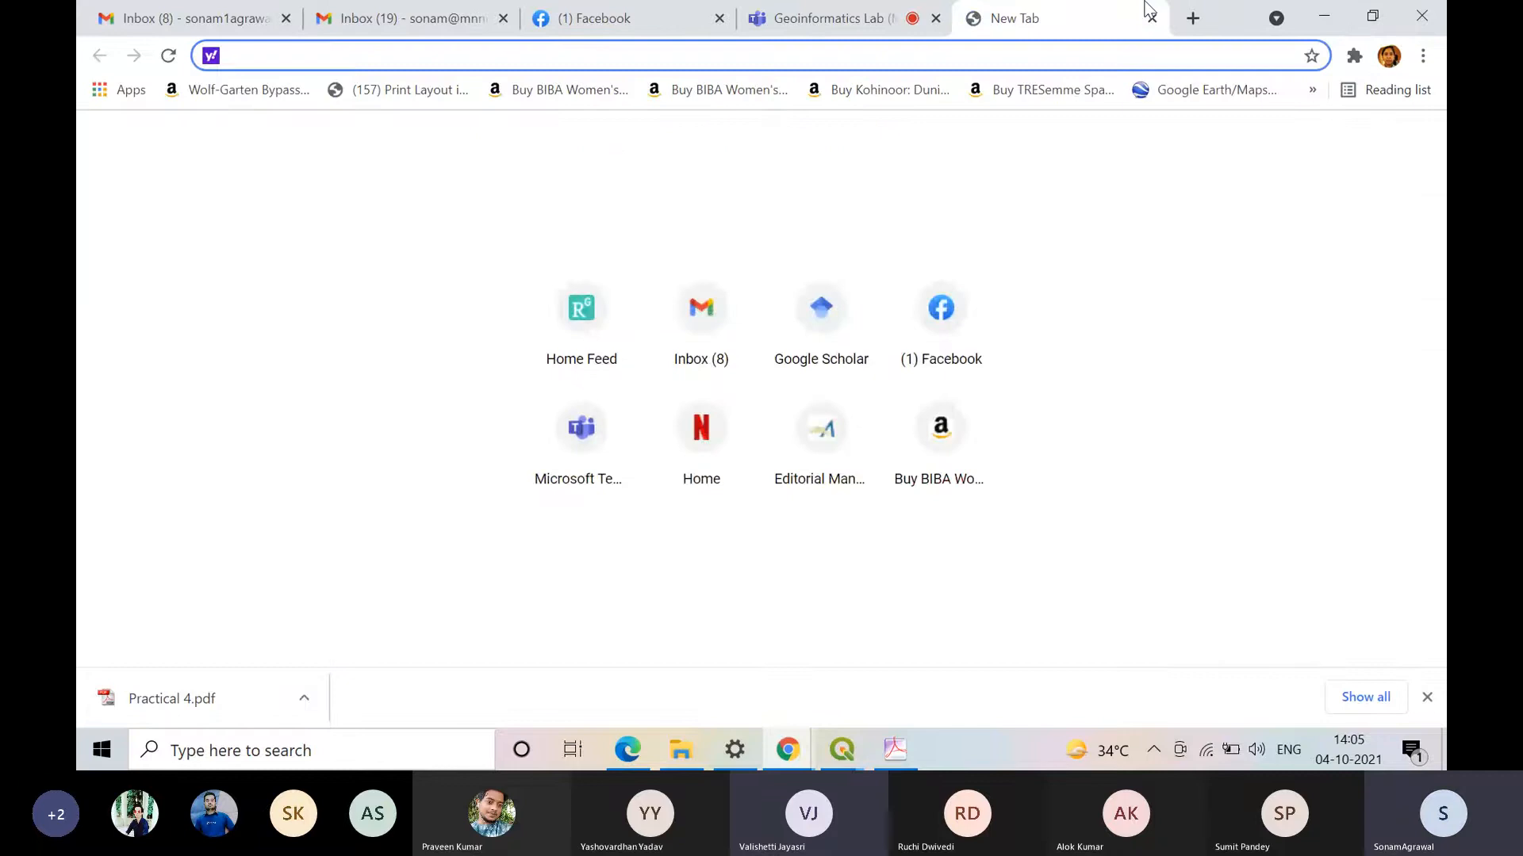
Step: Open google.com in a new browser tab and search for "digitization esri"
click(1142, 13)
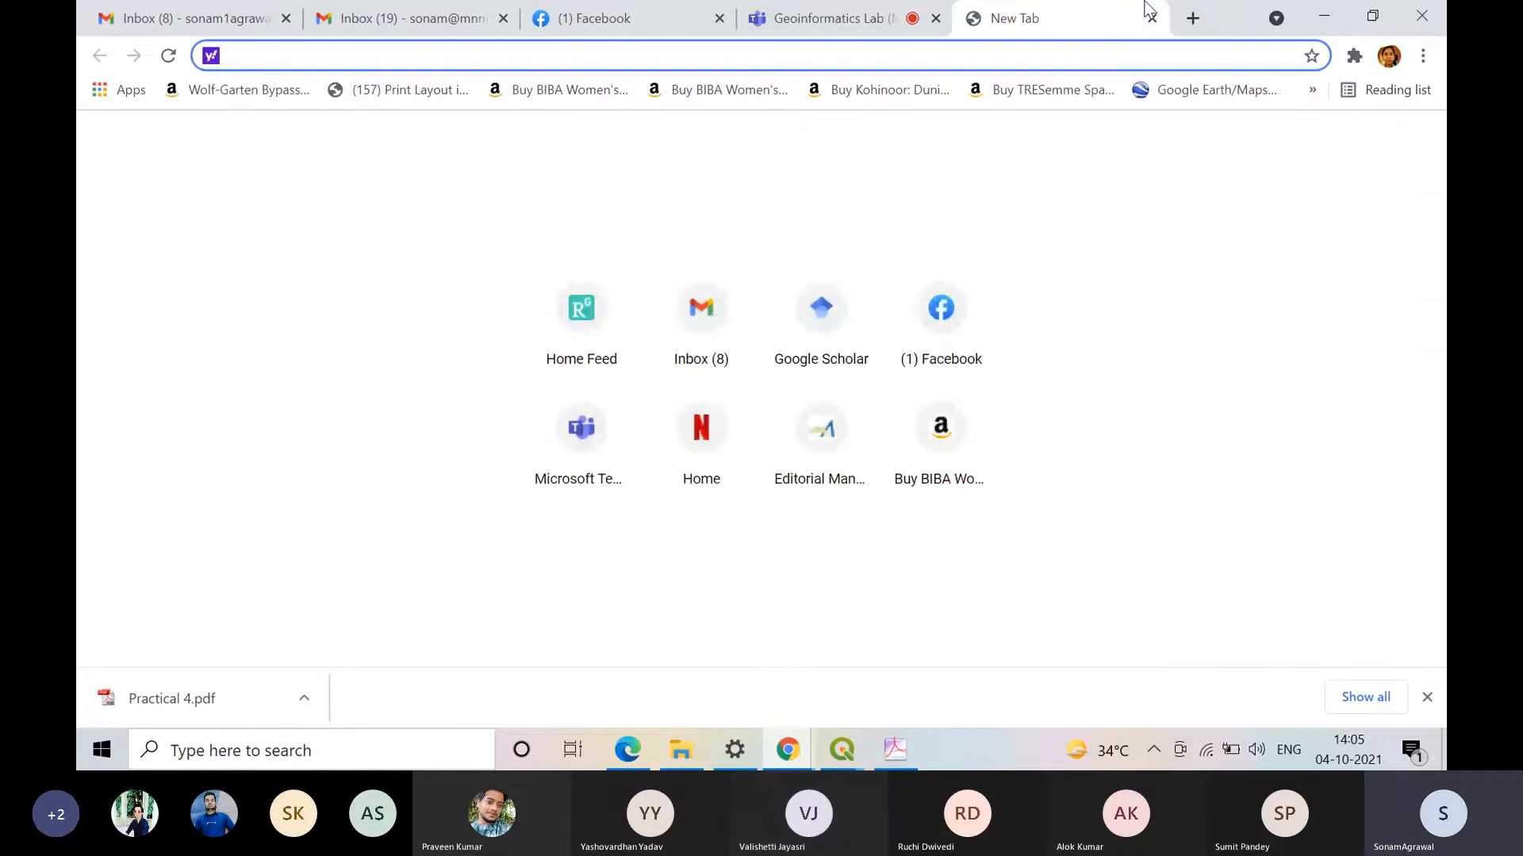
text(google.com)
key(Return)
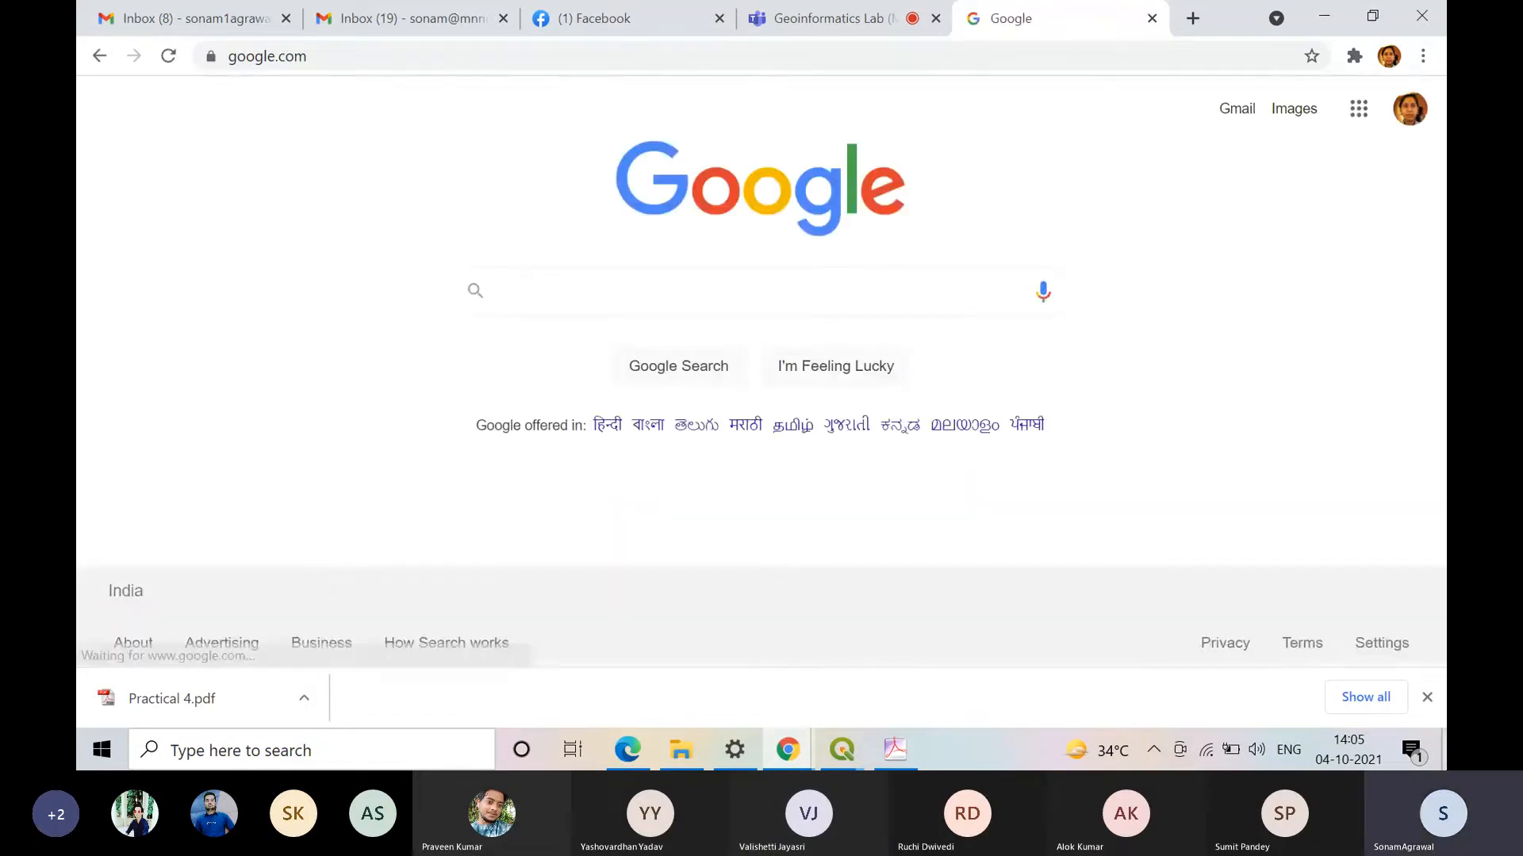
text(digitization )
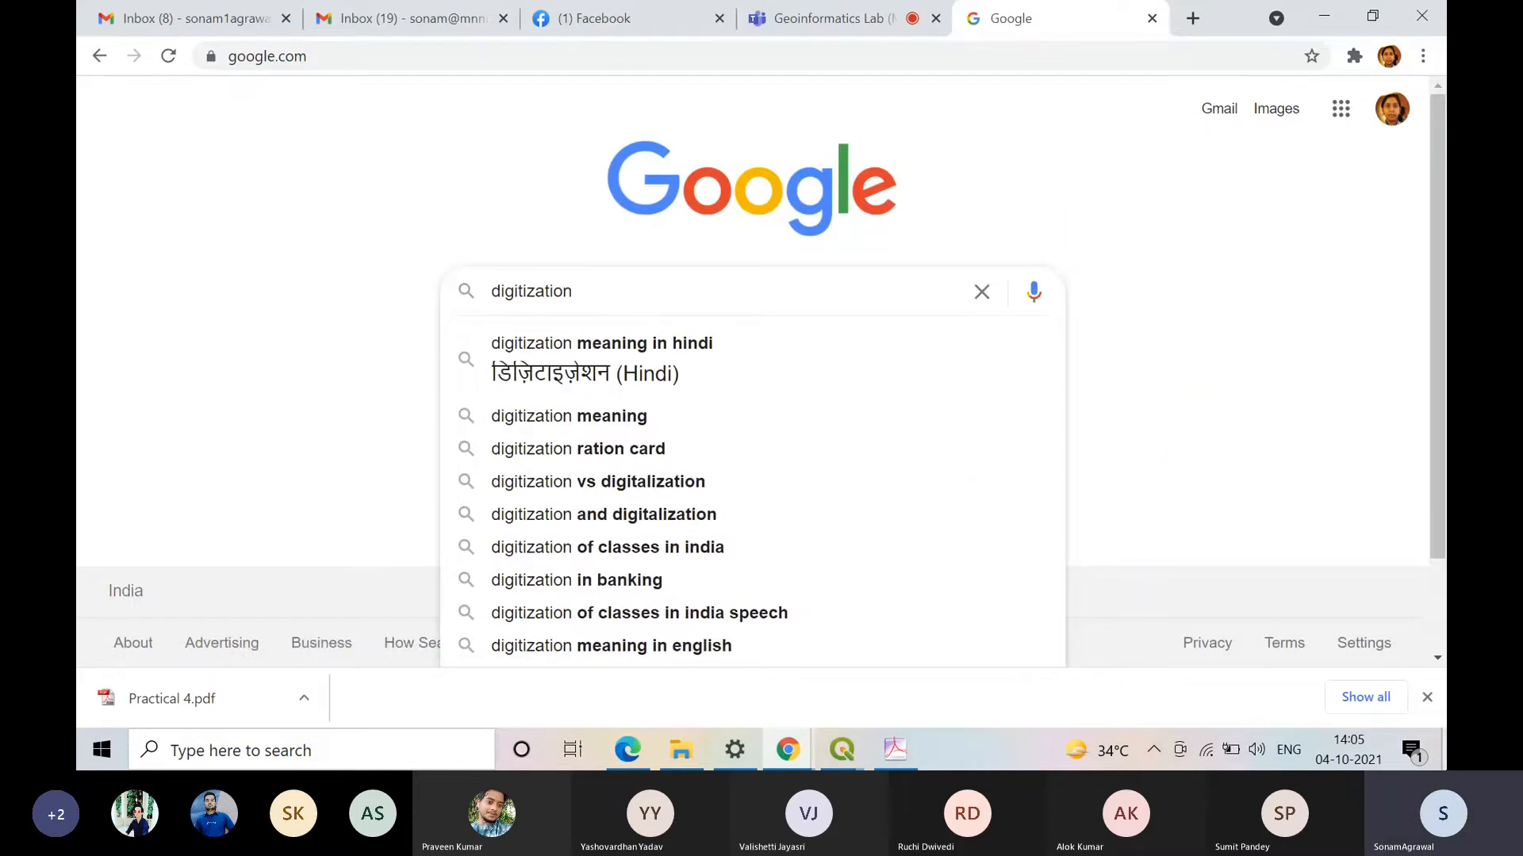
text(esri)
key(Return)
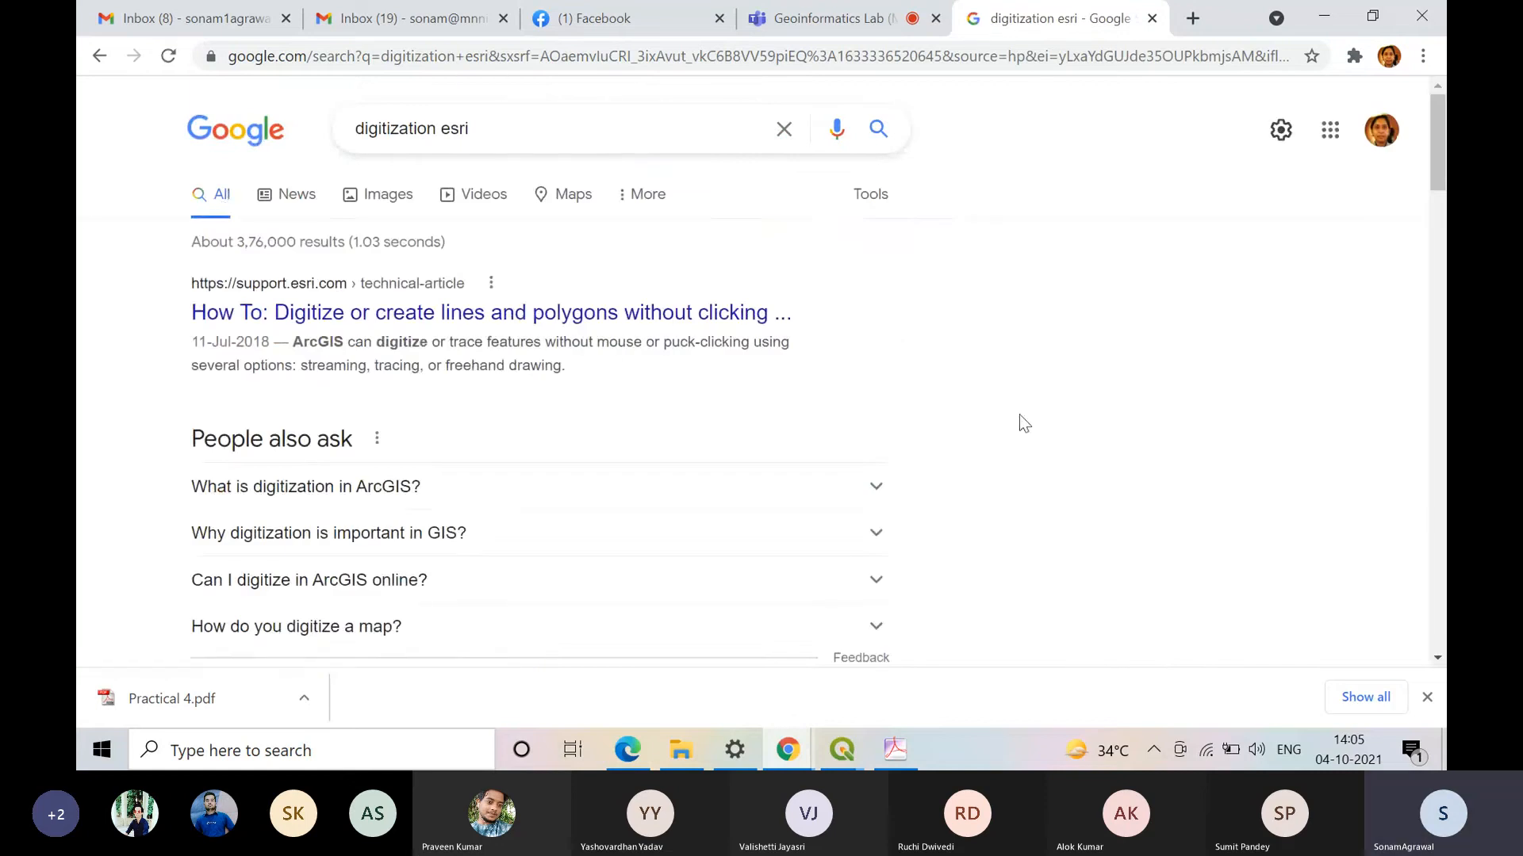
Step: Open the search result "Geo-Referencing and Digitization of Scanned Maps" in a new tab and bring that page to the front
scroll(1006, 495, down, 5)
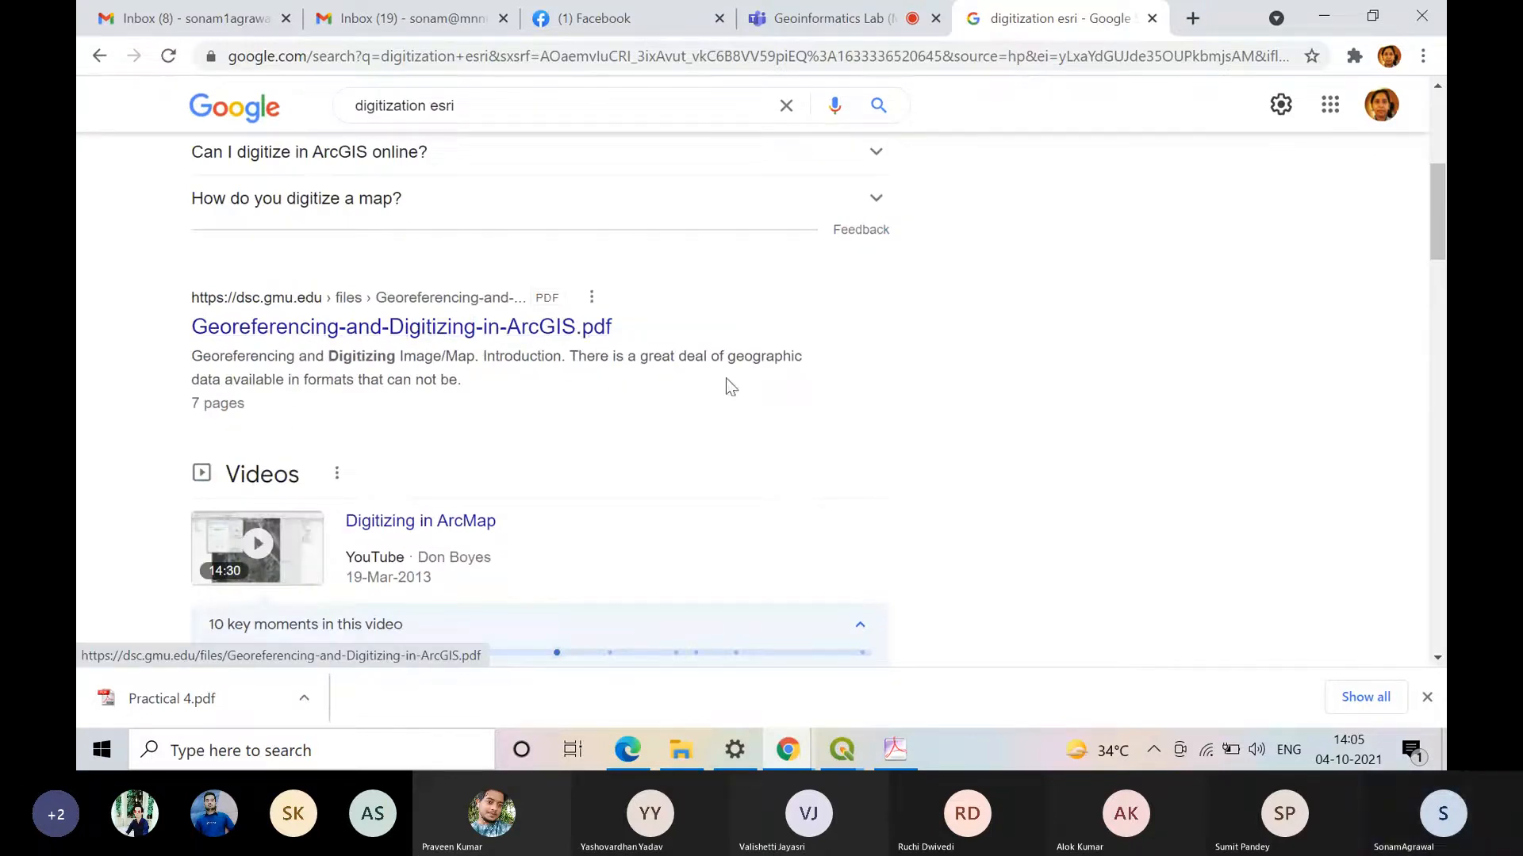
scroll(840, 410, down, 9)
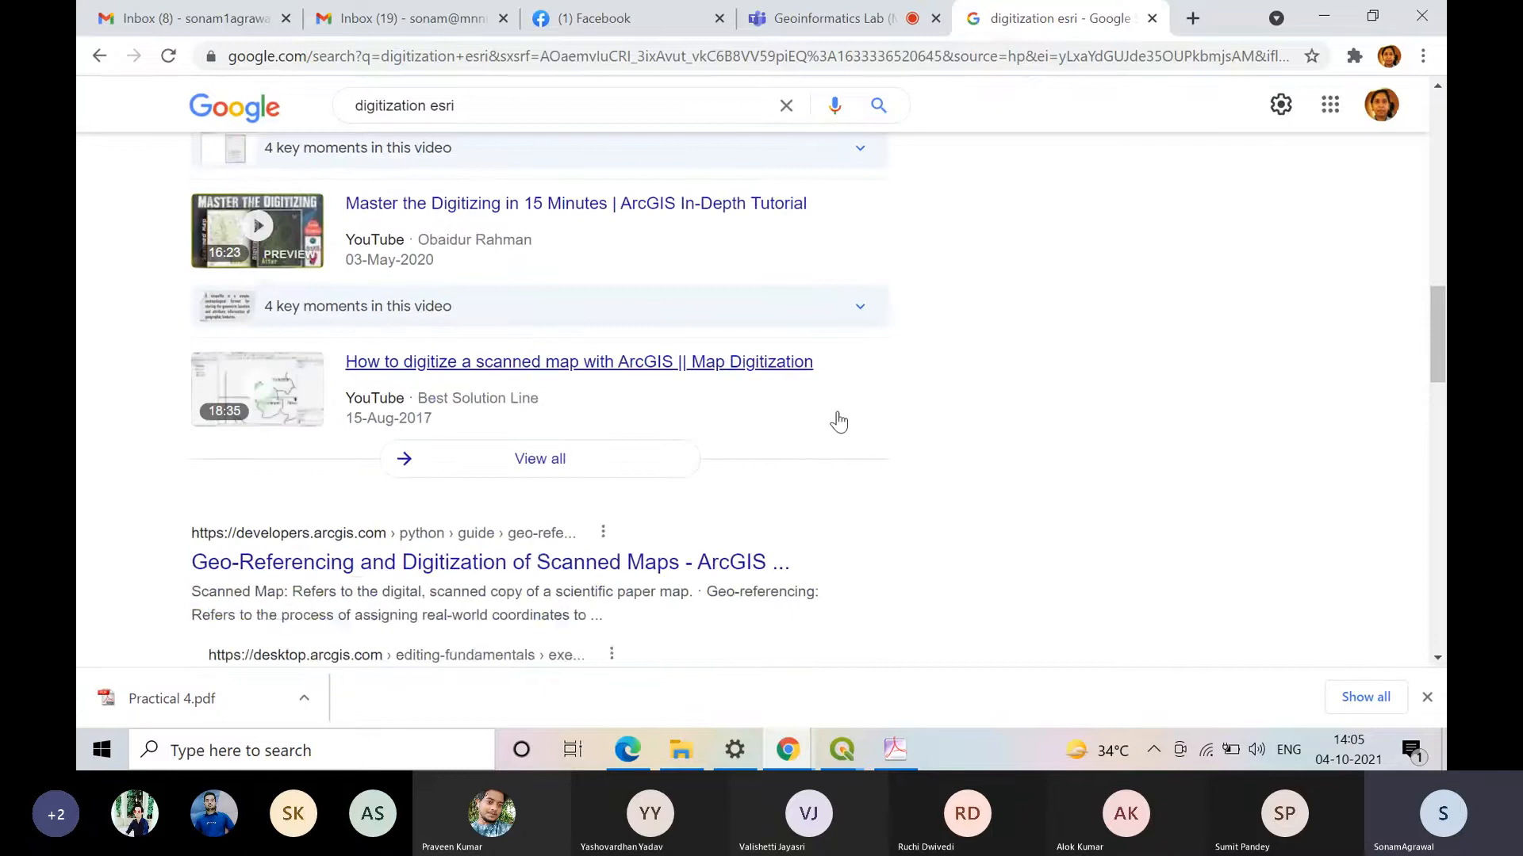
scroll(839, 422, down, 1)
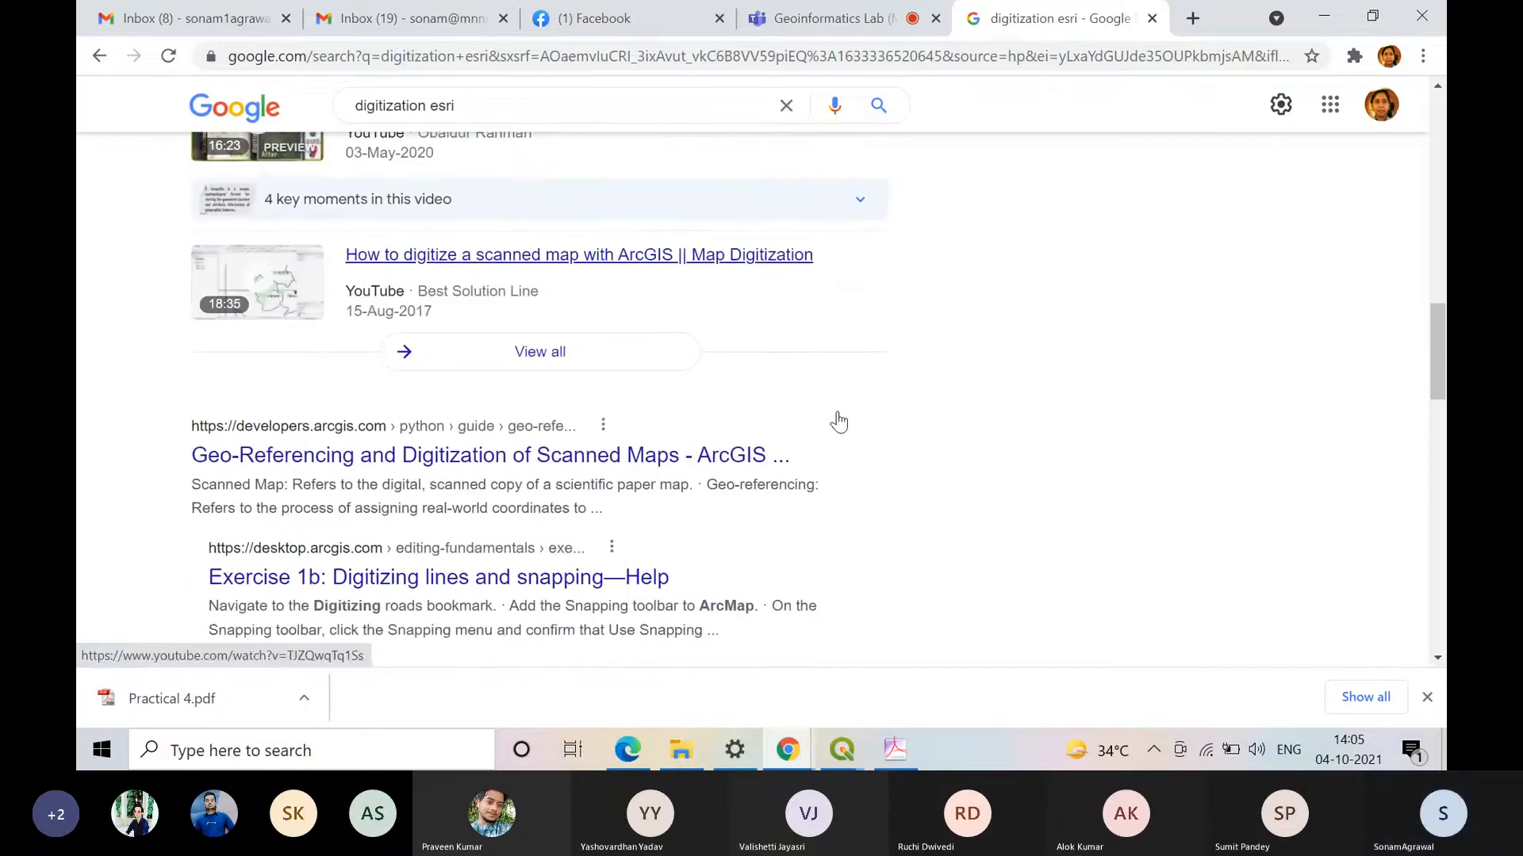
scroll(837, 424, up, 5)
scroll(836, 428, down, 5)
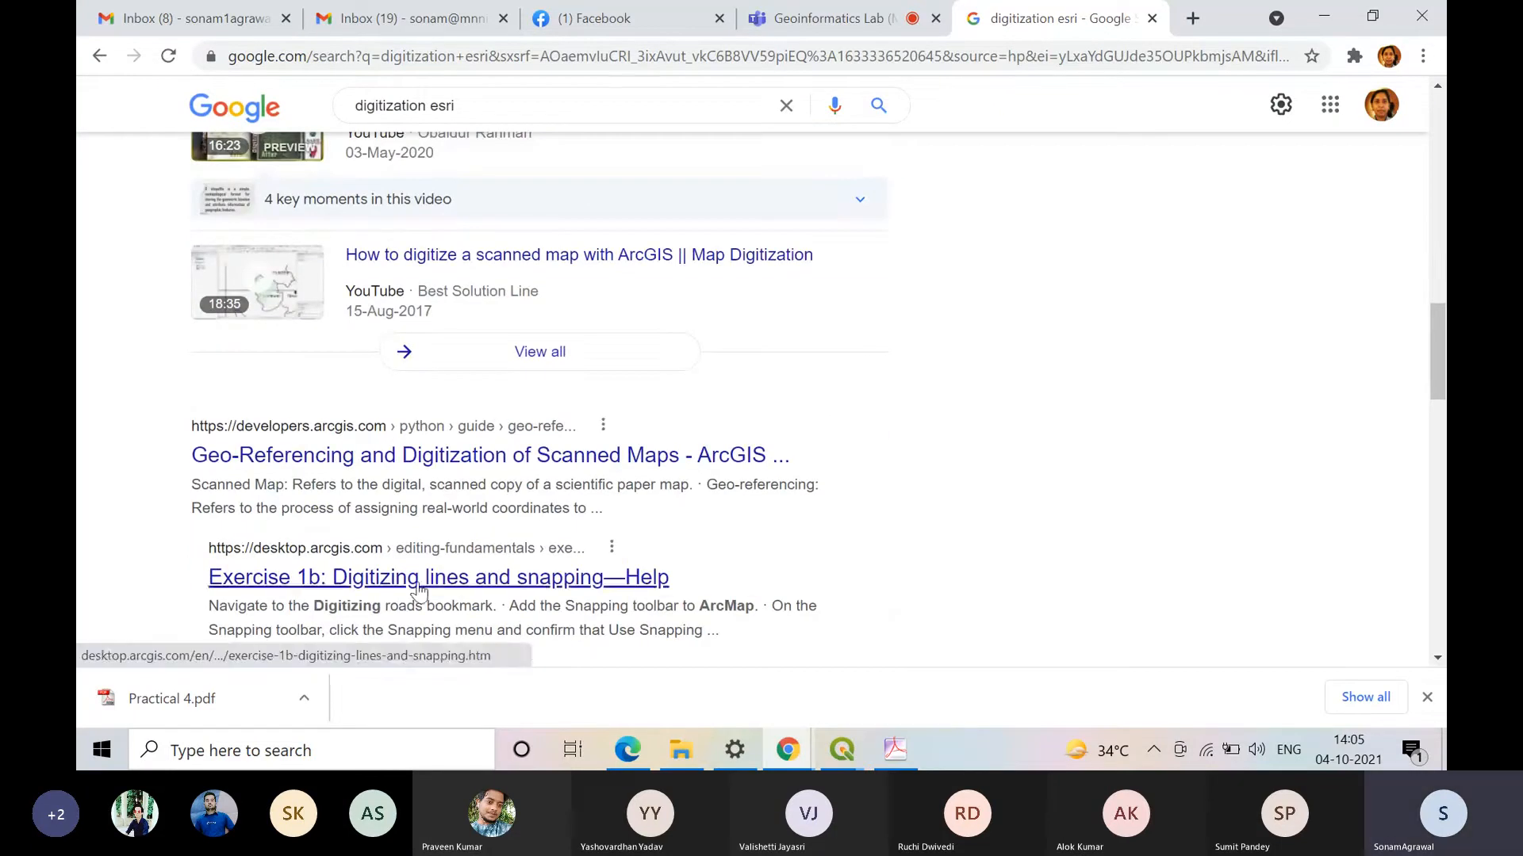
scroll(561, 511, up, 1)
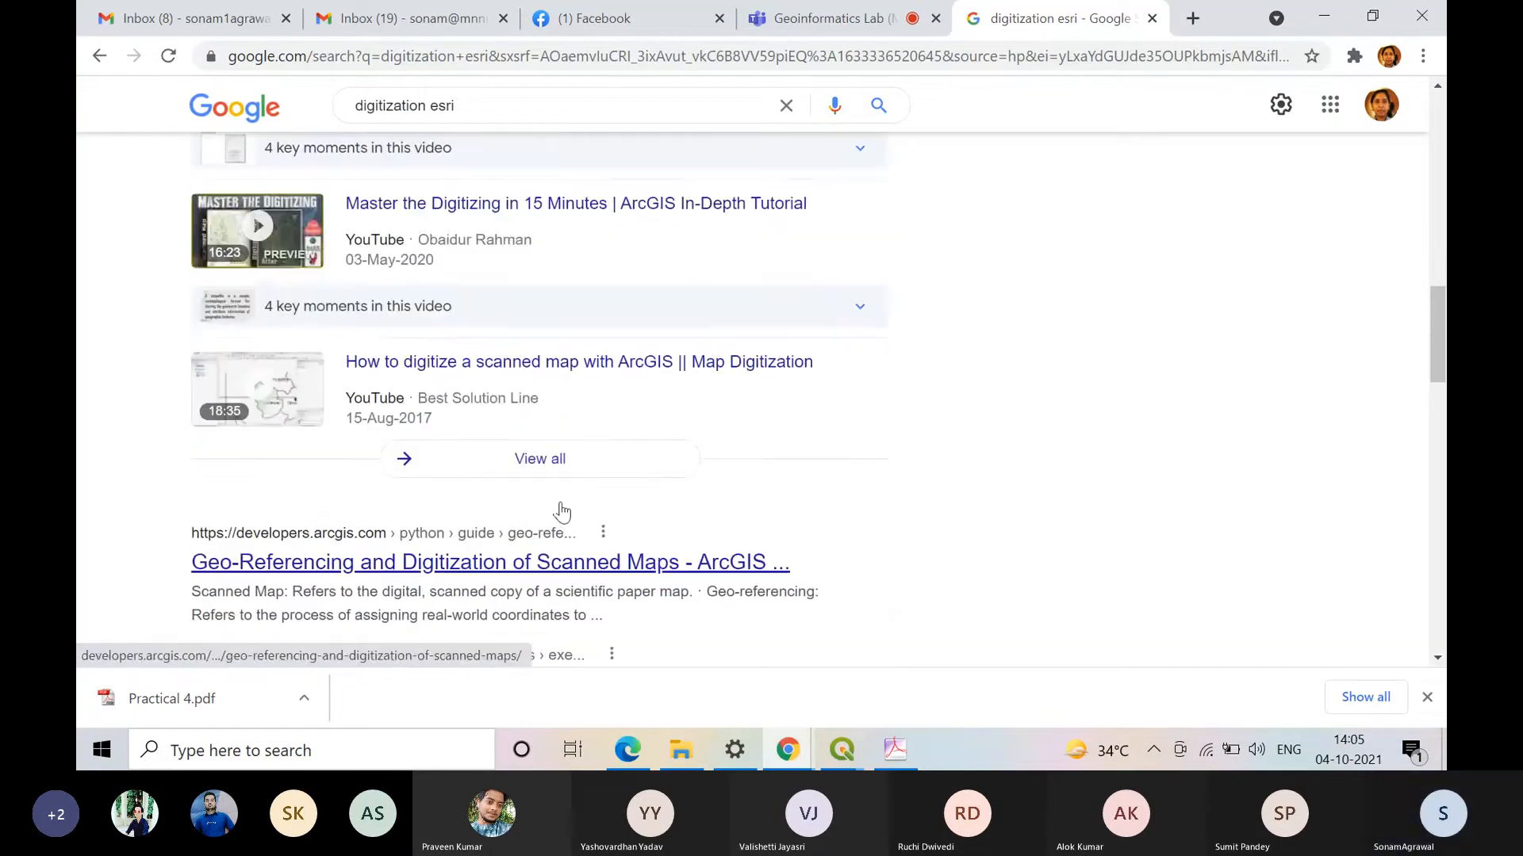
right_click(659, 566)
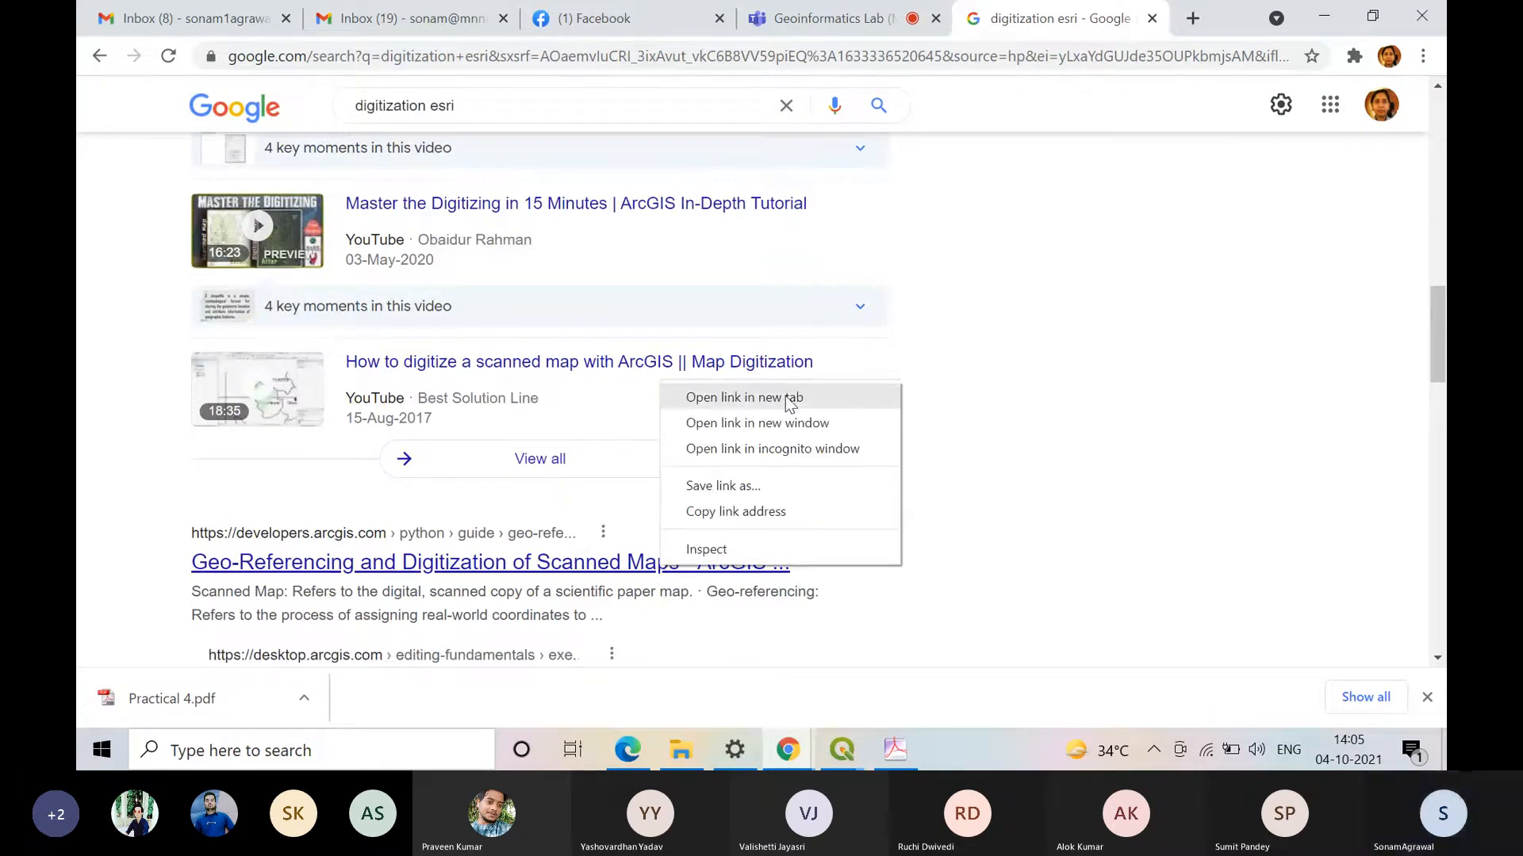
click(714, 394)
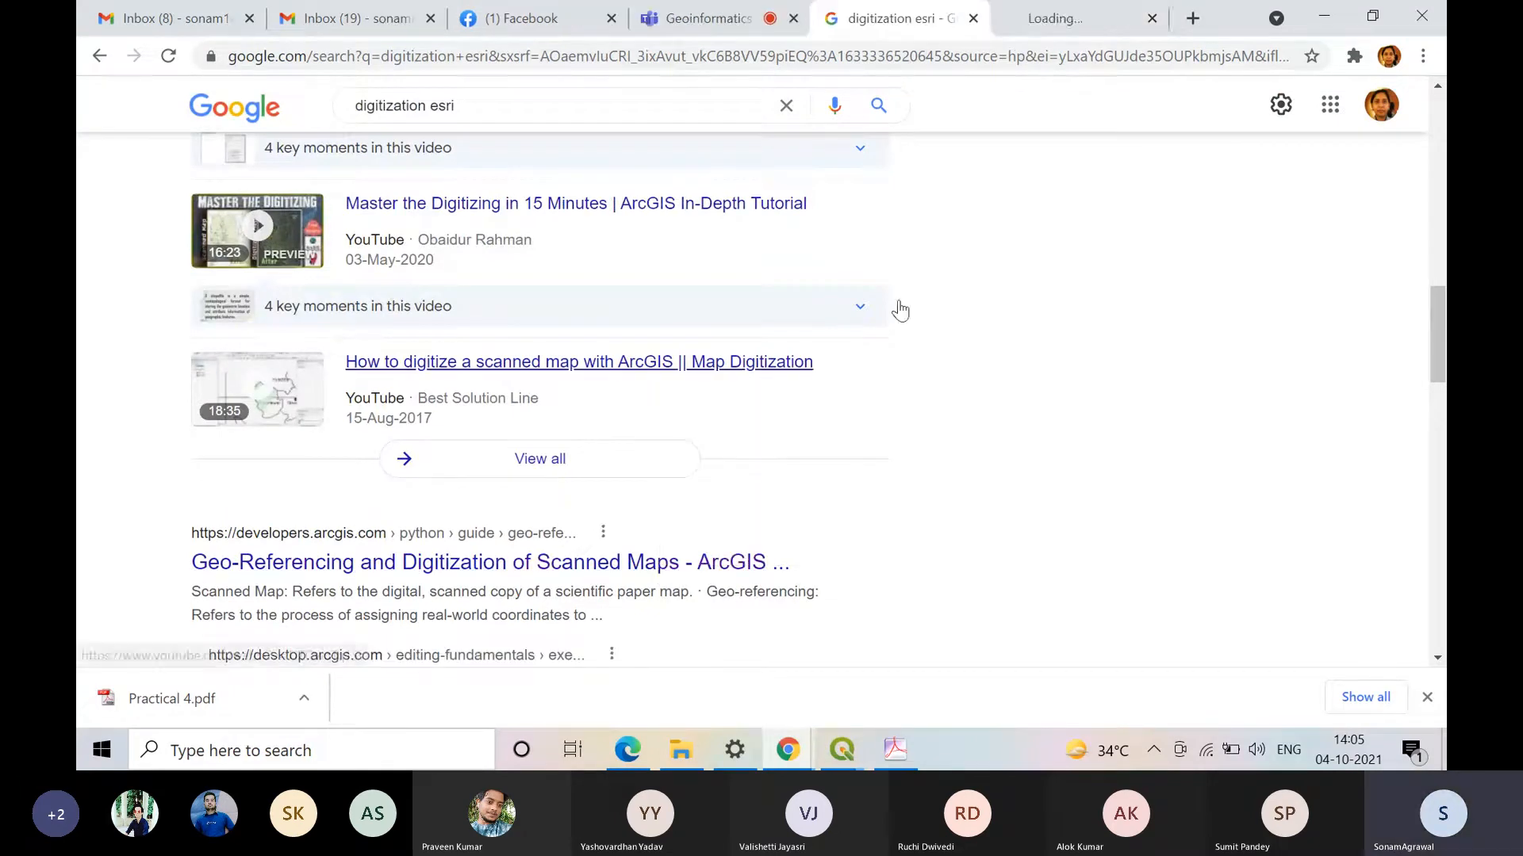
click(1067, 10)
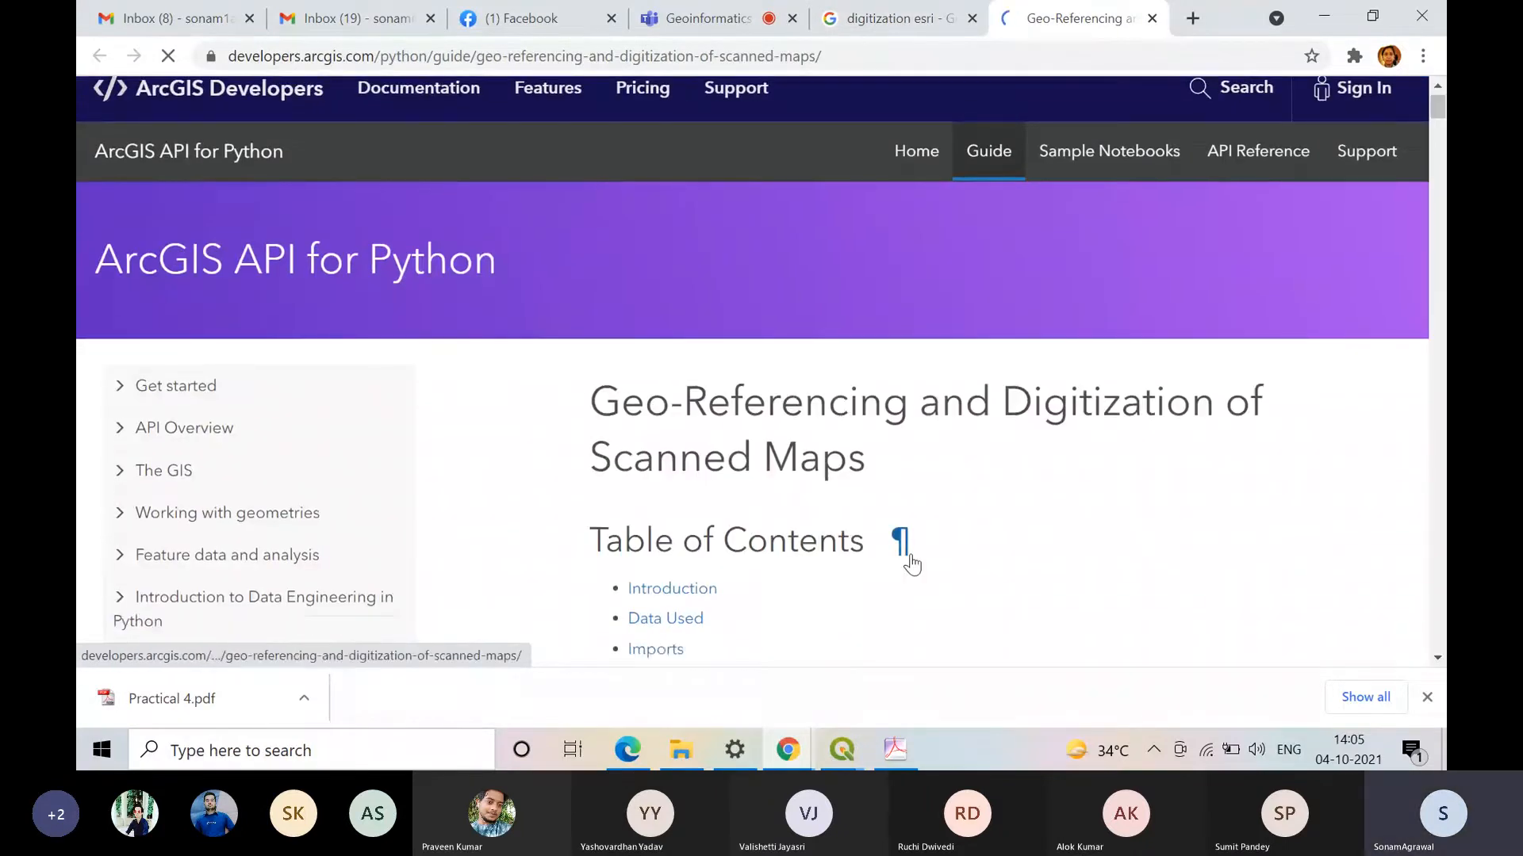
Step: Highlight the Geo-referencing and Digitizing definitions together in the guide's Introduction, and clear the highlight
scroll(911, 563, down, 5)
scroll(911, 563, down, 5)
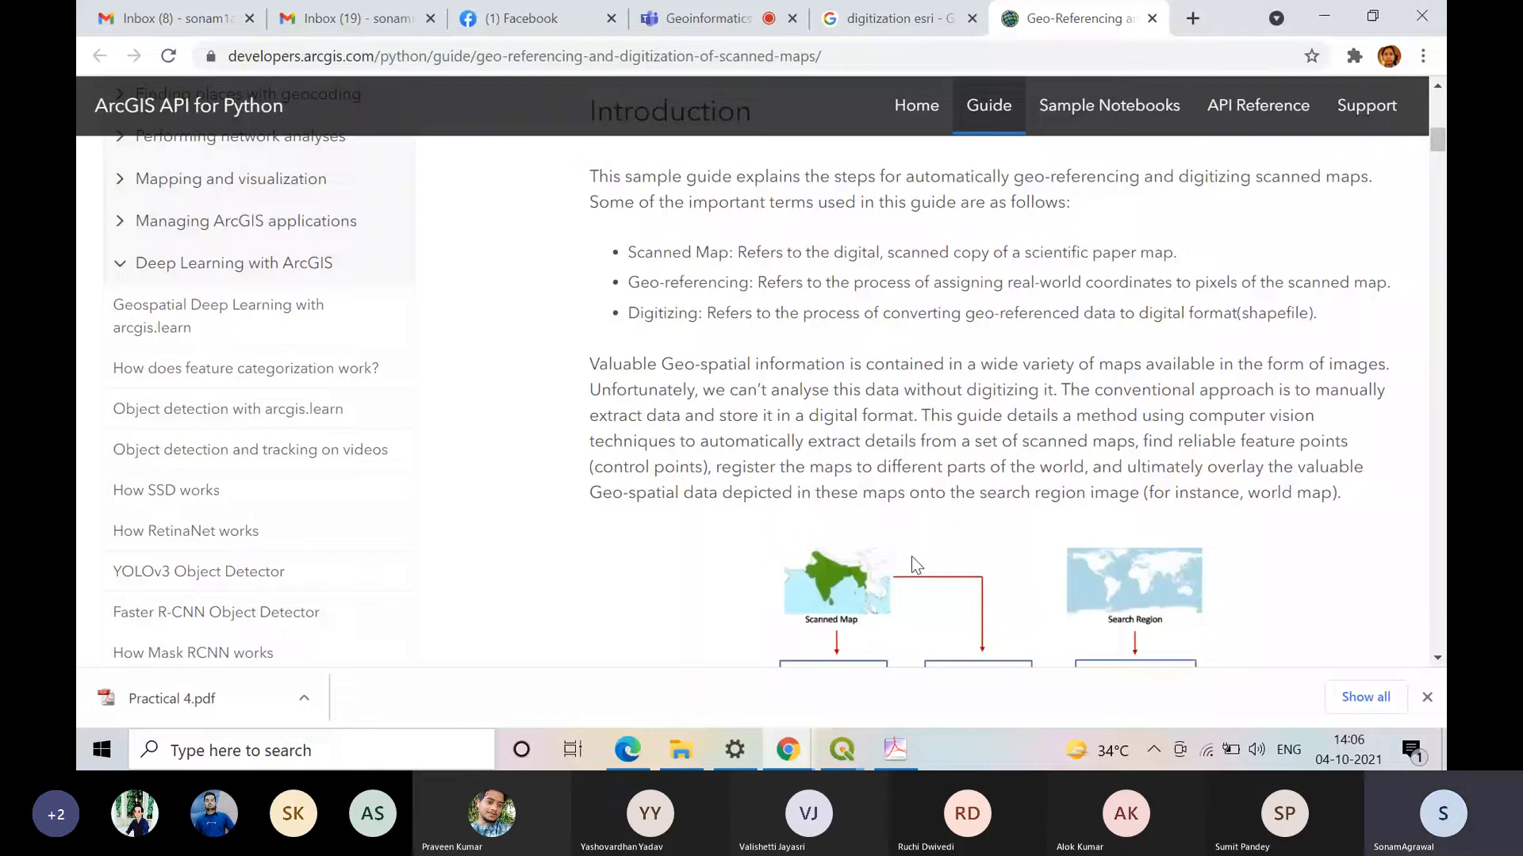
scroll(911, 555, up, 1)
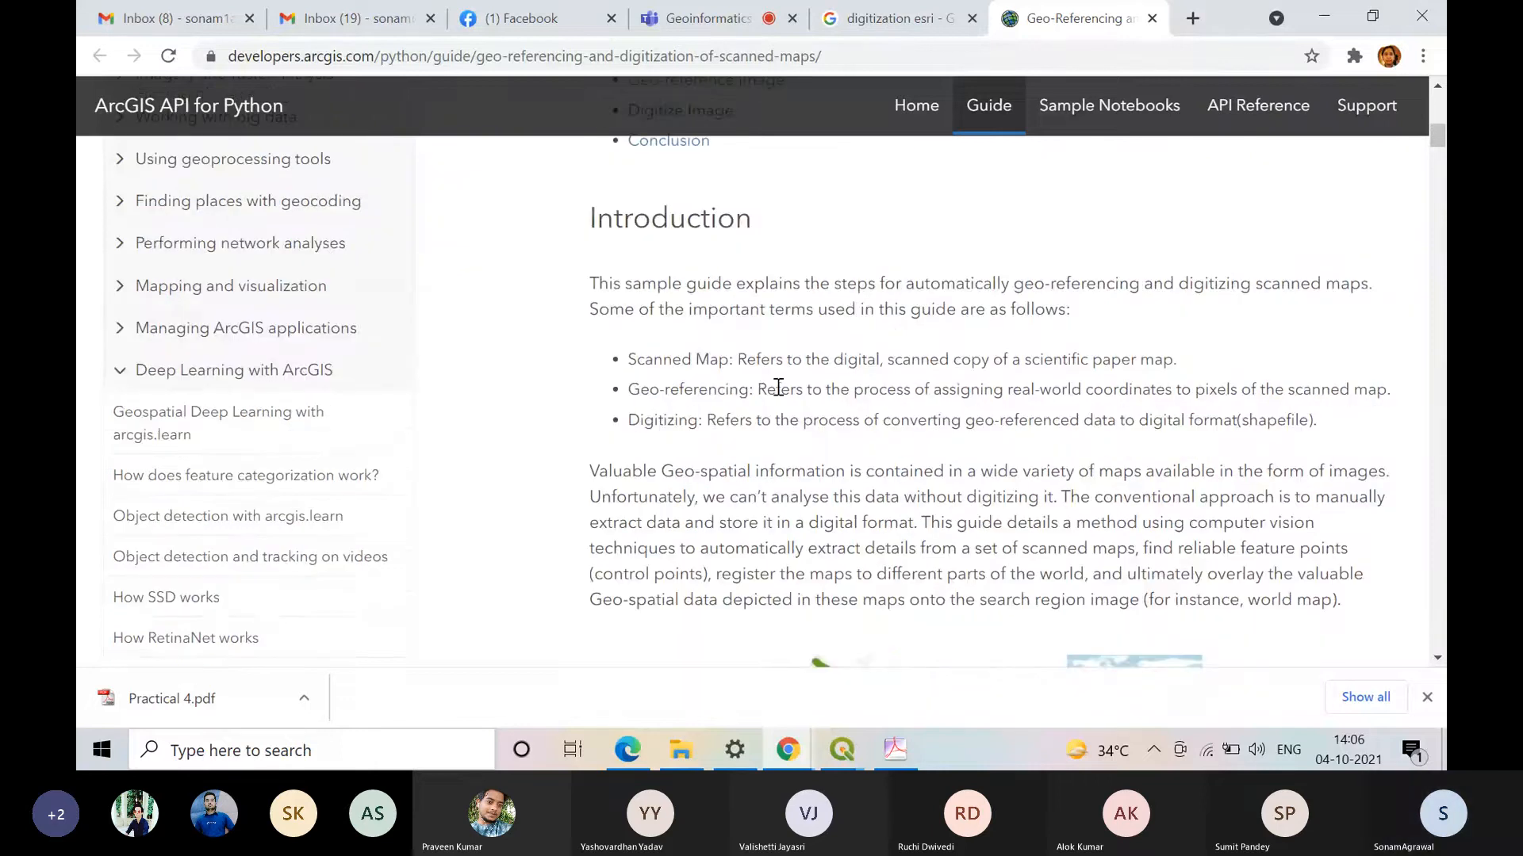
drag(628, 388, 1394, 434)
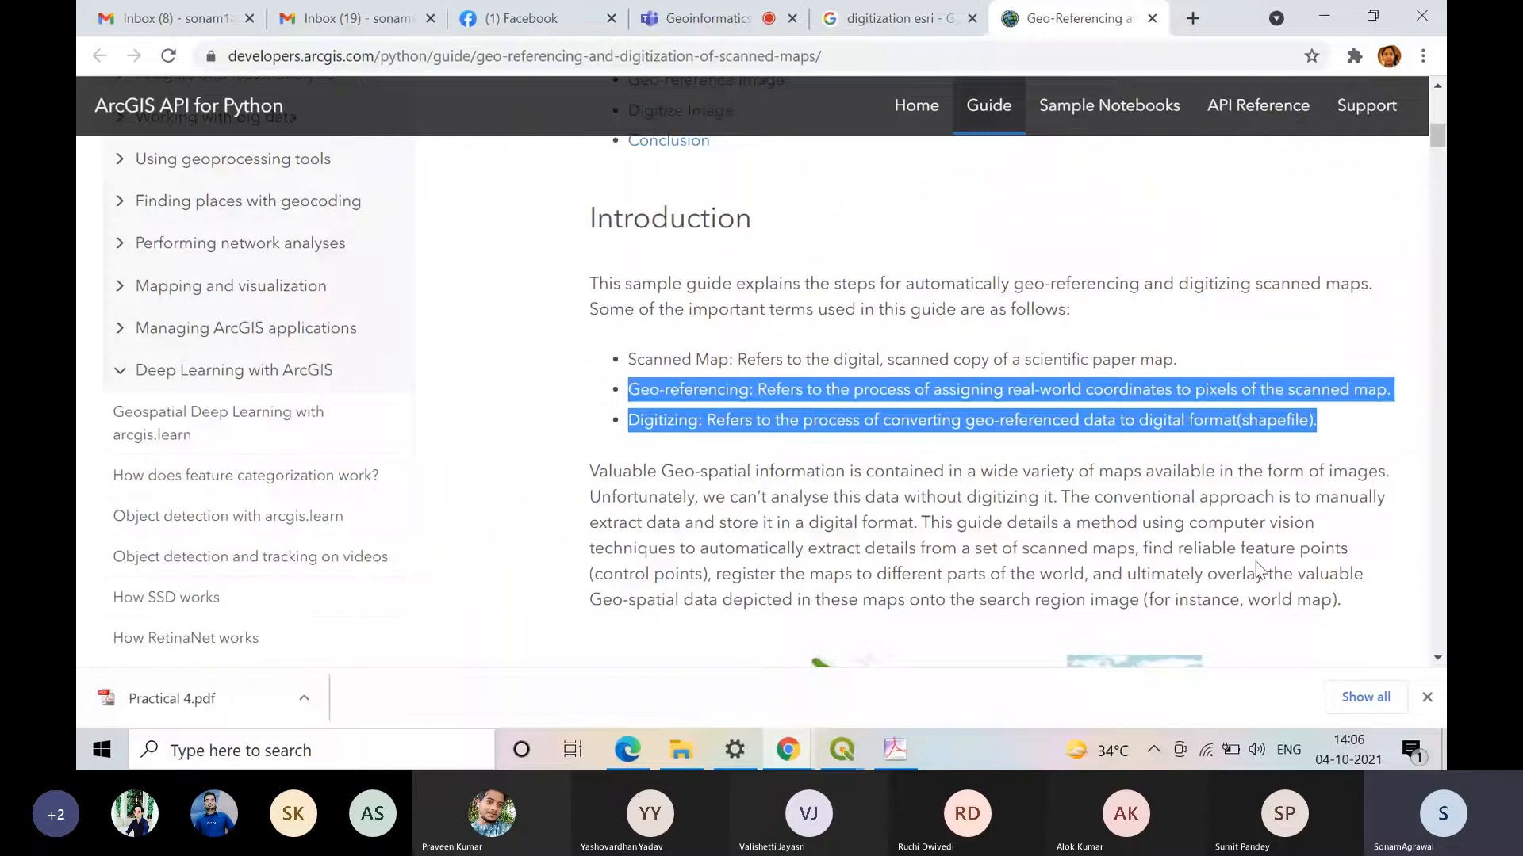
click(635, 360)
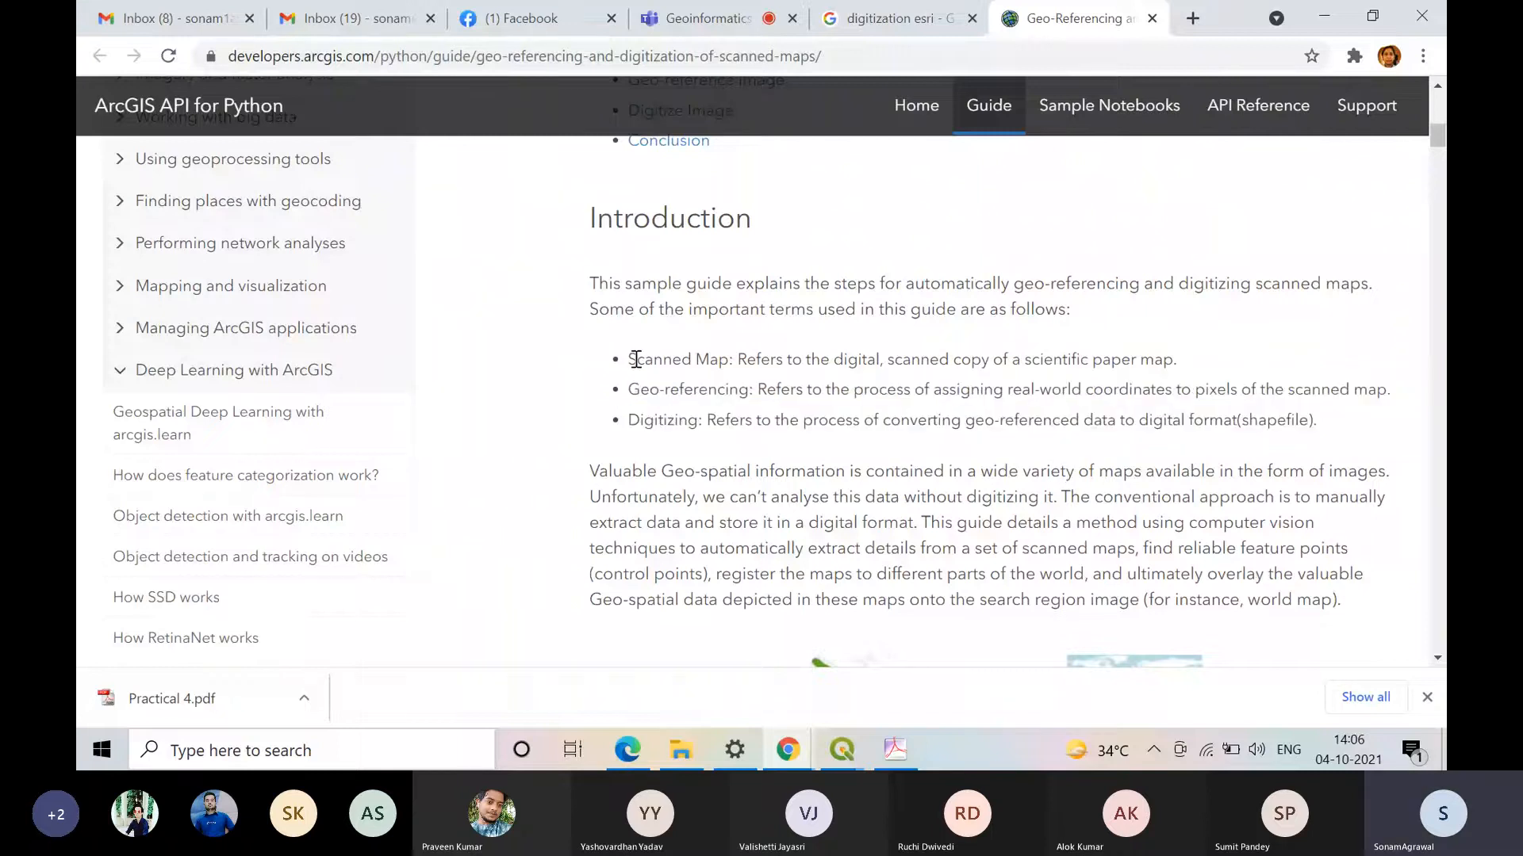
Step: Highlight the Scanned Map, Geo-referencing and Digitizing definitions one after another in the Introduction list
drag(636, 360, 1143, 360)
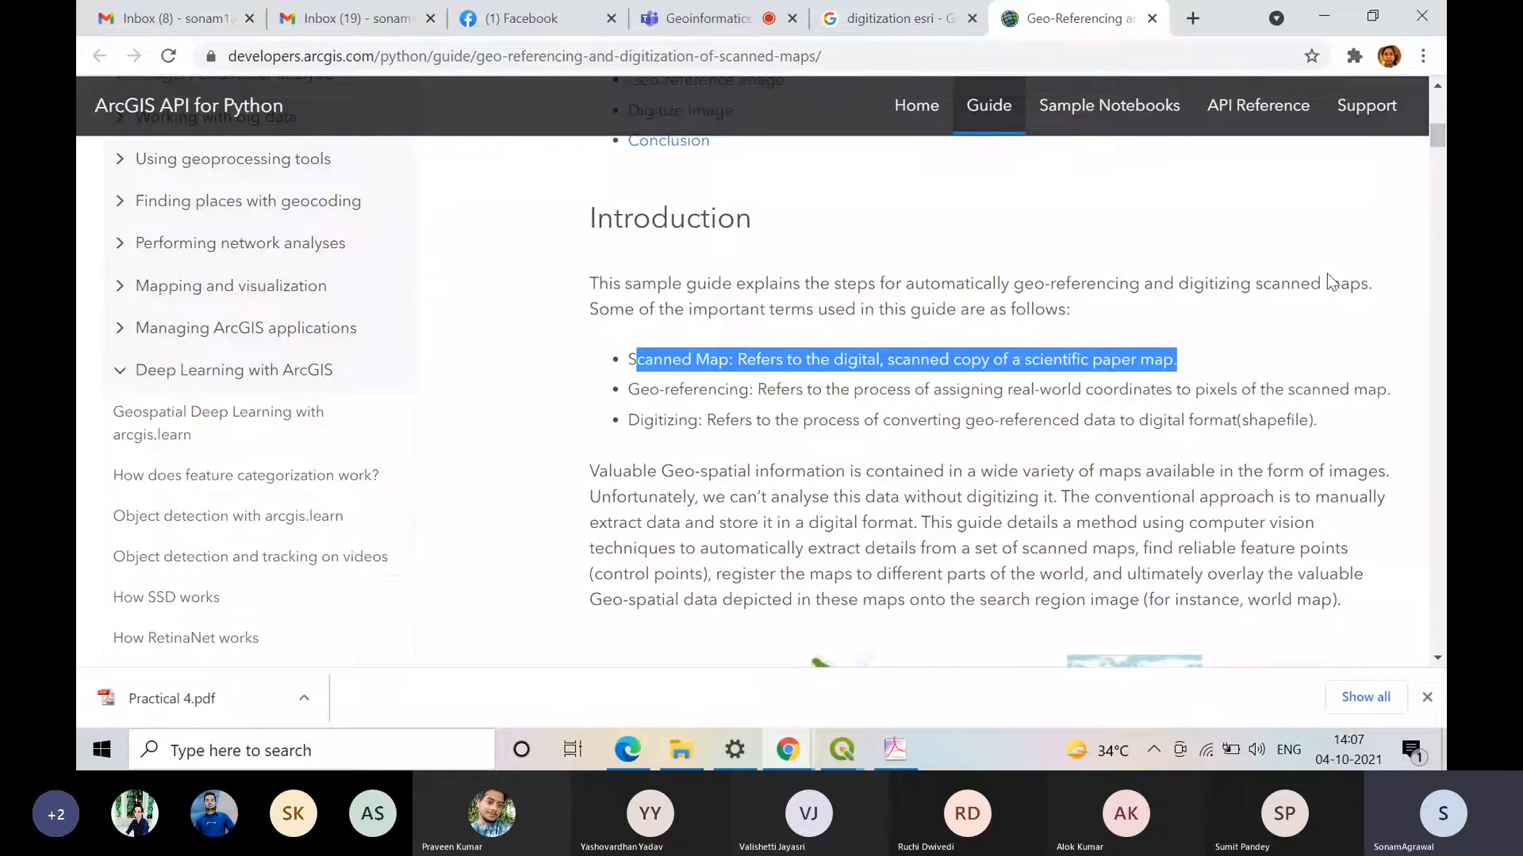
click(528, 414)
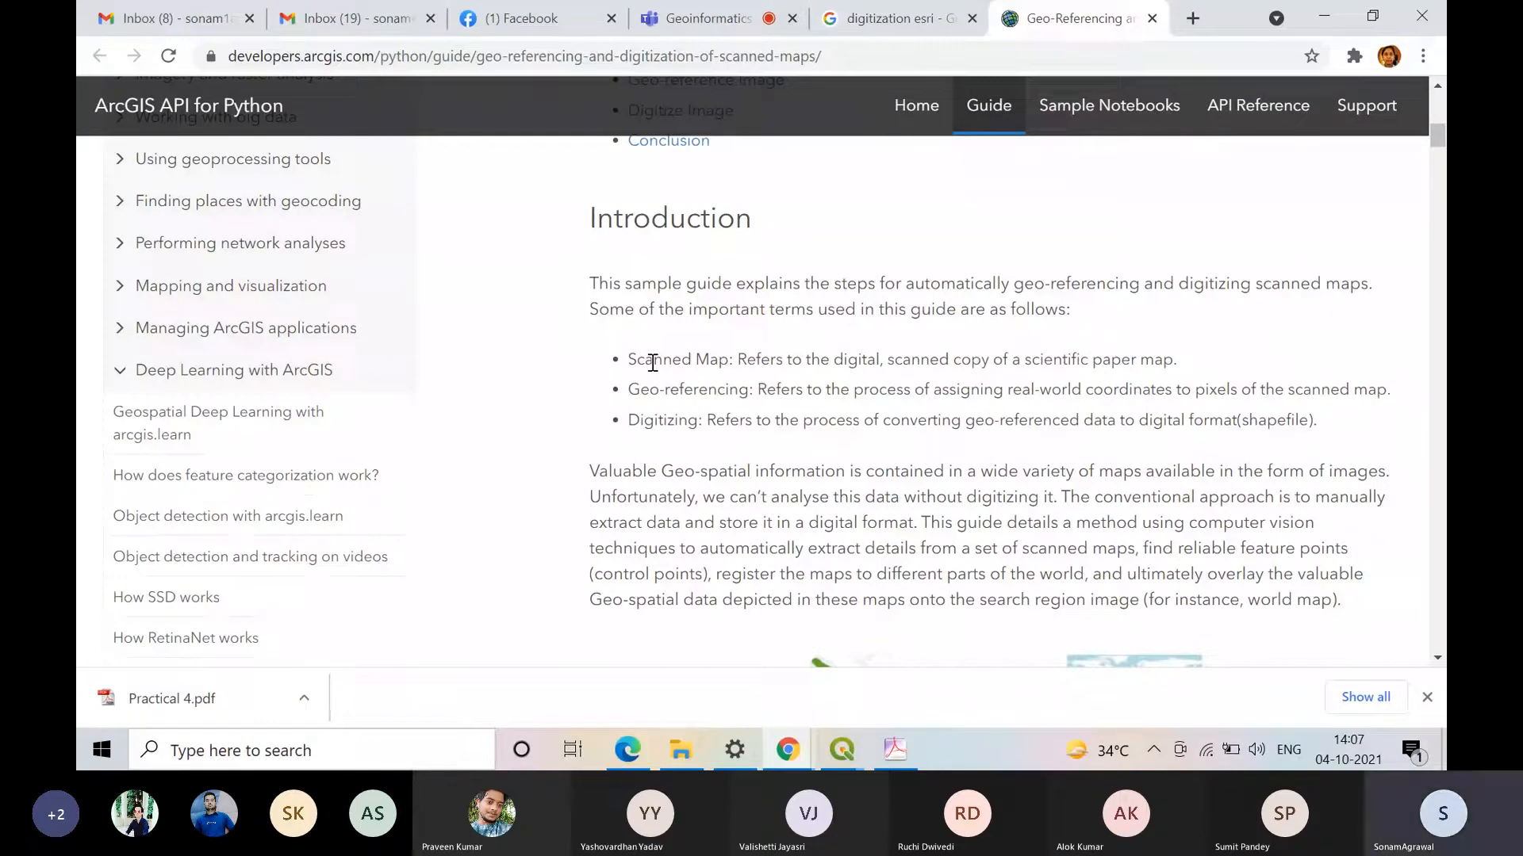
drag(628, 359, 1176, 362)
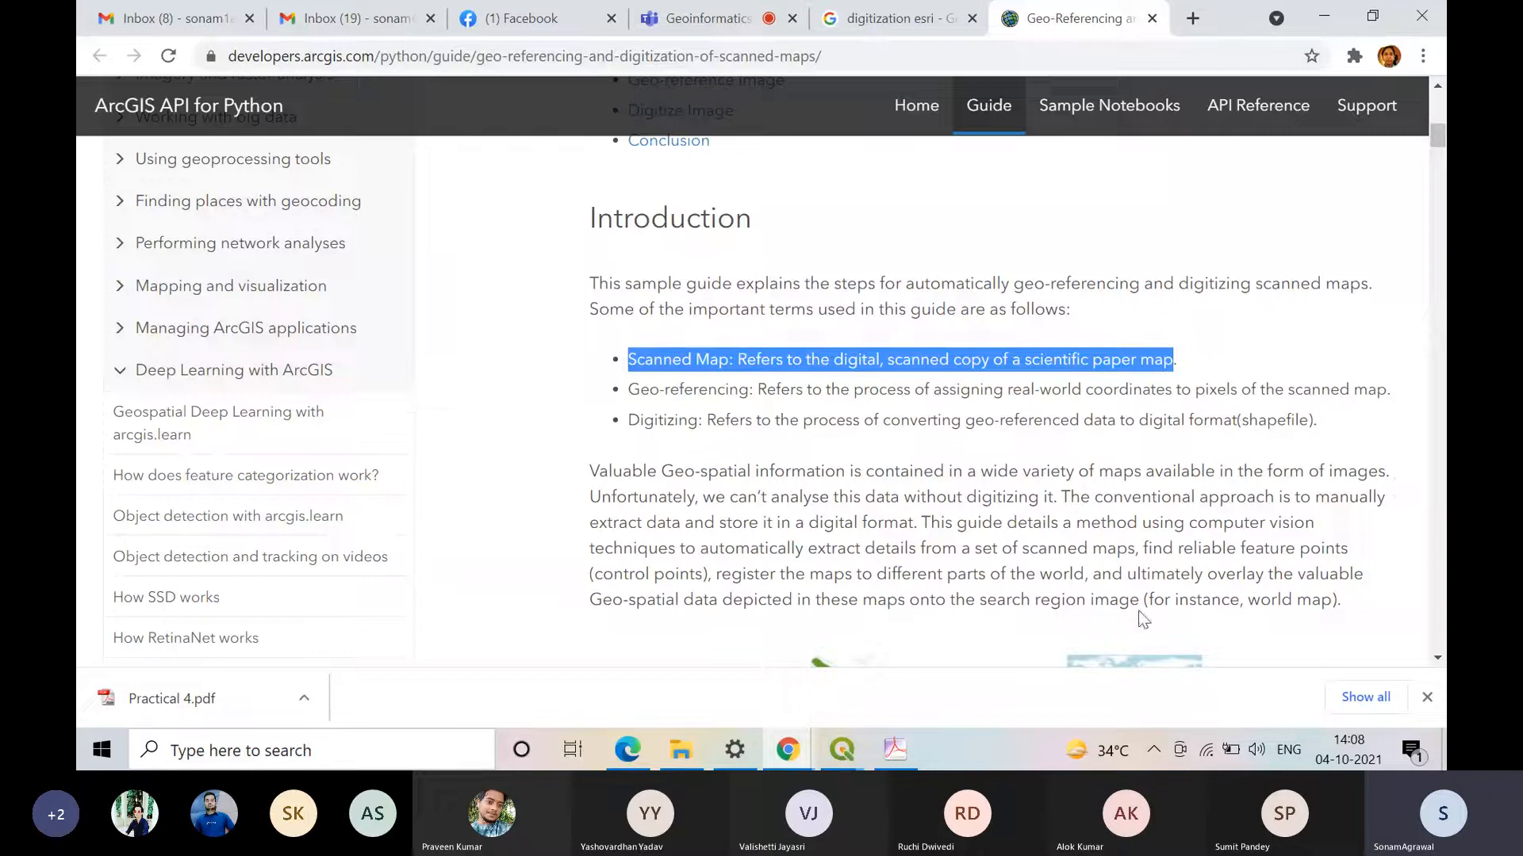
click(809, 416)
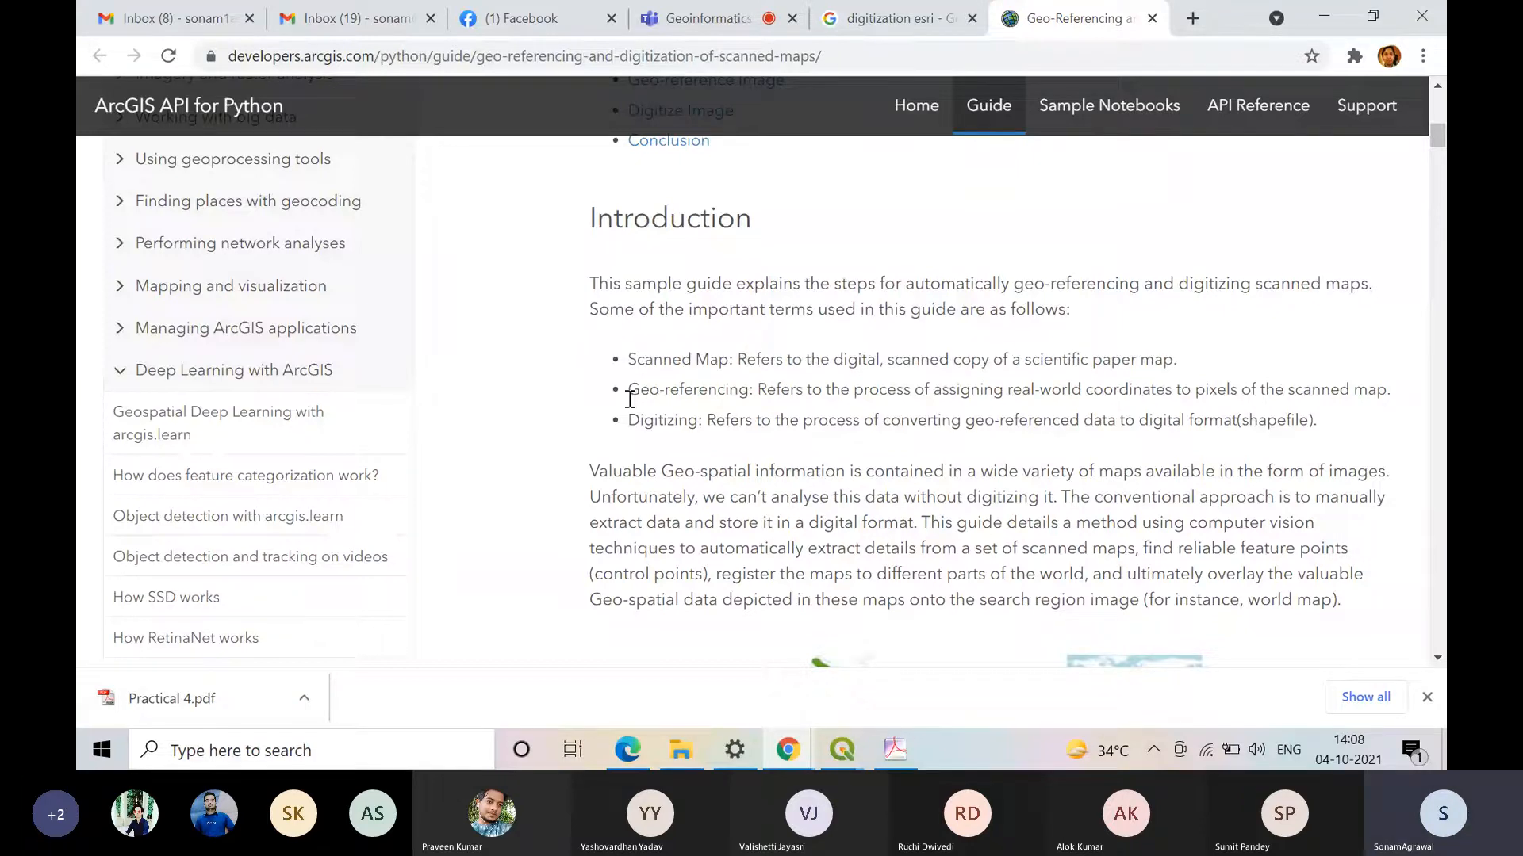
drag(630, 400, 1393, 389)
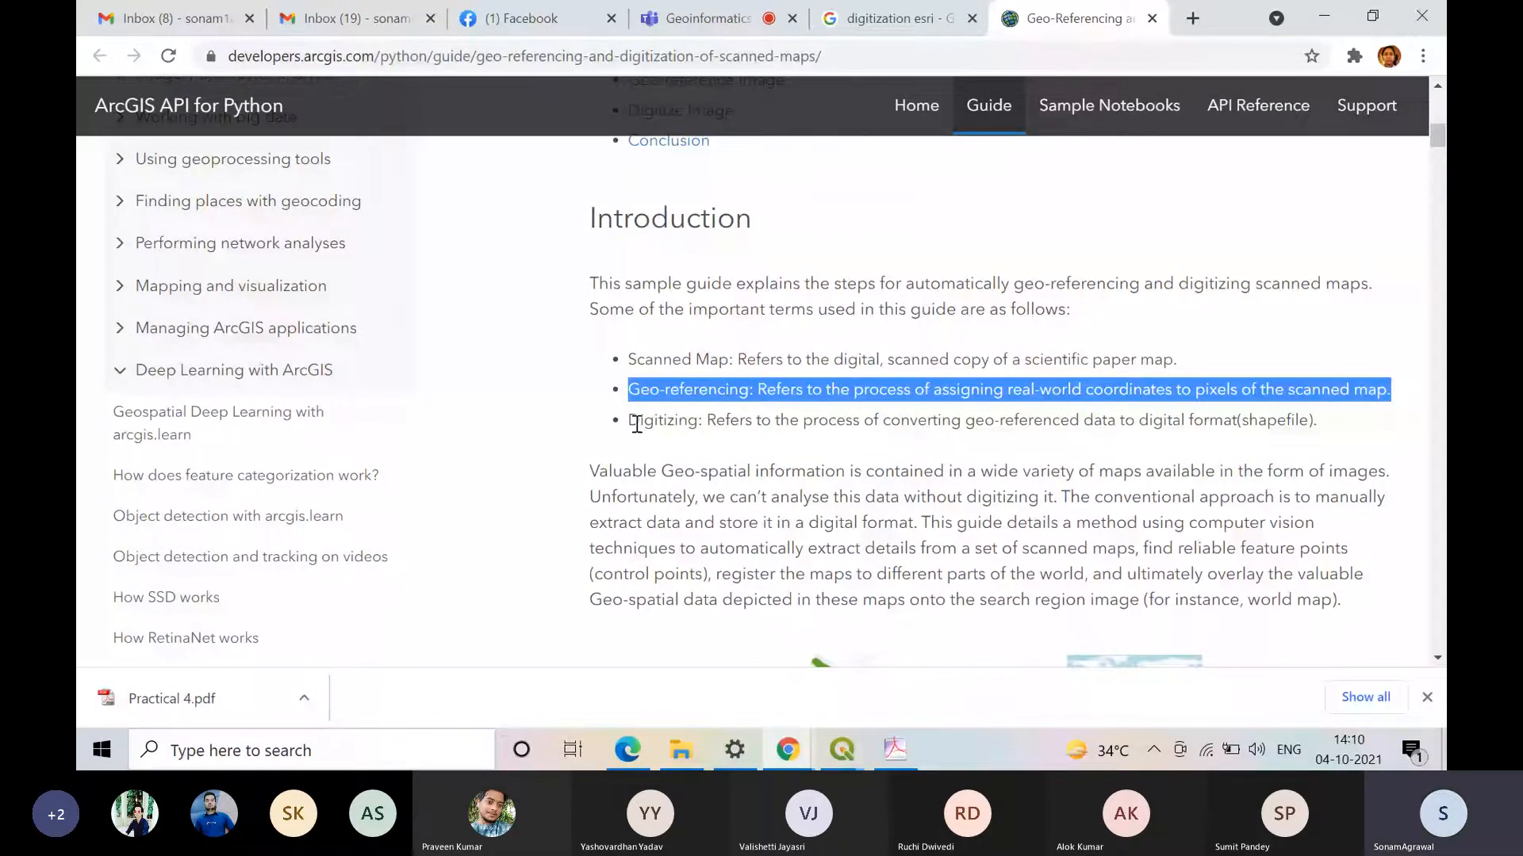
drag(637, 425, 1351, 414)
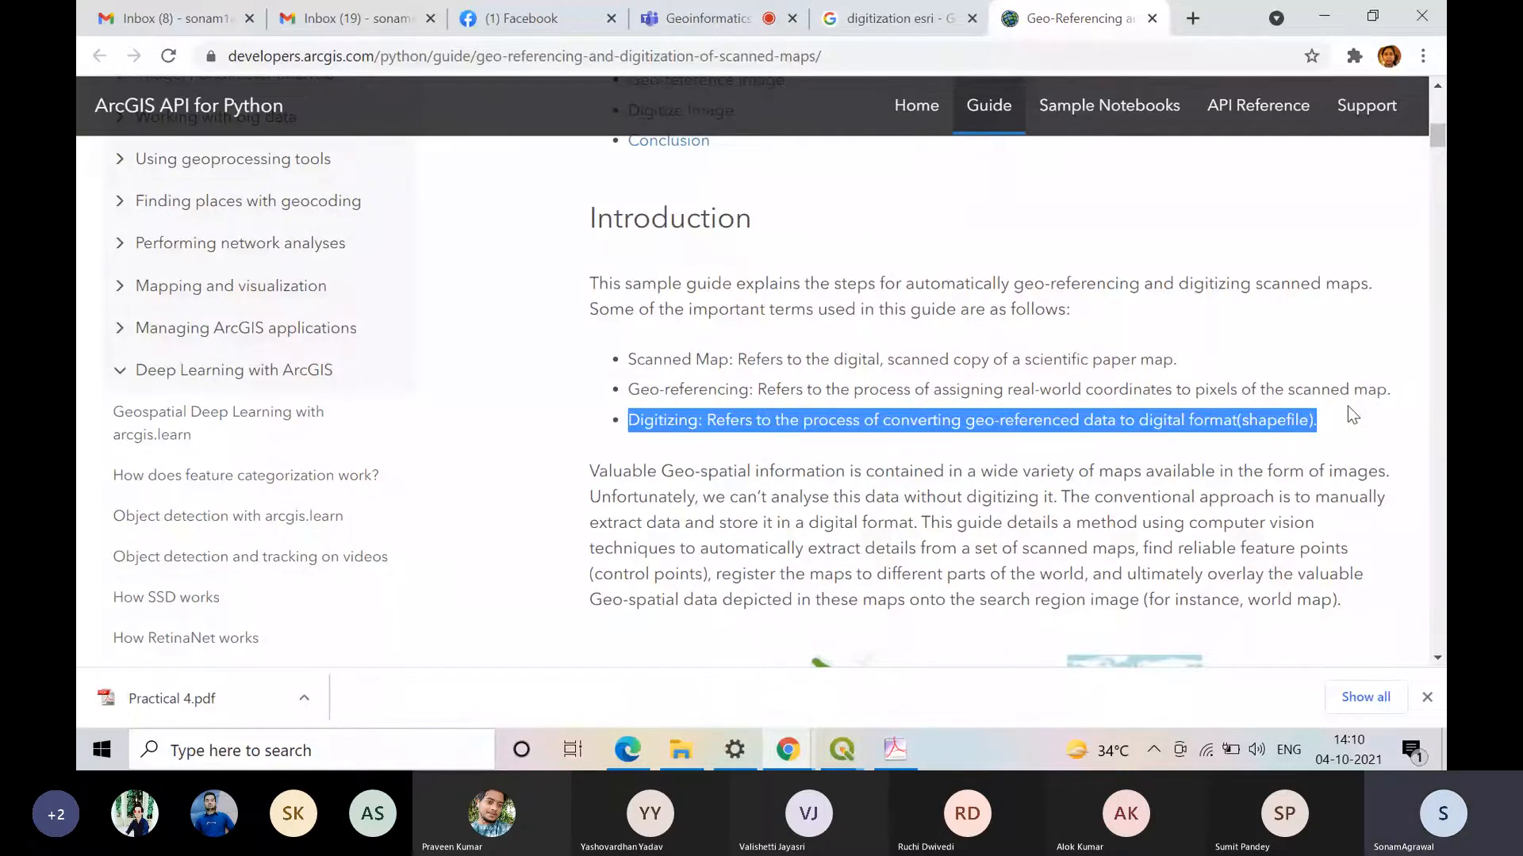
Step: Examine the guide's contents list, its workflow diagram from scanned map to shapefile, and the Data Used section
scroll(1352, 414, down, 7)
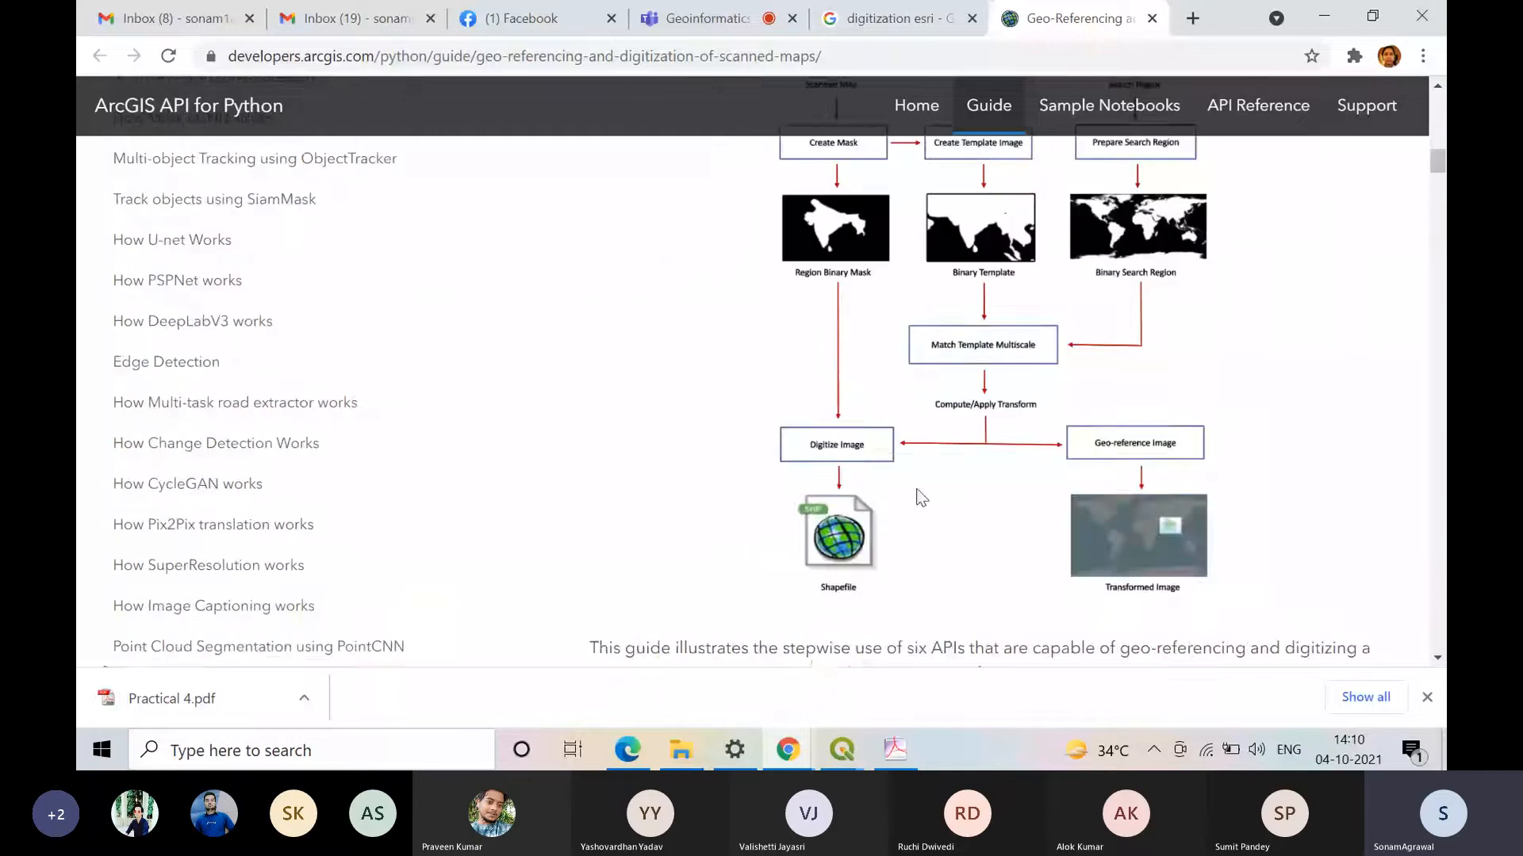
scroll(888, 294, up, 2)
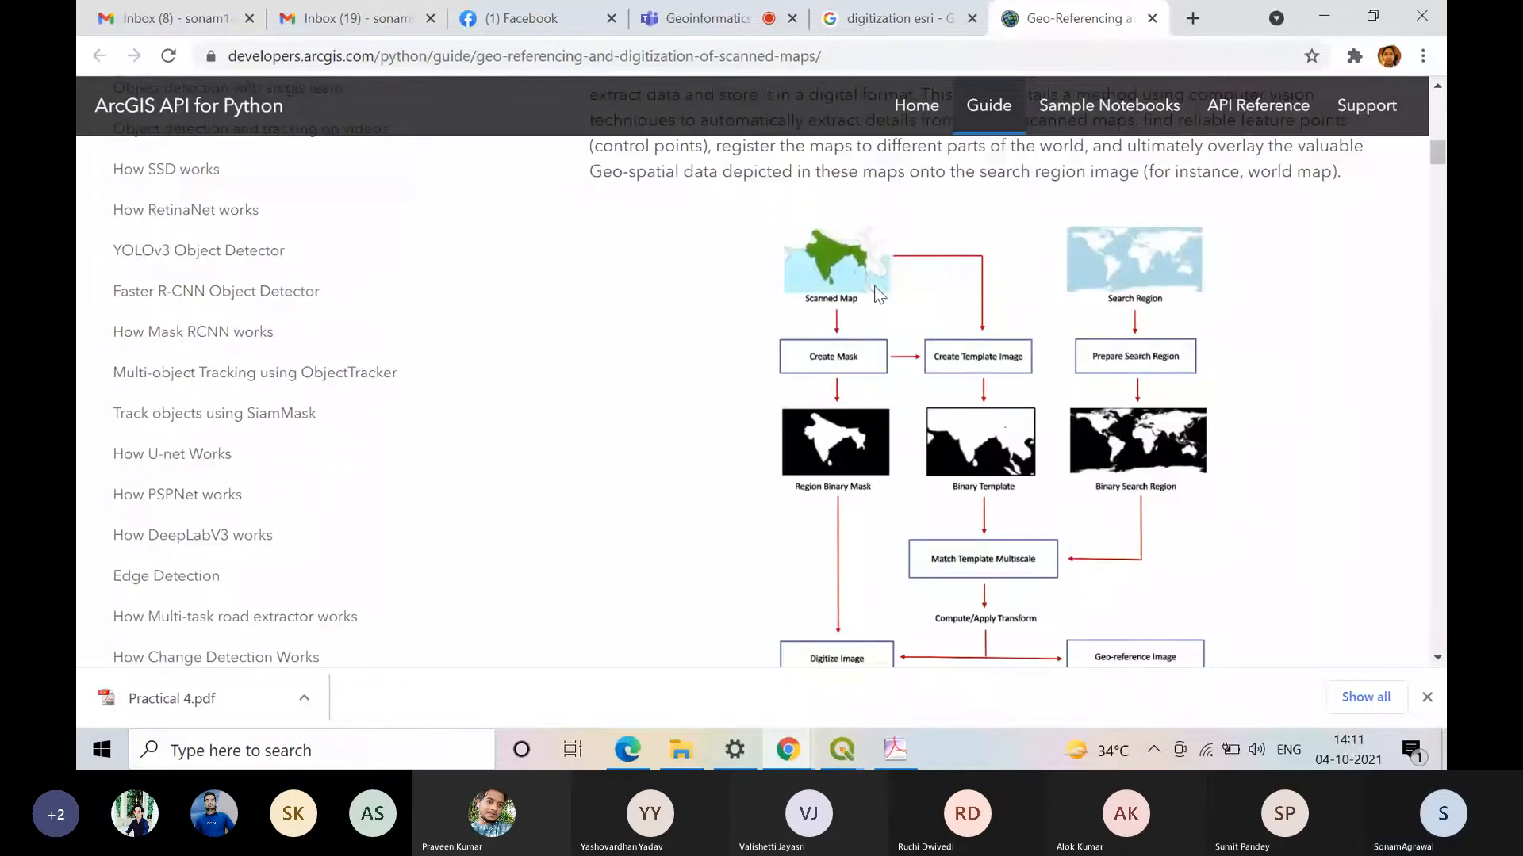
scroll(983, 406, up, 5)
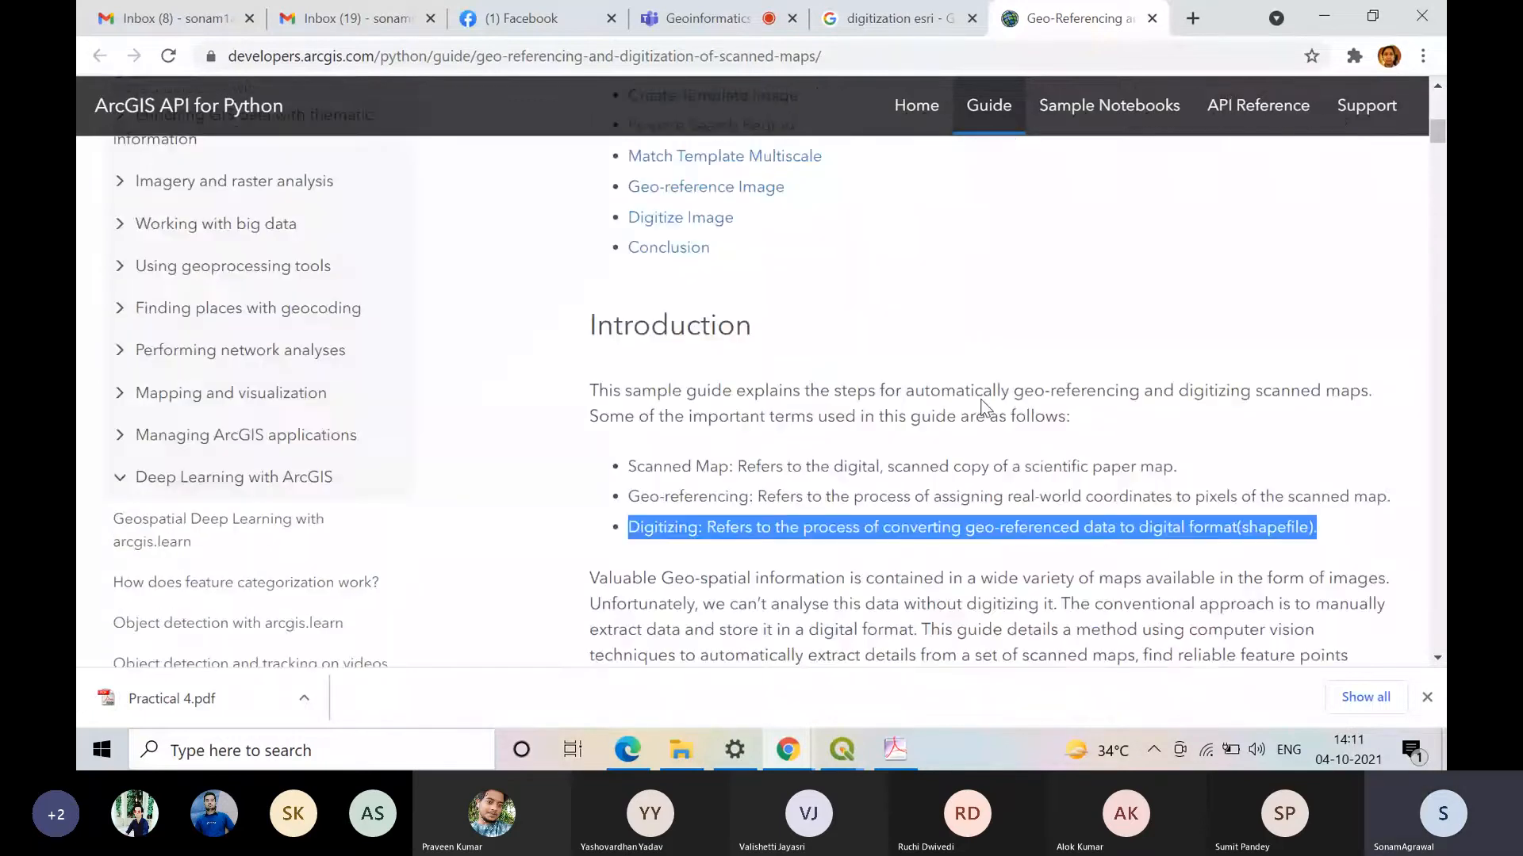
scroll(983, 406, up, 6)
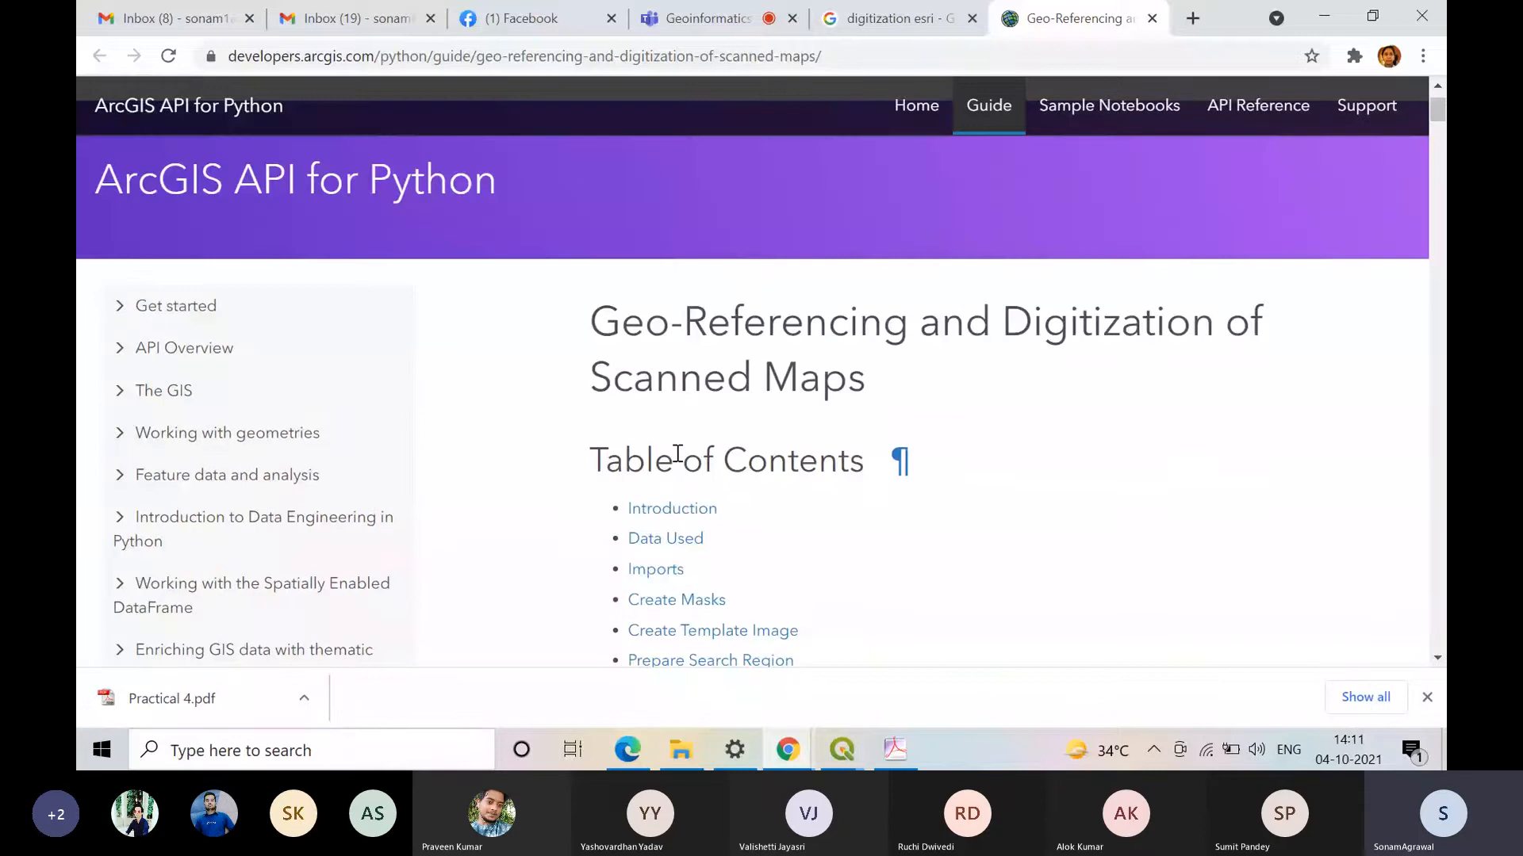
scroll(891, 460, down, 6)
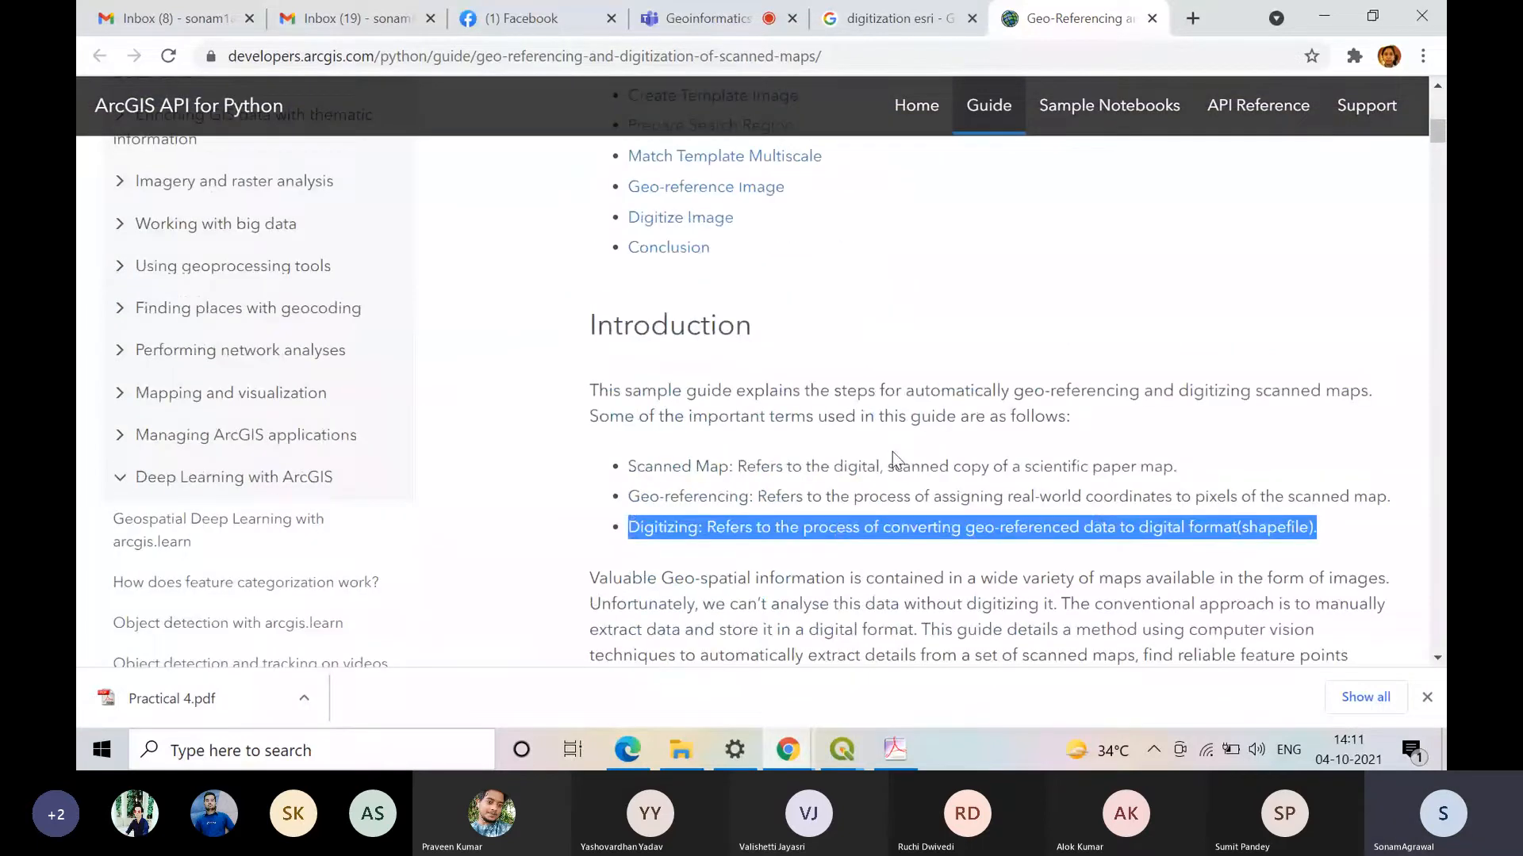
scroll(807, 387, down, 3)
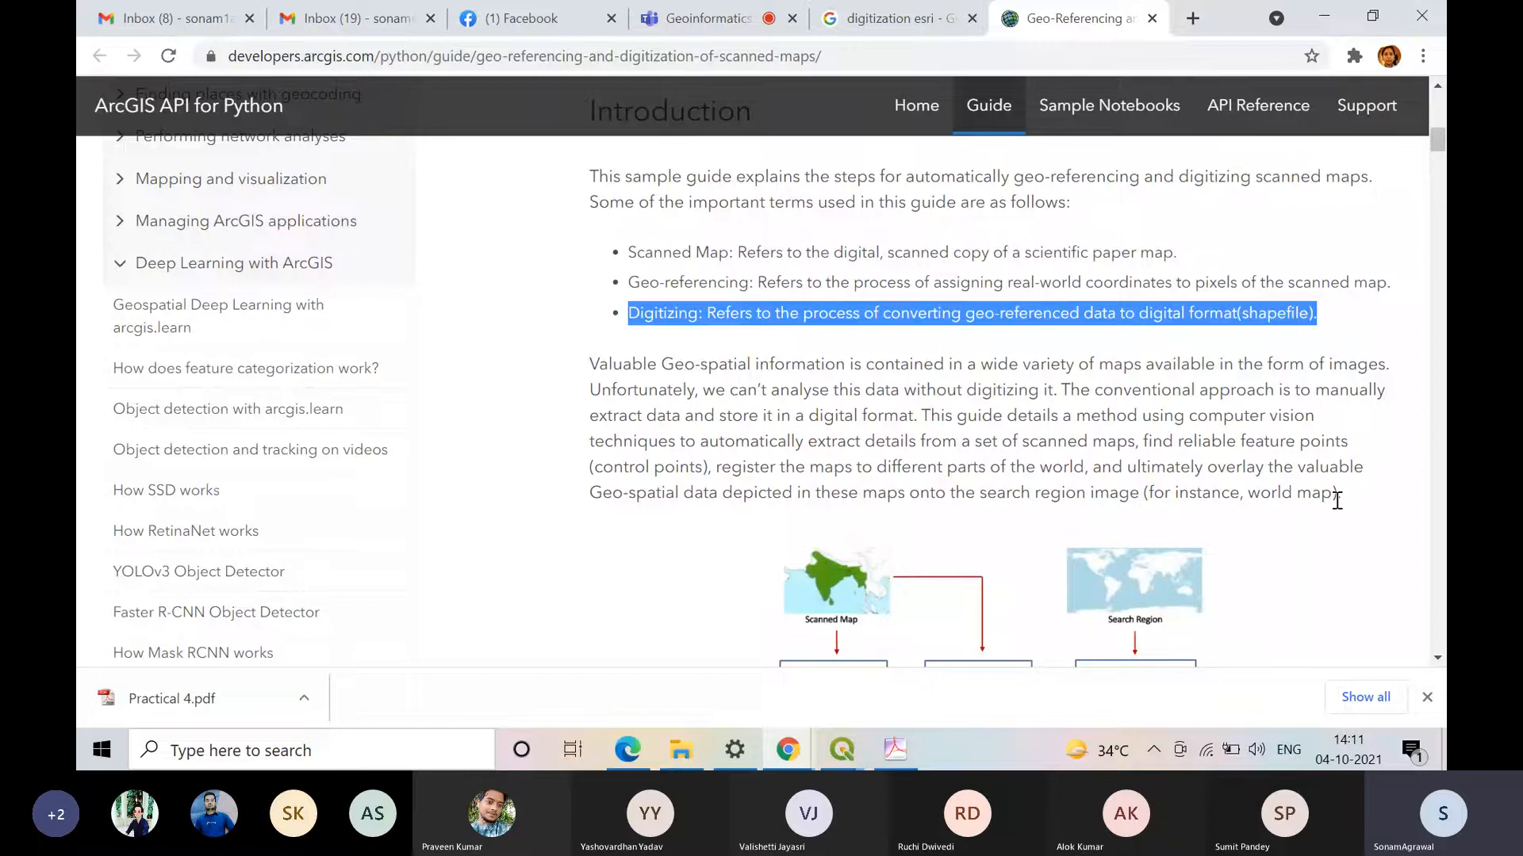
scroll(1337, 501, down, 4)
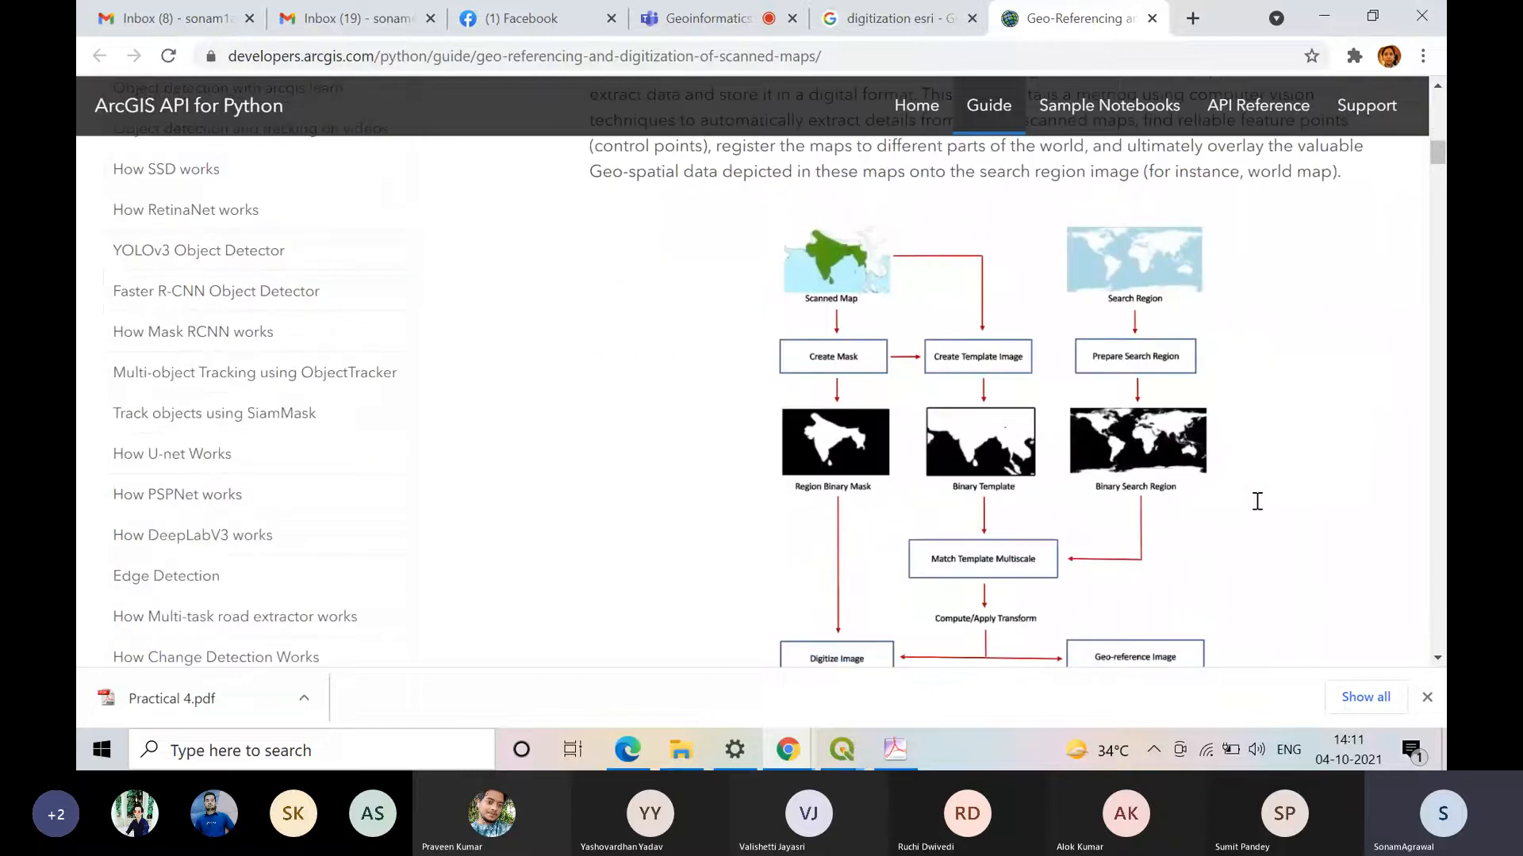
scroll(1260, 507, down, 5)
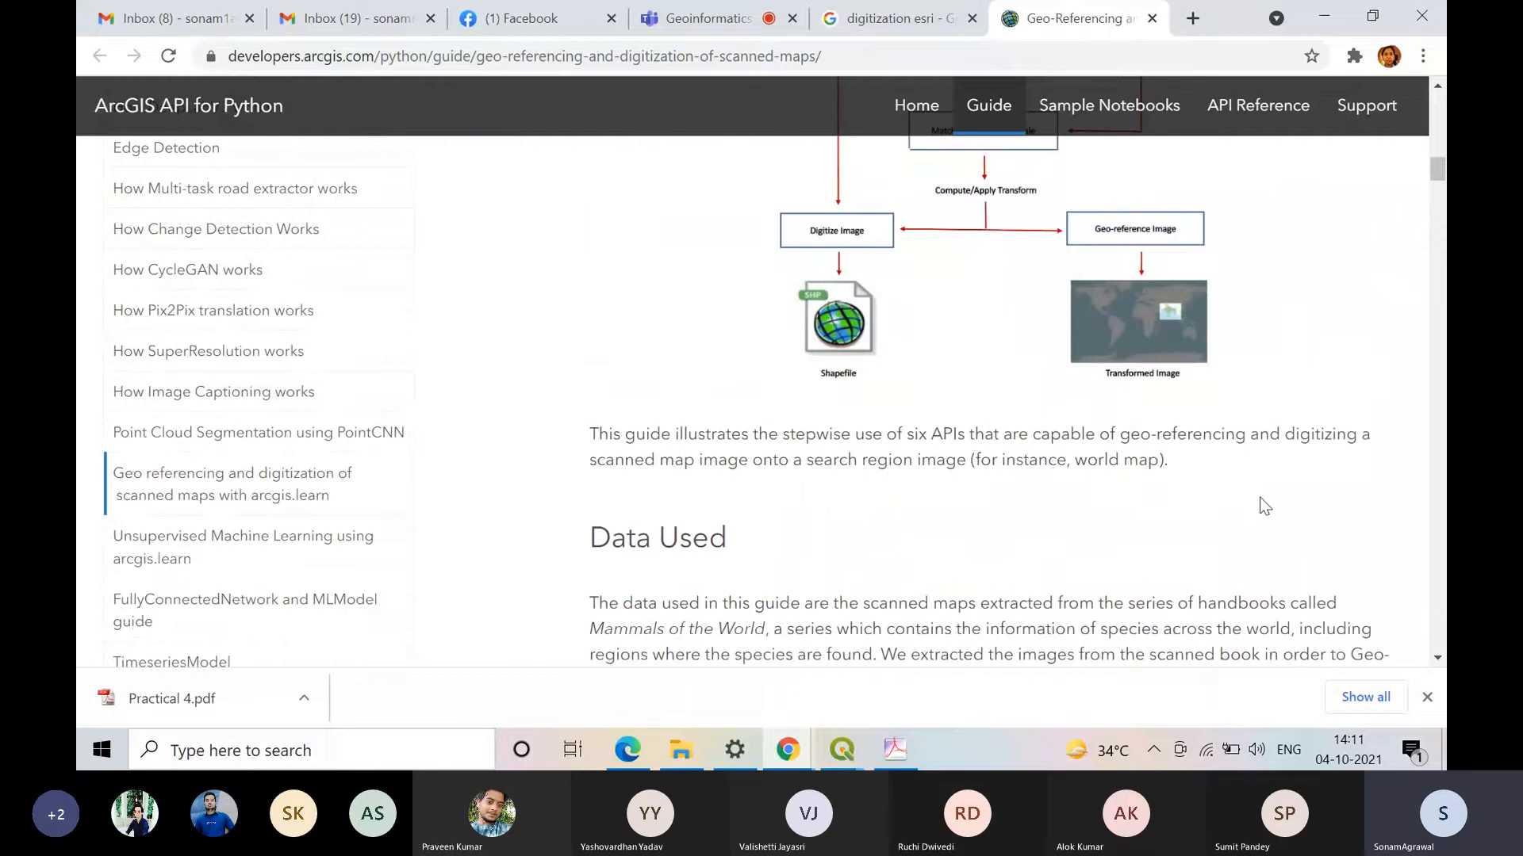
scroll(1267, 496, down, 1)
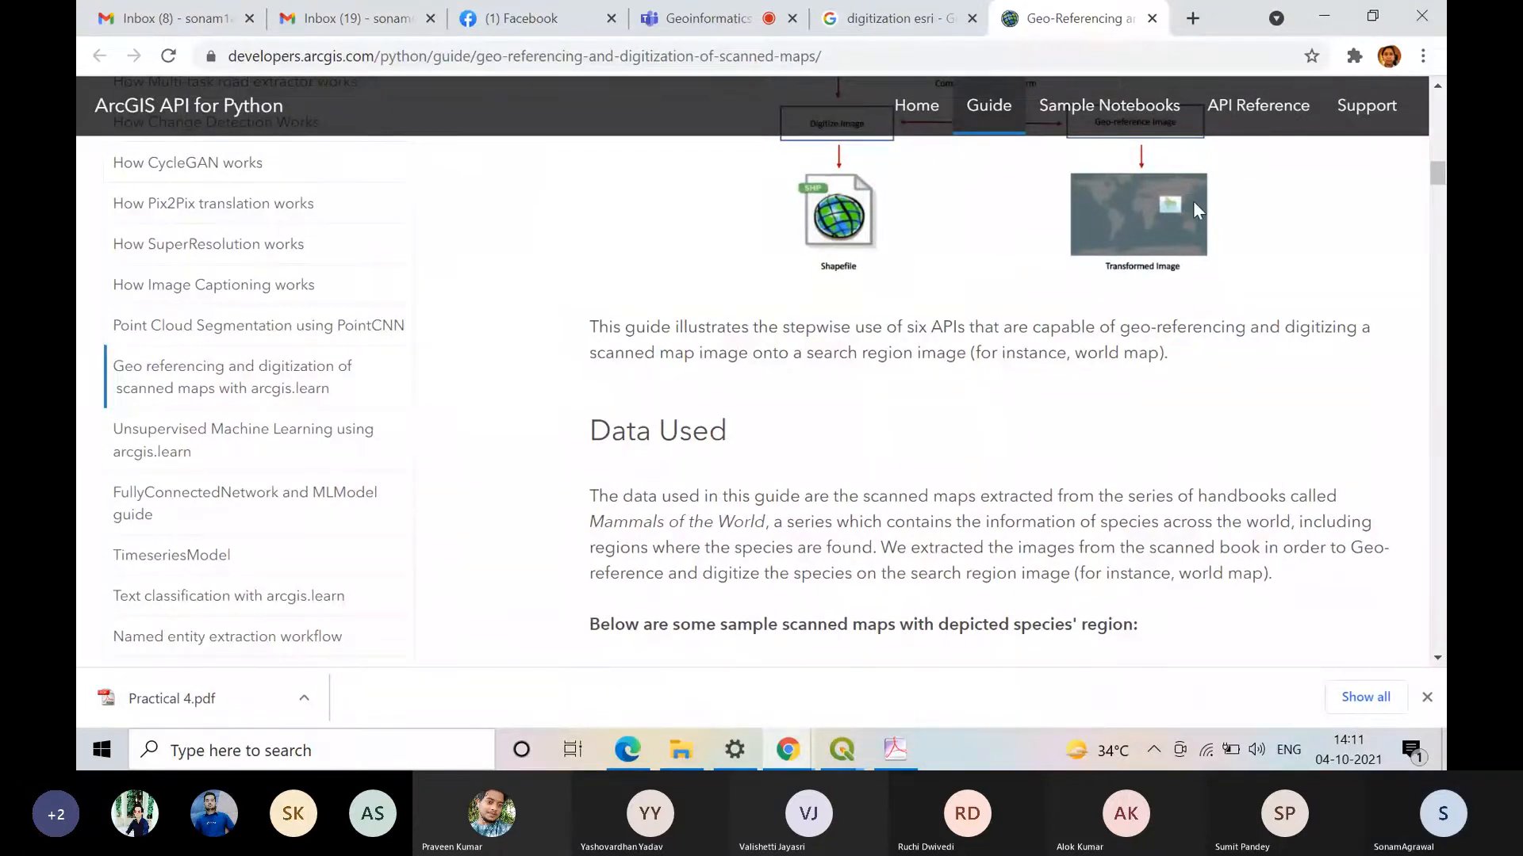
Step: Check on the Teams meeting and switch to Practical 4.pdf in Adobe Acrobat, viewing its section on editing attributes
click(929, 17)
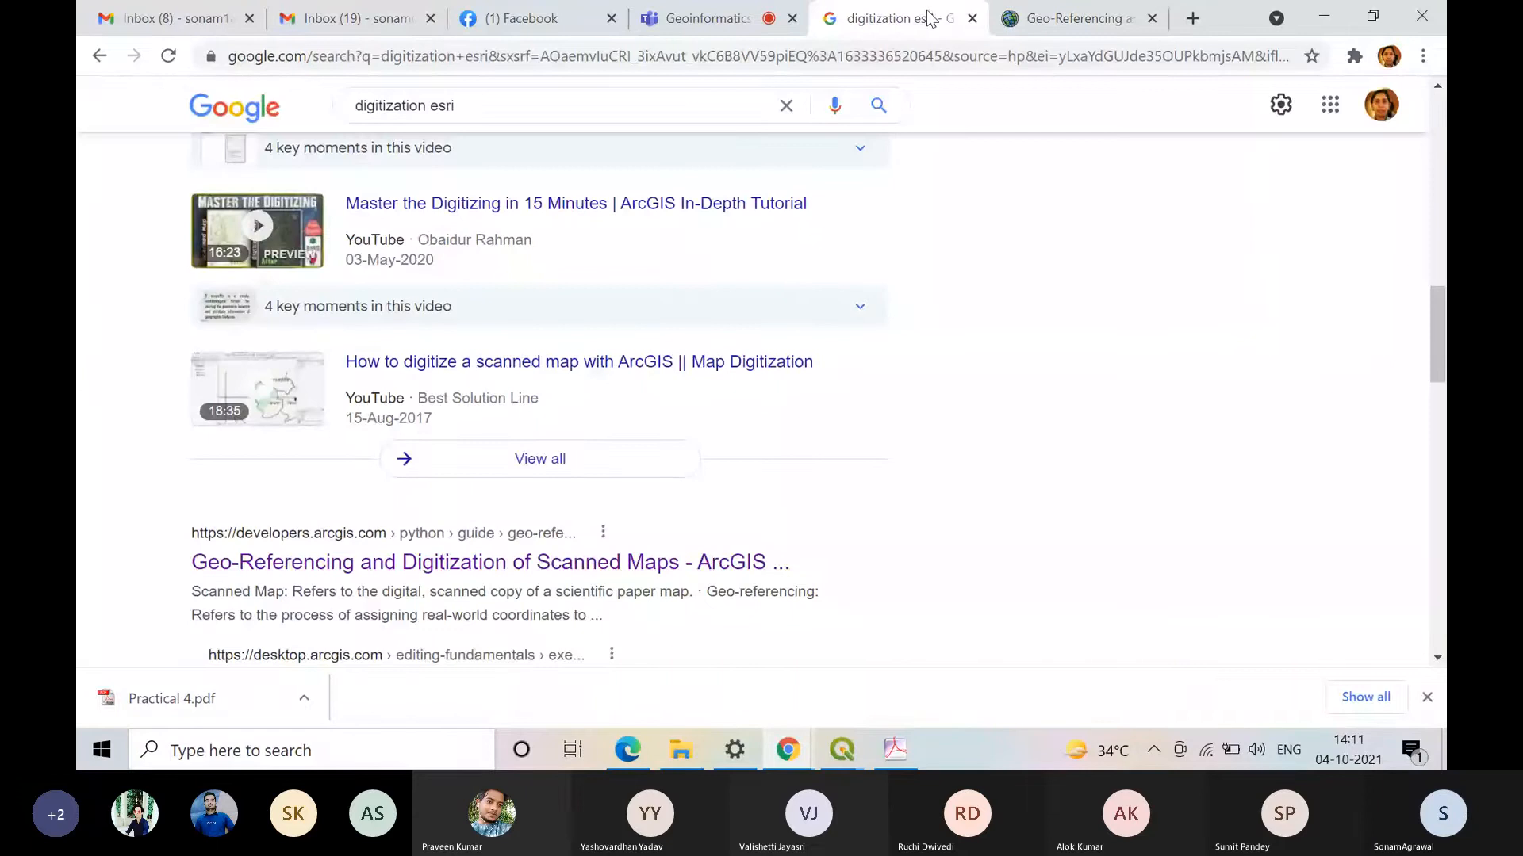
scroll(929, 380, up, 5)
click(708, 19)
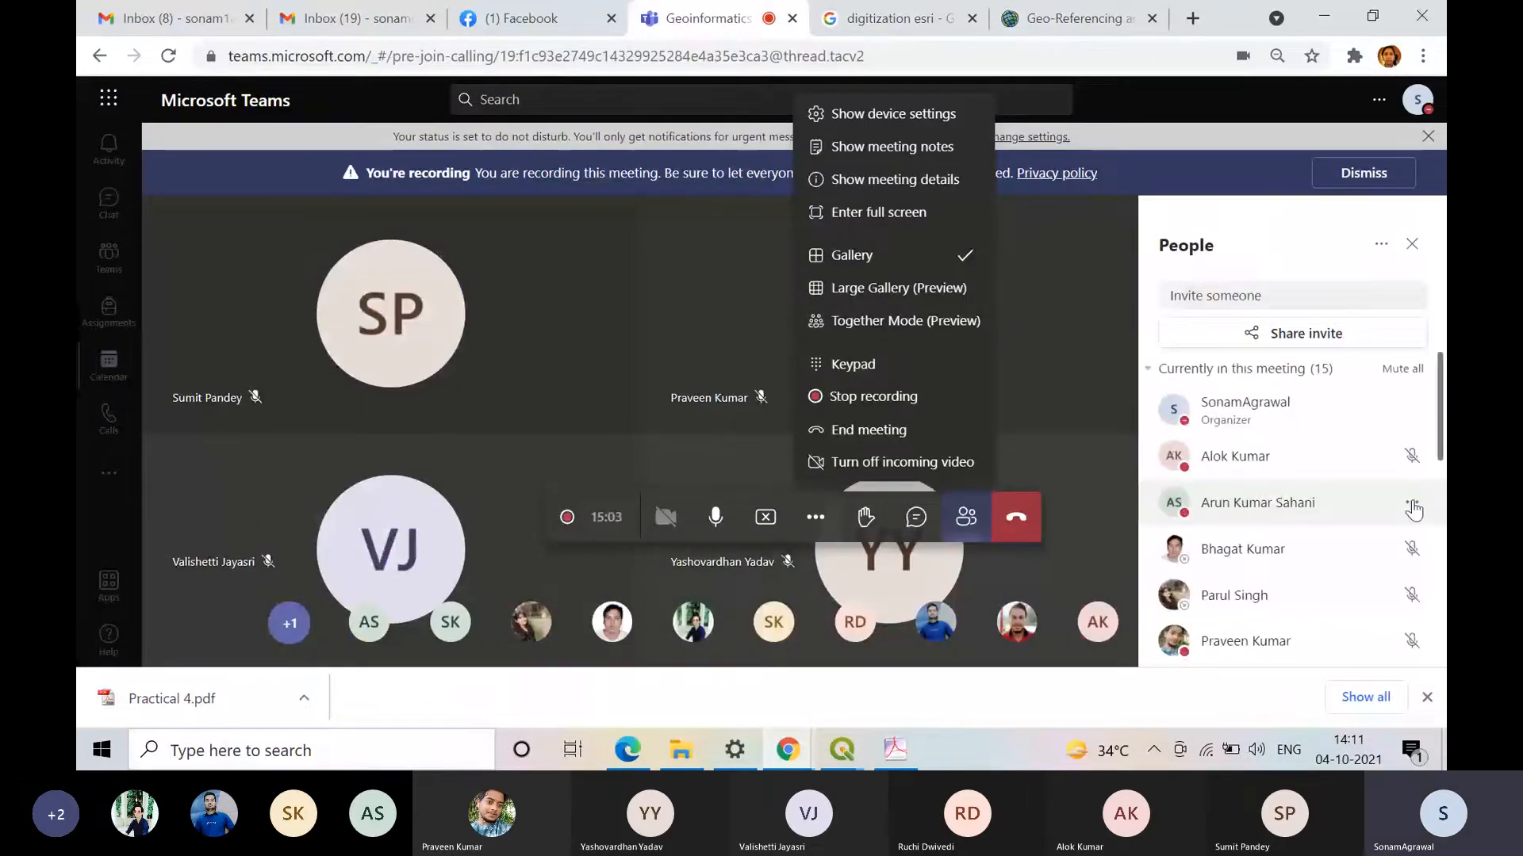
click(1324, 16)
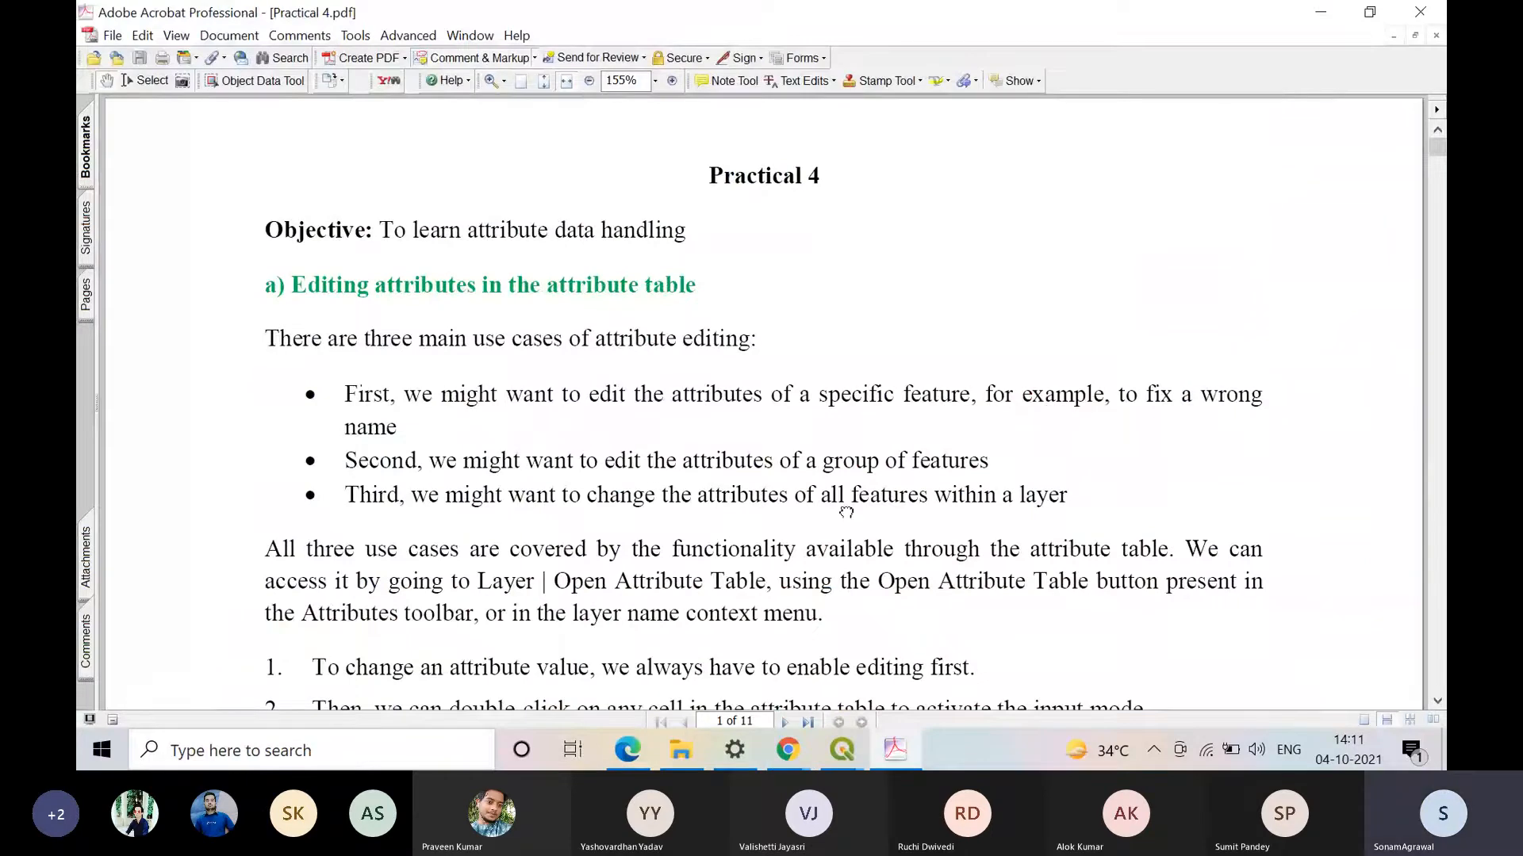
scroll(846, 511, down, 1)
mouse_move(862, 766)
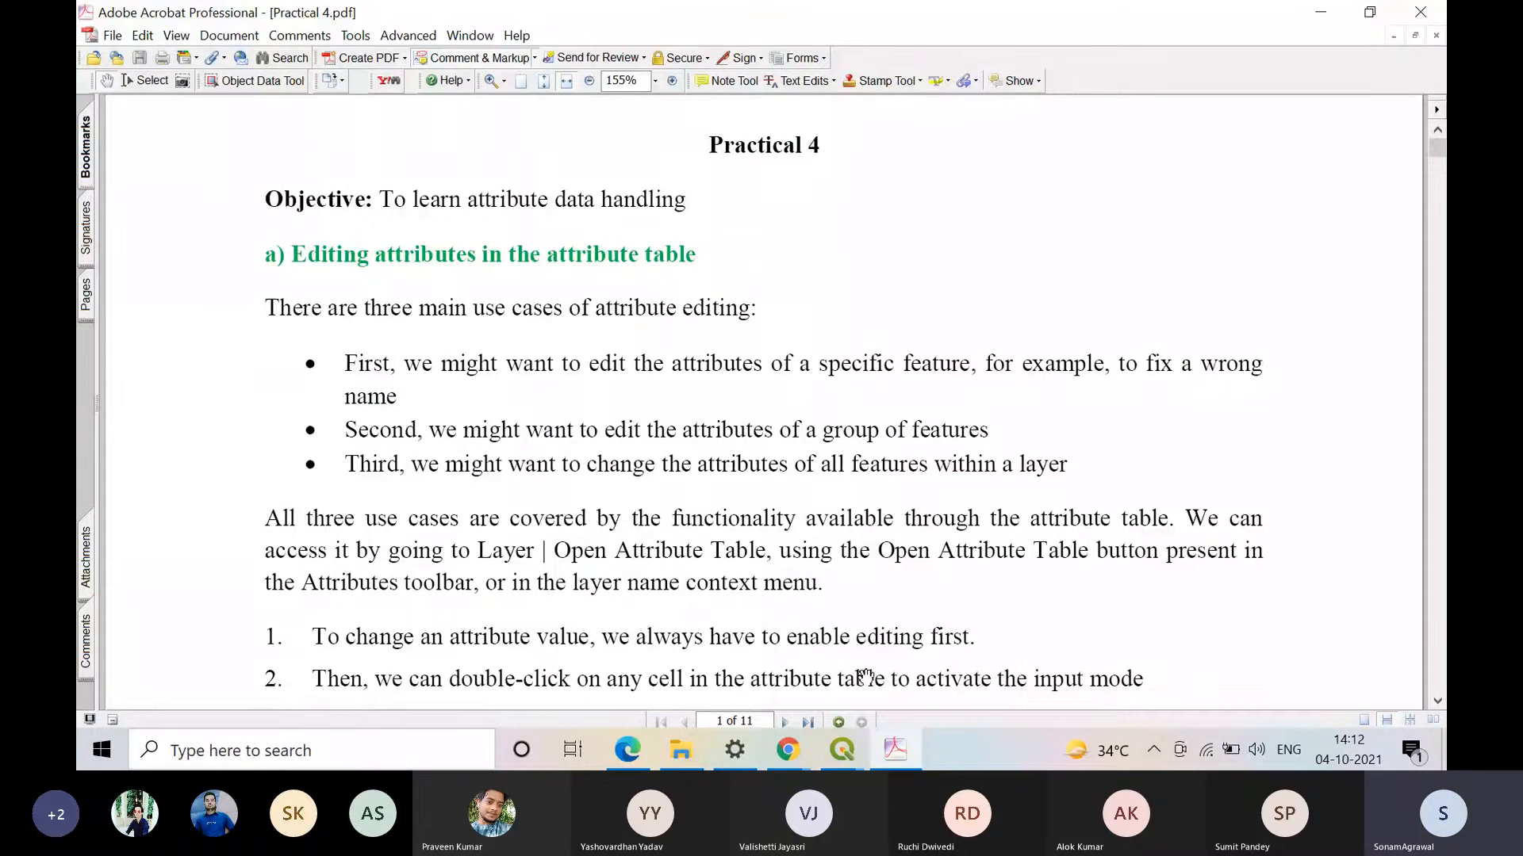
Step: Switch to QGIS and zoom in on the northern end of the nyc_census_blocks layer
click(785, 677)
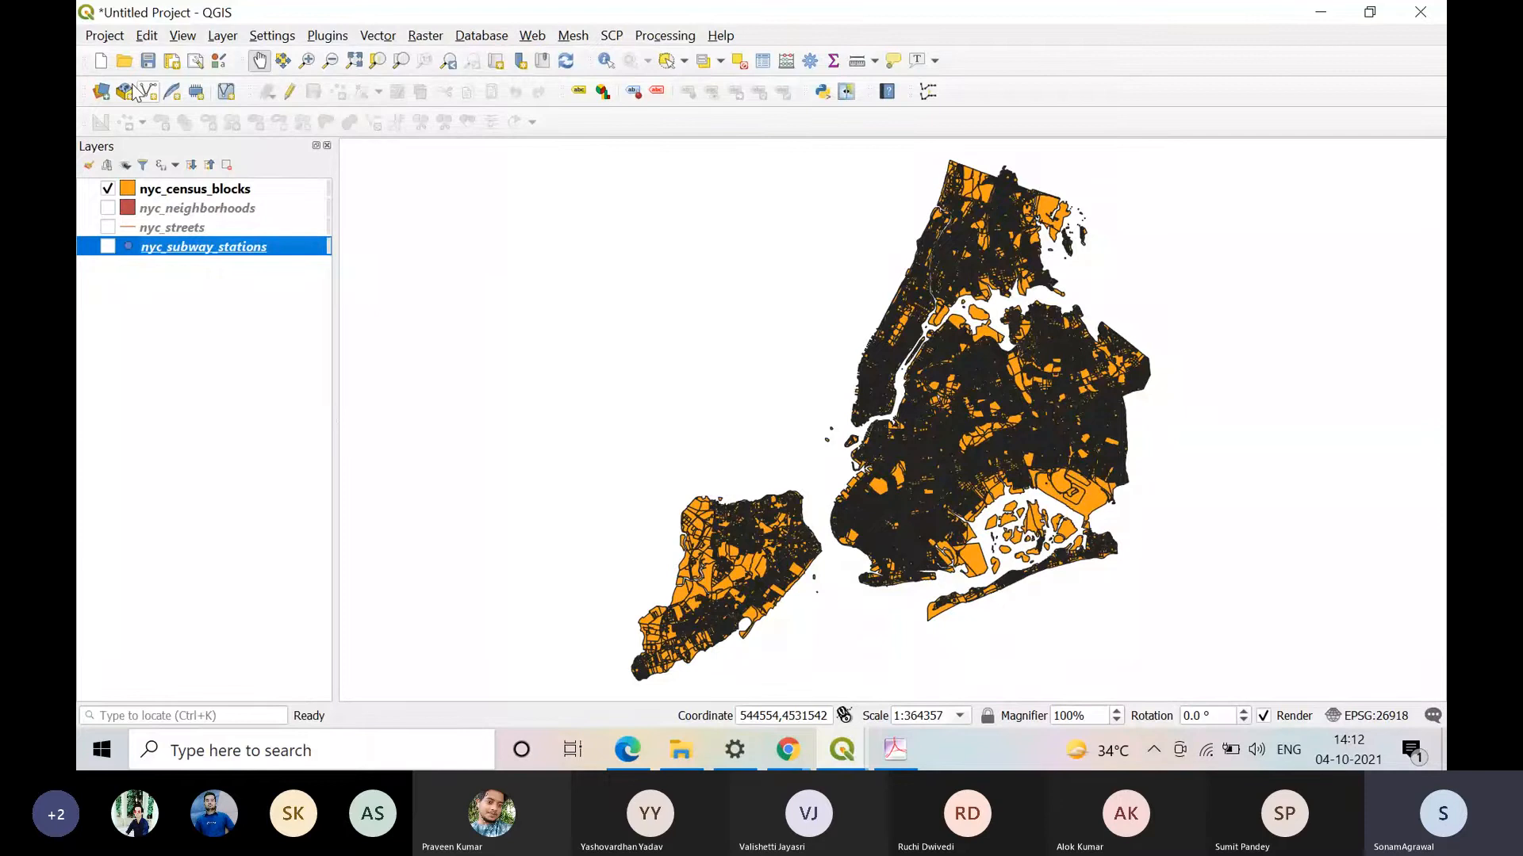
click(306, 59)
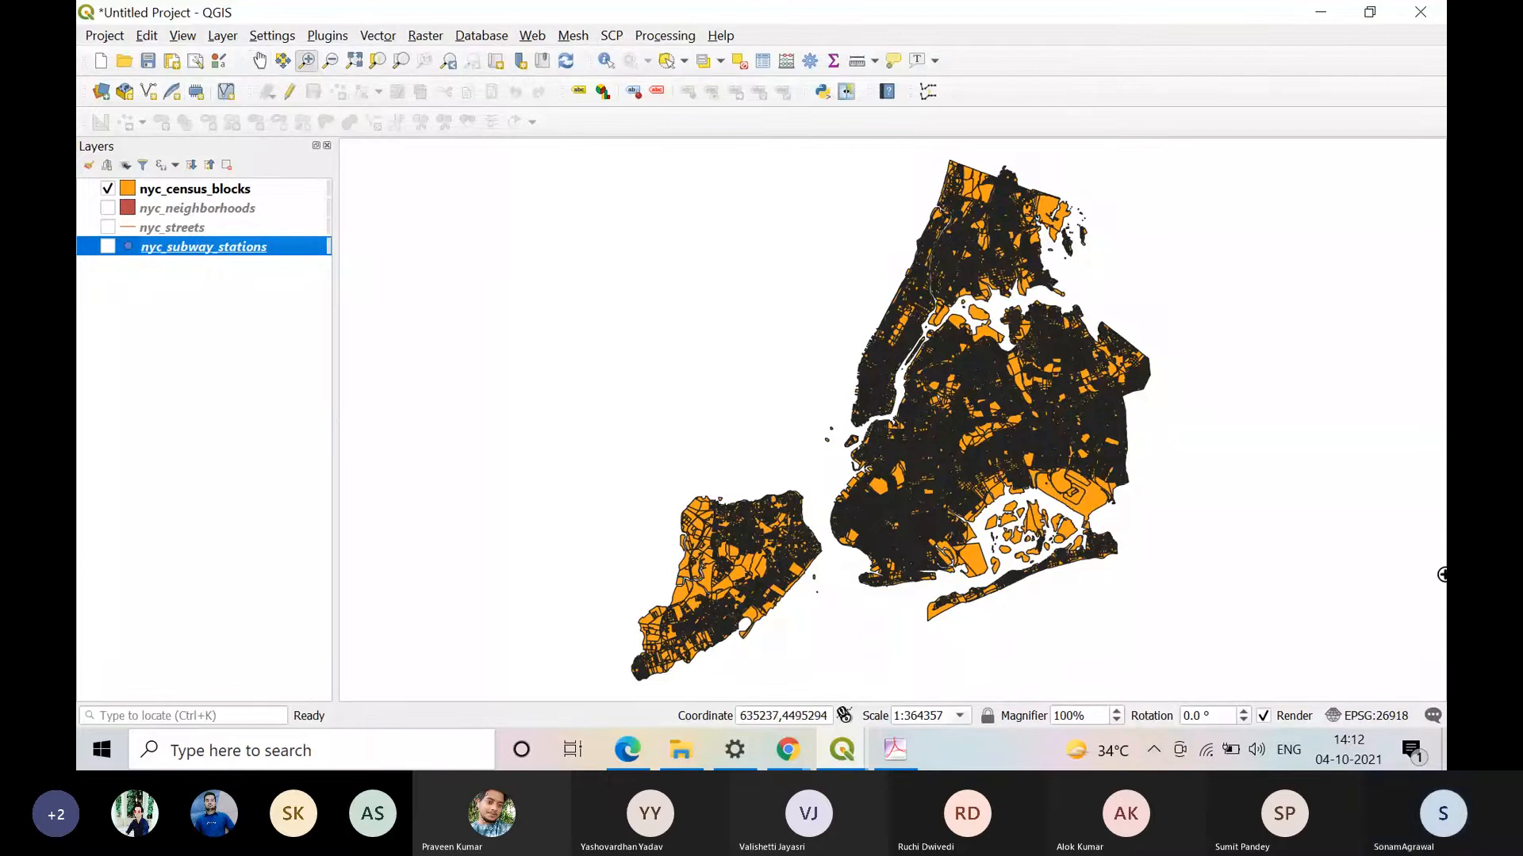
drag(922, 151, 1022, 231)
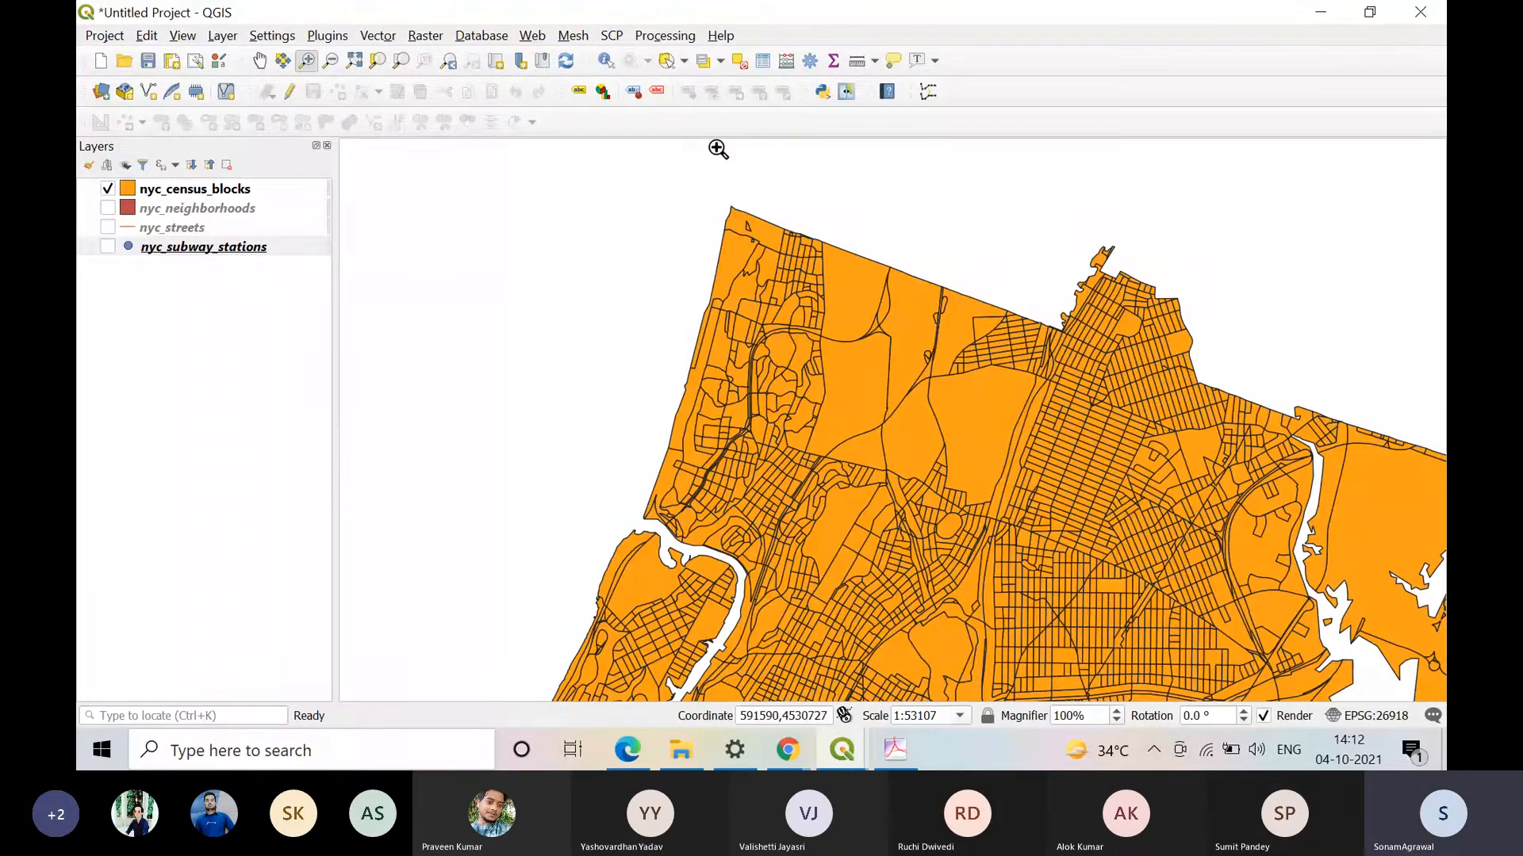
Step: Switch to the Teams meeting in Chrome, look through the participants list, and return to the QGIS map
click(788, 750)
click(670, 654)
scroll(1289, 508, down, 7)
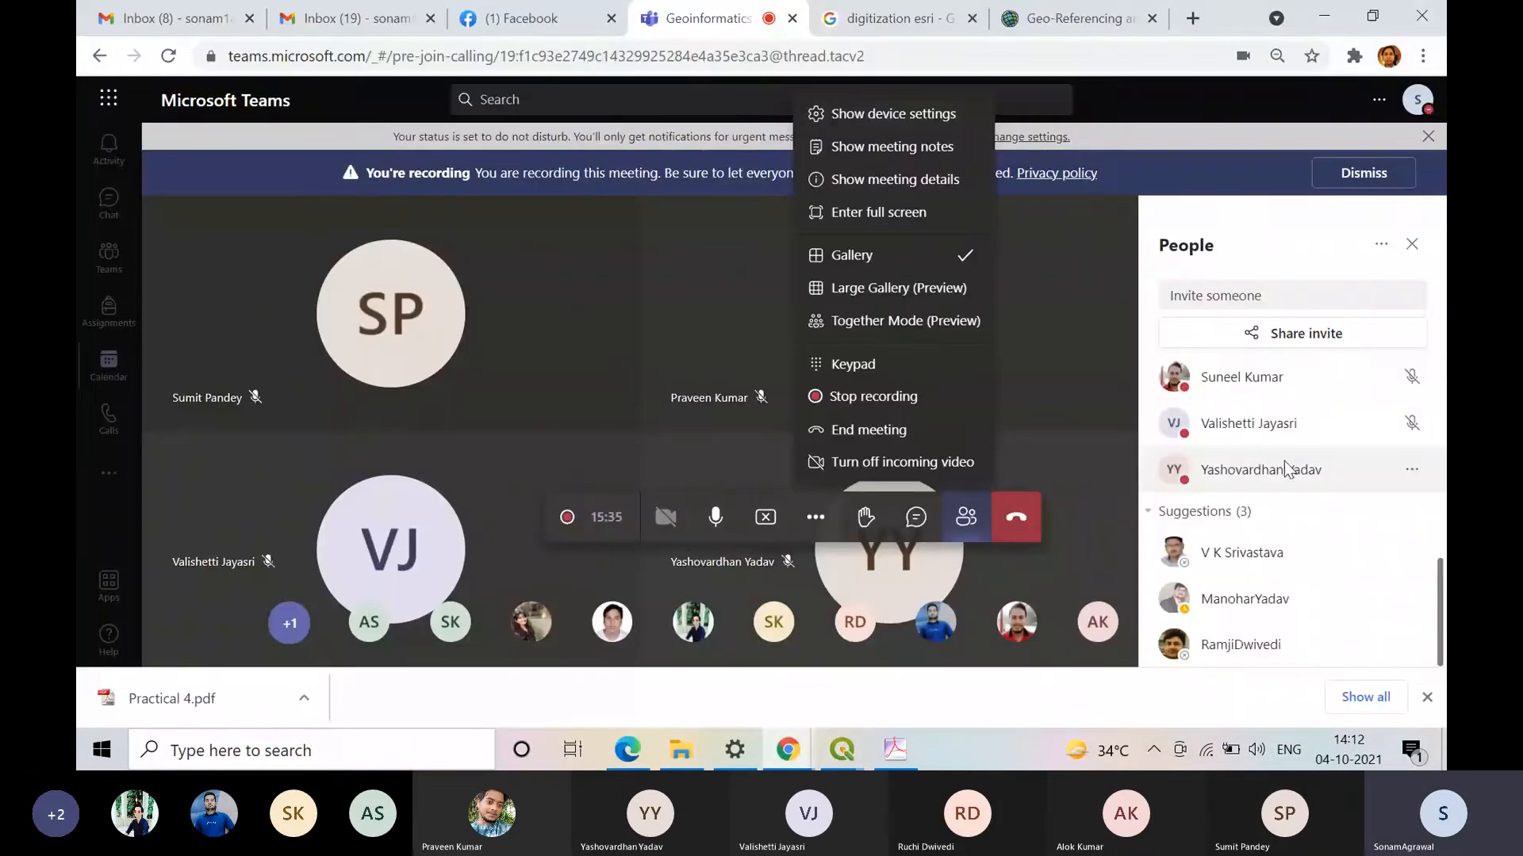
scroll(1285, 468, up, 3)
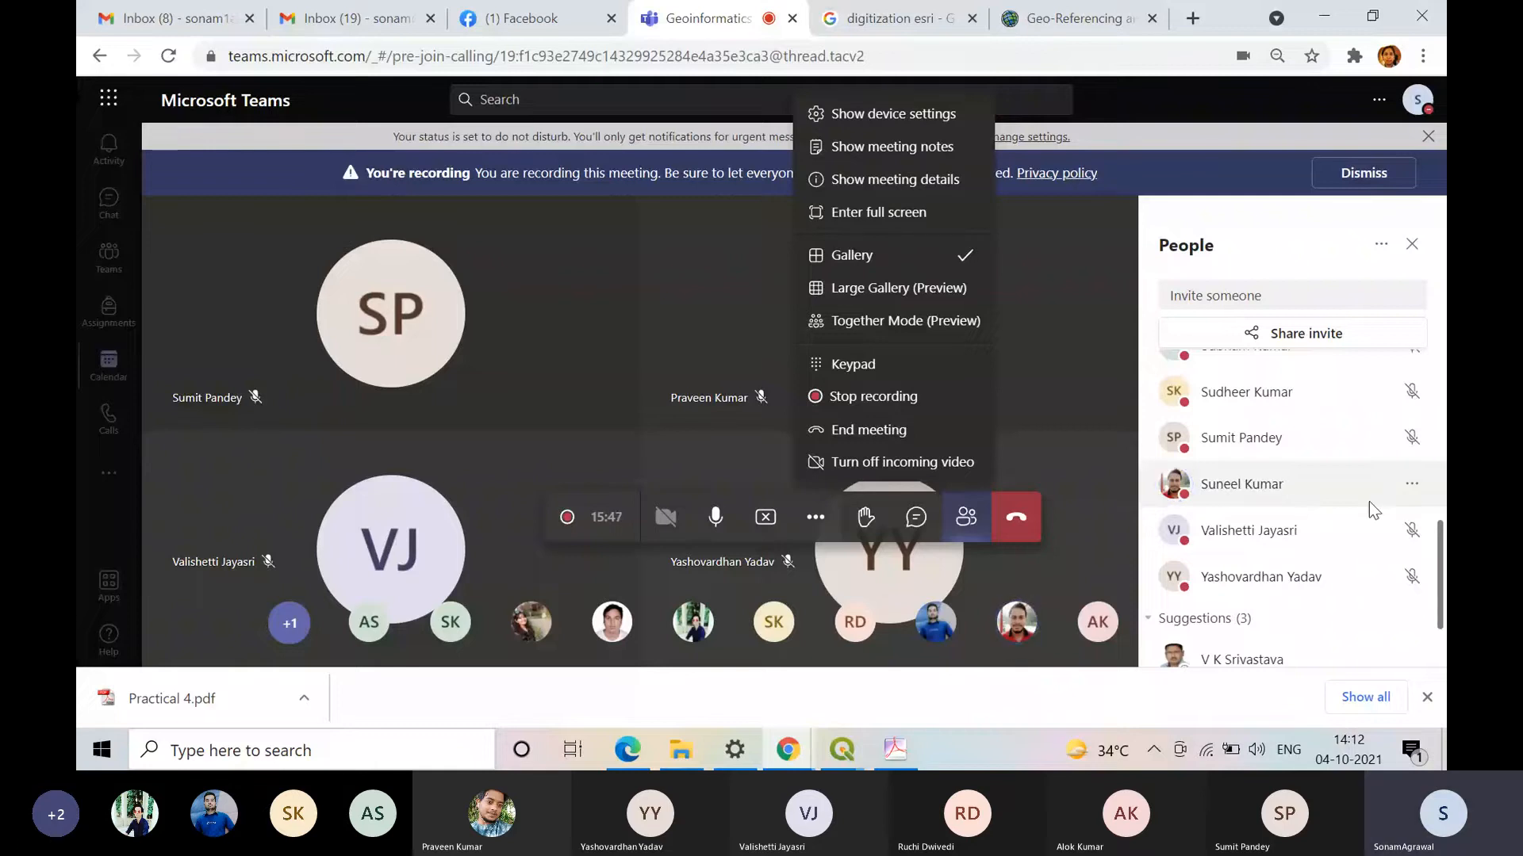
scroll(1368, 501, up, 1)
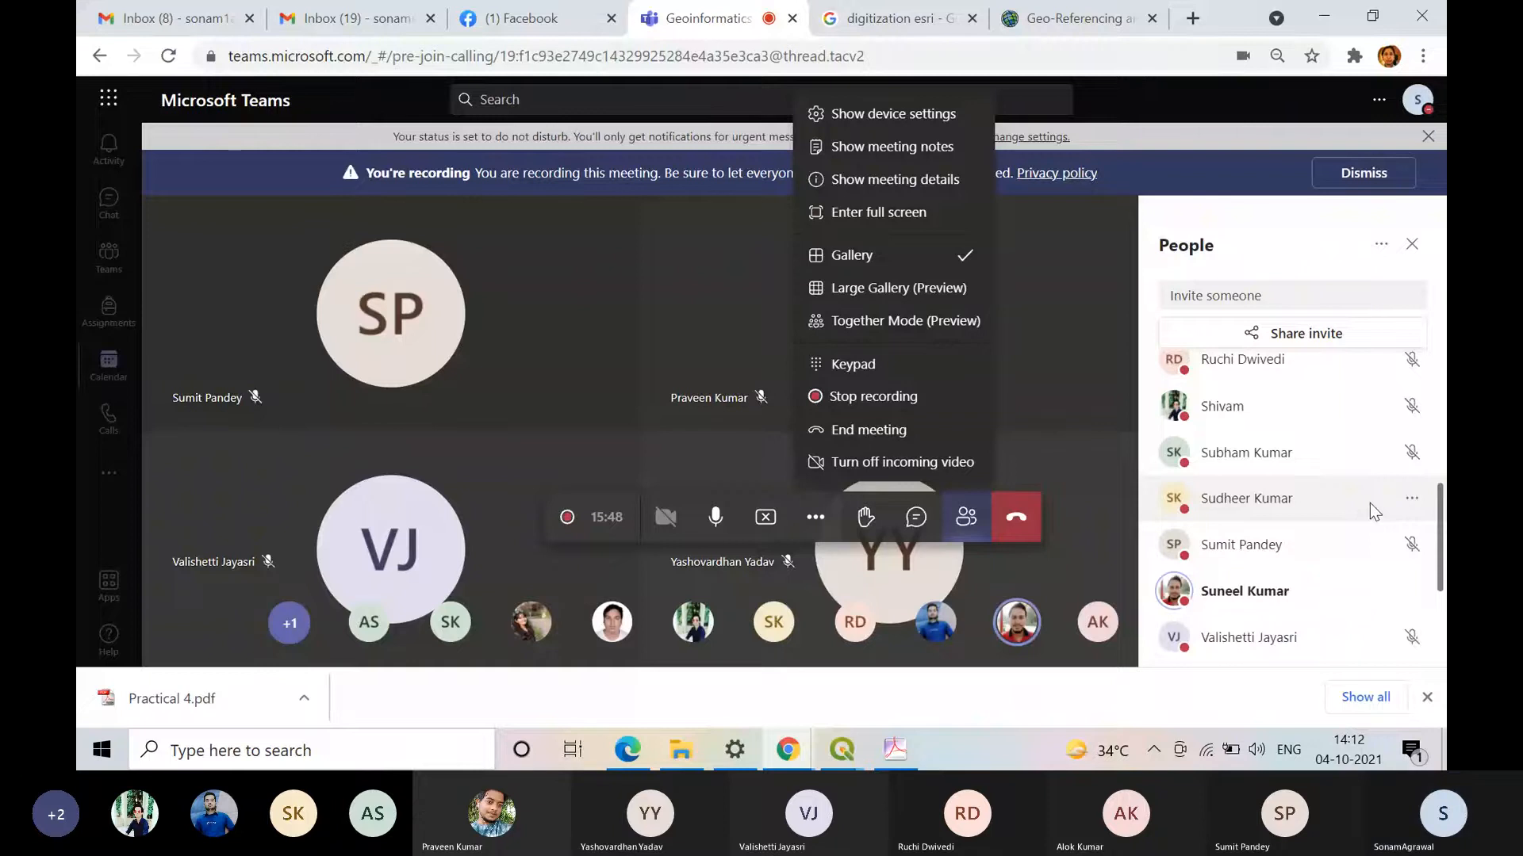
scroll(1369, 505, up, 1)
scroll(1369, 517, up, 1)
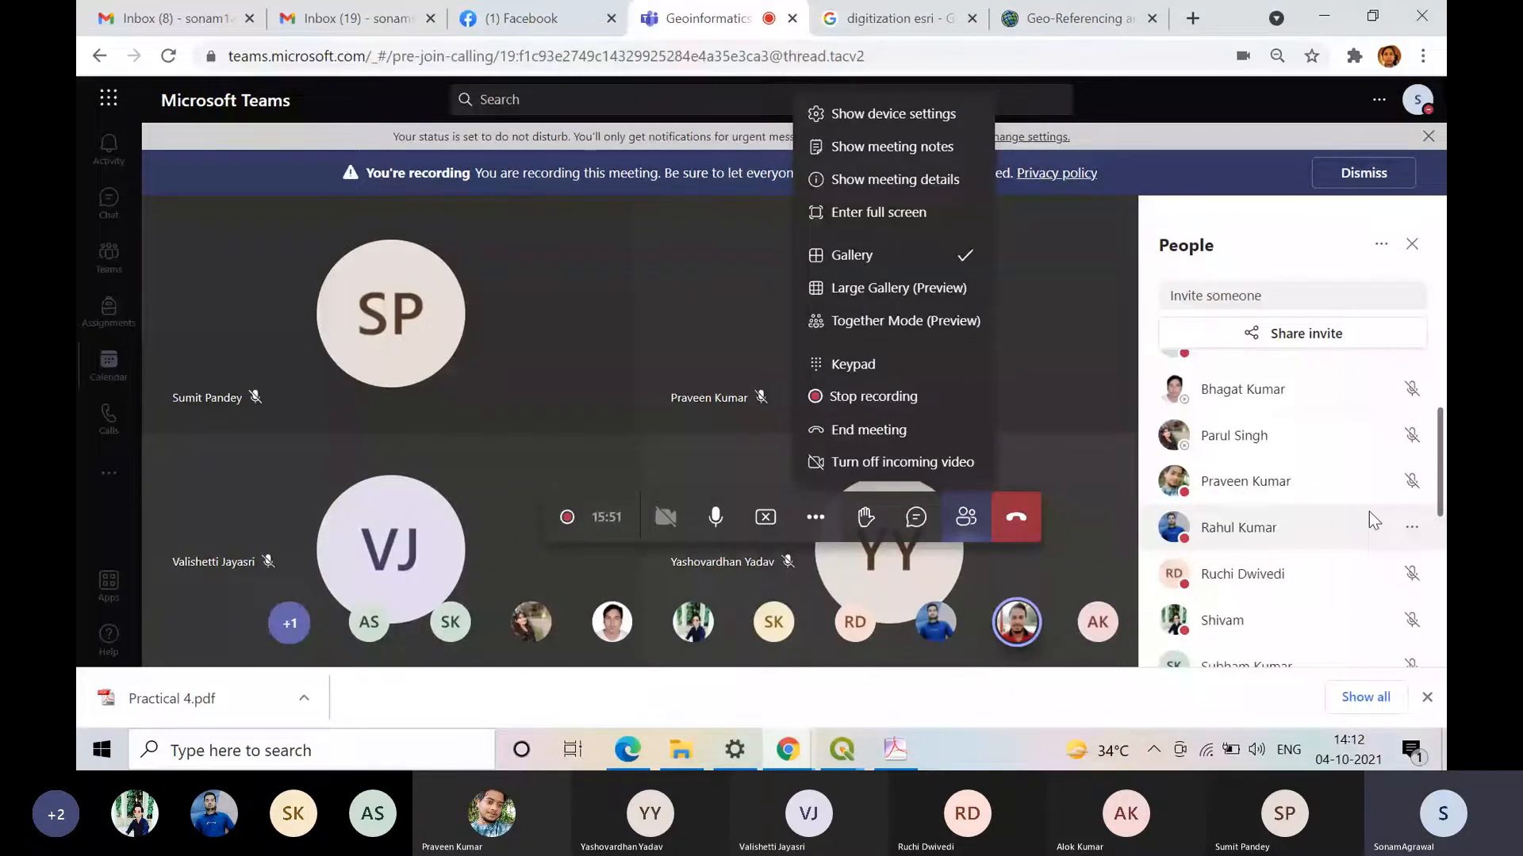
scroll(1370, 515, down, 1)
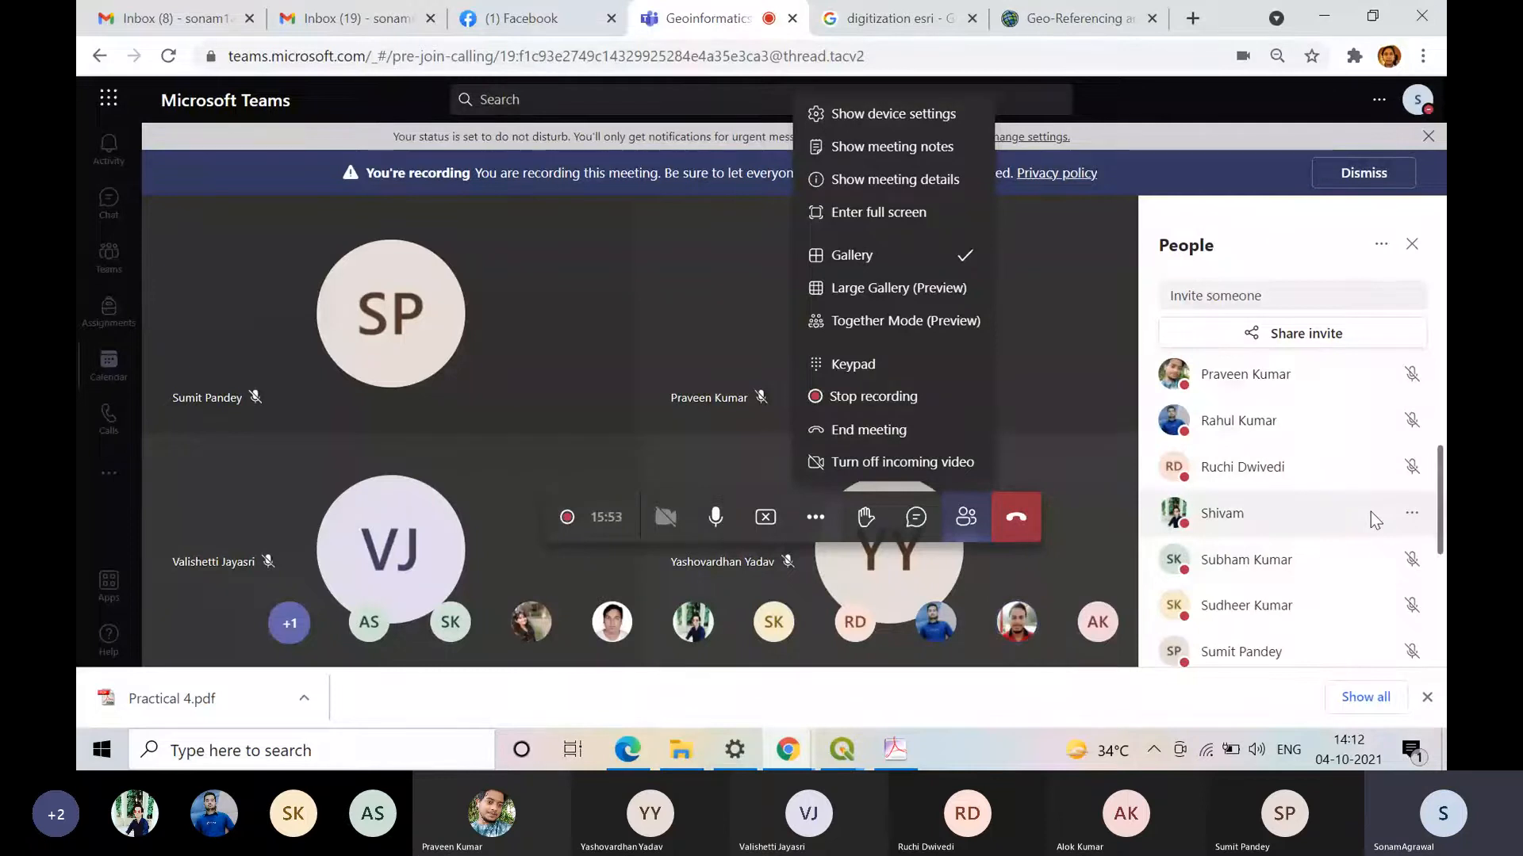
scroll(1370, 511, down, 1)
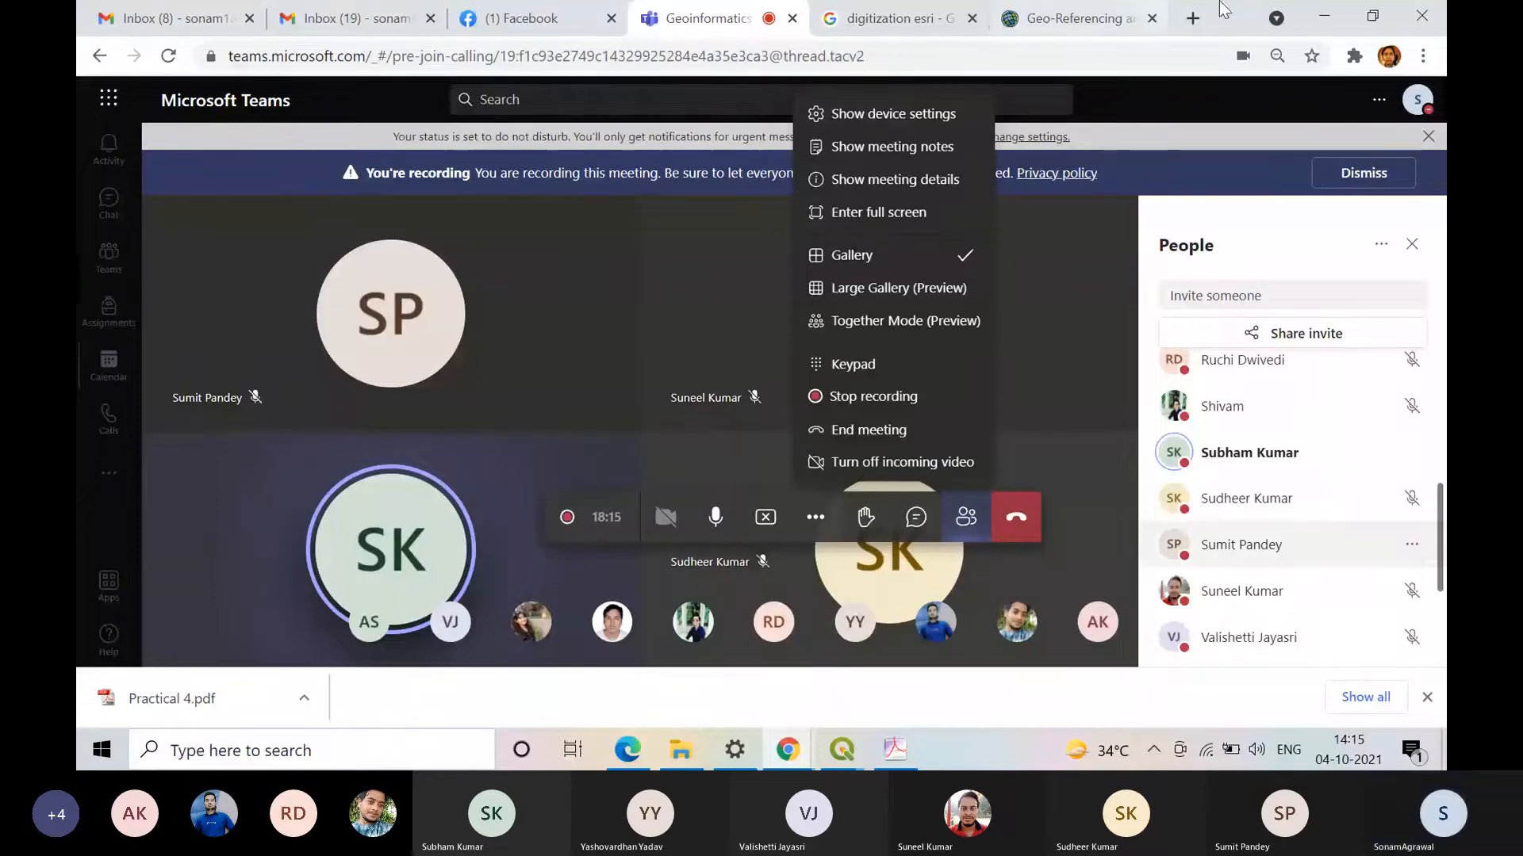
click(1316, 16)
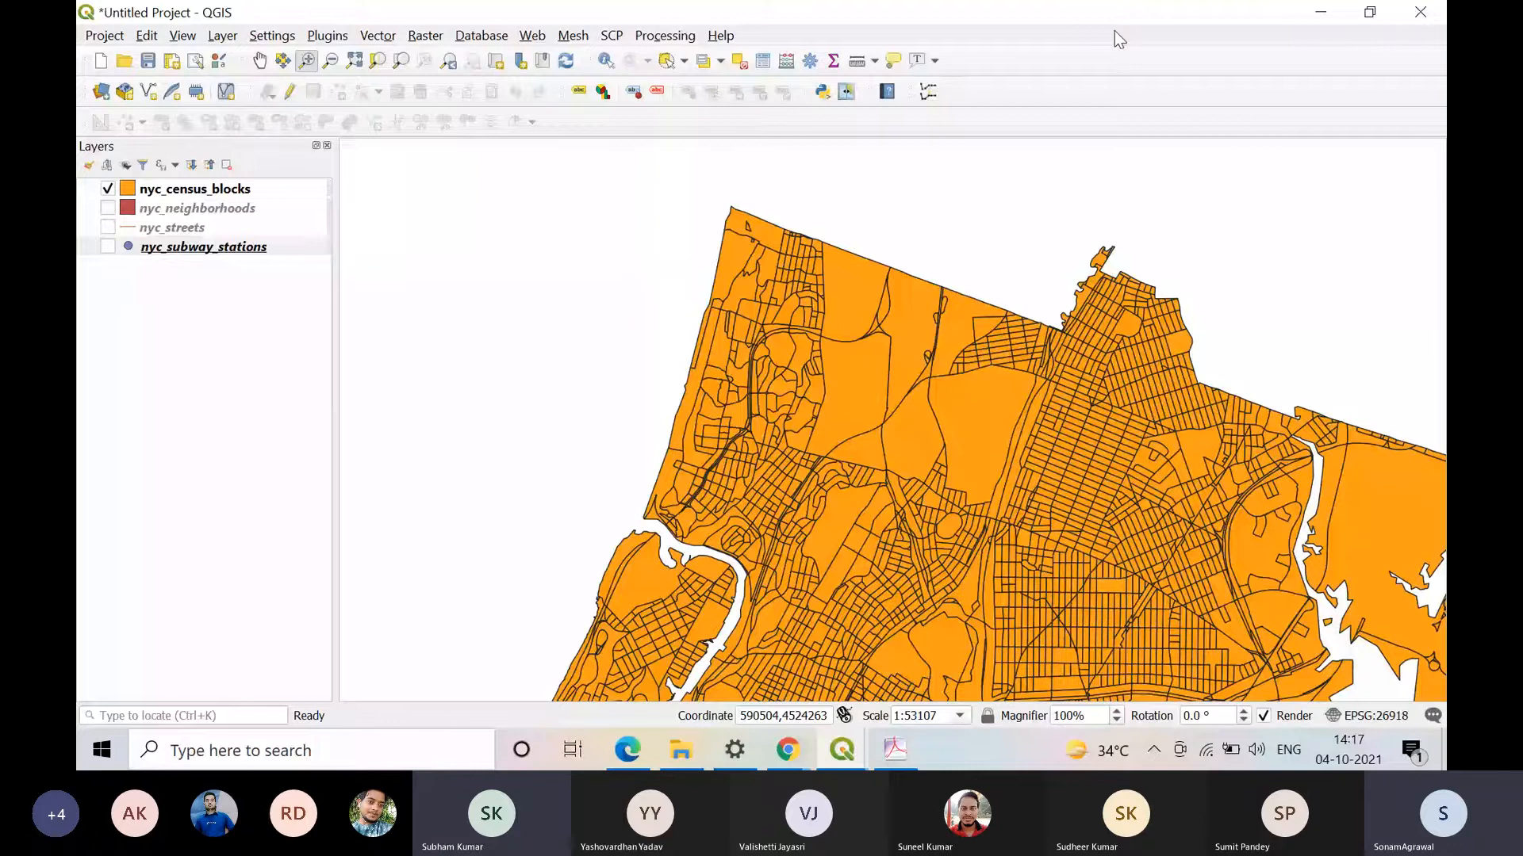
Step: Switch to the Google results in Chrome and search for "attribute esri"
click(787, 750)
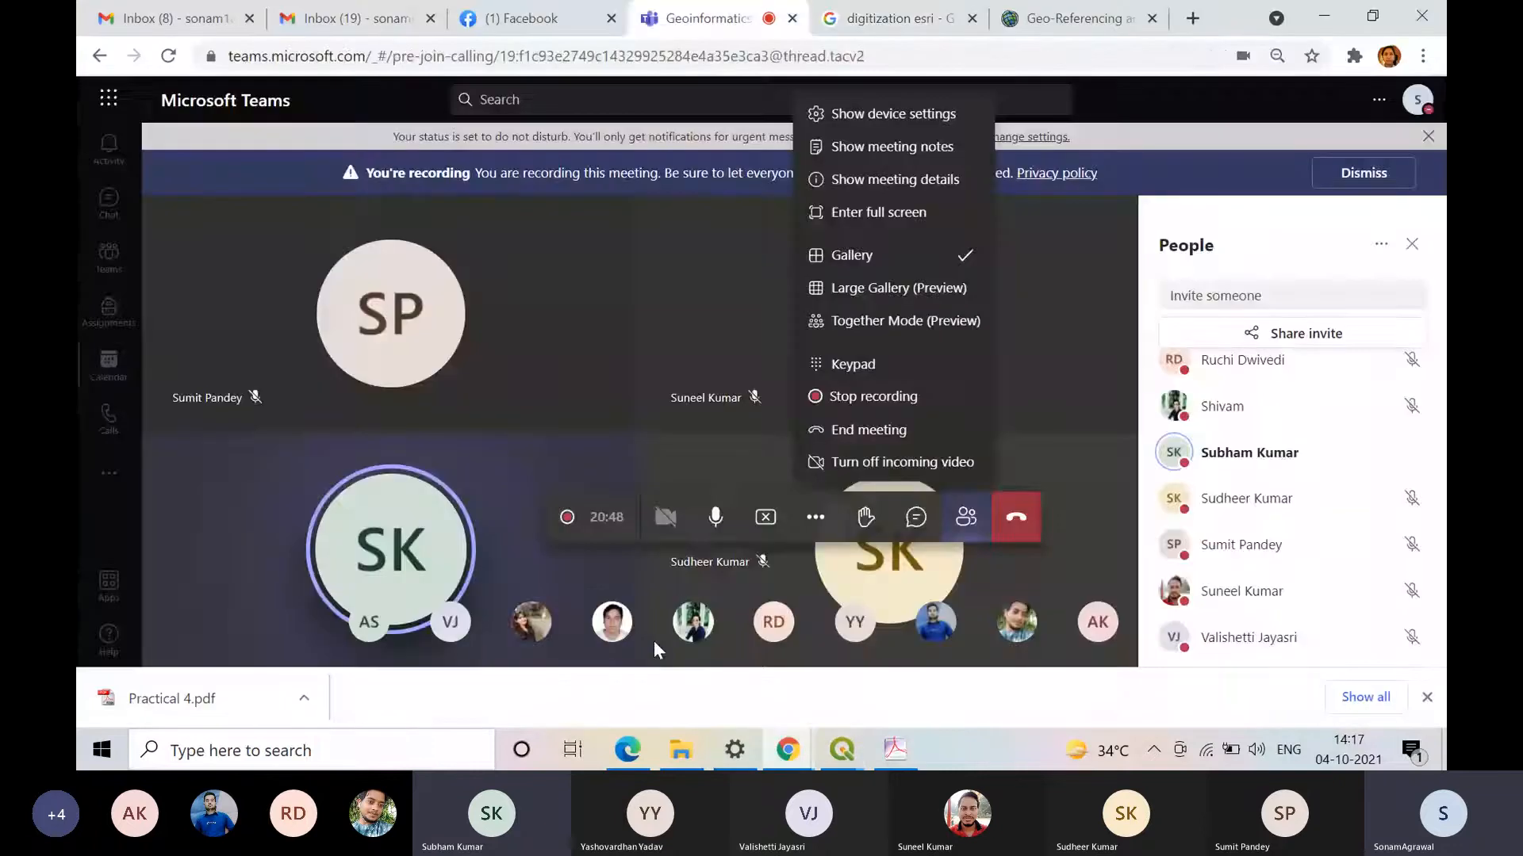
click(899, 18)
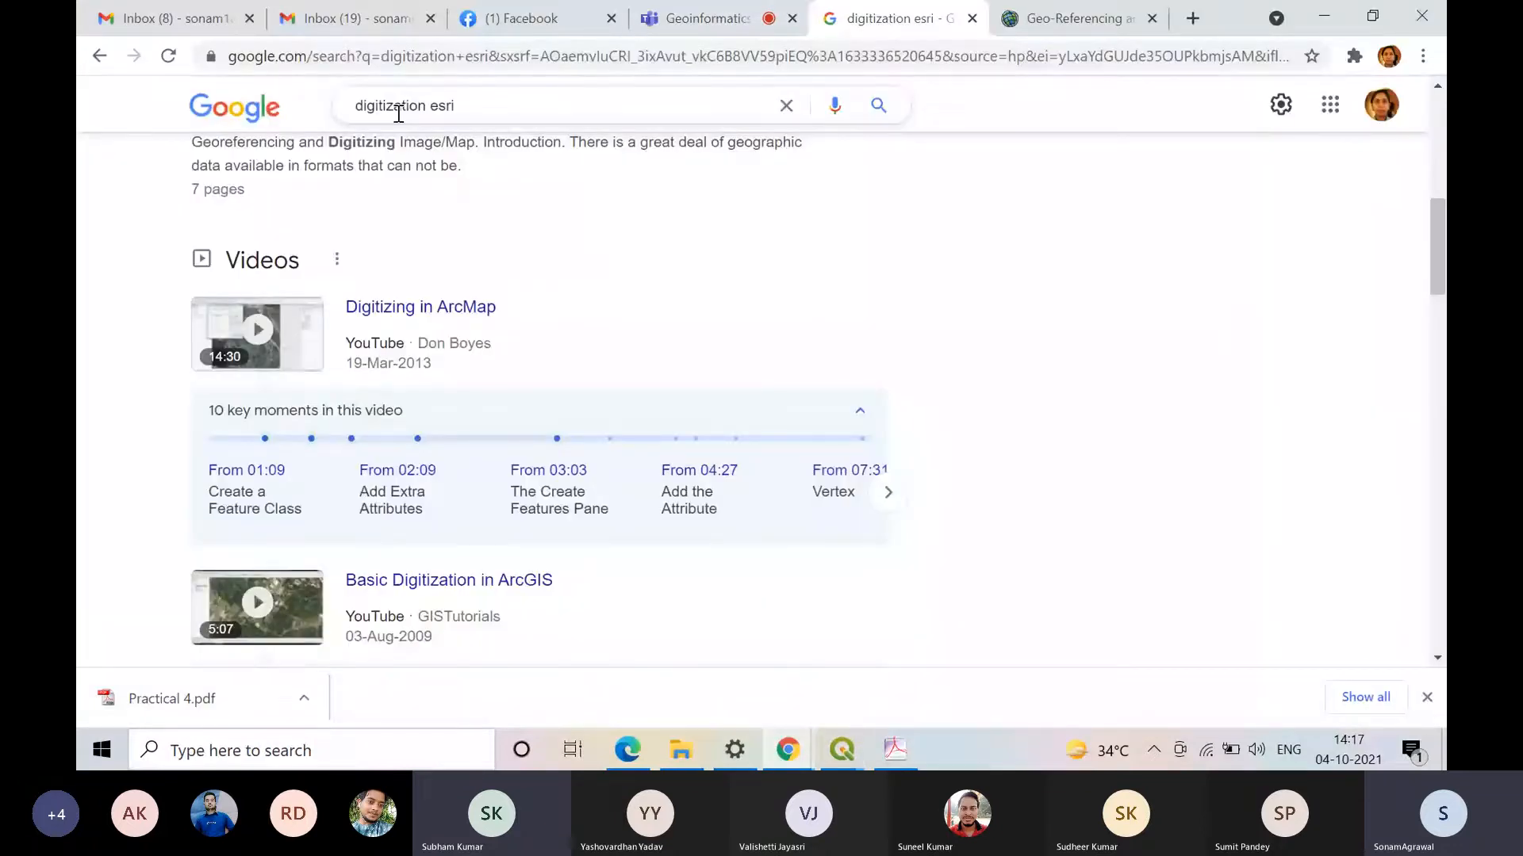
double_click(399, 113)
text(attribu)
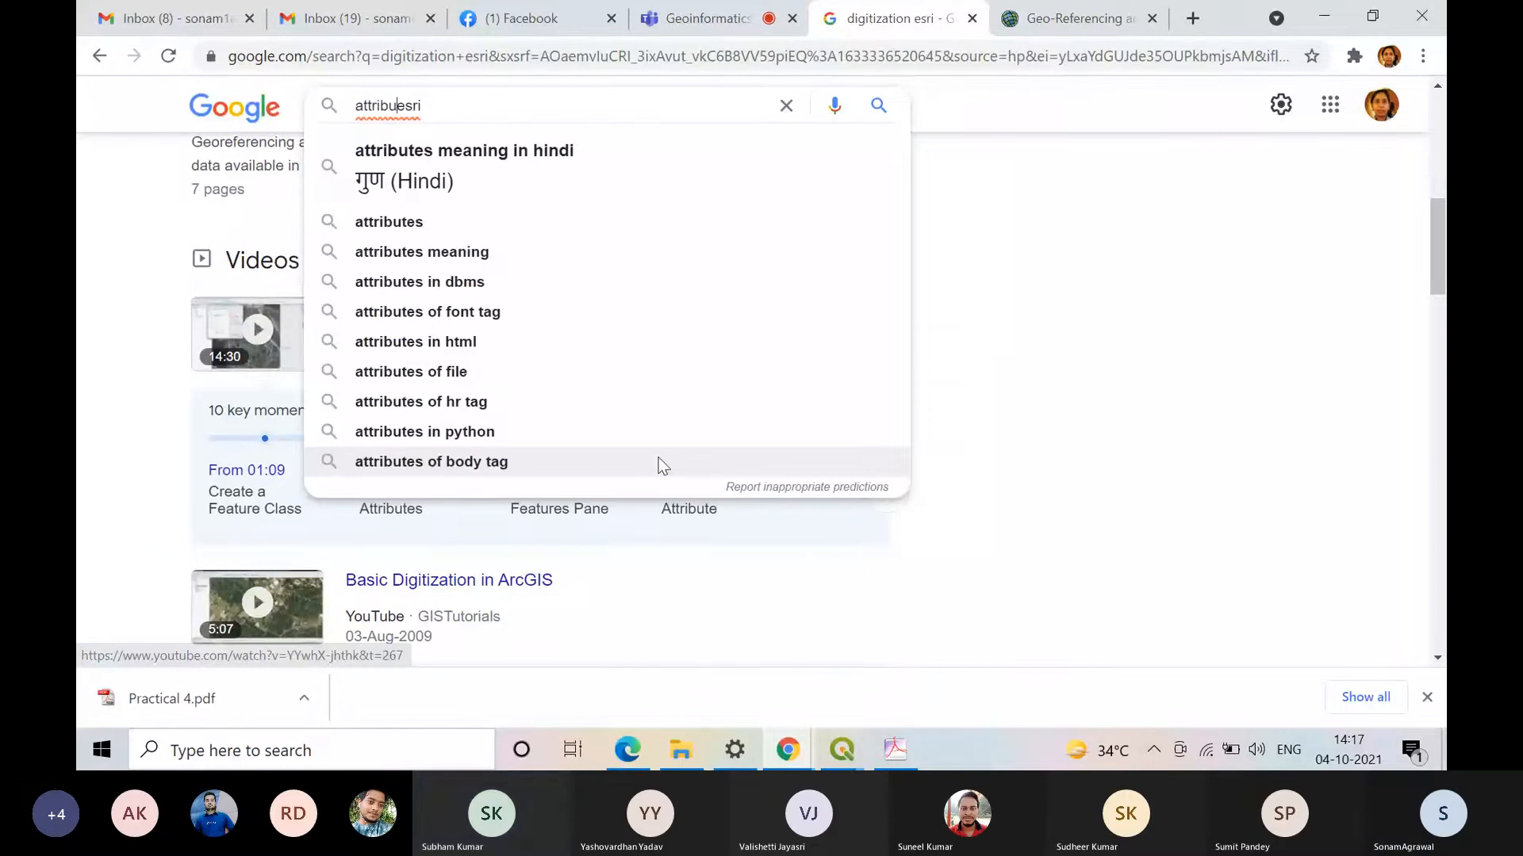
text(te)
key(Return)
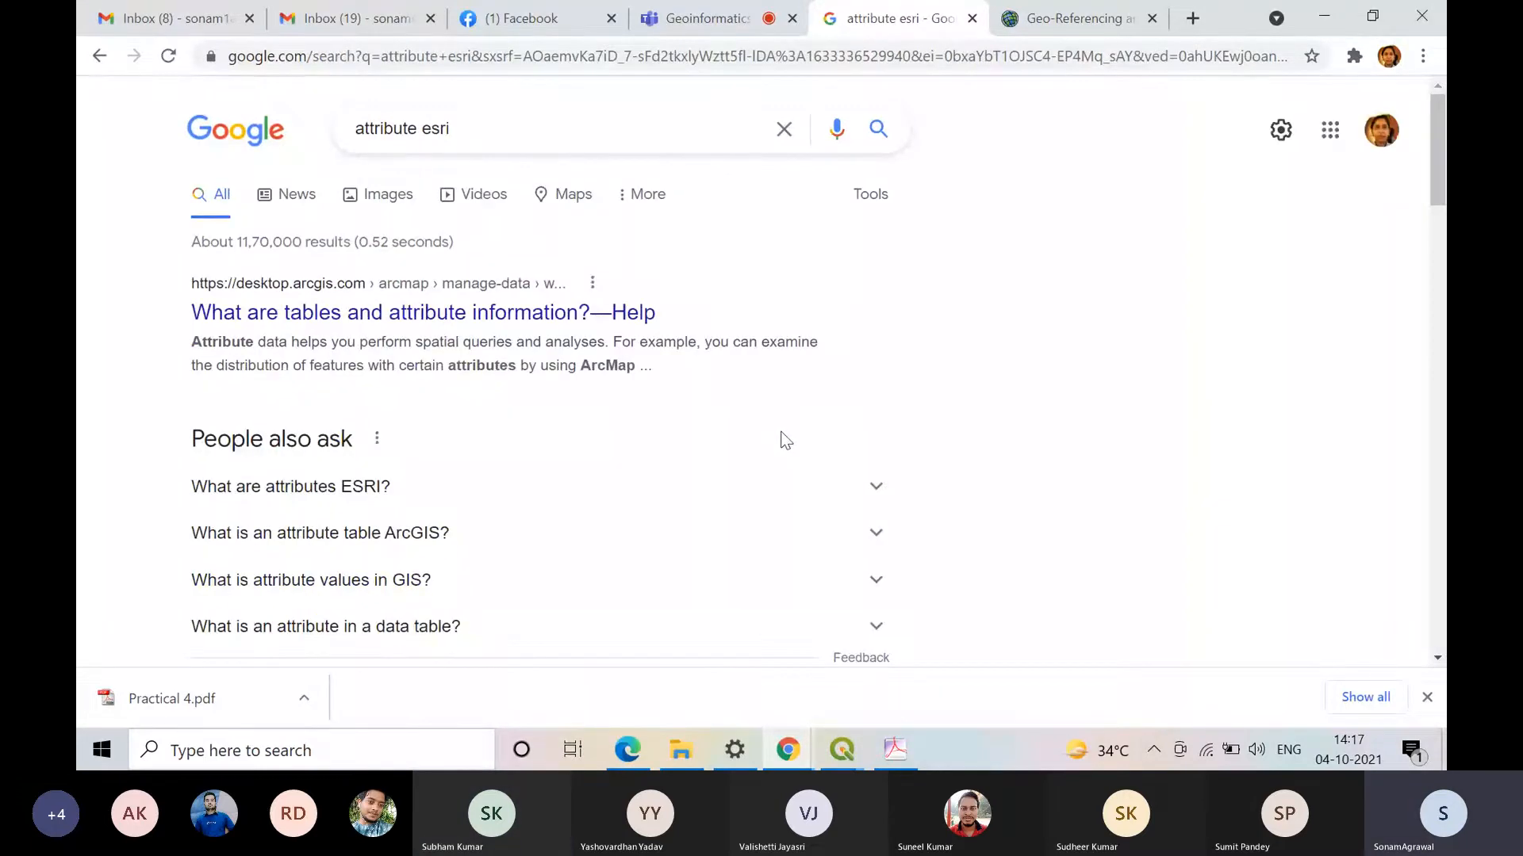
Step: Open the "What are tables and attribute information?" result in a new tab and close the Geo-Referencing guide's tab
middle_click(375, 321)
scroll(835, 378, down, 5)
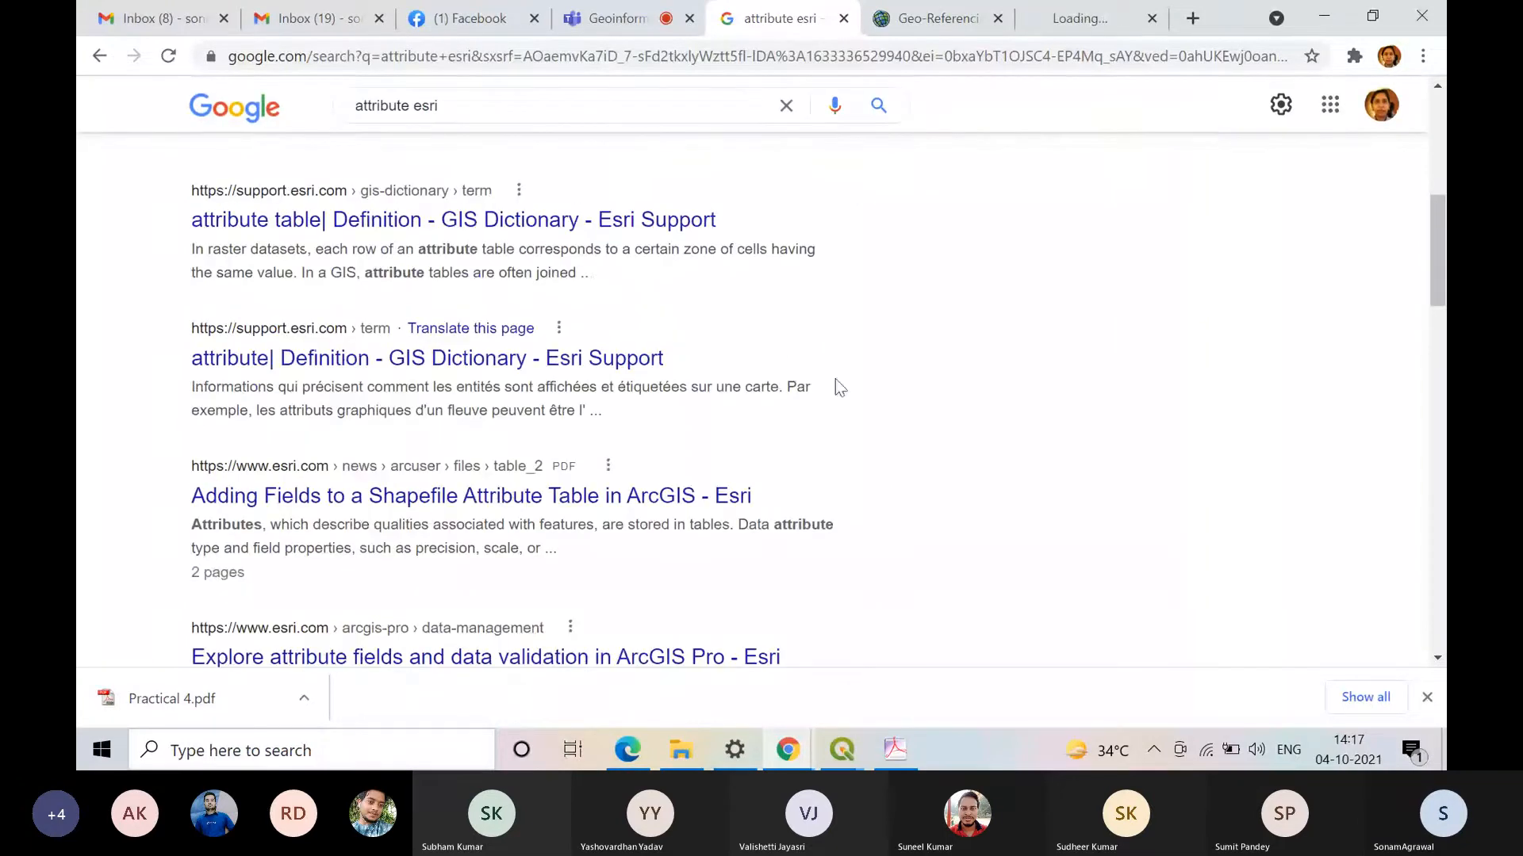
click(1043, 21)
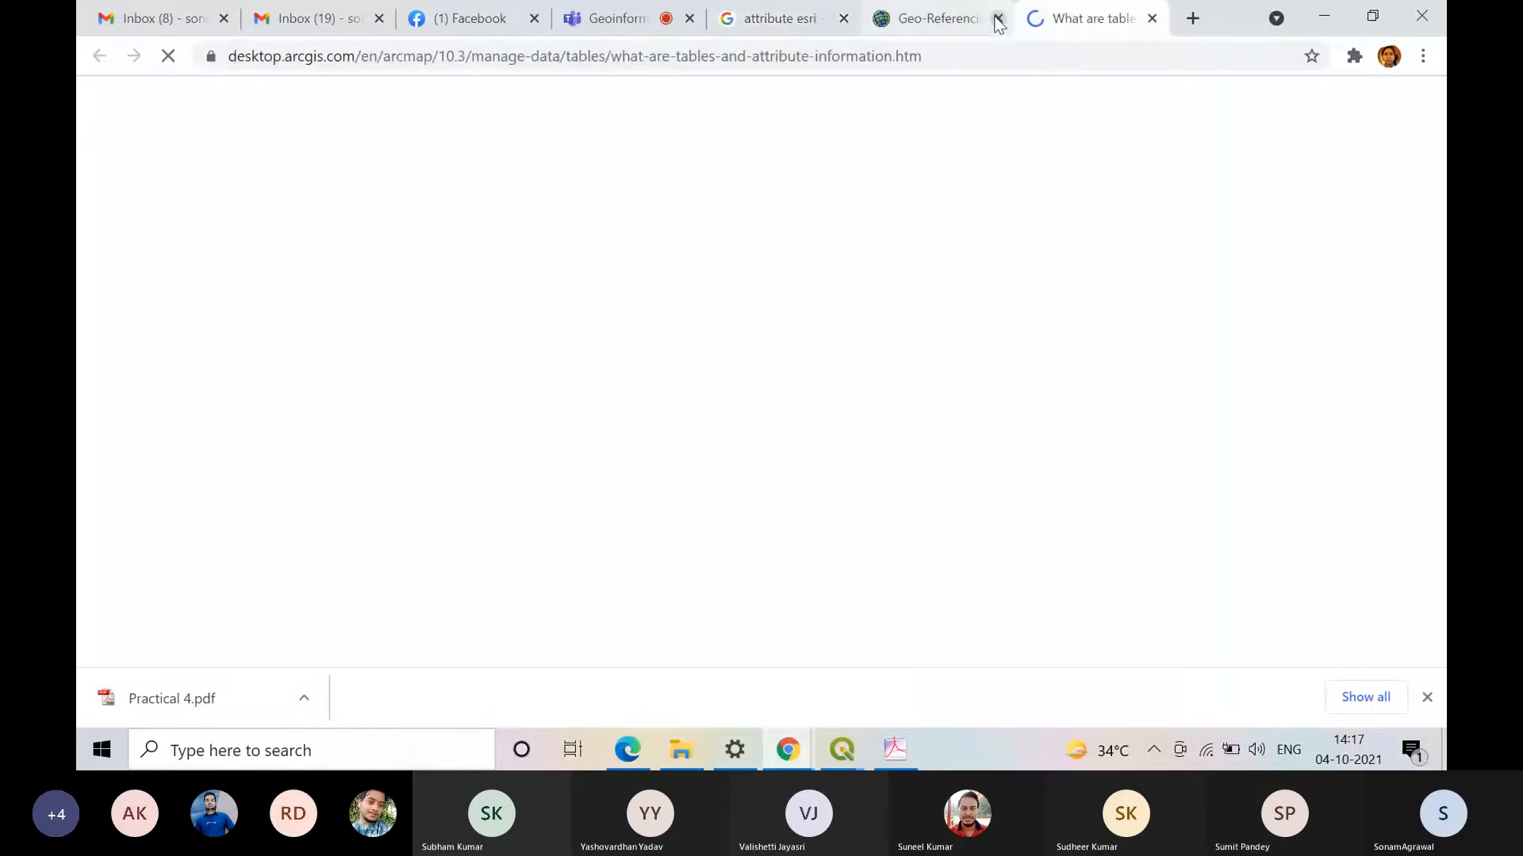
click(998, 18)
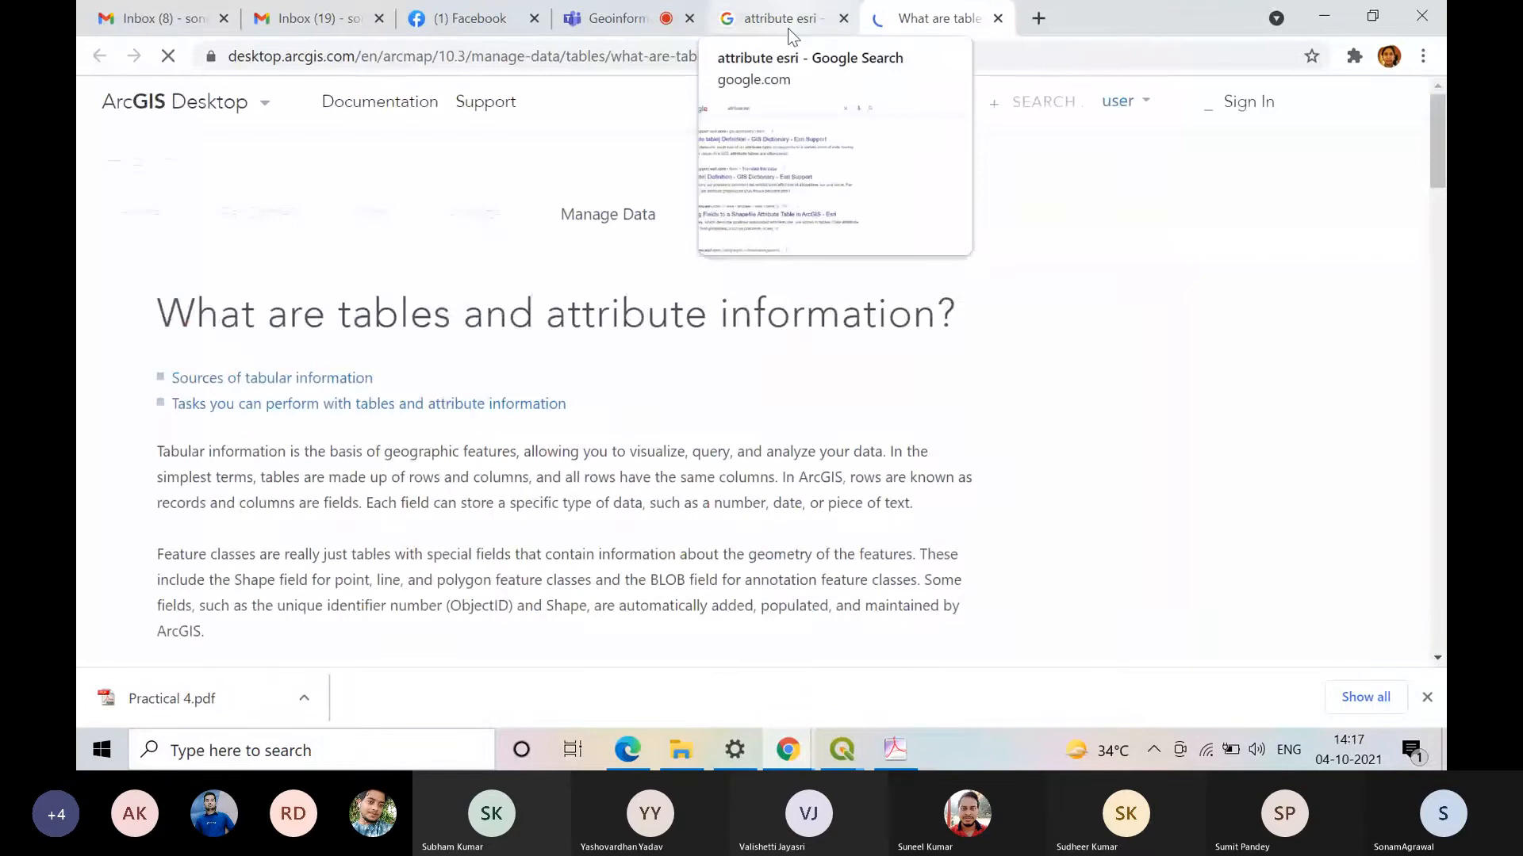
Step: Read the help page's explanation of rows, columns, records and fields, and examine the example attribute table for parcels
scroll(1031, 563, down, 1)
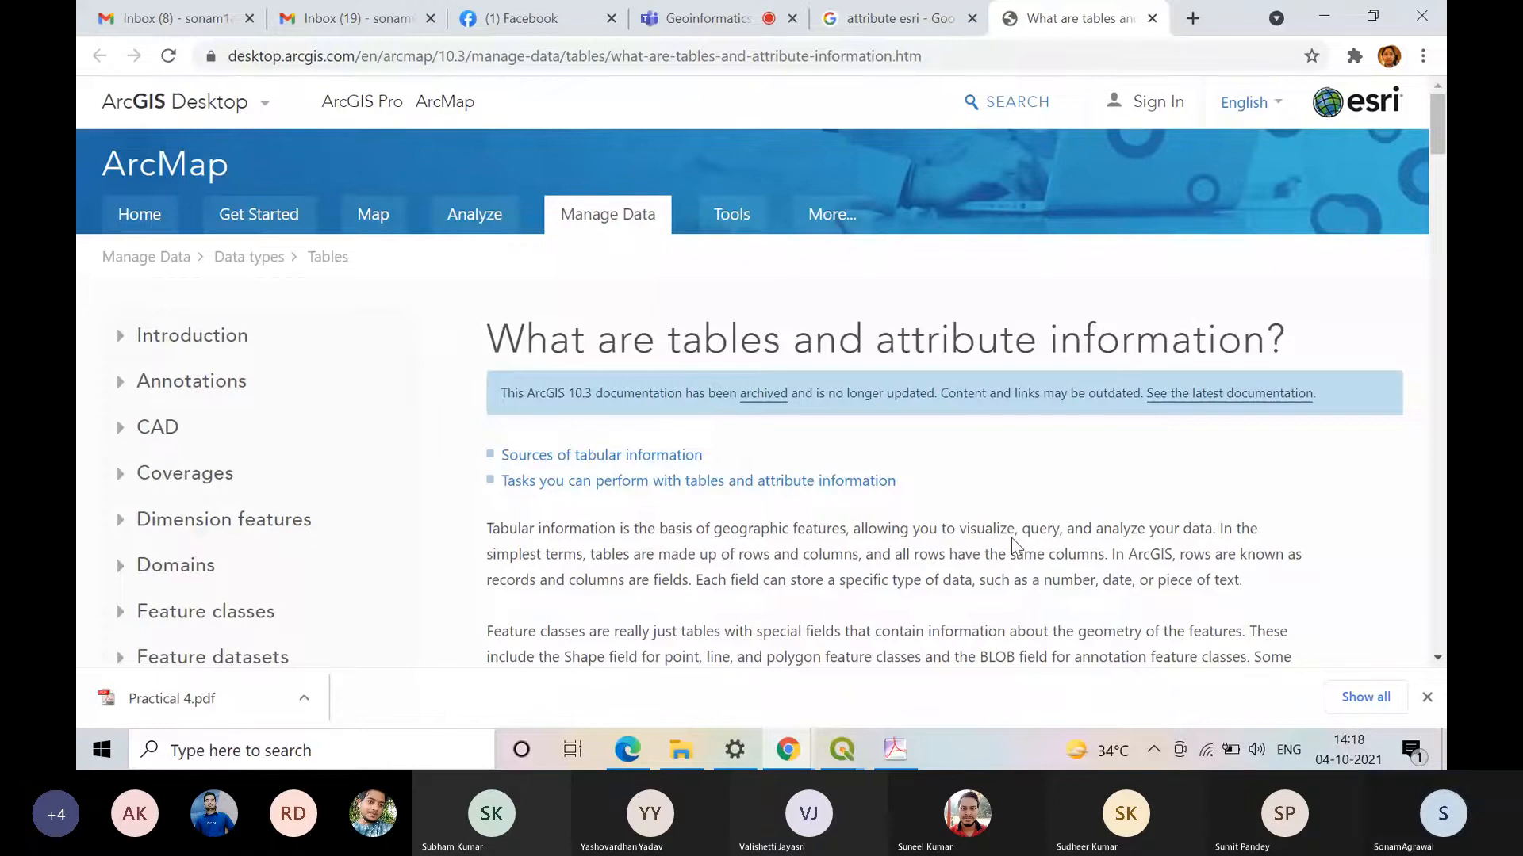
scroll(1011, 537, down, 4)
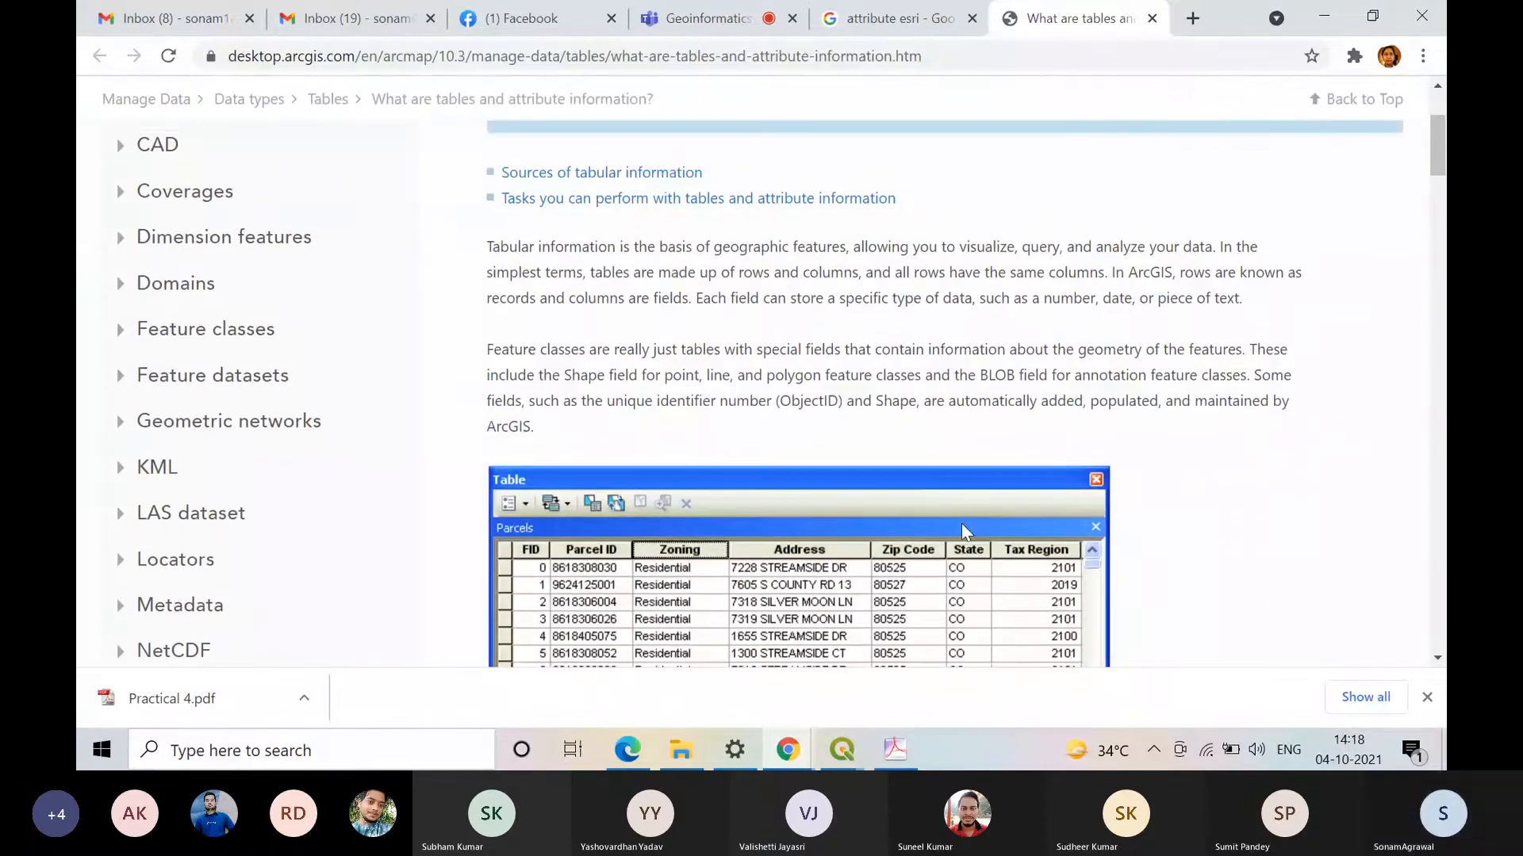
scroll(961, 525, up, 3)
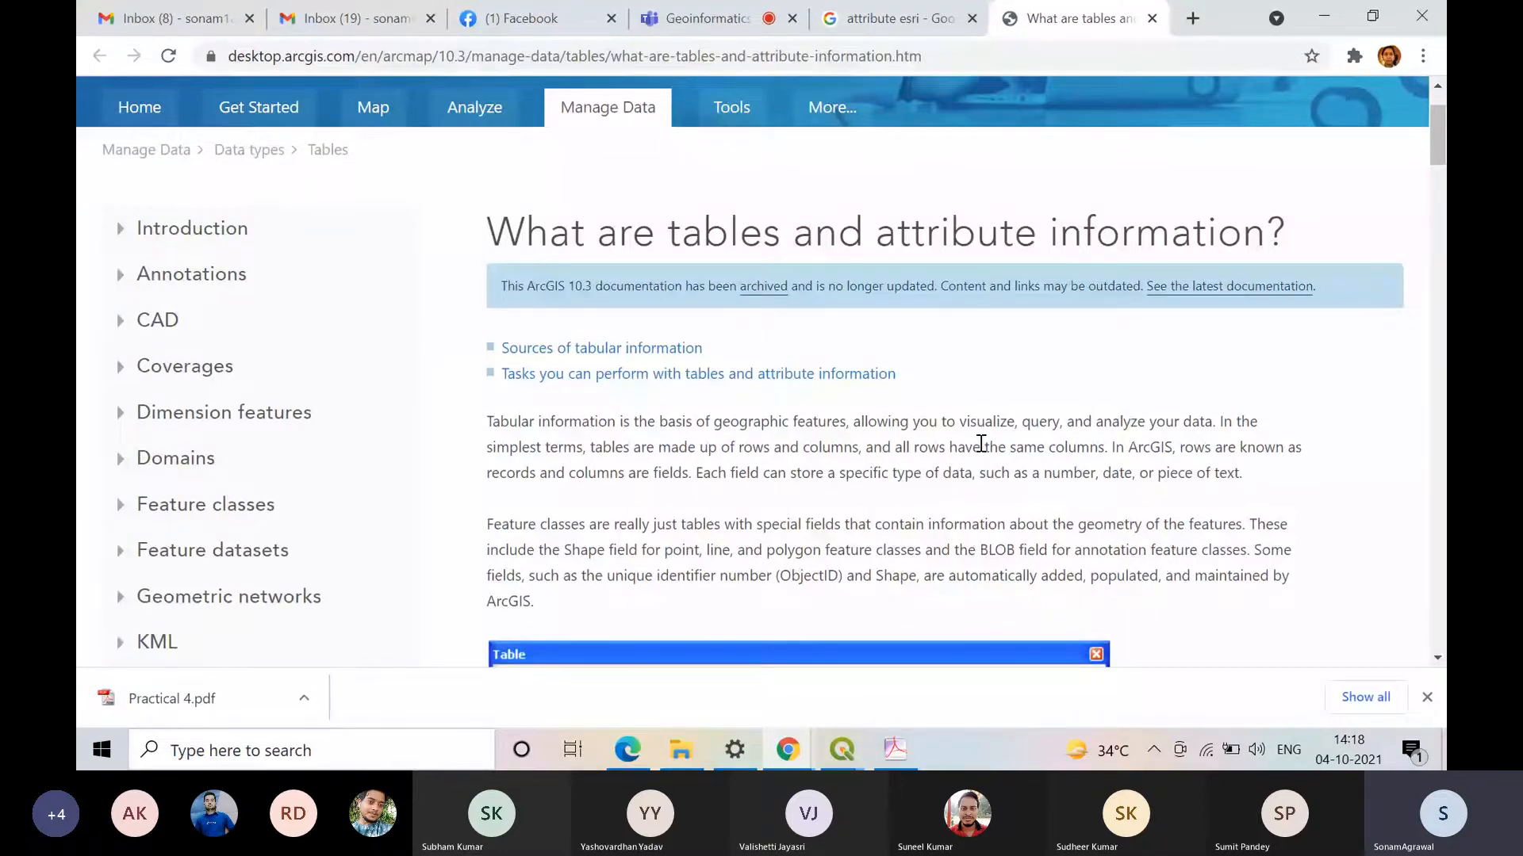
scroll(1020, 492, down, 2)
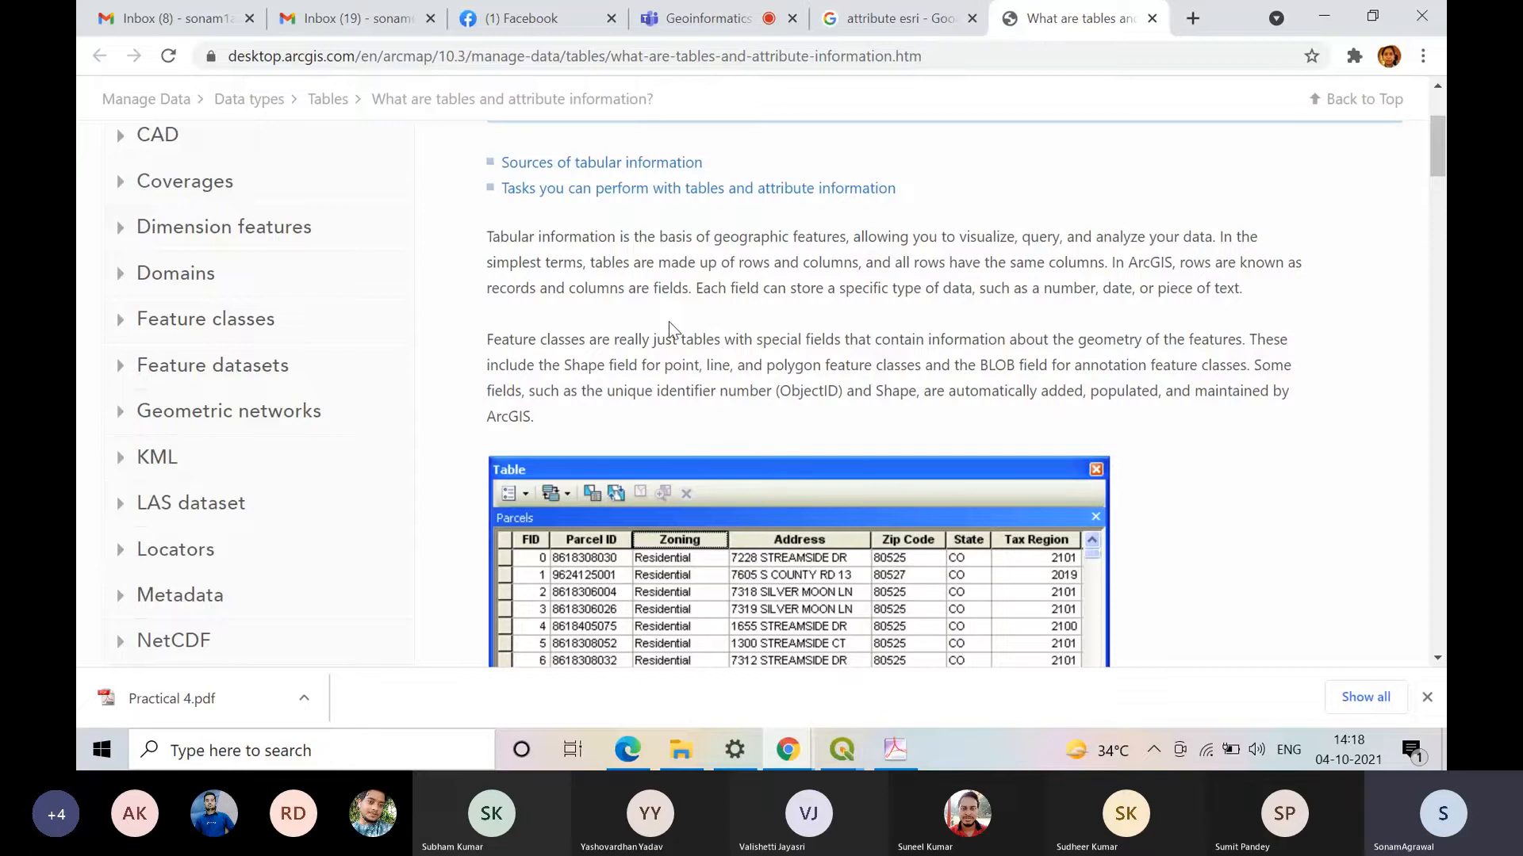
scroll(828, 368, down, 1)
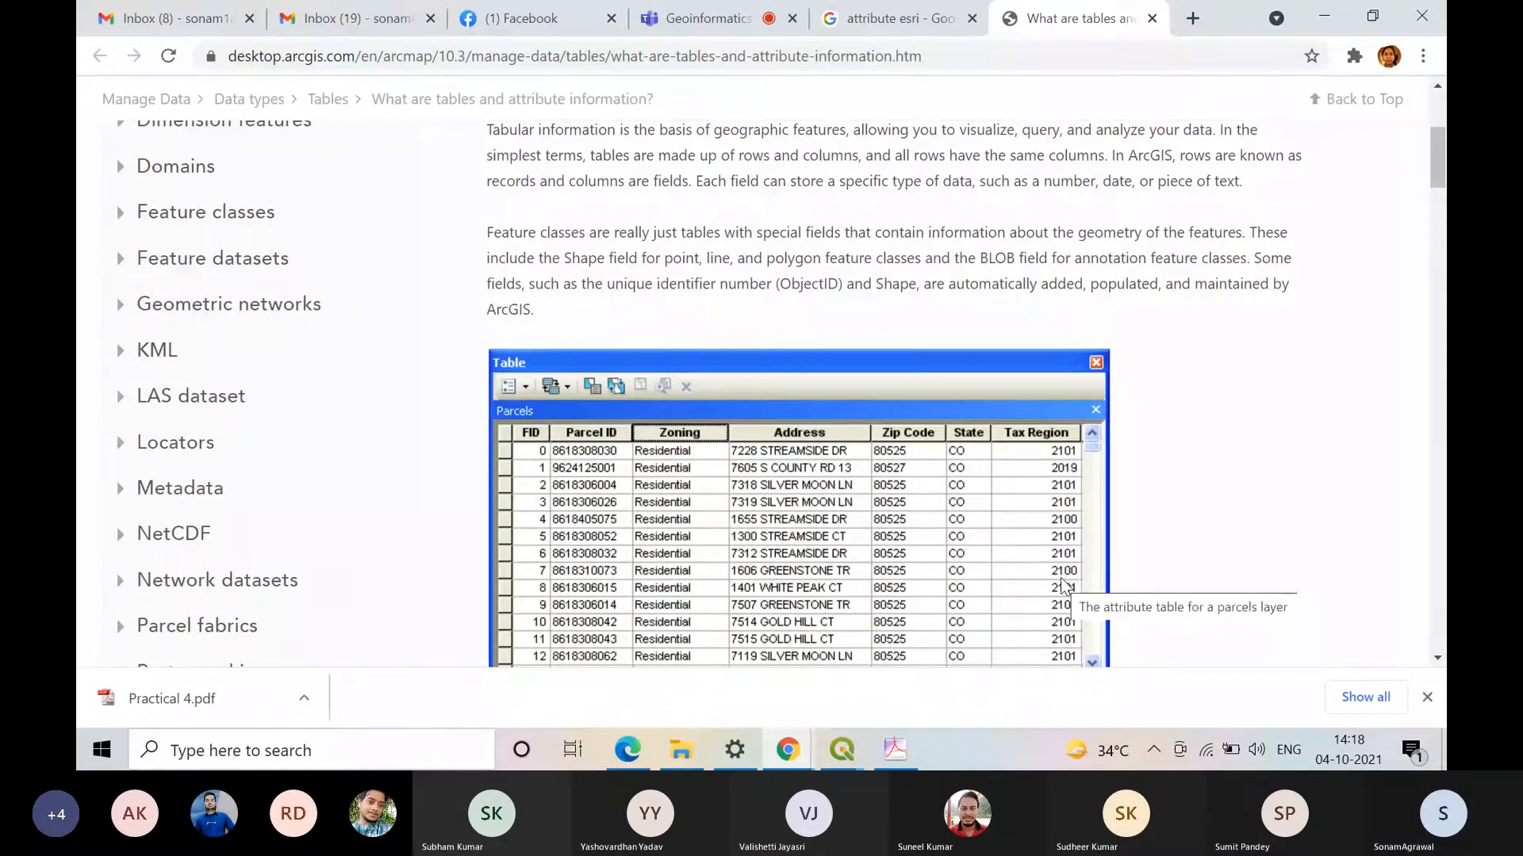
Step: Open a blank document in Microsoft Word and set its text to bold at size 20
click(88, 768)
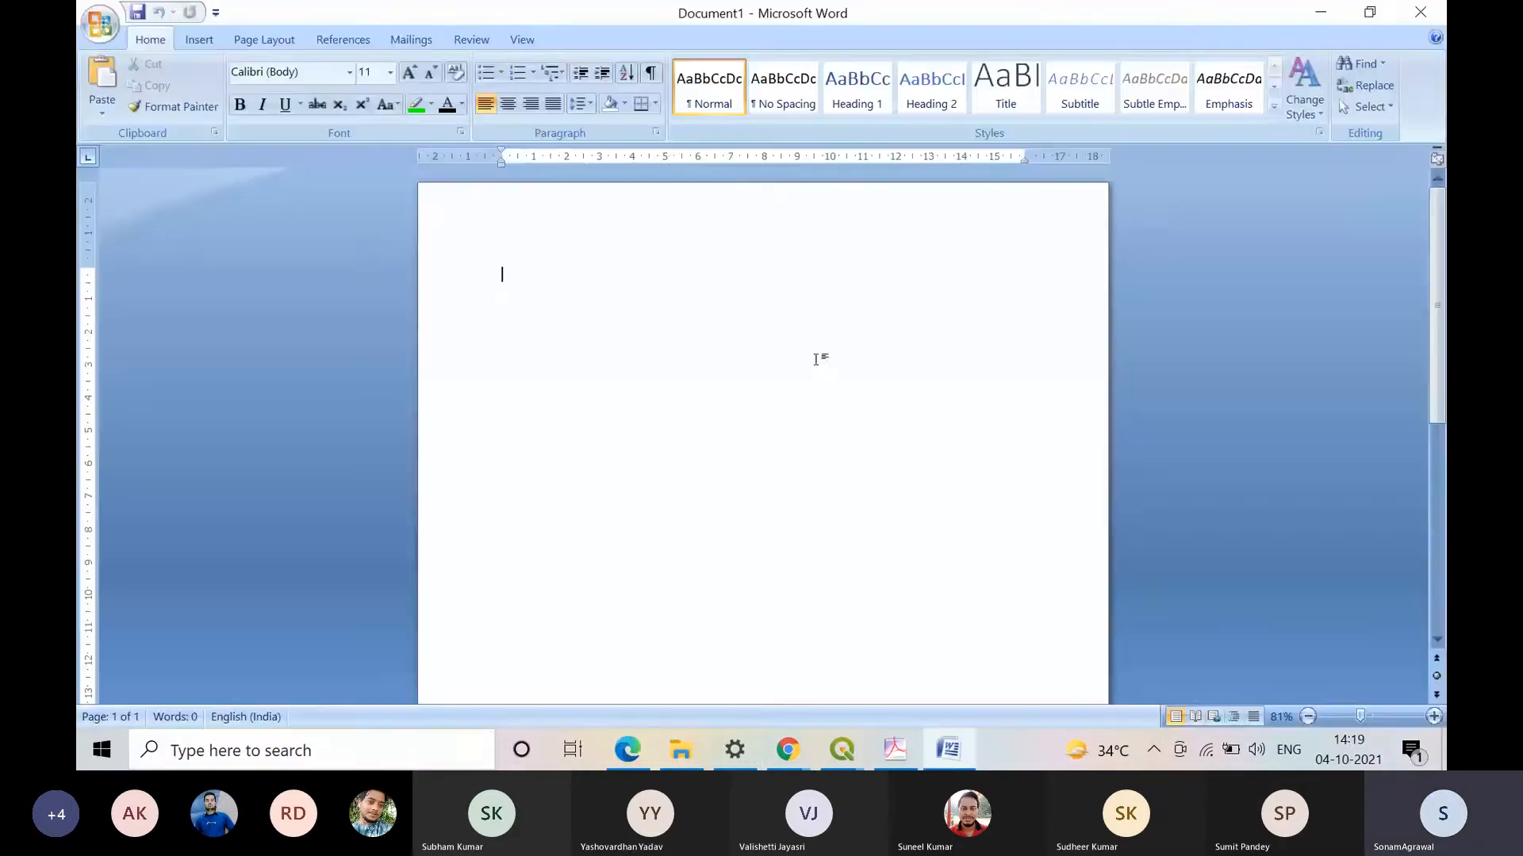
text(R)
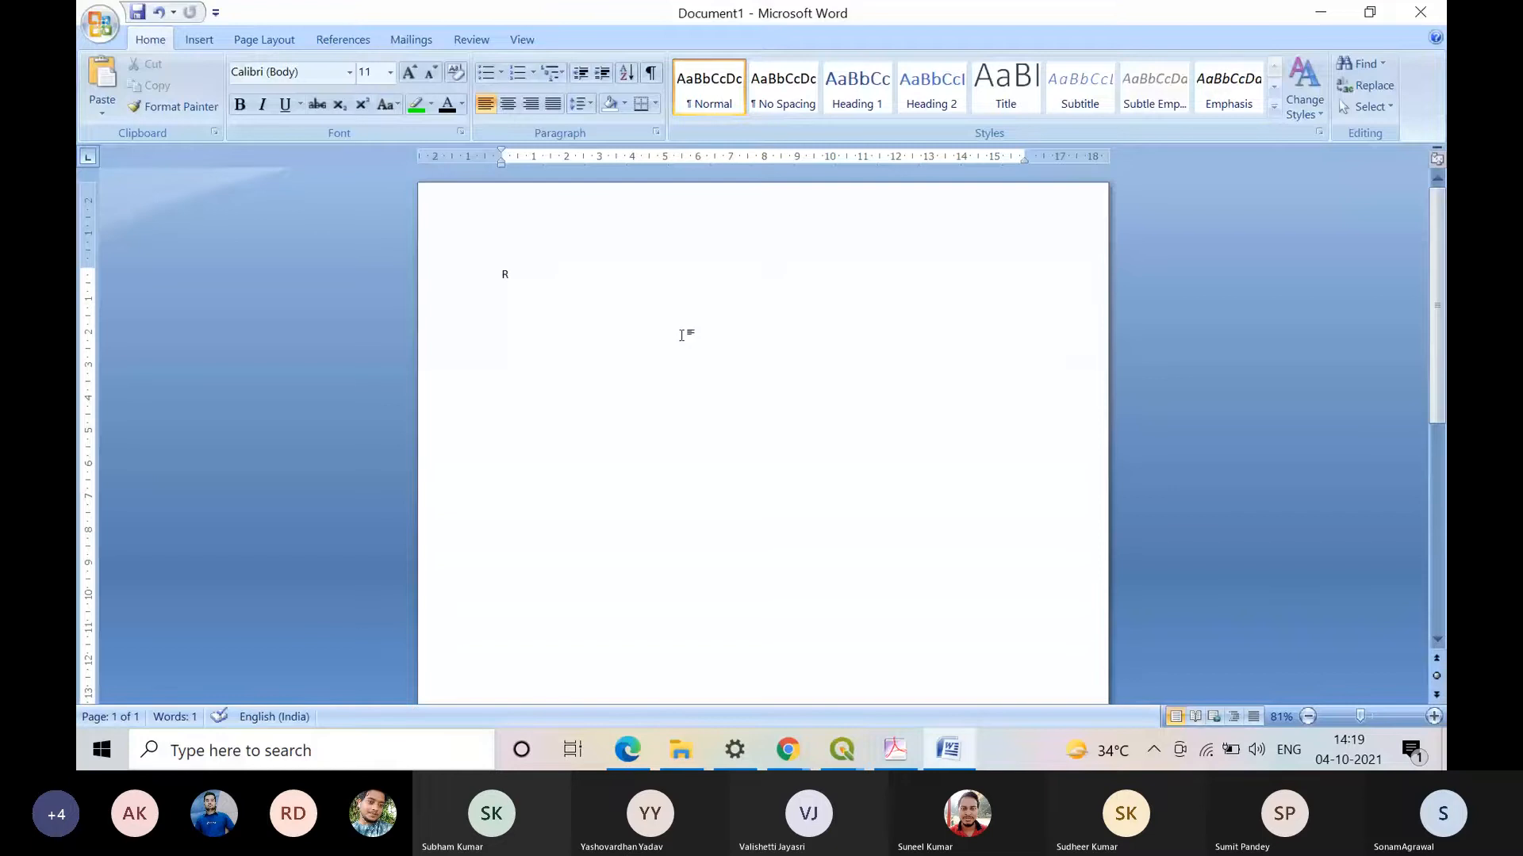
key(BackSpace)
click(390, 72)
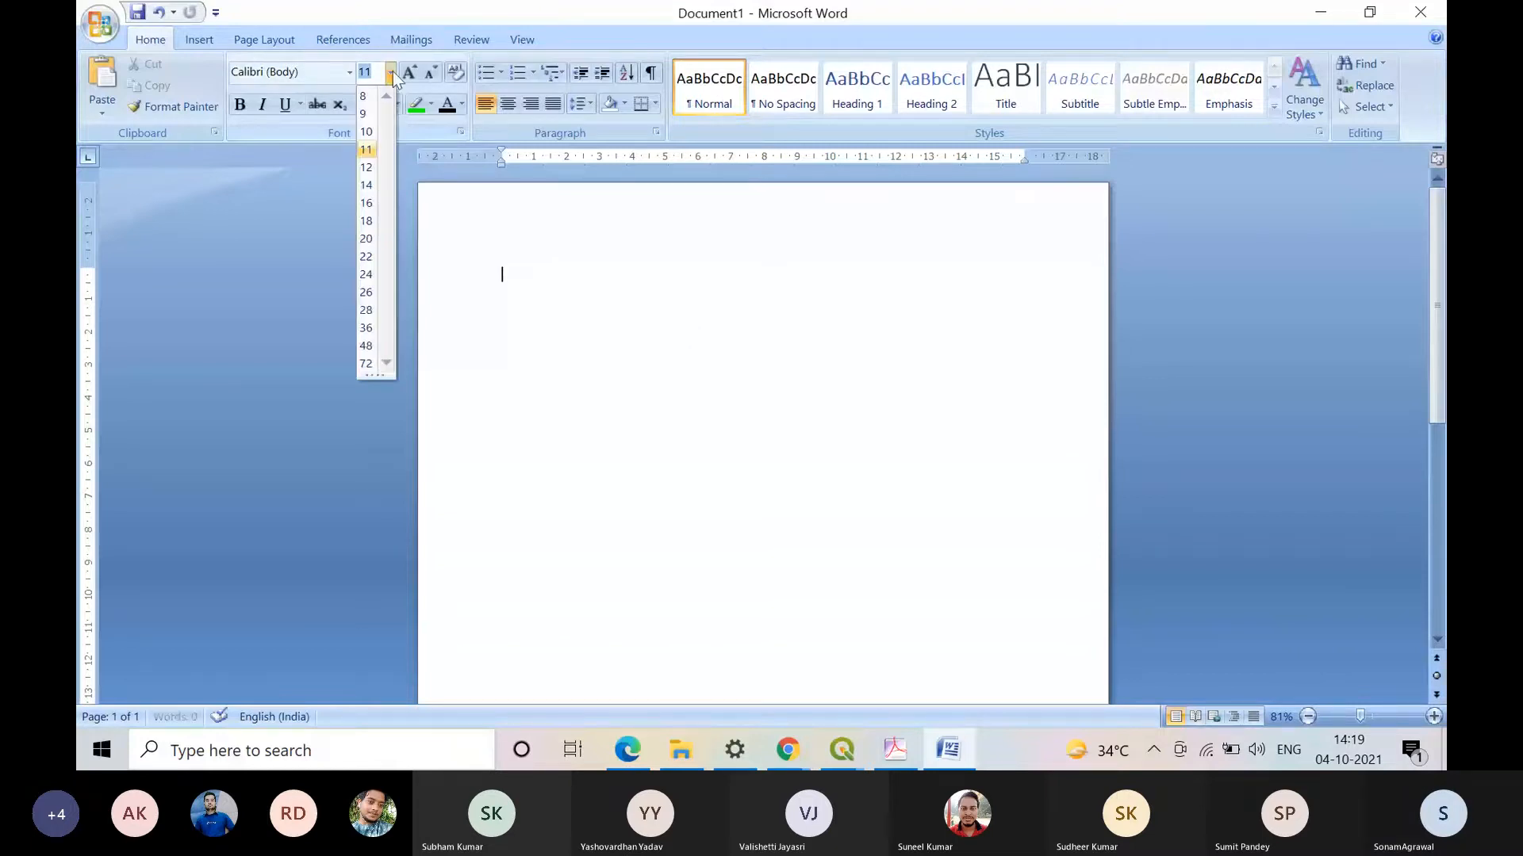
click(365, 238)
click(237, 106)
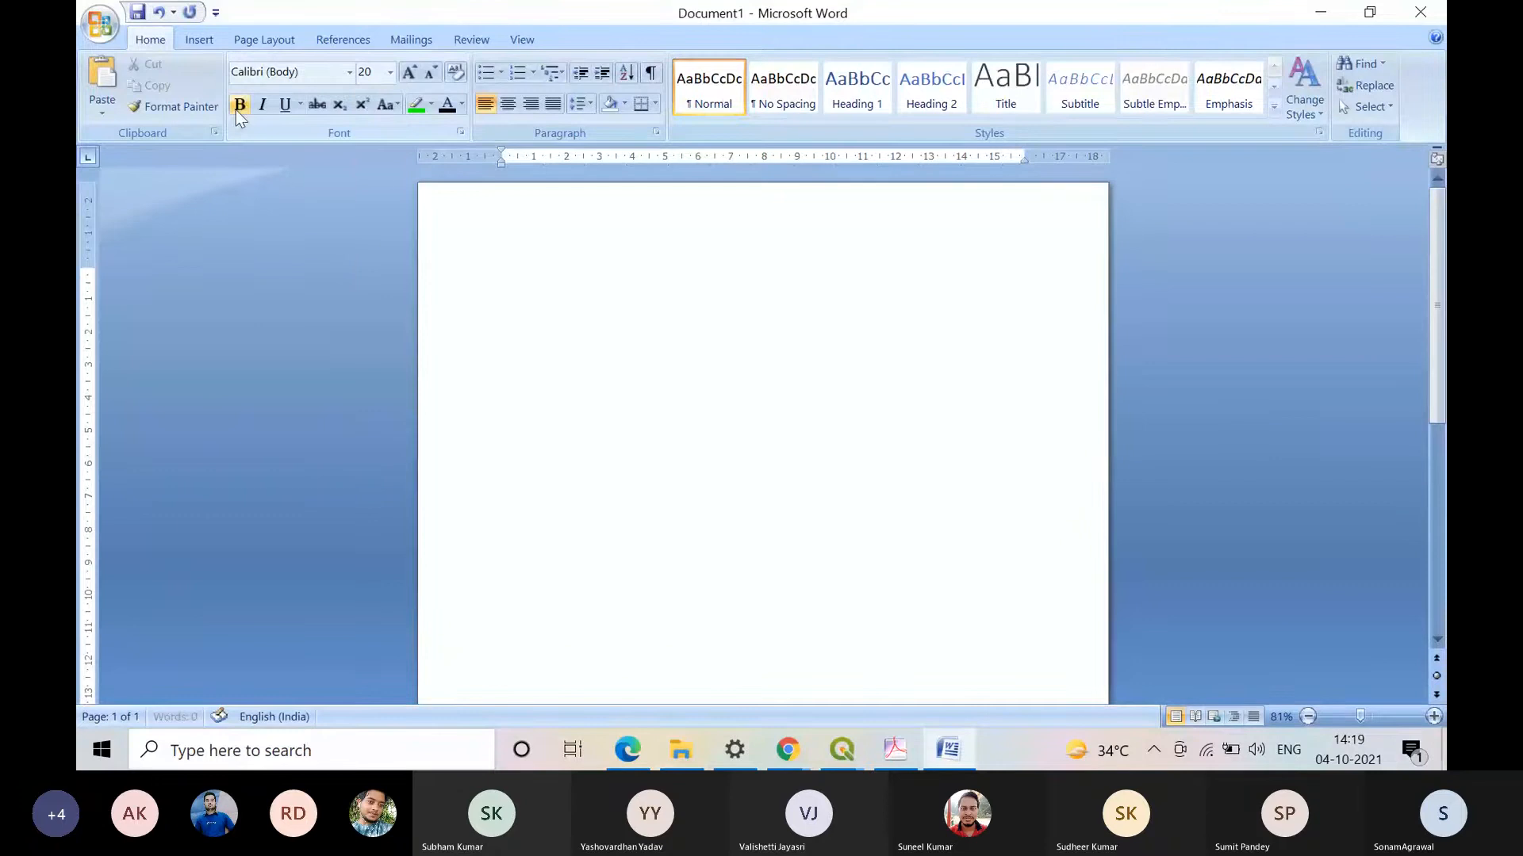
Step: Write "Row→ Record" as the document's first line
text(Row=>)
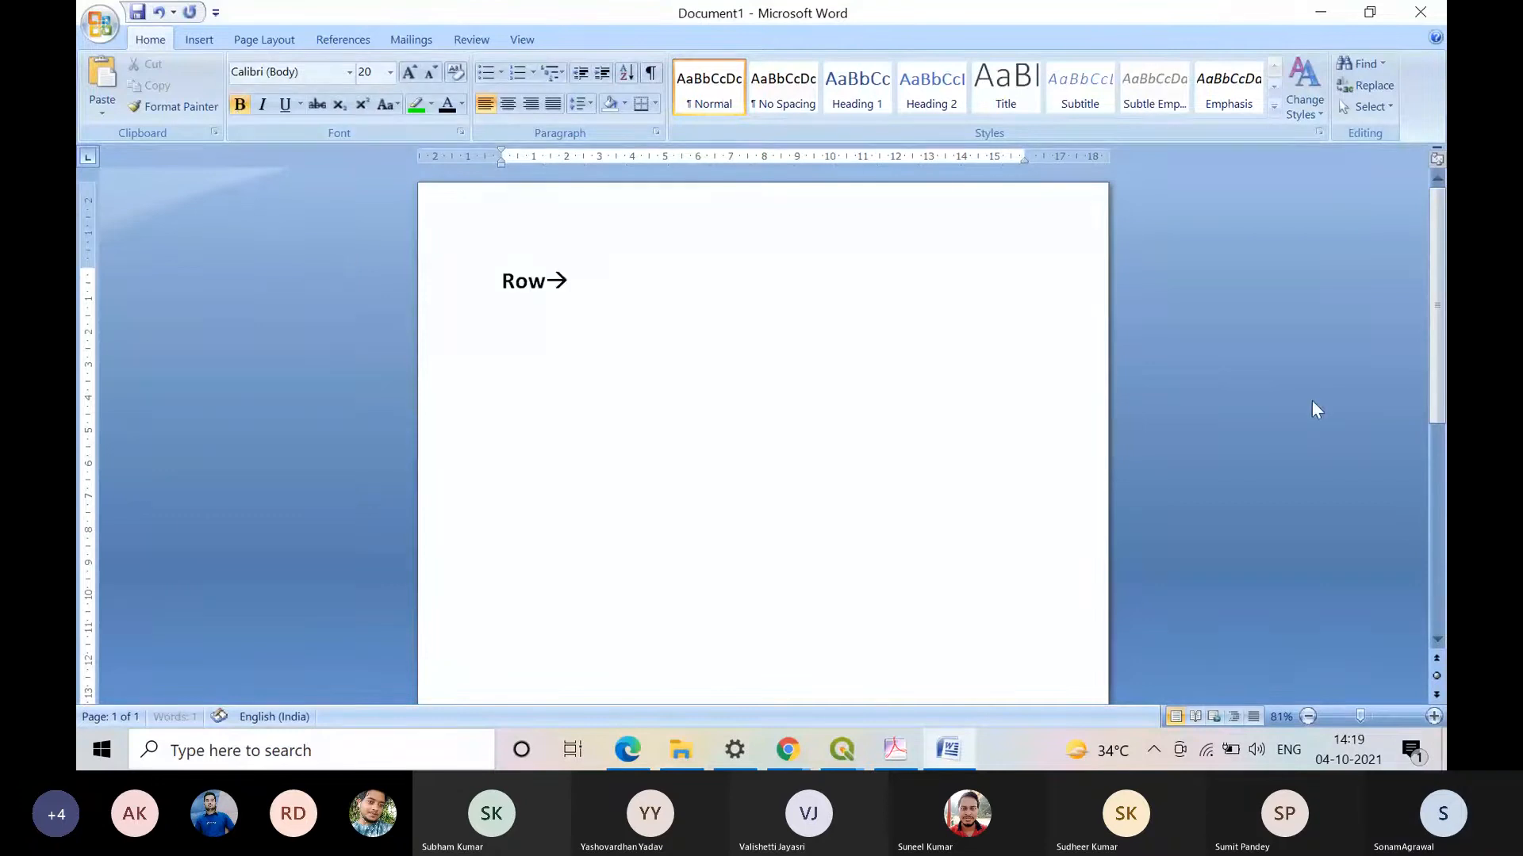
text( Reco)
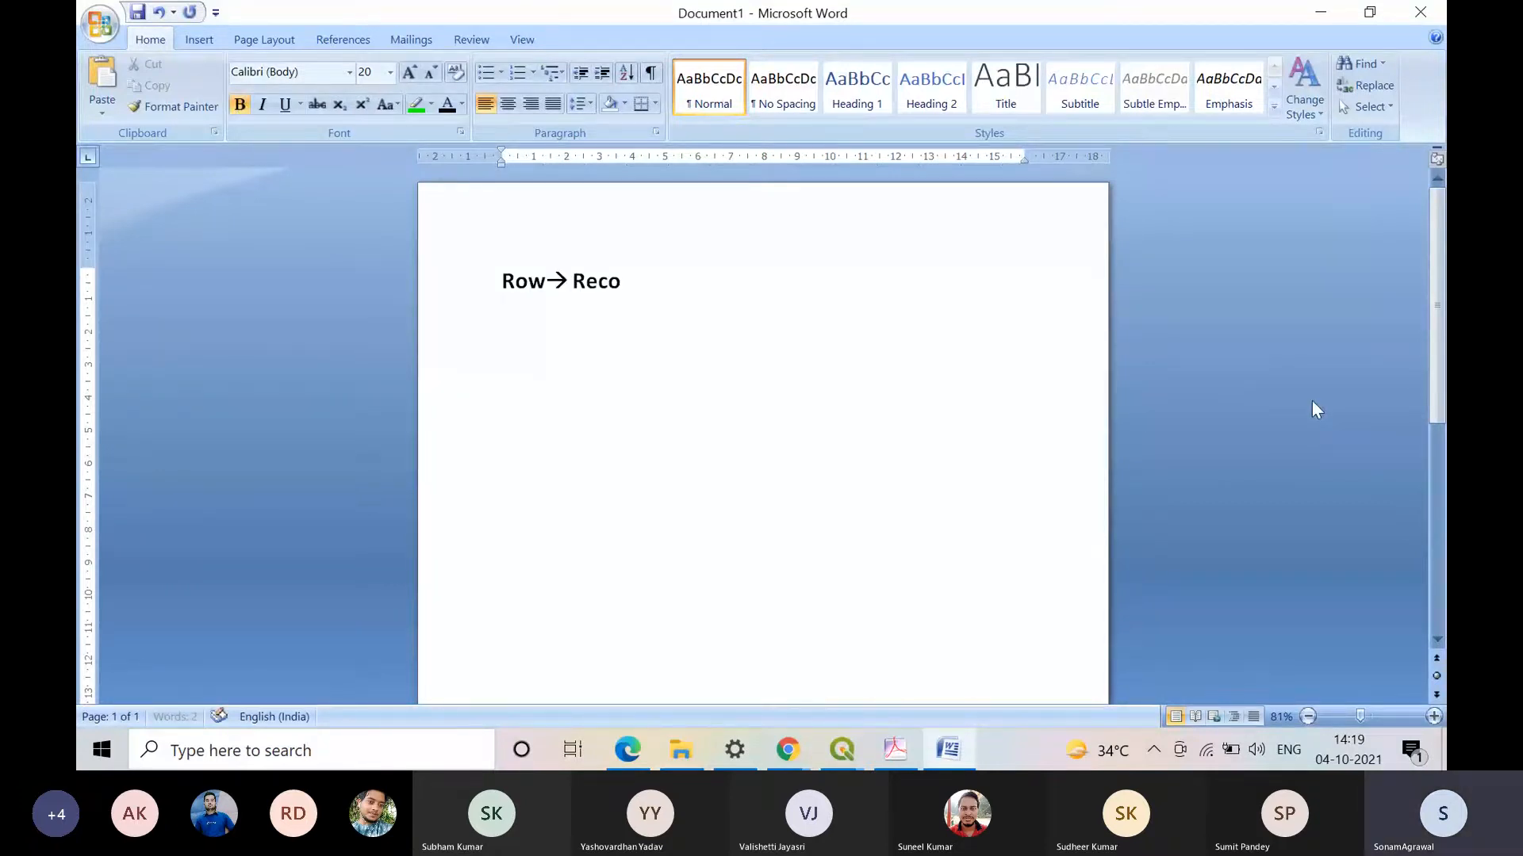
text(rd)
key(Return)
Step: Add "Column→ Field" as the second line
text(c)
text(olumn--)
text(> Fir)
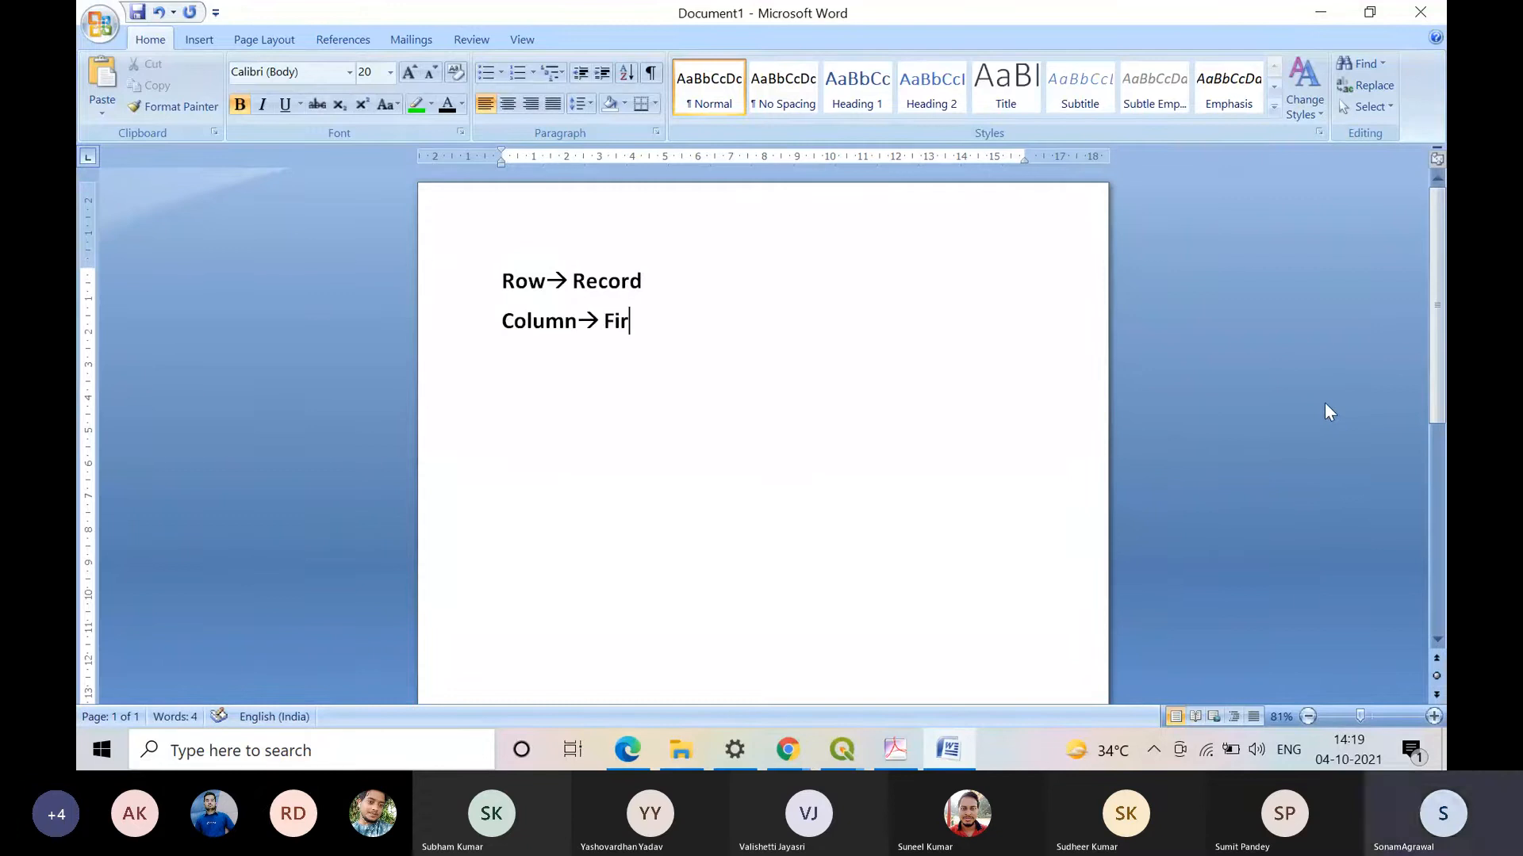
key(BackSpace)
text(eld)
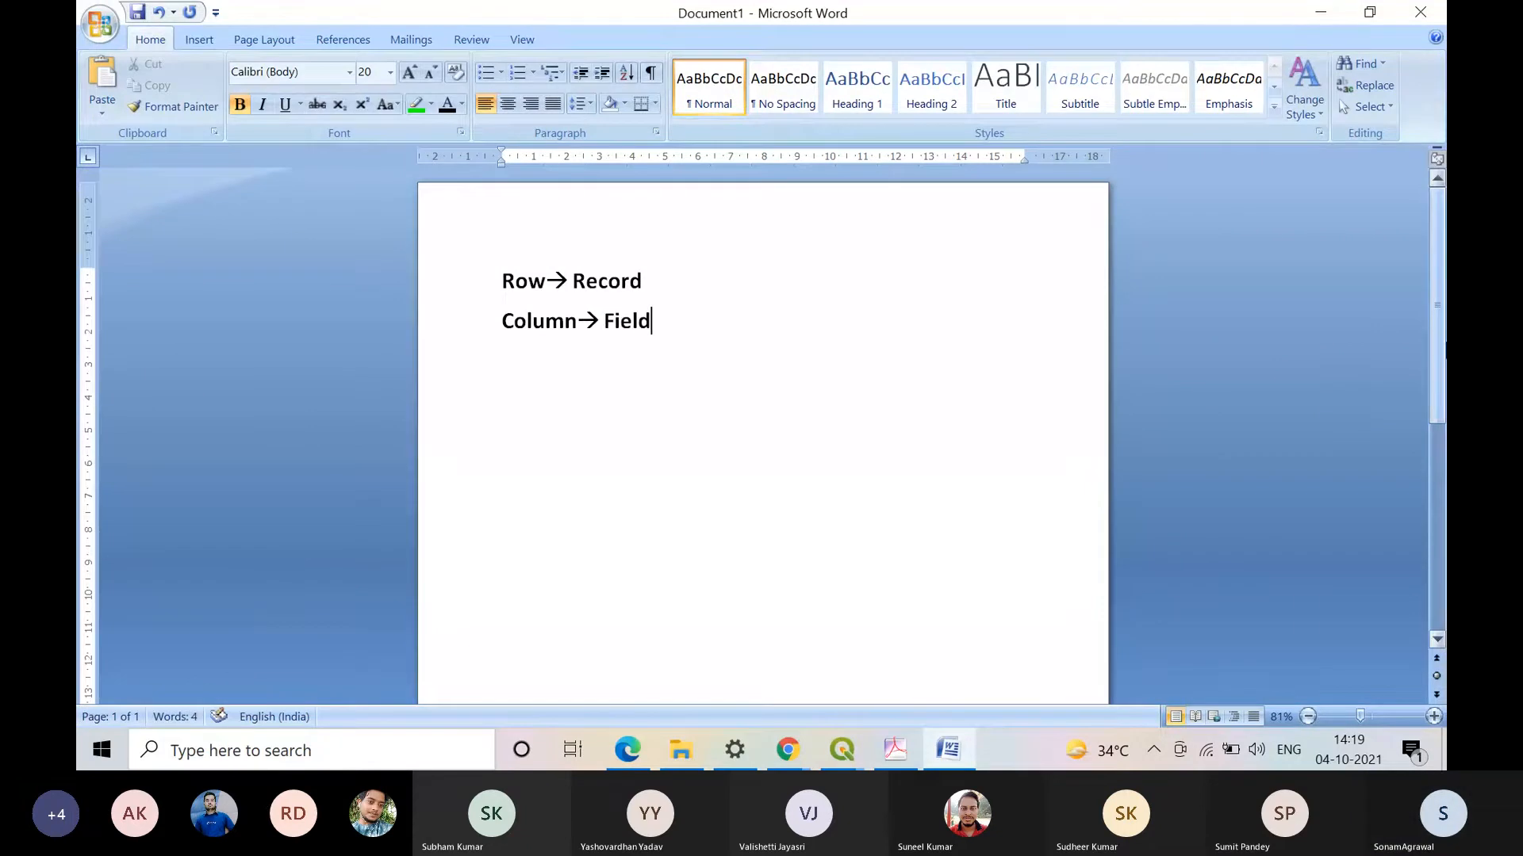
Step: Add a third line reading "Attribute→ characterstic"
key(Return)
text(attribut)
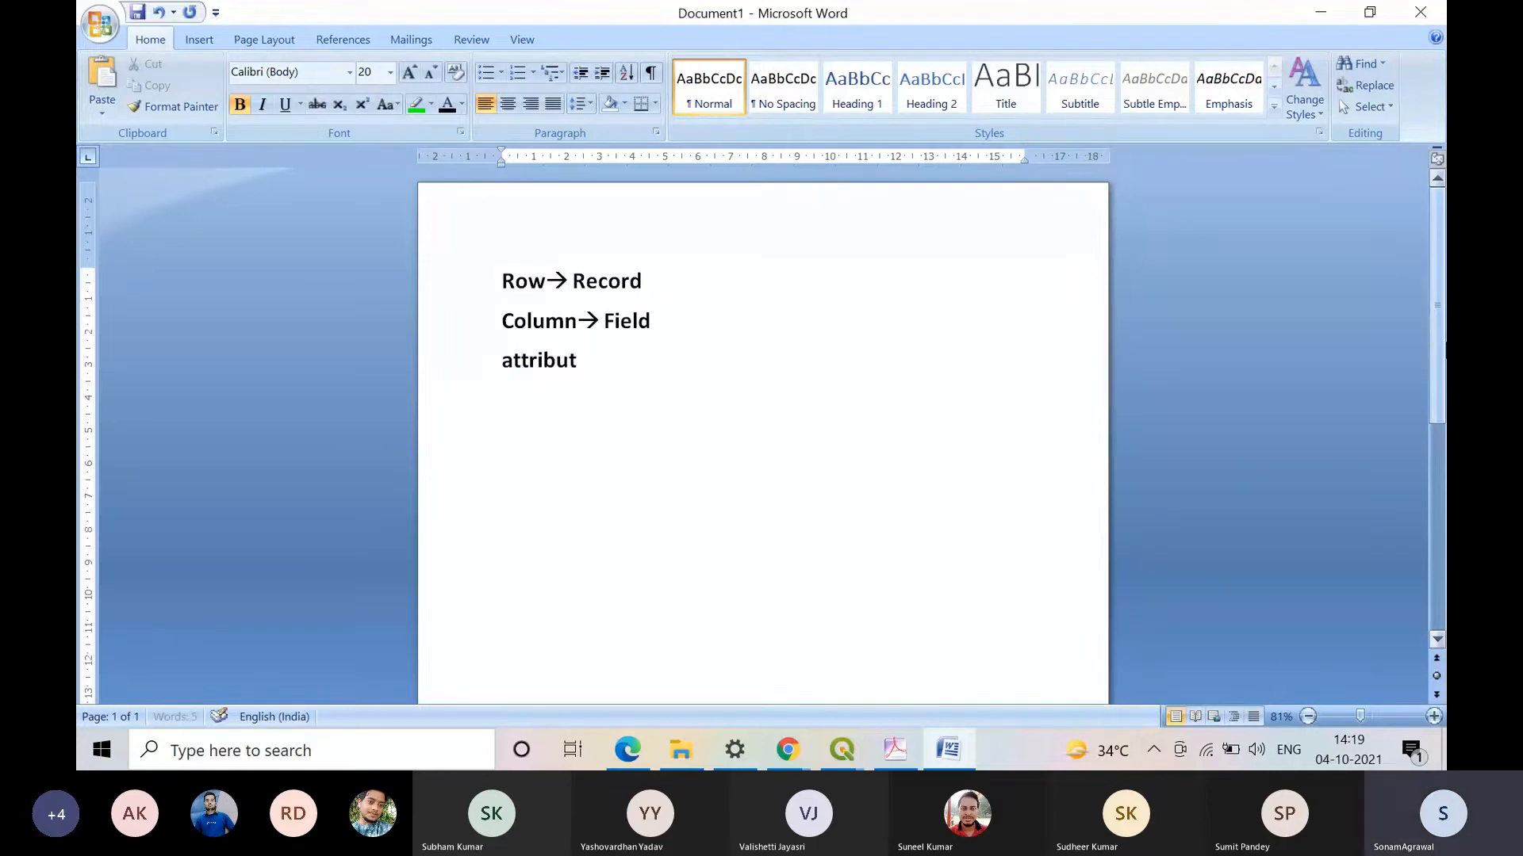
text(e--> ch)
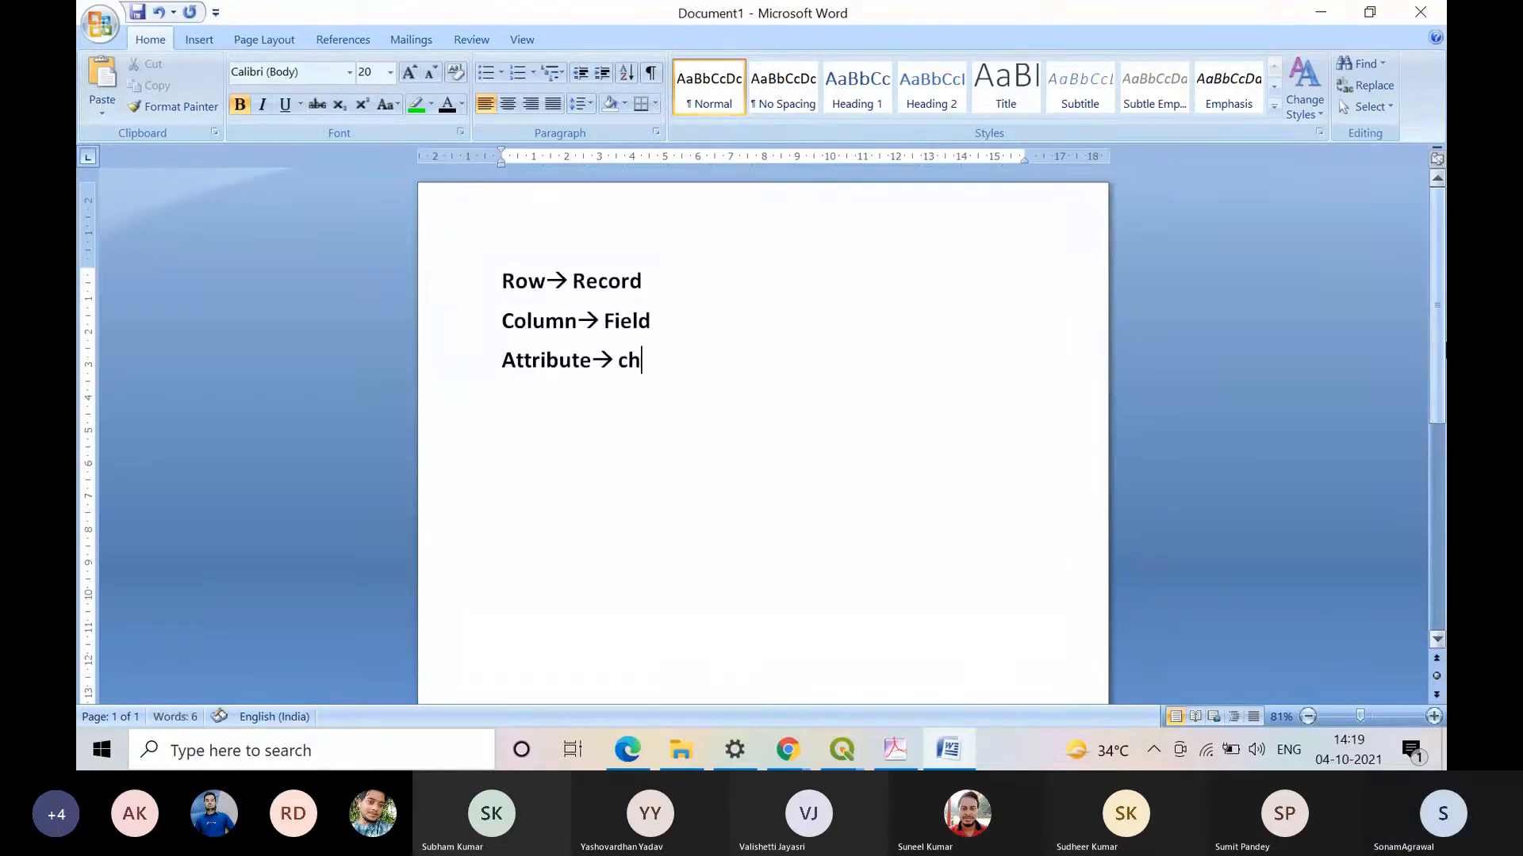
text(rach)
key(BackSpace)
key(BackSpace)
key(BackSpace)
key(BackSpace)
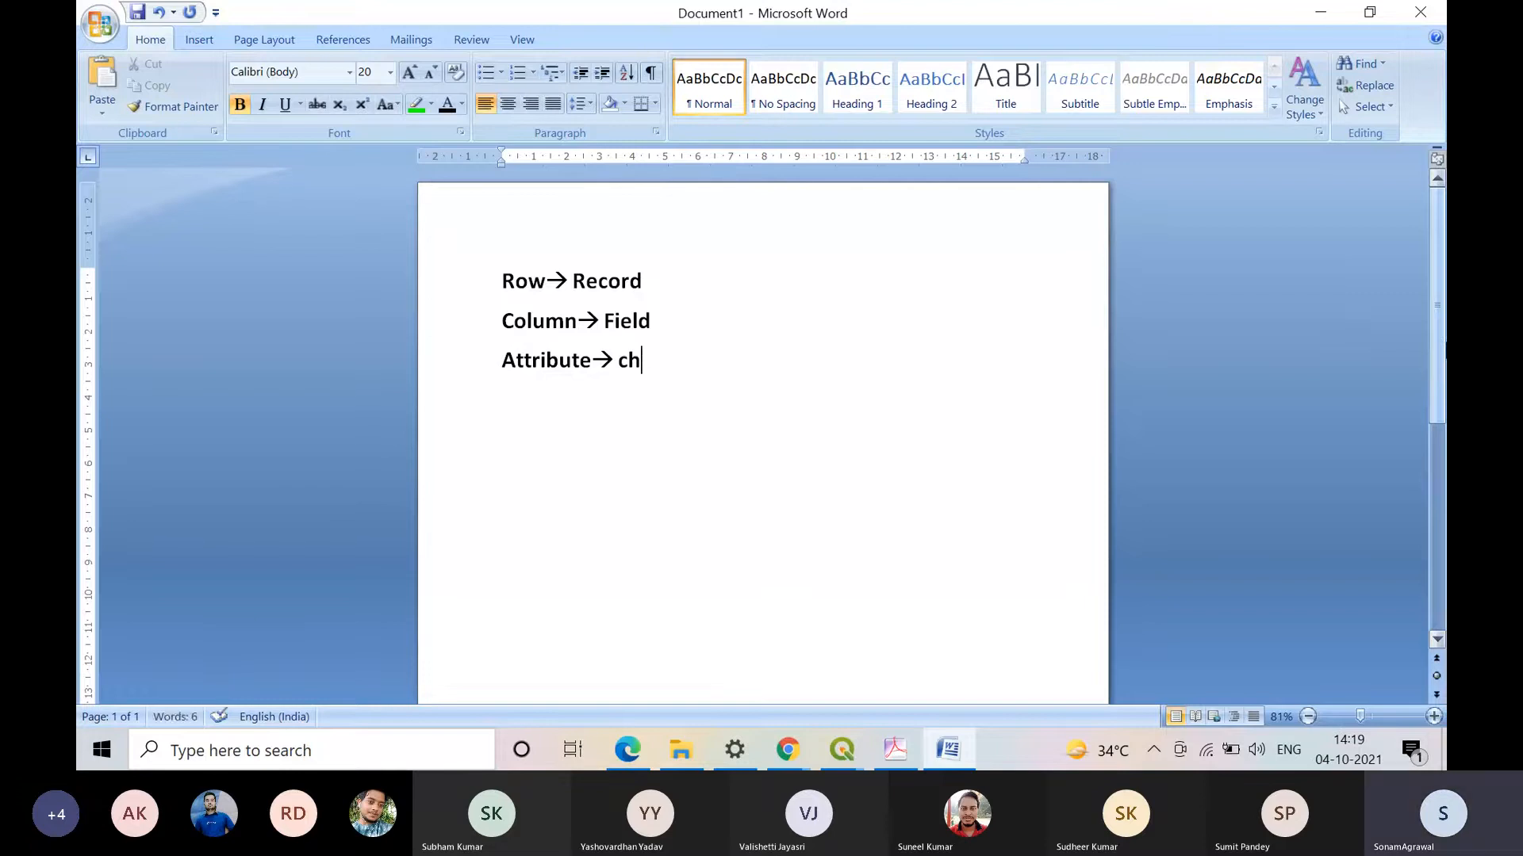
text(aracter)
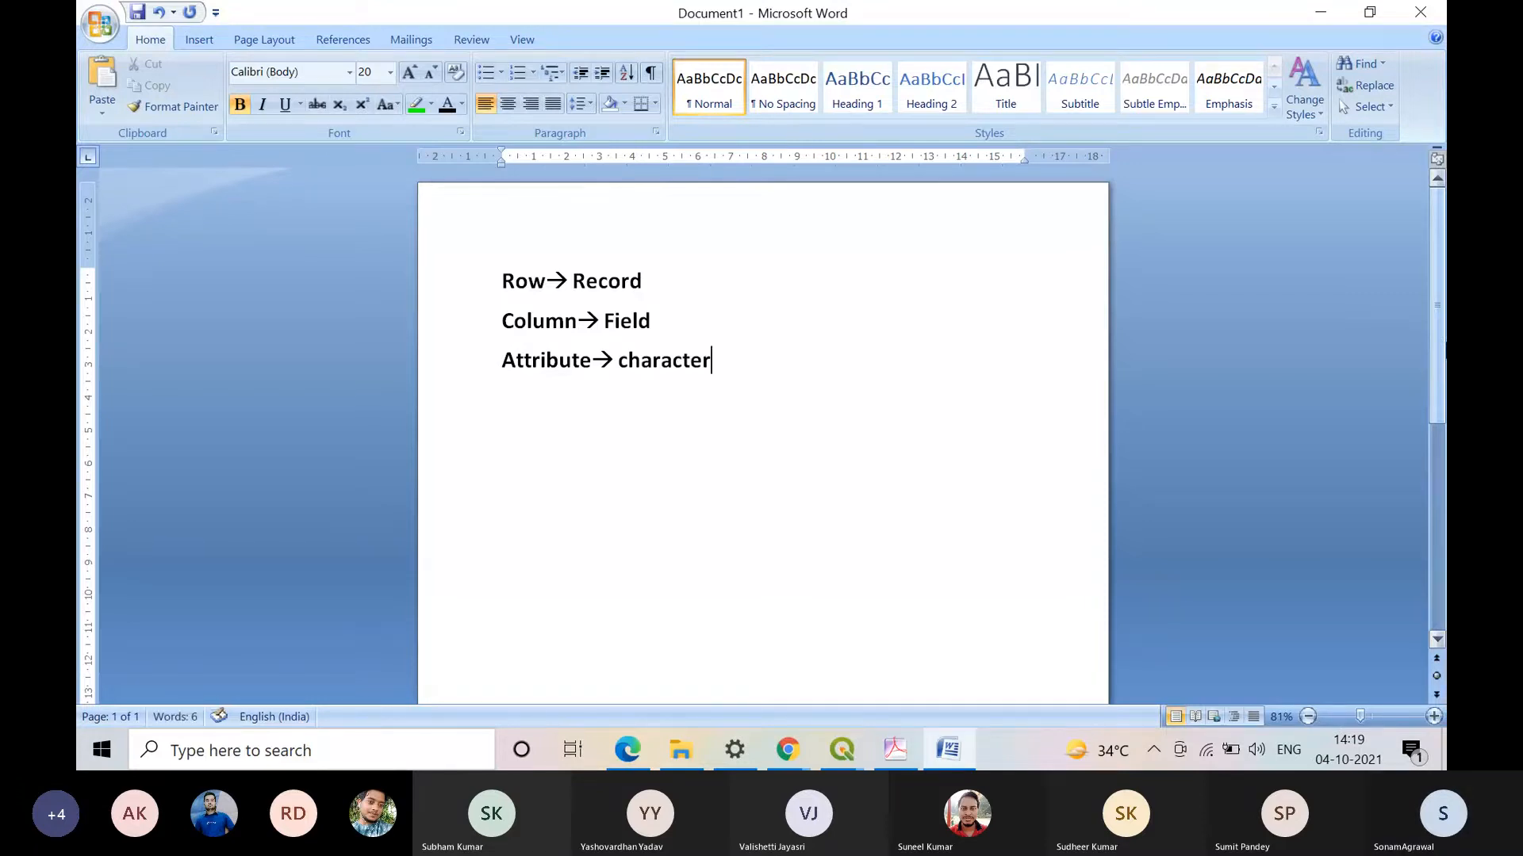
text(stic)
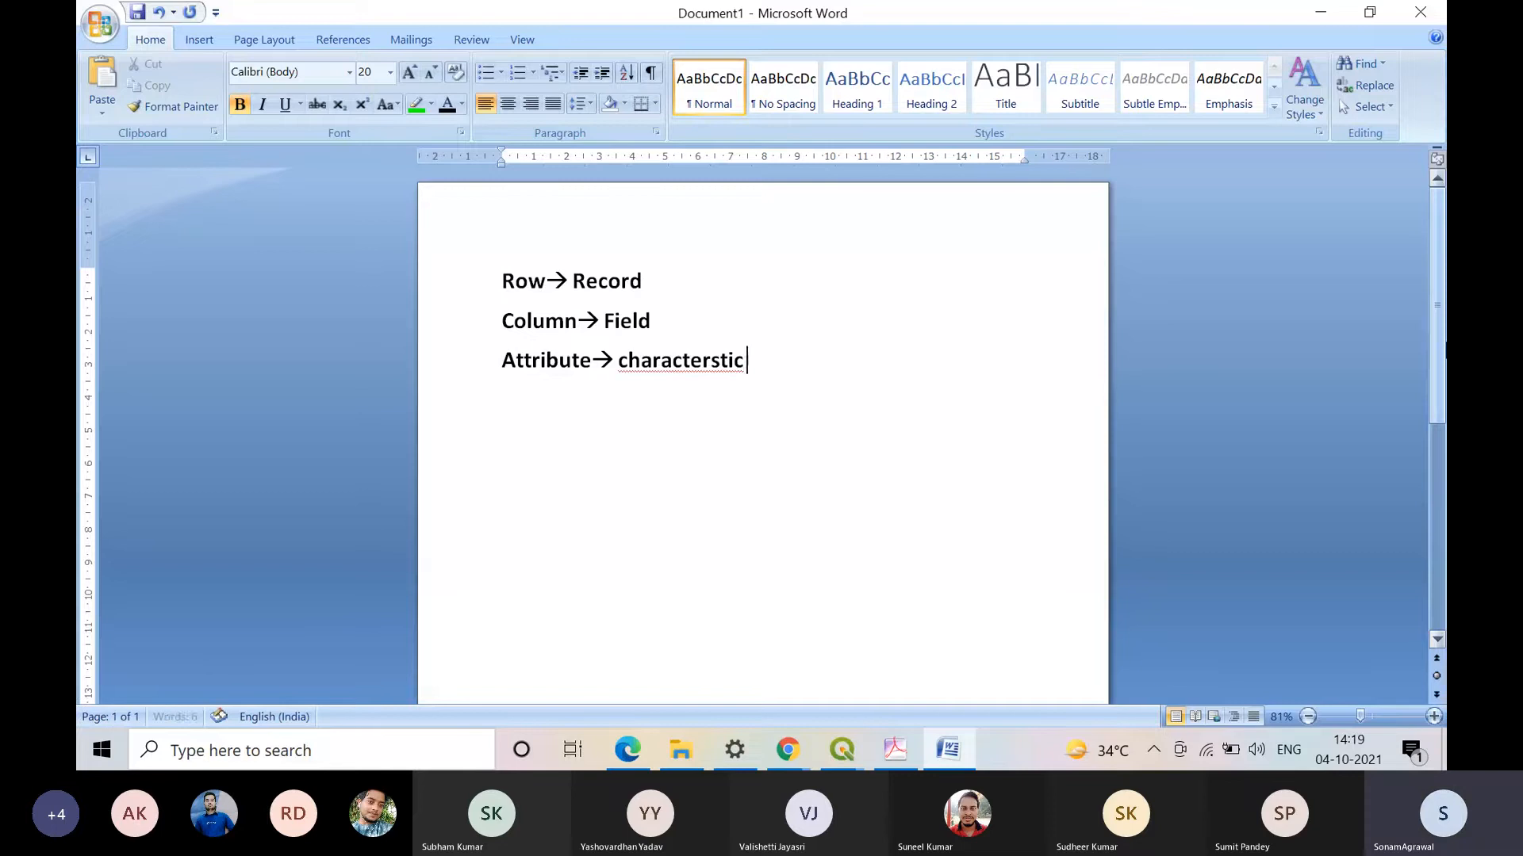
Step: Correct the misspelled word in the Attribute line to the suggested spelling "characteristic"
click(672, 360)
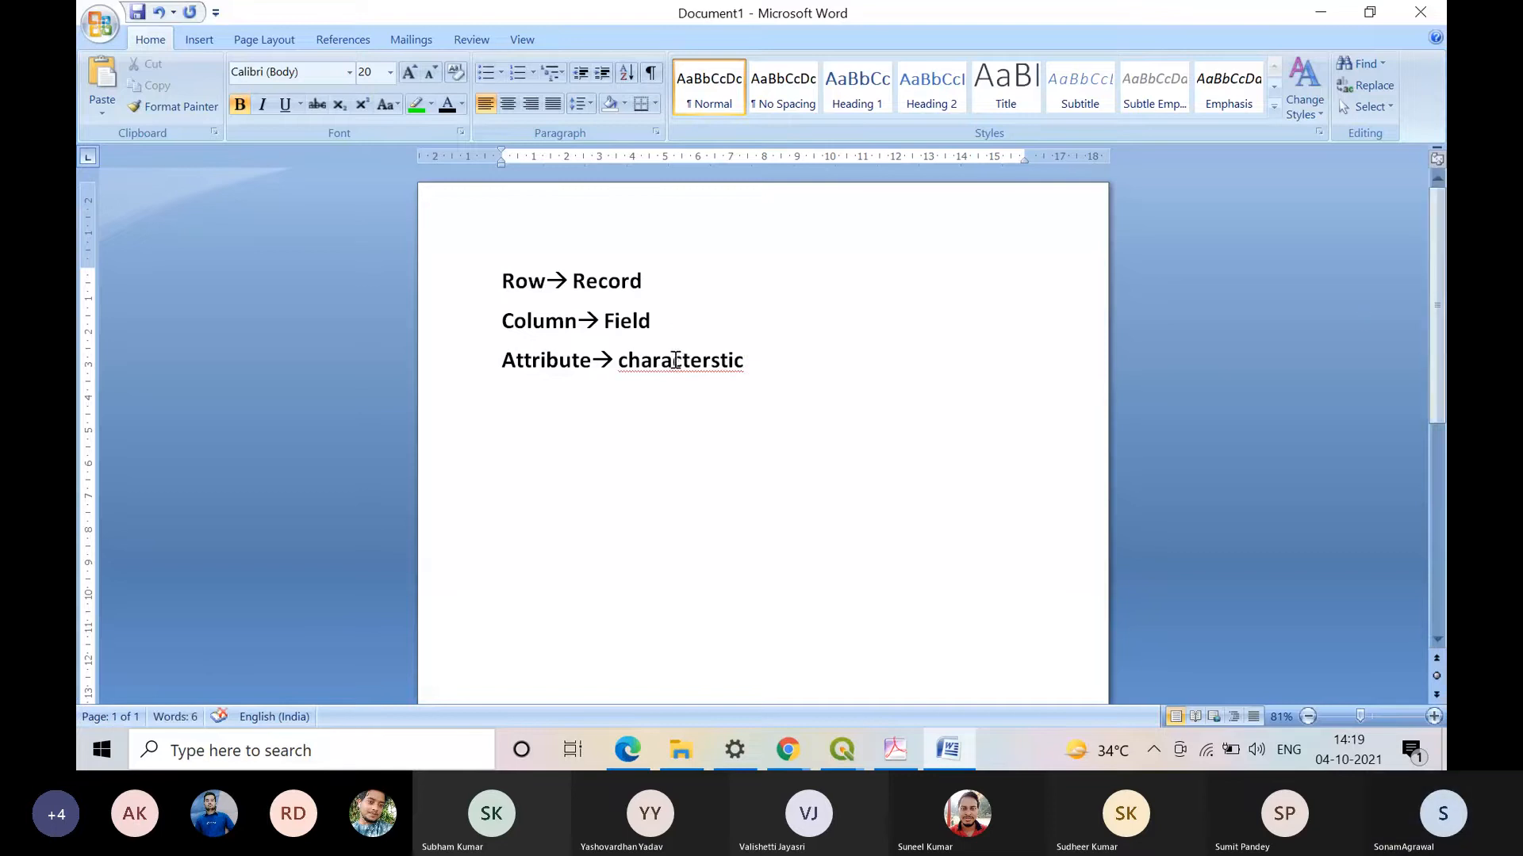
right_click(752, 376)
click(771, 388)
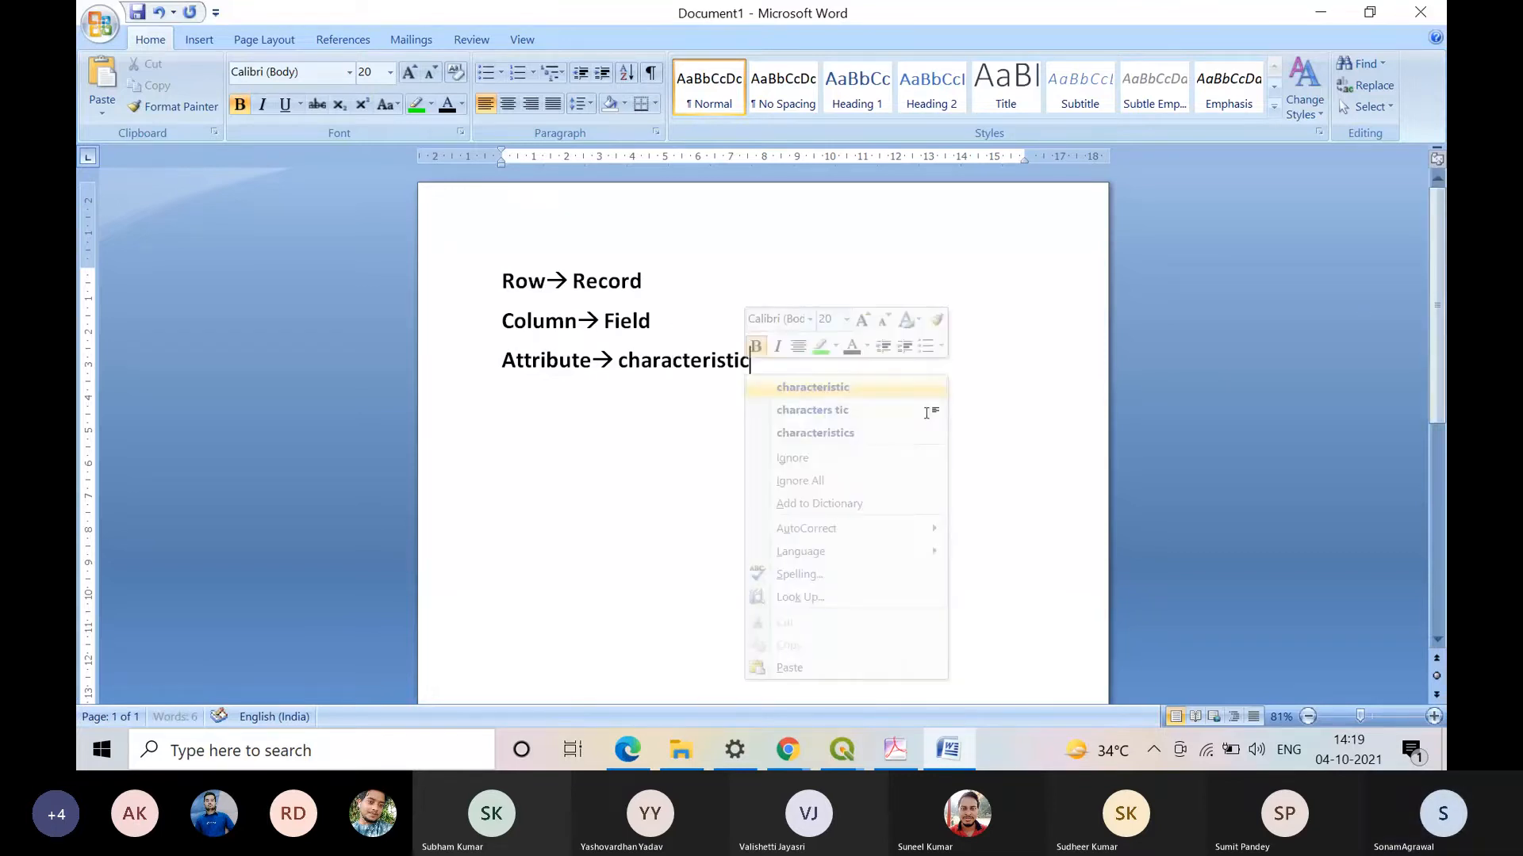
Step: Complete the Attribute line's definition by adding "of spatial entity" after "characteristic"
text(of )
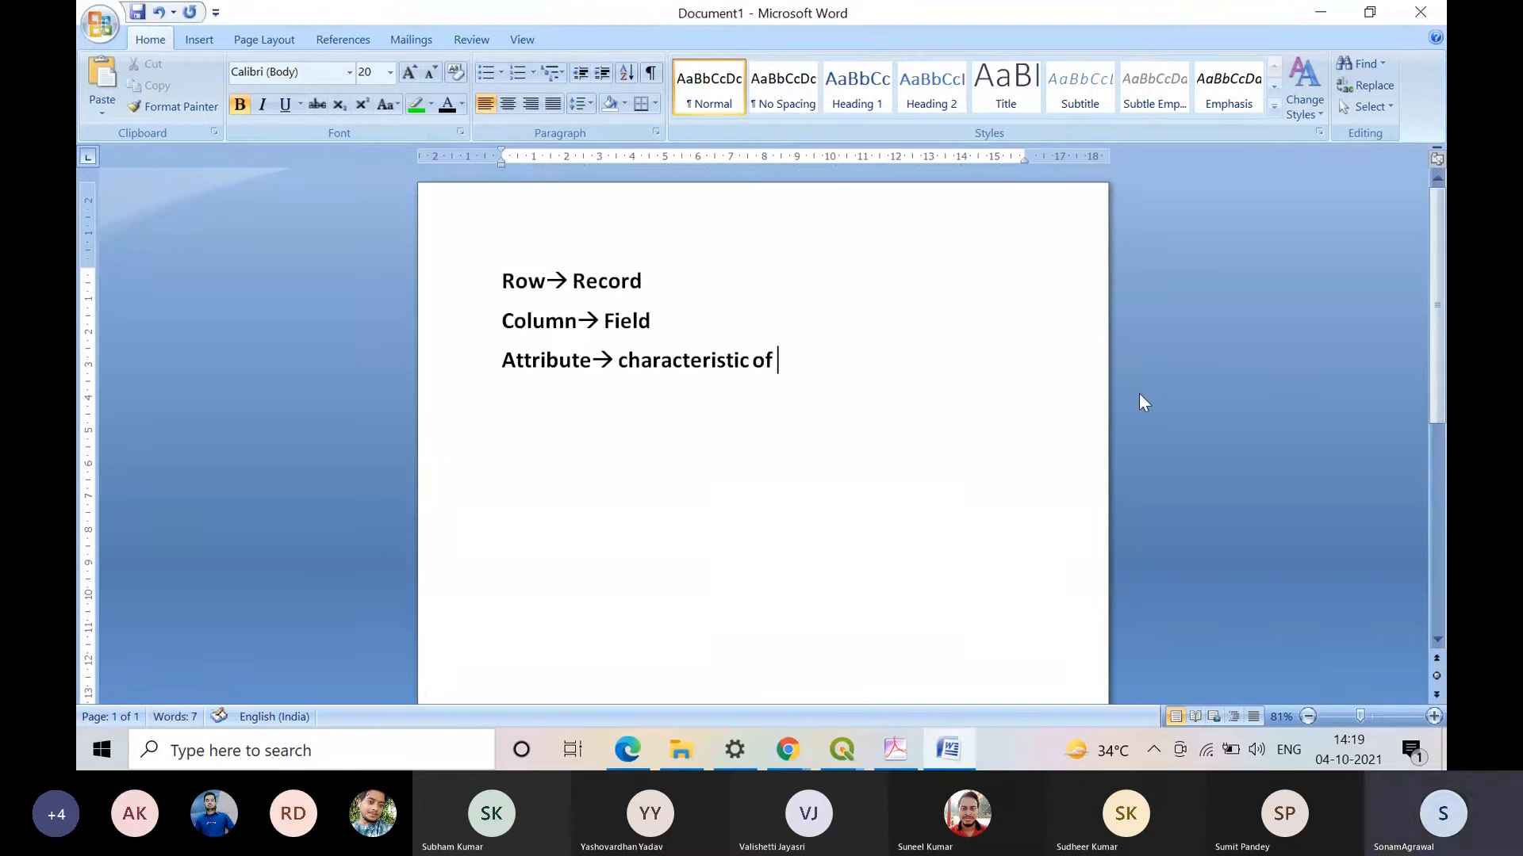
text(a)
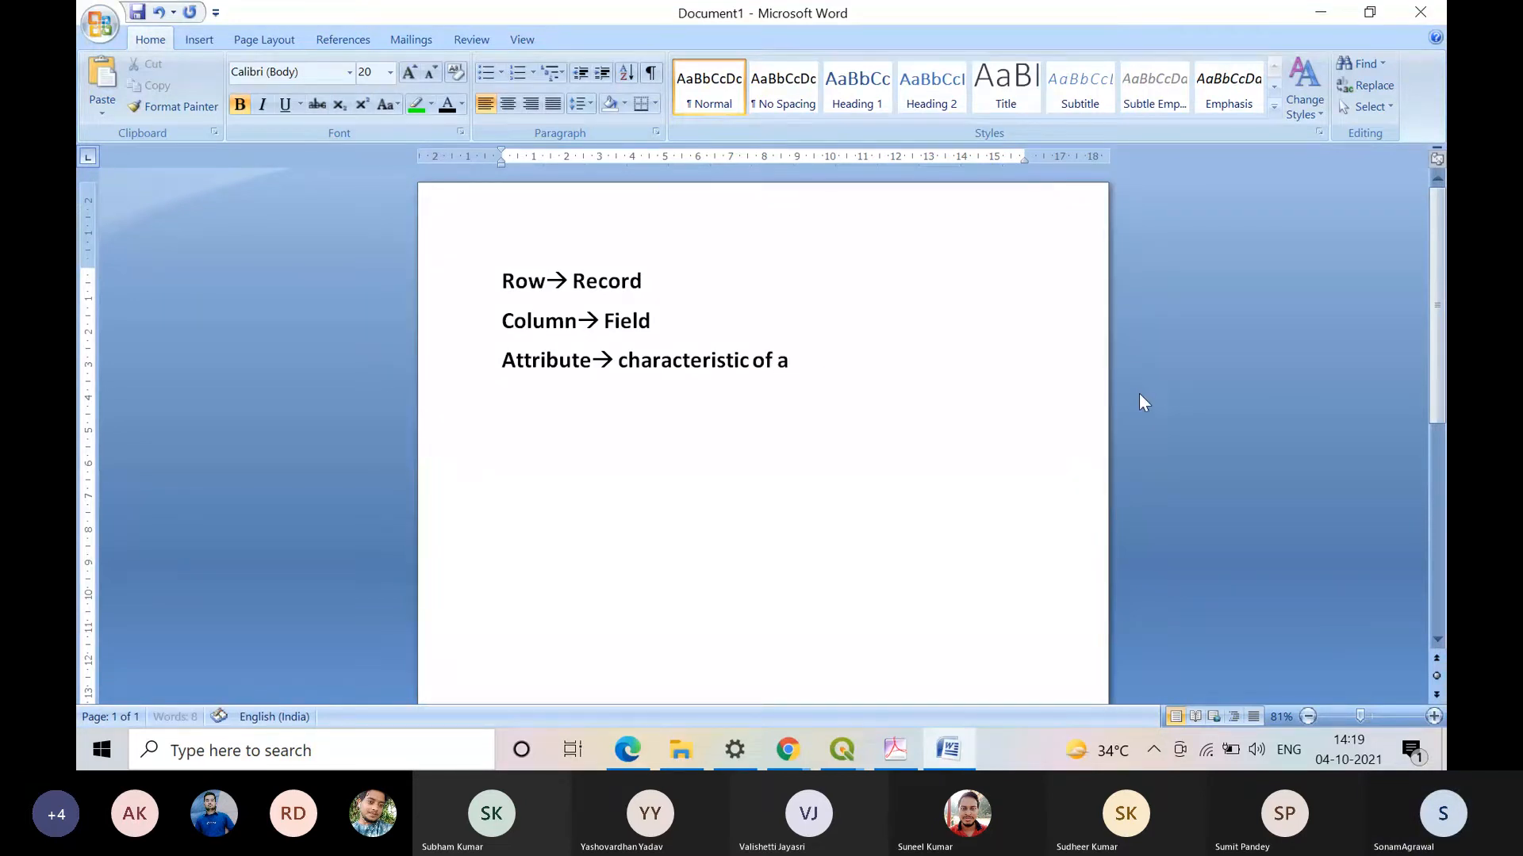
text( l)
key(BackSpace)
key(BackSpace)
key(BackSpace)
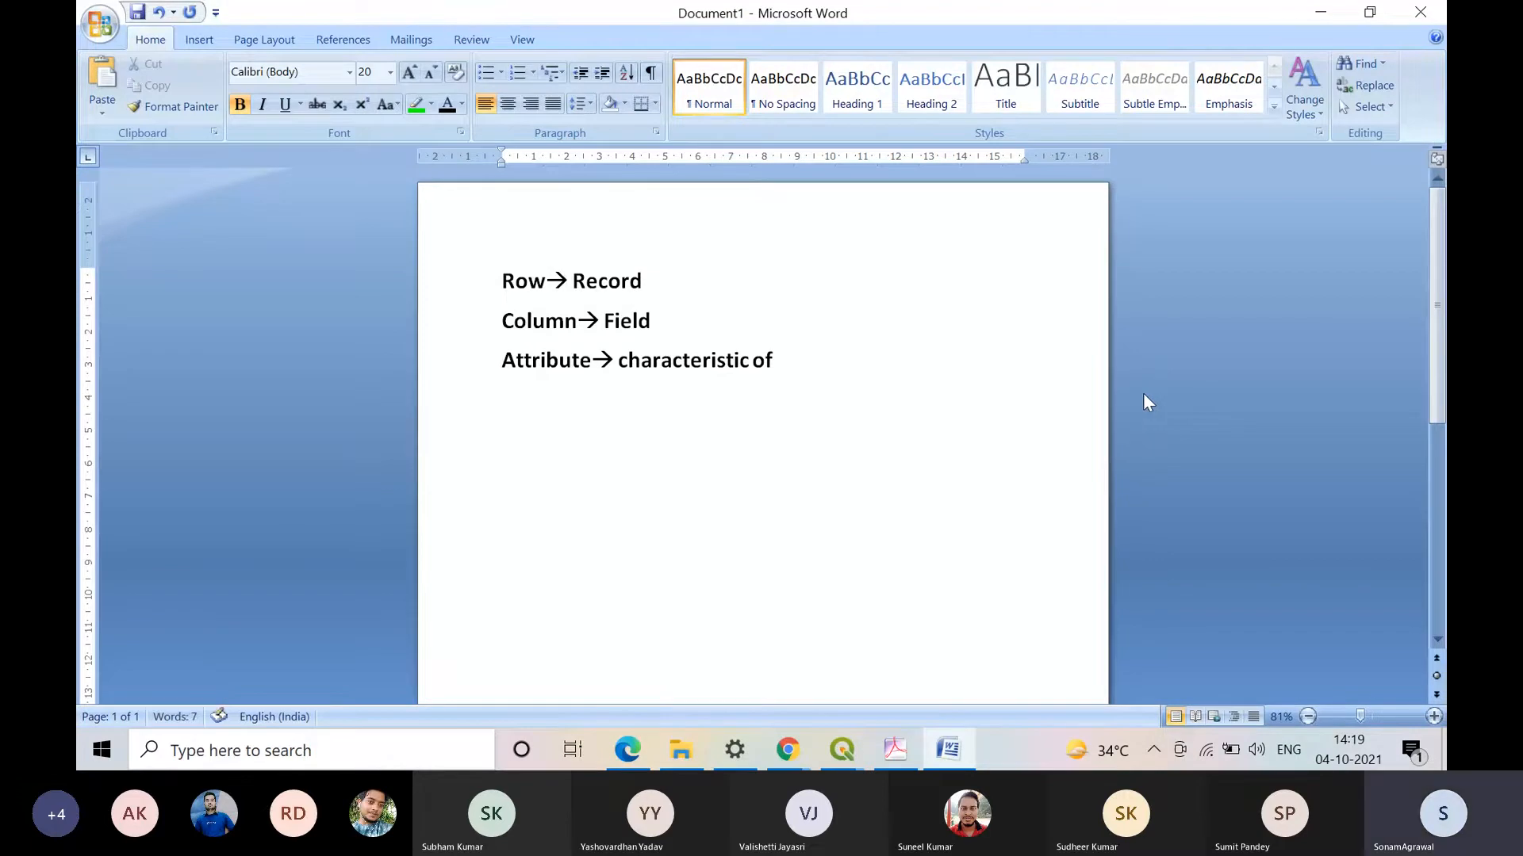
text(spatial ent)
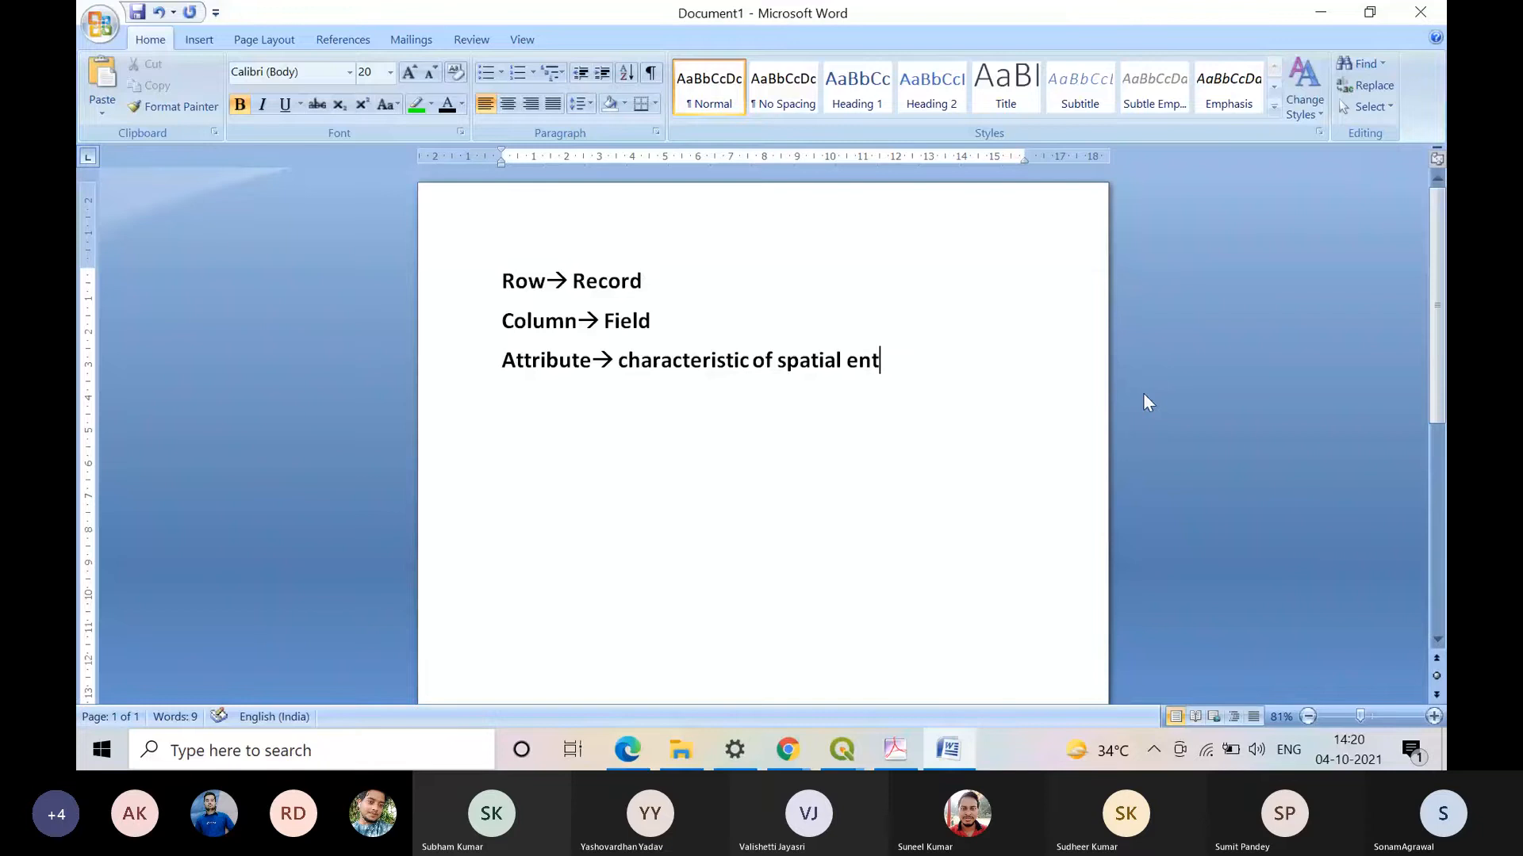
text(ity)
key(Return)
click(992, 373)
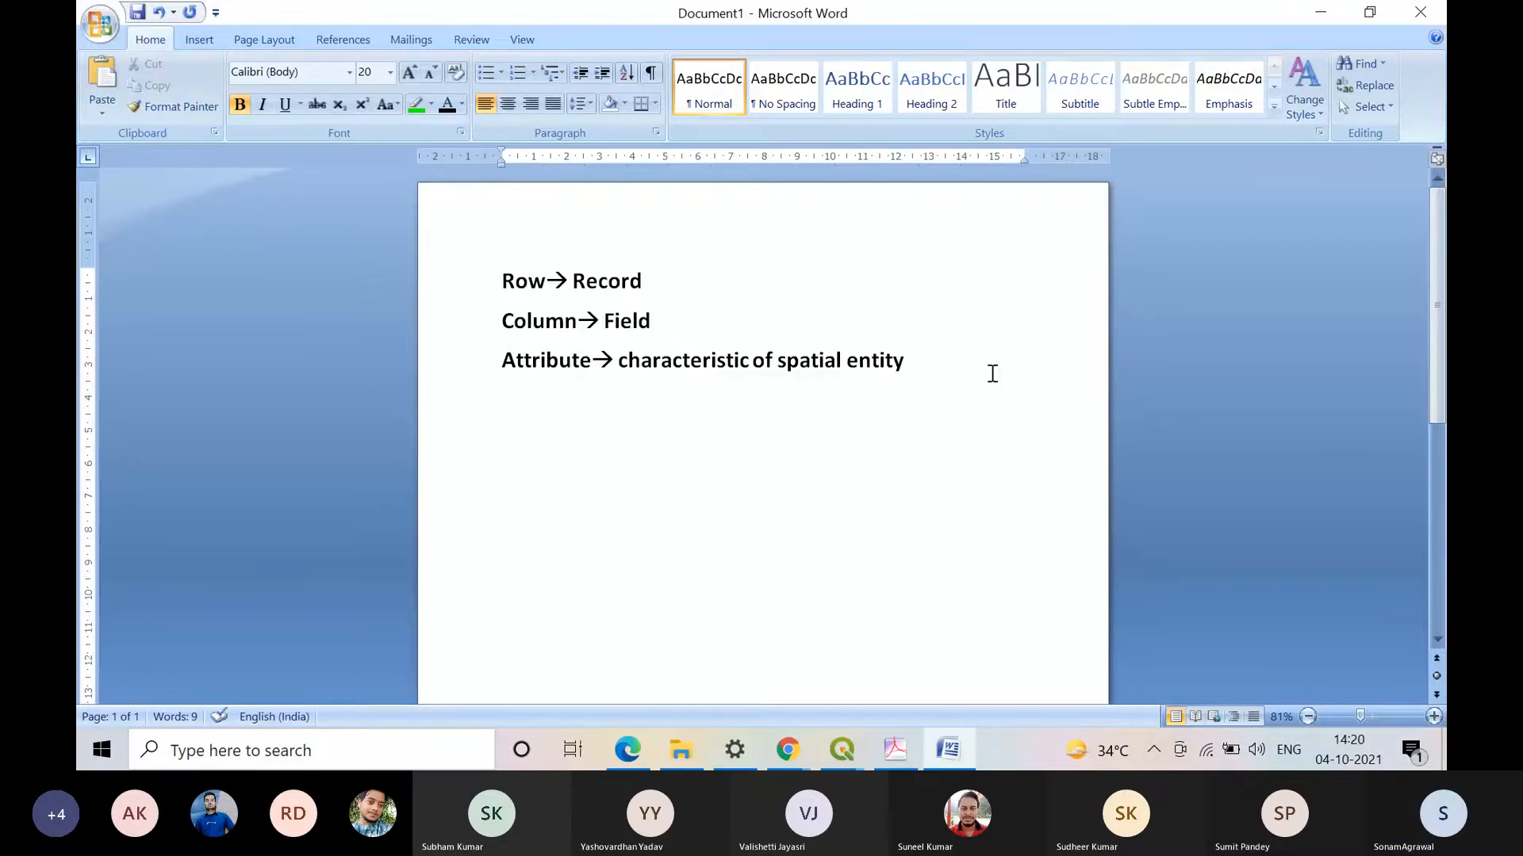
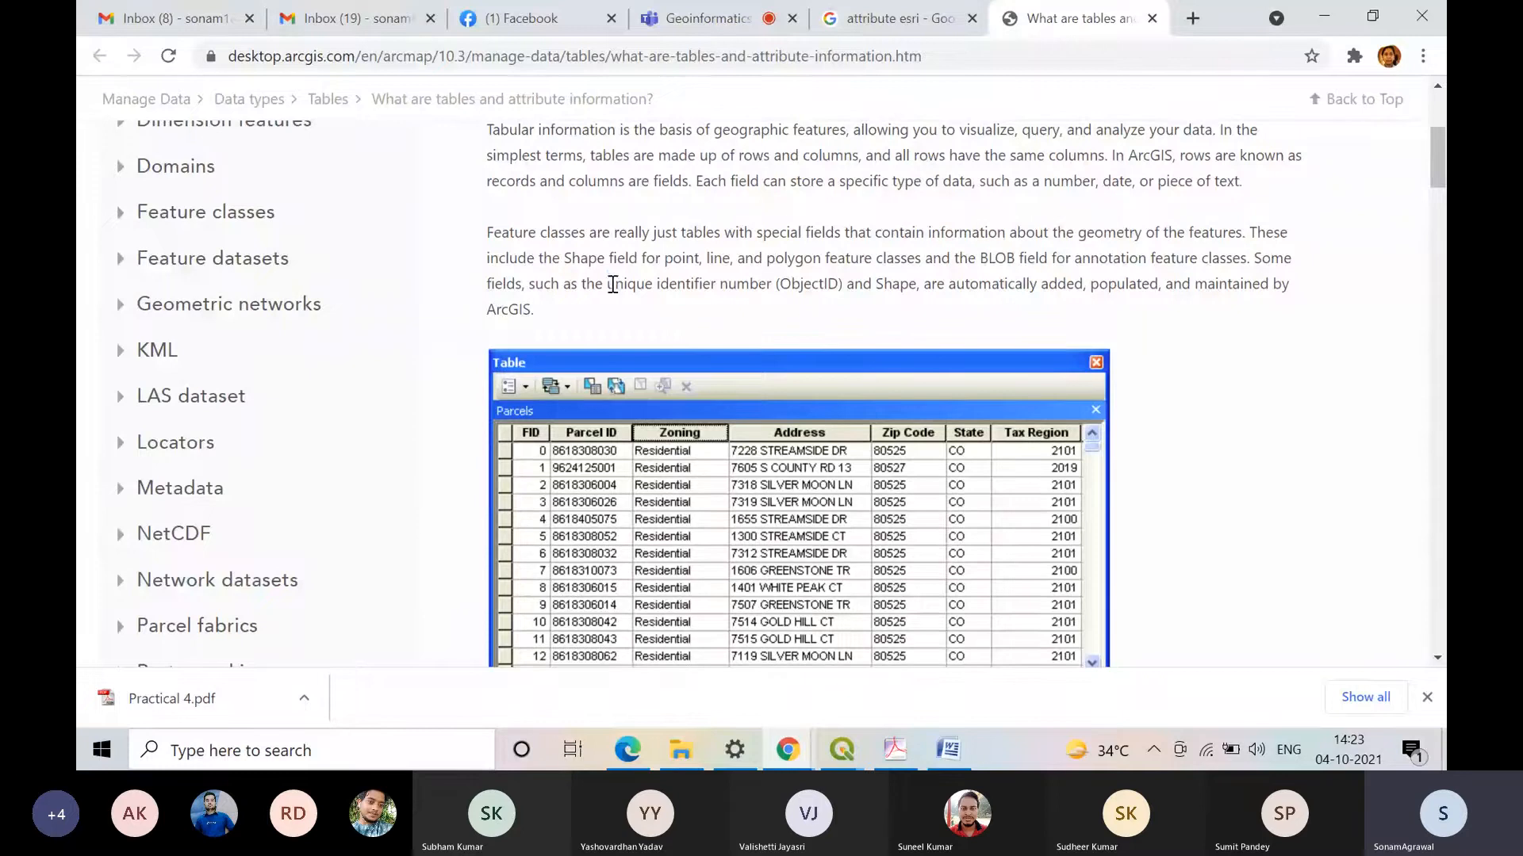
Step: Examine the help page's text on the unique identifier number (ObjectID), associating tables and sources of tabular information, and return to QGIS
drag(608, 284, 847, 298)
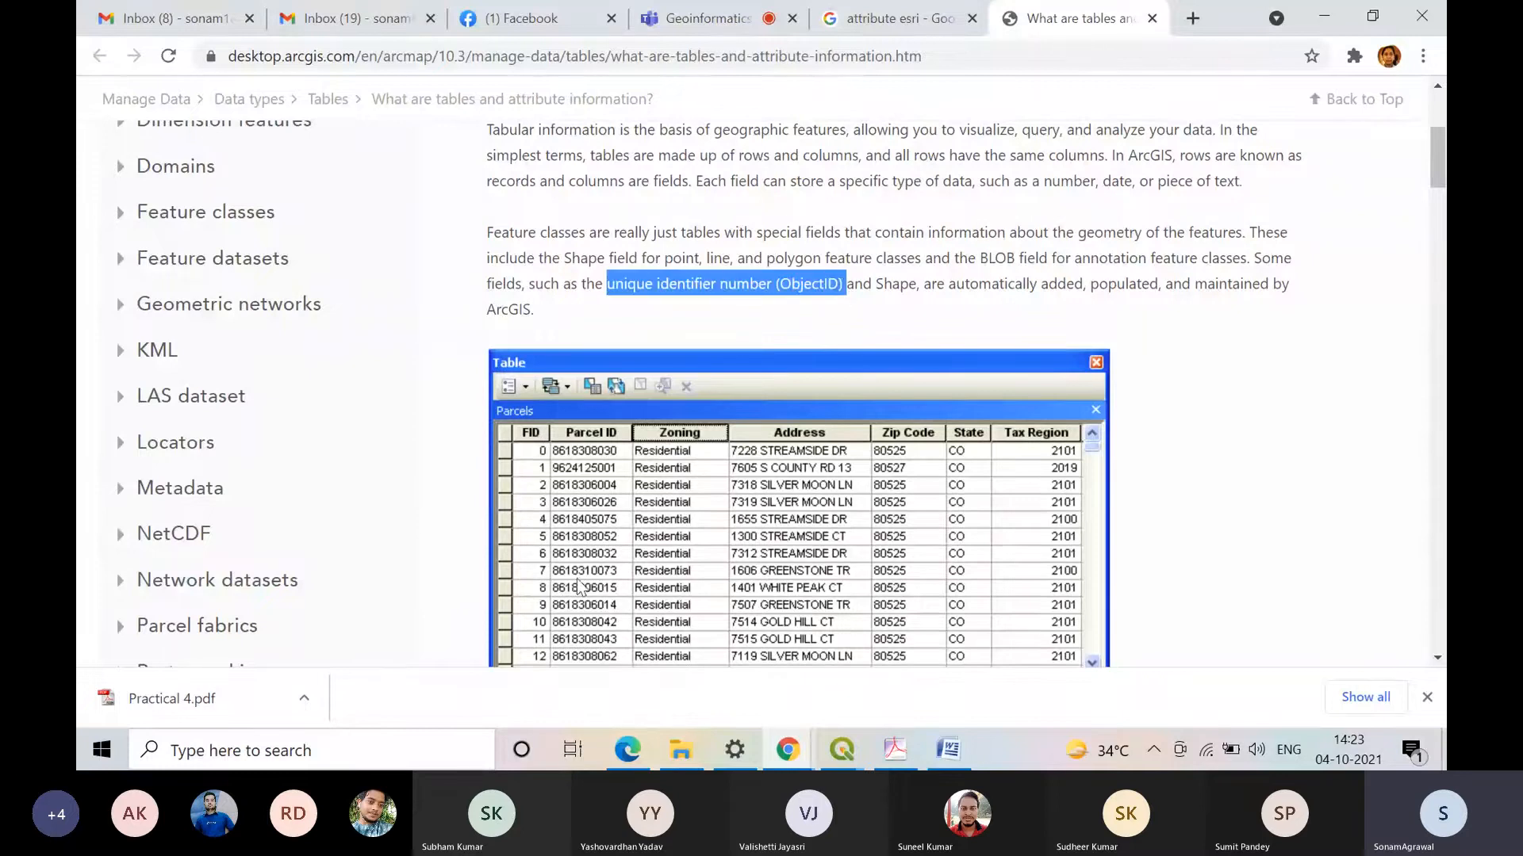
click(699, 292)
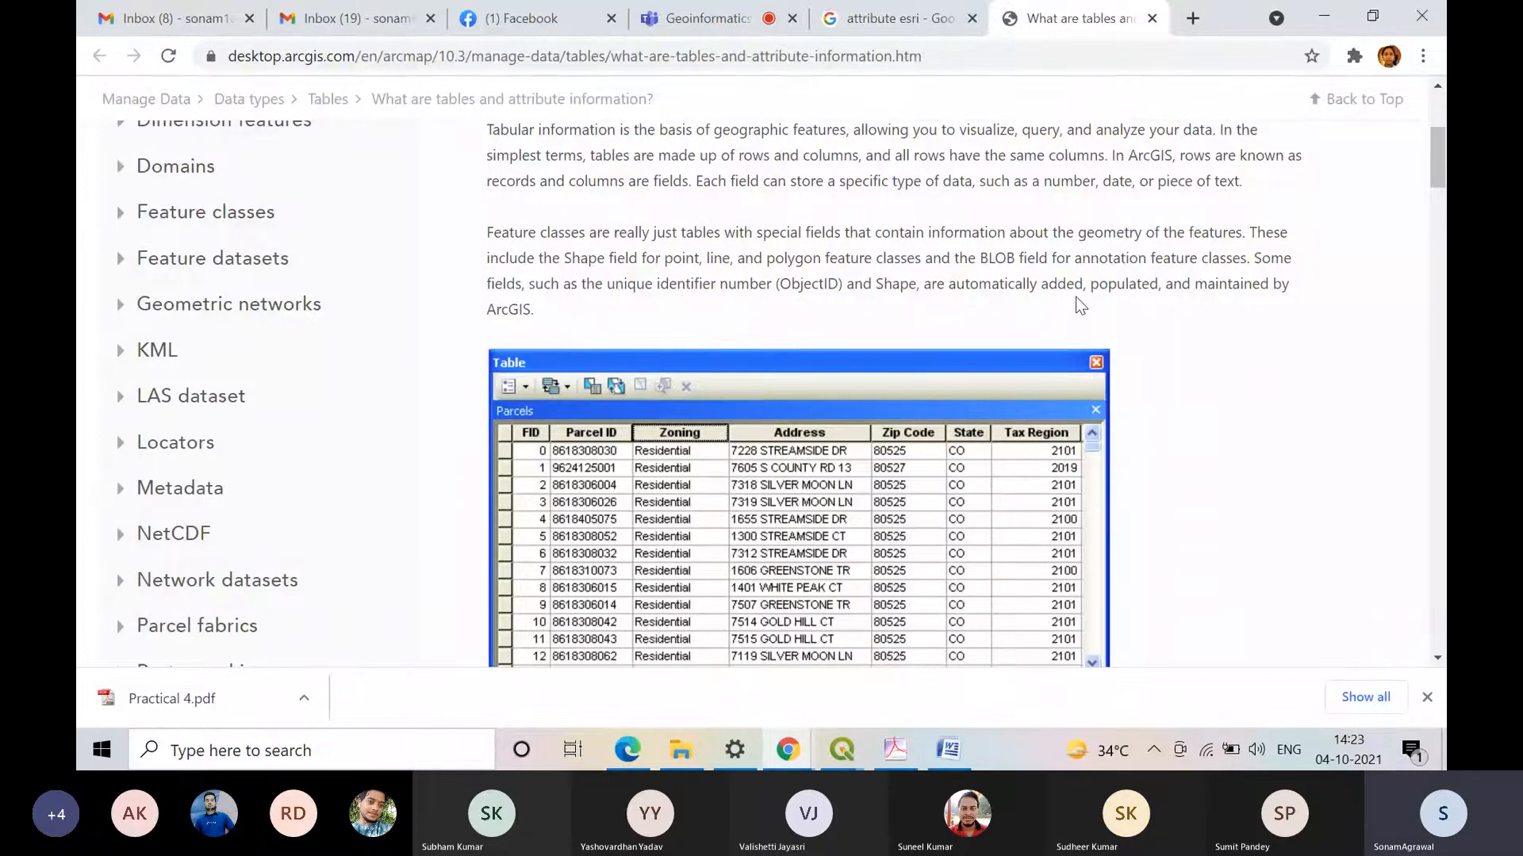
scroll(1075, 297, down, 6)
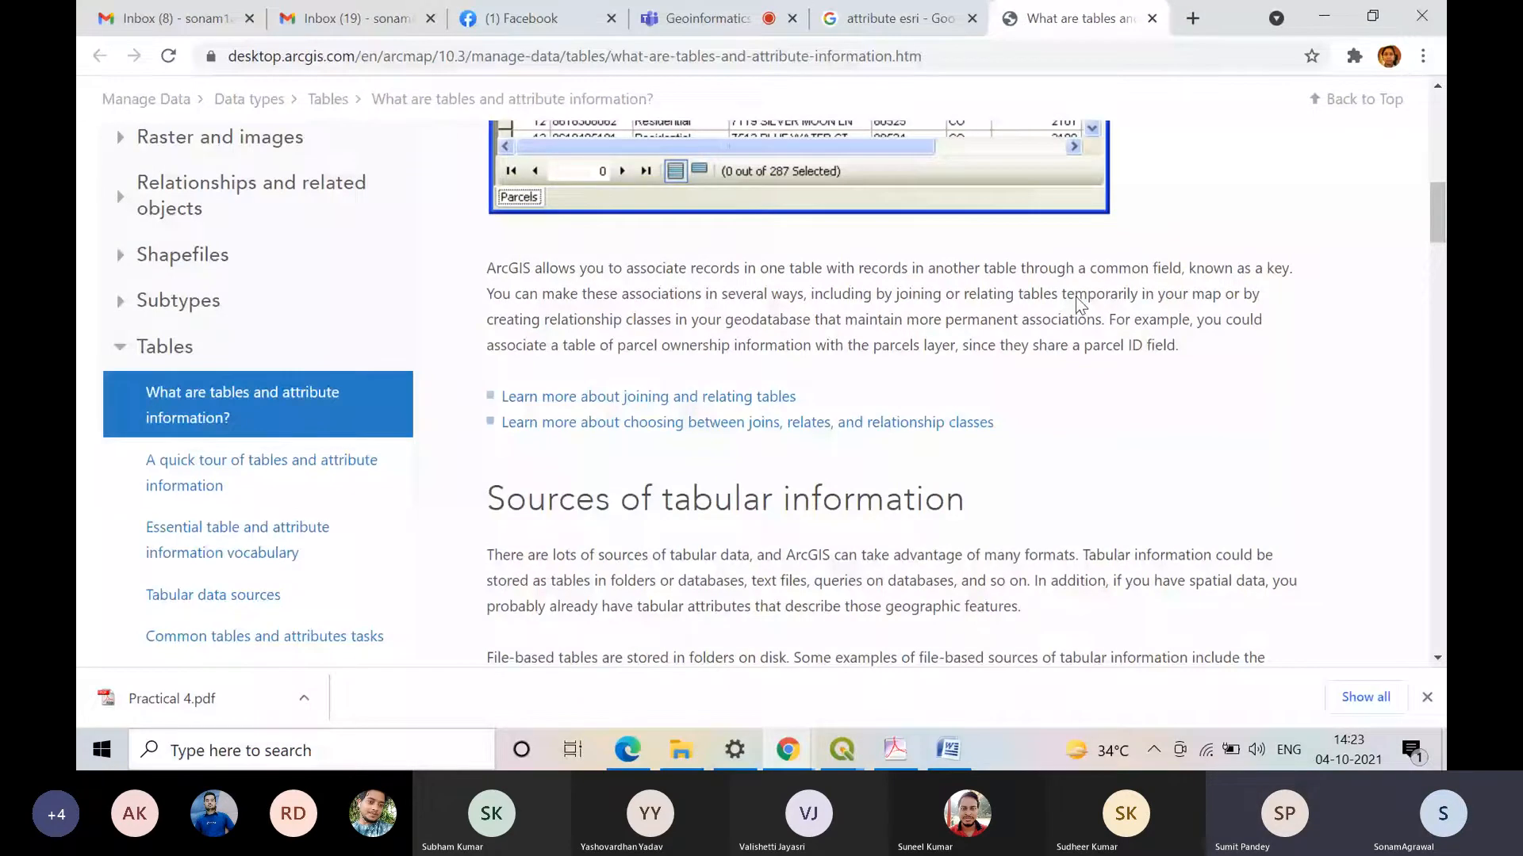
scroll(1079, 302, down, 1)
scroll(1077, 297, down, 10)
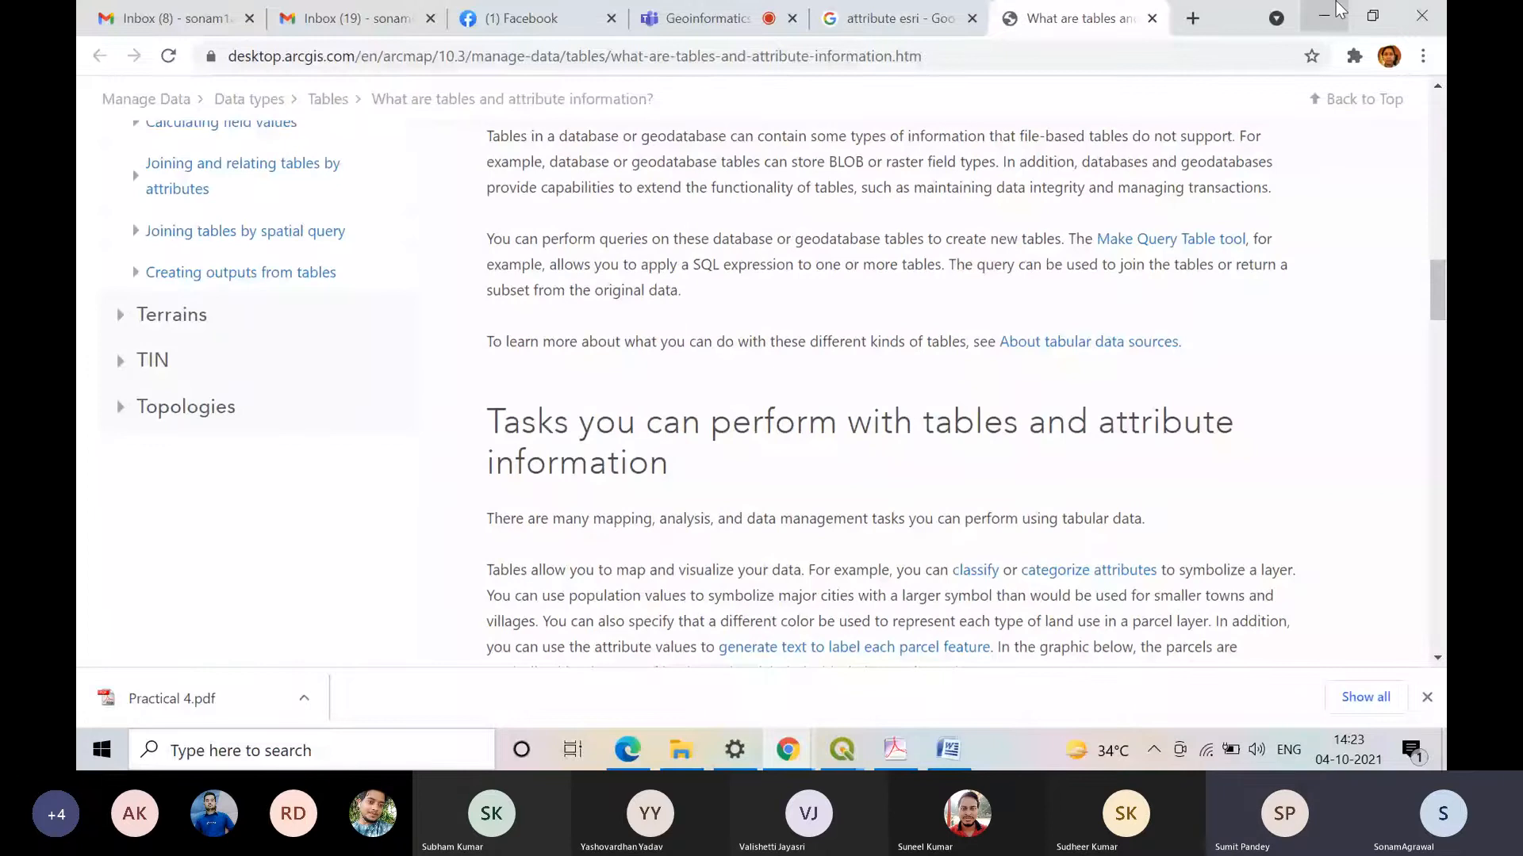
click(1339, 11)
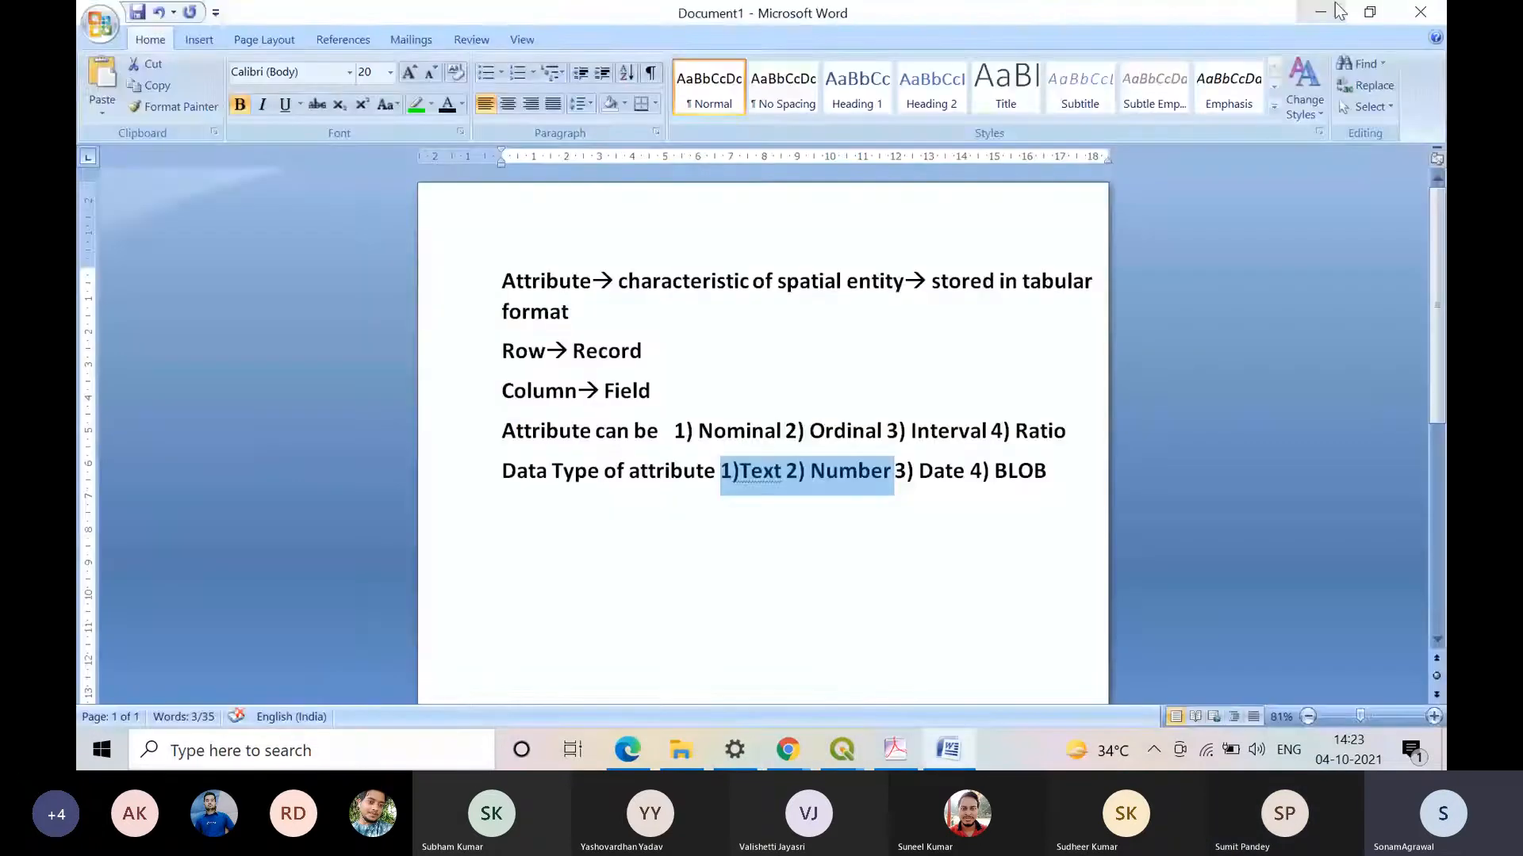
click(1339, 11)
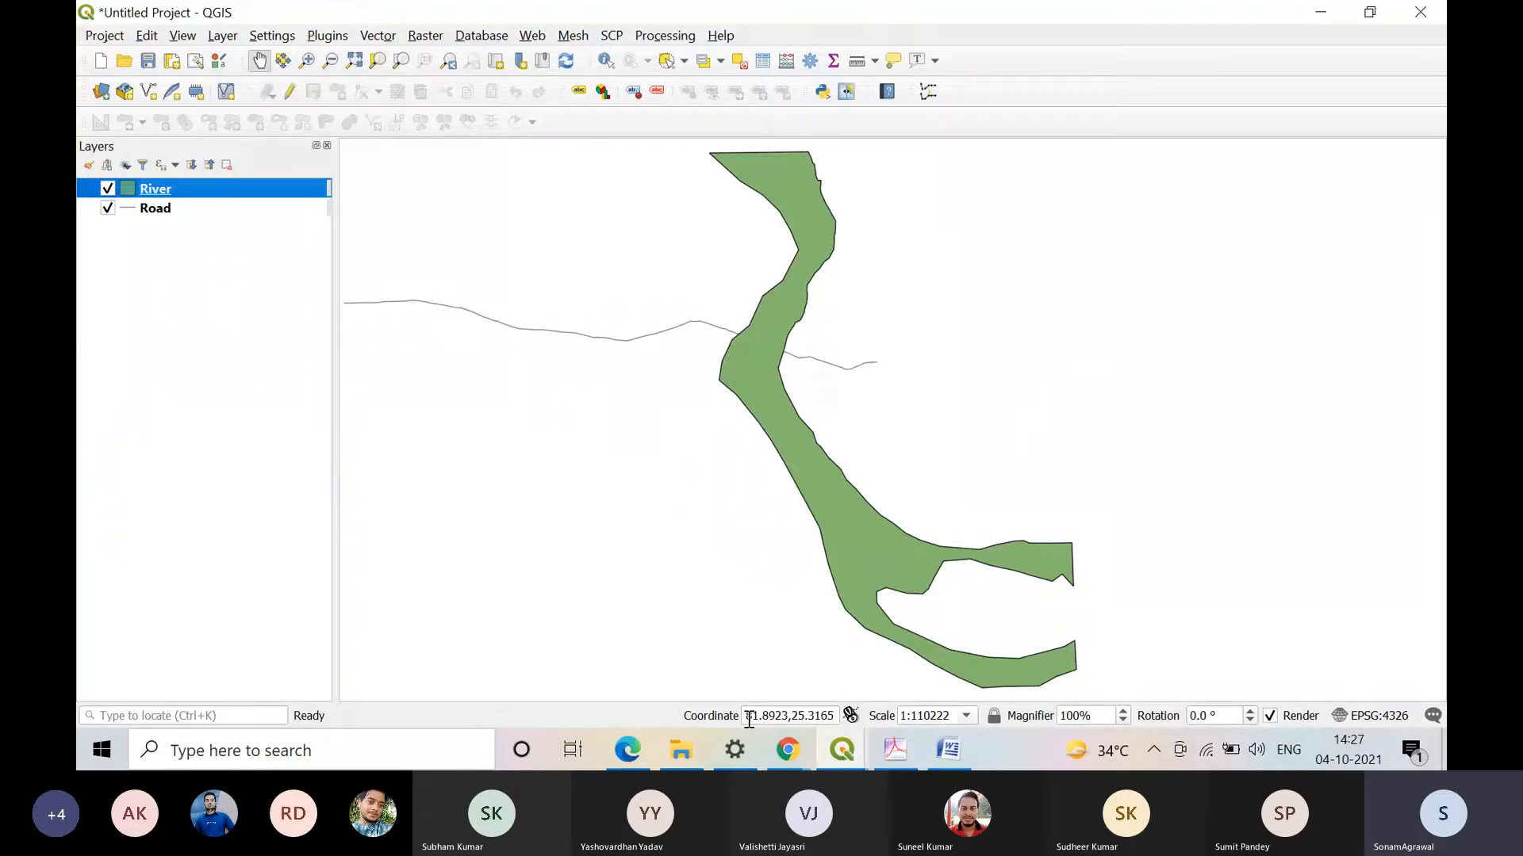
Step: Switch to Microsoft Teams in the browser and open the Geoinformatics Lab-I team
mouse_move(775, 748)
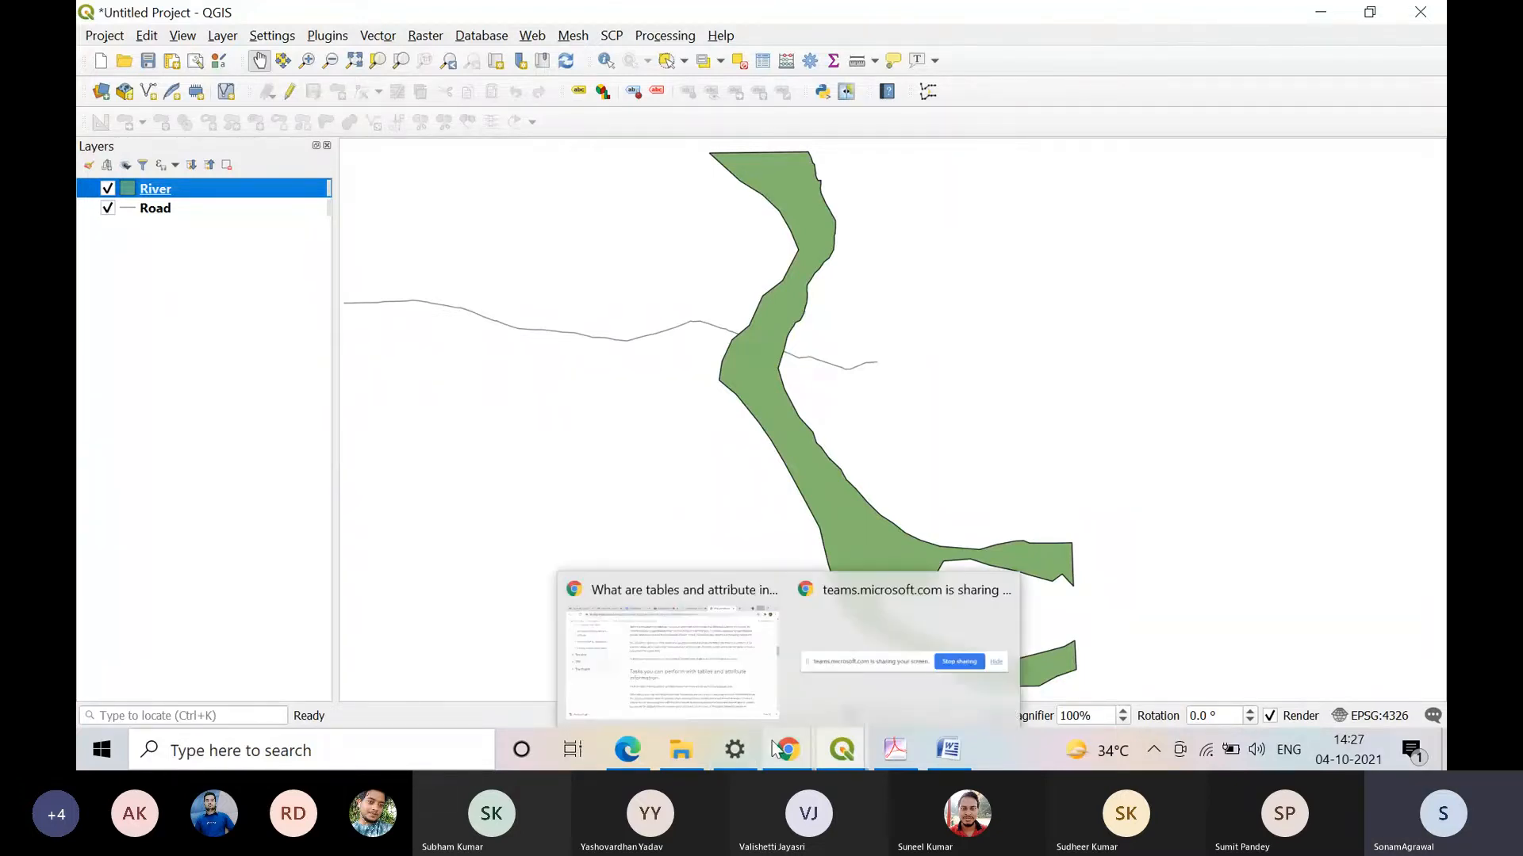
click(670, 647)
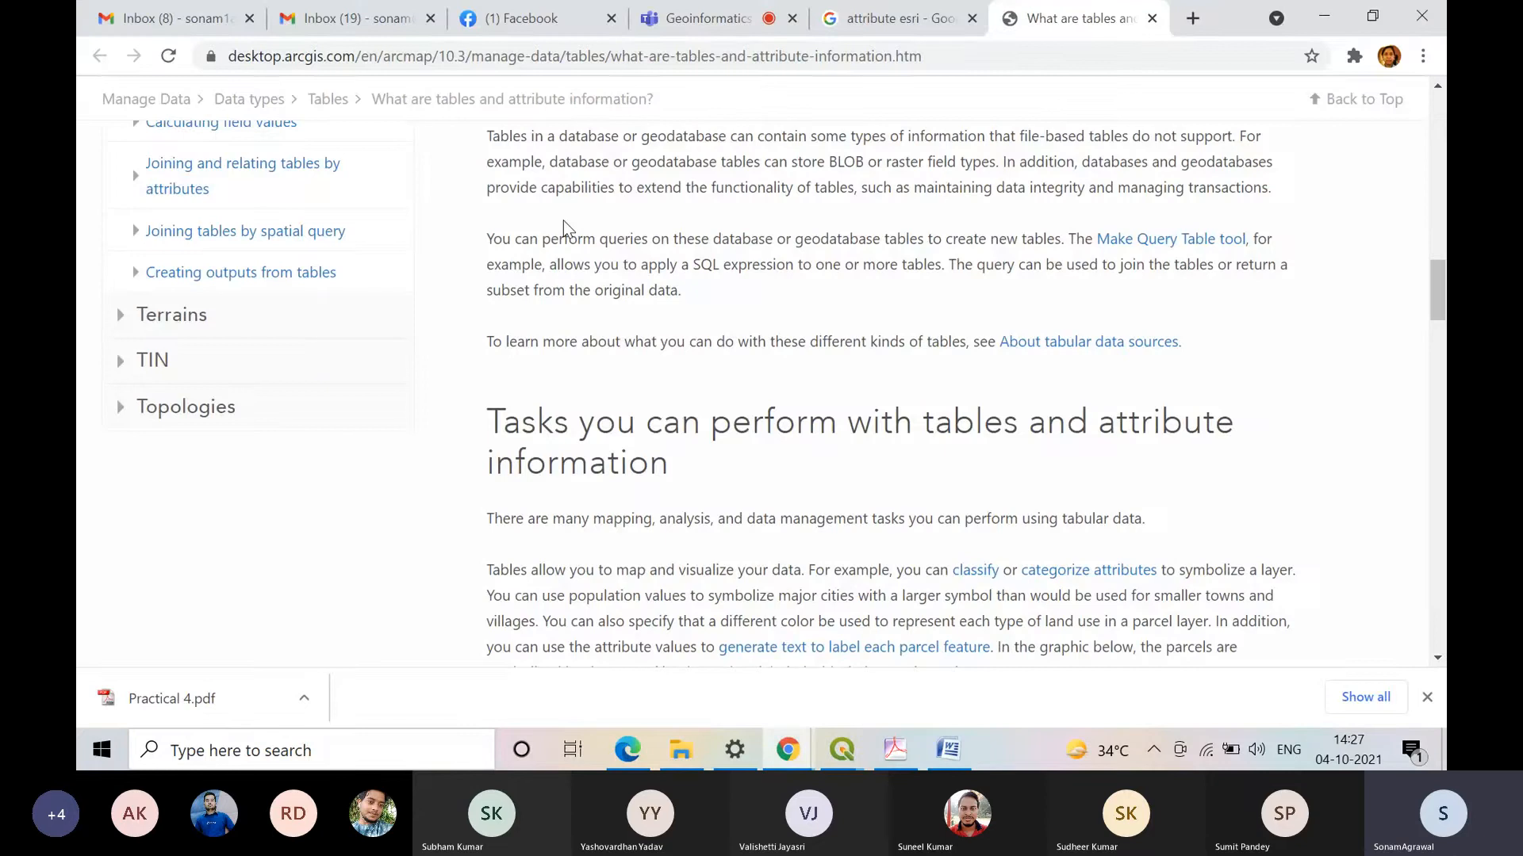
click(674, 17)
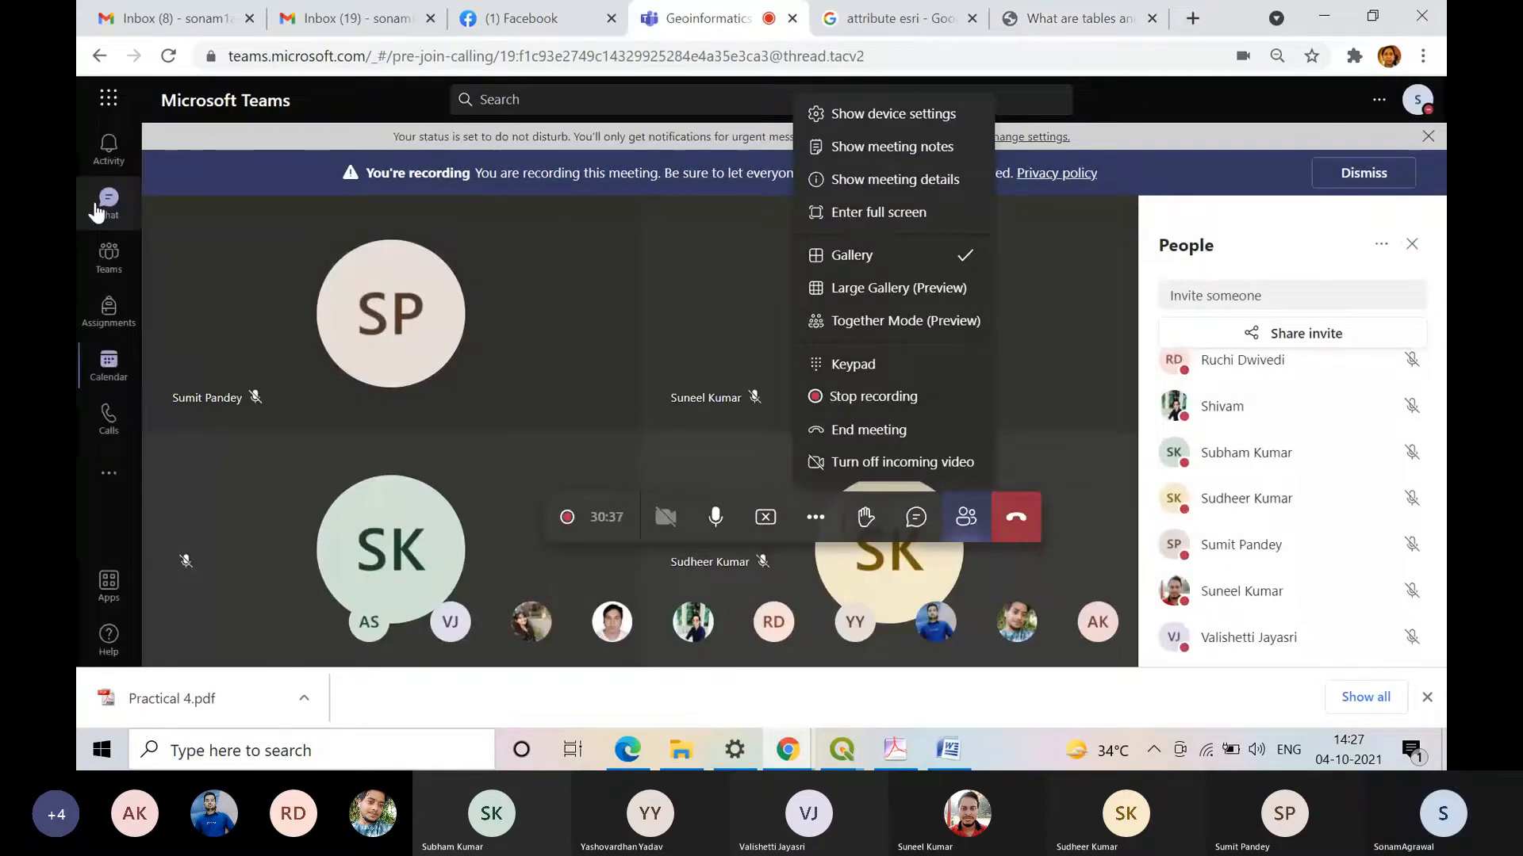
click(109, 254)
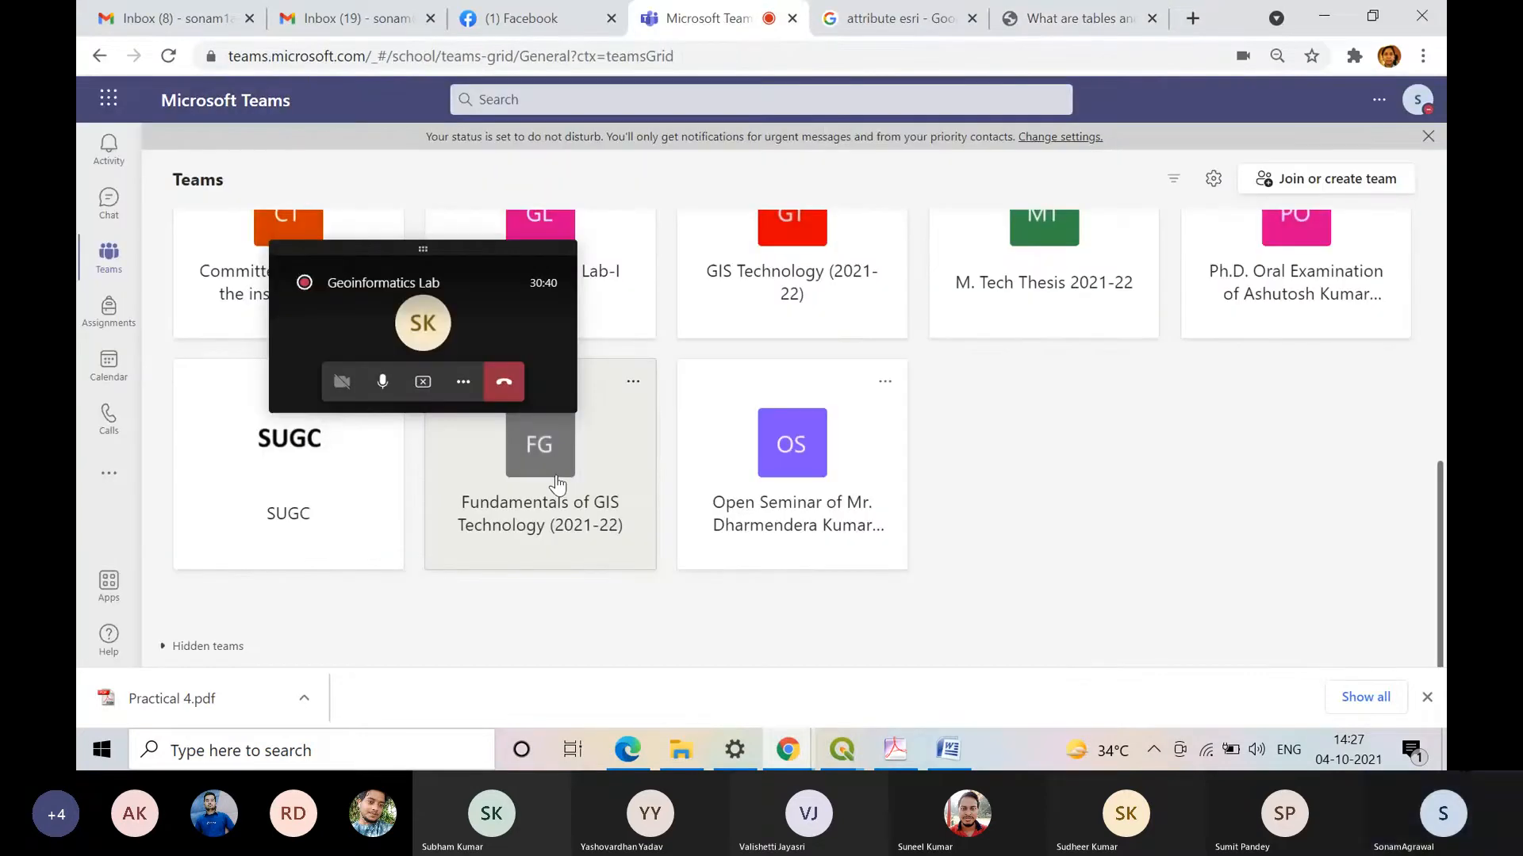
click(558, 484)
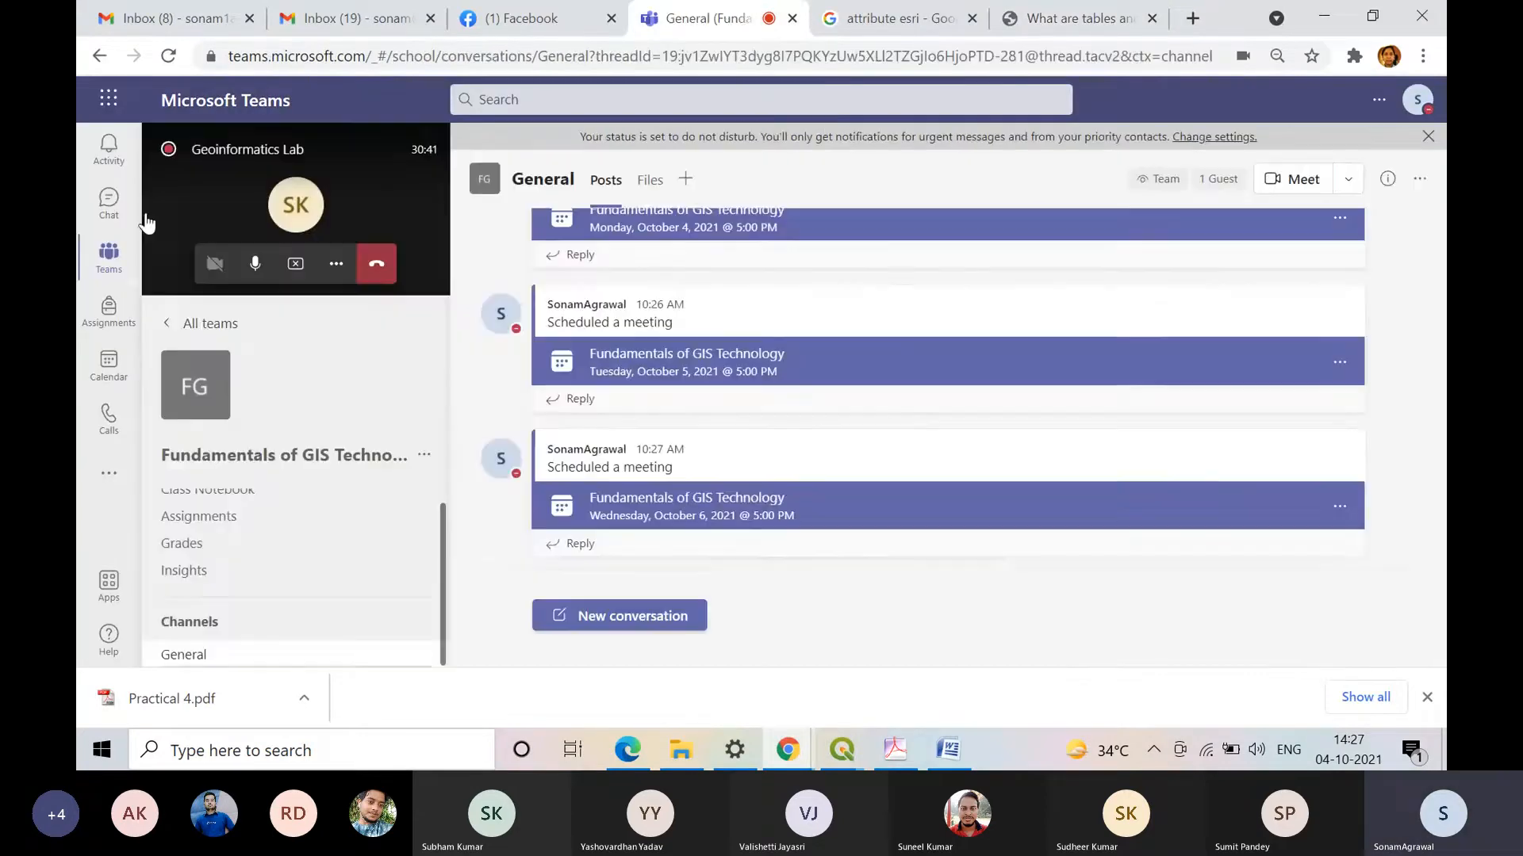
click(100, 266)
scroll(730, 401, down, 5)
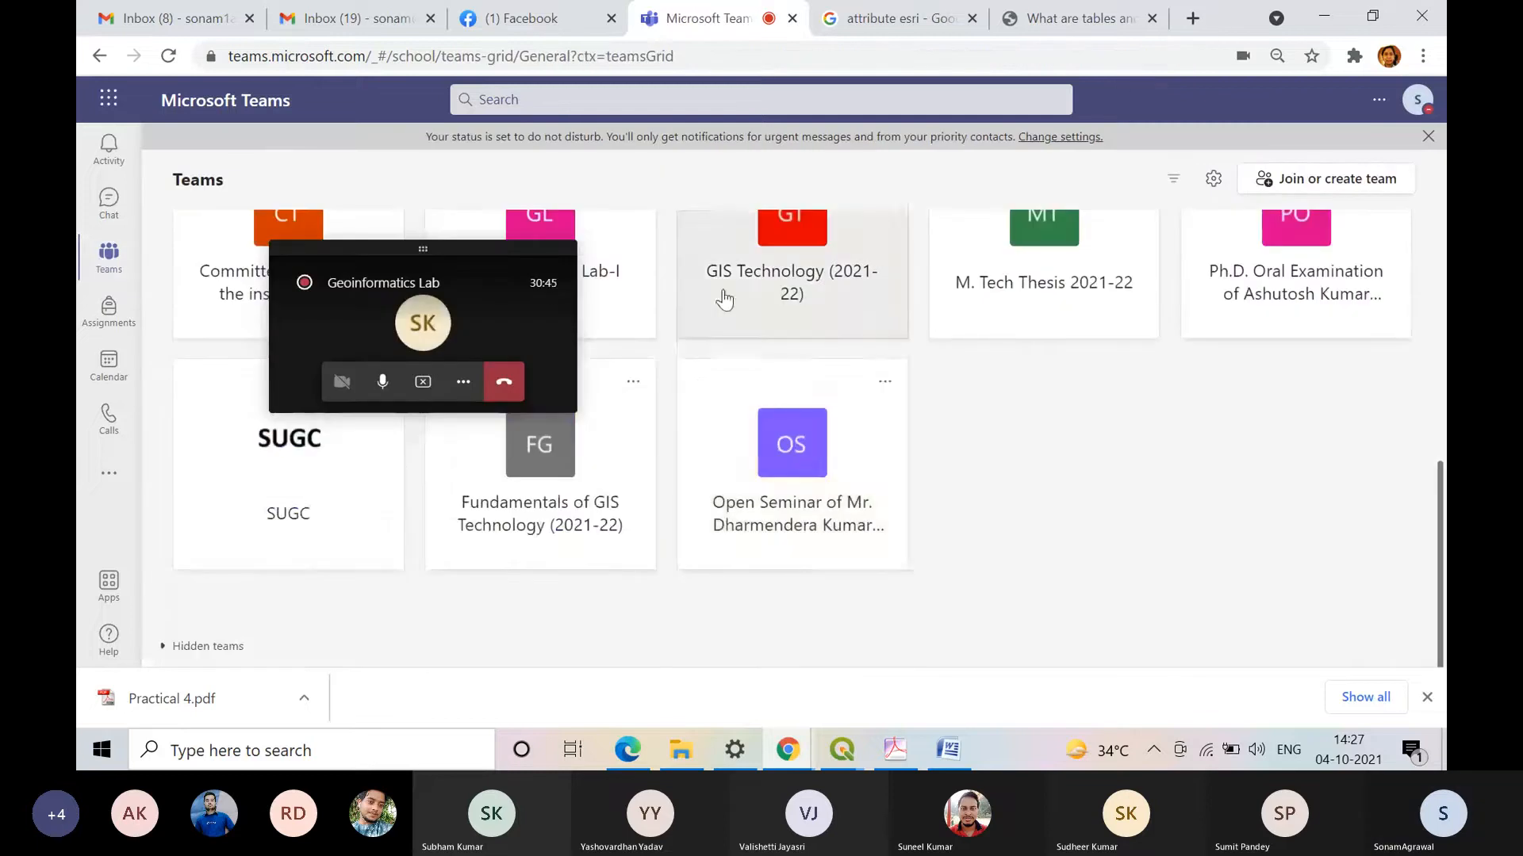
scroll(724, 300, up, 3)
click(580, 506)
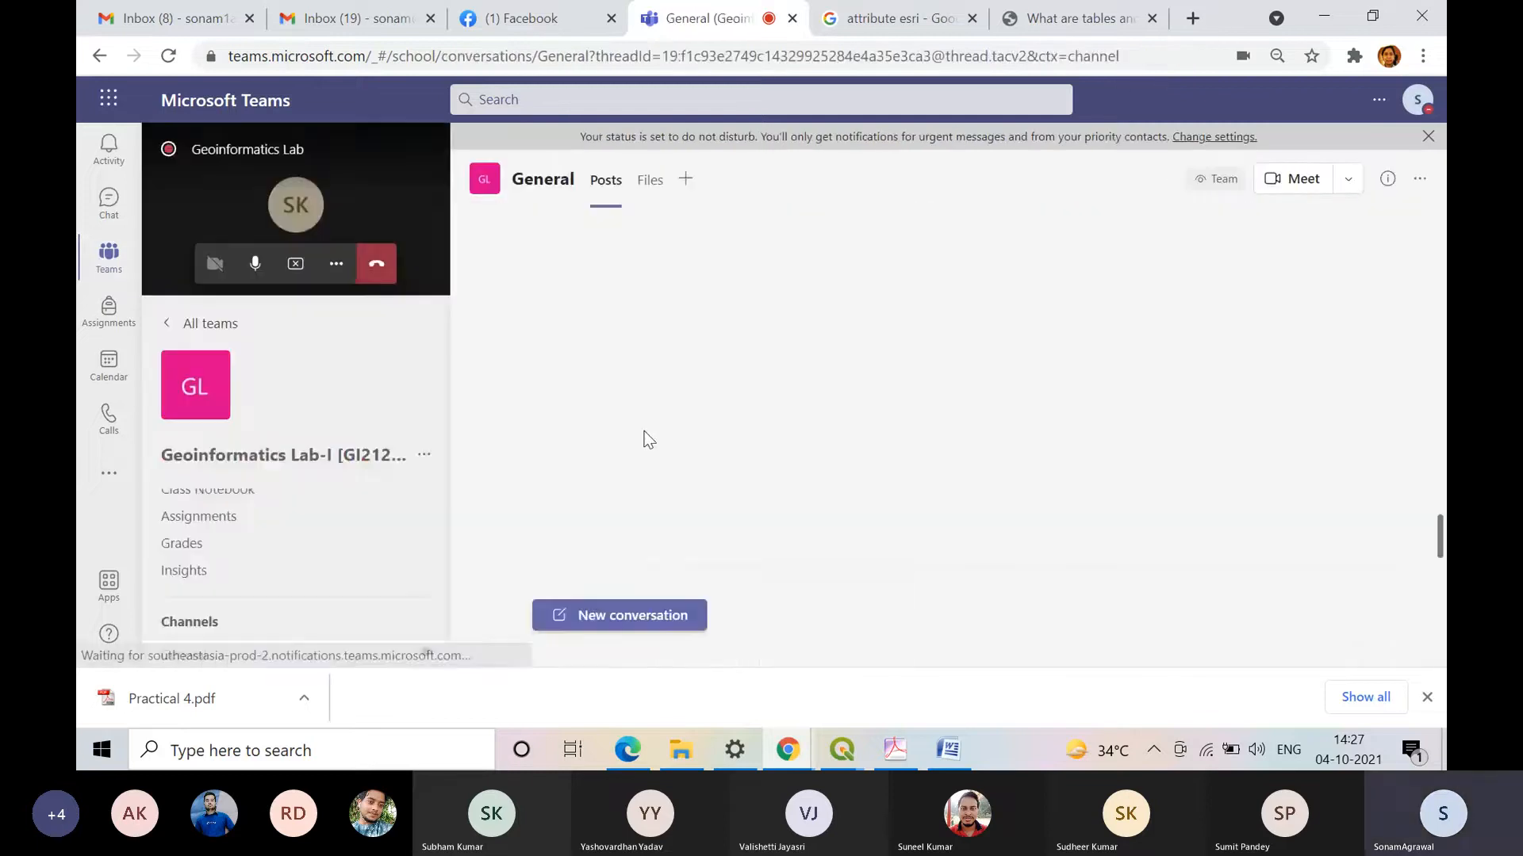
Step: Open the QGIS 2021 folder in the General channel's files and go to its Practical 3 folder
click(649, 180)
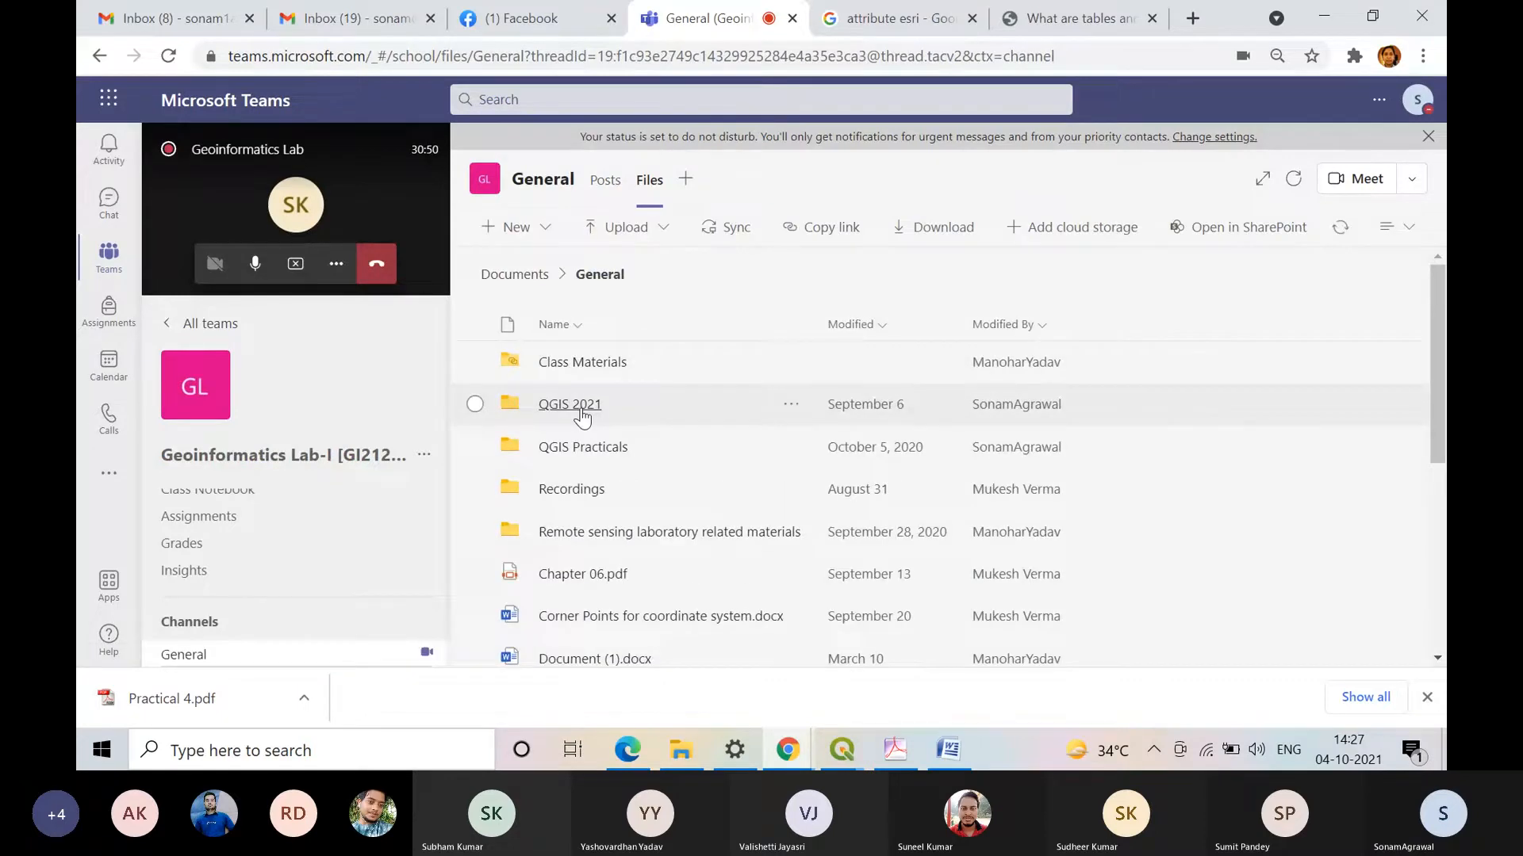
click(570, 405)
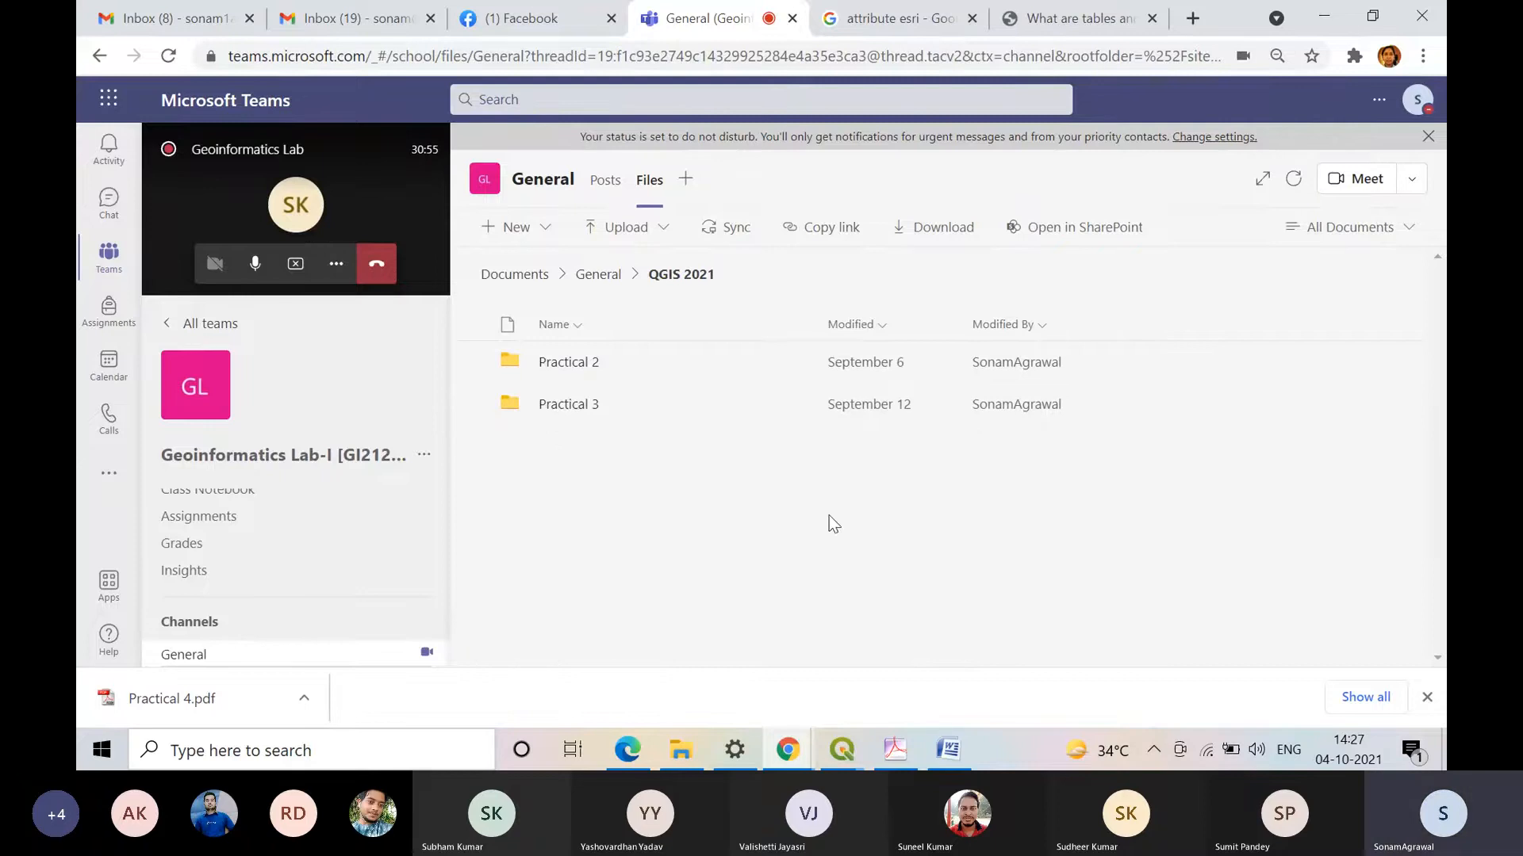
click(583, 406)
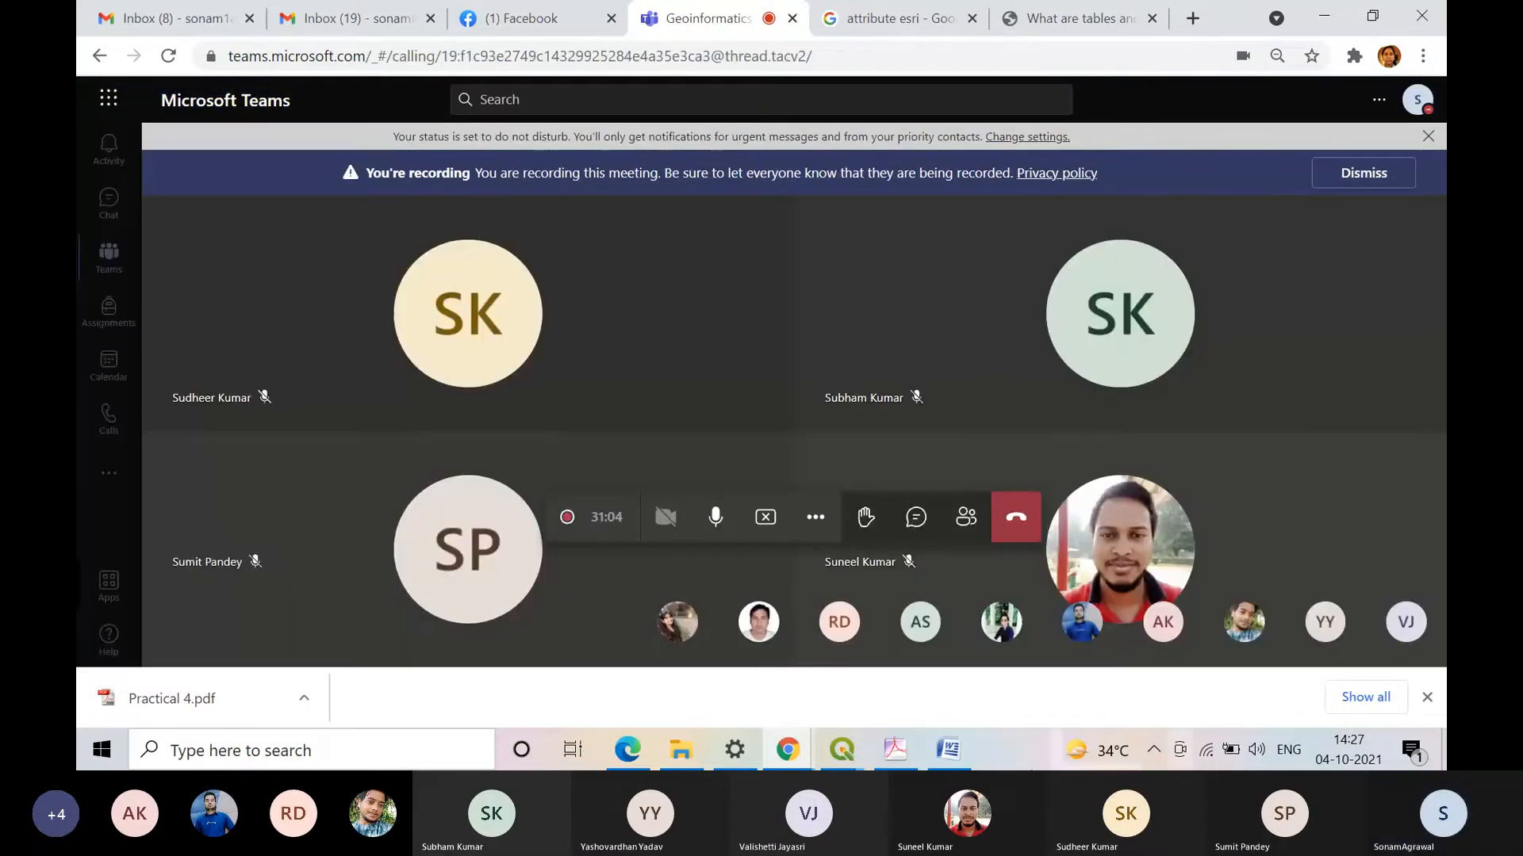
Step: Switch to QGIS, open the River layer's attribute table and inspect the id and Name cells of the Ganga record
click(842, 749)
click(944, 659)
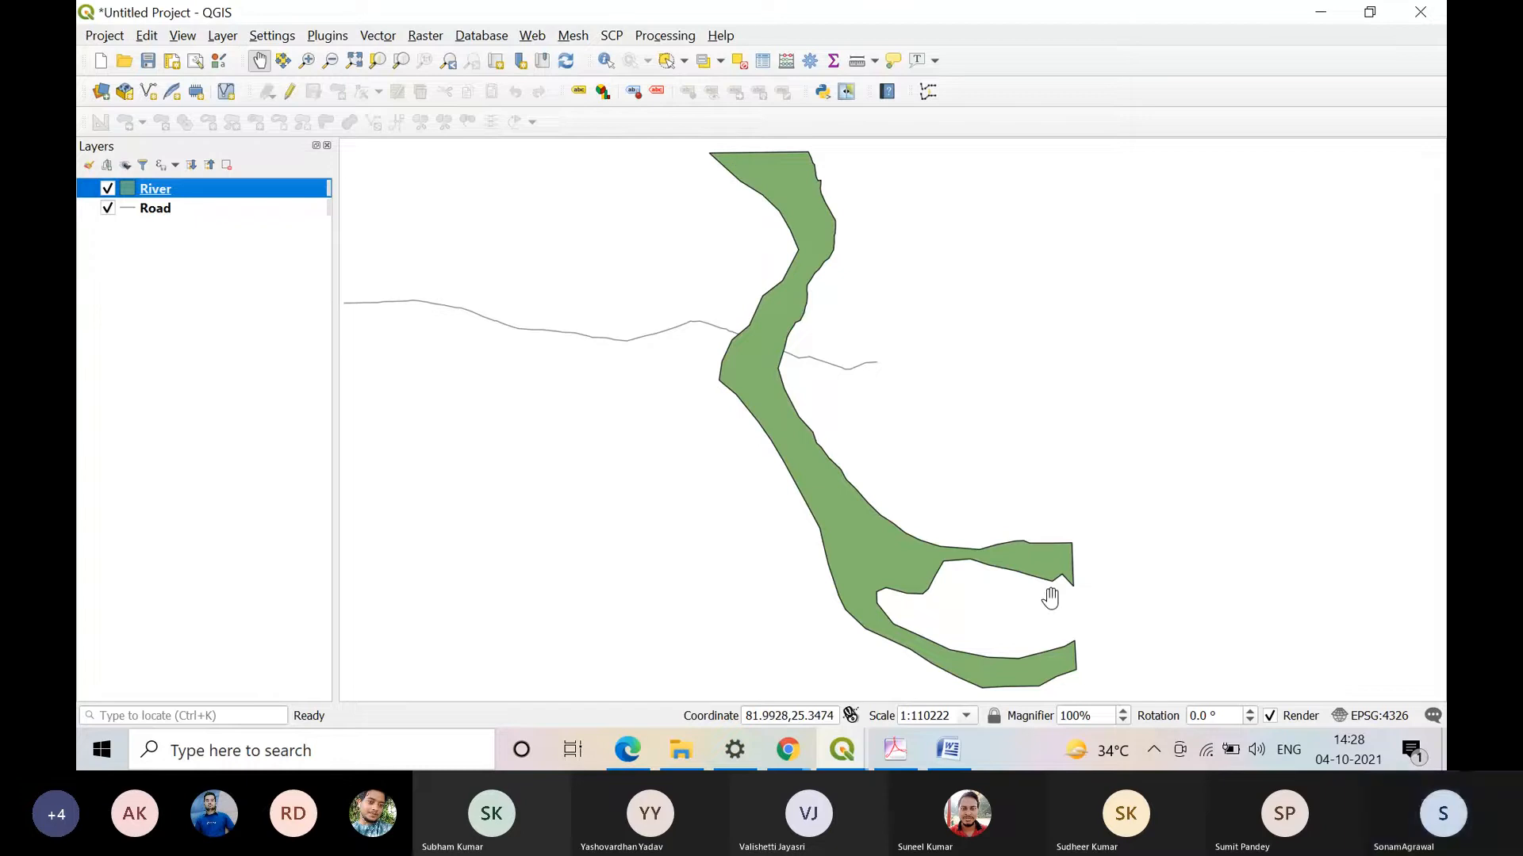
right_click(153, 194)
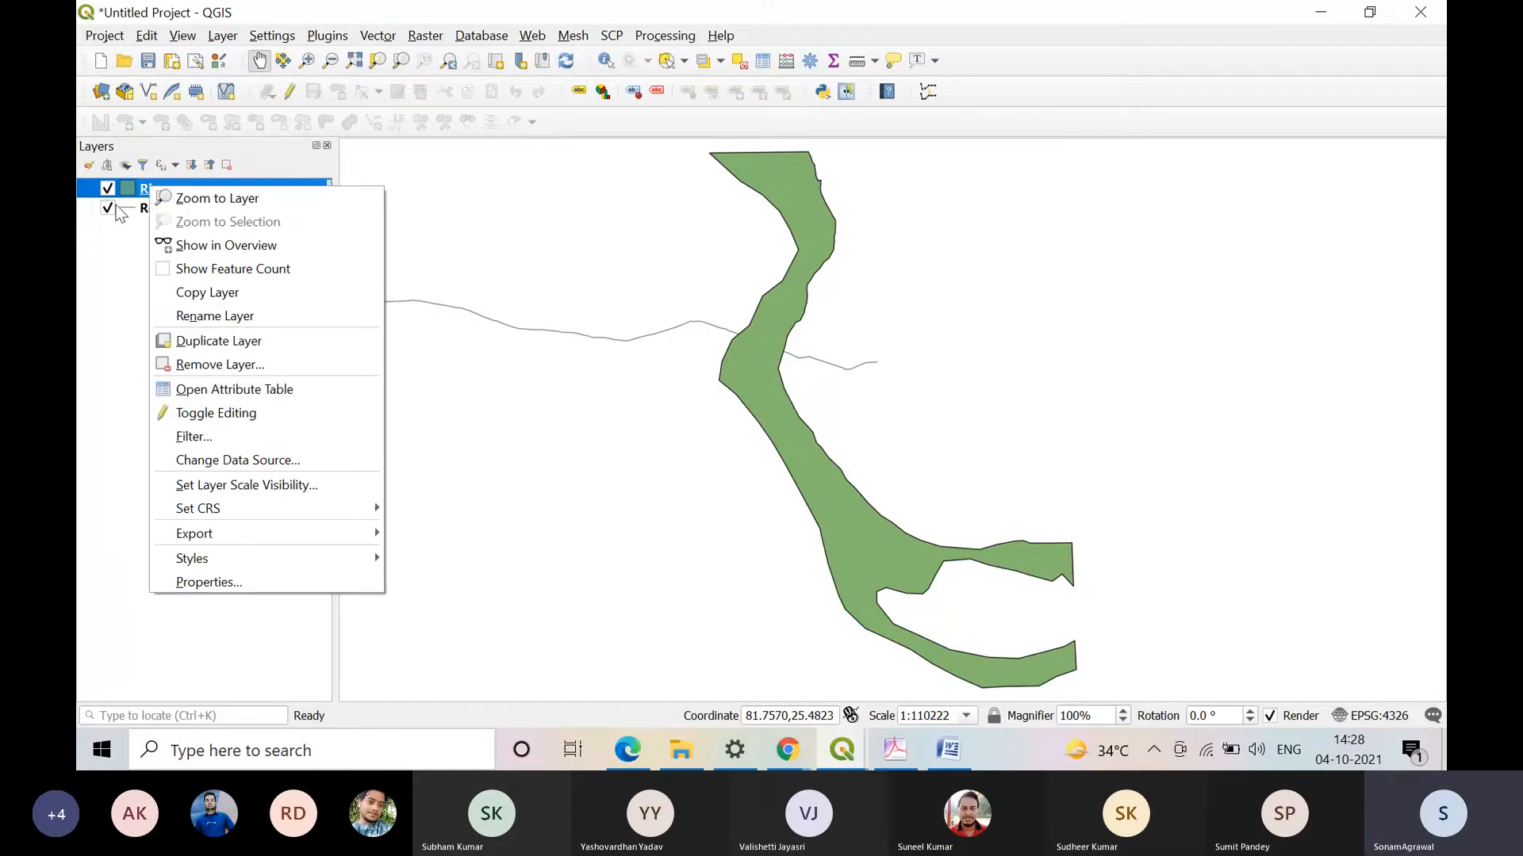
right_click(159, 187)
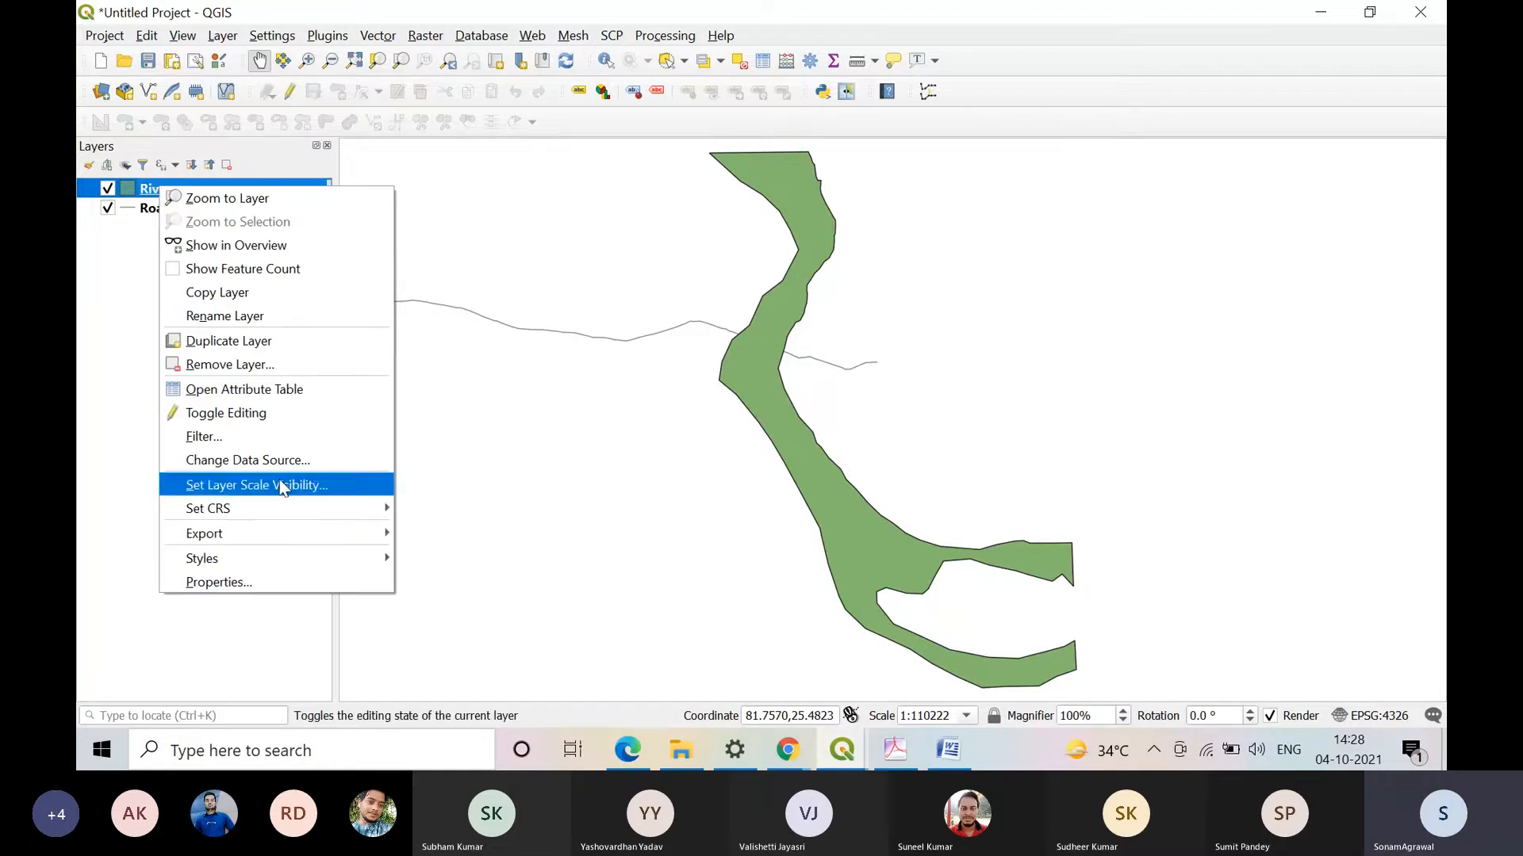
click(292, 397)
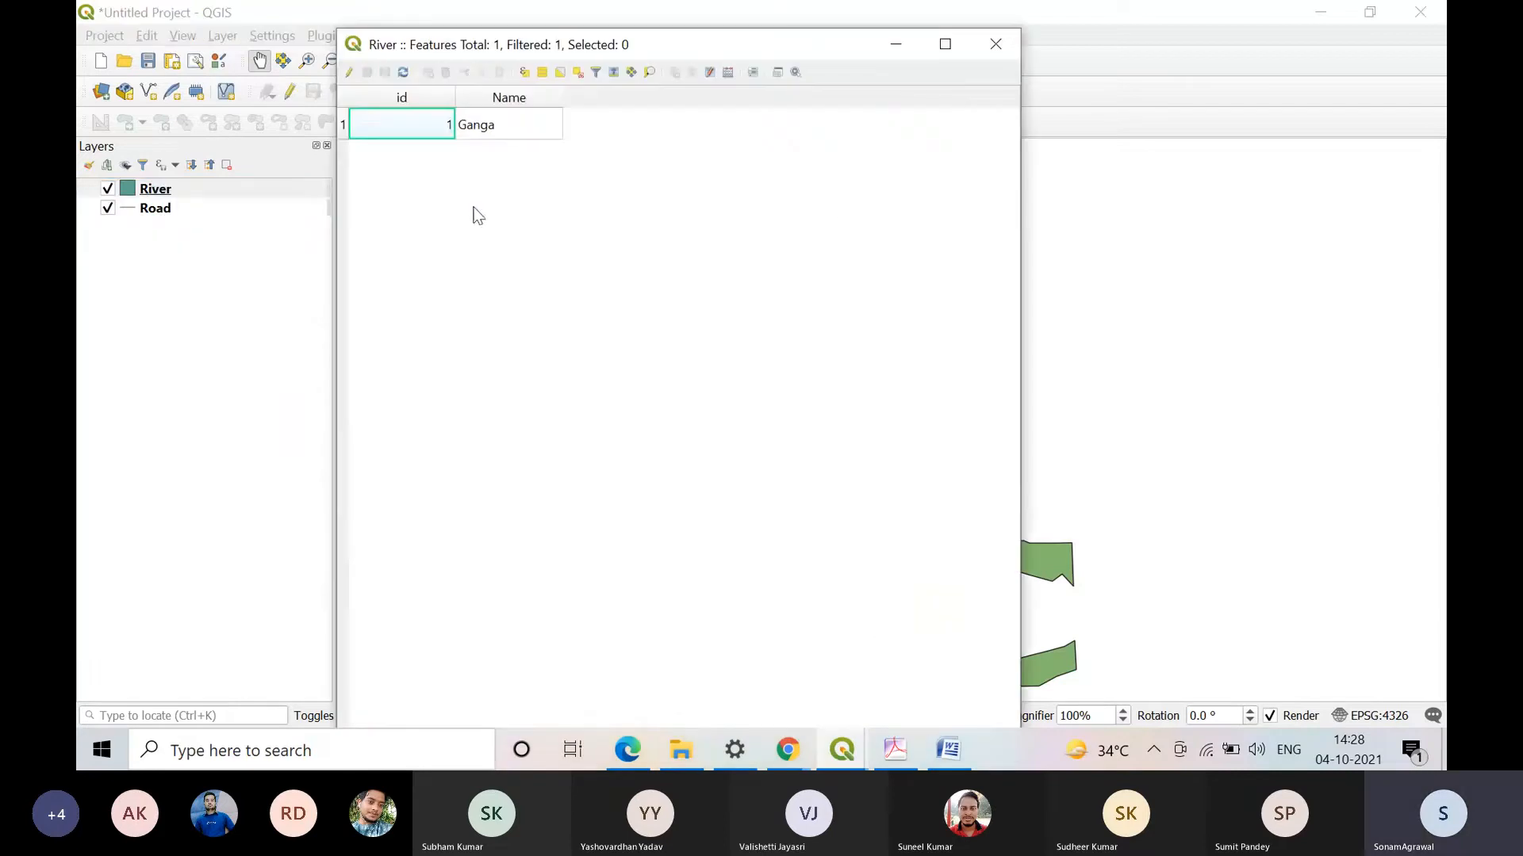
click(528, 131)
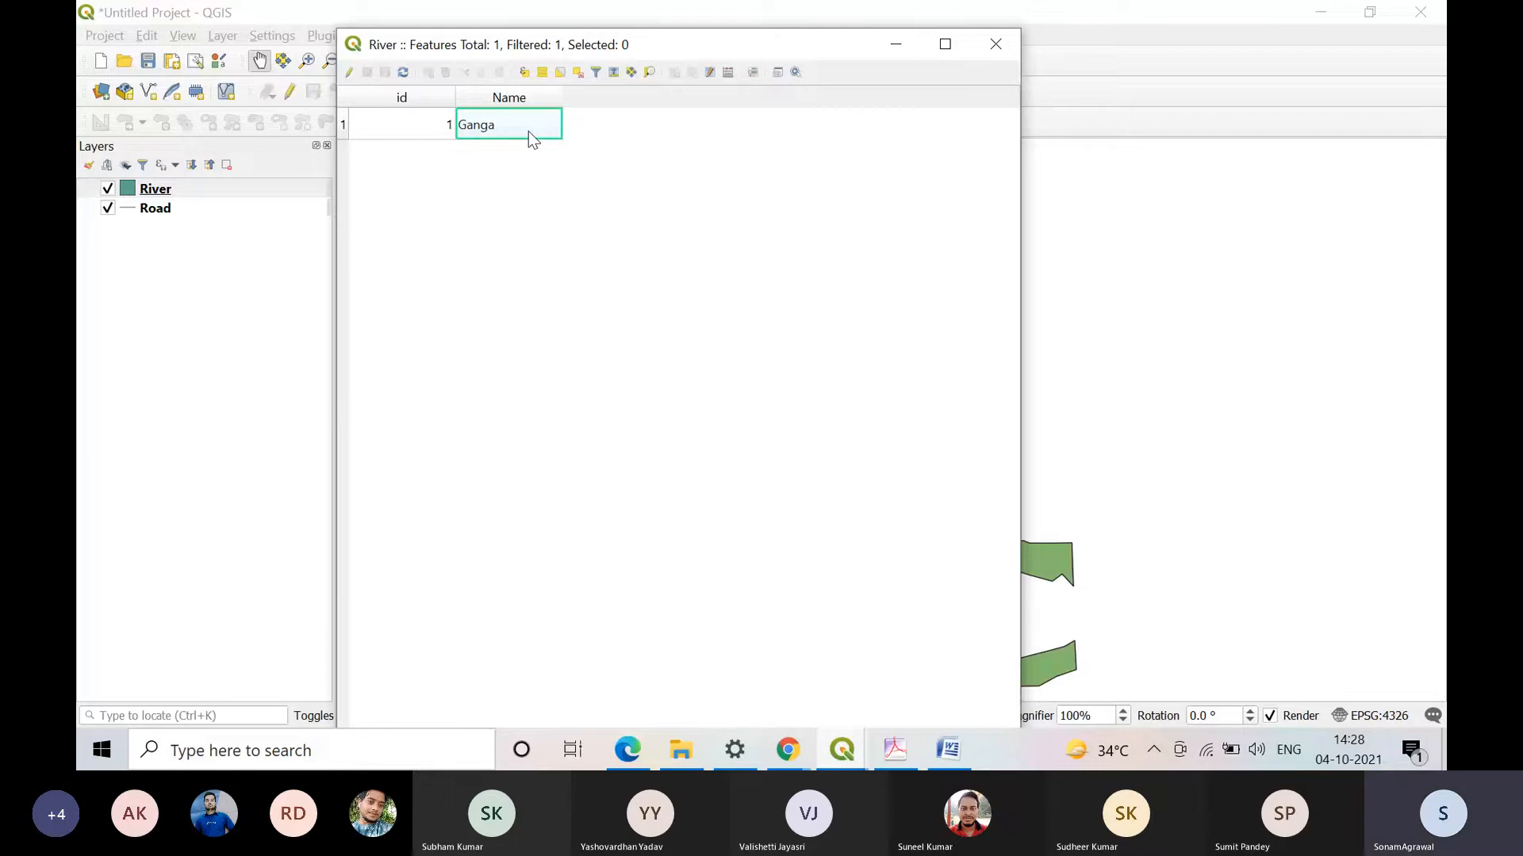
click(405, 126)
click(513, 127)
click(402, 133)
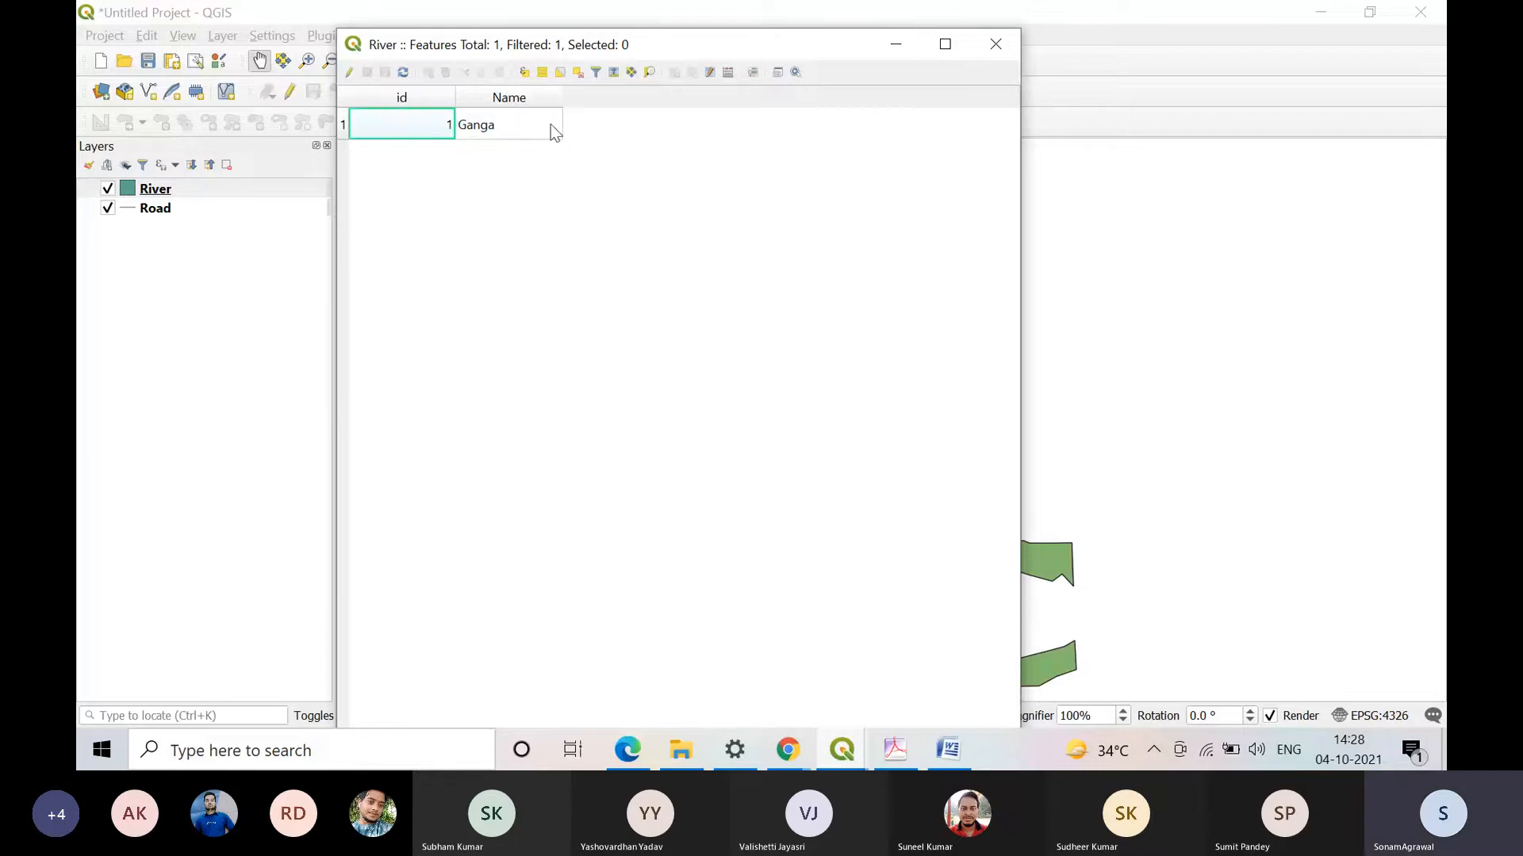
click(493, 135)
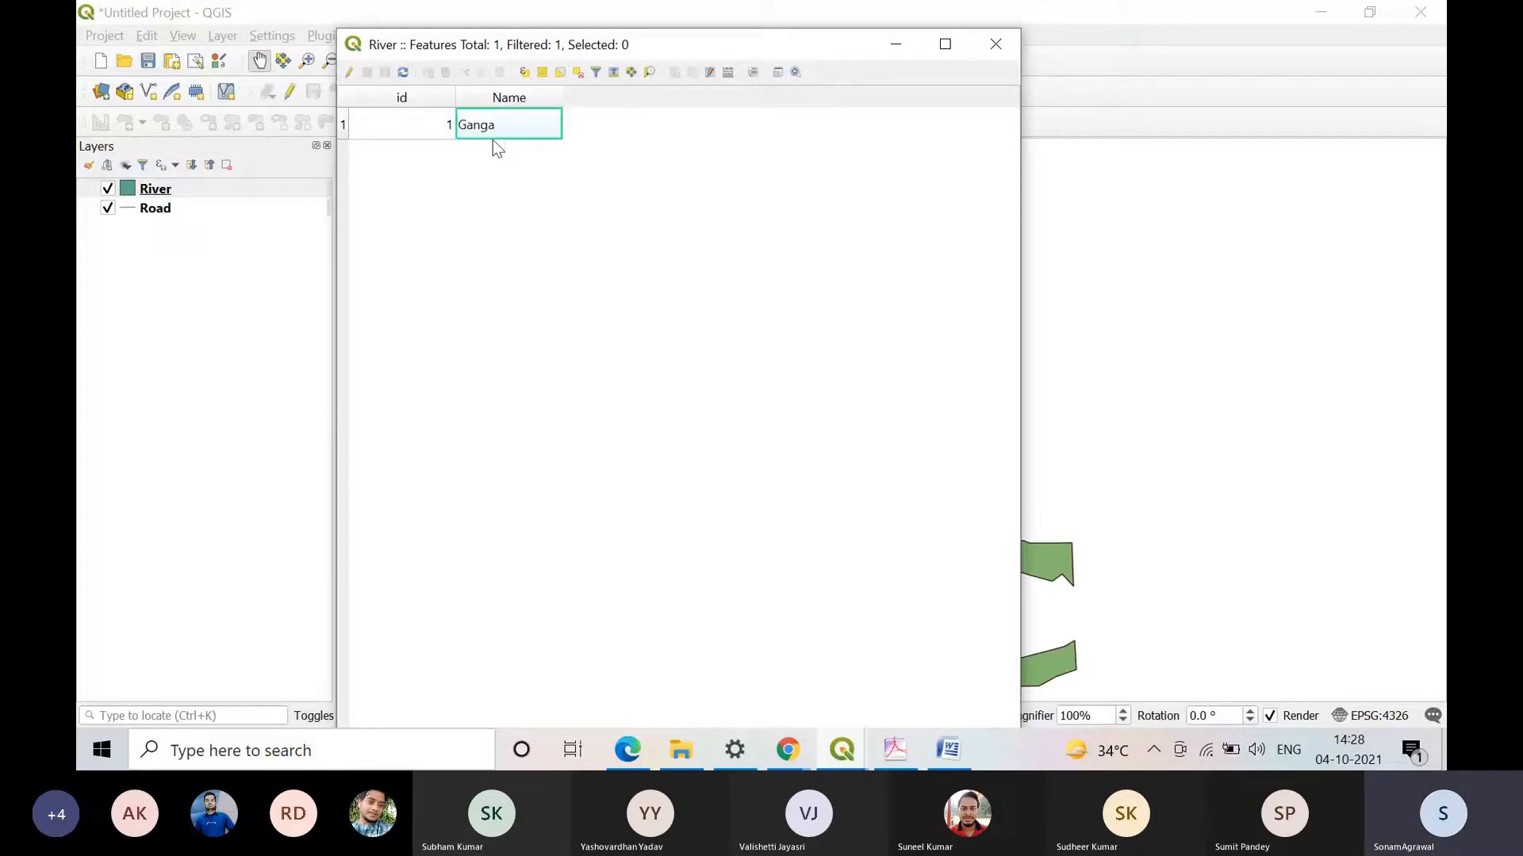
Step: Add an empty record to the River attribute table in editing mode, delete it and stop editing
click(347, 72)
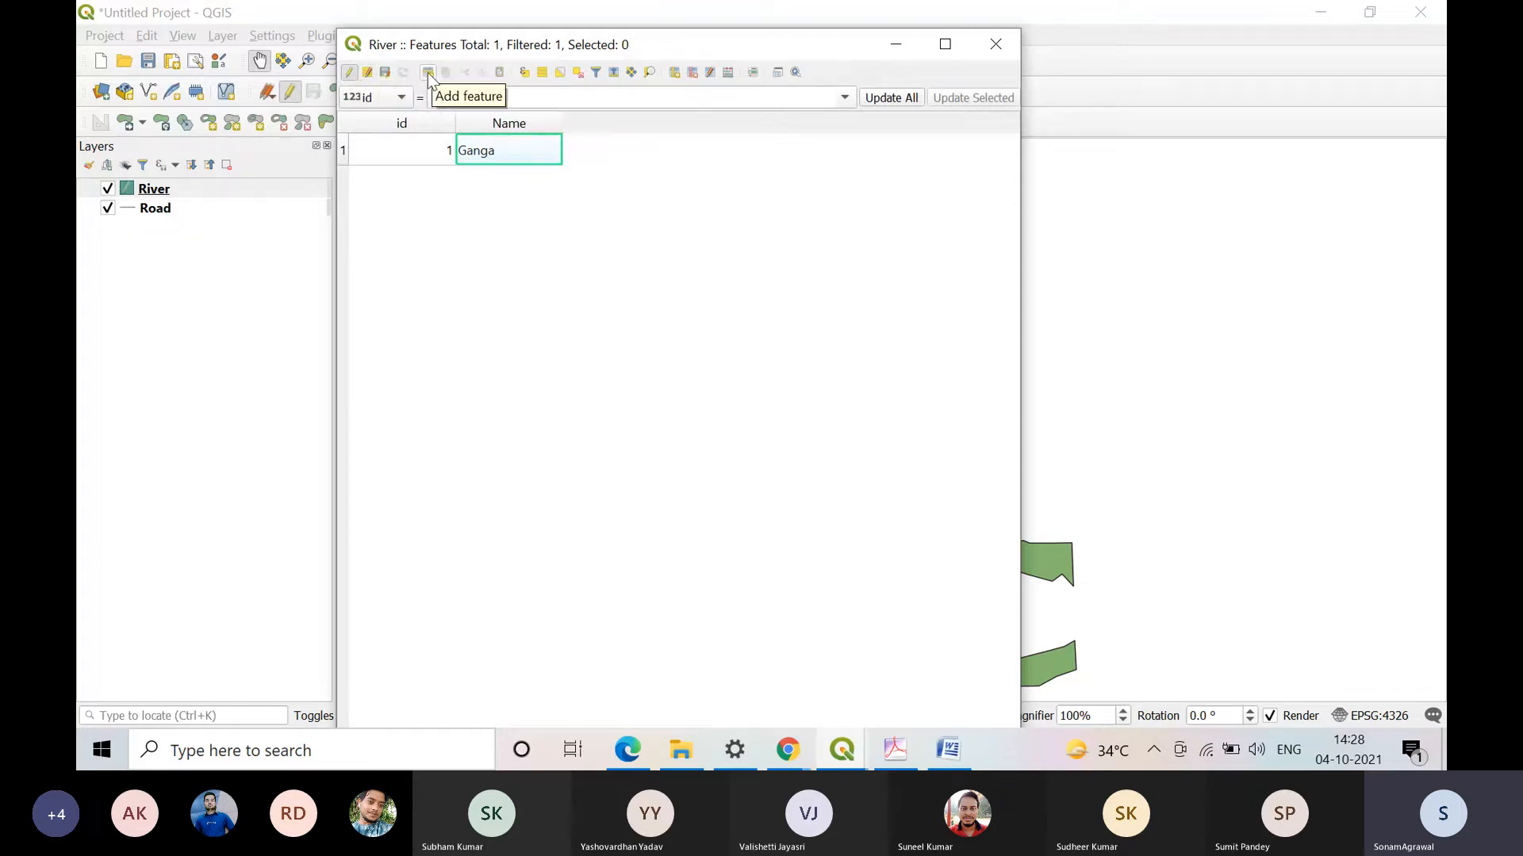
click(427, 73)
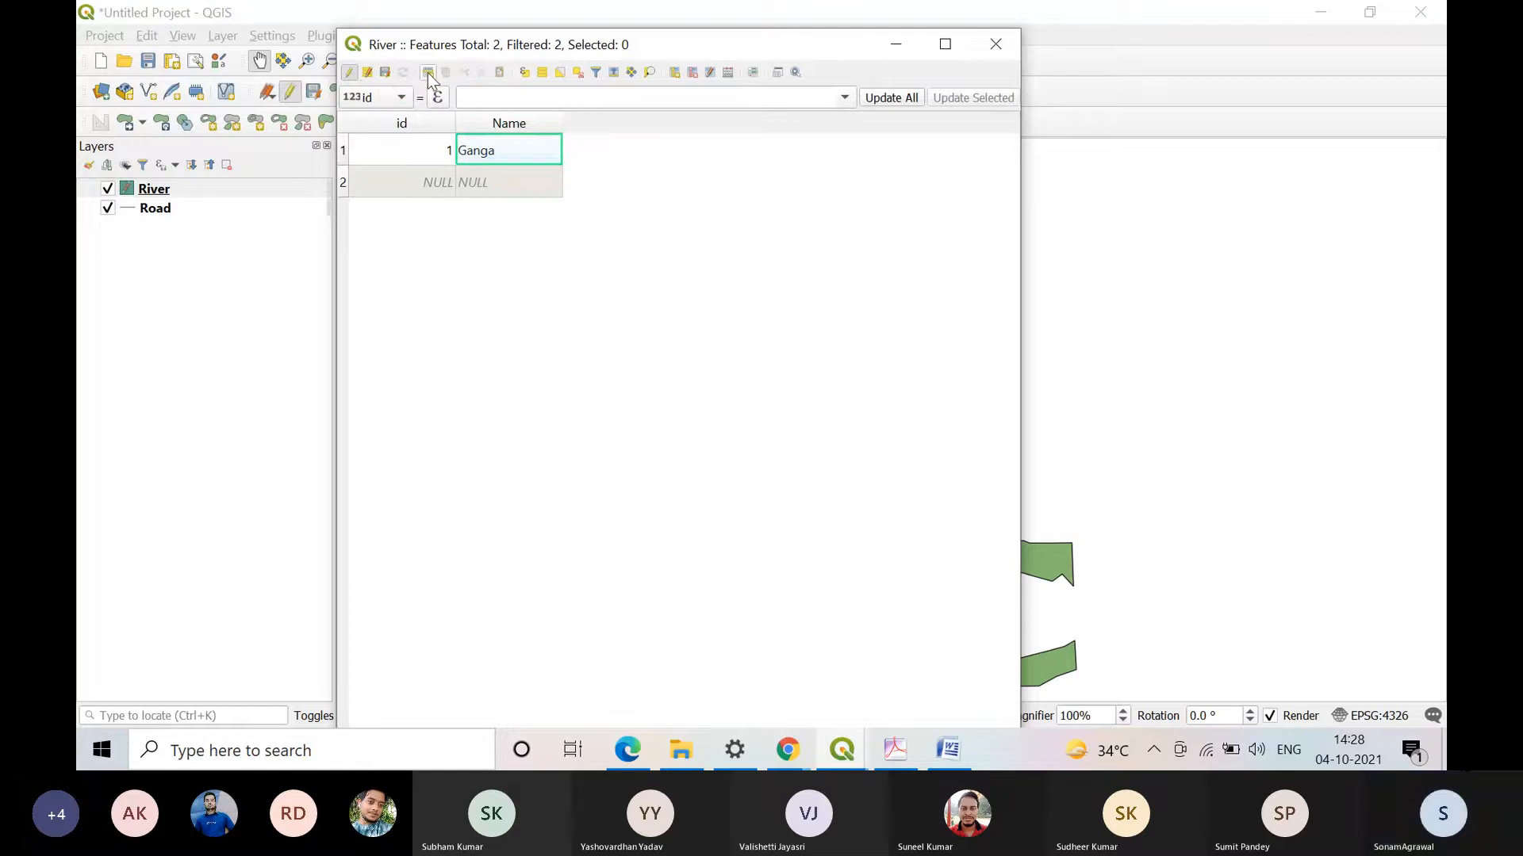
click(343, 184)
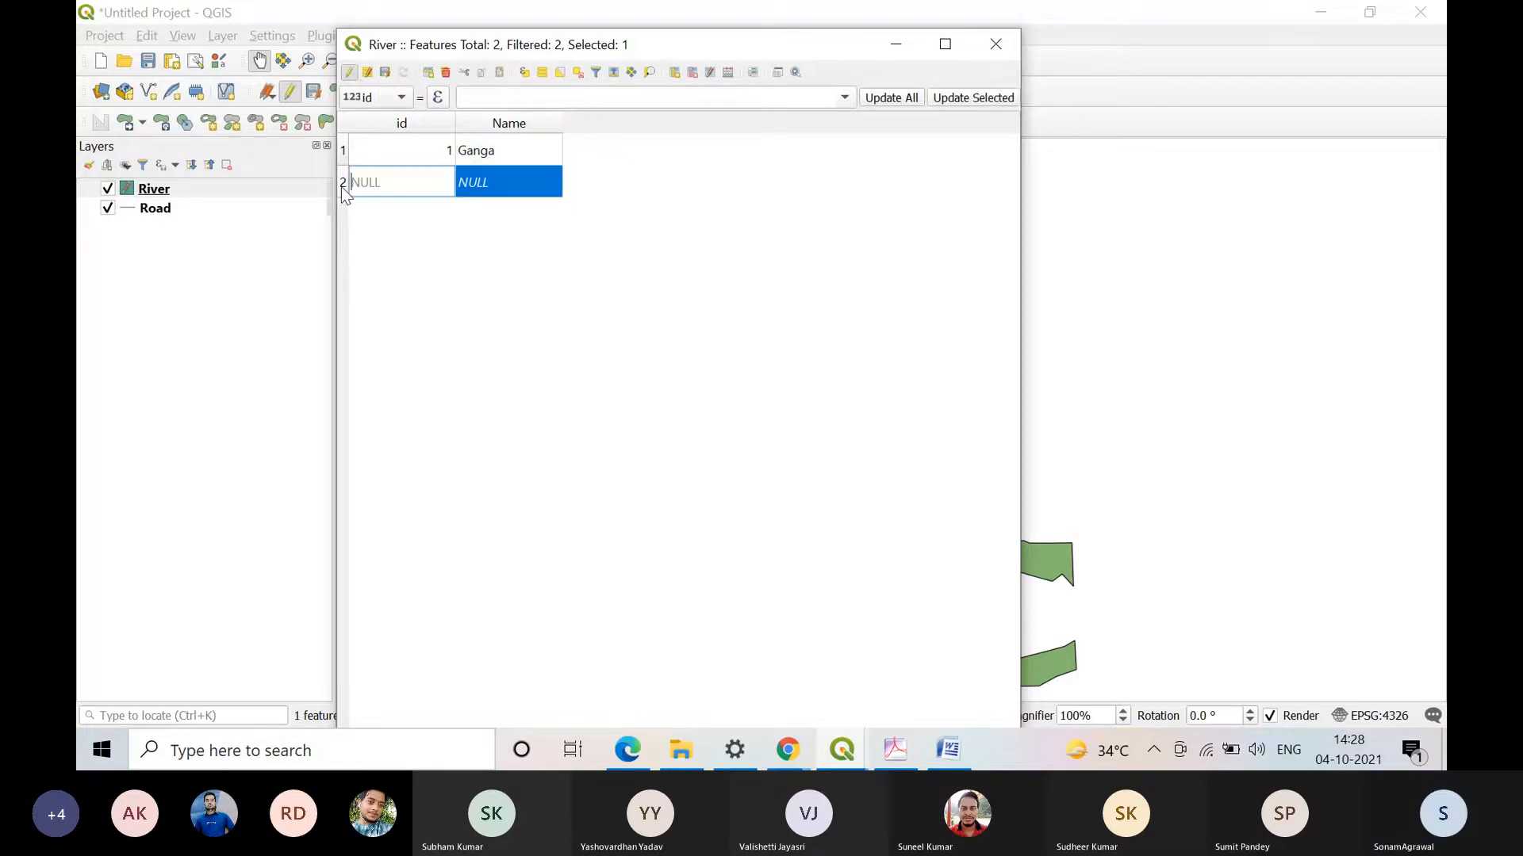
click(446, 73)
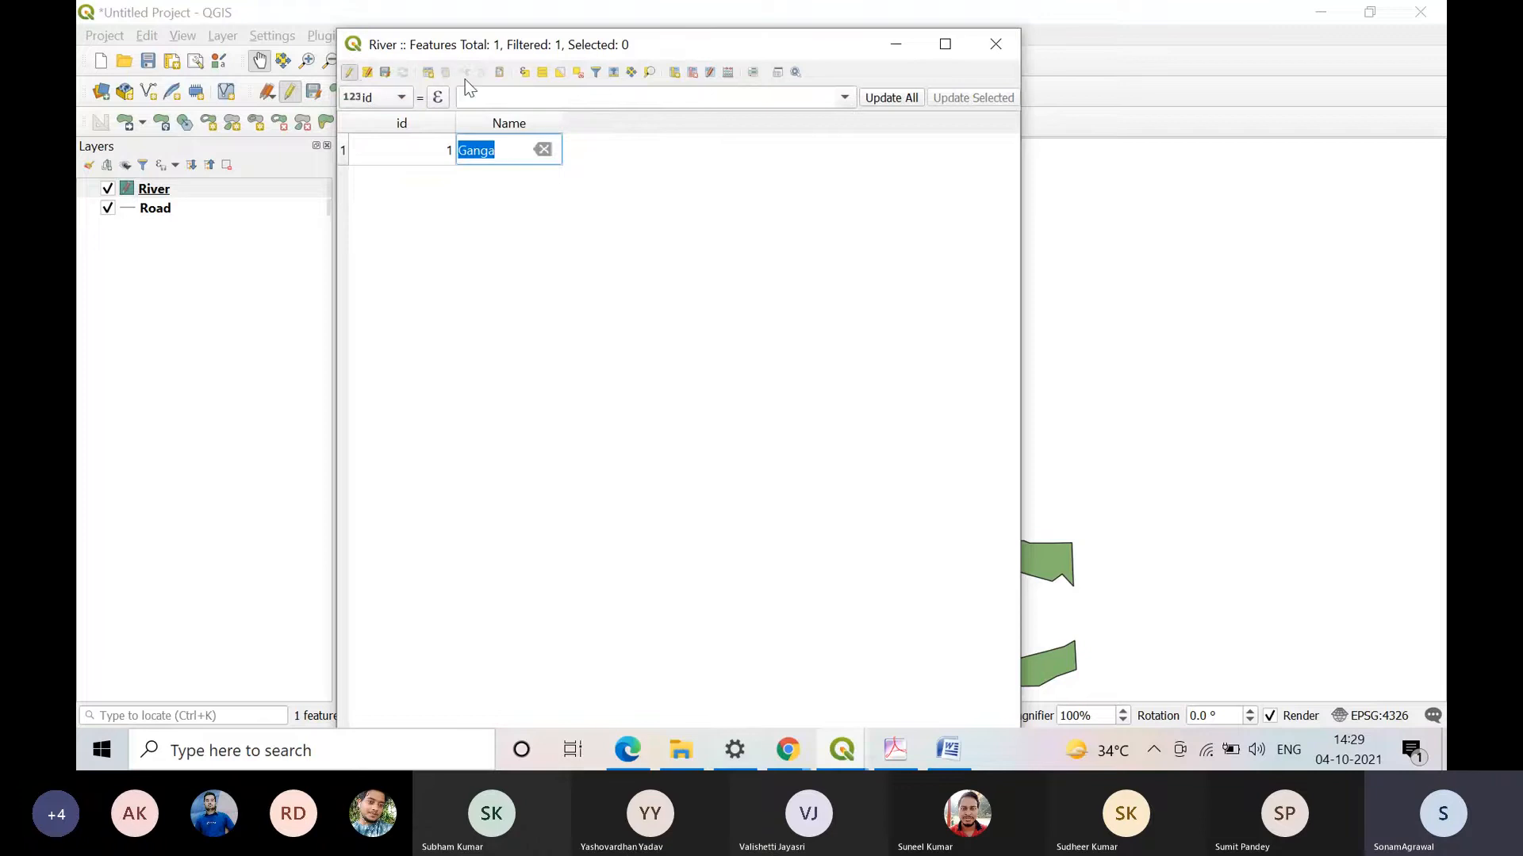
click(352, 73)
click(829, 389)
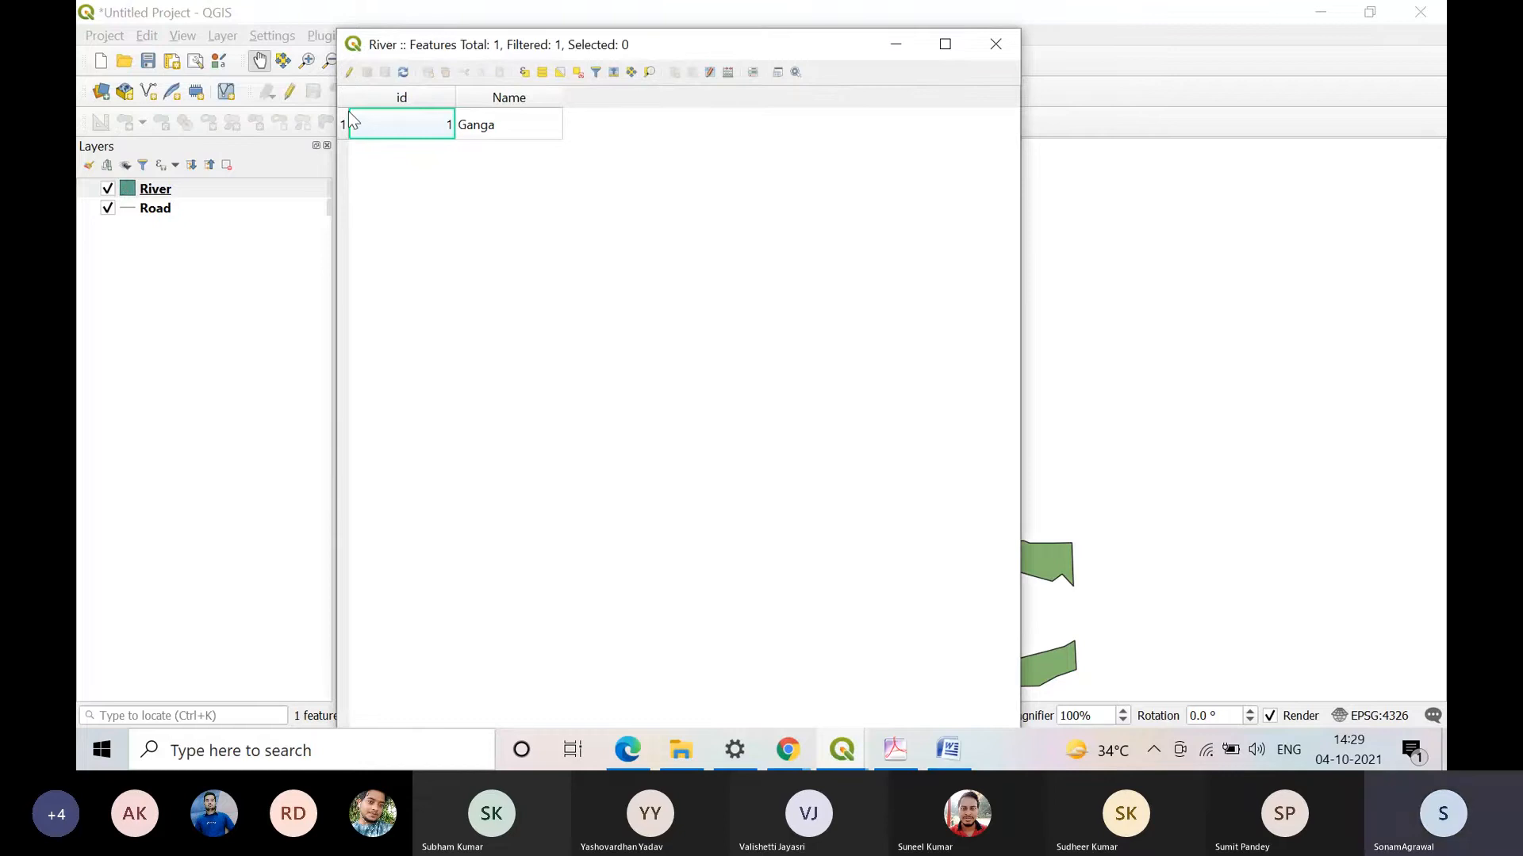
Step: Enable editing on the River attribute table and start a new field named PH_Value of type Decimal number (real)
click(350, 73)
click(343, 150)
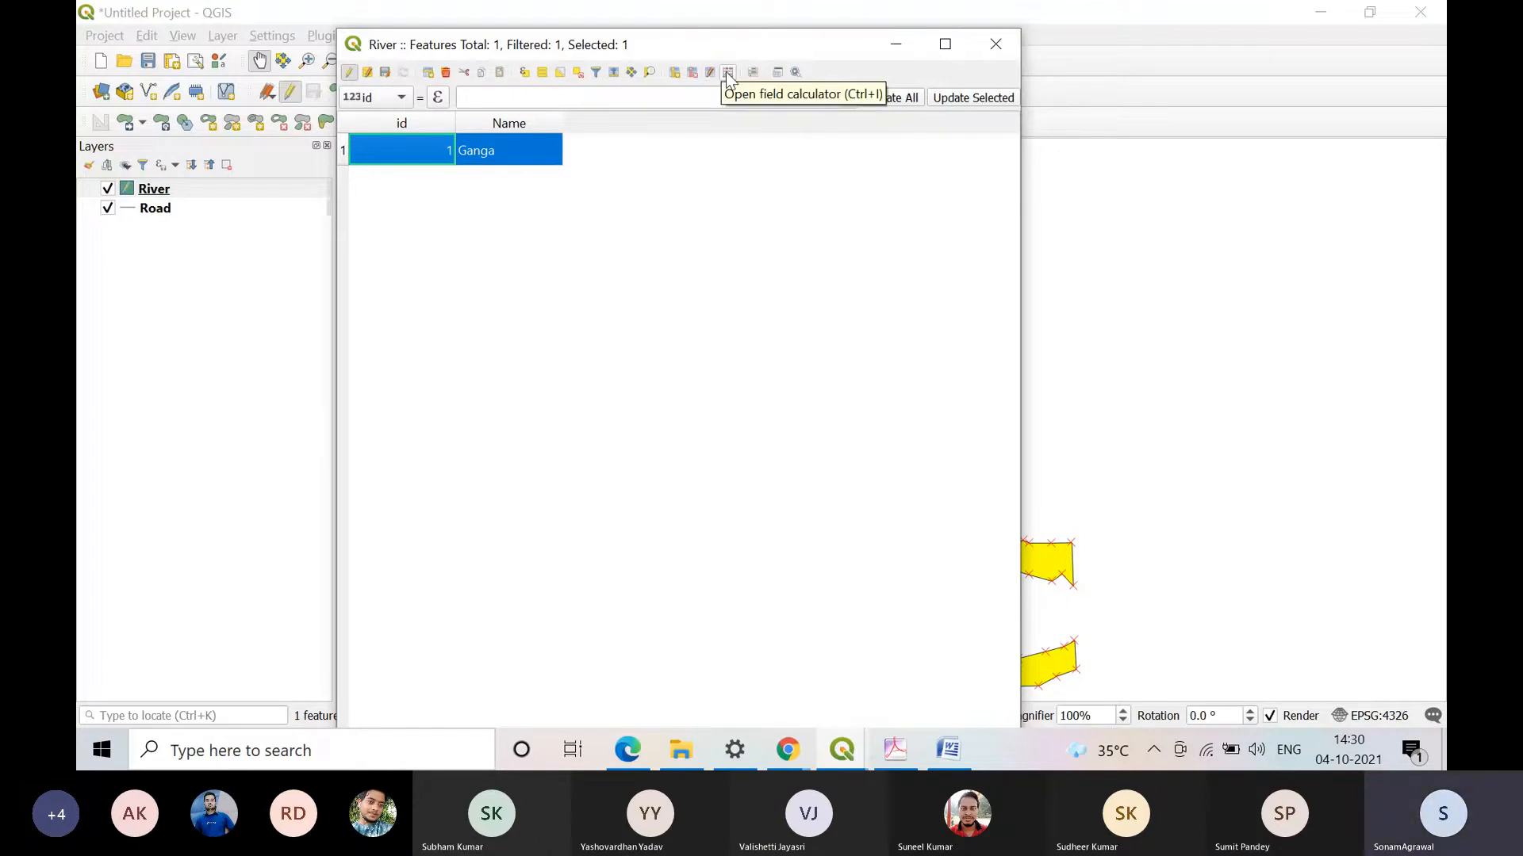
click(674, 72)
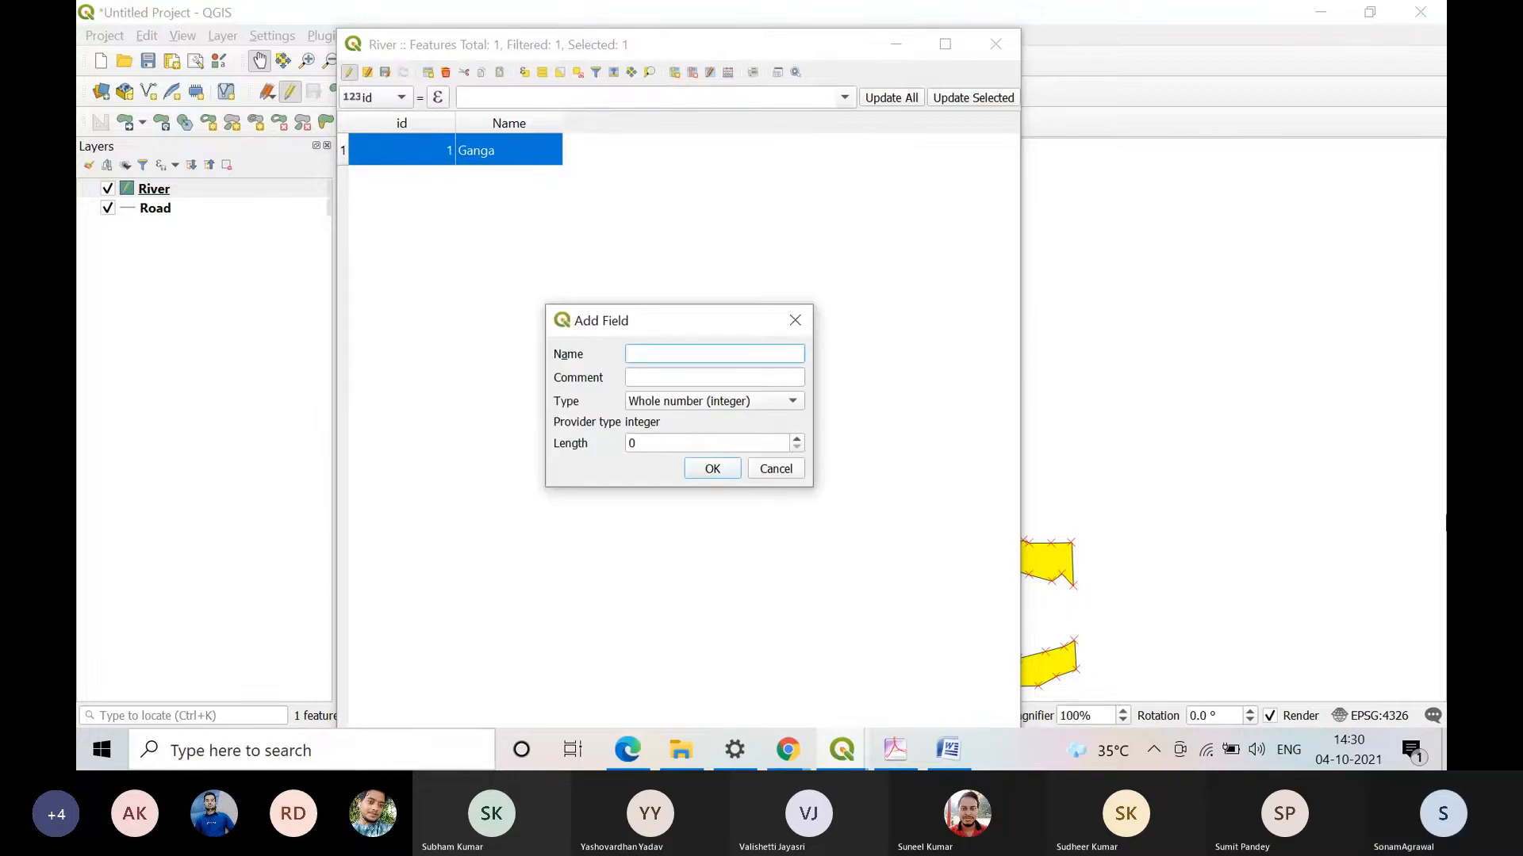
text(P)
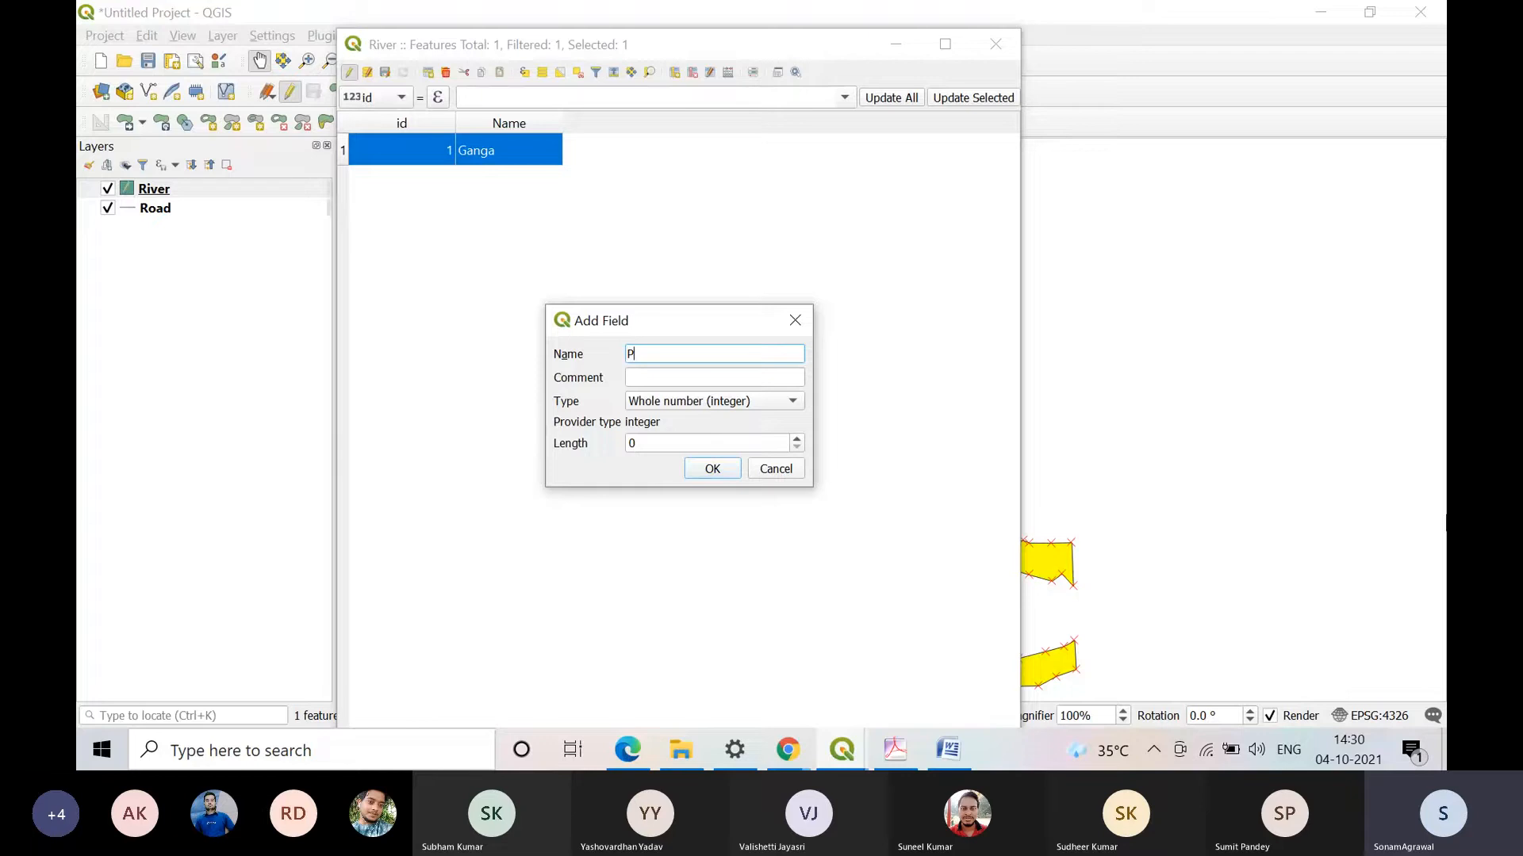
text(h)
key(BackSpace)
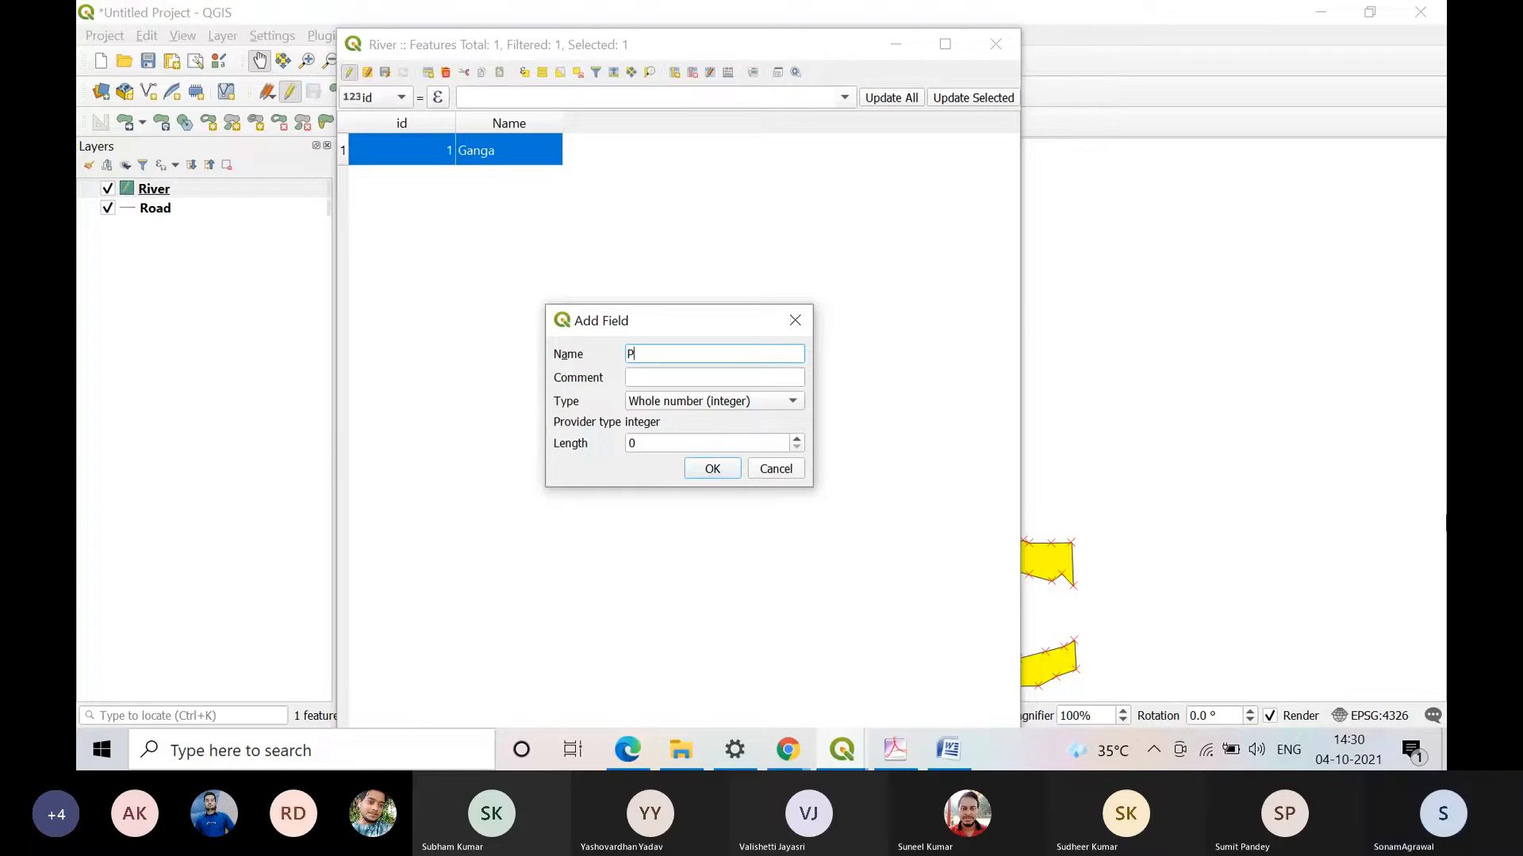
text(H )
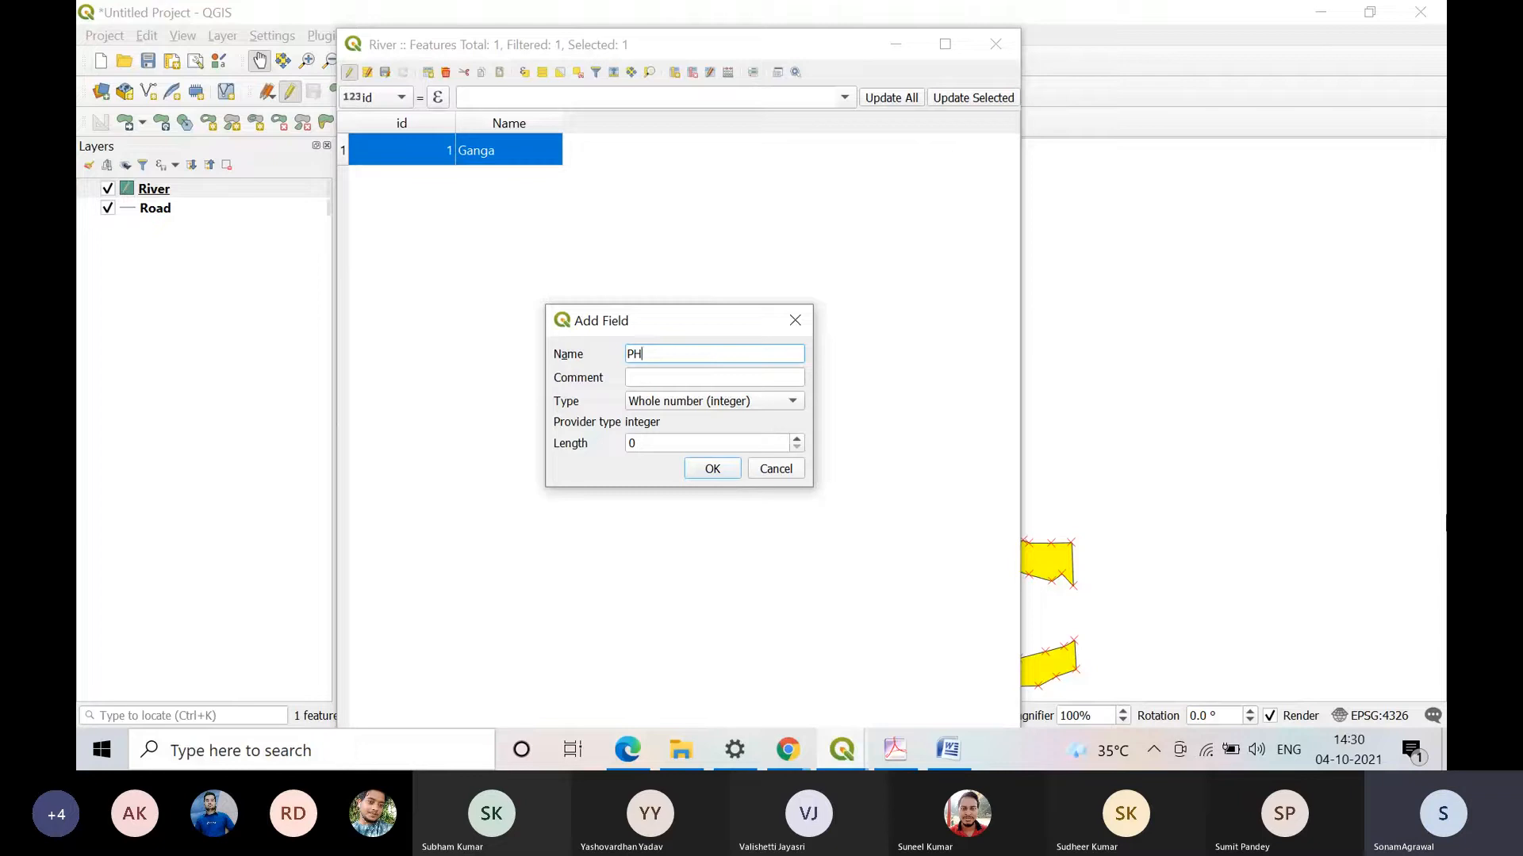
text(_Va)
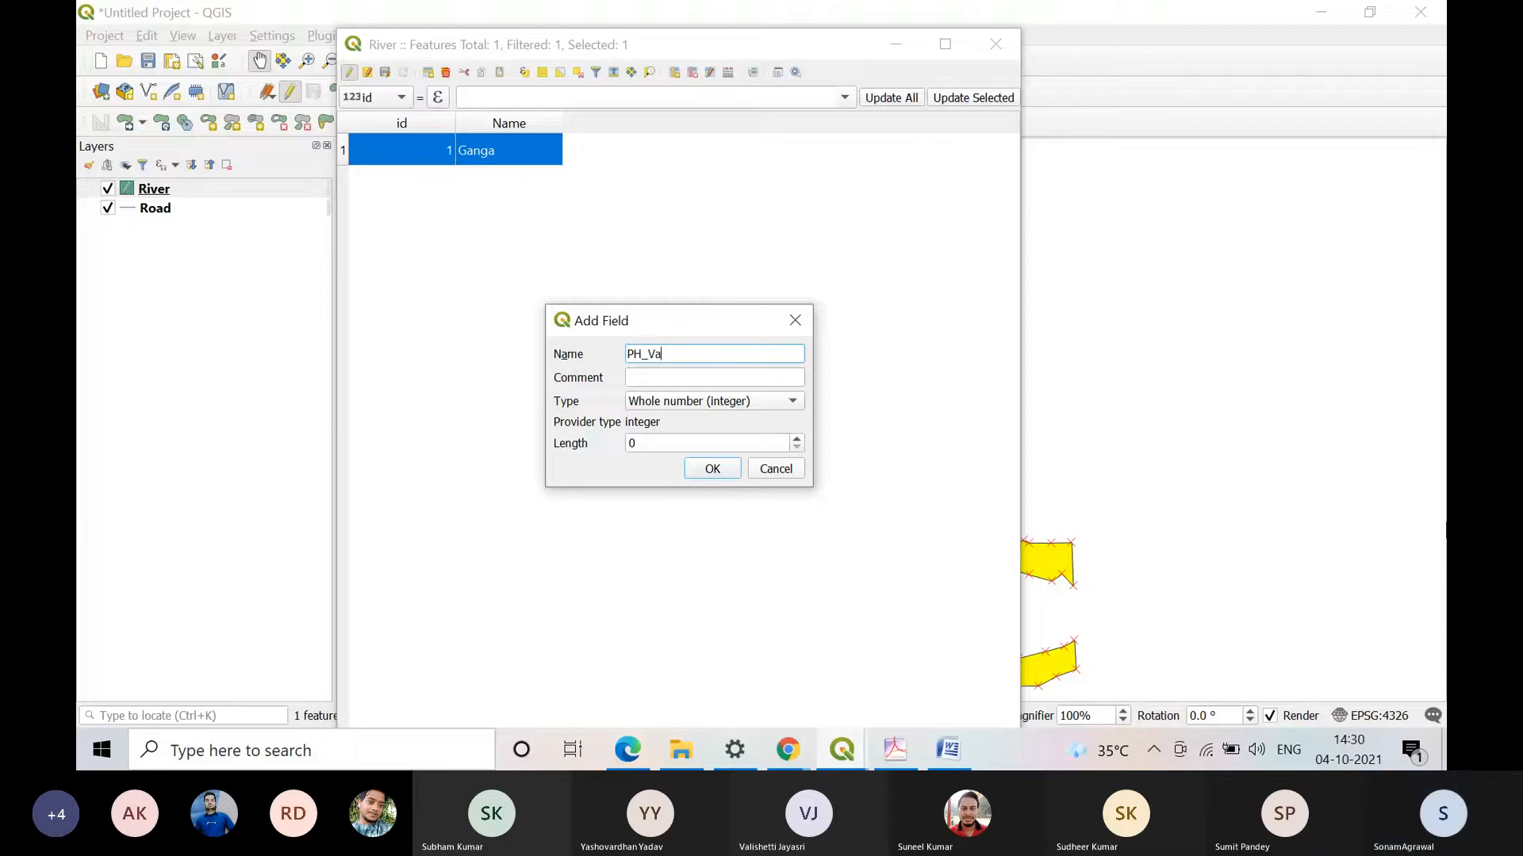
text(lue)
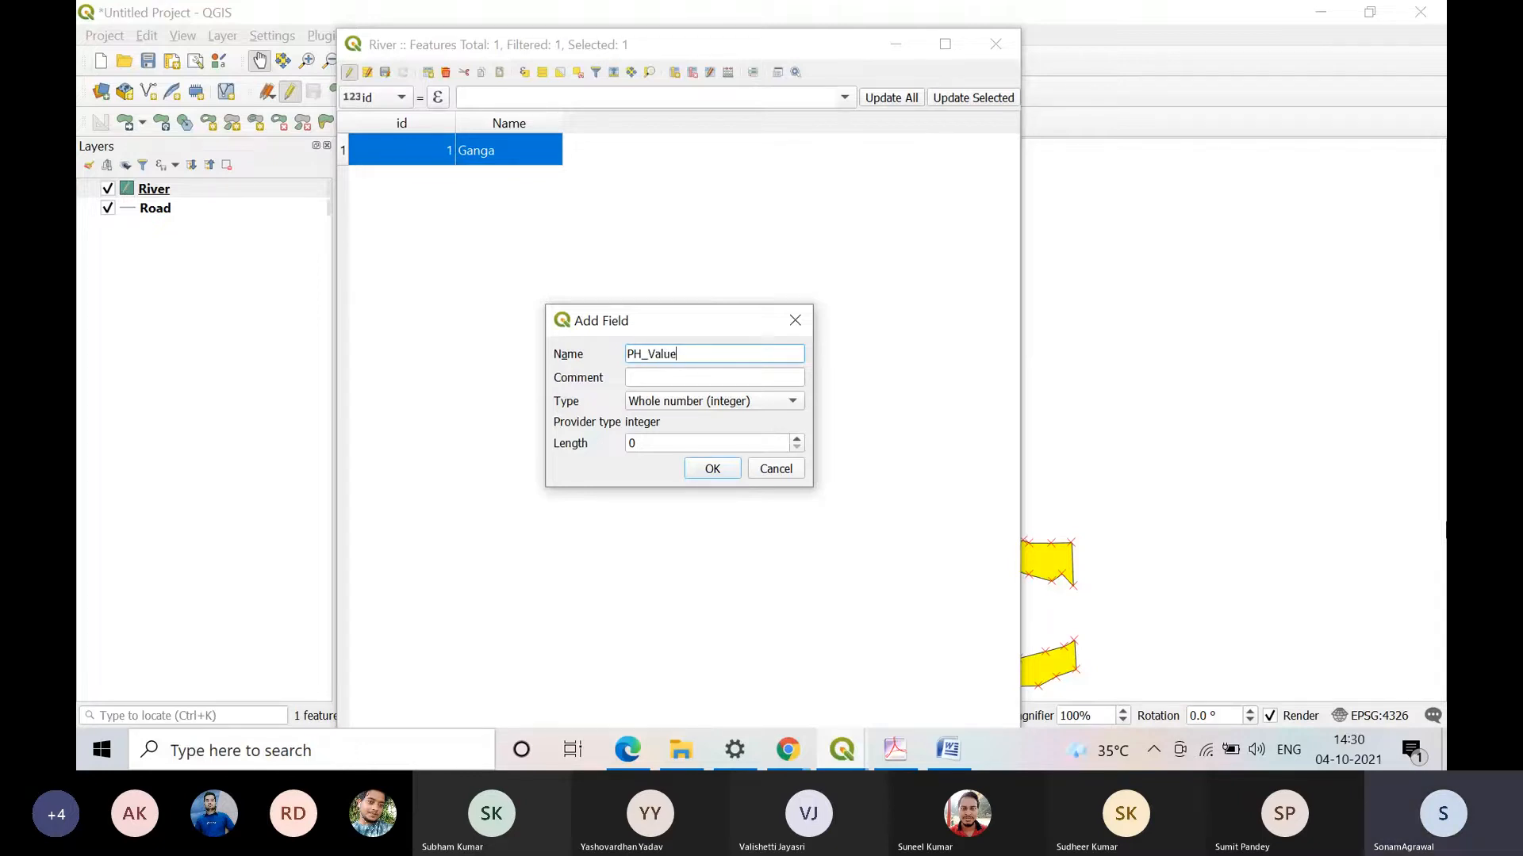
click(691, 401)
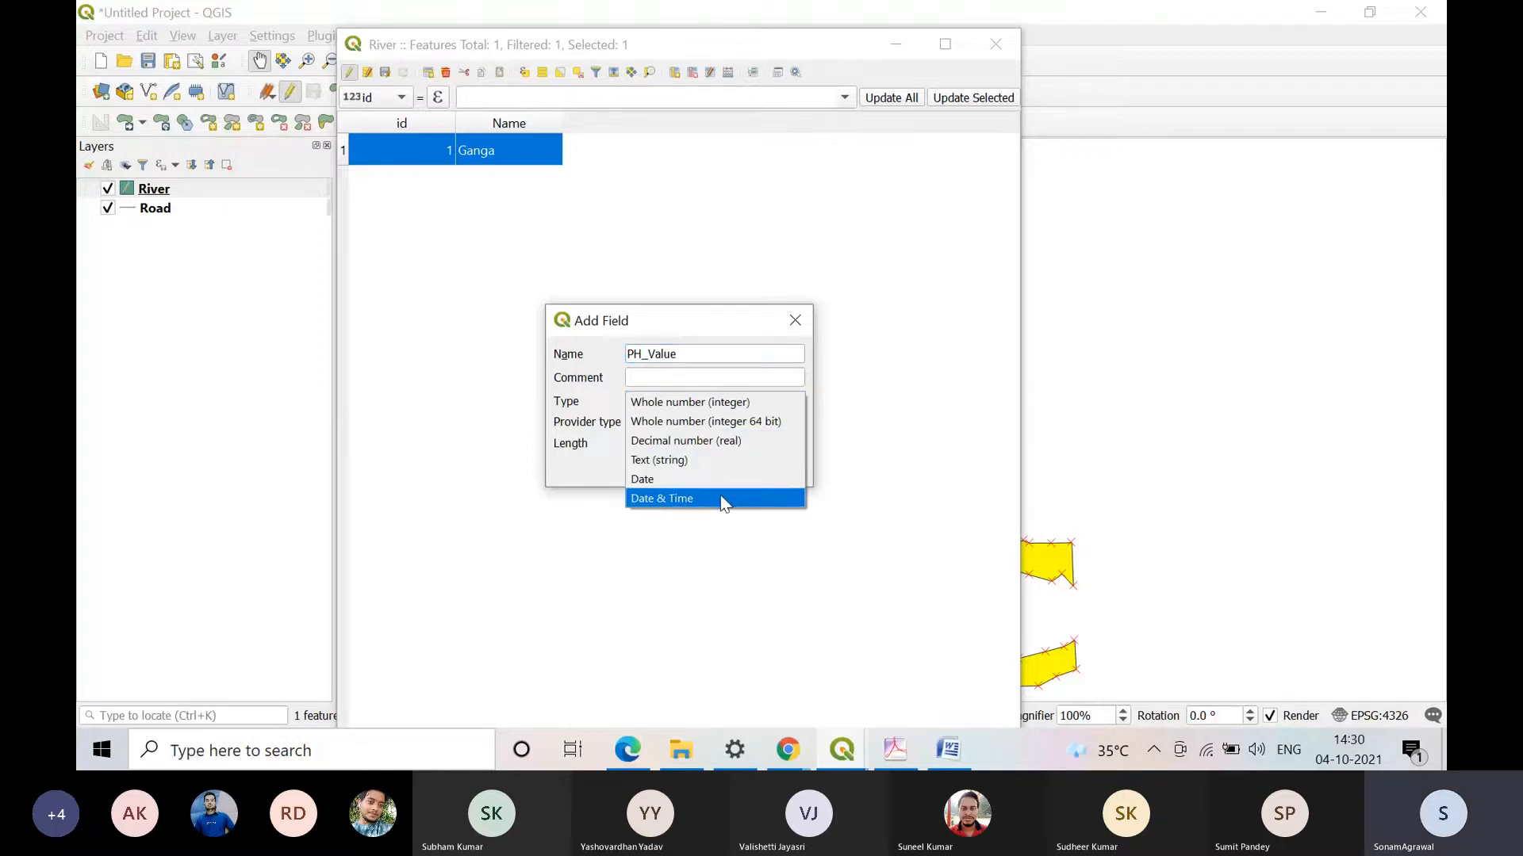
click(732, 445)
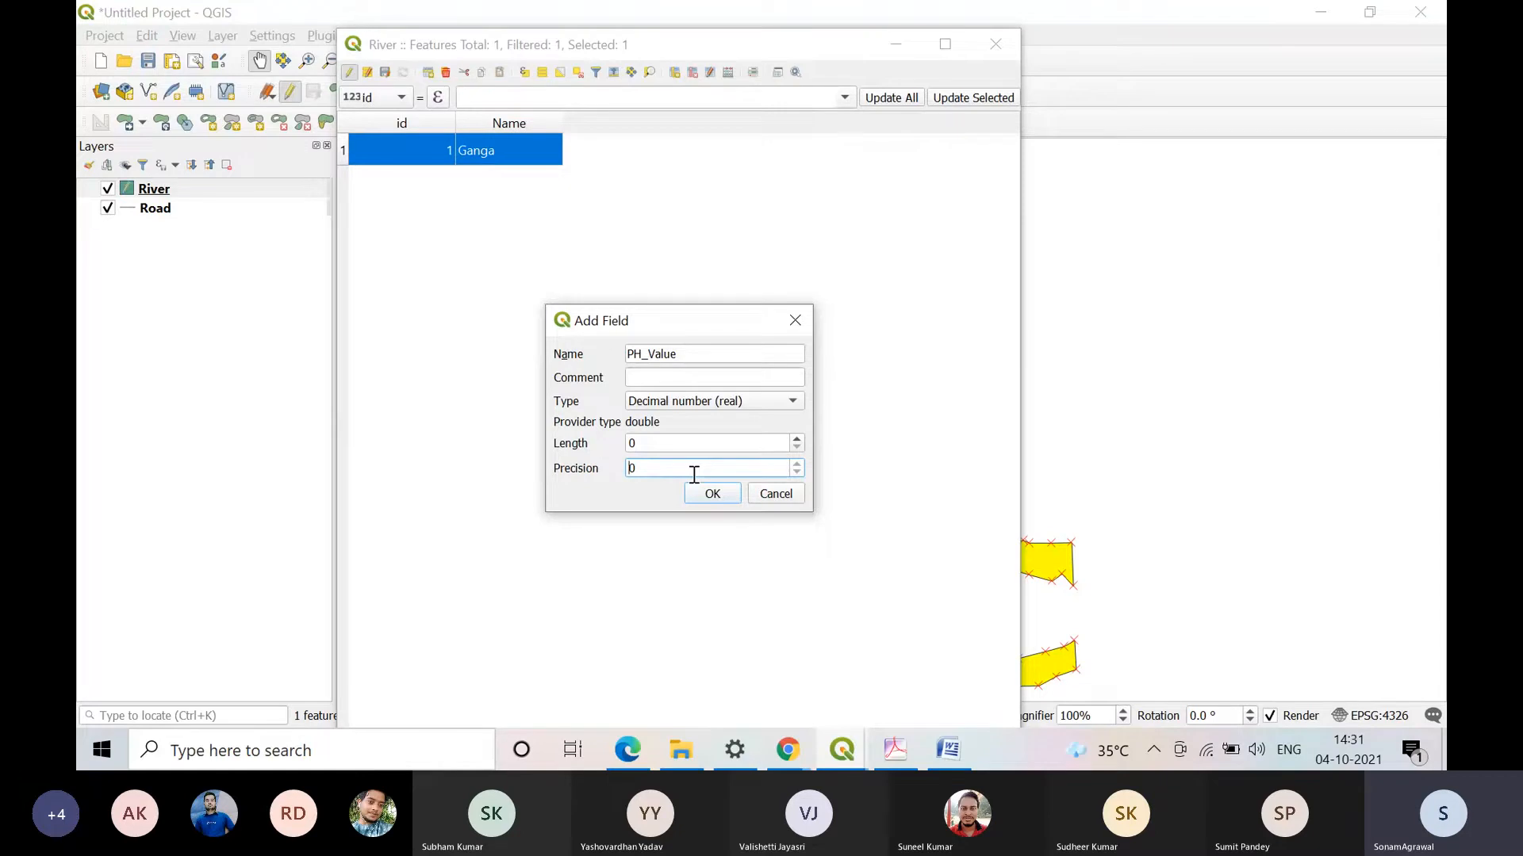
Step: Set the PH_Value field's length to 4 and precision to 2, and add it to the River table
key(shift+Tab)
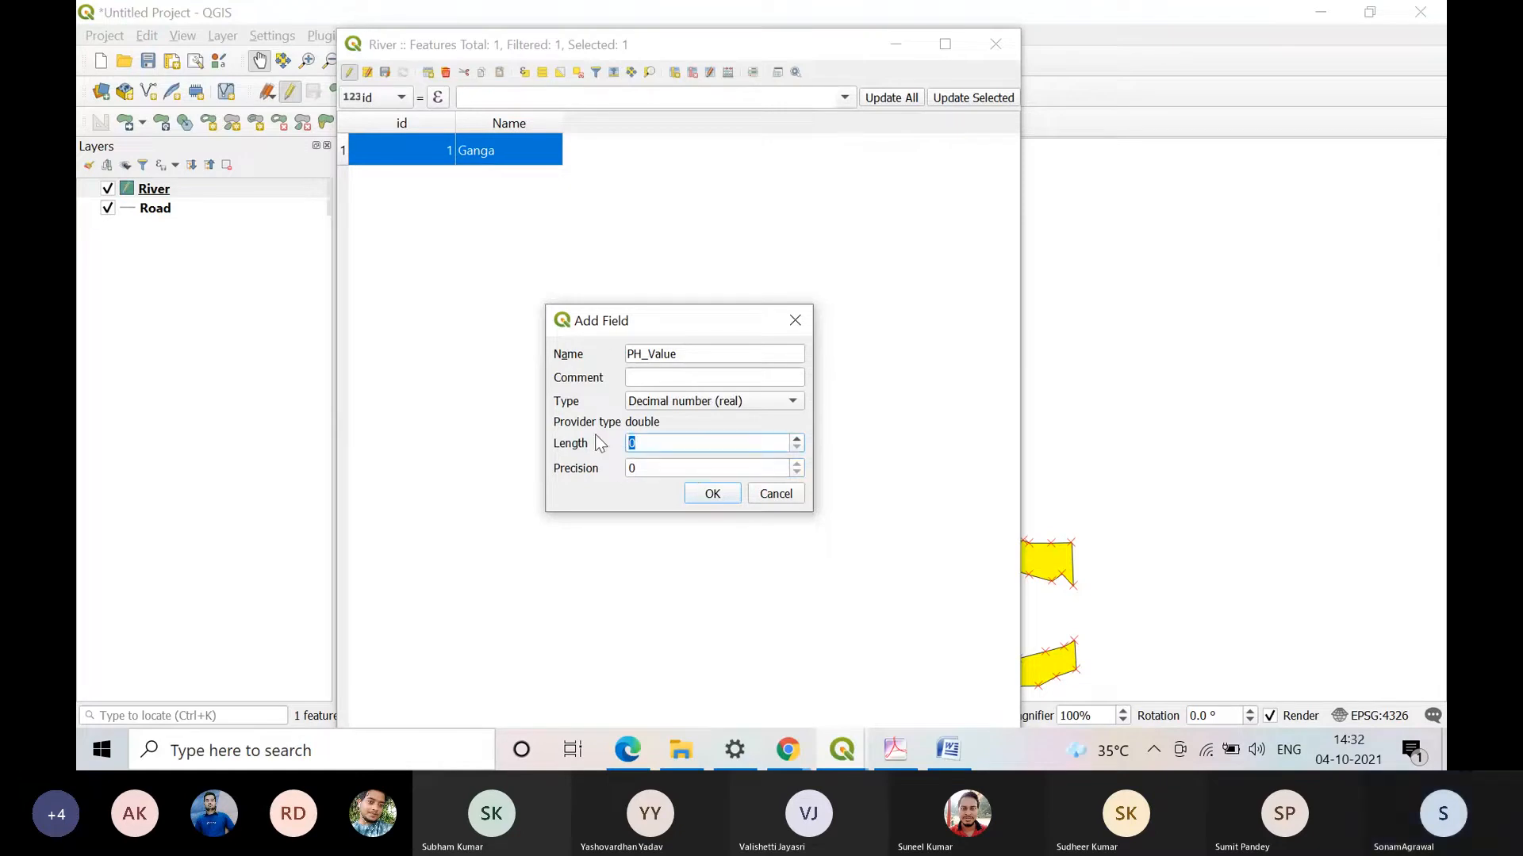
text(8)
click(676, 469)
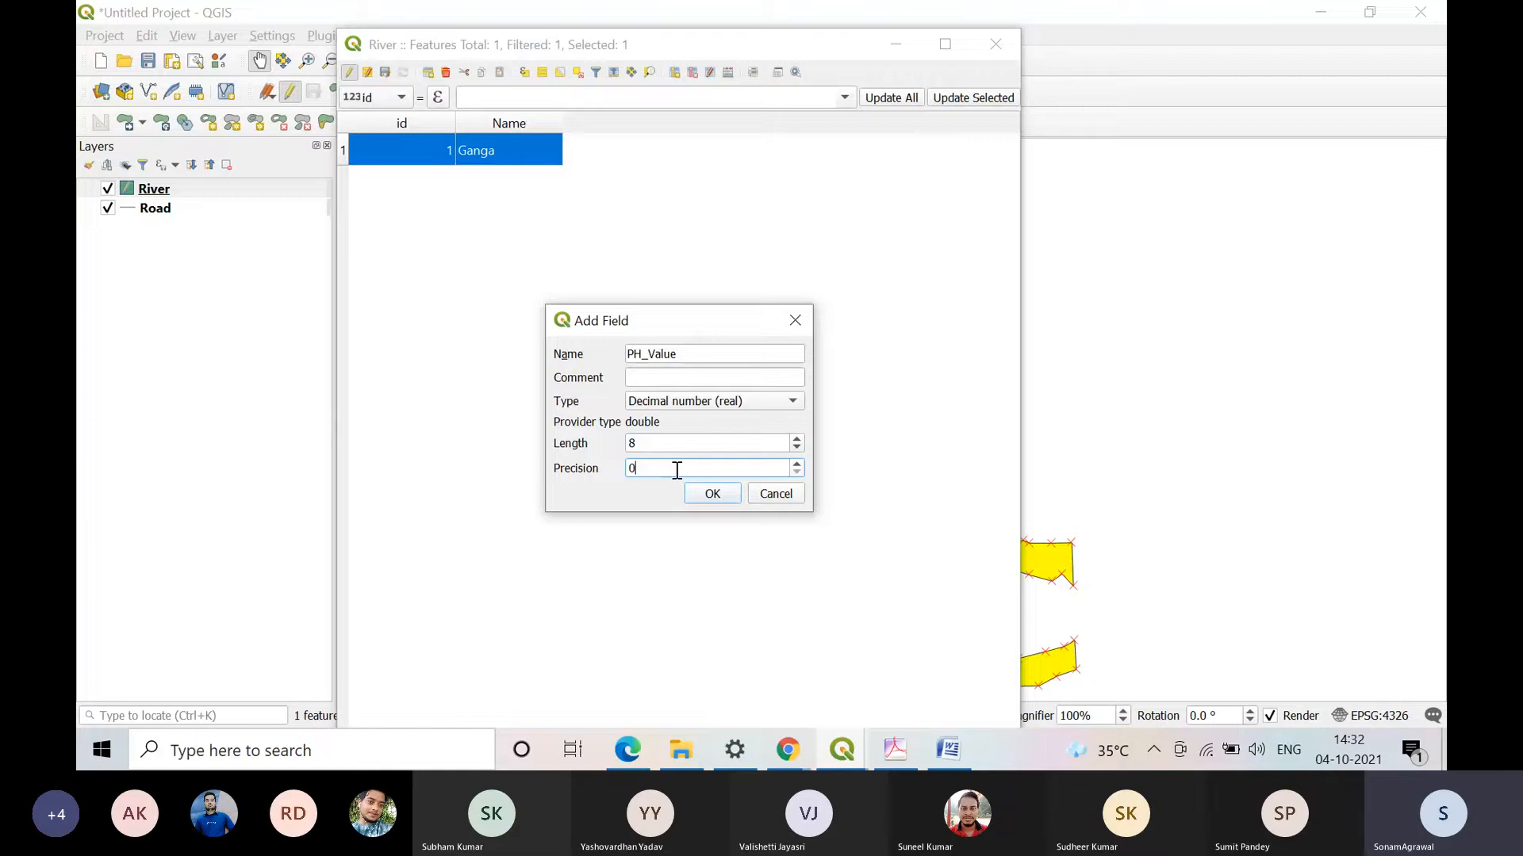
key(BackSpace)
text(3)
double_click(644, 442)
text(4)
click(654, 466)
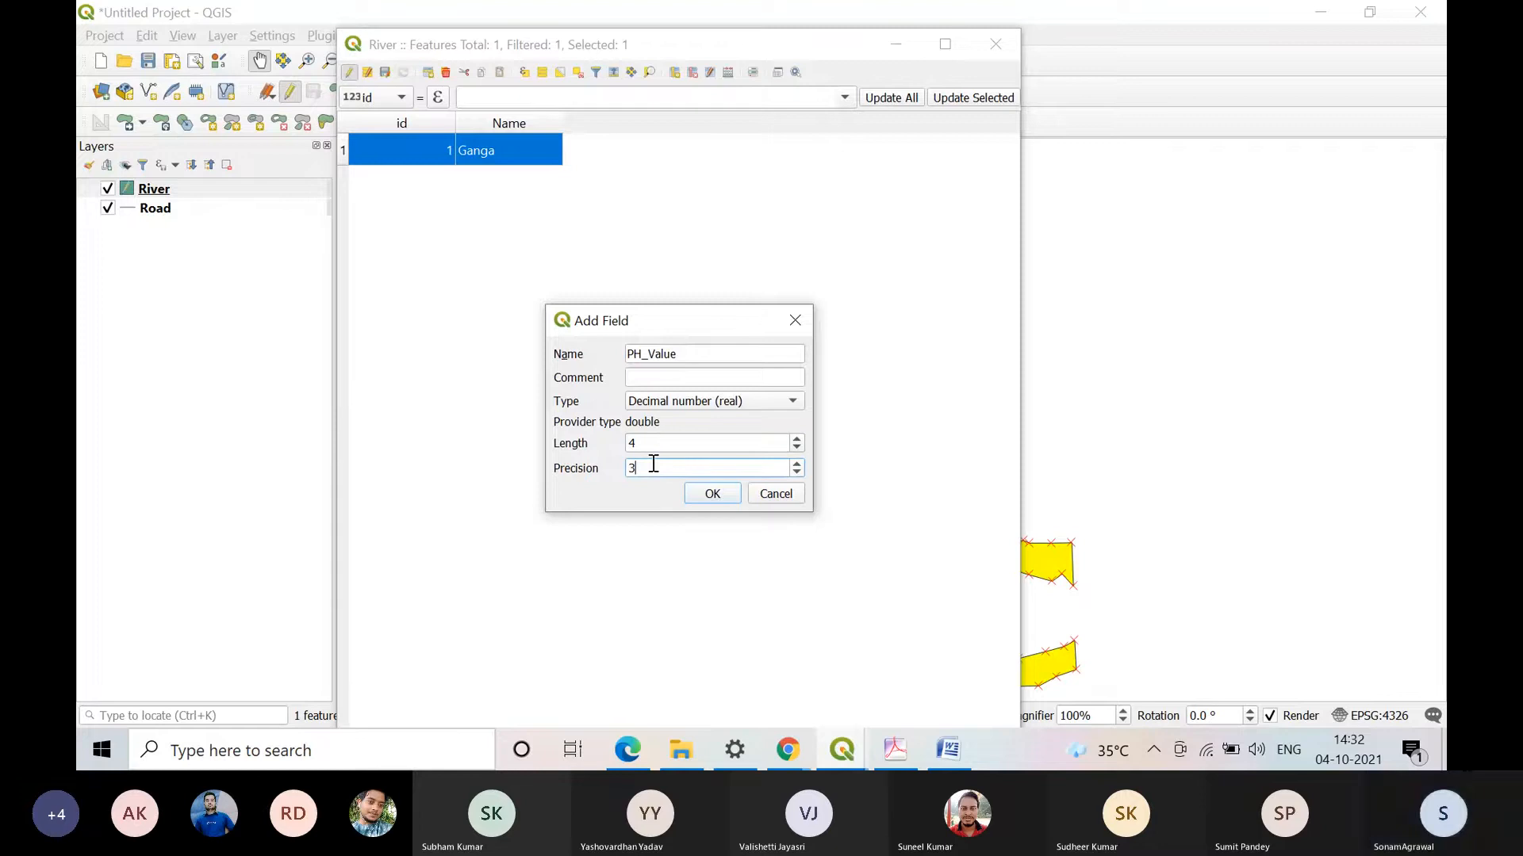
key(BackSpace)
text(2)
click(708, 492)
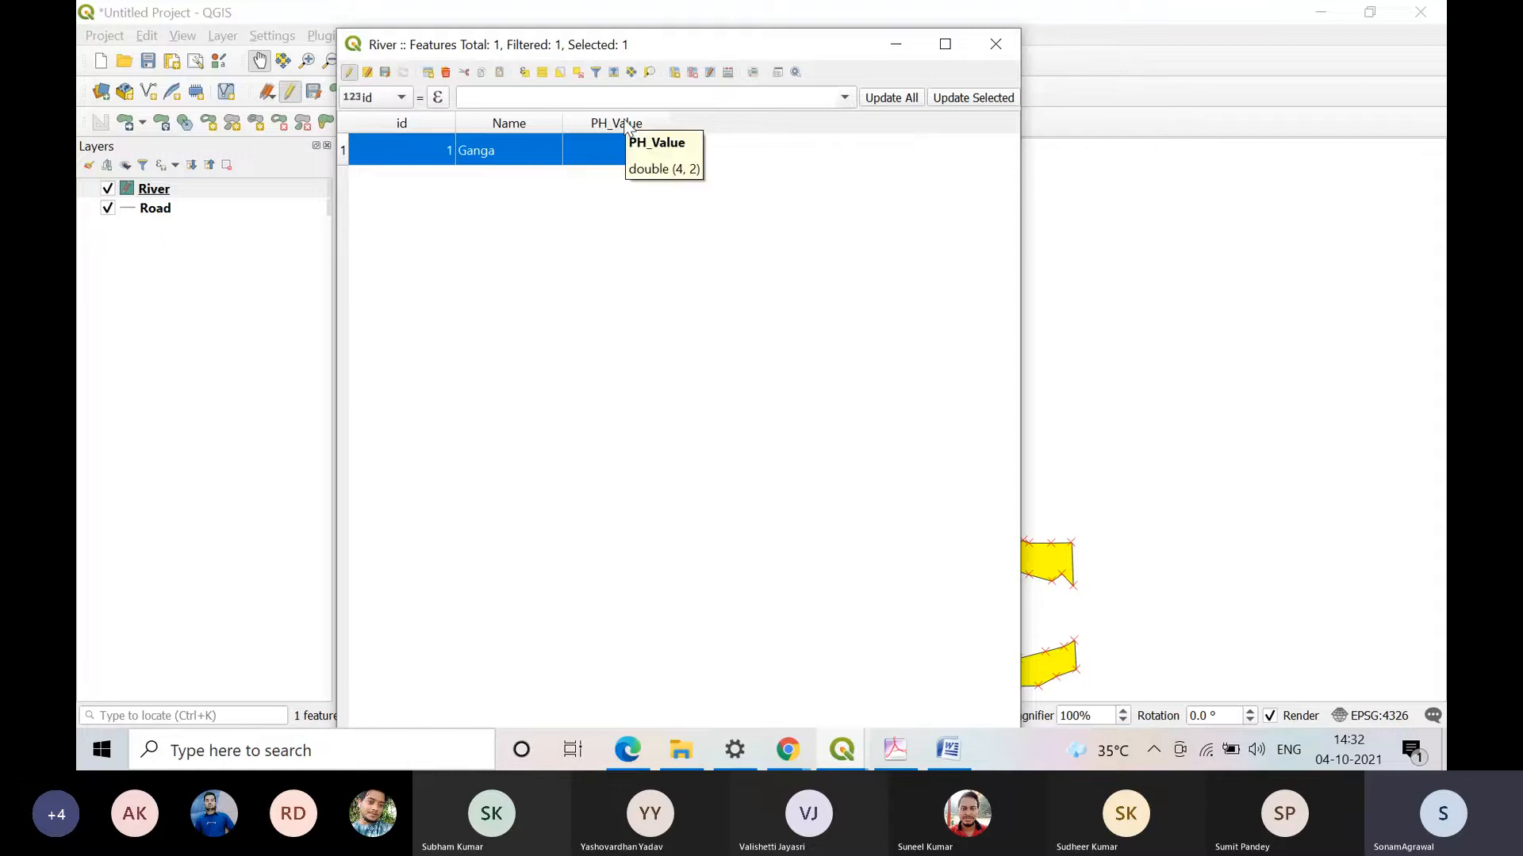
Step: Switch to Word to review the notes on attribute data types and return to QGIS
click(948, 749)
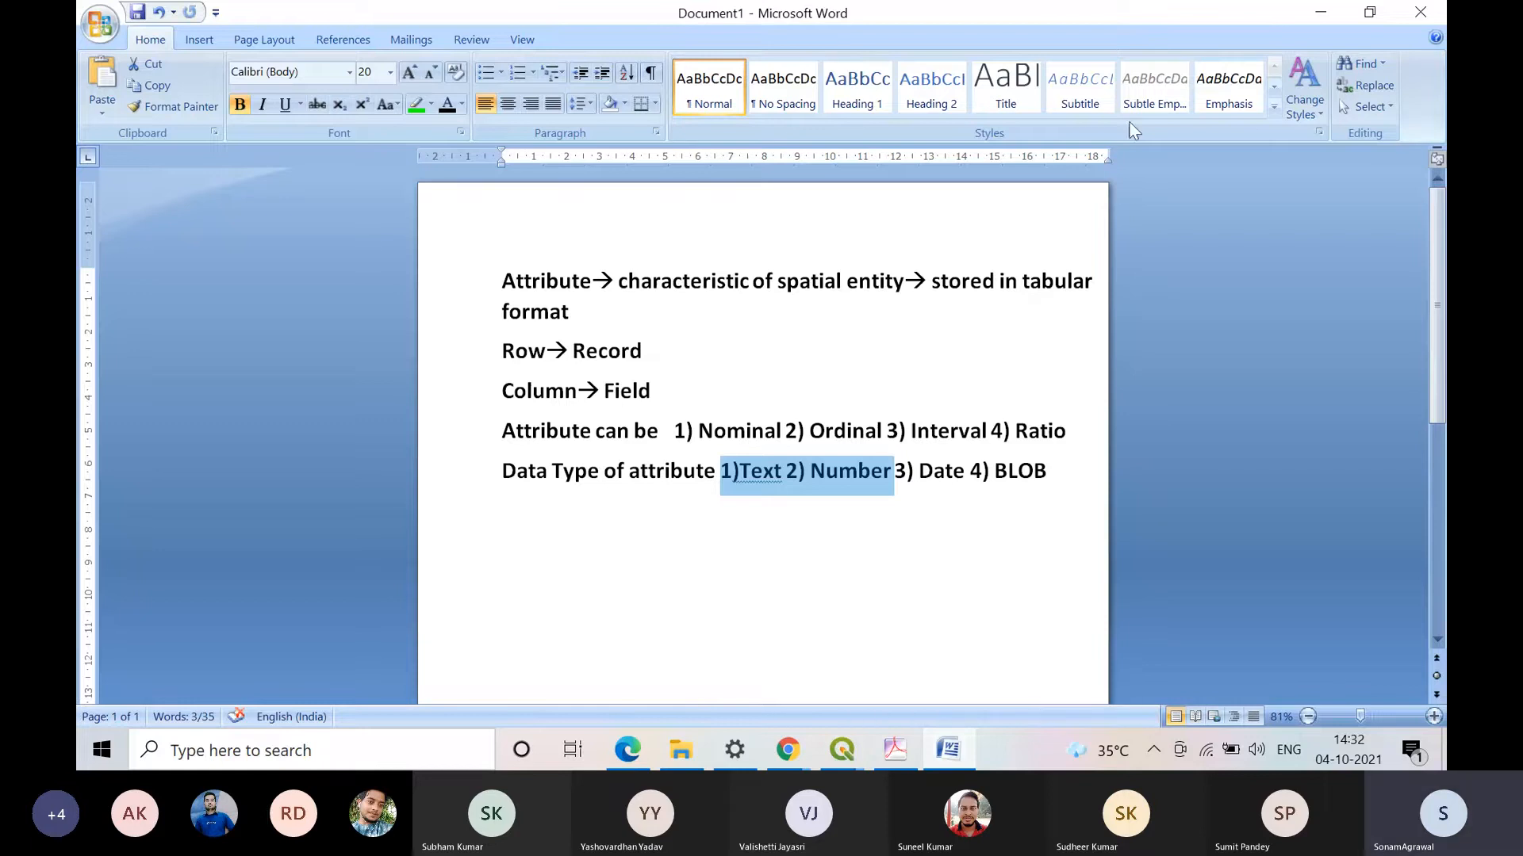
key(alt+Tab)
key(Return)
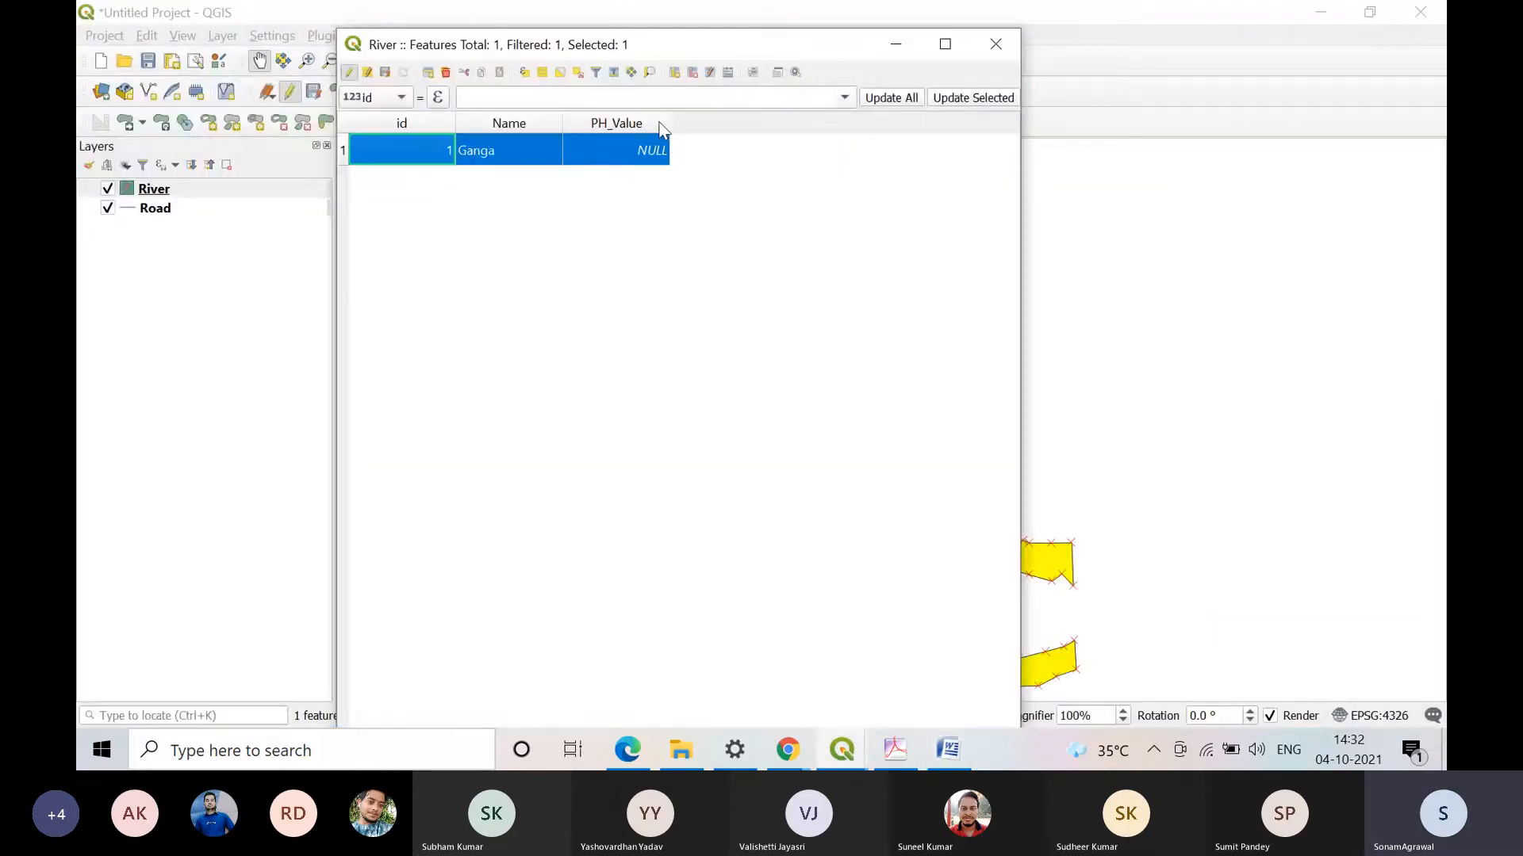
Step: Enter 3.61 as the PH_Value of the Ganga record, and save the edits to end editing
click(660, 124)
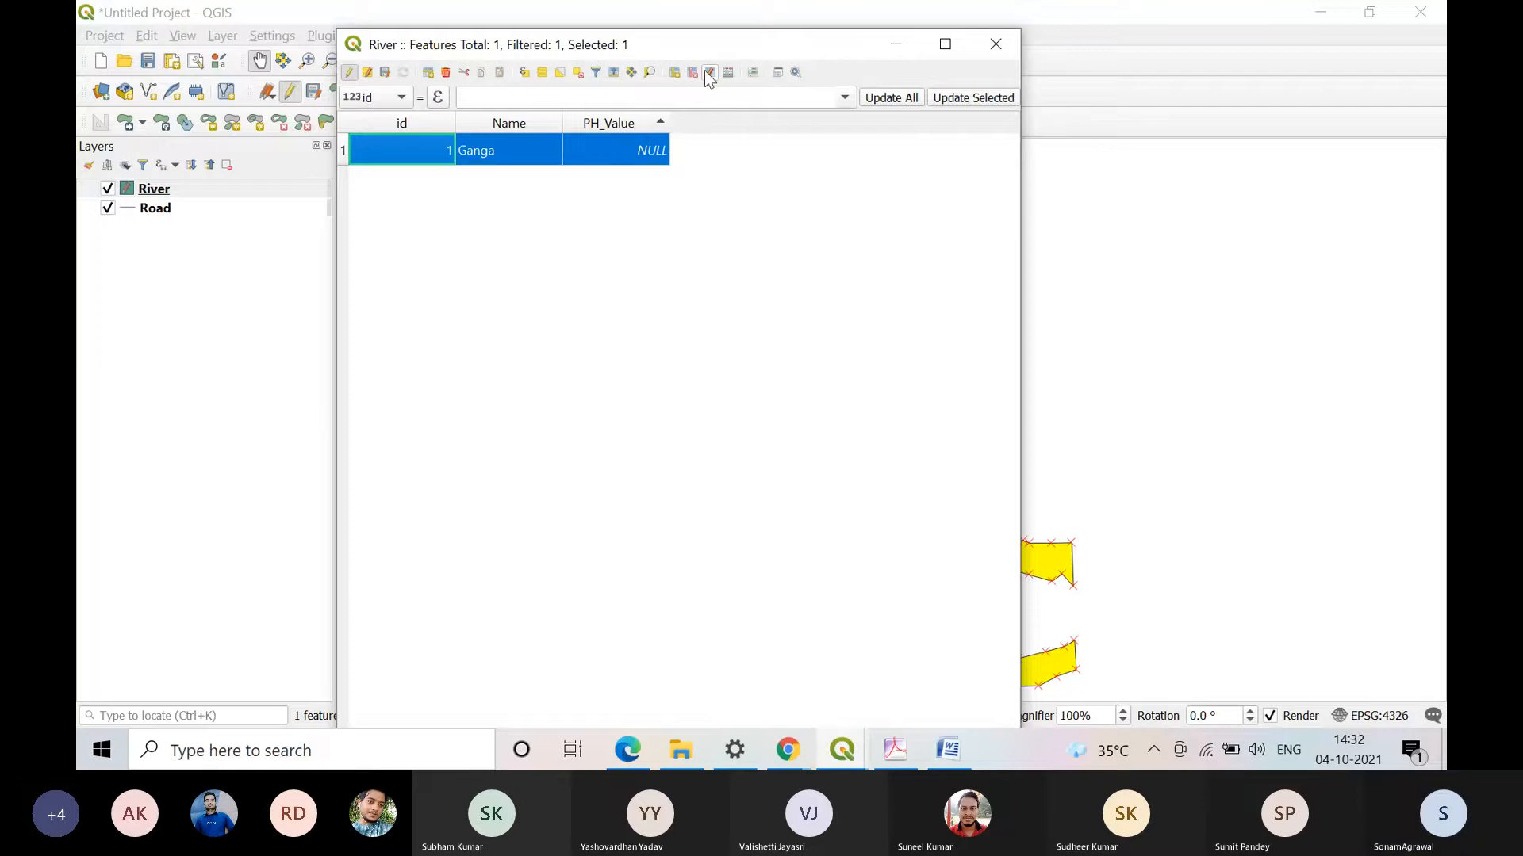
click(628, 152)
click(617, 261)
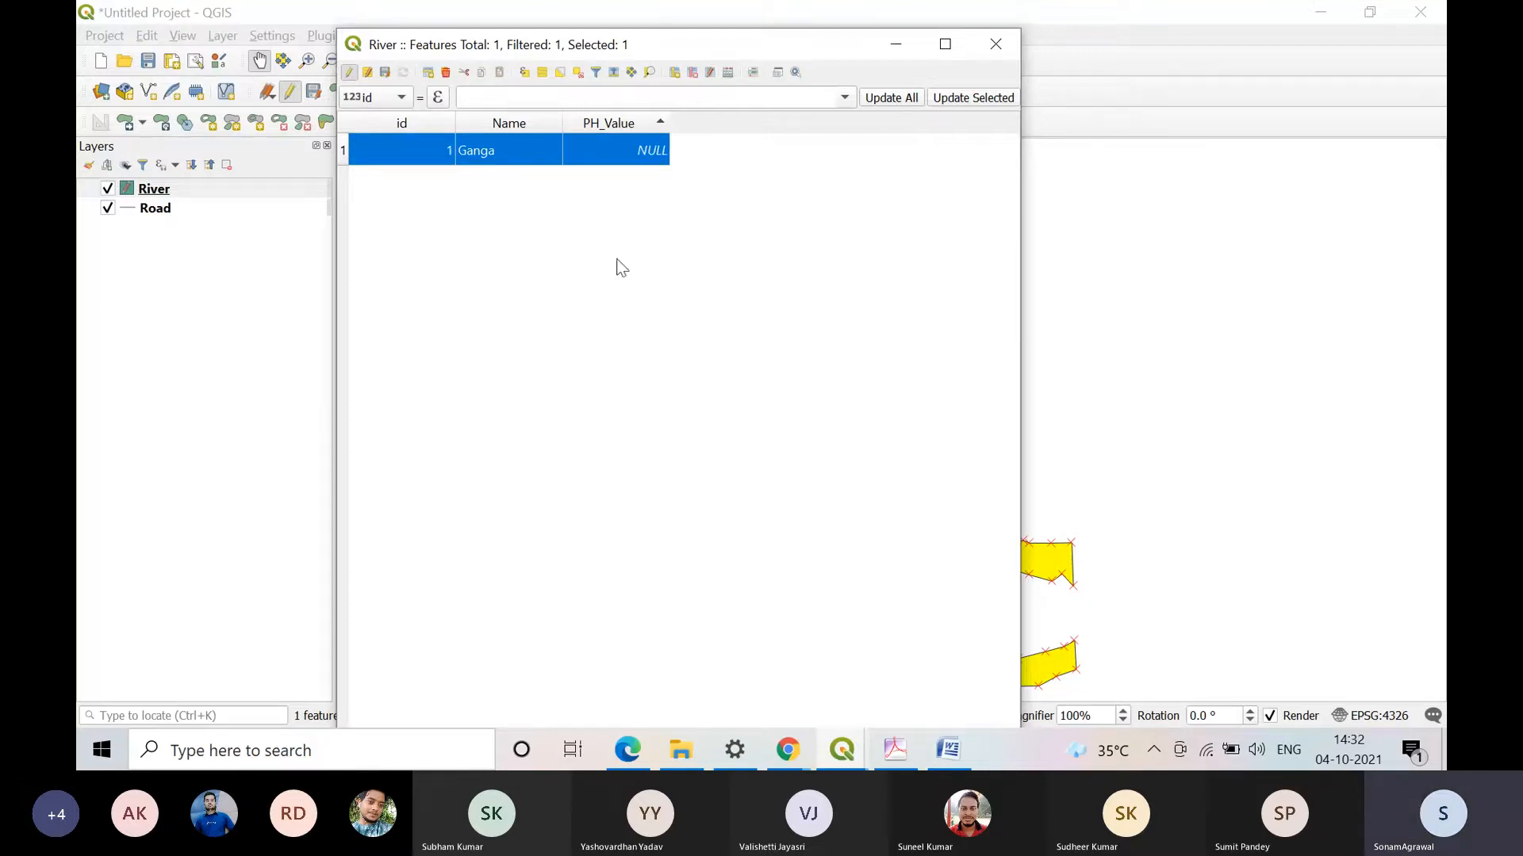
click(660, 154)
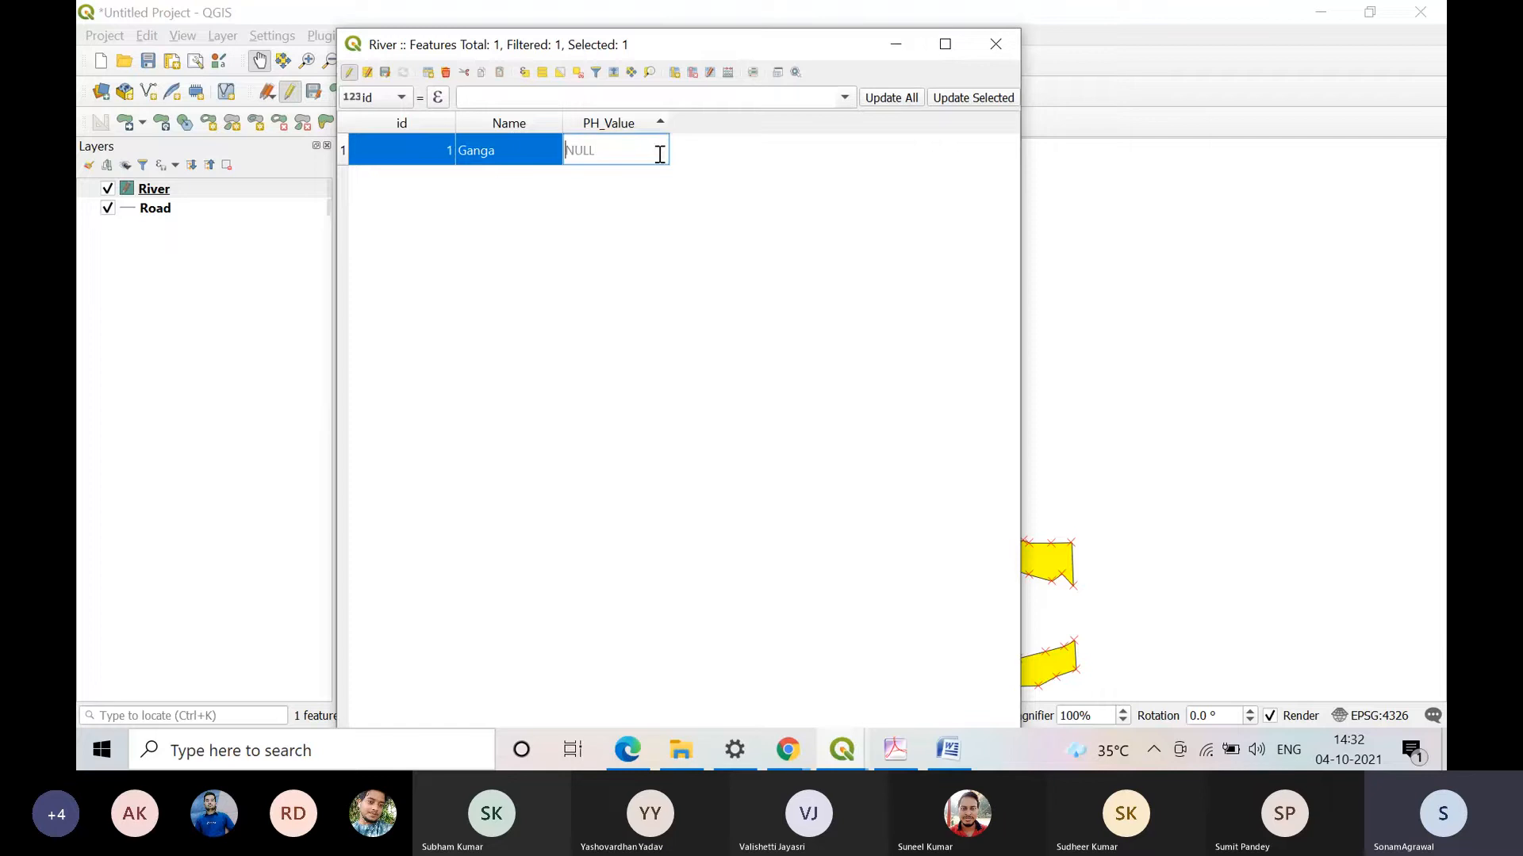
text(3.)
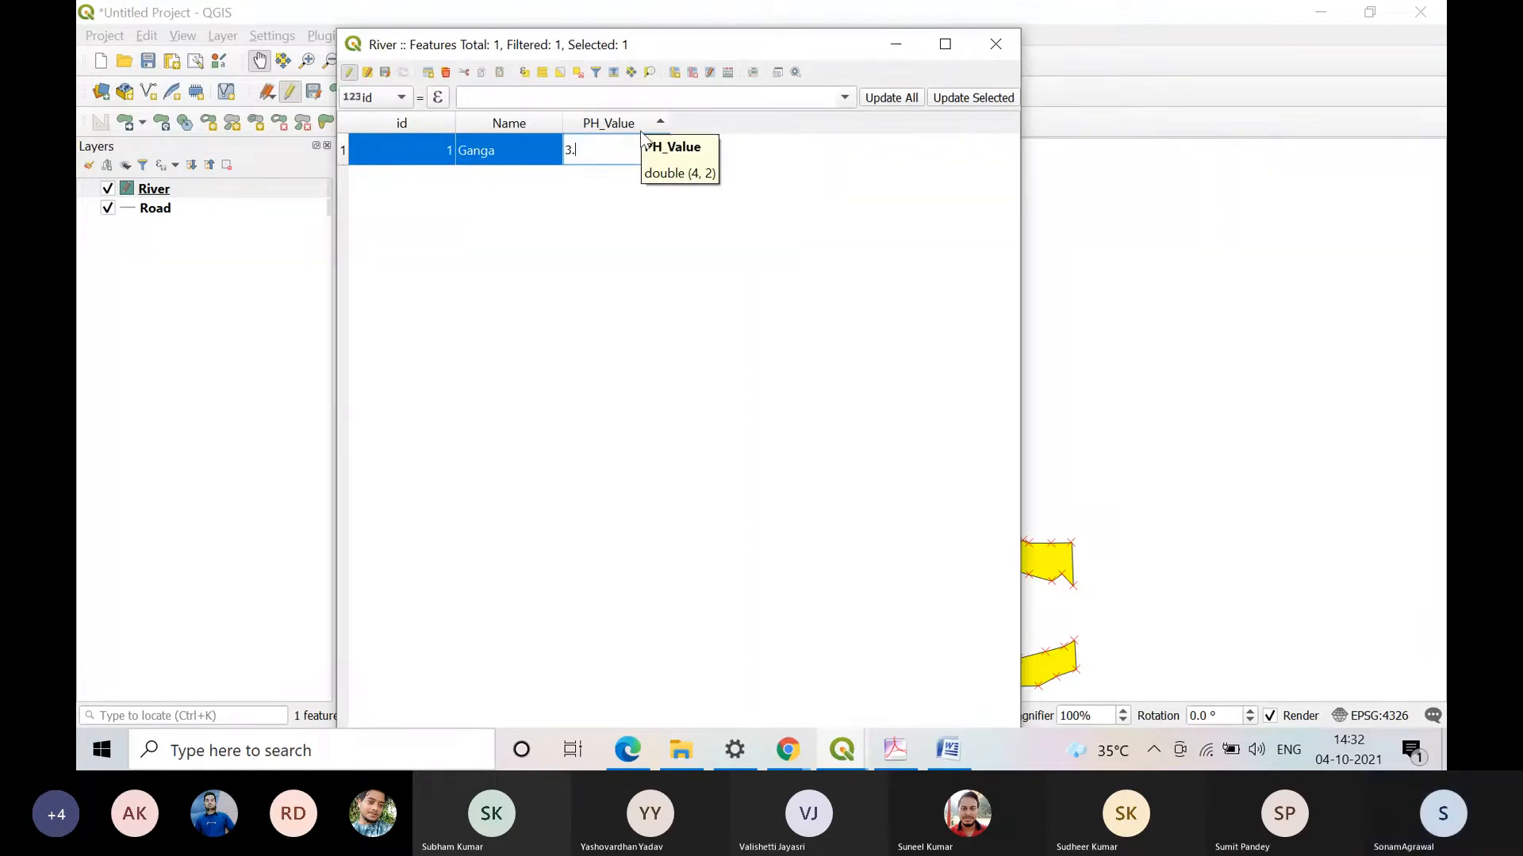
text(61)
key(Return)
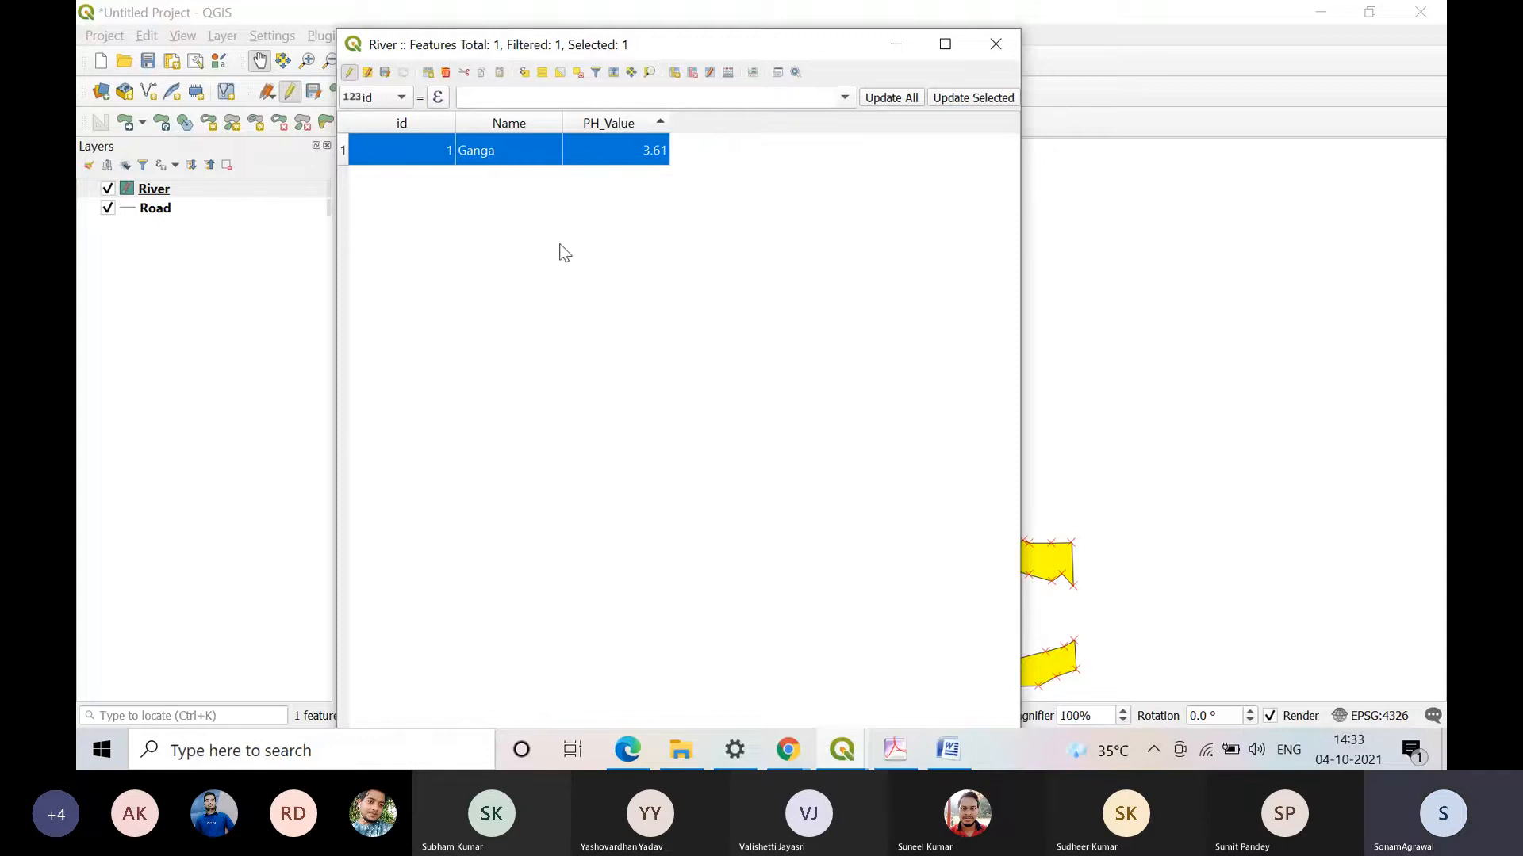
click(386, 73)
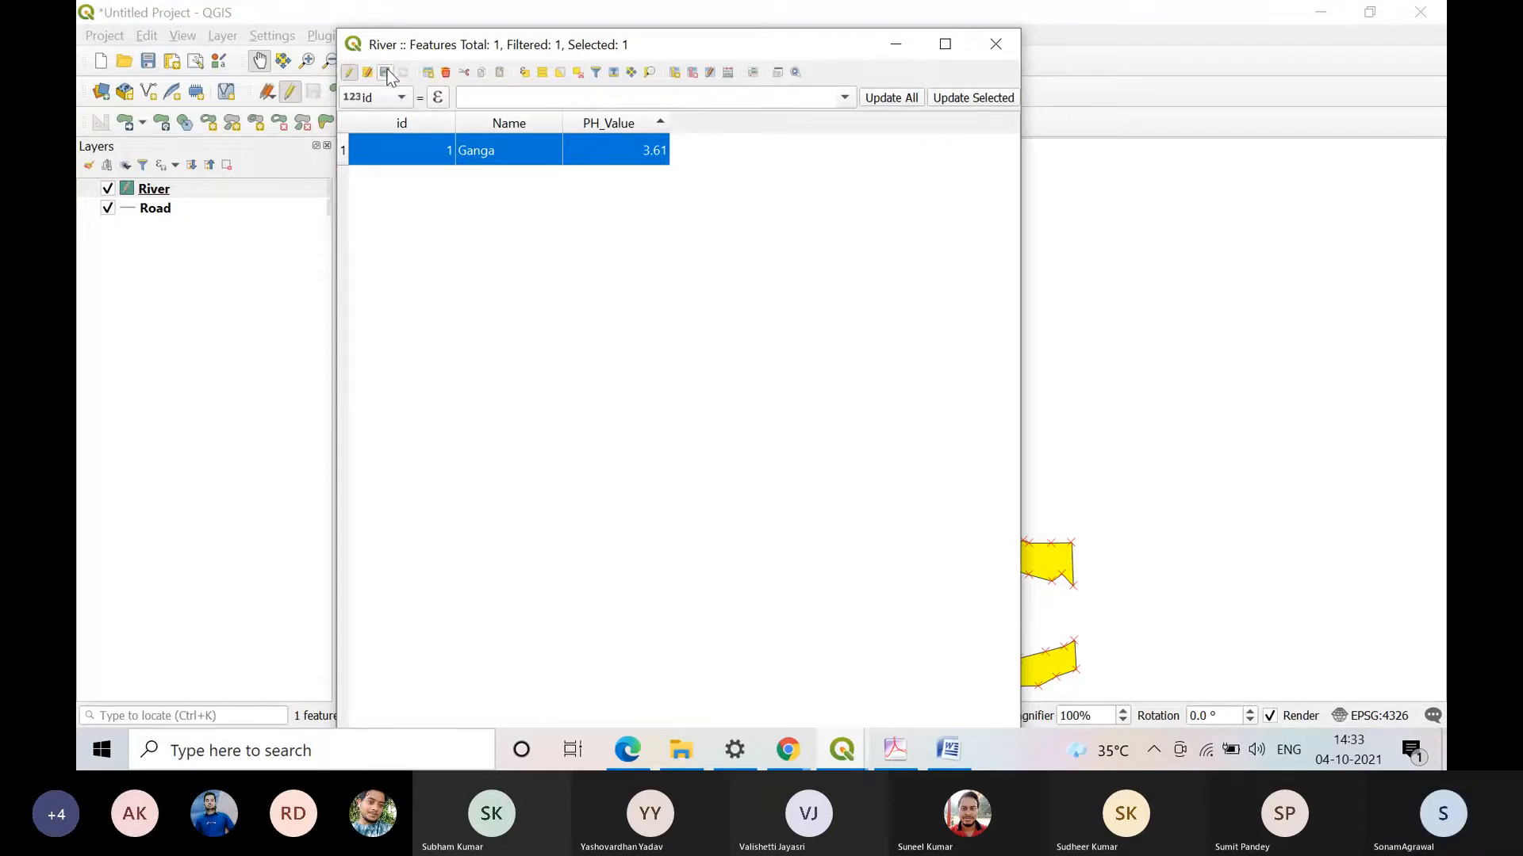
click(348, 73)
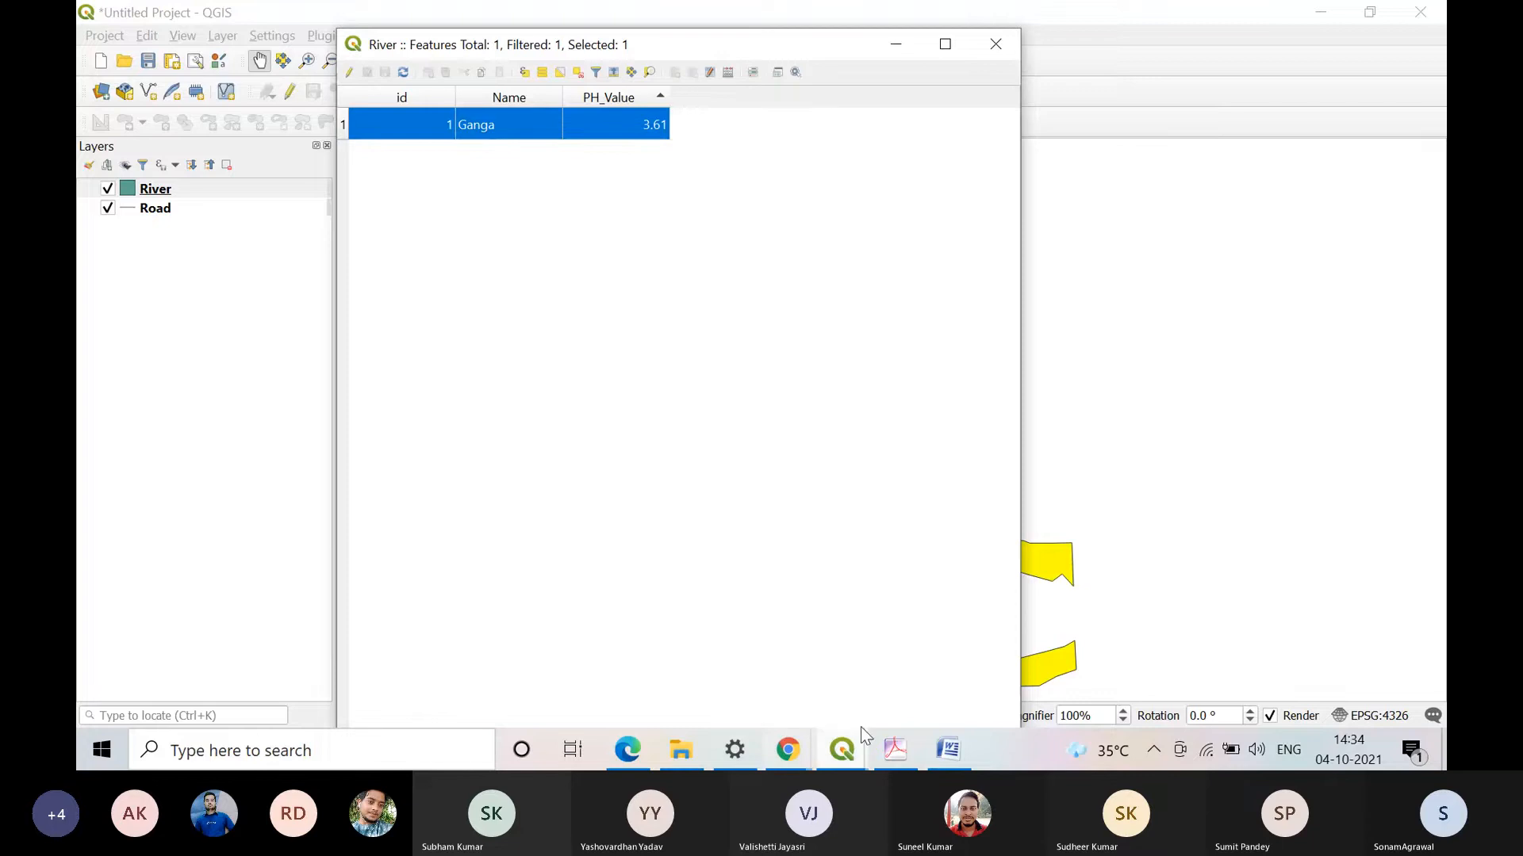
Step: Switch to Practical 4.pdf in Adobe Acrobat, review the instructions on editing attributes in the attribute table, and minimize the document
click(895, 749)
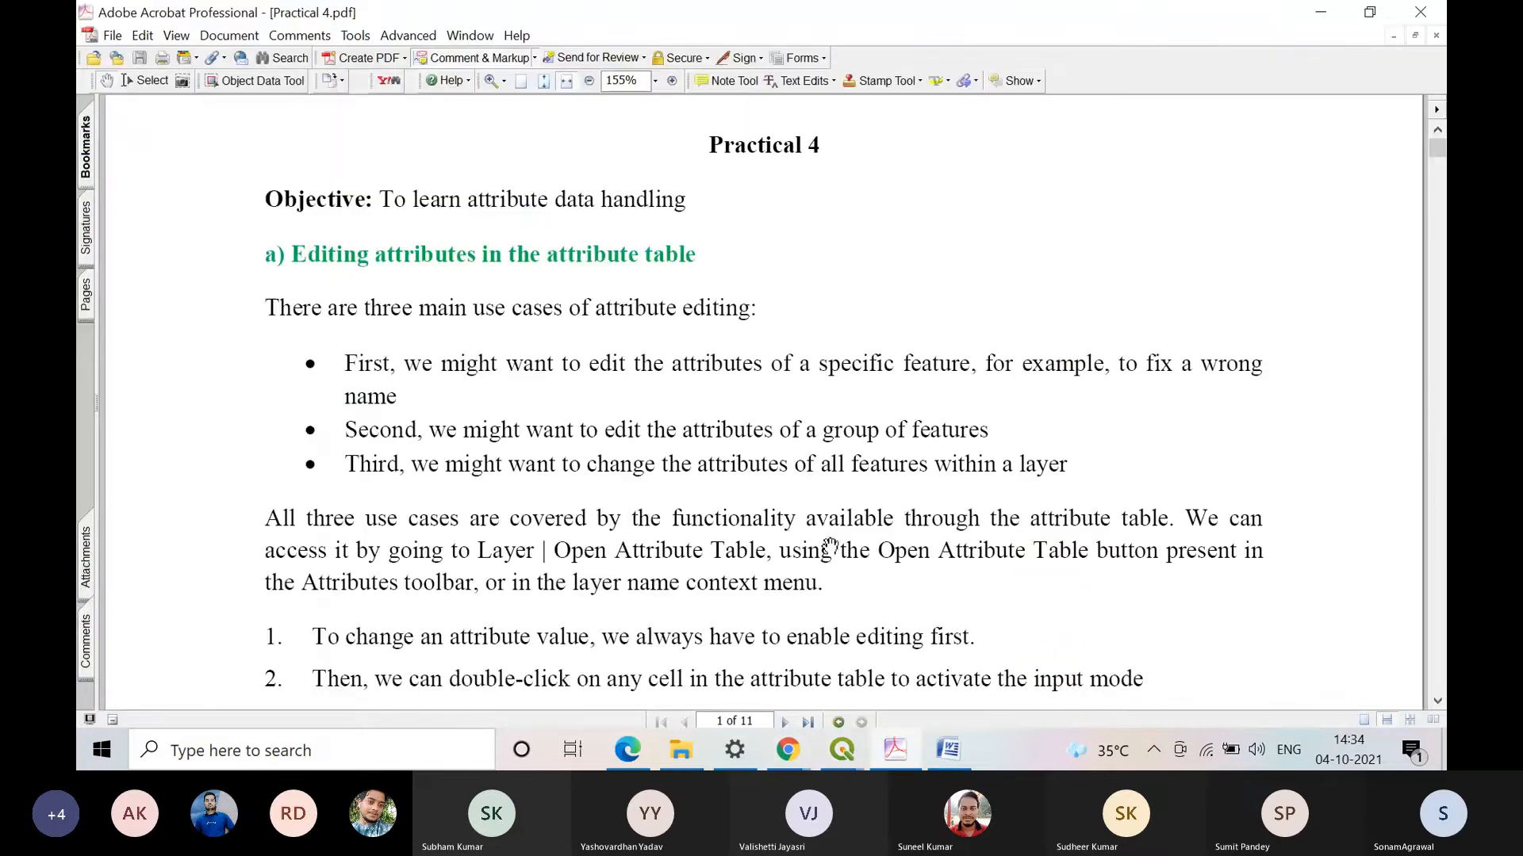
scroll(812, 523, down, 3)
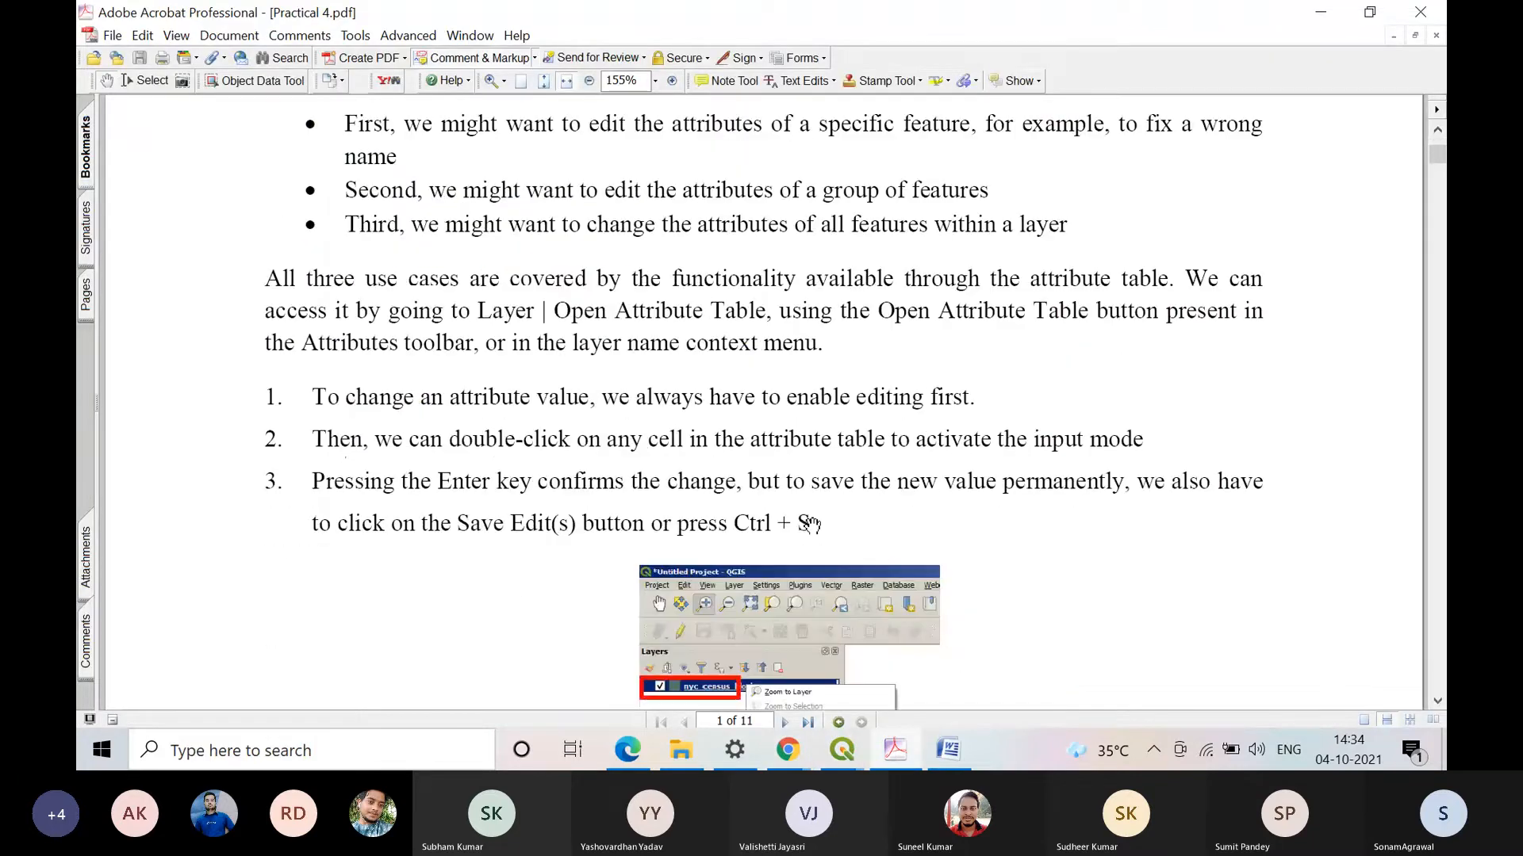
scroll(810, 525, down, 7)
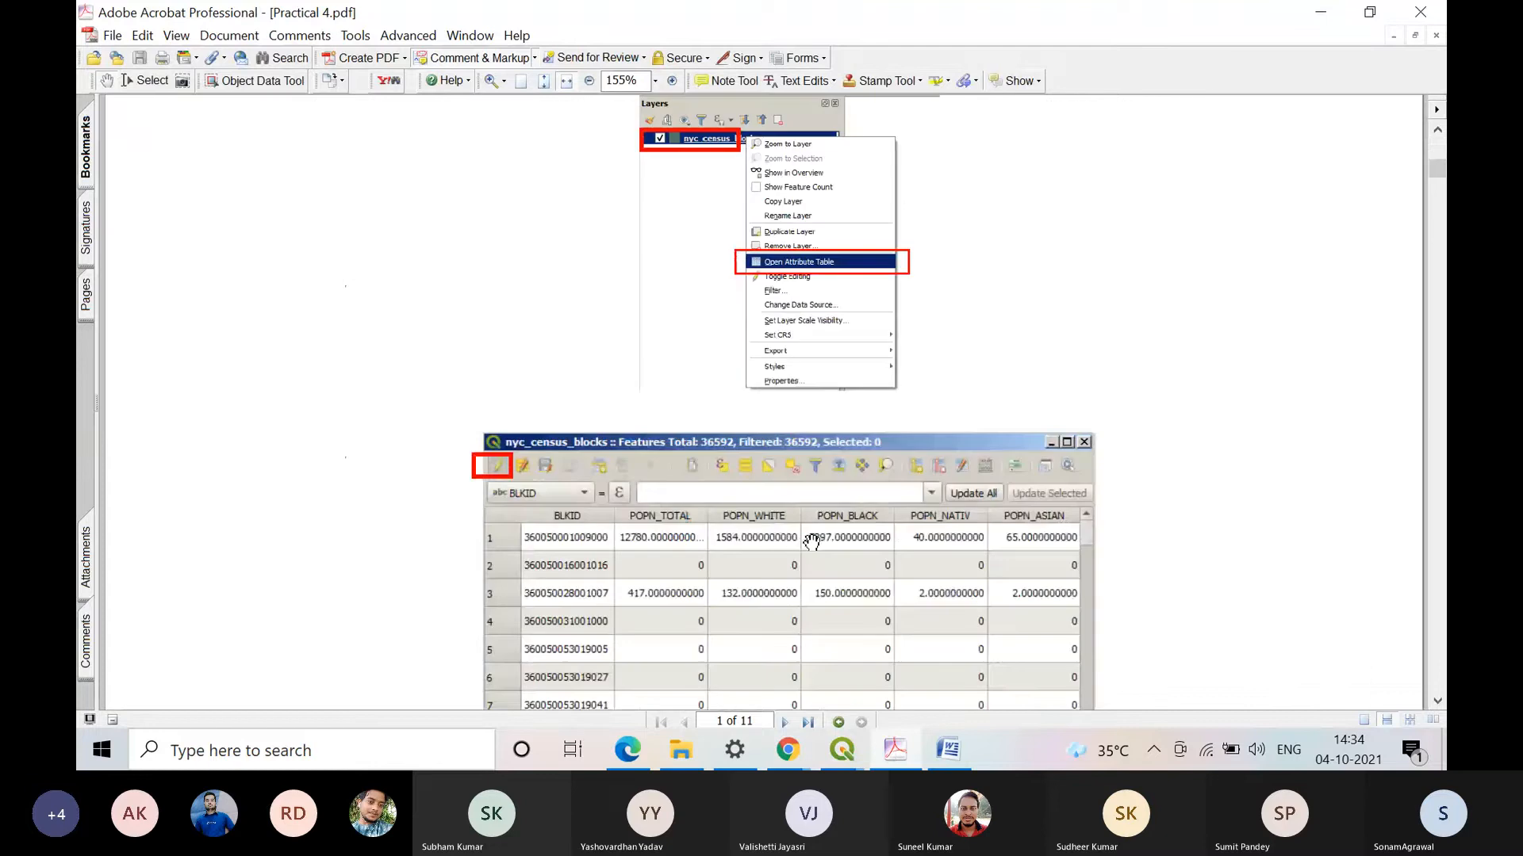
scroll(812, 542, up, 7)
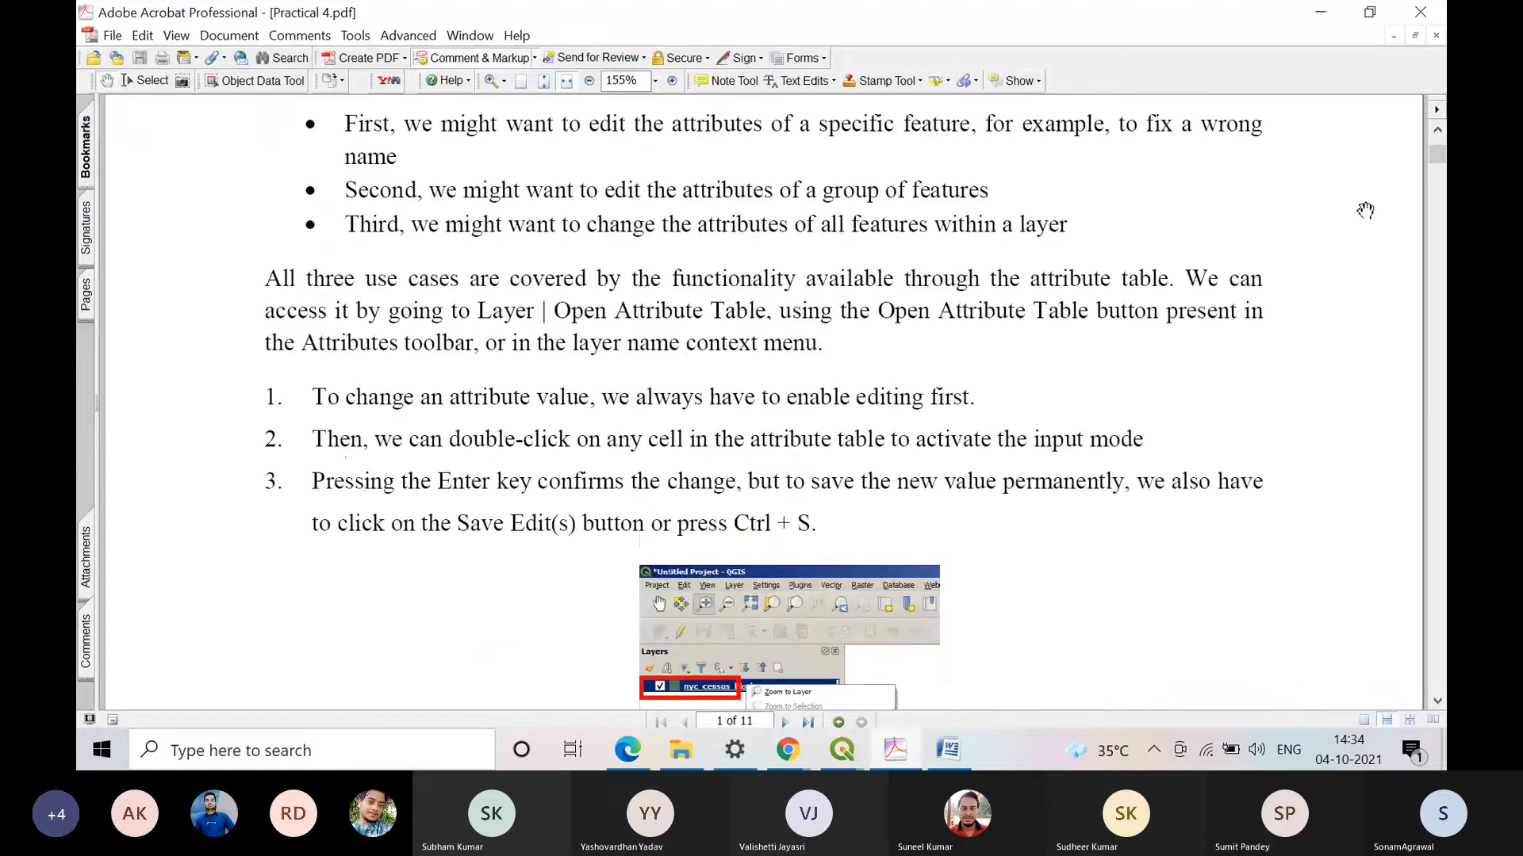
click(1317, 11)
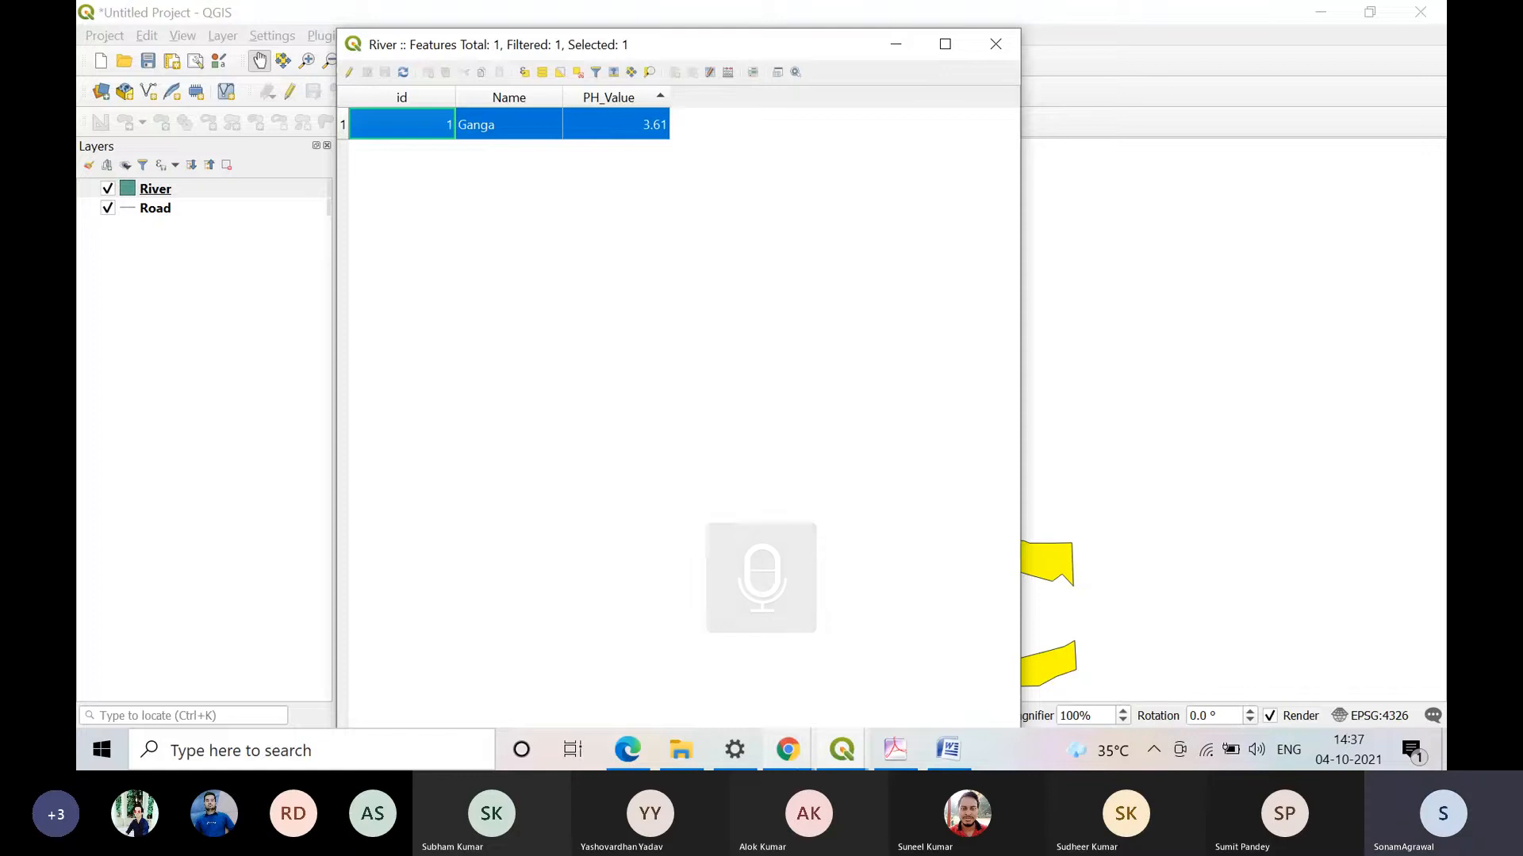
Step: Check the Microsoft Teams meeting in Chrome and return to the River attribute table in QGIS
mouse_move(797, 763)
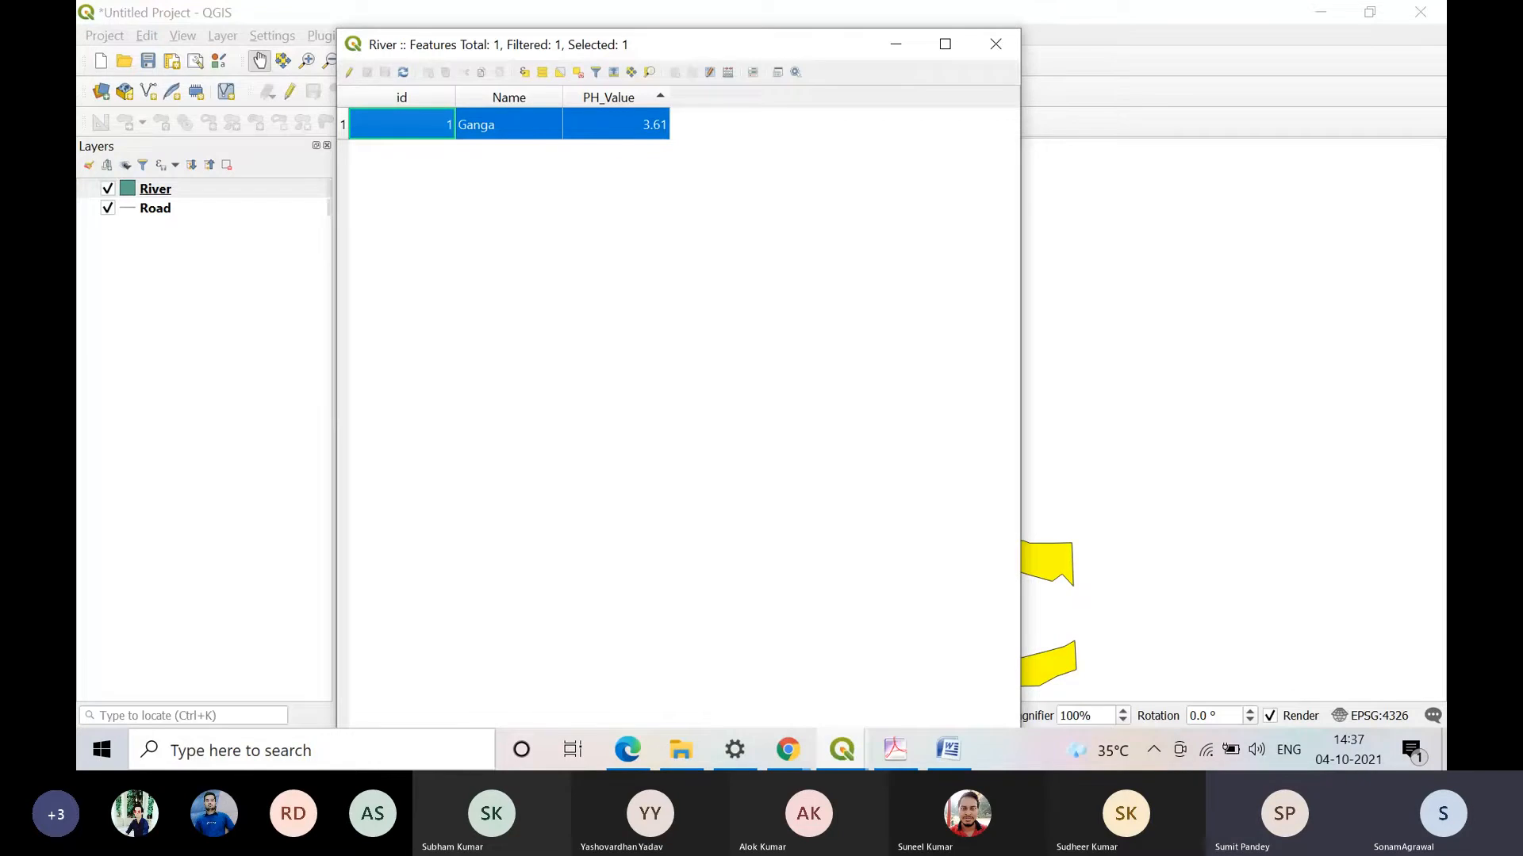
click(790, 765)
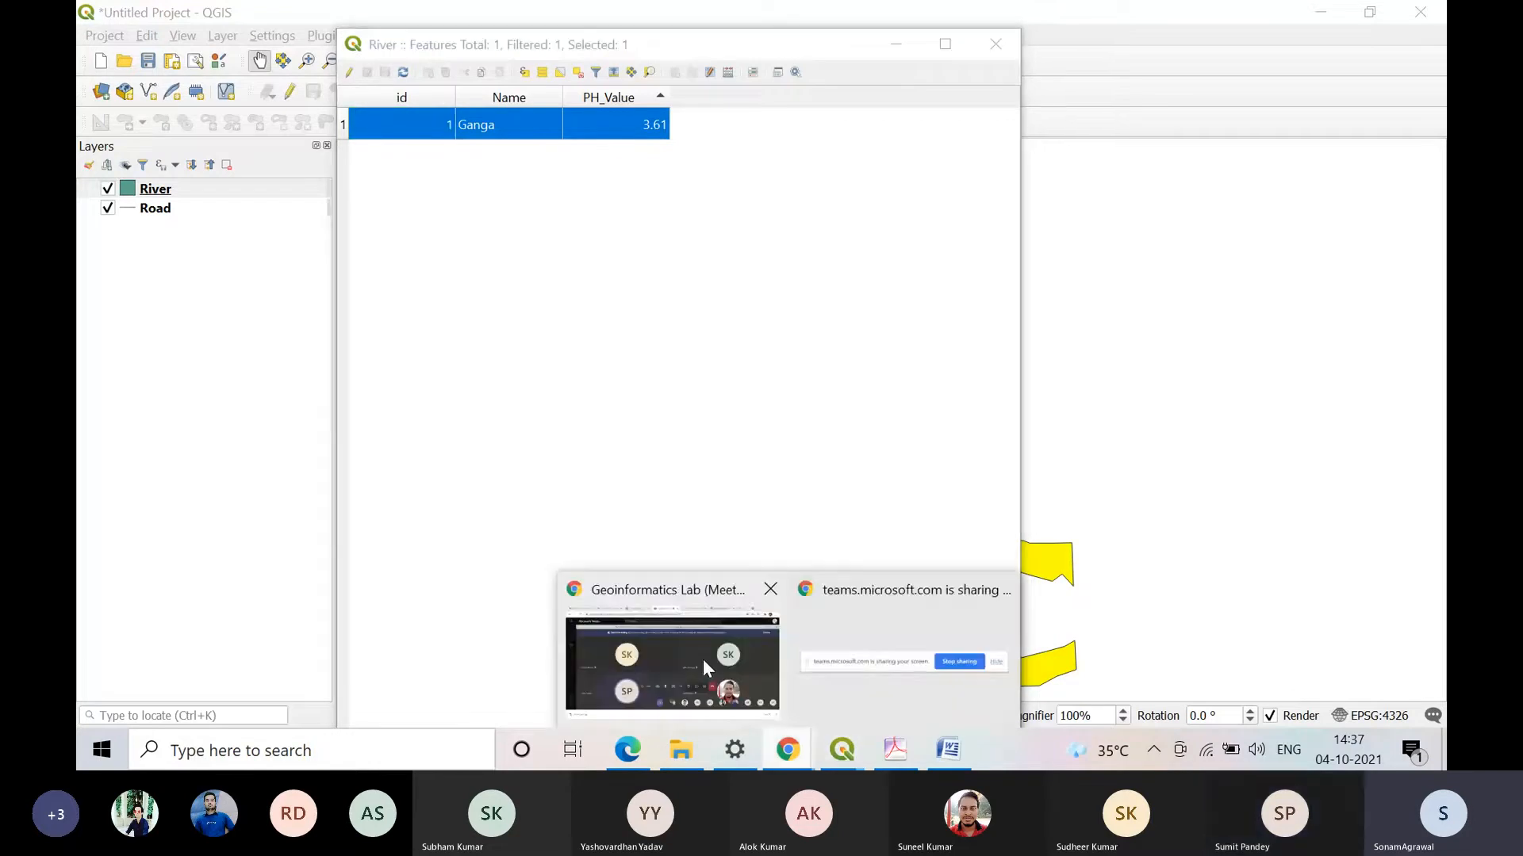
click(703, 659)
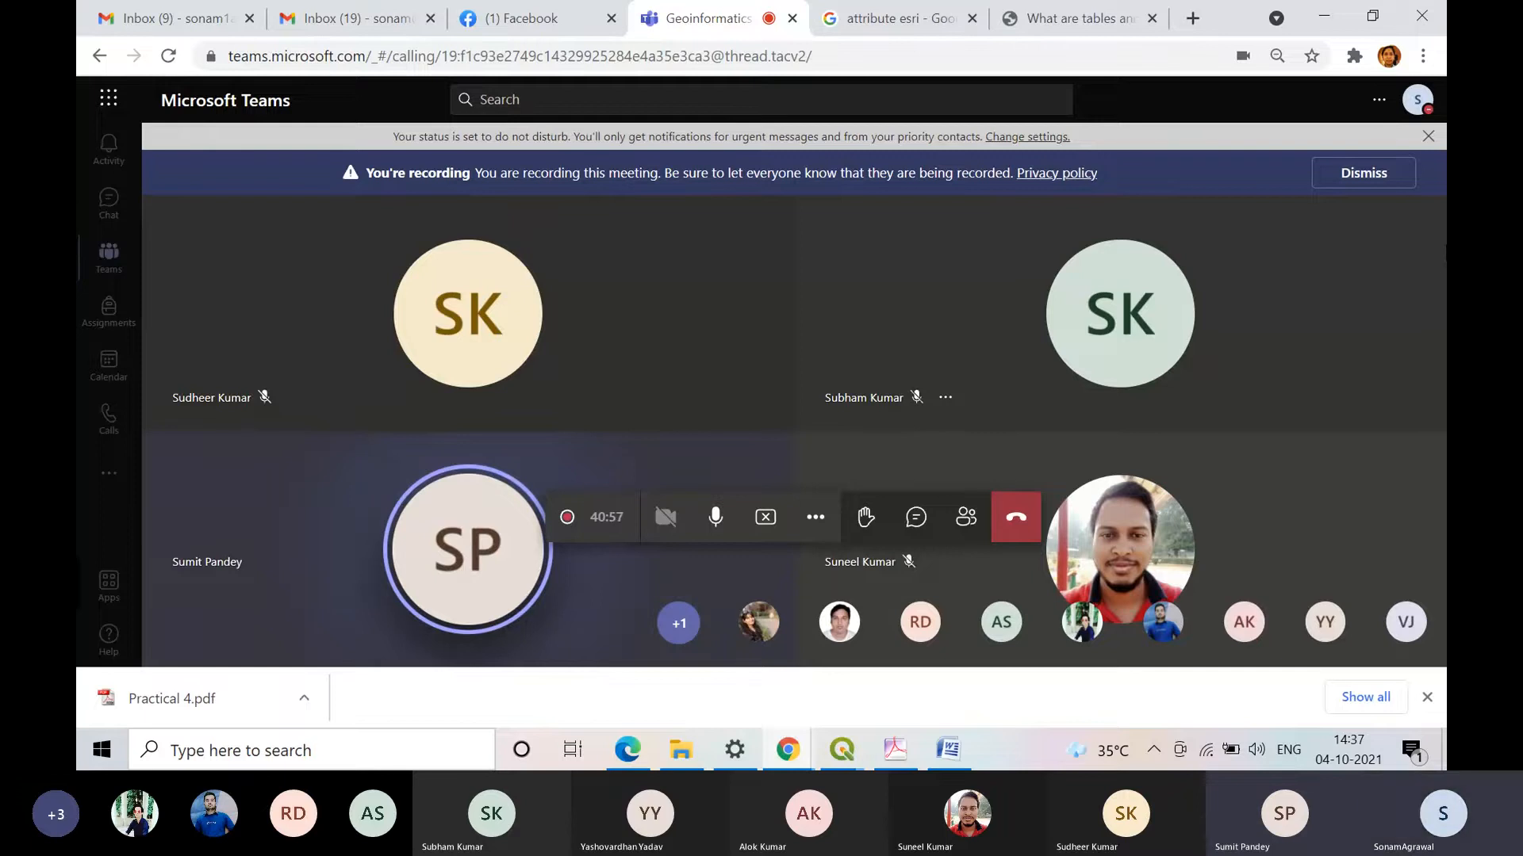
mouse_move(842, 757)
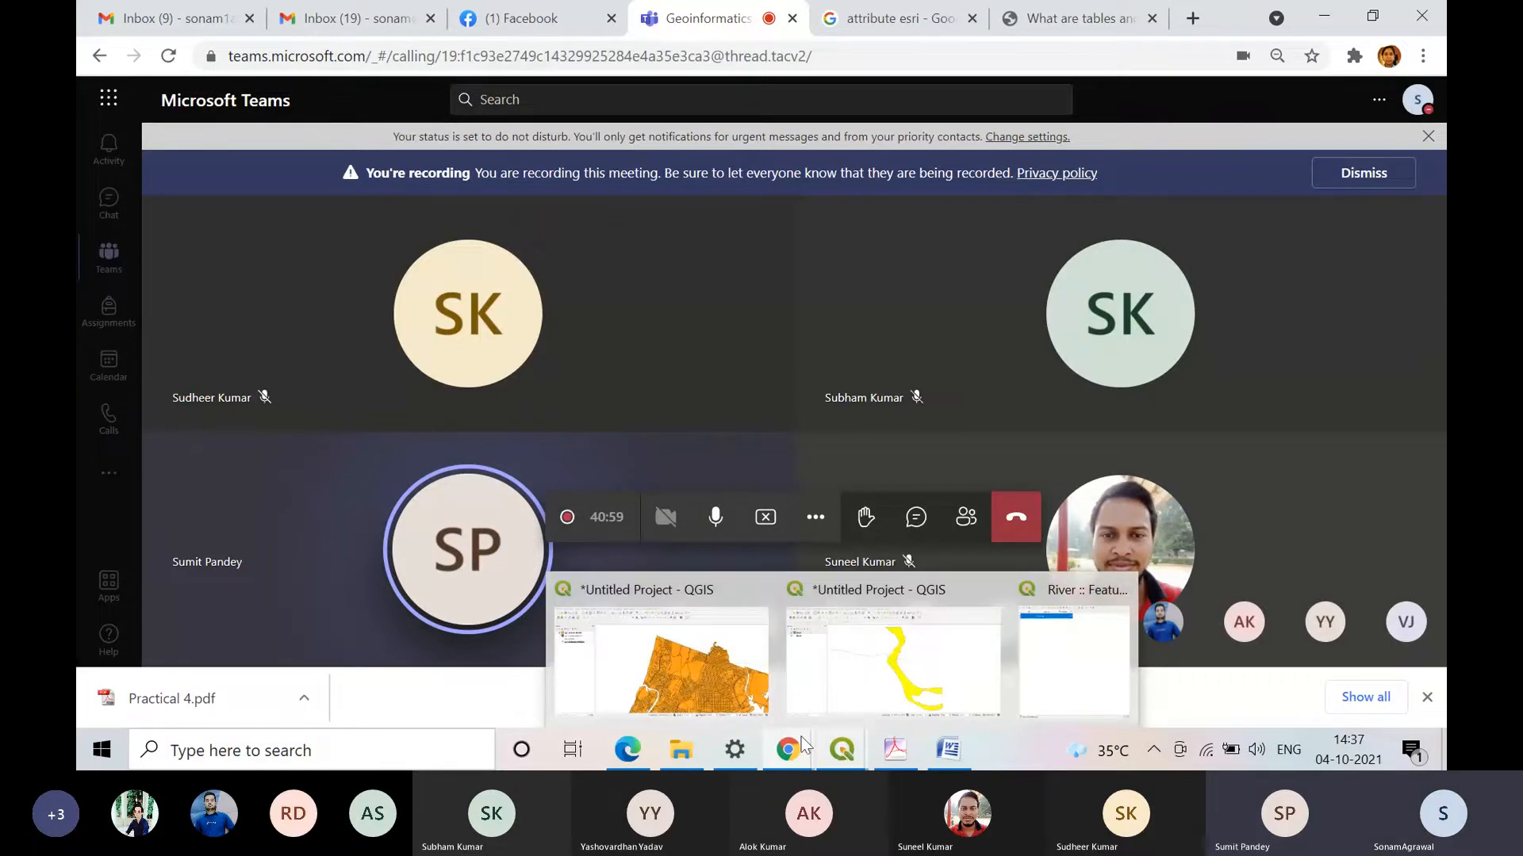
click(1074, 659)
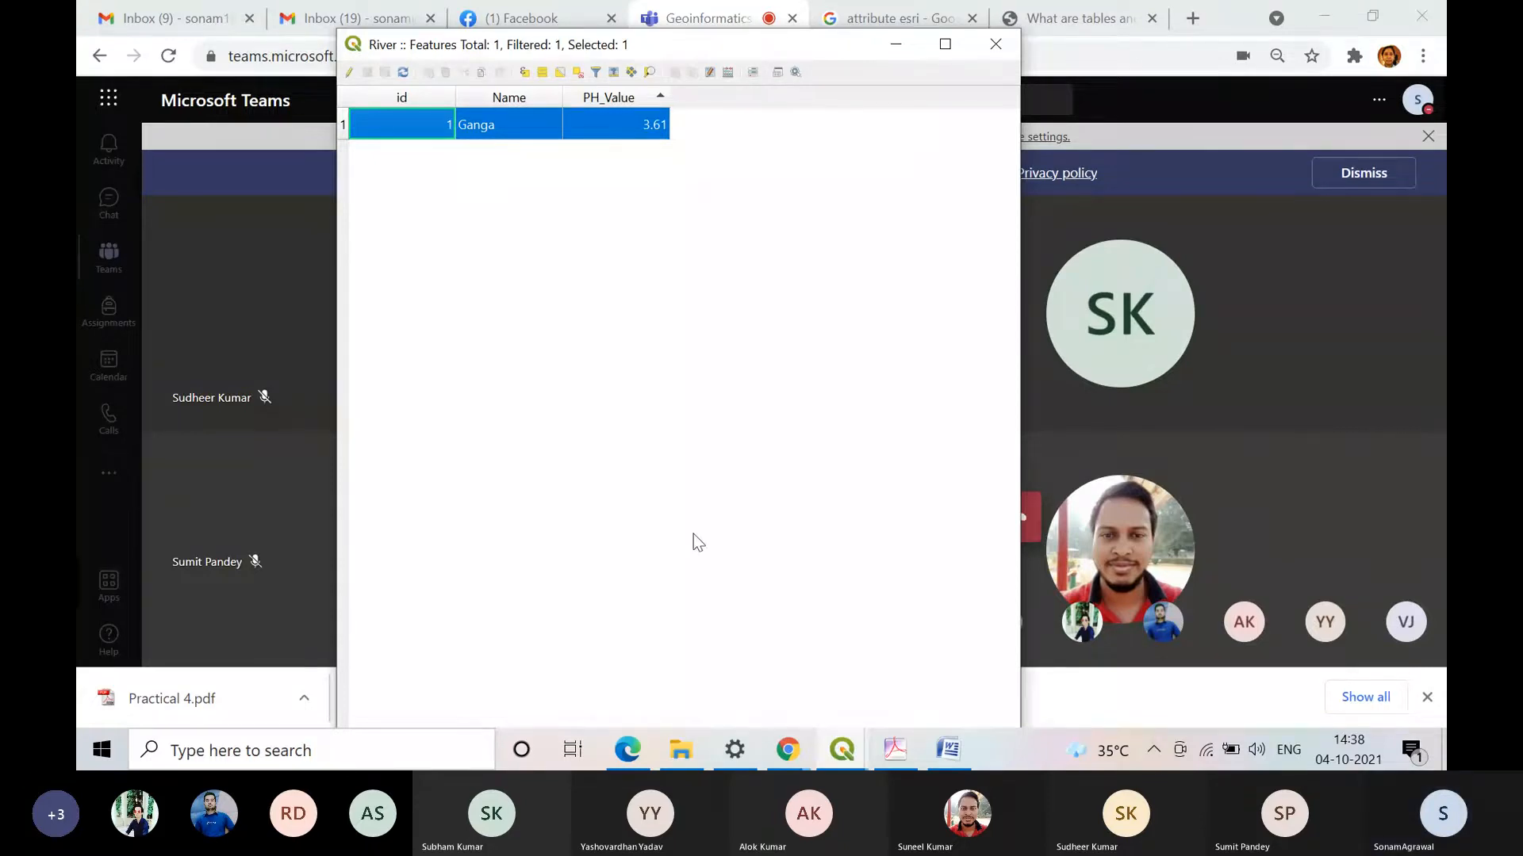
click(717, 678)
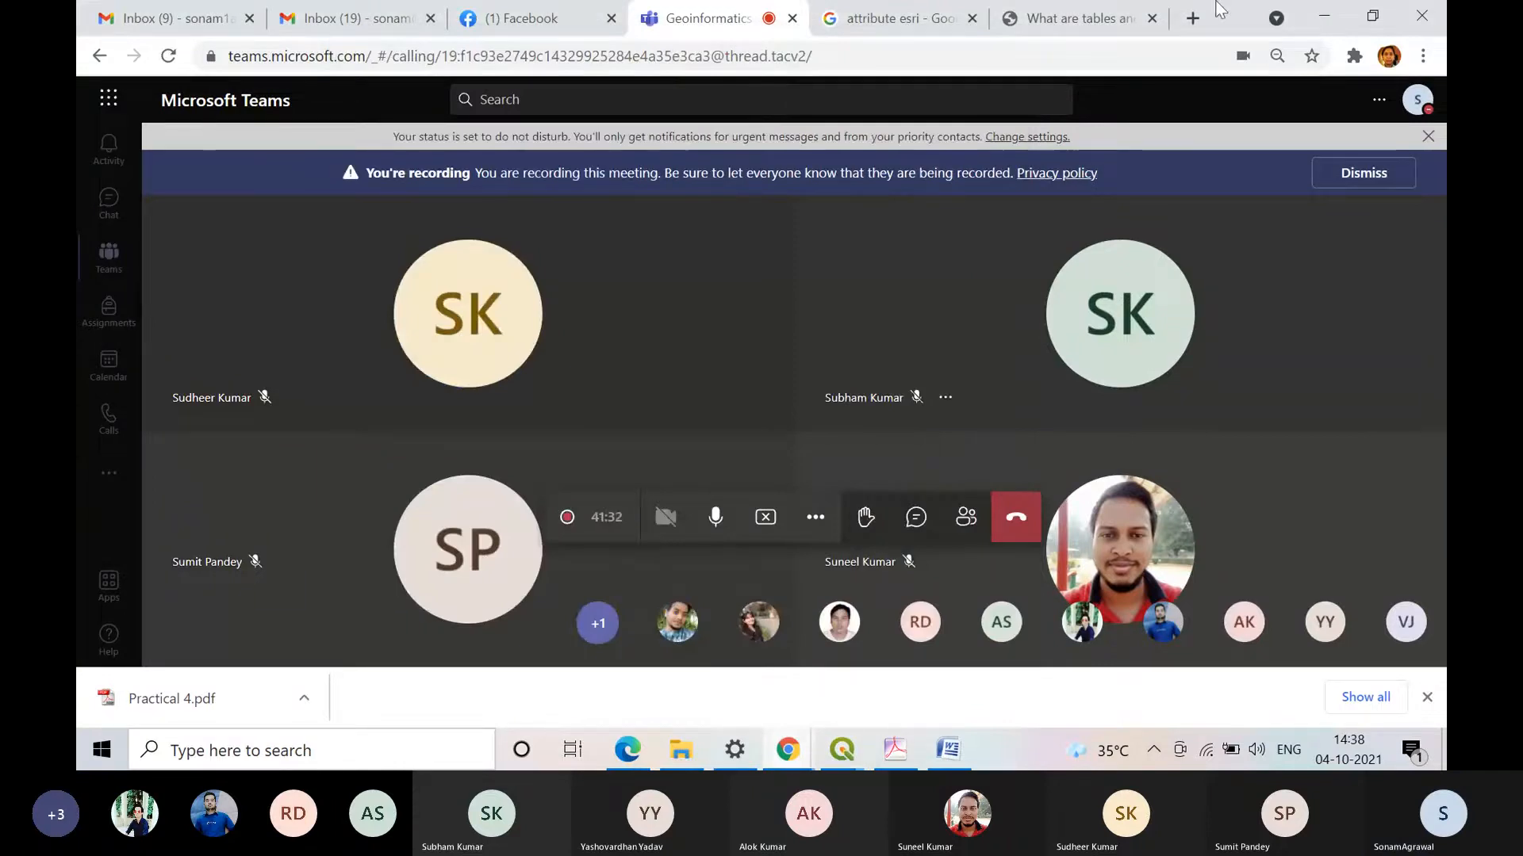
click(1323, 16)
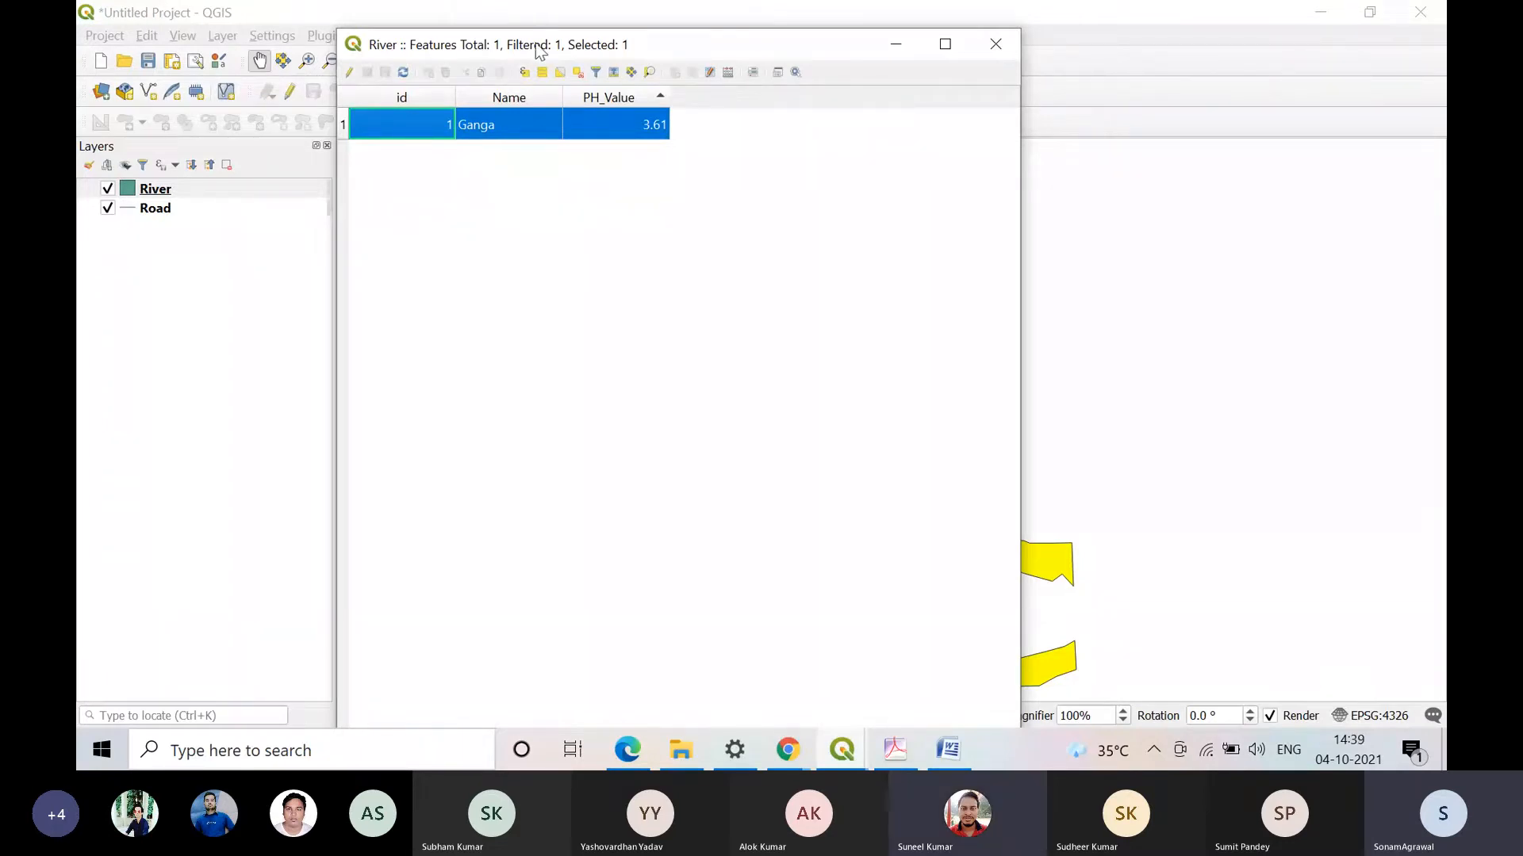
Step: Switch to the Geoinformatics Lab meeting in Chrome to check its participants, and return to the QGIS attribute table
click(841, 753)
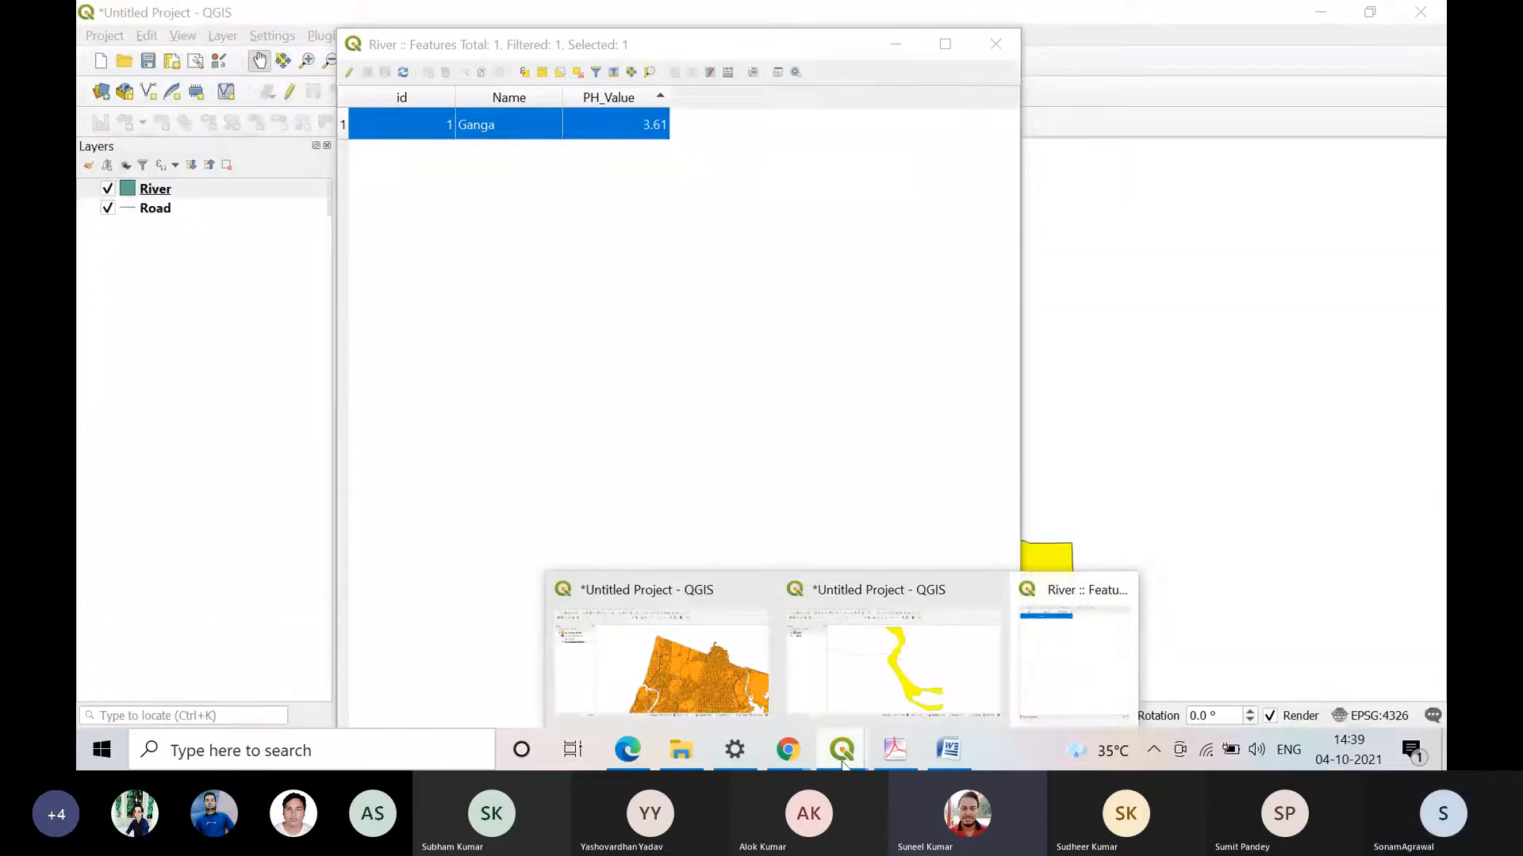
mouse_move(787, 750)
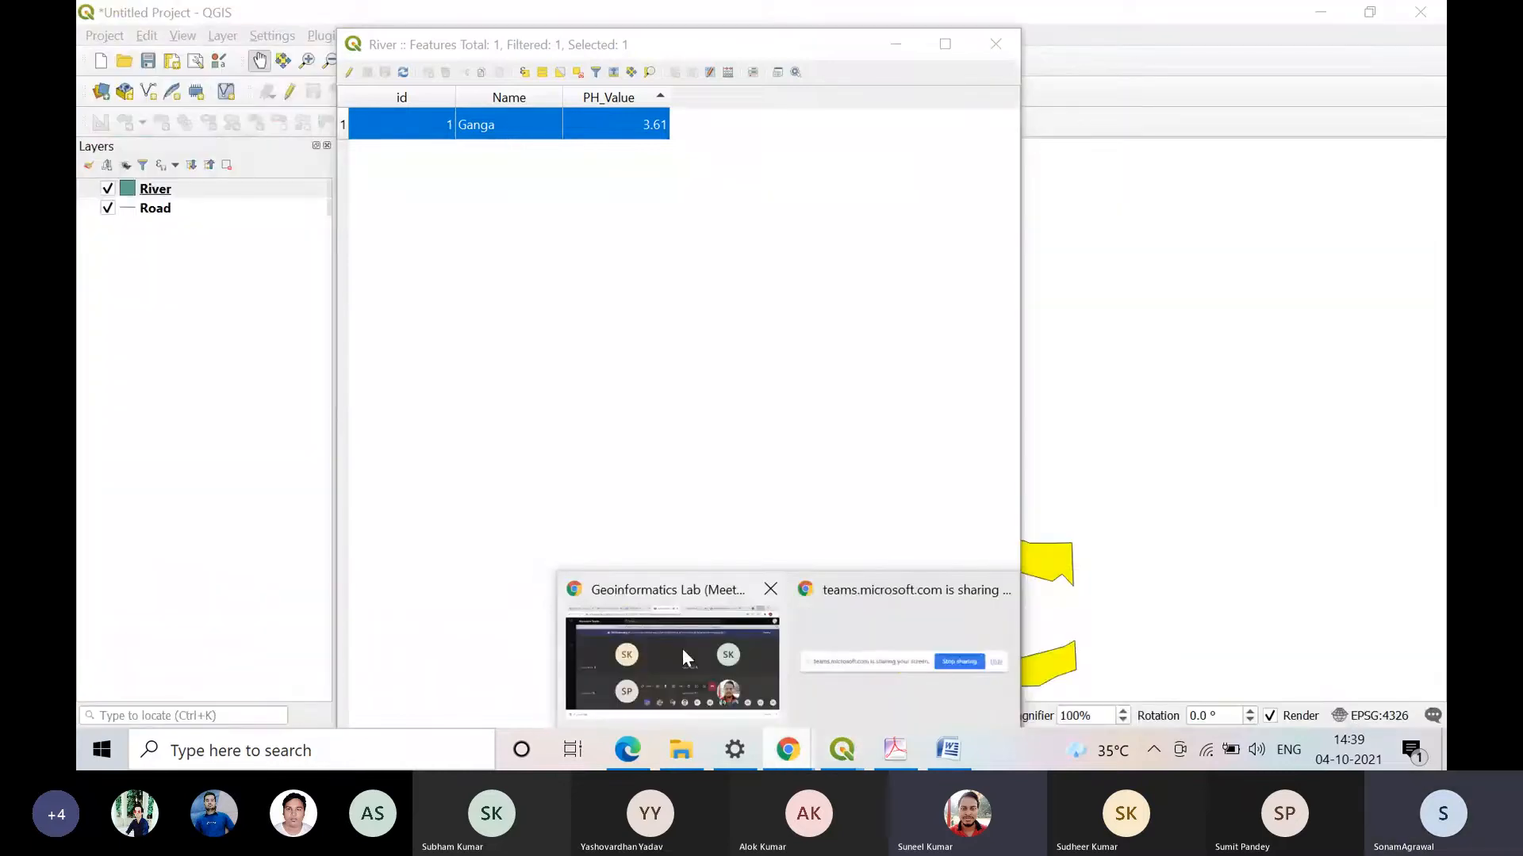
click(683, 650)
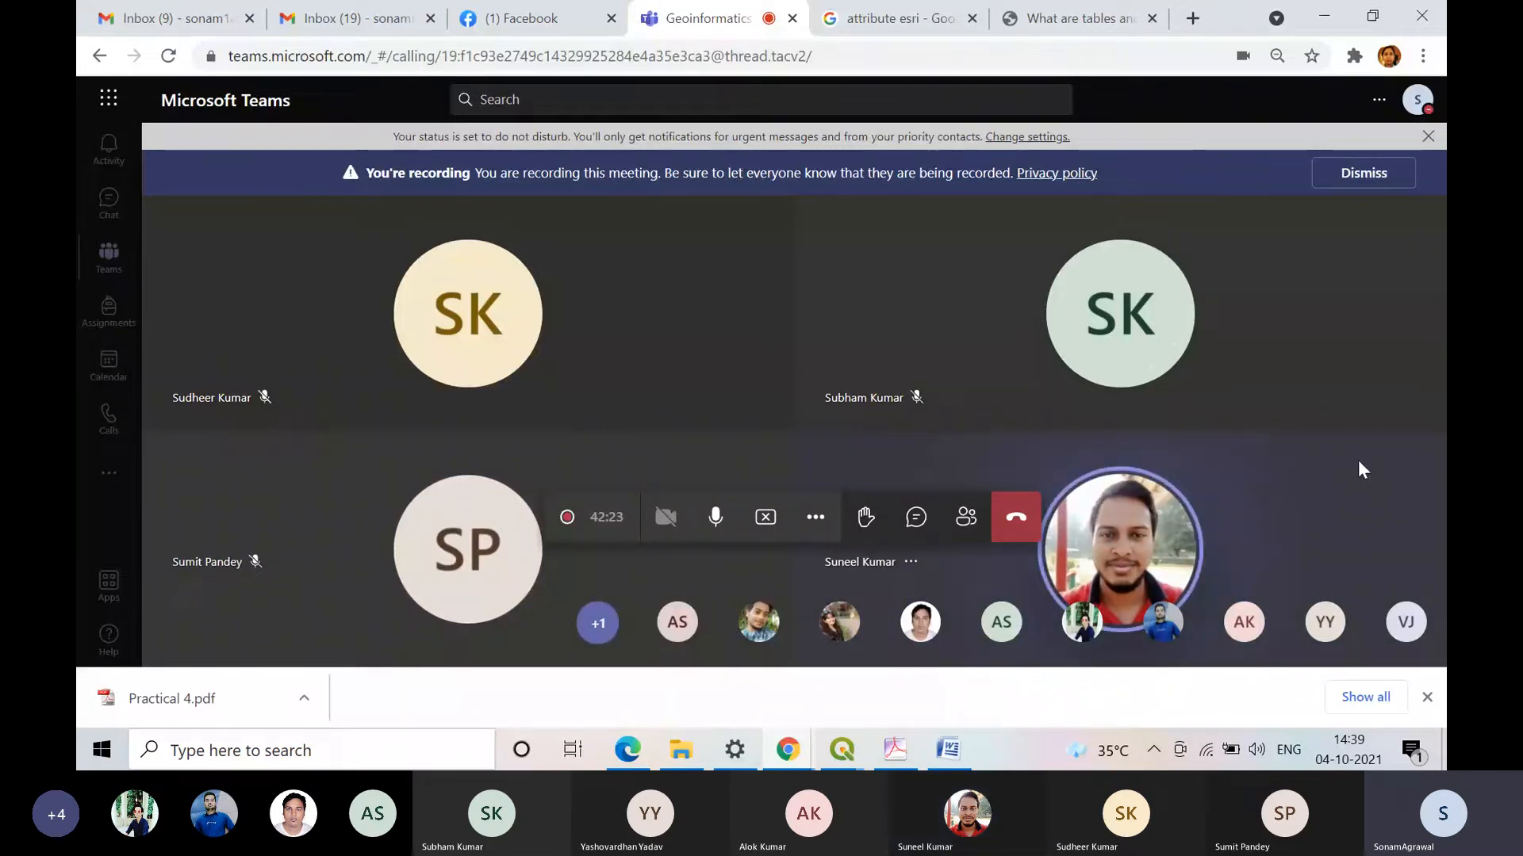
click(1318, 9)
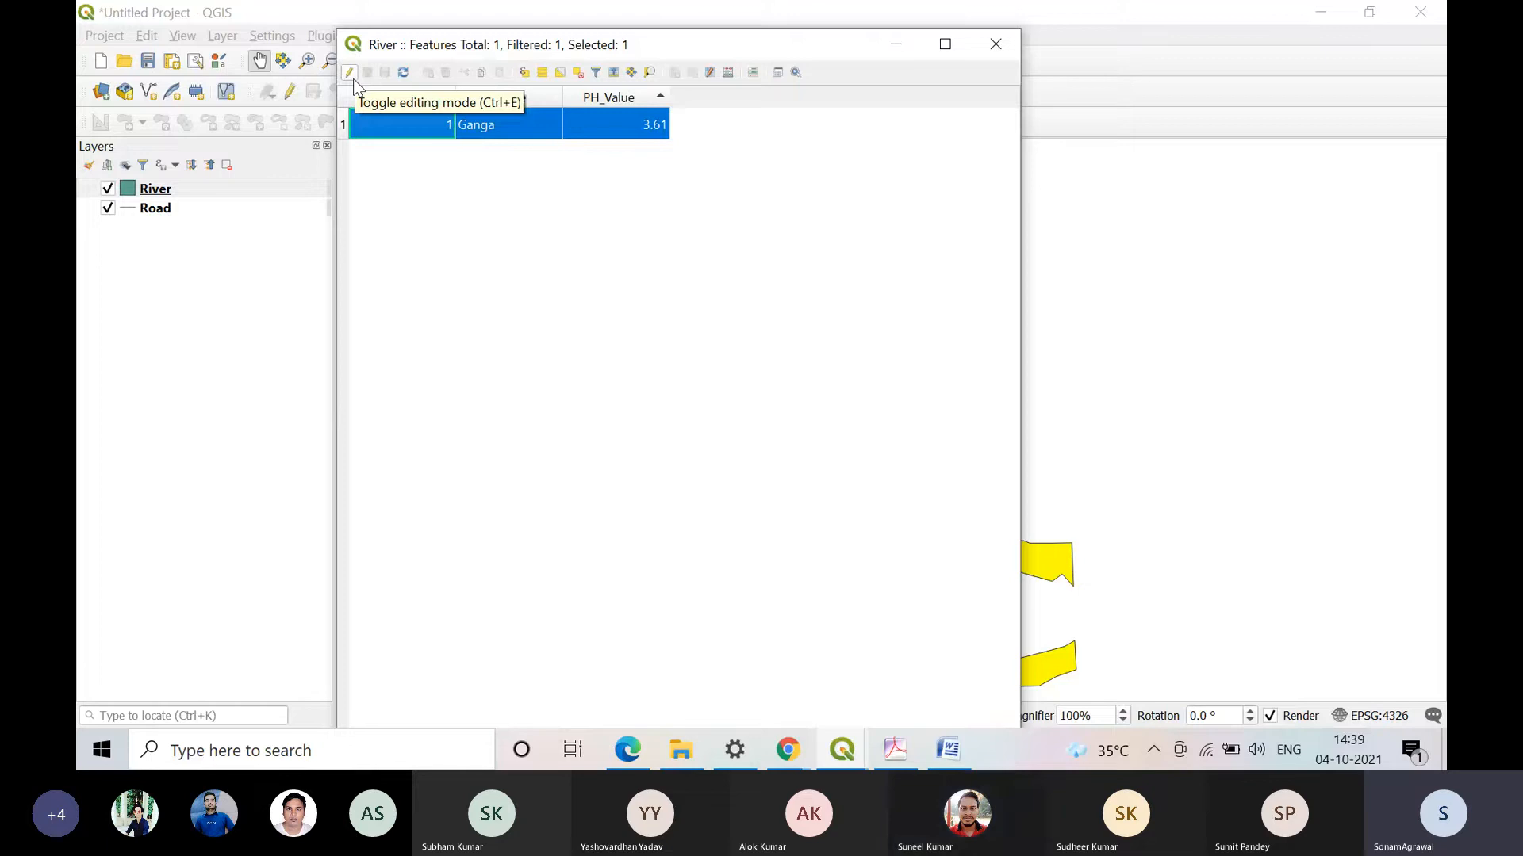
Step: Close and reopen the attribute table of the River layer, and enable editing mode
click(993, 46)
right_click(173, 195)
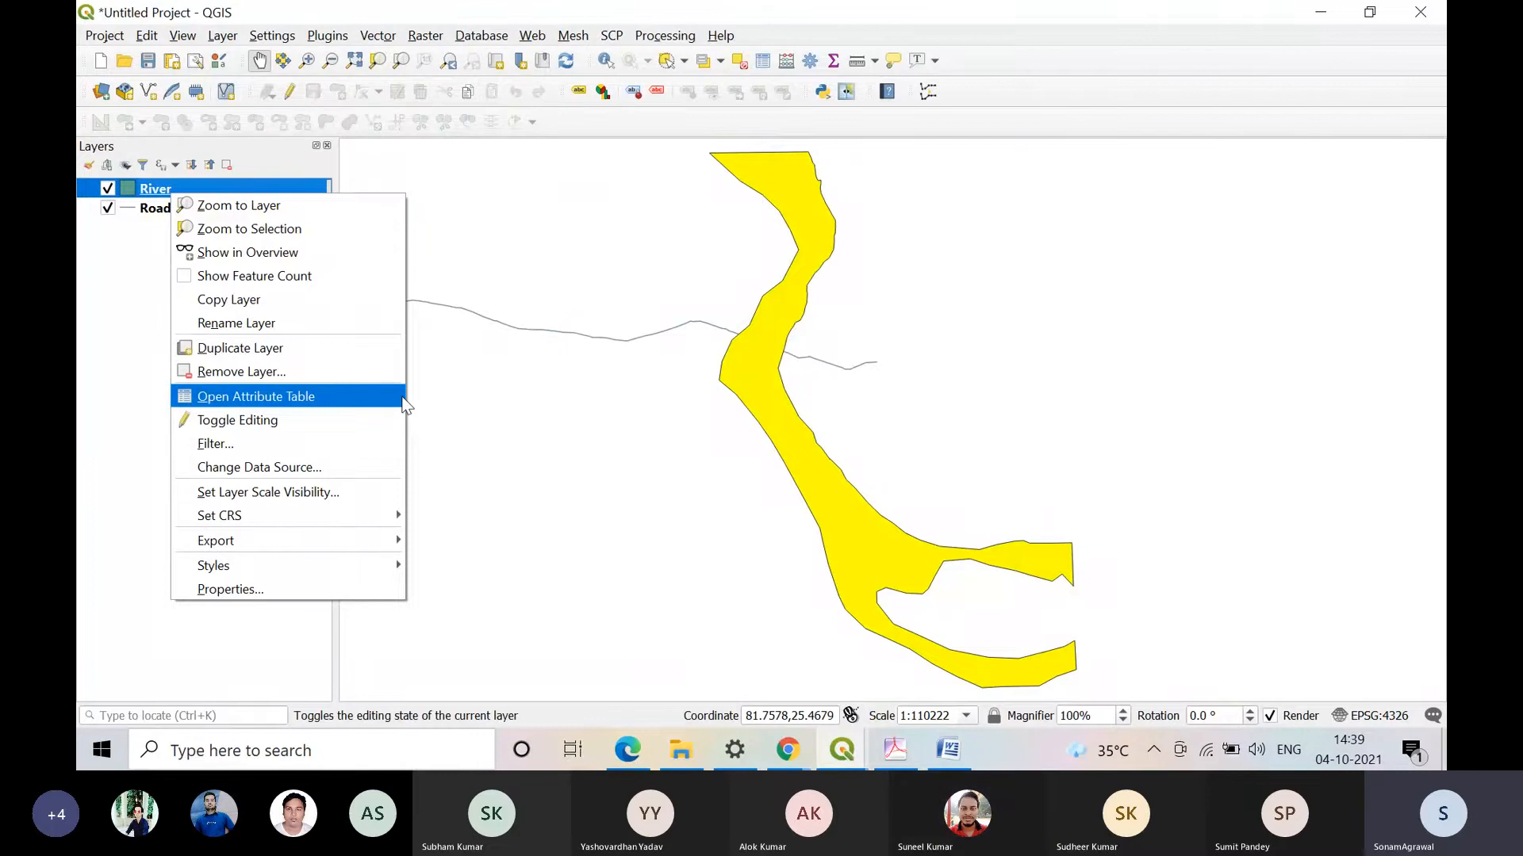
click(354, 410)
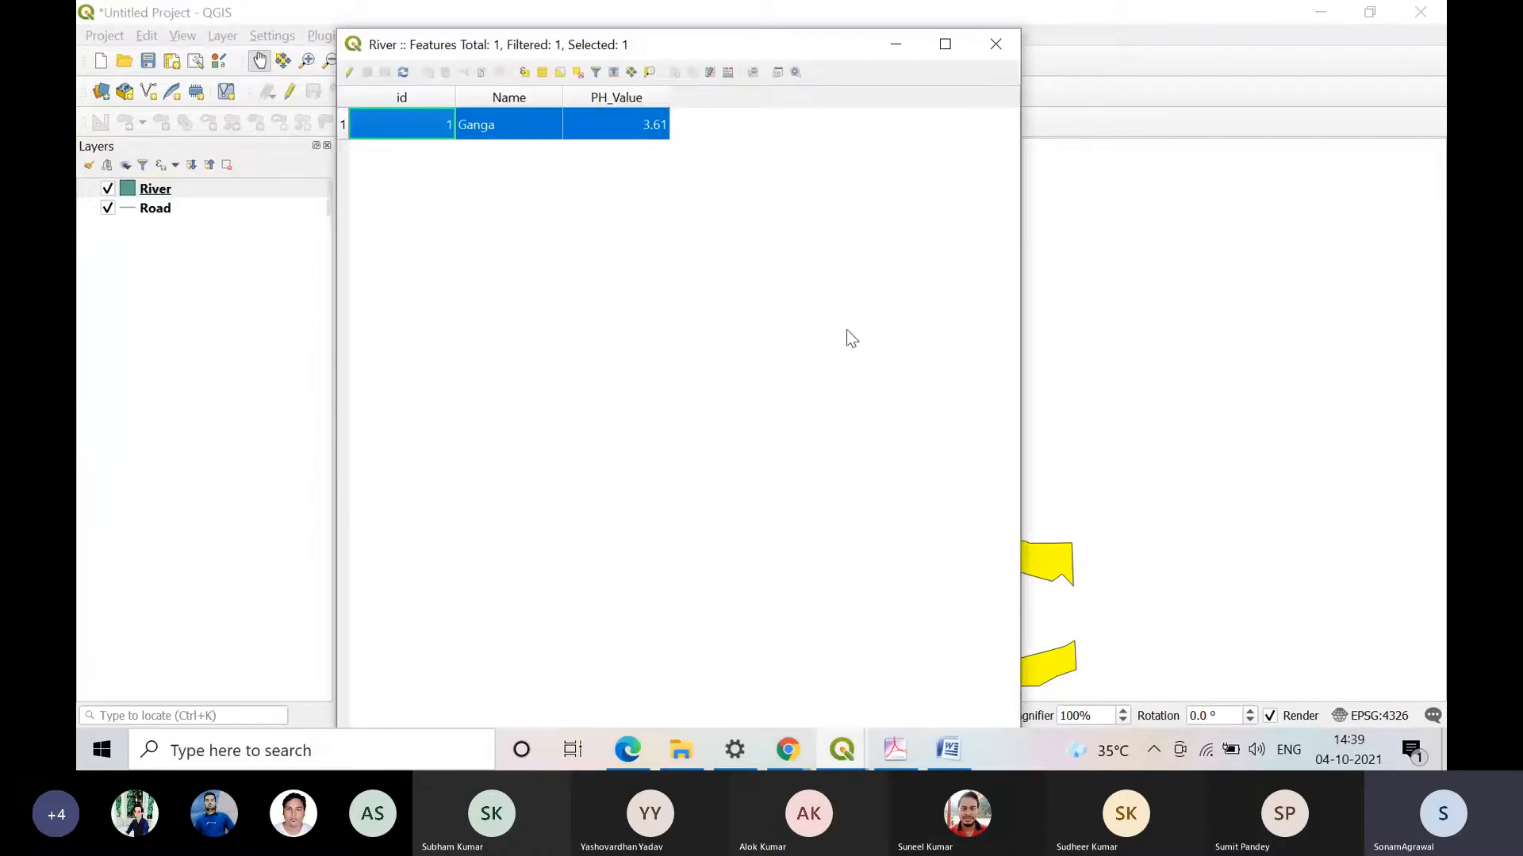
click(348, 74)
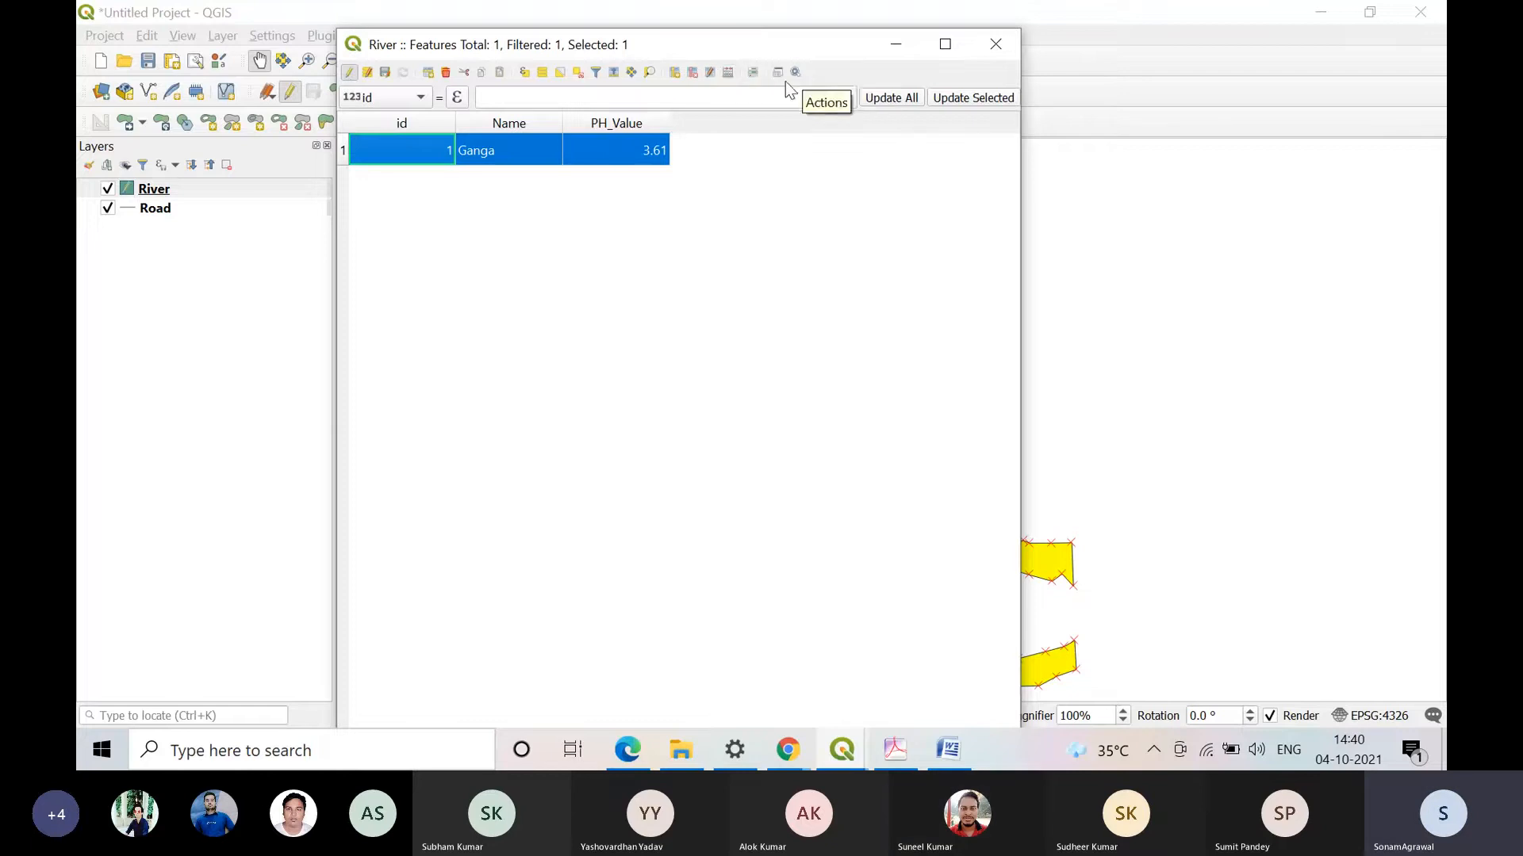
Step: Start a new field named Area in the River attribute table, with the type Decimal number (real)
click(675, 78)
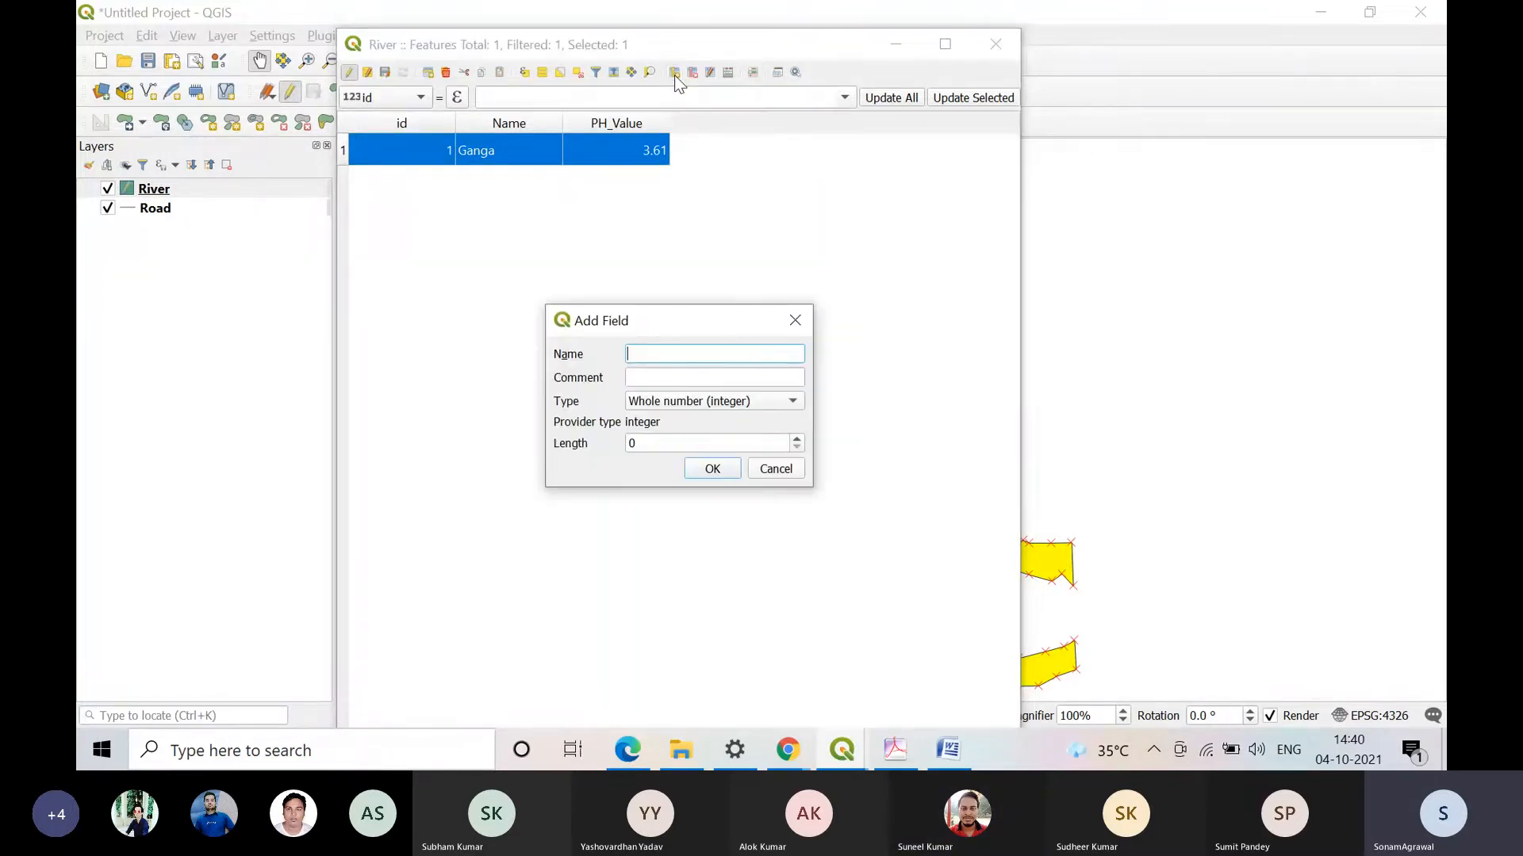
text(lengh)
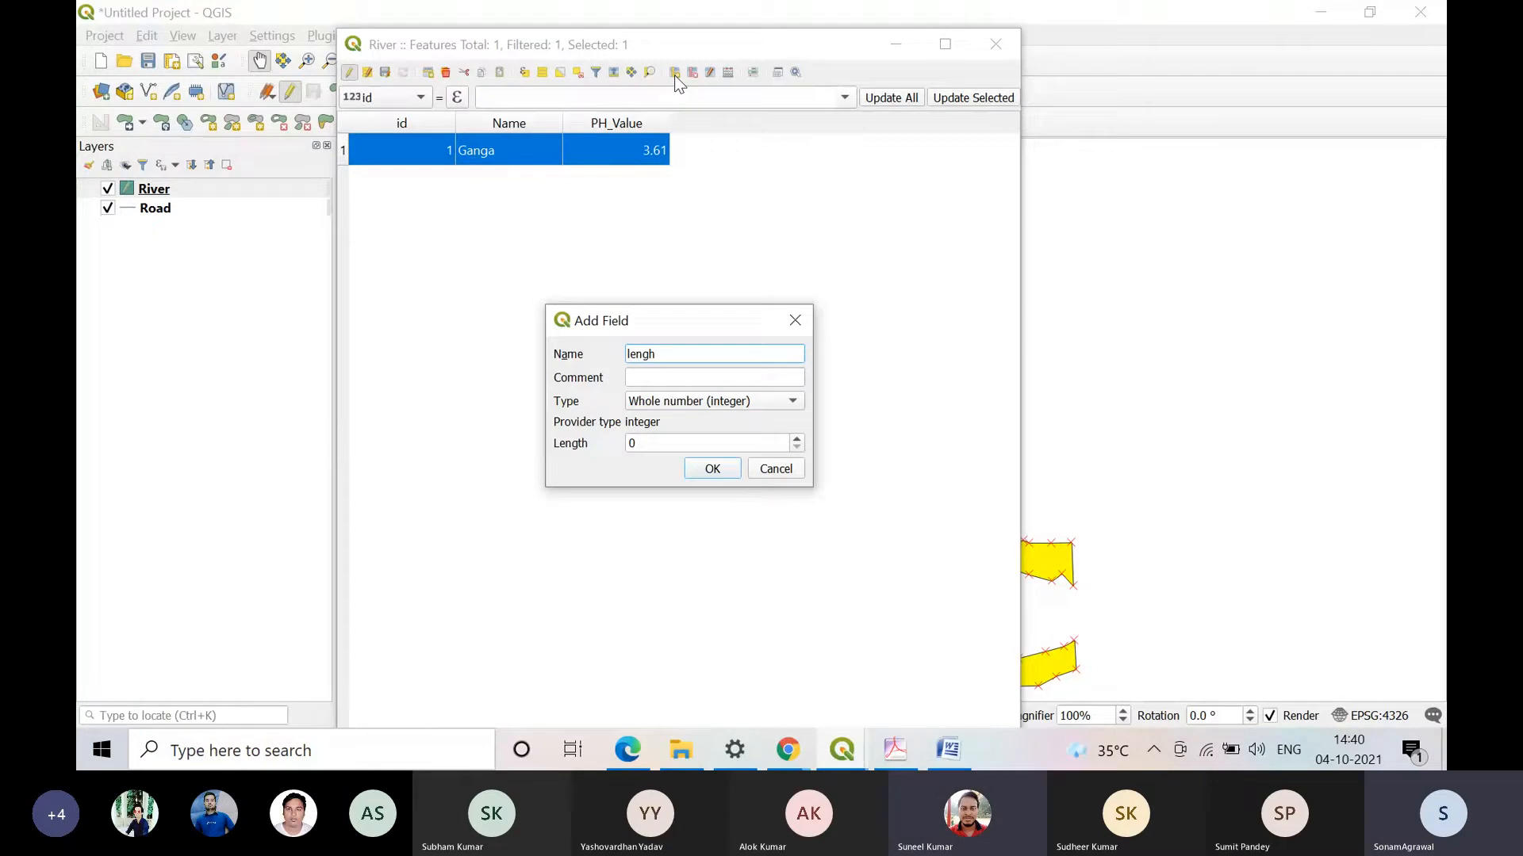
key(BackSpace)
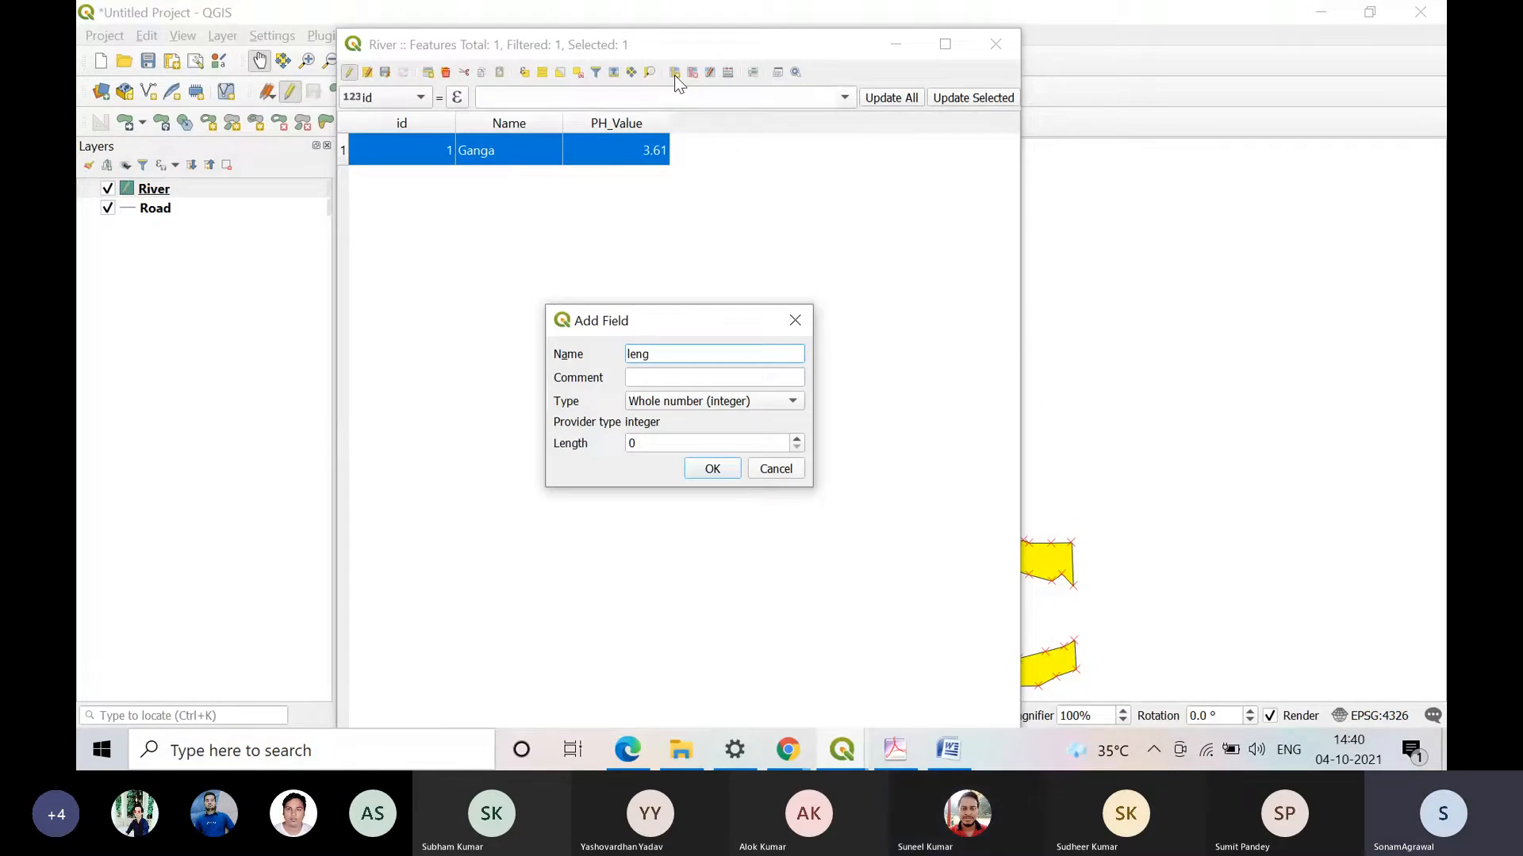
text(th)
drag(687, 355, 539, 349)
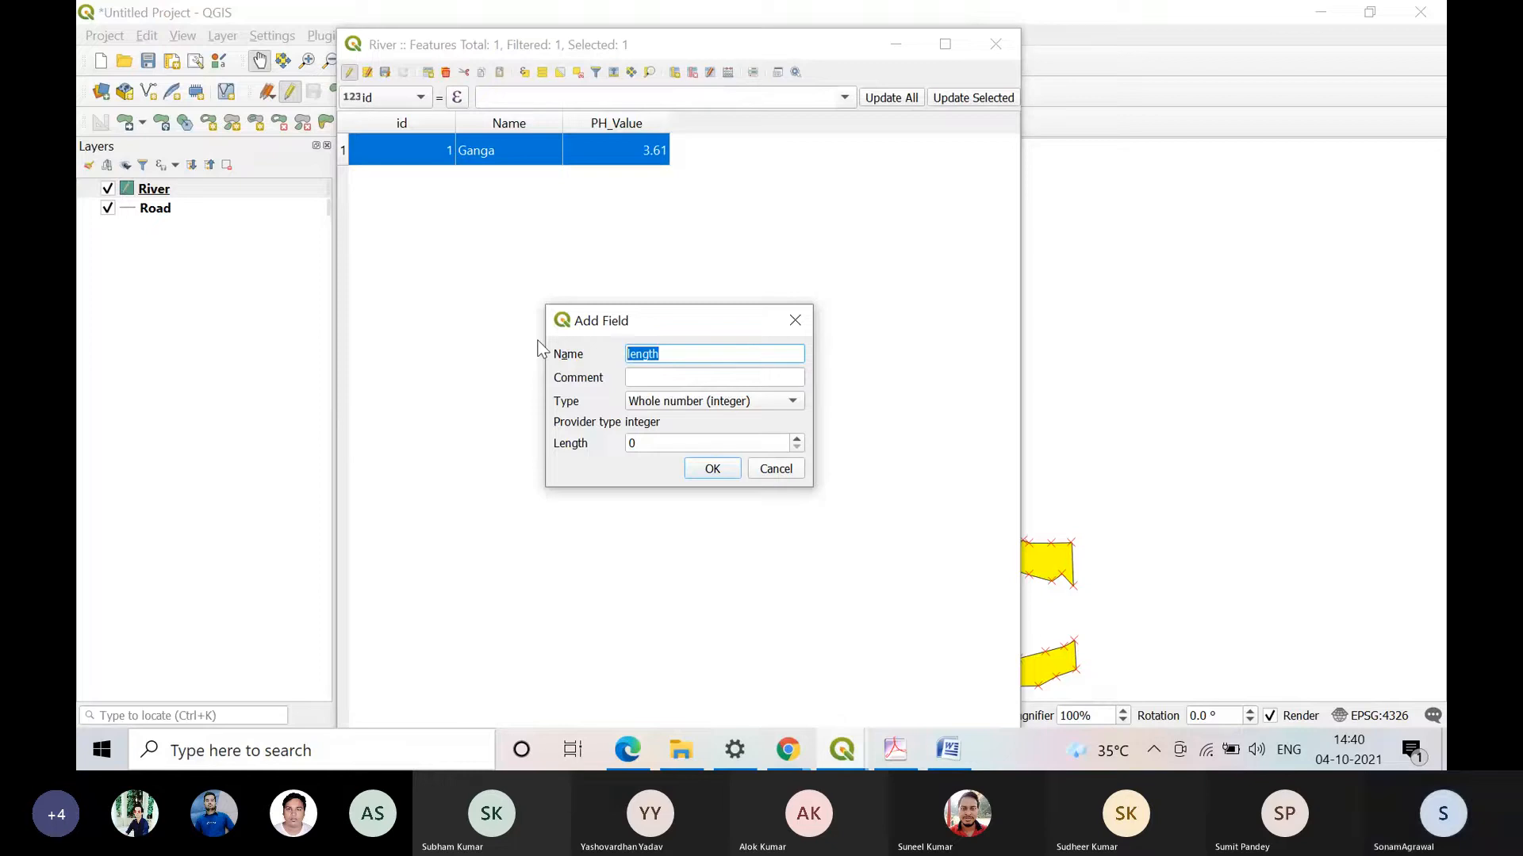
text(Area)
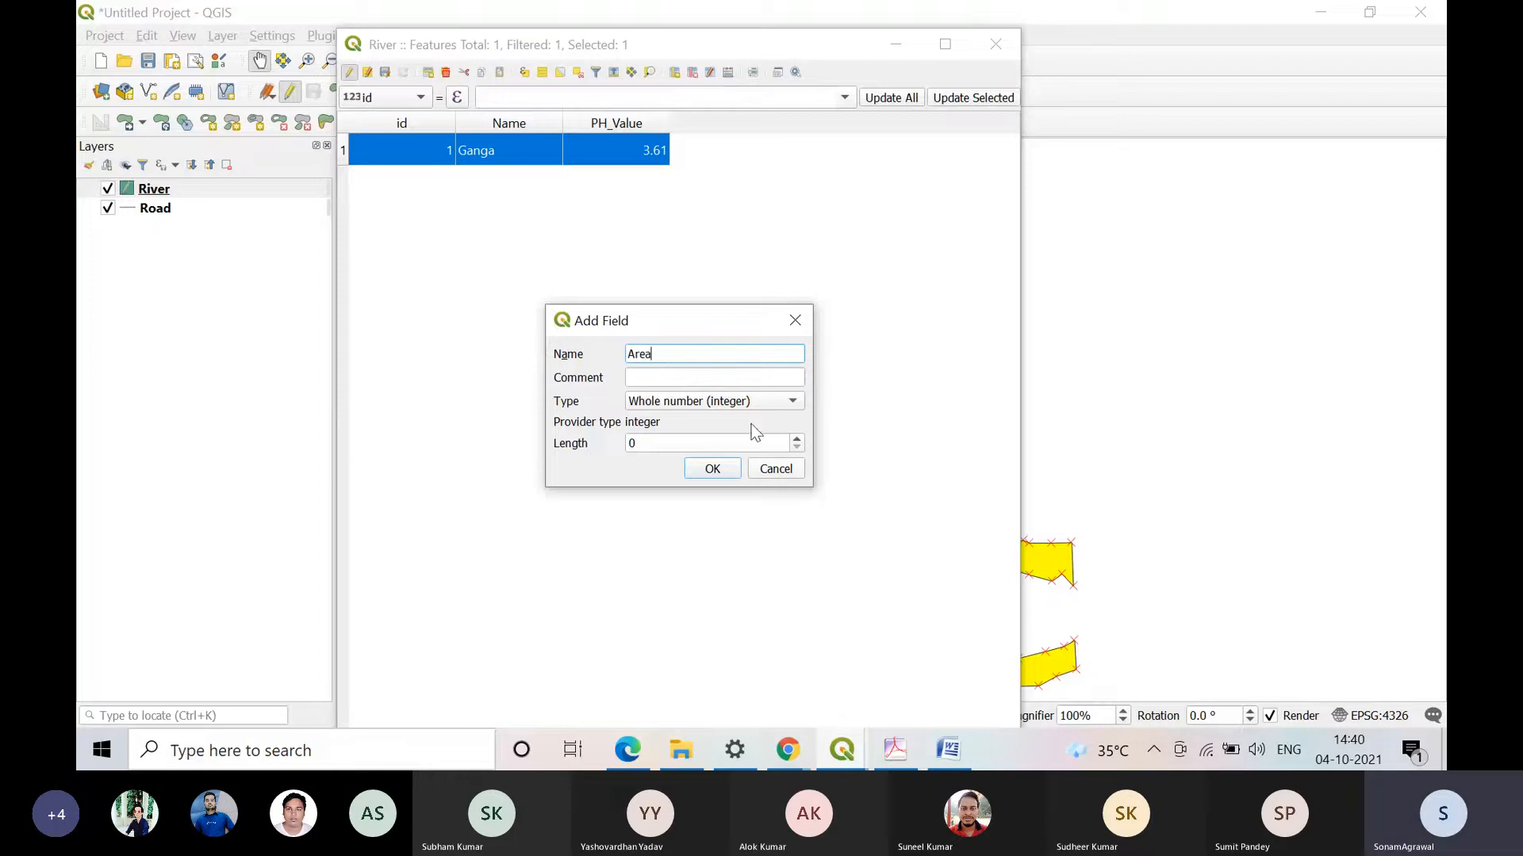
click(728, 408)
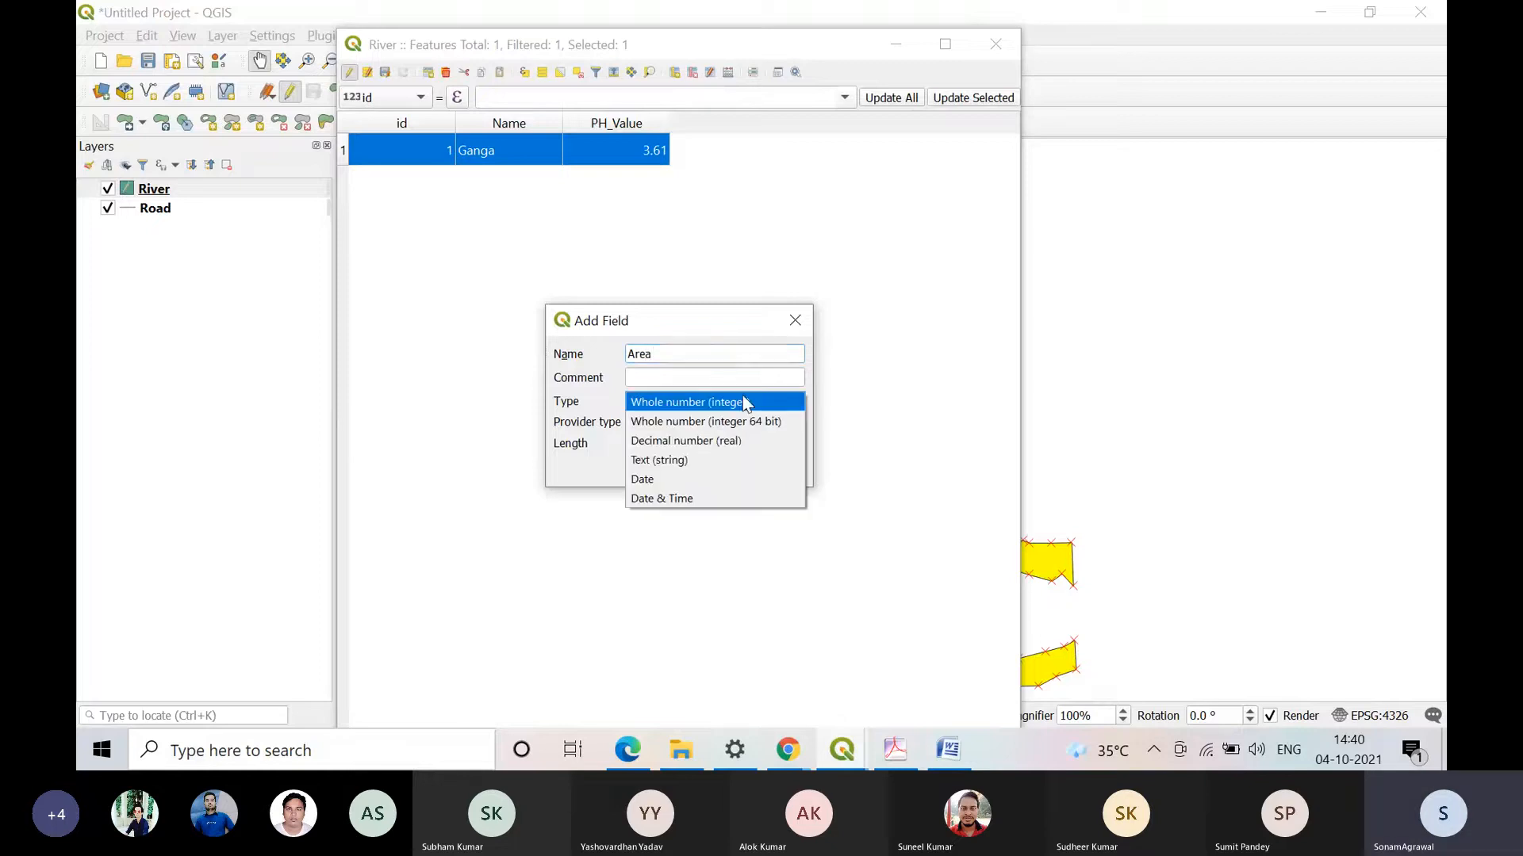
click(748, 448)
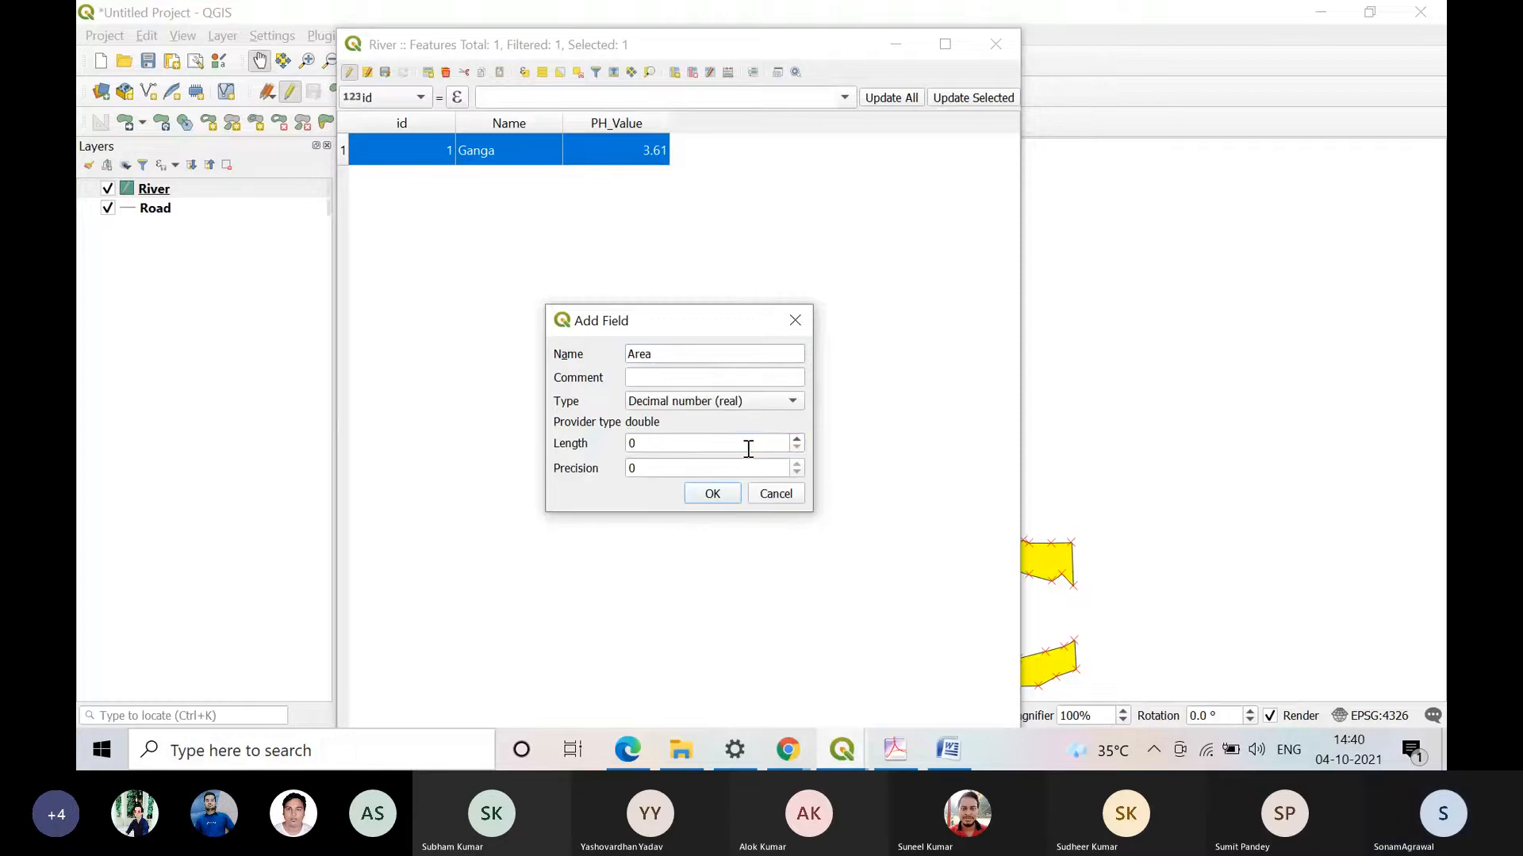
Step: Give the Area field a length of 6 and a precision of 2, and add it to the table
double_click(748, 448)
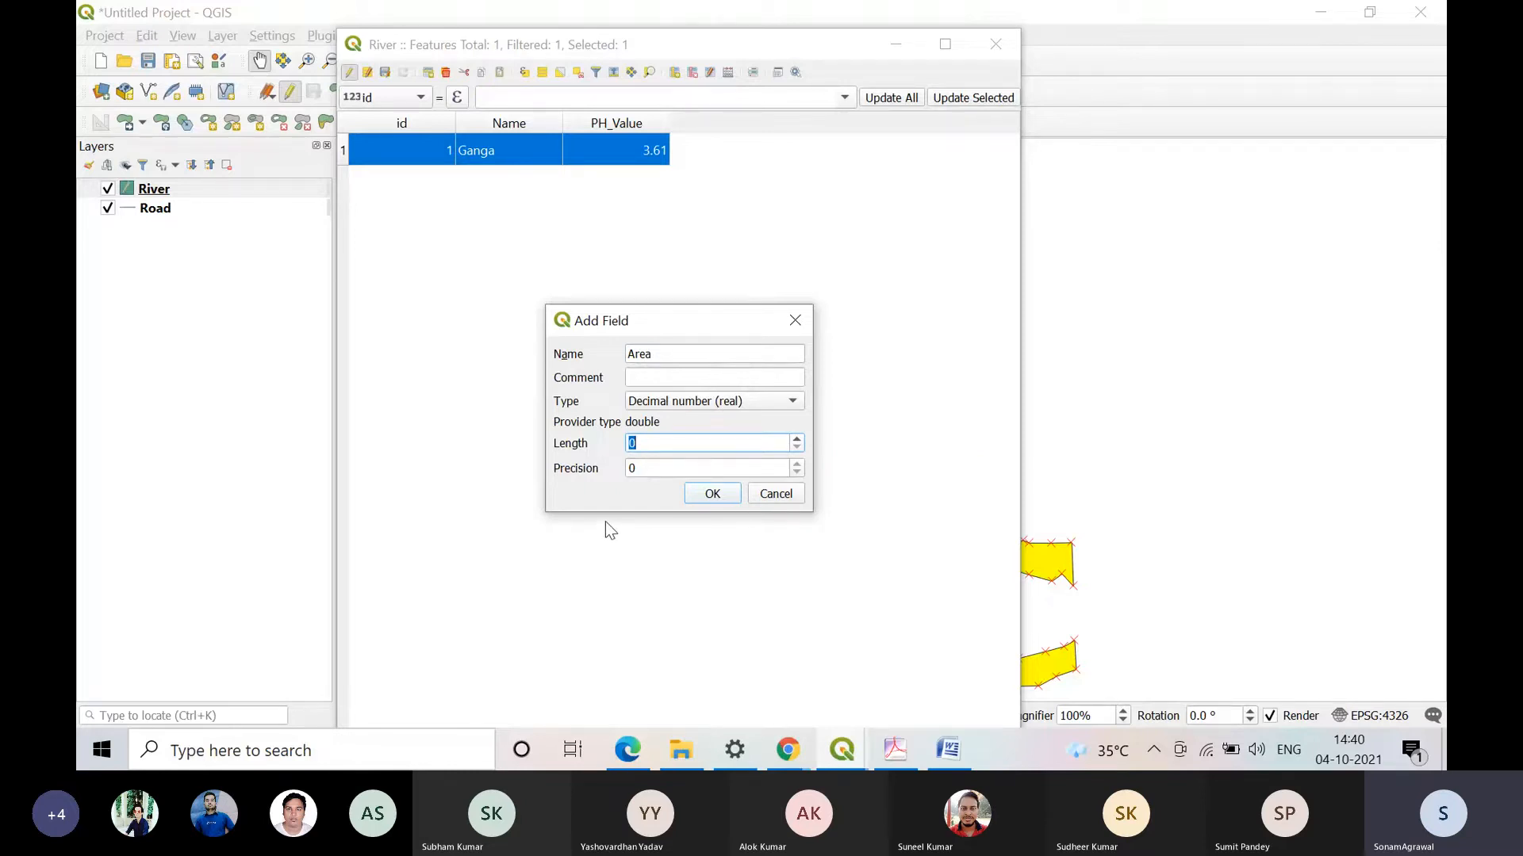
text(6)
click(657, 469)
drag(658, 472, 628, 471)
text(2)
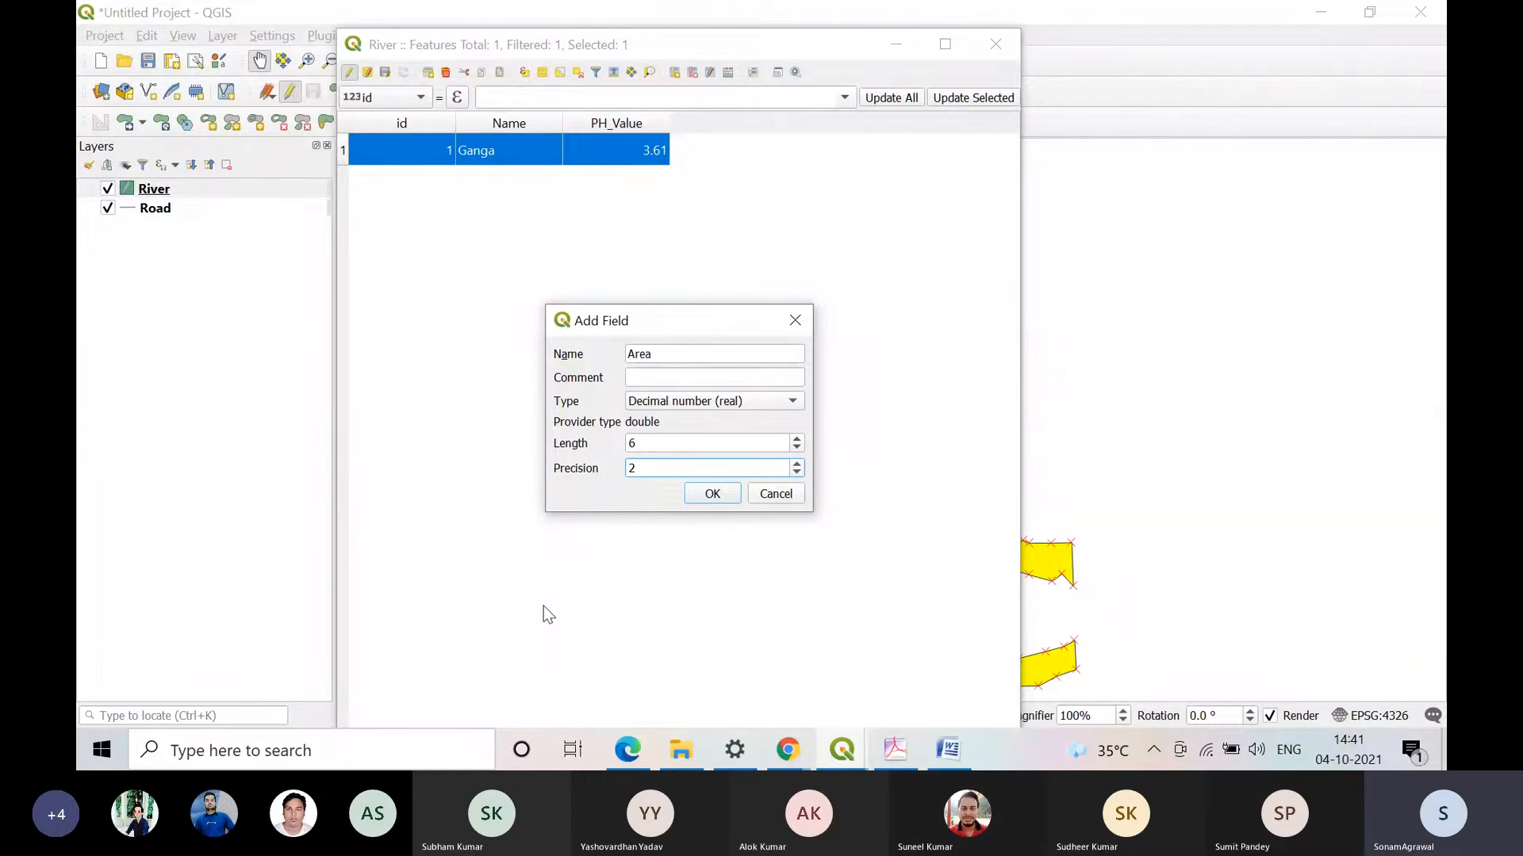
click(697, 495)
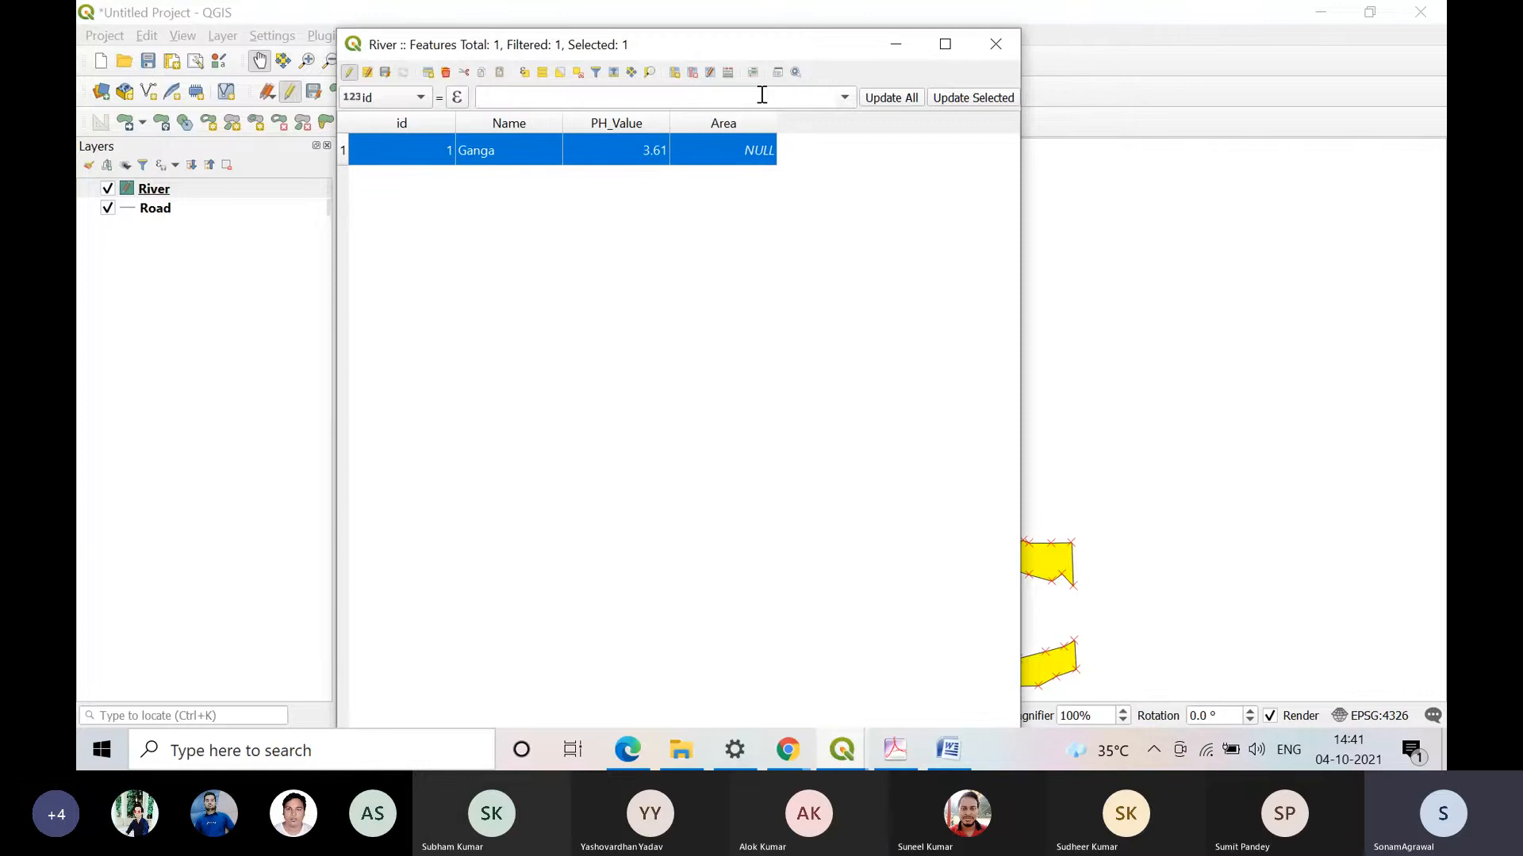
Step: Enter 234.56 as the Area of the Ganga record and save the edits
double_click(761, 151)
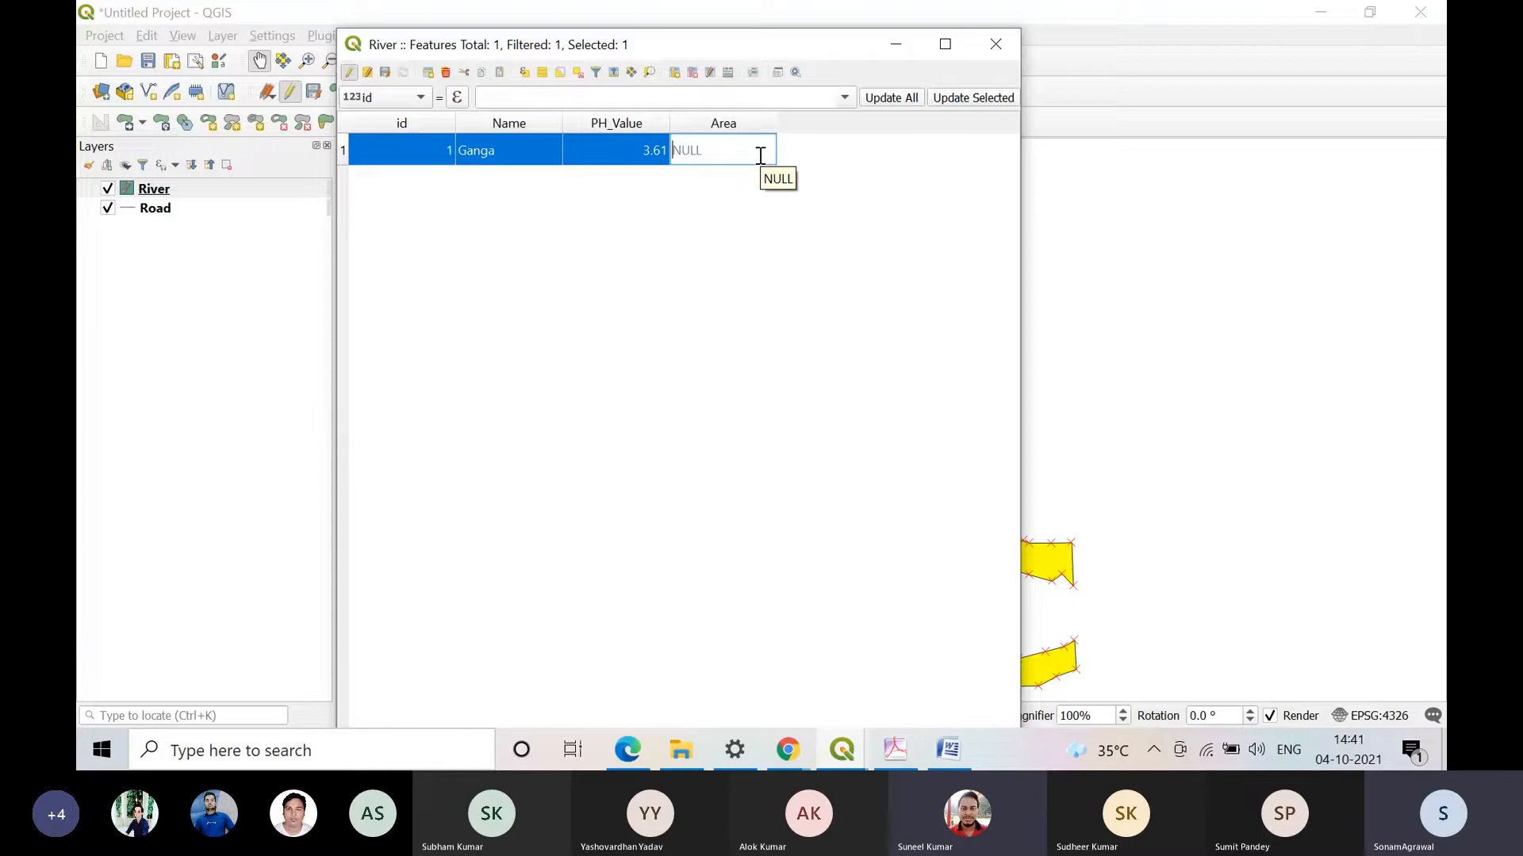
text(234.56)
mouse_move(865, 767)
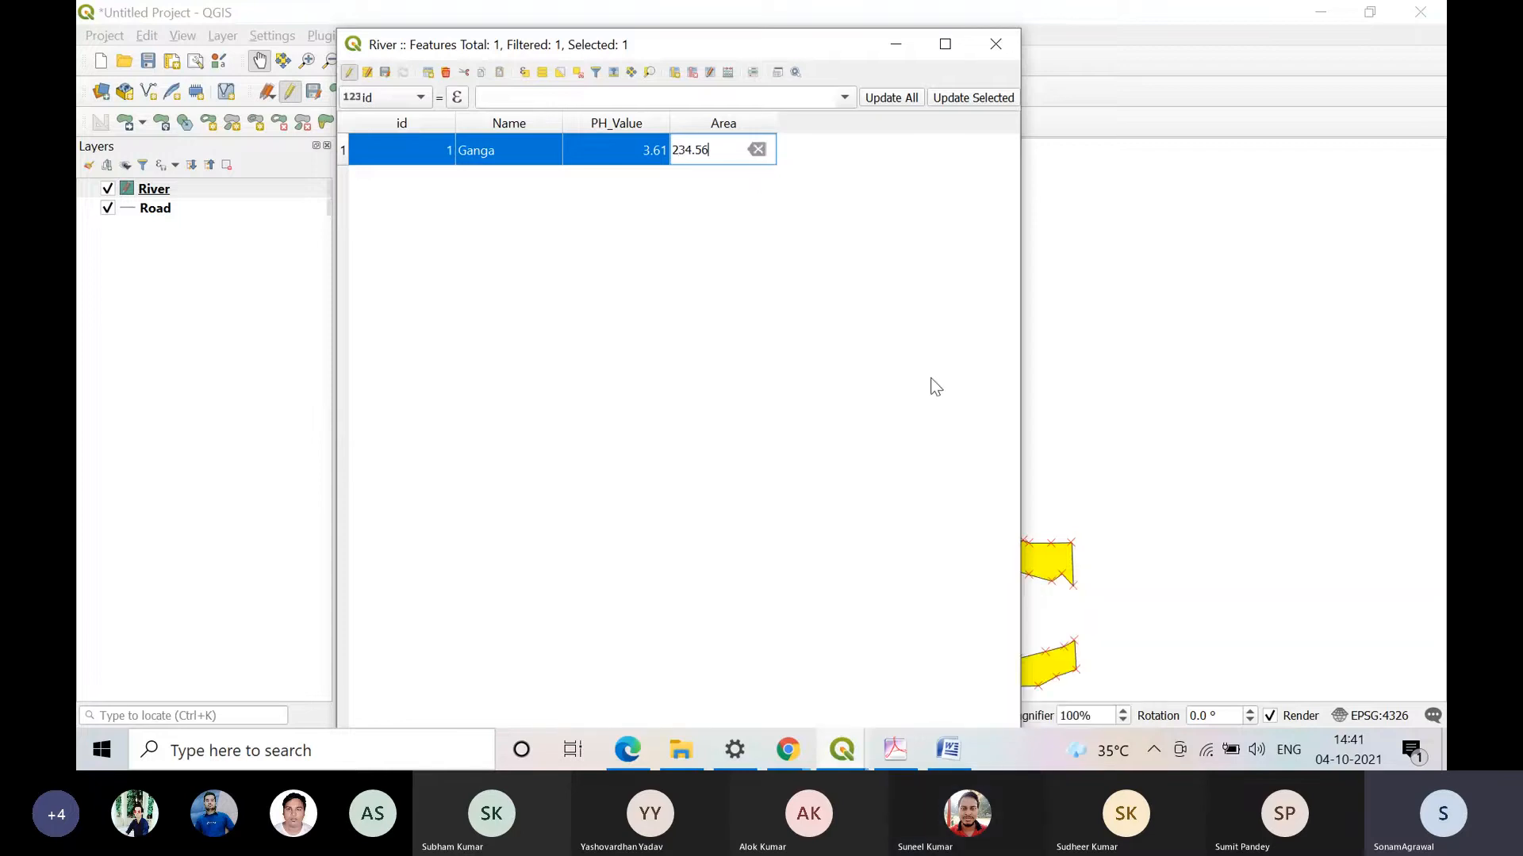
key(Return)
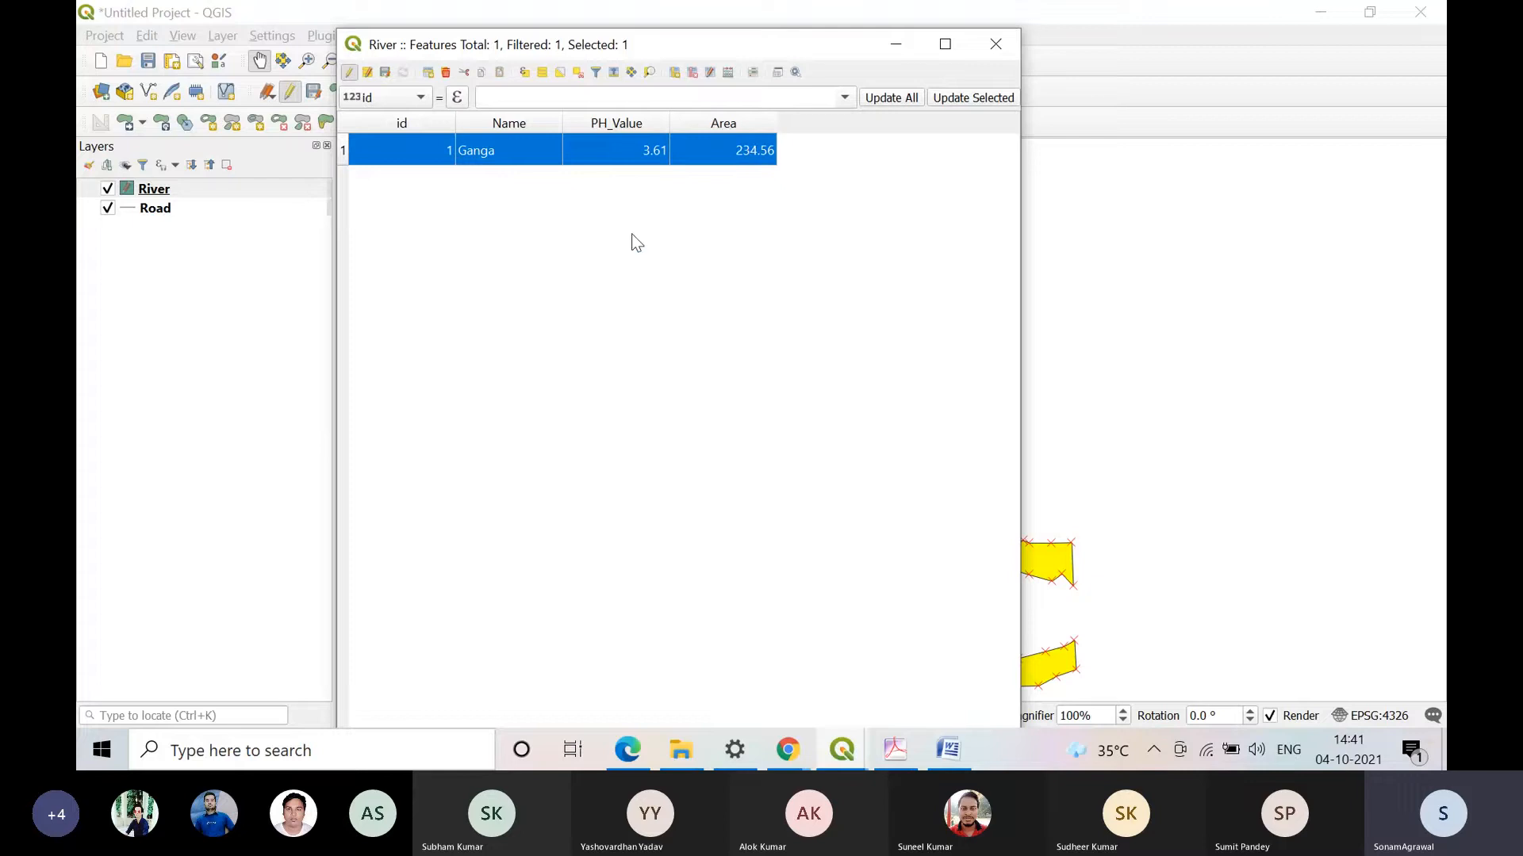
click(394, 71)
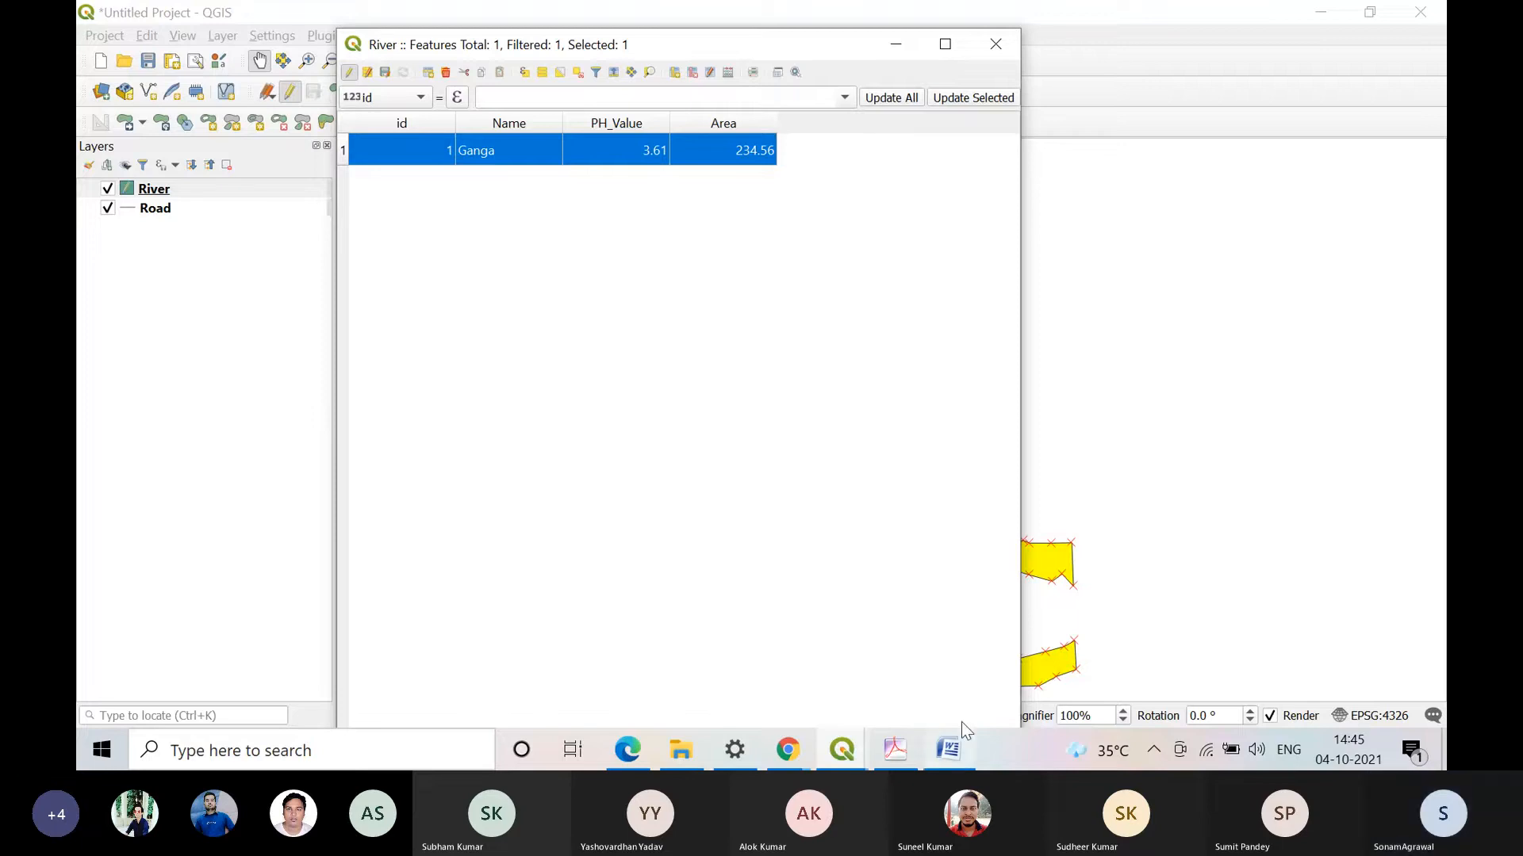
Step: Check the Microsoft Teams meeting in Chrome, dismiss its downloads bar, and return to QGIS
mouse_move(892, 746)
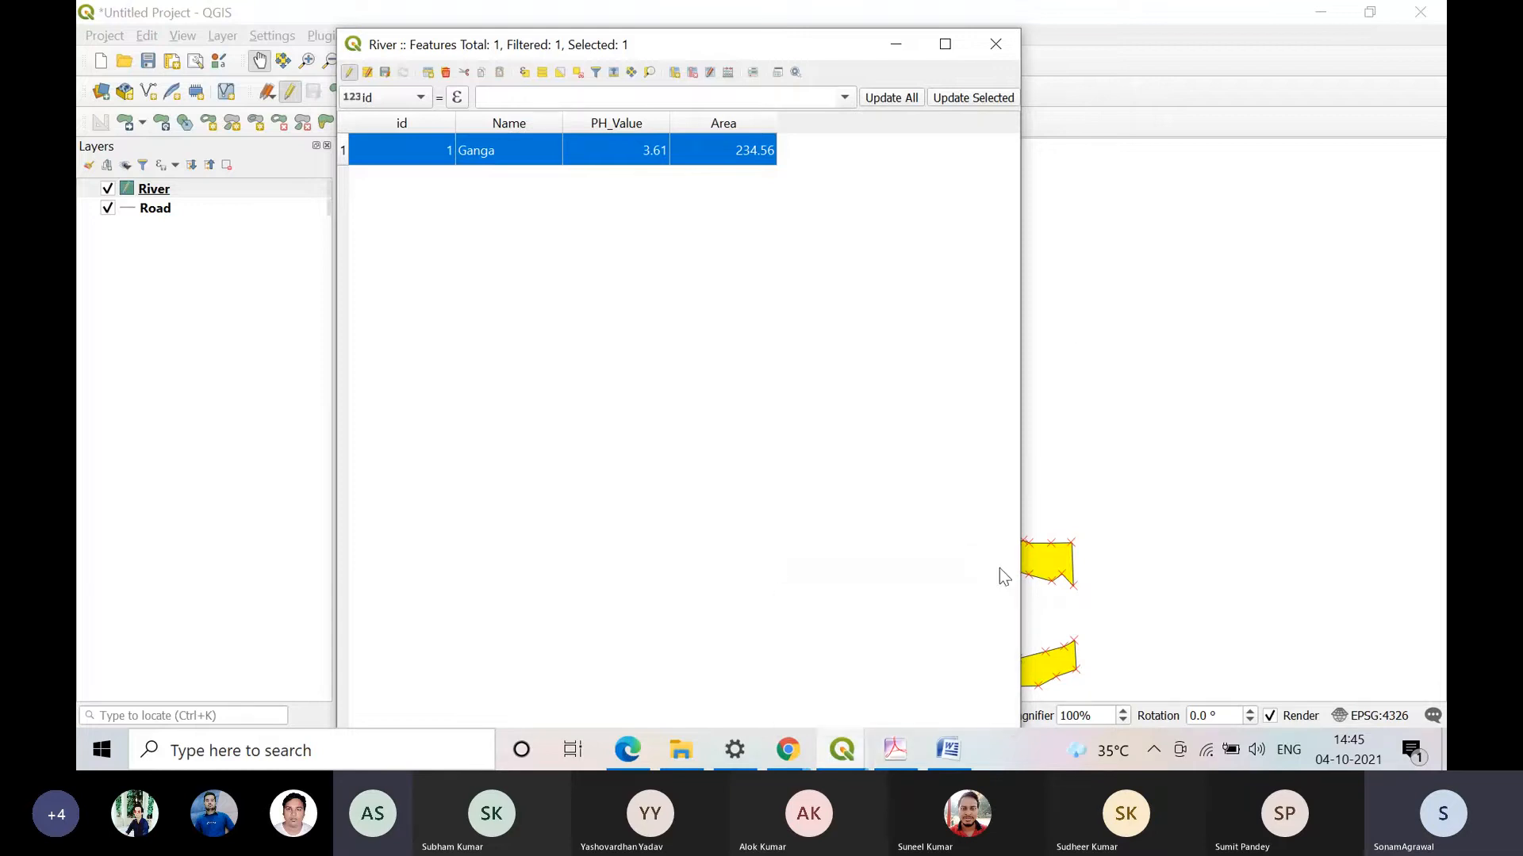
mouse_move(787, 760)
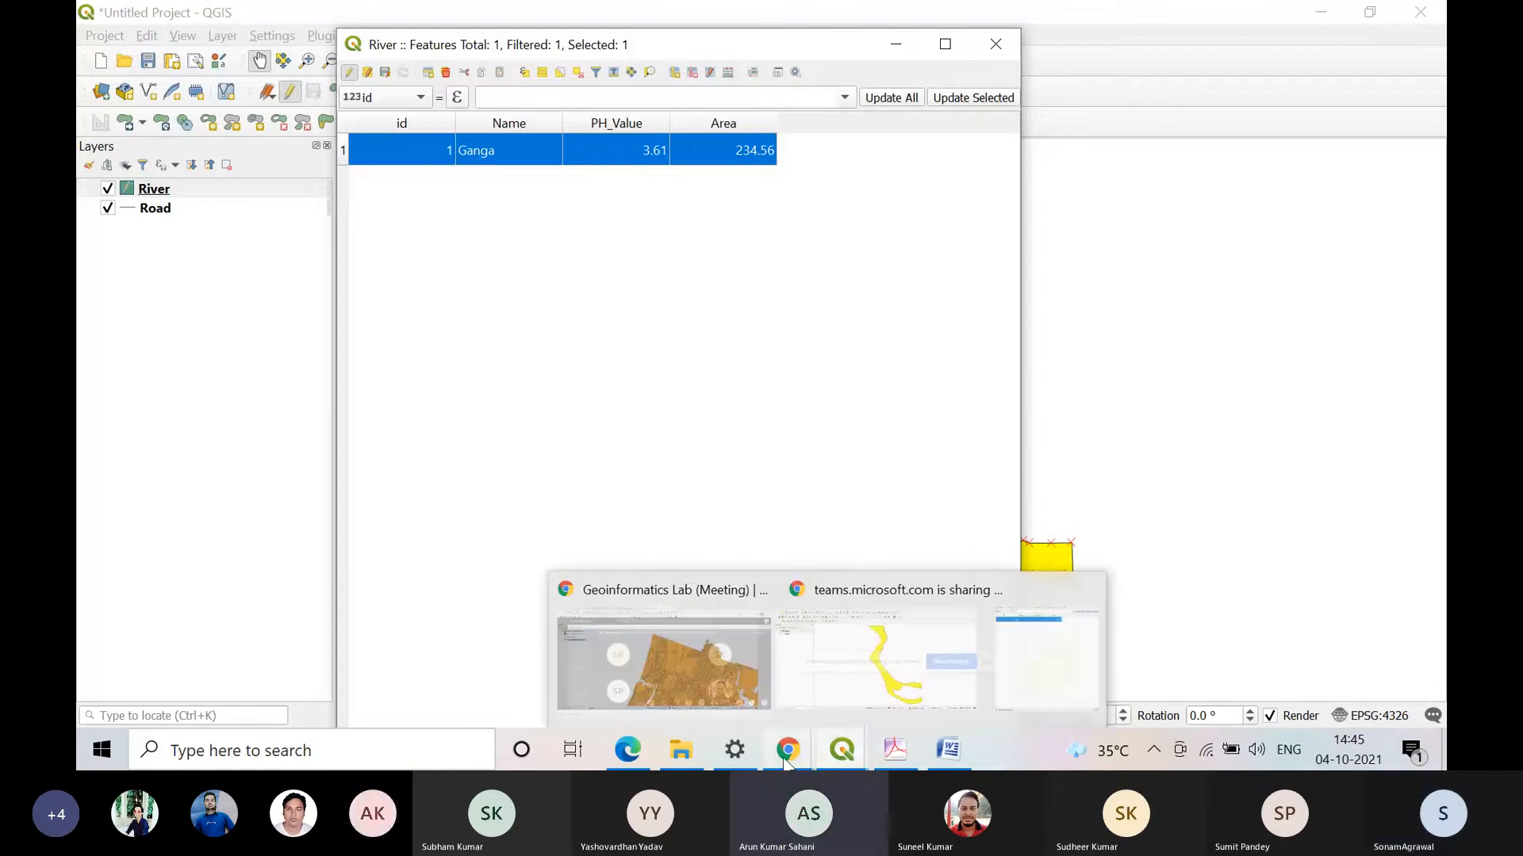
click(679, 683)
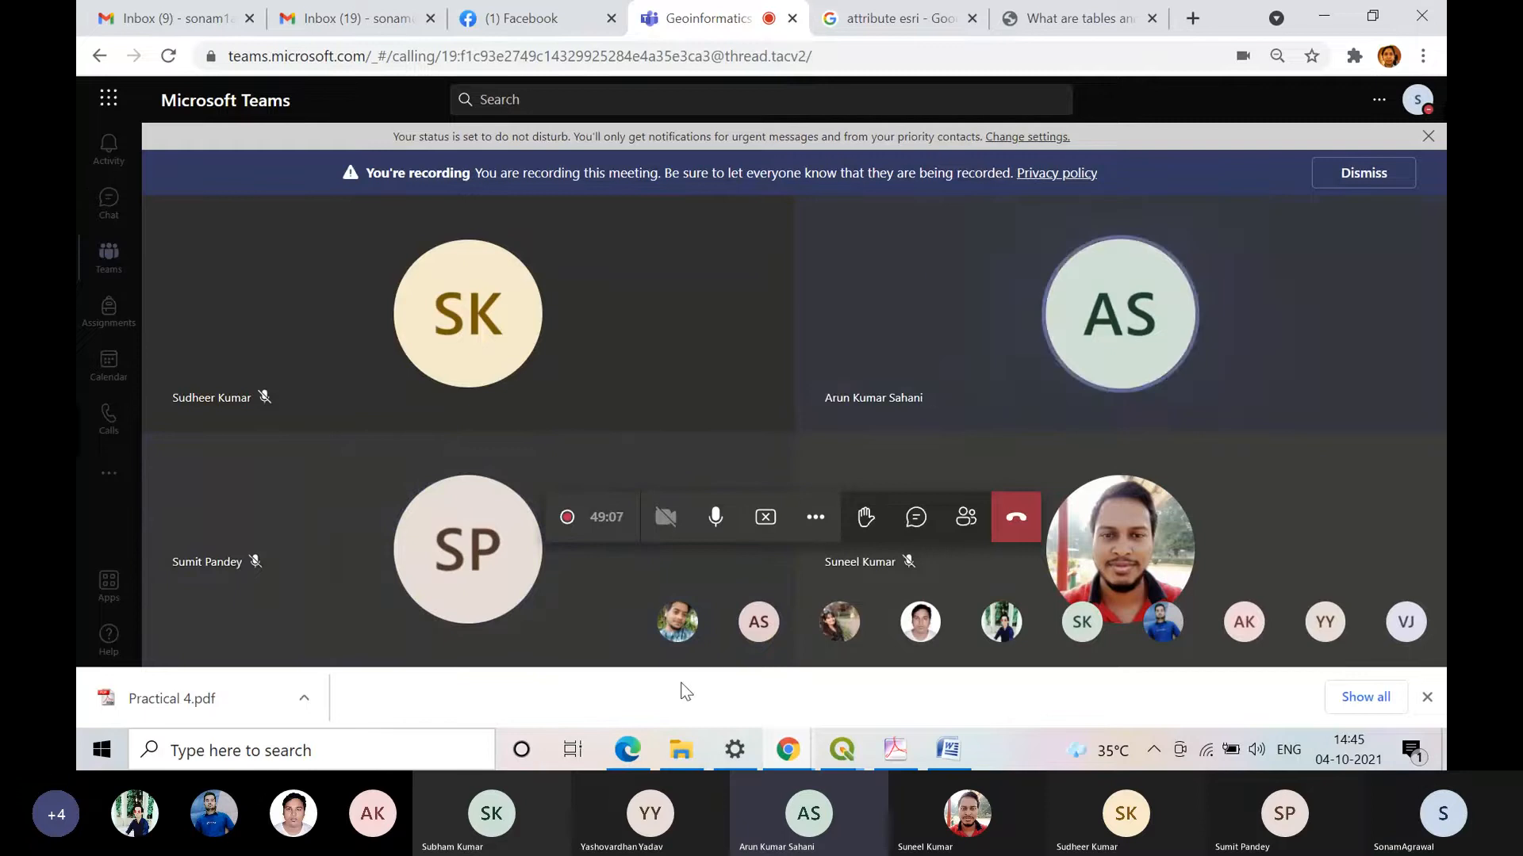
click(1427, 697)
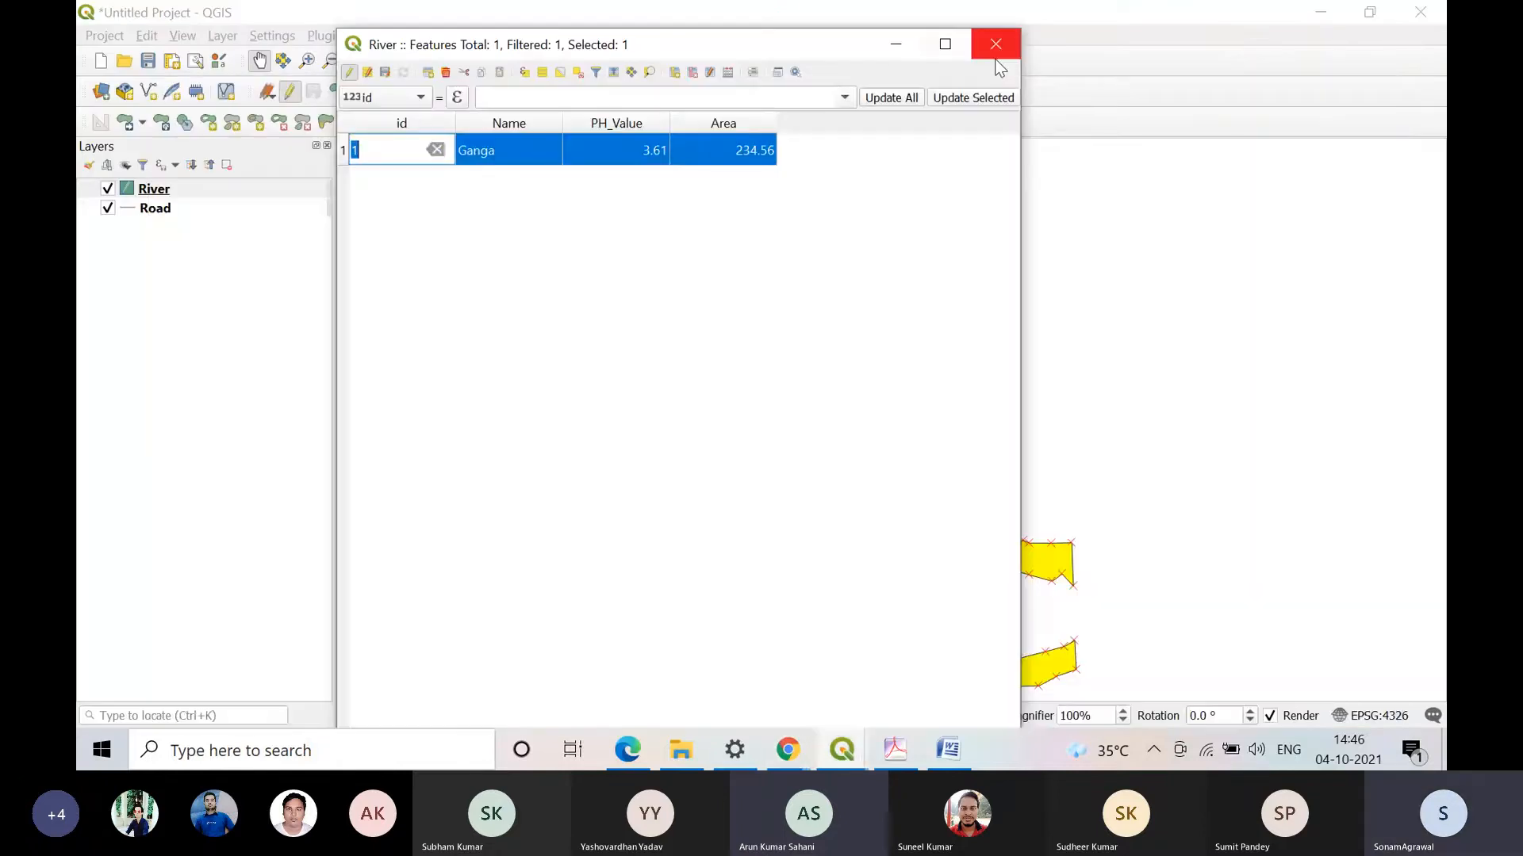
Step: Close the River attribute table, reopen it from the layer, and leave the id cell's edit mode
click(996, 58)
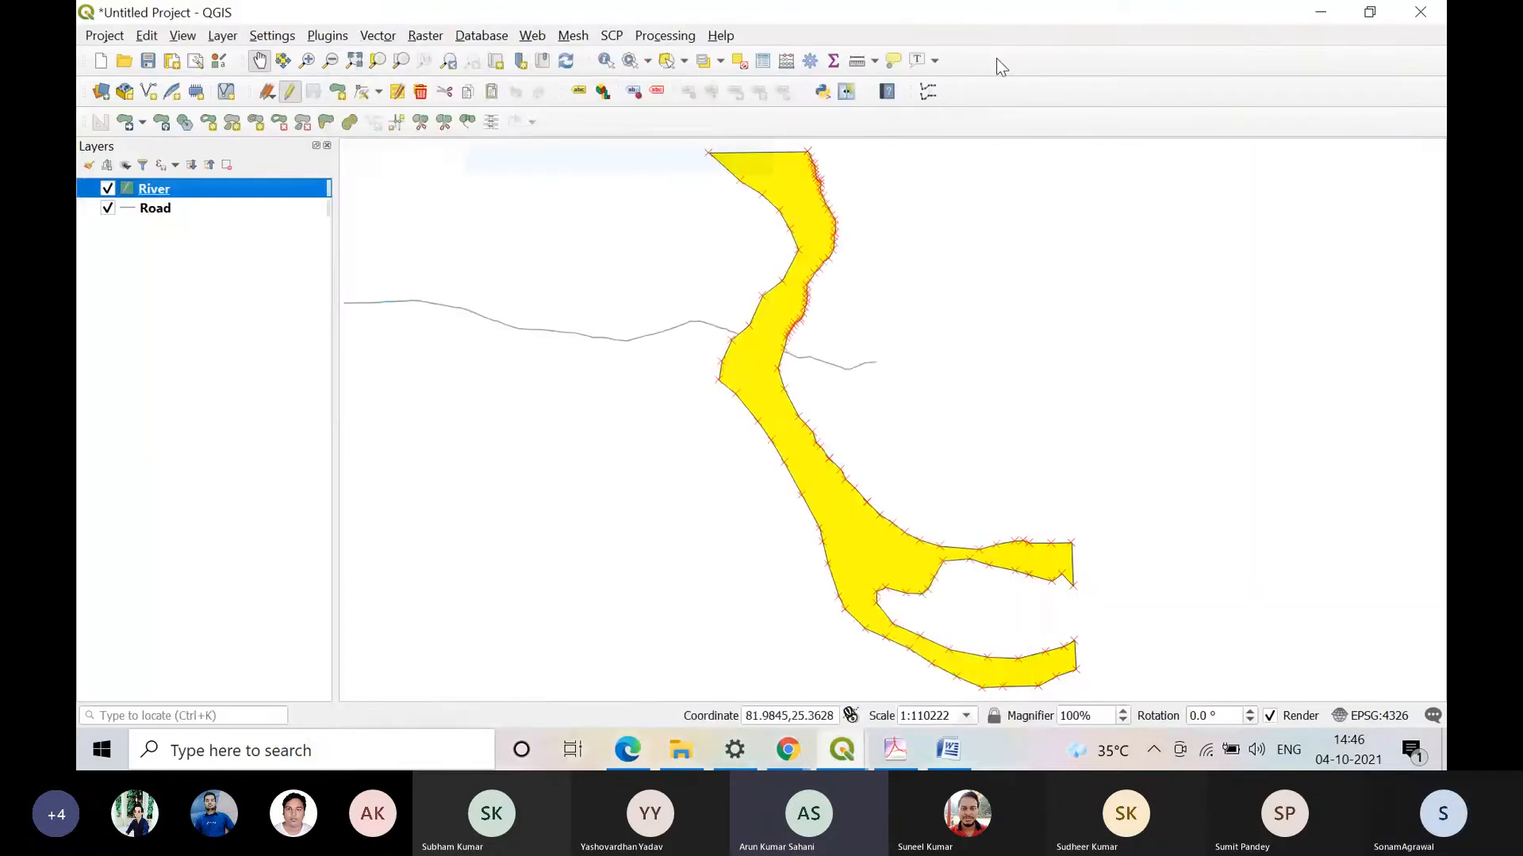
right_click(259, 189)
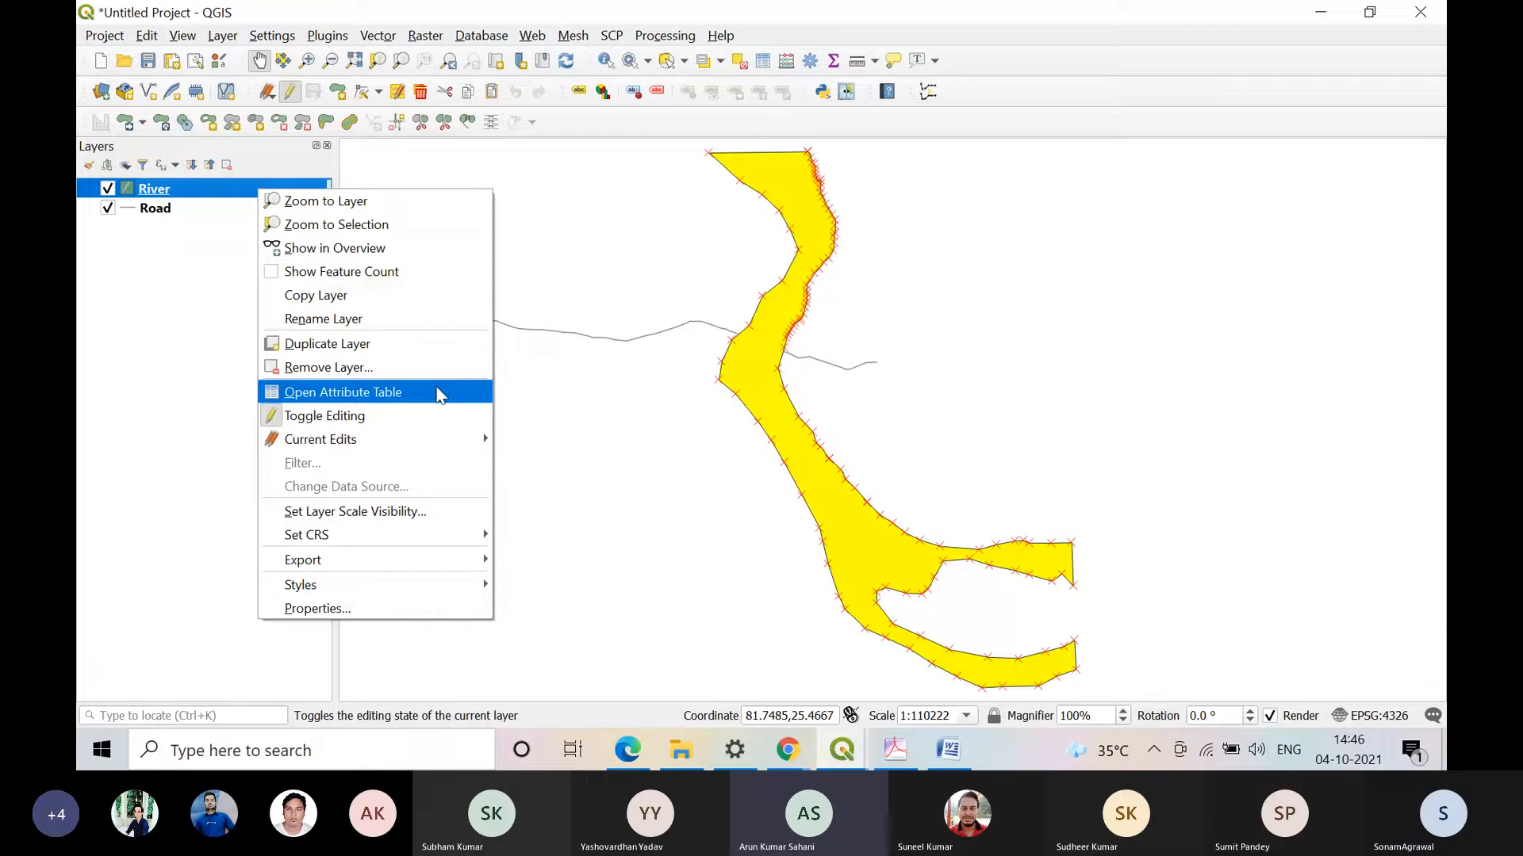
click(437, 388)
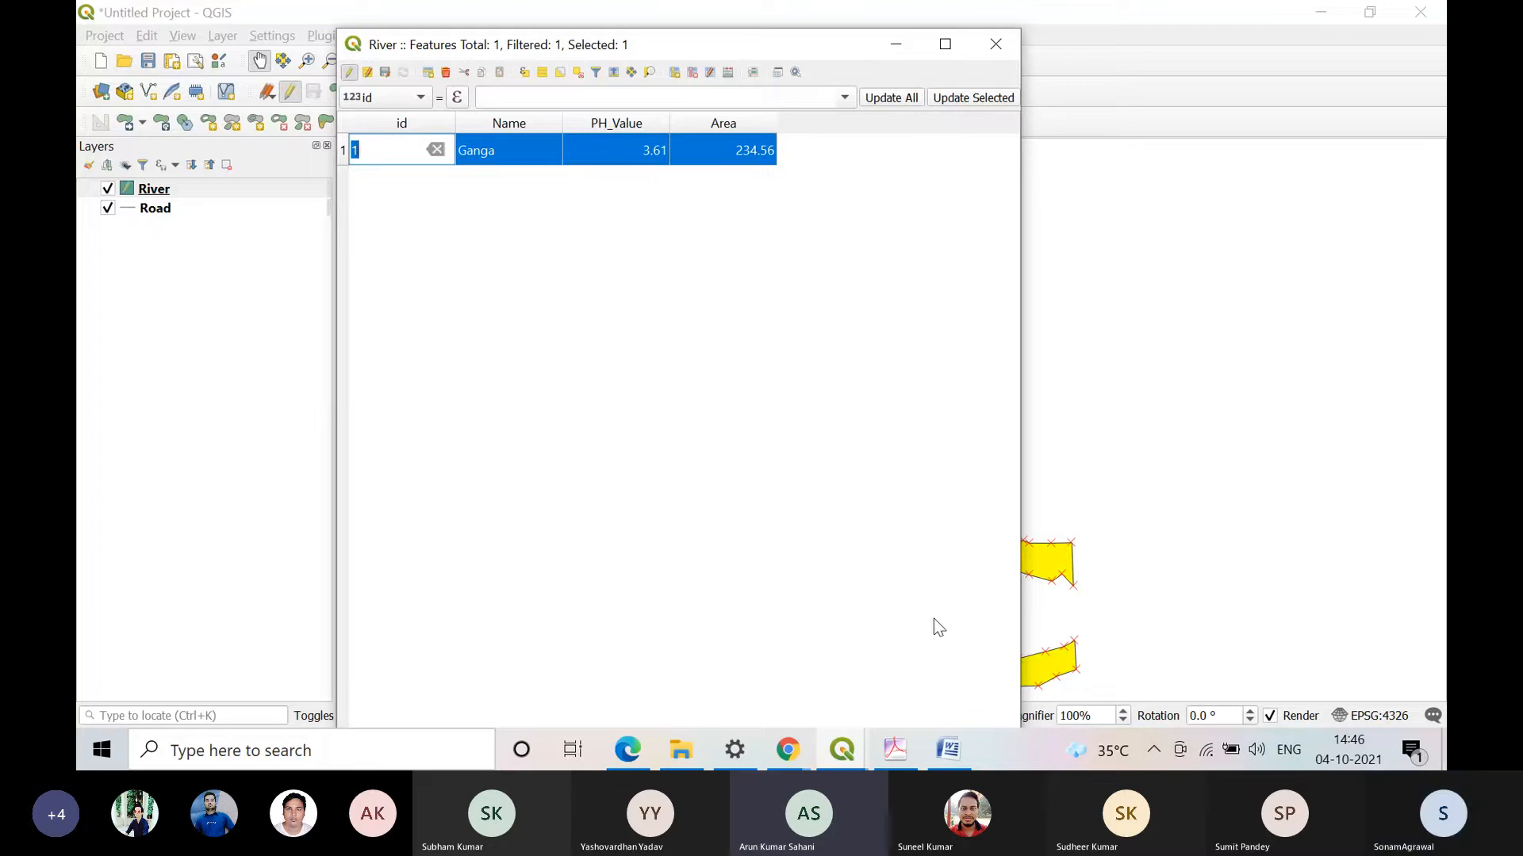
key(Return)
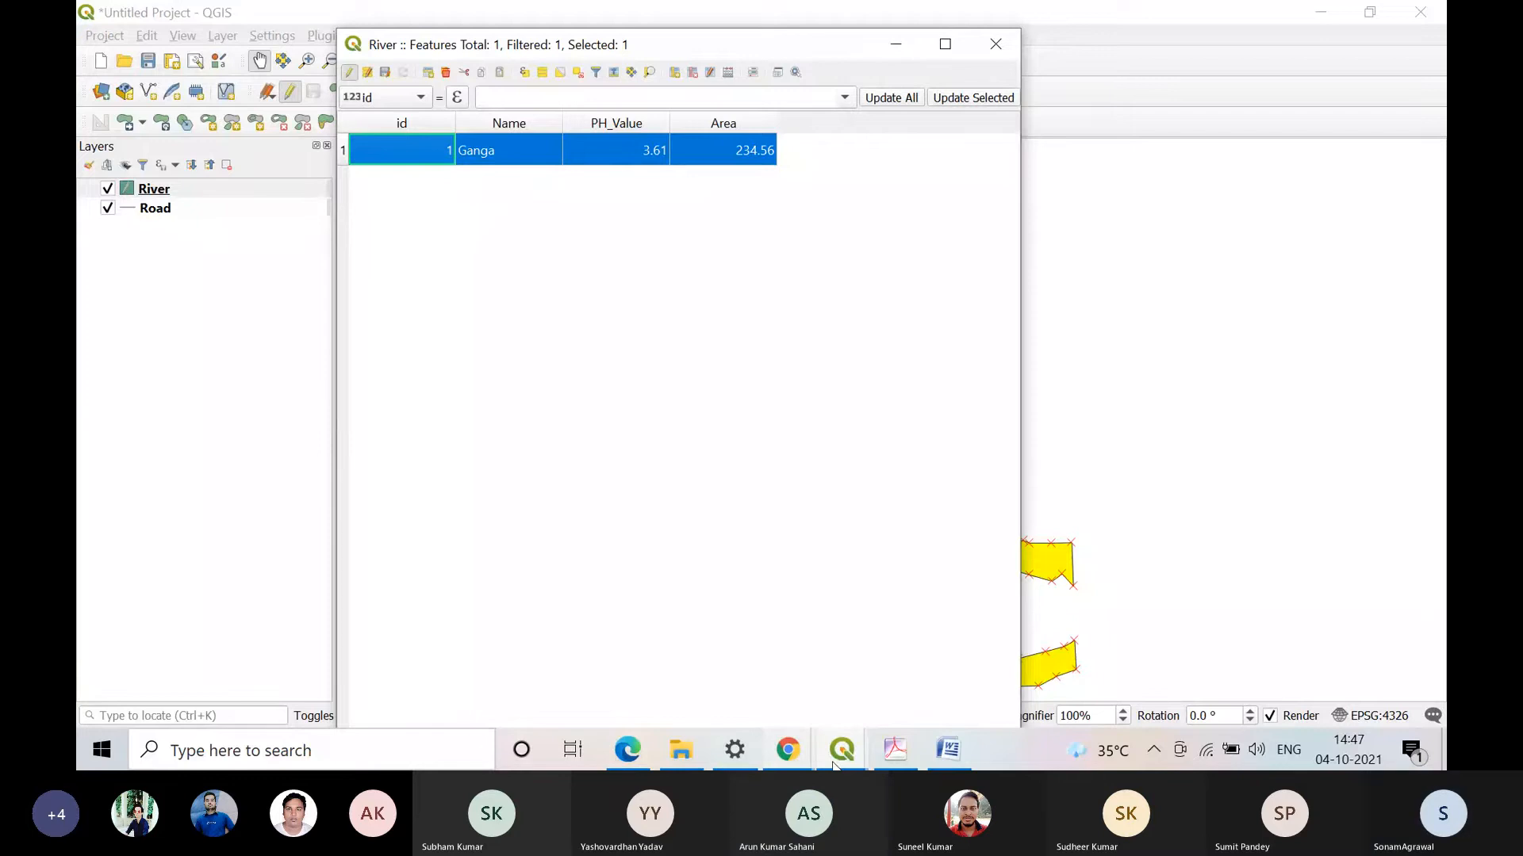
Step: Switch to Practical 4.pdf in Adobe Acrobat and review the illustrated steps for opening the attribute table and enabling editing
click(894, 749)
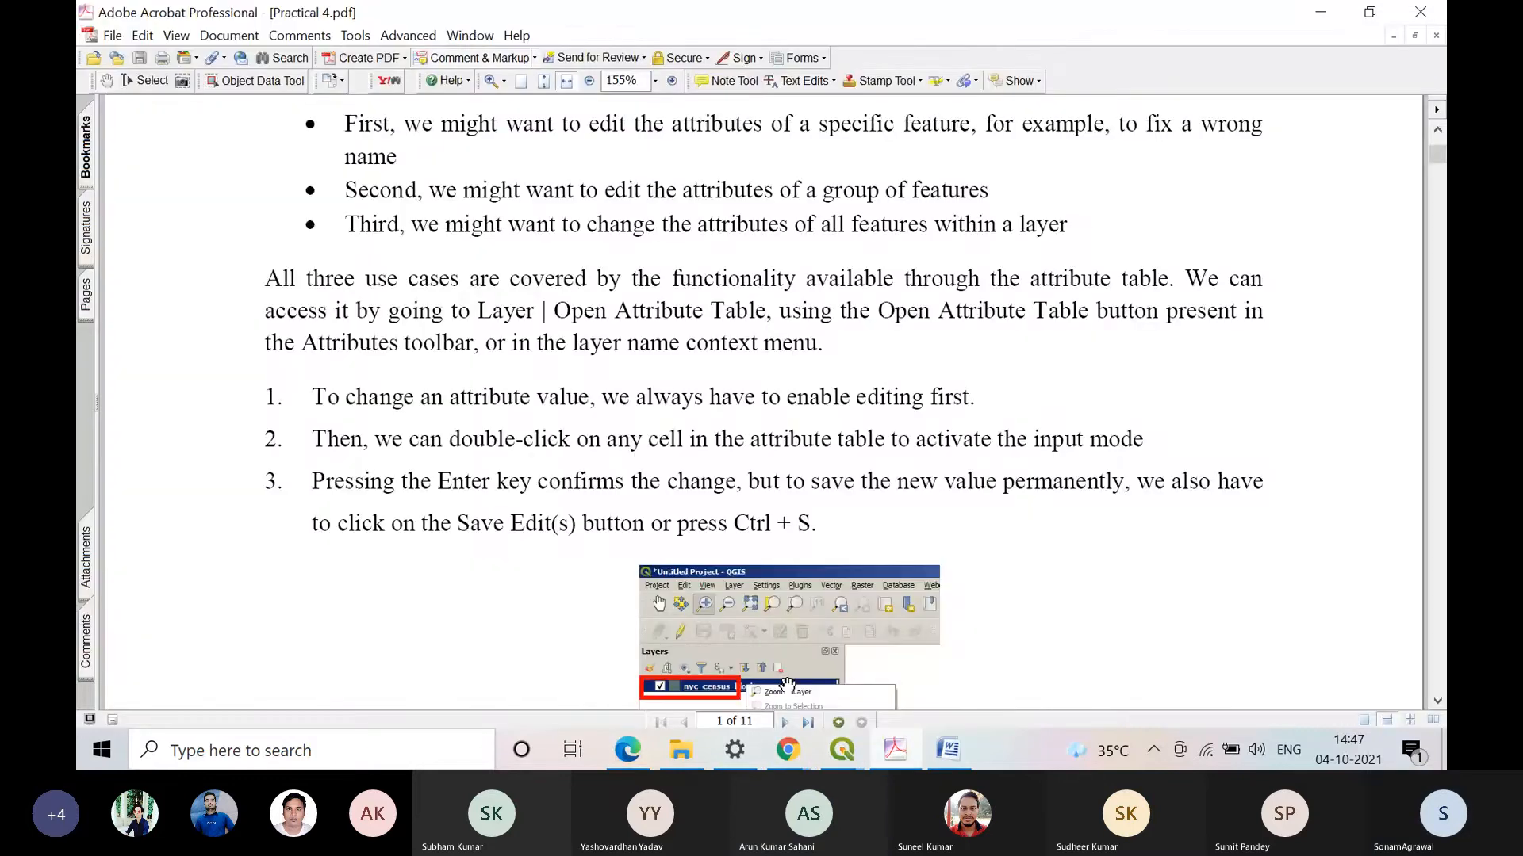
scroll(711, 410, down, 1)
scroll(711, 410, down, 10)
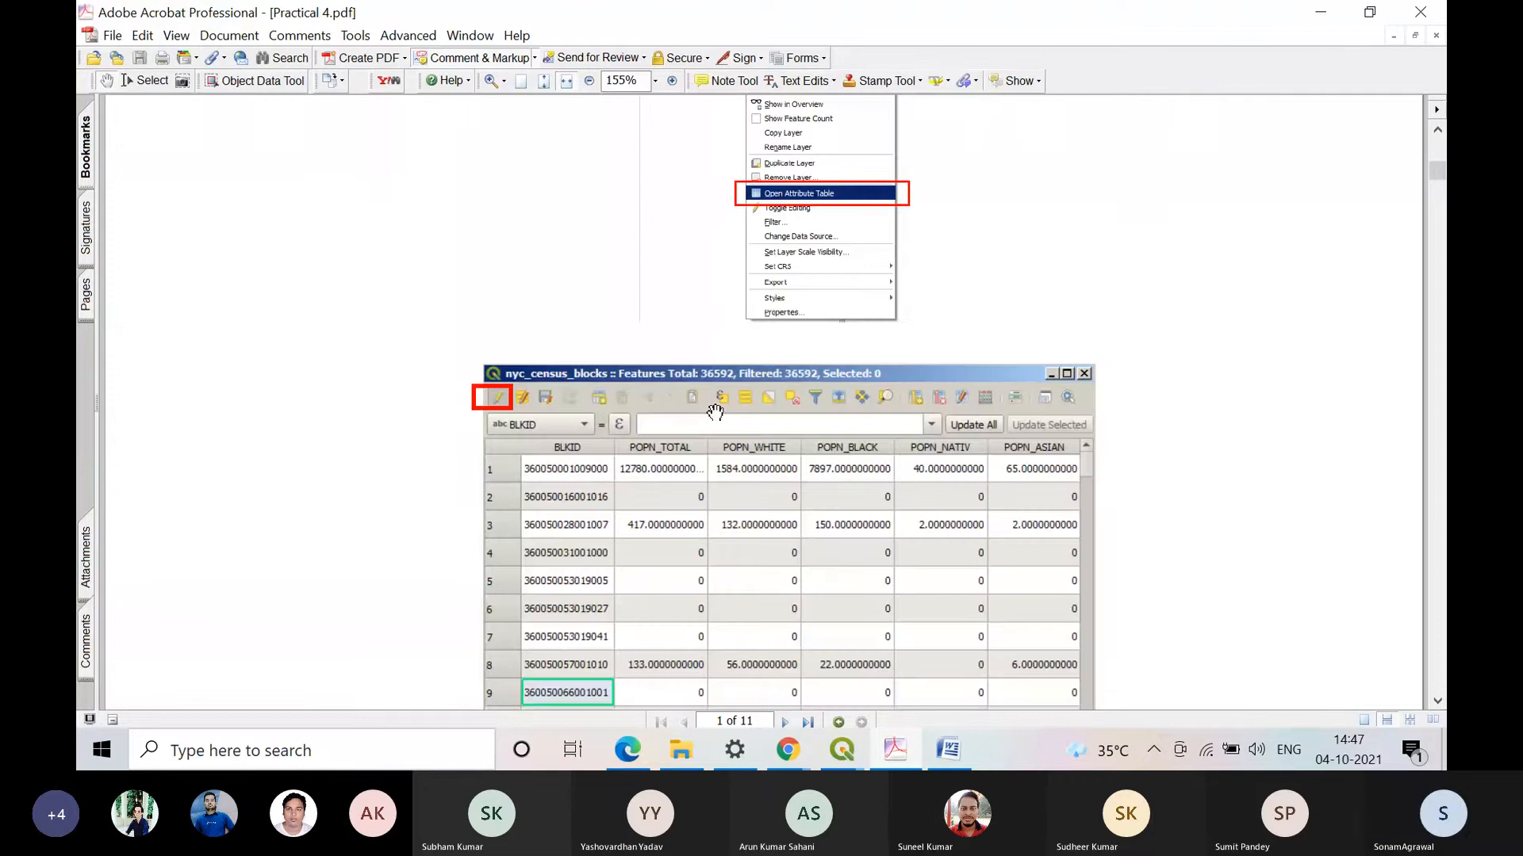
scroll(715, 411, down, 2)
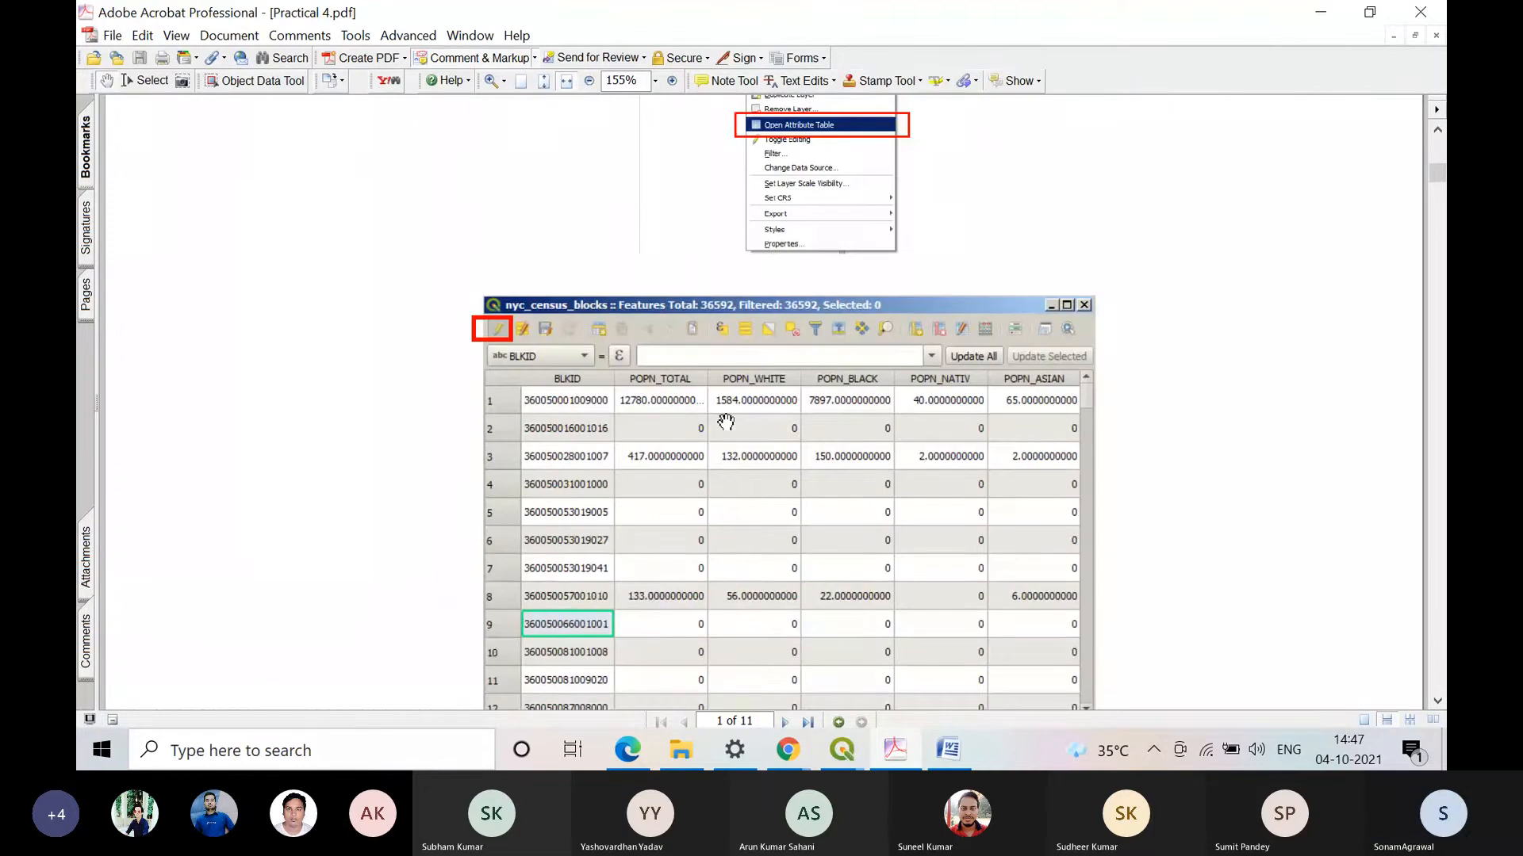
Step: Return to QGIS, end editing of the River layer, and select the Area cell of the Ganga record
key(alt+Tab)
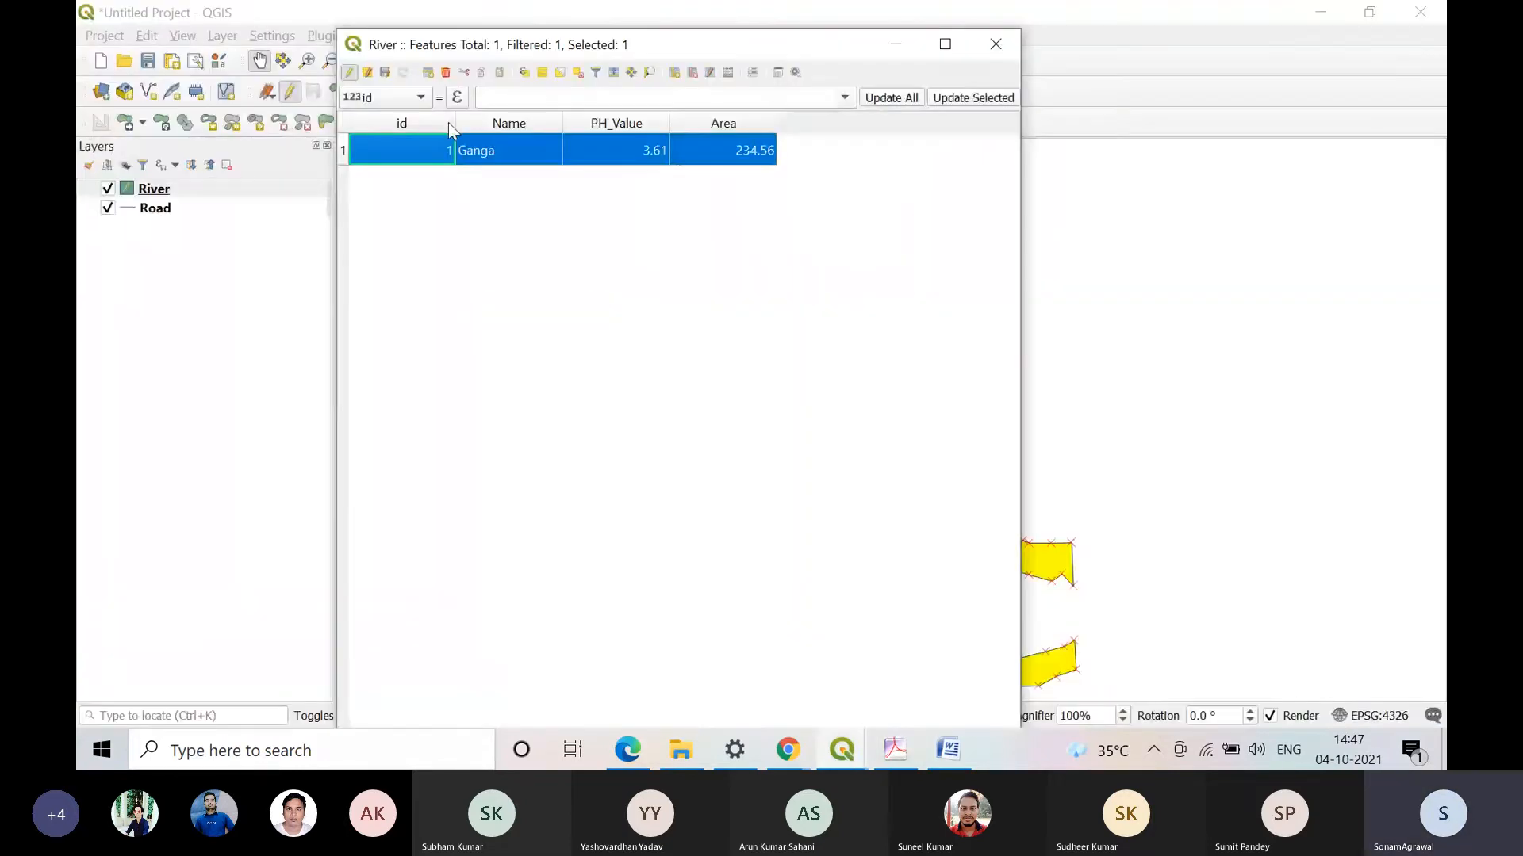
click(349, 72)
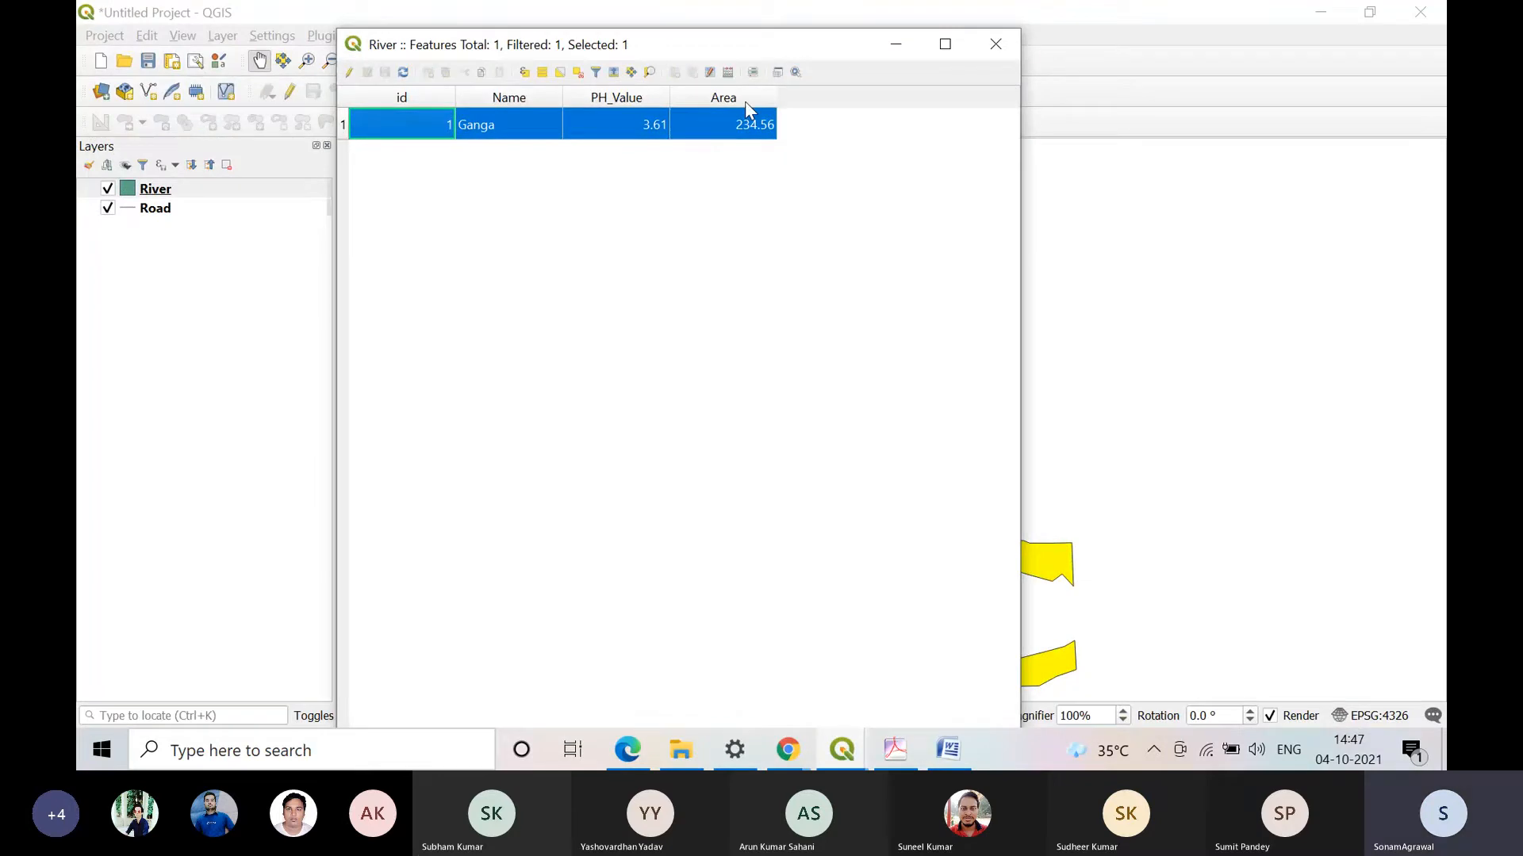
click(733, 136)
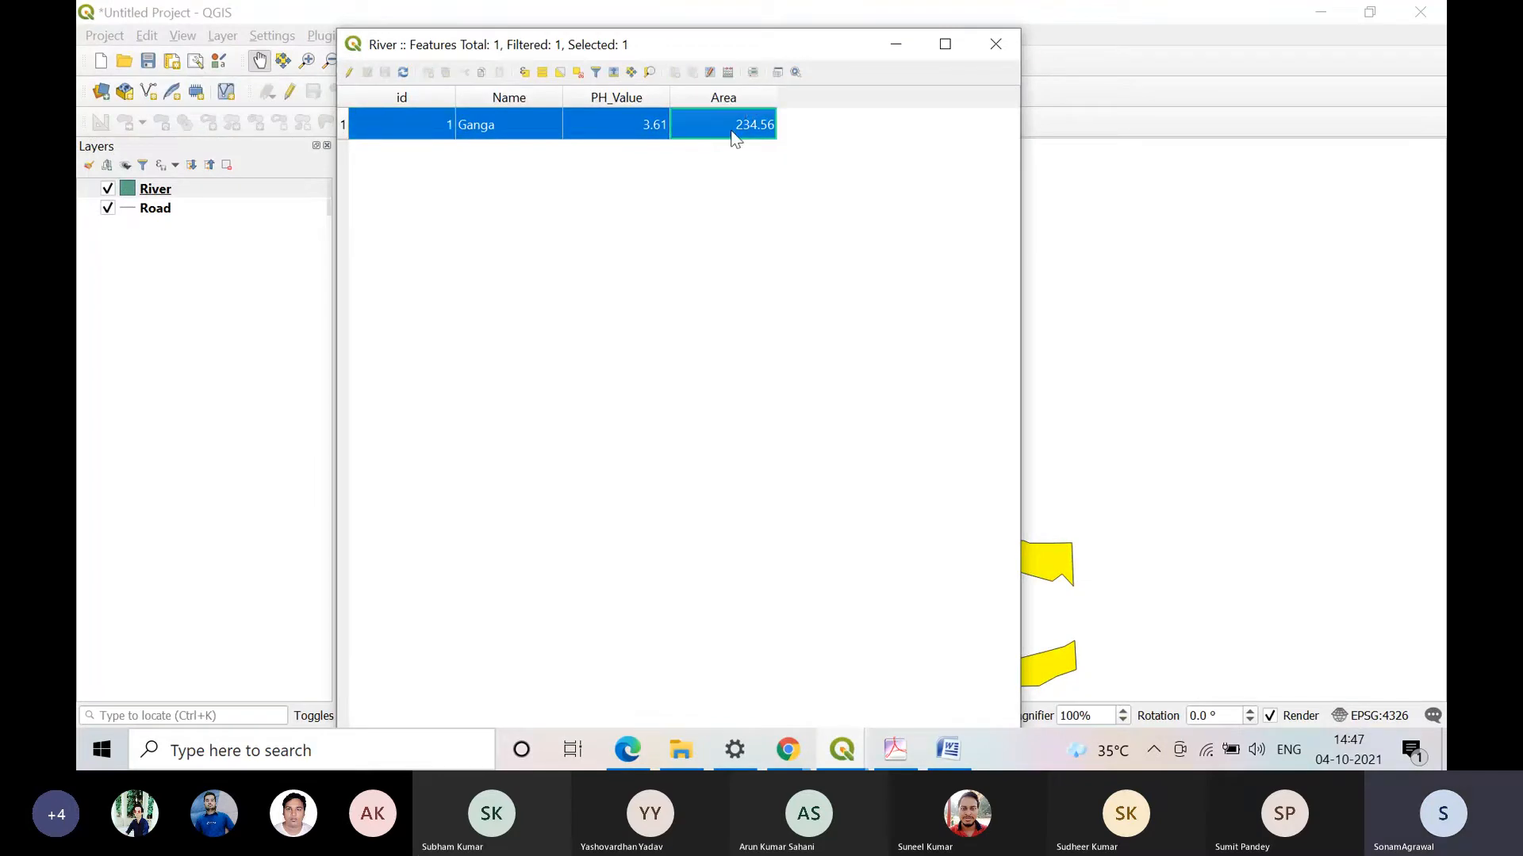
Step: Close the River attribute table, open it again from the layer, and select the Ganga record's Name cell
click(505, 142)
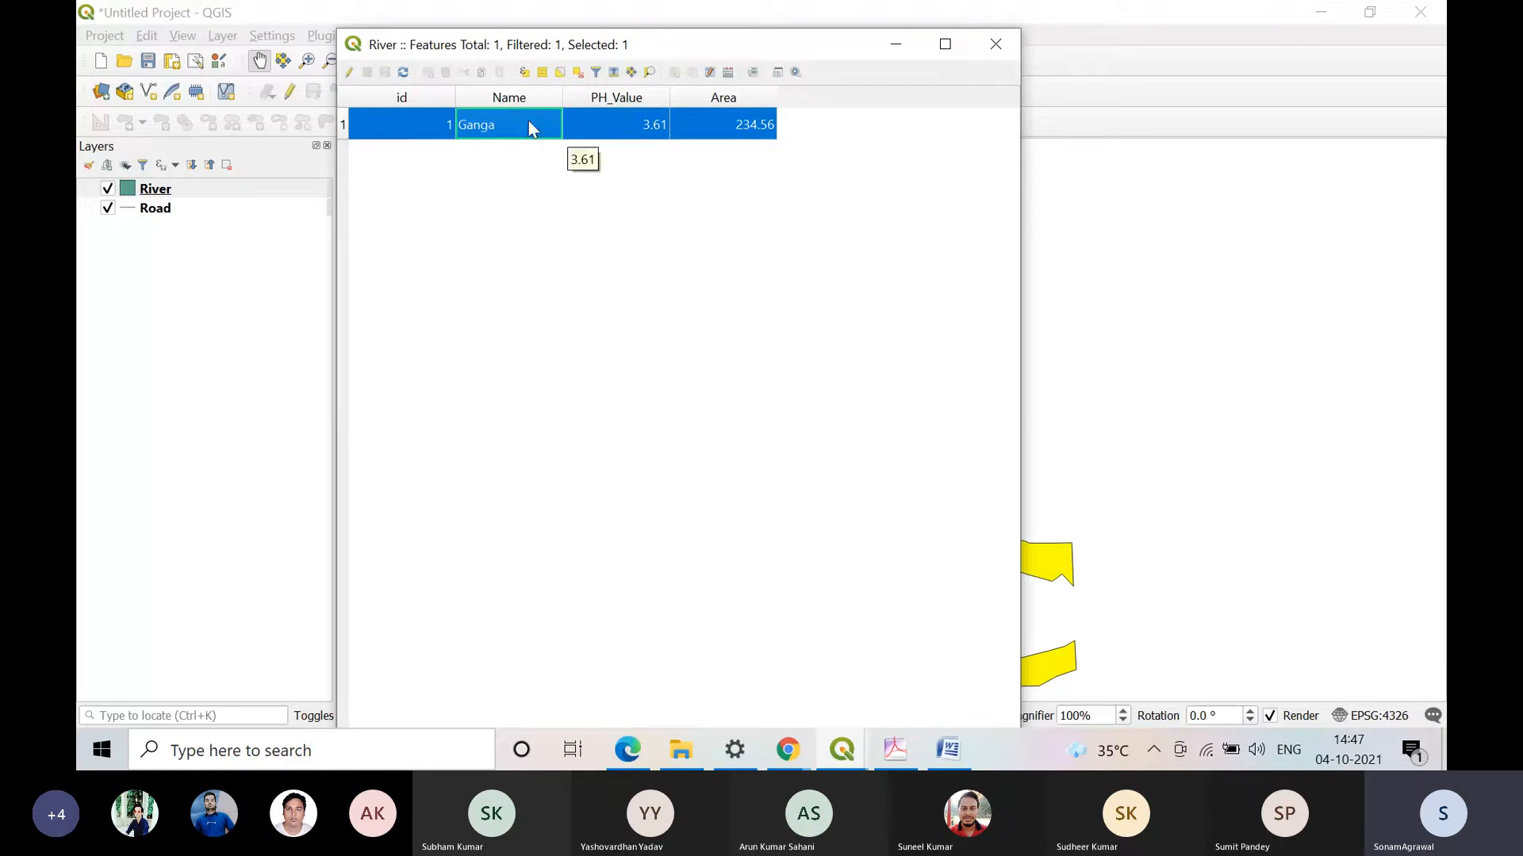
click(996, 44)
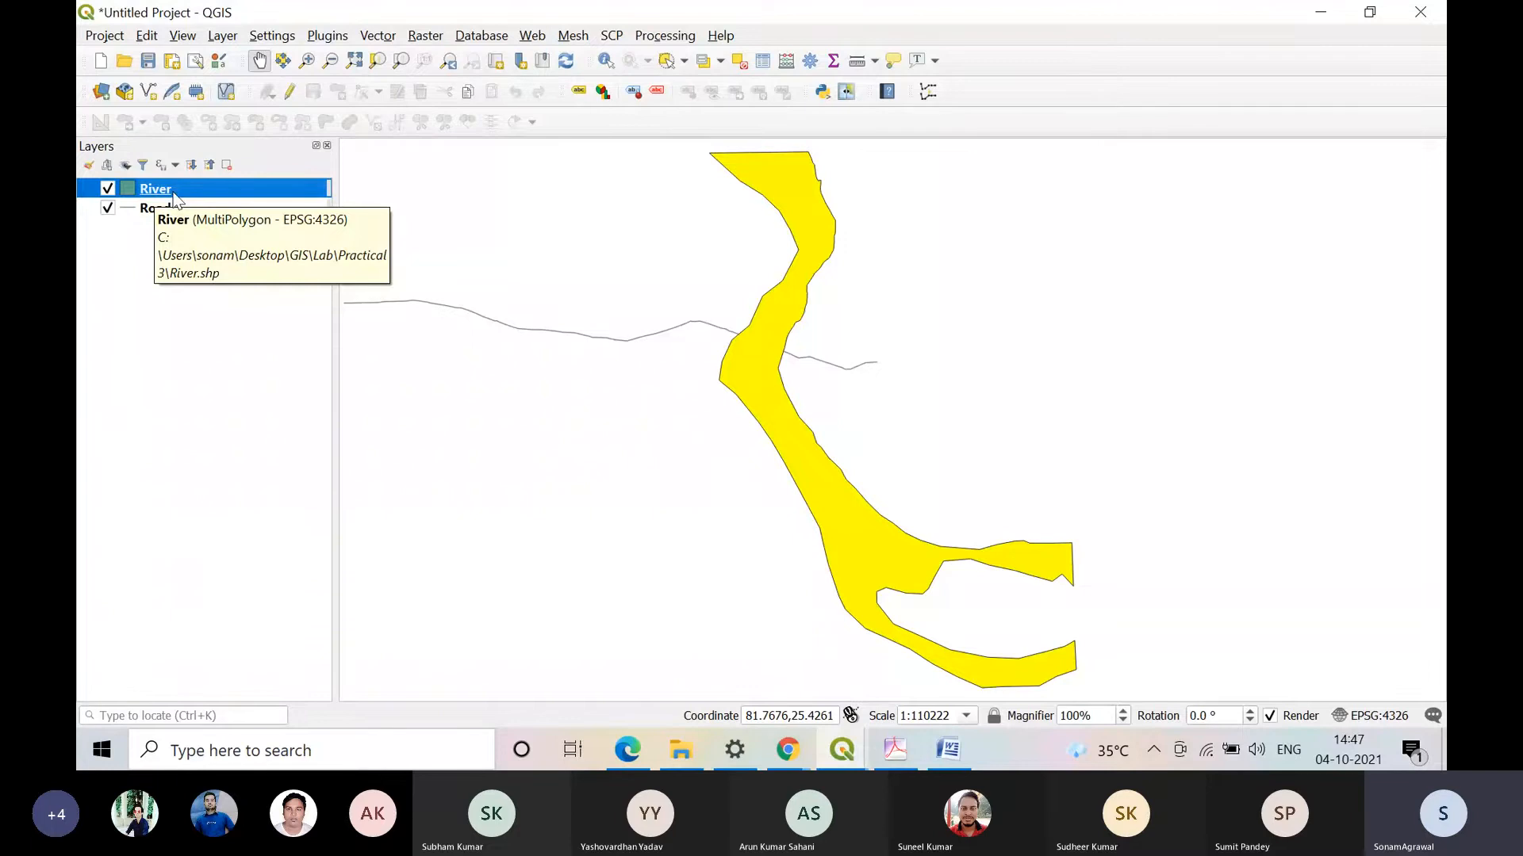
right_click(176, 200)
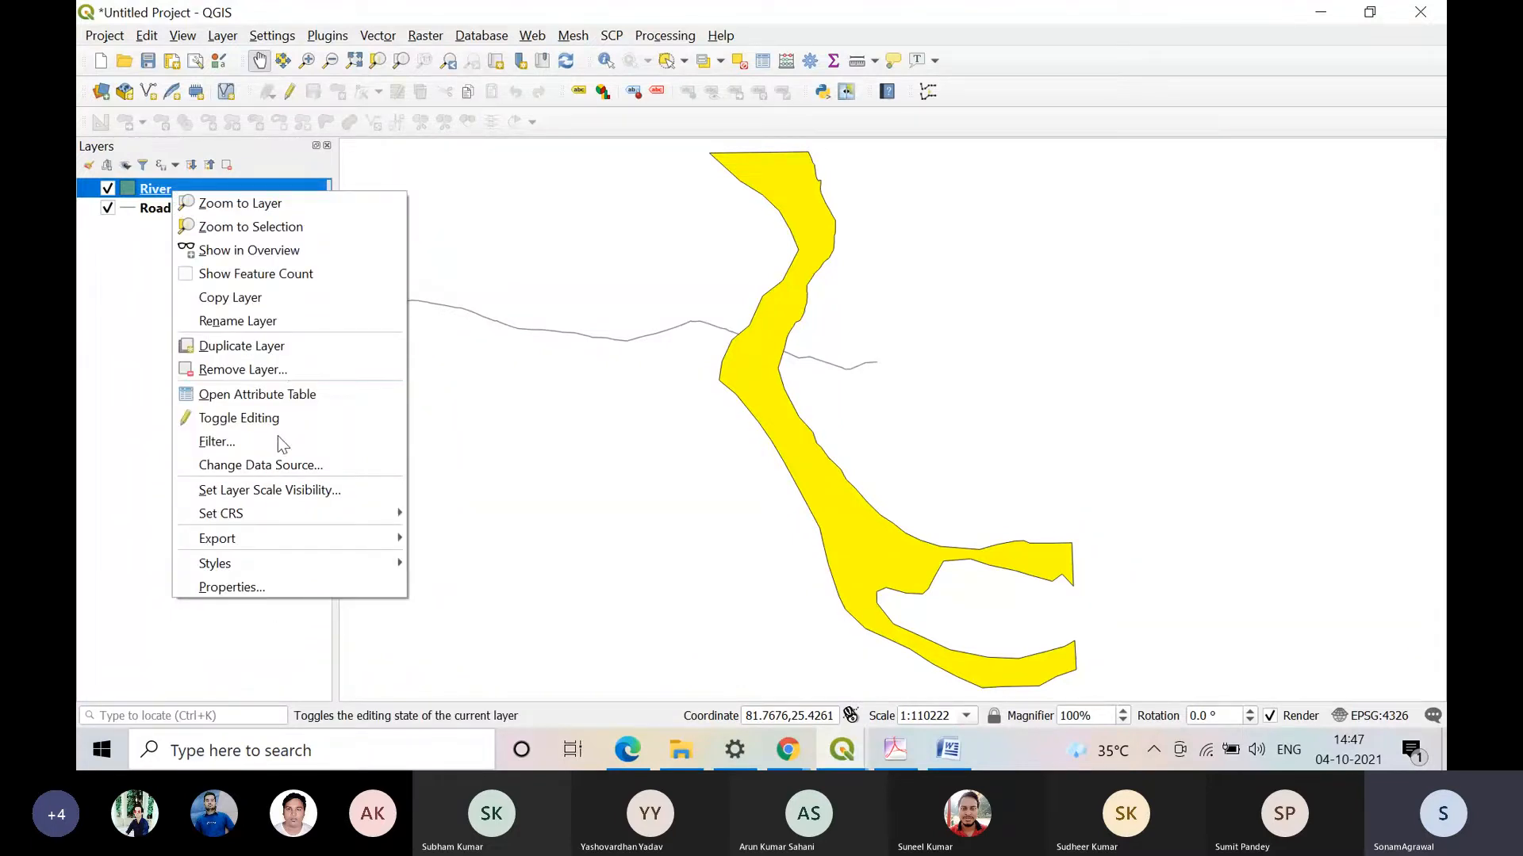
click(331, 407)
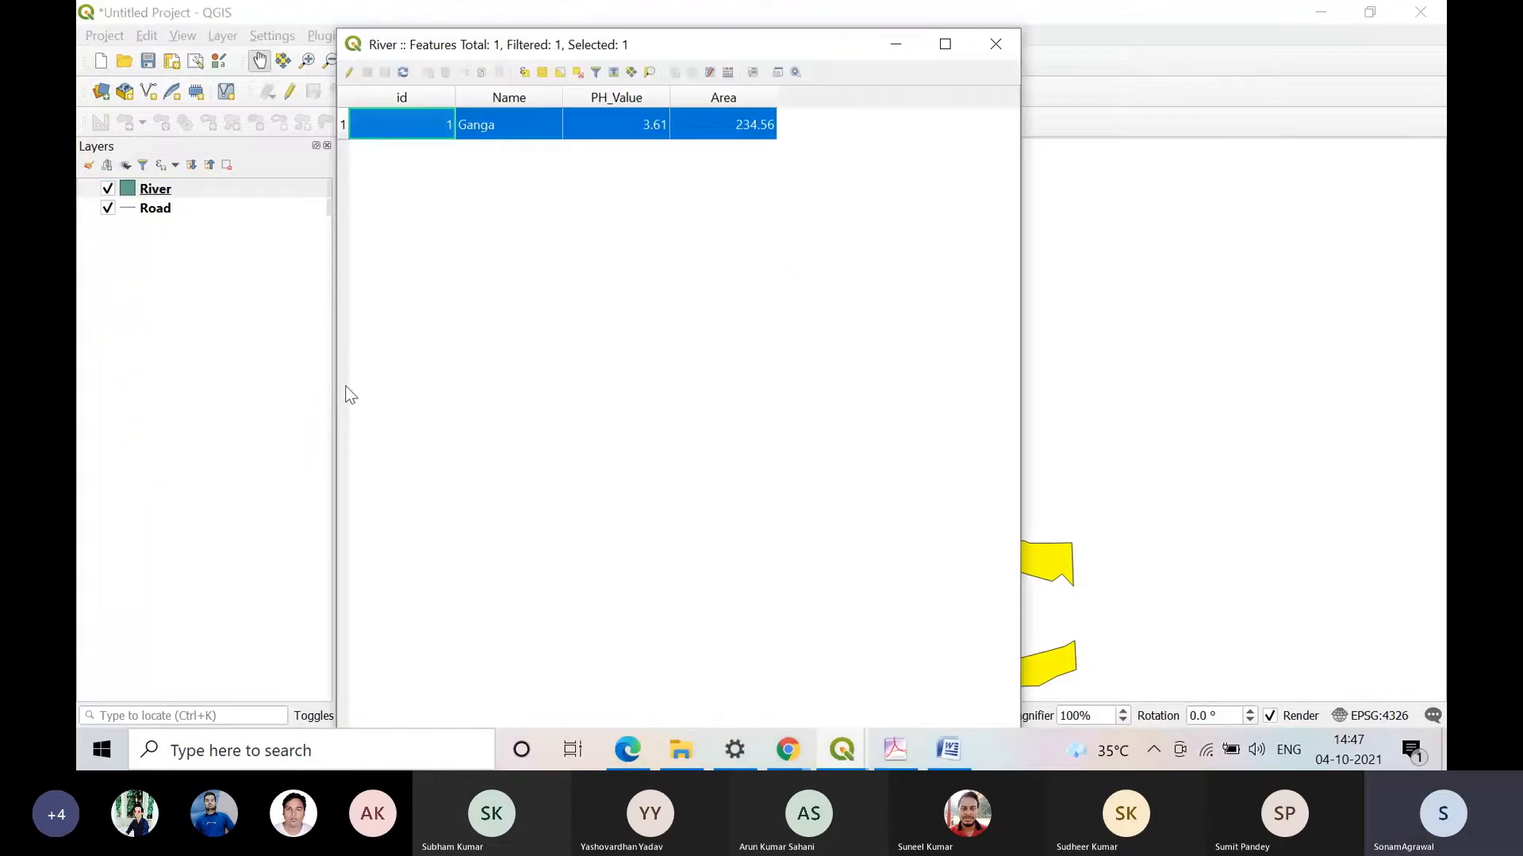
click(521, 124)
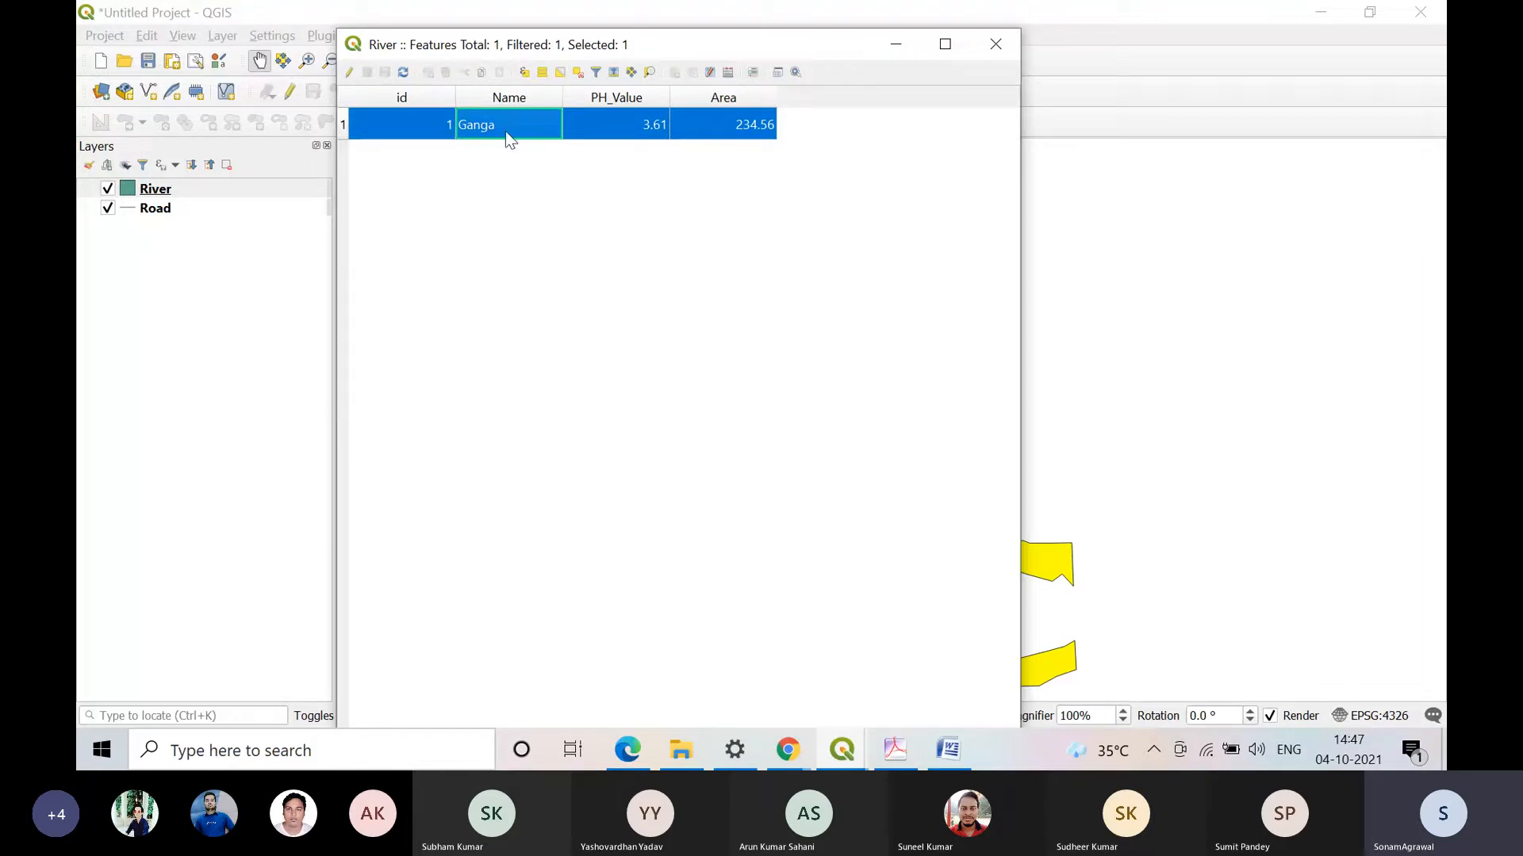
Step: Change the Ganga record's Name to Ganges in edit mode and save the edits to the River layer
click(350, 73)
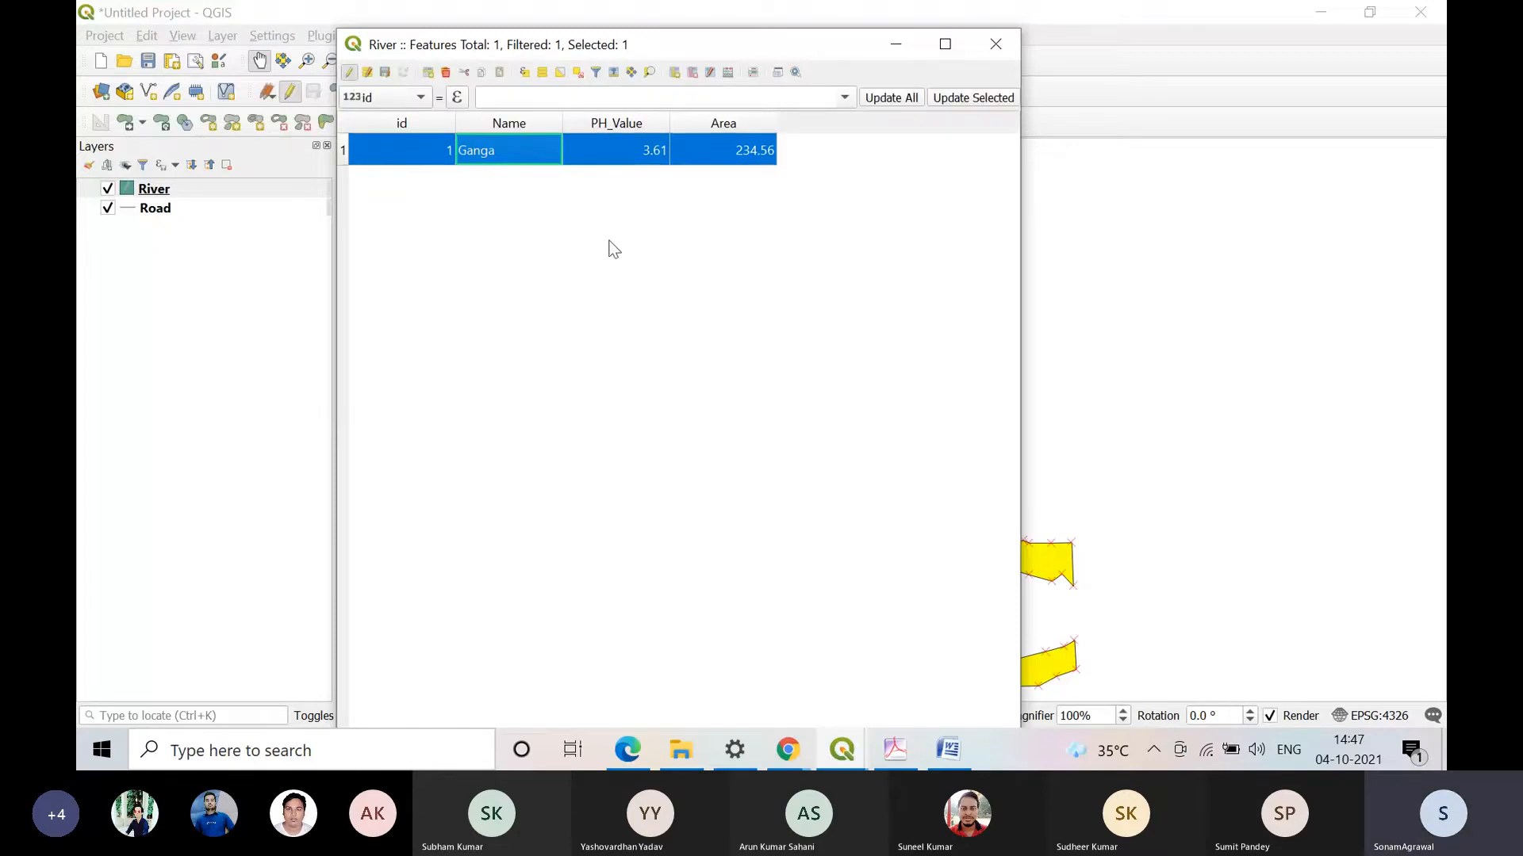
click(642, 124)
click(527, 143)
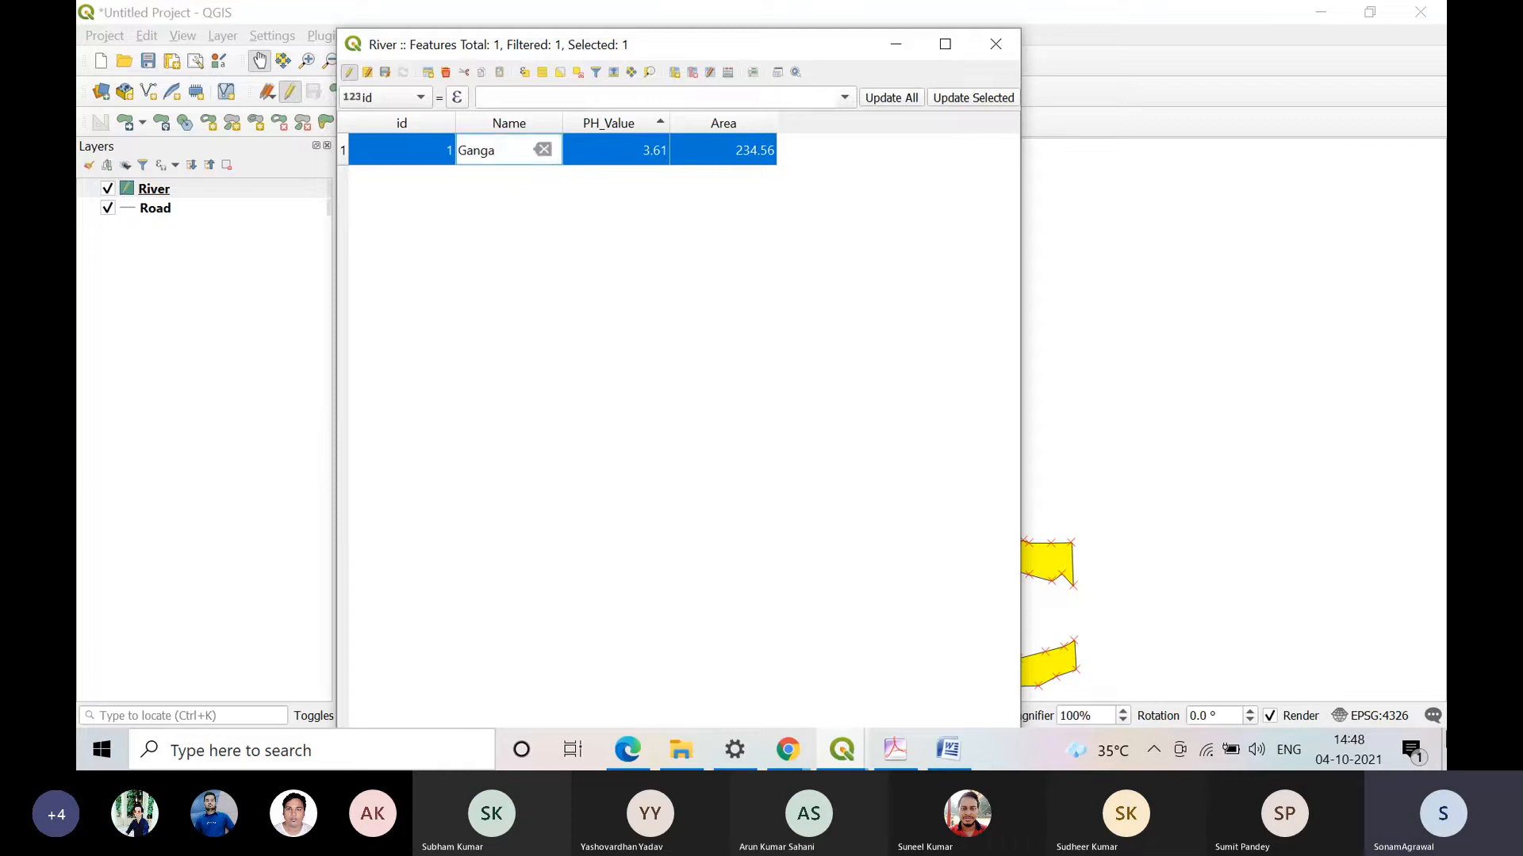
key(BackSpace)
text(es)
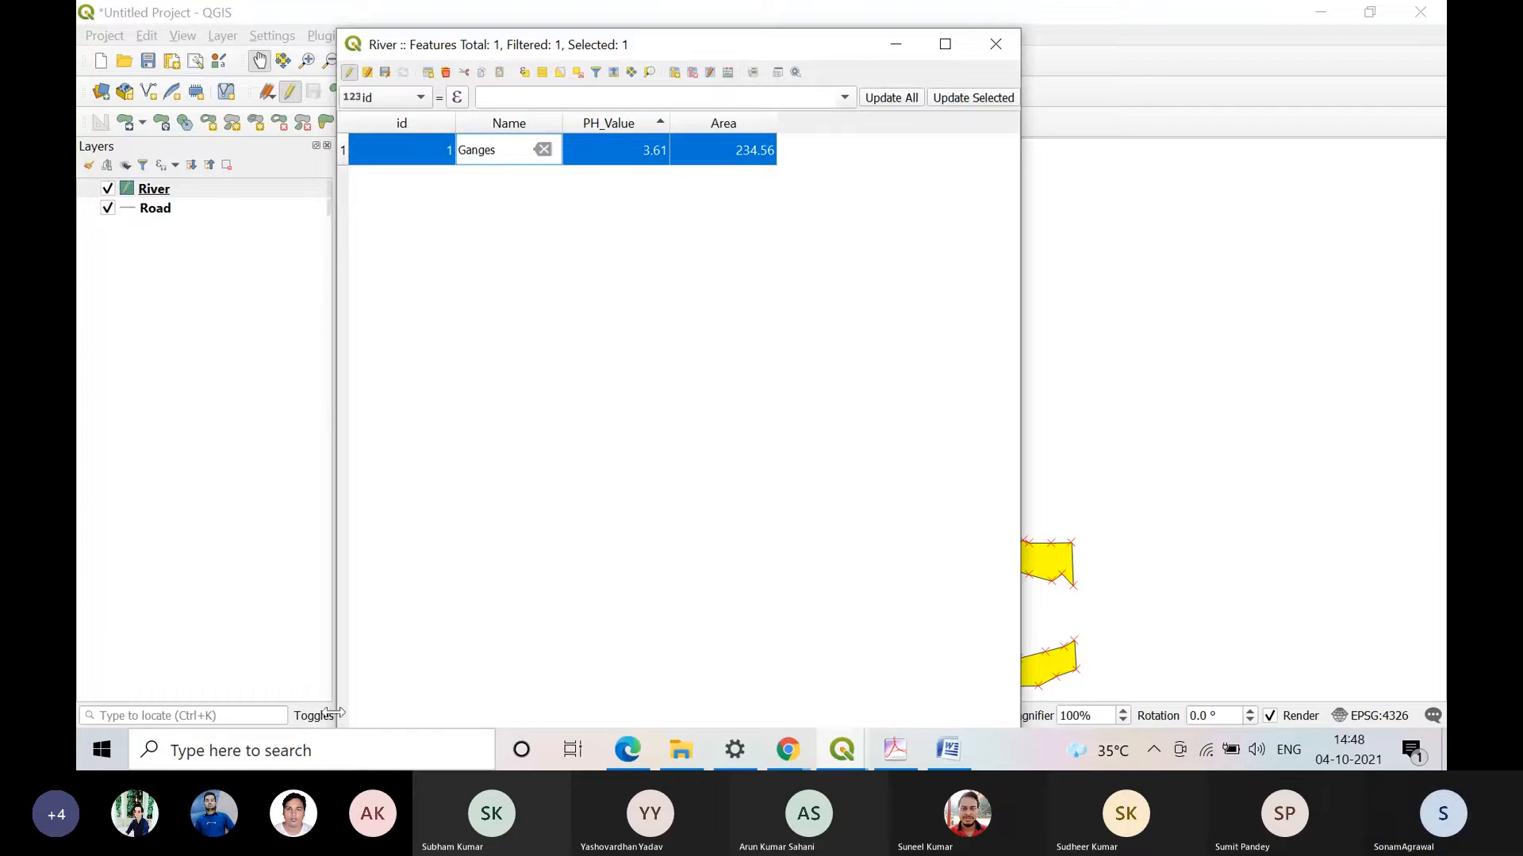
key(Return)
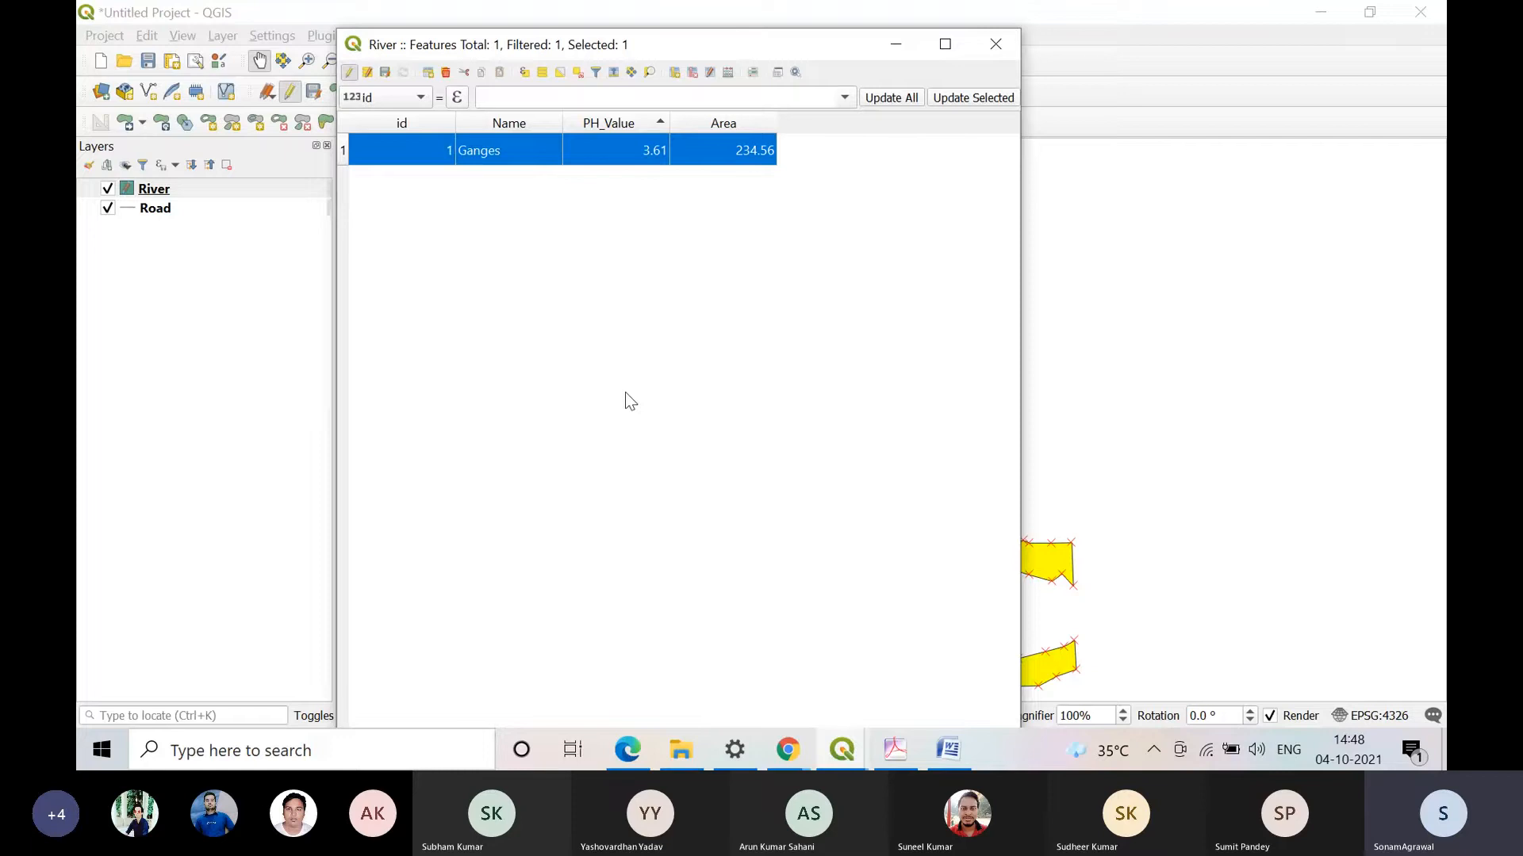
click(348, 78)
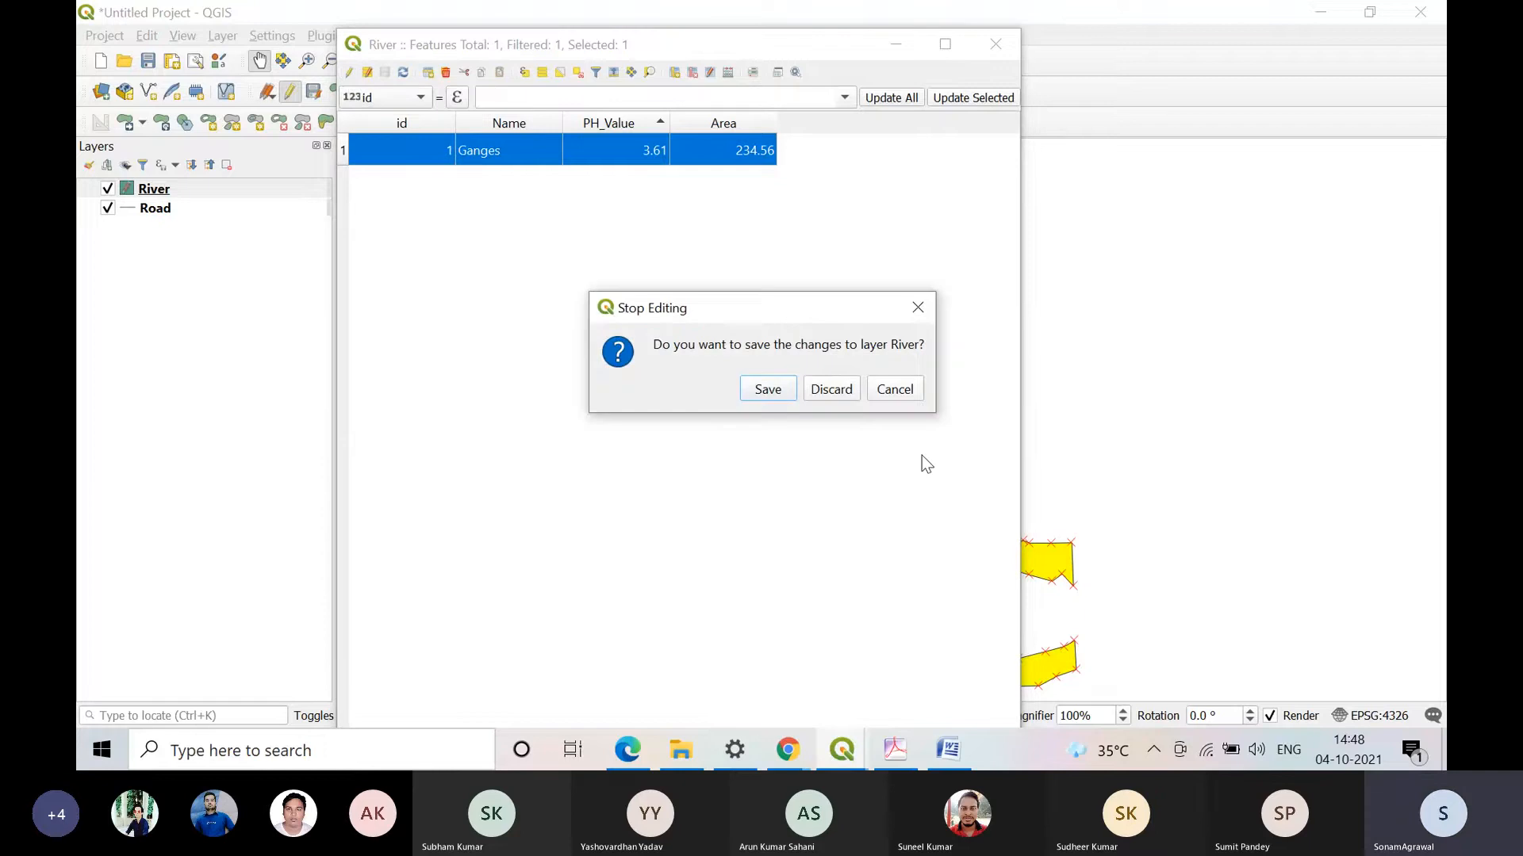
click(785, 390)
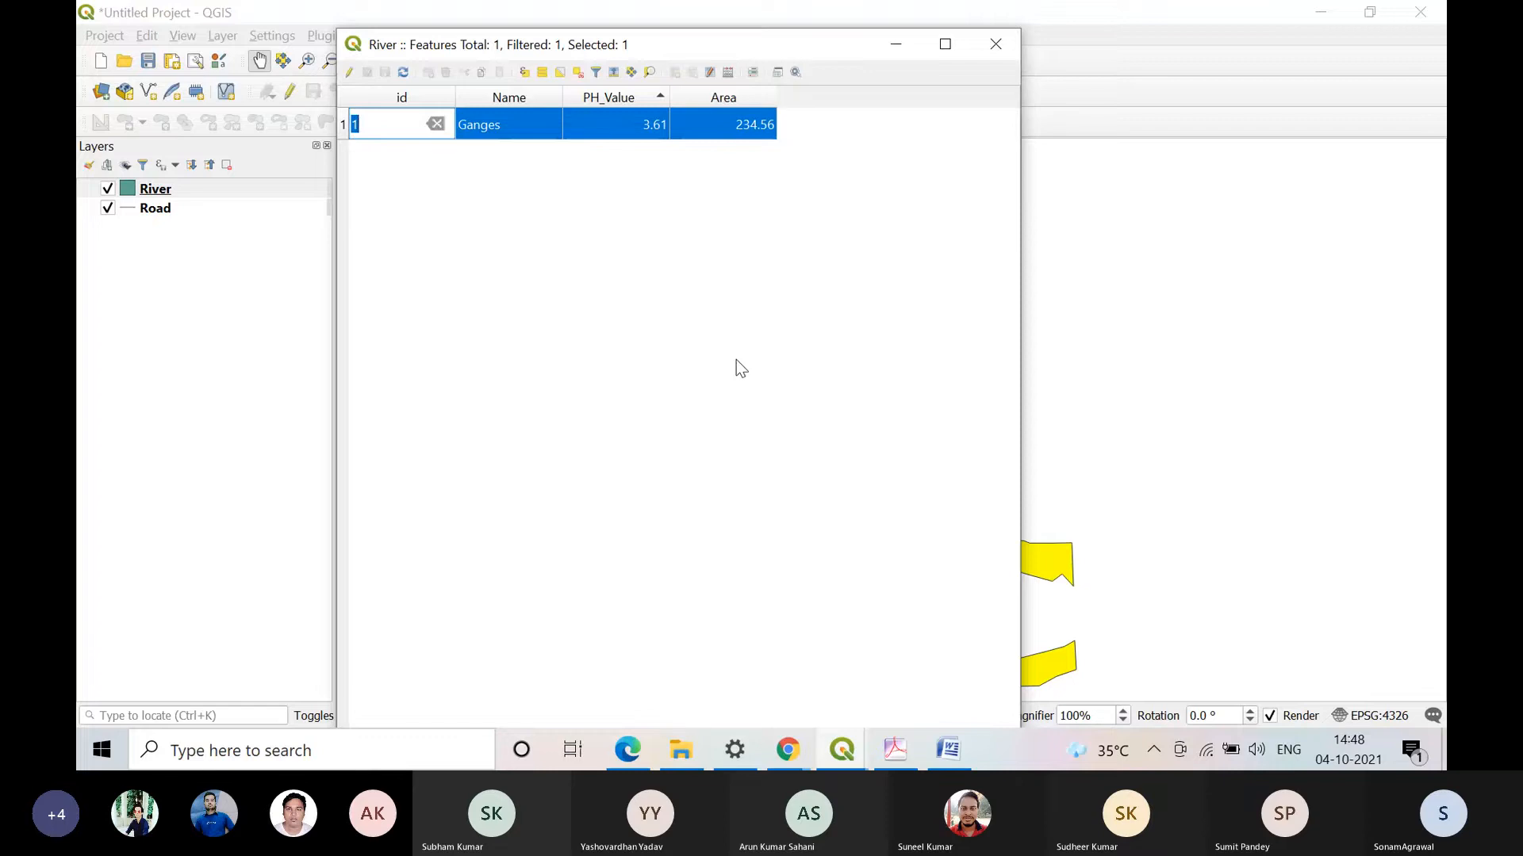
Step: Switch to Practical 4.pdf in Adobe Acrobat and review section b on editing attributes in the feature form
key(alt+Tab)
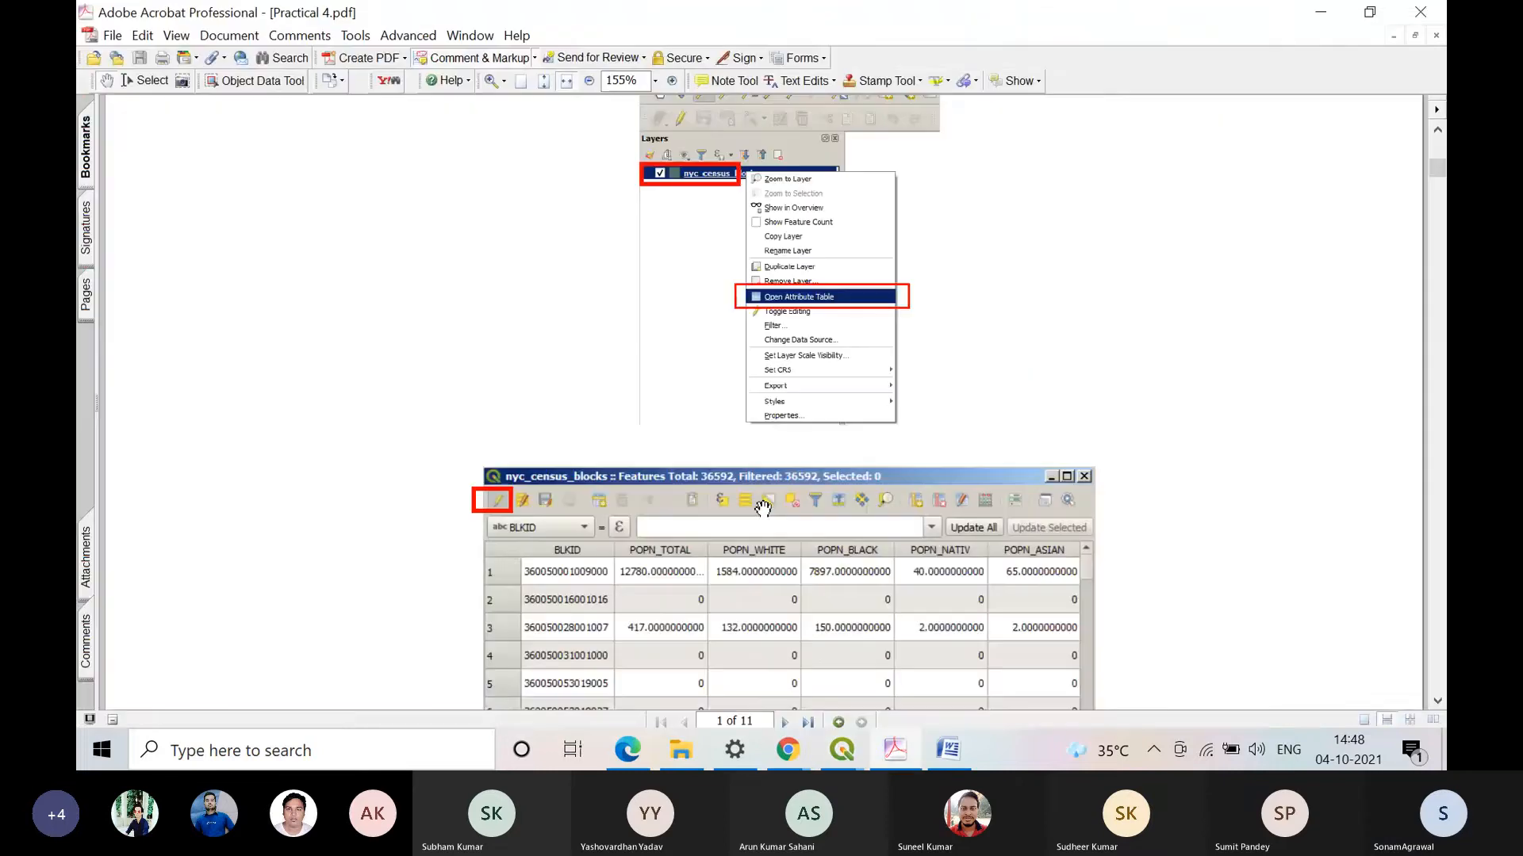
scroll(762, 508, down, 5)
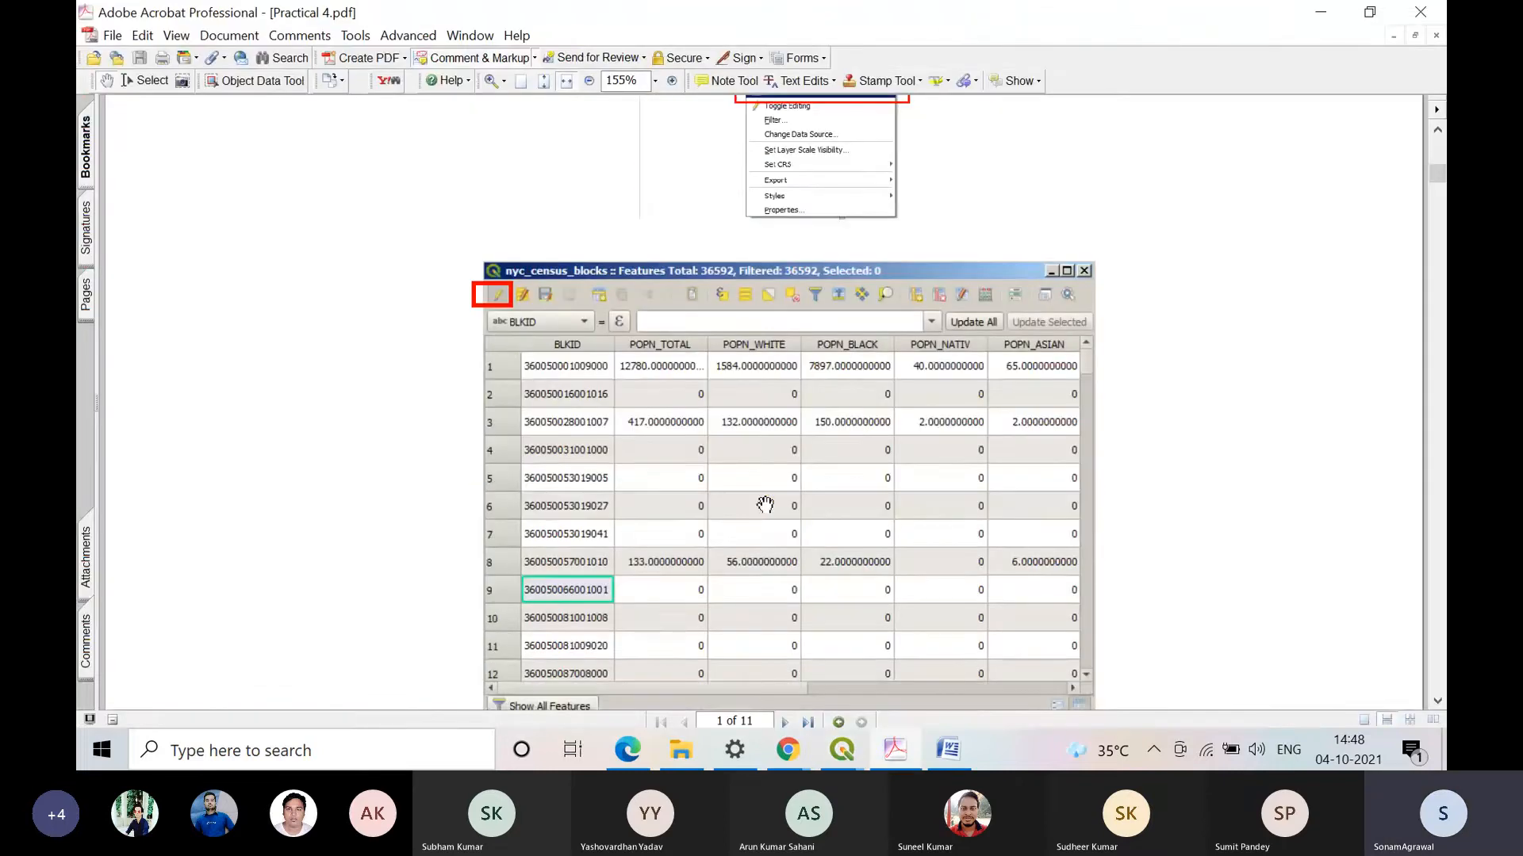
scroll(765, 504, down, 20)
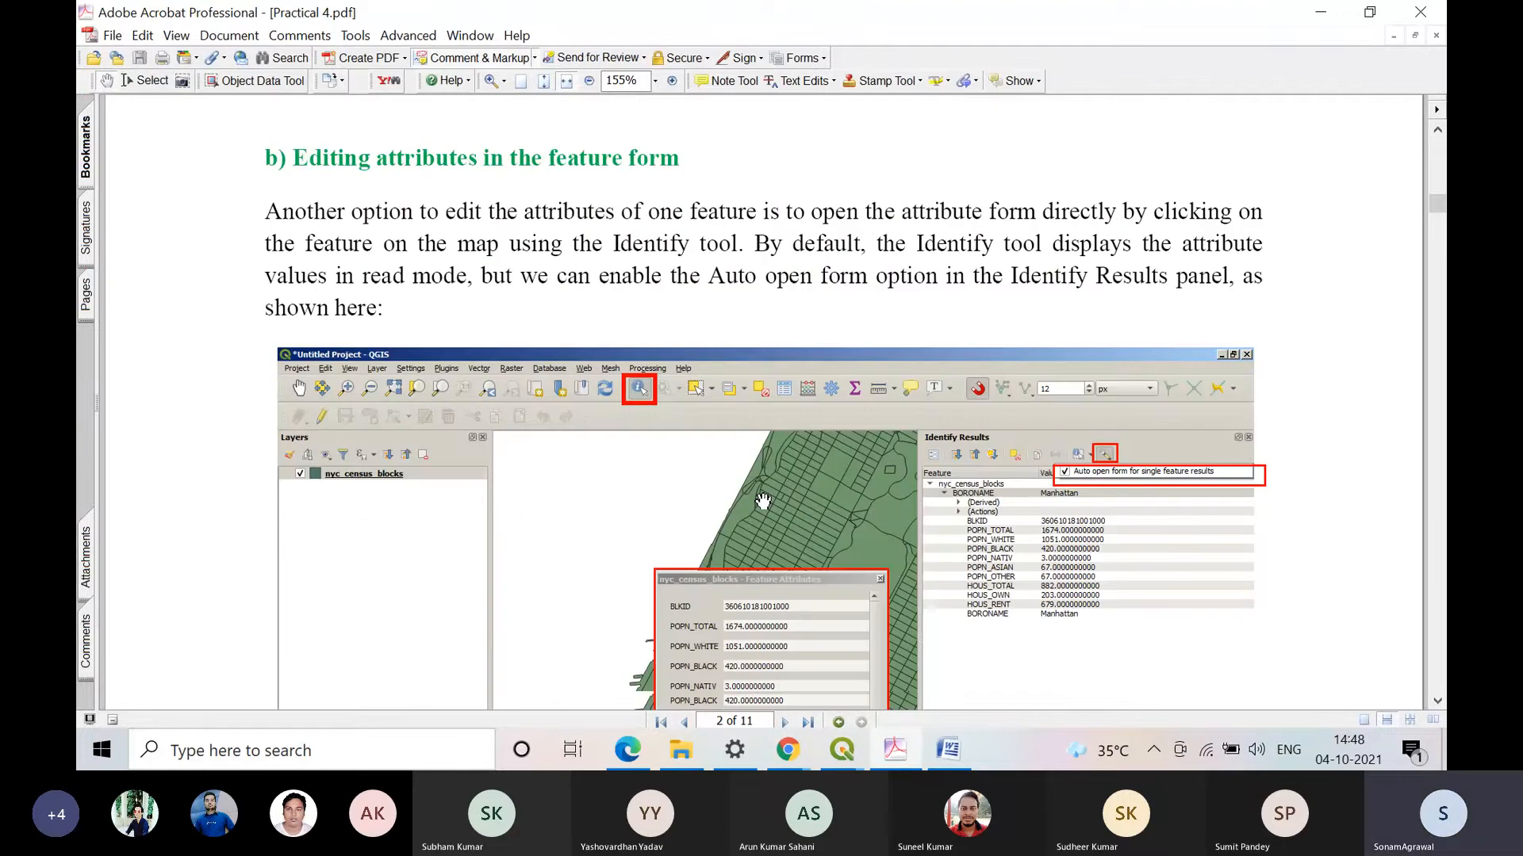
scroll(762, 501, down, 5)
Step: Switch to the QGIS project containing the nyc_census_blocks layer and bring the large northeastern block and nearby islands into view
click(1325, 13)
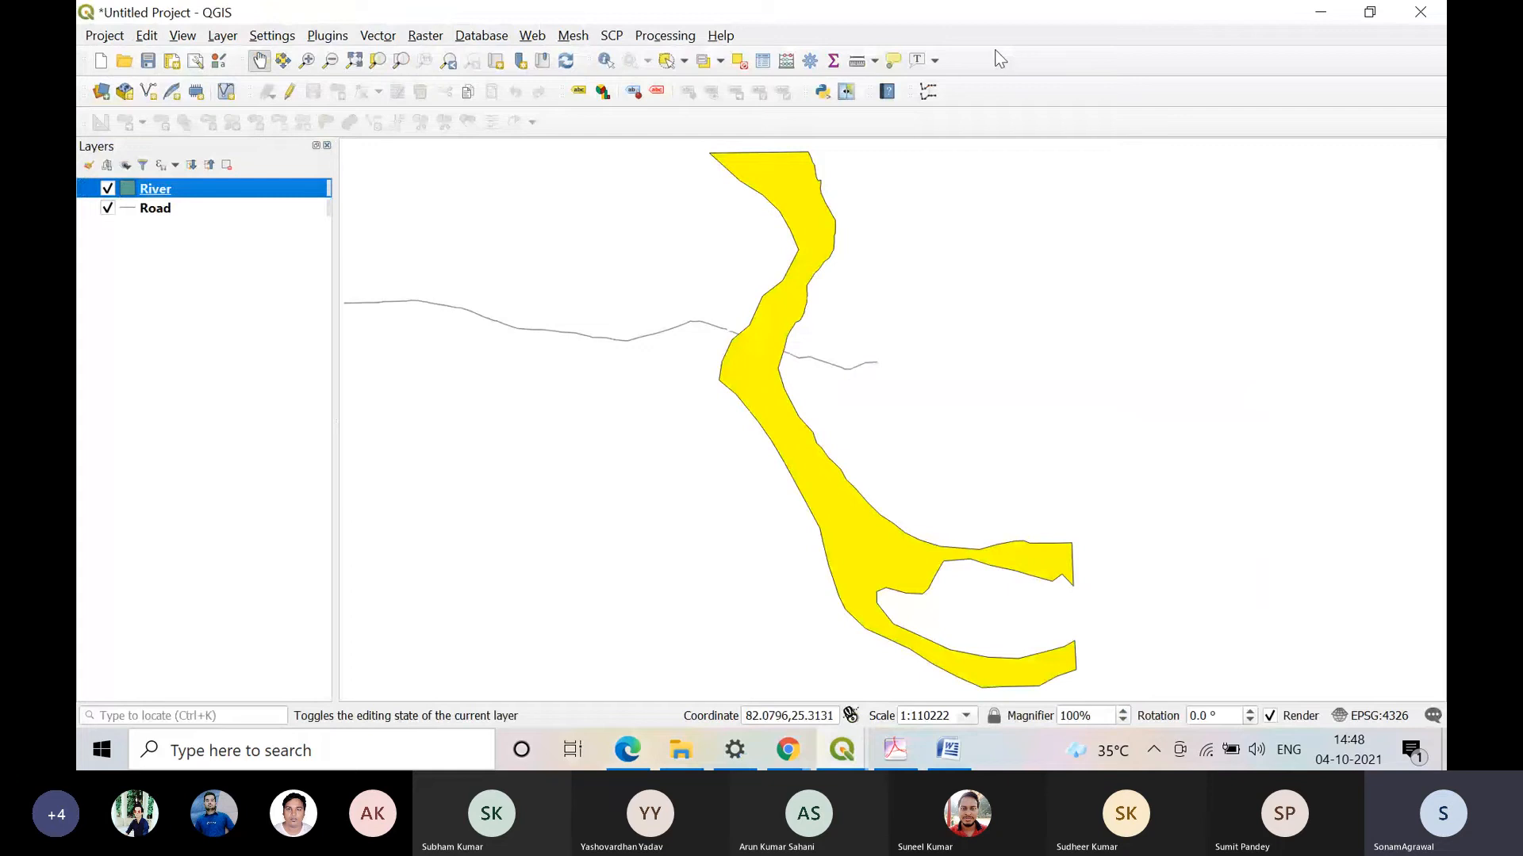
click(847, 759)
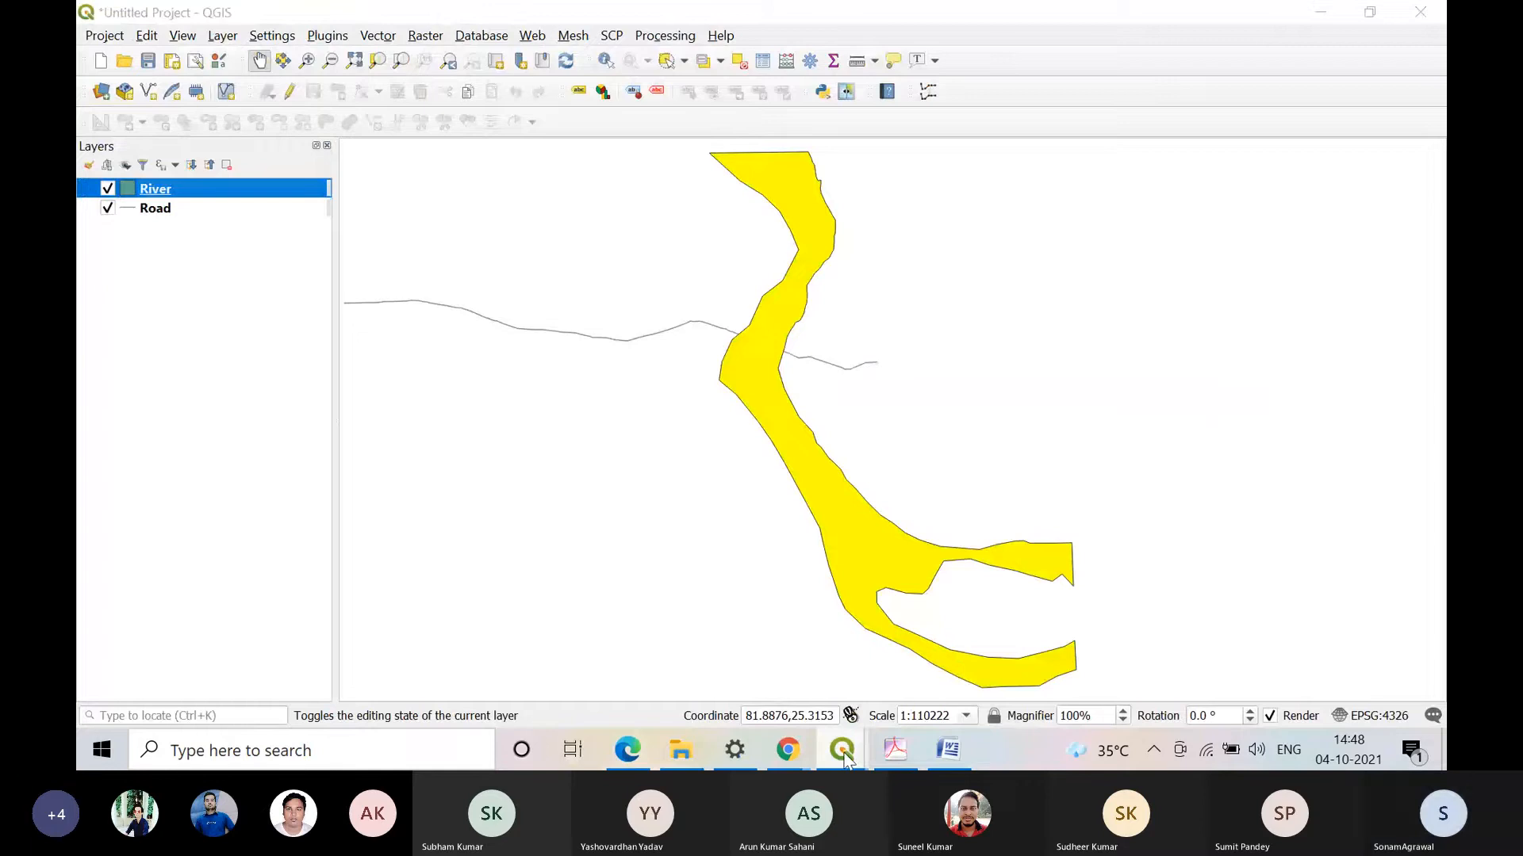
click(845, 758)
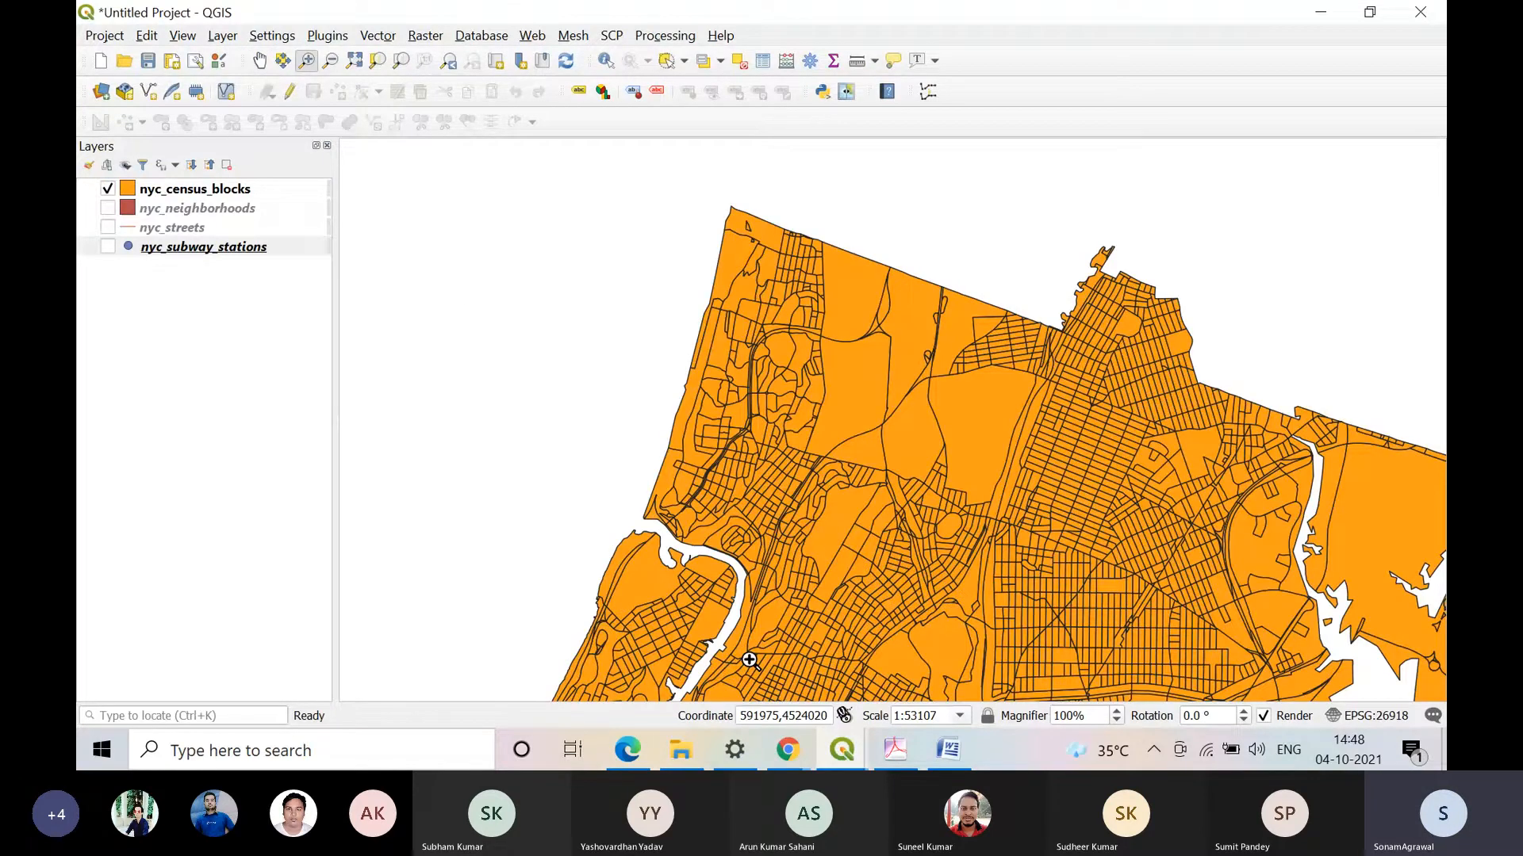
click(260, 61)
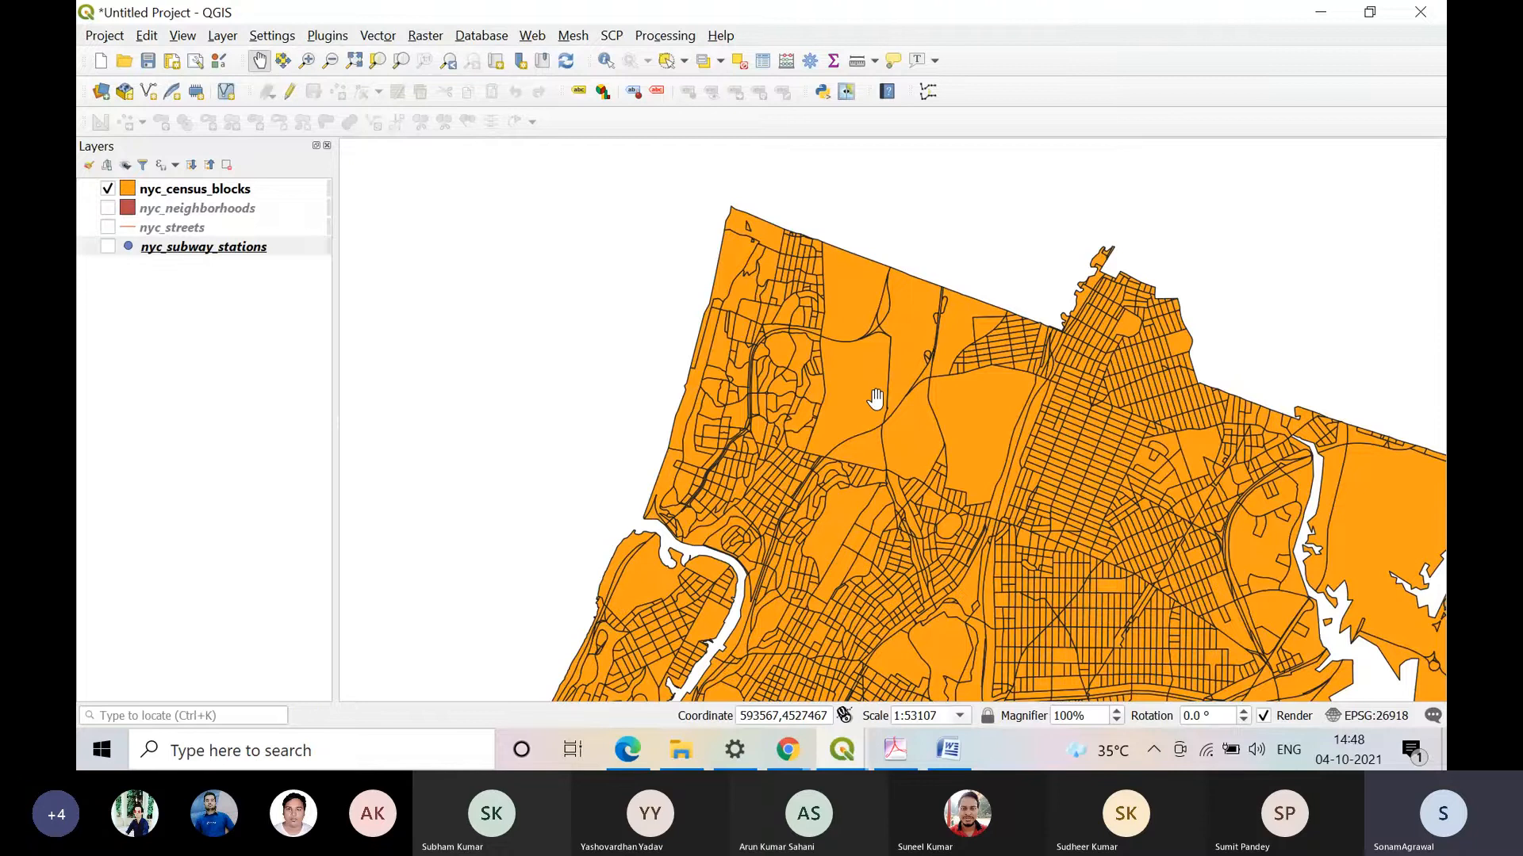
drag(876, 399, 598, 248)
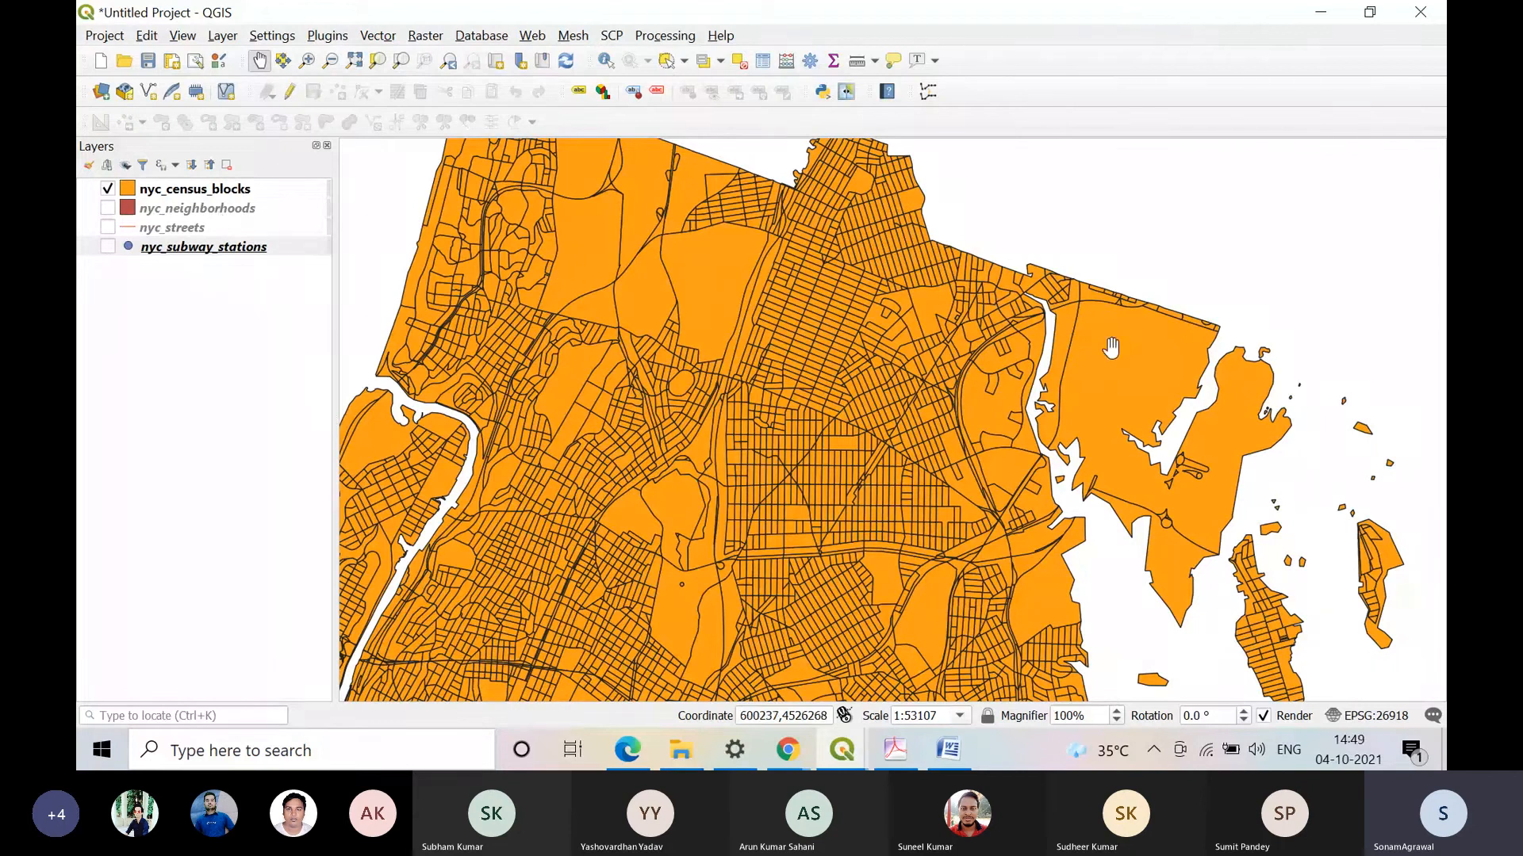
drag(1111, 347, 988, 319)
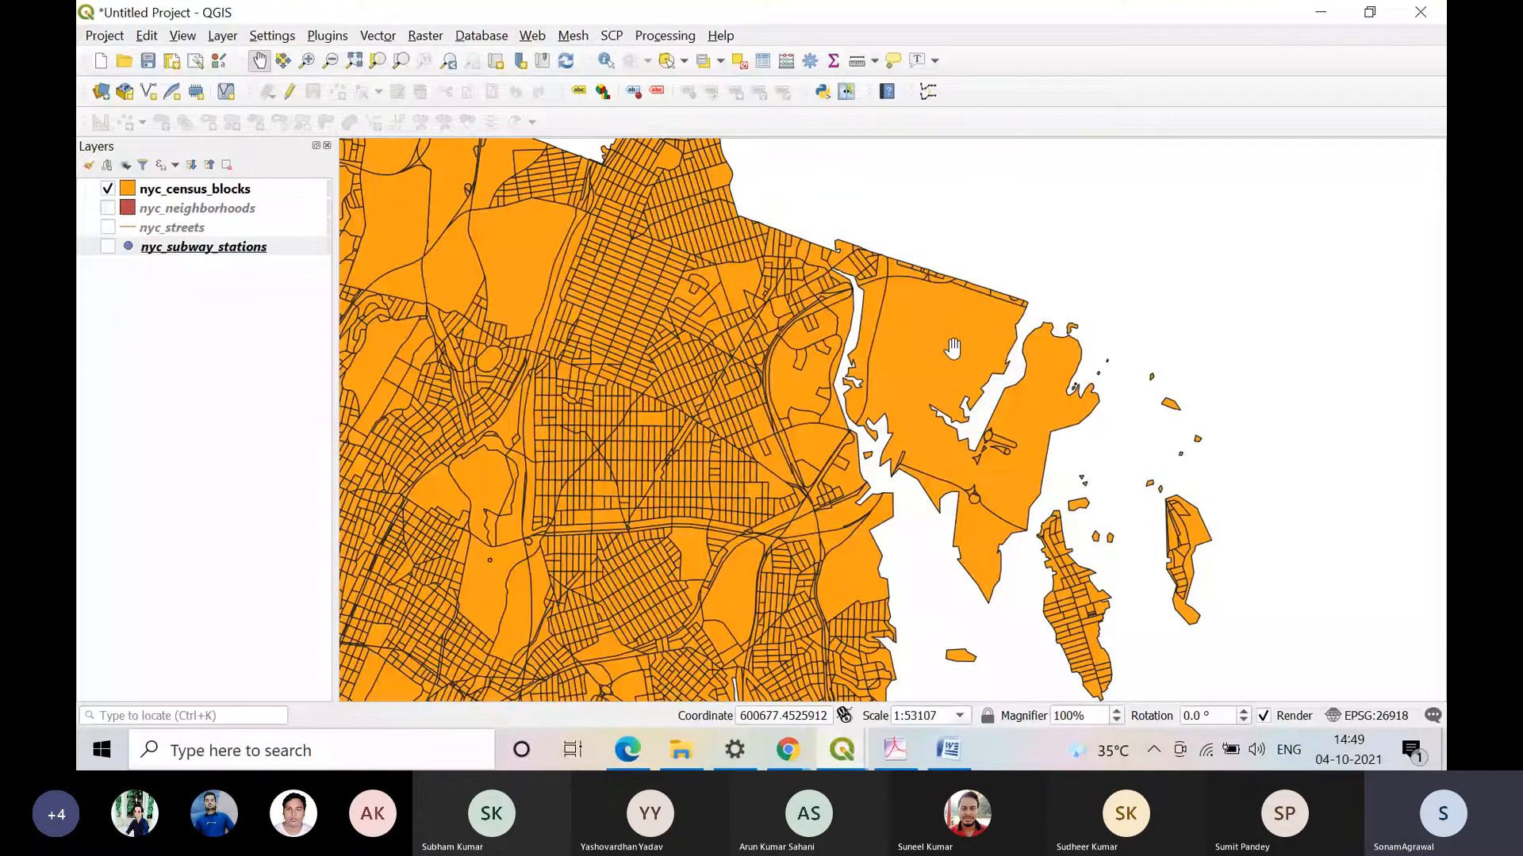
drag(952, 348, 797, 368)
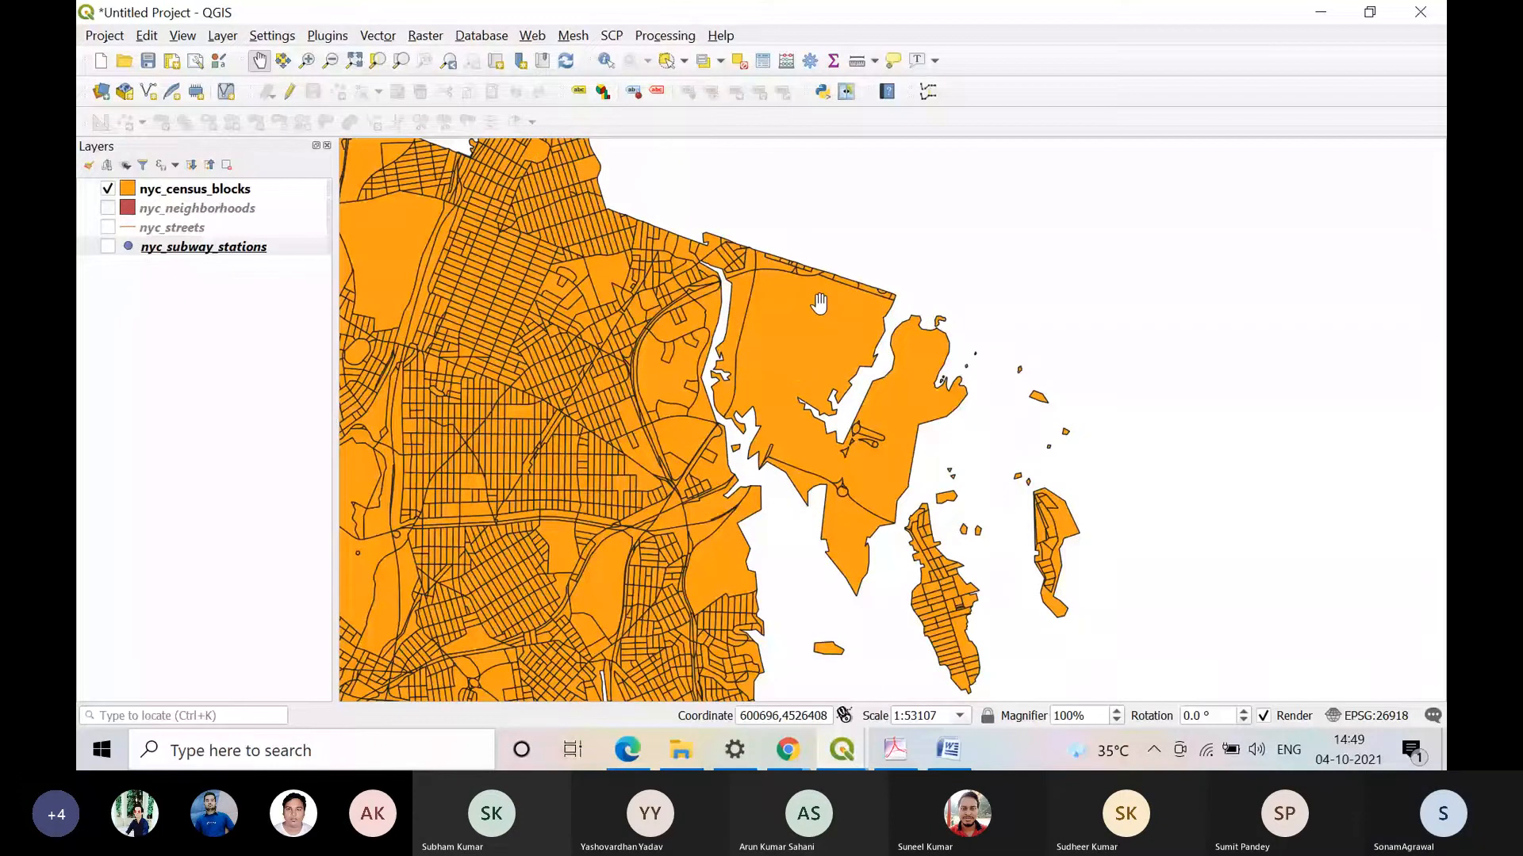
Step: Open the nyc_census_blocks attribute table, move it aside to view the records alongside the map, and close it
right_click(184, 190)
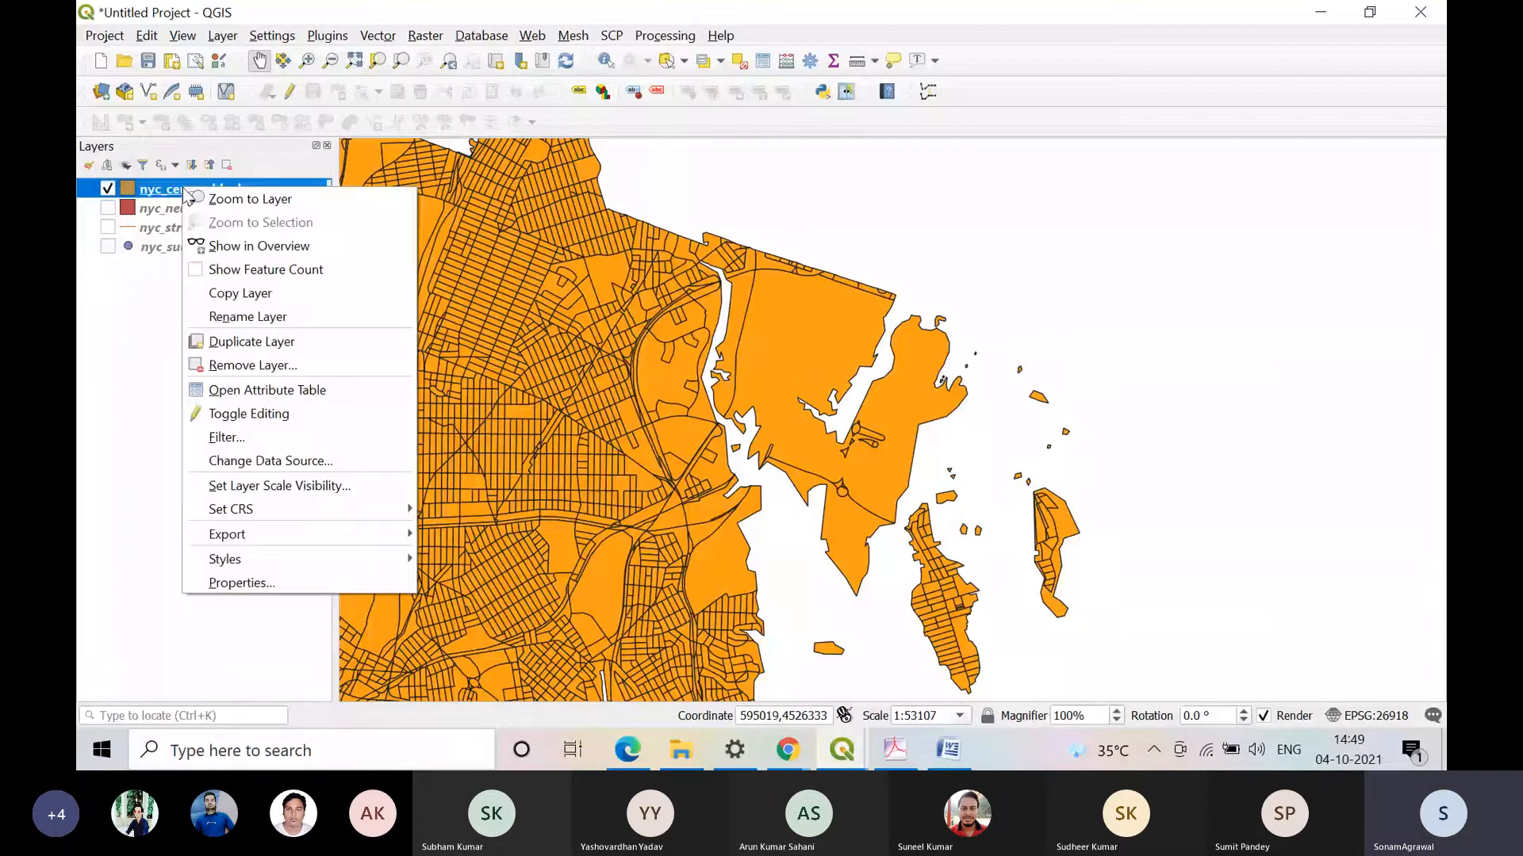
click(252, 391)
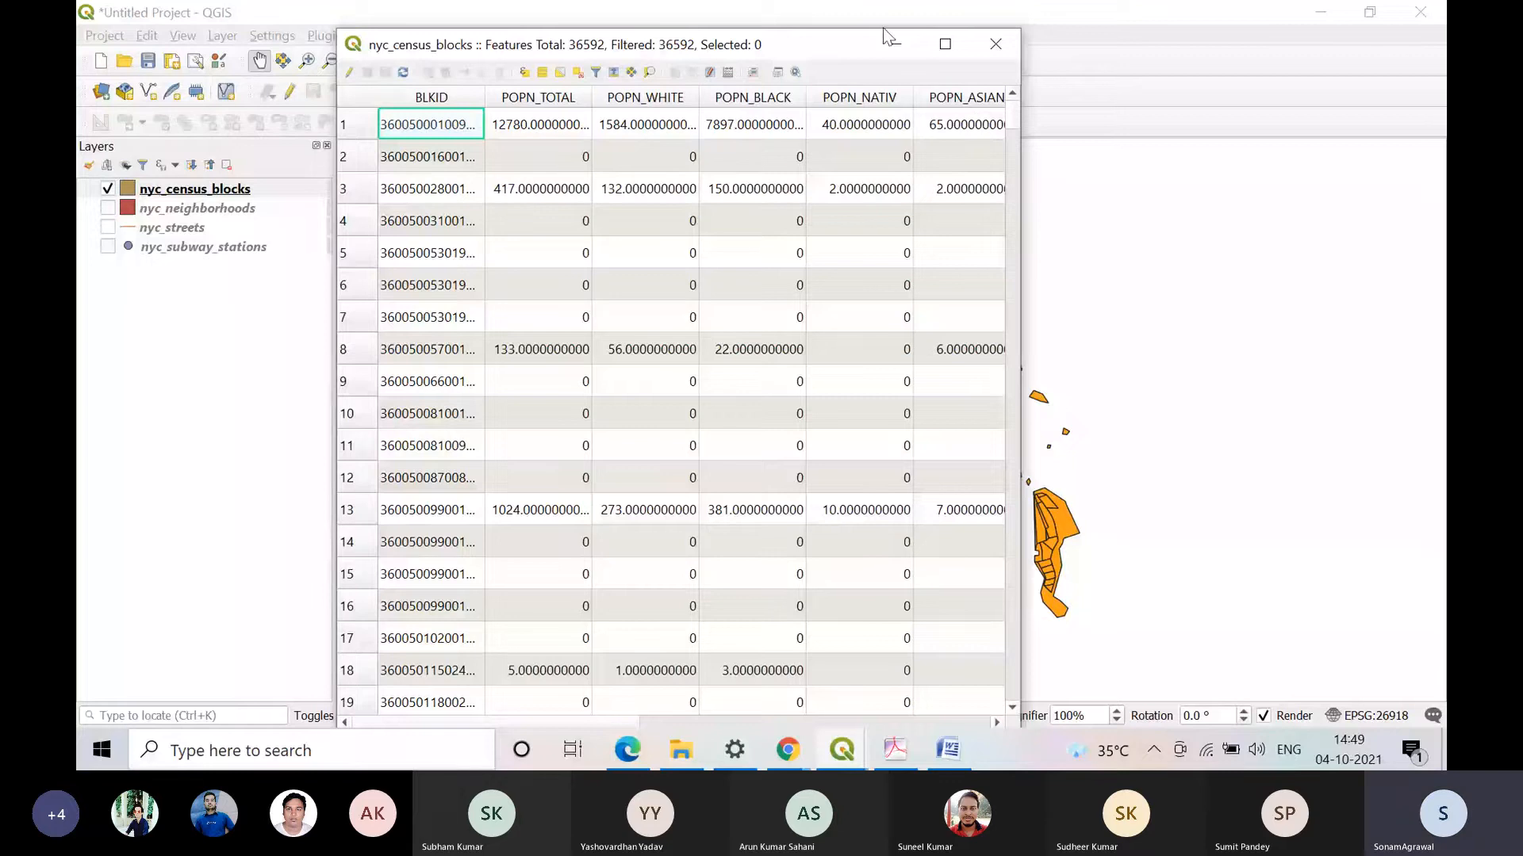
drag(887, 36, 458, 88)
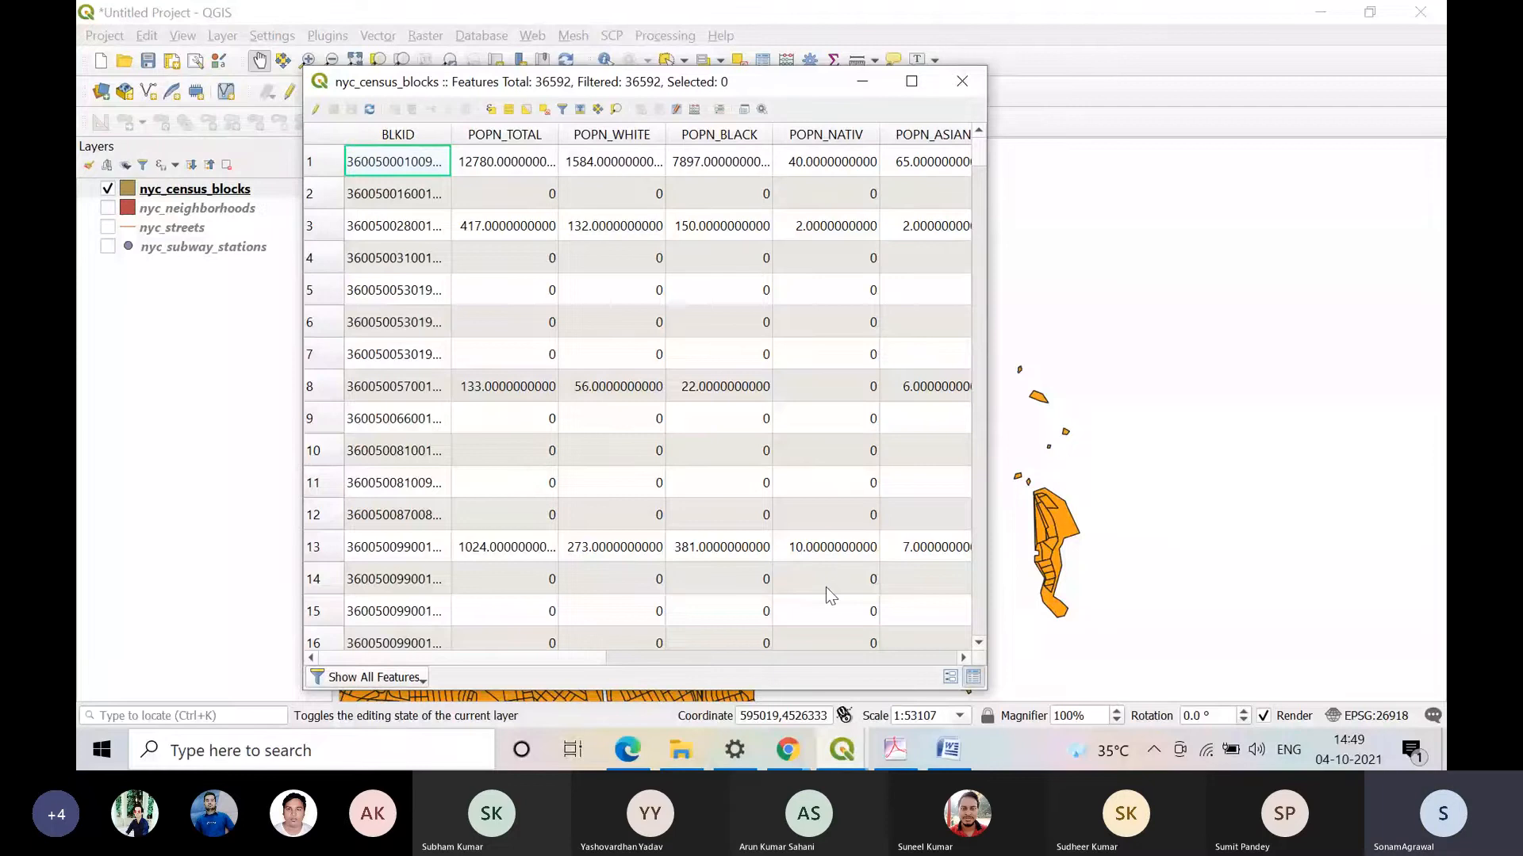
drag(704, 89, 1002, 107)
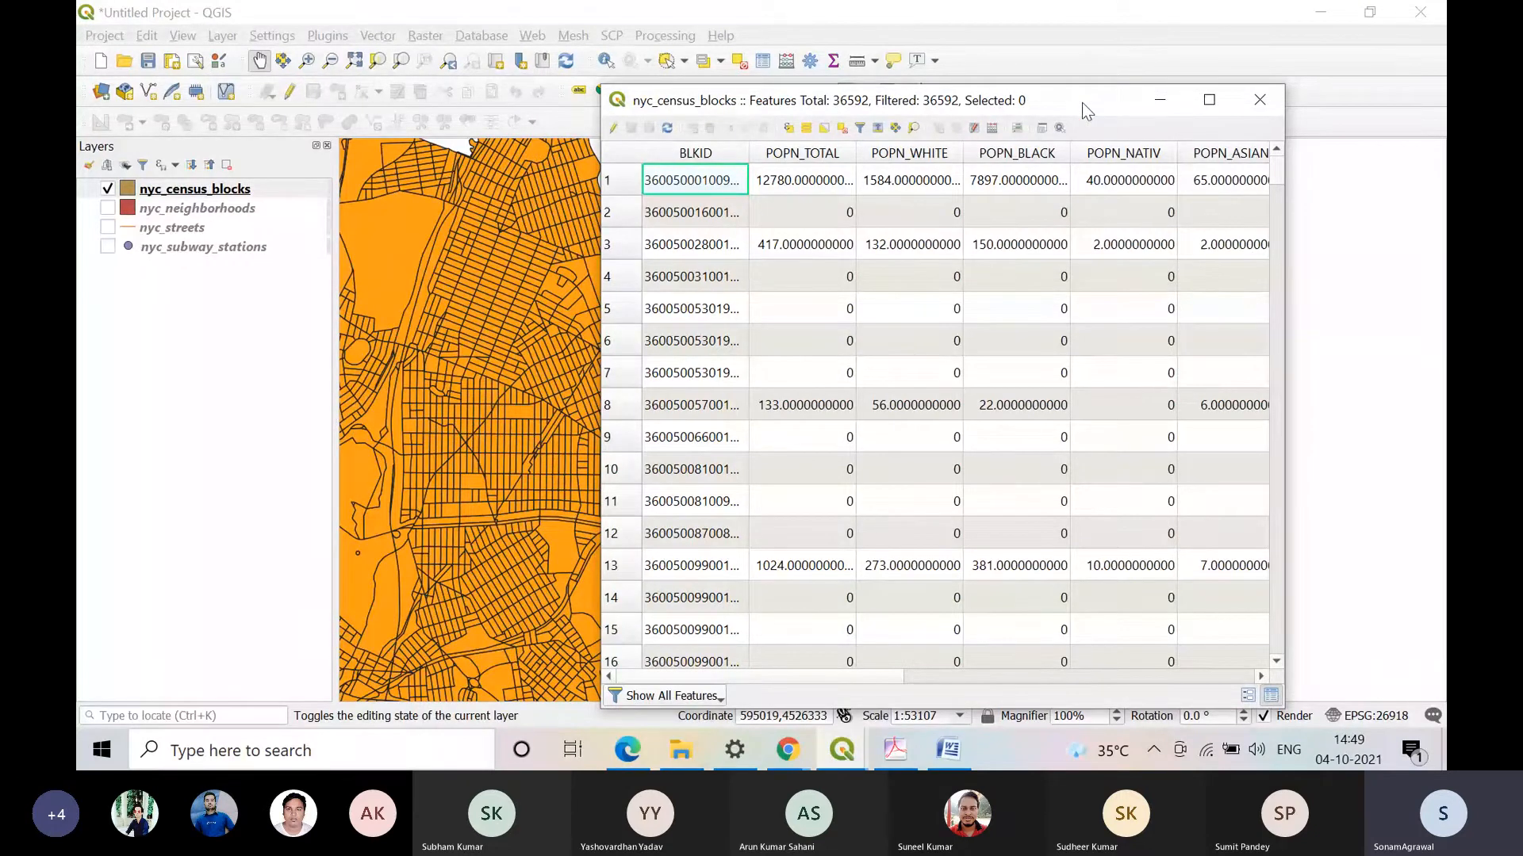
drag(1082, 103, 540, 351)
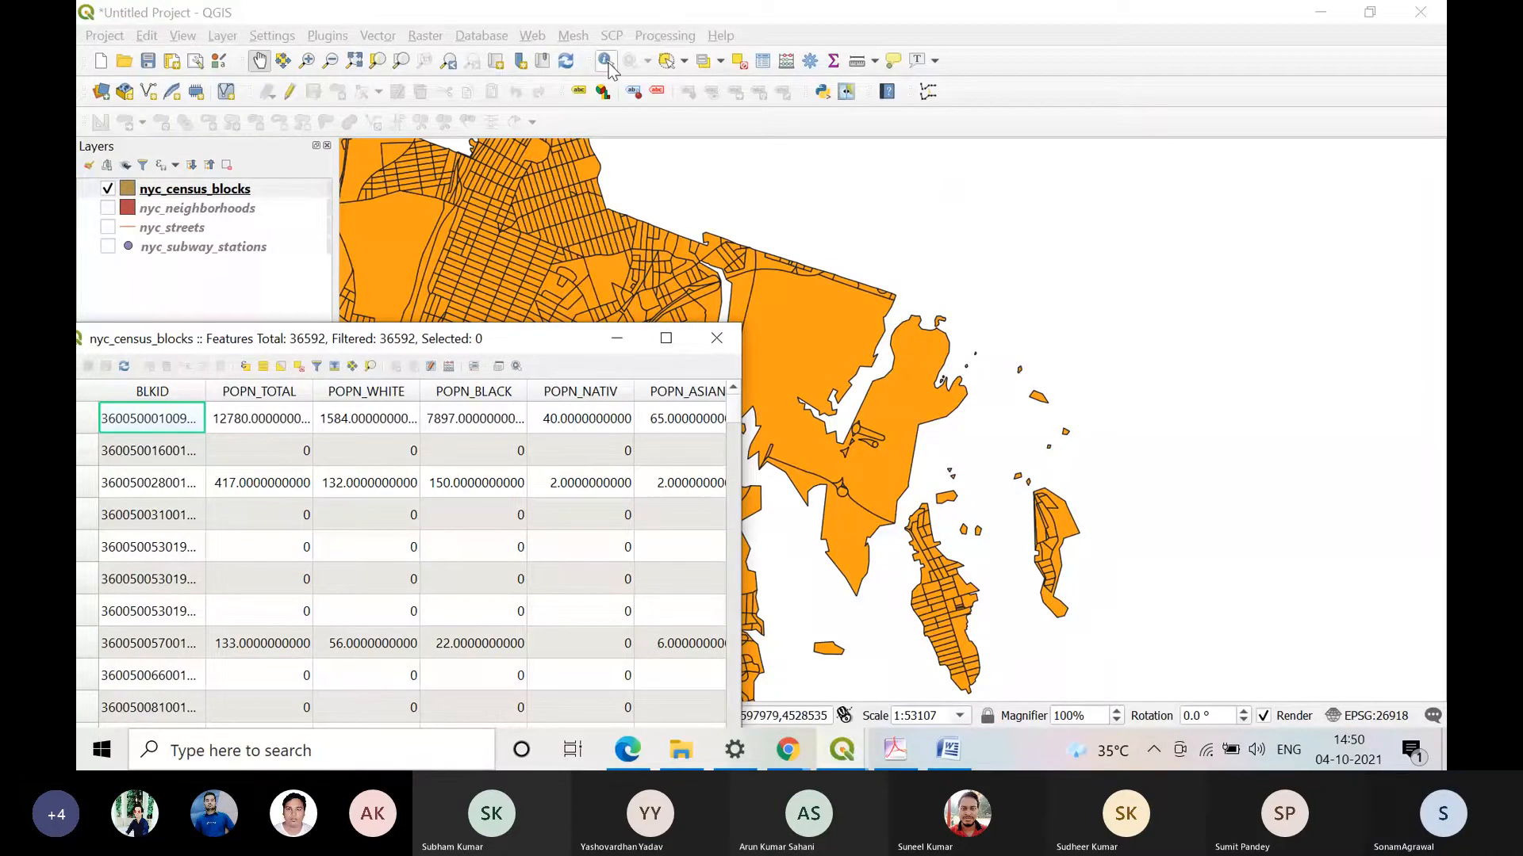
click(717, 340)
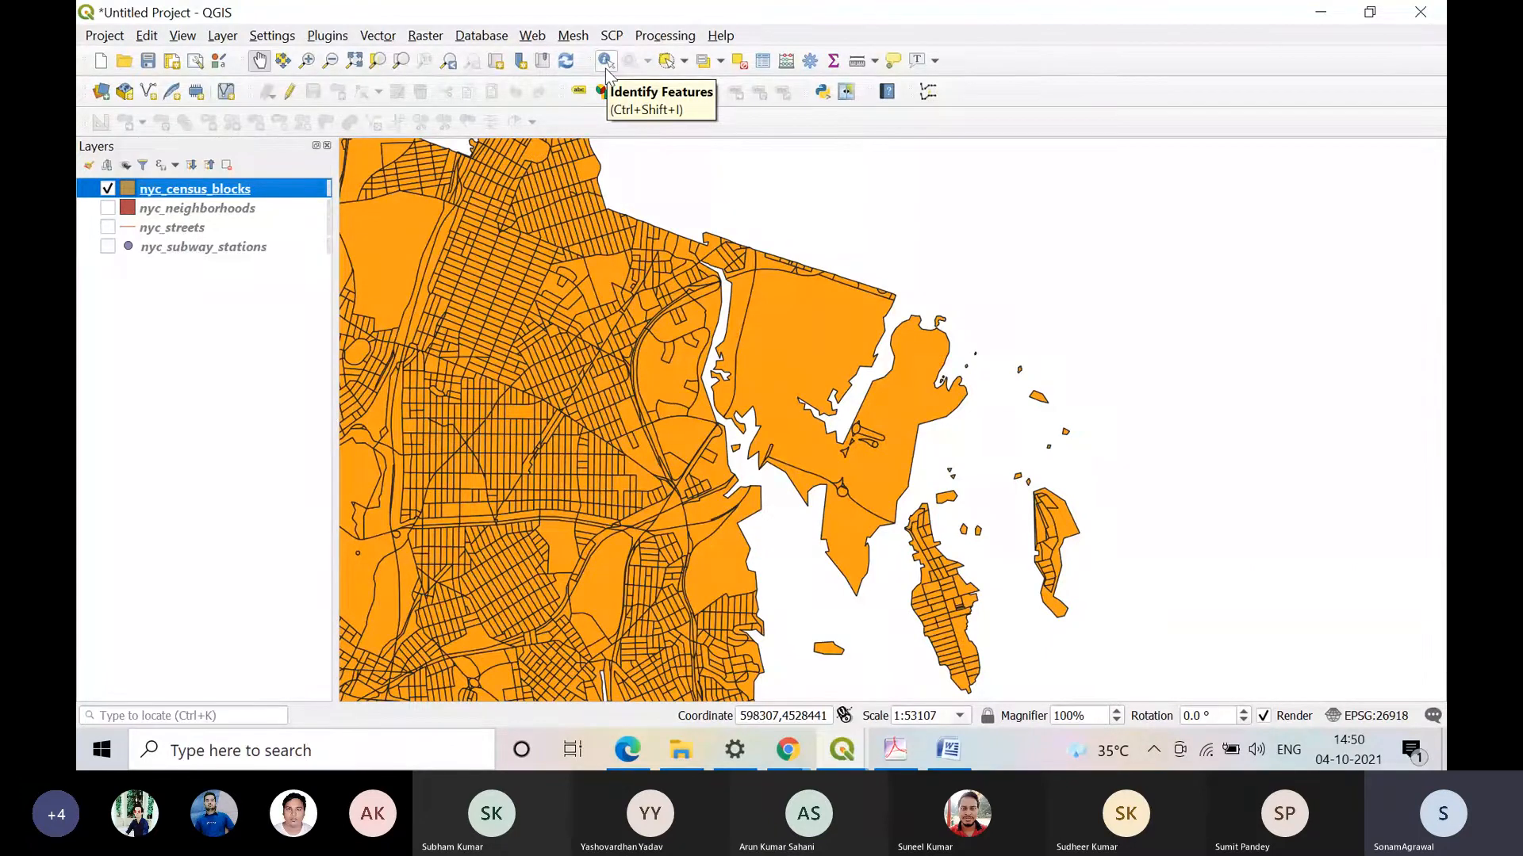
Step: Identify the large northeastern census block on the map with the Identify Features tool
click(606, 70)
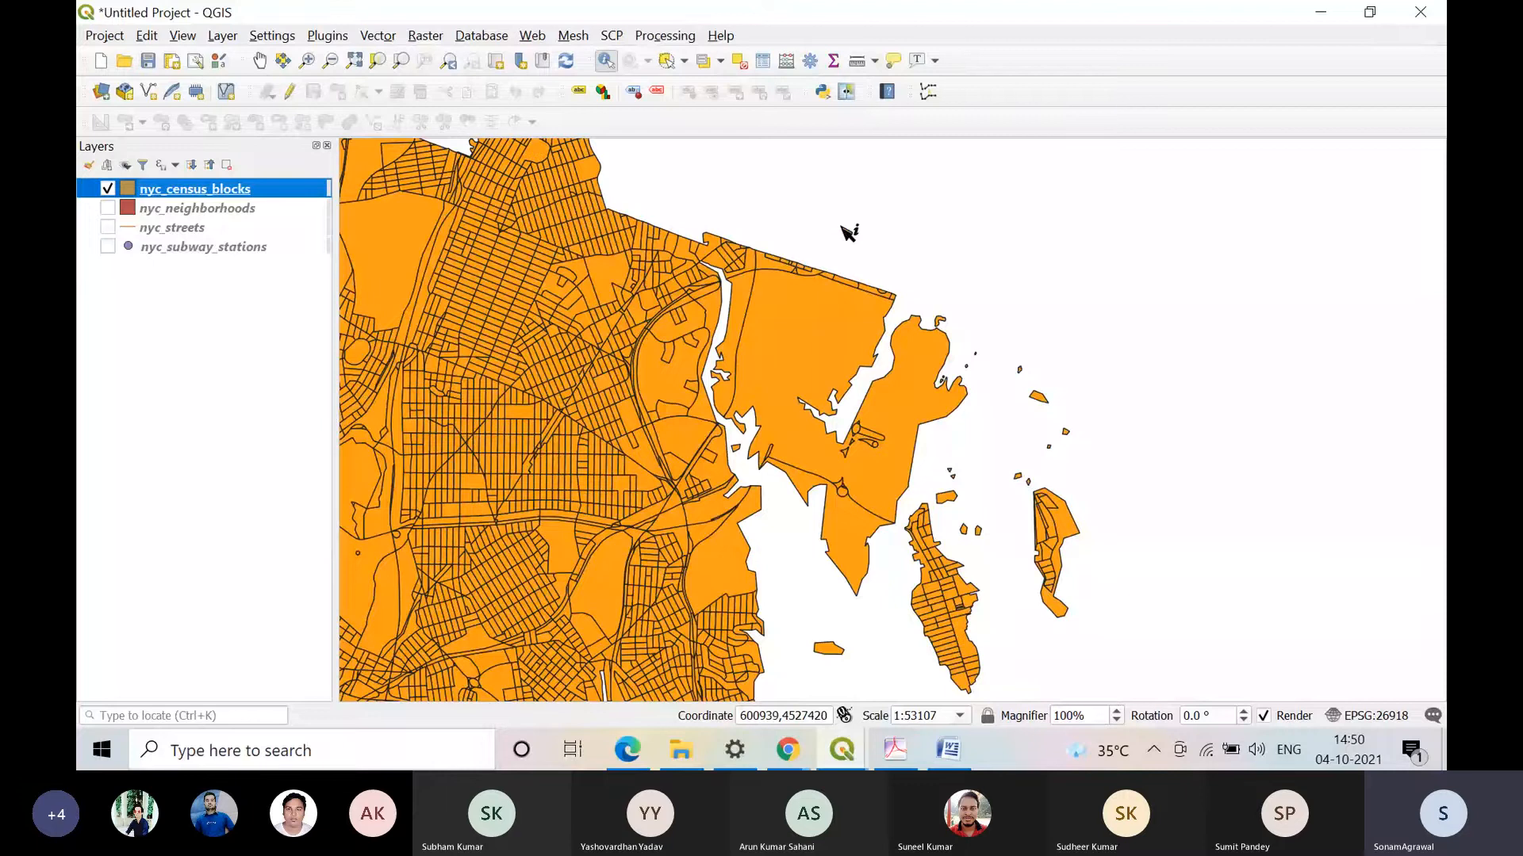
click(791, 343)
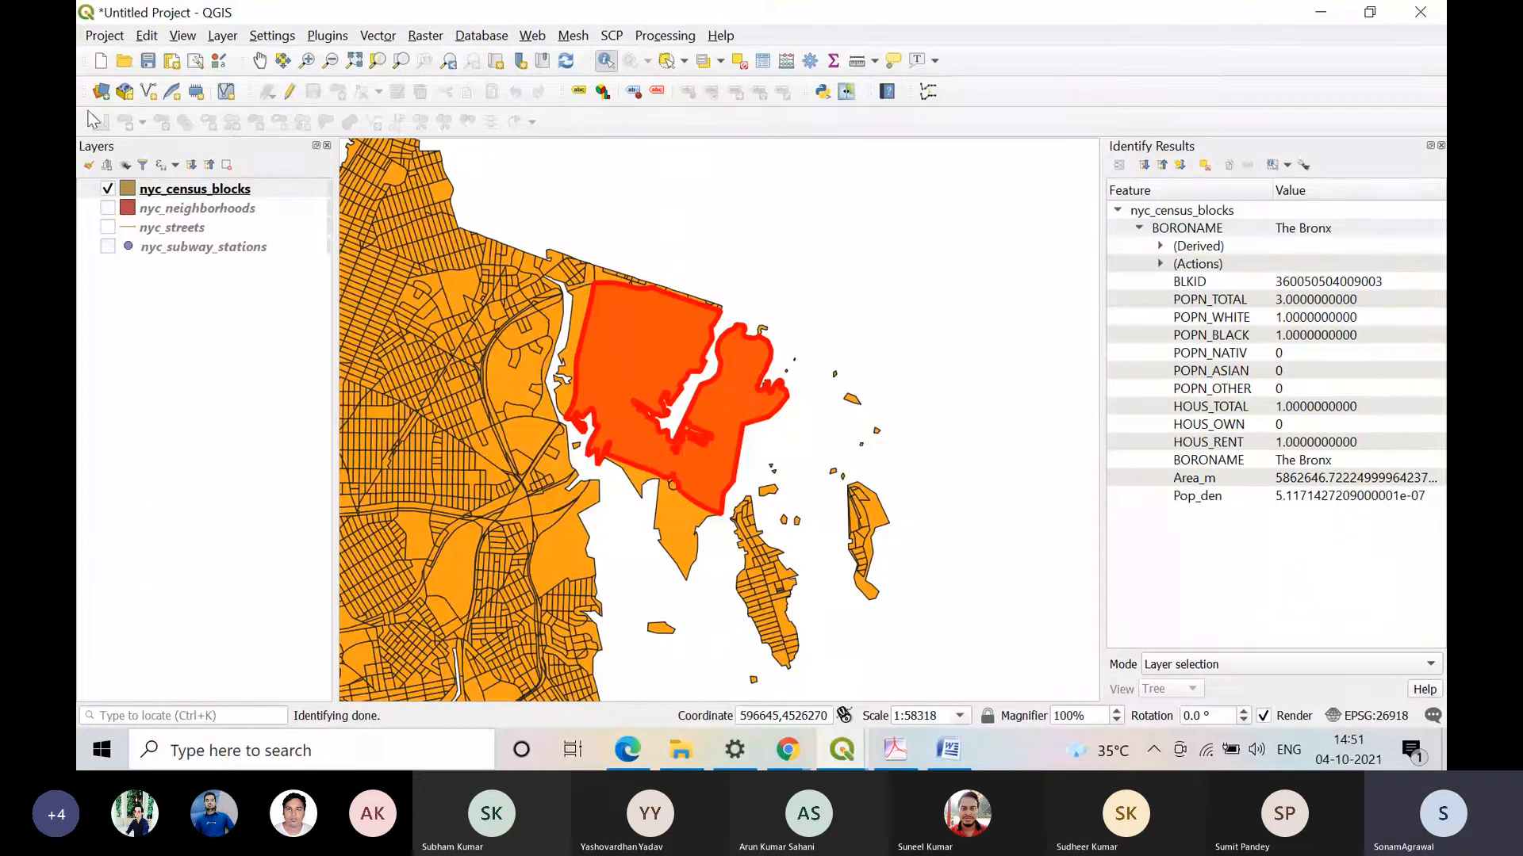
Step: View the nyc_census_blocks attribute table beside the identified block's attributes, and close the table and the Identify Results
click(197, 189)
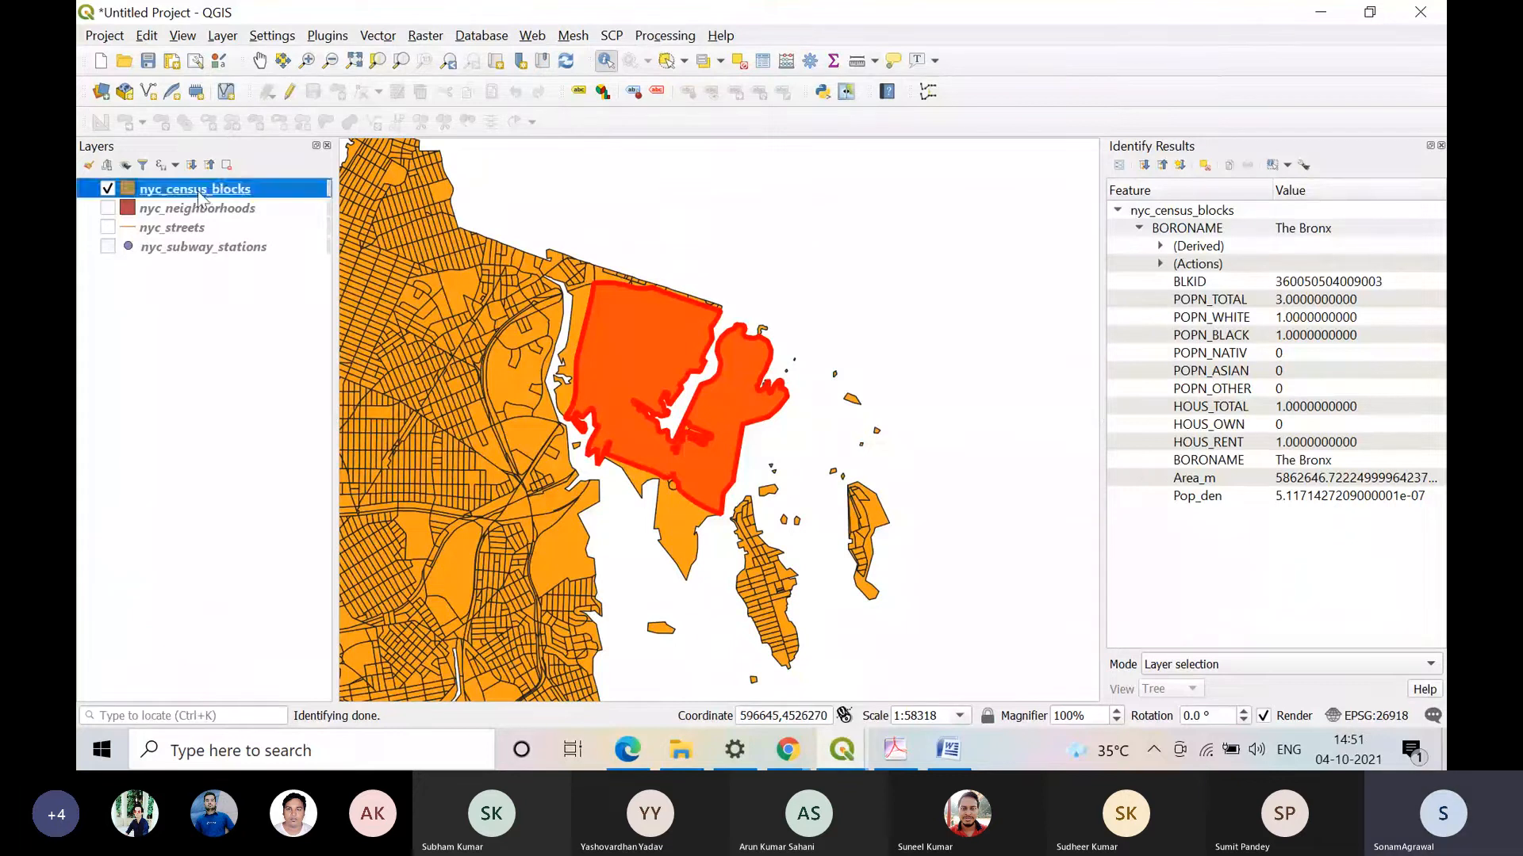
right_click(197, 188)
key(Escape)
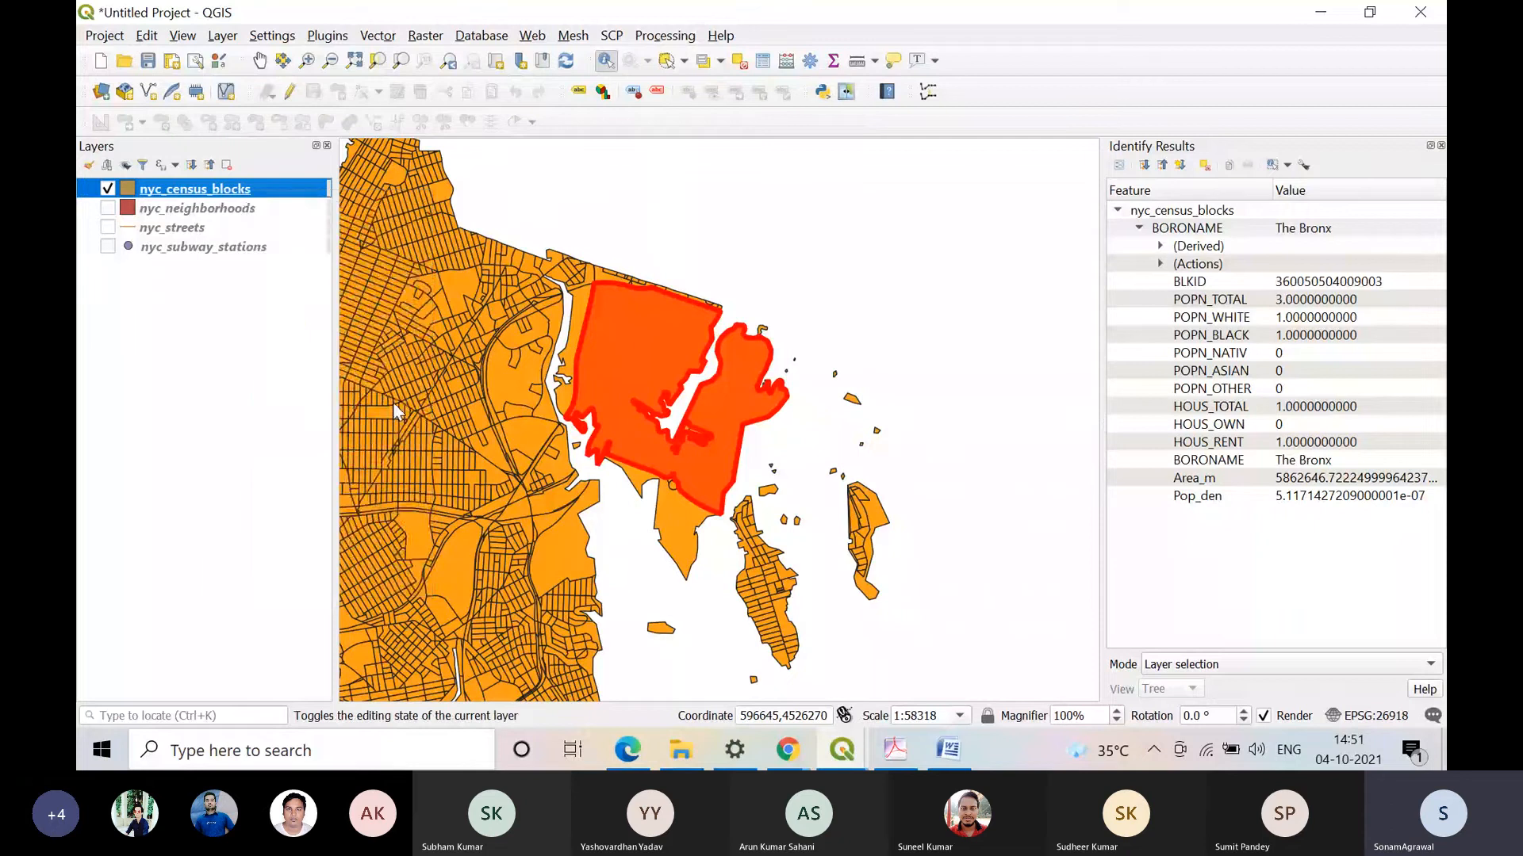
right_click(247, 187)
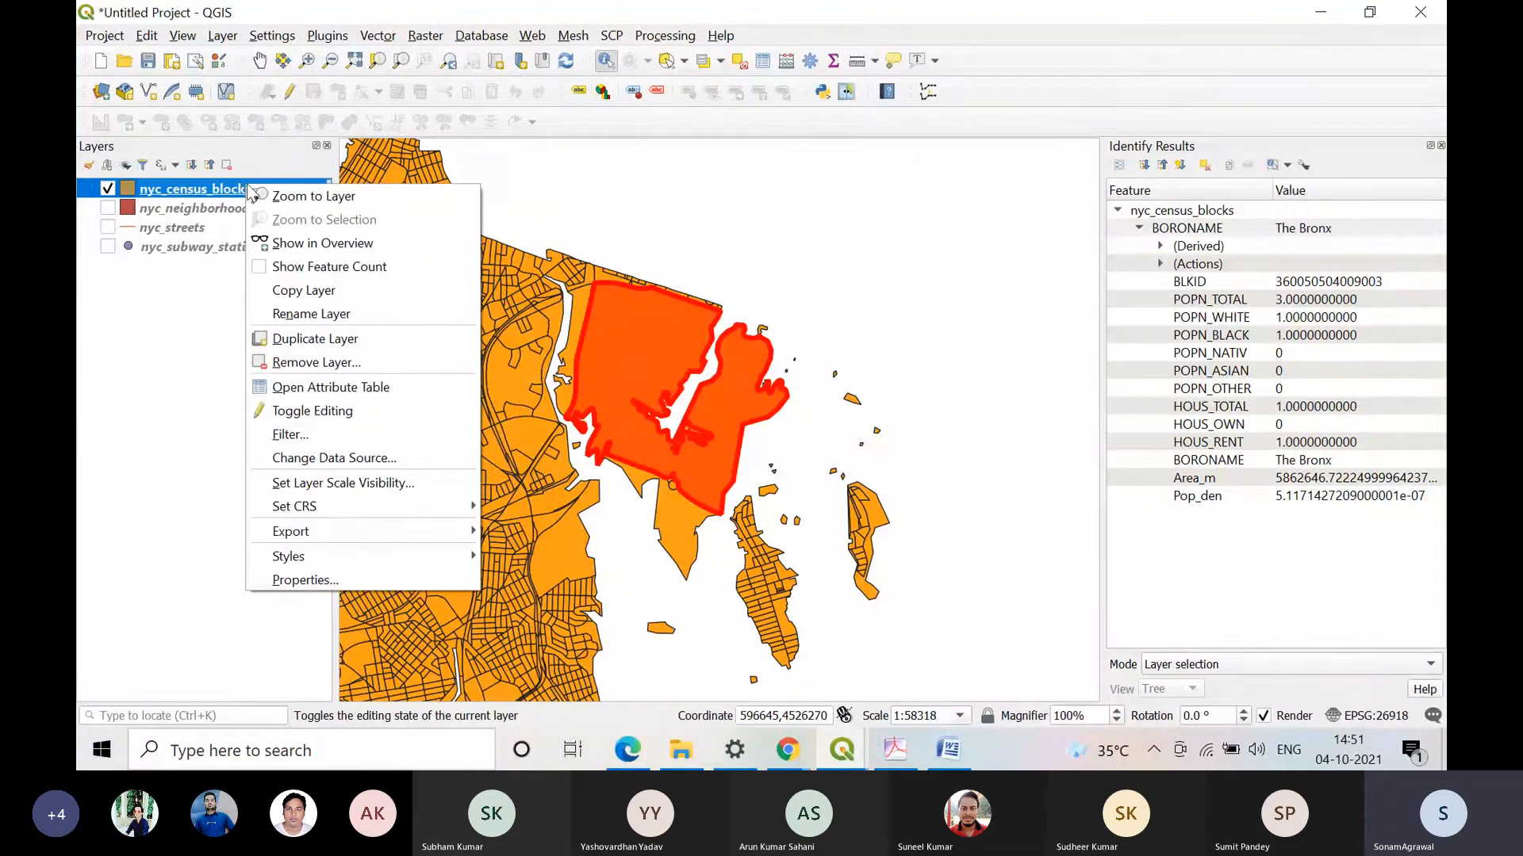
click(345, 378)
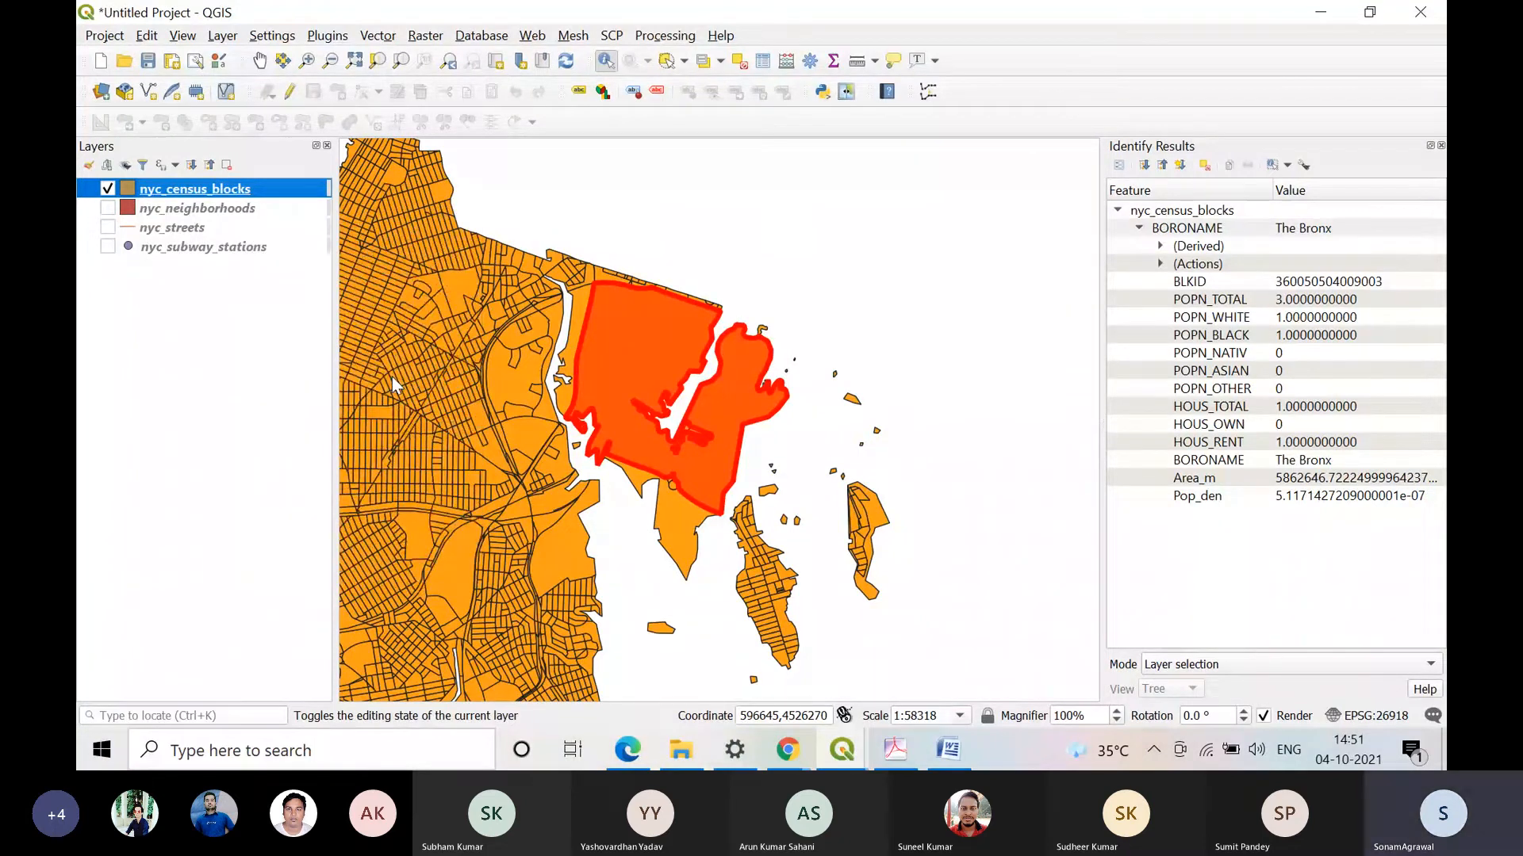
click(771, 345)
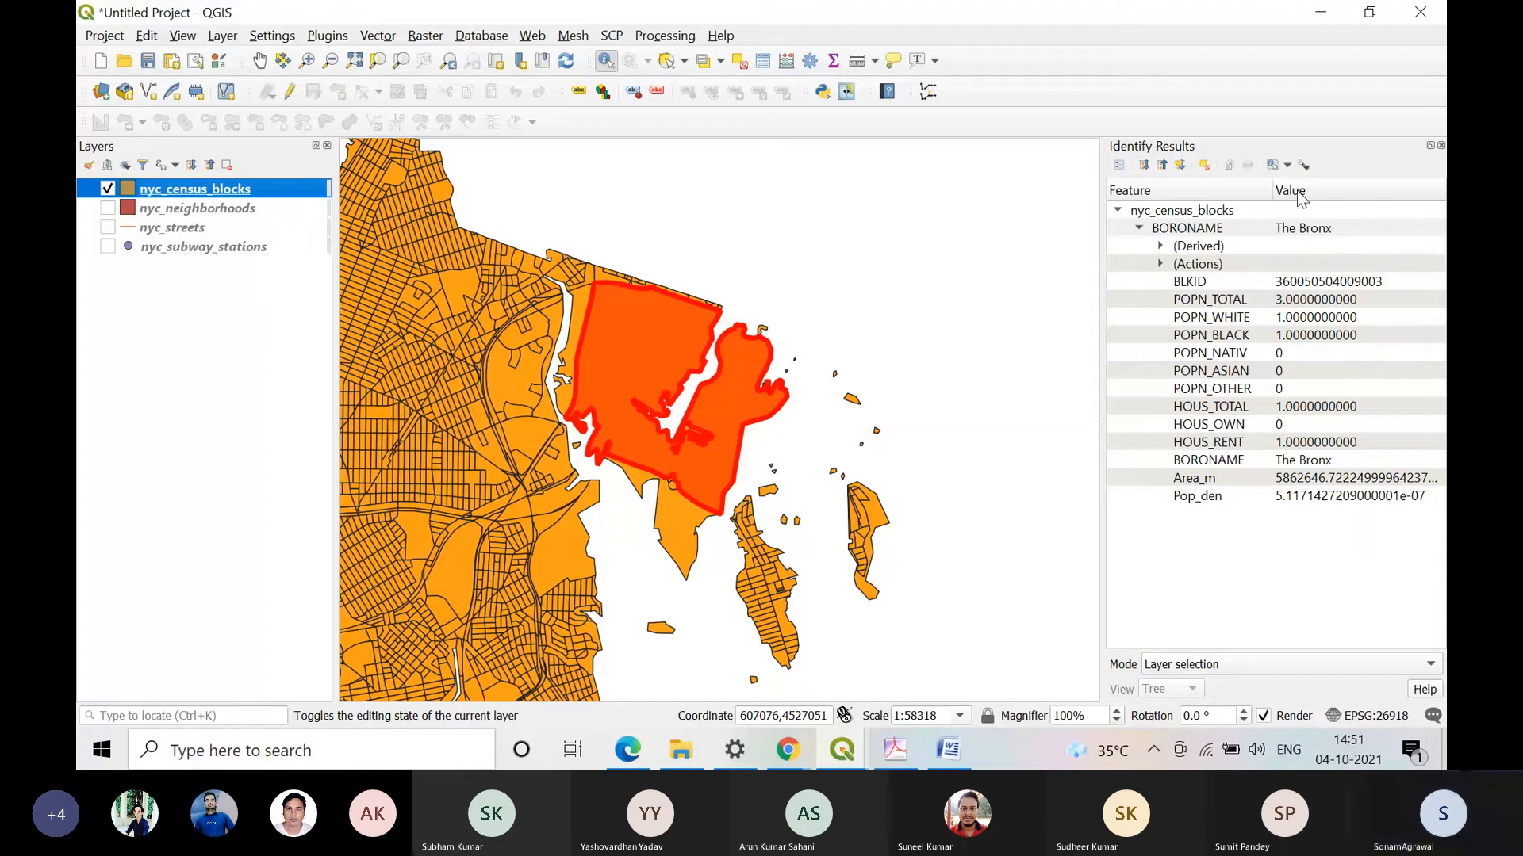
click(1438, 146)
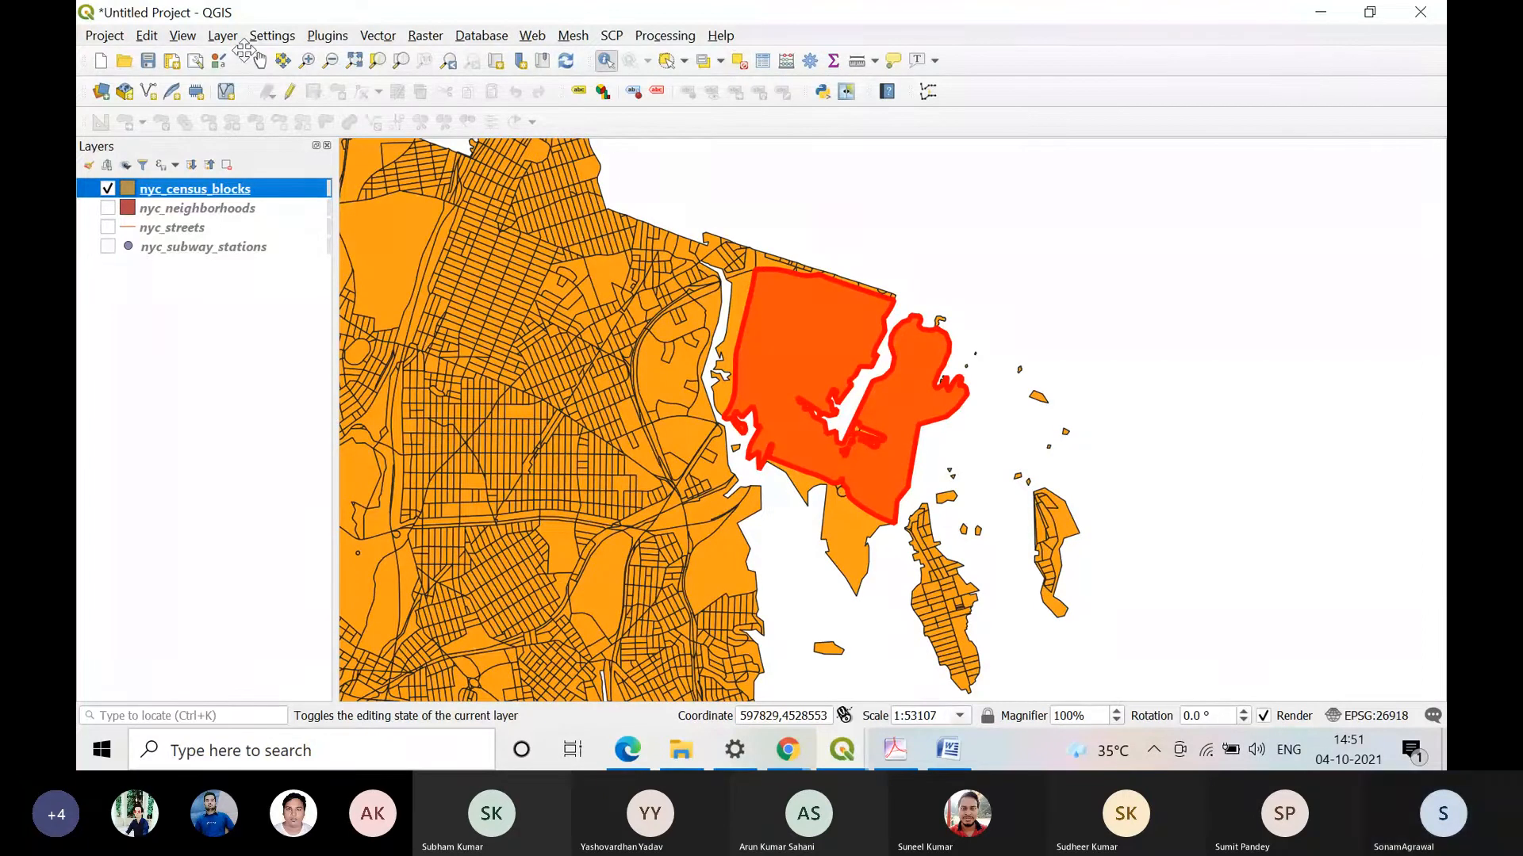
Step: Select the large northeastern census block on the map with the Select Features tool
click(260, 61)
drag(801, 365, 777, 401)
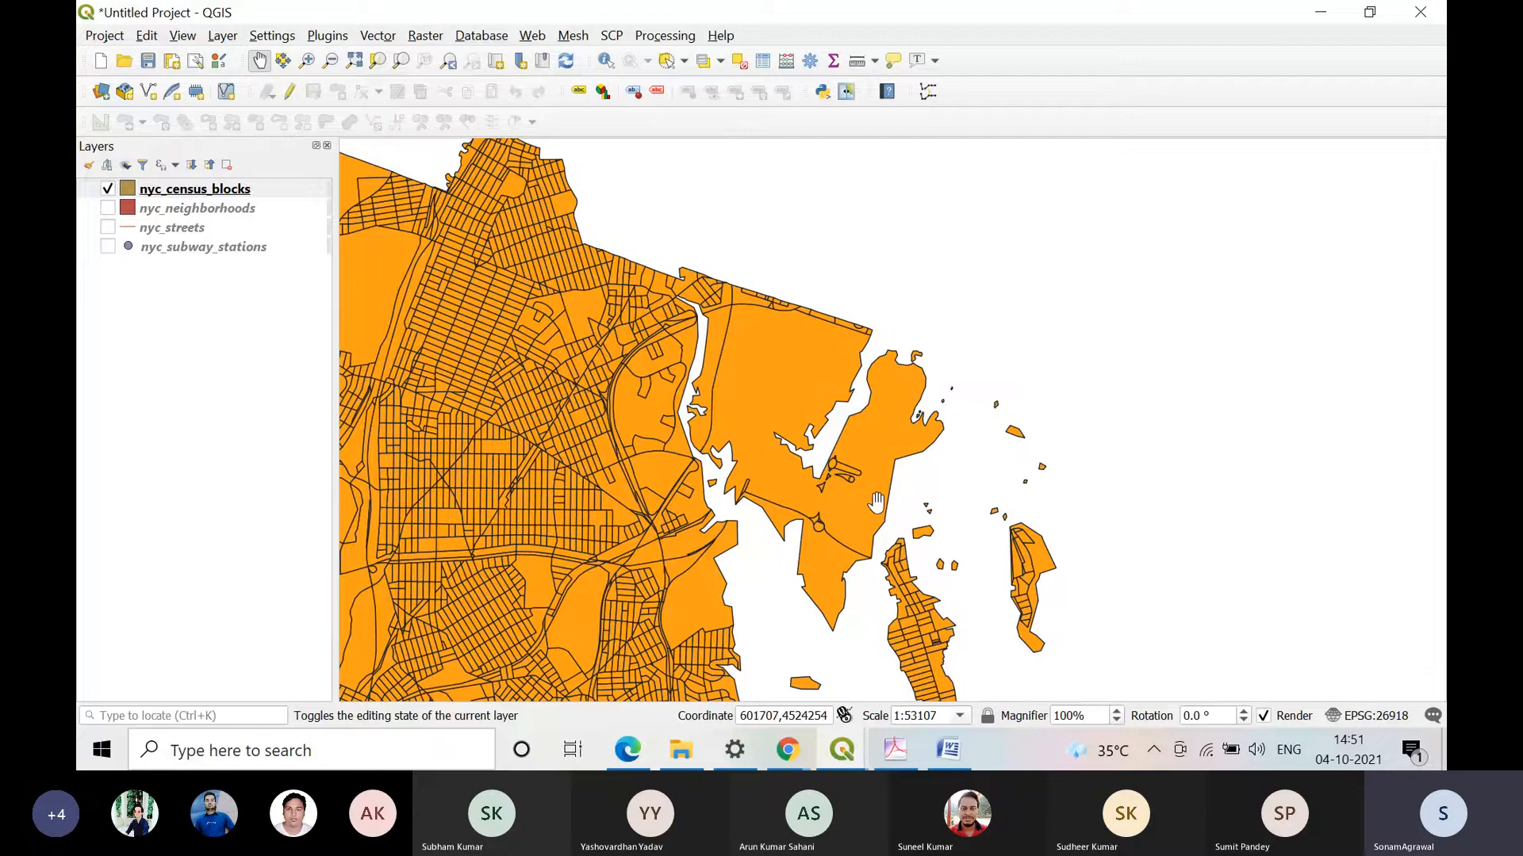
click(683, 61)
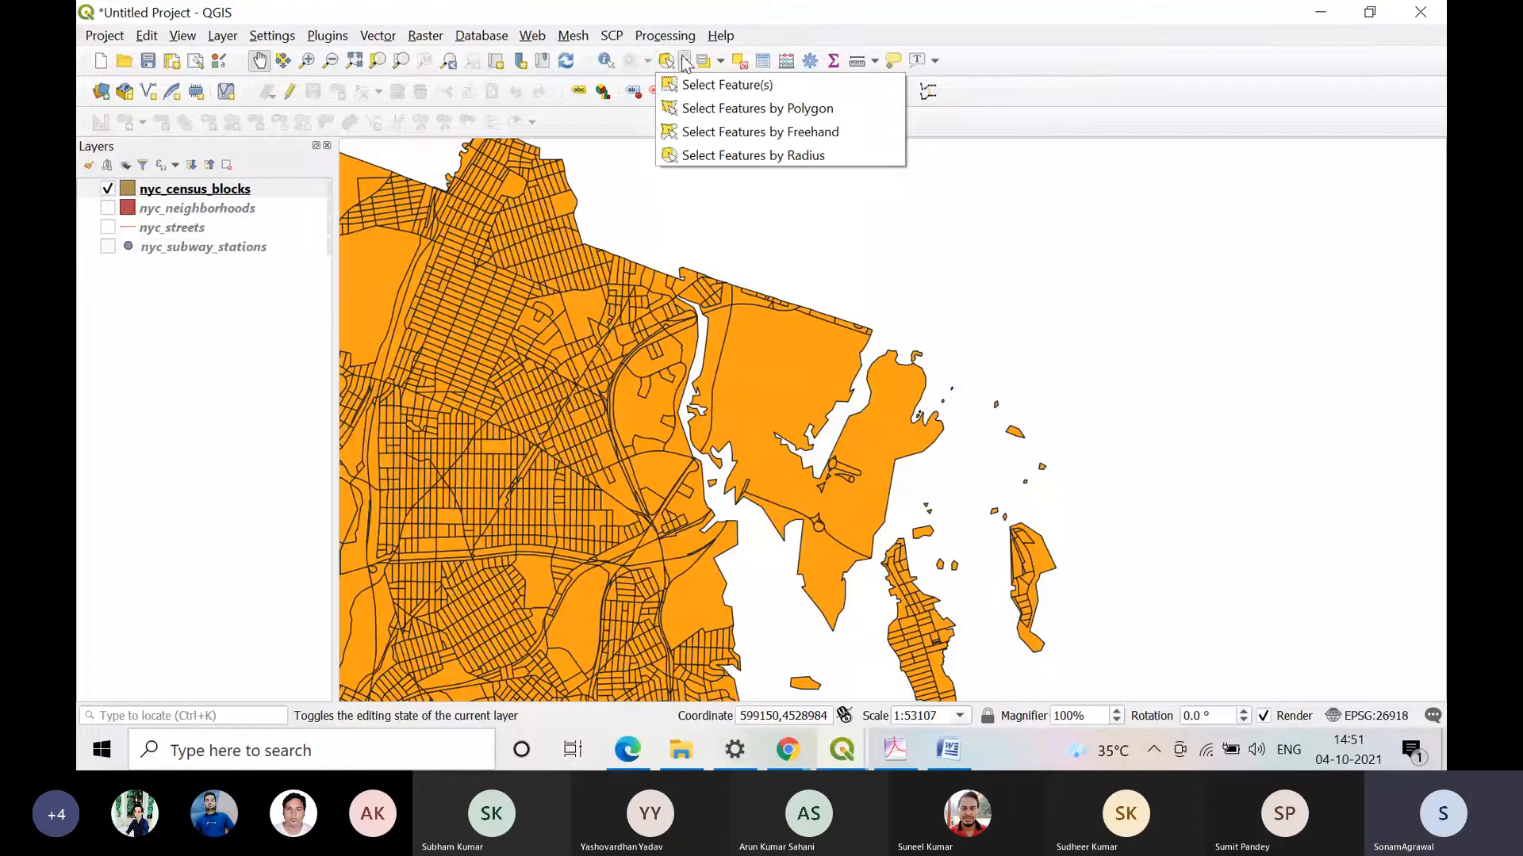
click(777, 89)
click(786, 381)
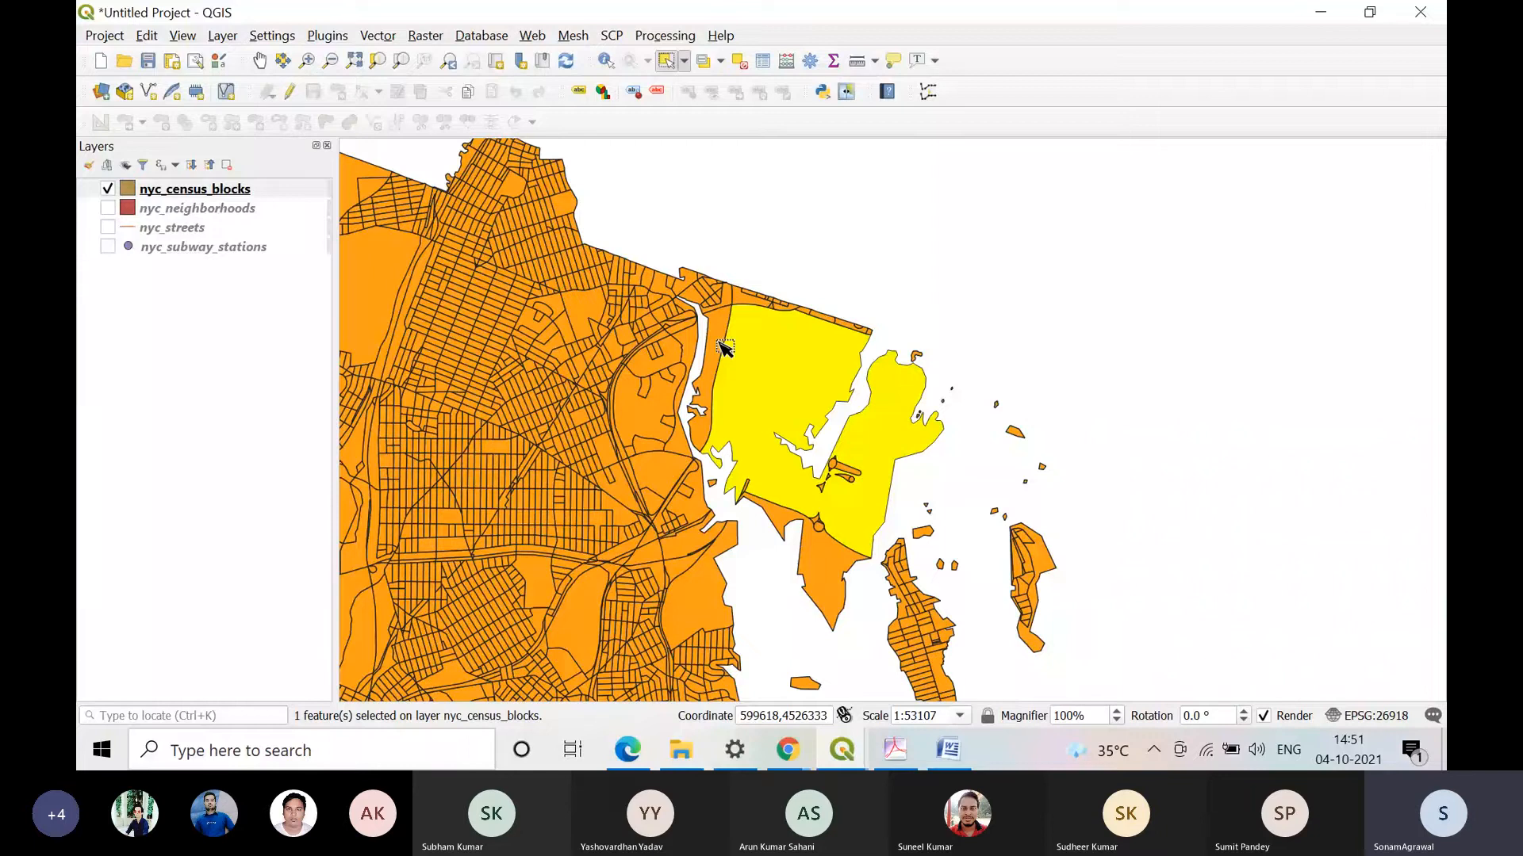
Step: Open the nyc_census_blocks attribute table, move it clear of the lower screen edge, and look through its records for the selected block
right_click(194, 189)
click(311, 393)
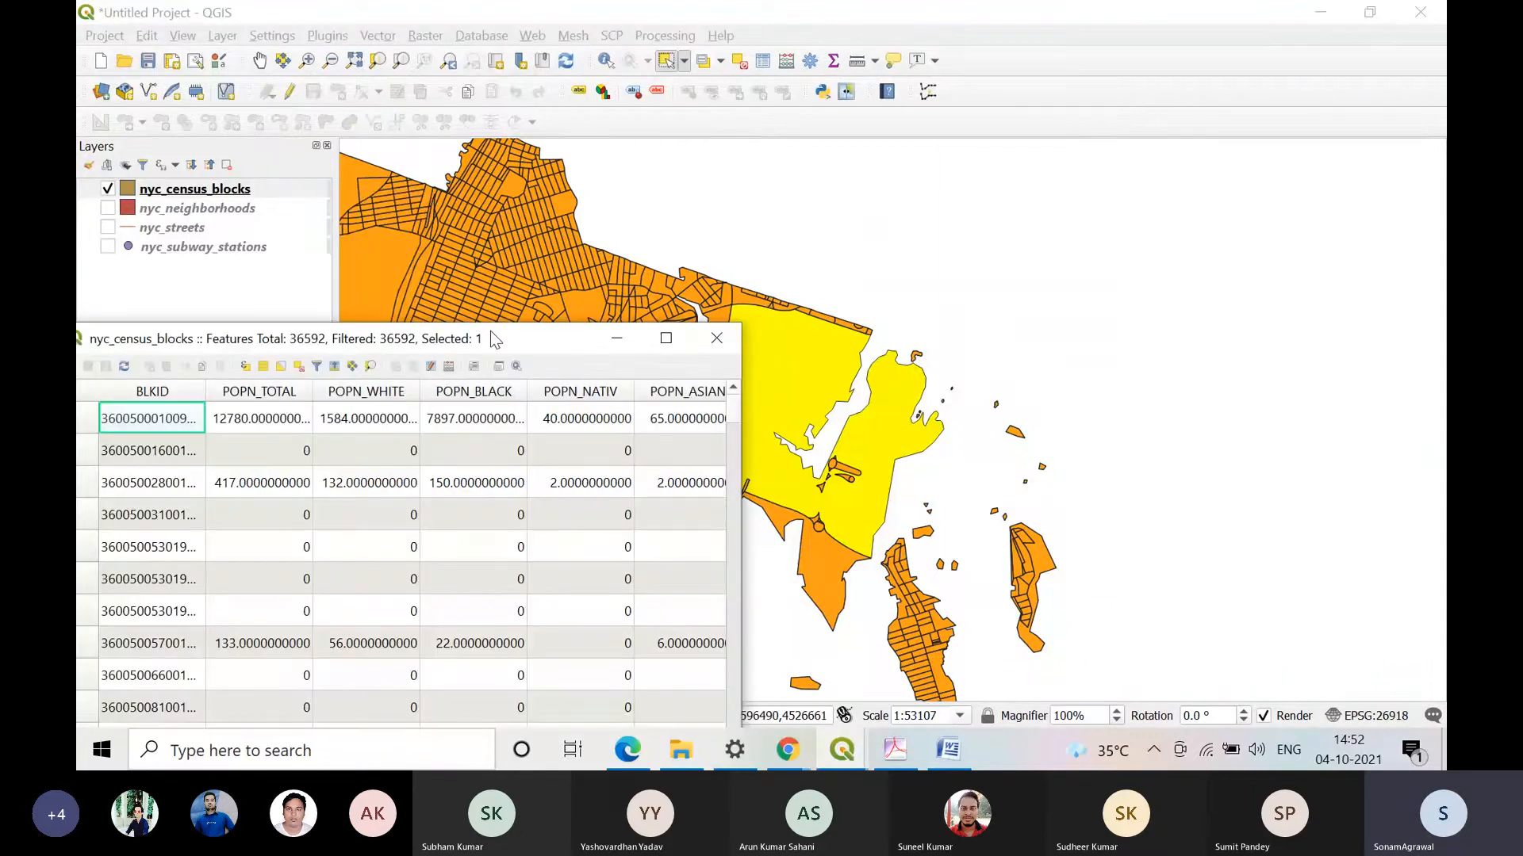
drag(491, 339, 685, 256)
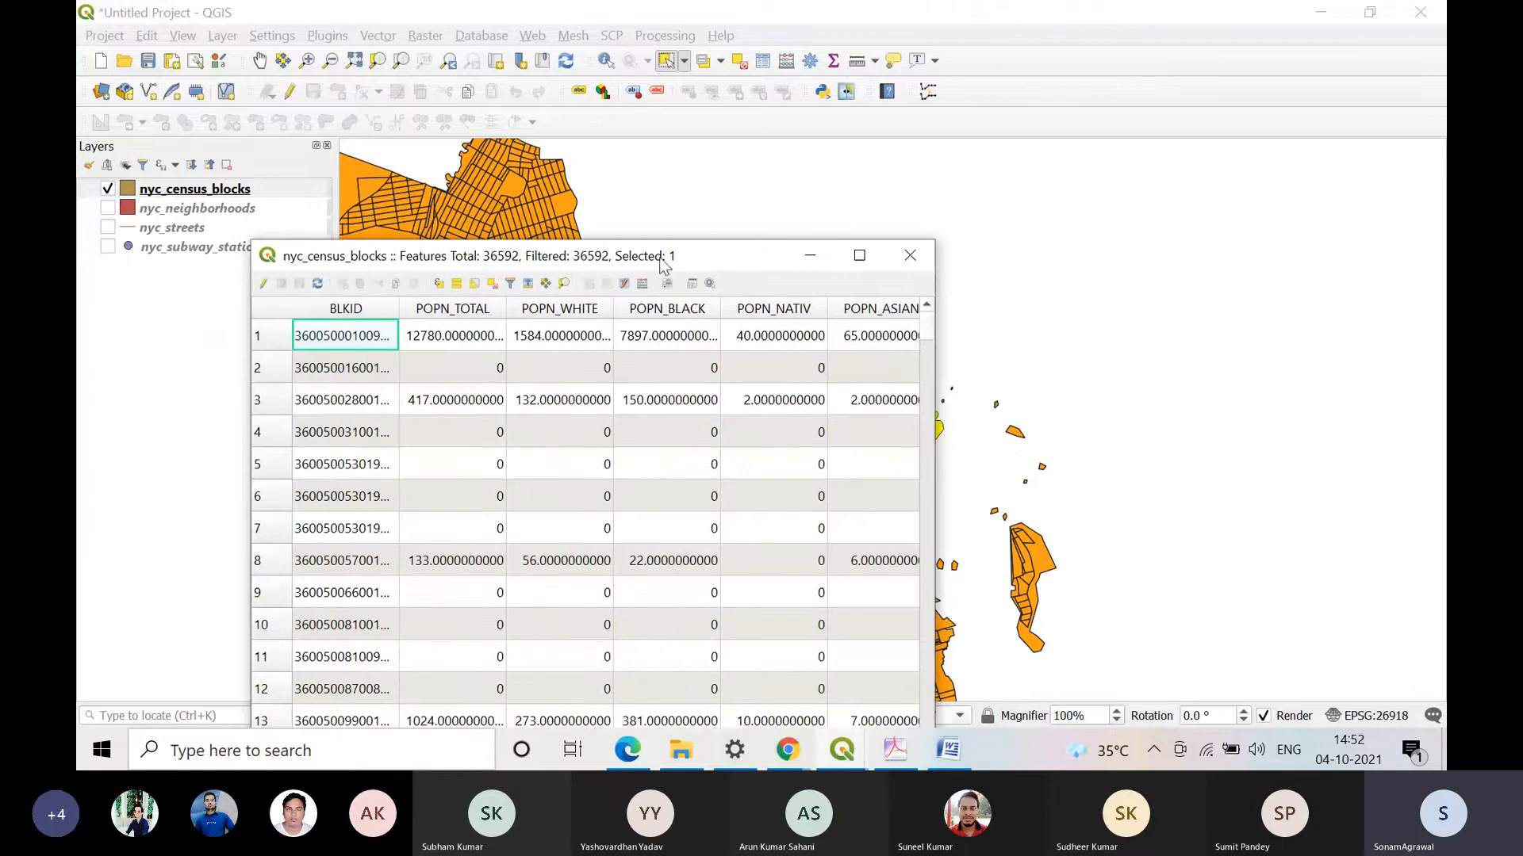
drag(693, 257, 700, 143)
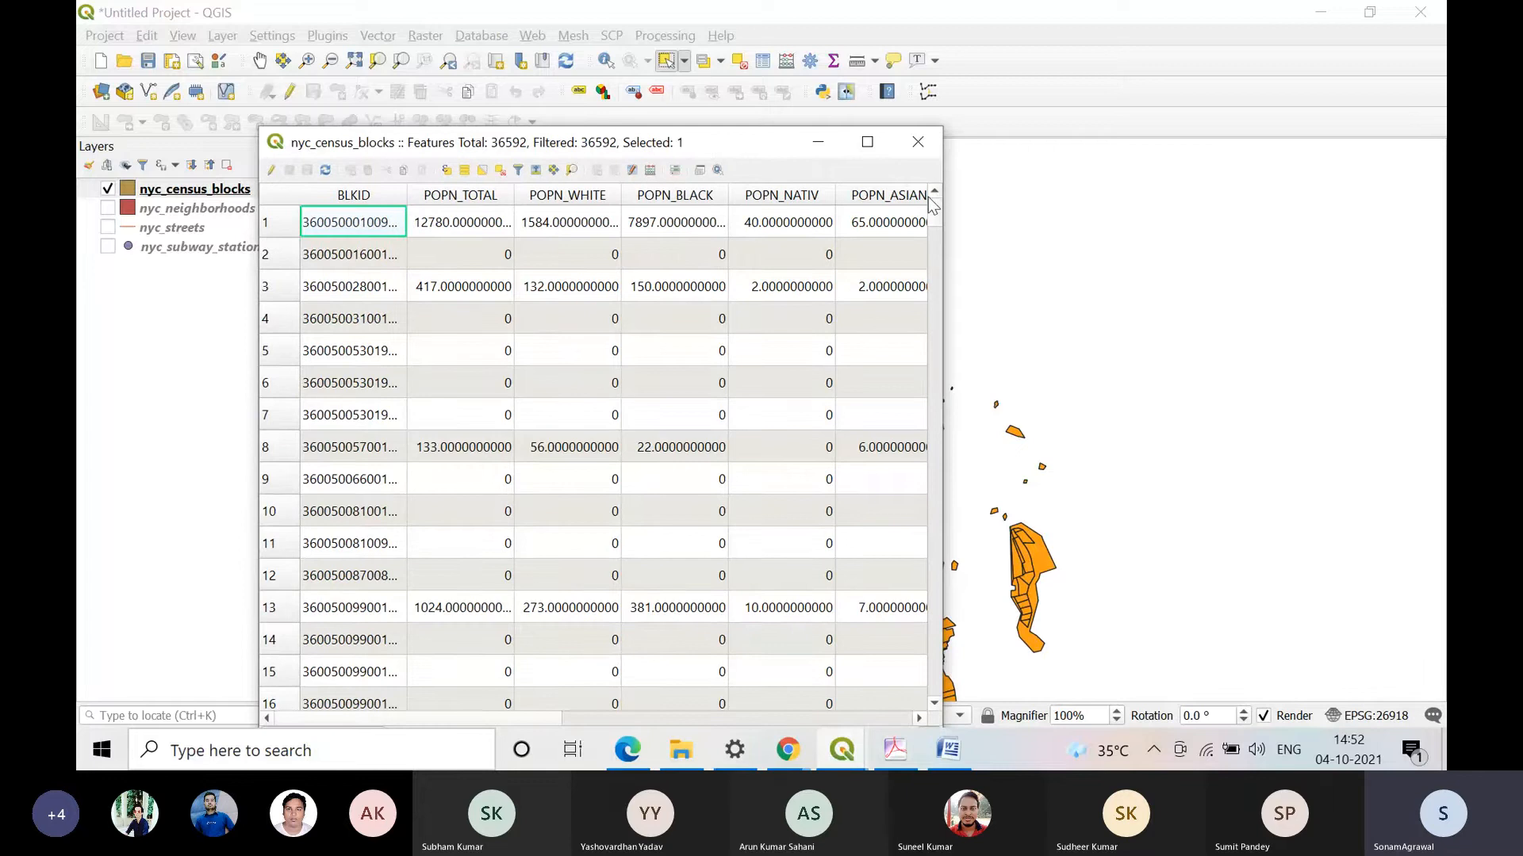
drag(932, 205, 946, 704)
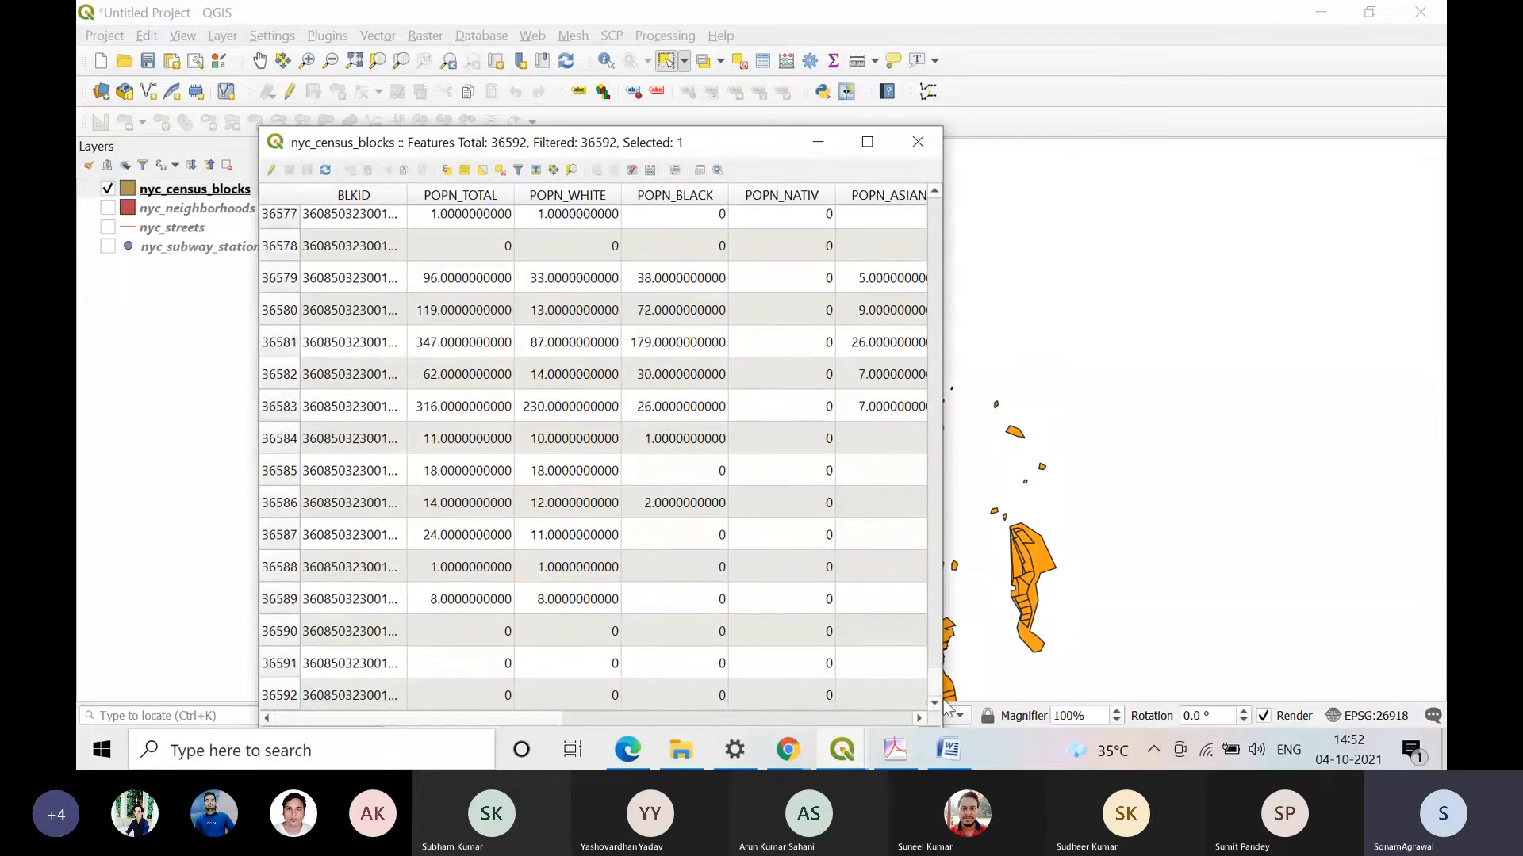
click(481, 171)
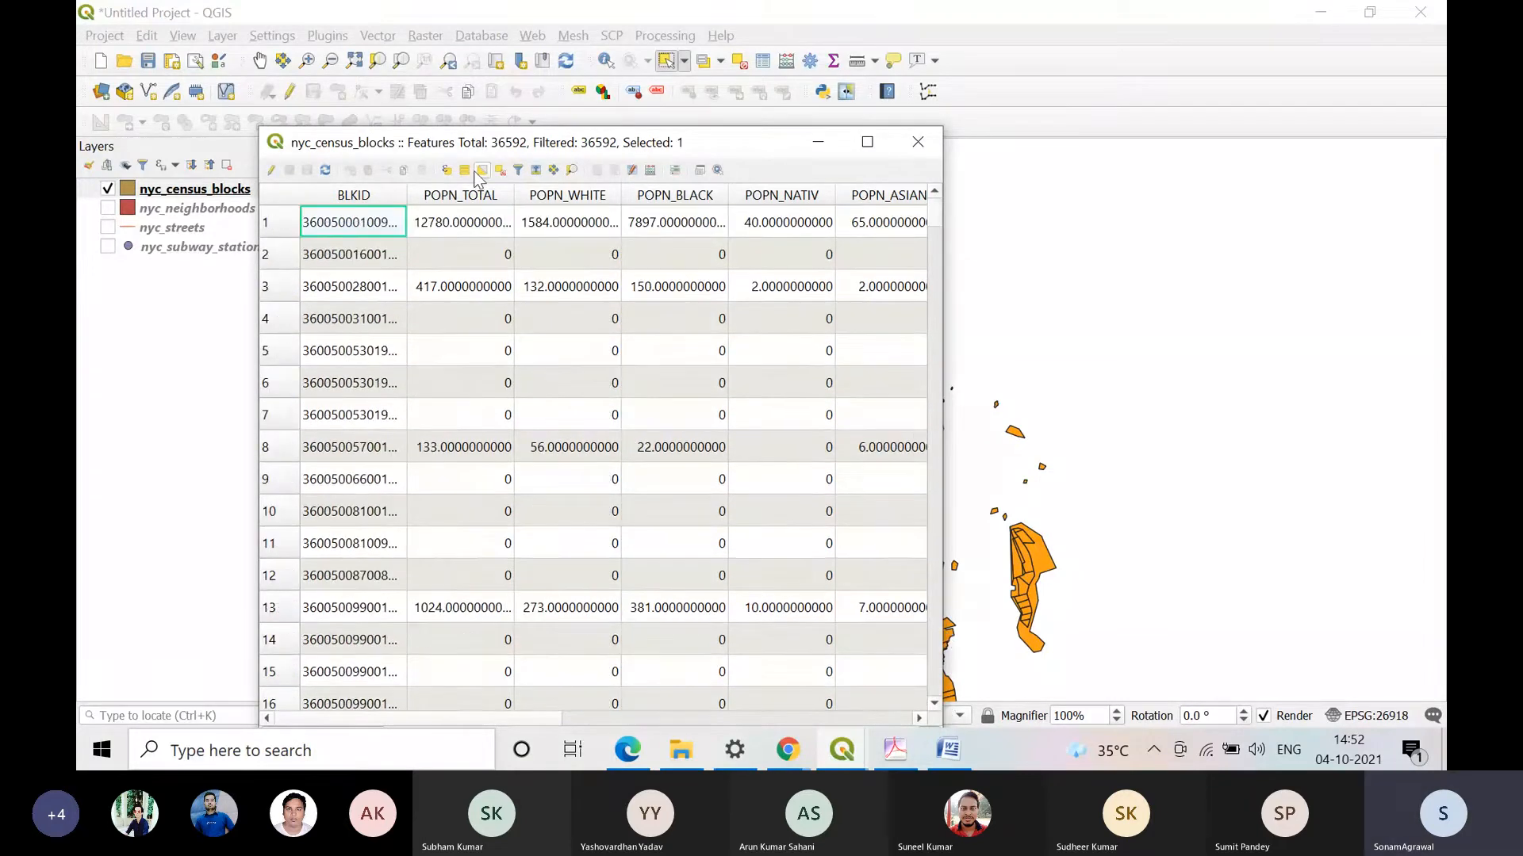
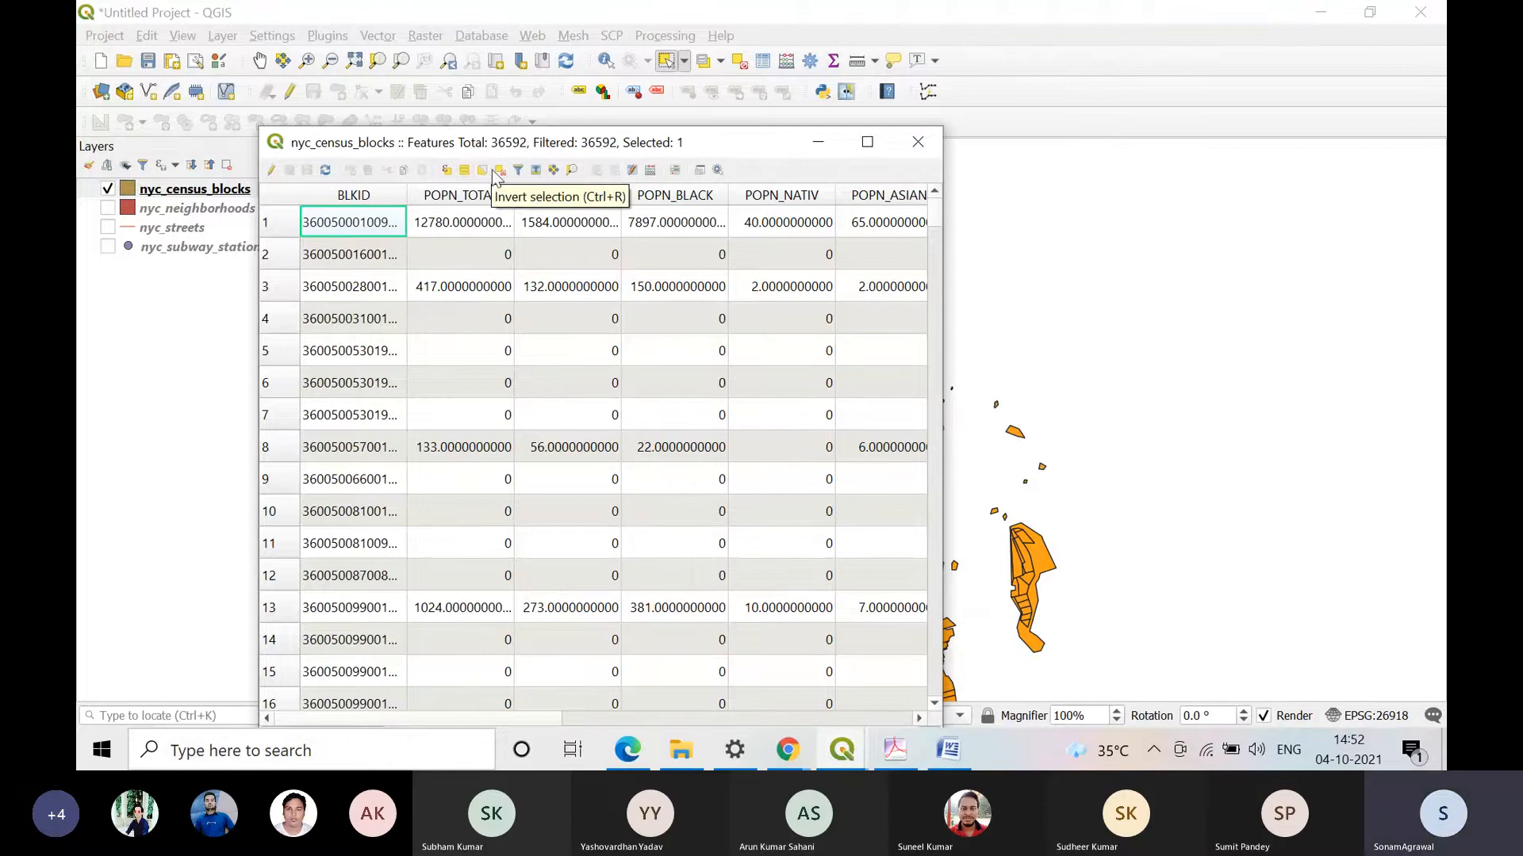
Step: Move the selected record to the top of the nyc_census_blocks attribute table, widen the table to view its attributes, and close it
click(536, 170)
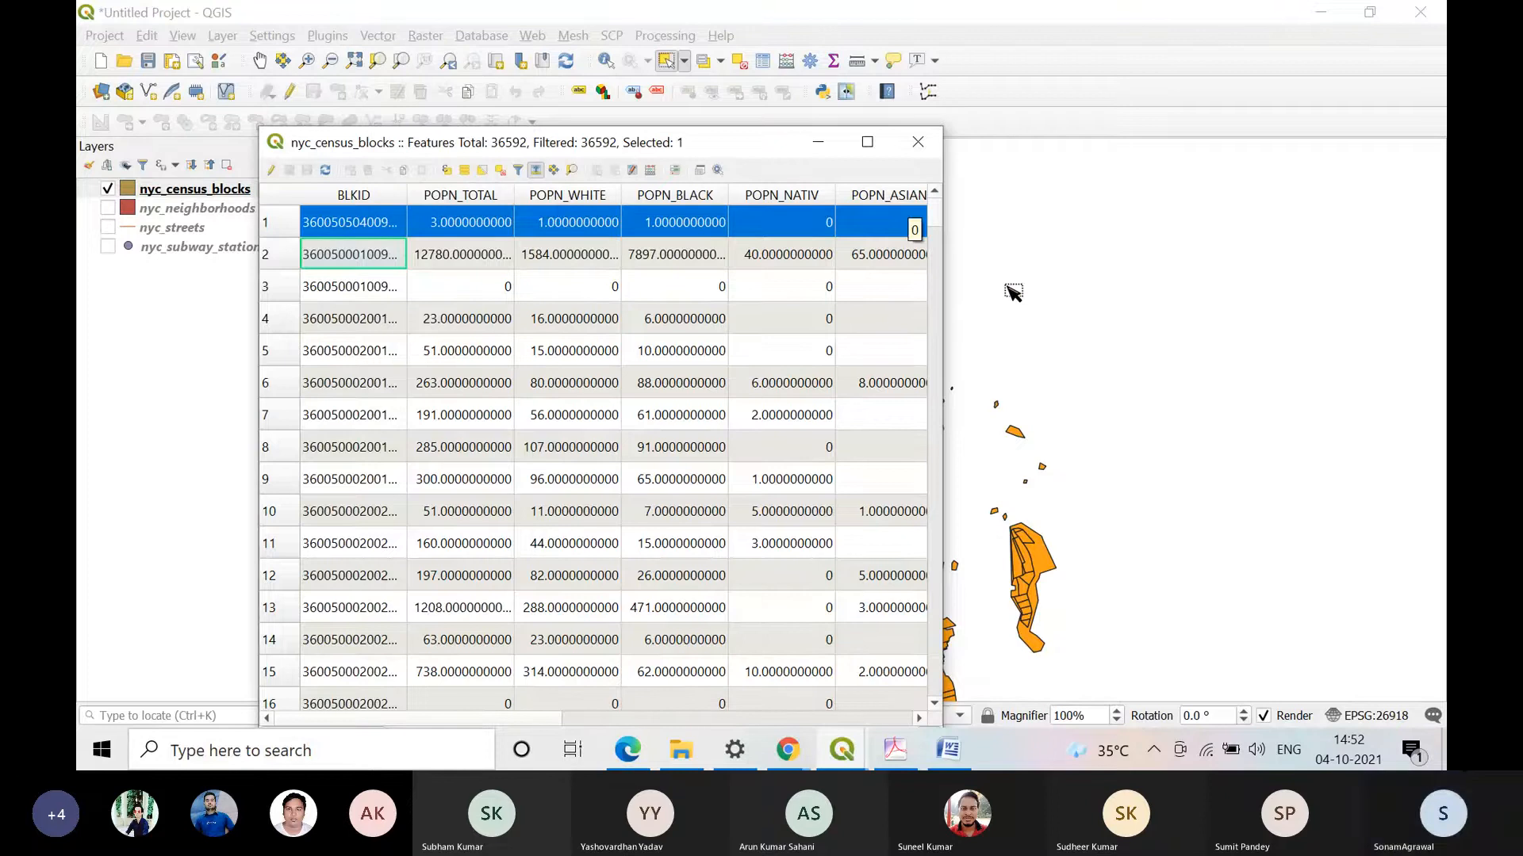
drag(942, 291, 1439, 285)
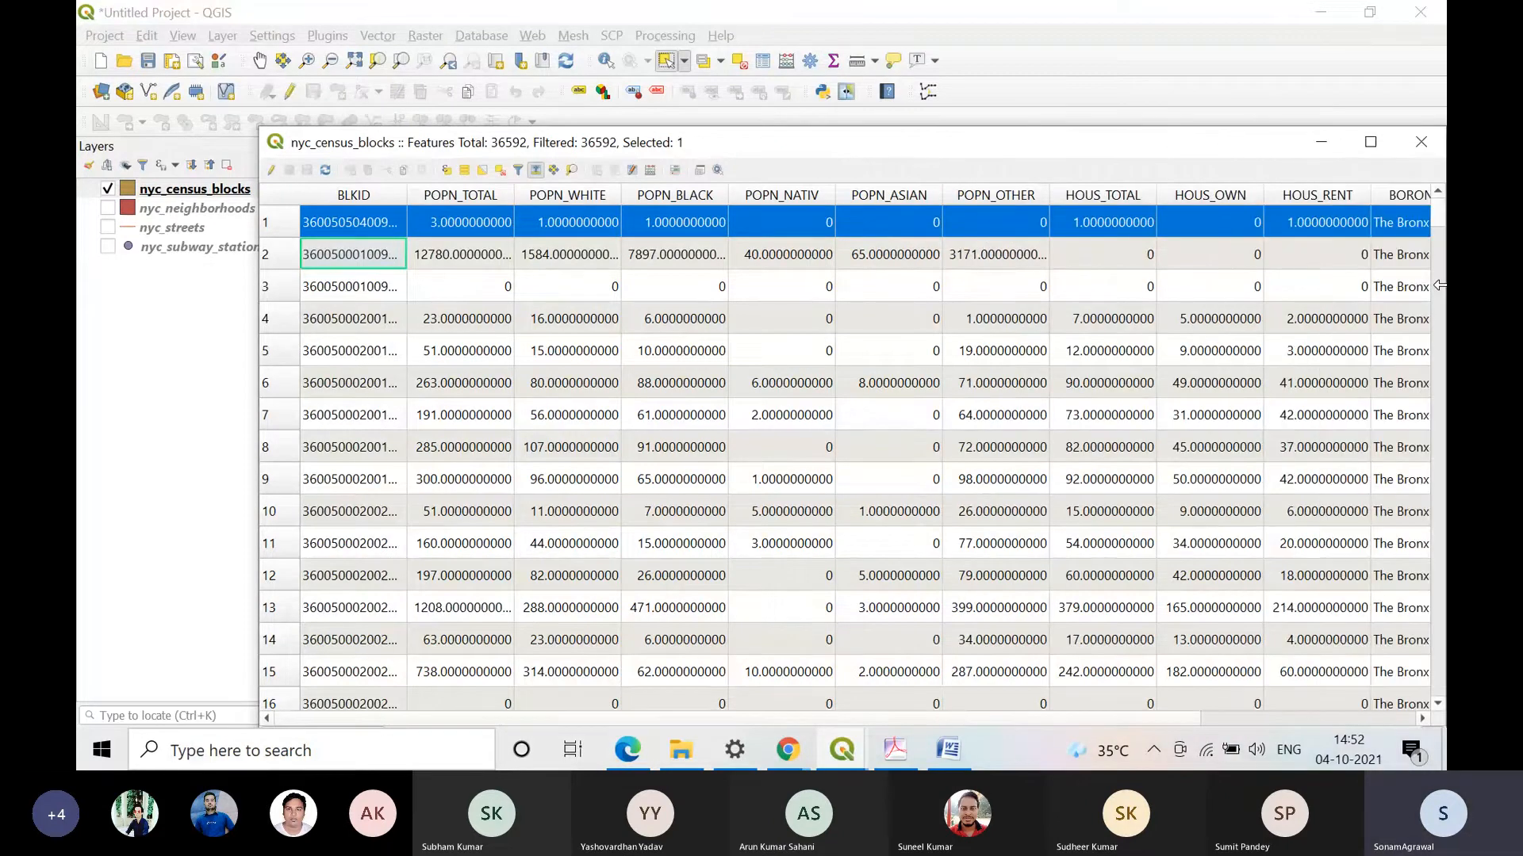
drag(1174, 142, 945, 133)
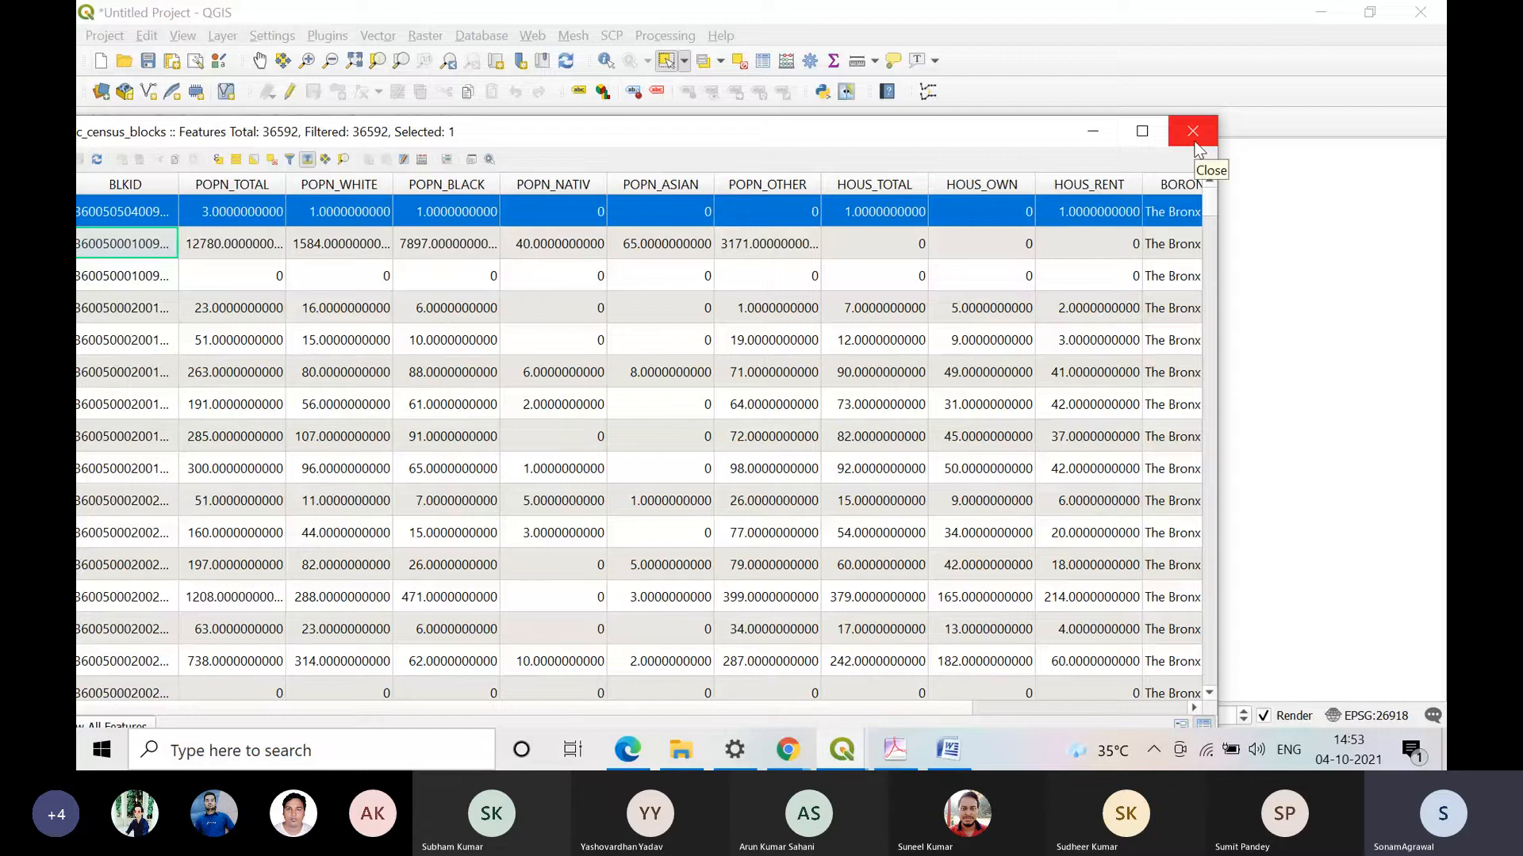
click(1193, 133)
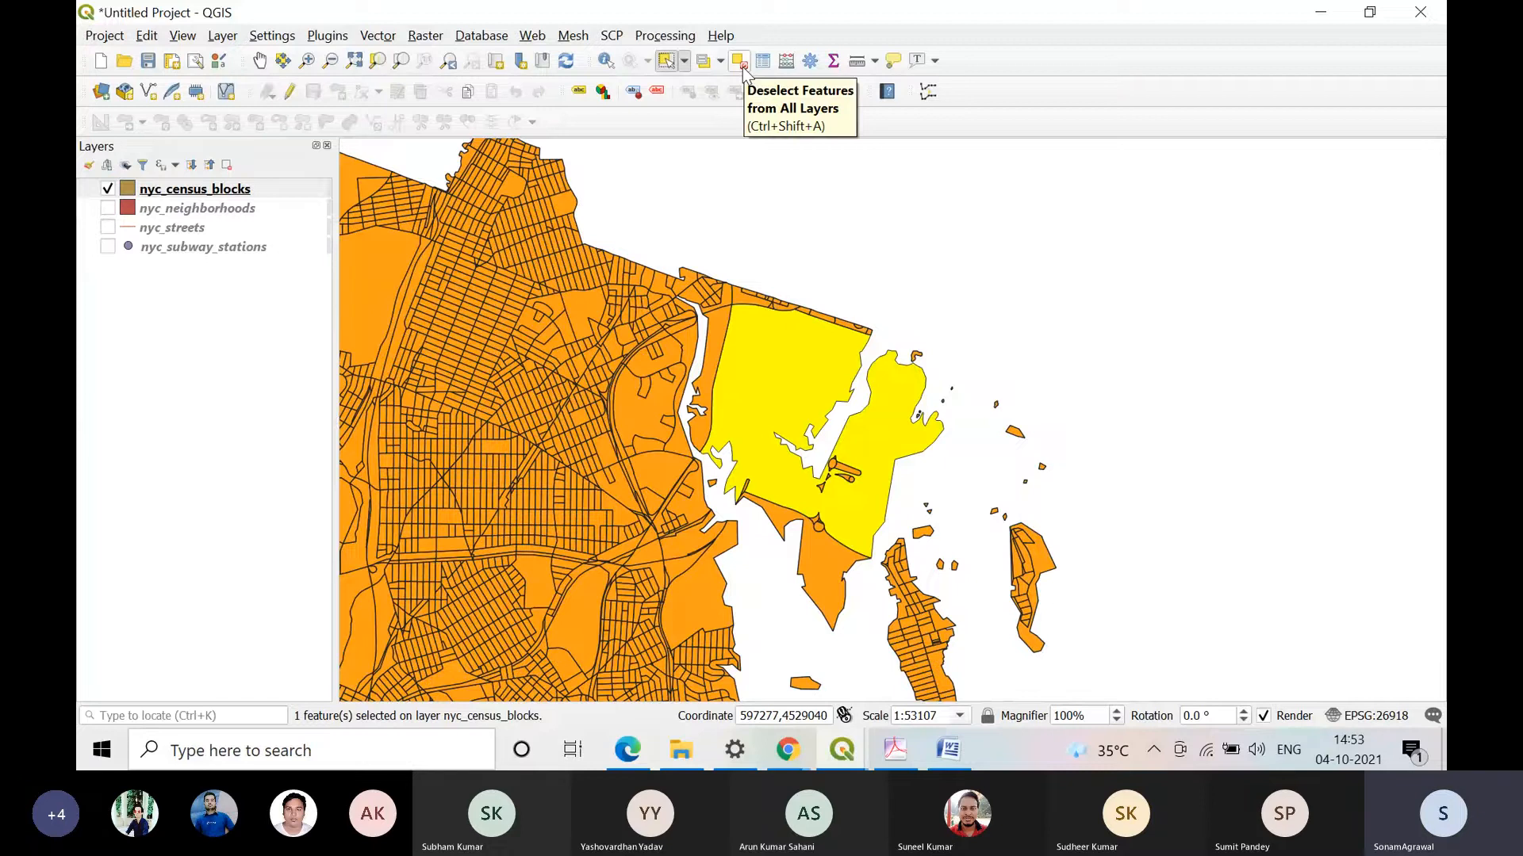
Step: Clear the current selection and select a group of small northwestern census blocks with Select Features by Polygon
click(746, 71)
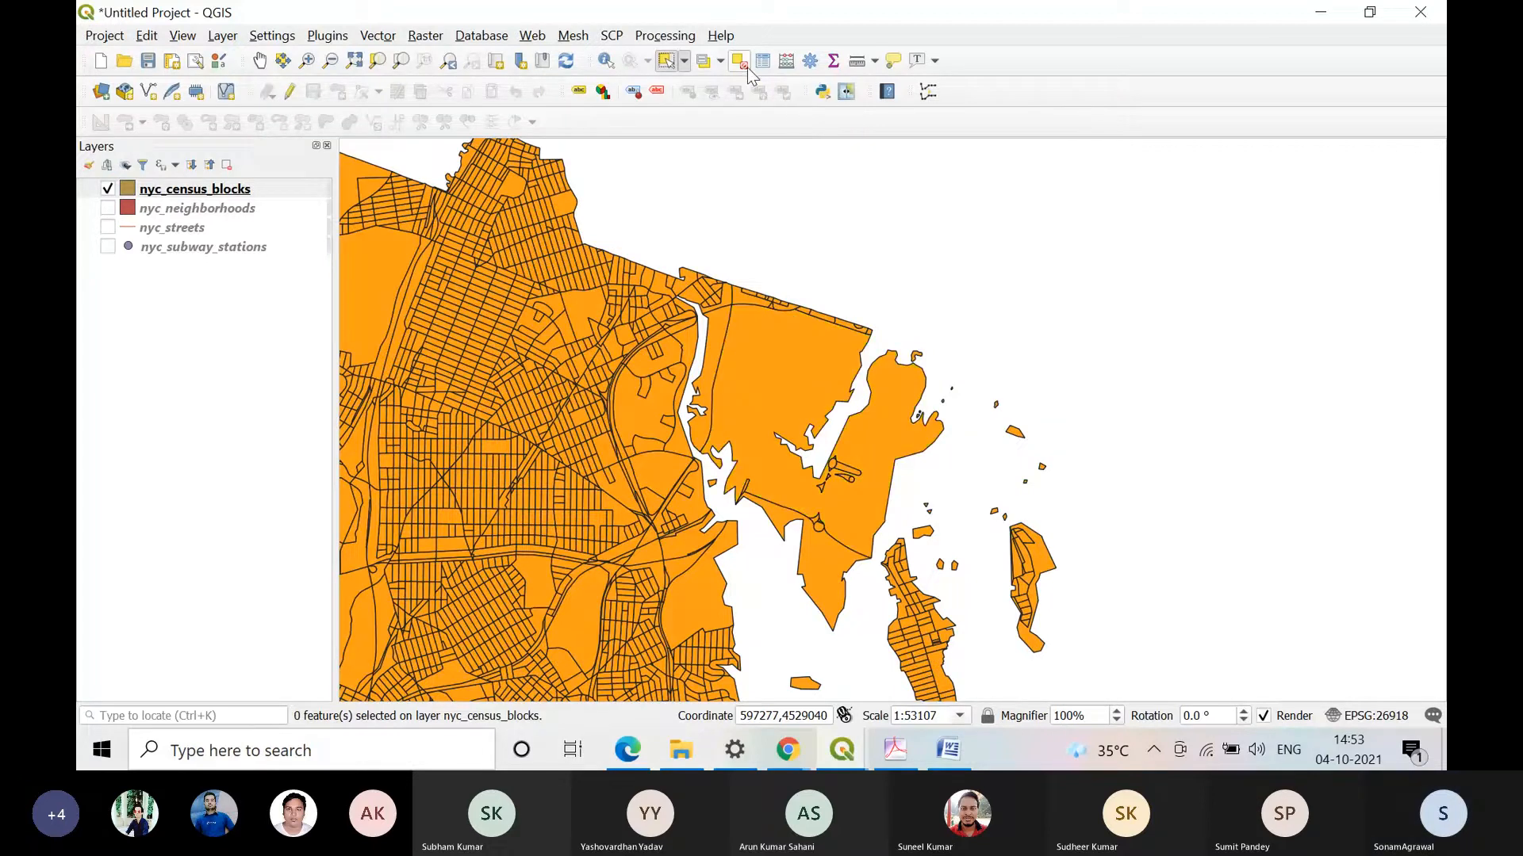
click(682, 62)
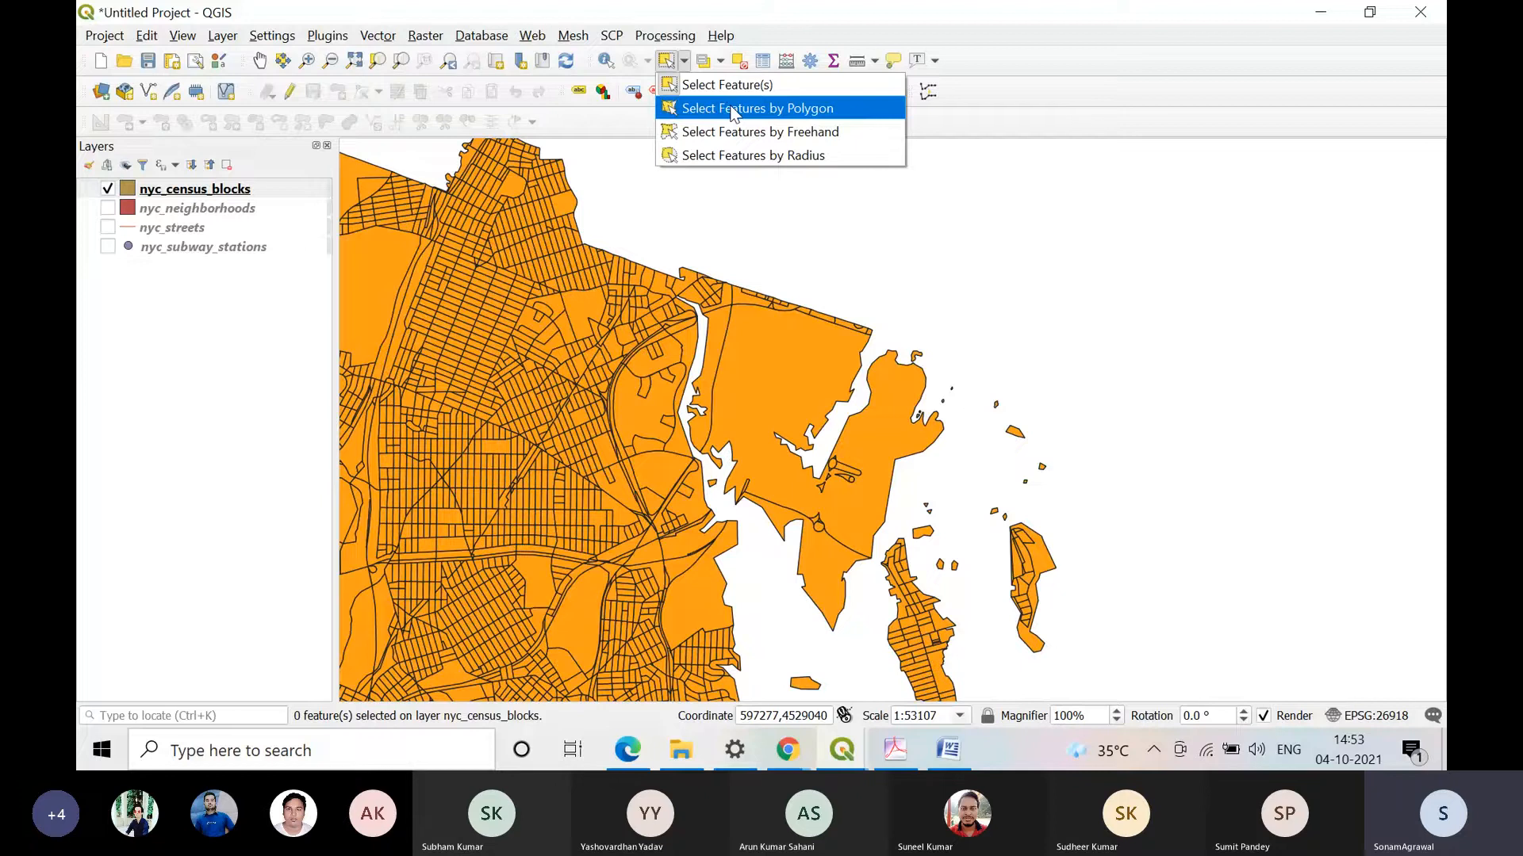
click(733, 113)
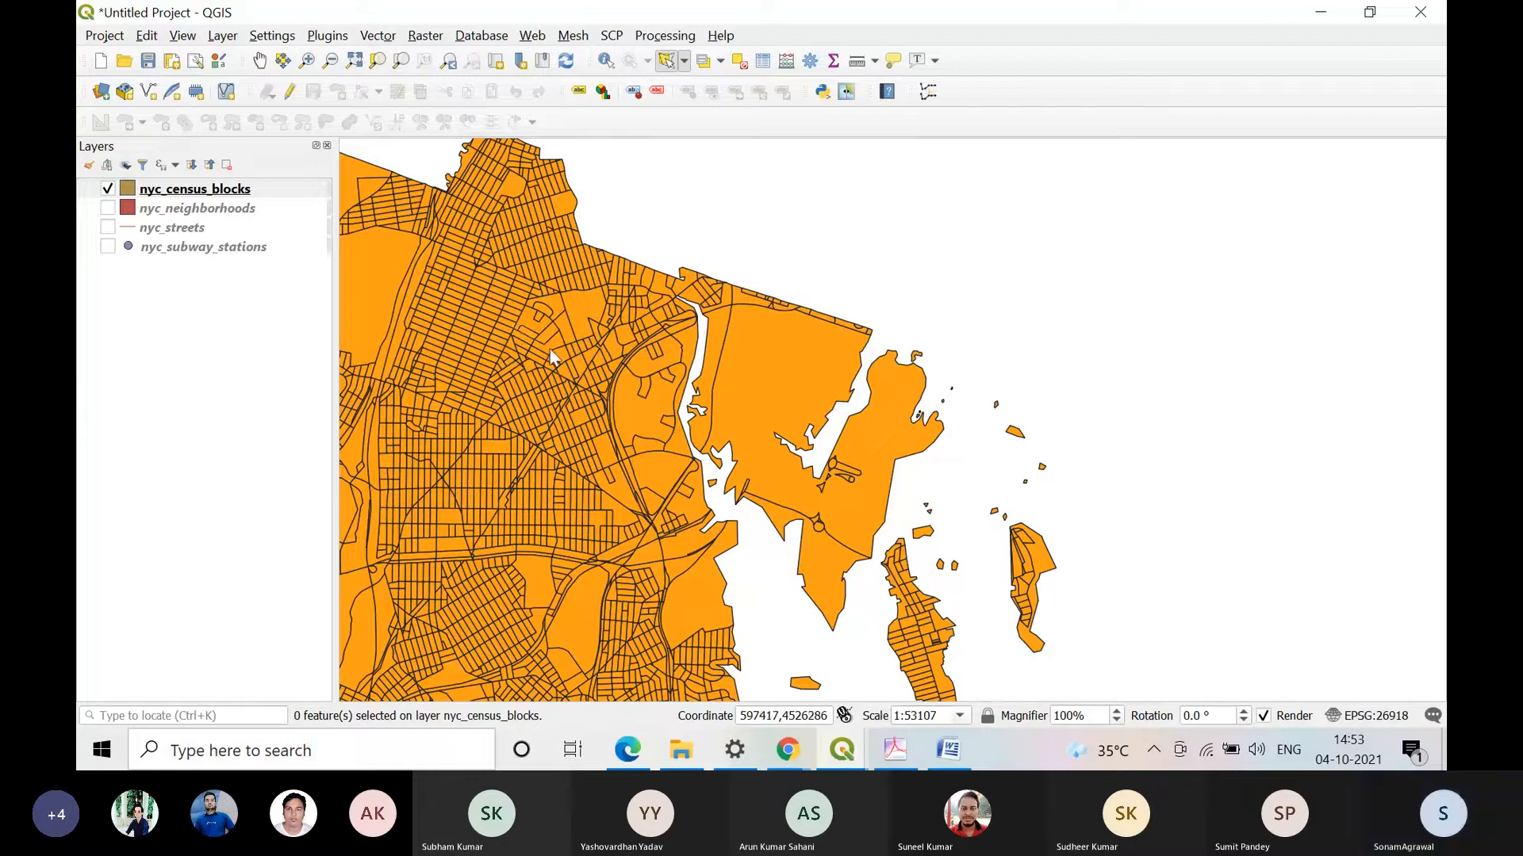
right_click(465, 325)
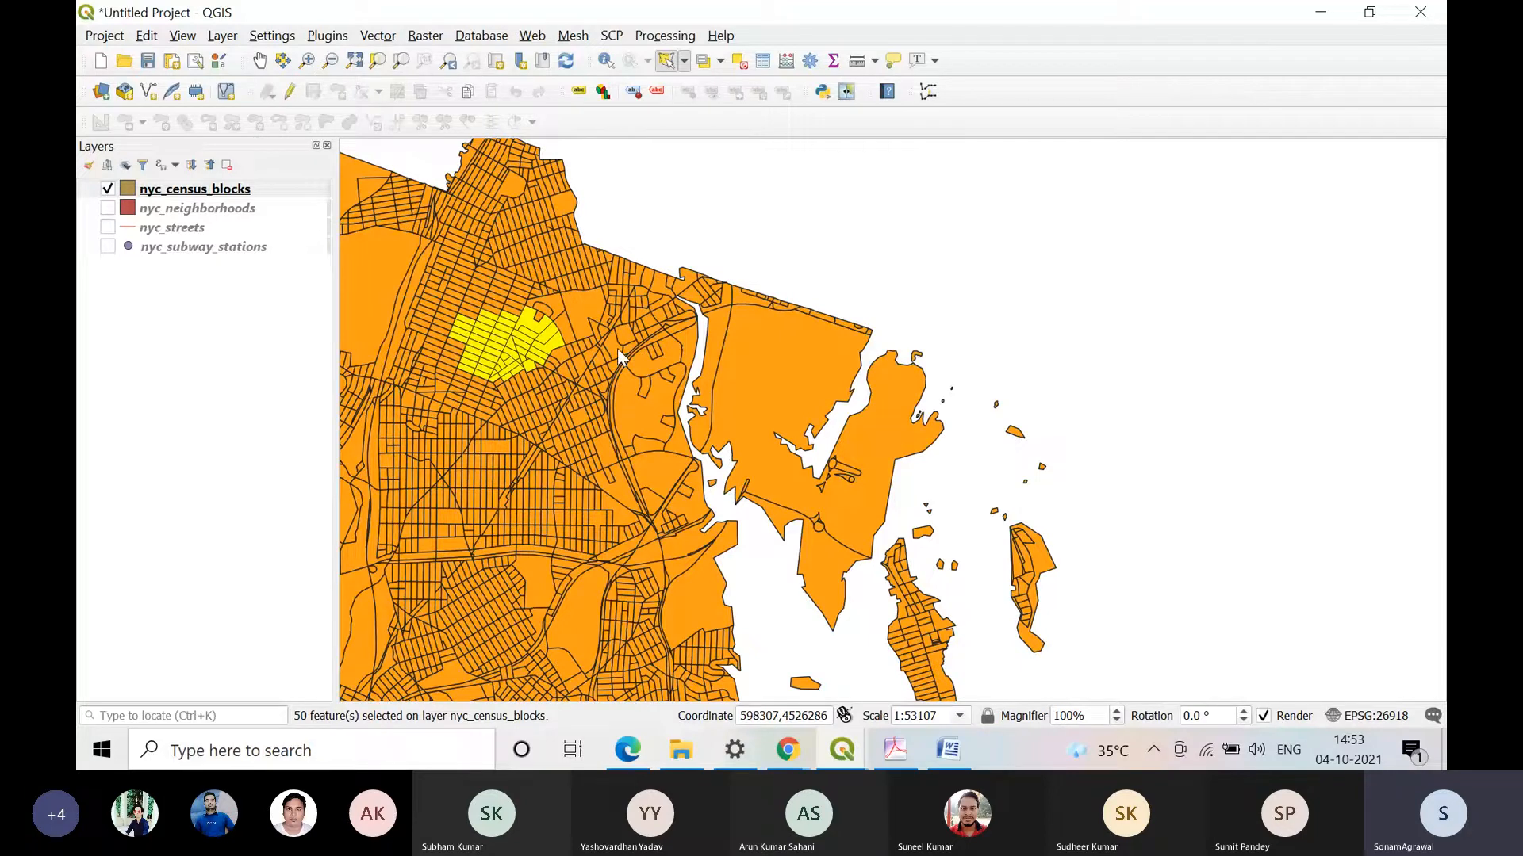
Step: Clear the polygon selection and select a wide area of northwestern census blocks with Select Features by Freehand
click(703, 61)
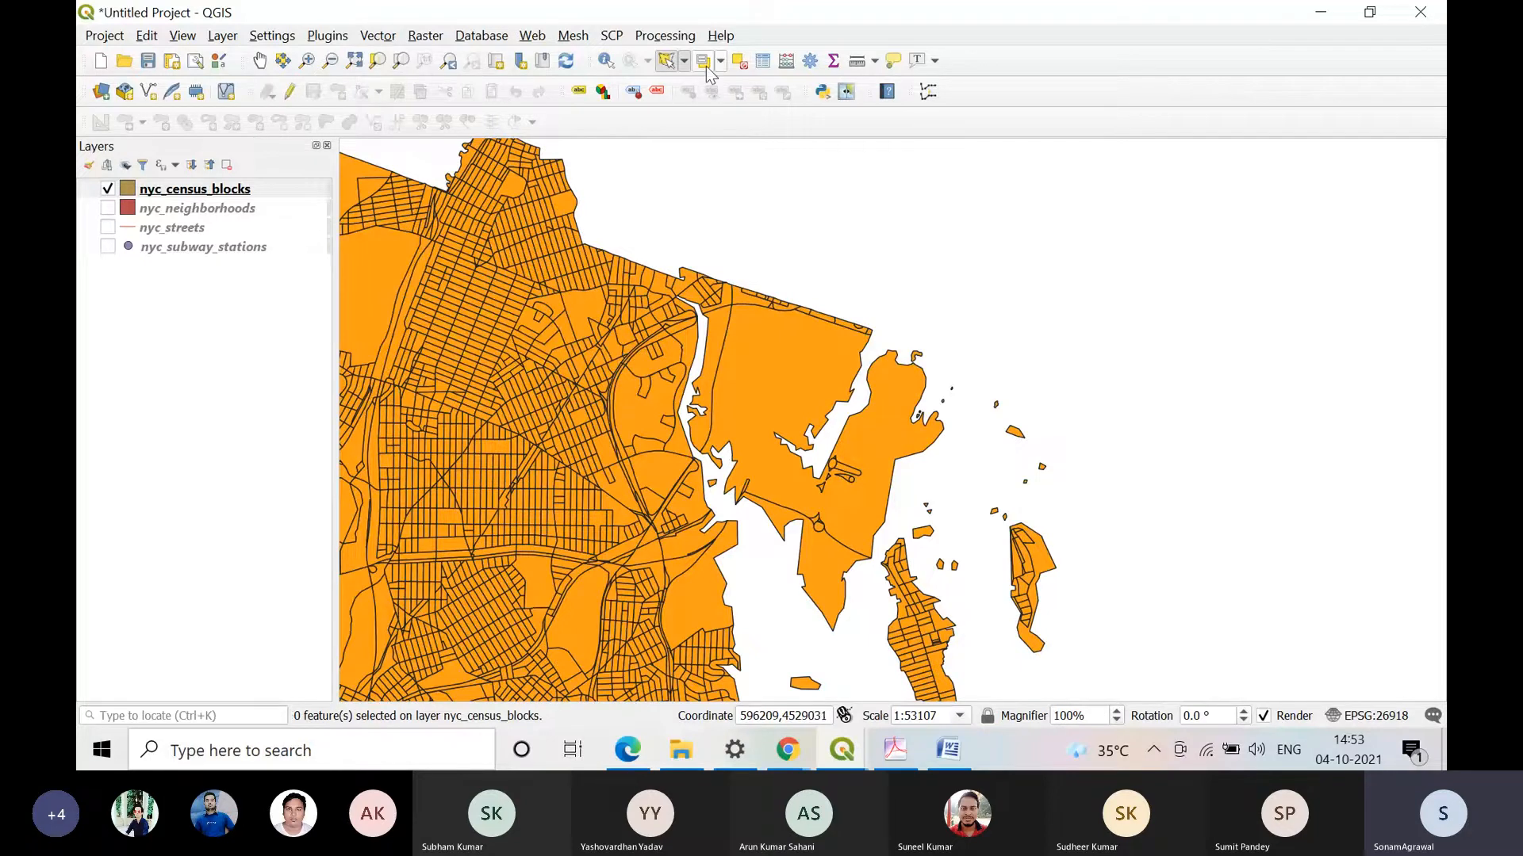
click(684, 61)
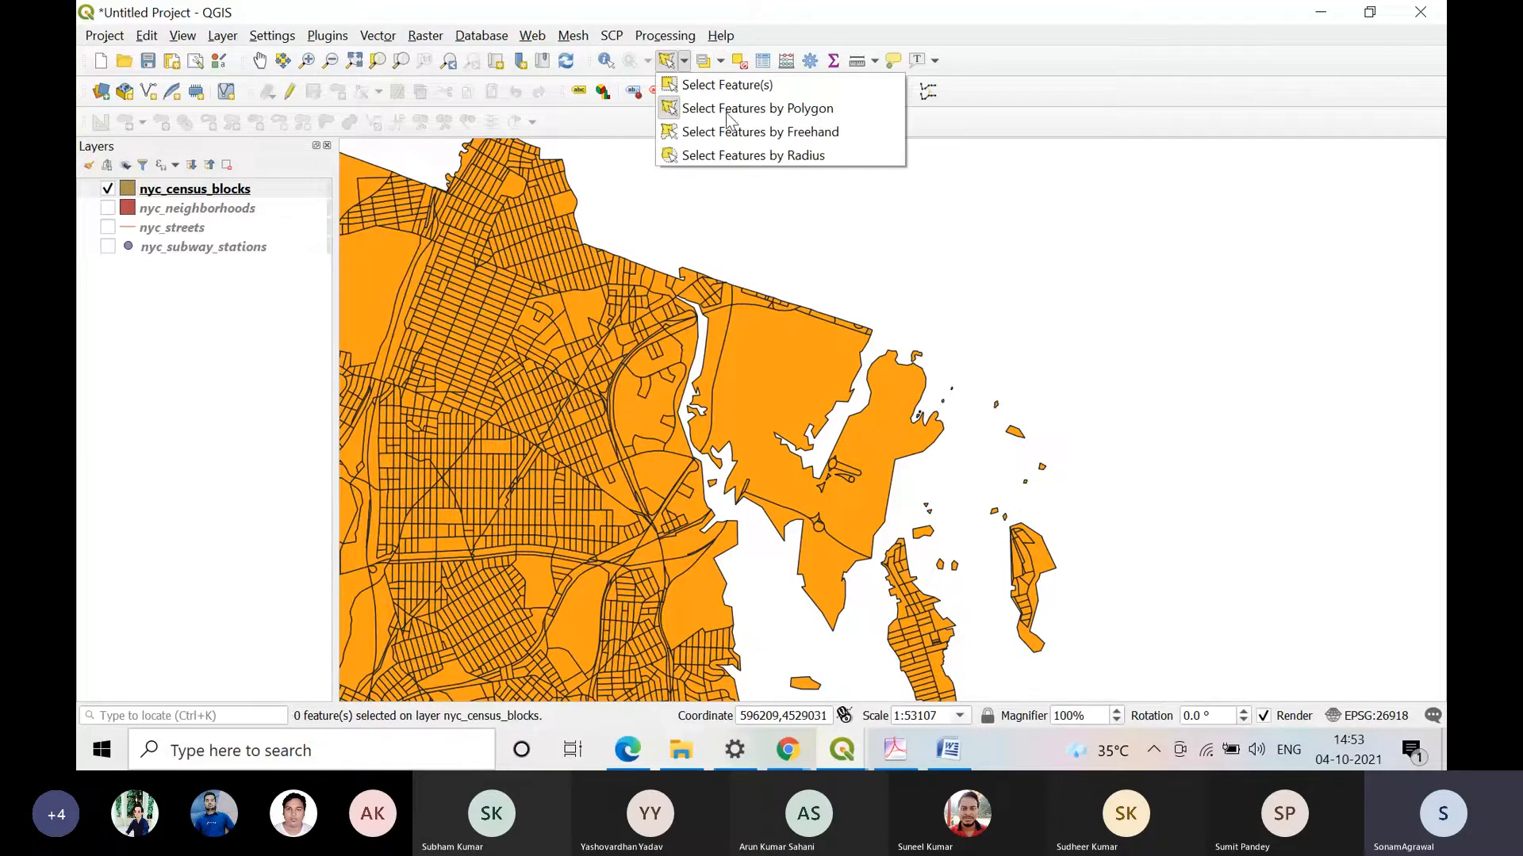
click(825, 142)
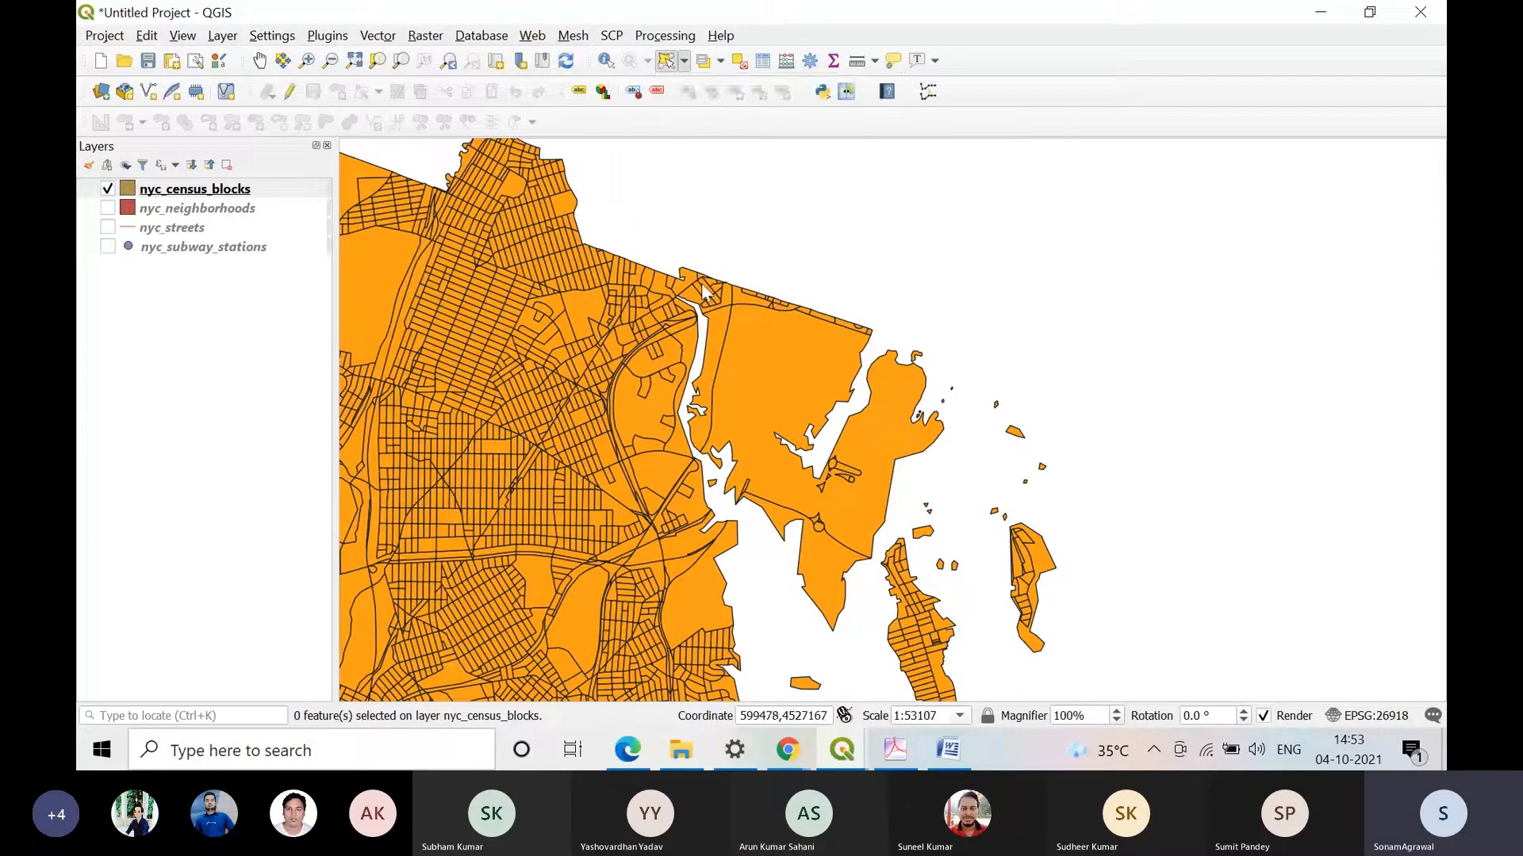
click(684, 62)
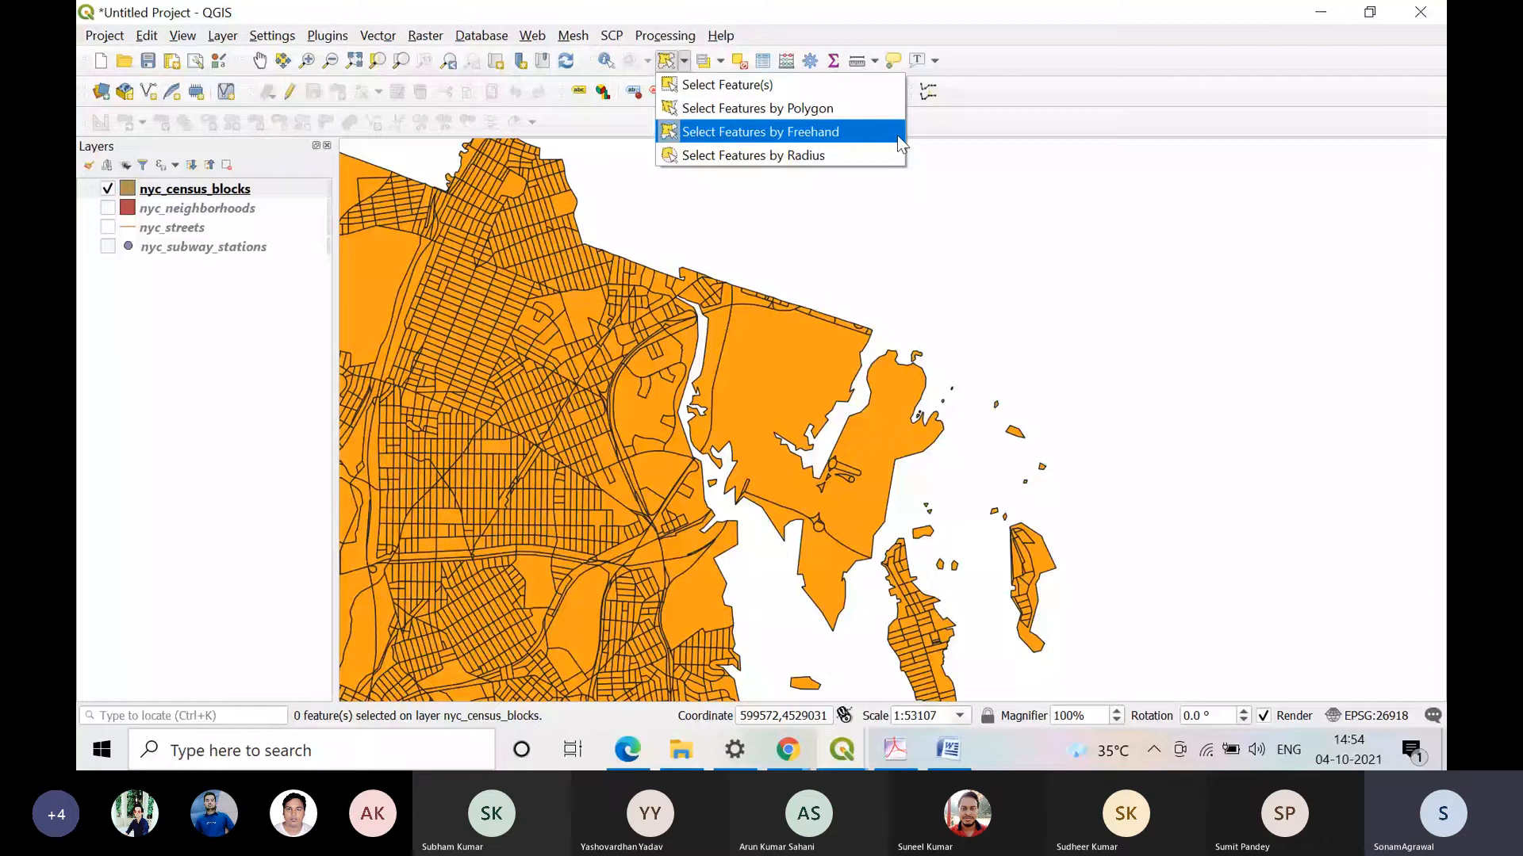
click(897, 135)
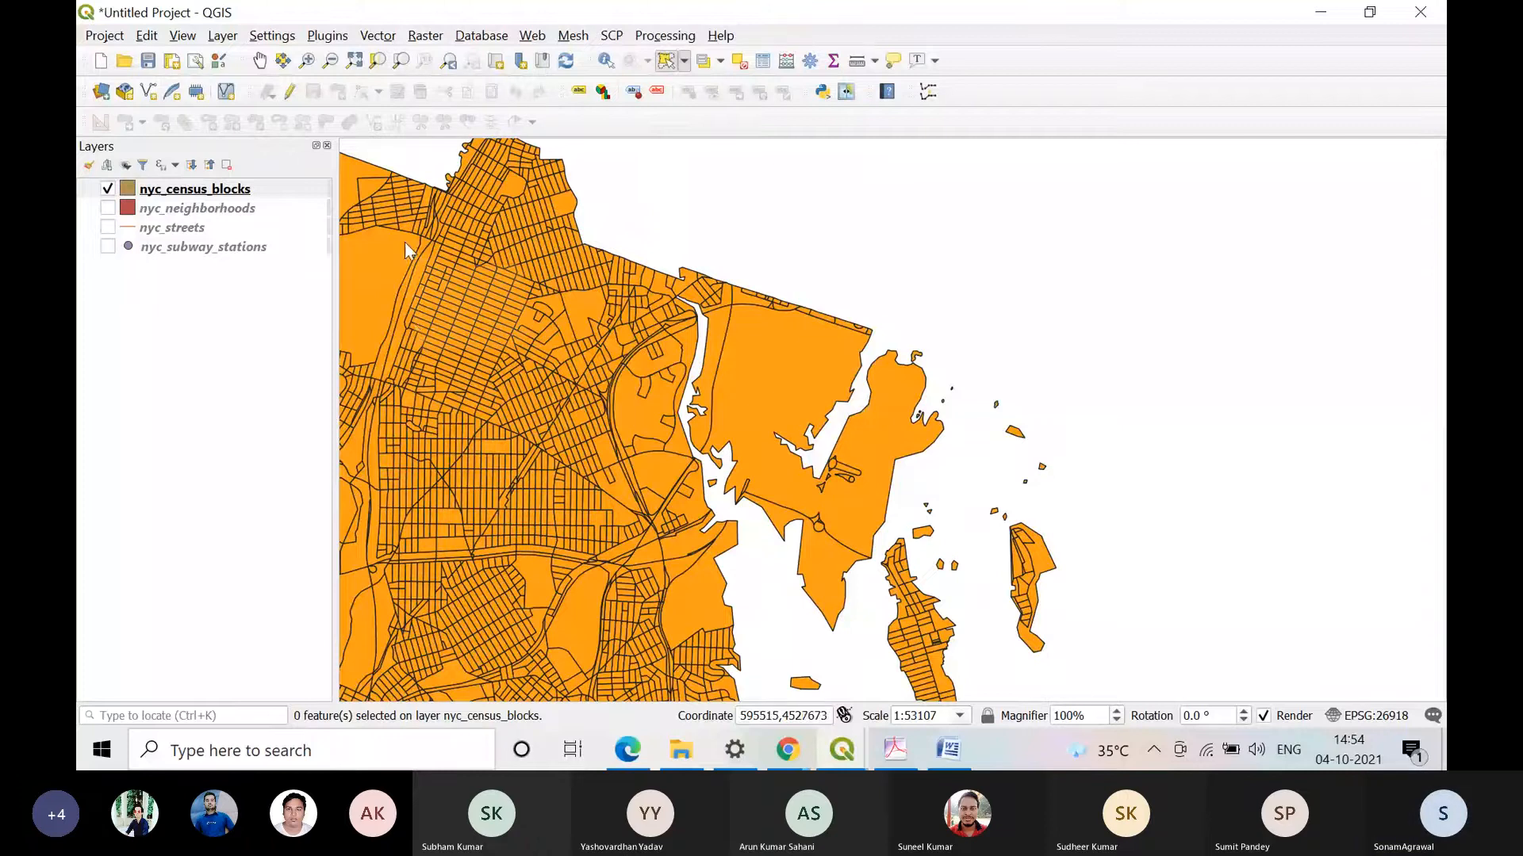
right_click(498, 198)
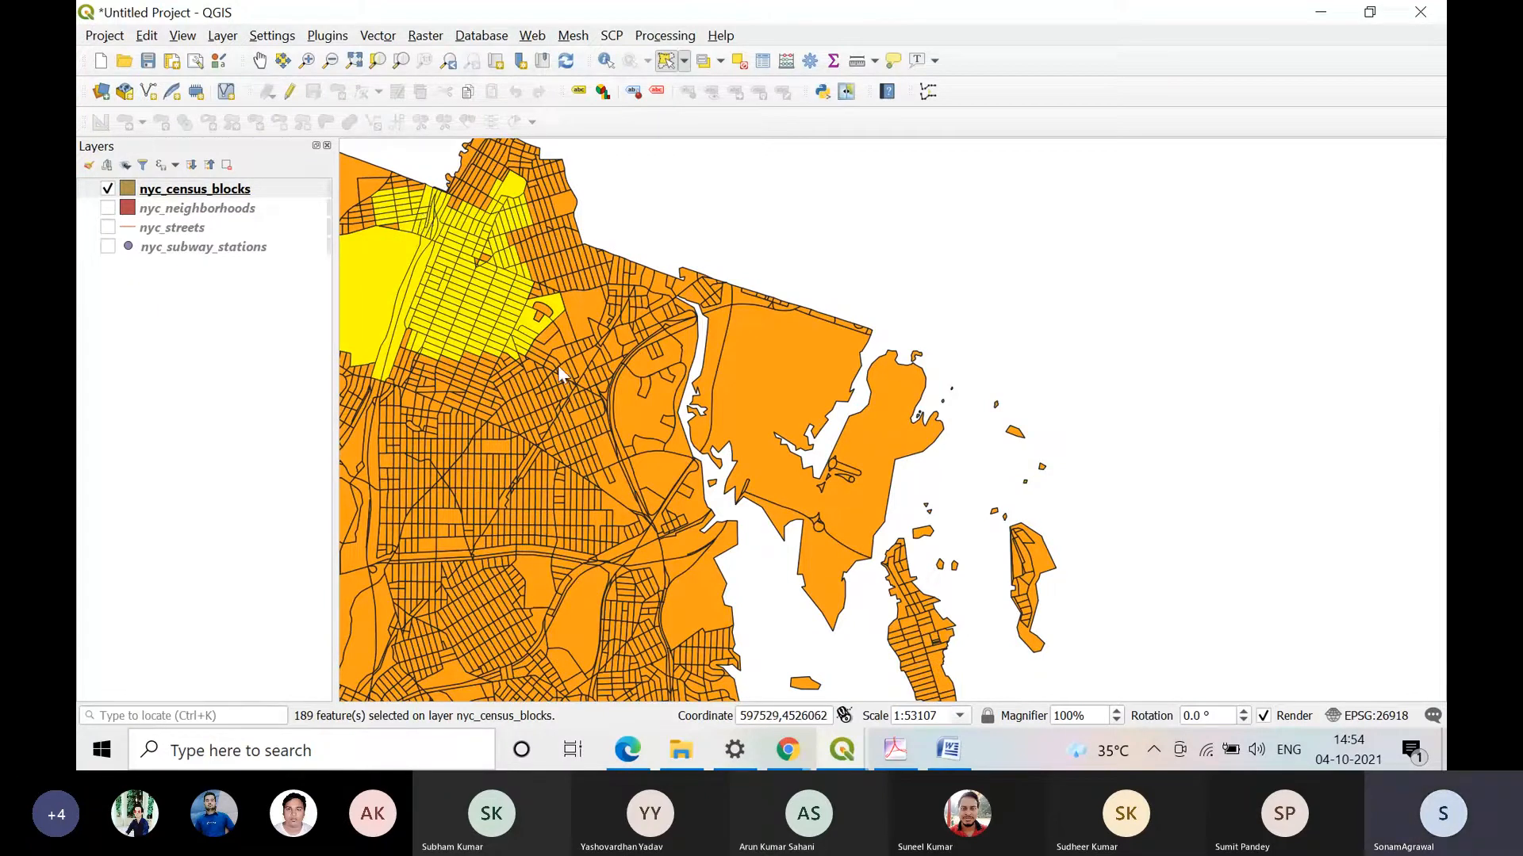
Step: Select a round cluster of northwestern census blocks with Select Features by Radius, using a radius of about 430
click(682, 61)
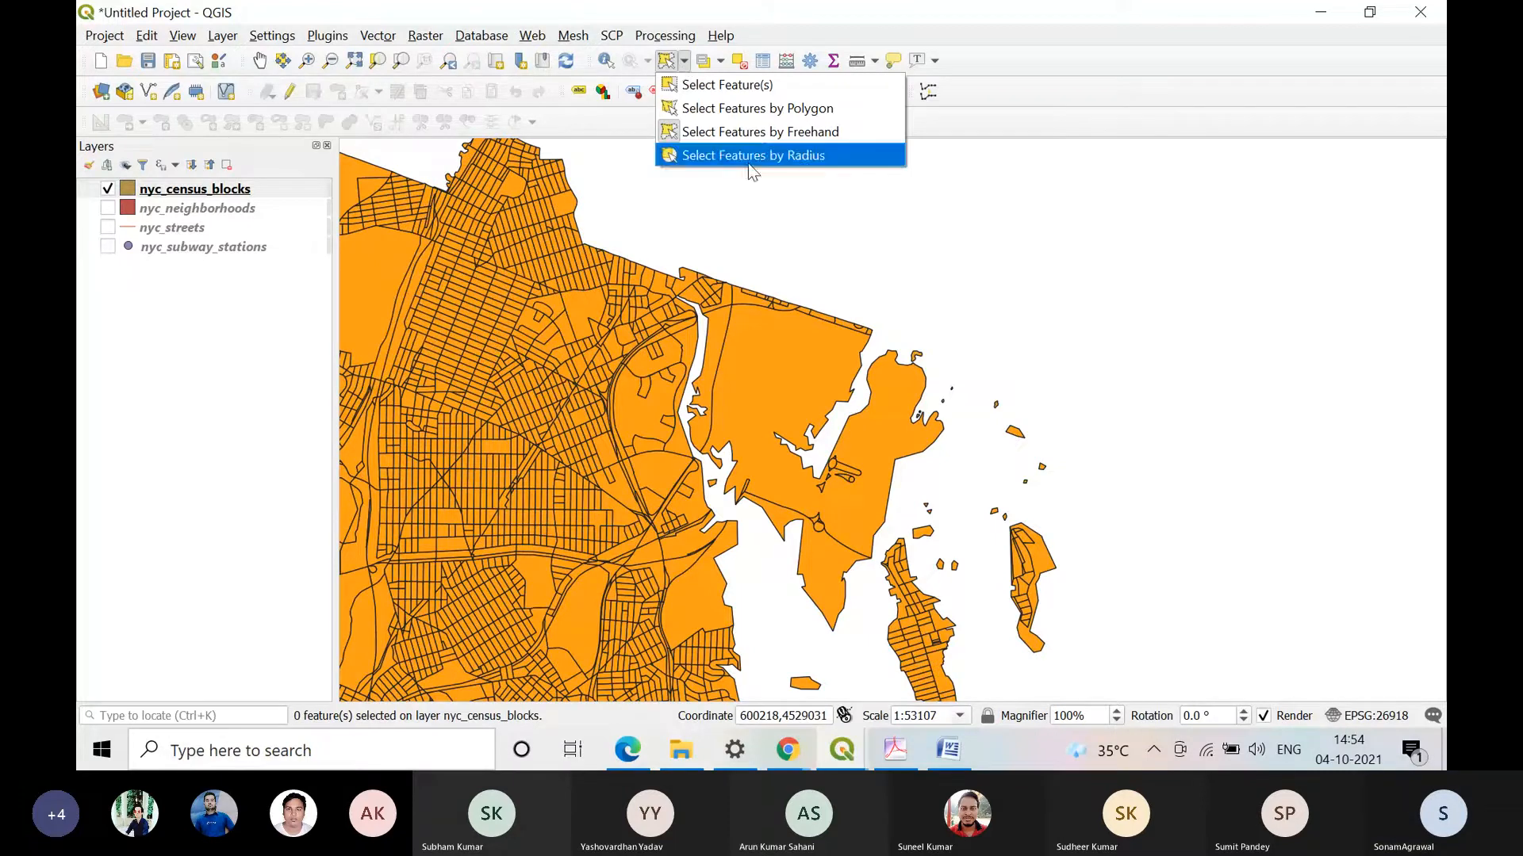
click(783, 157)
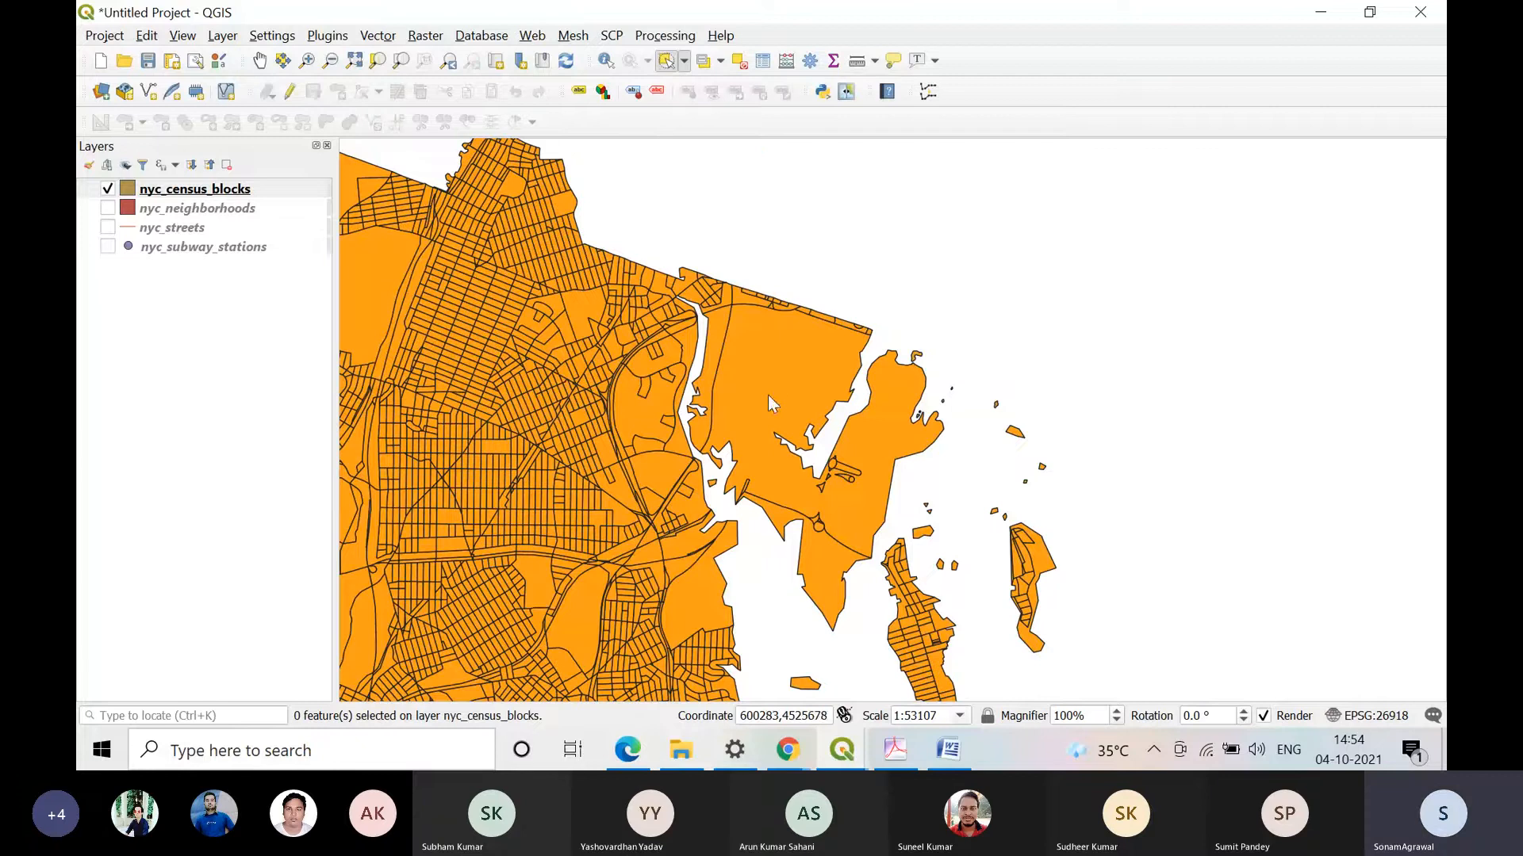
click(466, 314)
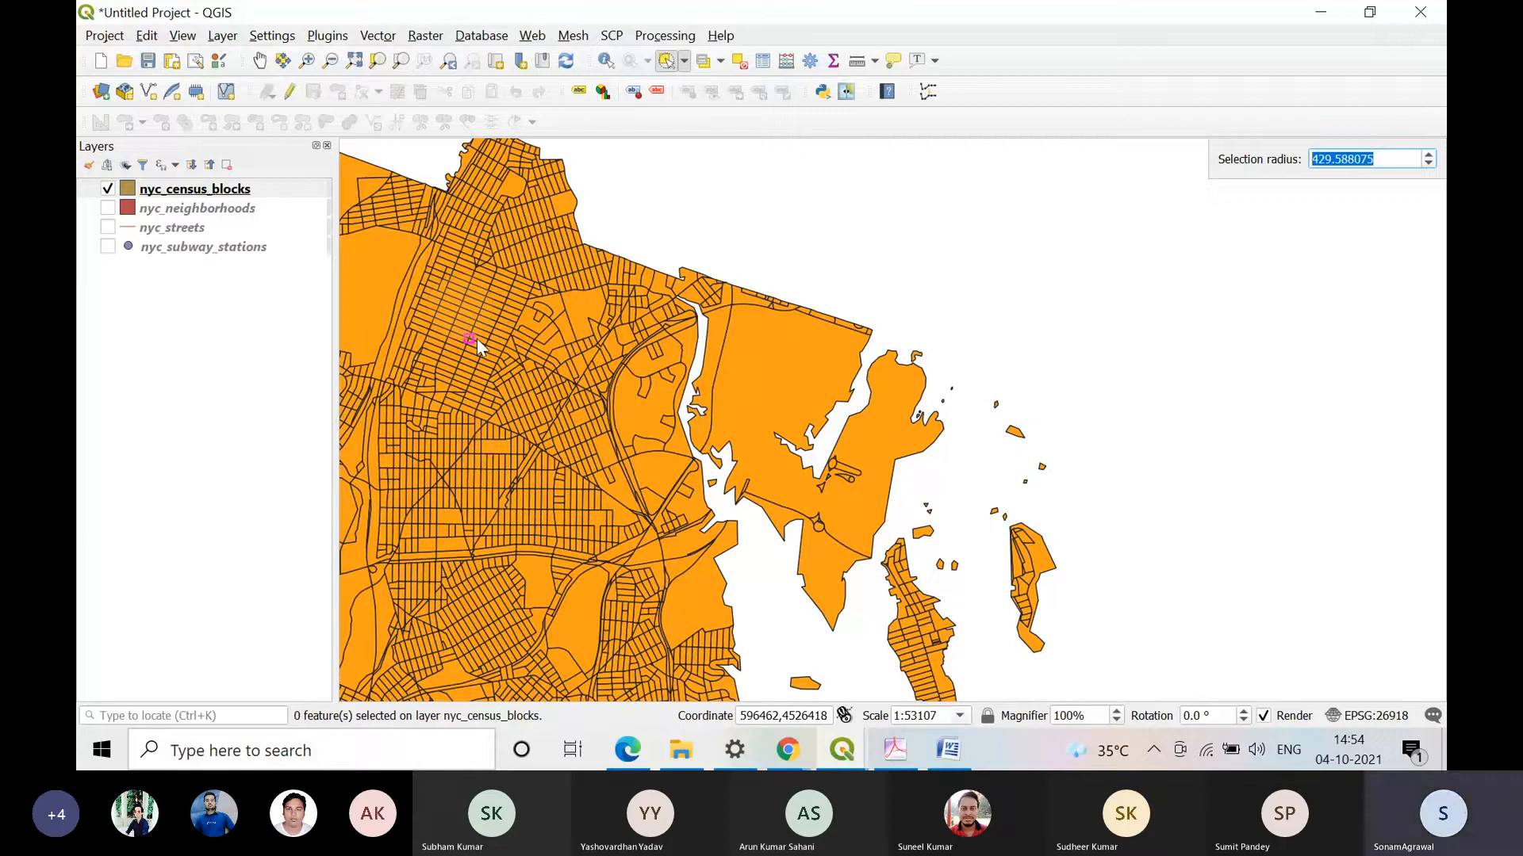
click(477, 339)
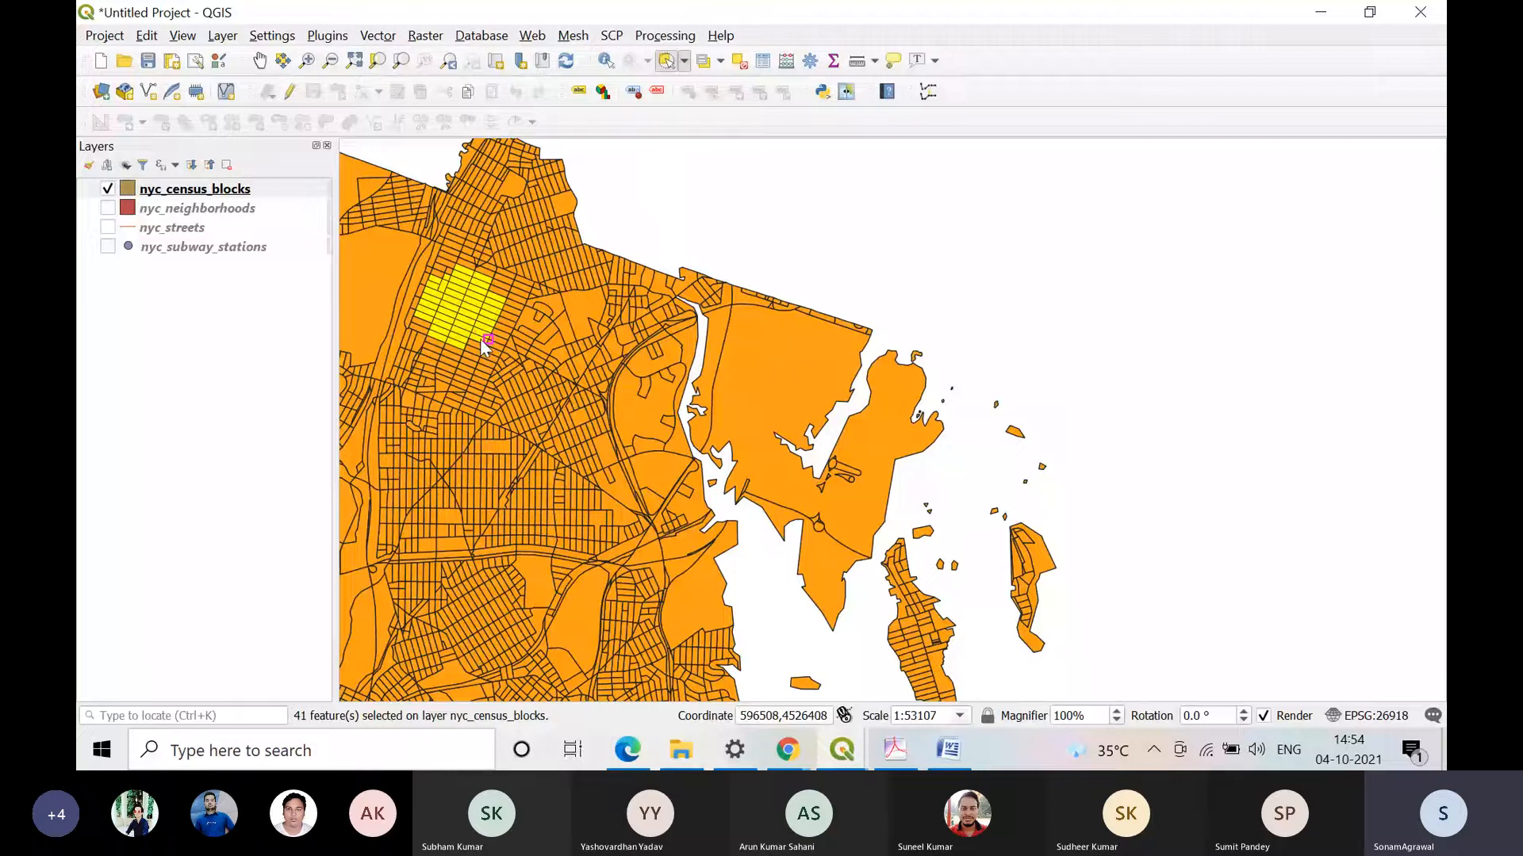
Step: Open the nyc_census_blocks attribute table and show only the selected features
right_click(237, 190)
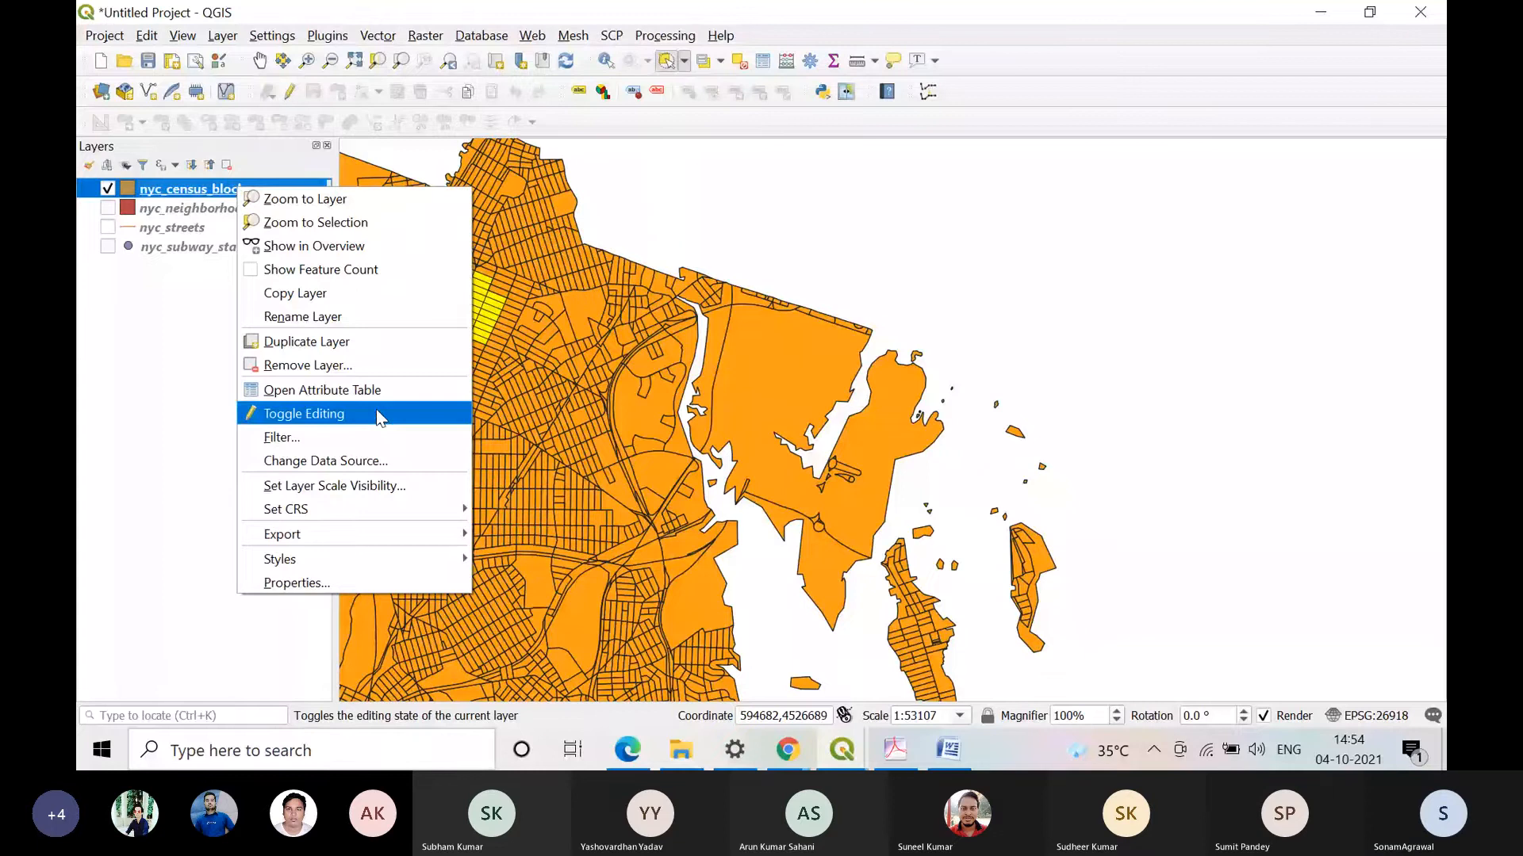
click(333, 390)
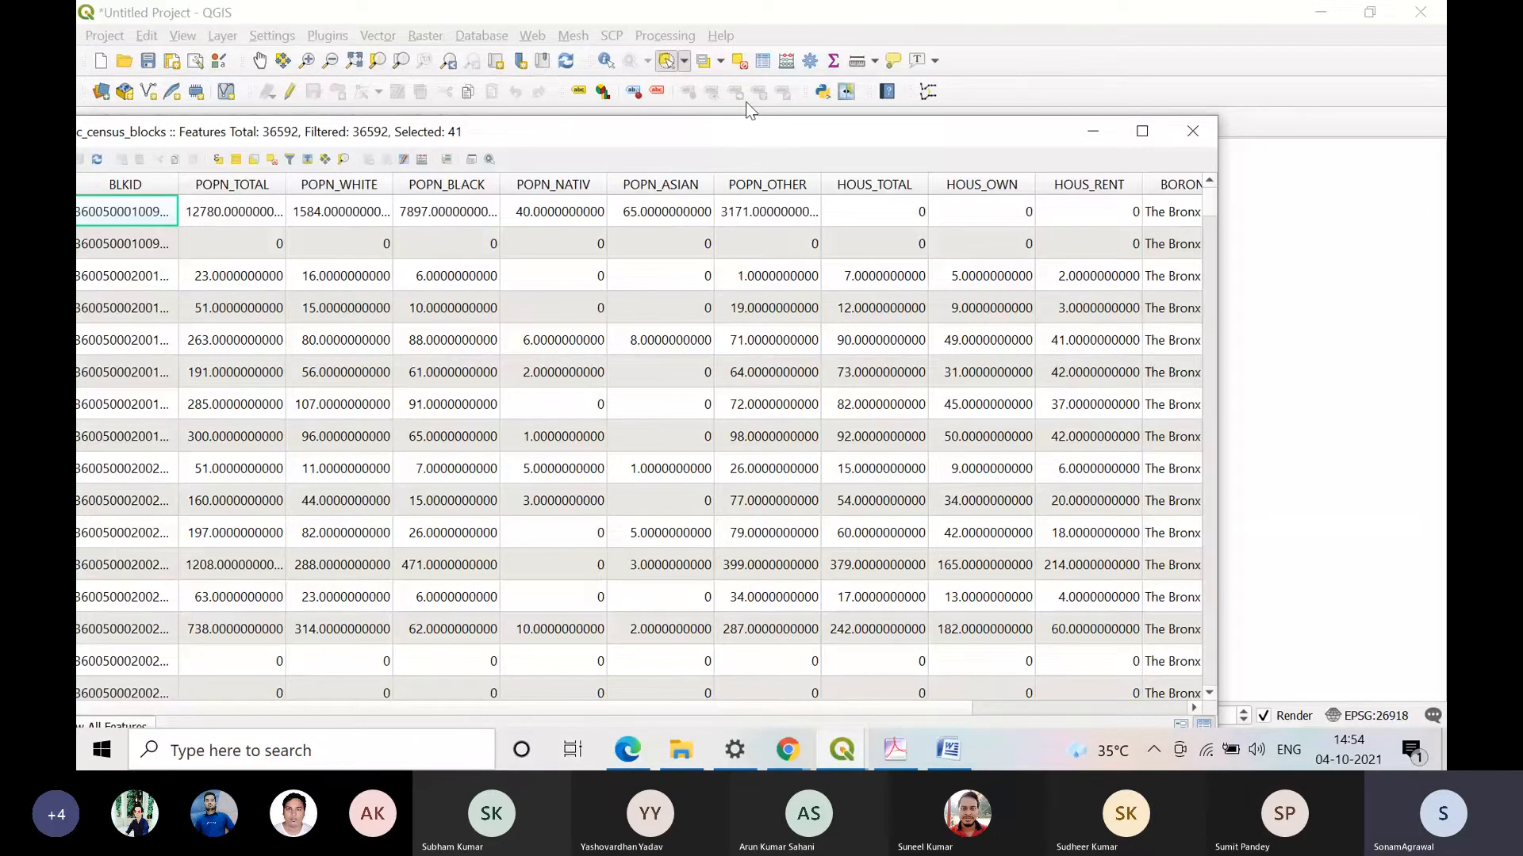
drag(719, 137, 962, 26)
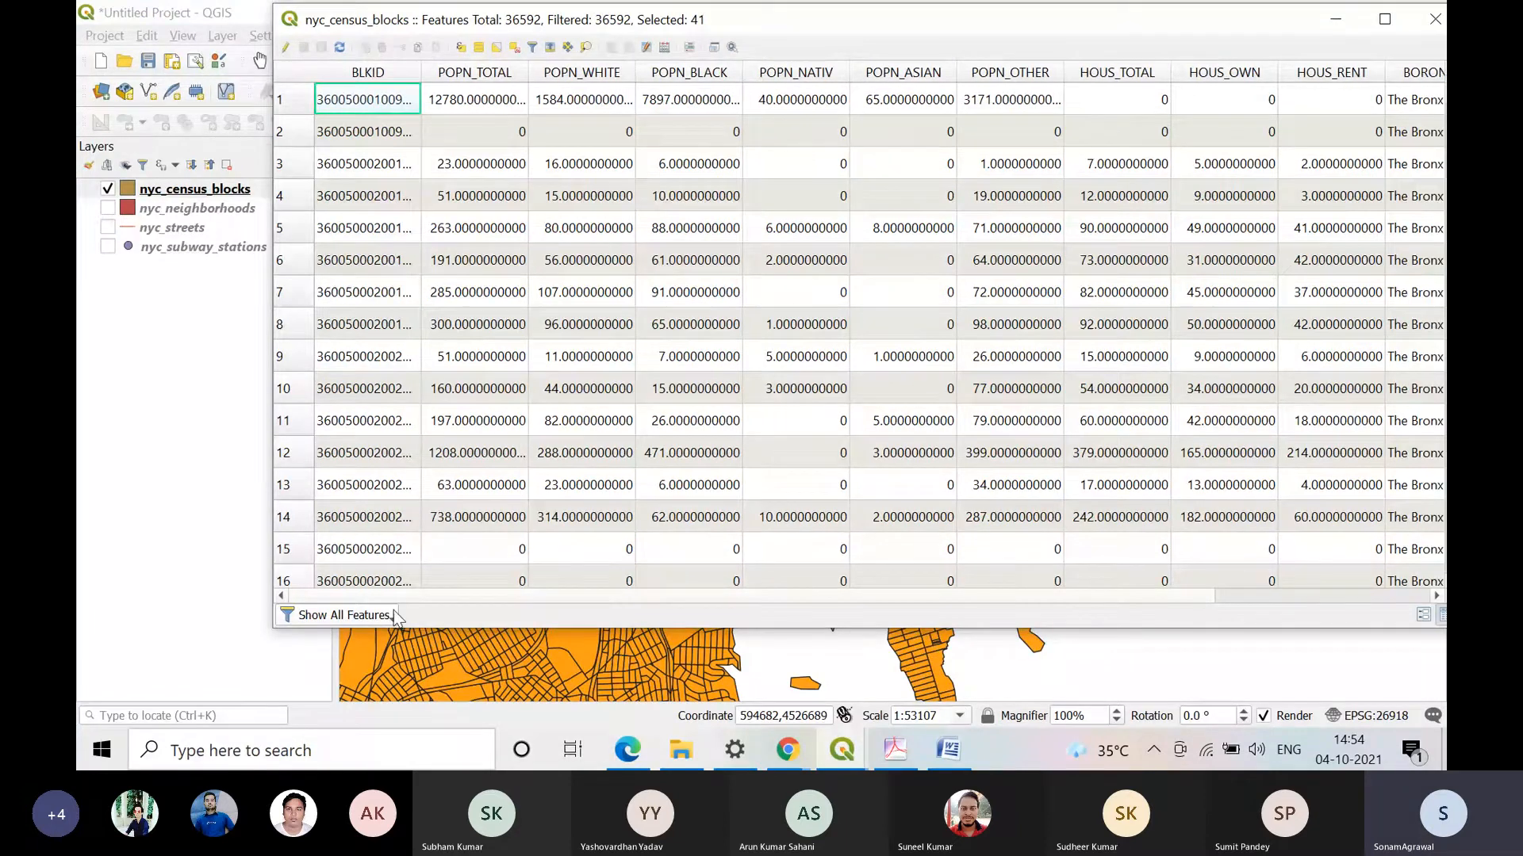
click(393, 614)
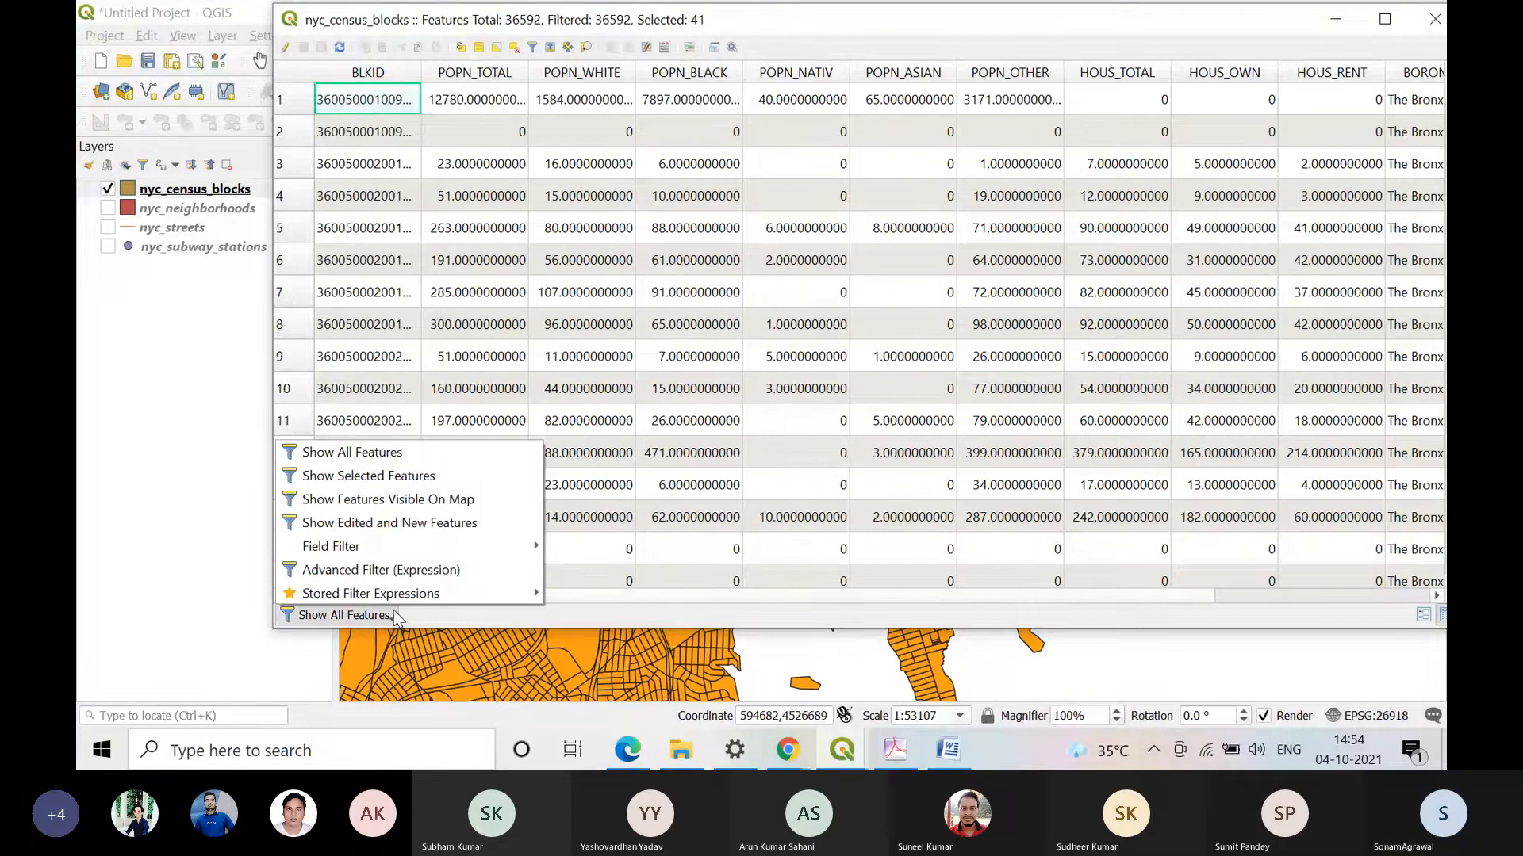
click(442, 480)
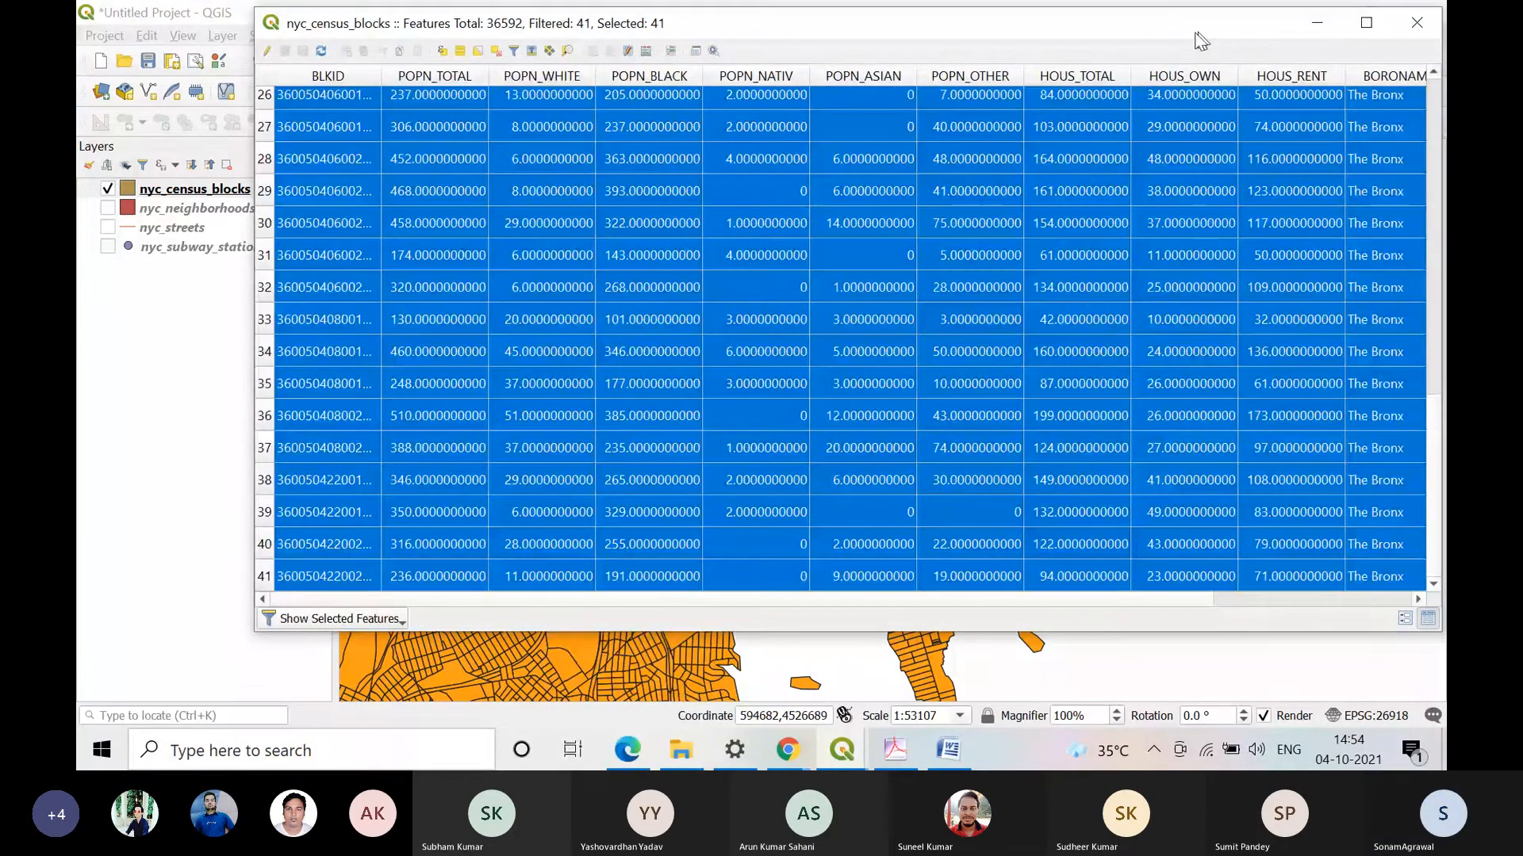
Step: Look through the records of the census blocks selected by radius and close the attribute table
drag(1199, 39, 1013, 79)
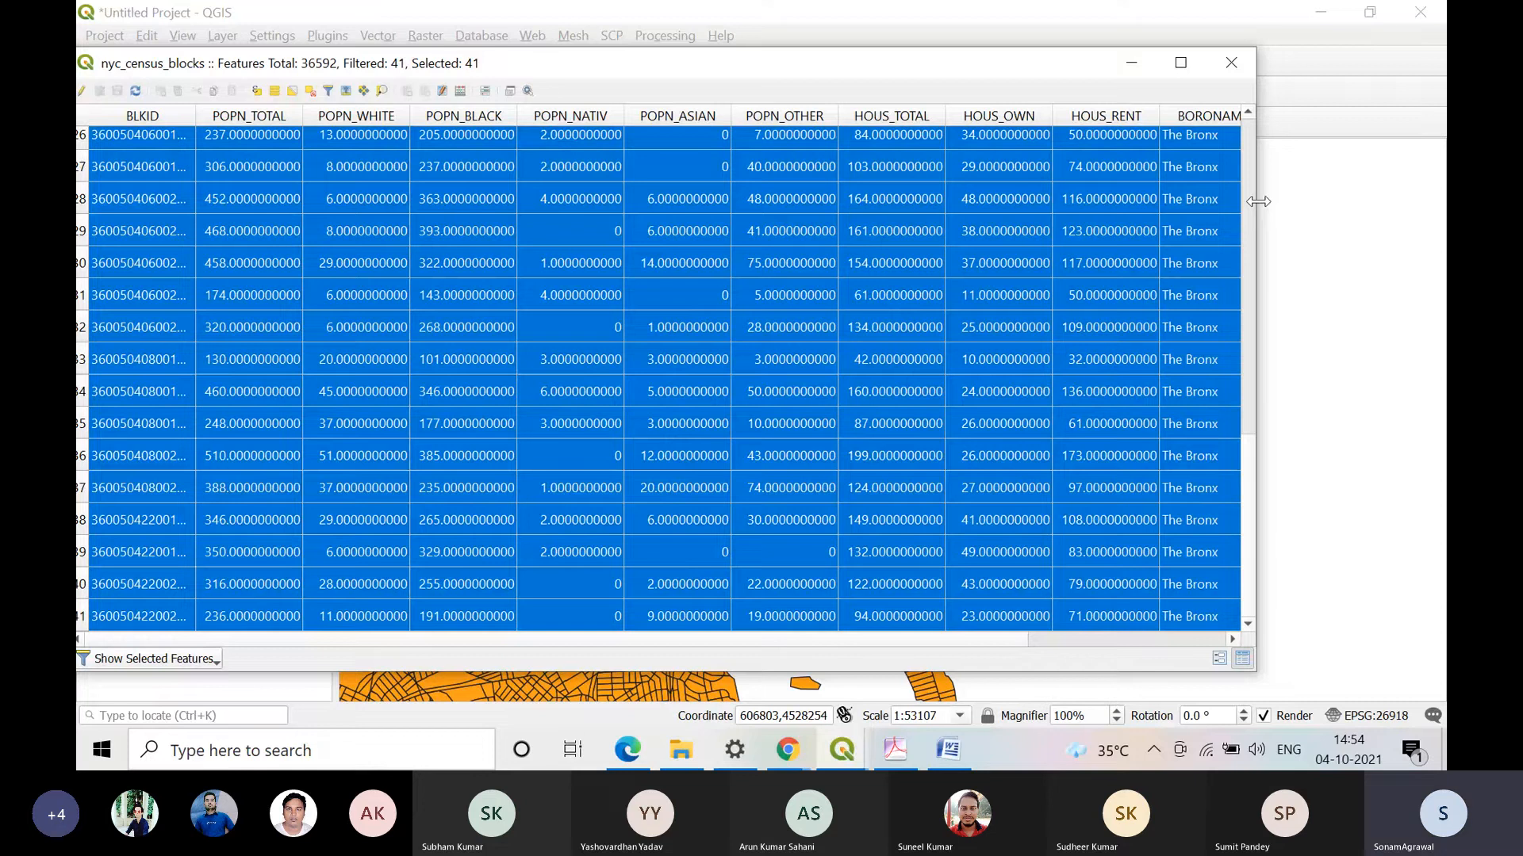
scroll(1250, 612, up, 5)
scroll(1250, 606, down, 5)
drag(1234, 62, 1238, 63)
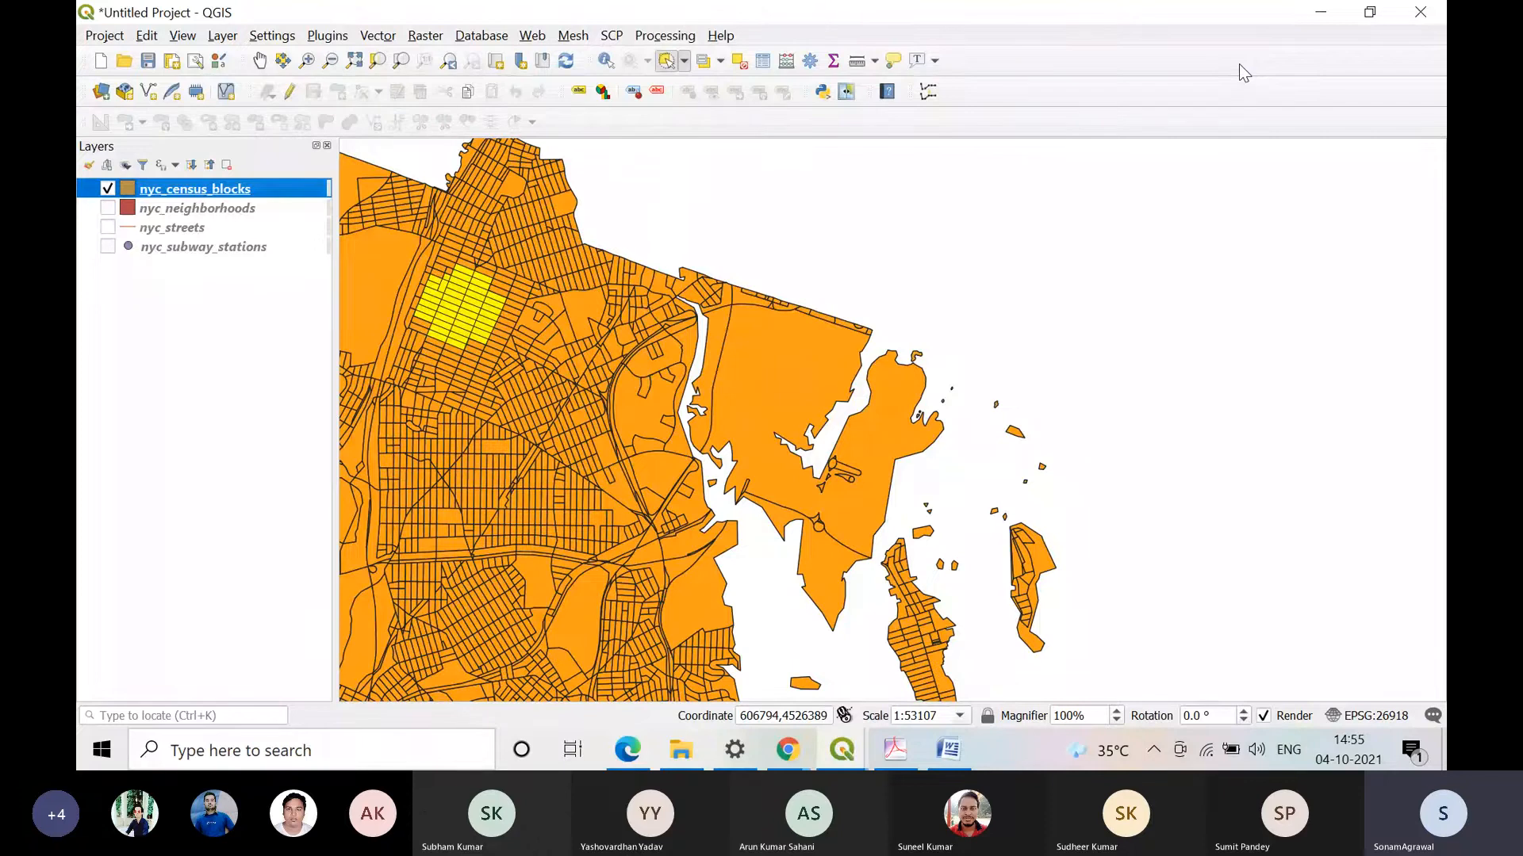
Step: Clear the selection and identify a medium-sized census block west of the large northeastern one with Identify Features
click(738, 61)
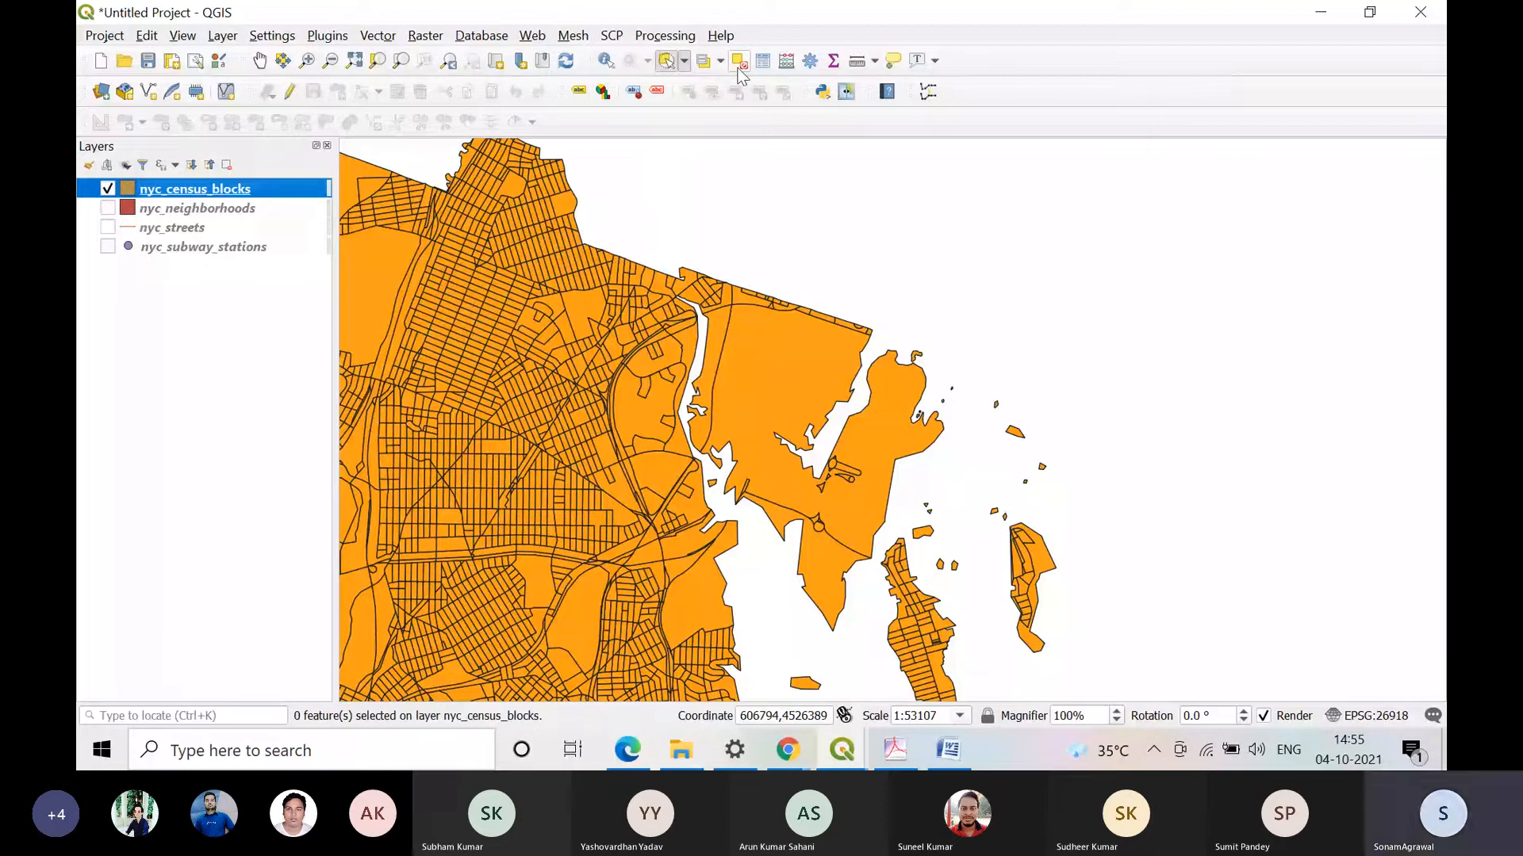
click(608, 64)
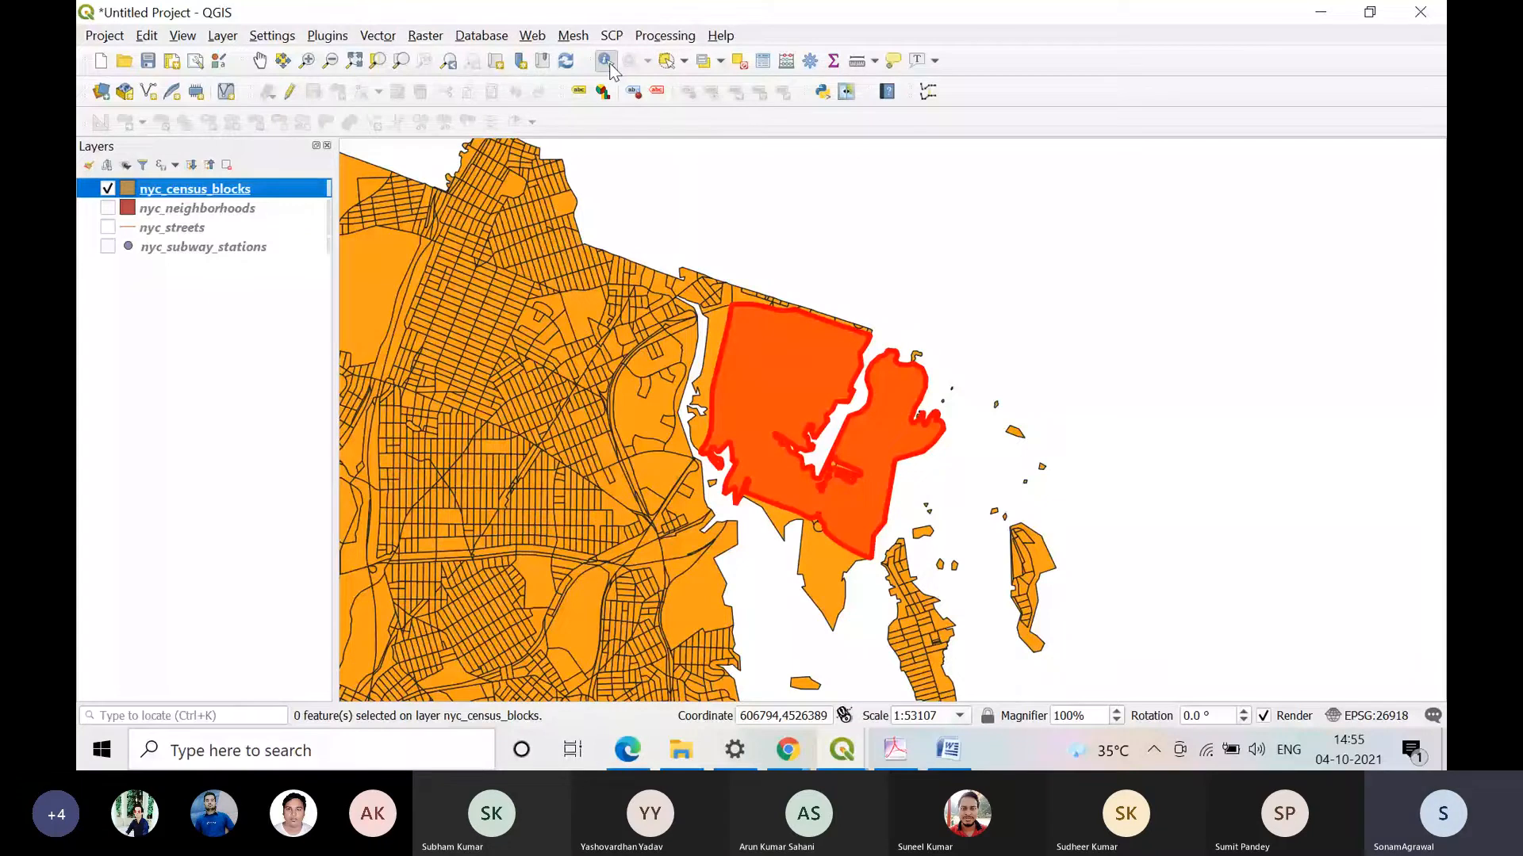
click(560, 318)
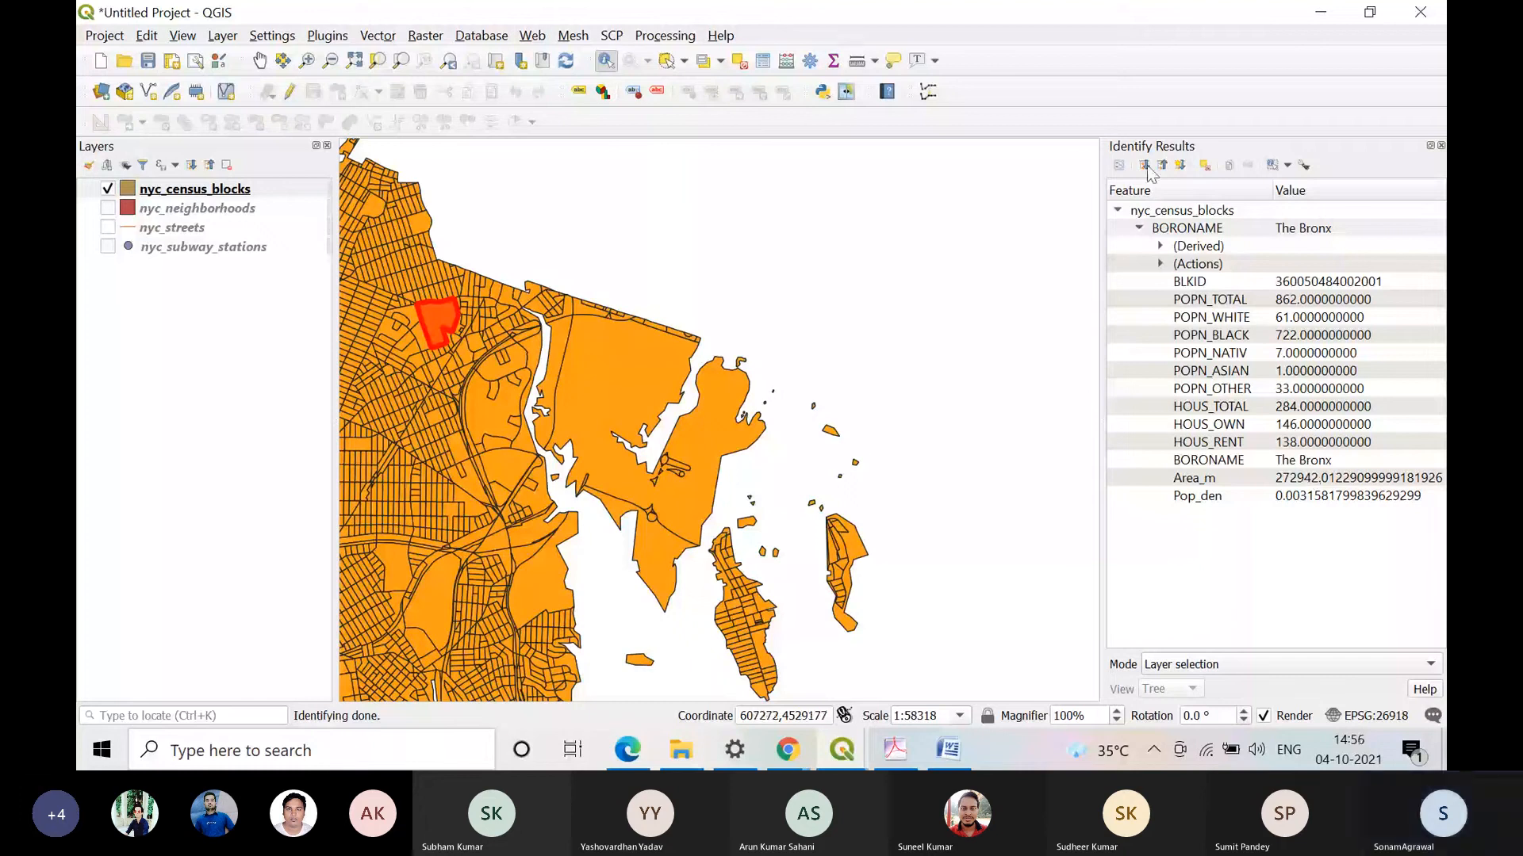
Step: Switch the displayed layer from nyc_census_blocks to nyc_subway_stations and identify the station northeast of the highlighted block
click(108, 189)
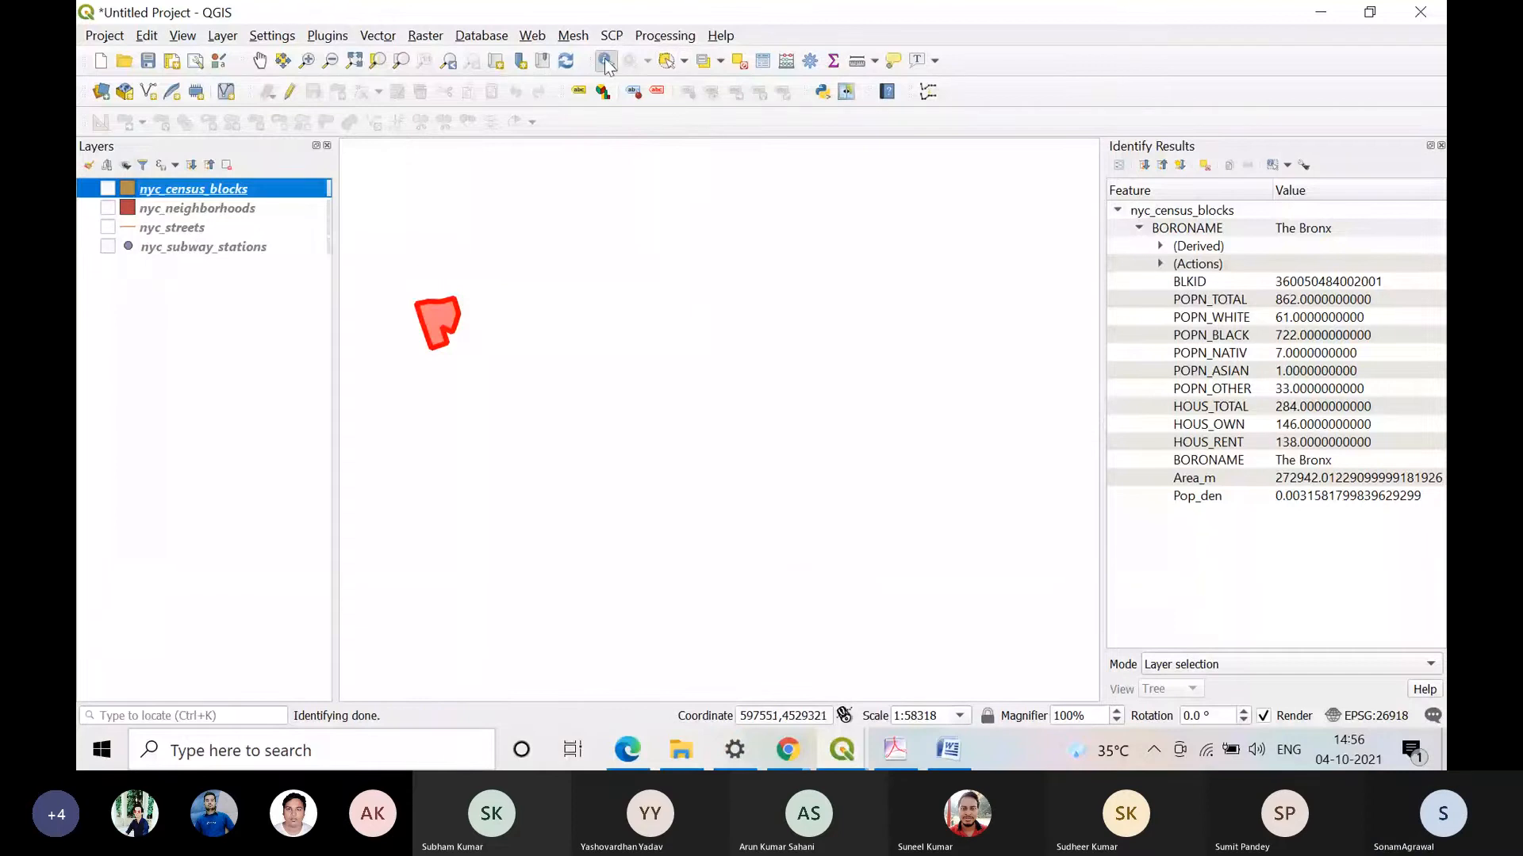
click(1441, 145)
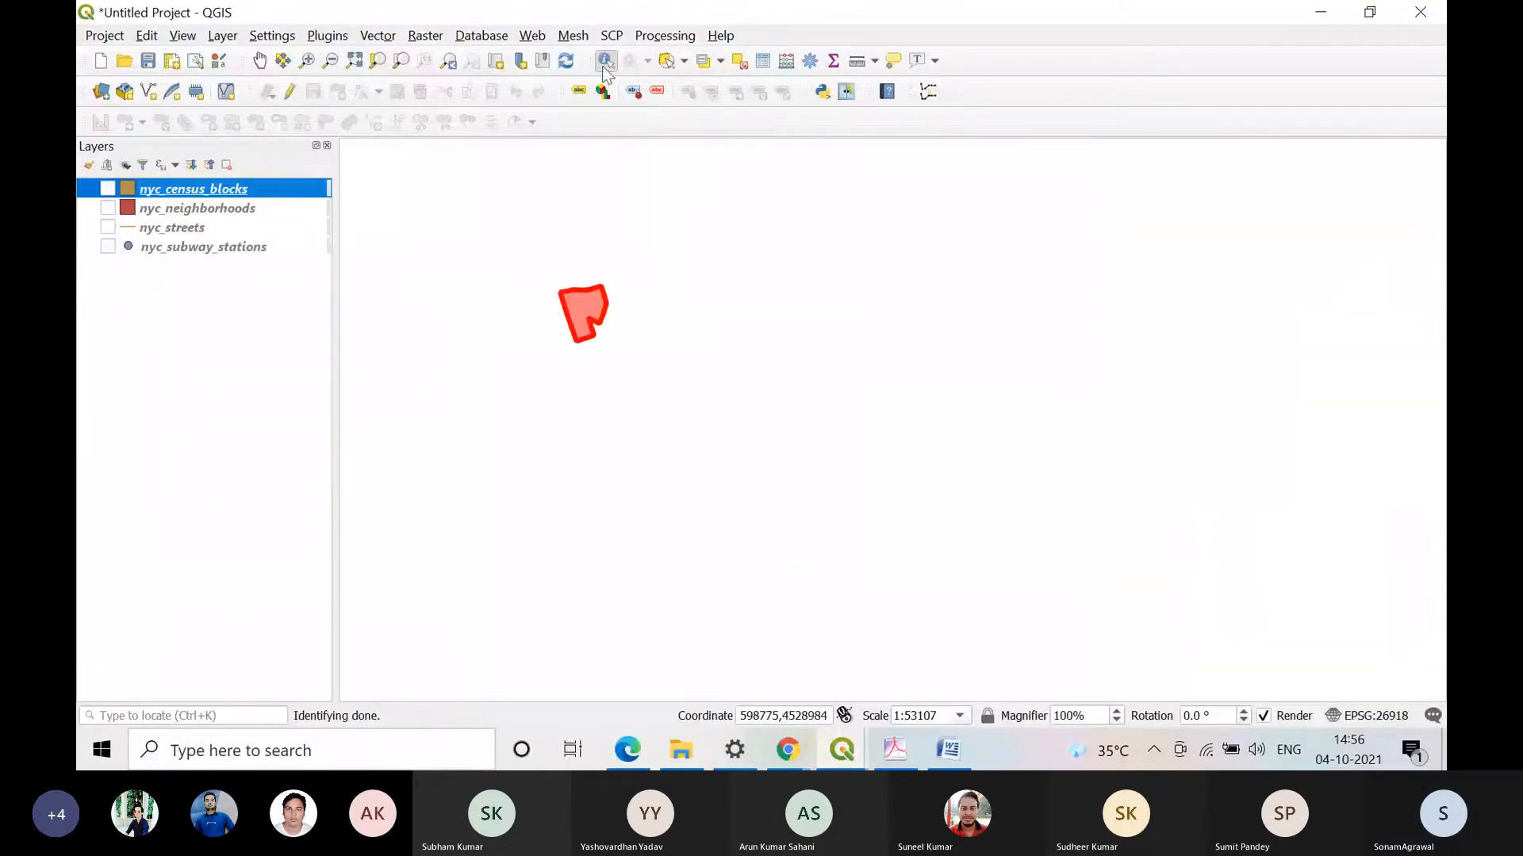
click(108, 248)
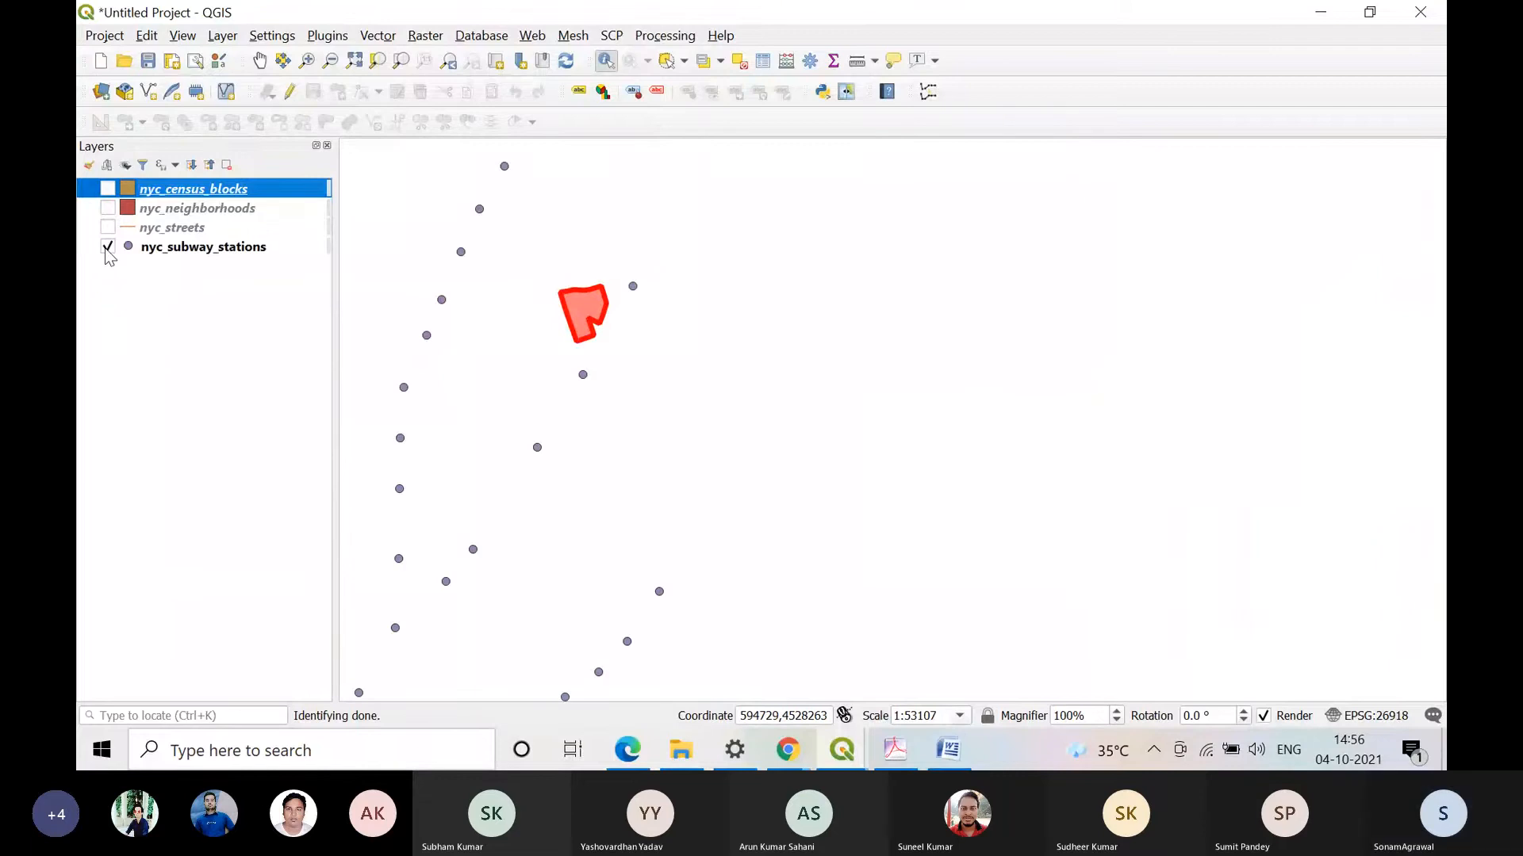
click(442, 300)
click(483, 299)
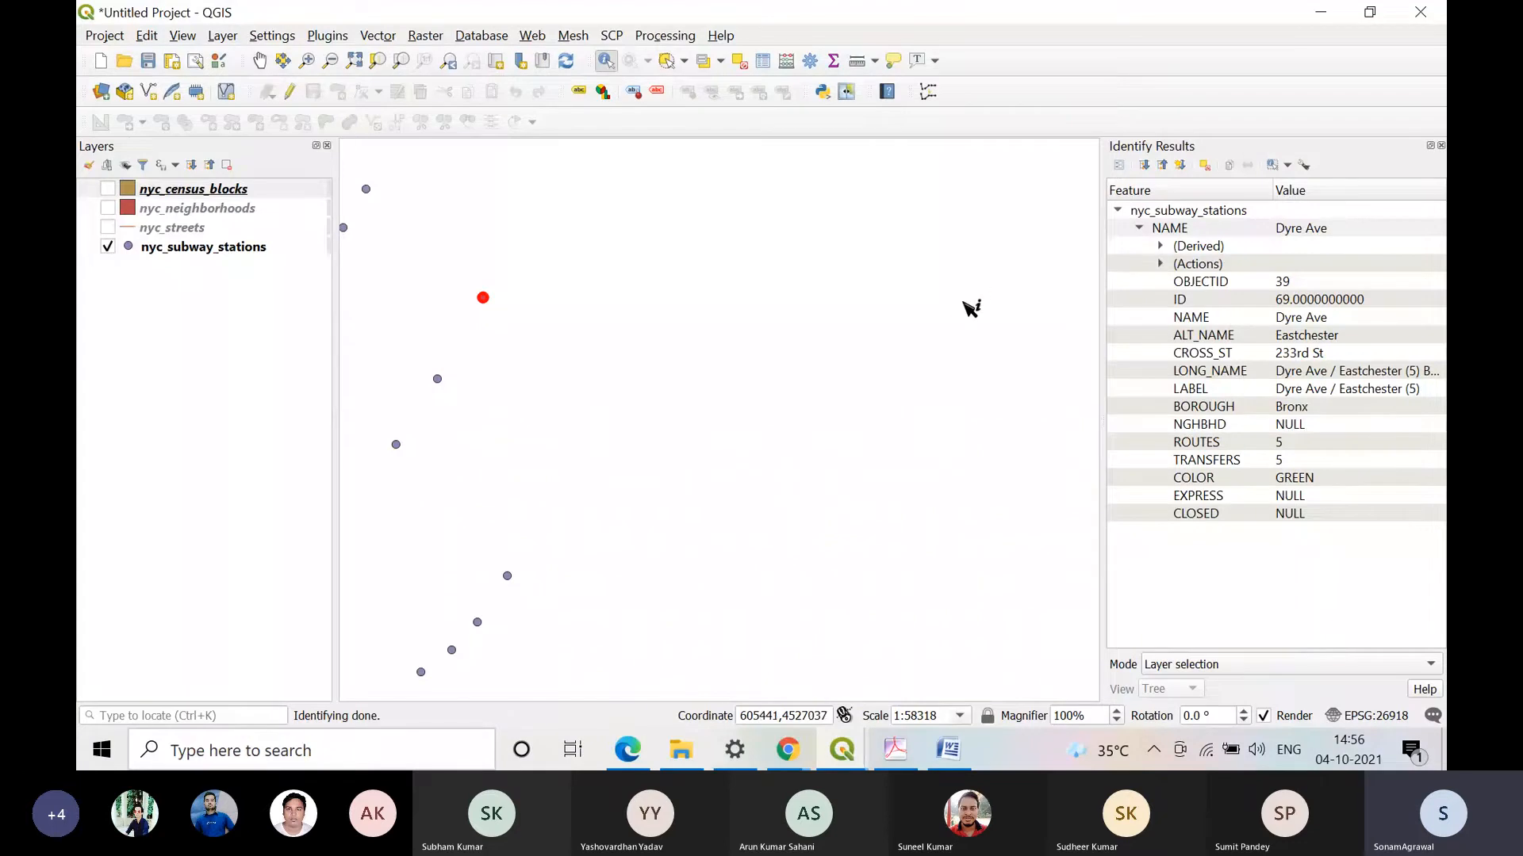
Step: Bring a larger part of the subway station network into the middle of the map
scroll(448, 411, down, 1)
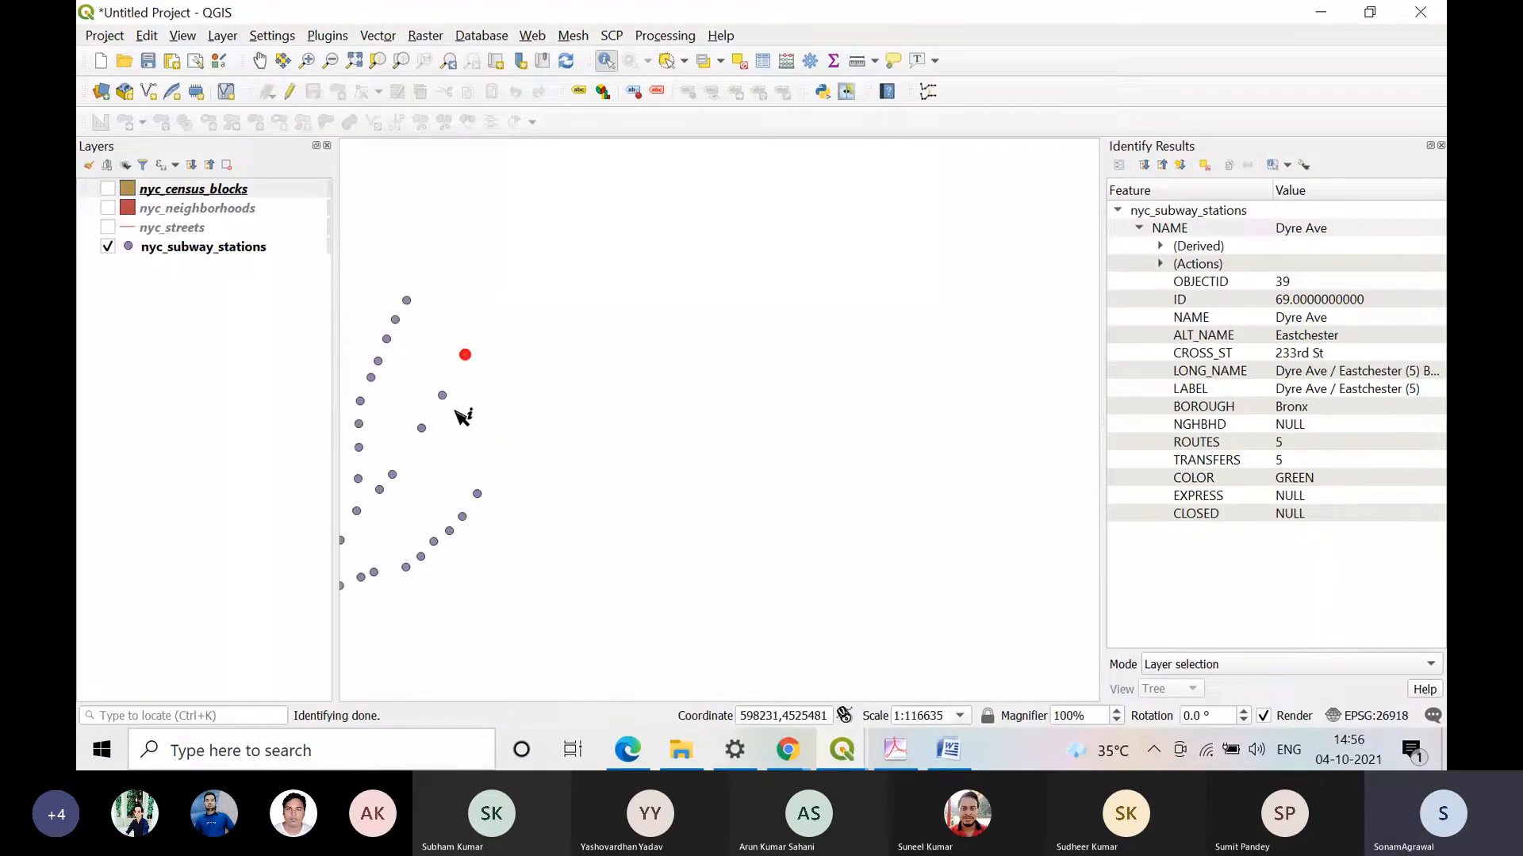
scroll(459, 414, down, 1)
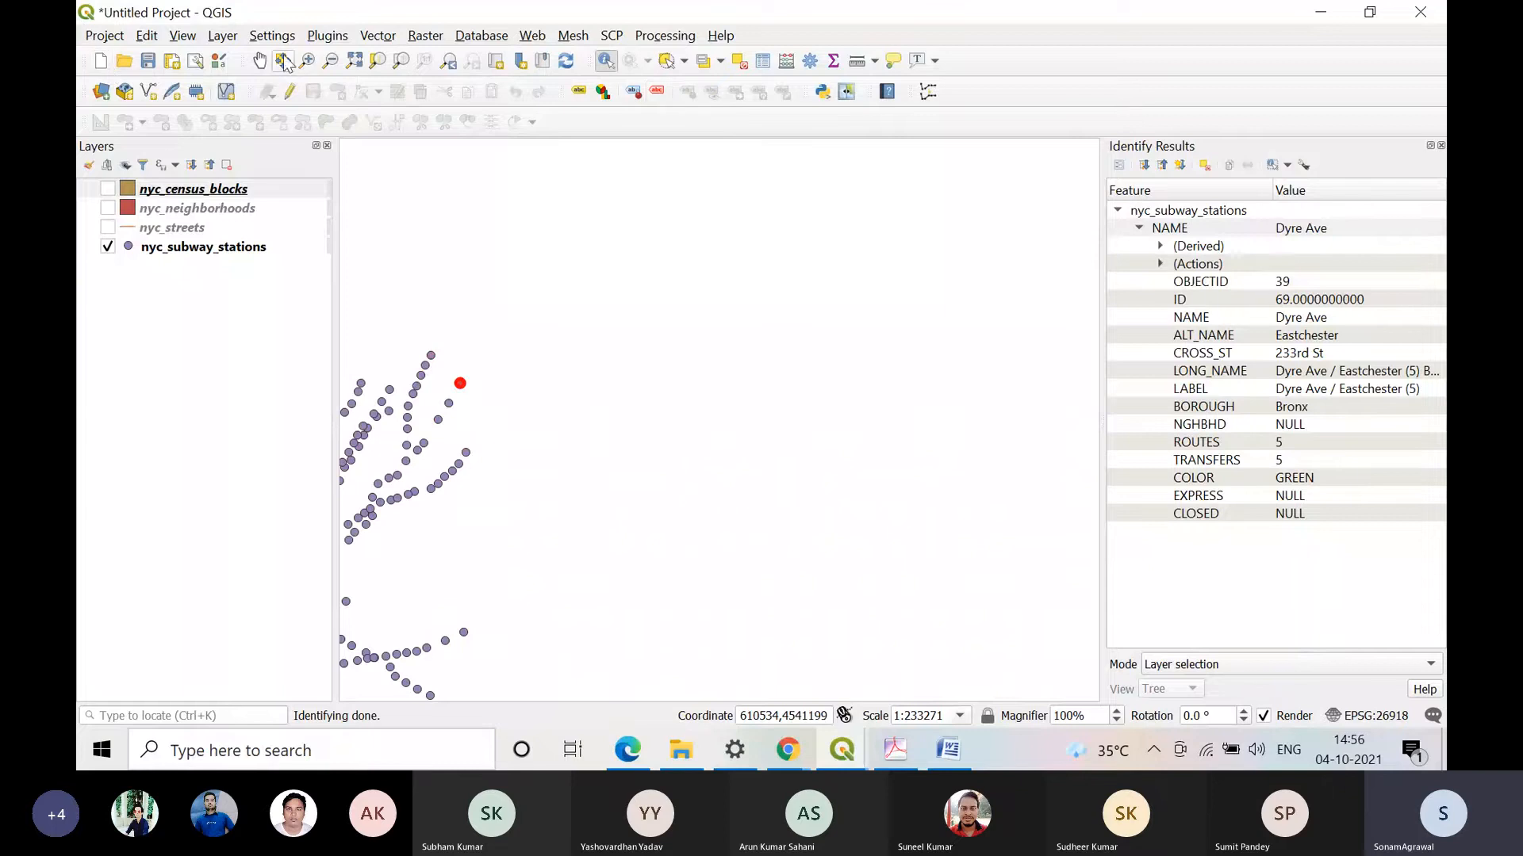
click(260, 60)
drag(472, 587, 812, 452)
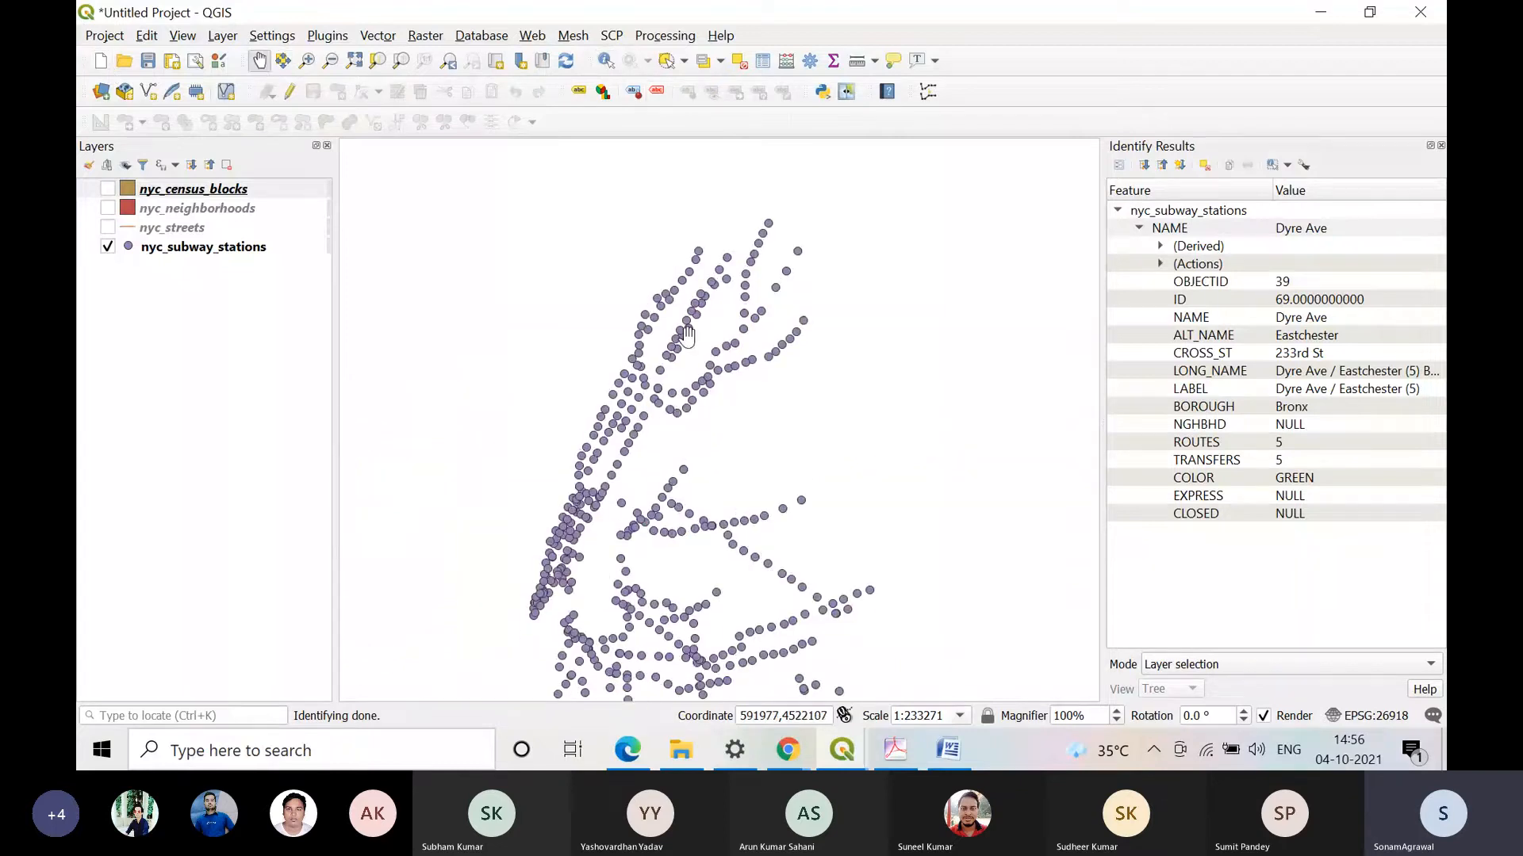
Step: Close the identify results and try to select the subway stations at the network's northeastern tip with Select Features by Polygon
click(1440, 146)
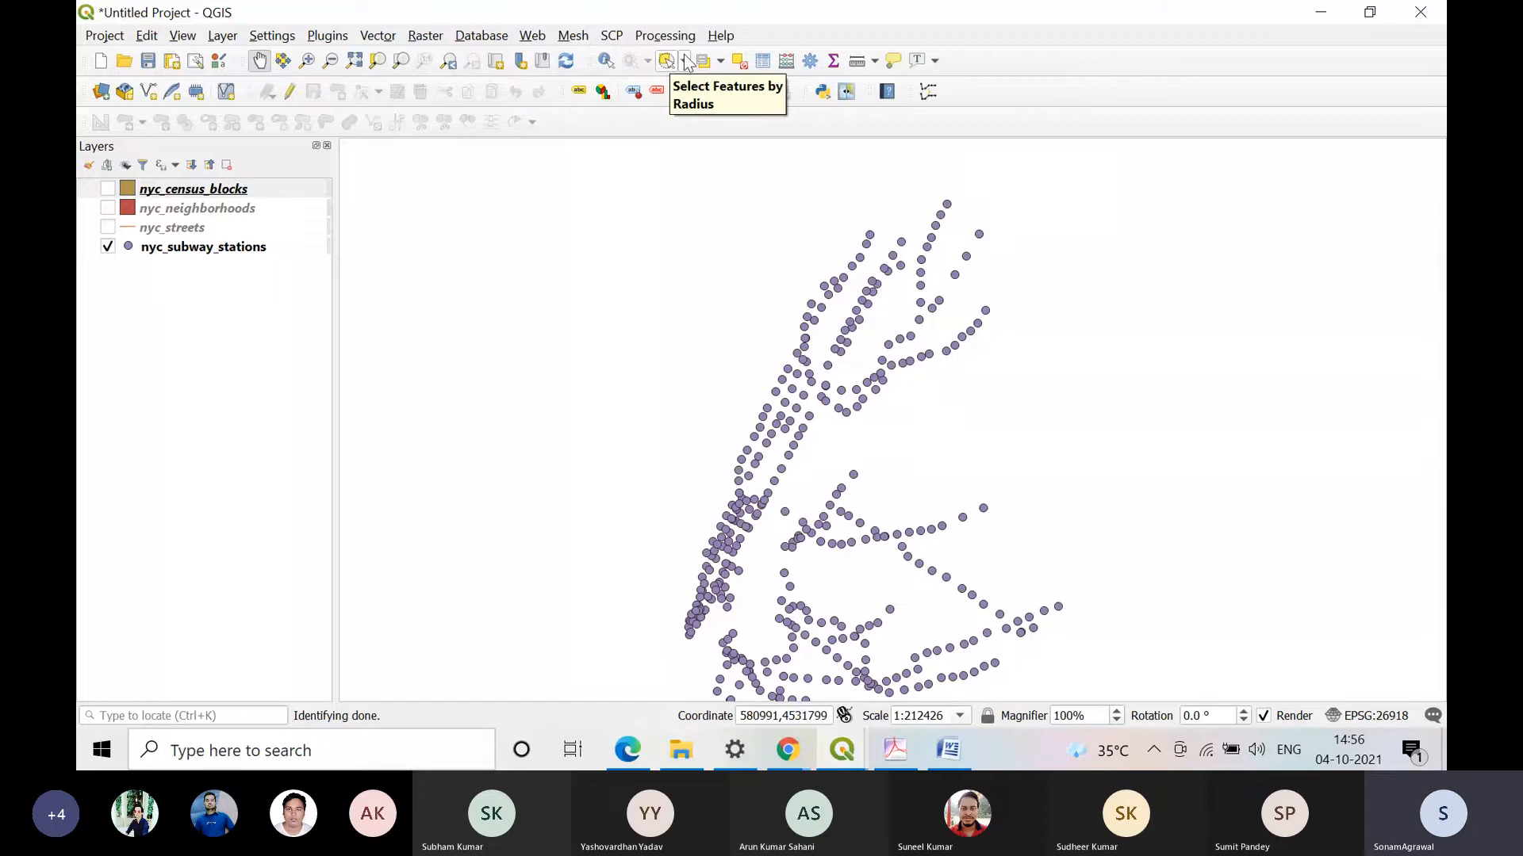
click(684, 62)
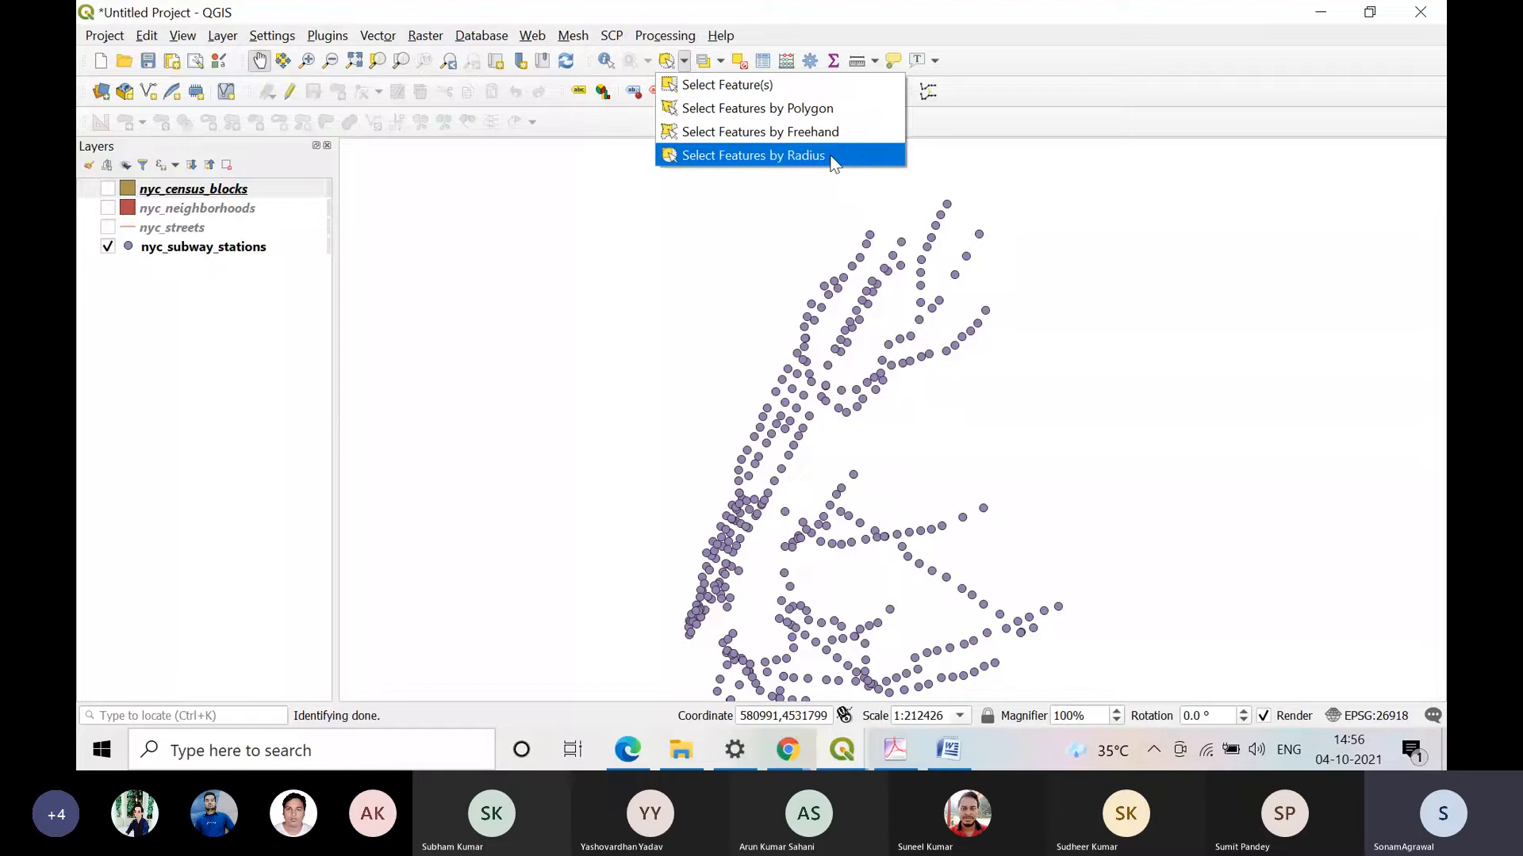
click(826, 107)
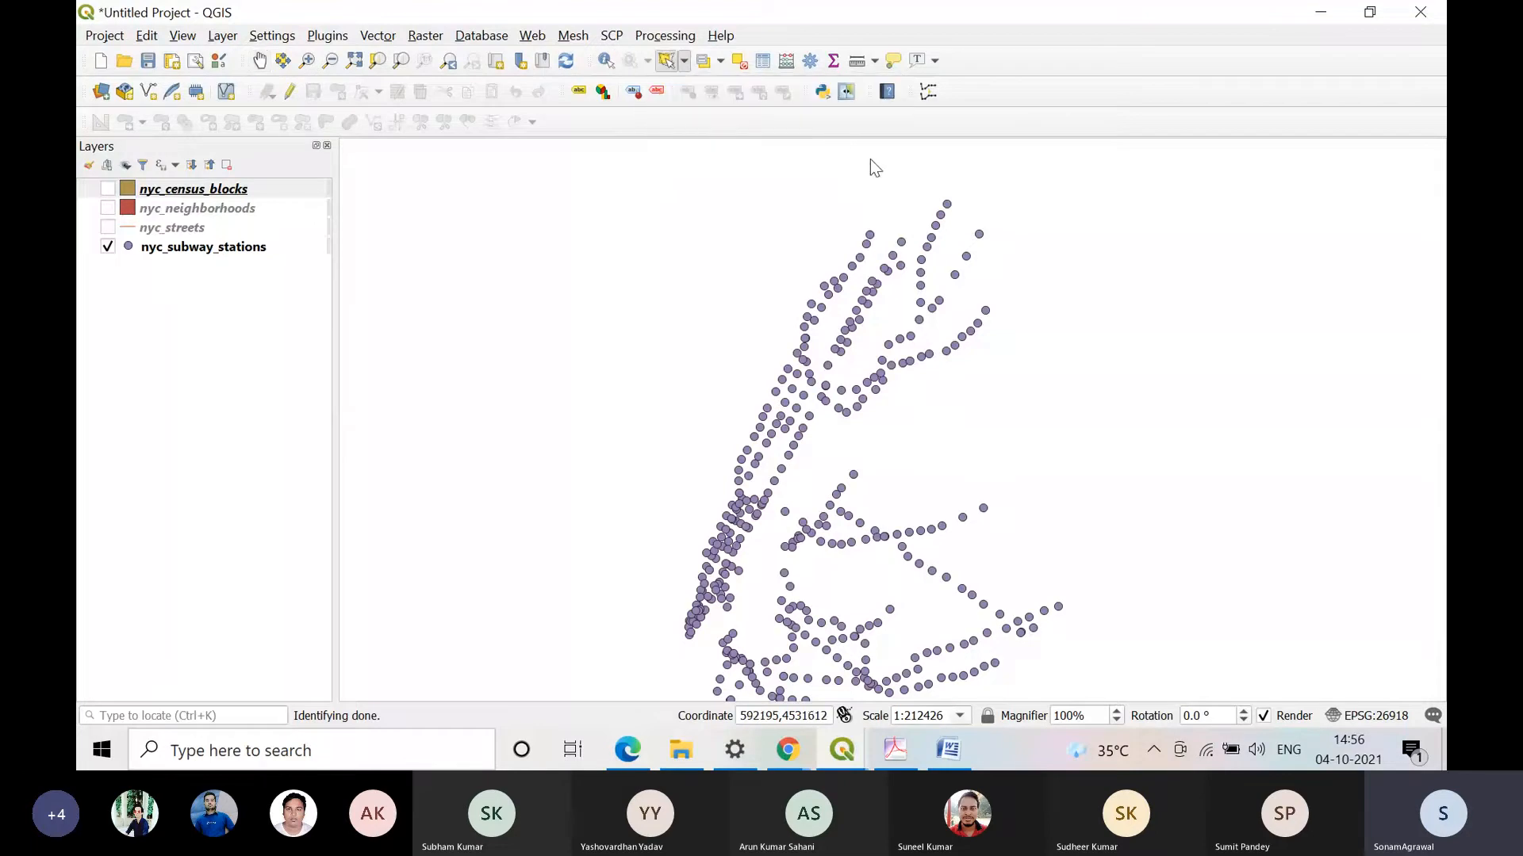
click(894, 181)
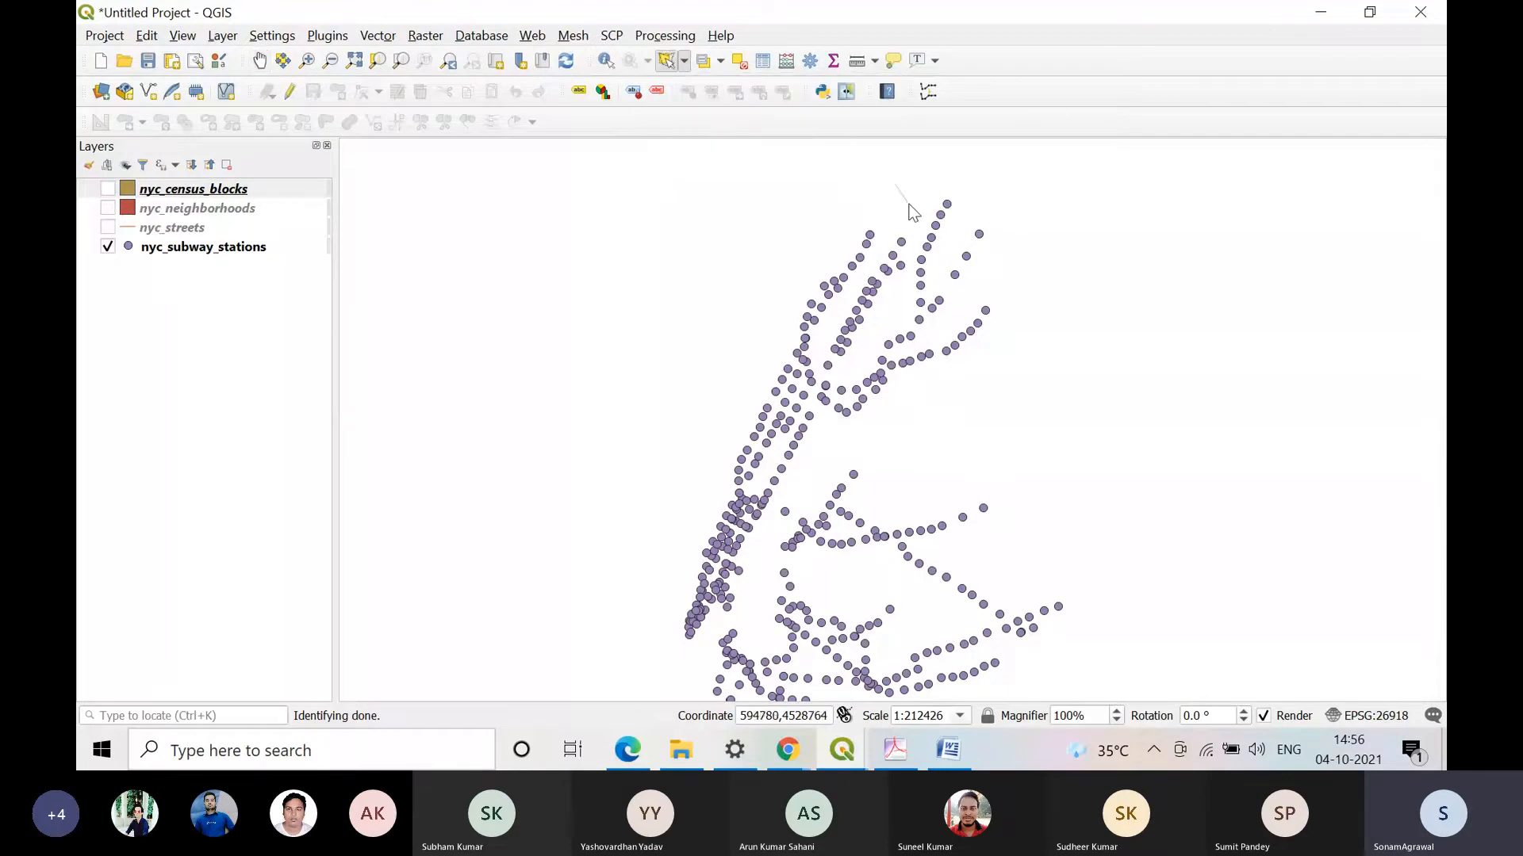
click(952, 171)
click(991, 195)
click(1007, 257)
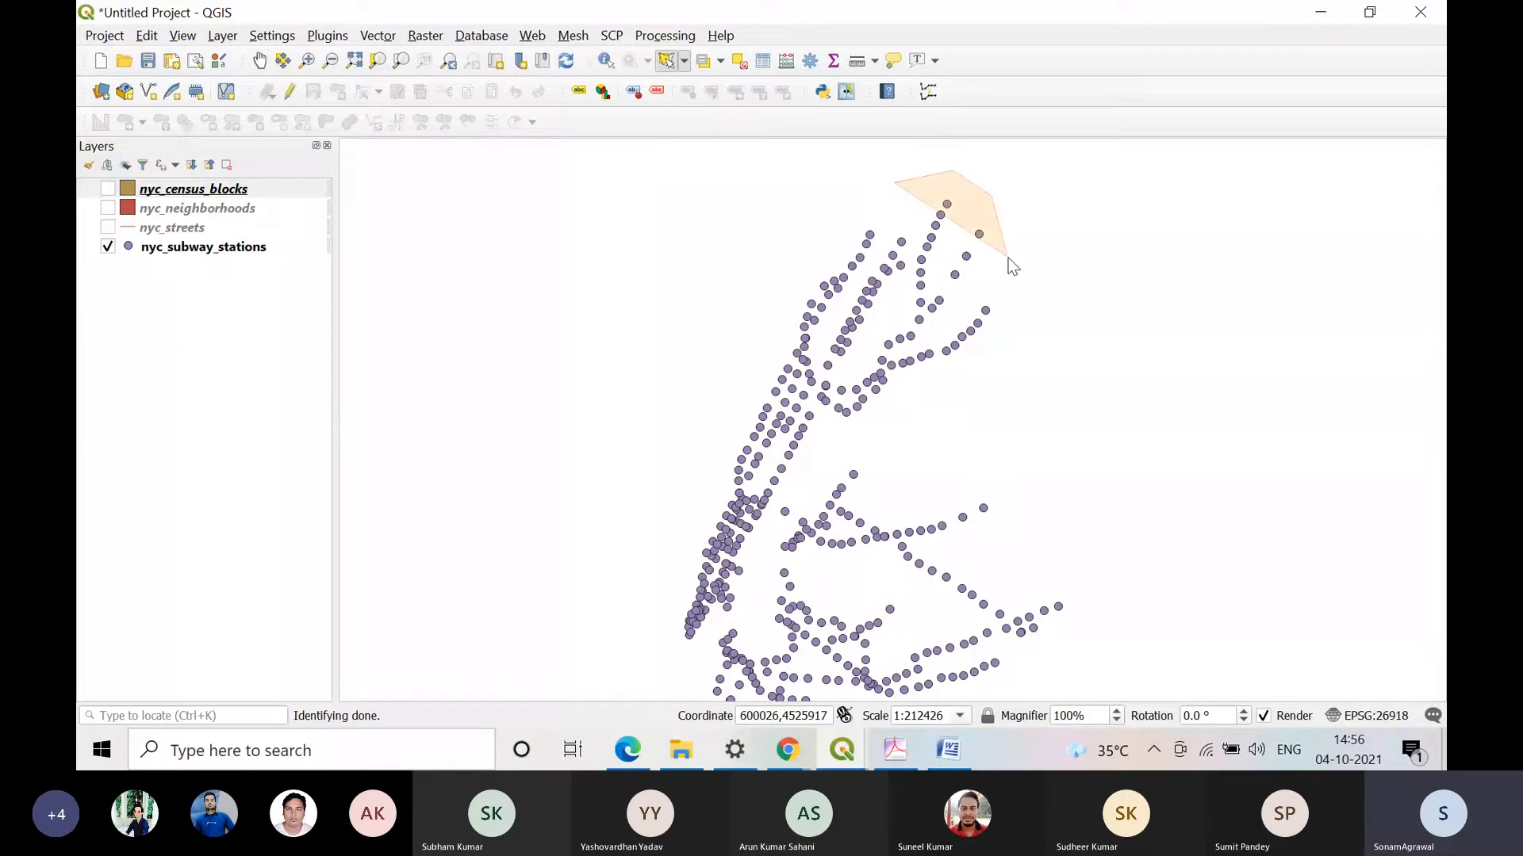
click(966, 257)
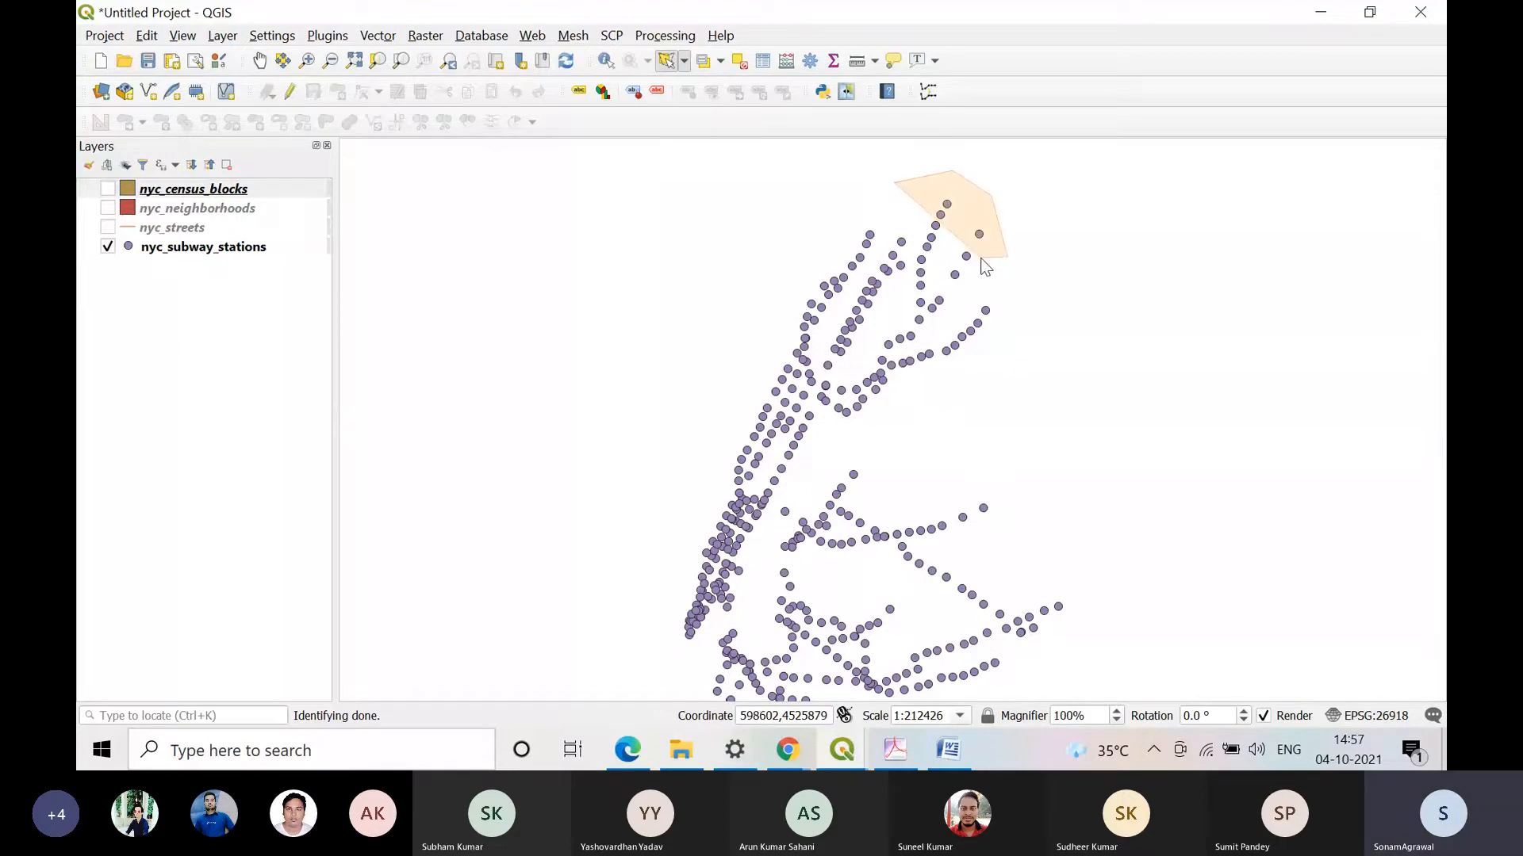
right_click(904, 216)
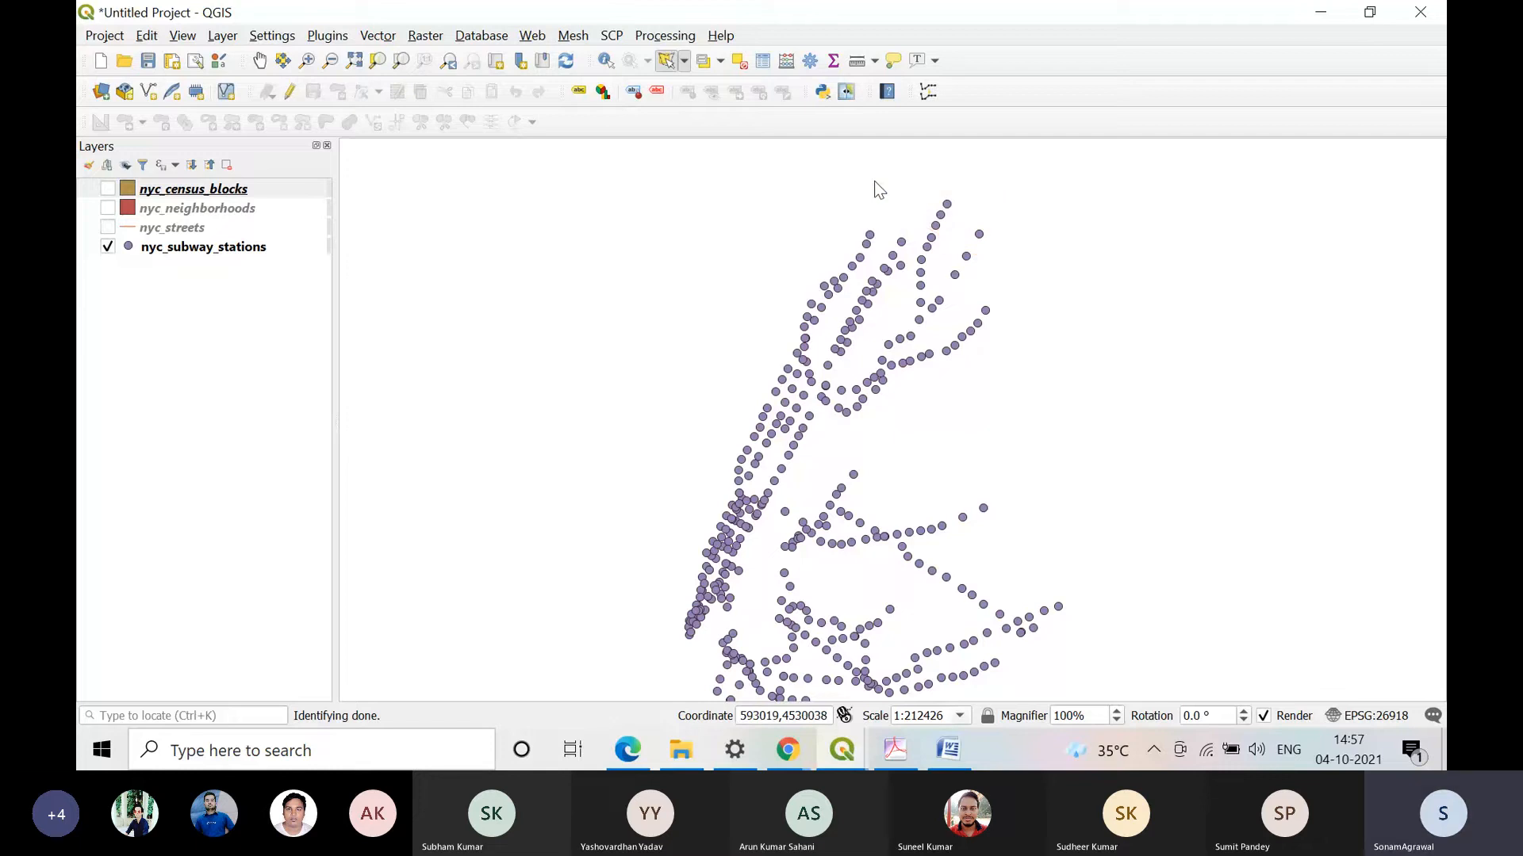
Step: Retry the polygon selection around the same northeastern tip stations with two new polygons
click(917, 186)
click(985, 182)
click(1019, 225)
click(1004, 270)
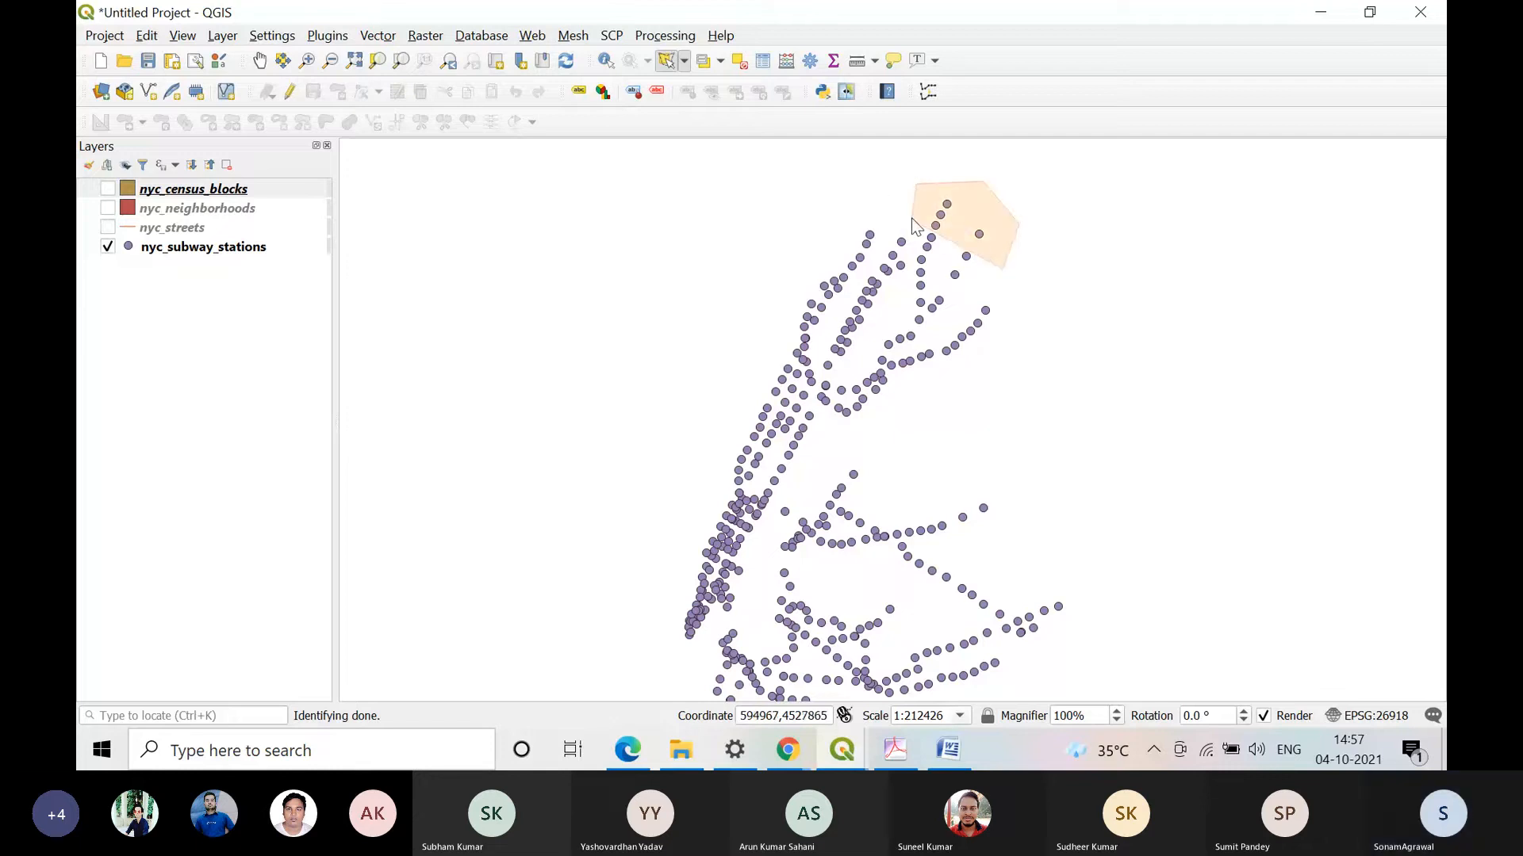
right_click(904, 214)
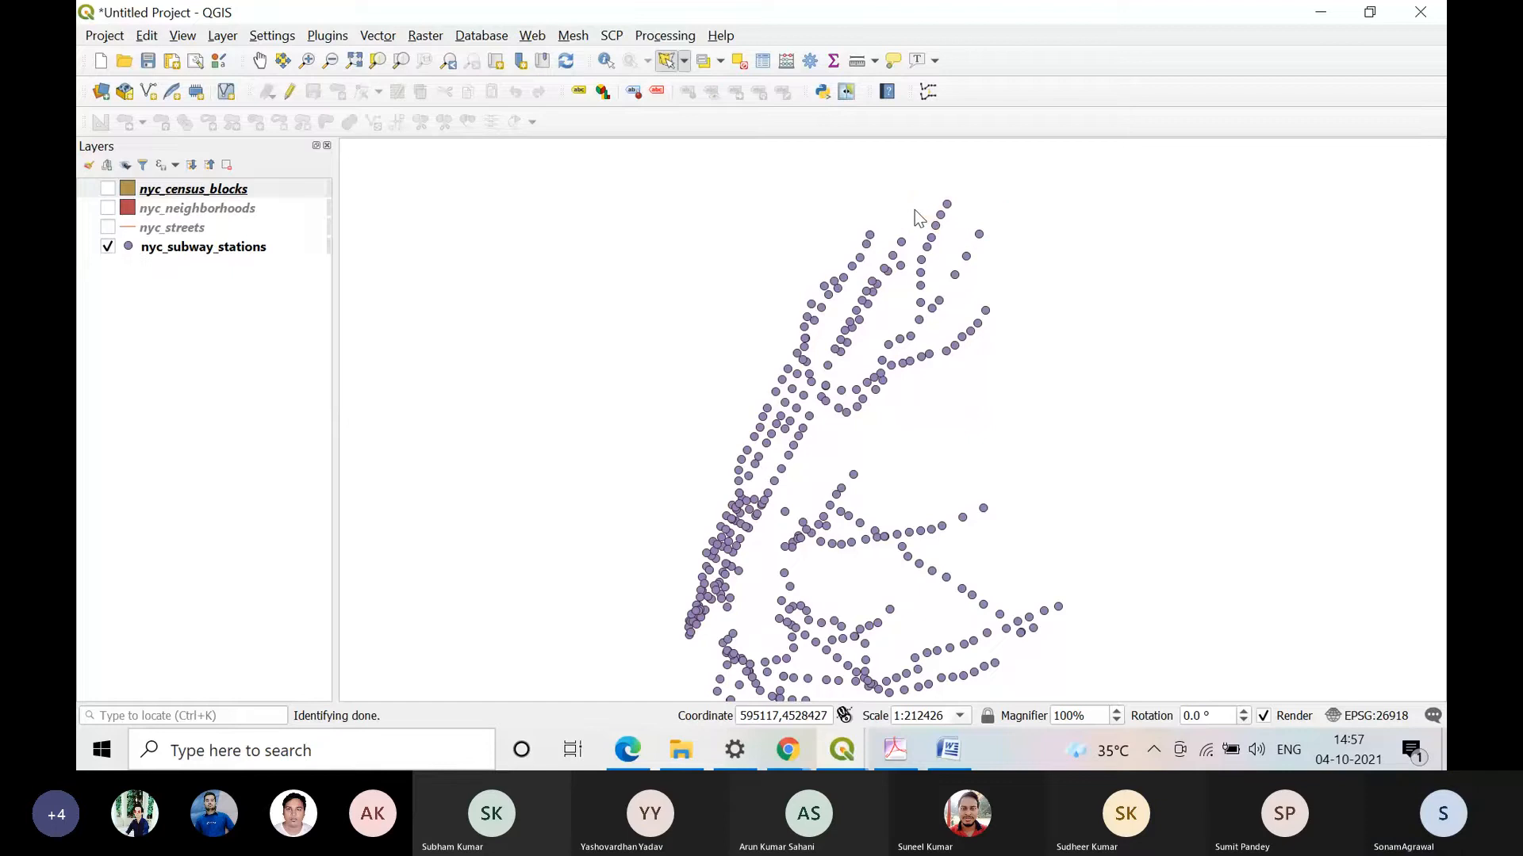
click(914, 209)
click(952, 176)
click(1069, 227)
click(980, 266)
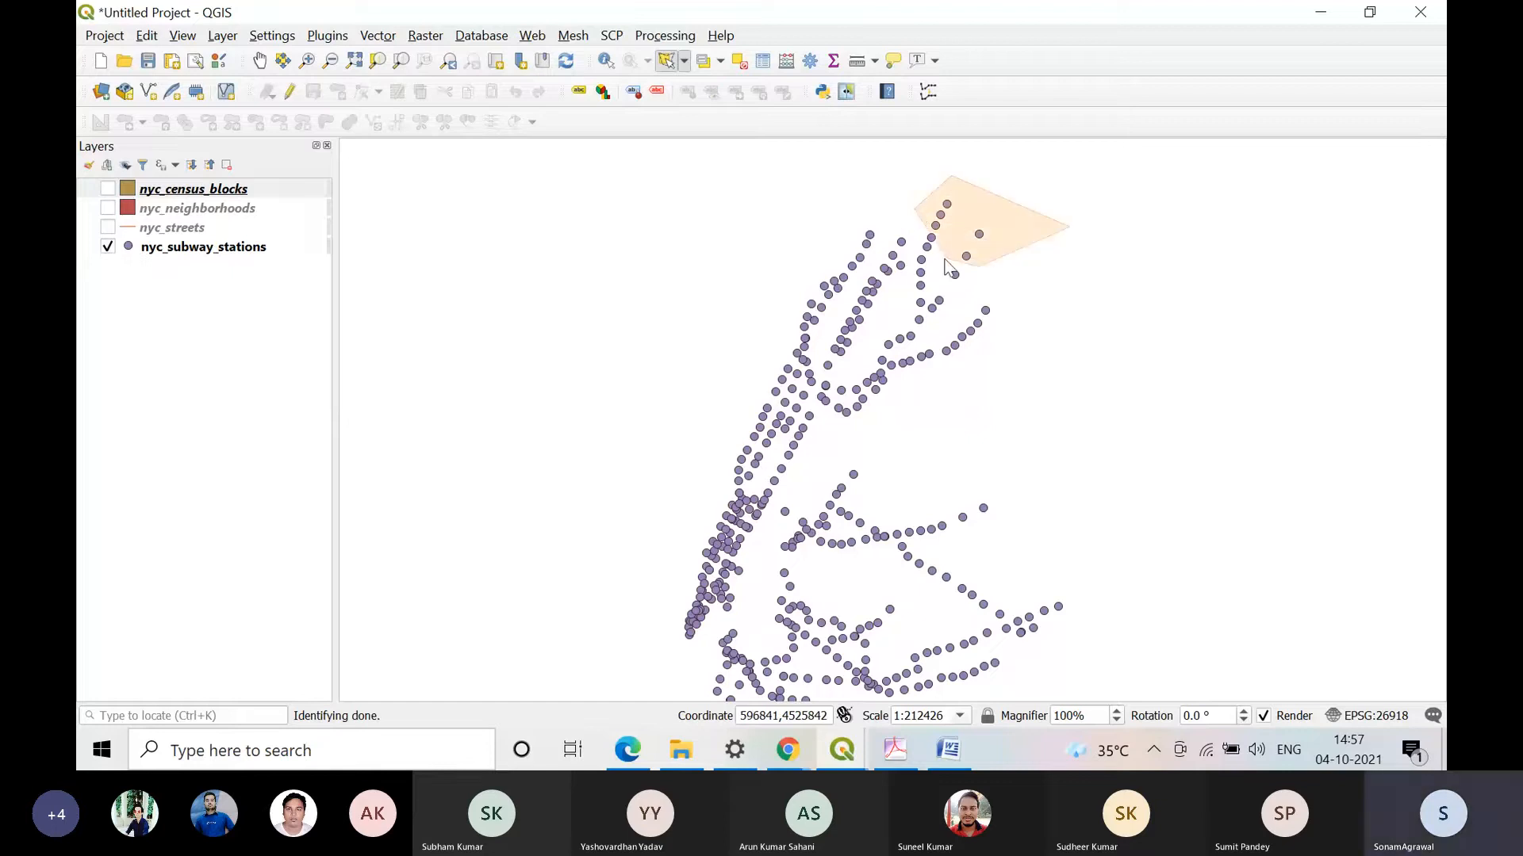
right_click(896, 228)
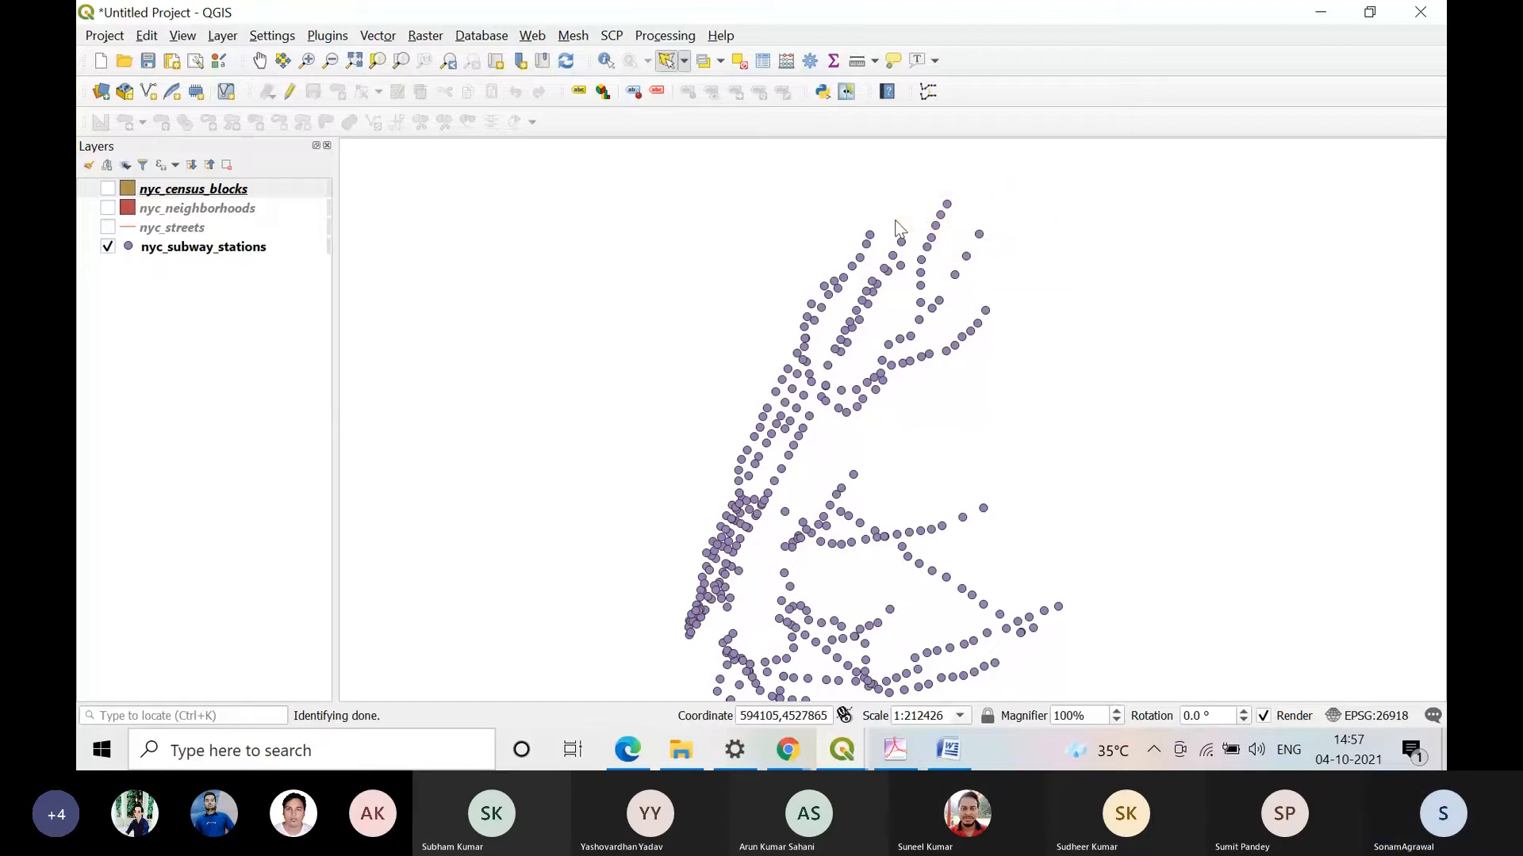
Step: Try to select the stations at the outer end of the eastern branch just below the tip with two polygons
click(994, 286)
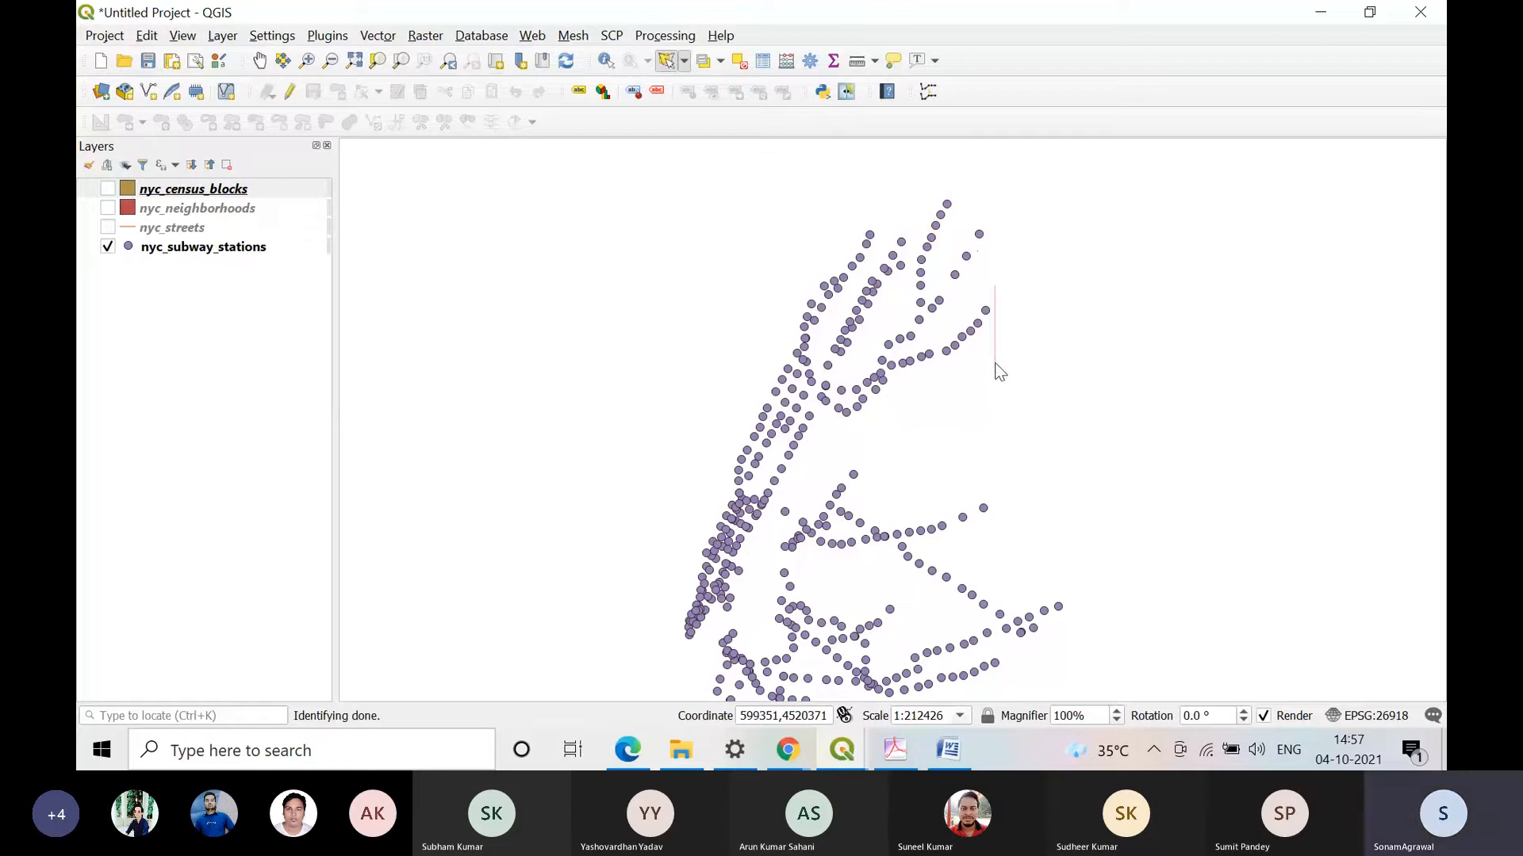
click(971, 364)
click(939, 307)
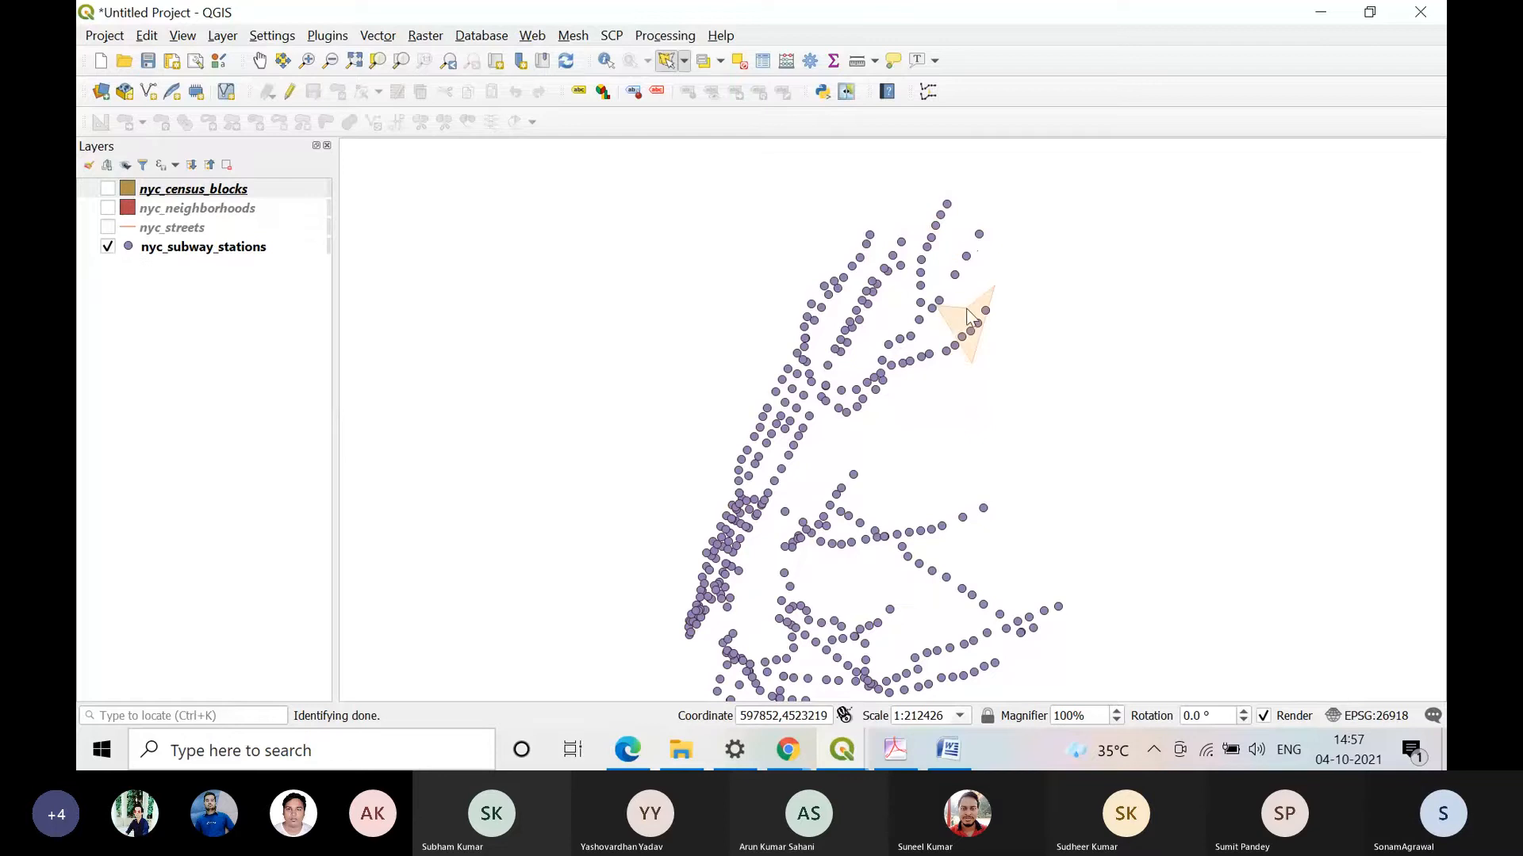
right_click(967, 315)
click(955, 304)
click(997, 284)
click(1041, 349)
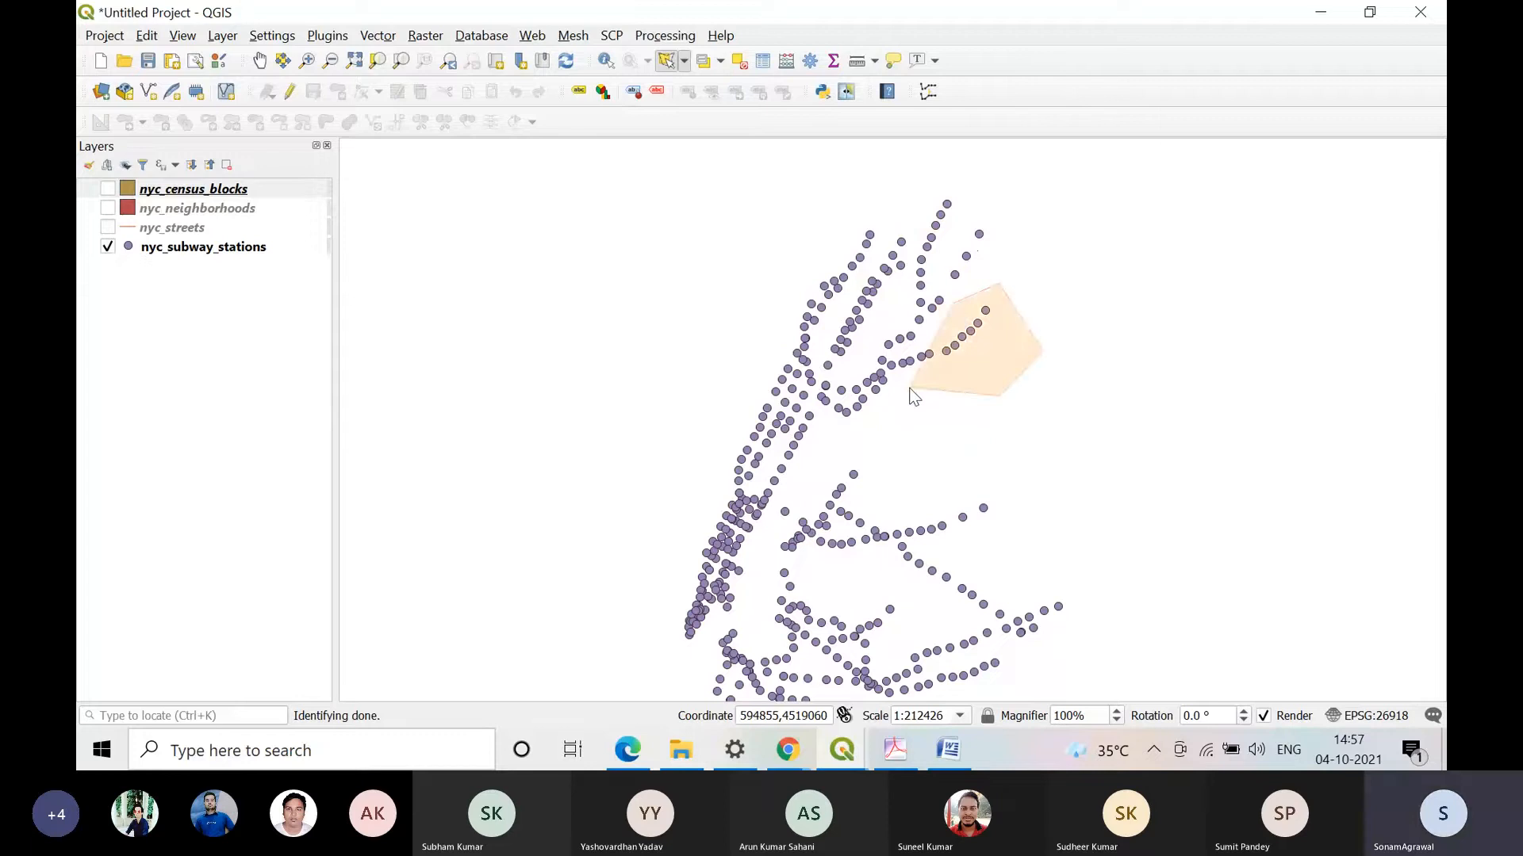
right_click(908, 395)
Step: Retry the polygon selection at the eastern branch end with two further polygons enclosing its outermost stations
click(969, 388)
click(934, 329)
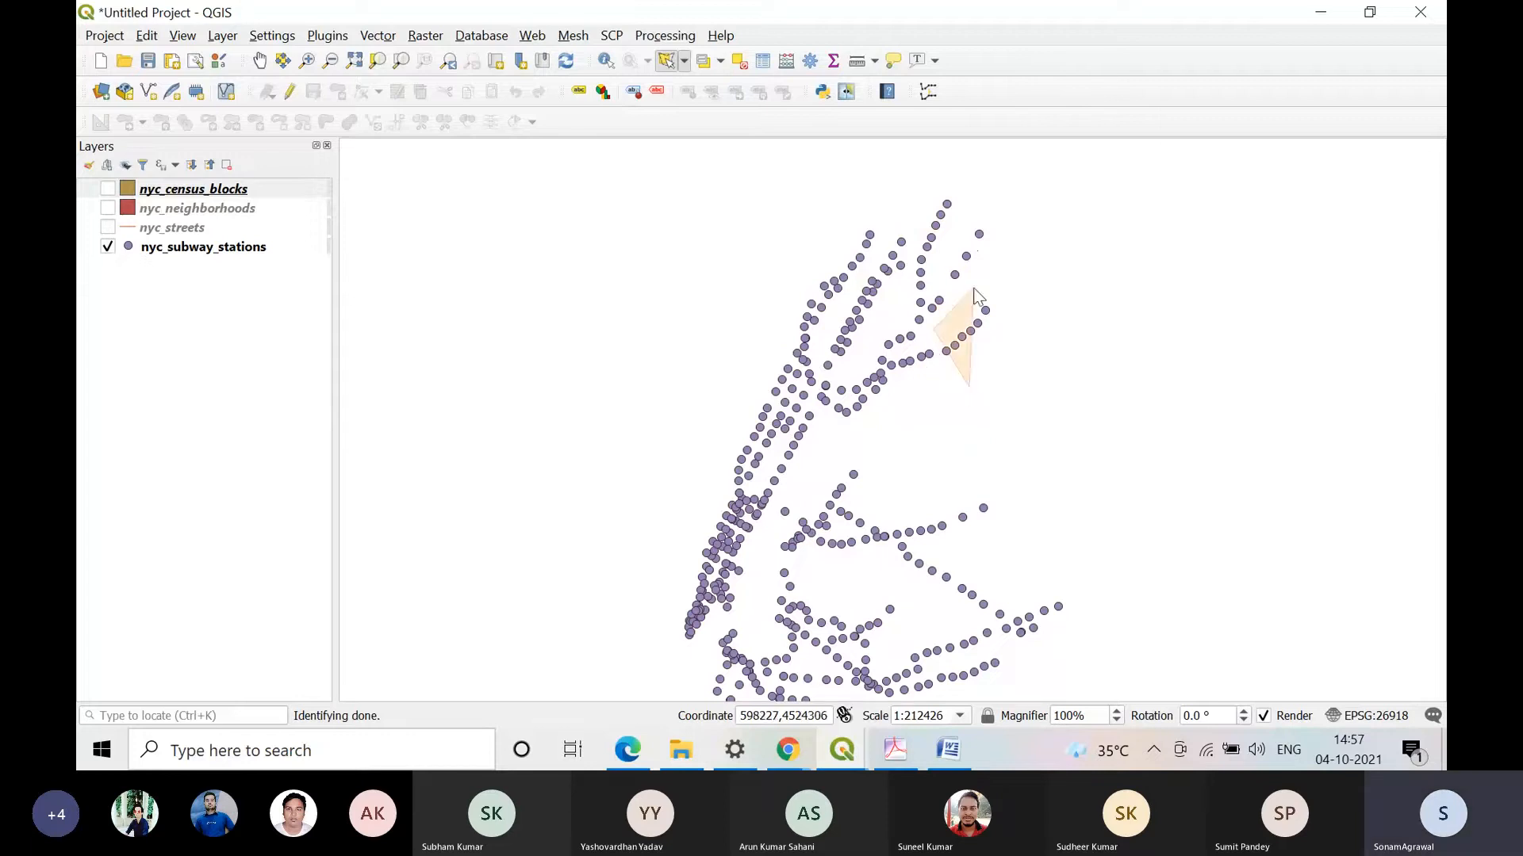
click(973, 286)
click(1044, 287)
right_click(1072, 375)
click(1047, 375)
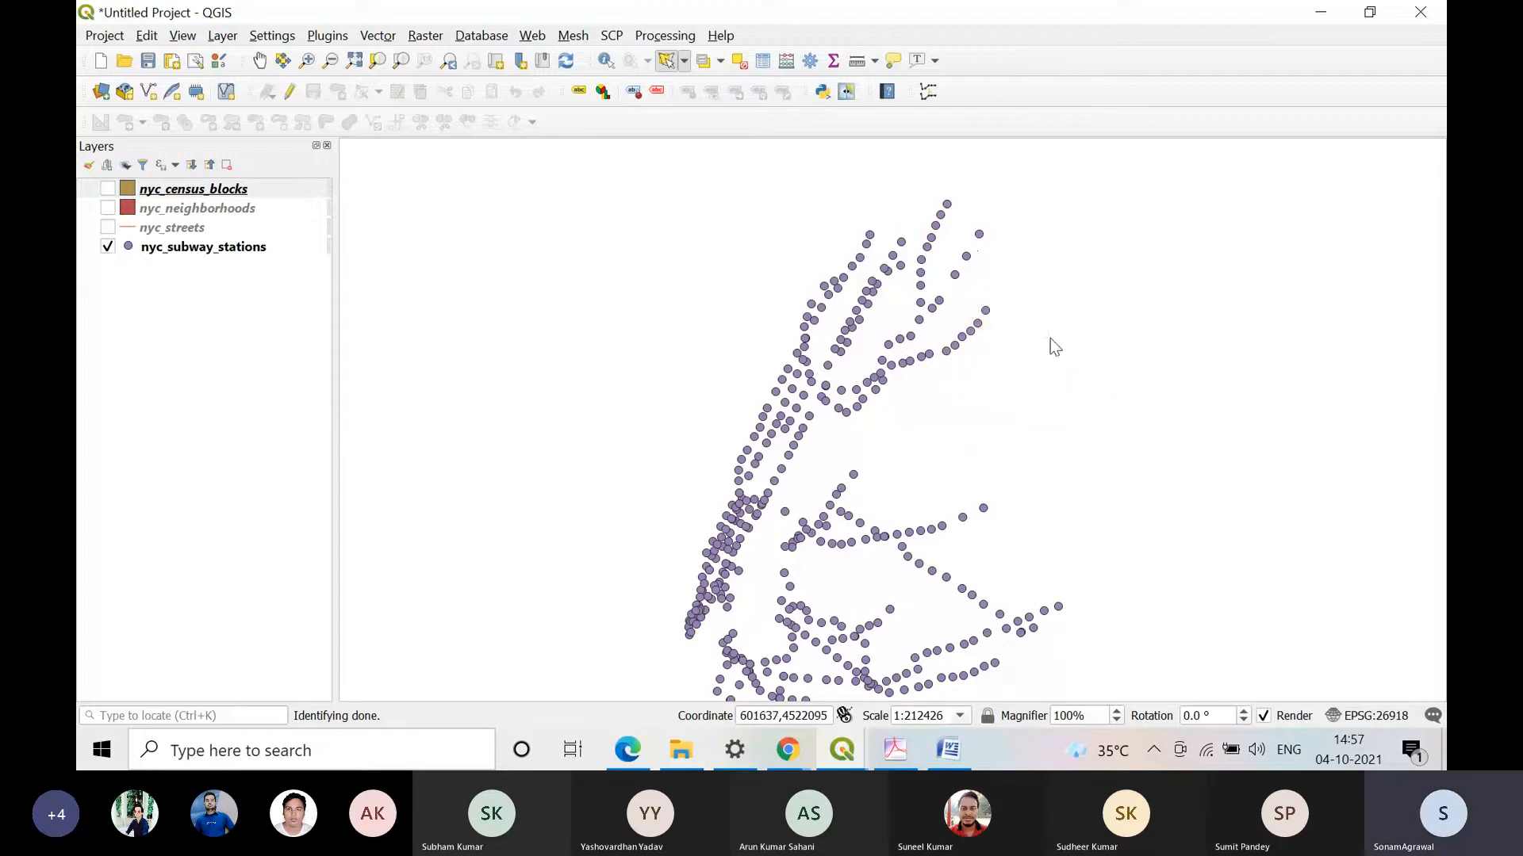
click(1007, 283)
click(949, 281)
click(918, 351)
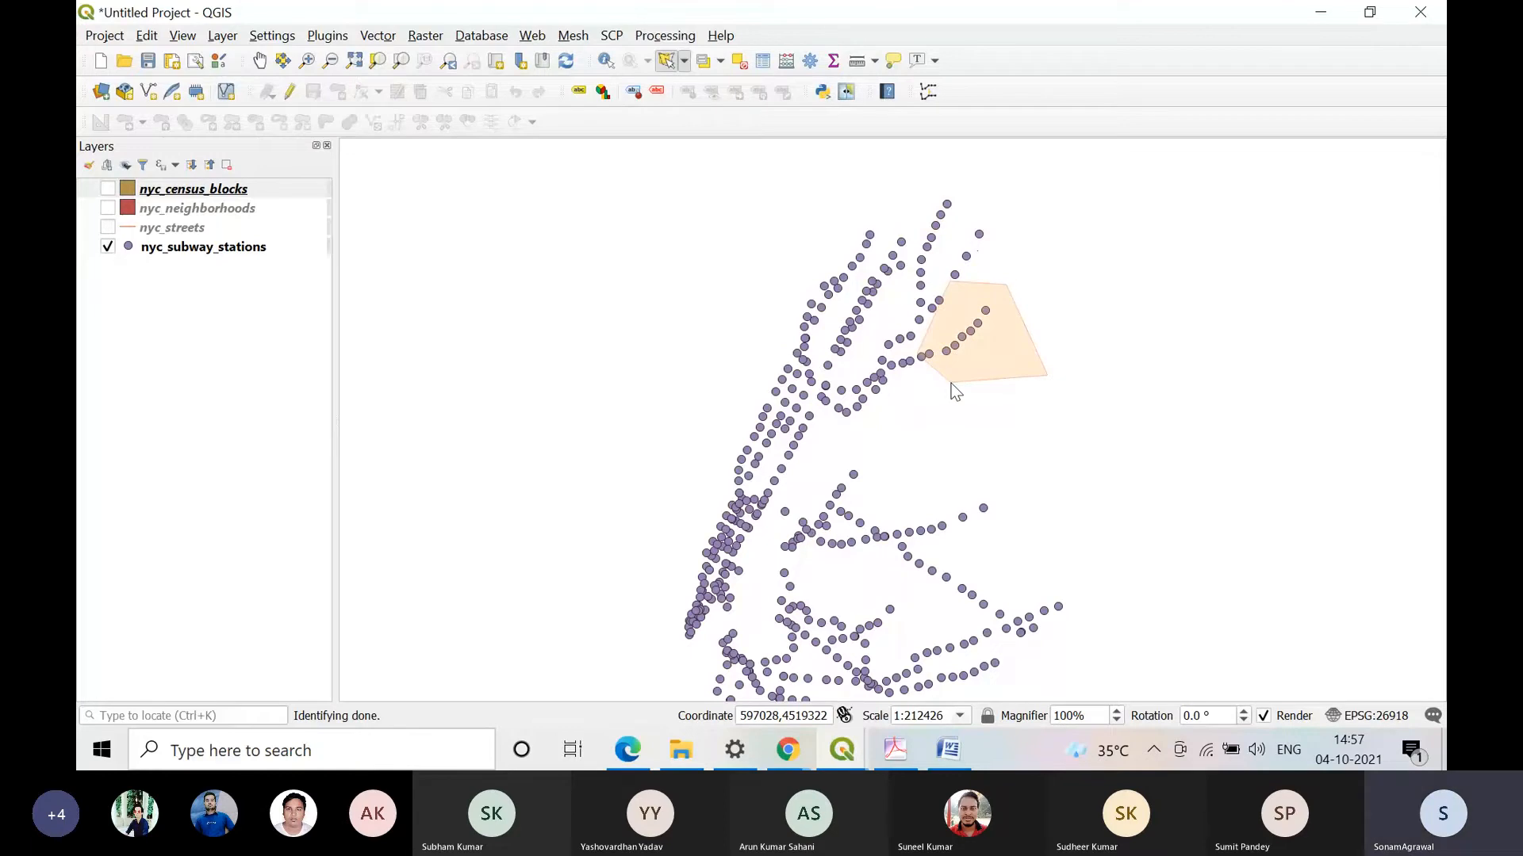
right_click(950, 383)
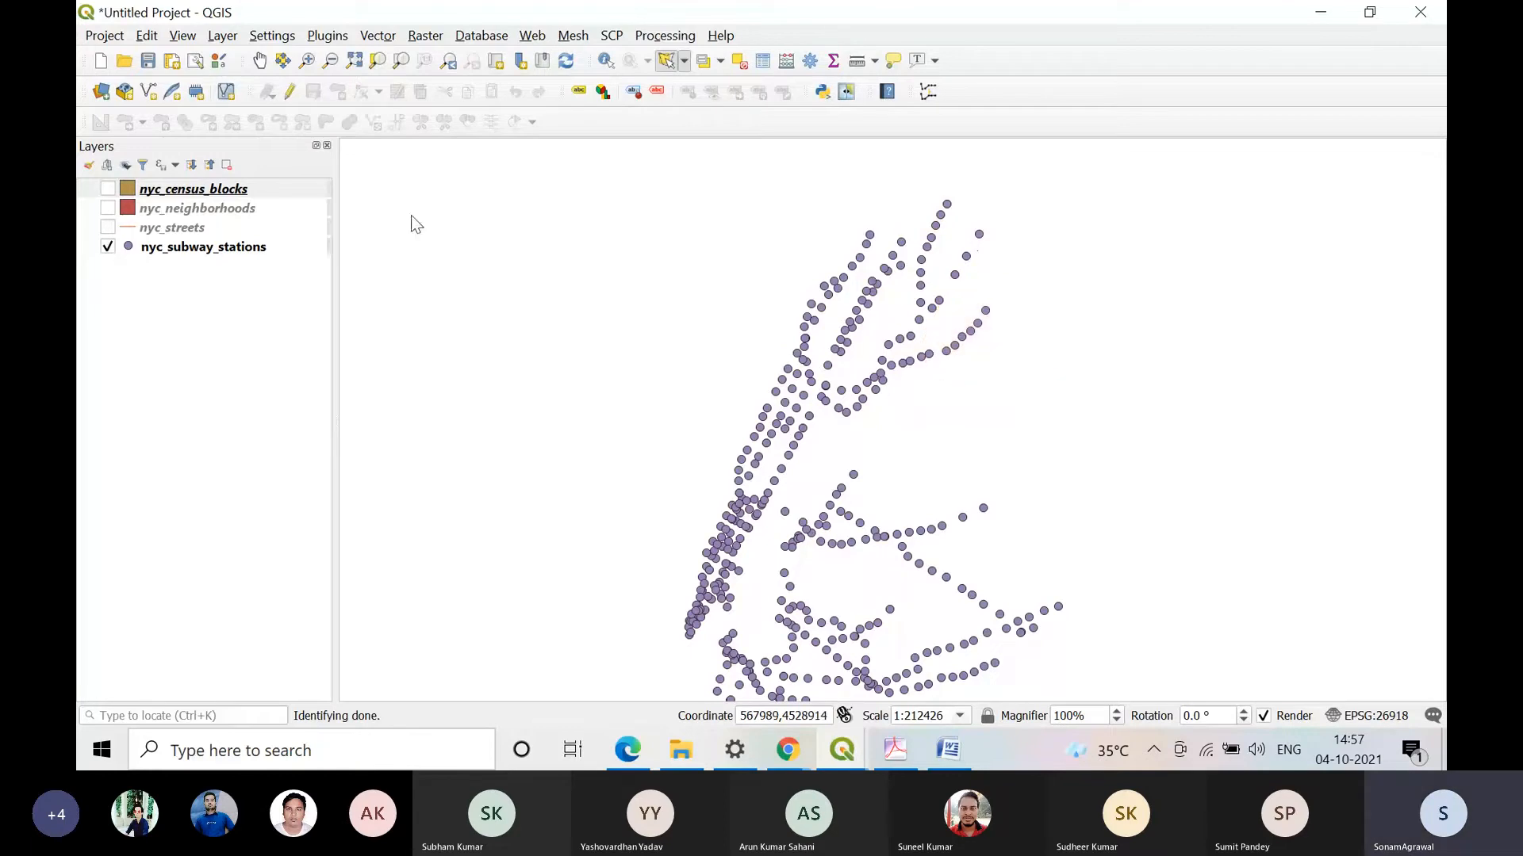
Step: Switch the displayed layer from nyc_subway_stations to nyc_streets and try to select the isolated northeastern streets by polygon
click(108, 246)
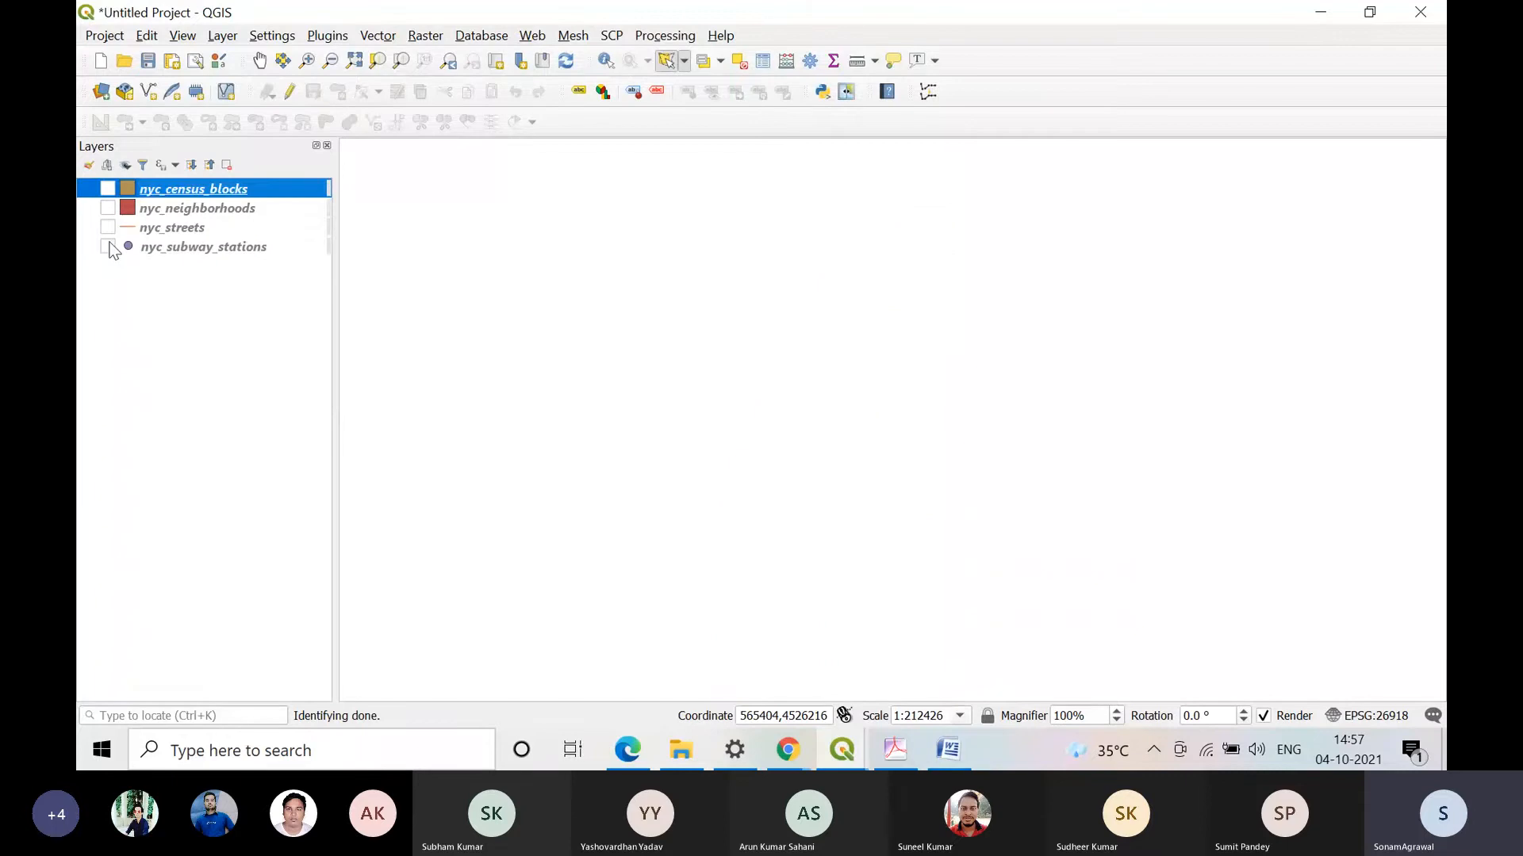
click(108, 227)
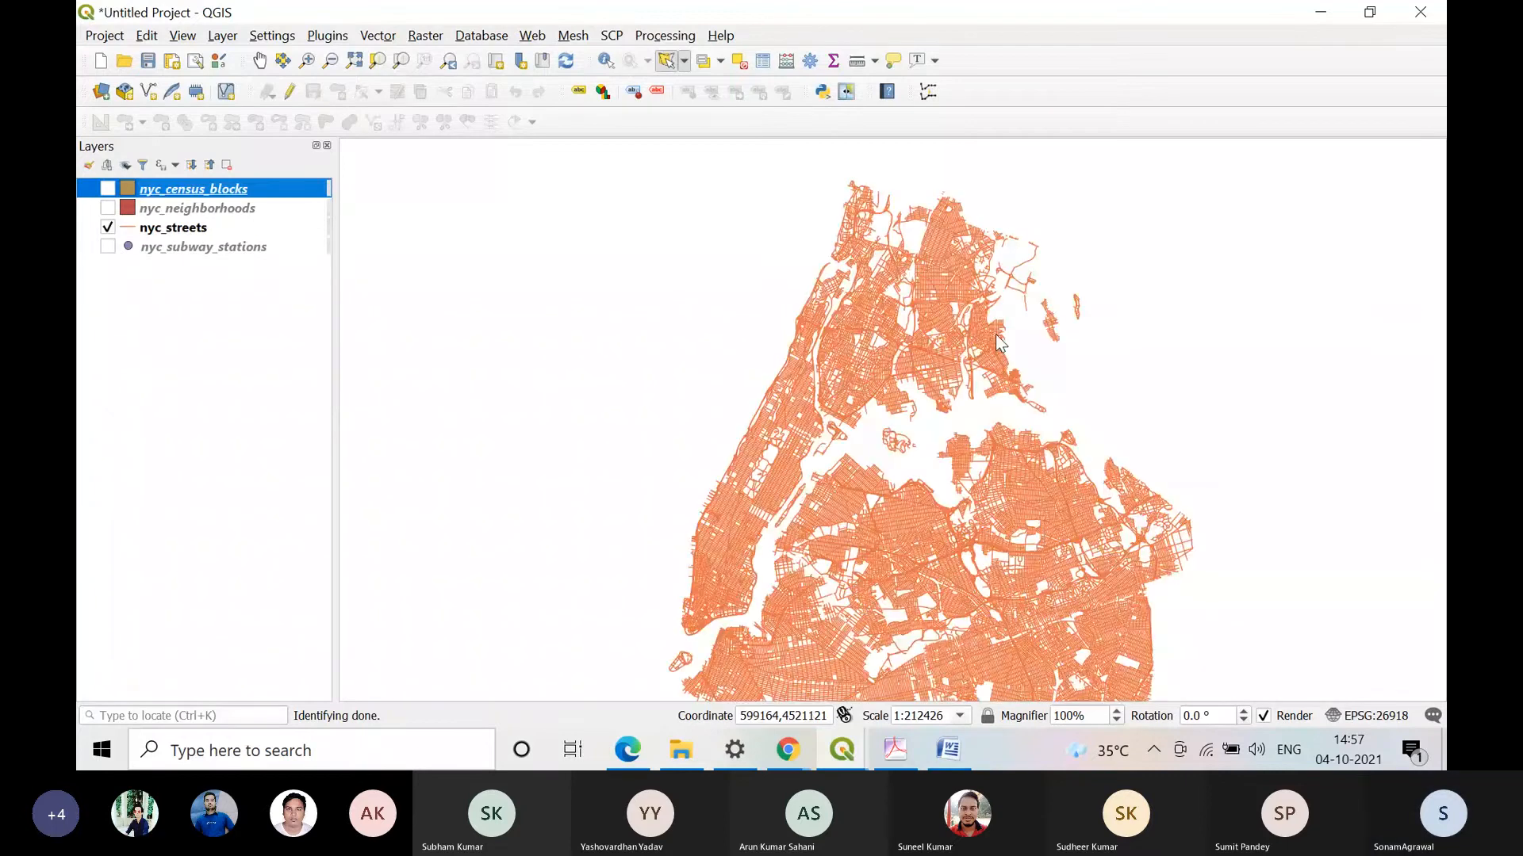
click(1012, 210)
click(1075, 244)
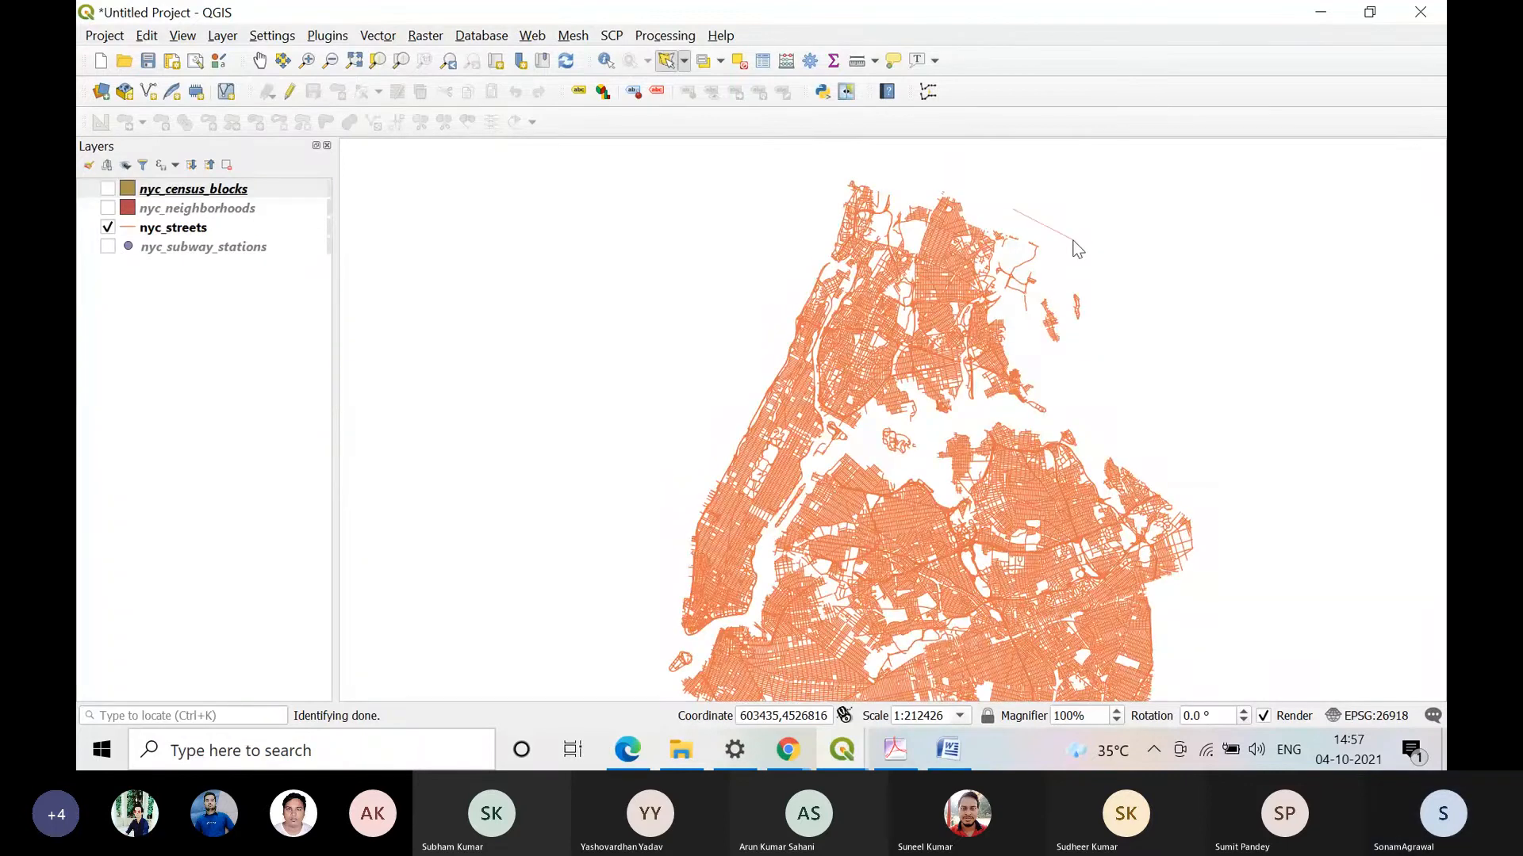
click(1007, 318)
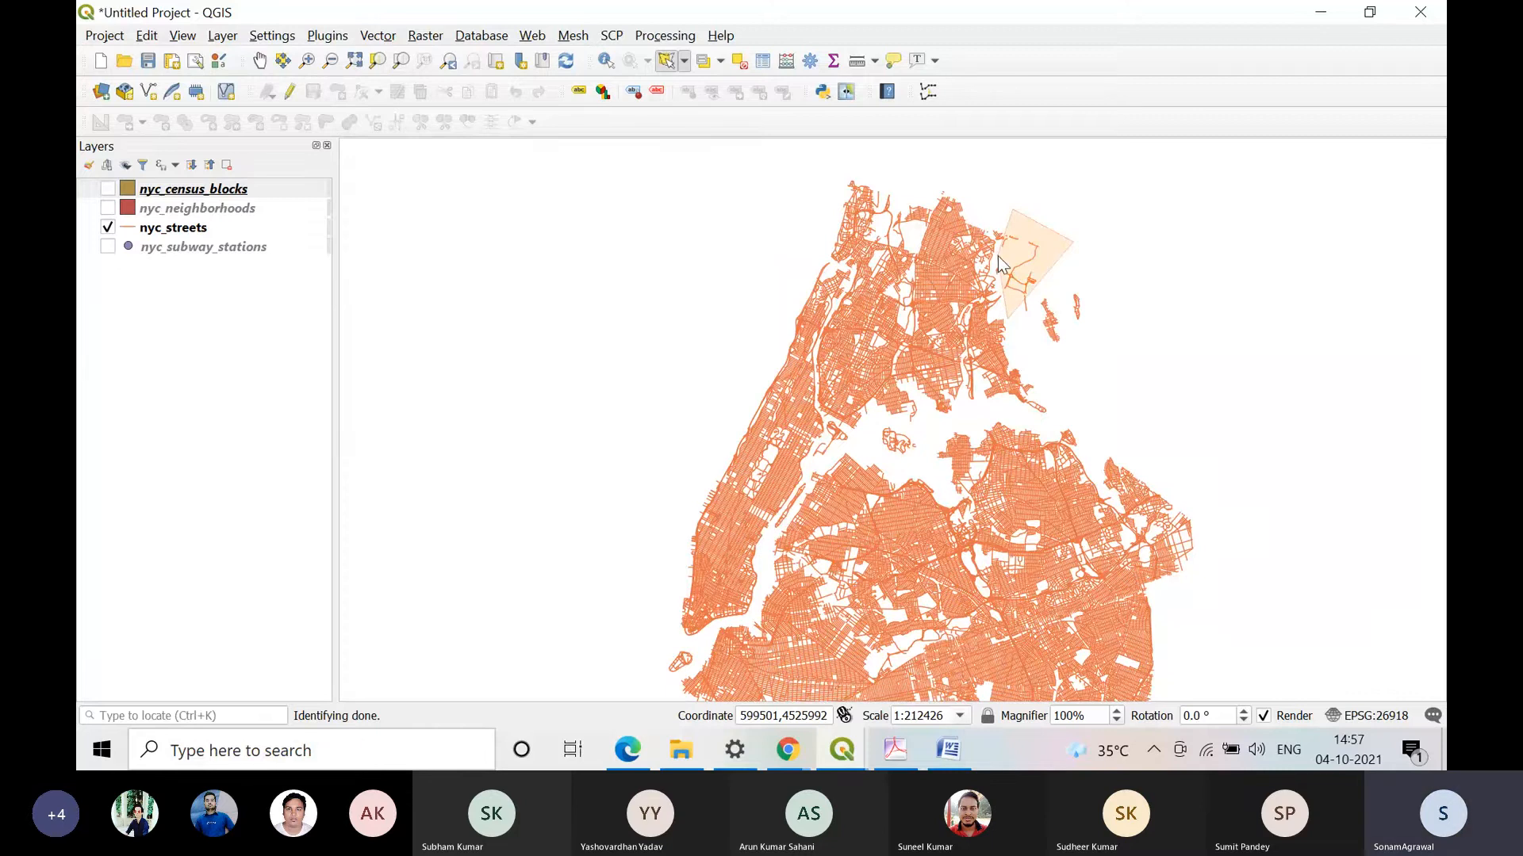
right_click(998, 256)
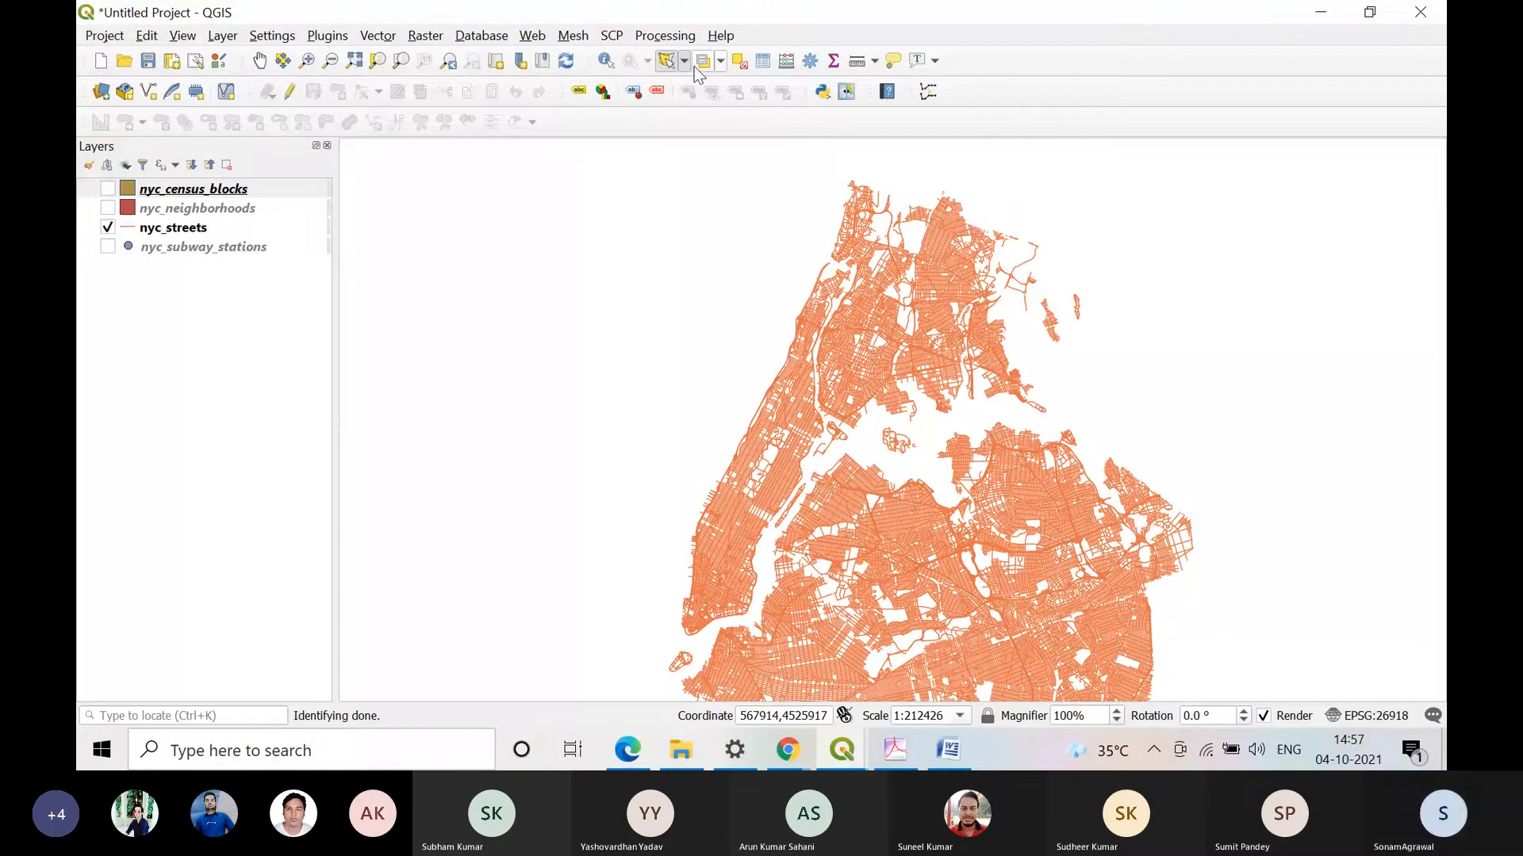
Step: Try to select the northeastern streets with Select Features by Freehand
click(684, 61)
click(737, 140)
click(961, 211)
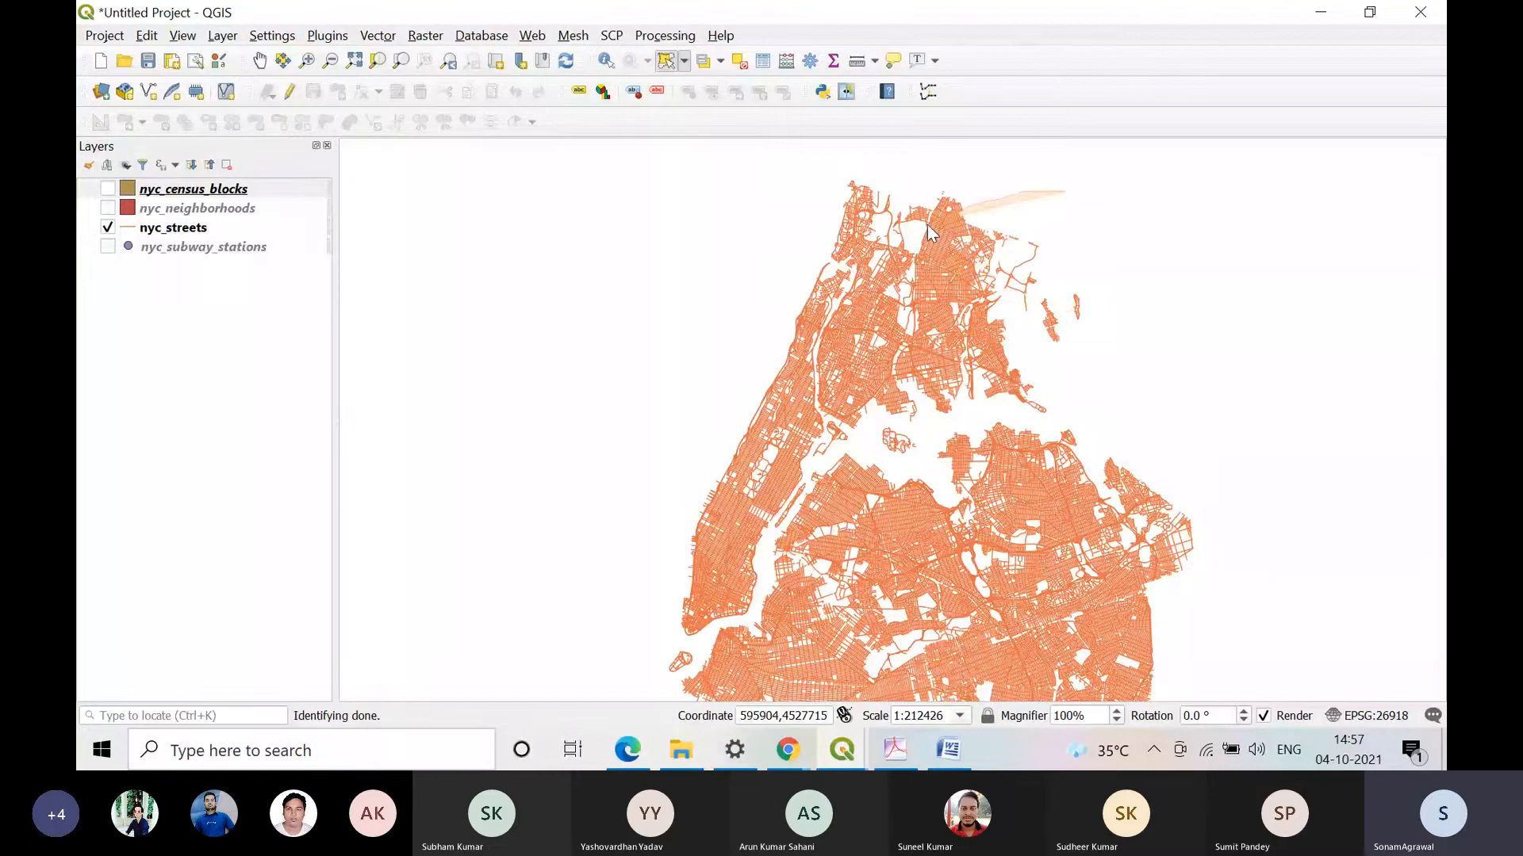
click(1079, 259)
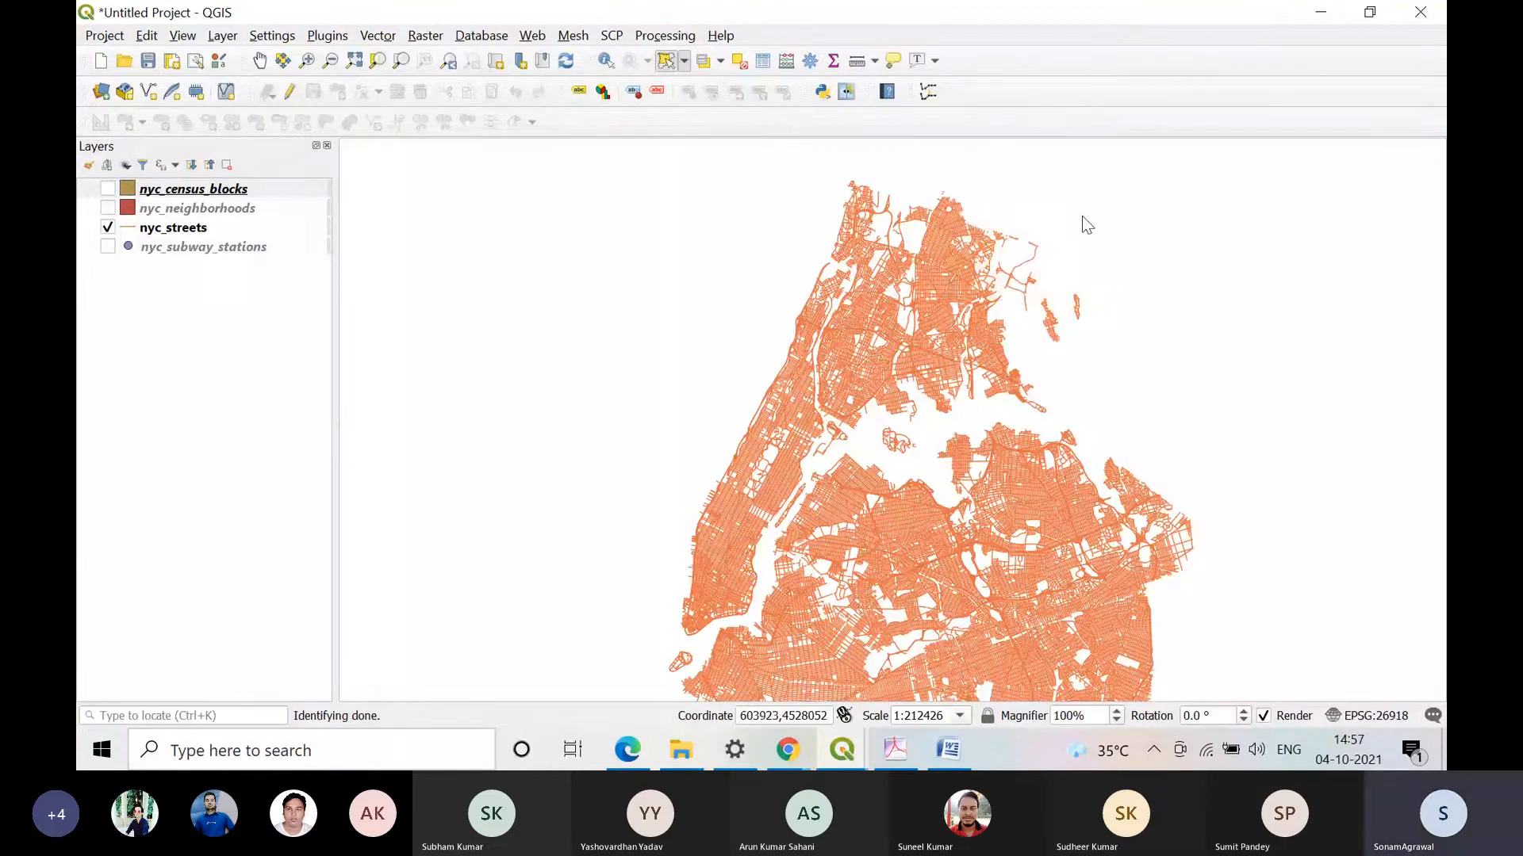
click(1081, 215)
click(1003, 208)
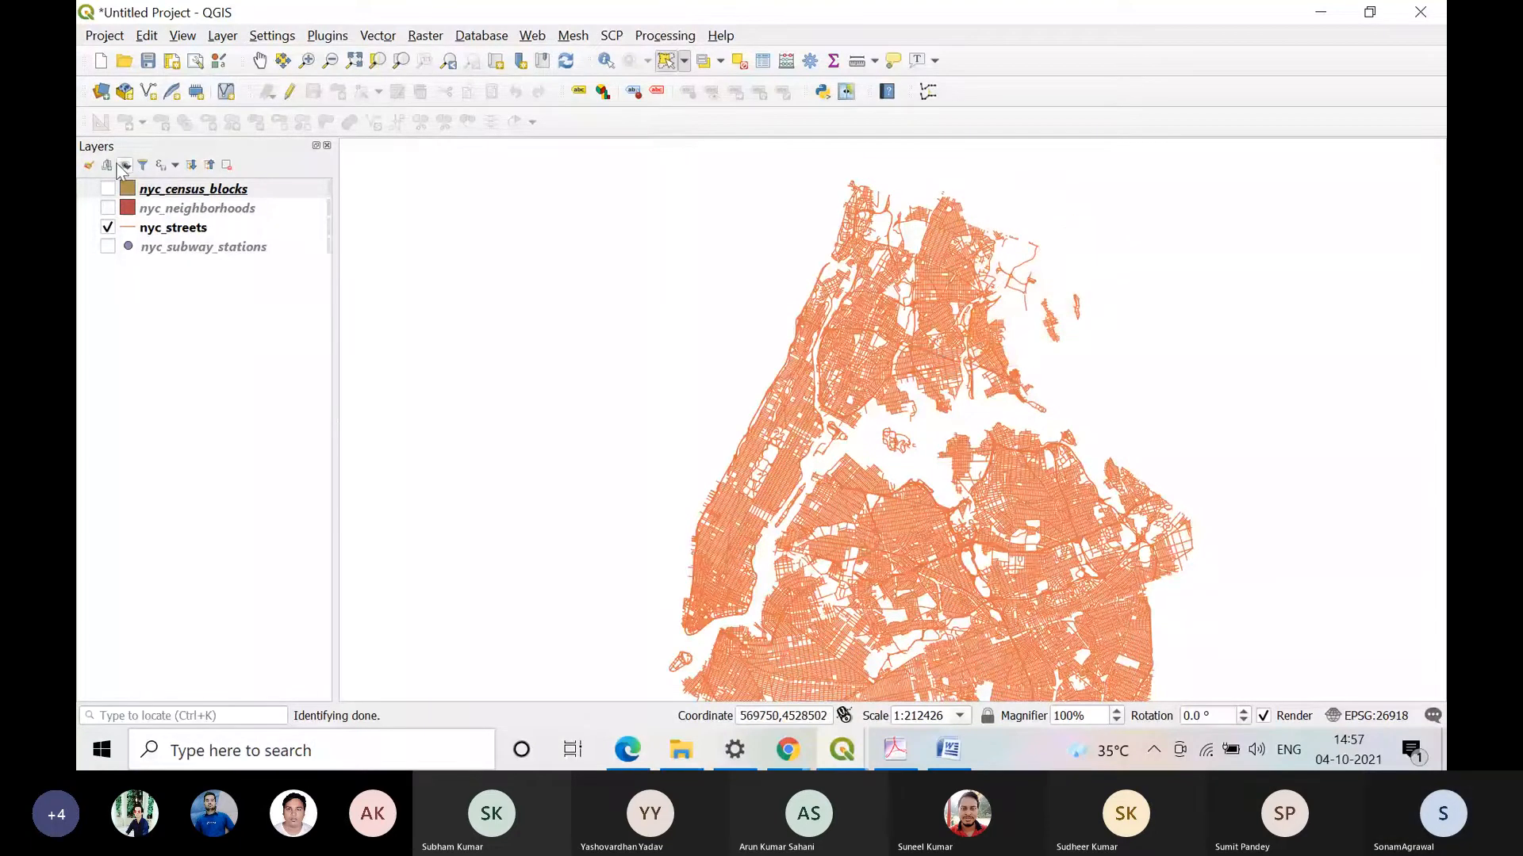
Step: Hide nyc_streets, briefly display nyc_census_blocks and nyc_streets one after the other, and leave all layers hidden
click(107, 228)
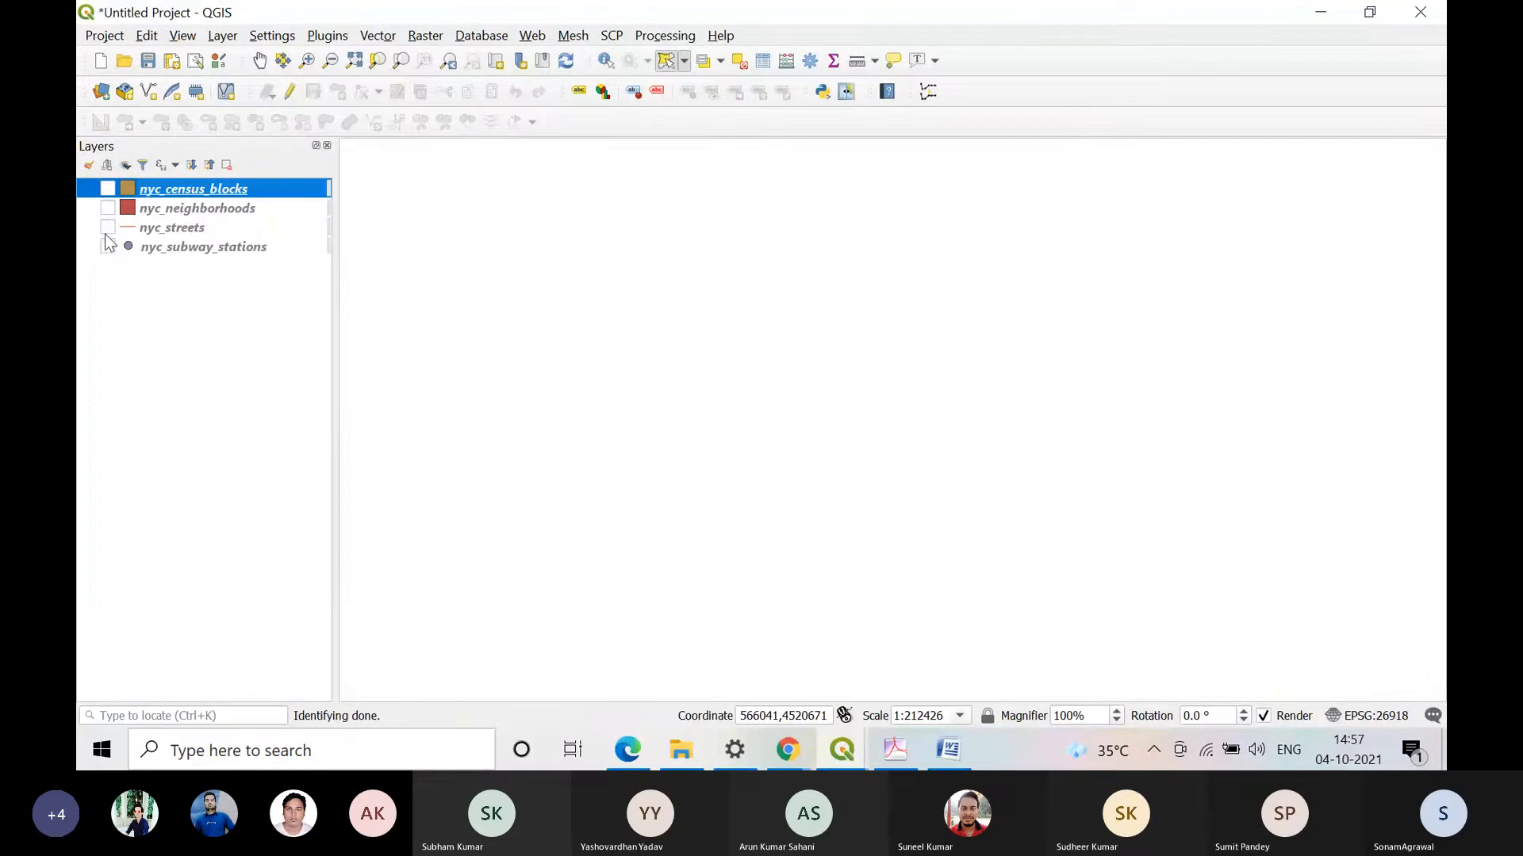
click(545, 262)
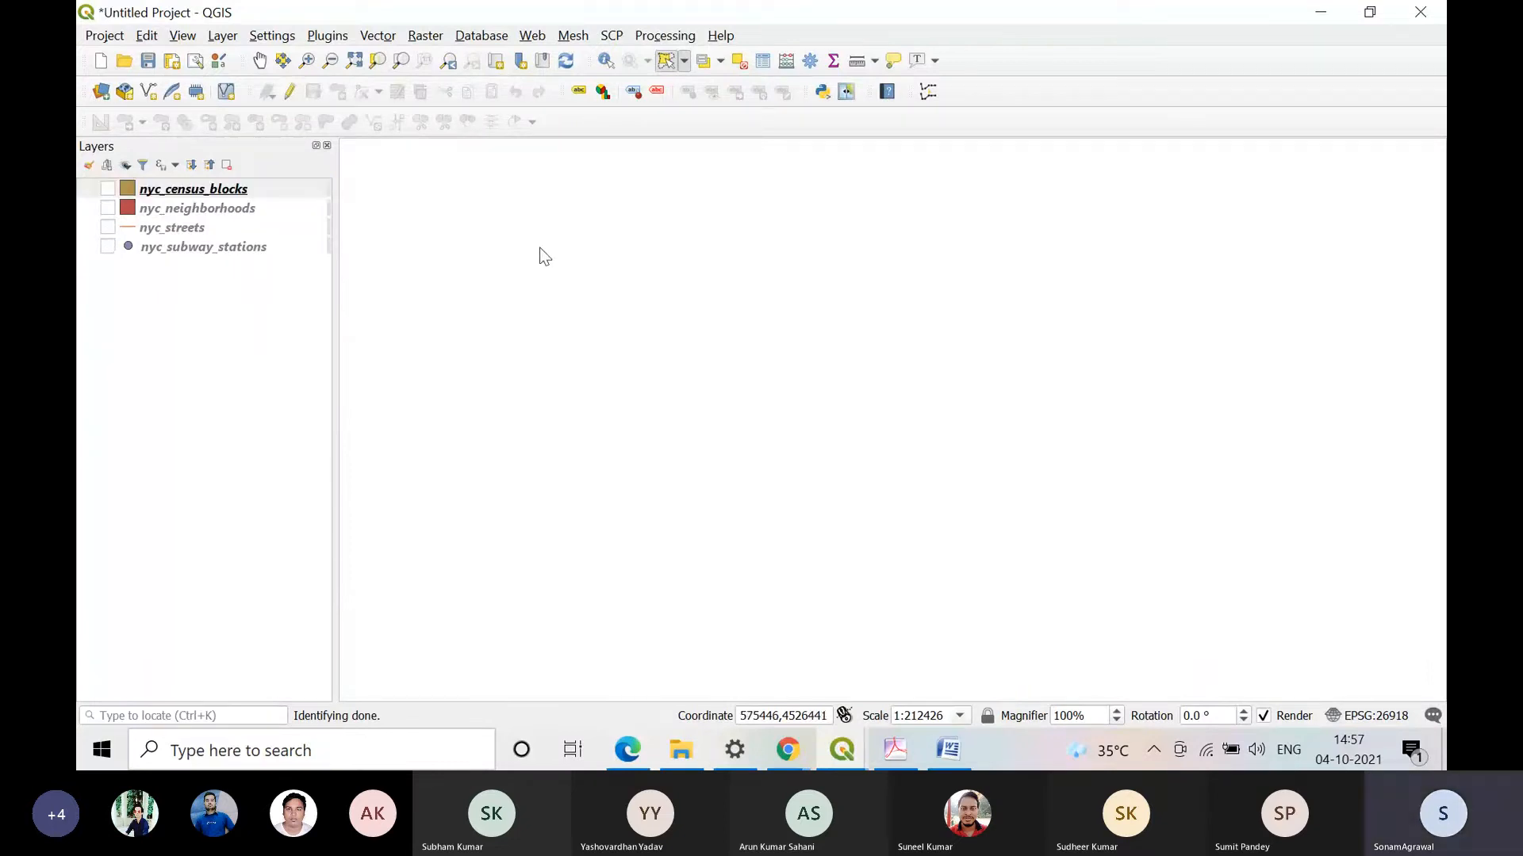
click(107, 191)
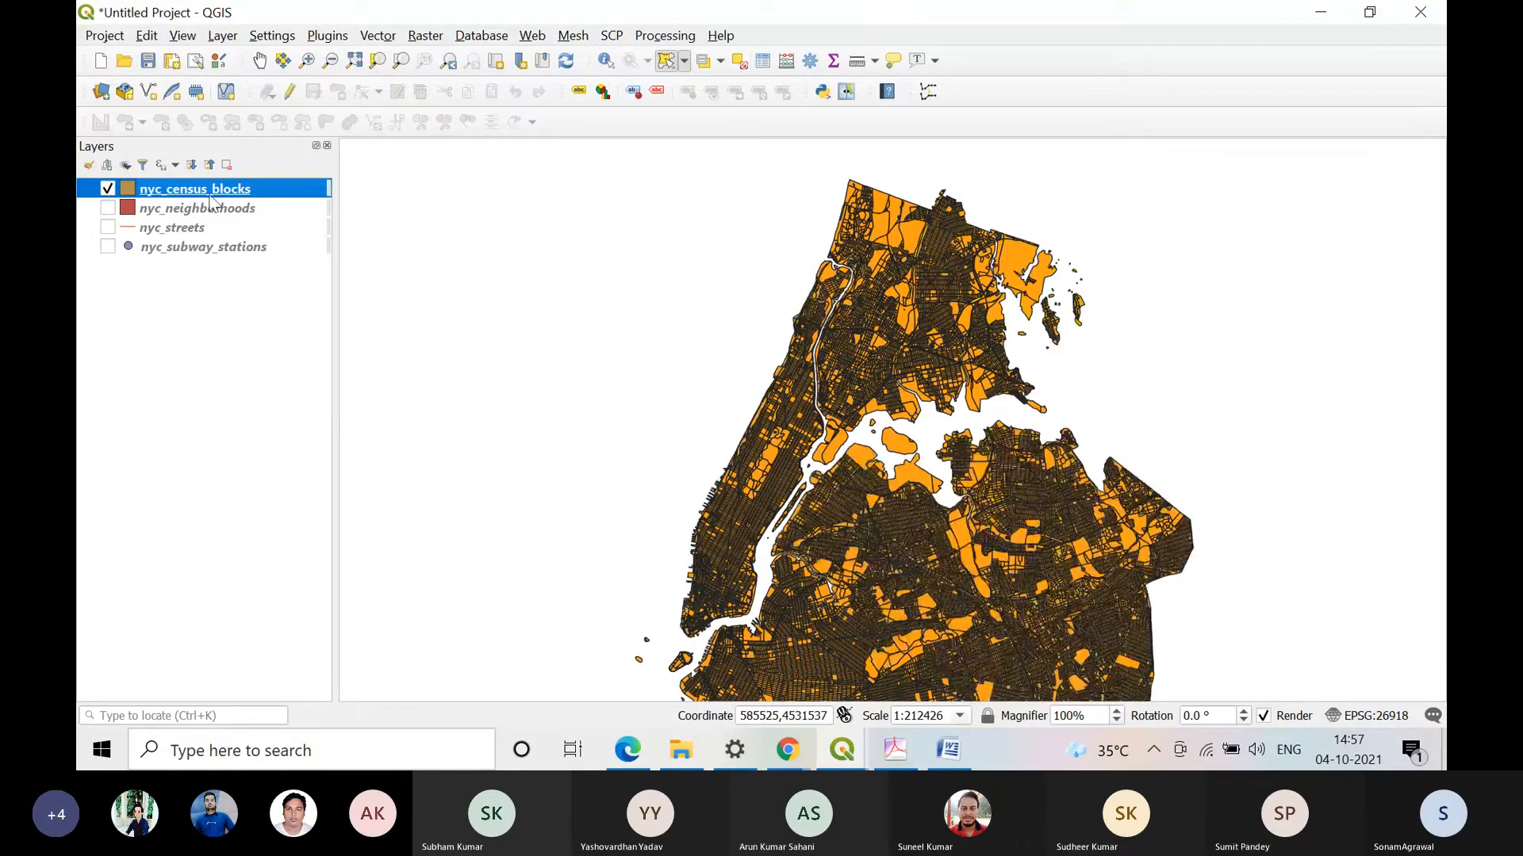
click(108, 189)
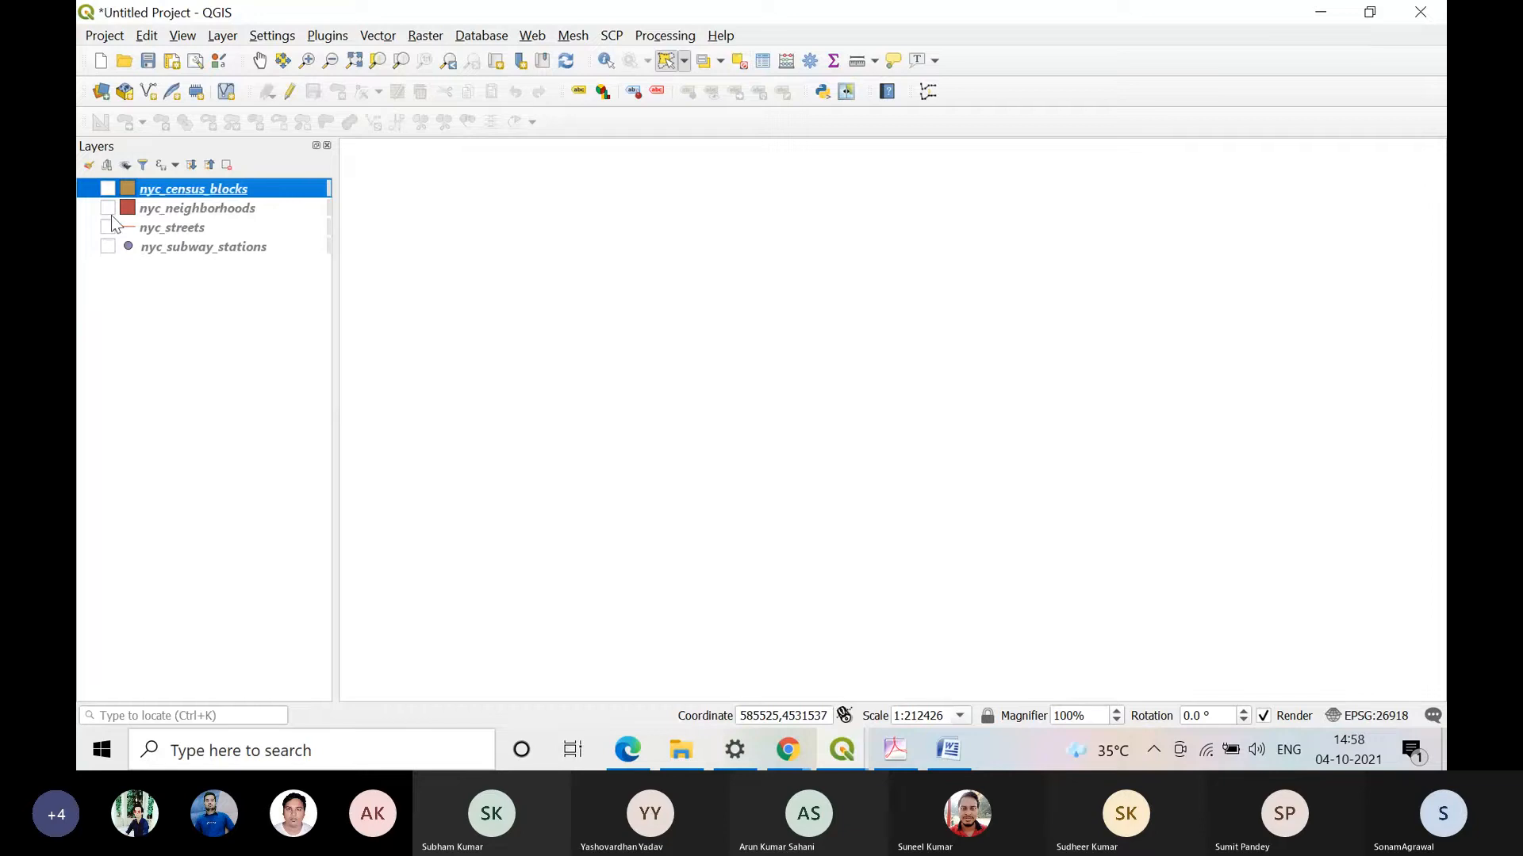
click(108, 227)
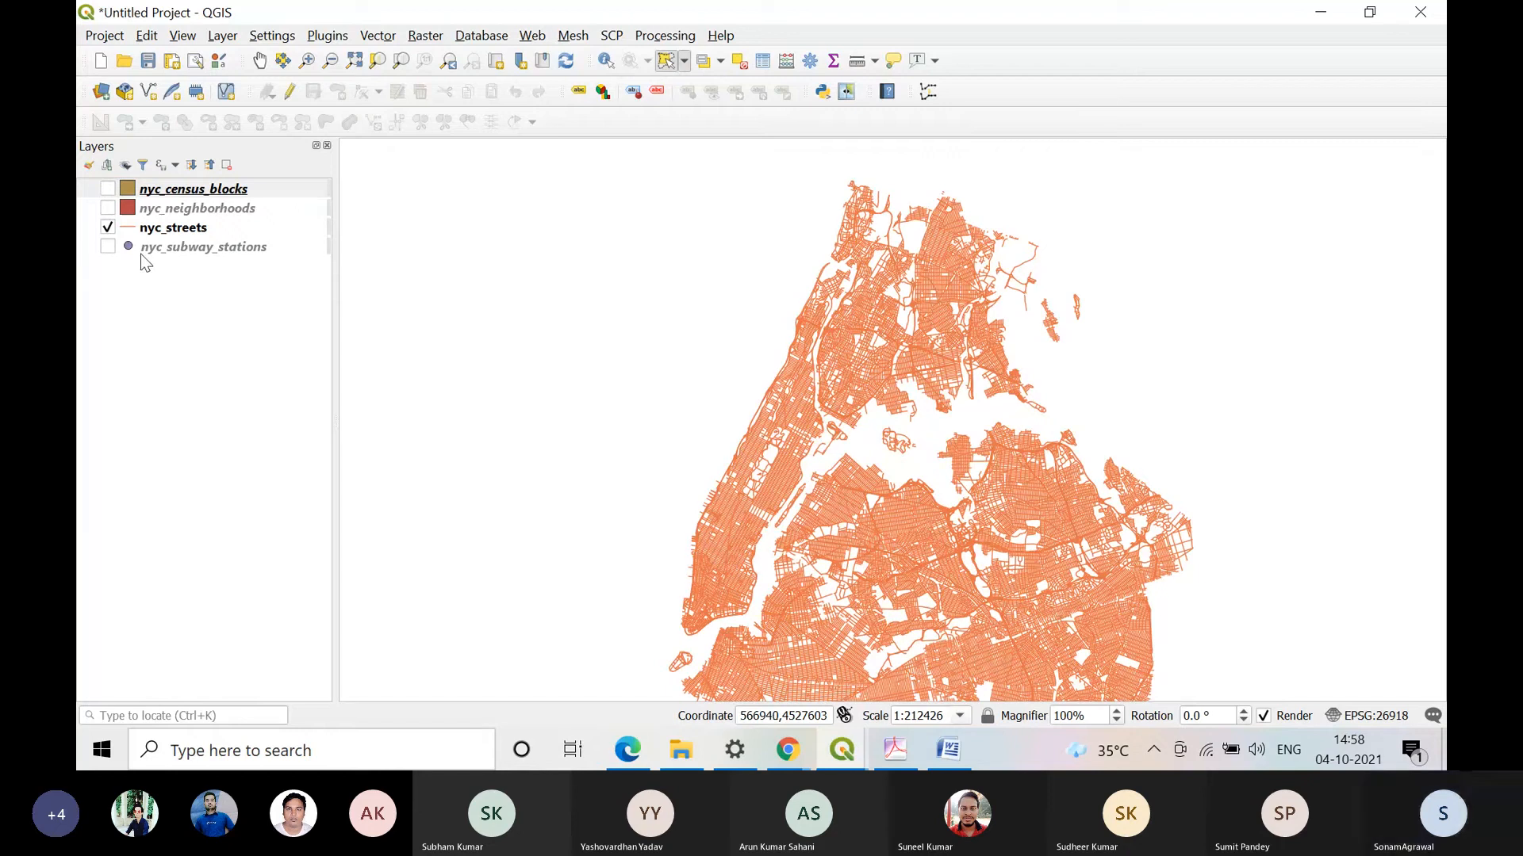
click(107, 228)
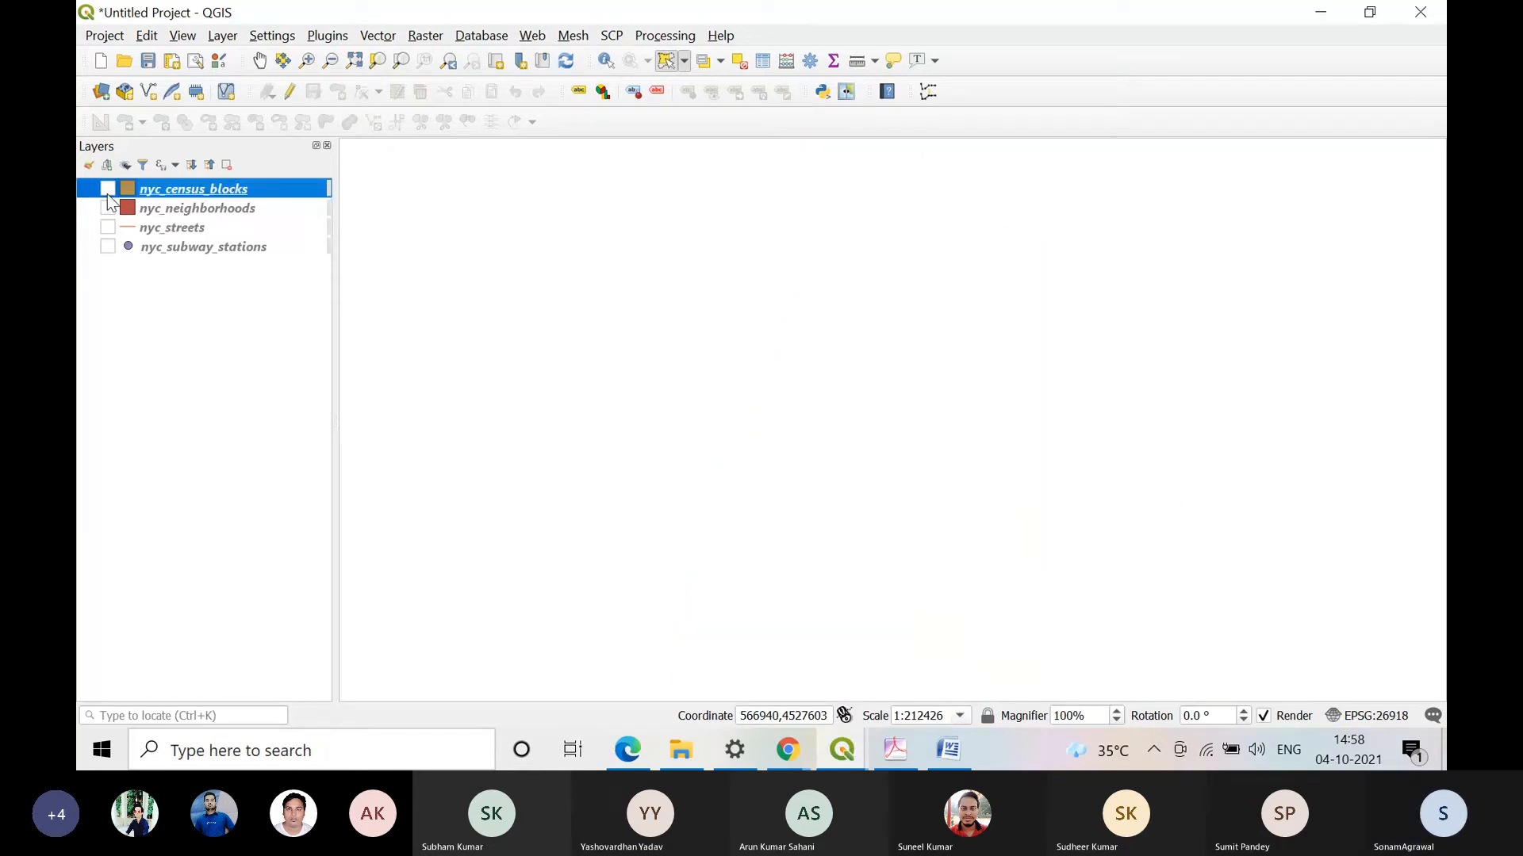
Step: Display the nyc_census_blocks layer and clear the selection of its northeastern blocks
click(108, 189)
click(684, 61)
click(685, 64)
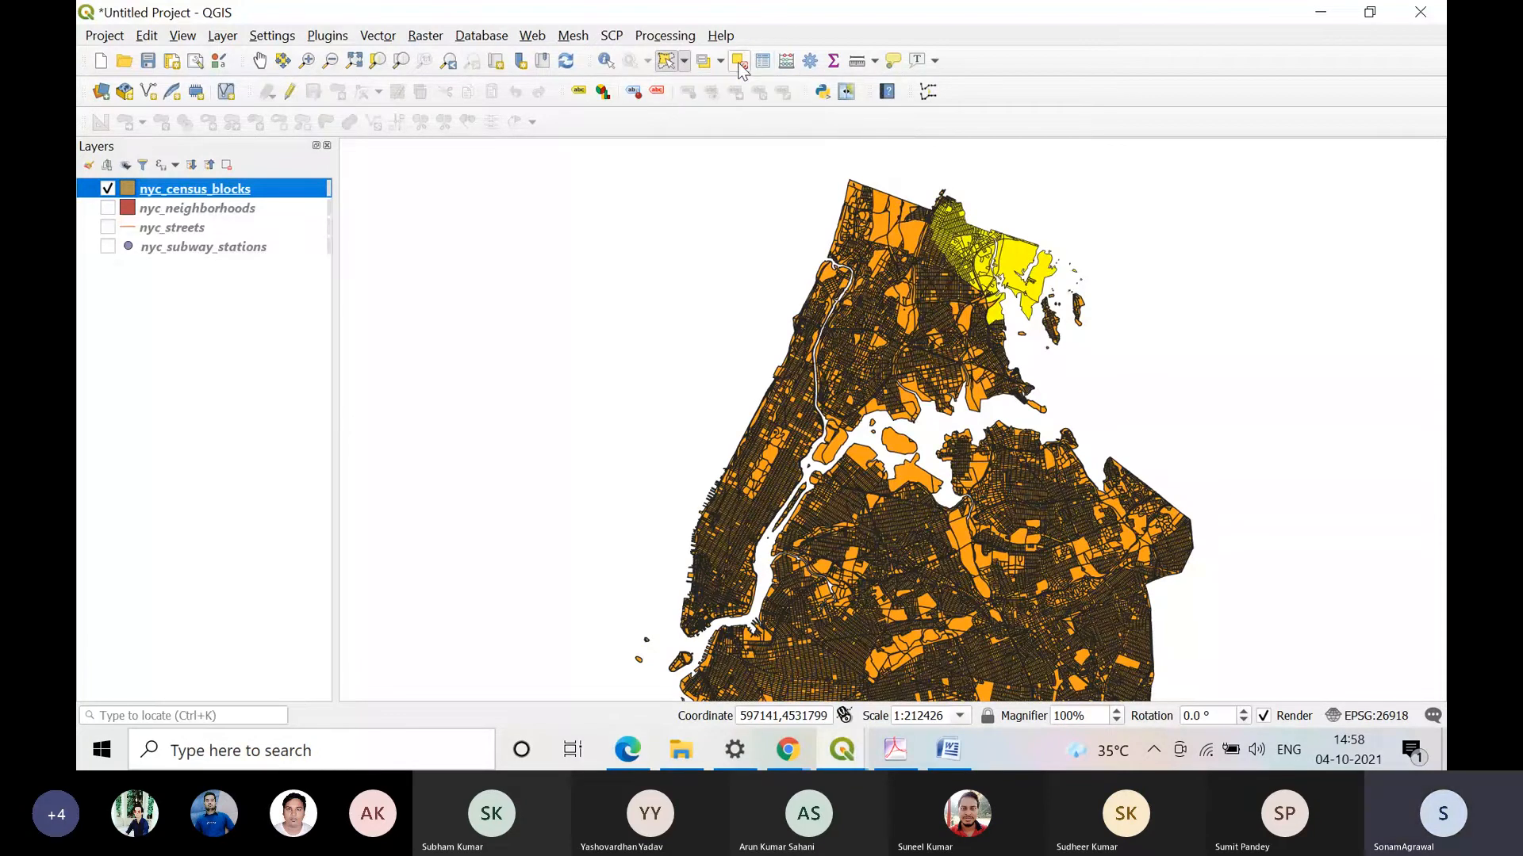
click(966, 303)
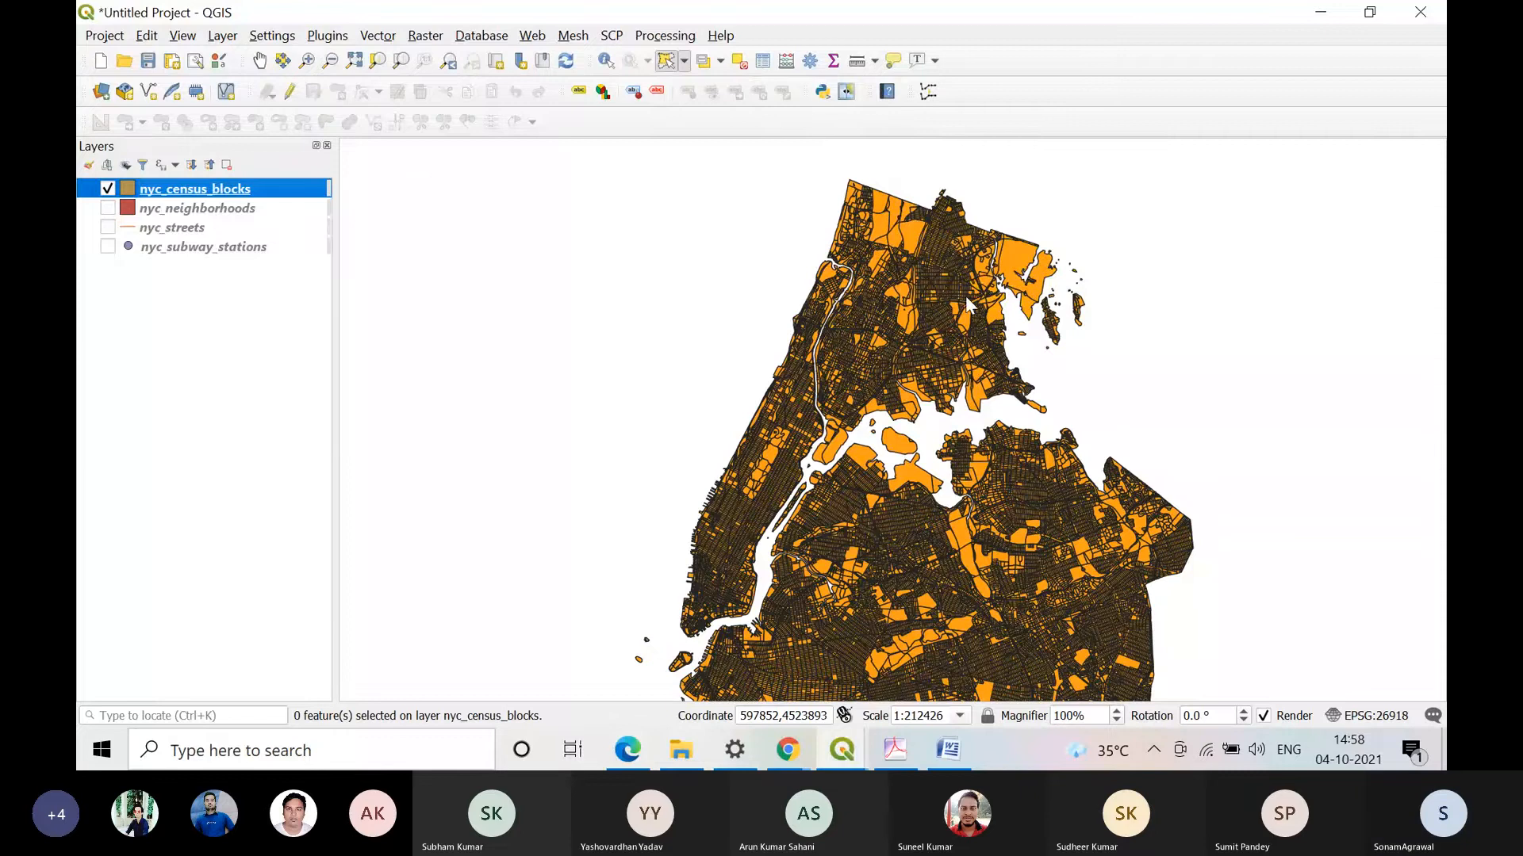
scroll(964, 296, up, 2)
scroll(964, 296, down, 1)
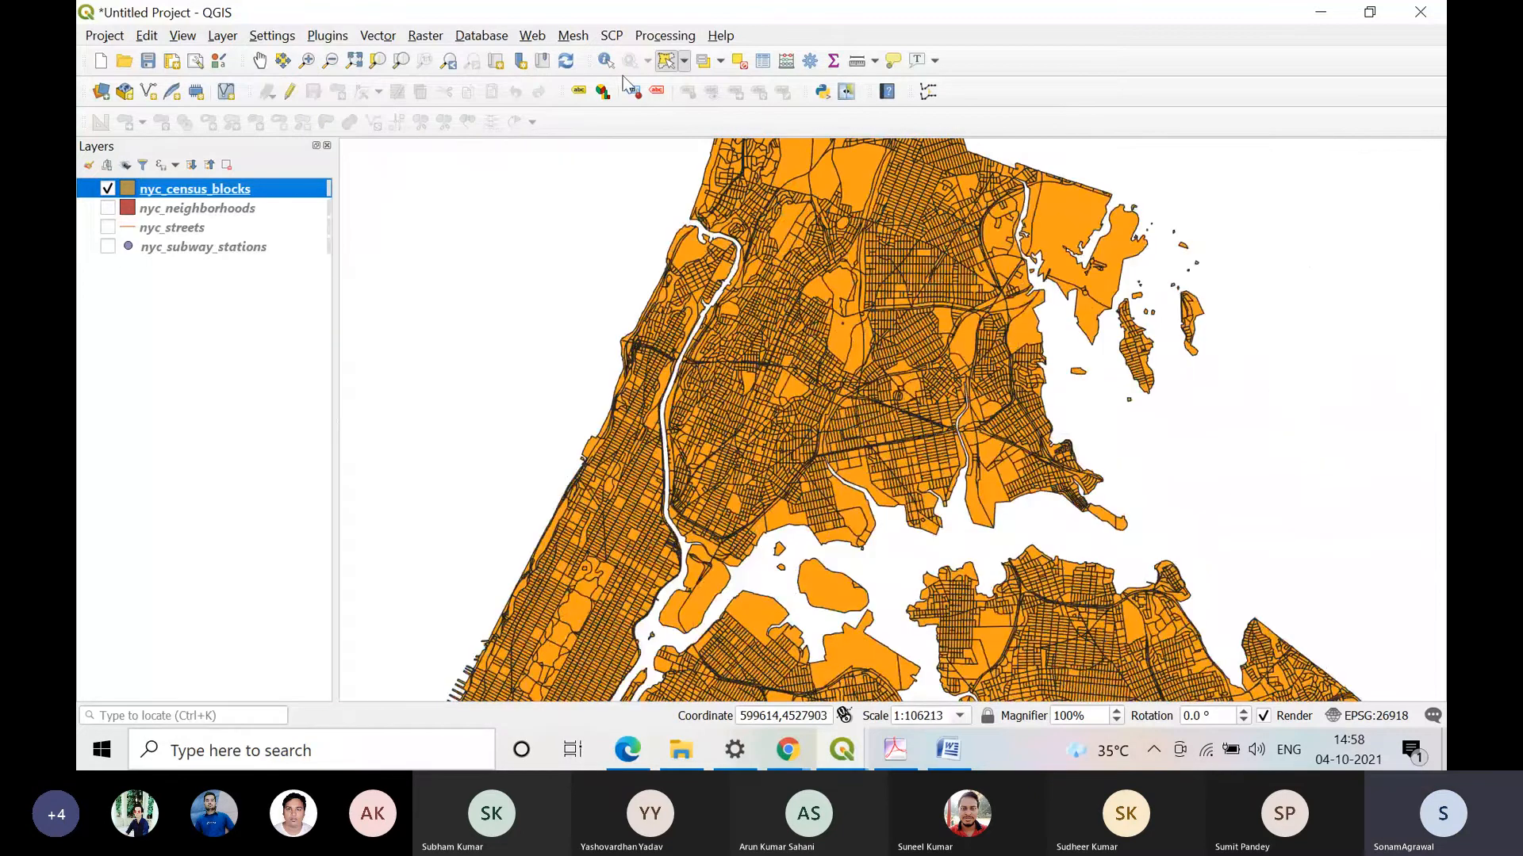
Step: Select a group of northern blocks in nyc_census_blocks with Select Features by Radius
click(683, 60)
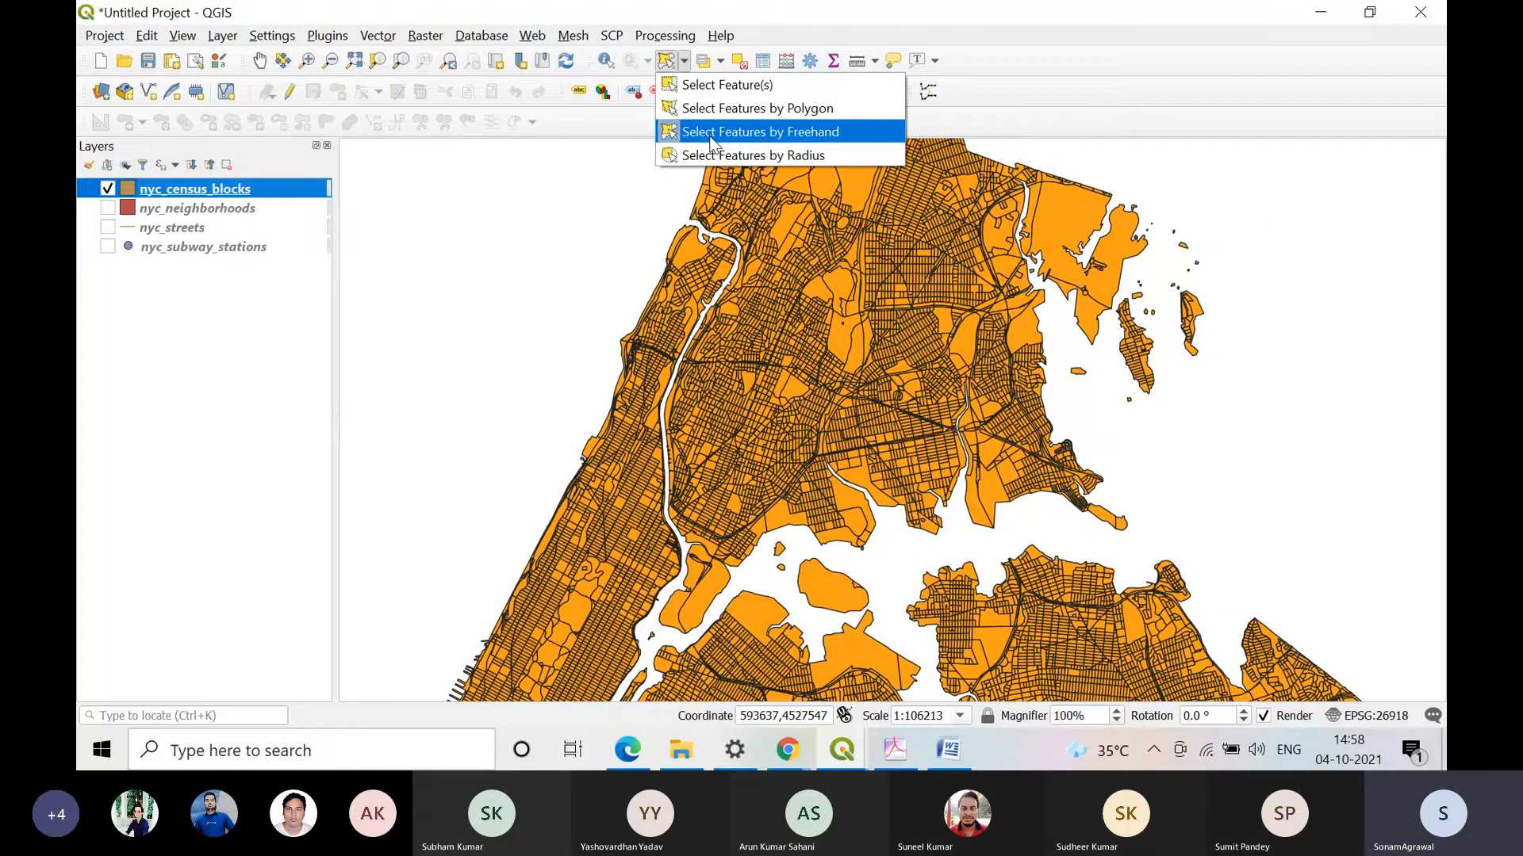
click(760, 132)
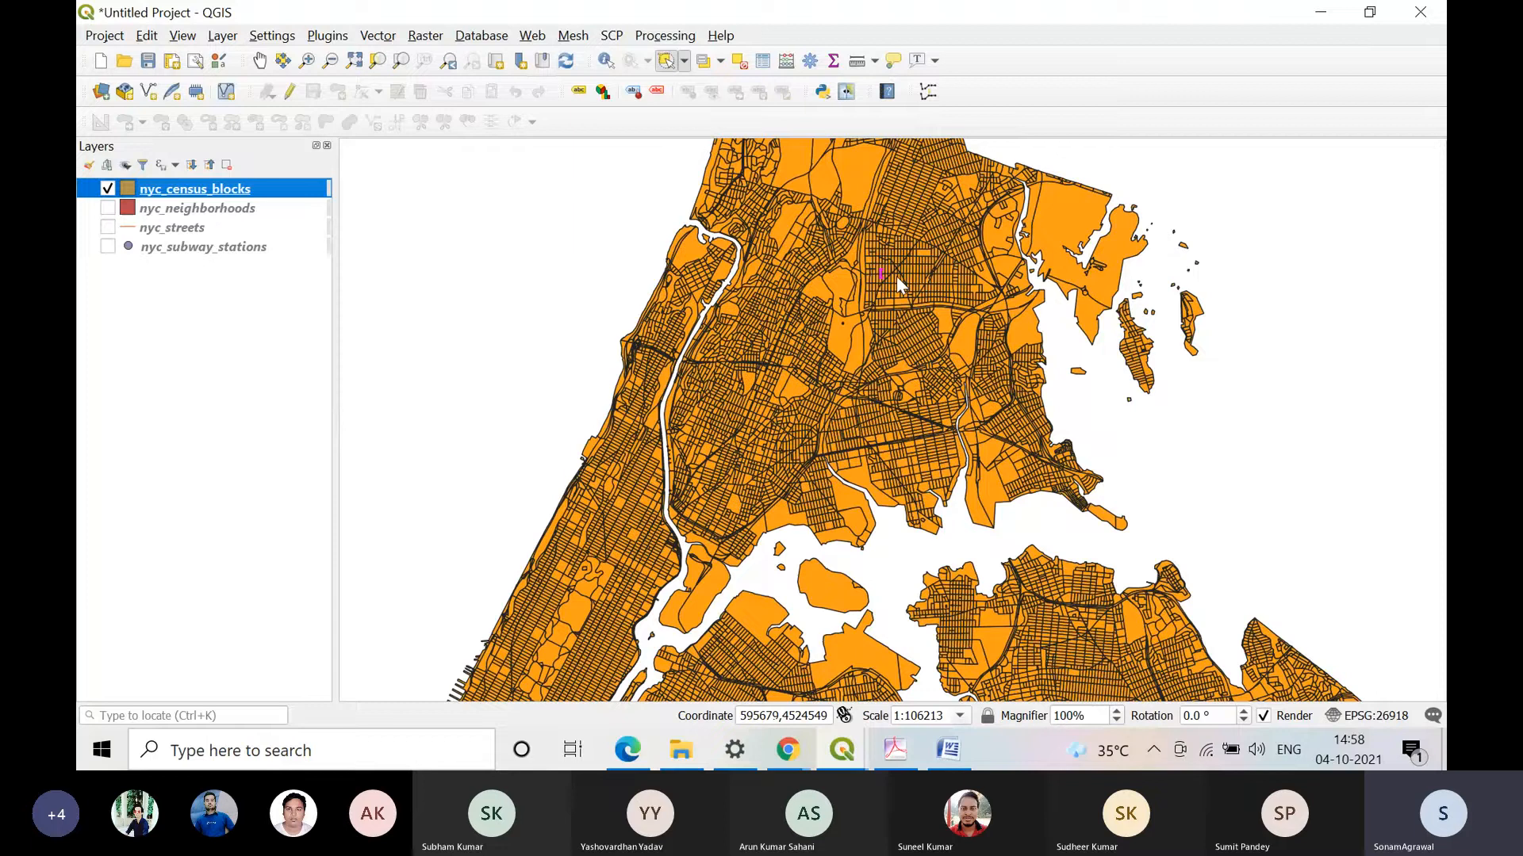
click(896, 276)
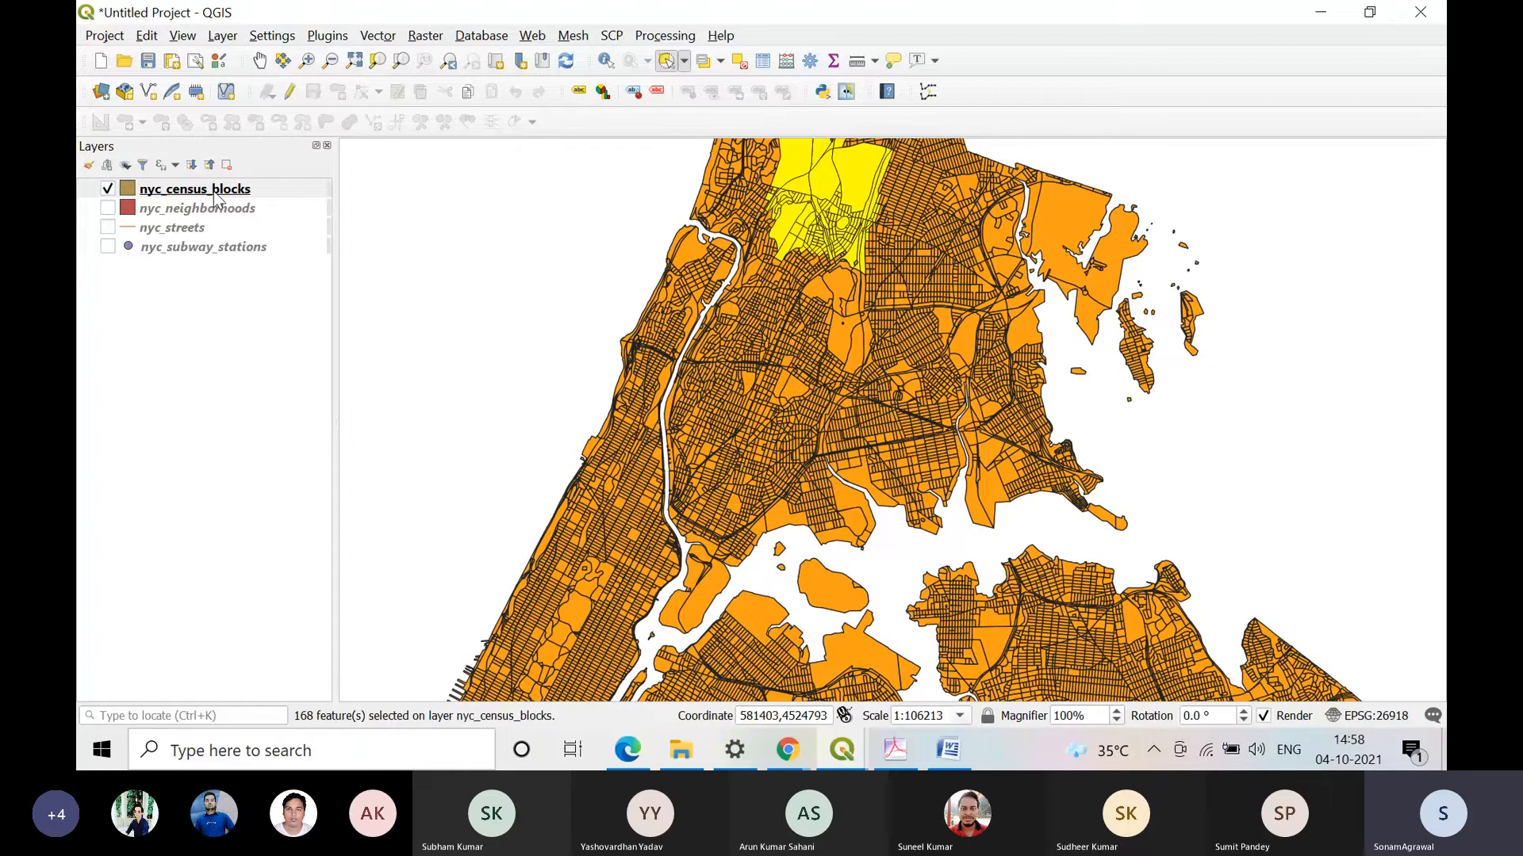
Step: Review the chosen blocks in the nyc_census_blocks attribute table filtered to Show Selected Features, and close the table
click(762, 61)
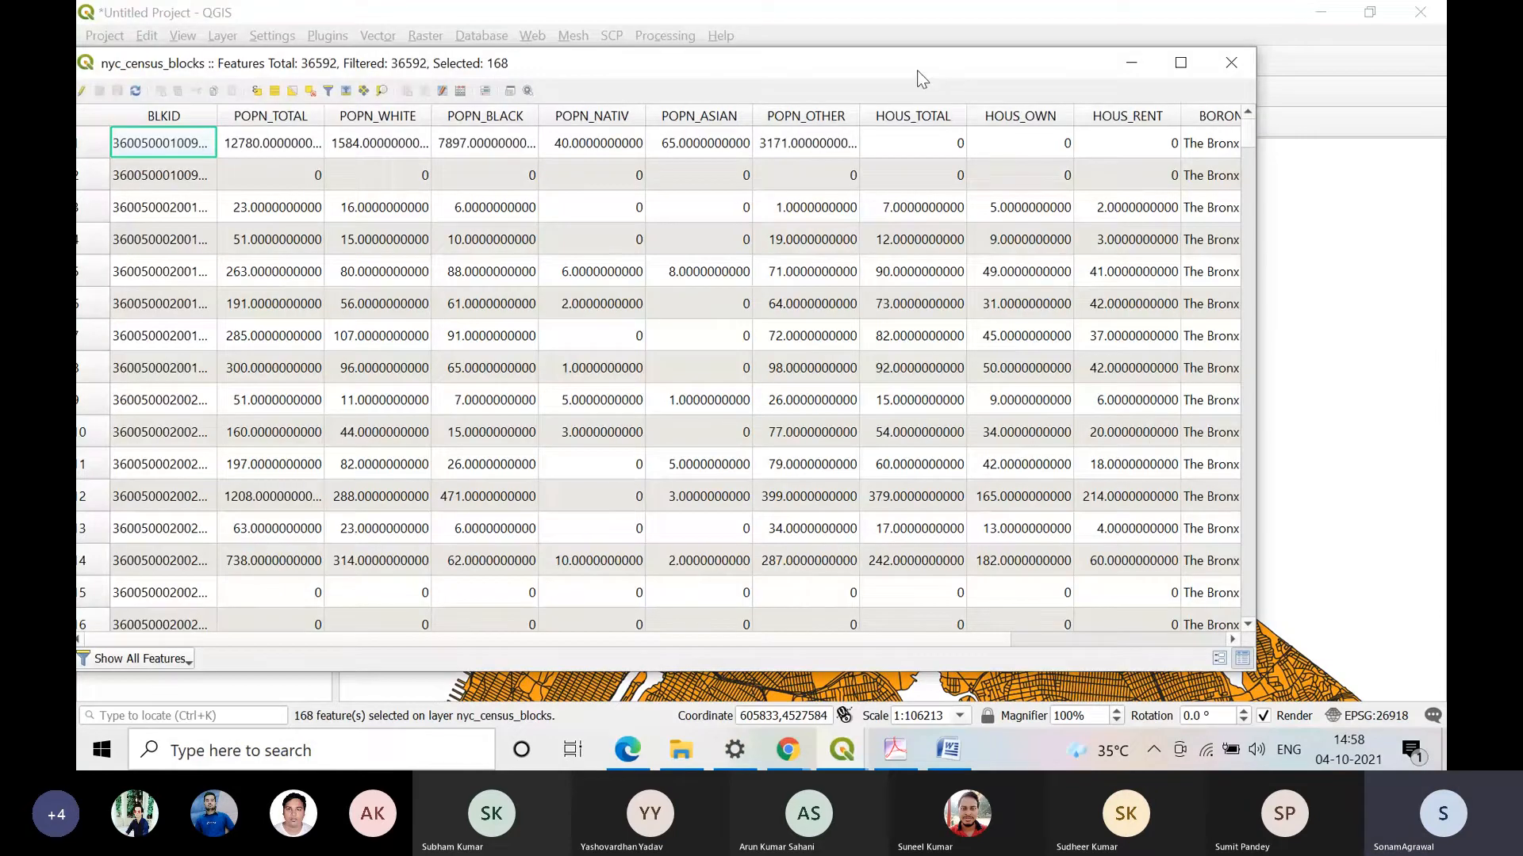
drag(917, 70, 1133, 60)
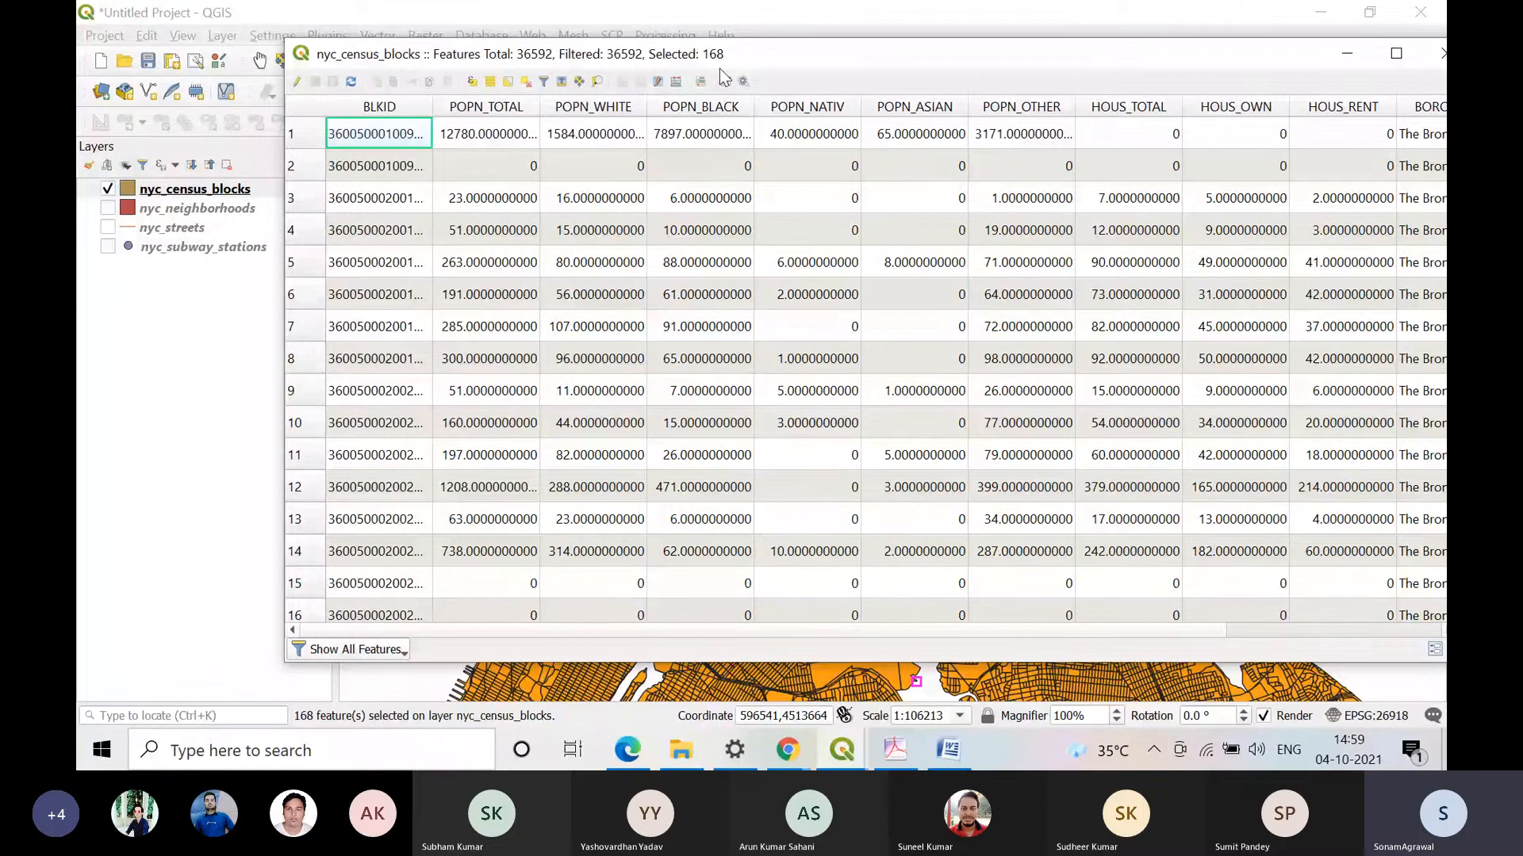
drag(1176, 57, 1009, 24)
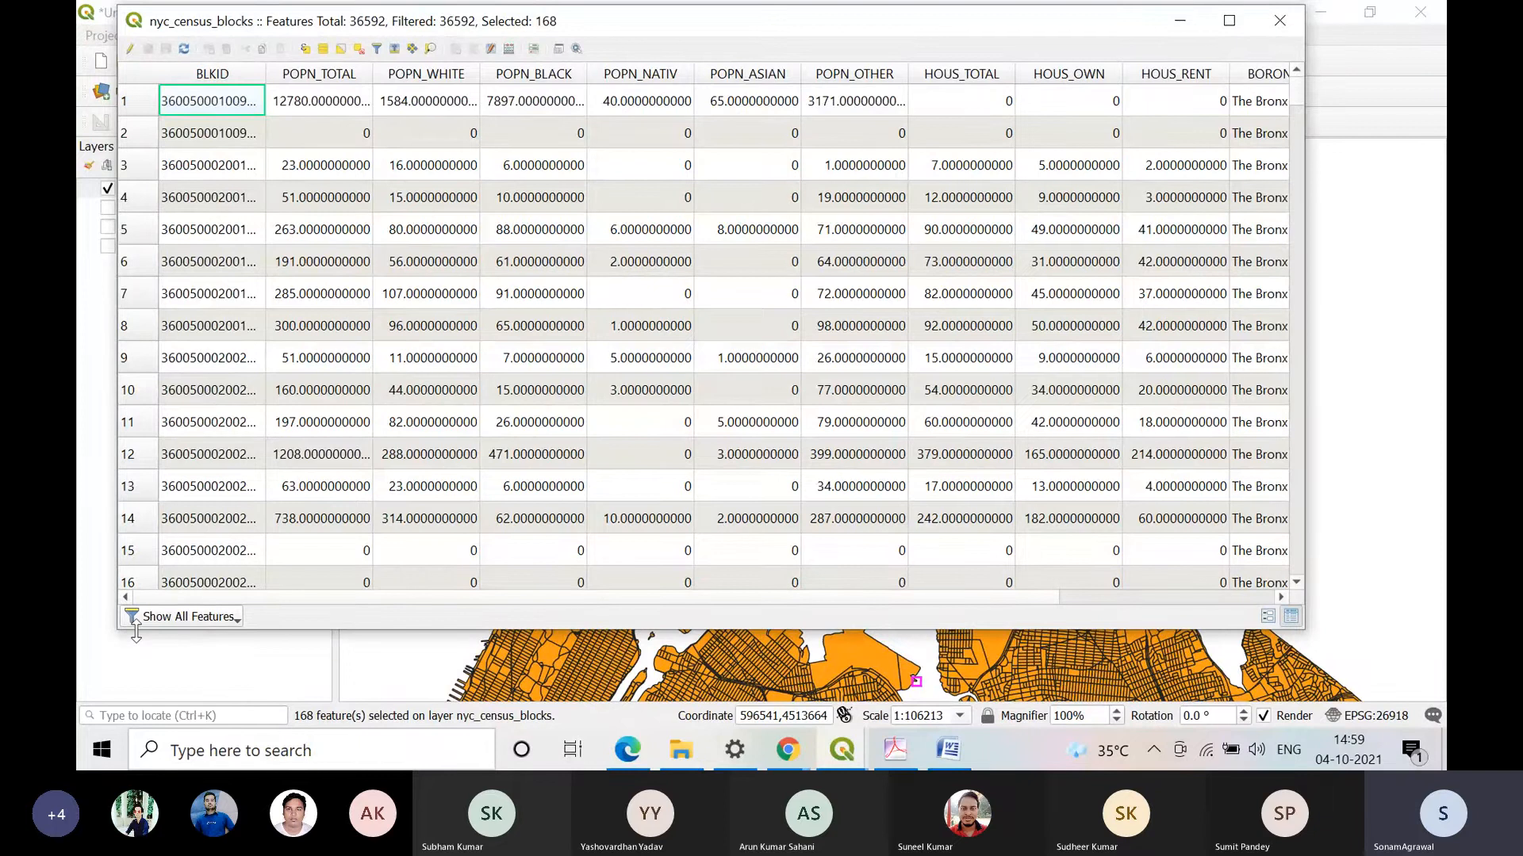
click(235, 619)
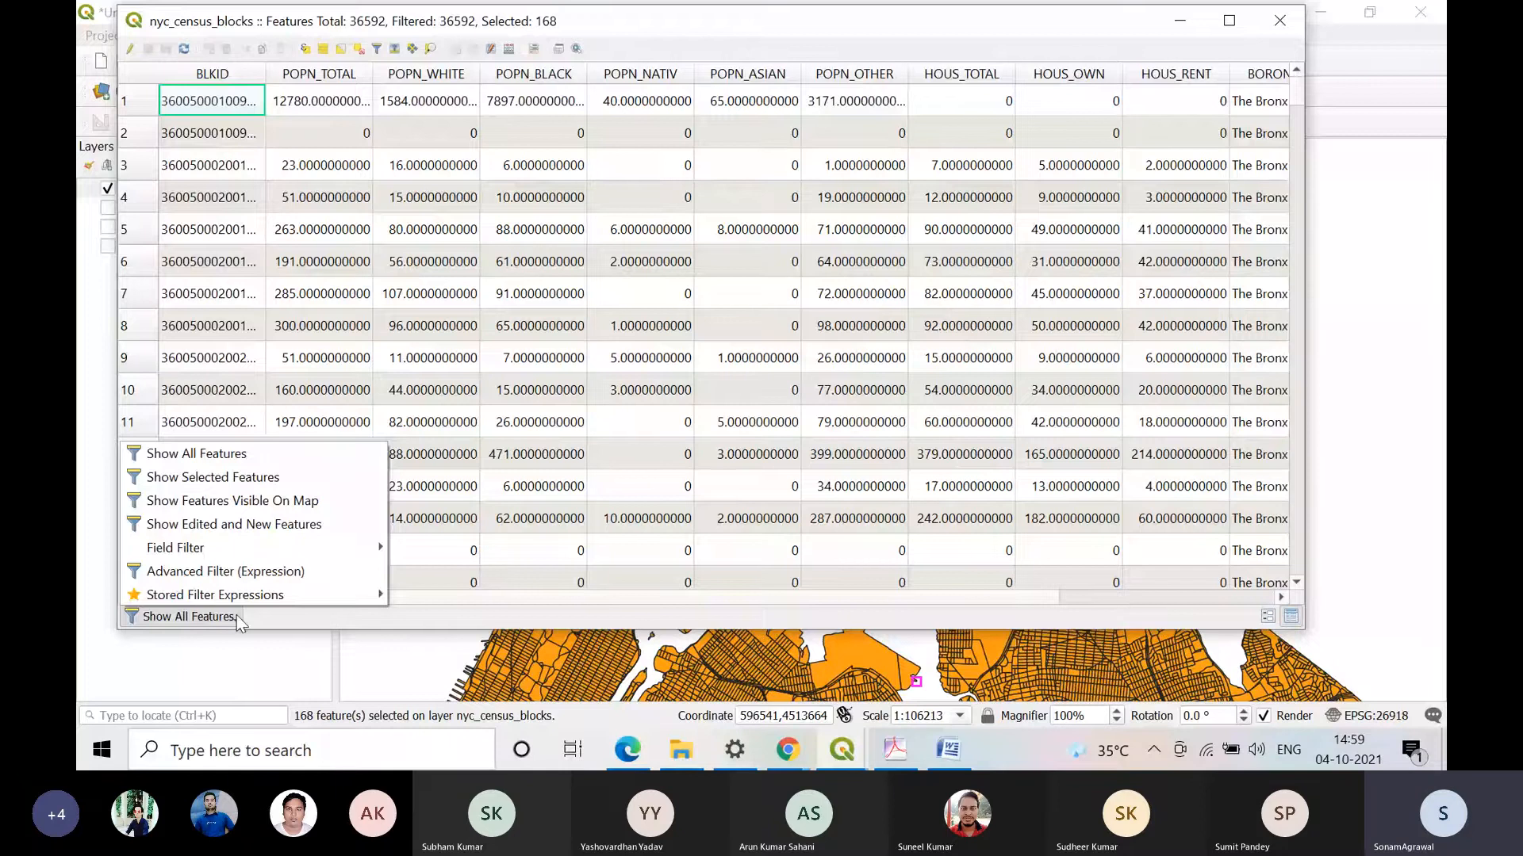
click(213, 476)
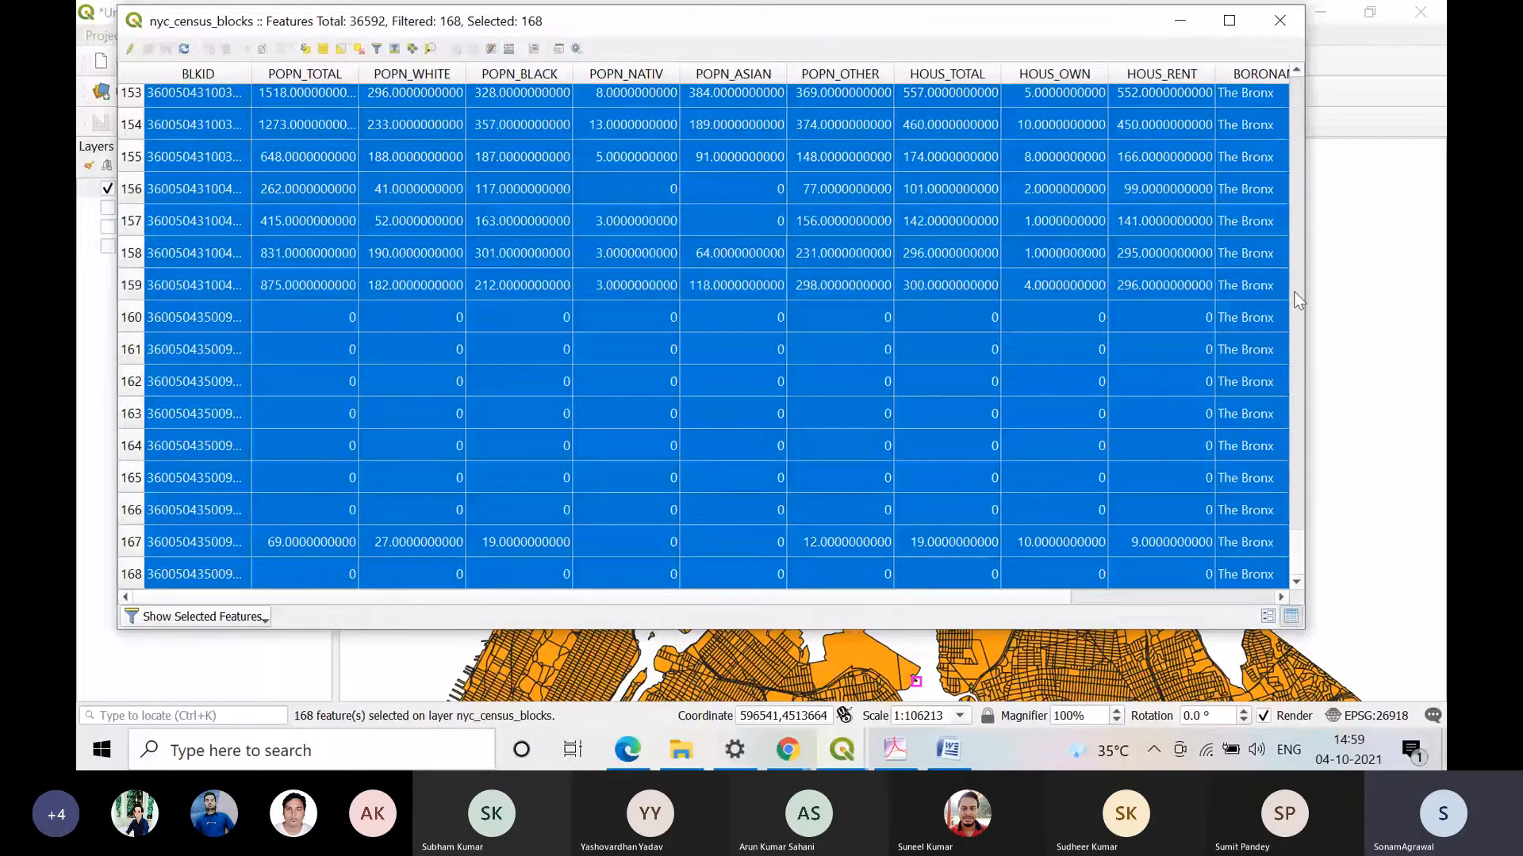
scroll(1299, 325, up, 5)
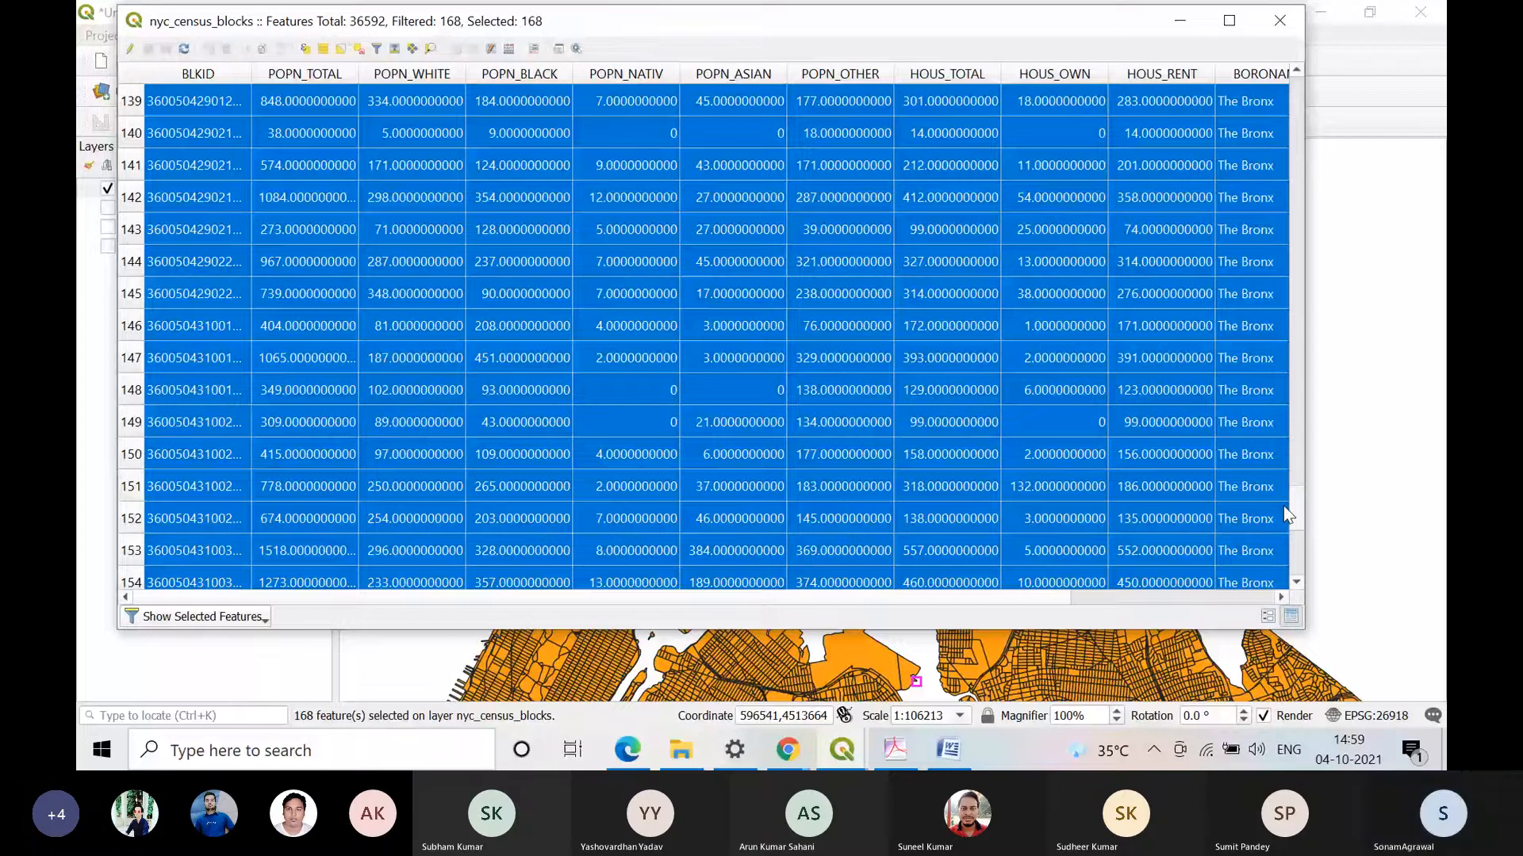
drag(1284, 507, 1284, 16)
click(1280, 20)
Step: Clear the selection and select the large northeastern coastal census blocks by radius
click(739, 62)
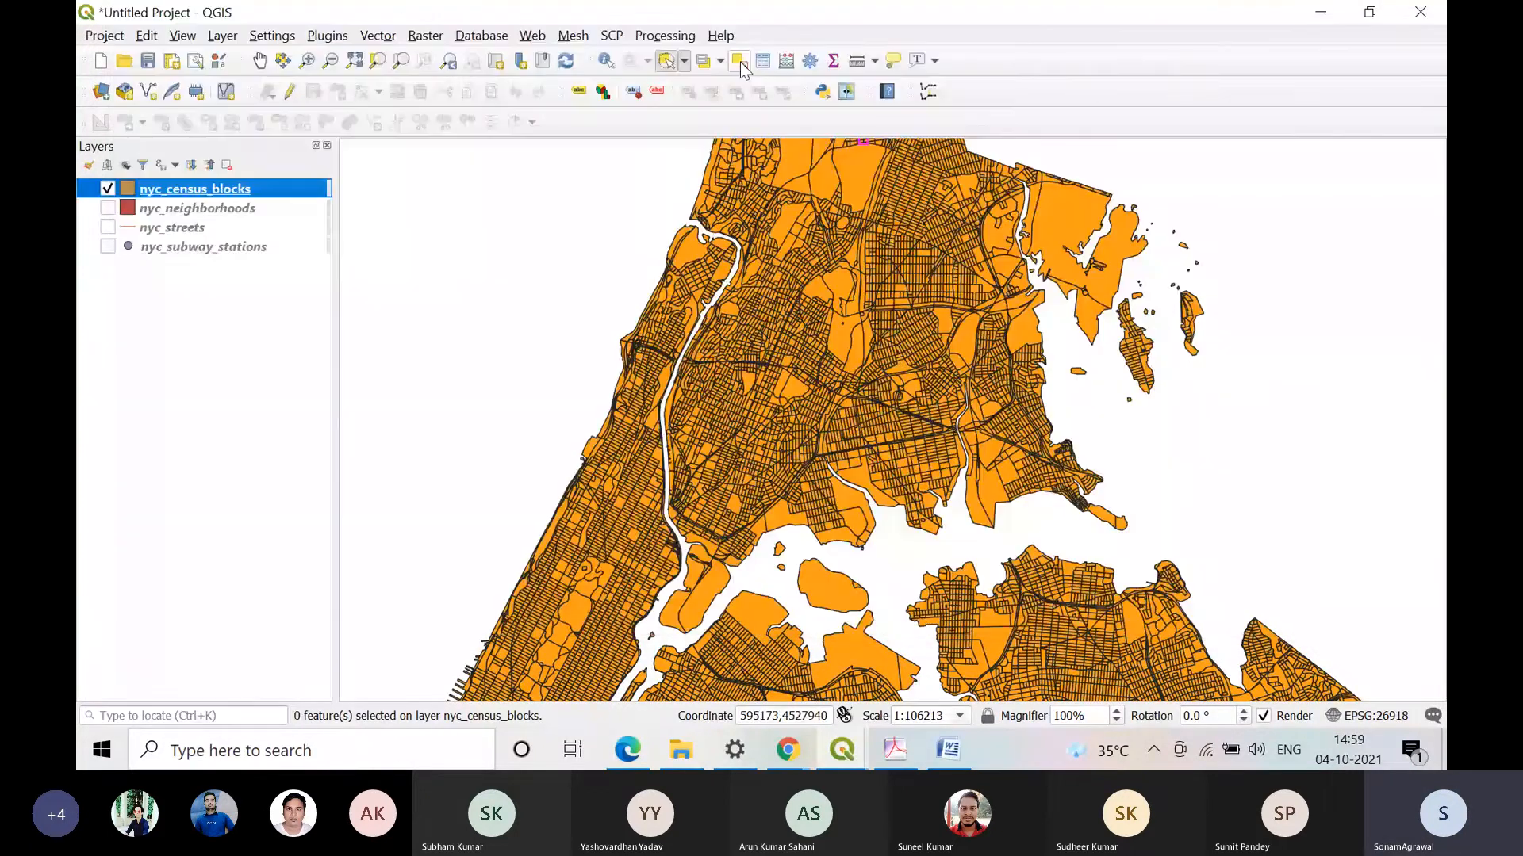
click(1076, 248)
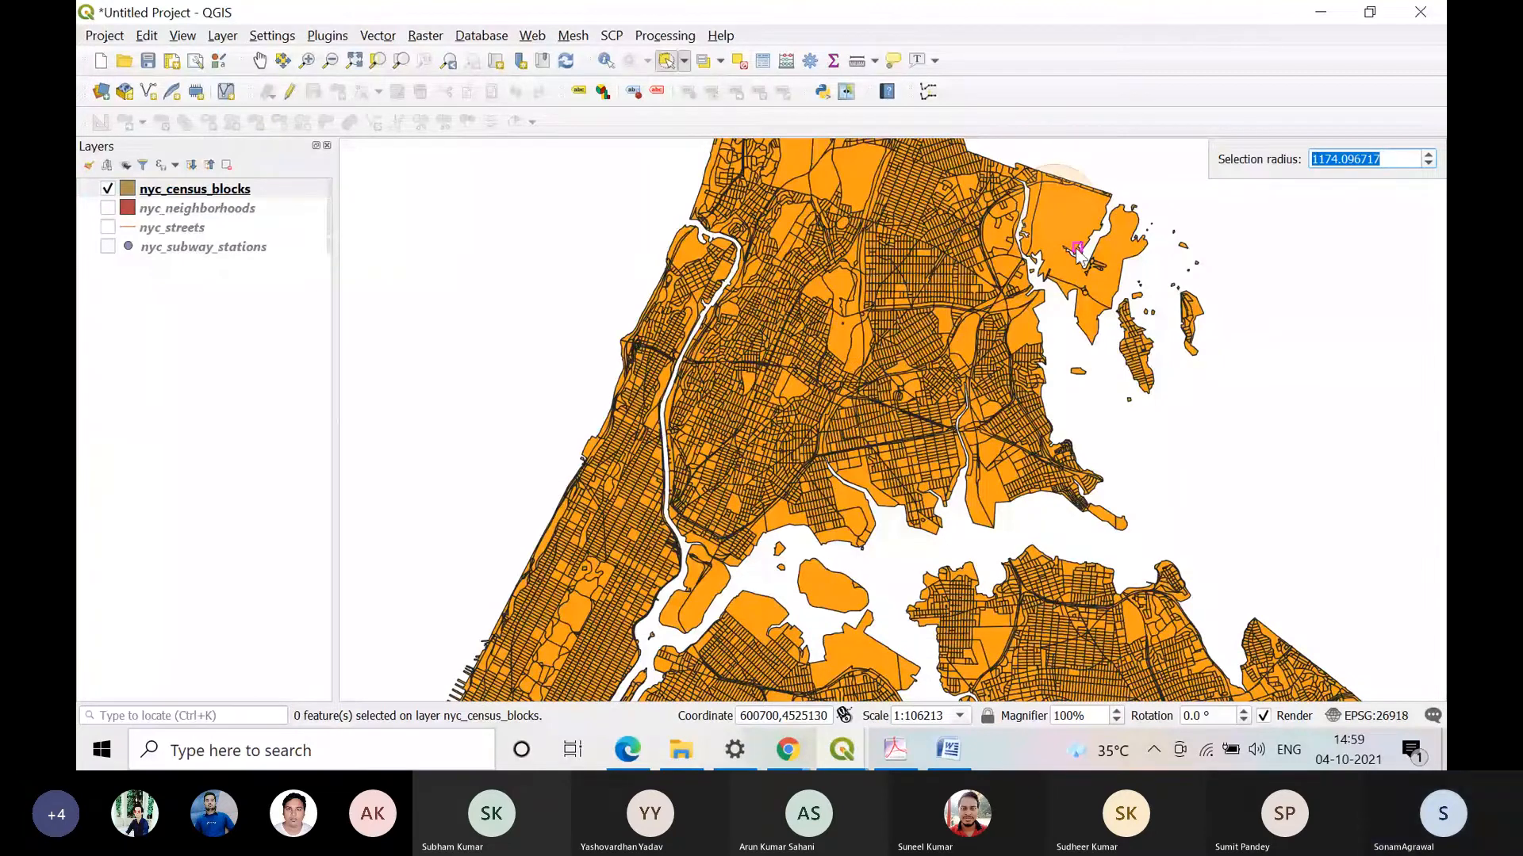
click(1068, 232)
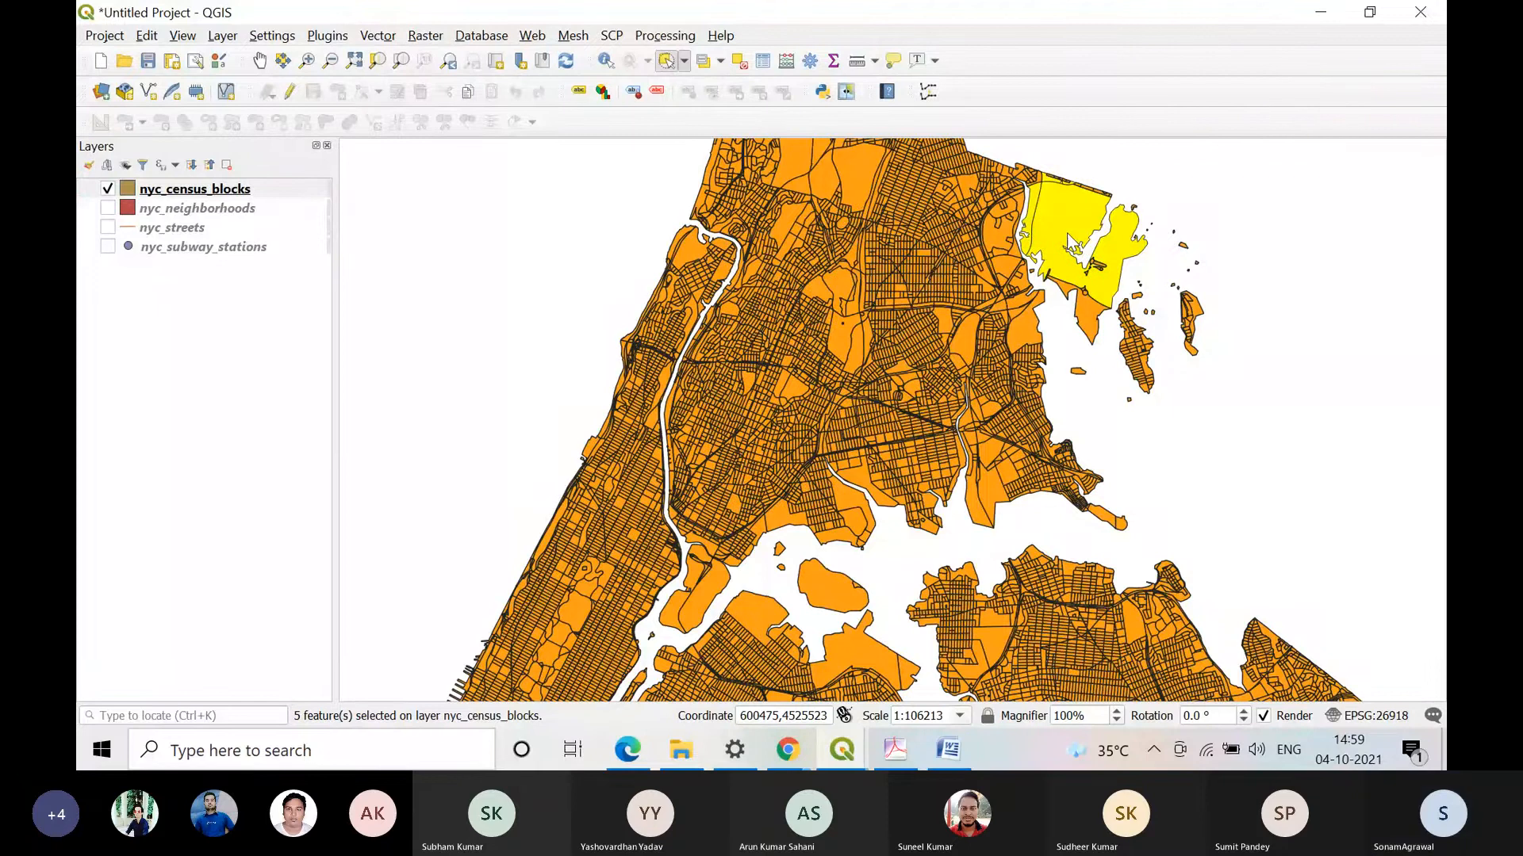
Step: Show only the selected blocks in the nyc_census_blocks attribute table and place the table below their highlighted area on the map
key(F6)
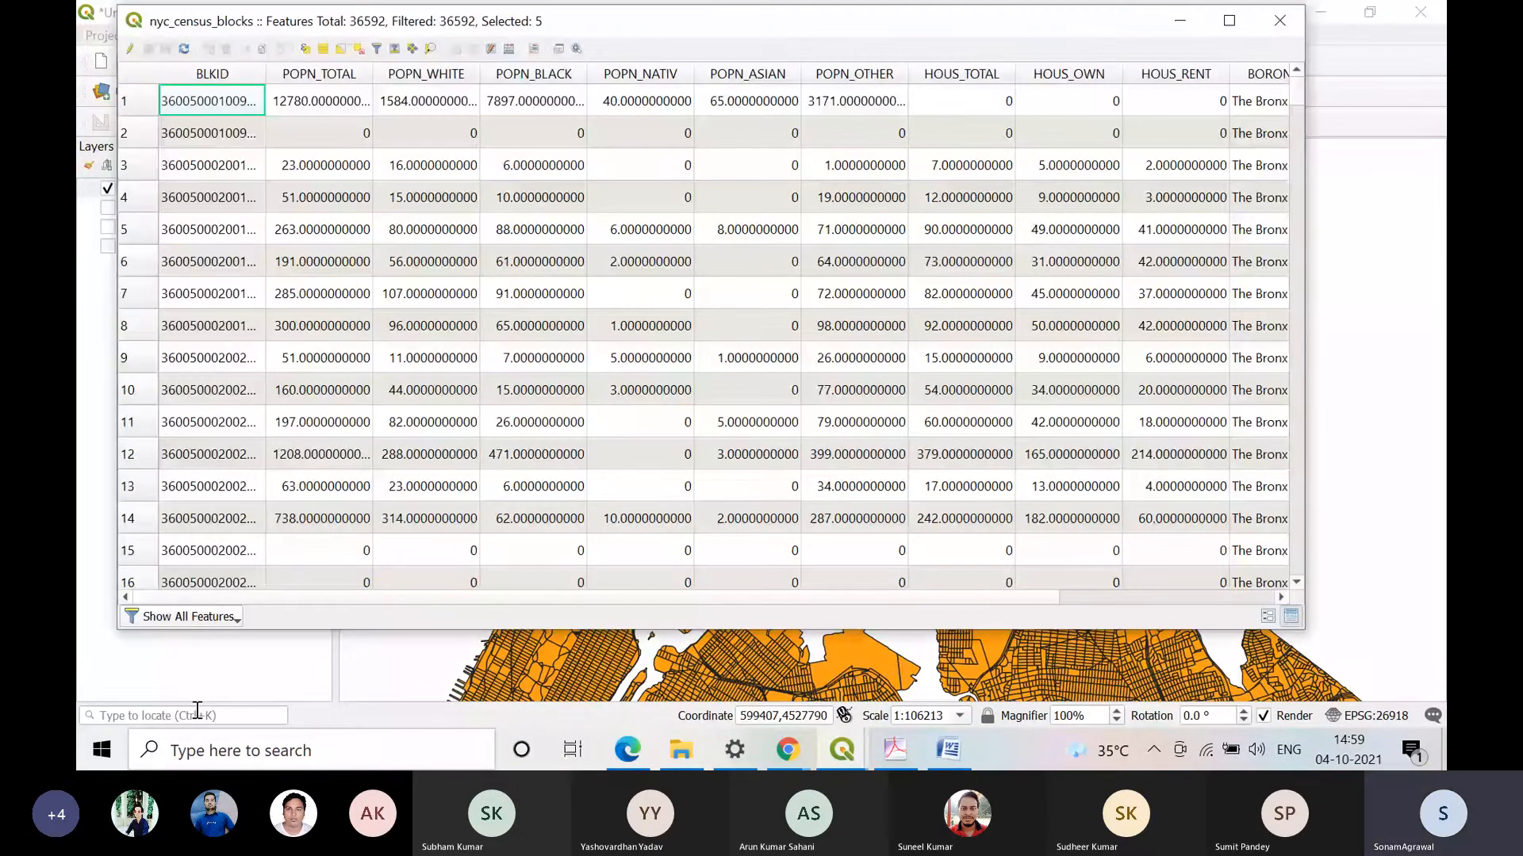
click(235, 618)
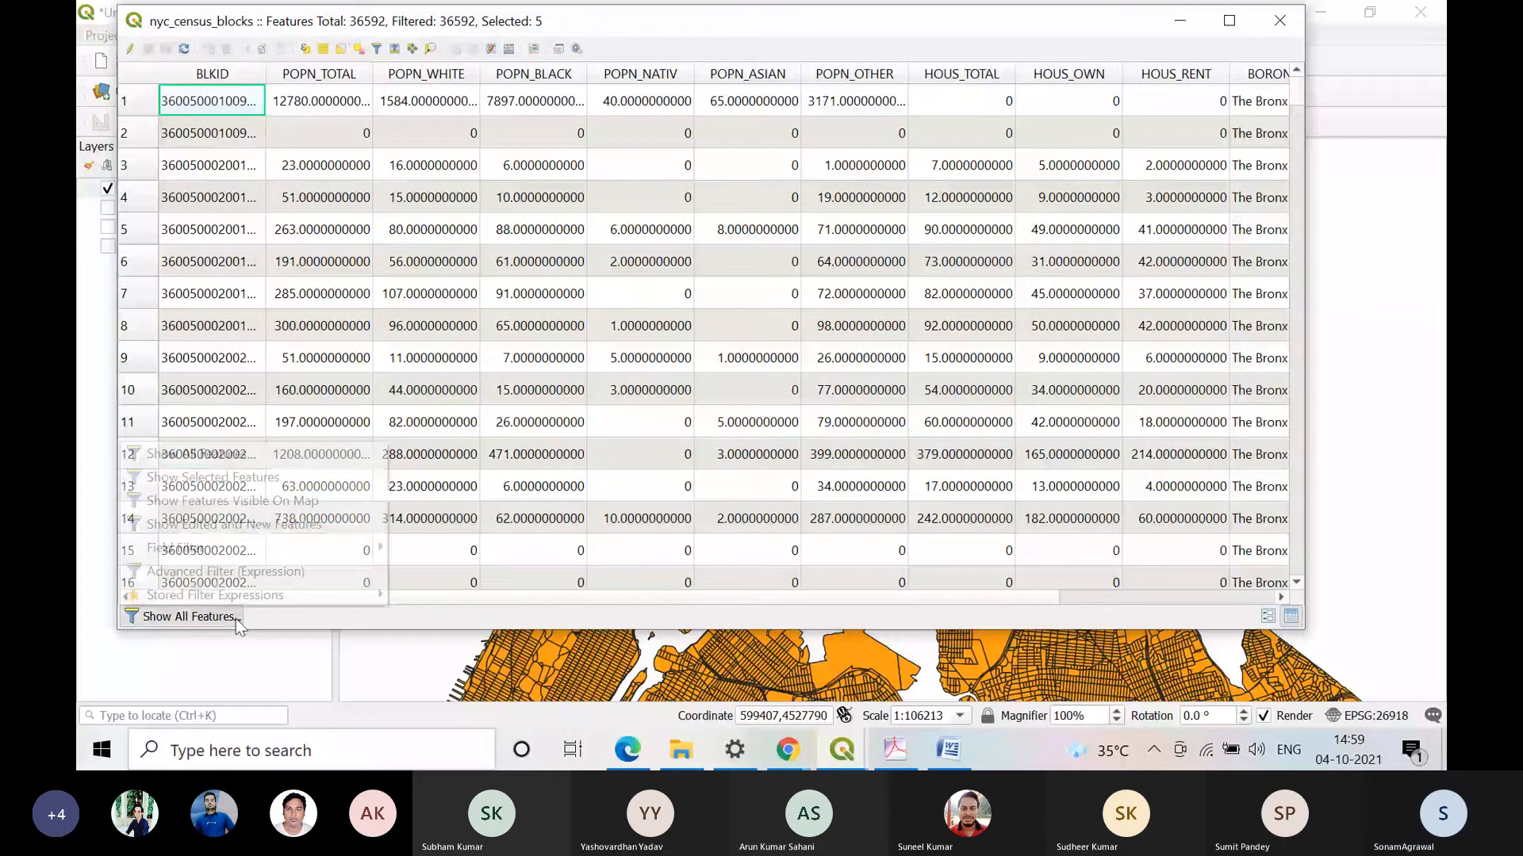
click(212, 477)
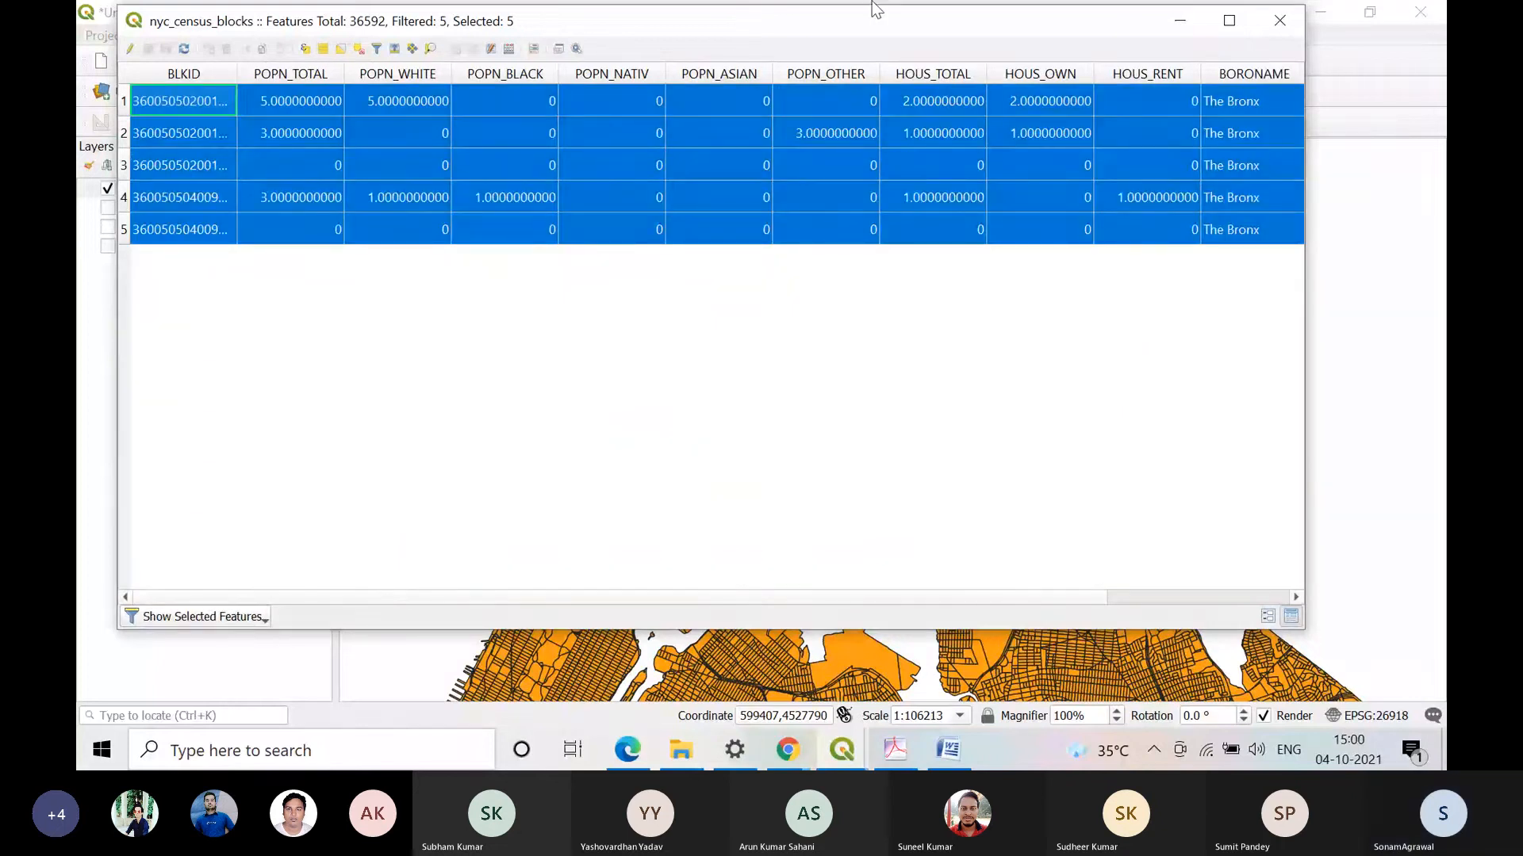
drag(874, 8, 1062, 282)
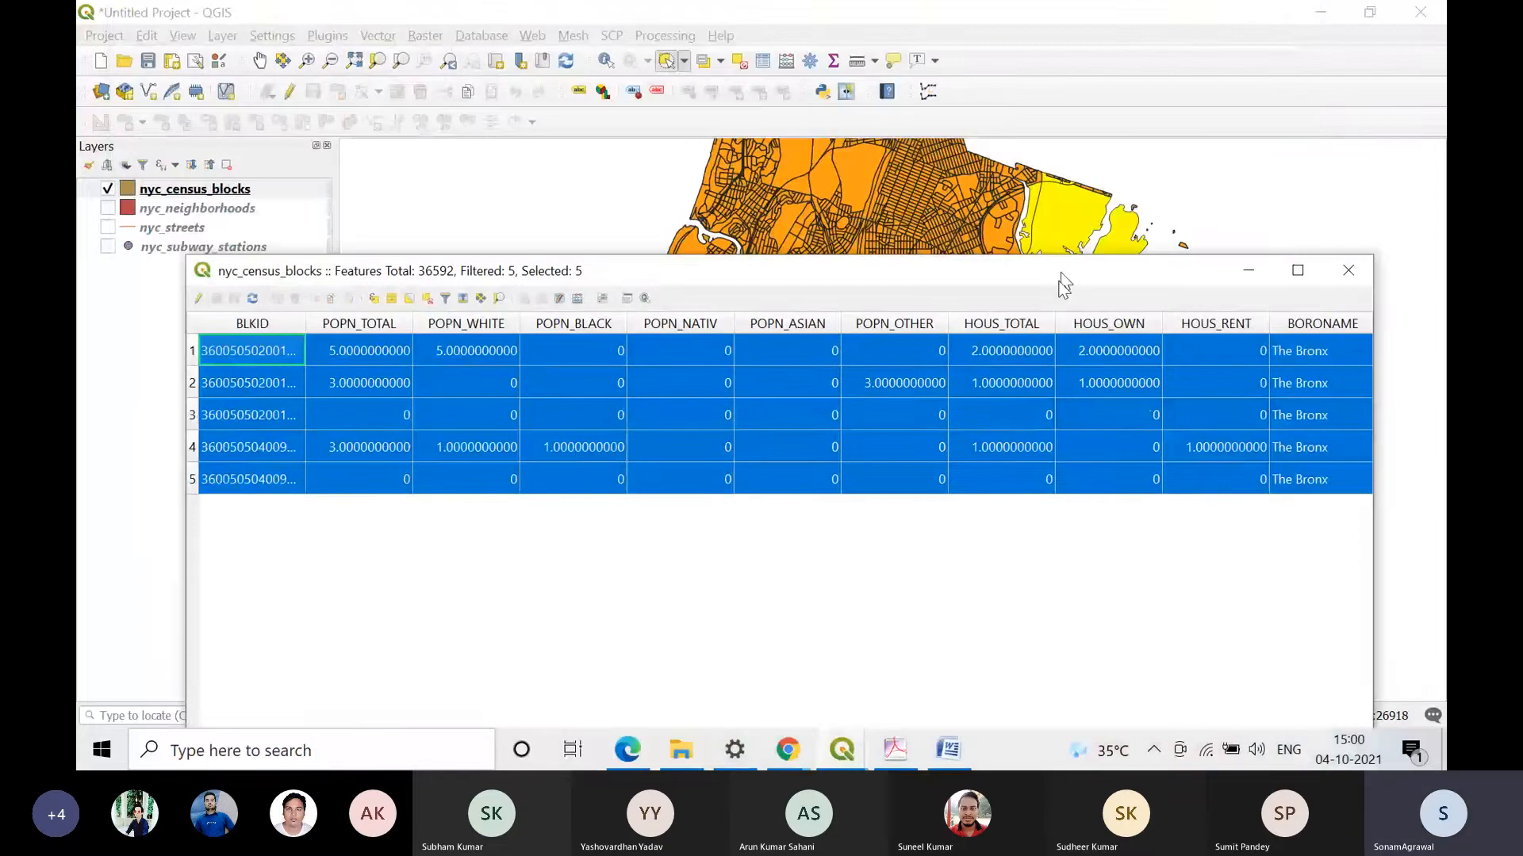
drag(1064, 284, 1054, 363)
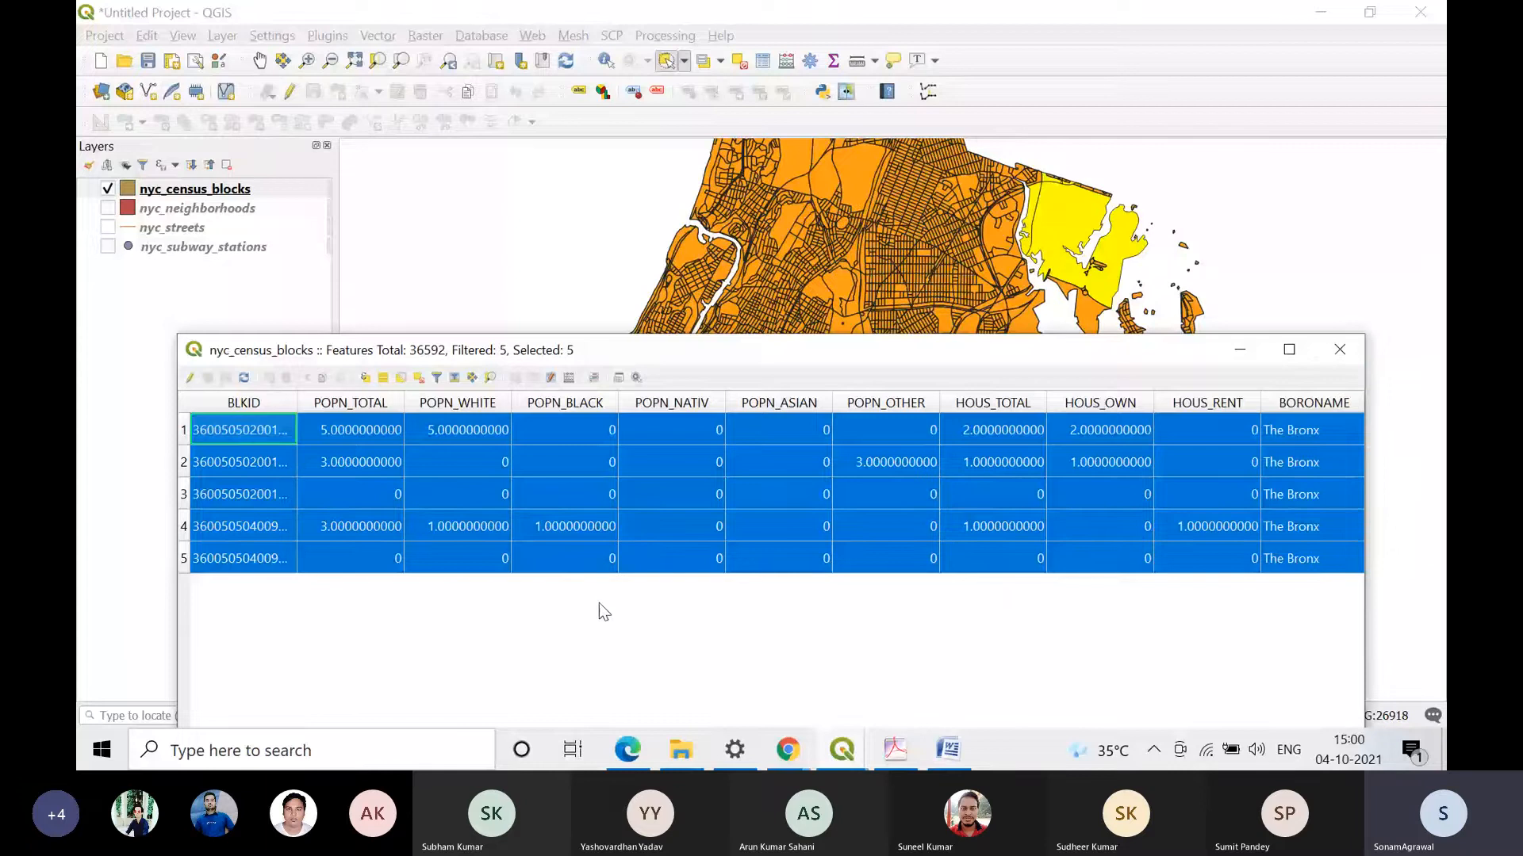
Step: Clear the census block selection, restore the main window to a smaller size and activate Pan Map
click(739, 63)
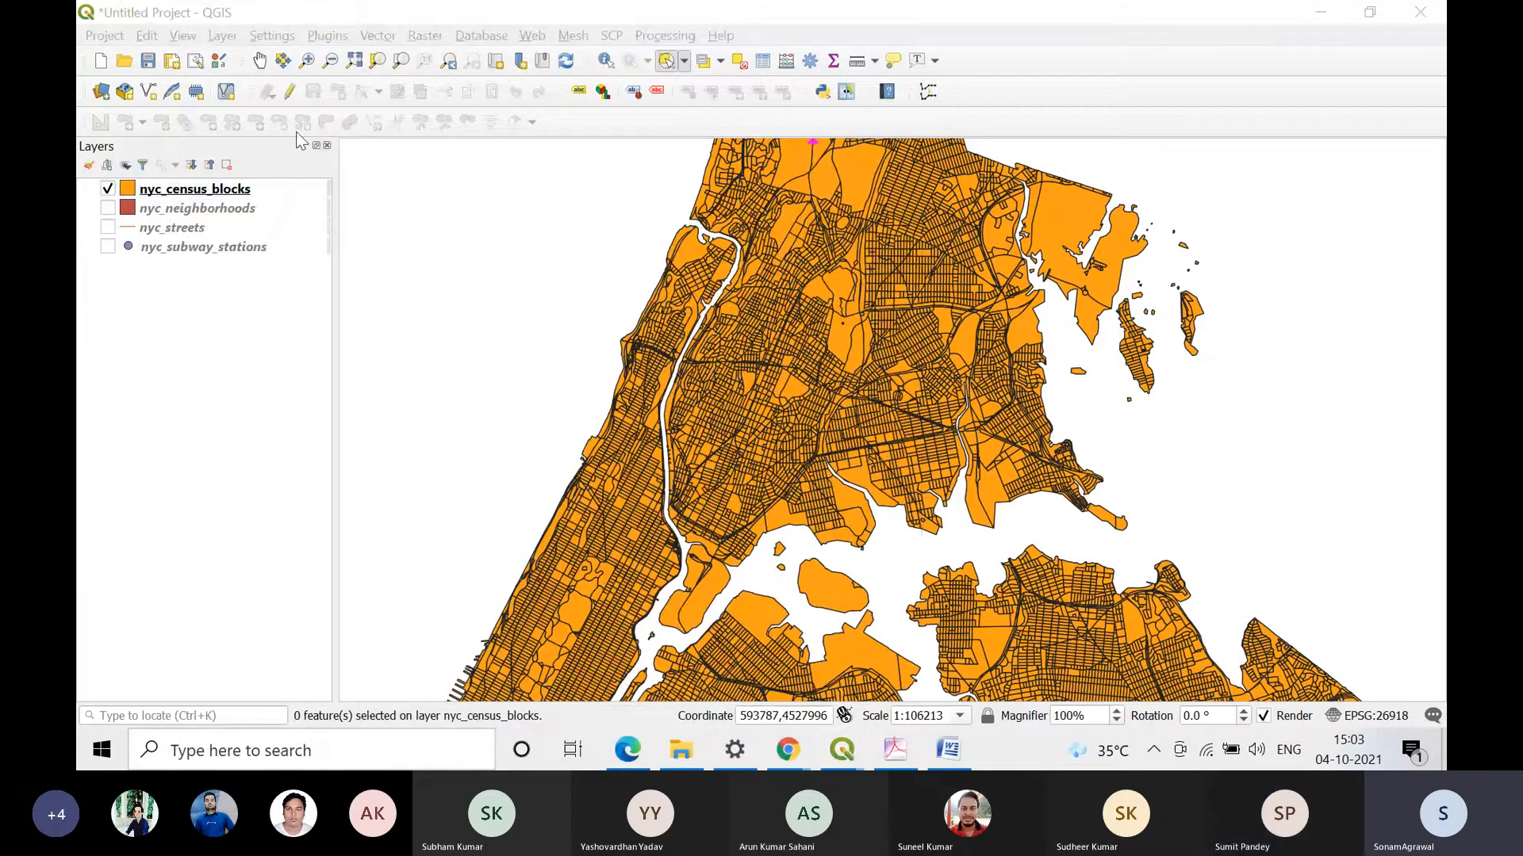
click(184, 36)
mouse_move(505, 676)
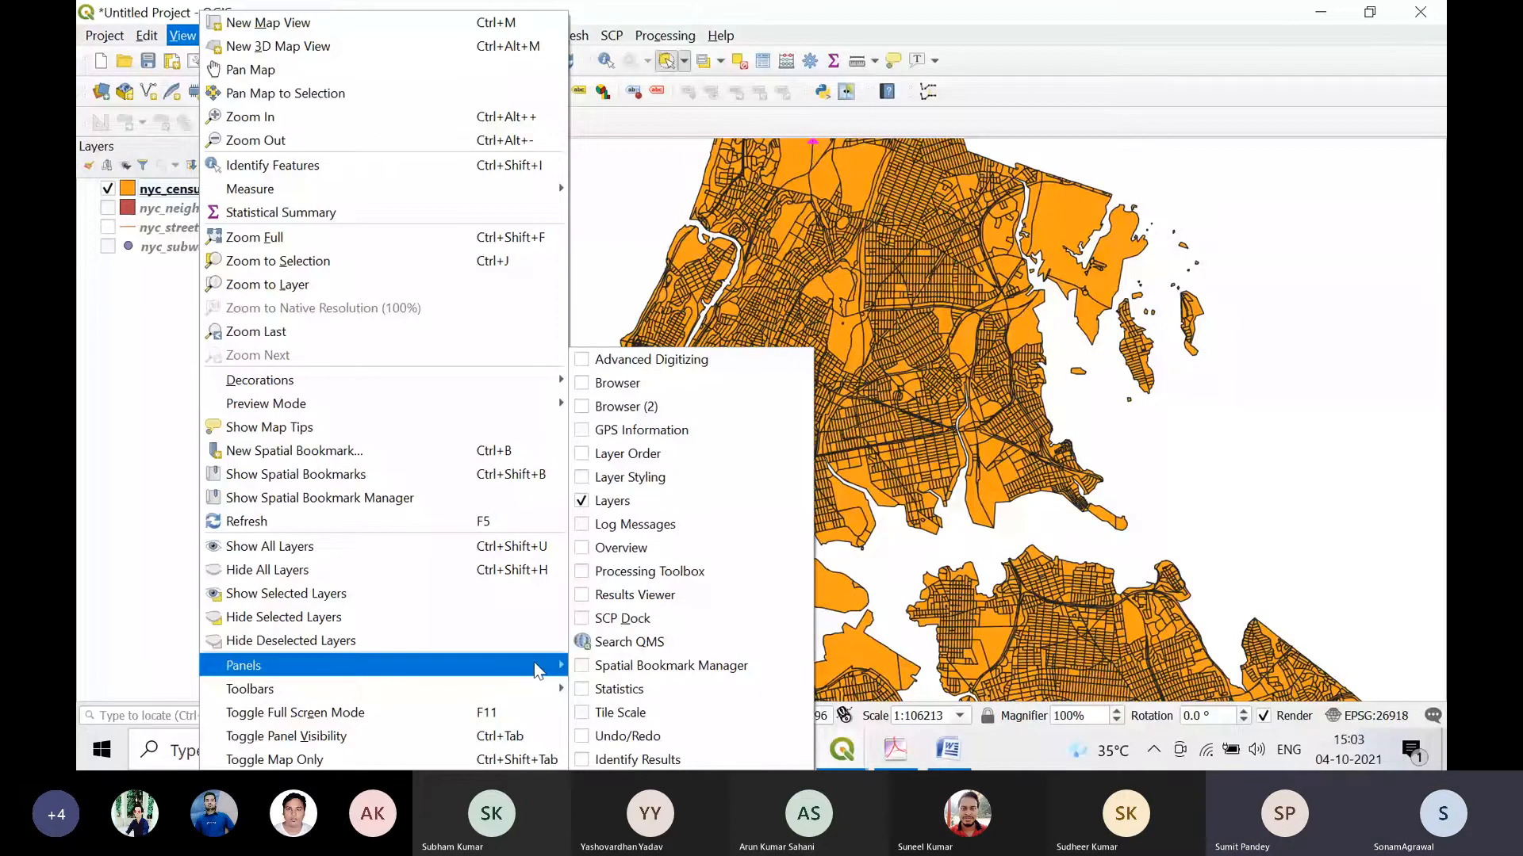
click(1348, 477)
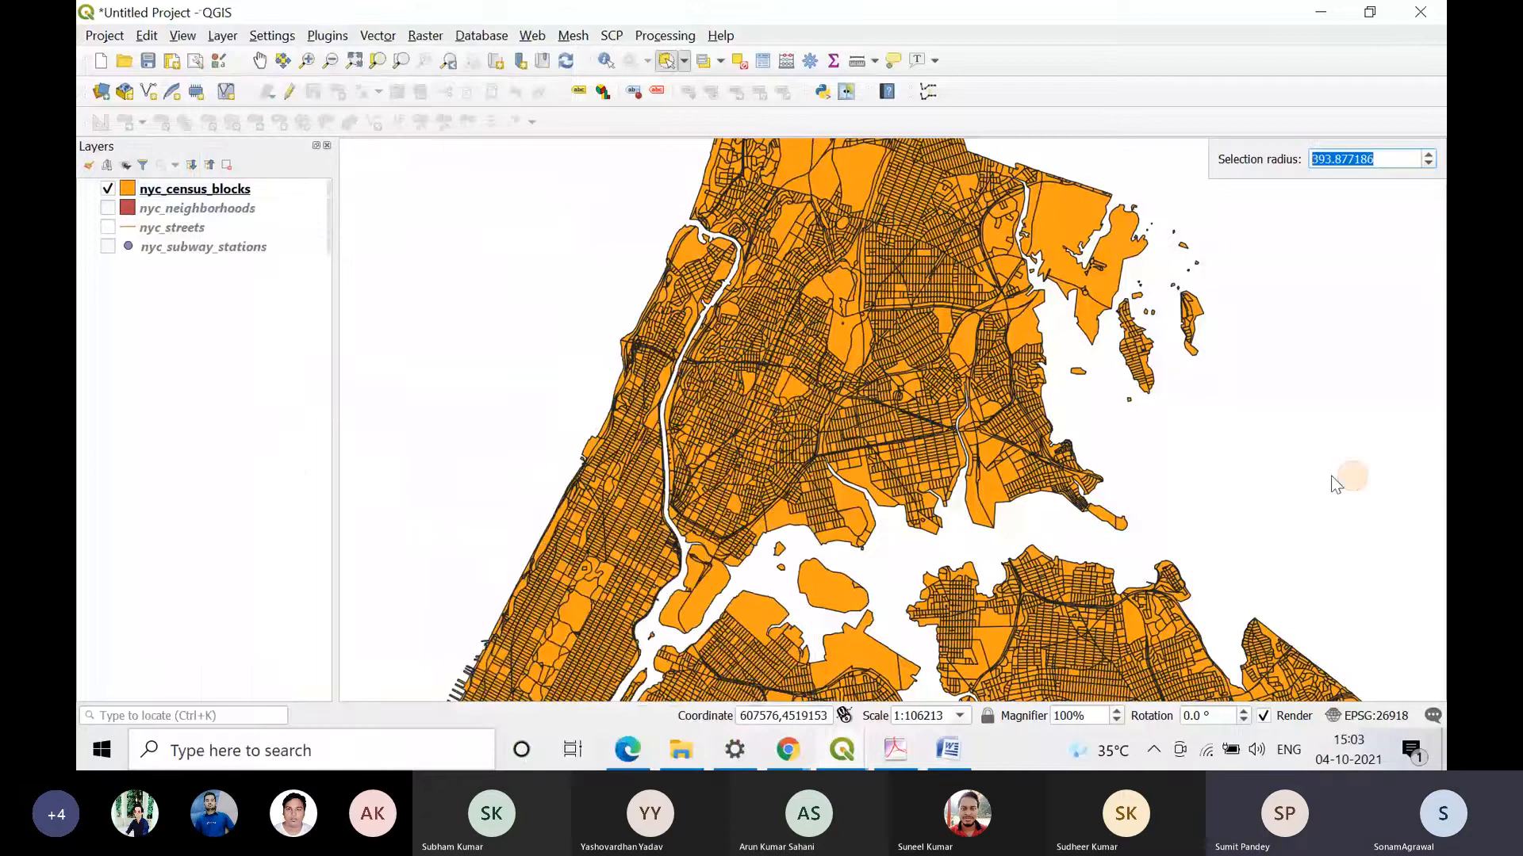
click(1369, 12)
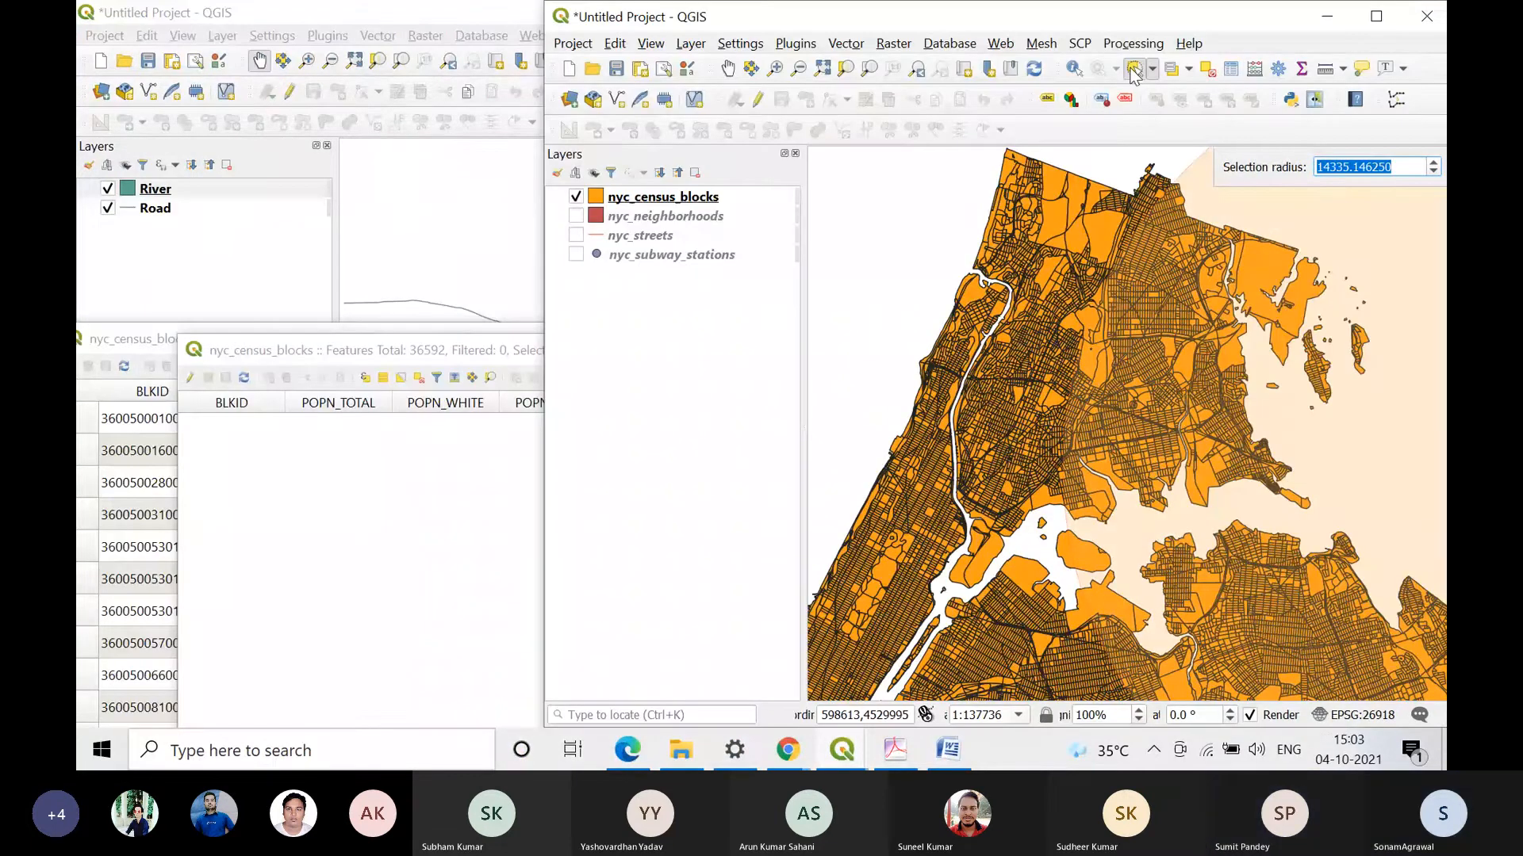
click(729, 69)
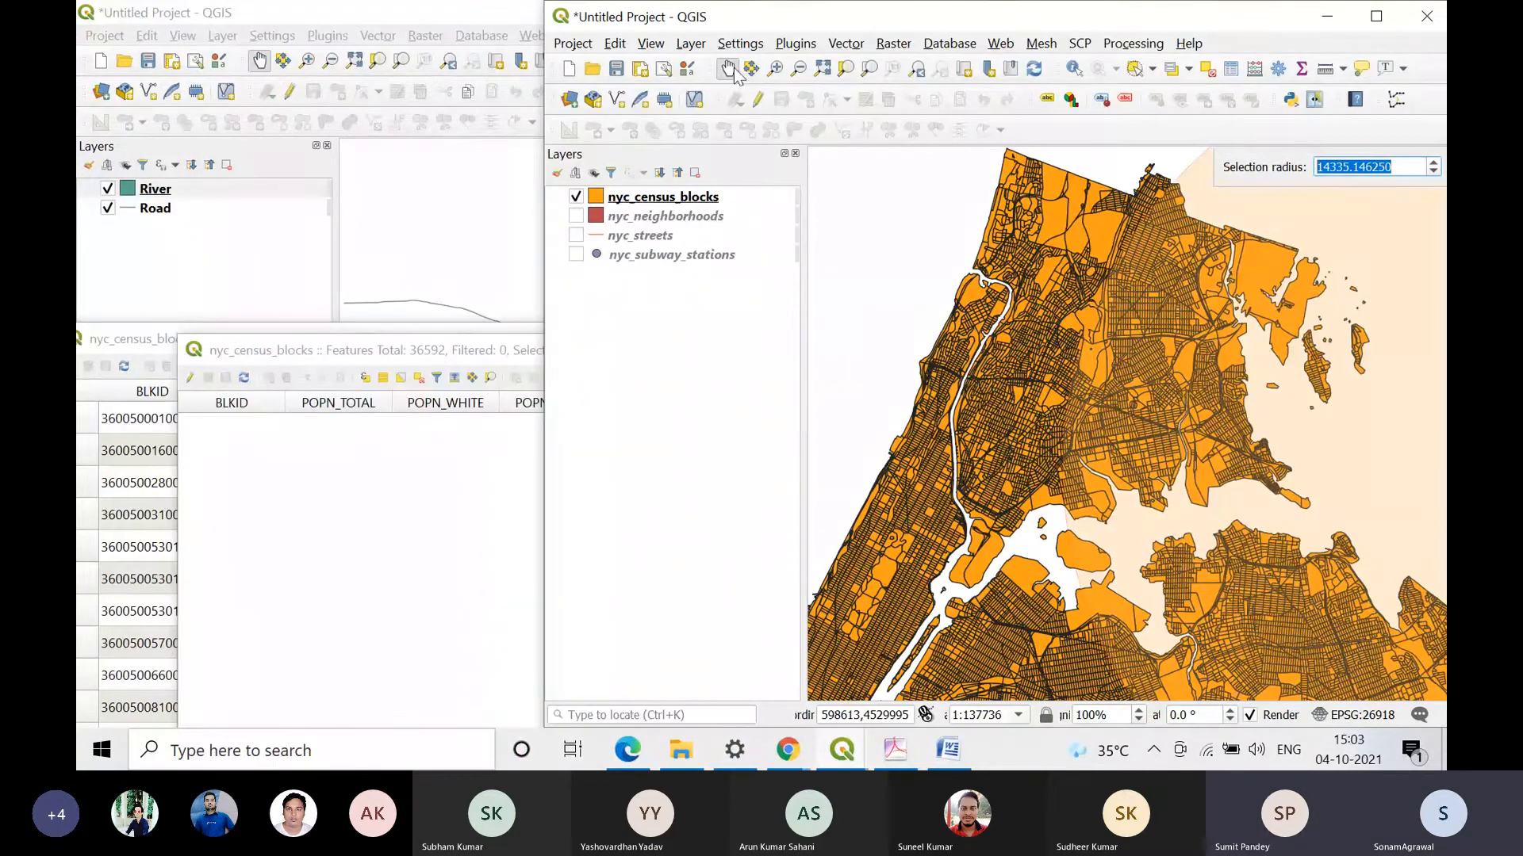
Step: Hide the Attributes Toolbar and show it again
click(649, 44)
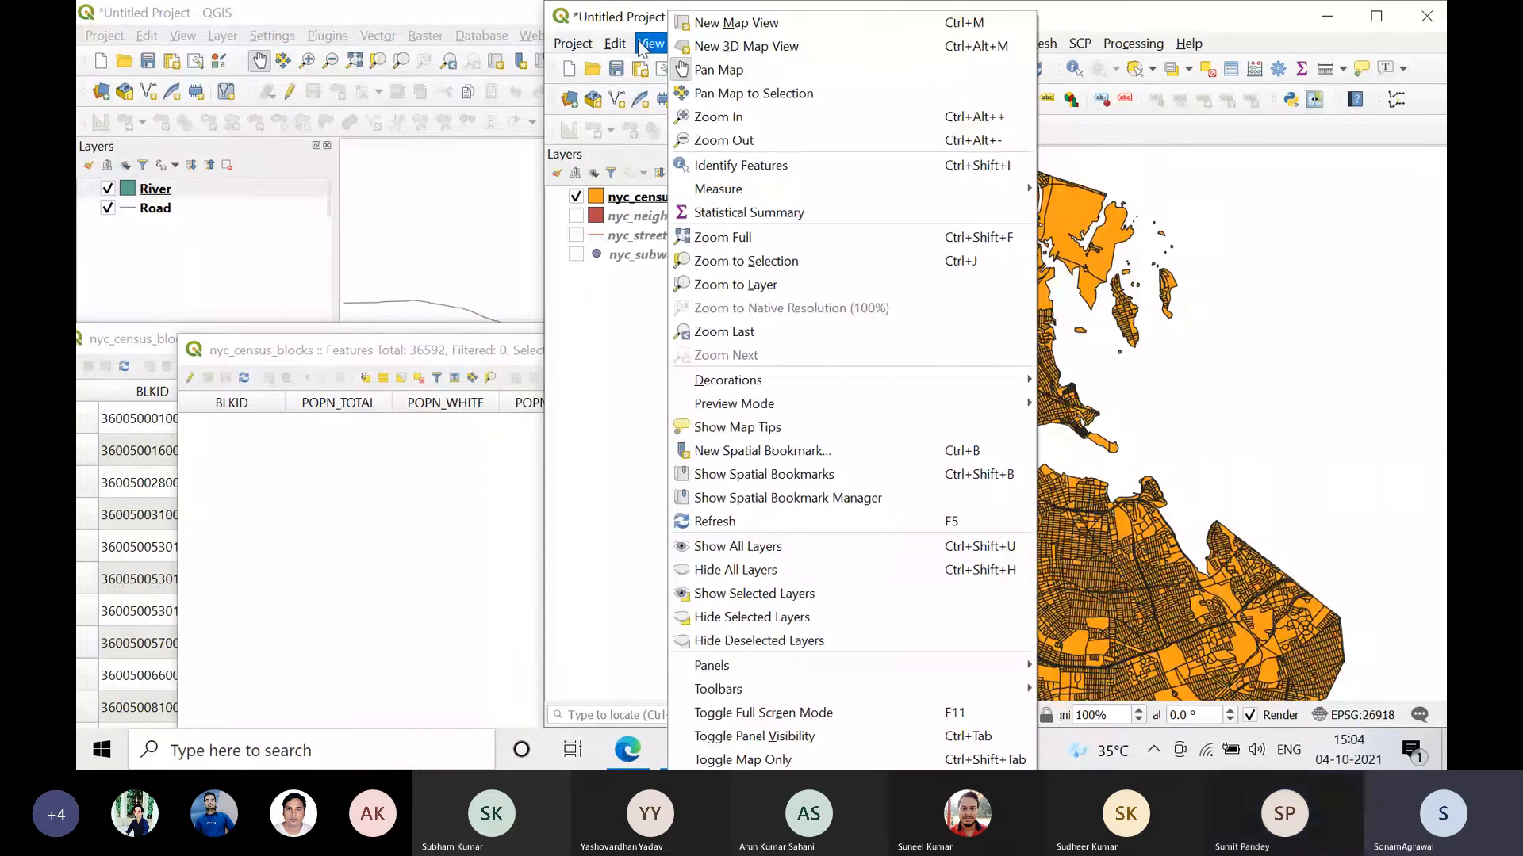
mouse_move(964, 697)
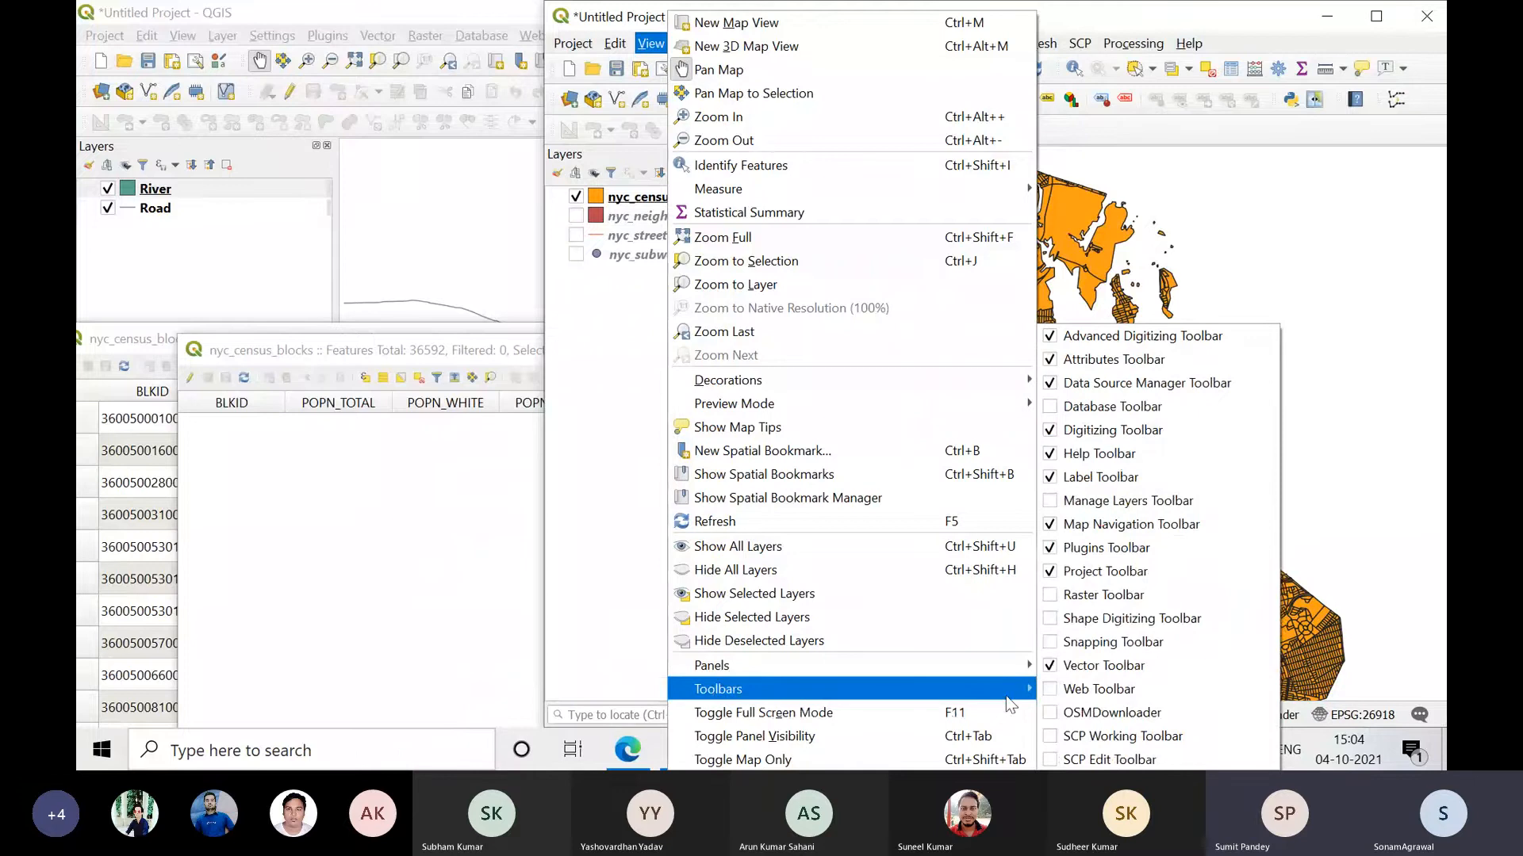
click(1050, 355)
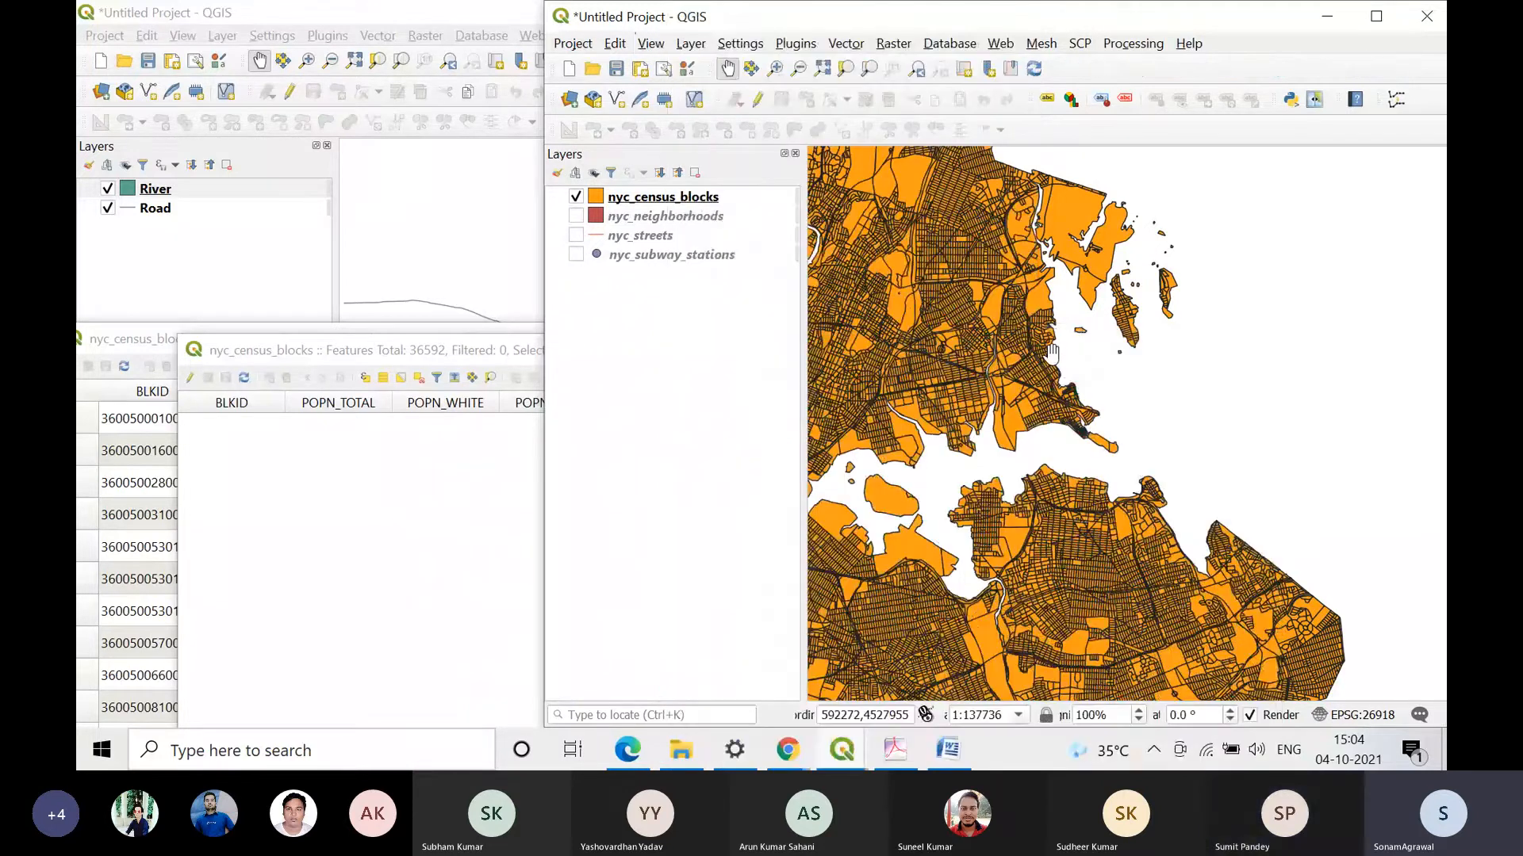
click(650, 43)
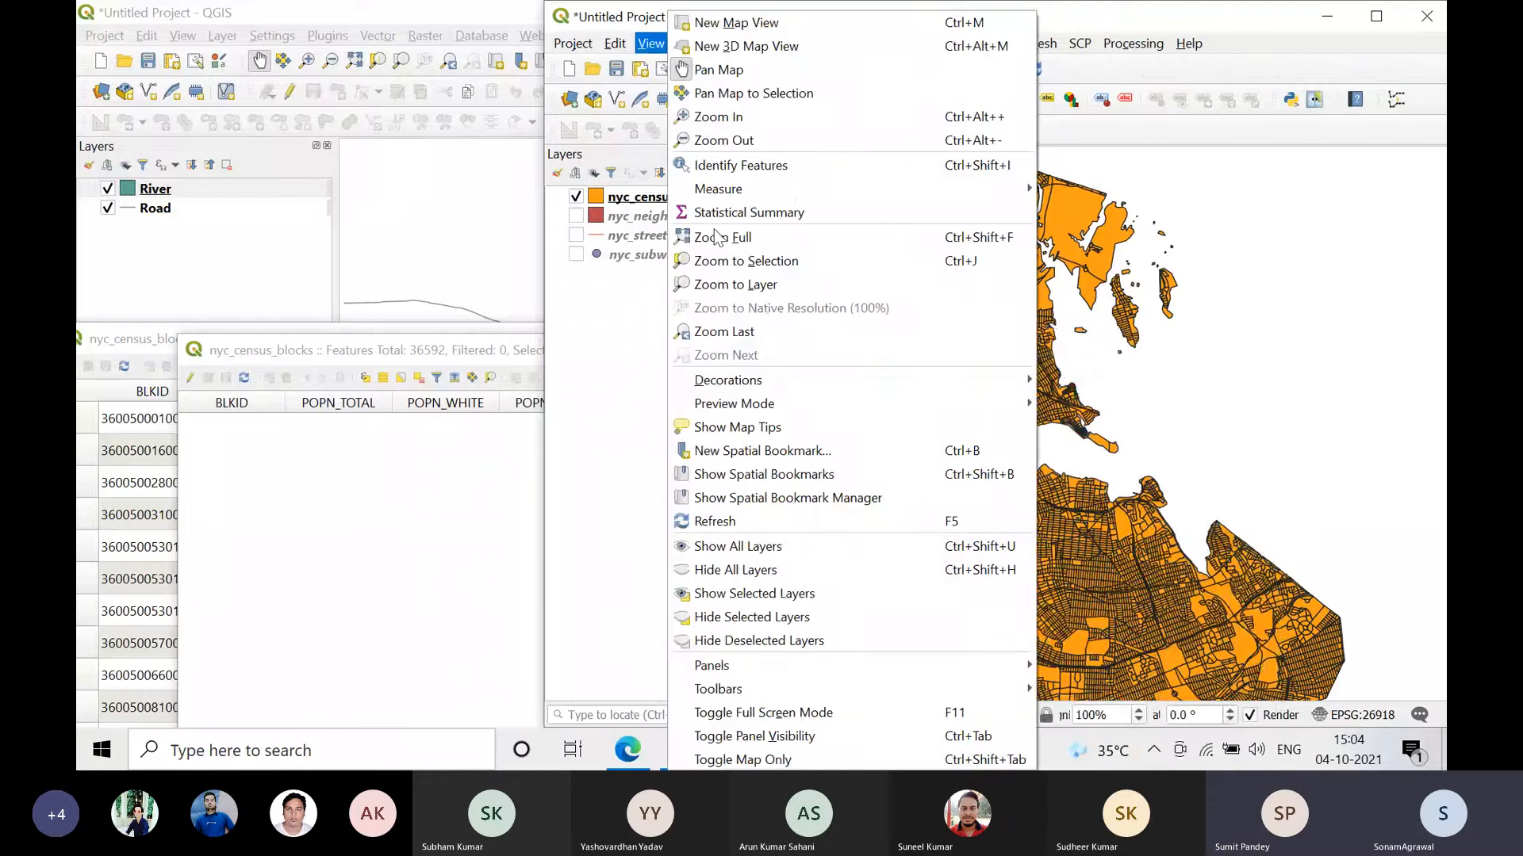
mouse_move(718, 688)
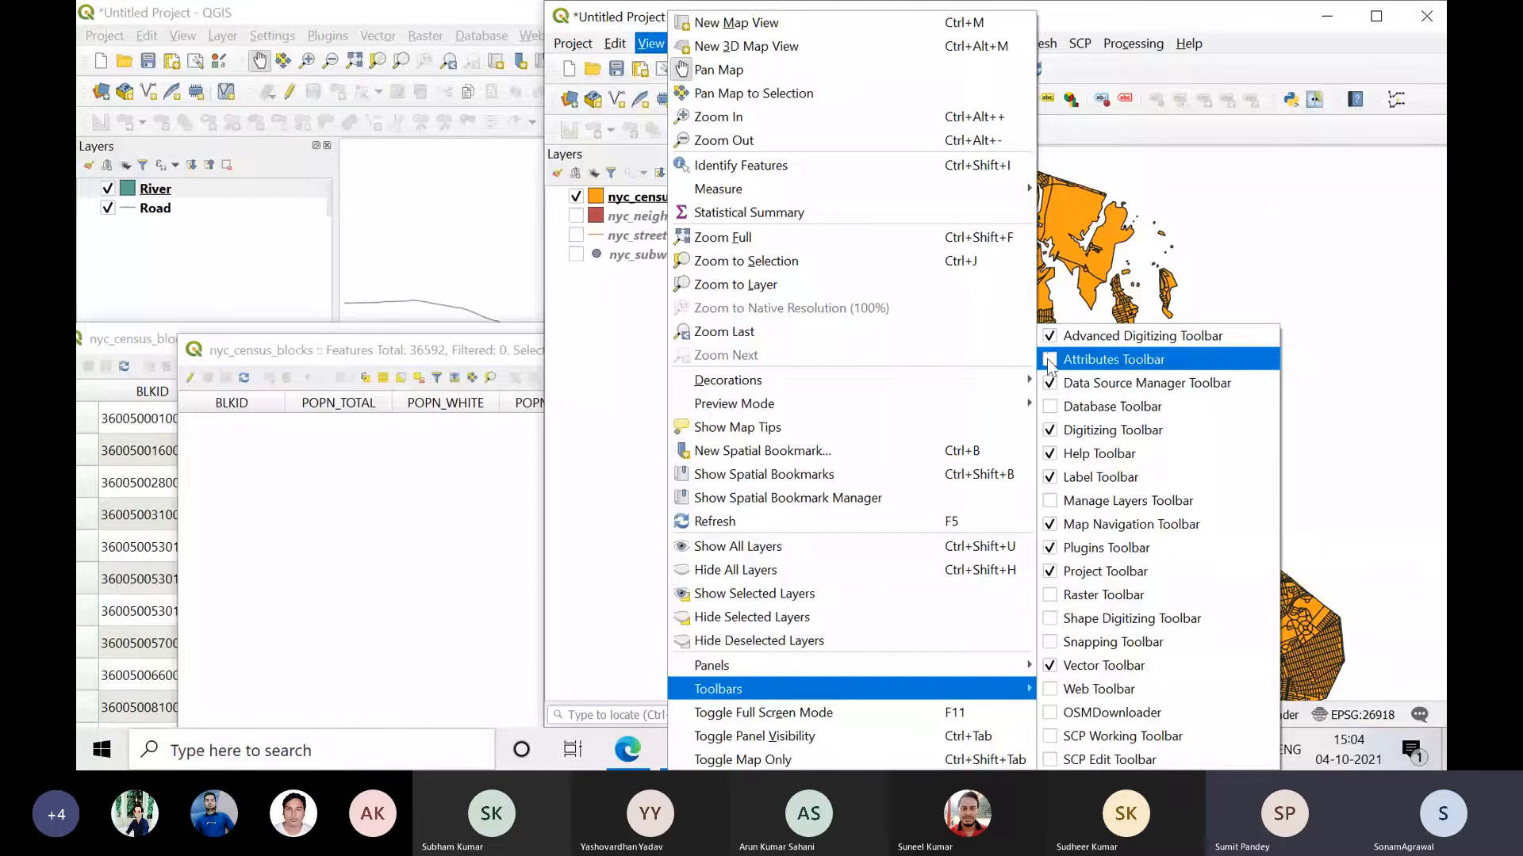
click(1050, 361)
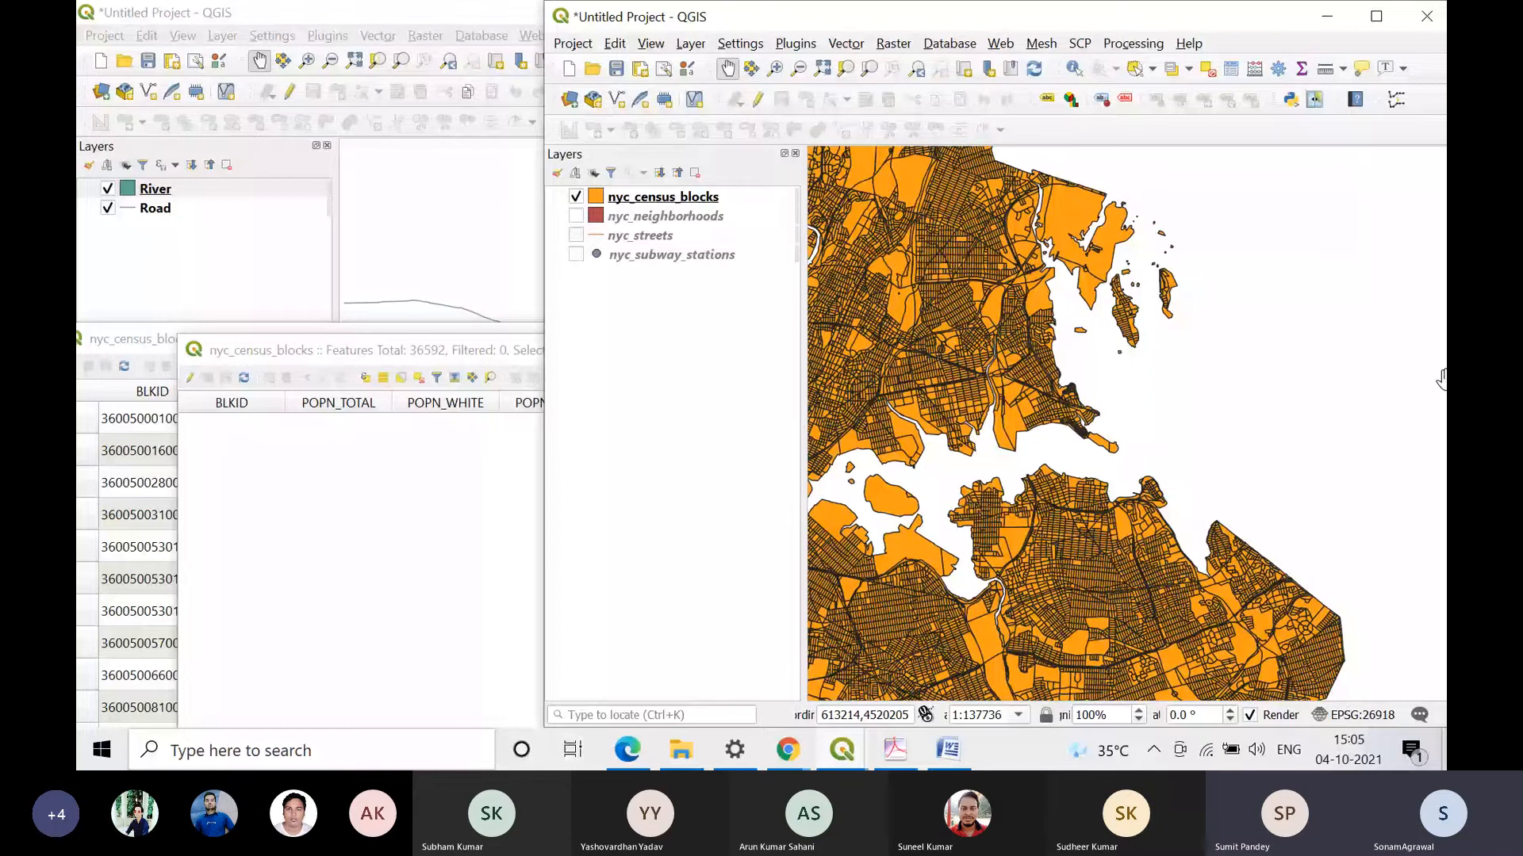
Step: Maximize the main window, float the Attributes Toolbar over the map and dock it back beside the map navigation tools
click(1376, 16)
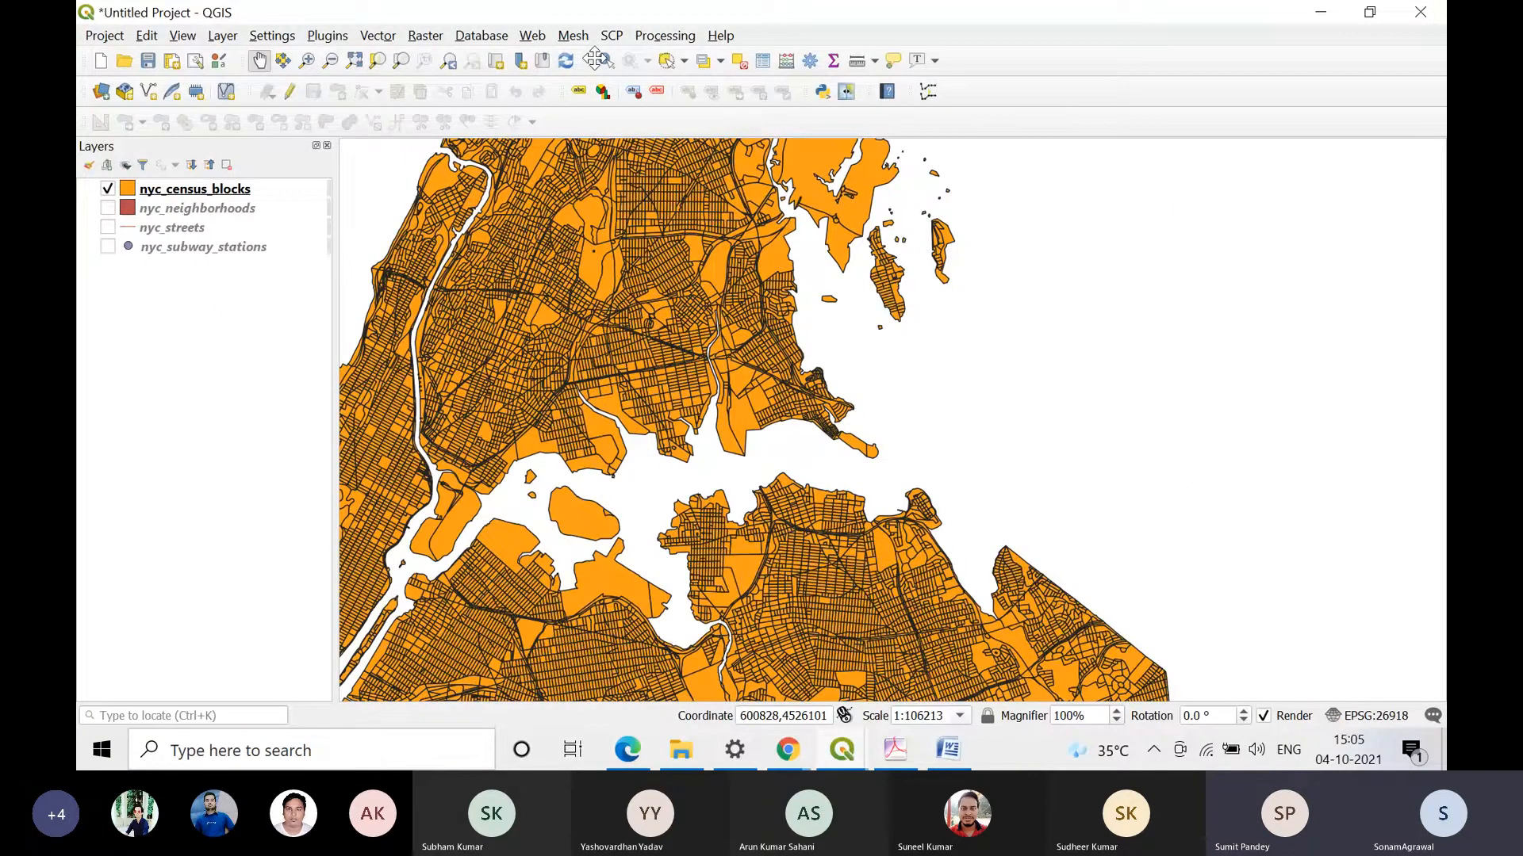
drag(593, 59, 636, 71)
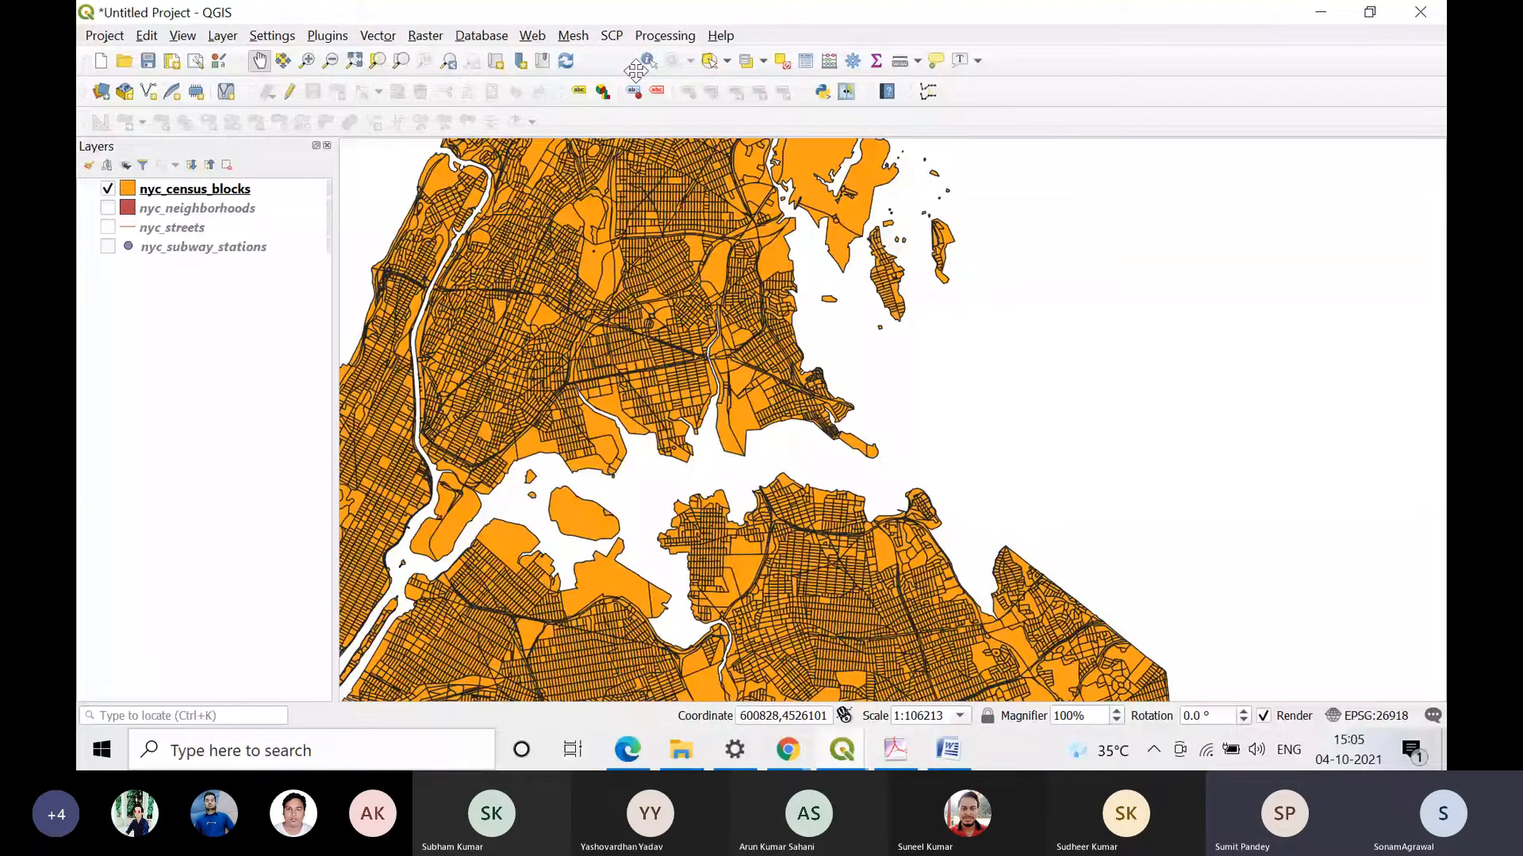
click(788, 749)
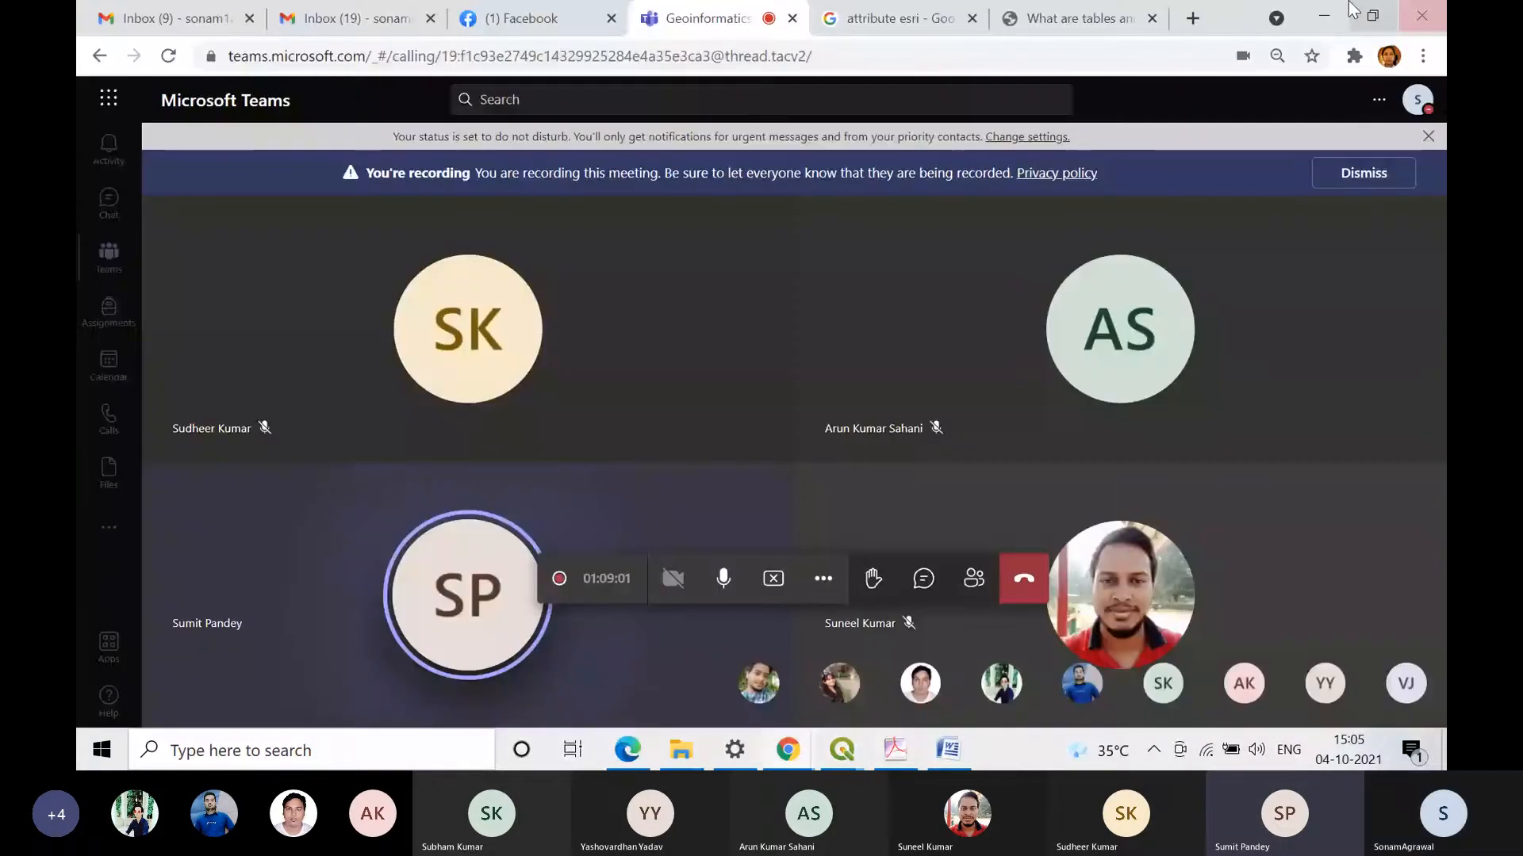
click(1323, 16)
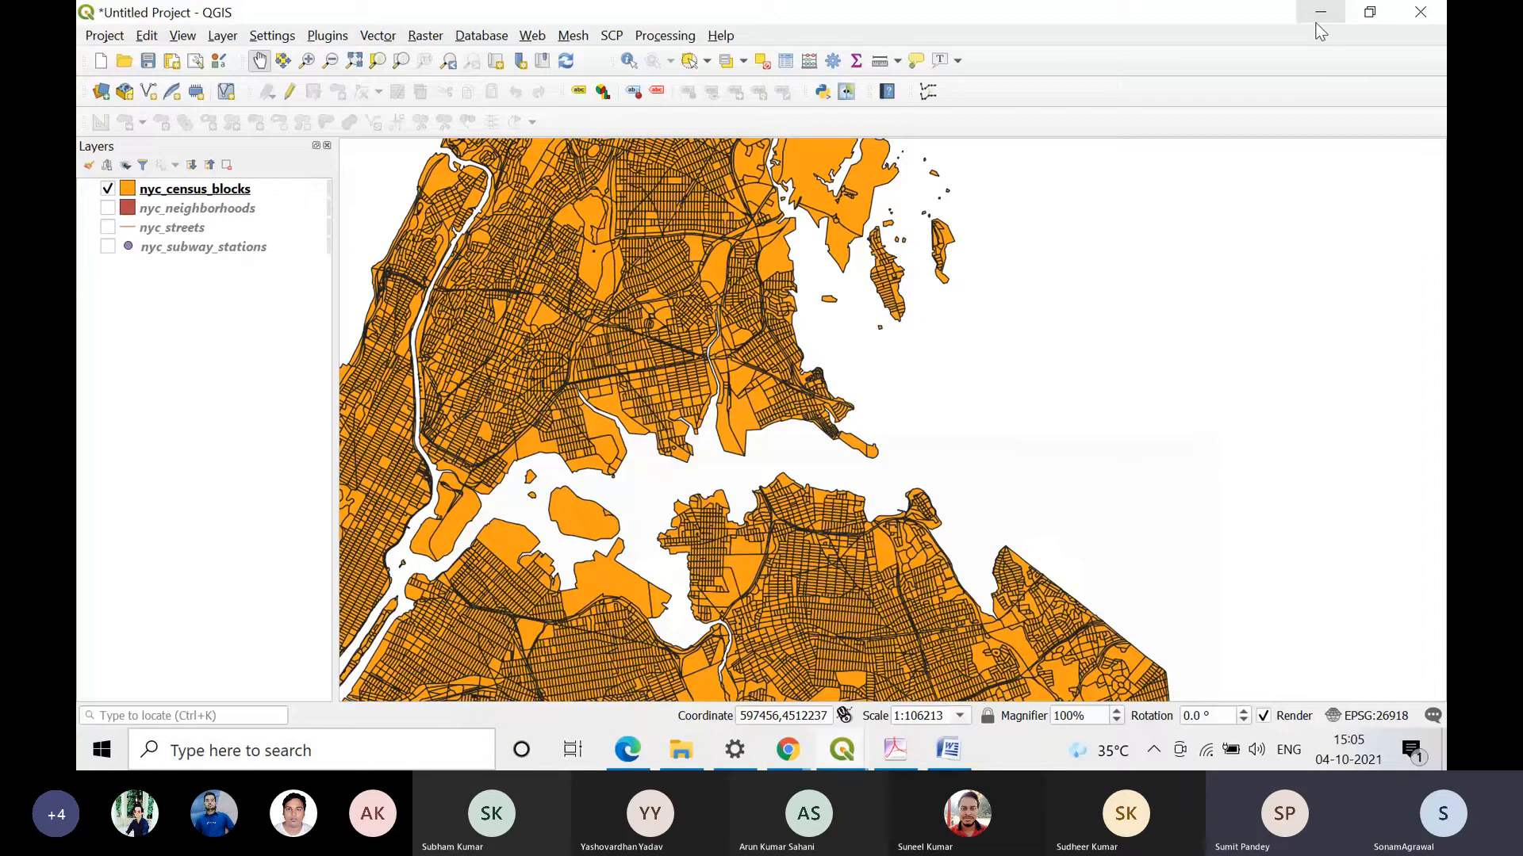
drag(621, 60, 875, 280)
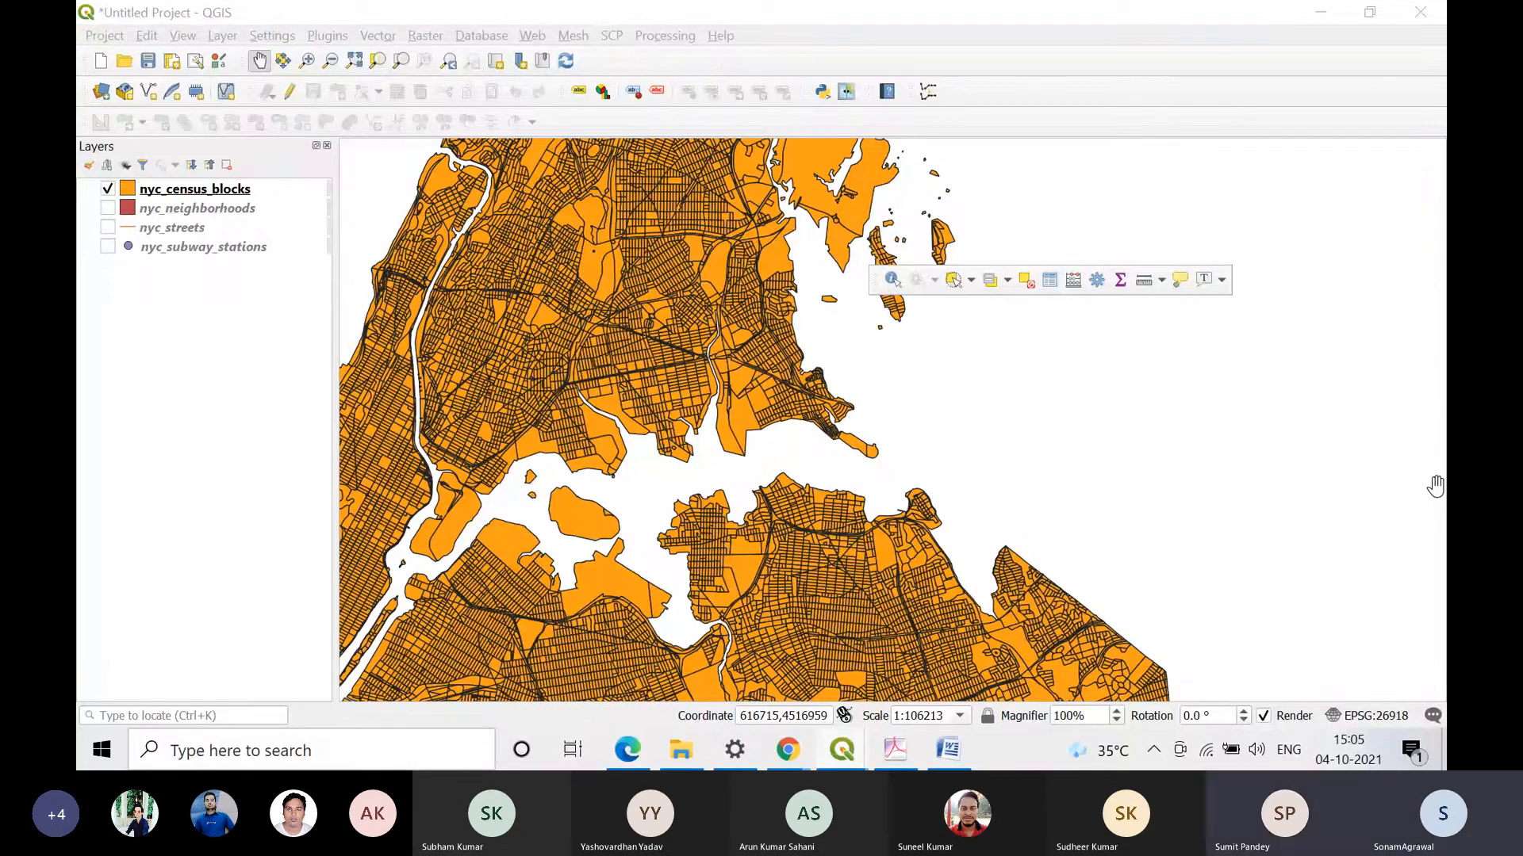
drag(873, 282, 591, 60)
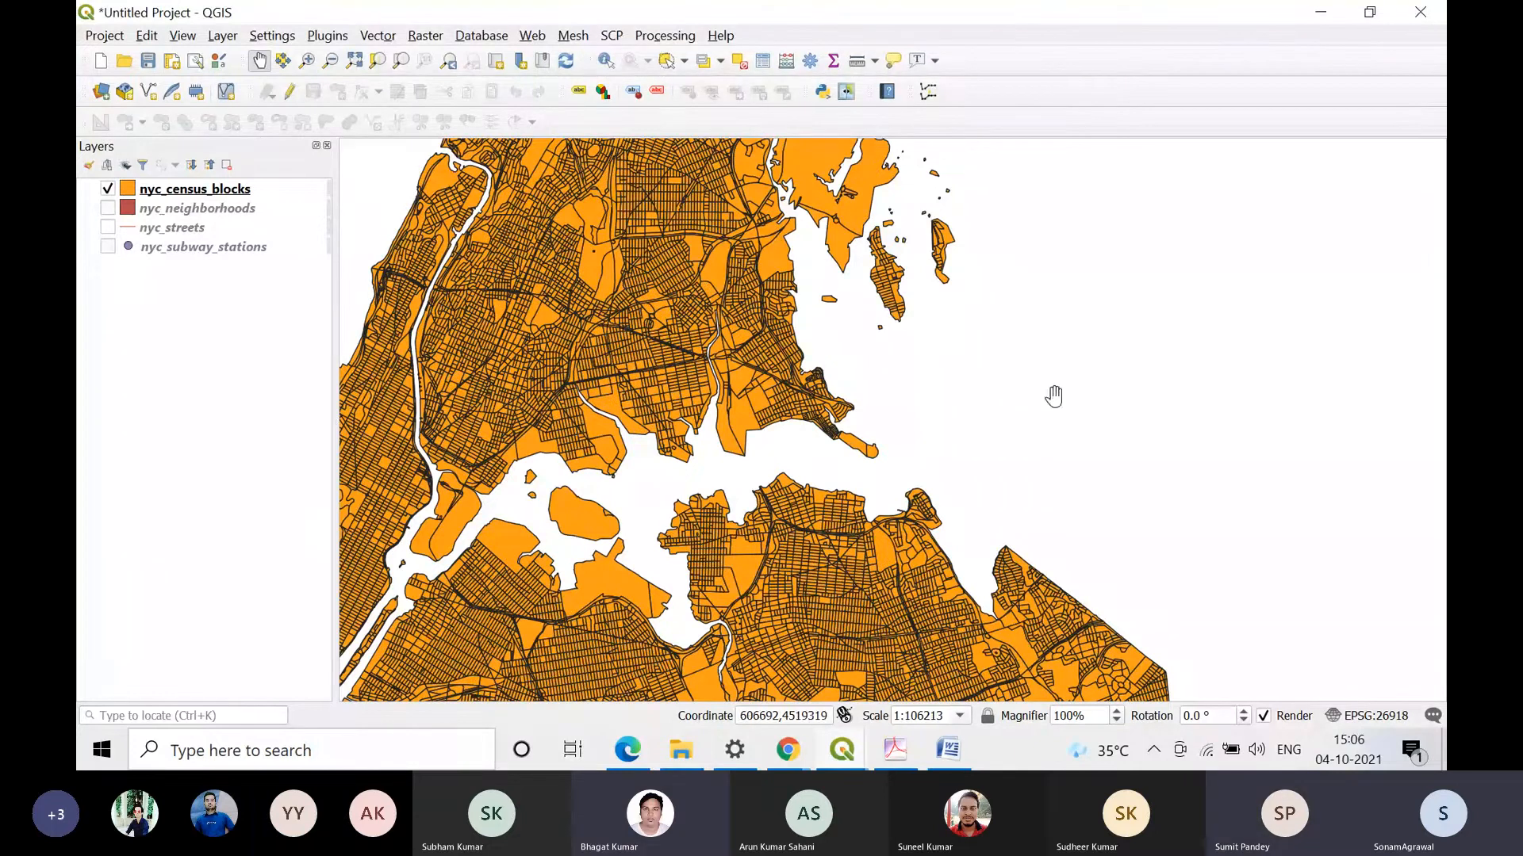
Step: Switch to the Microsoft Teams meeting in Chrome
mouse_move(788, 749)
click(698, 658)
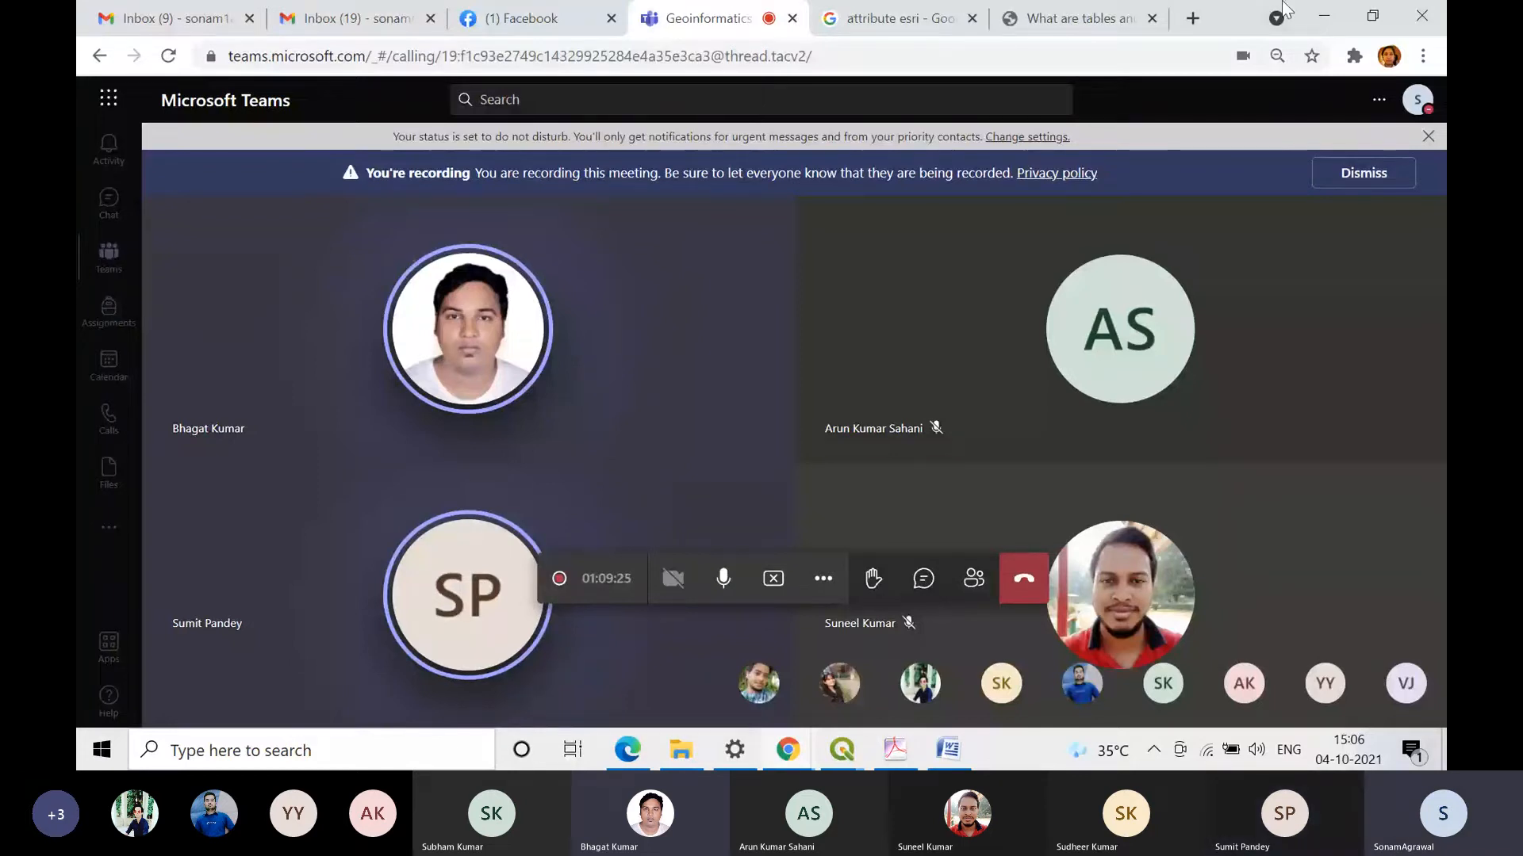
Step: Switch back to QGIS and examine the list of available panels and toolbars
click(1323, 15)
right_click(1035, 66)
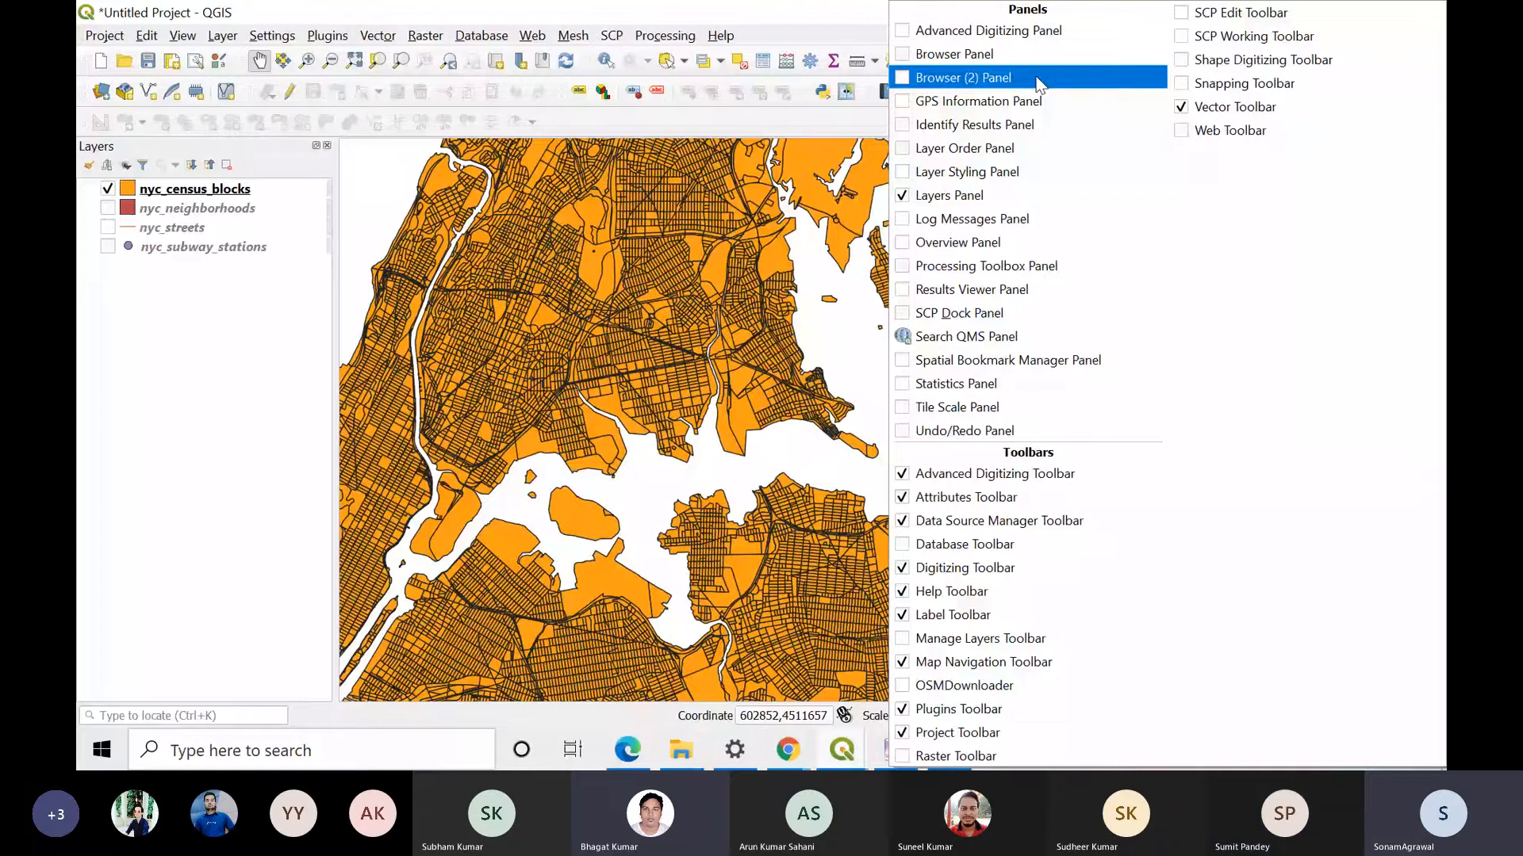
click(720, 35)
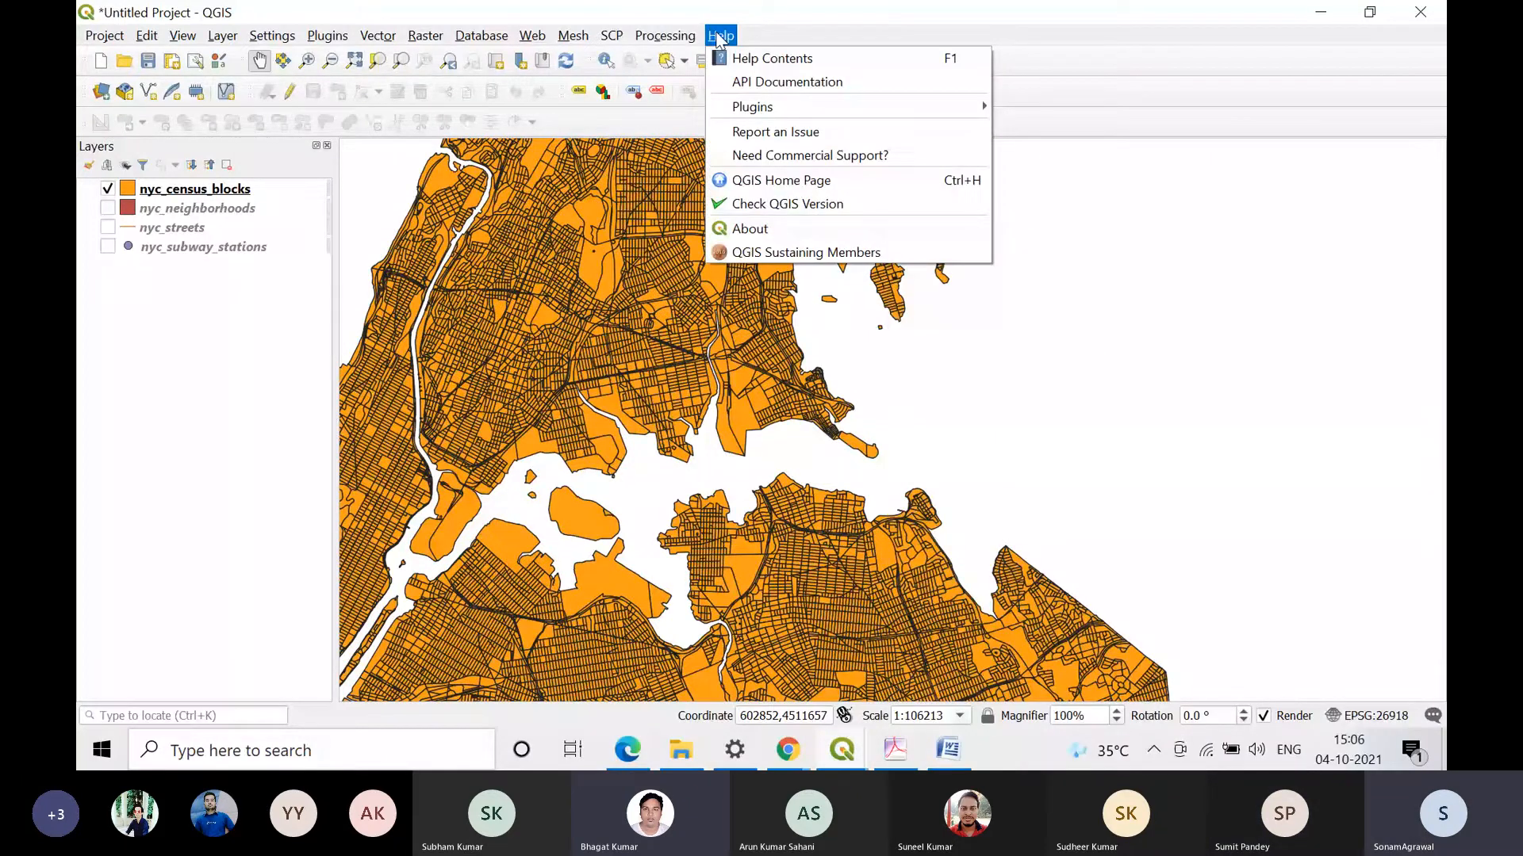
right_click(1106, 77)
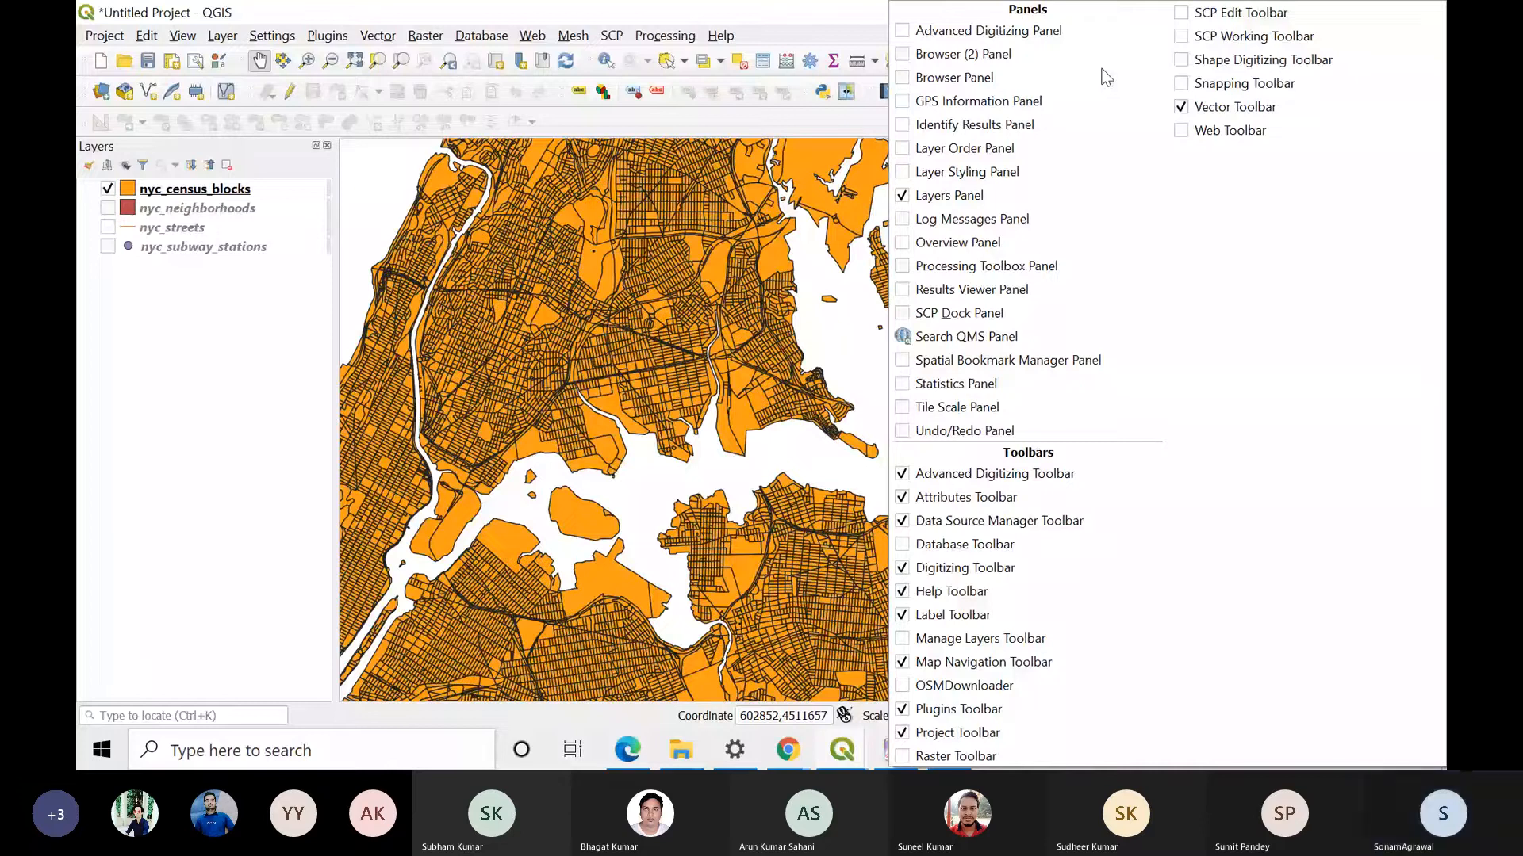
click(940, 547)
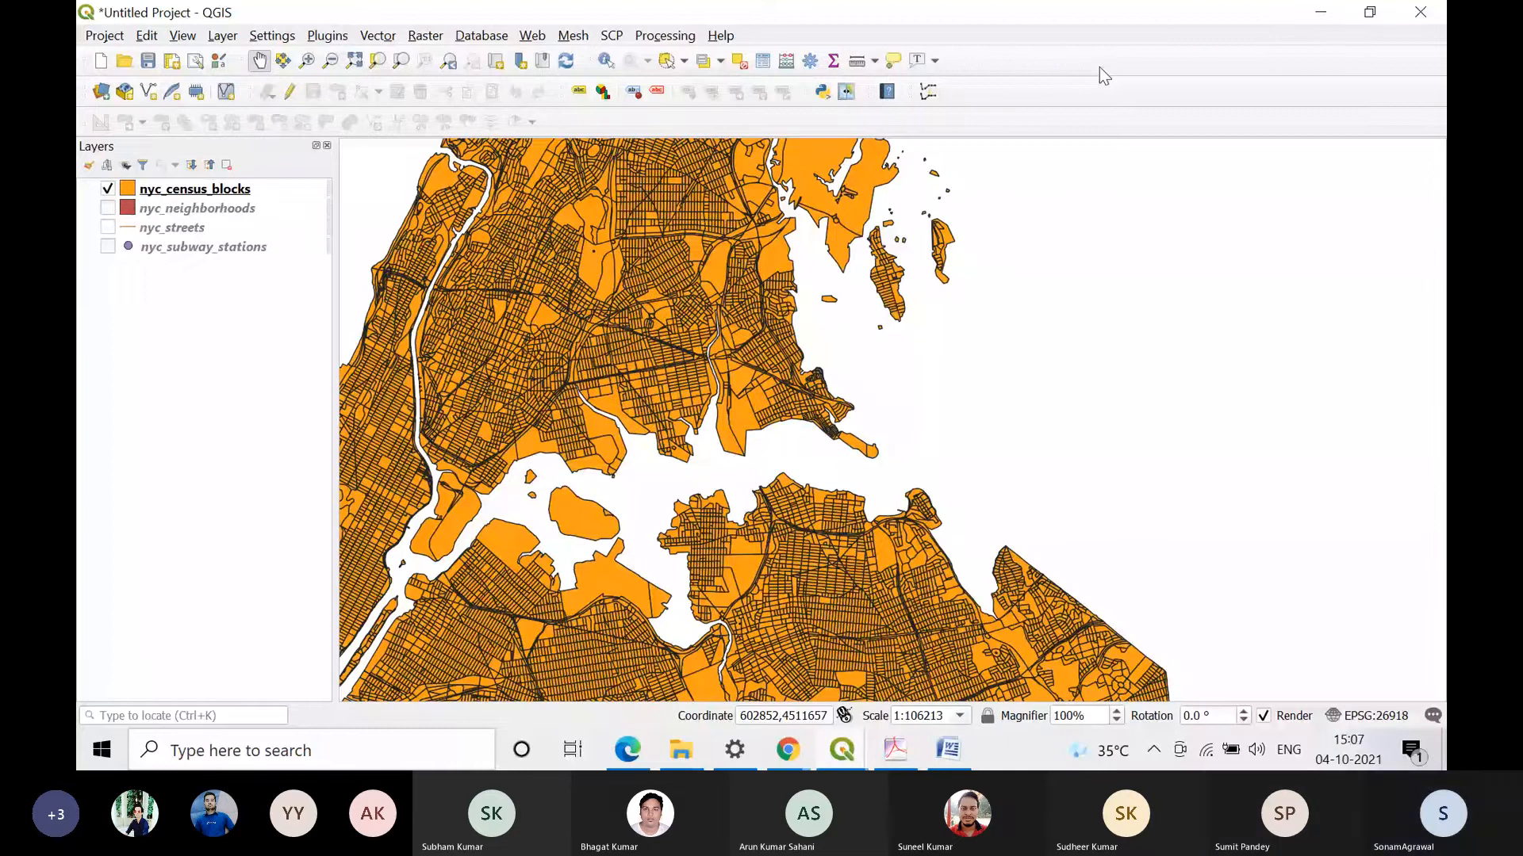
right_click(1099, 67)
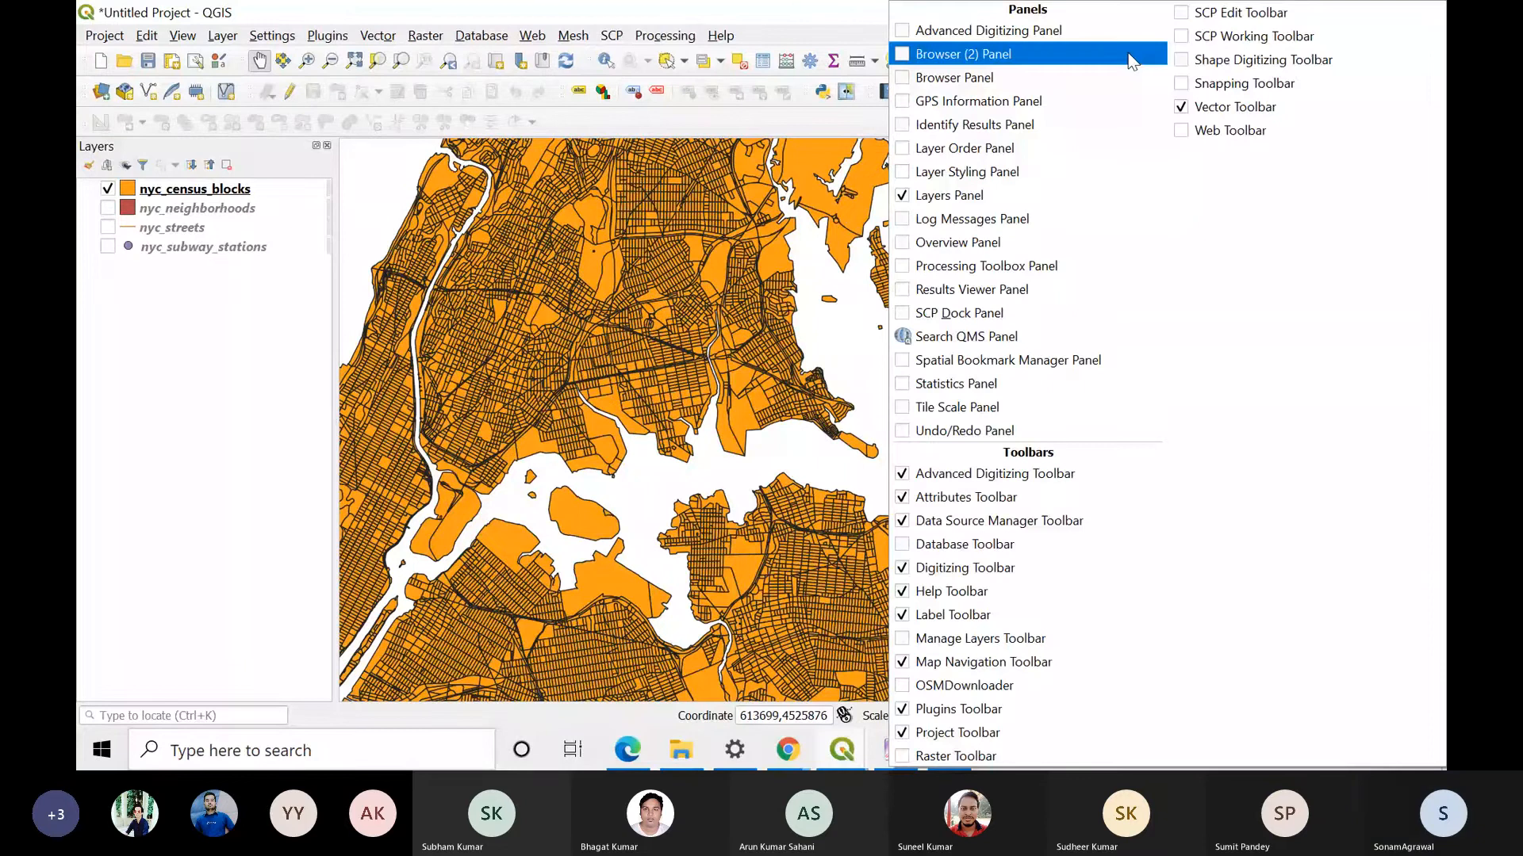
click(932, 526)
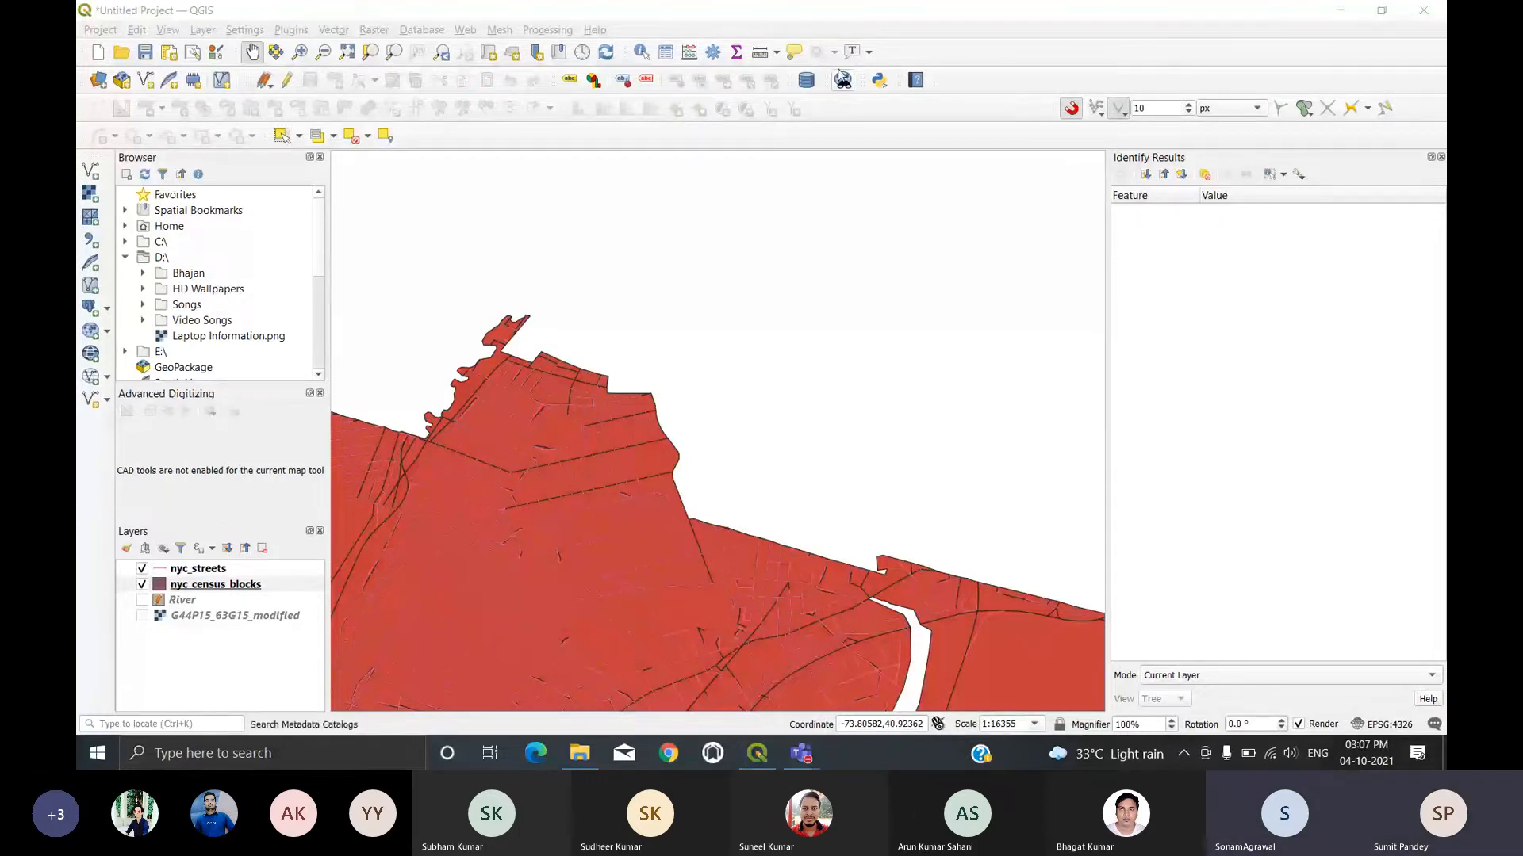
Step: Examine the annotation, deselection, select-by-value and select-feature tool options in the participant's shared QGIS window
click(870, 56)
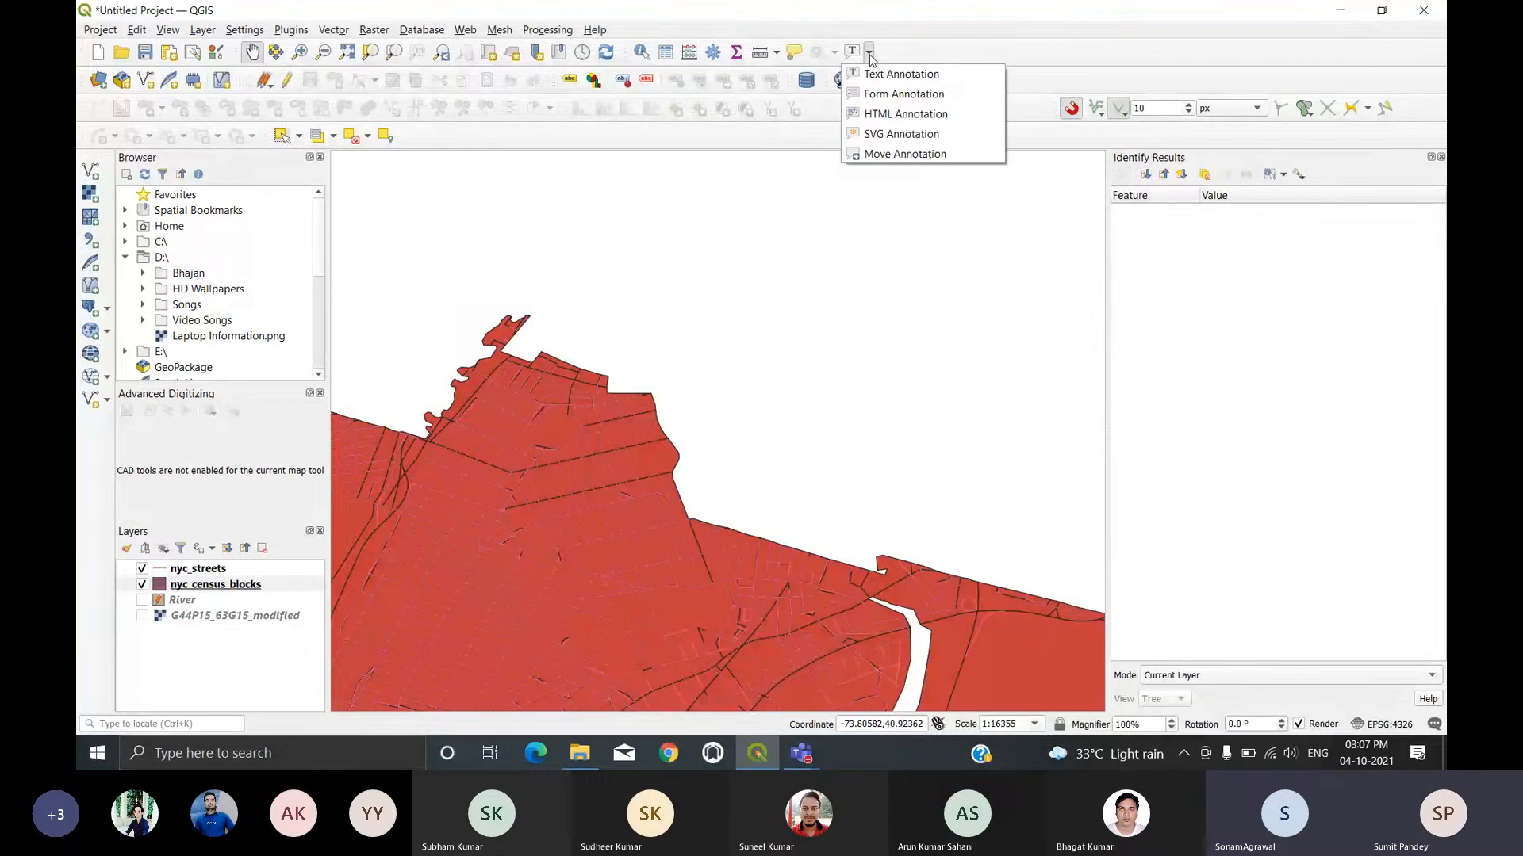
click(870, 56)
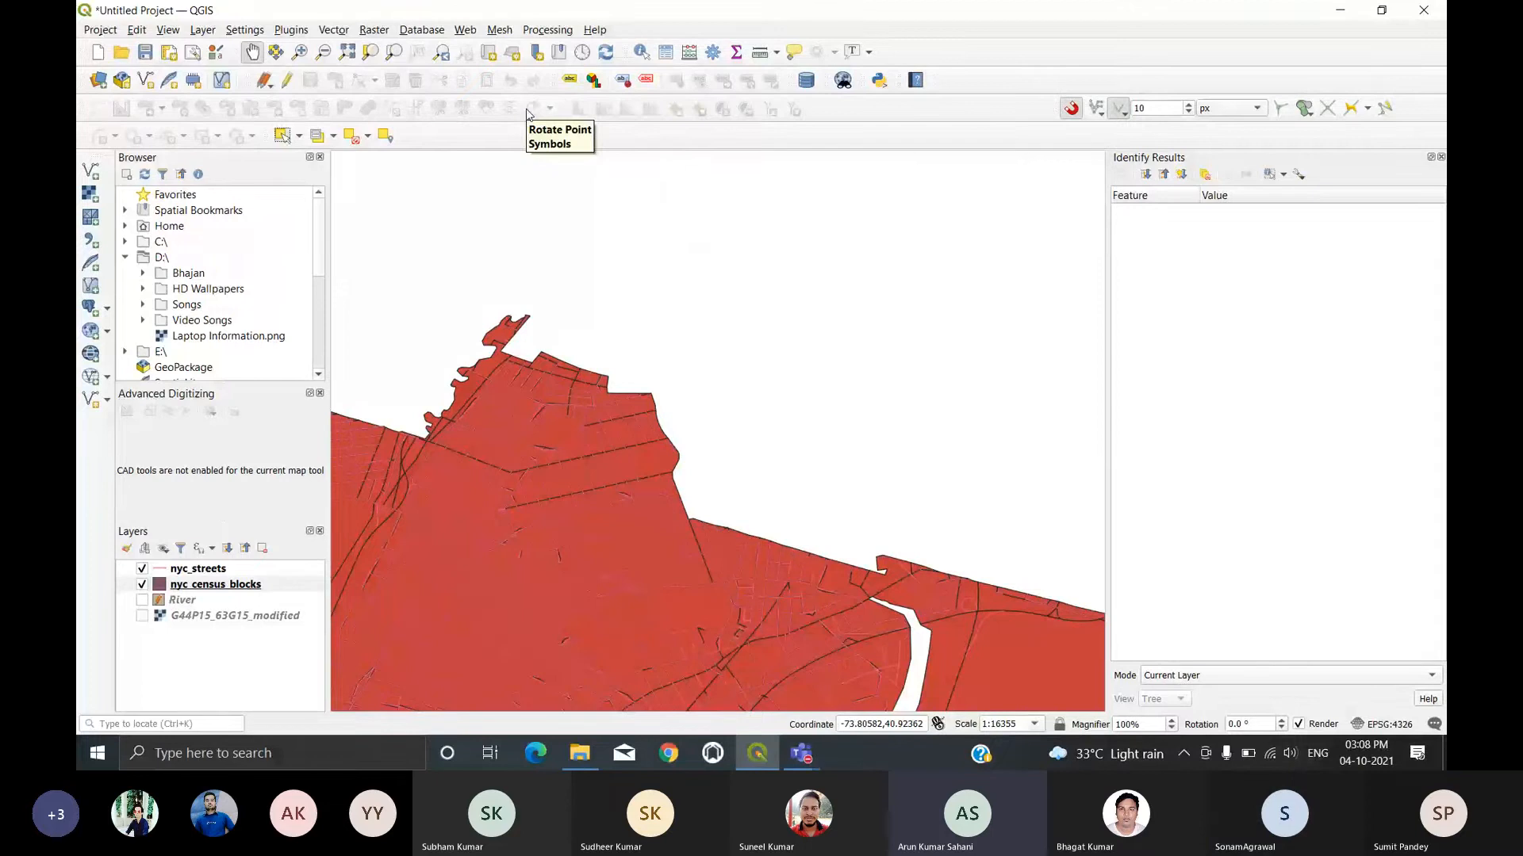
click(370, 138)
click(370, 139)
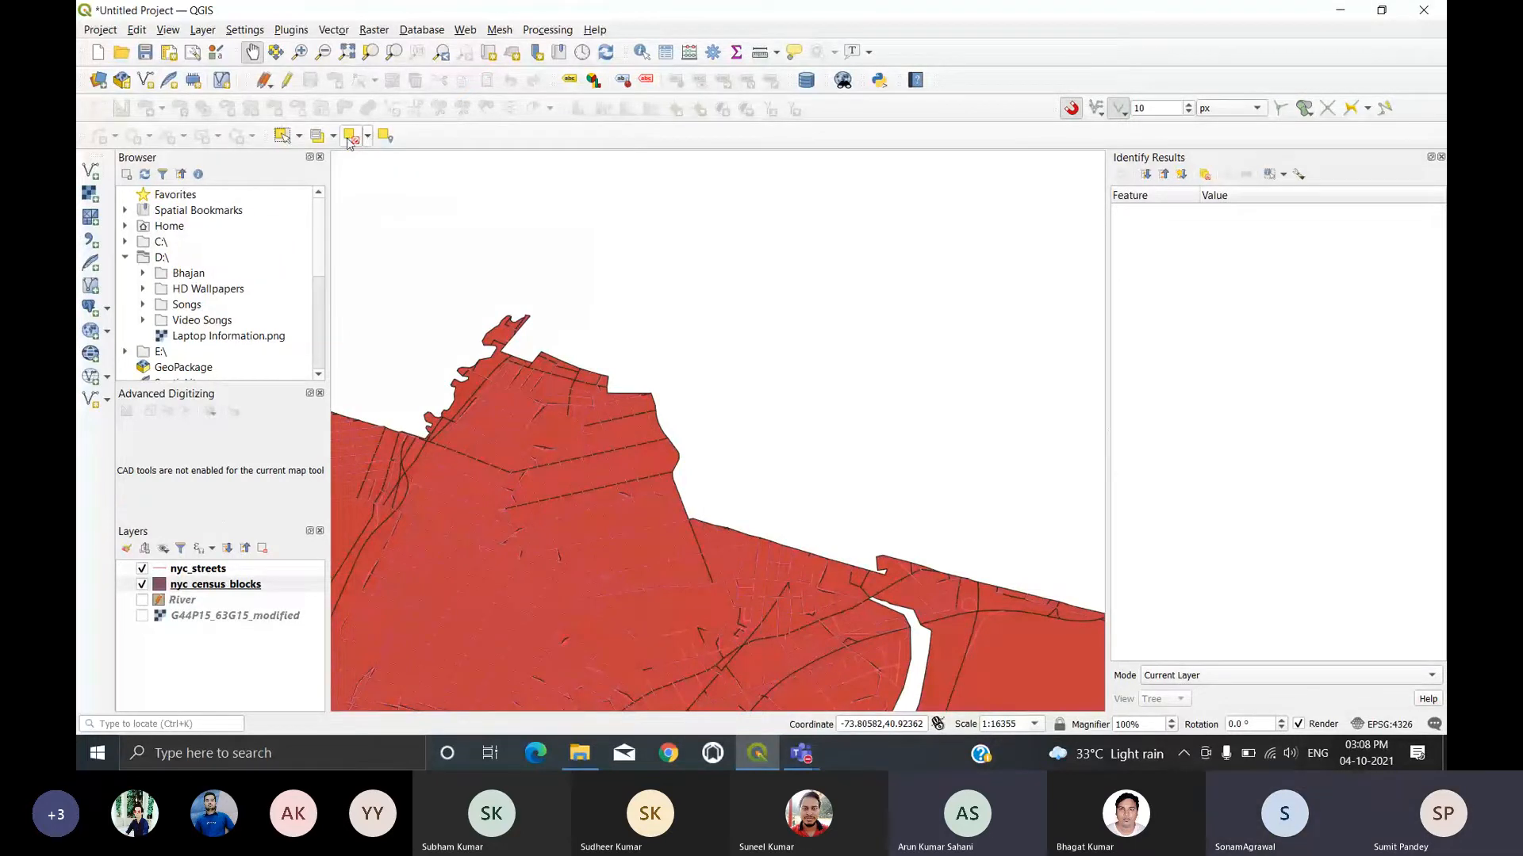
click(333, 138)
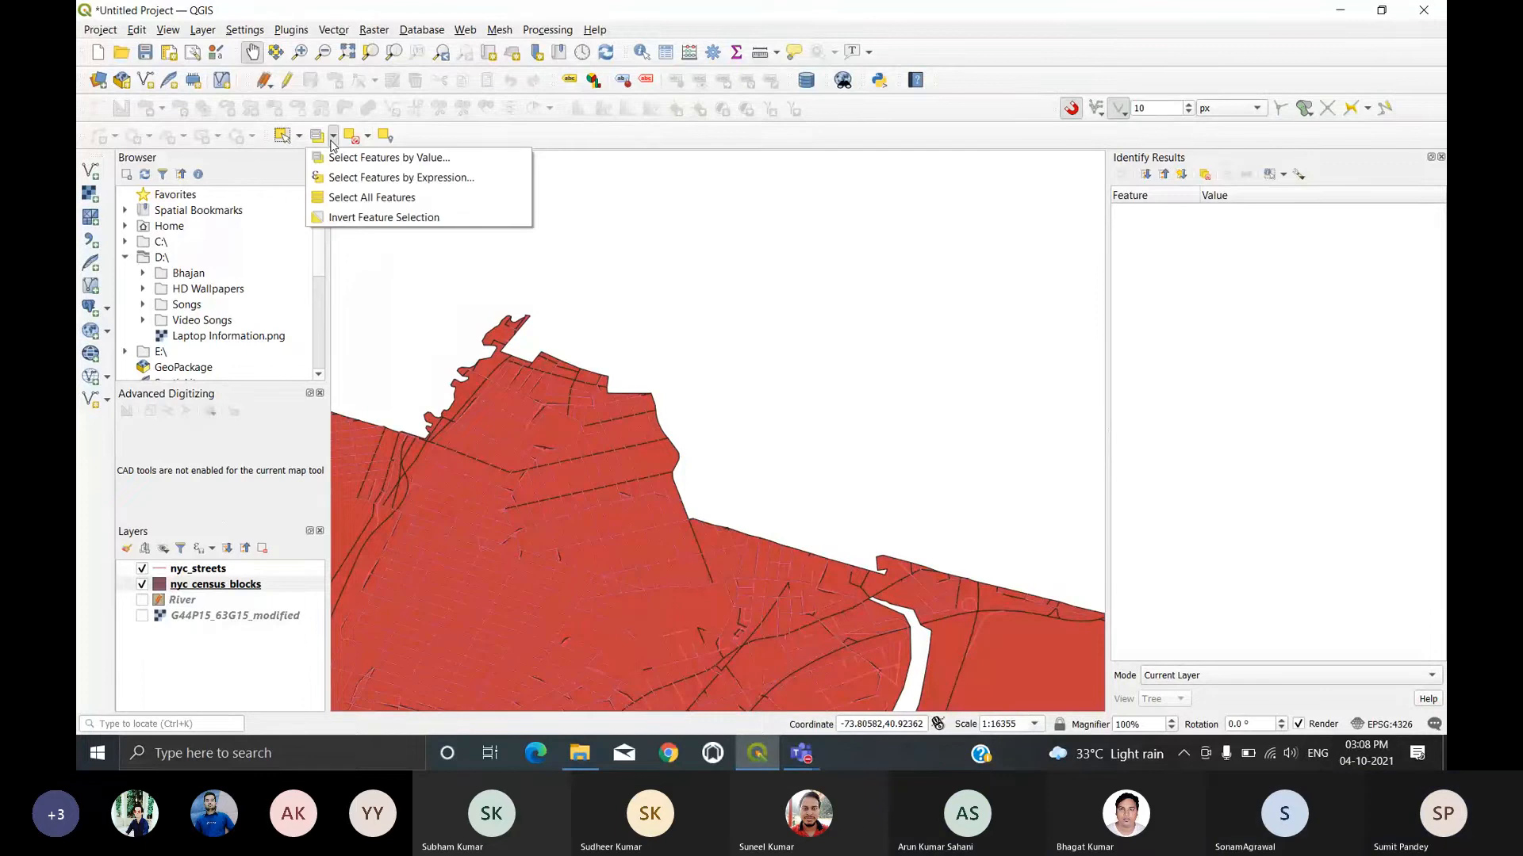
click(300, 138)
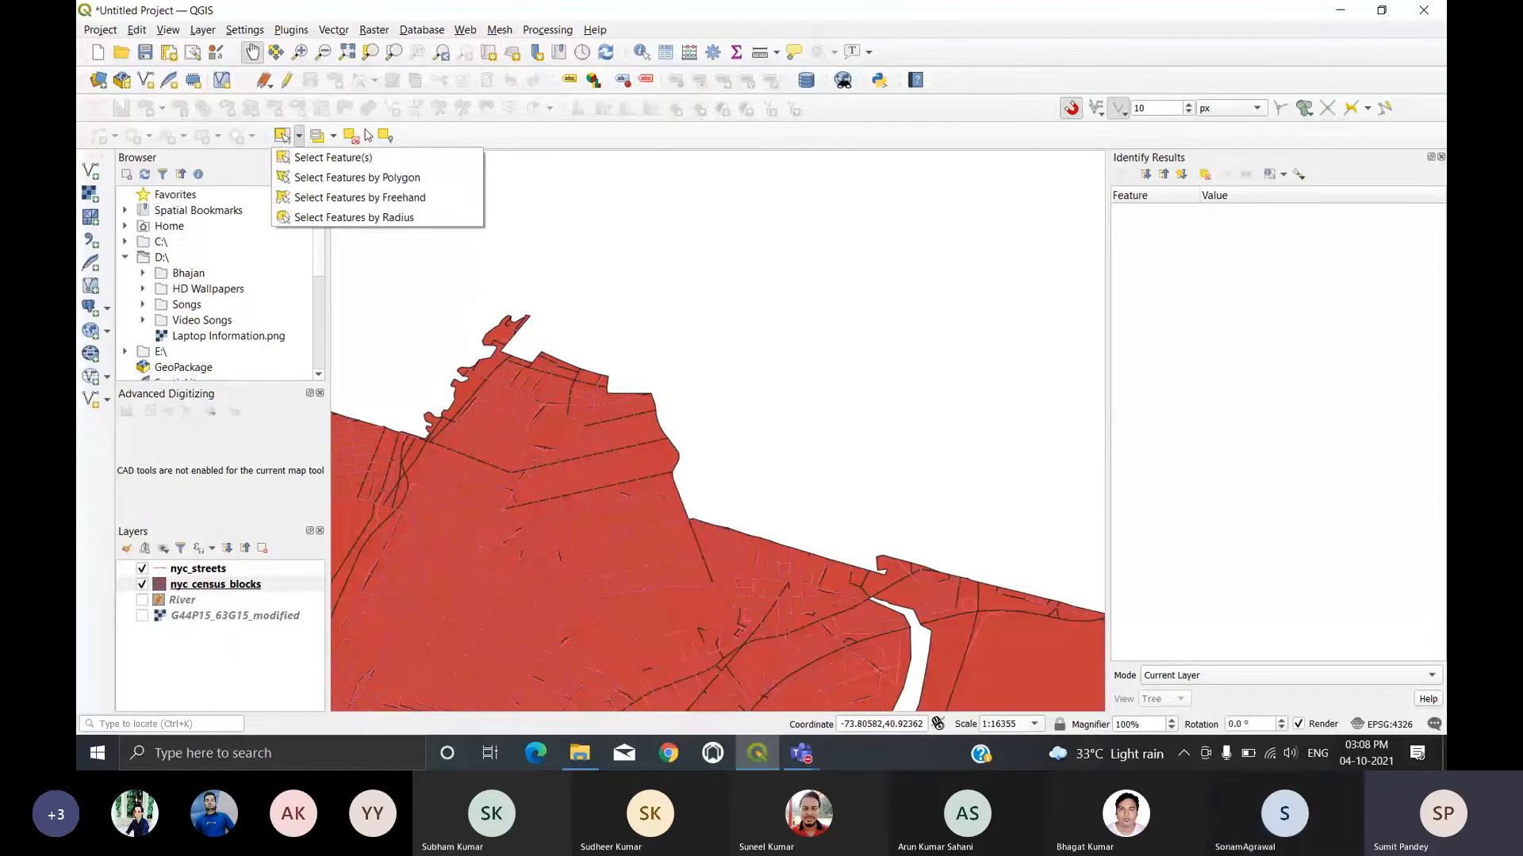
click(462, 136)
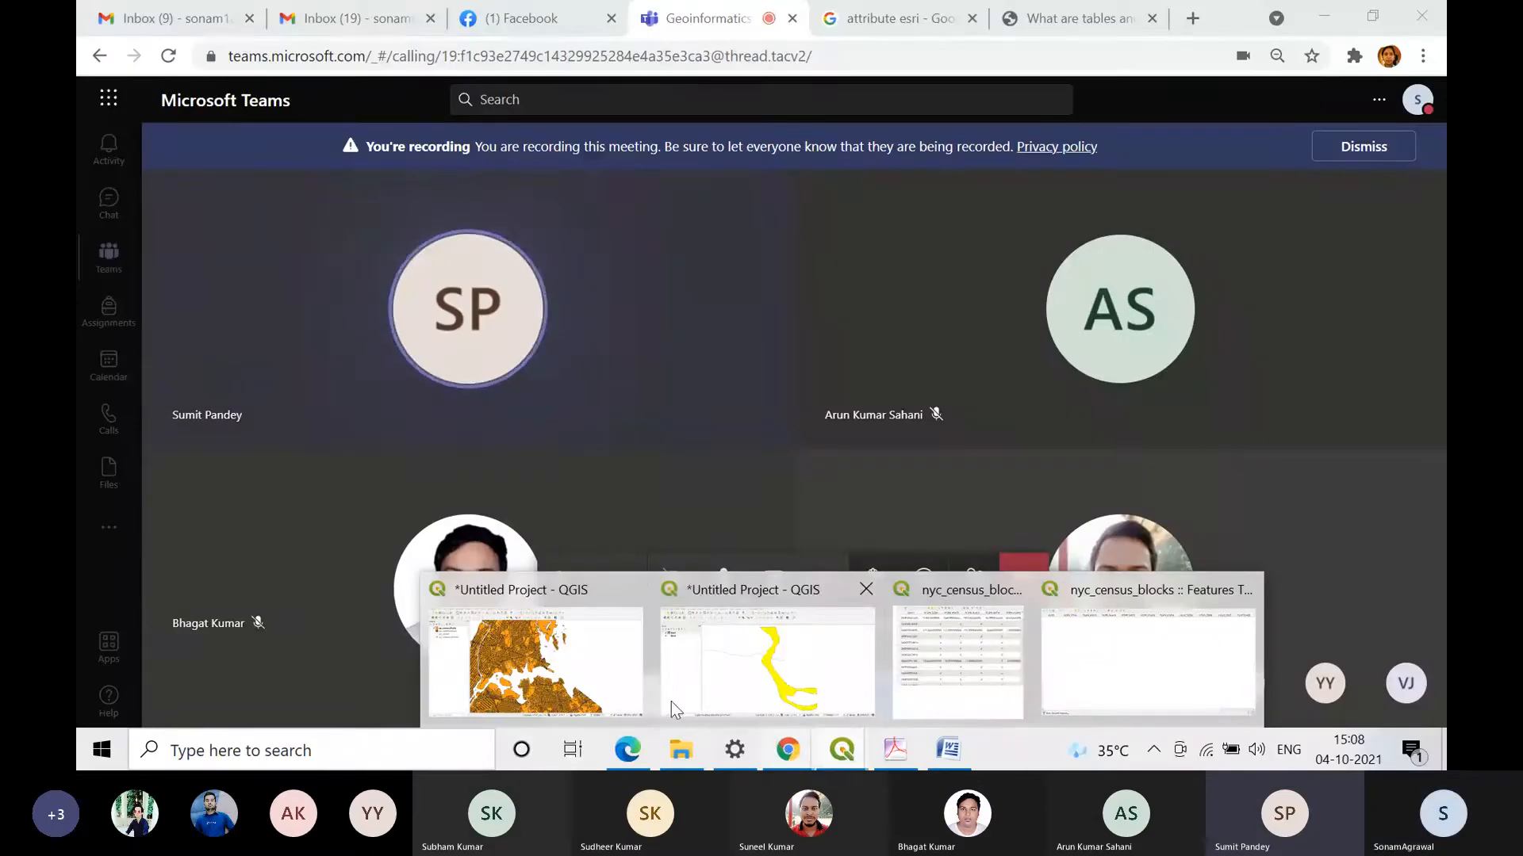
Step: Return to the QGIS project with the nyc_census_blocks layer and move the Label Toolbar beside the Attributes Toolbar
click(545, 658)
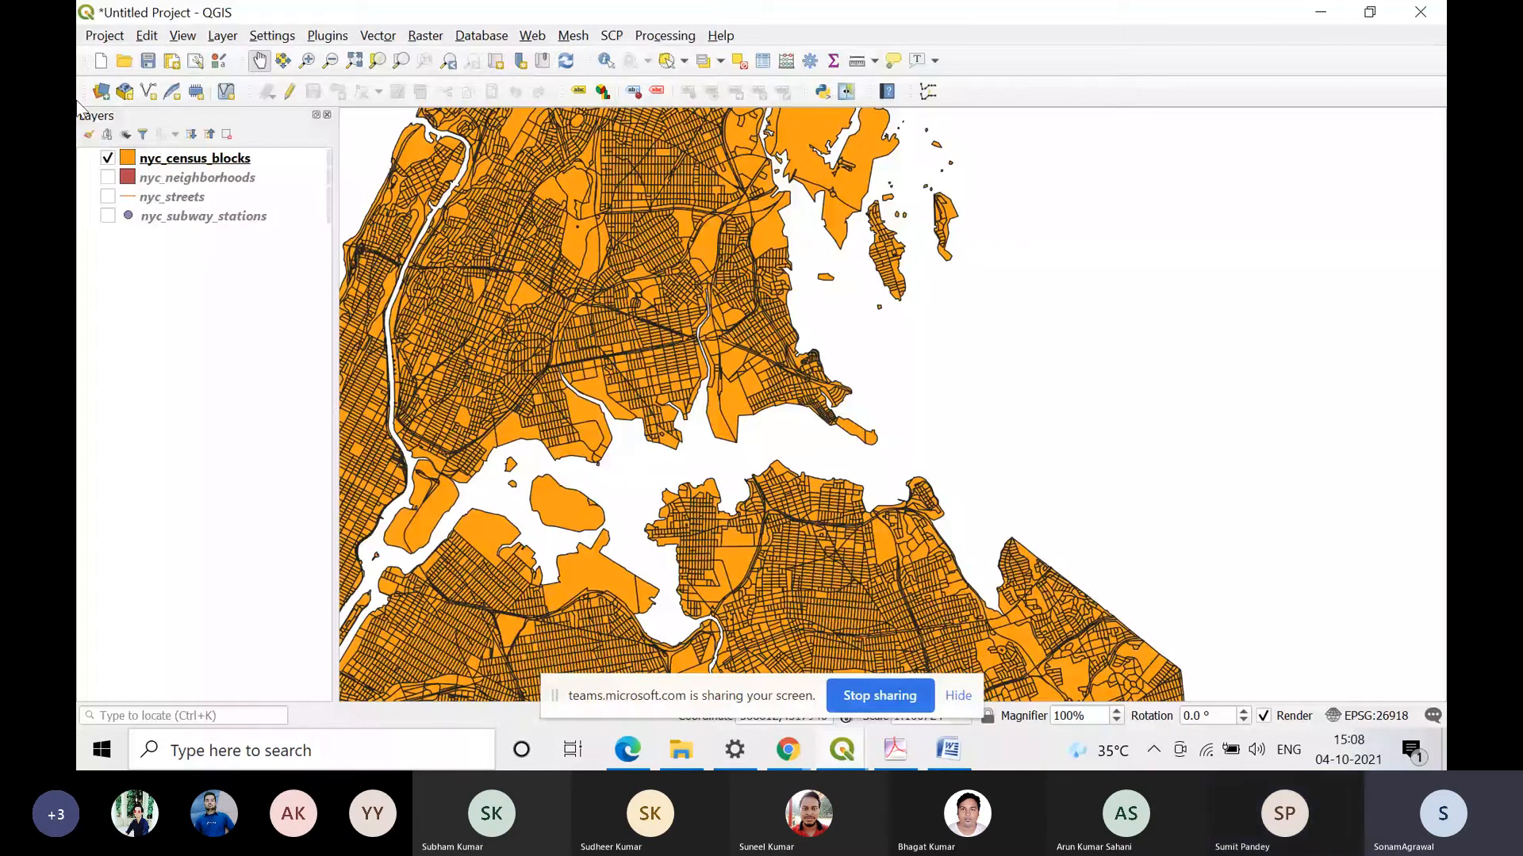
drag(570, 91, 585, 97)
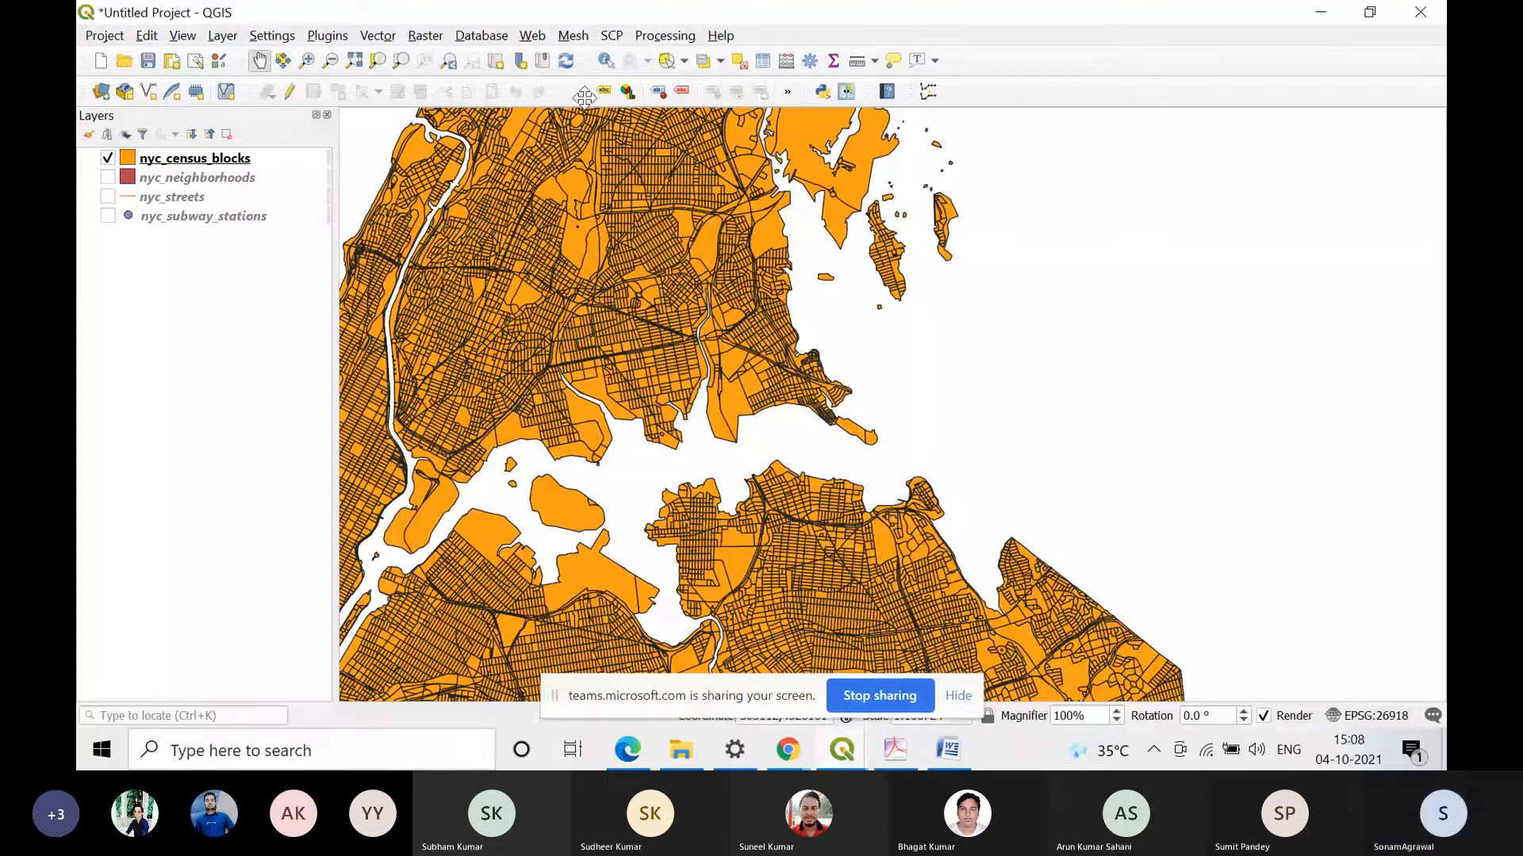
drag(584, 97, 1032, 150)
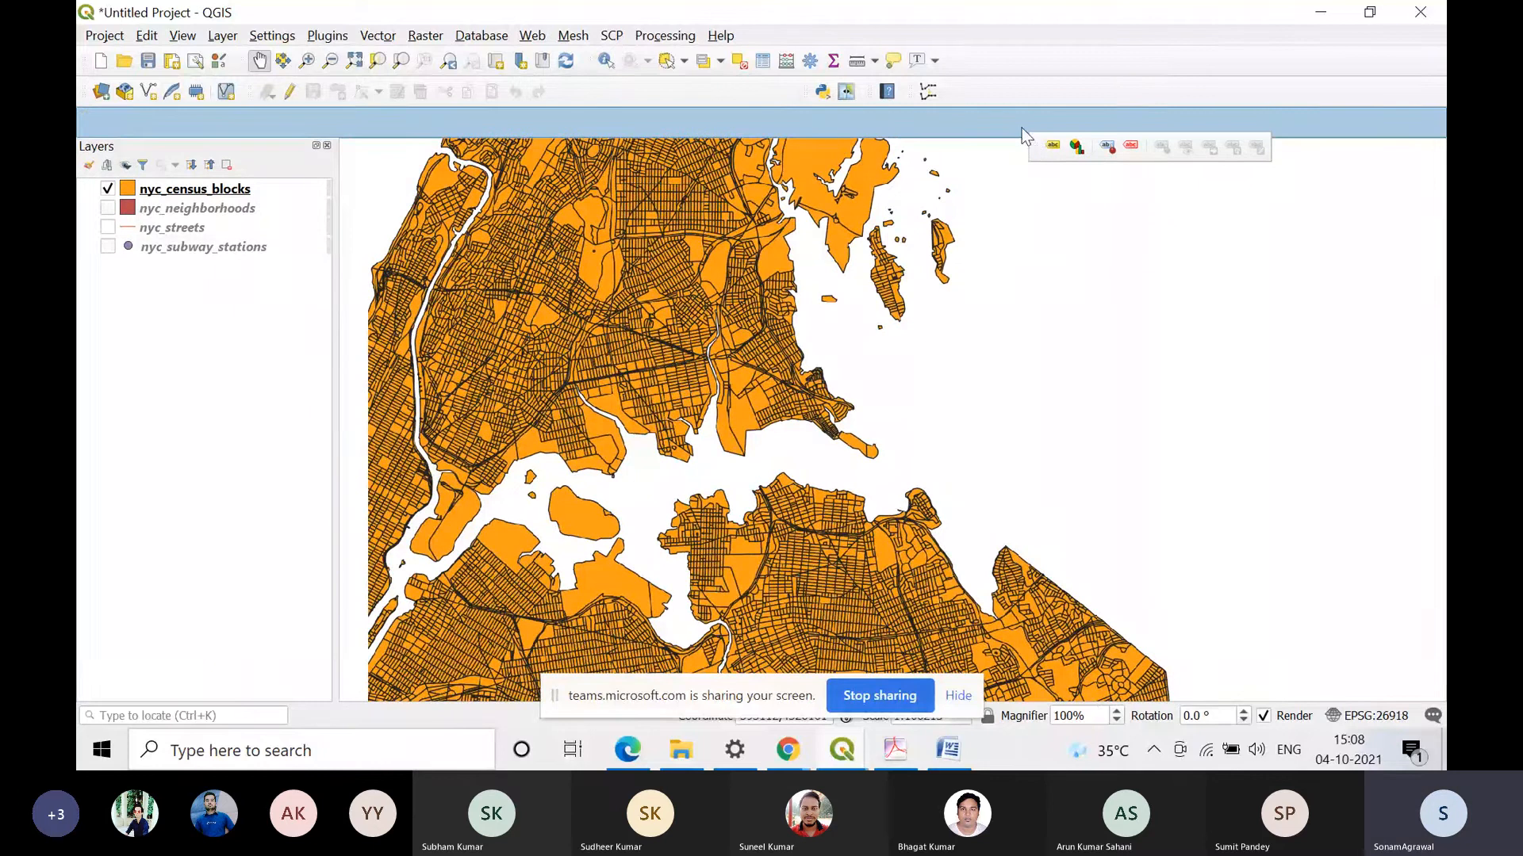
Step: Hide the Plugins Toolbar and Map Navigation Toolbar, and show the Advanced Digitizing Toolbar
right_click(1021, 126)
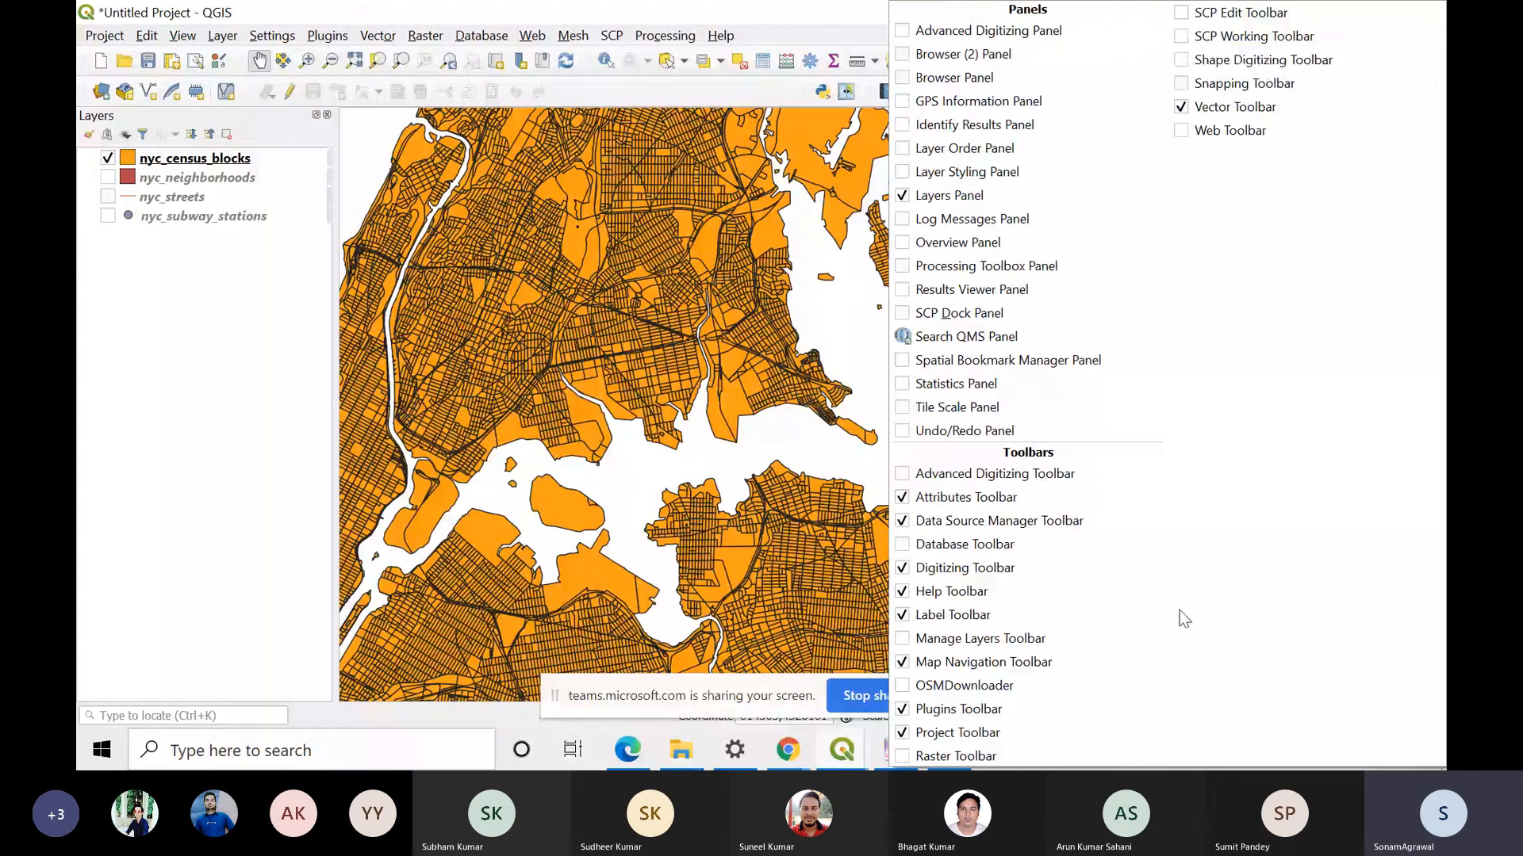
click(1019, 714)
right_click(892, 91)
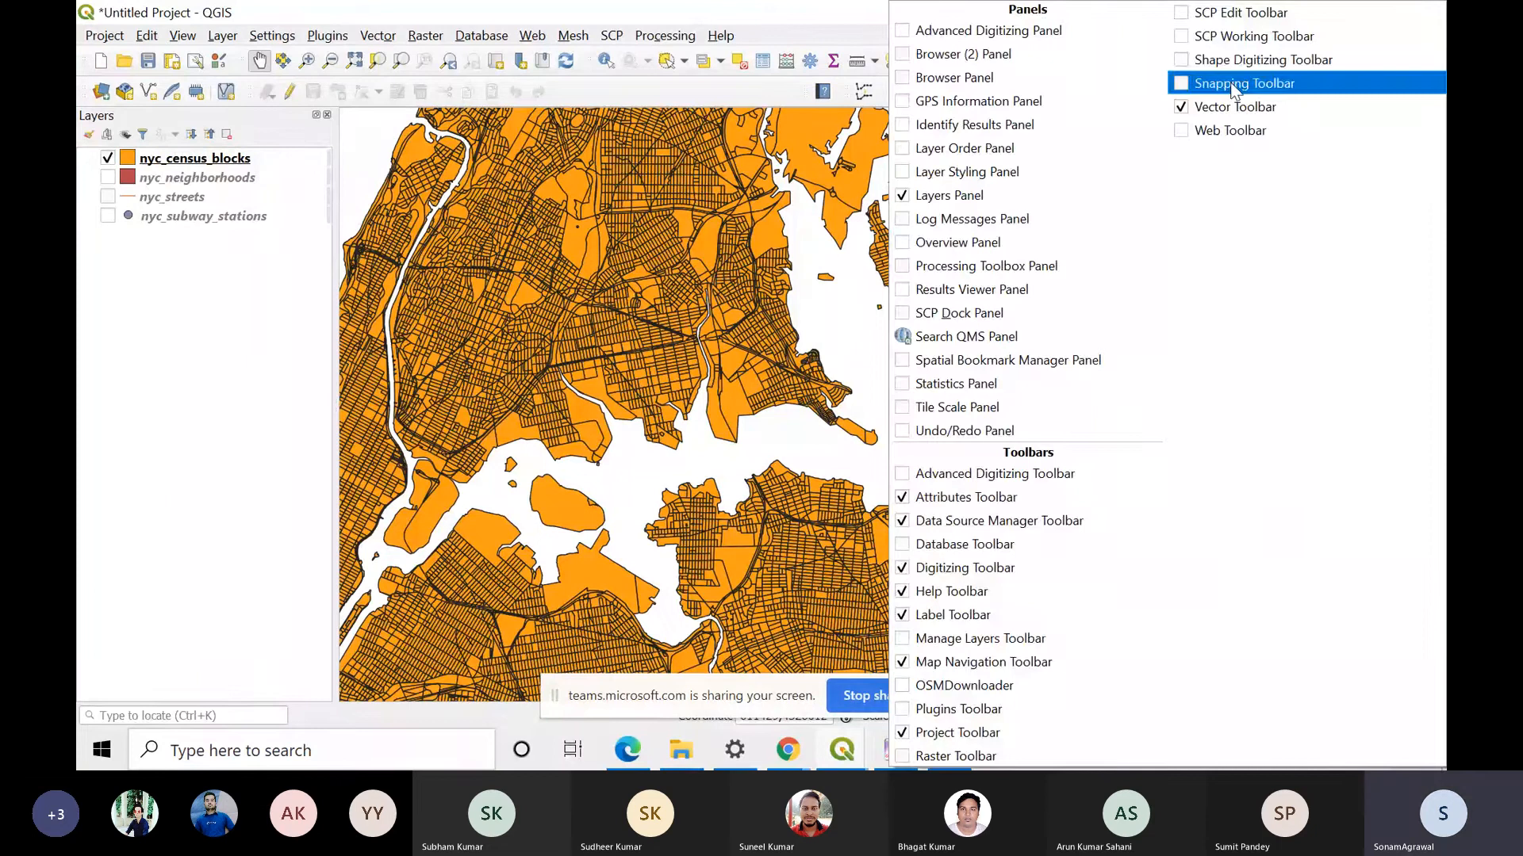
click(933, 639)
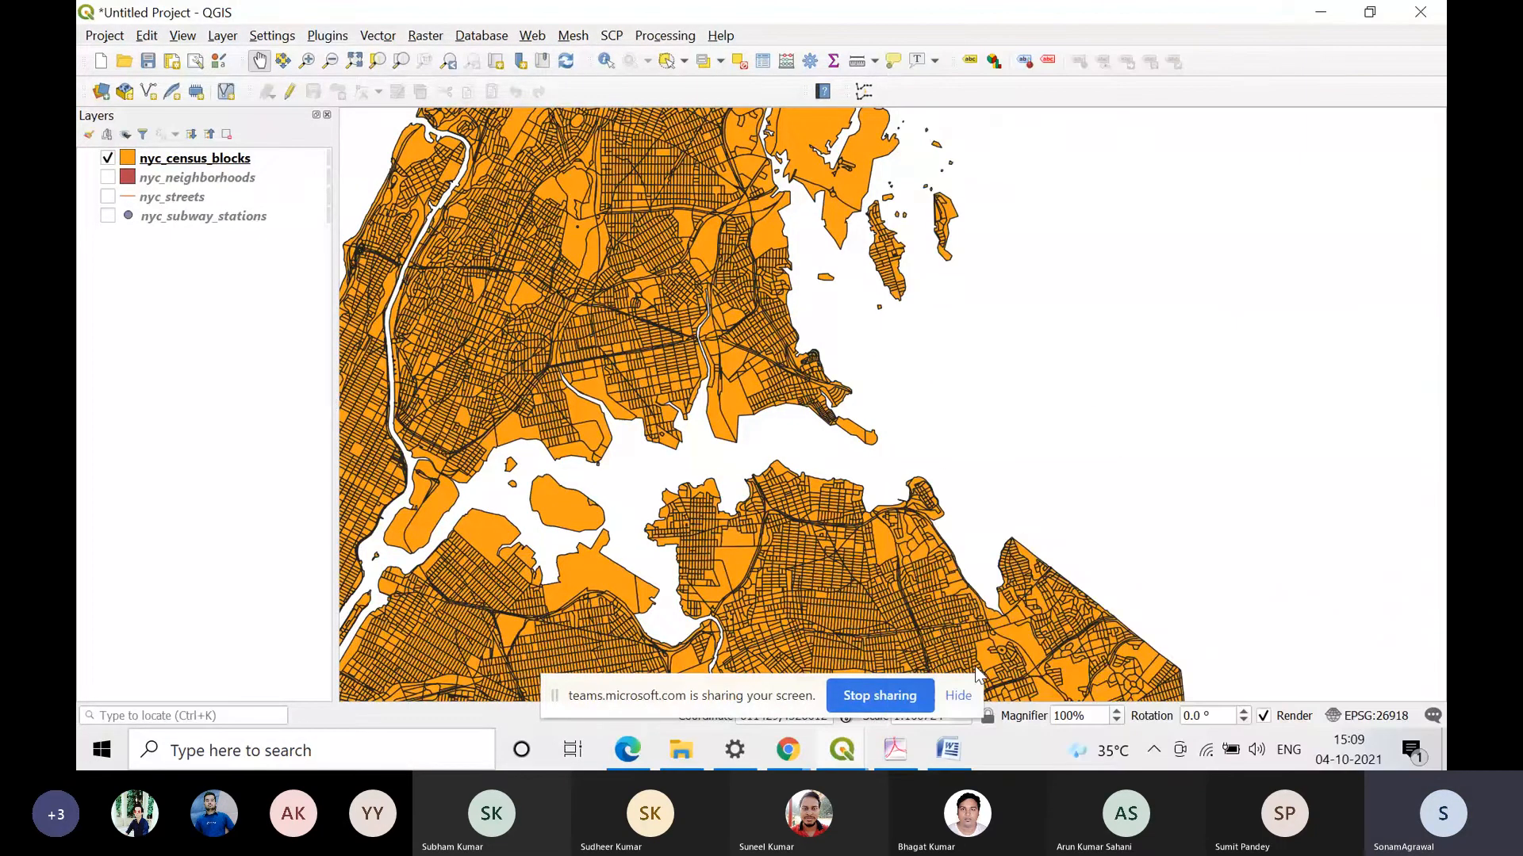
right_click(1045, 63)
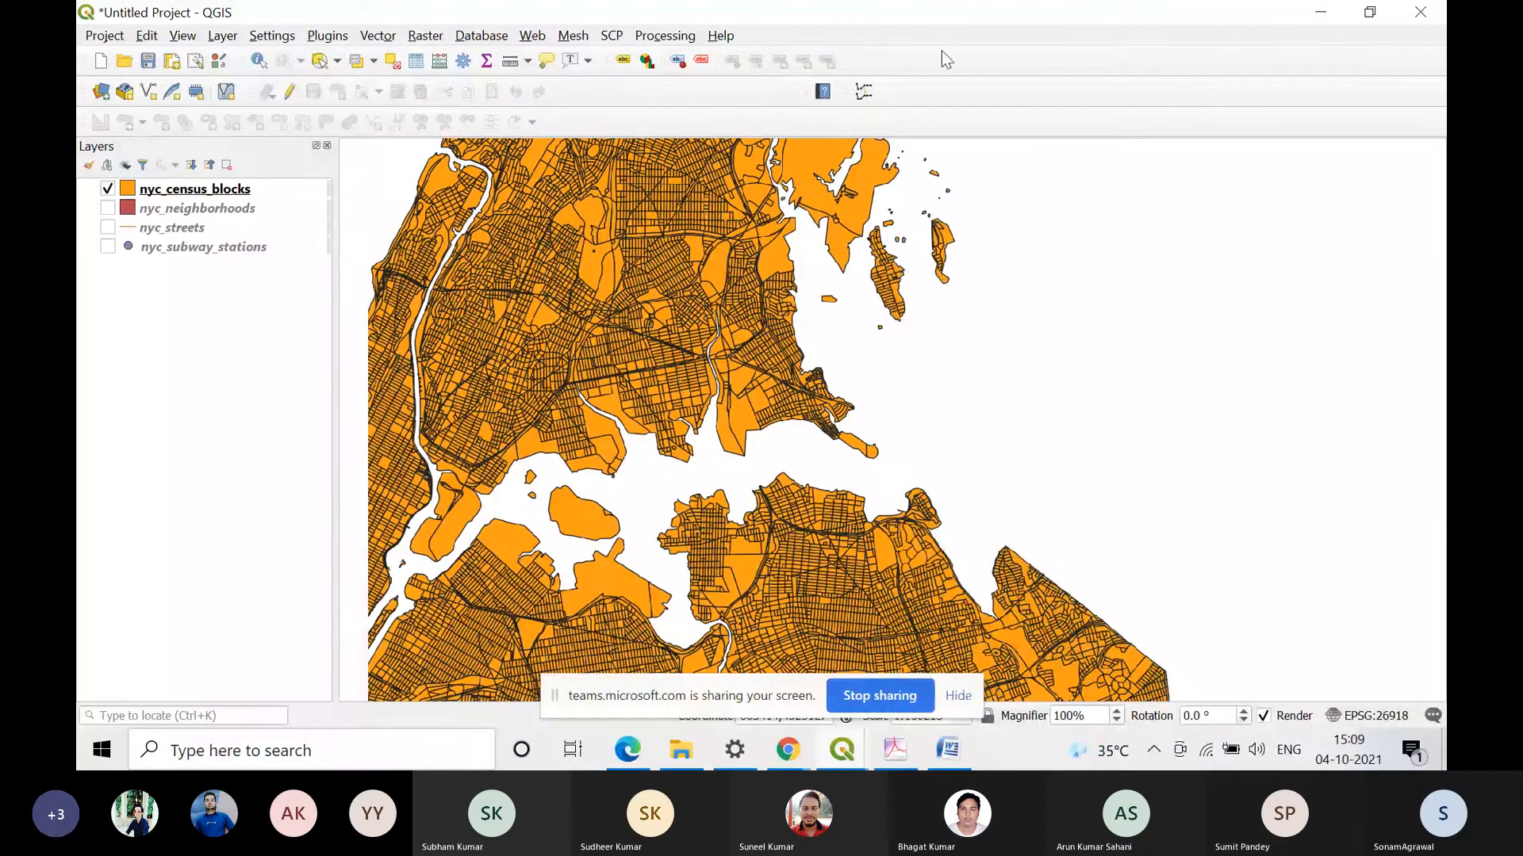
right_click(941, 51)
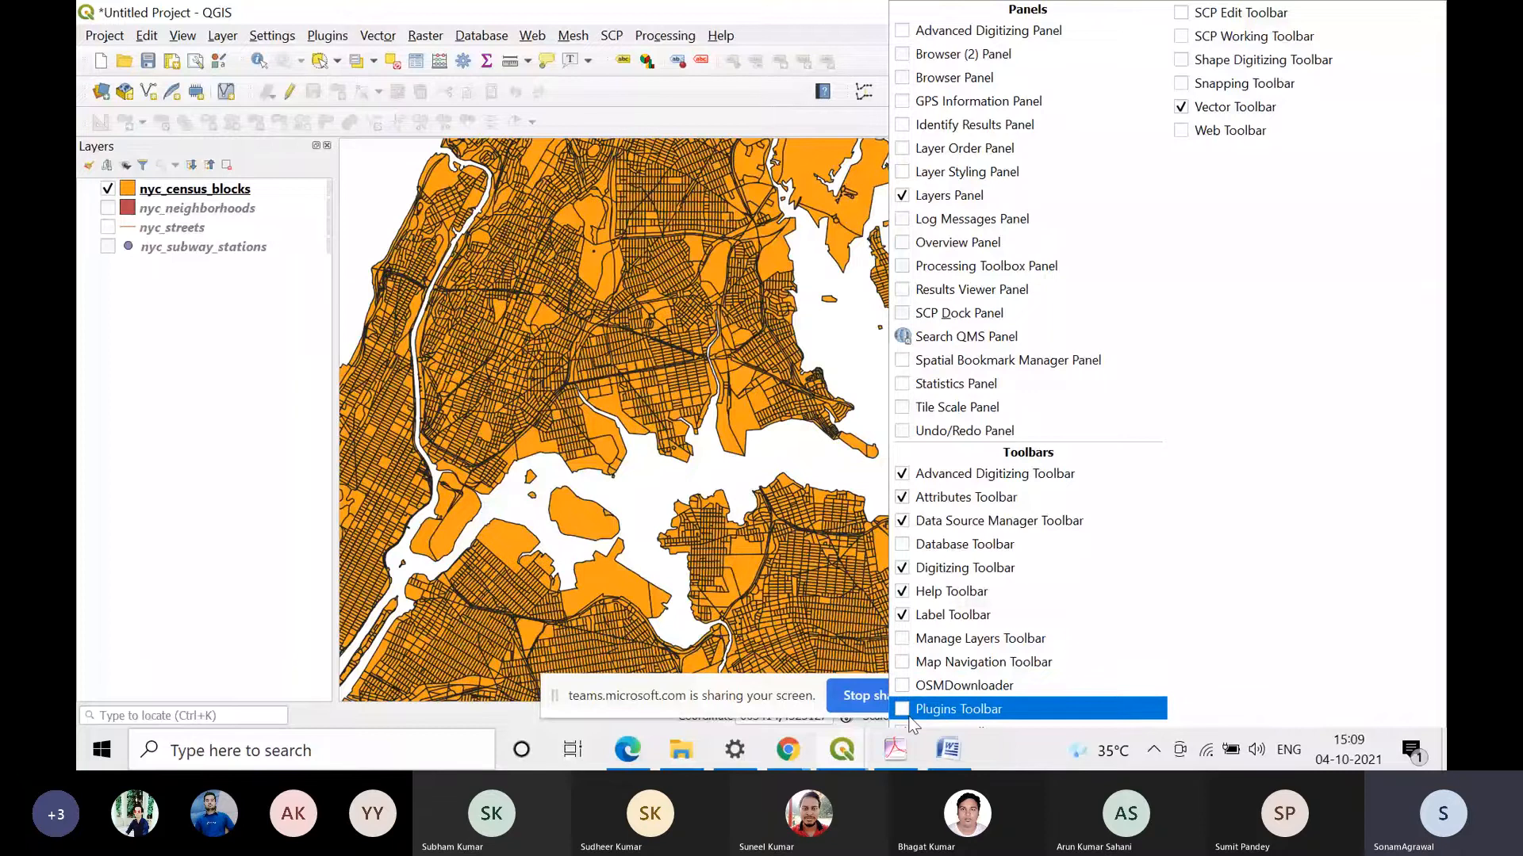
click(634, 507)
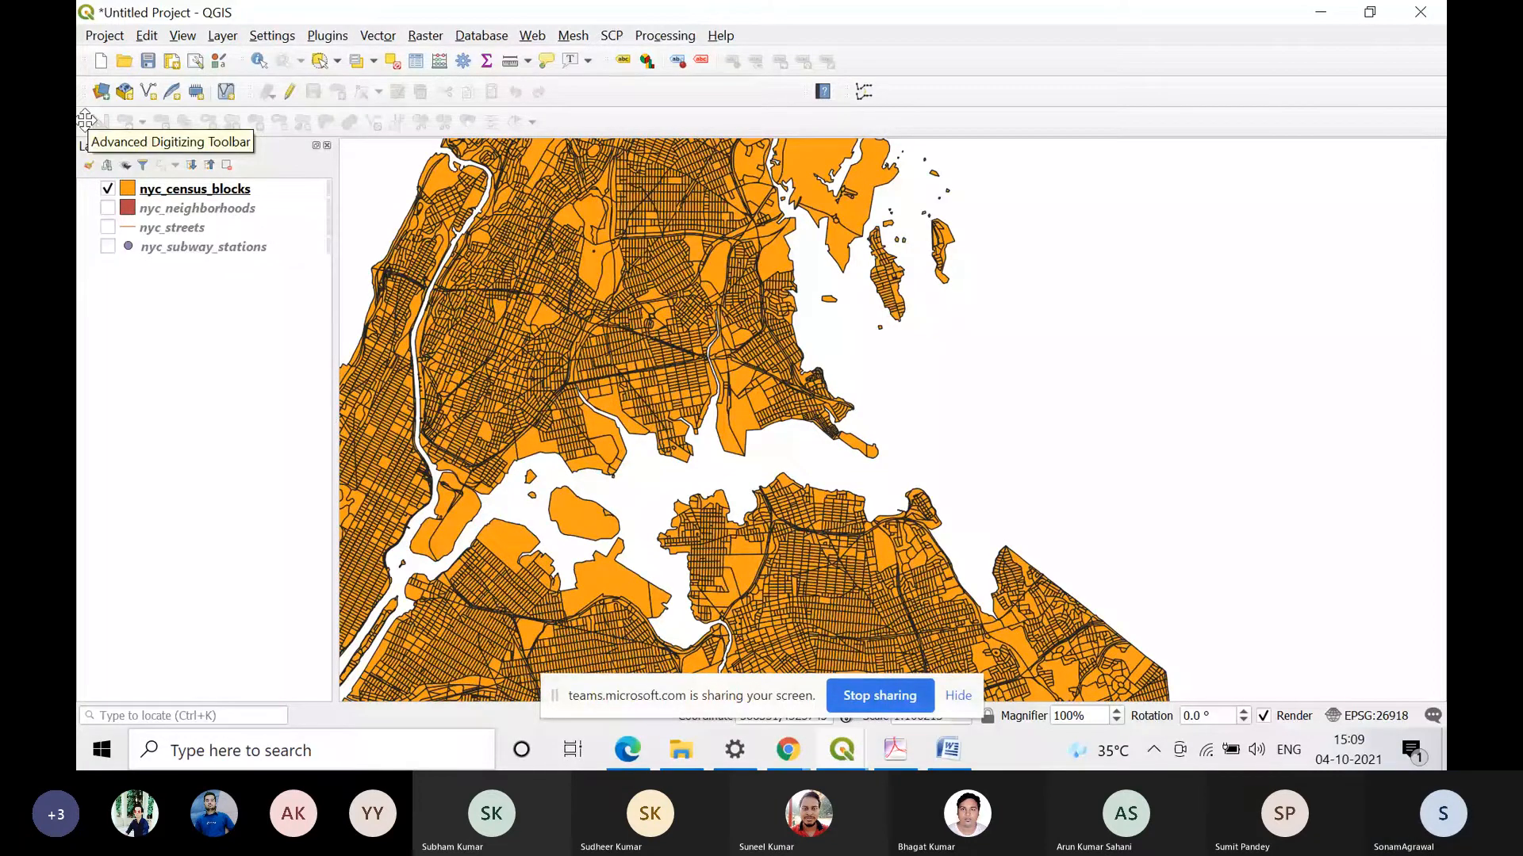
Step: Dock the Advanced Digitizing Toolbar beside the Label Toolbar and hide the screen-sharing notice
drag(86, 120, 645, 124)
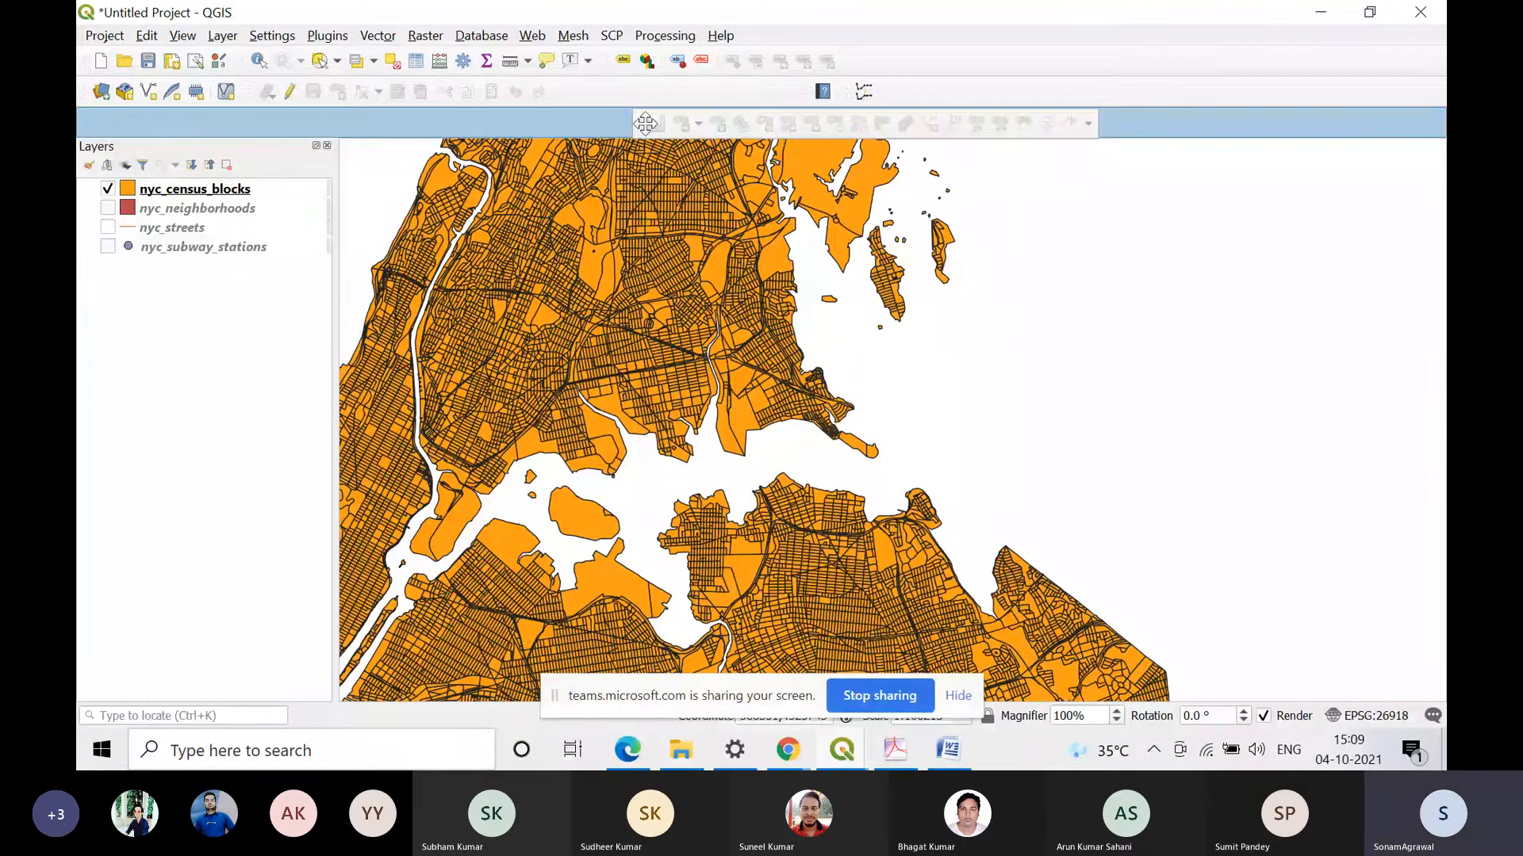
drag(644, 124, 1030, 55)
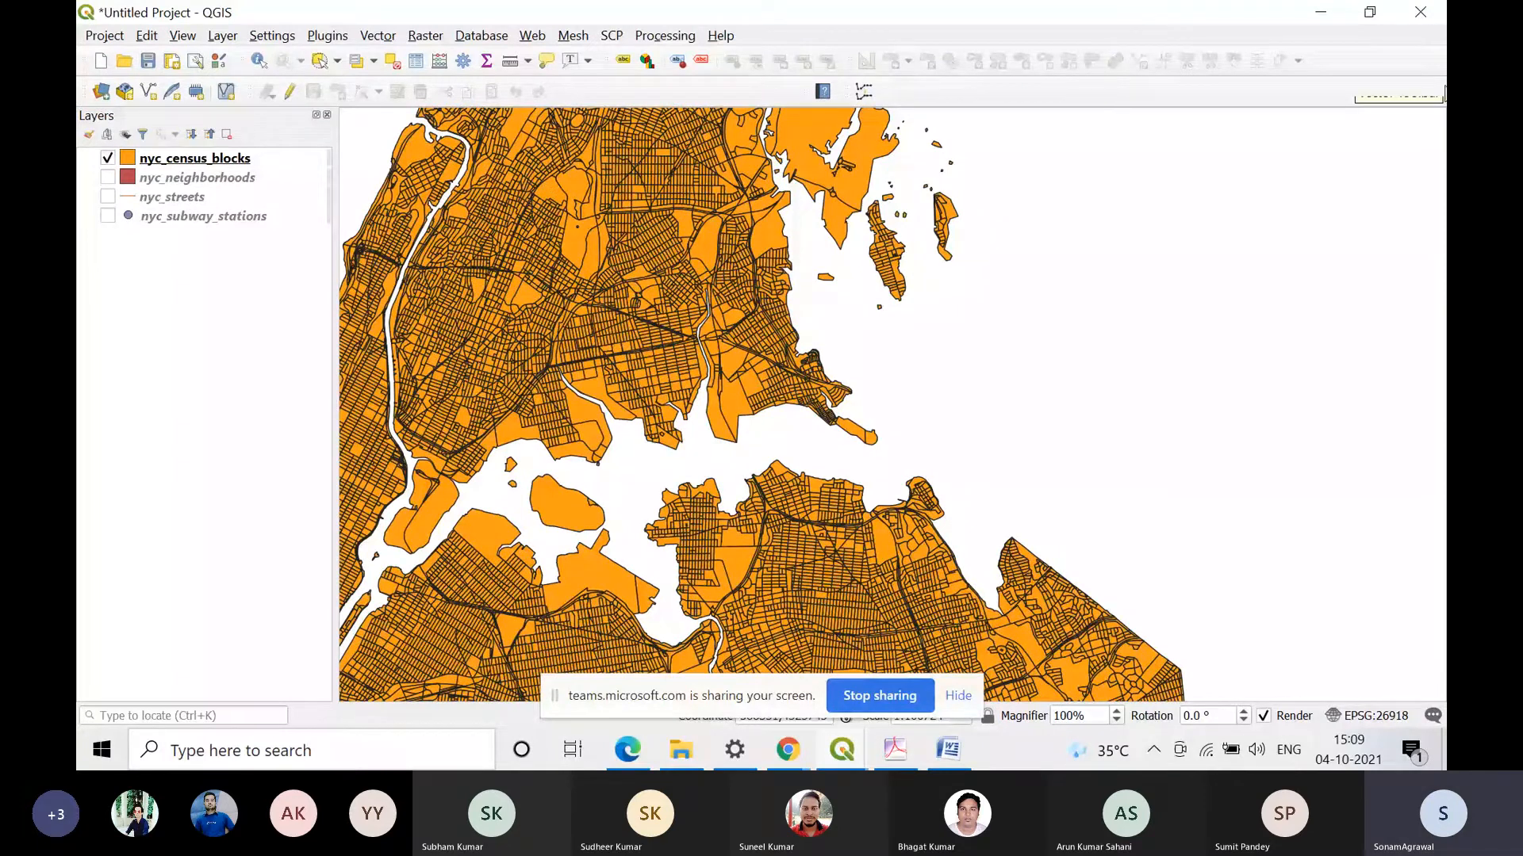
click(957, 696)
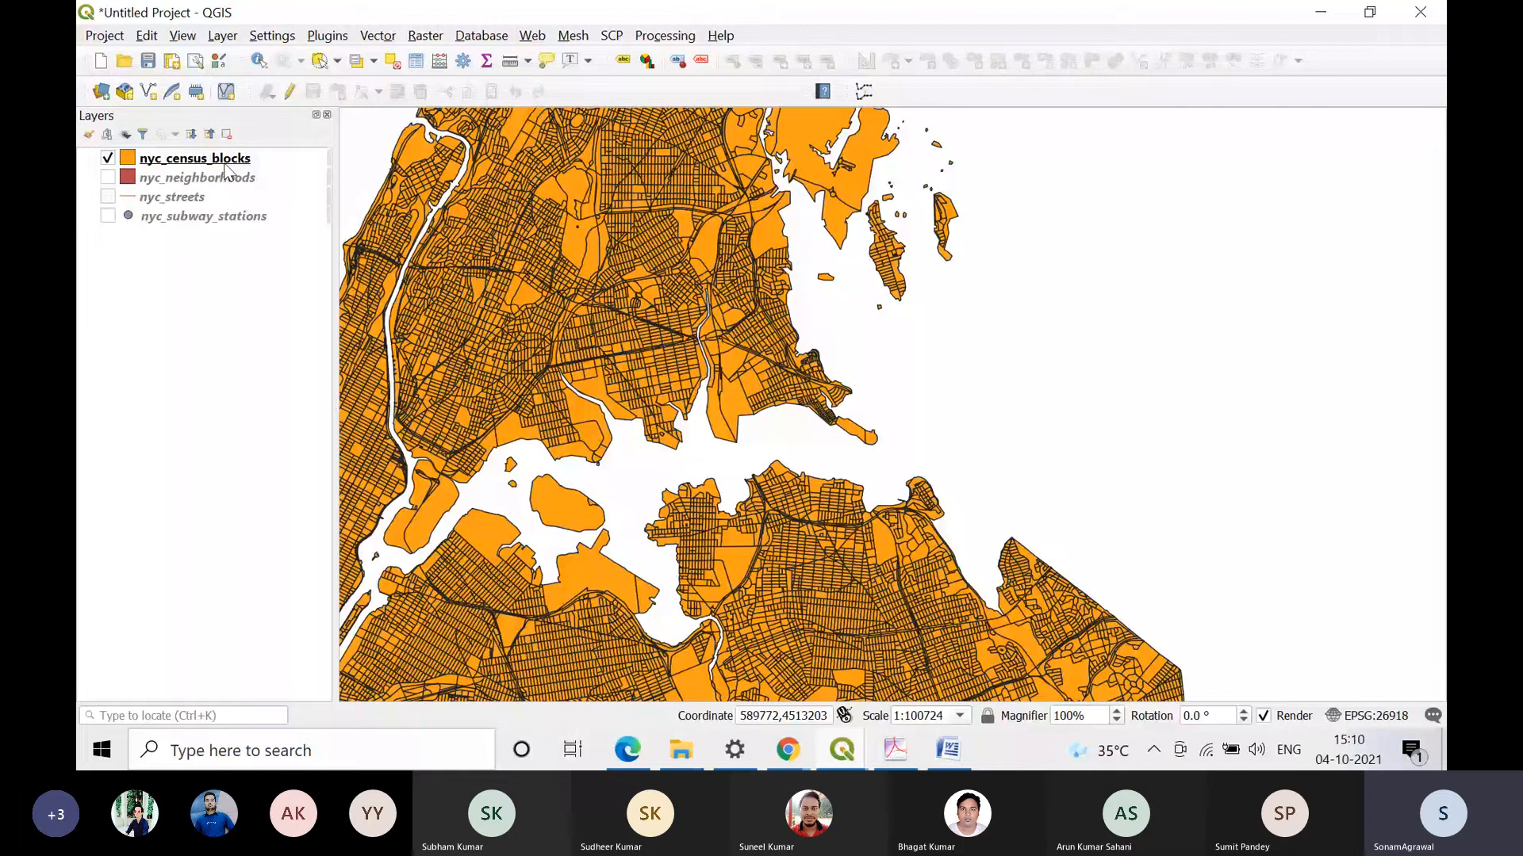
Step: Open the attribute table of the nyc_census_blocks layer and reposition its window over the map
click(223, 161)
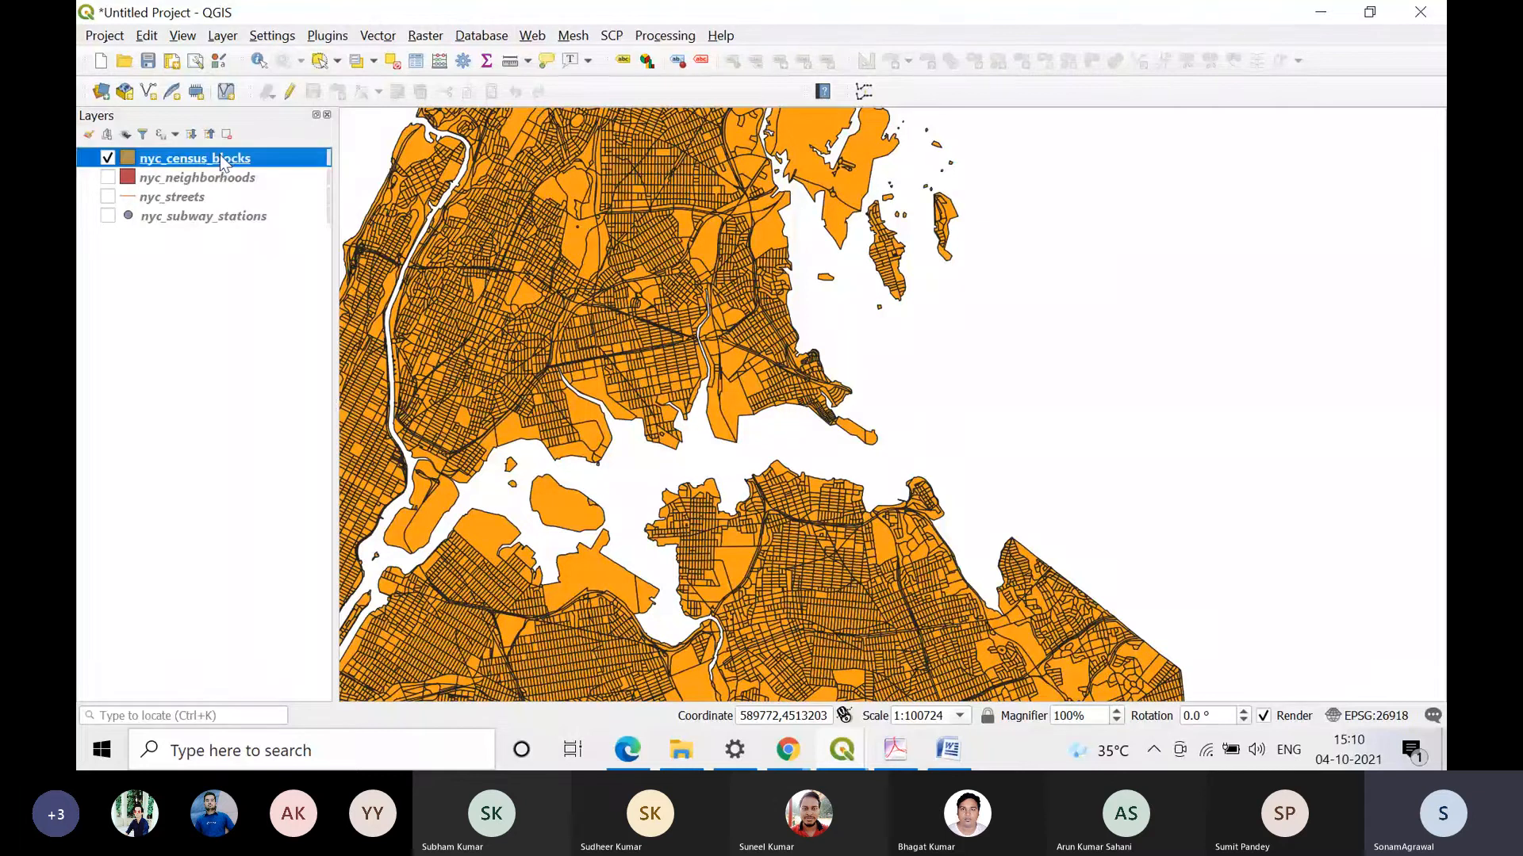
right_click(223, 161)
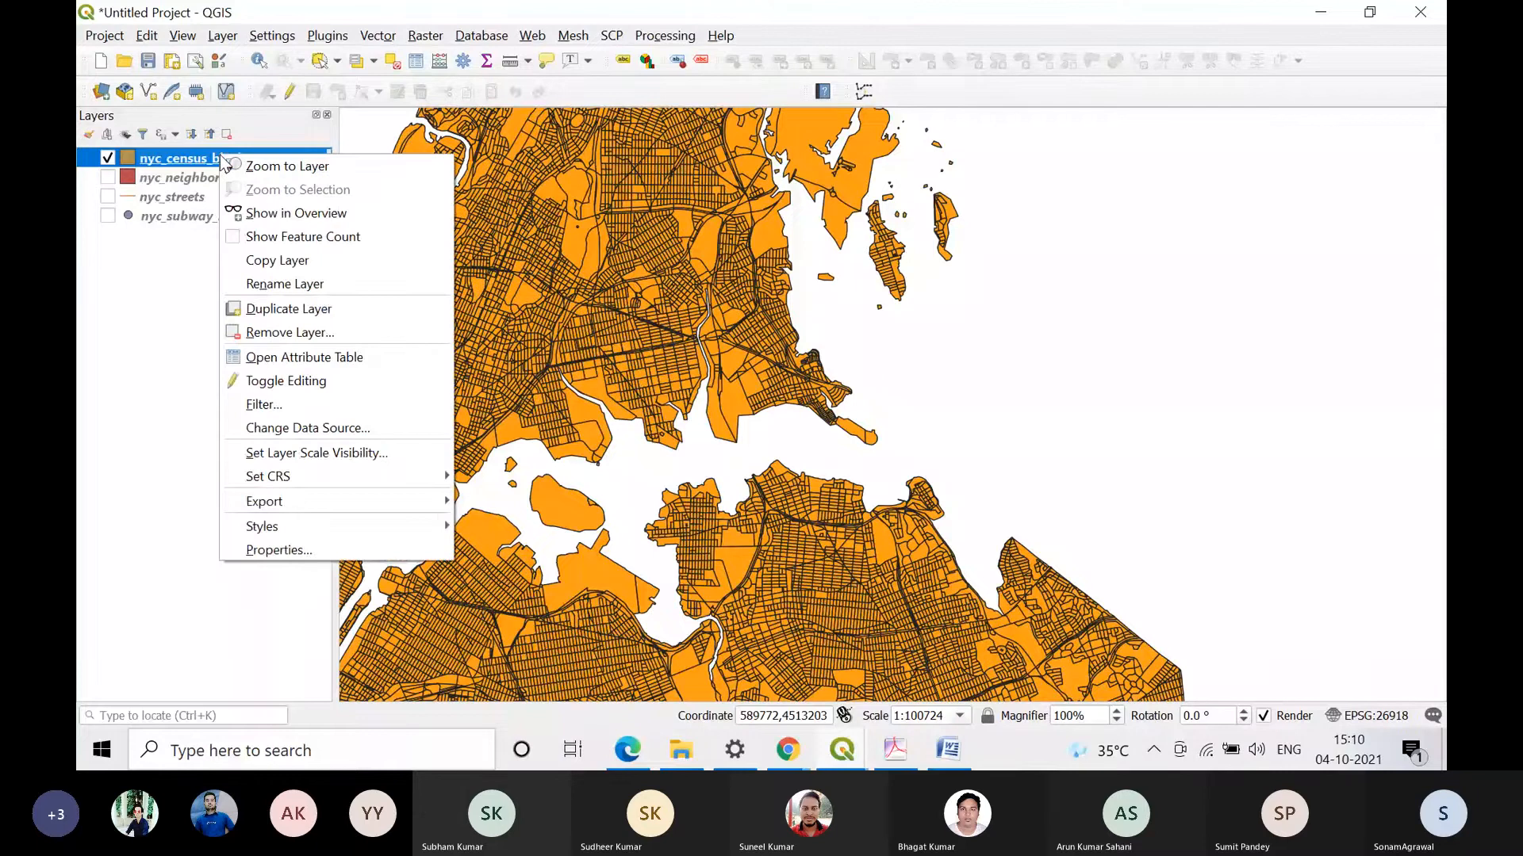
click(411, 361)
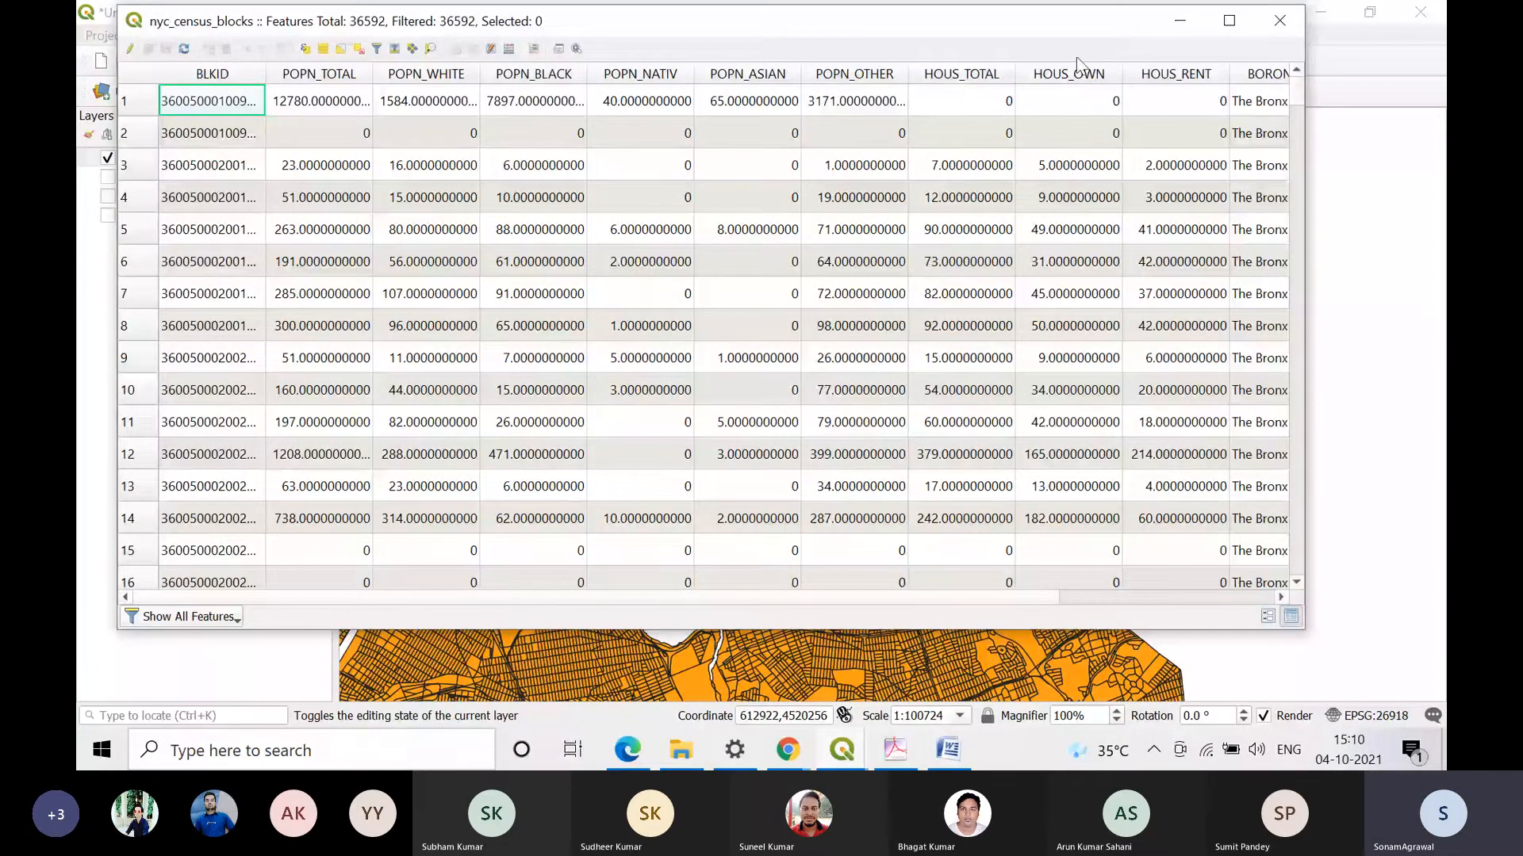
drag(1072, 21, 883, 84)
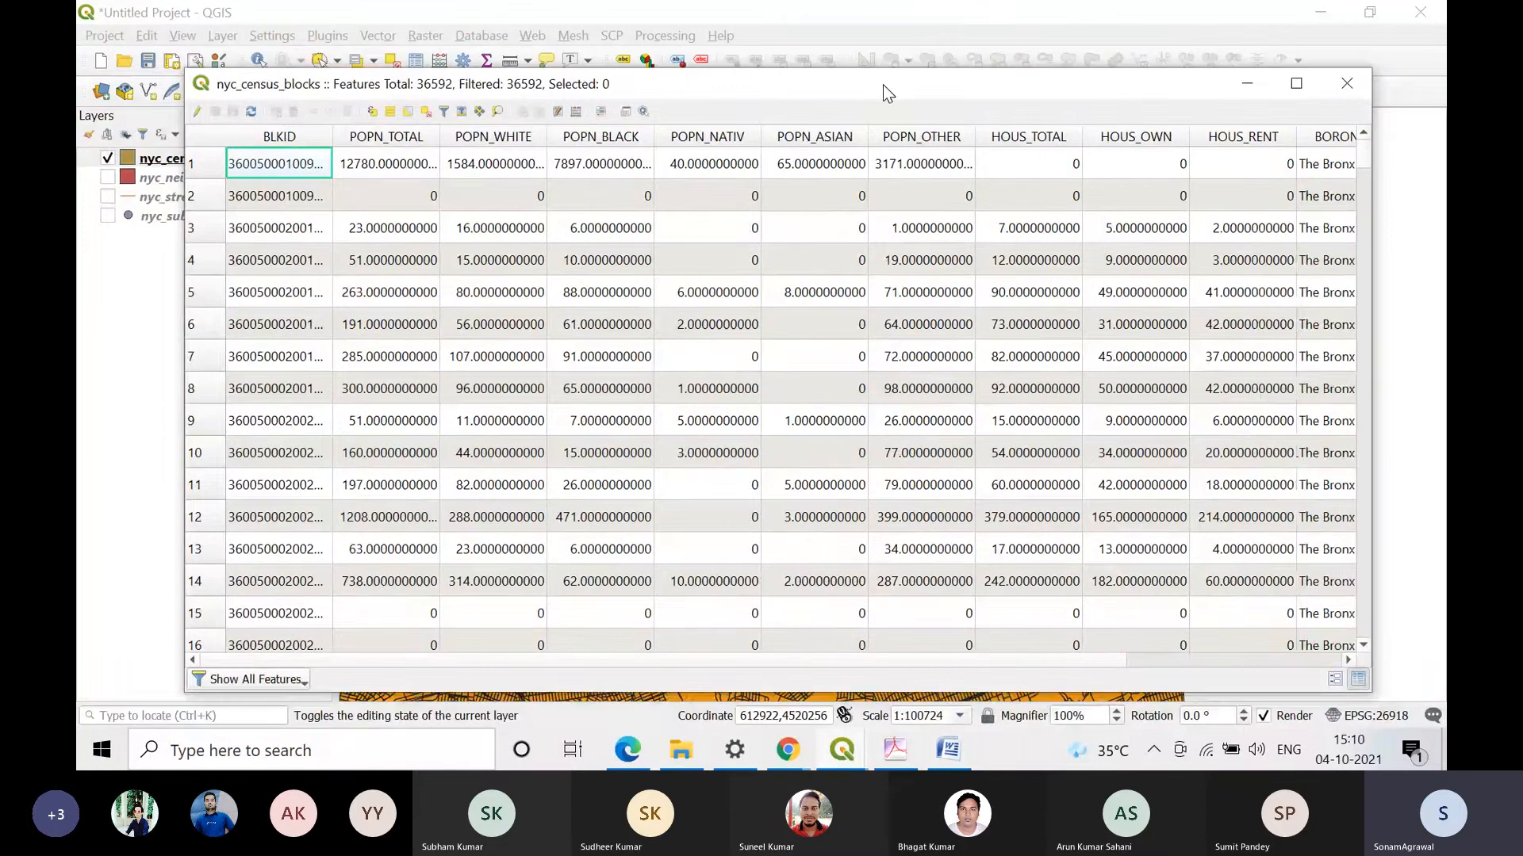
Step: Sort the records by POPN_TOTAL with Sort ascending enabled in the sort order settings, and switch the column to descending order
click(406, 142)
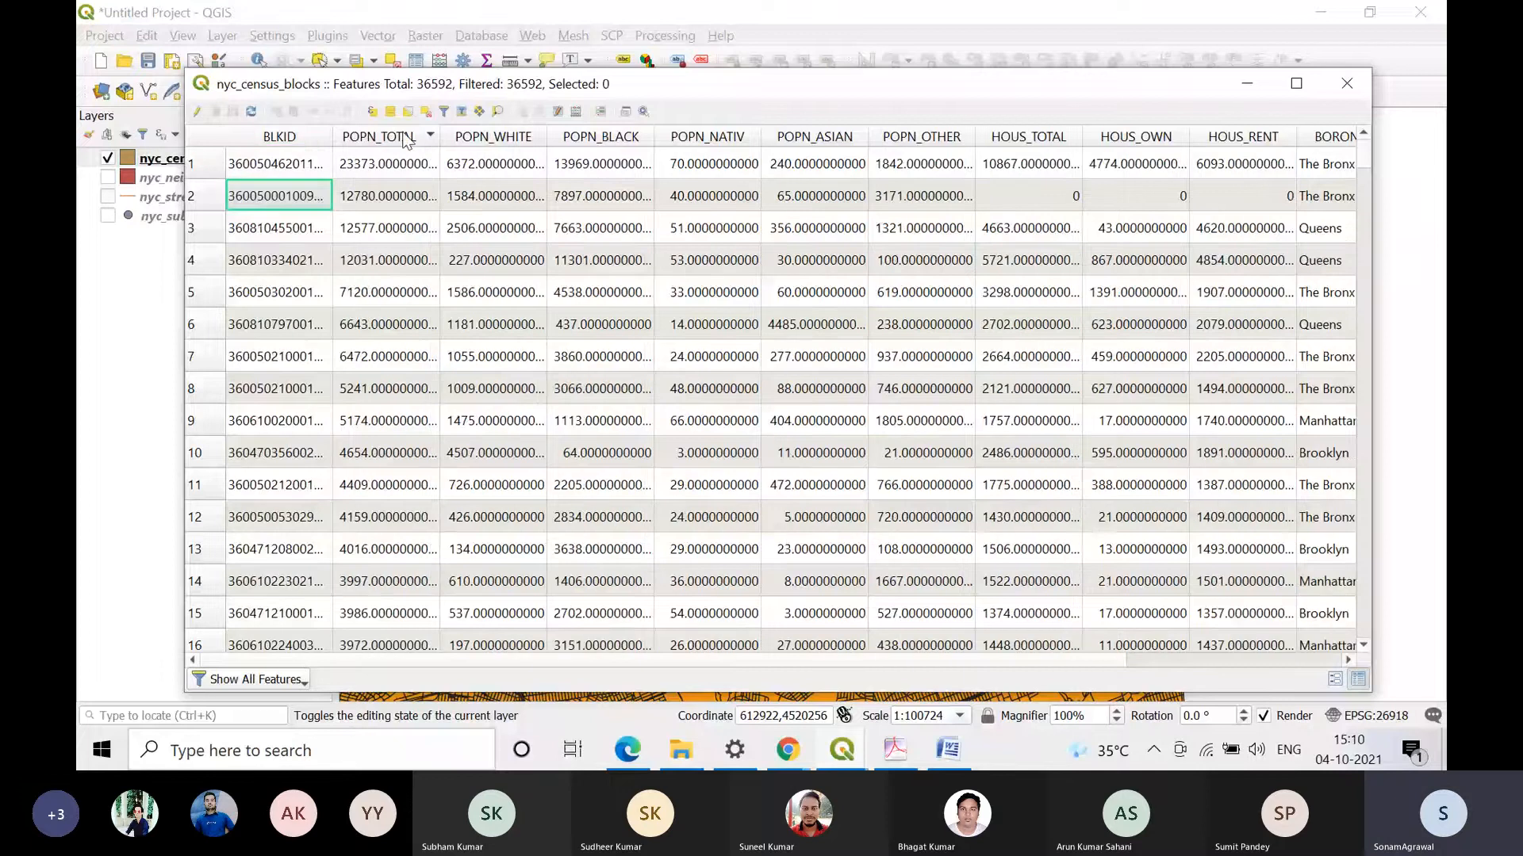
right_click(381, 144)
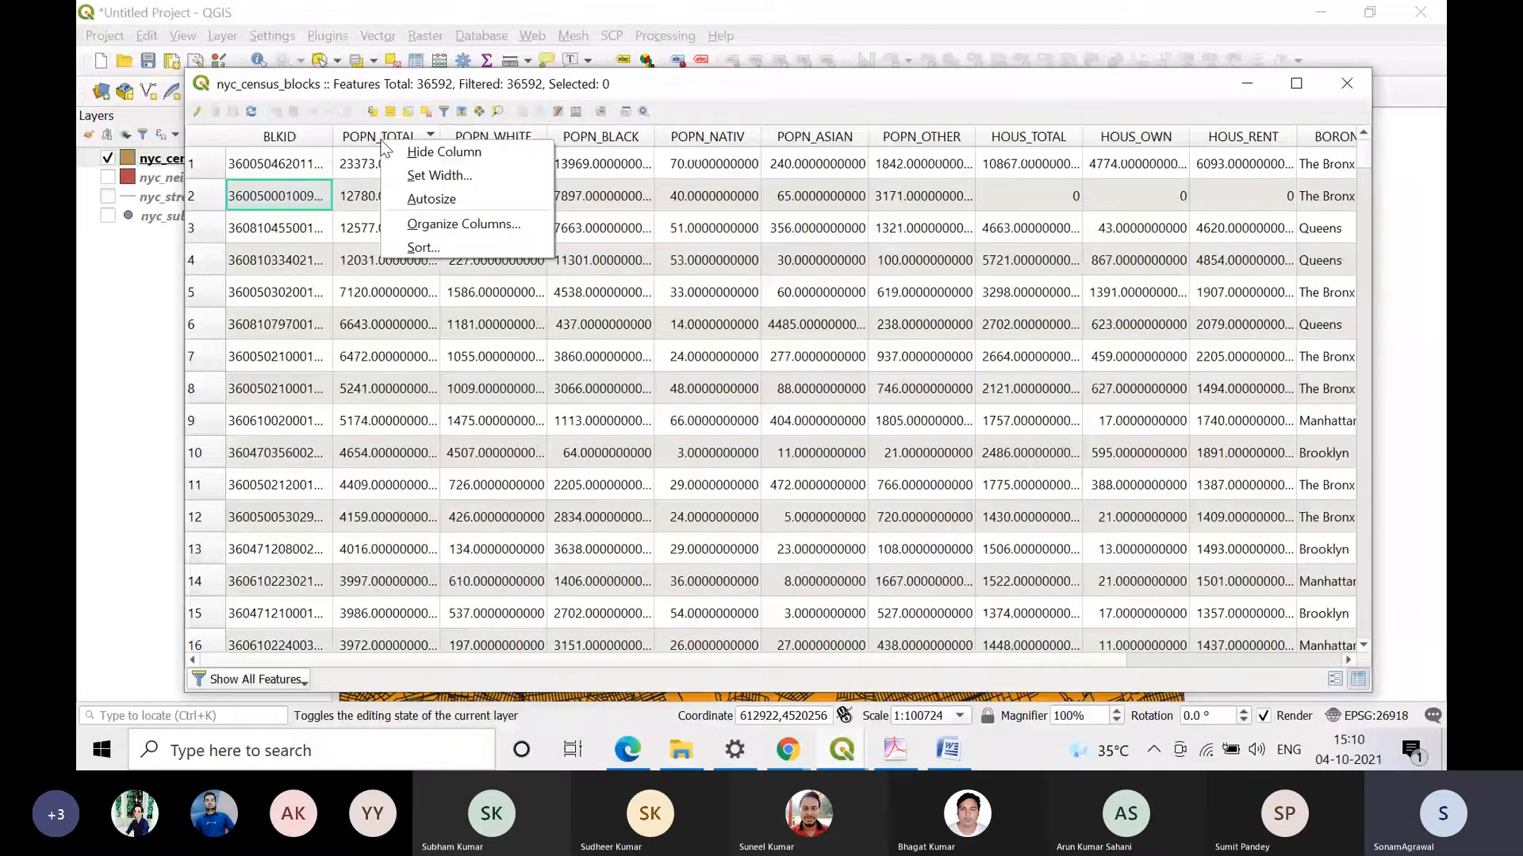
click(449, 246)
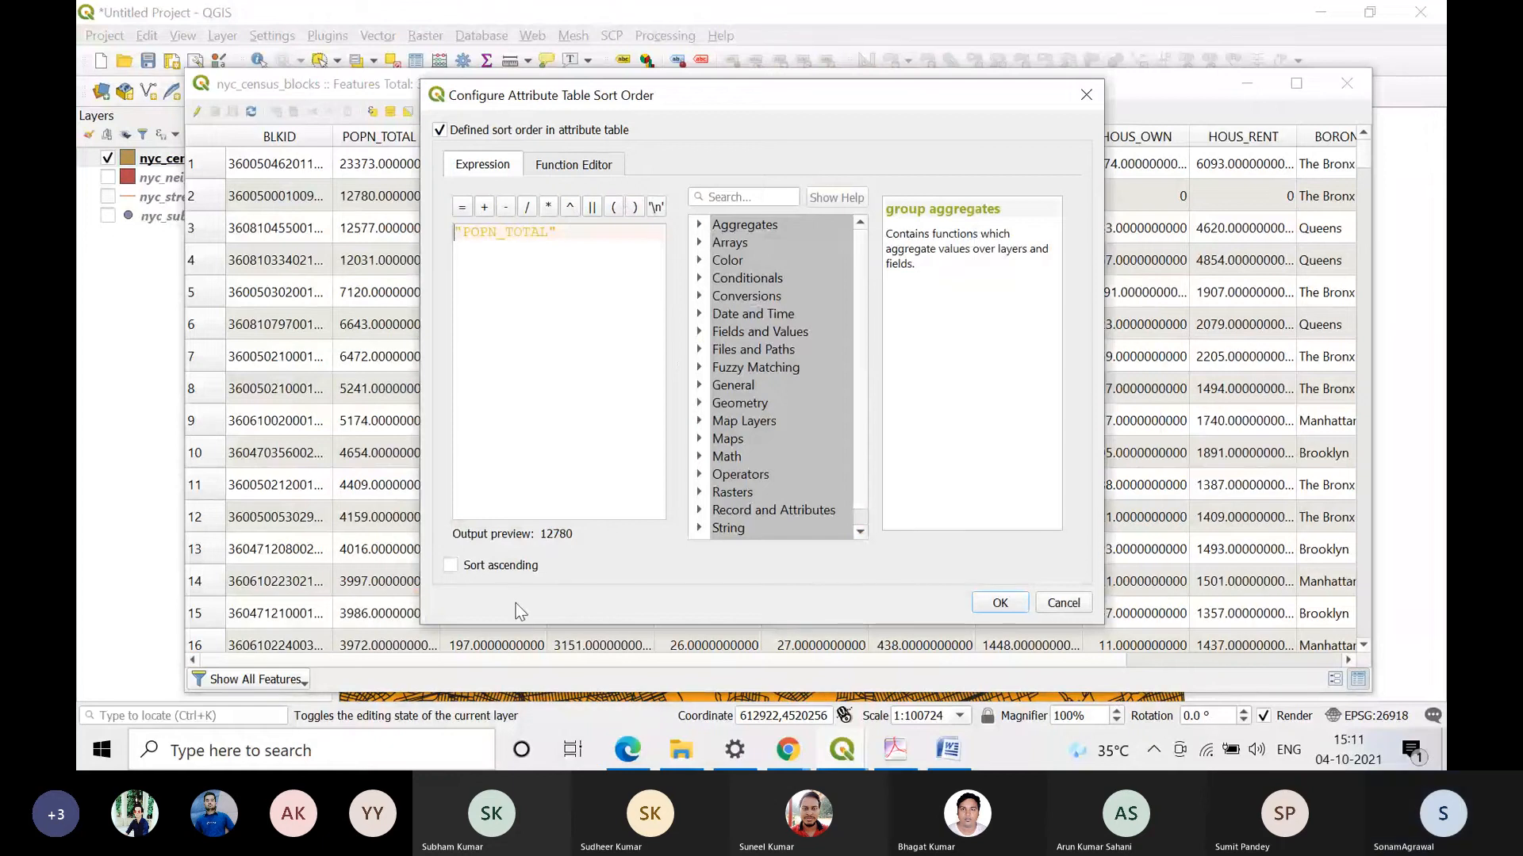
click(523, 566)
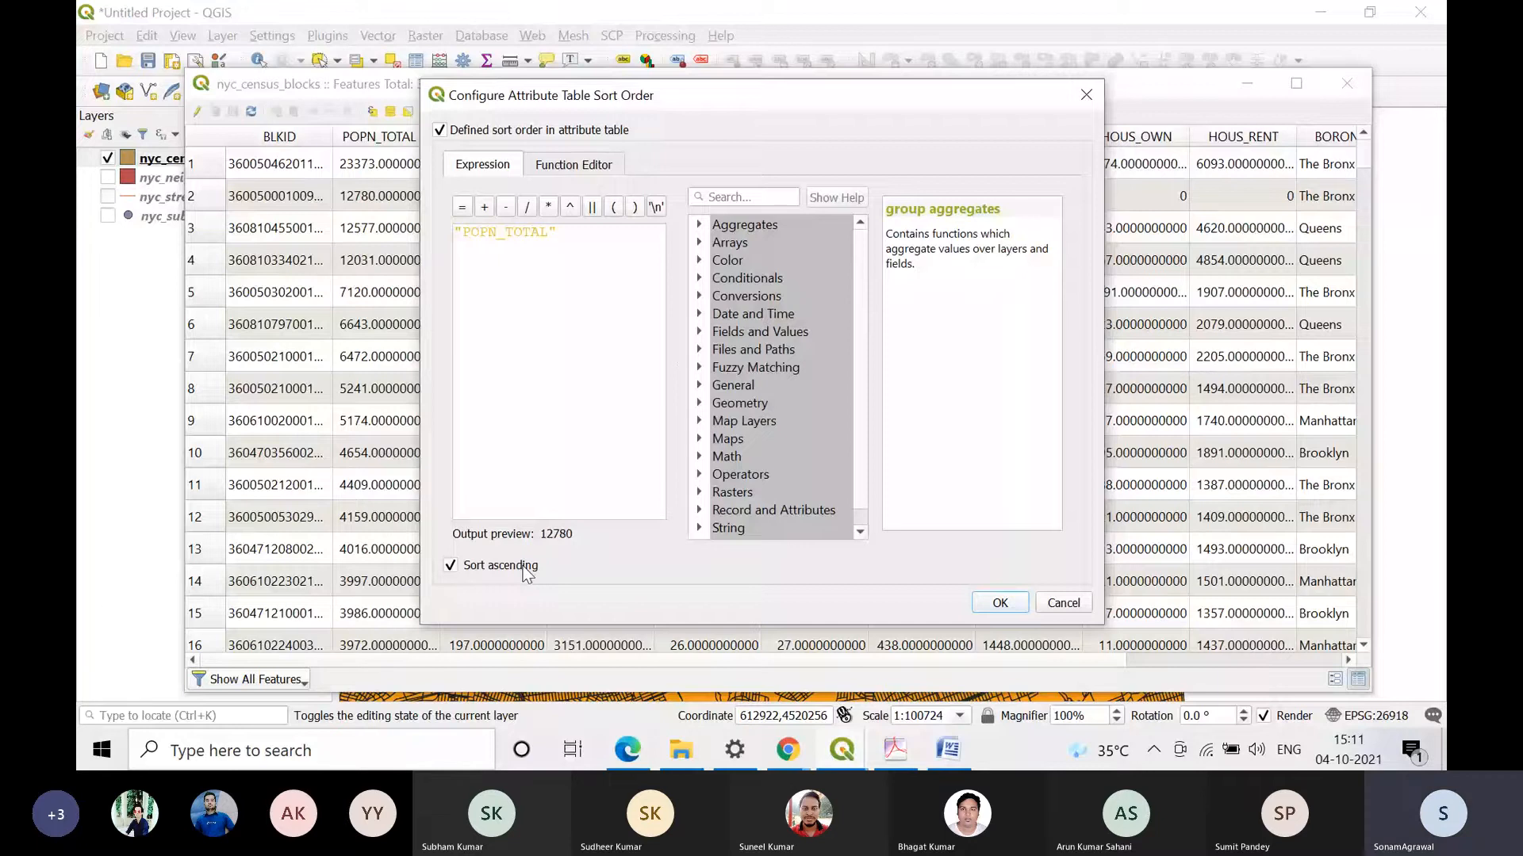
click(999, 604)
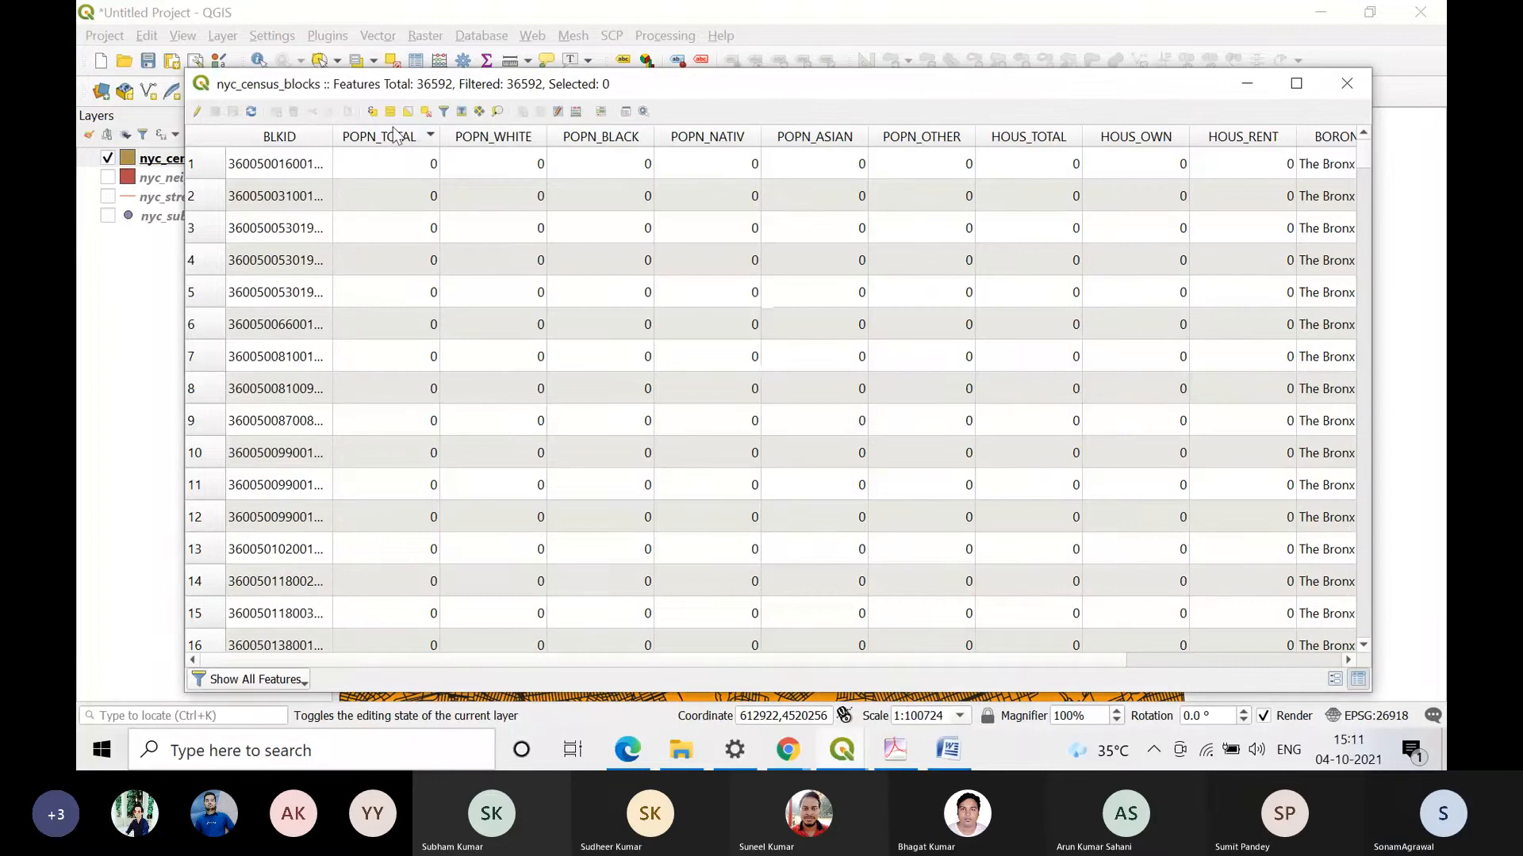
click(433, 137)
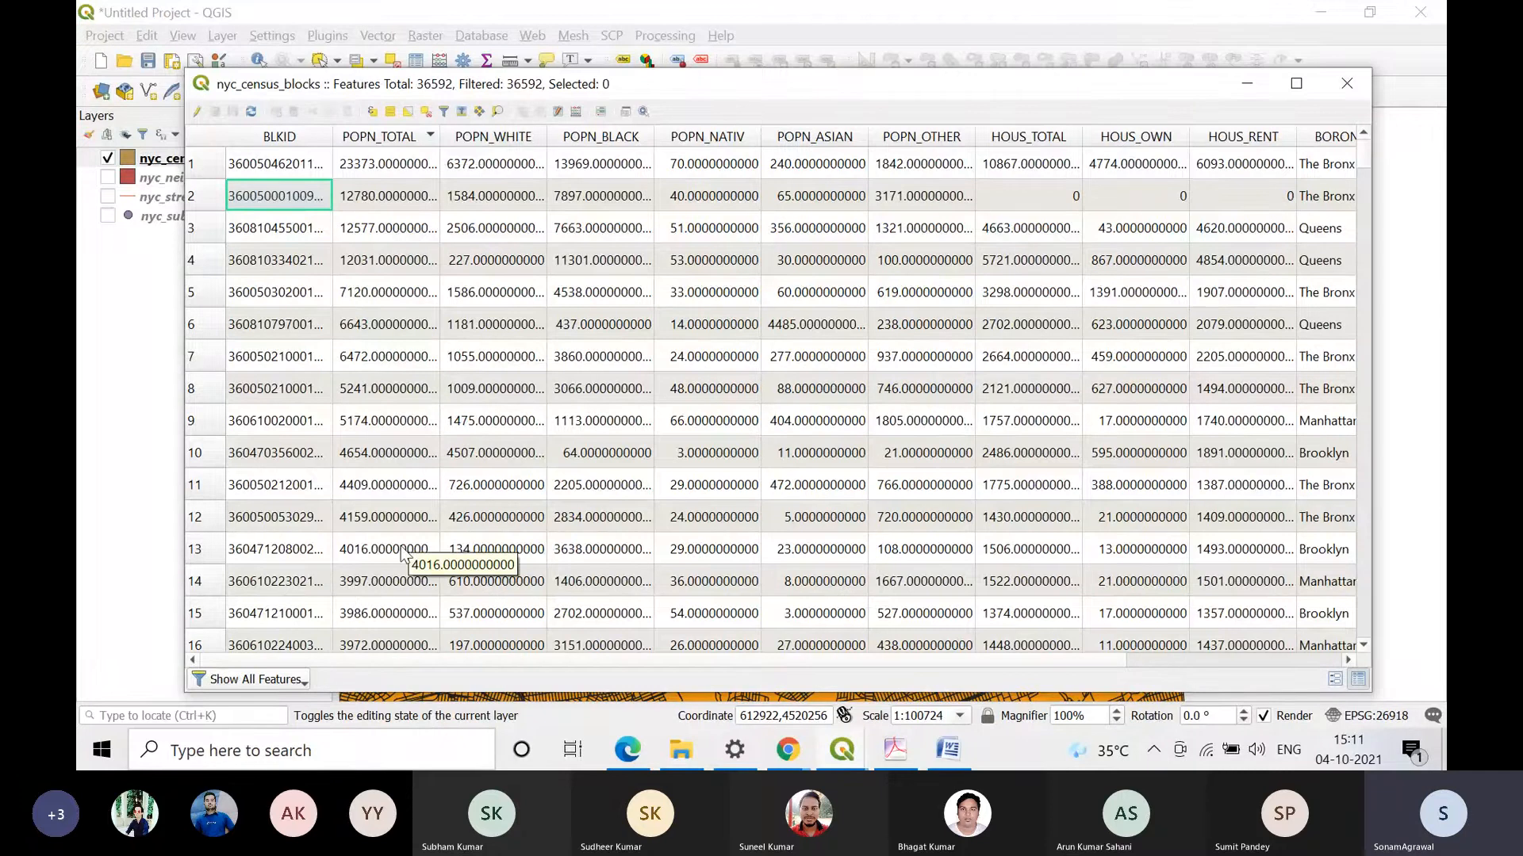
Step: Select the first record in the table, zoom the map to it and close the attribute table
click(198, 163)
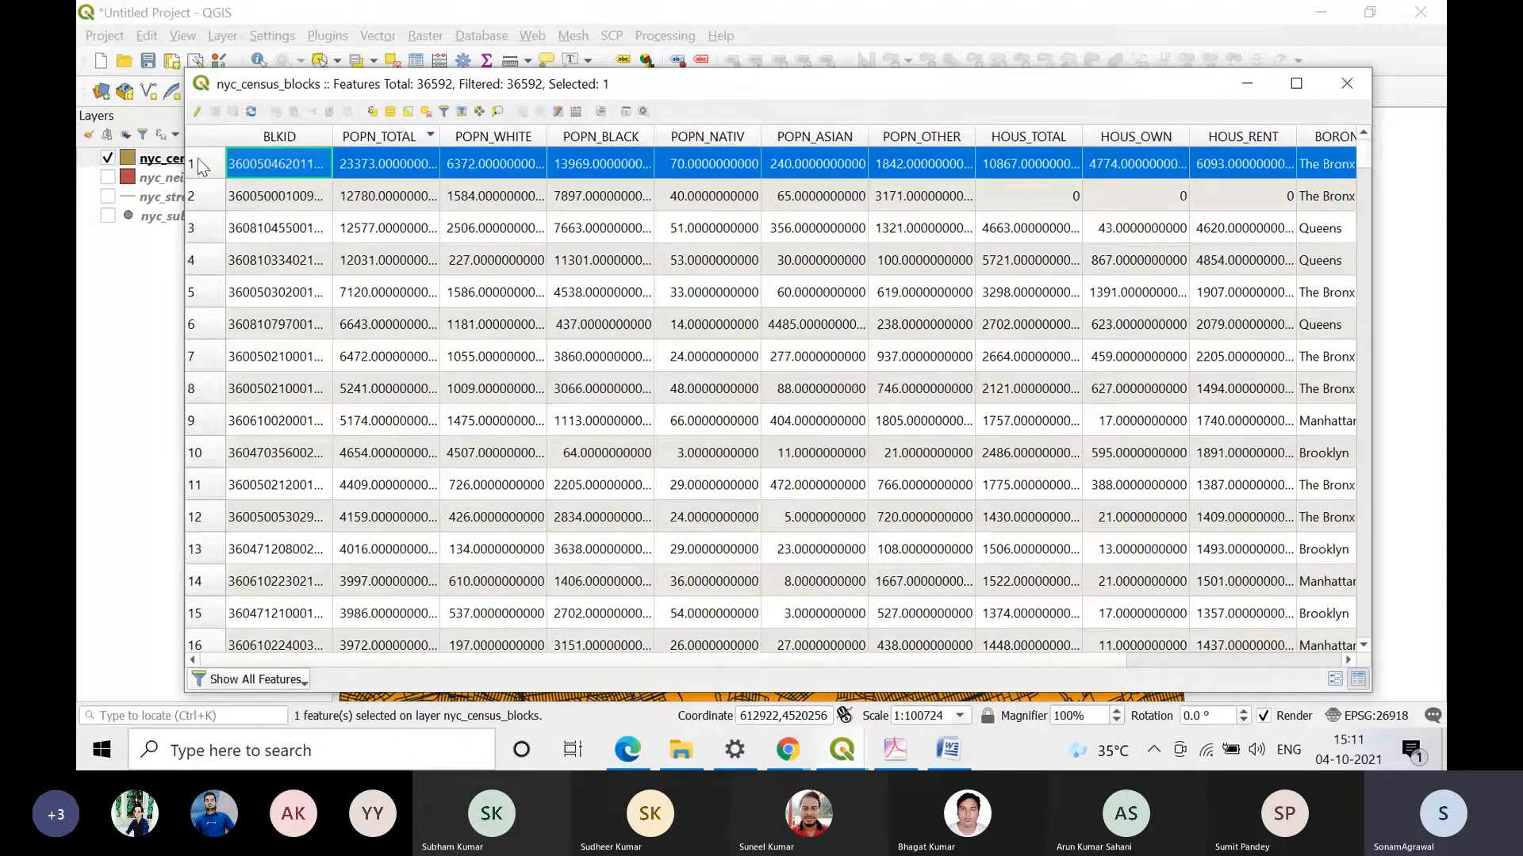
click(498, 117)
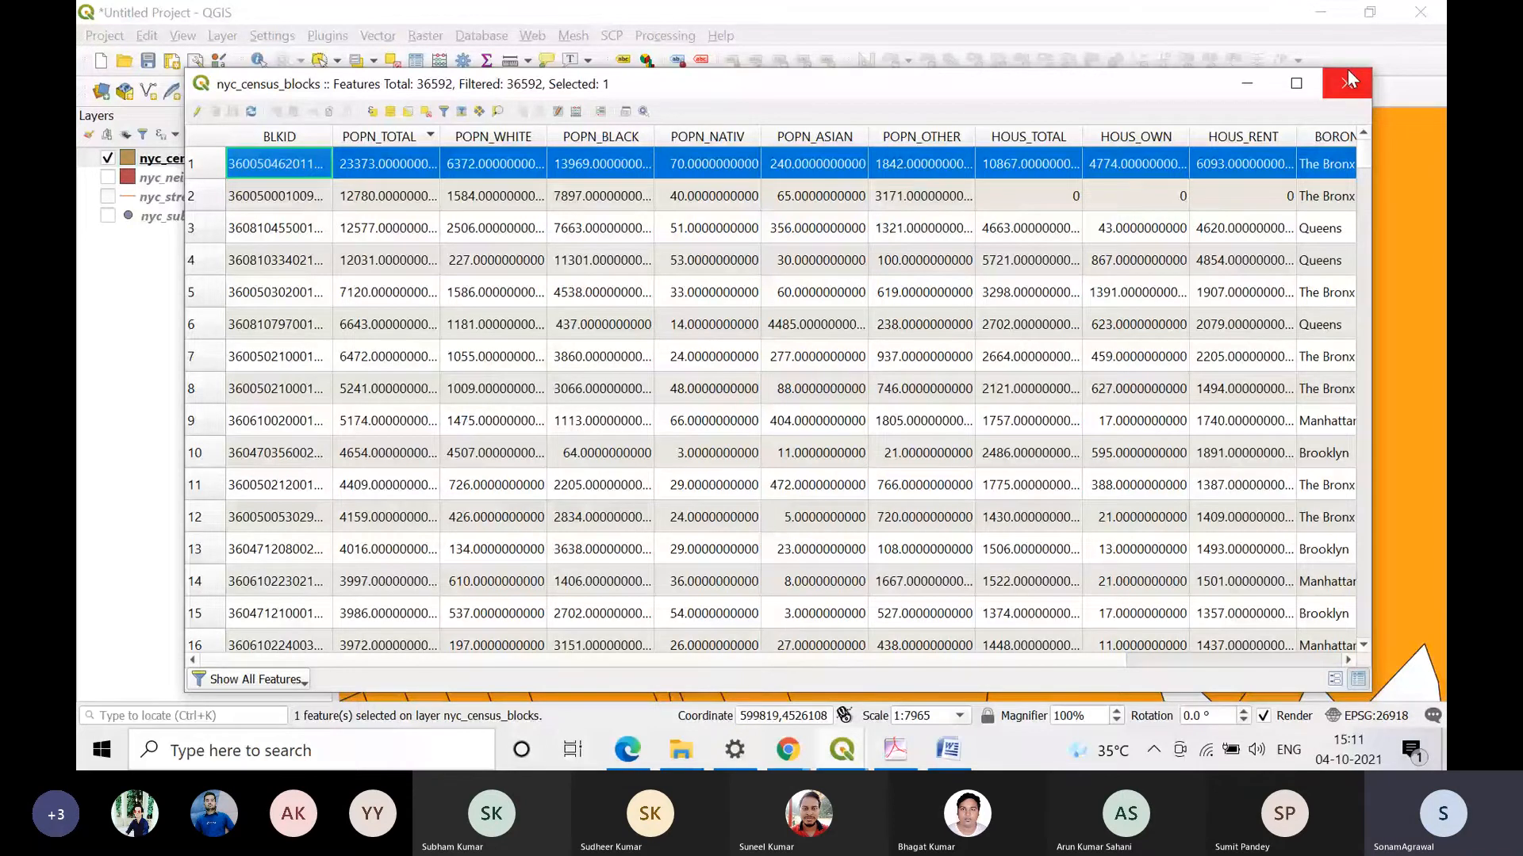
click(1348, 80)
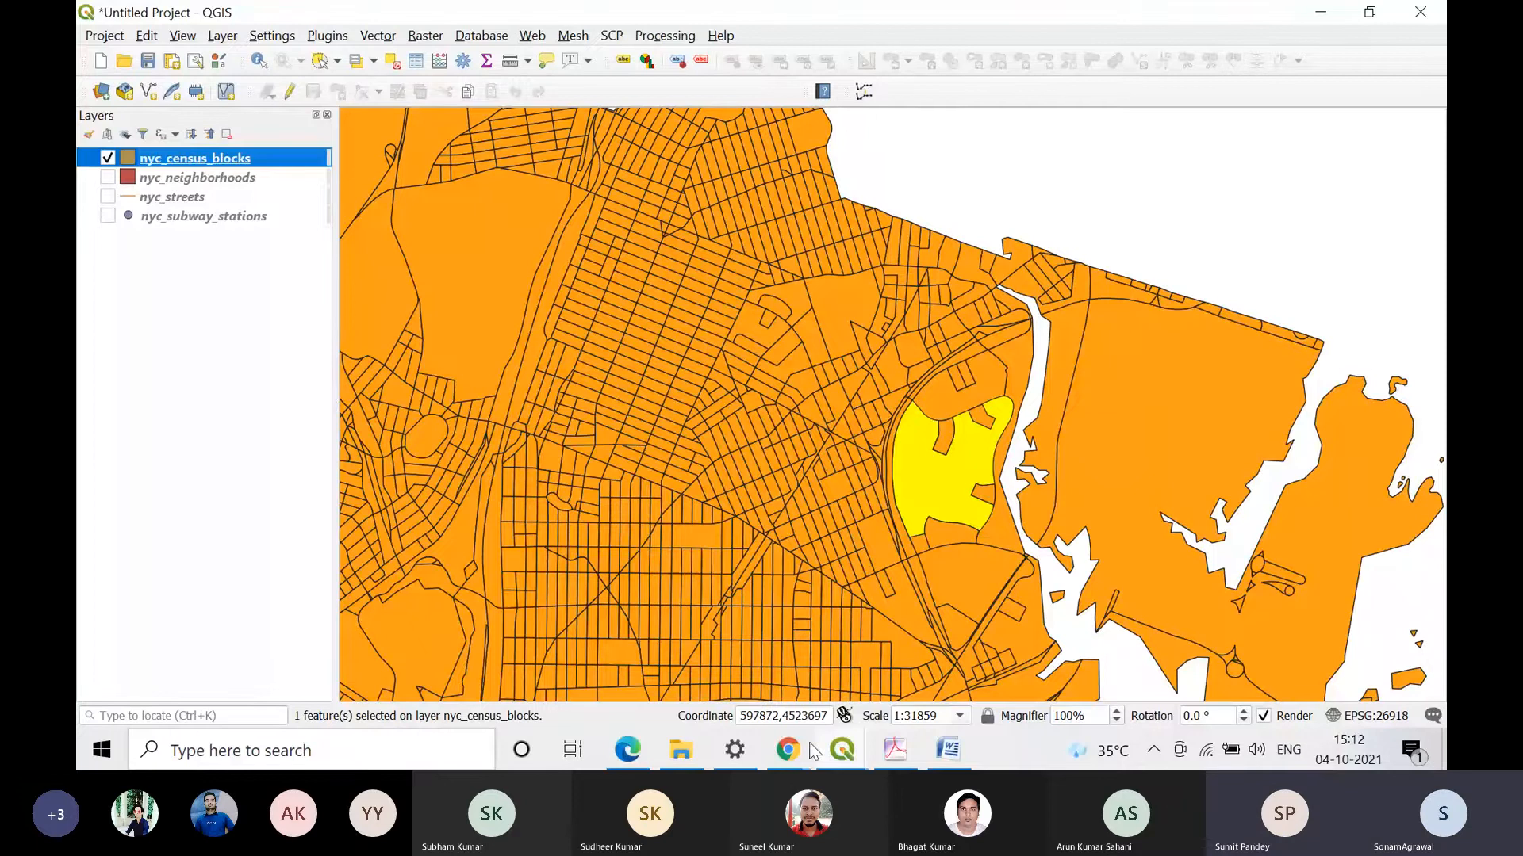
Step: Return to the QGIS census blocks project and clear the feature selection
mouse_move(809, 751)
click(655, 664)
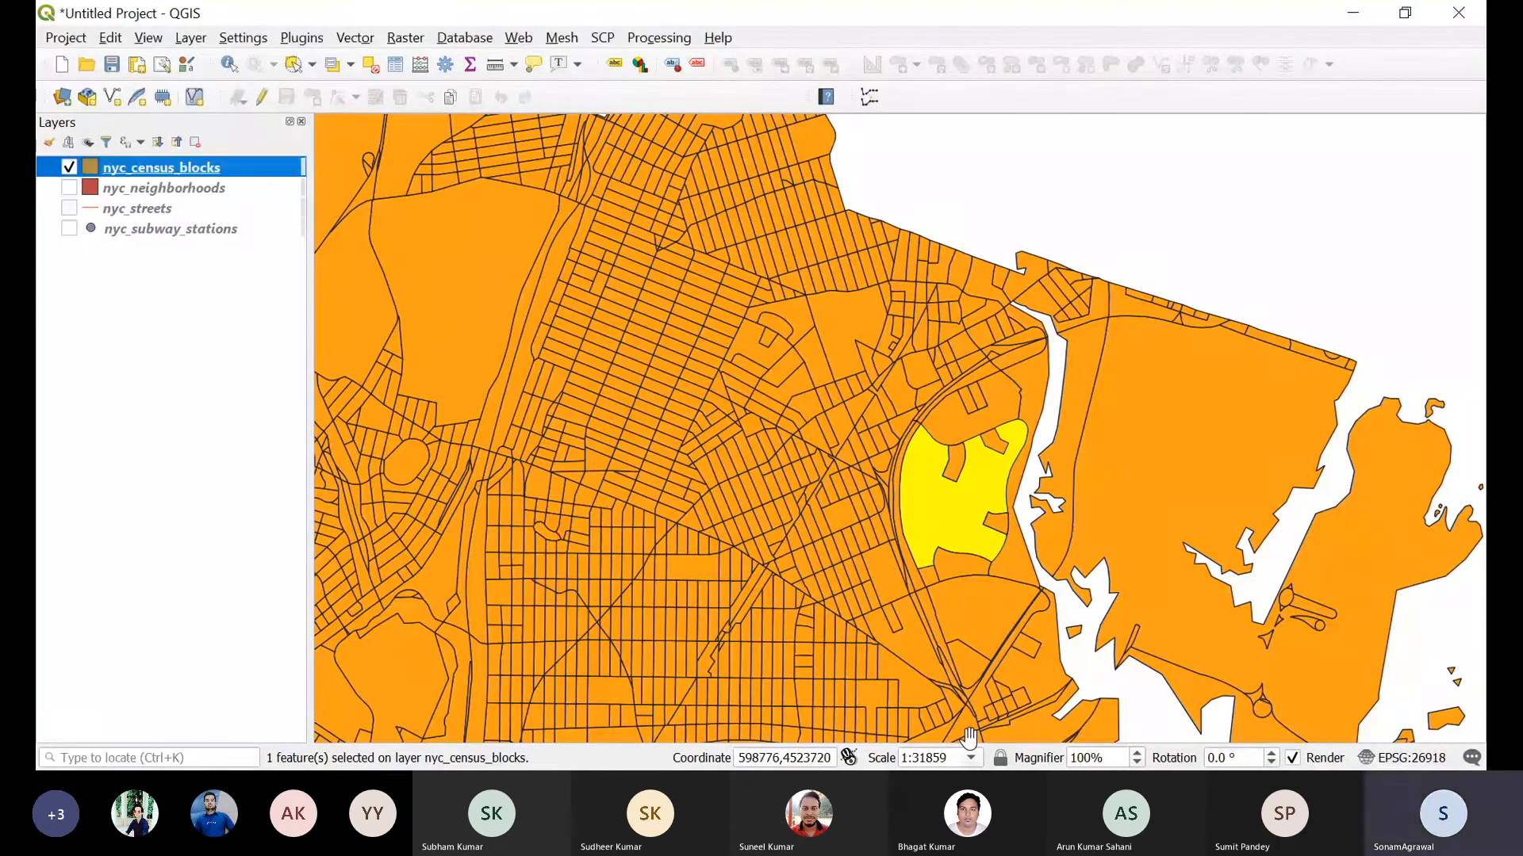
click(371, 65)
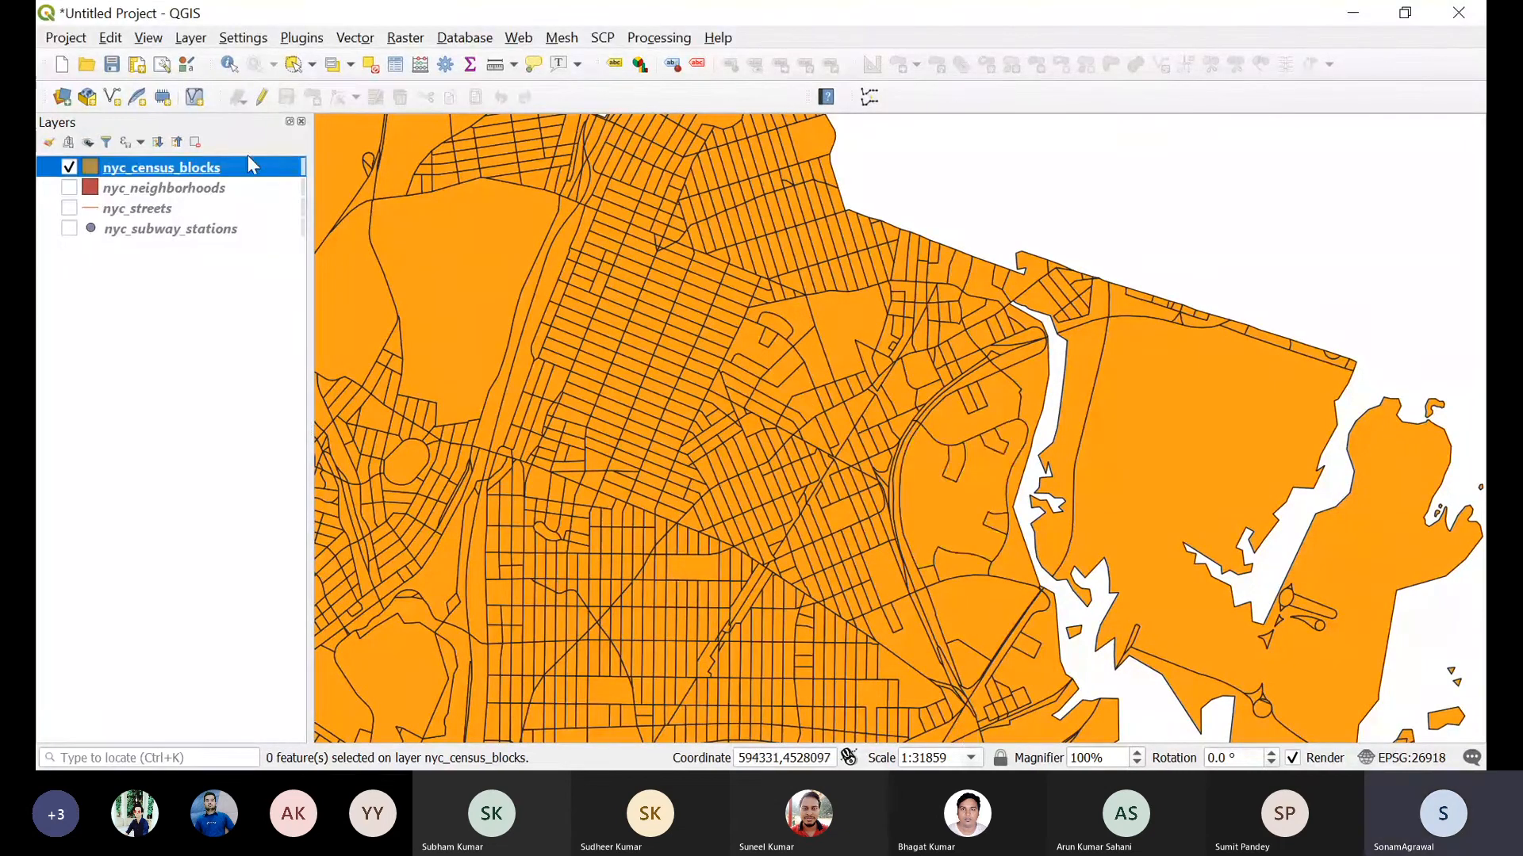
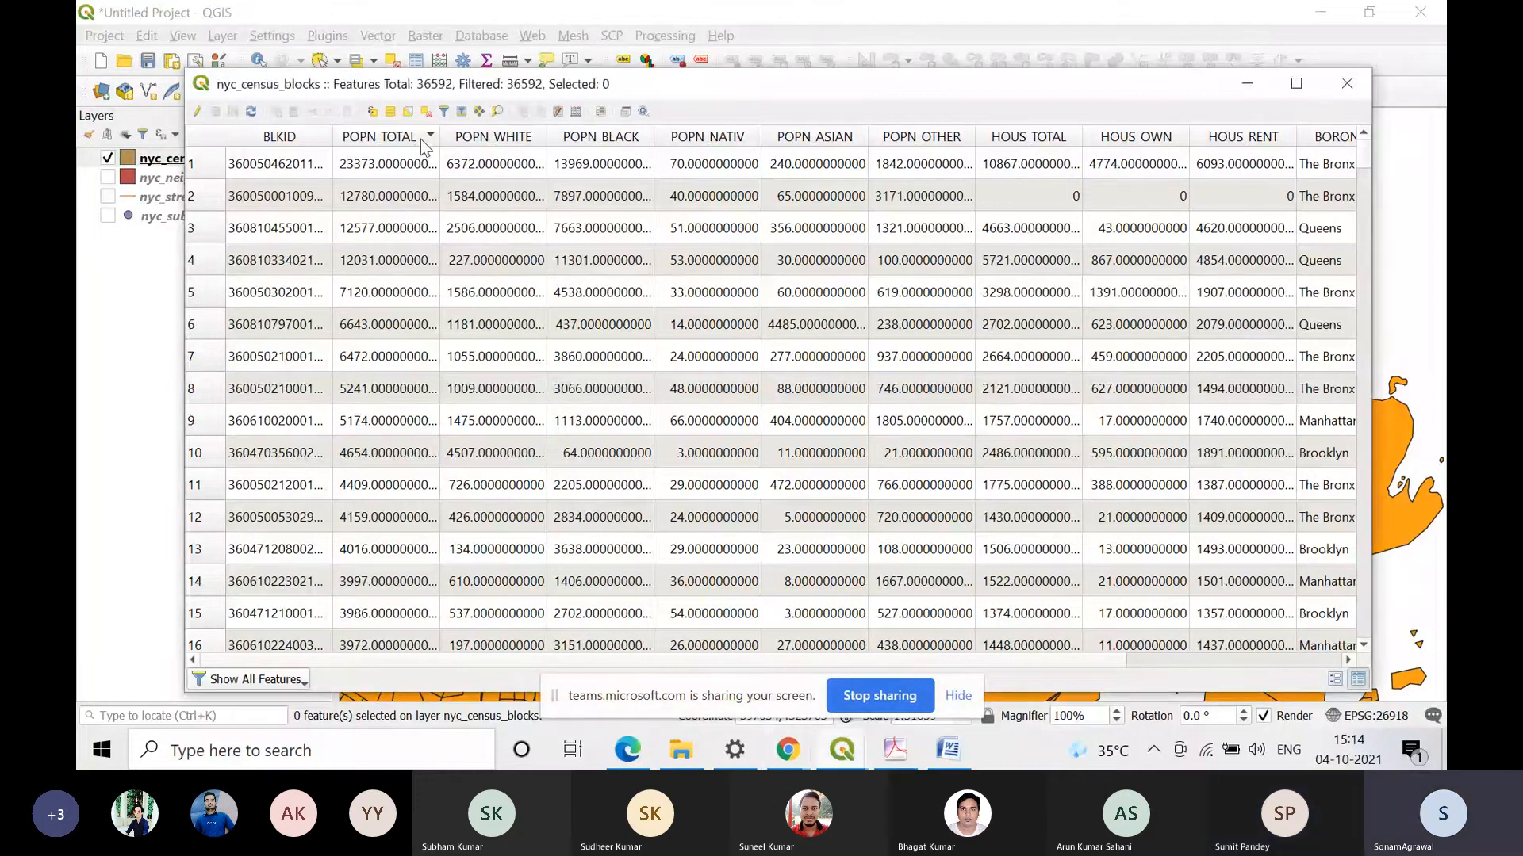
Step: Sort the census block records by POPN_TOTAL in descending order, select the first record and zoom the map to it
click(429, 141)
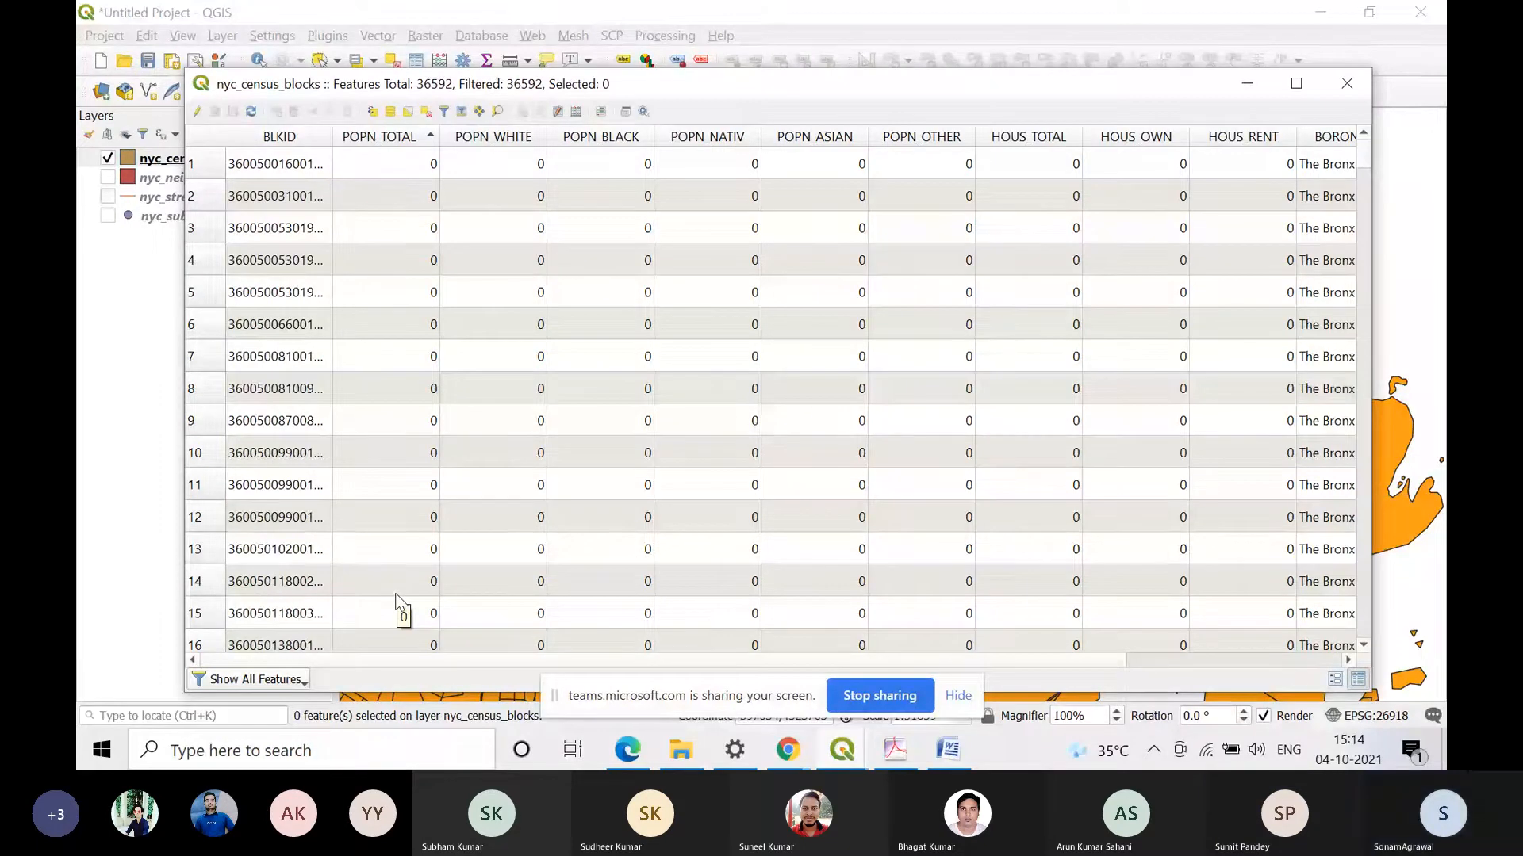
click(411, 140)
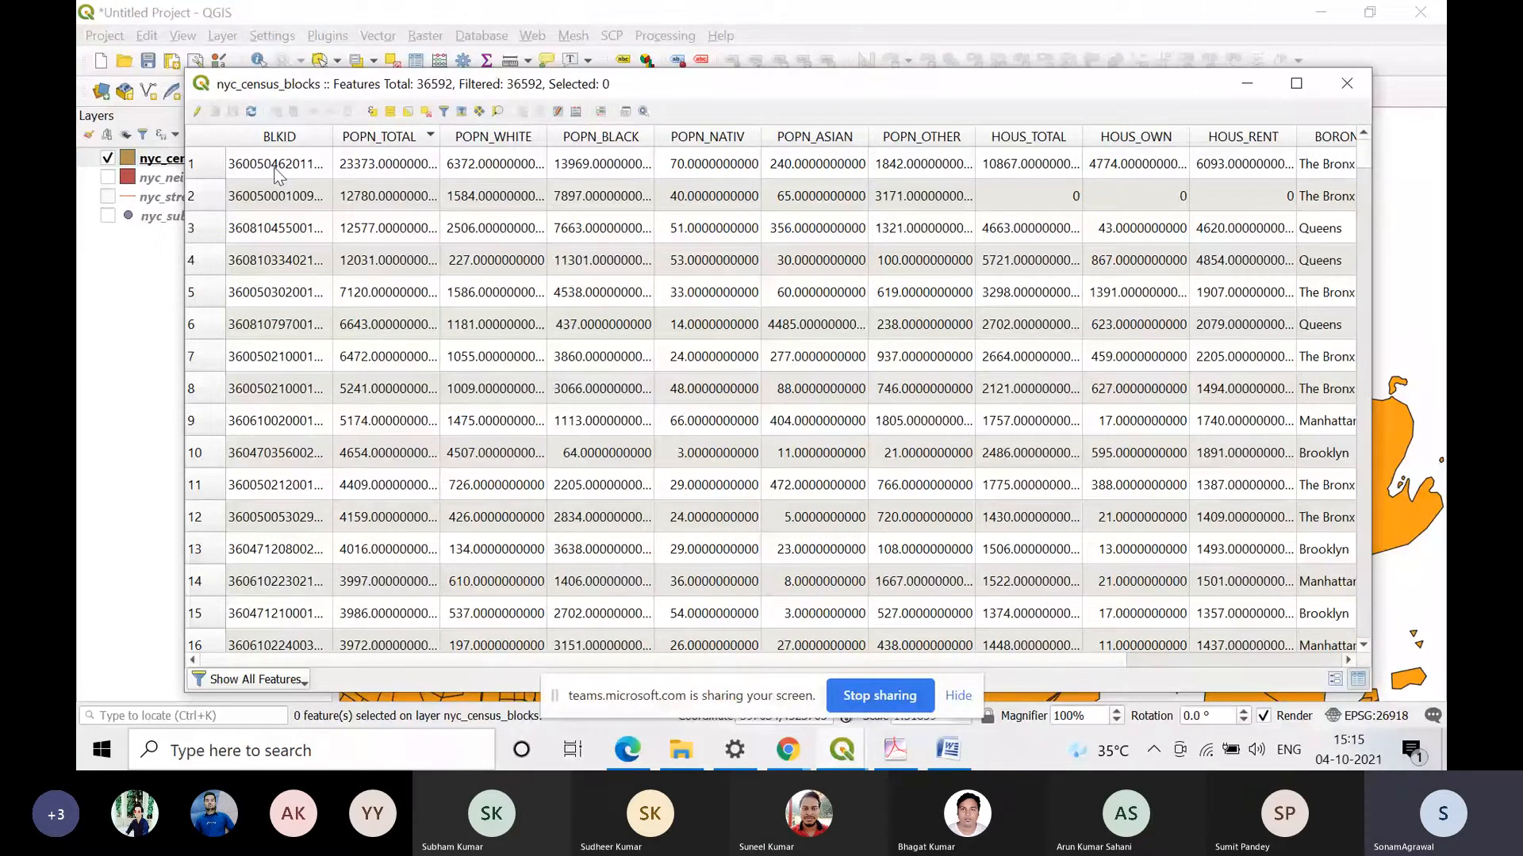
click(191, 164)
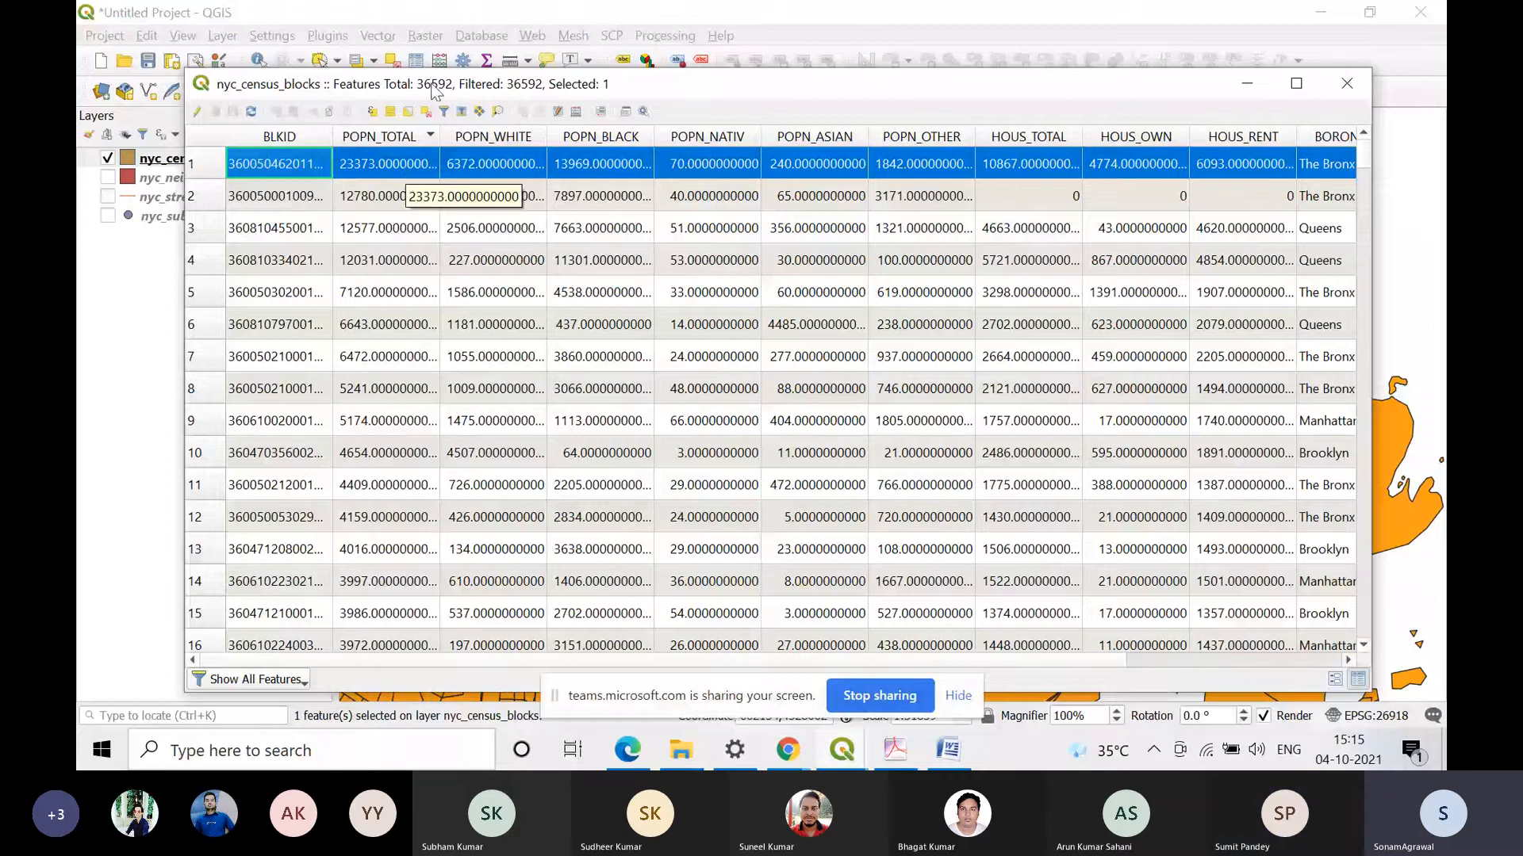
click(498, 113)
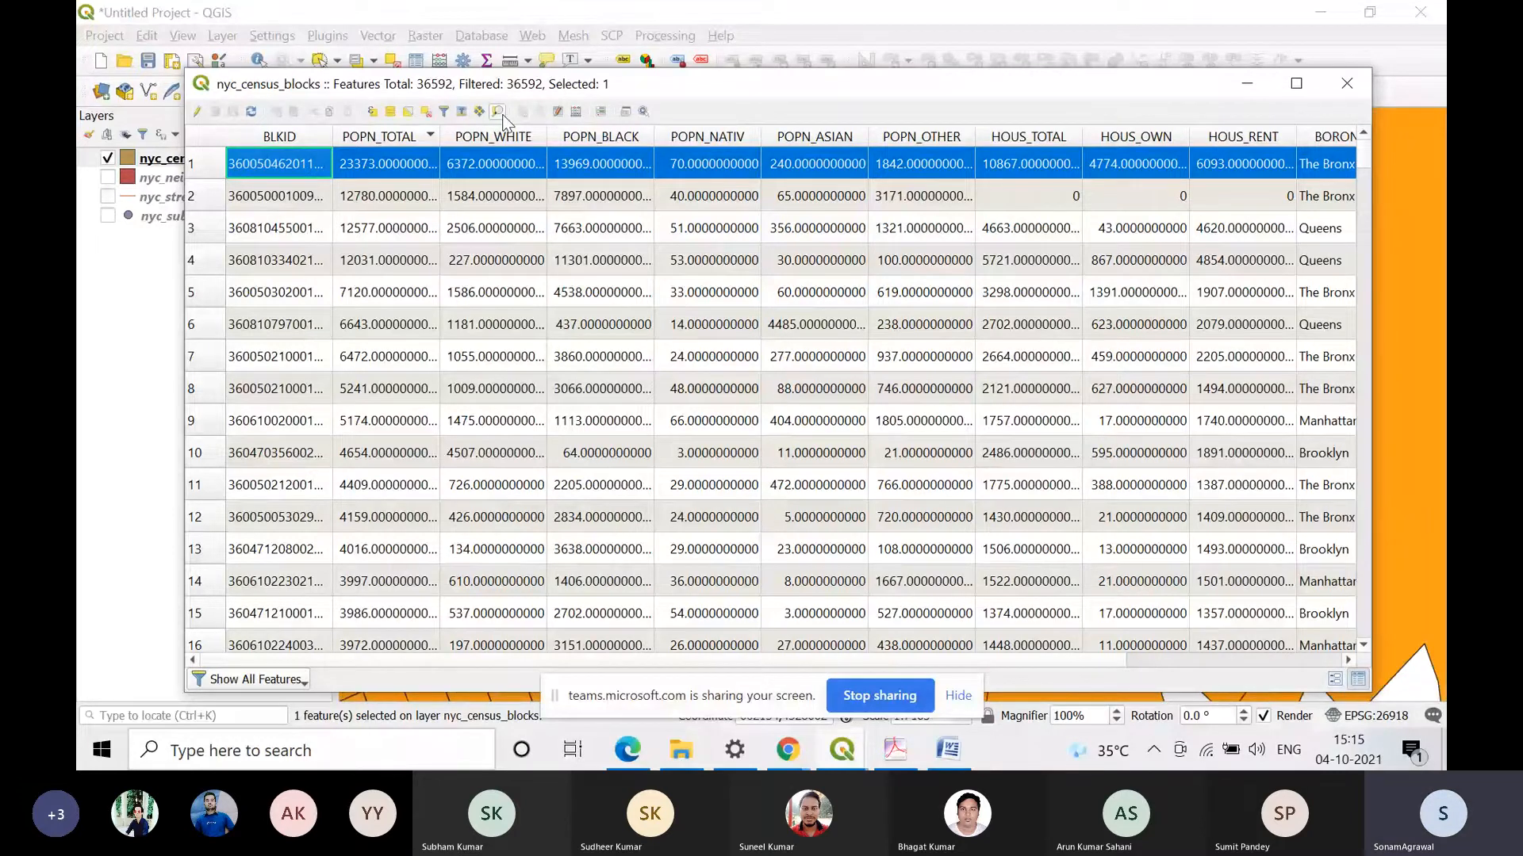
click(1248, 85)
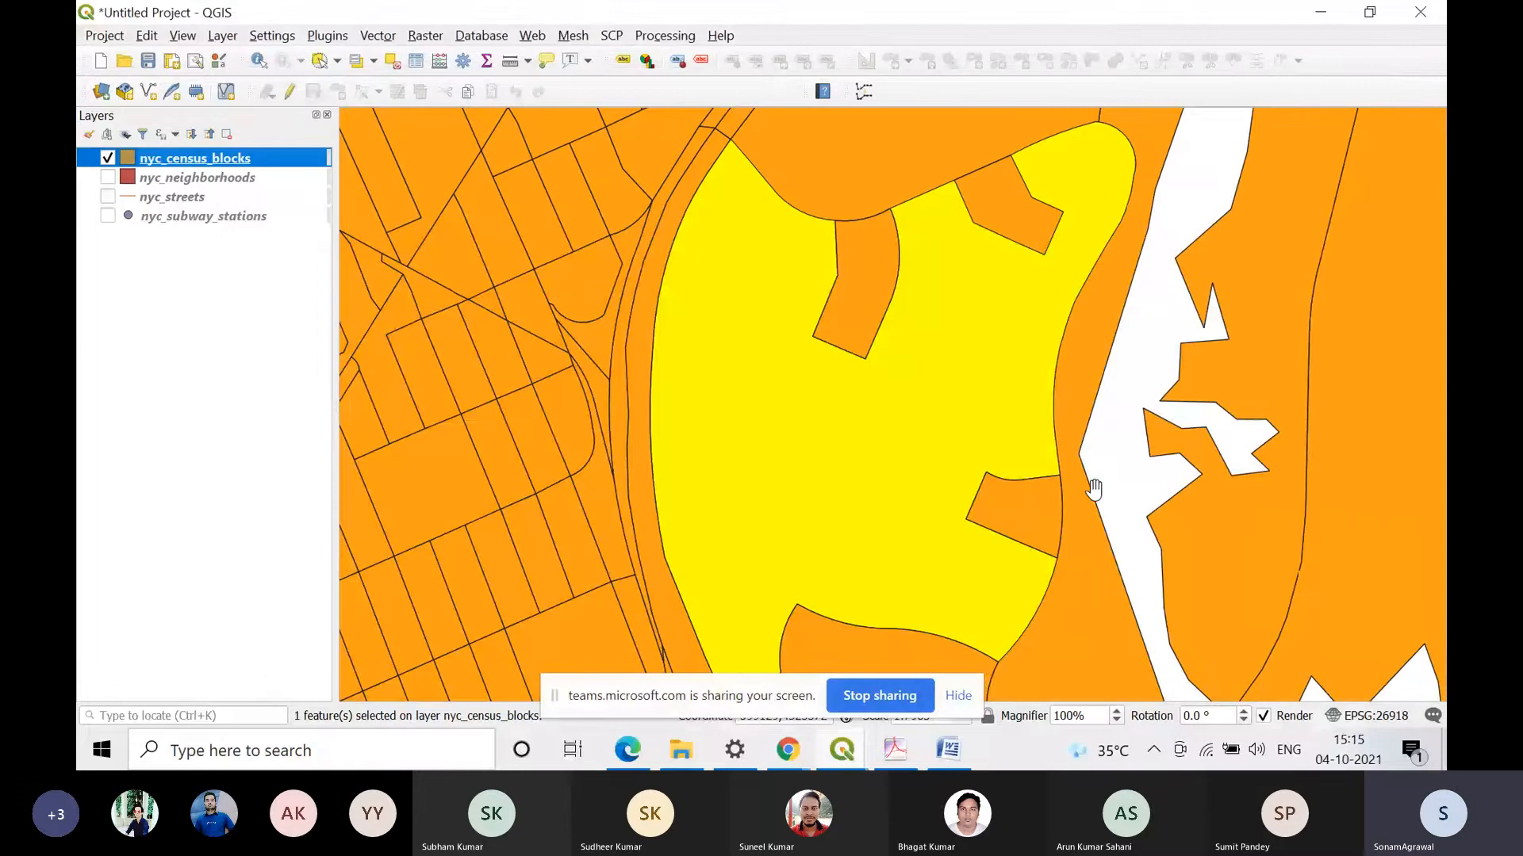
scroll(1093, 490, down, 2)
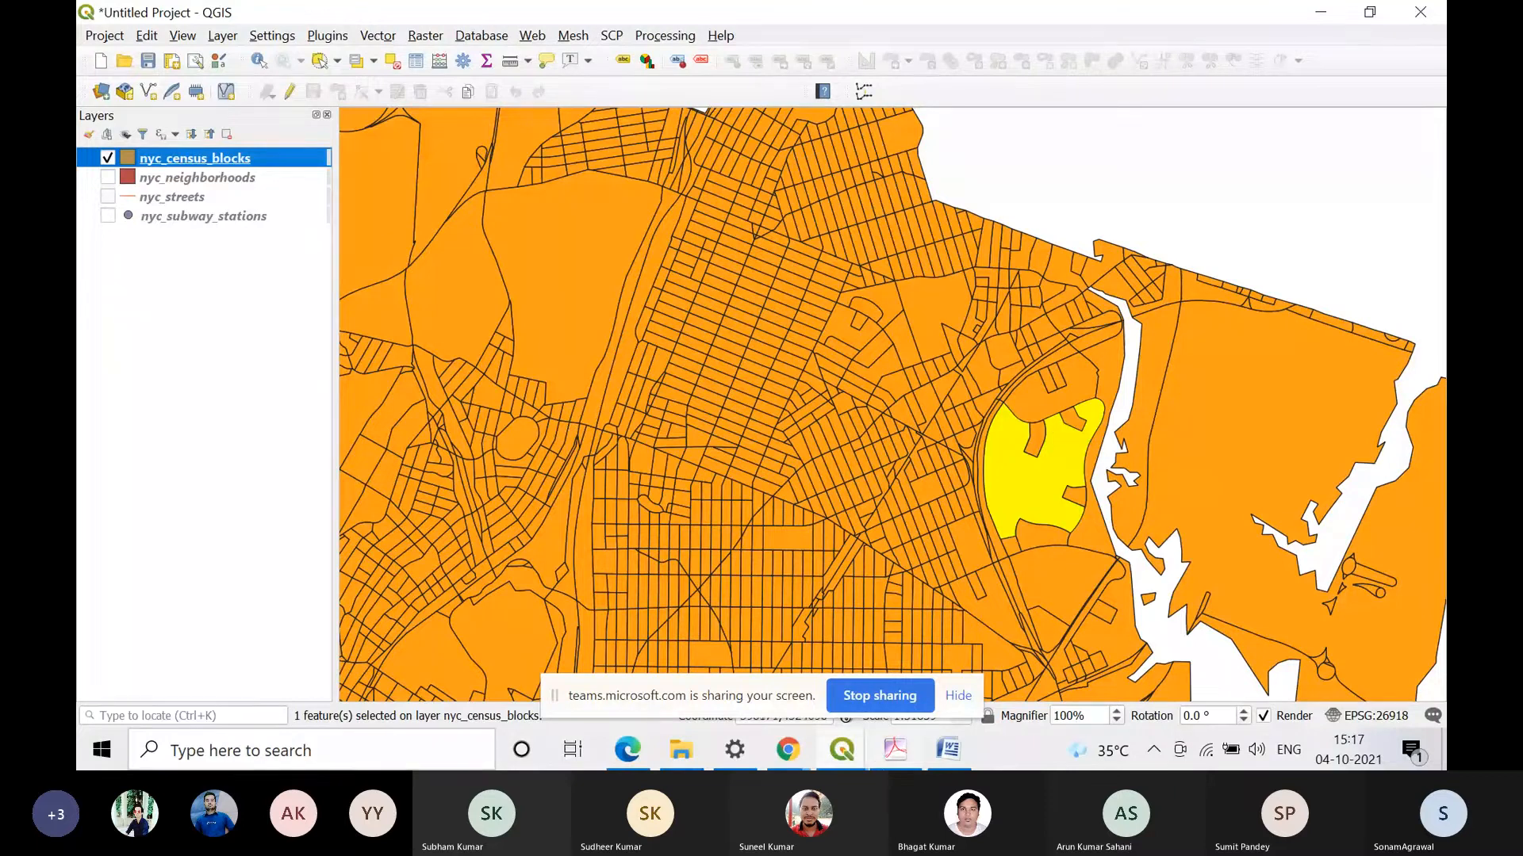
Step: Switch to Practical 4.pdf in Adobe Acrobat and review section c on calculating new attribute values and its example expressions
click(891, 749)
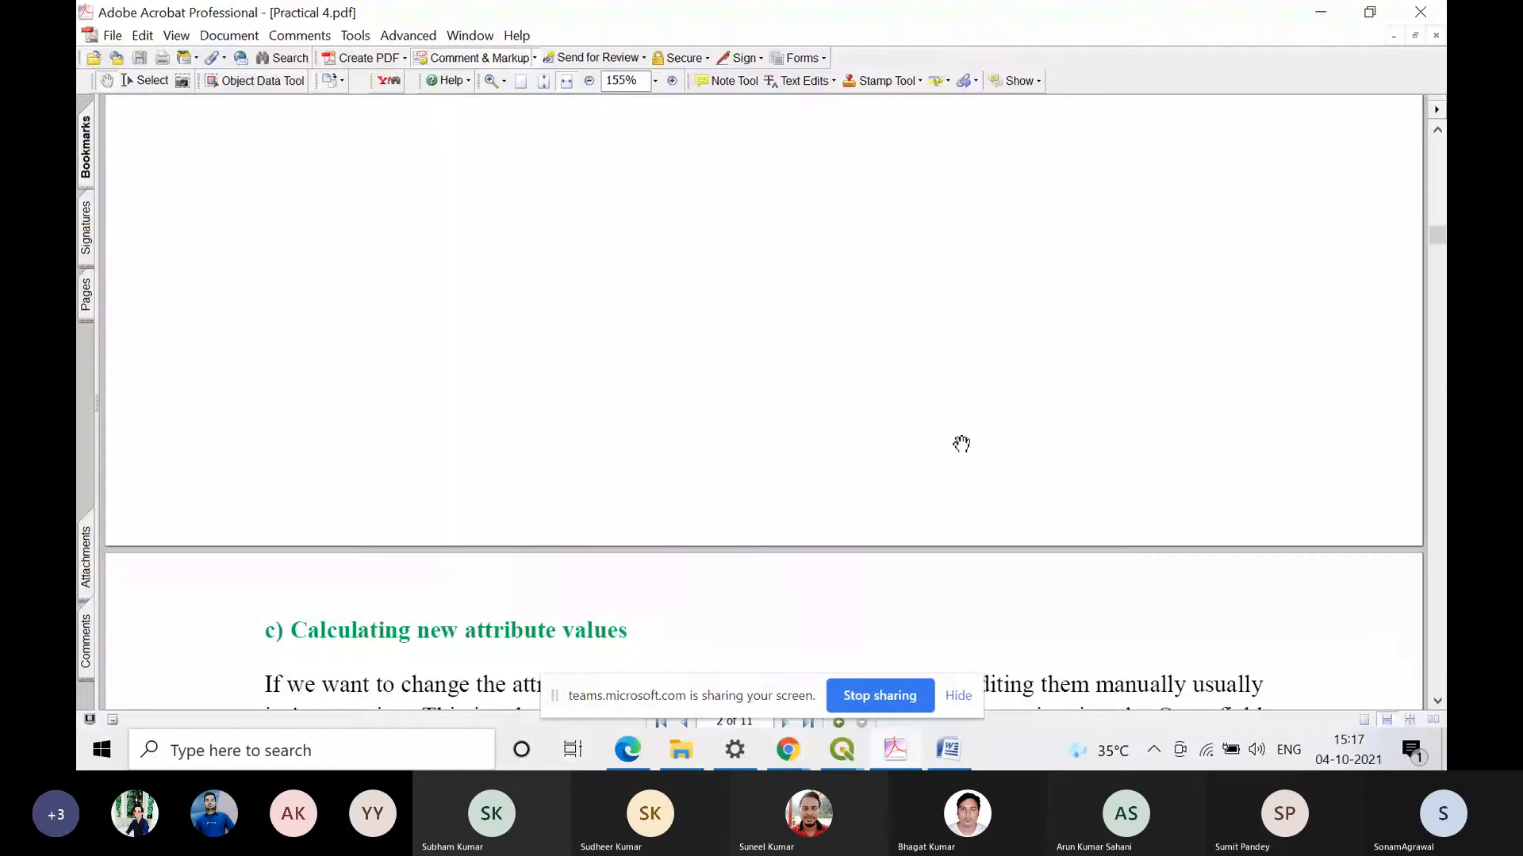
scroll(961, 444, down, 5)
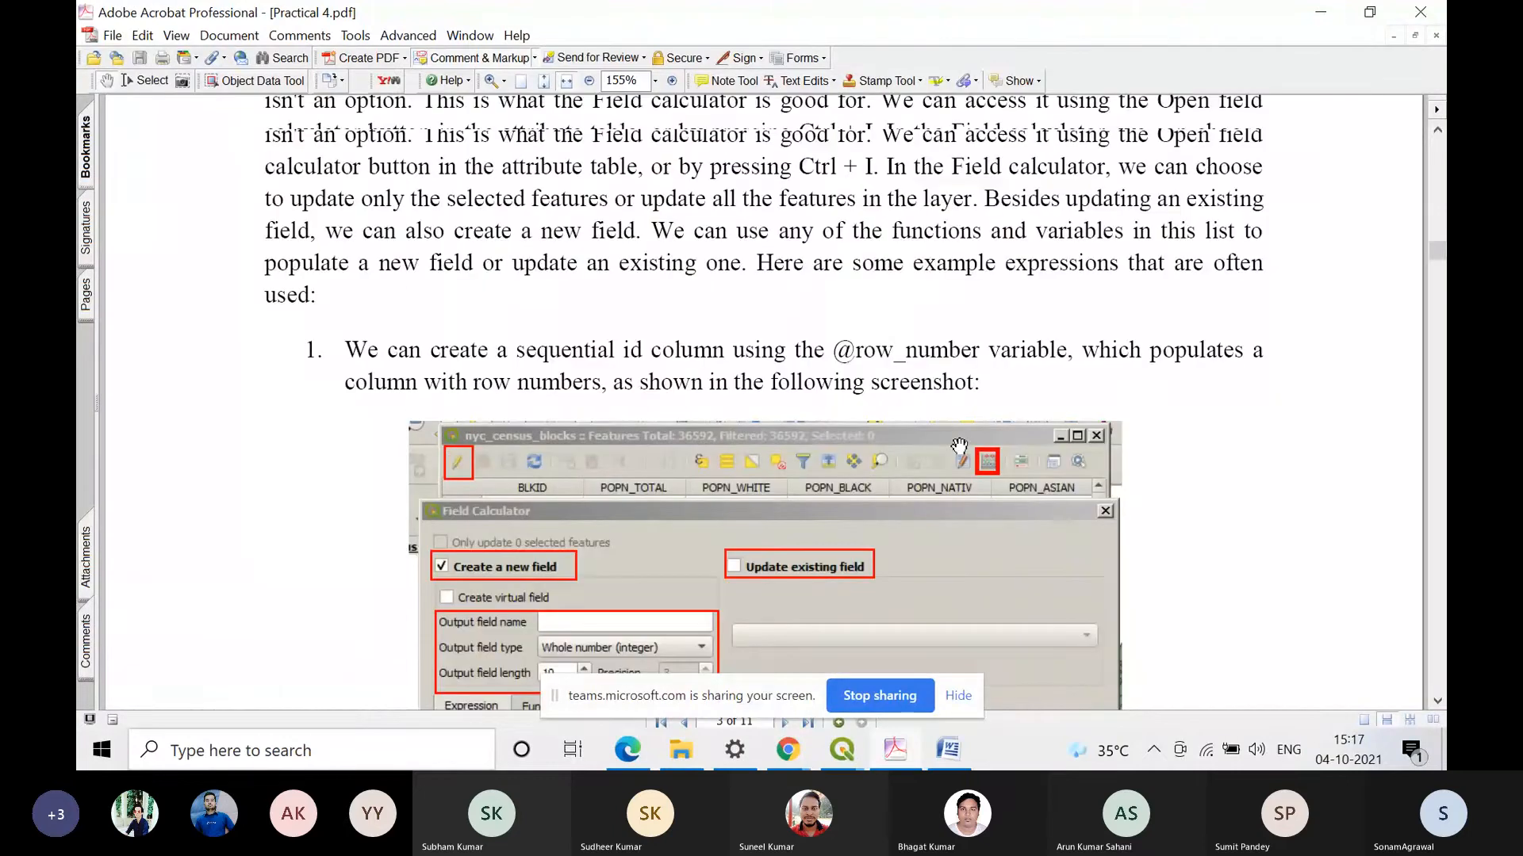
scroll(960, 445, down, 5)
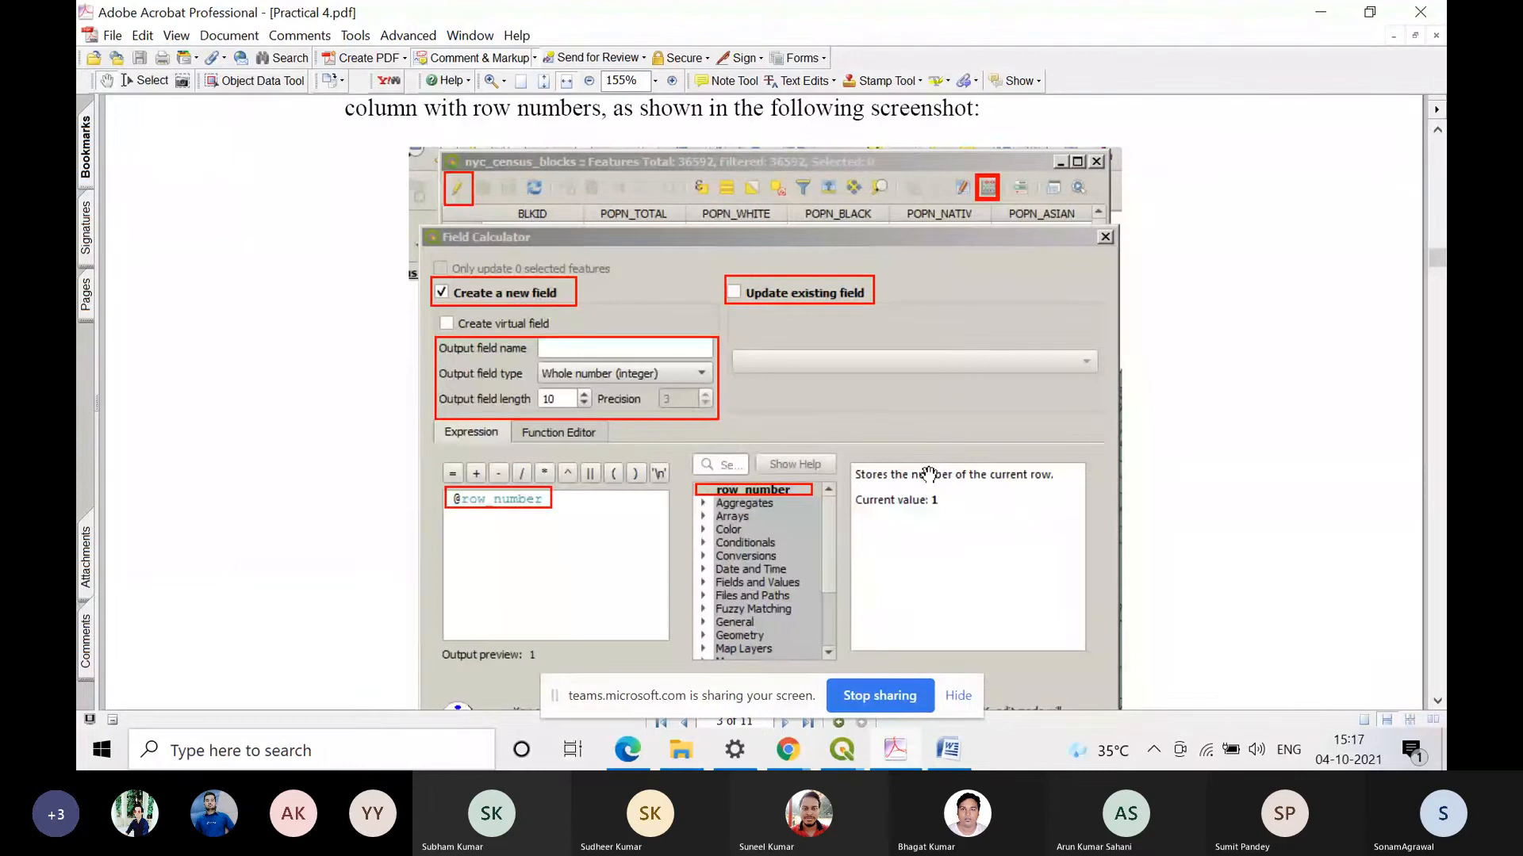
scroll(928, 474, up, 7)
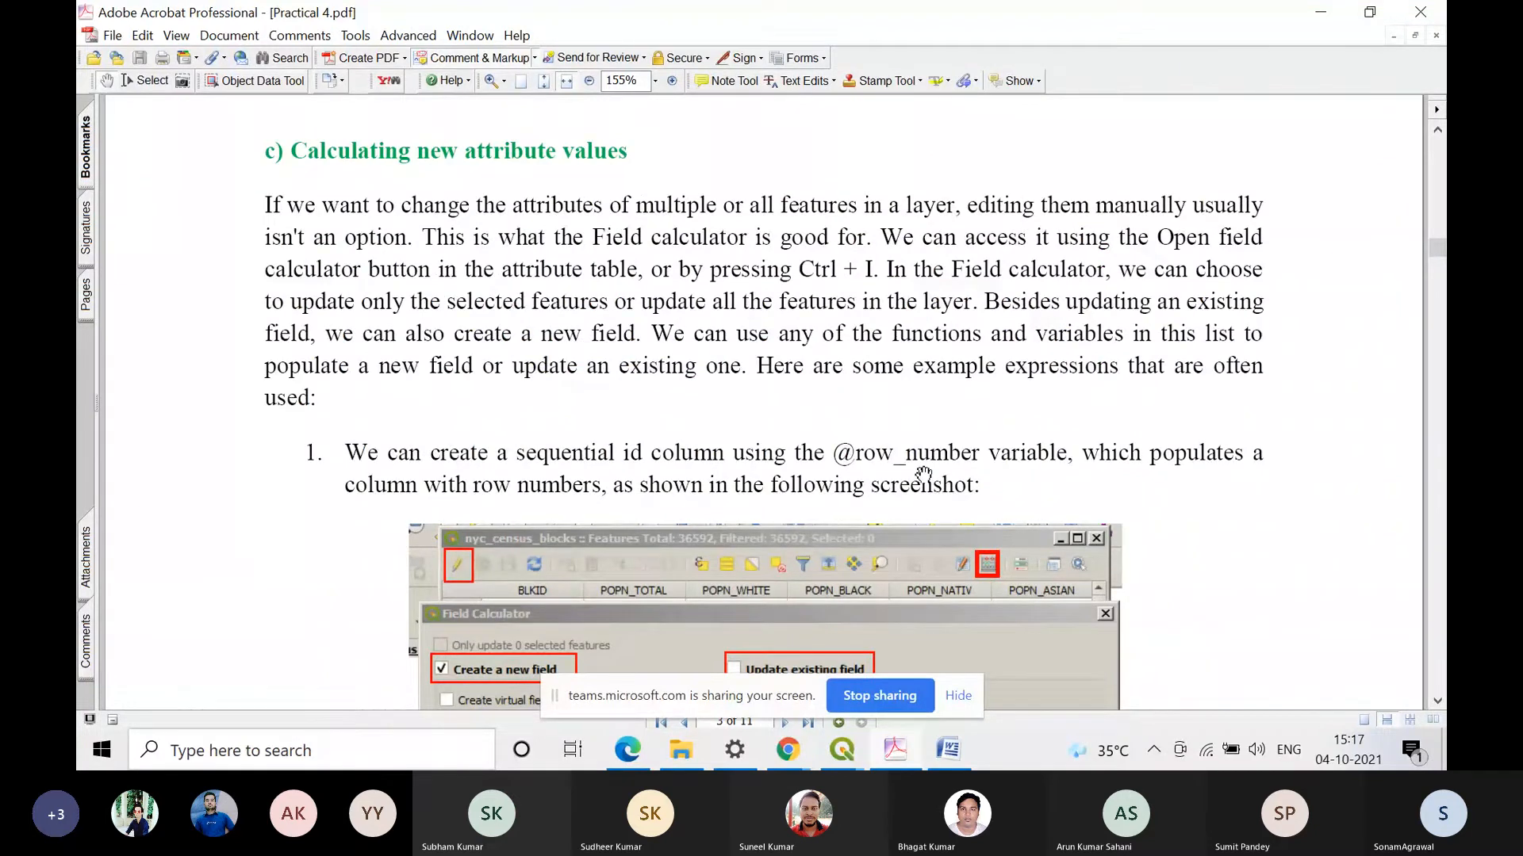
scroll(923, 474, down, 4)
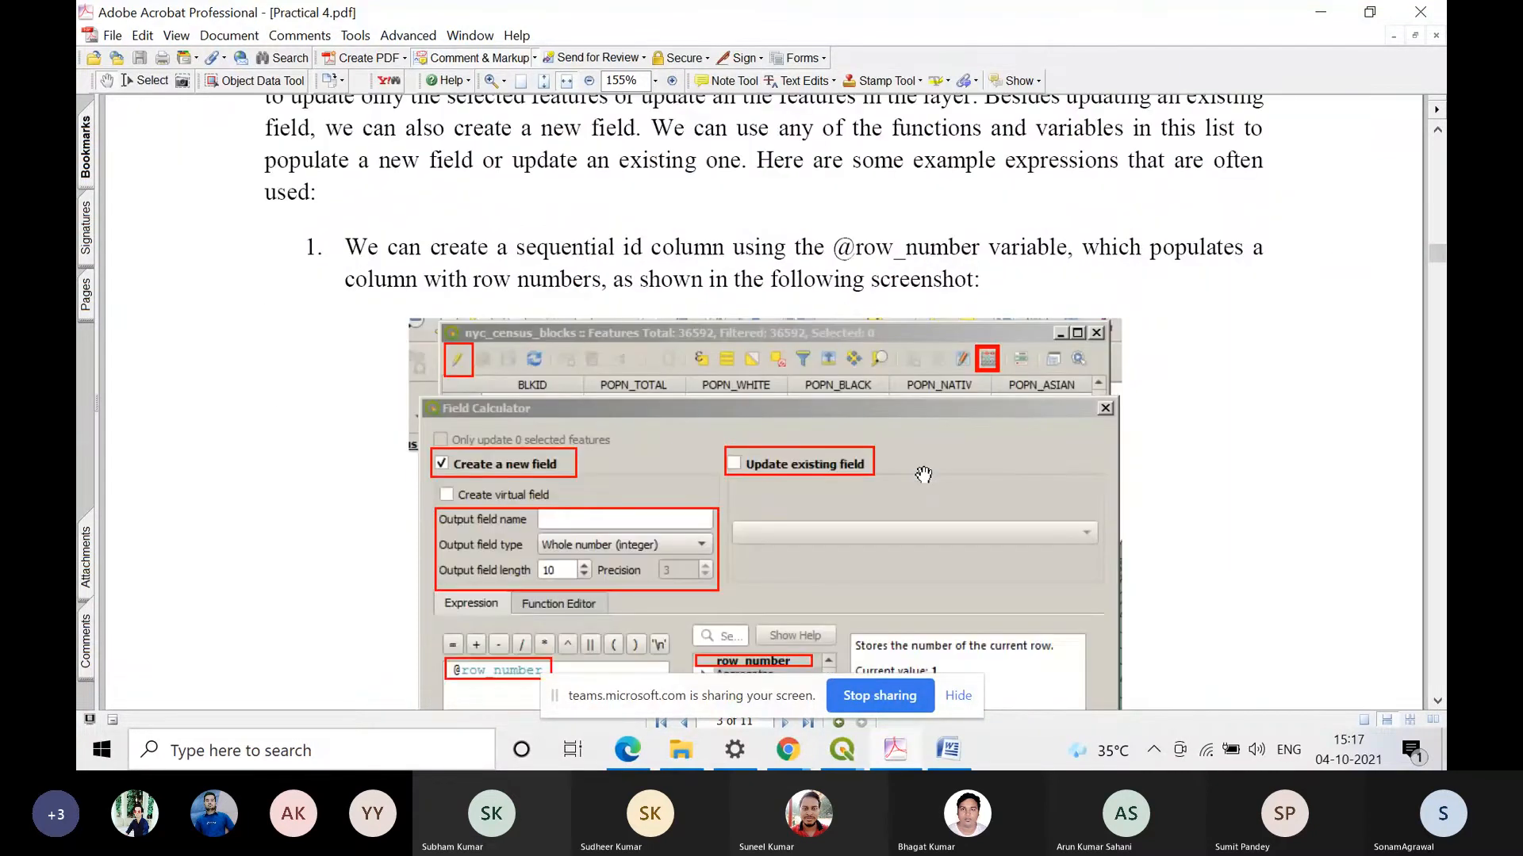
scroll(924, 474, down, 4)
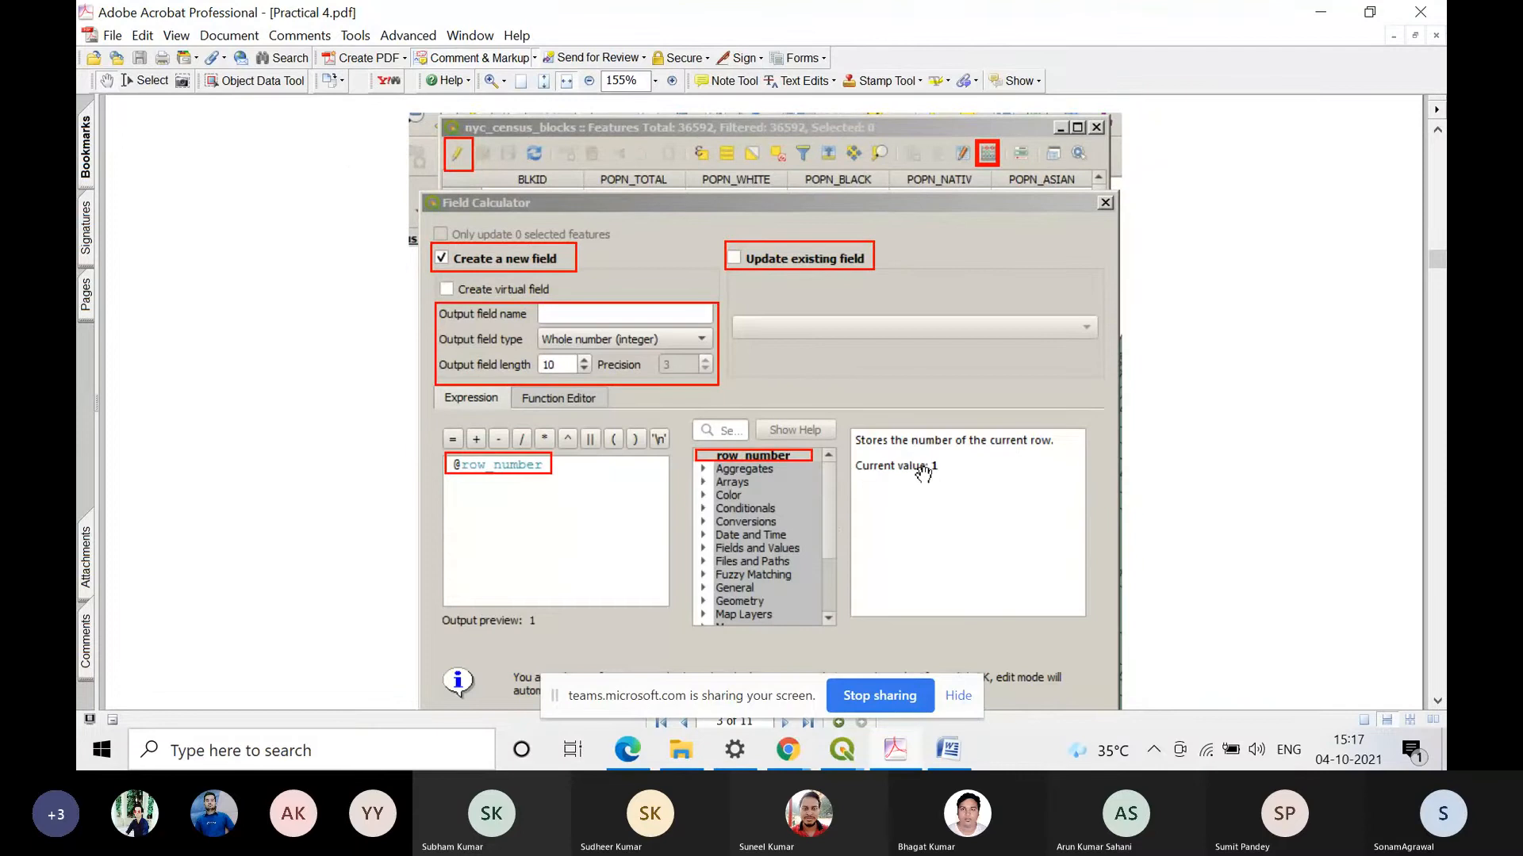
scroll(924, 475, down, 8)
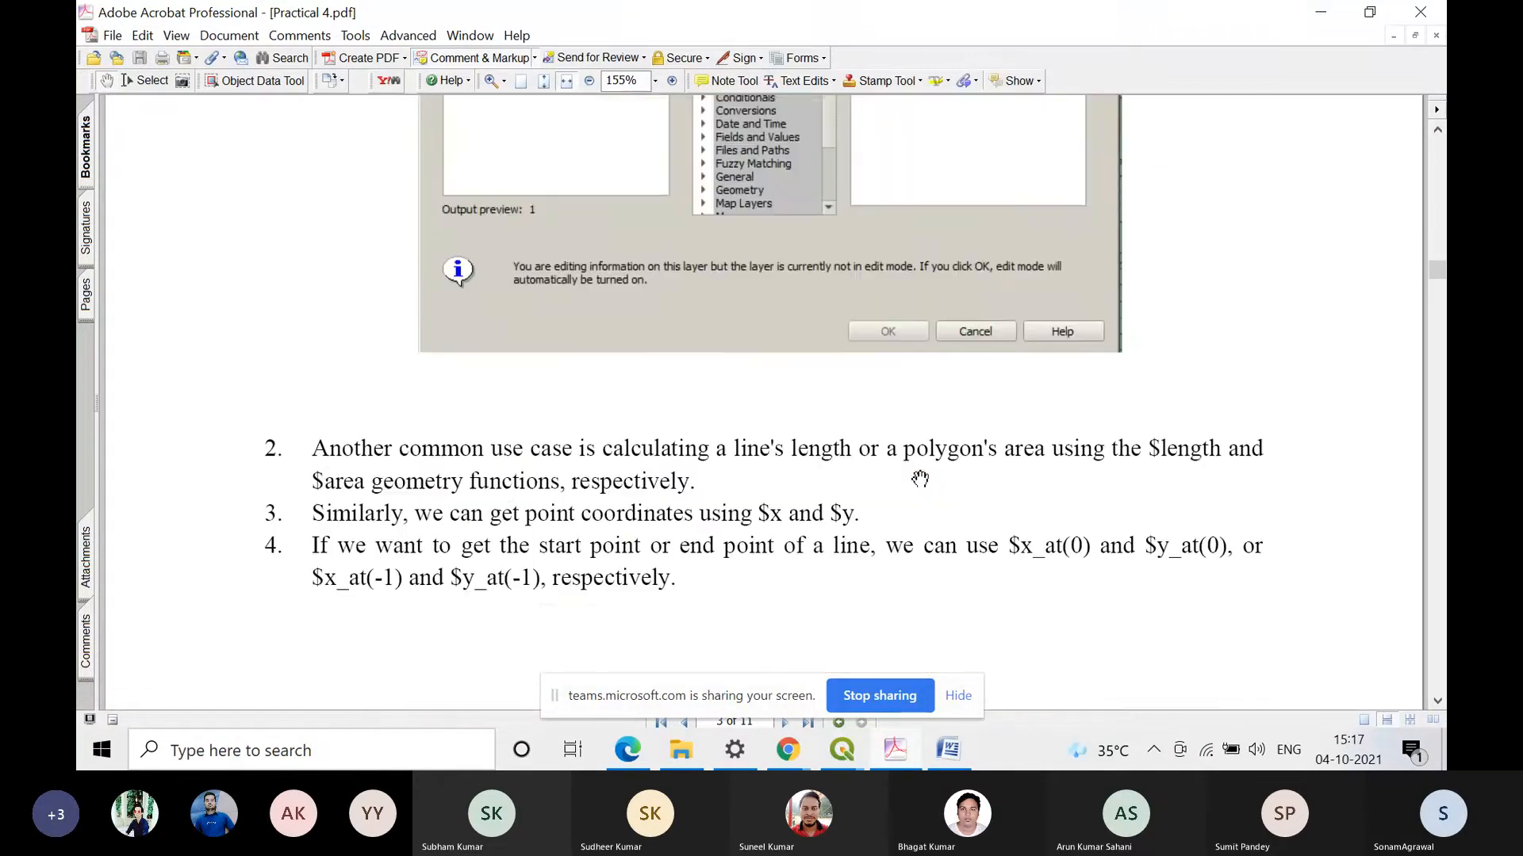
scroll(775, 394, up, 1)
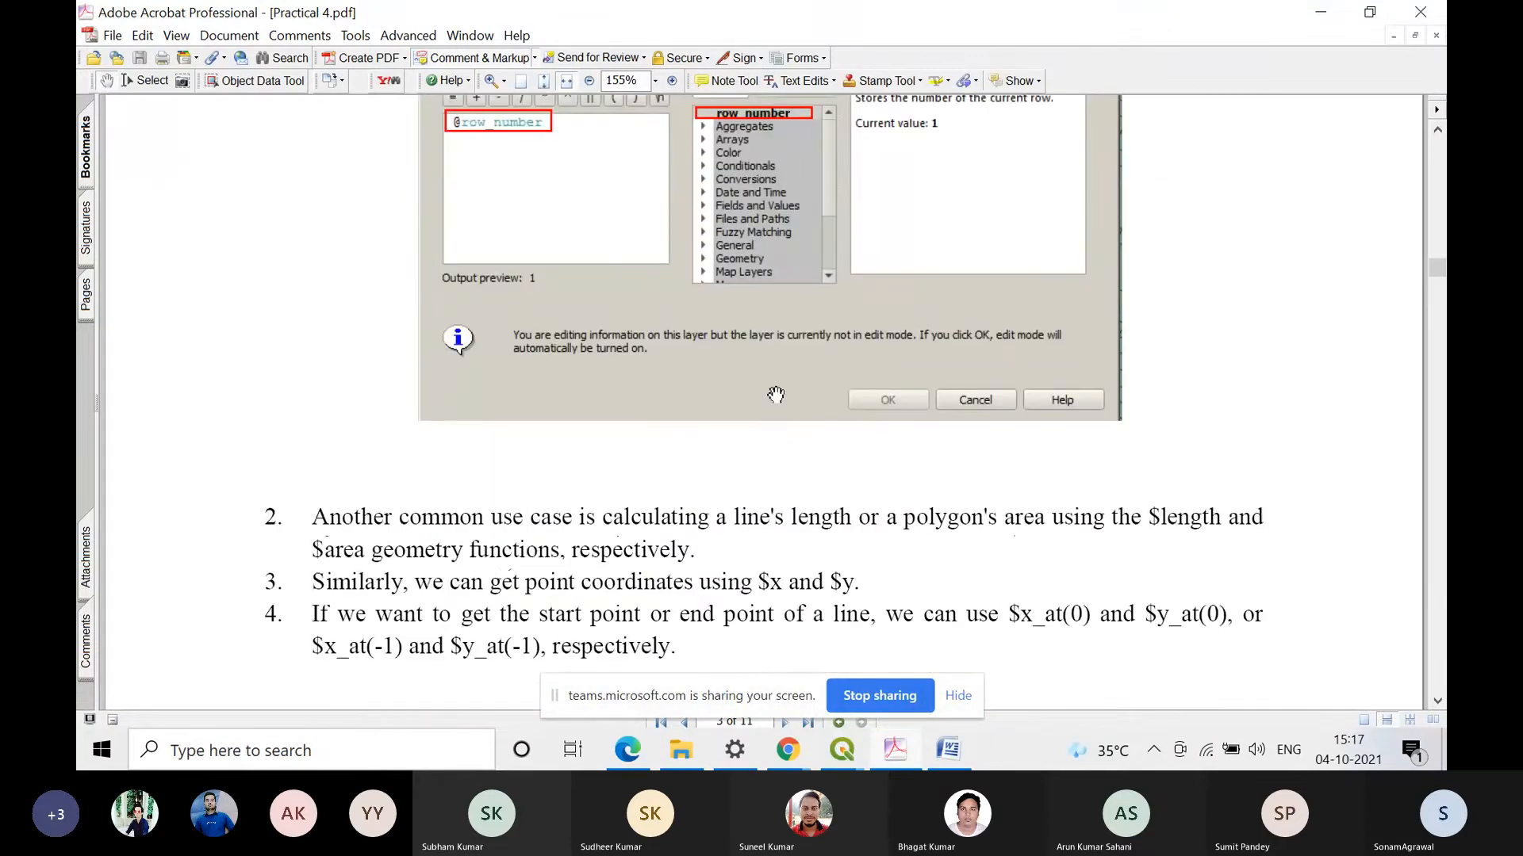
Step: Return to QGIS, hide the screen-sharing notice and open the attribute table of the nyc_census_blocks layer
click(1329, 10)
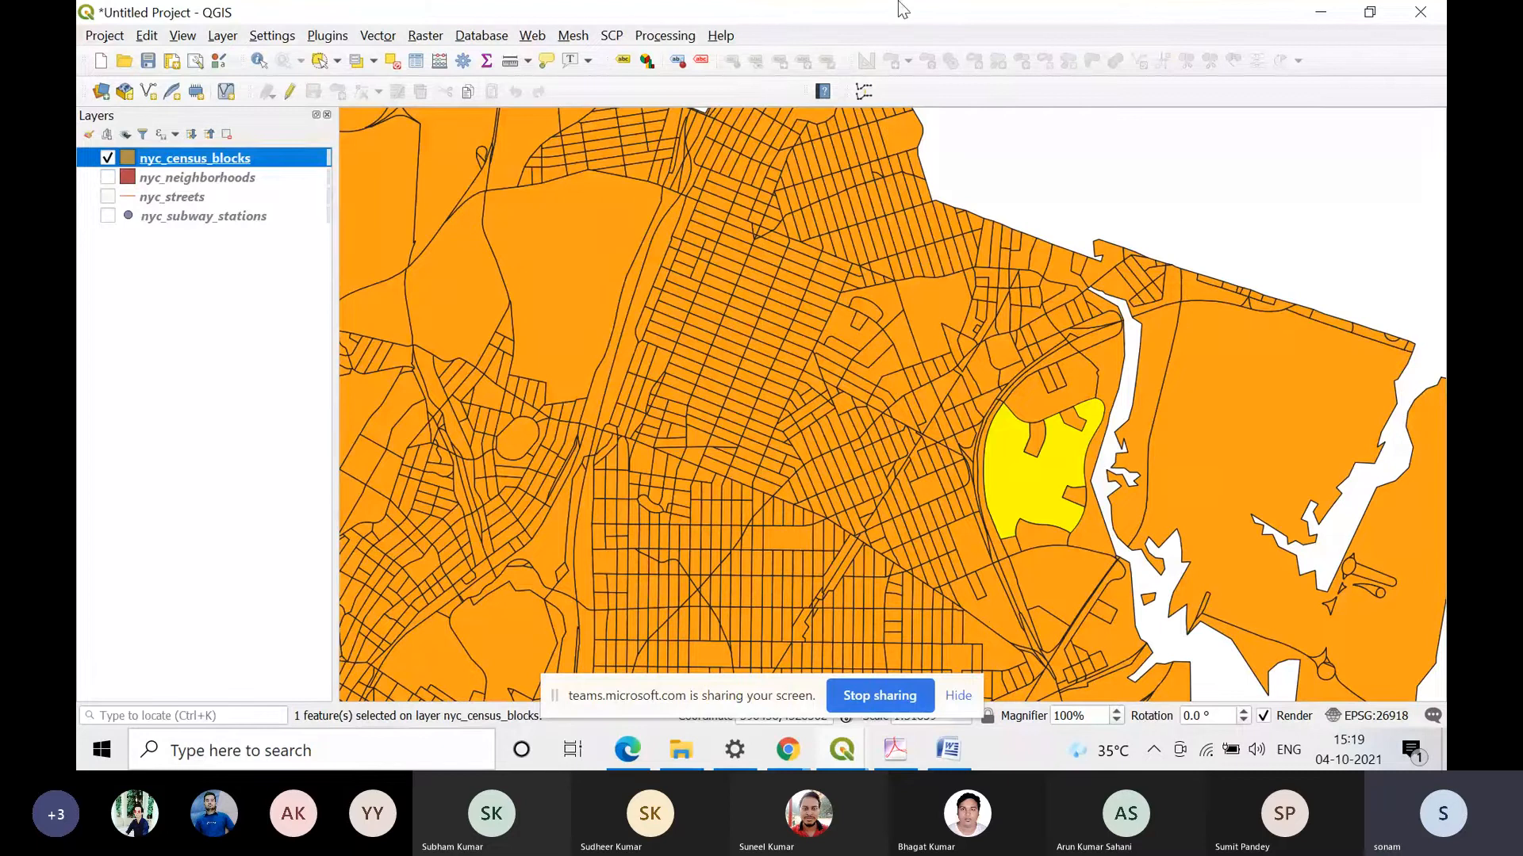
click(958, 696)
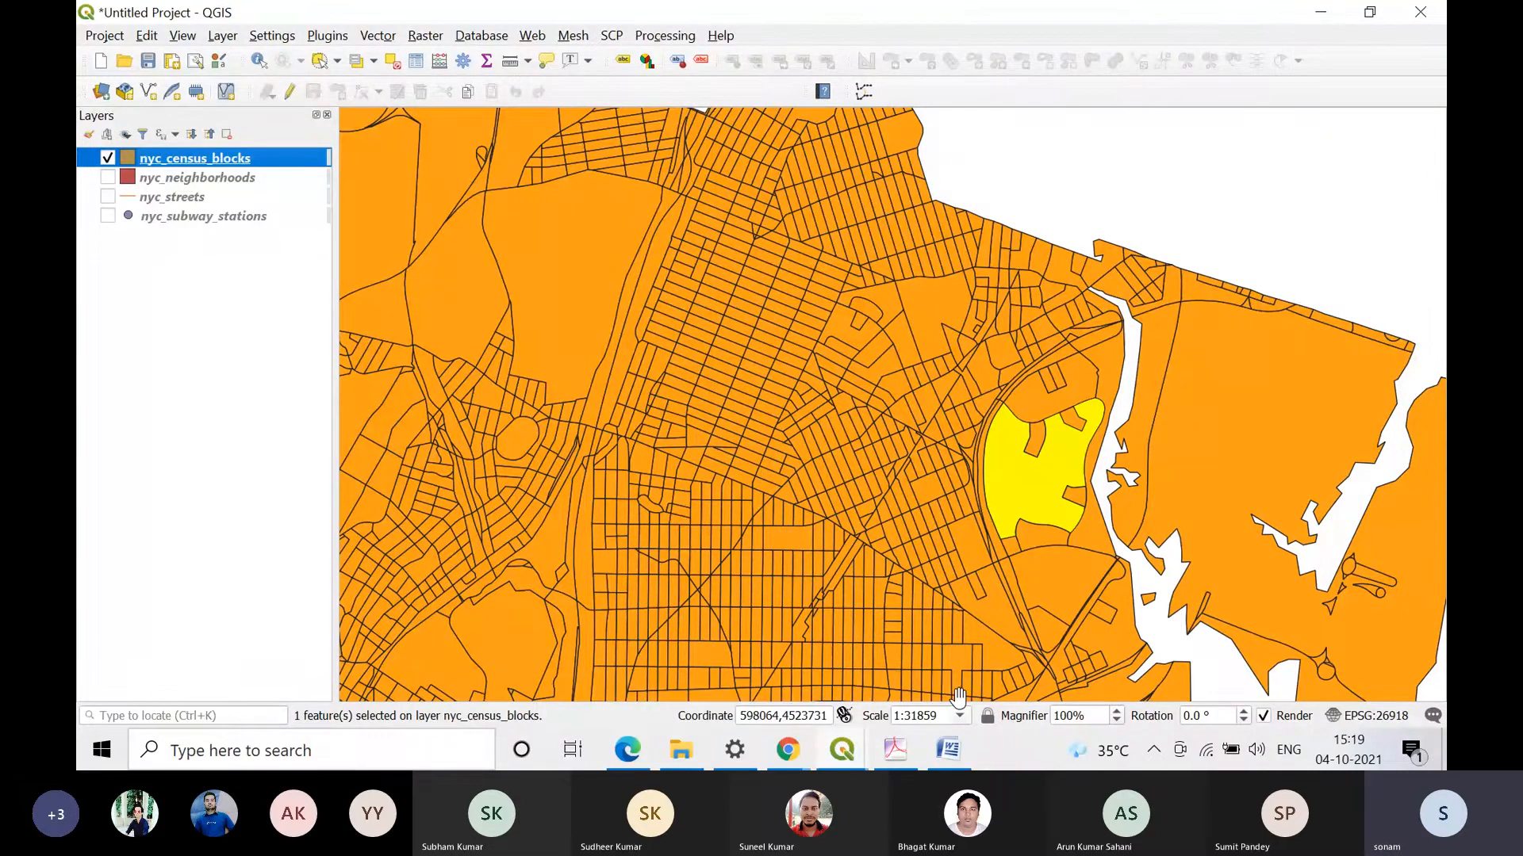
right_click(212, 162)
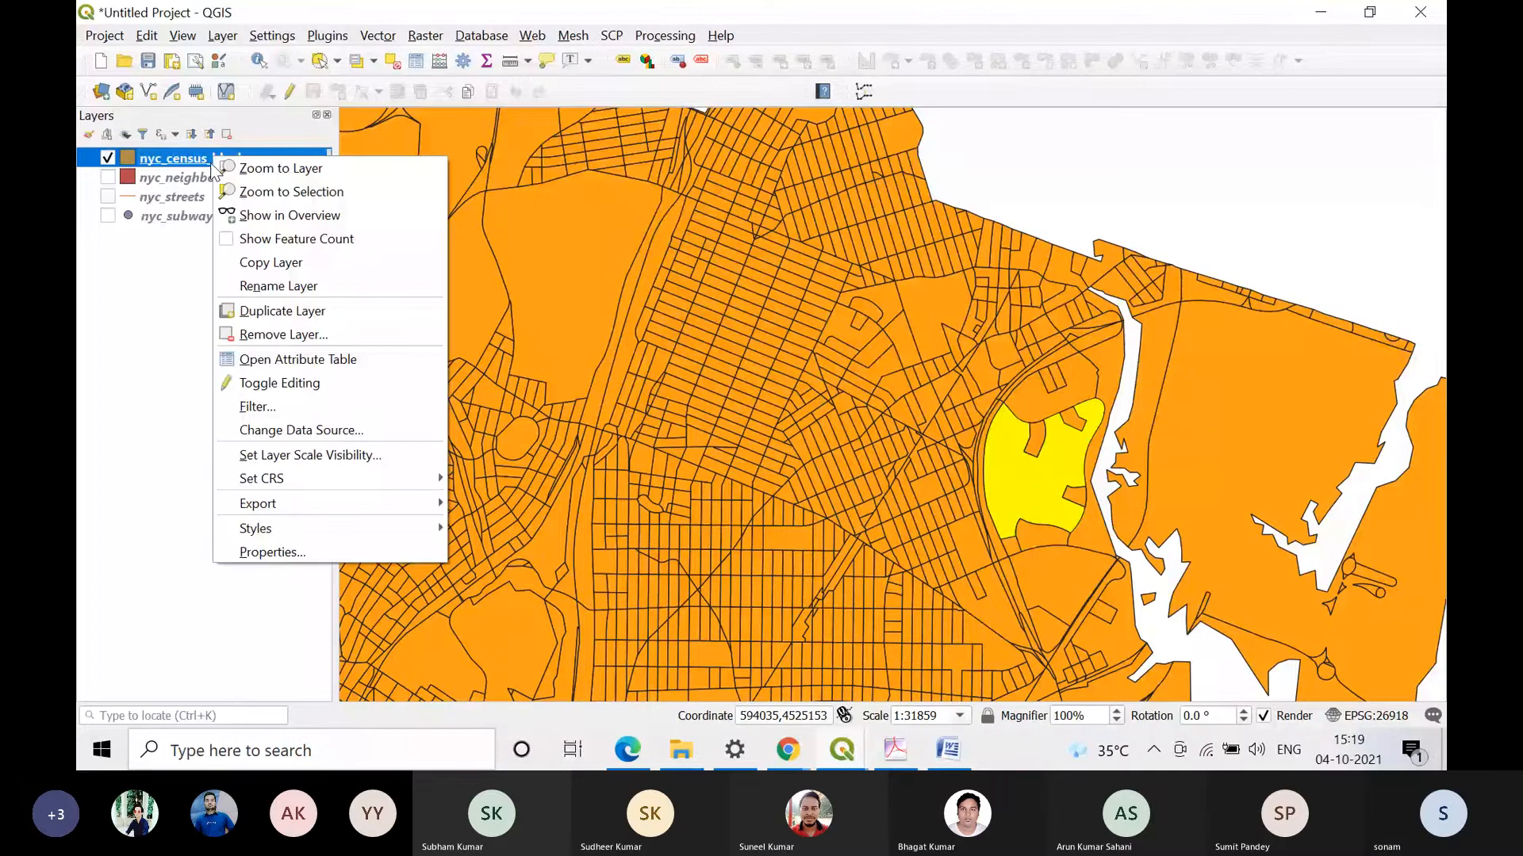
click(229, 365)
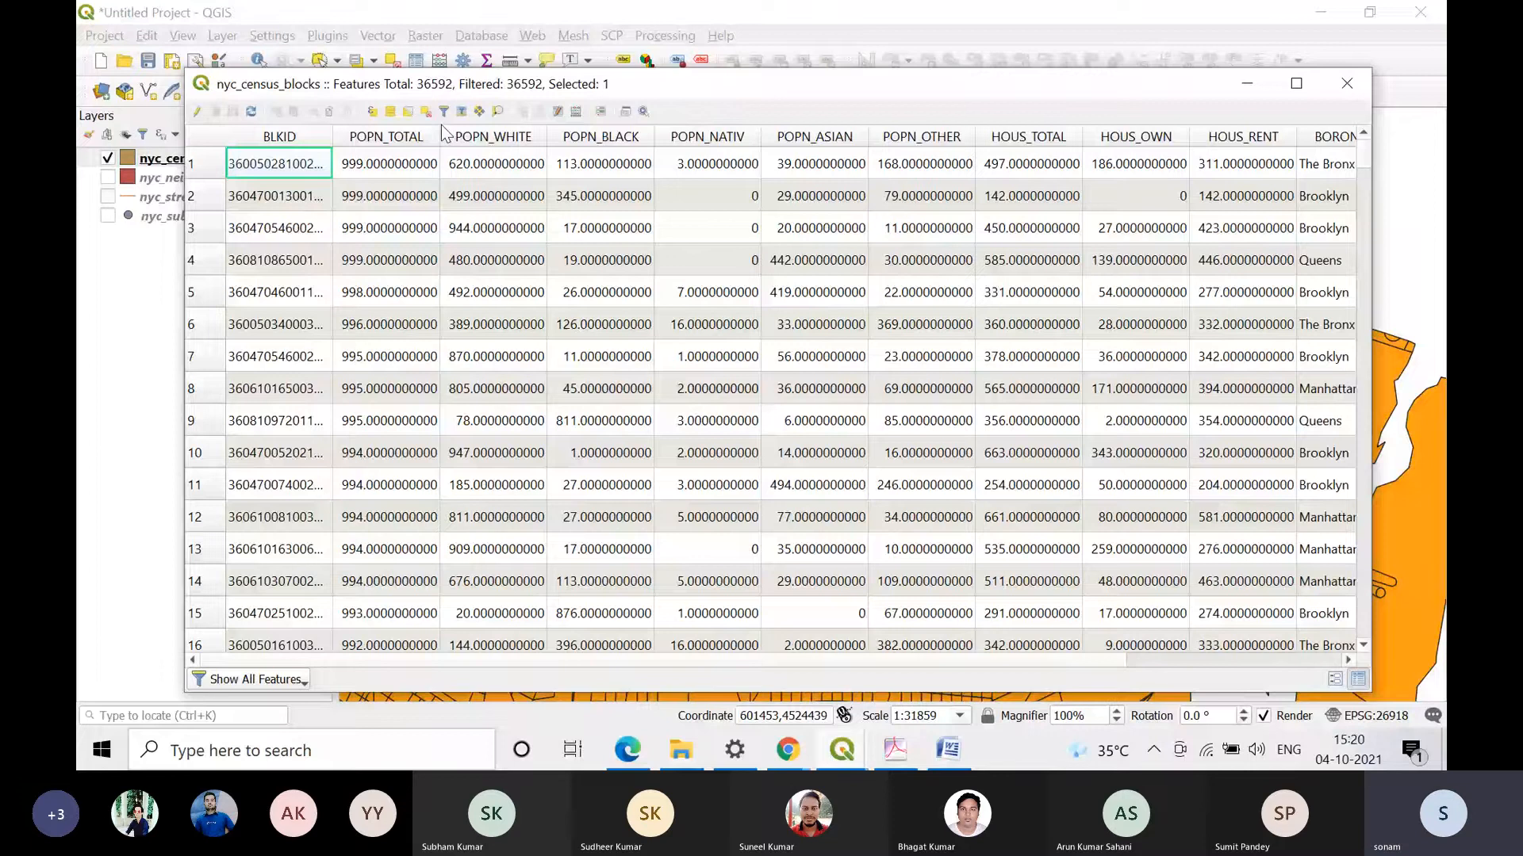
Step: Open the Field Calculator for nyc_census_blocks and expand the Geometry function group
click(572, 111)
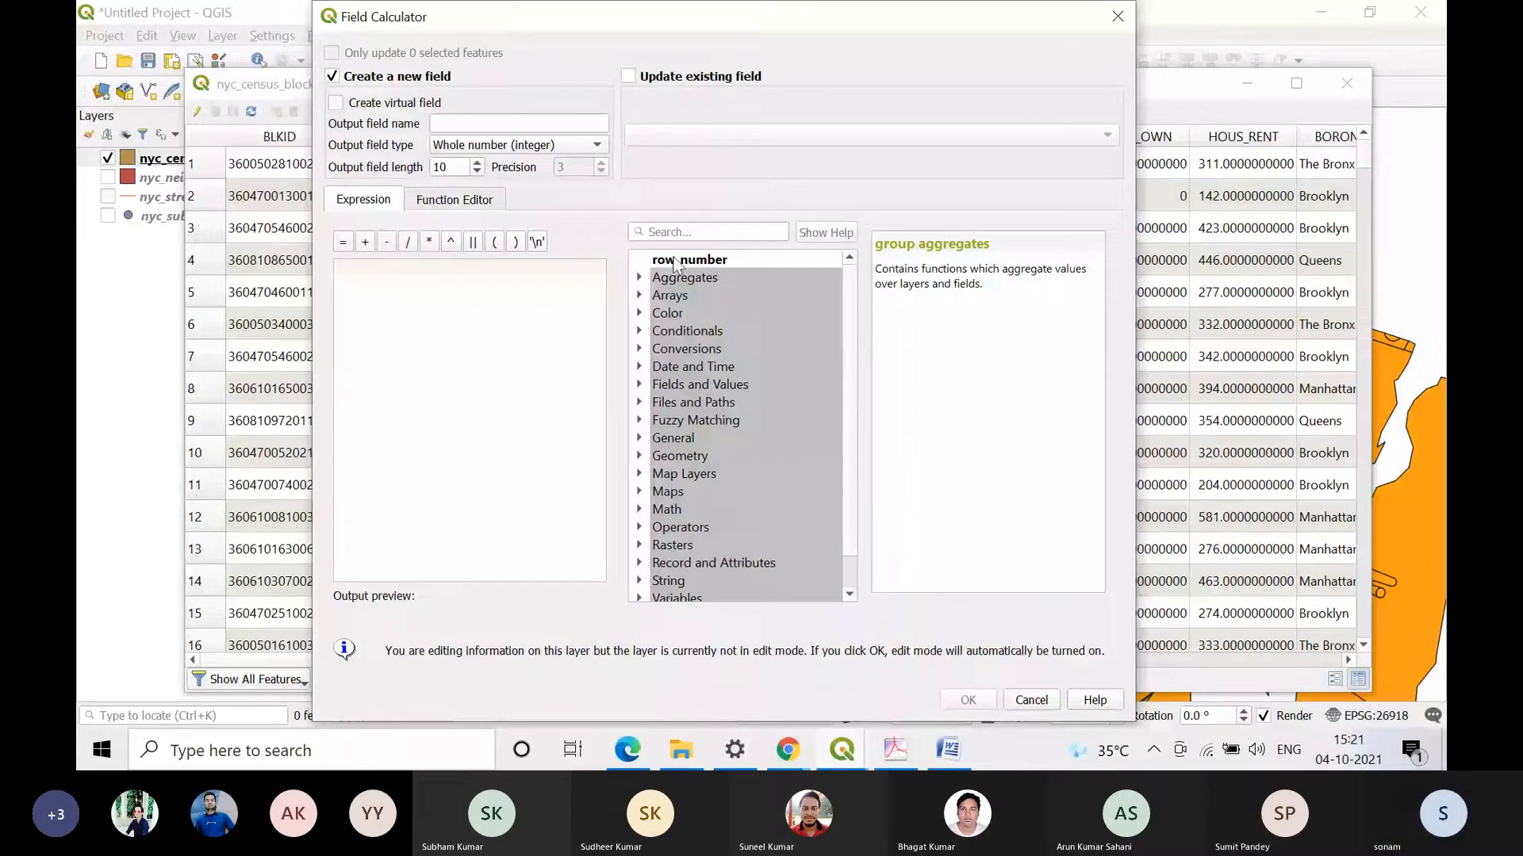
click(639, 456)
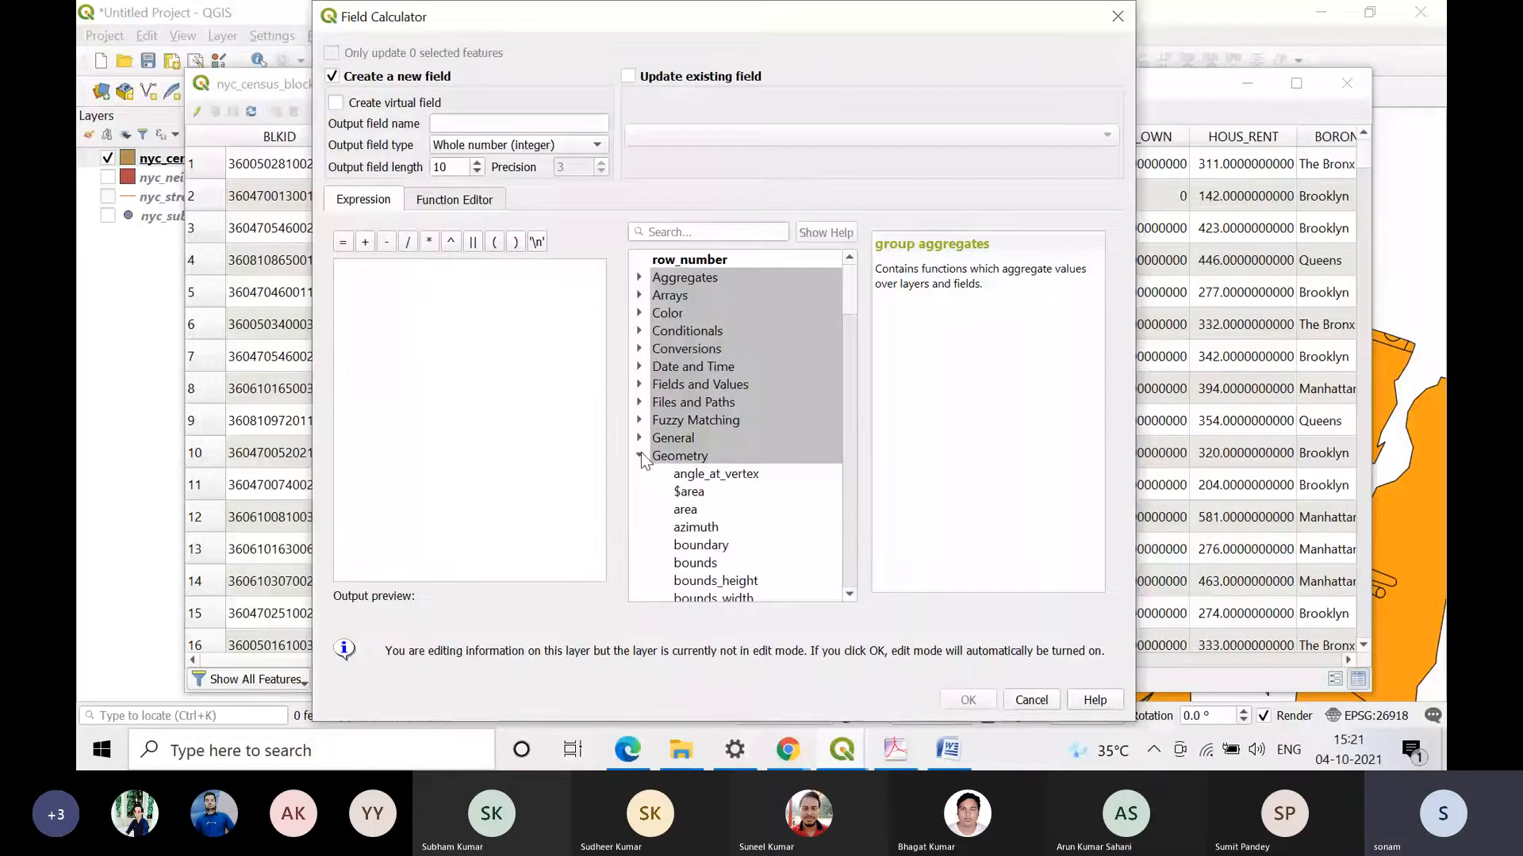
scroll(652, 467, down, 2)
scroll(658, 460, up, 1)
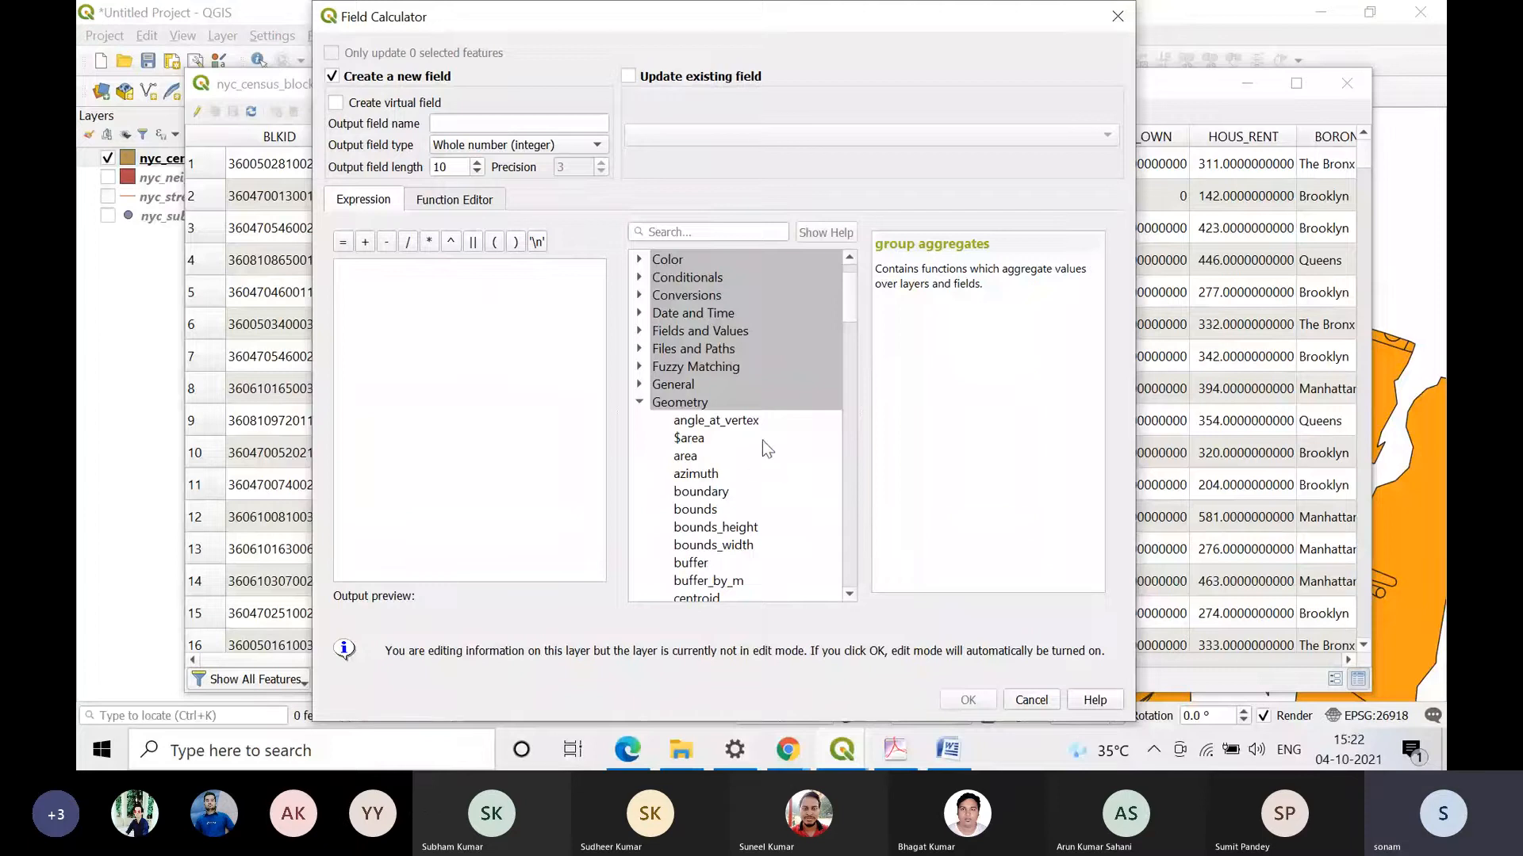
double_click(840, 596)
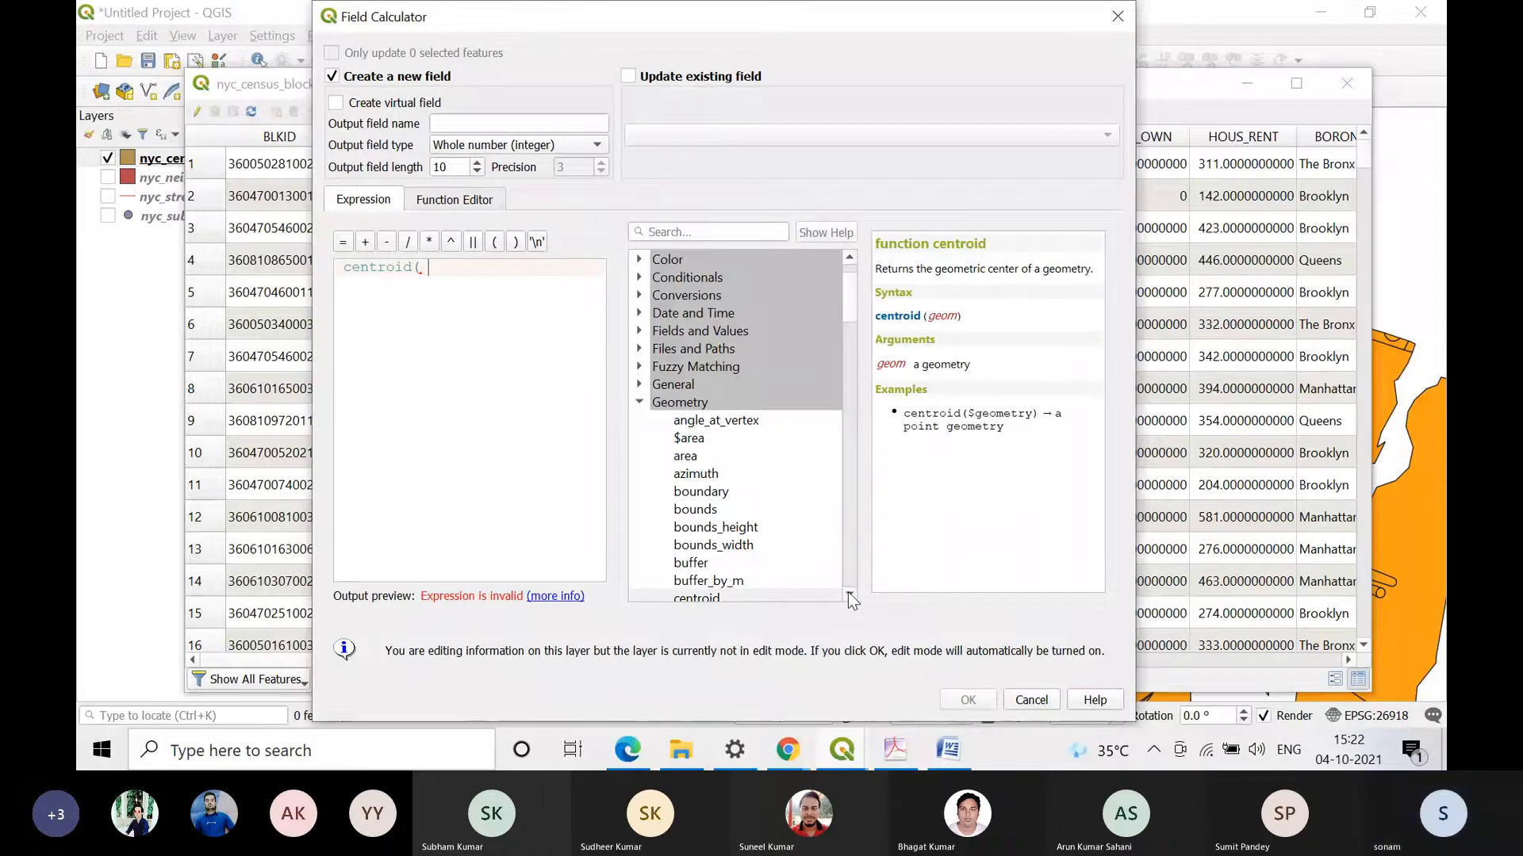
click(848, 594)
click(849, 594)
click(848, 594)
click(848, 594)
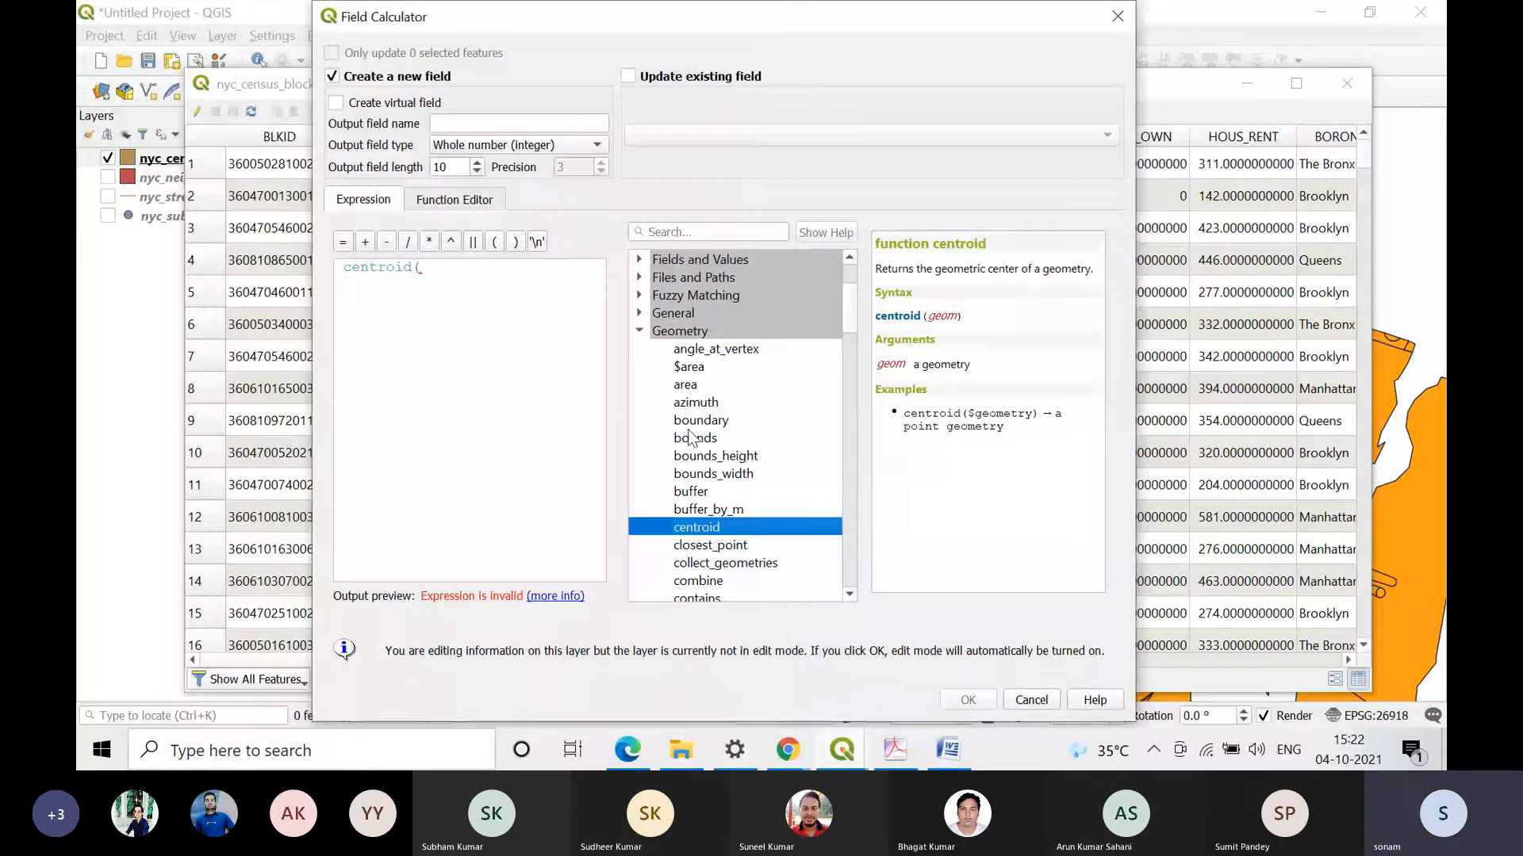
drag(437, 266, 292, 241)
key(Delete)
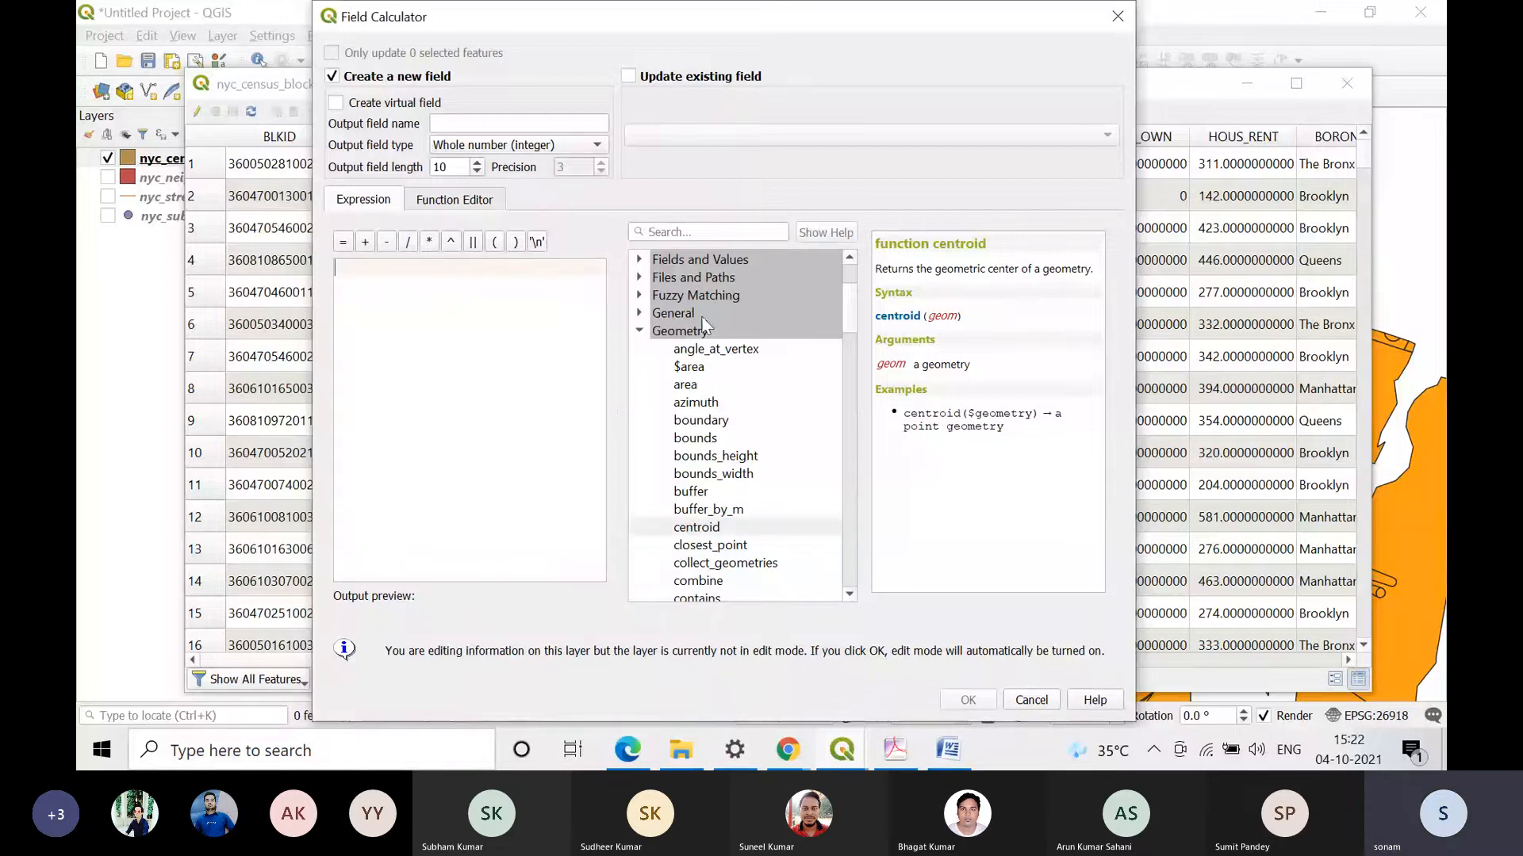
click(640, 314)
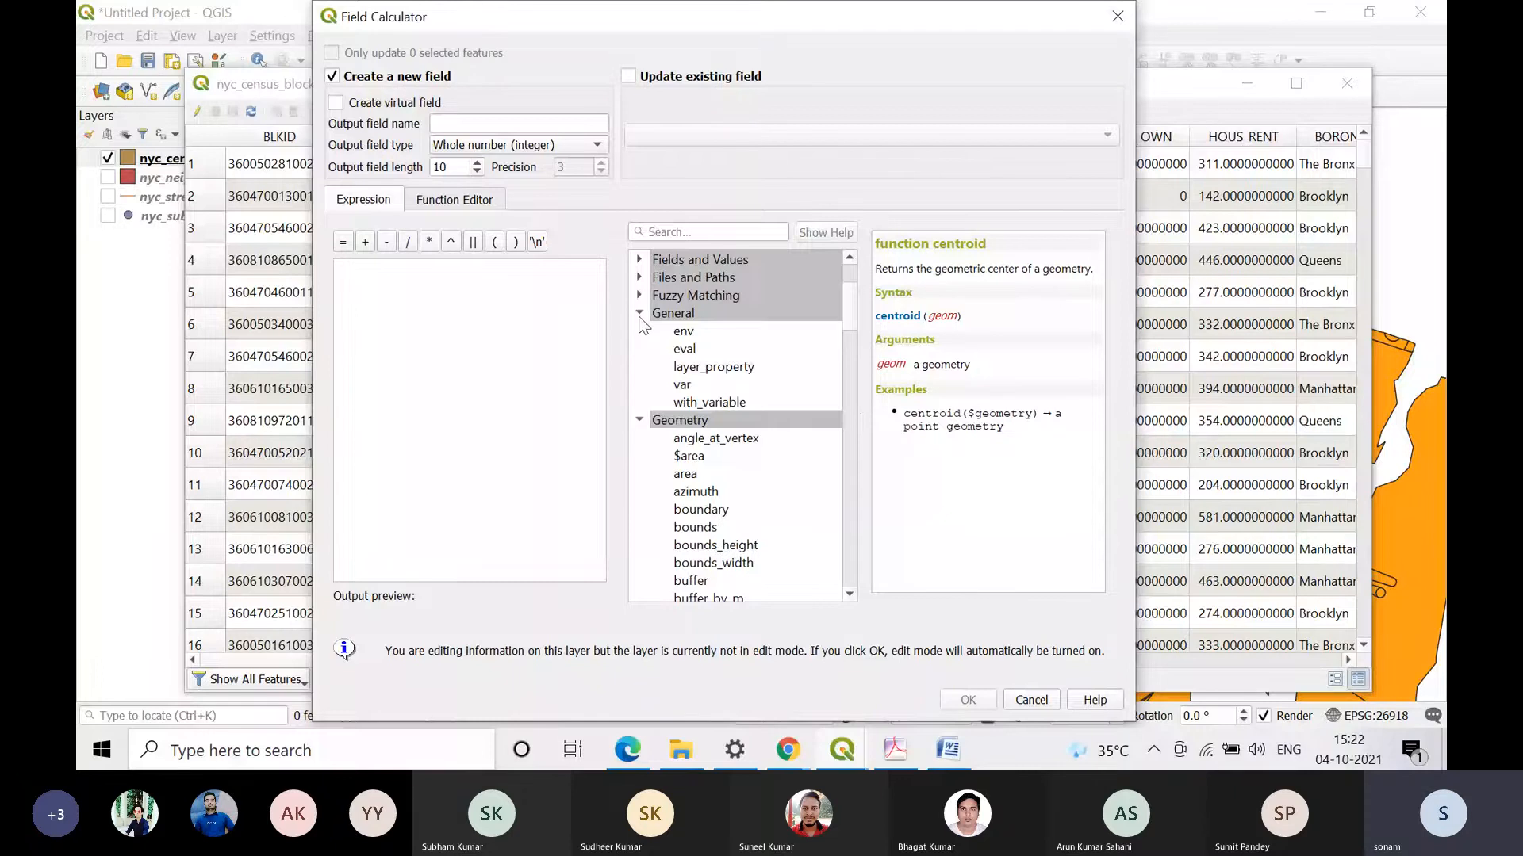
click(640, 314)
Step: Find the $x_at function in the Geometry group and display its help description
scroll(718, 464, down, 7)
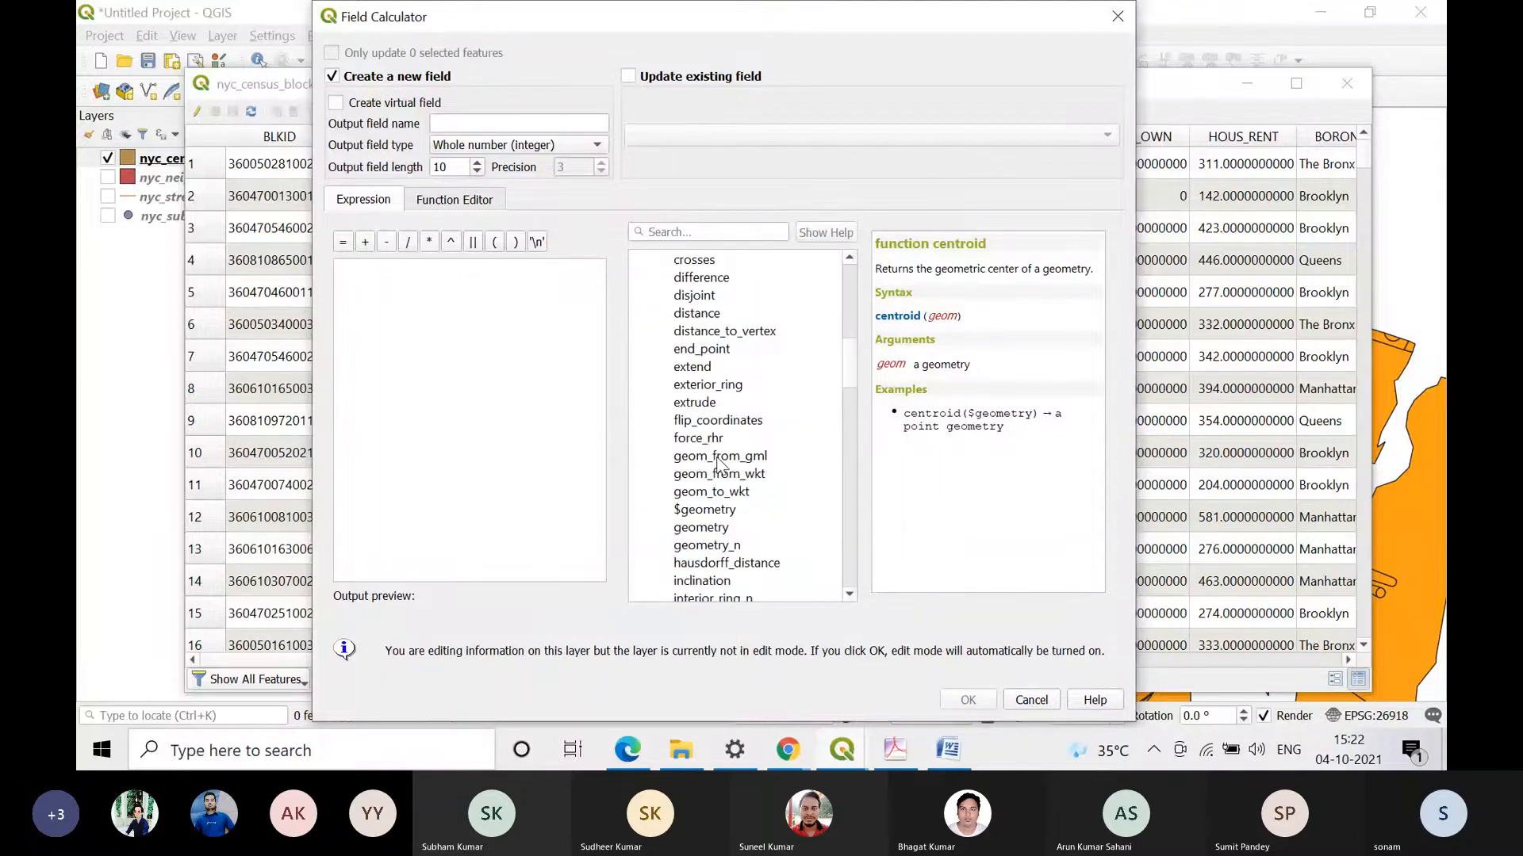
scroll(718, 464, down, 10)
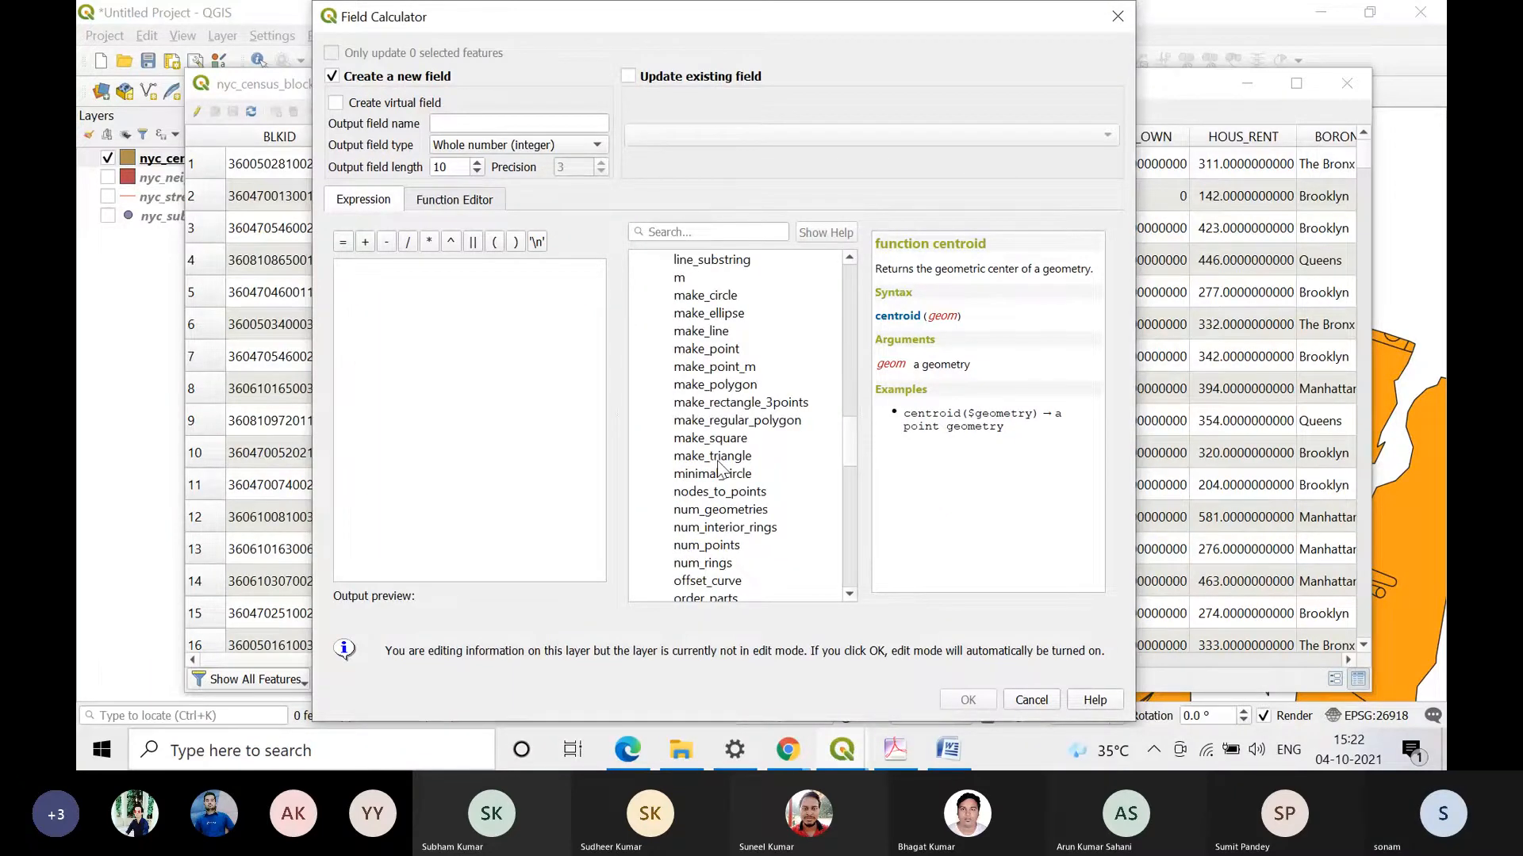
scroll(719, 468, down, 9)
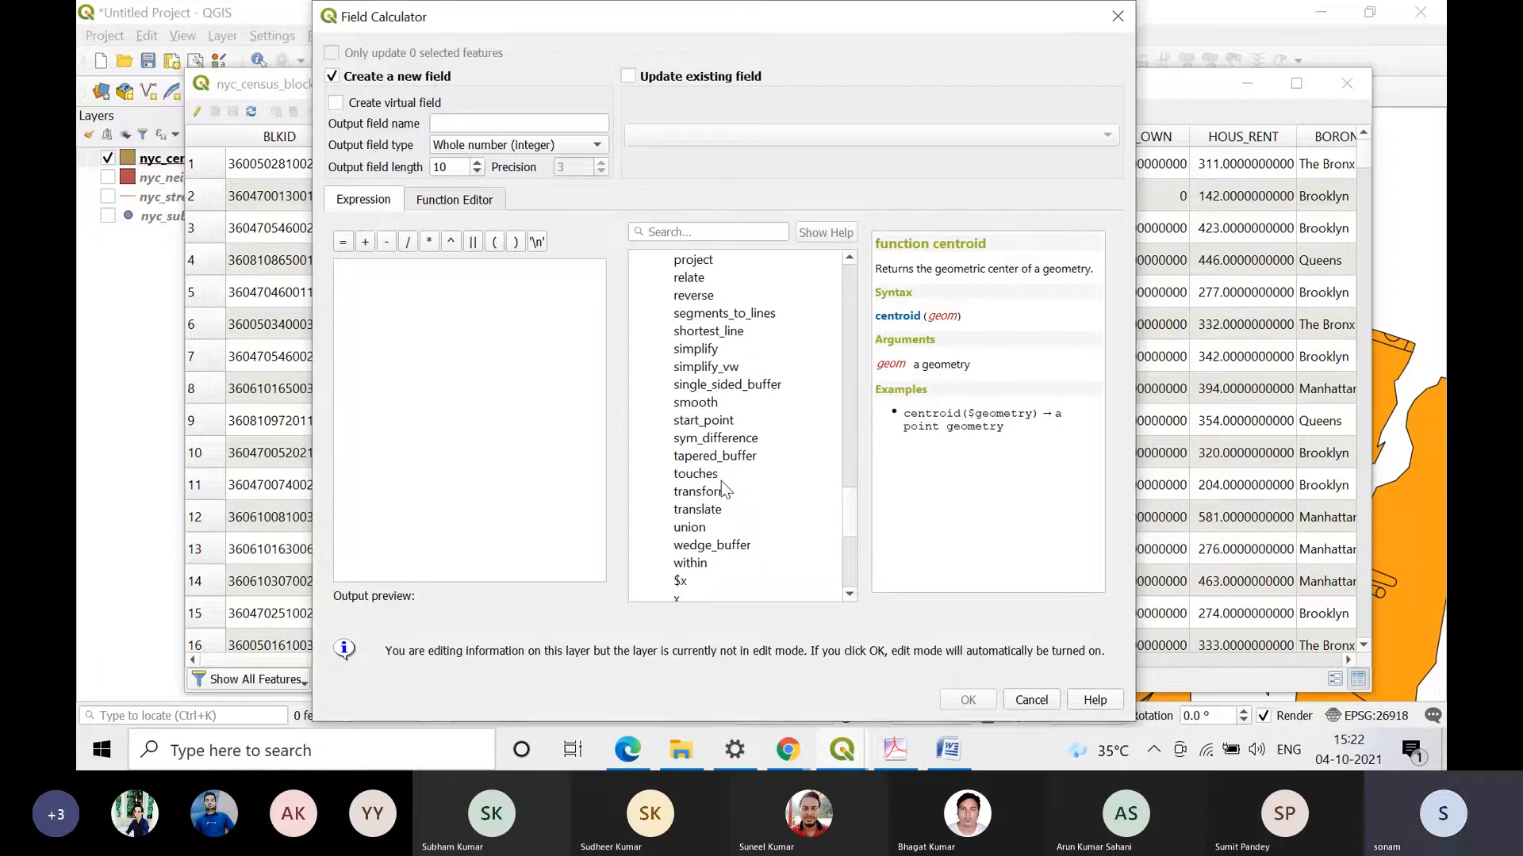
scroll(721, 480, down, 5)
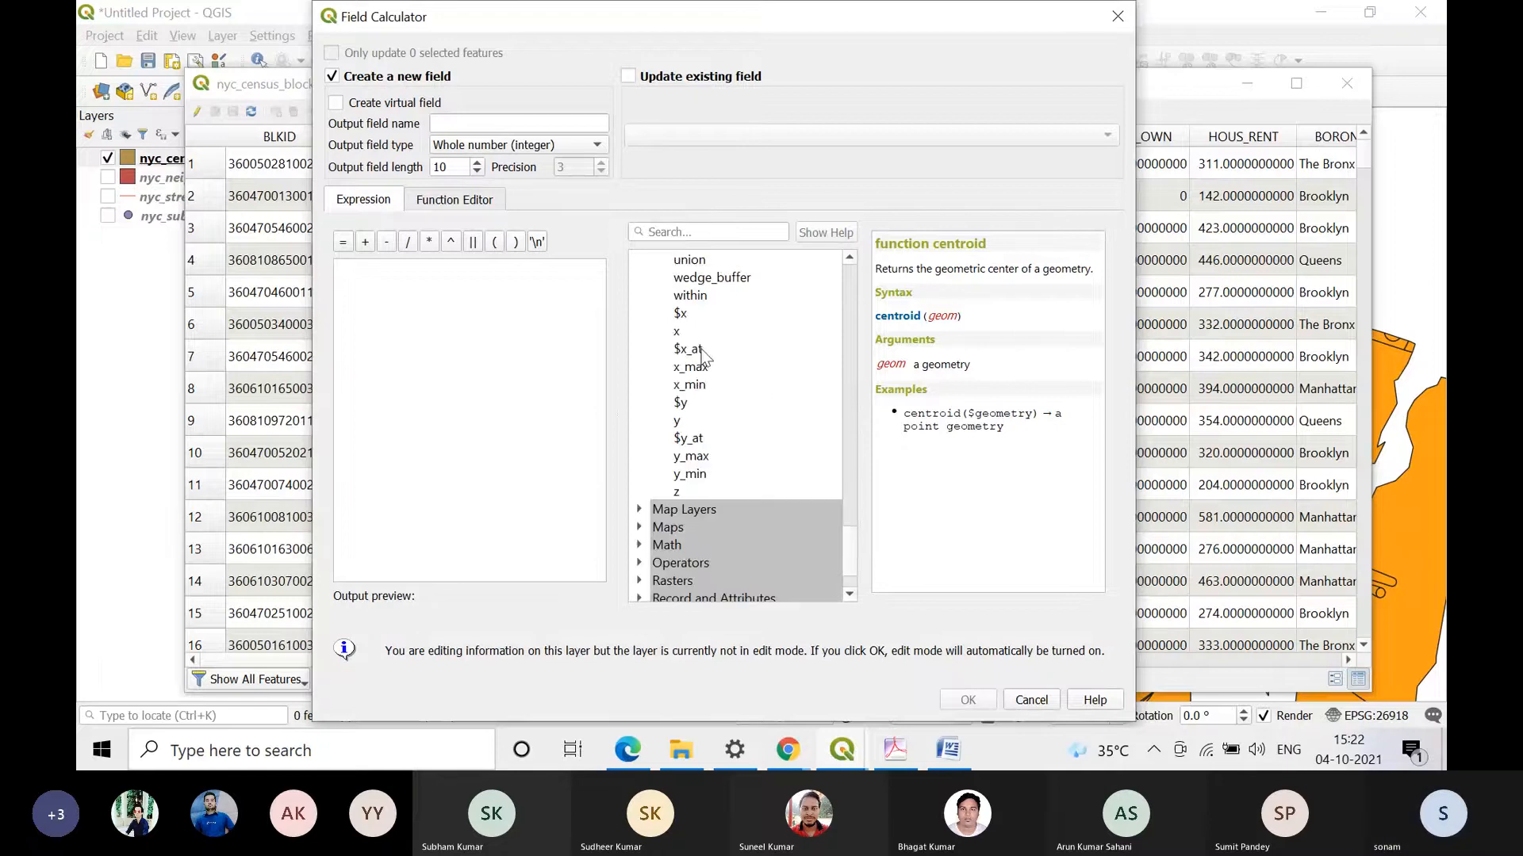
click(701, 352)
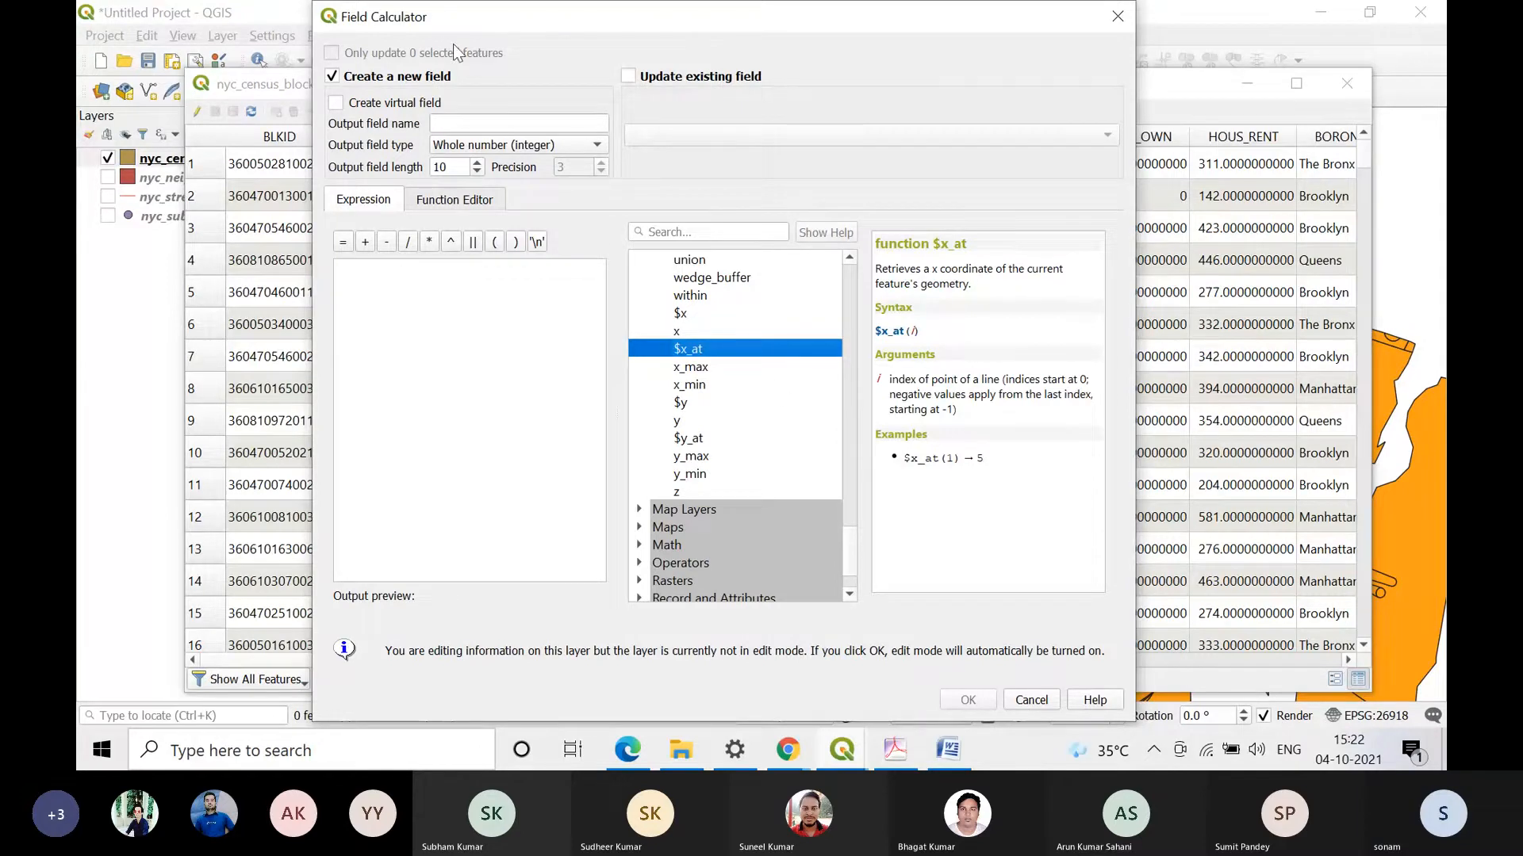
Step: Define a new output field named Start_cord as Decimal number (real) with length 20 and precision 8
click(532, 128)
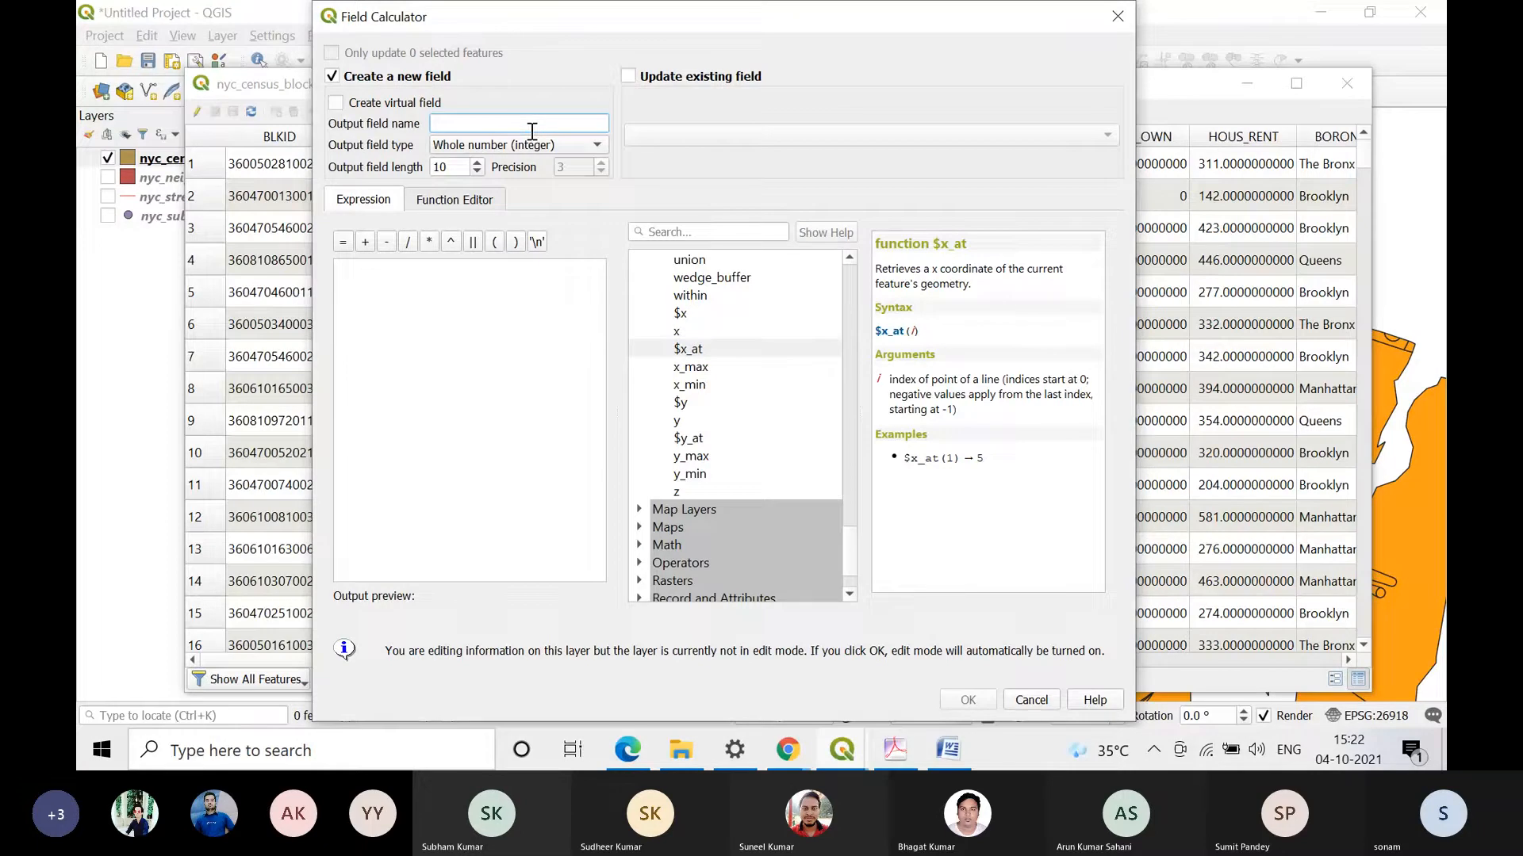
text(Start_cord)
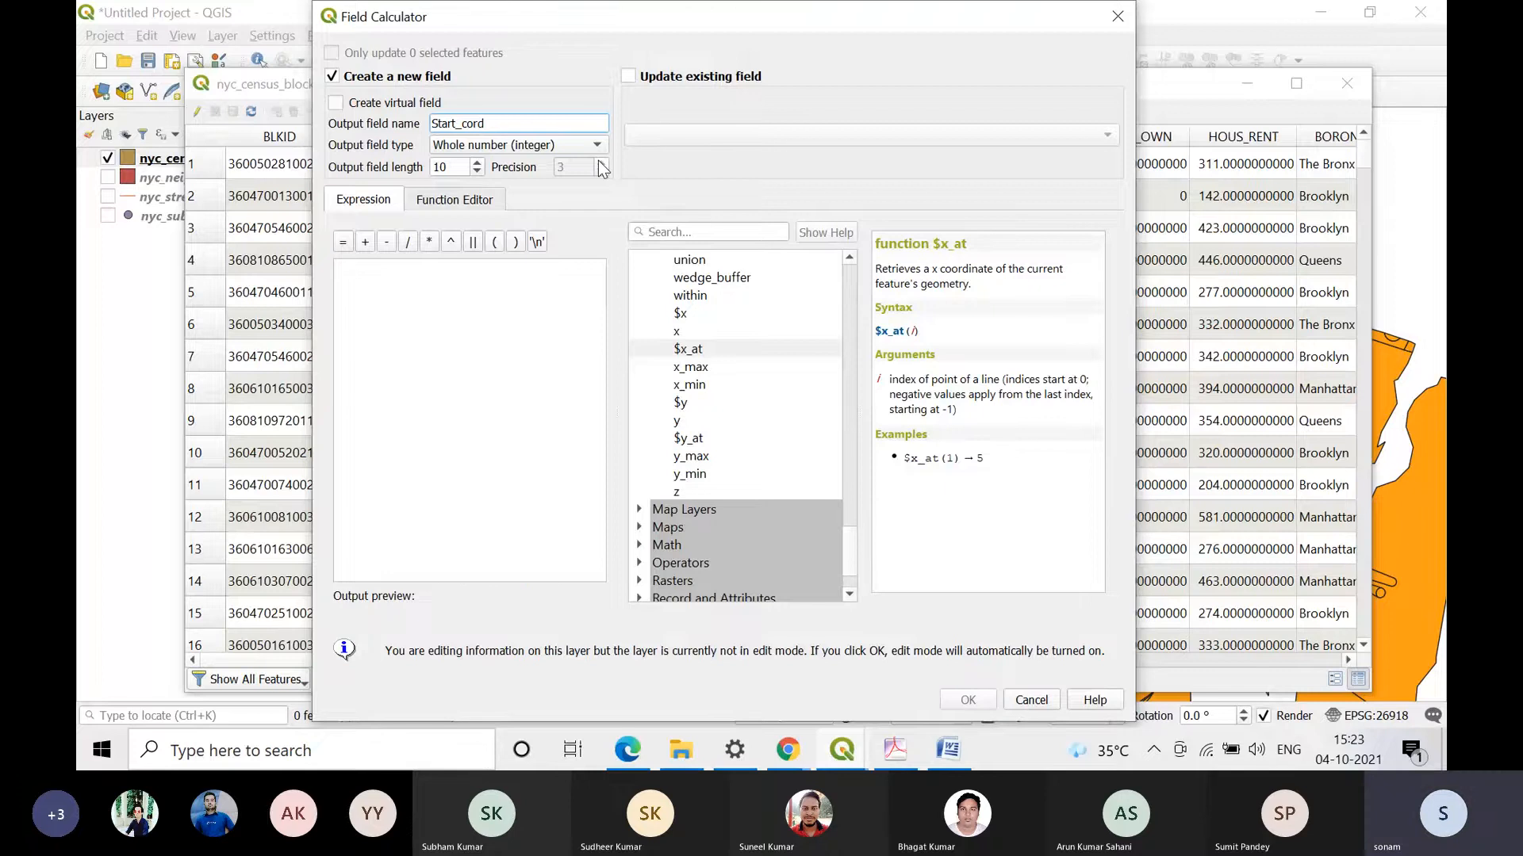
click(524, 145)
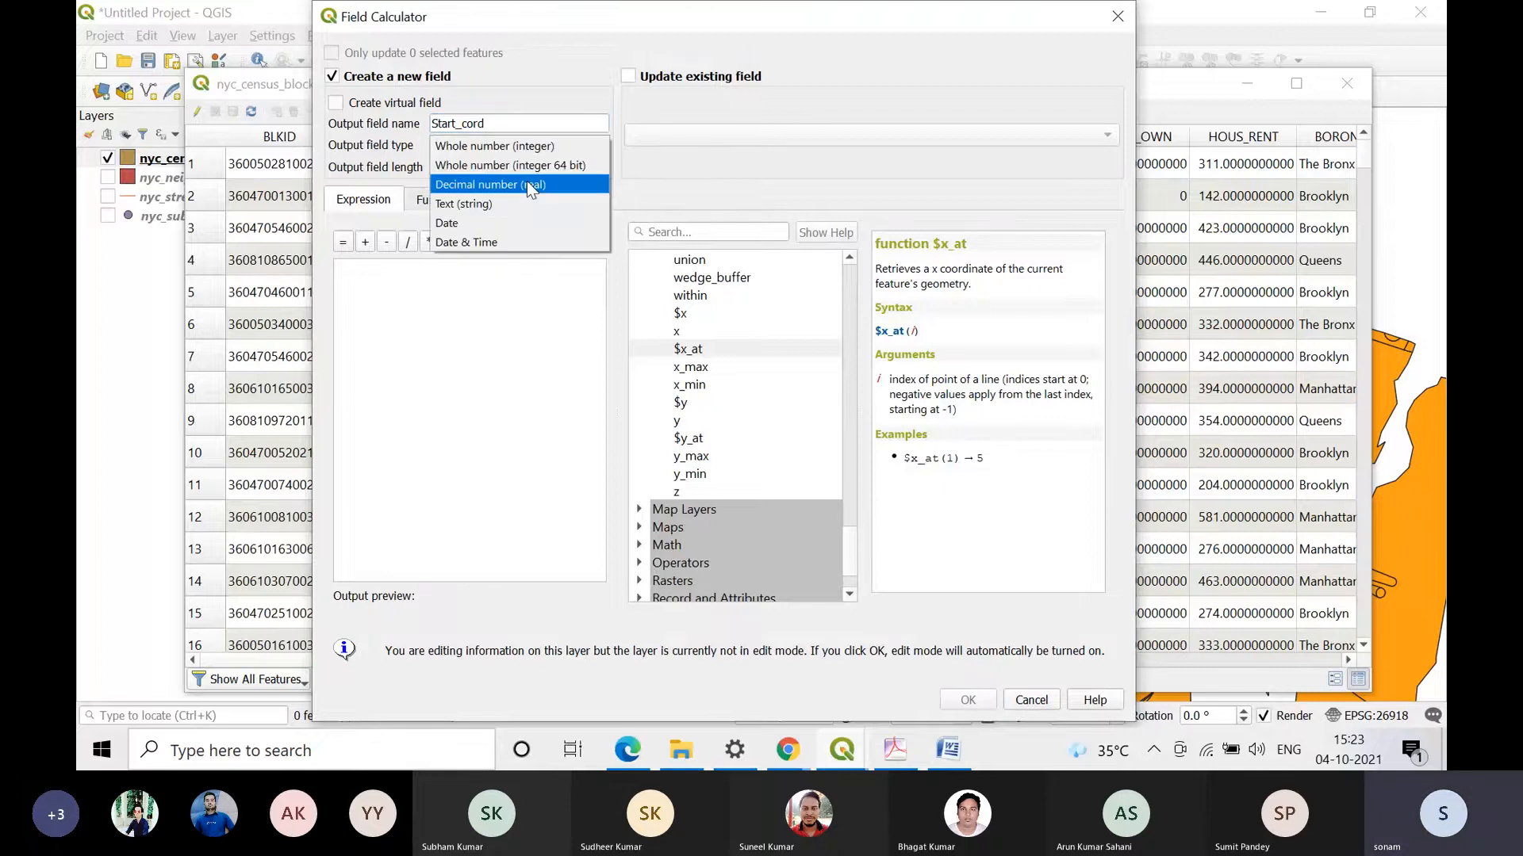
click(527, 183)
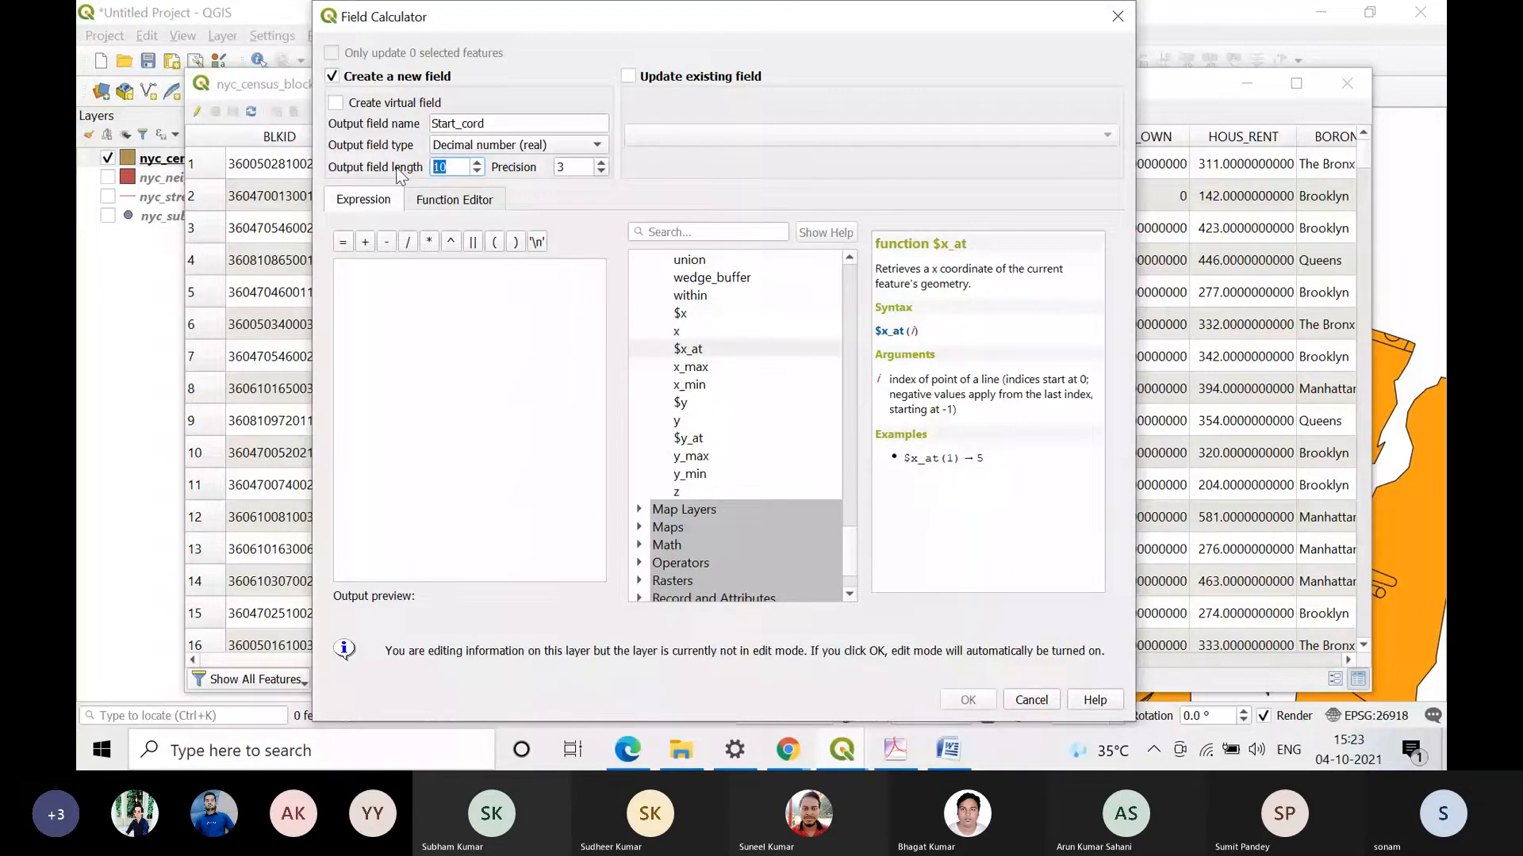
text(20)
key(Tab)
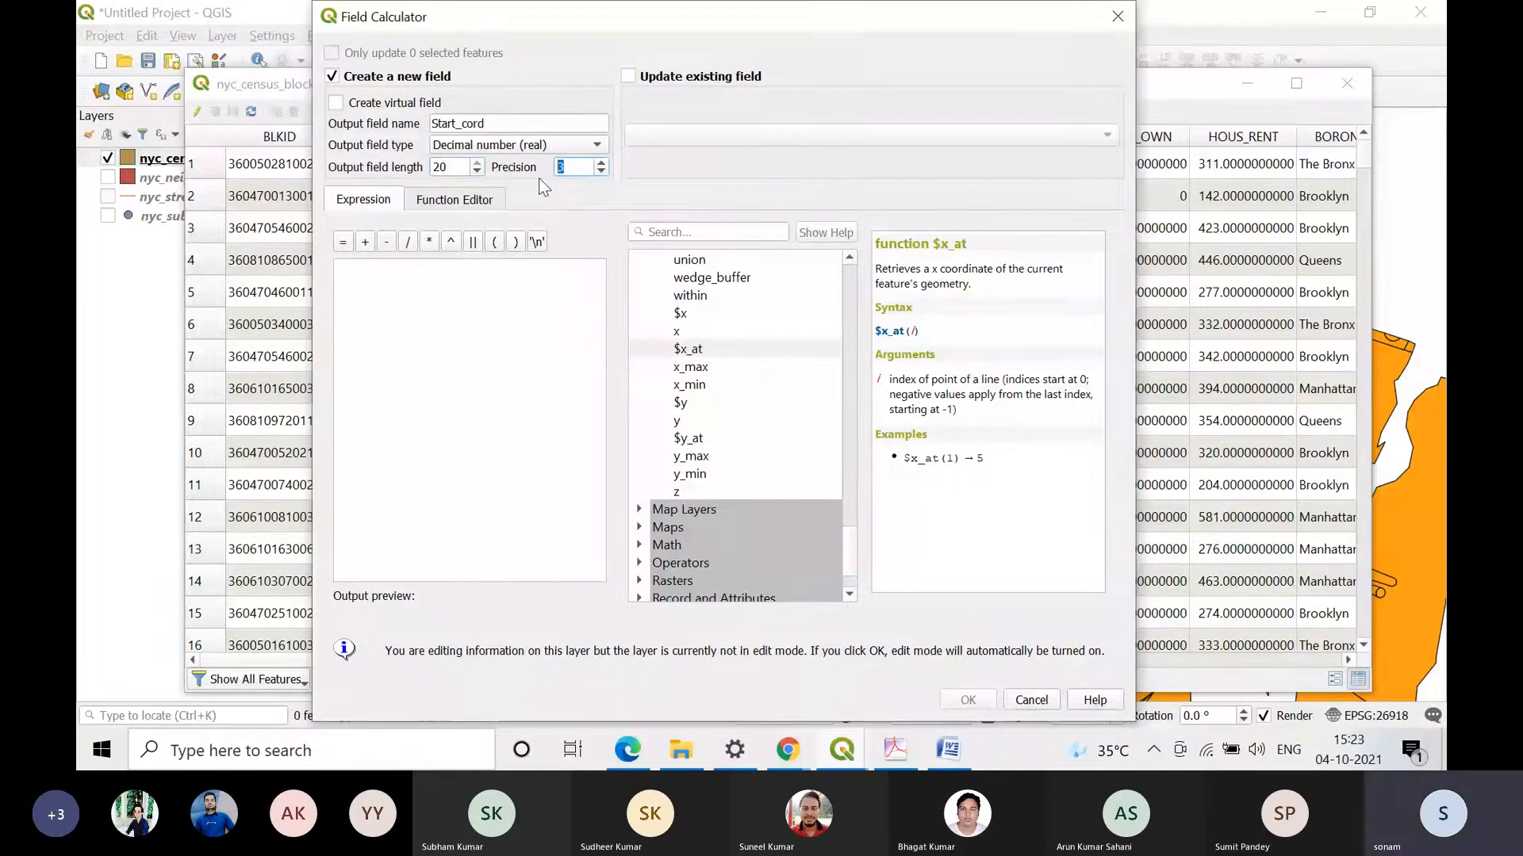
text(8)
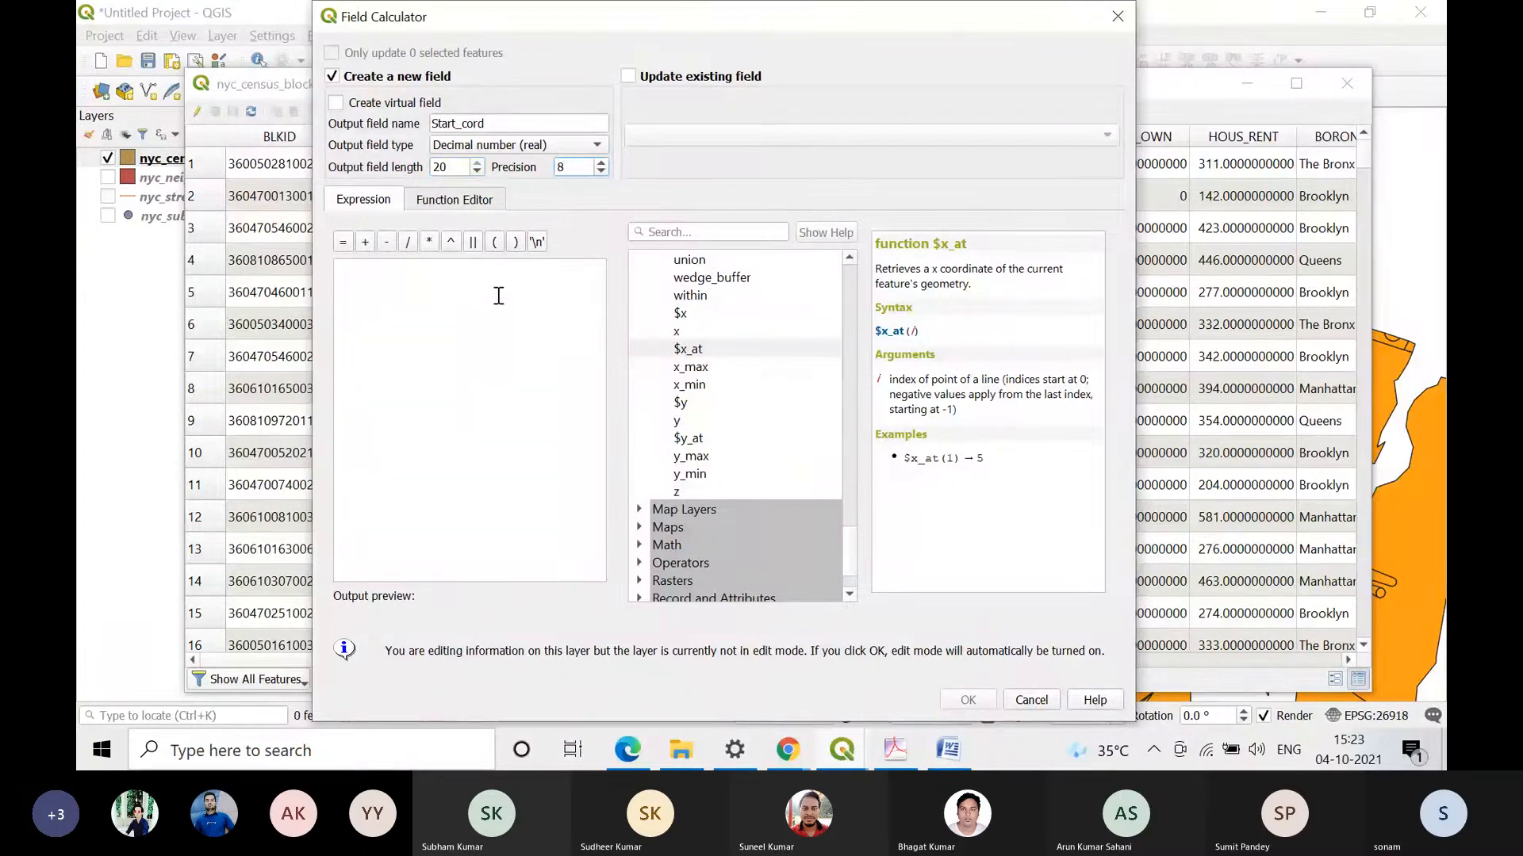
Step: Enter the expression $x_at( 0) for the Start_cord field and run the calculation
click(498, 296)
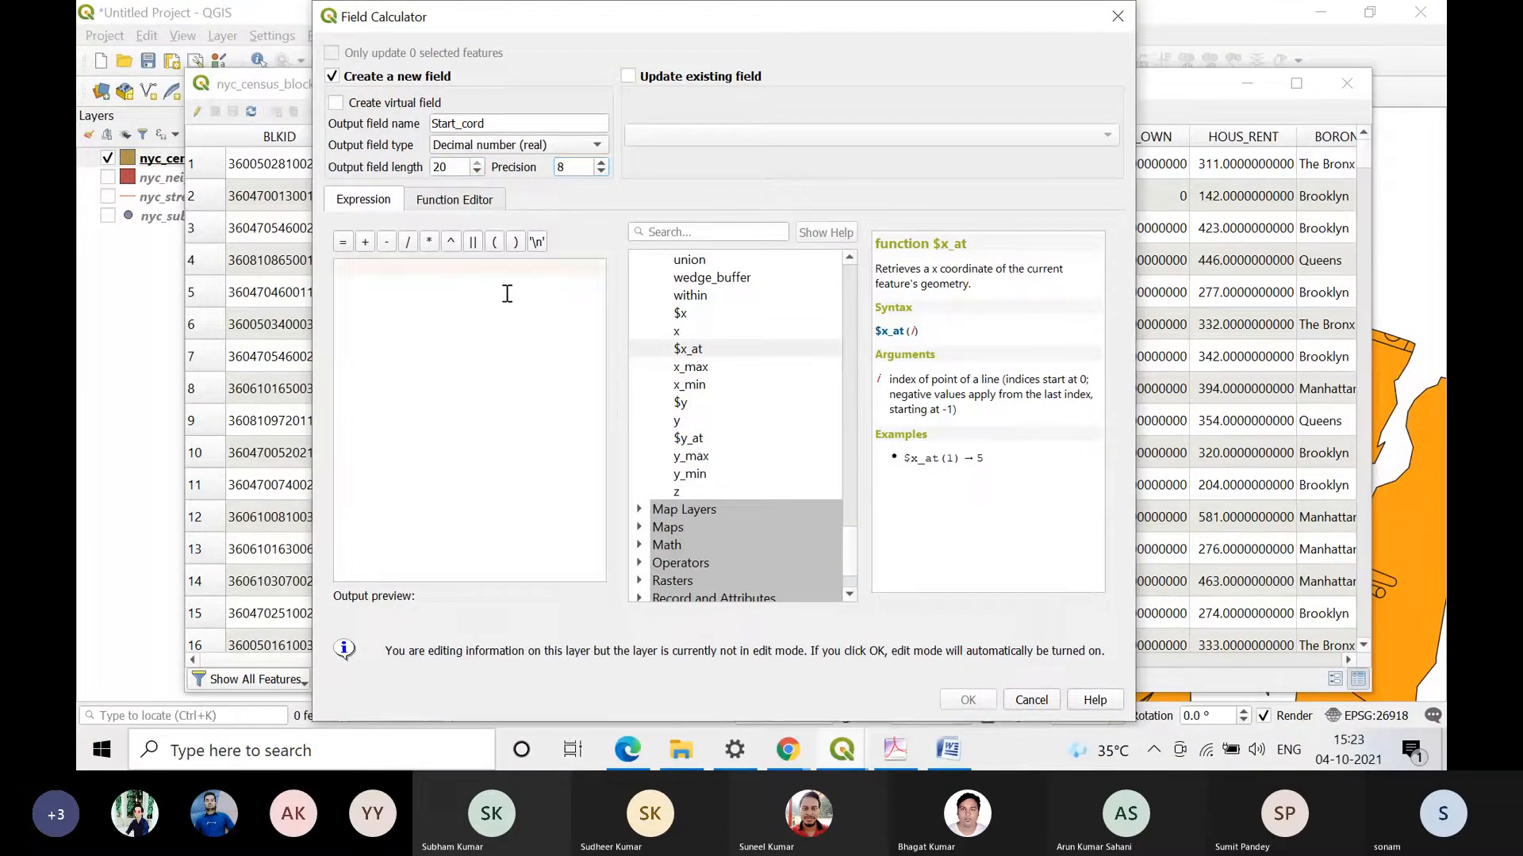
click(698, 350)
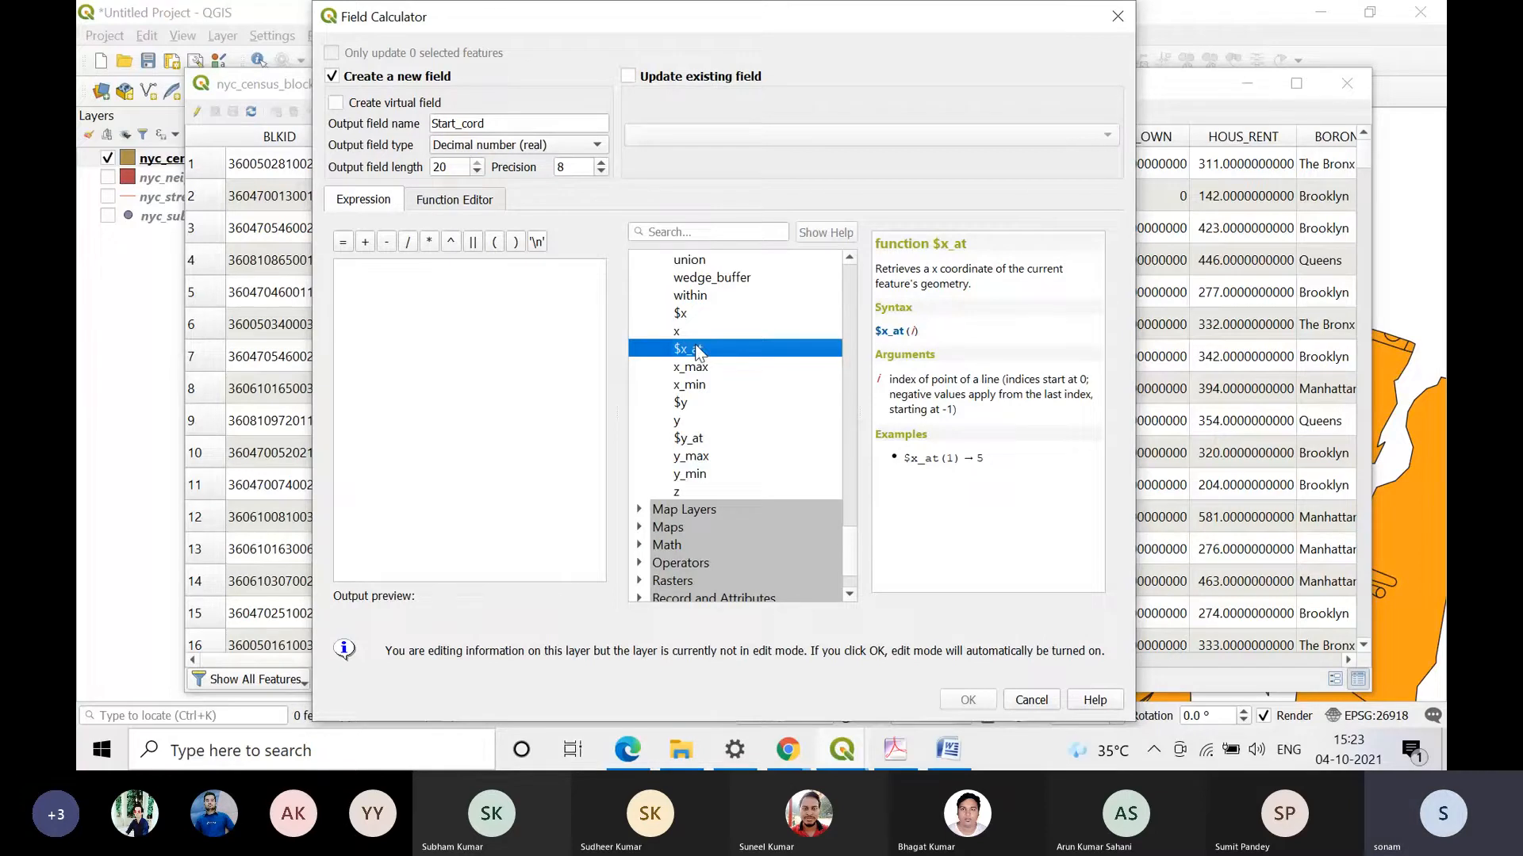
double_click(698, 350)
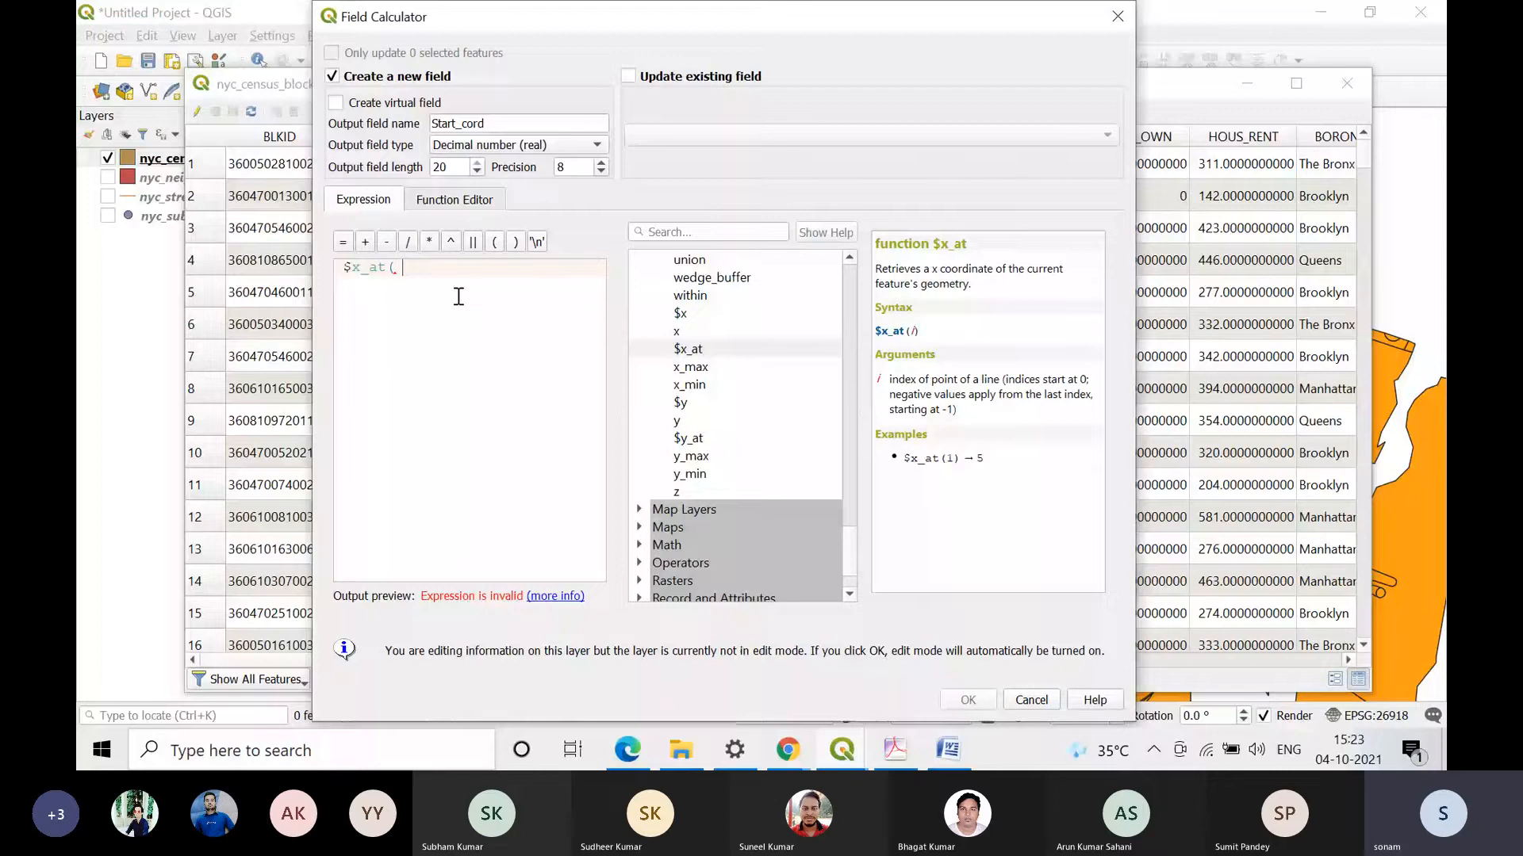
text(1))
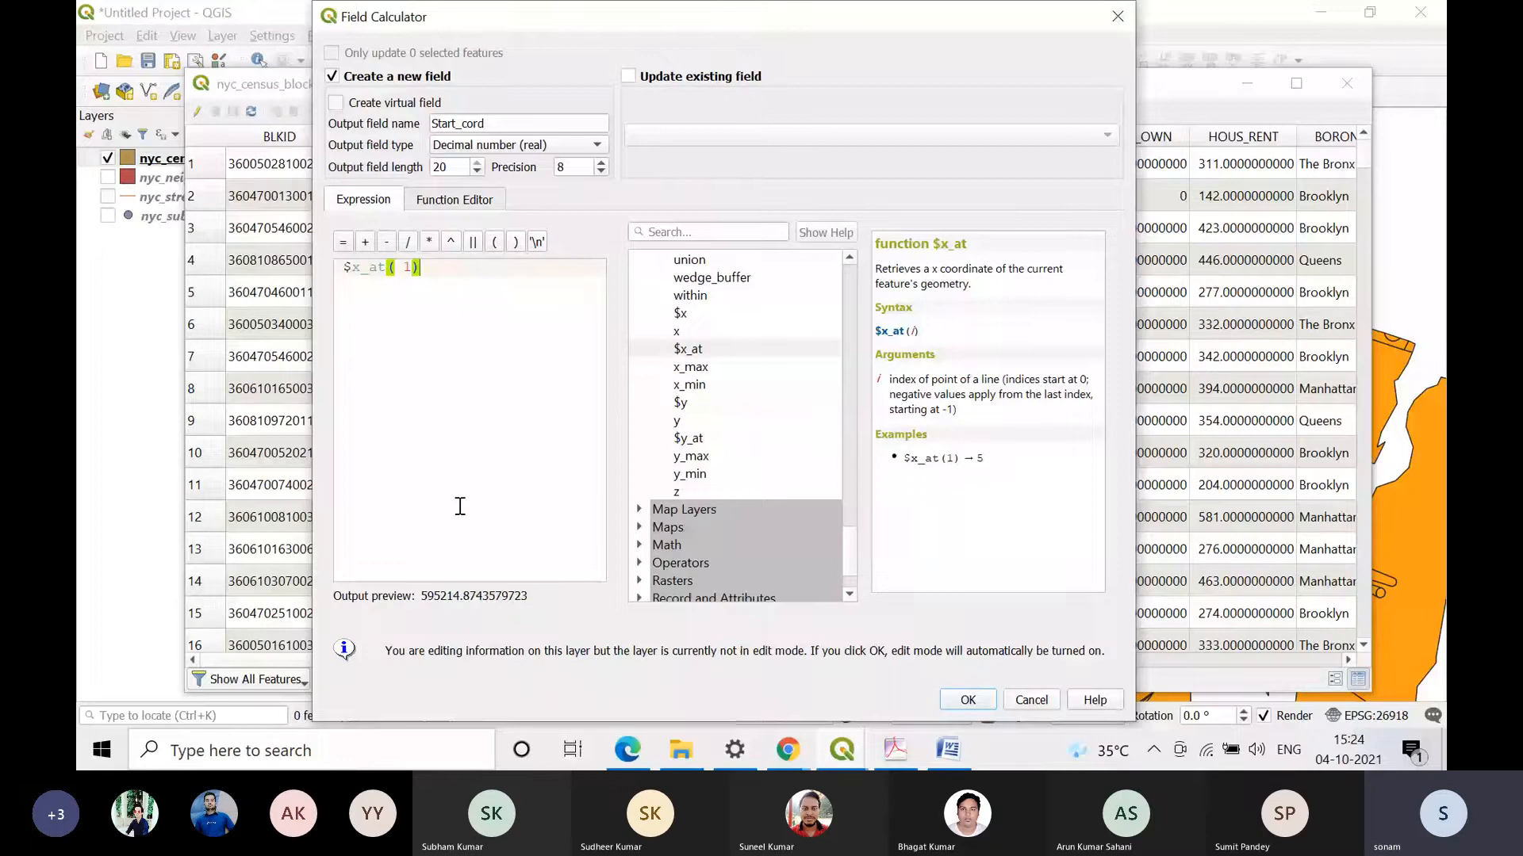
click(401, 269)
double_click(410, 270)
text(0)
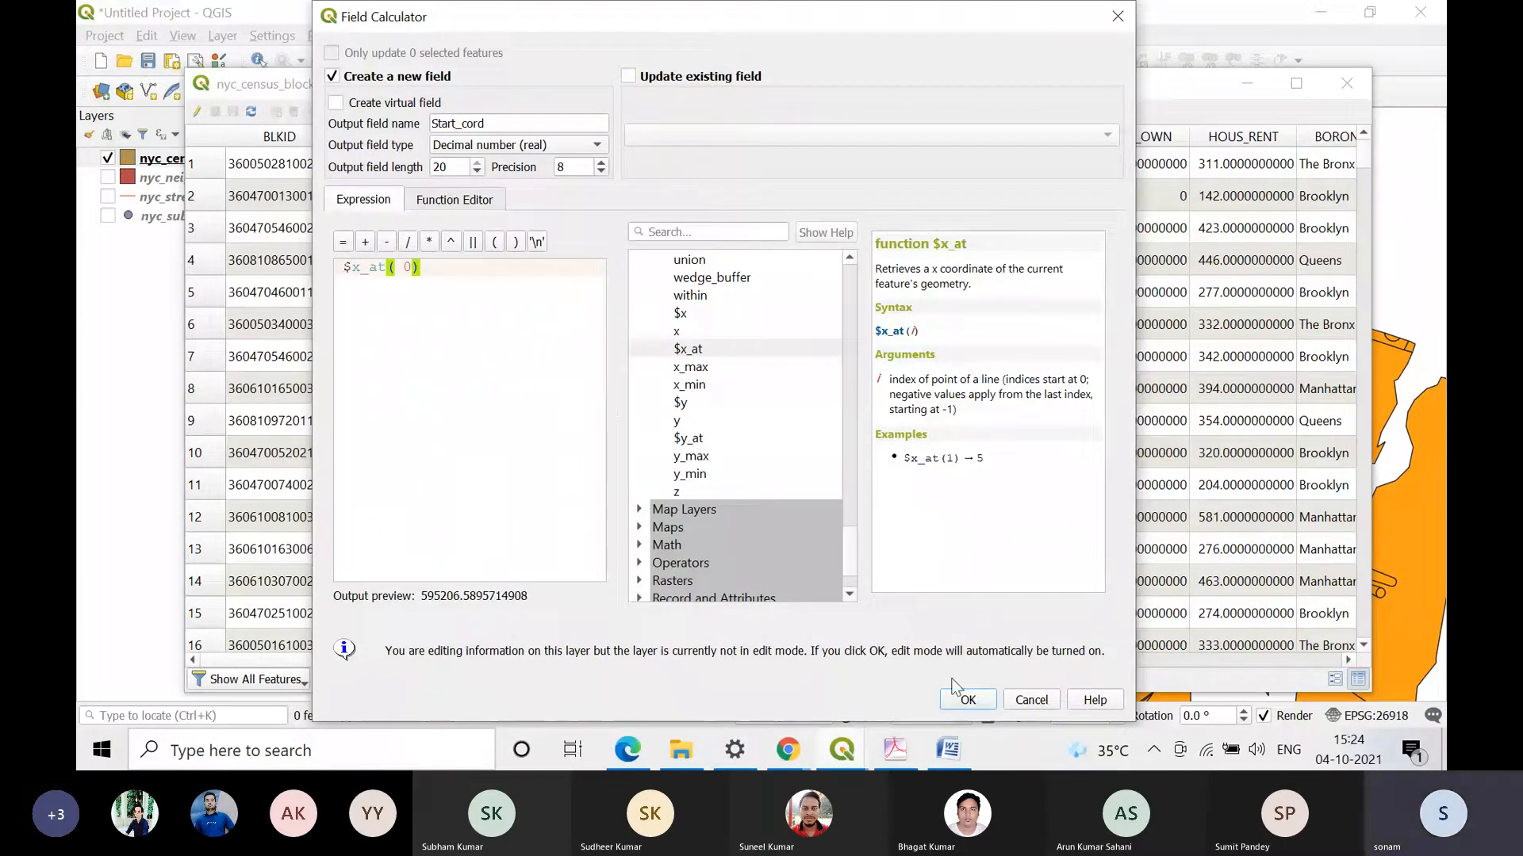
click(962, 700)
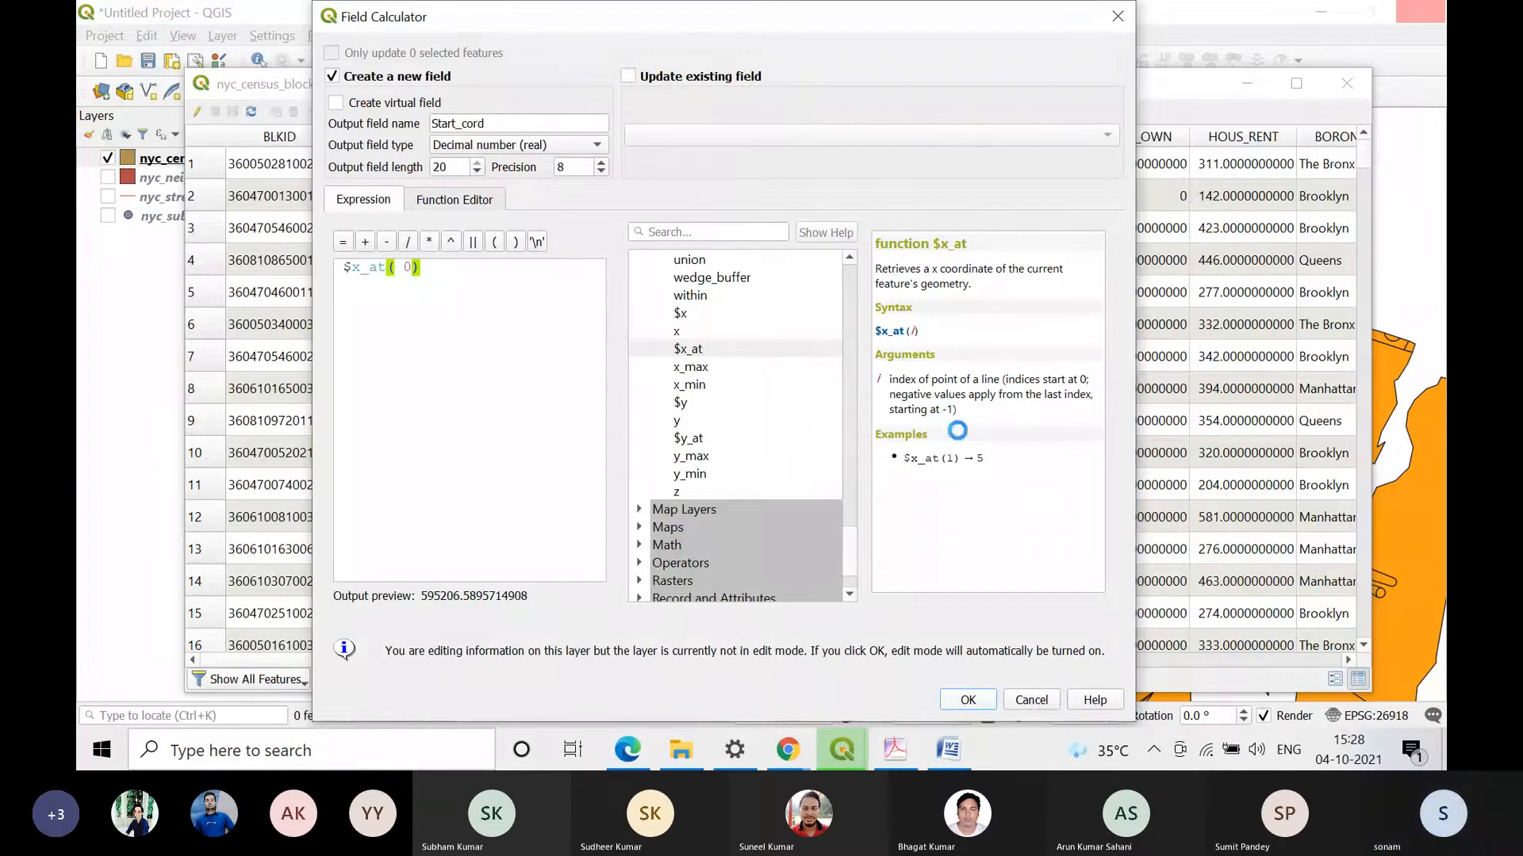
Step: Dismiss the task notification, maximize the attribute table and sort it by Start_cord in descending order
mouse_move(858, 739)
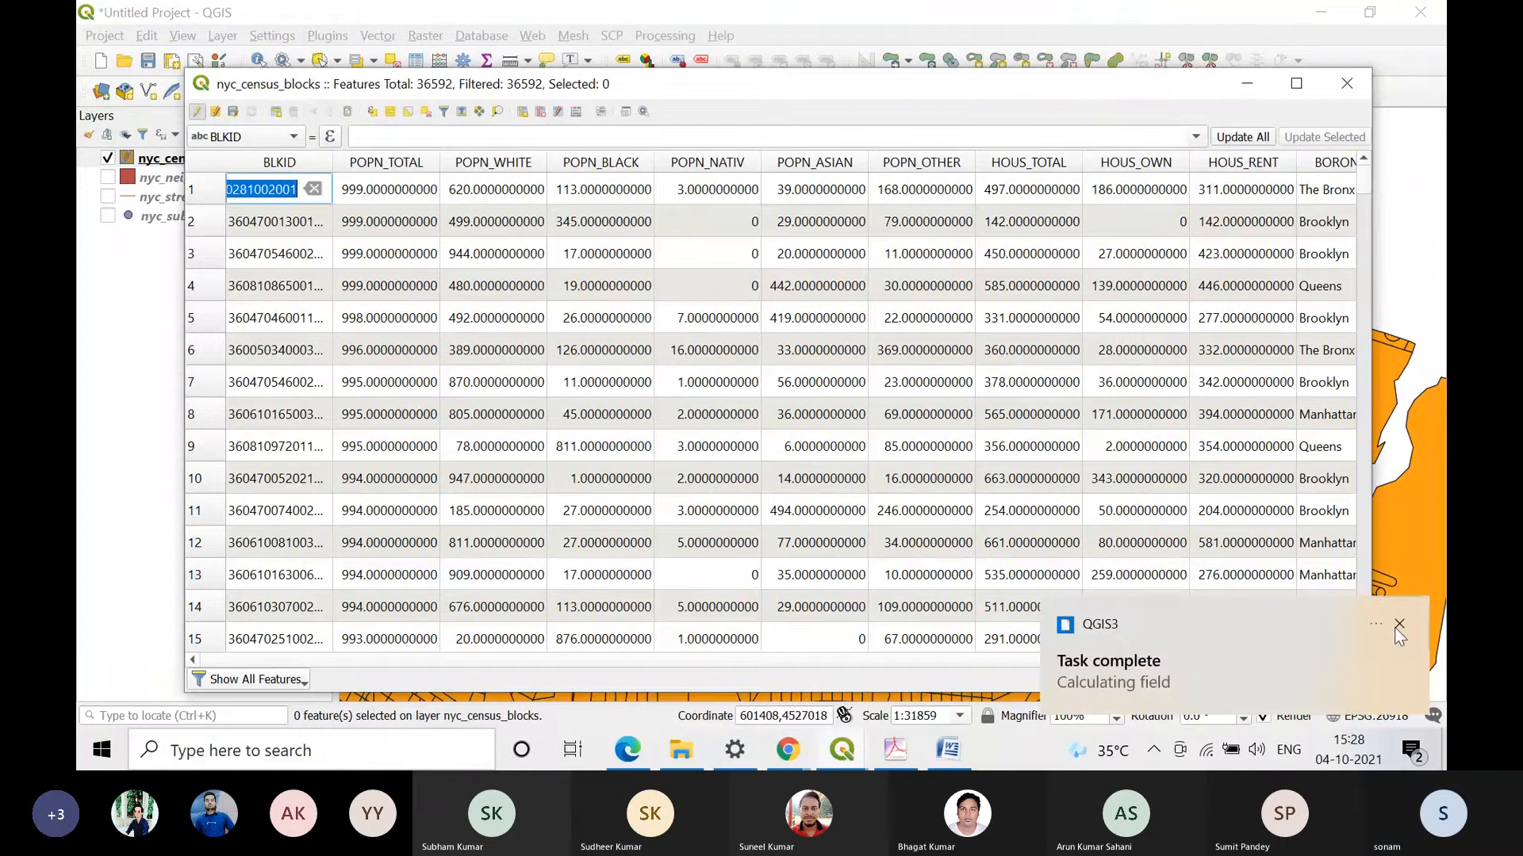
click(1398, 625)
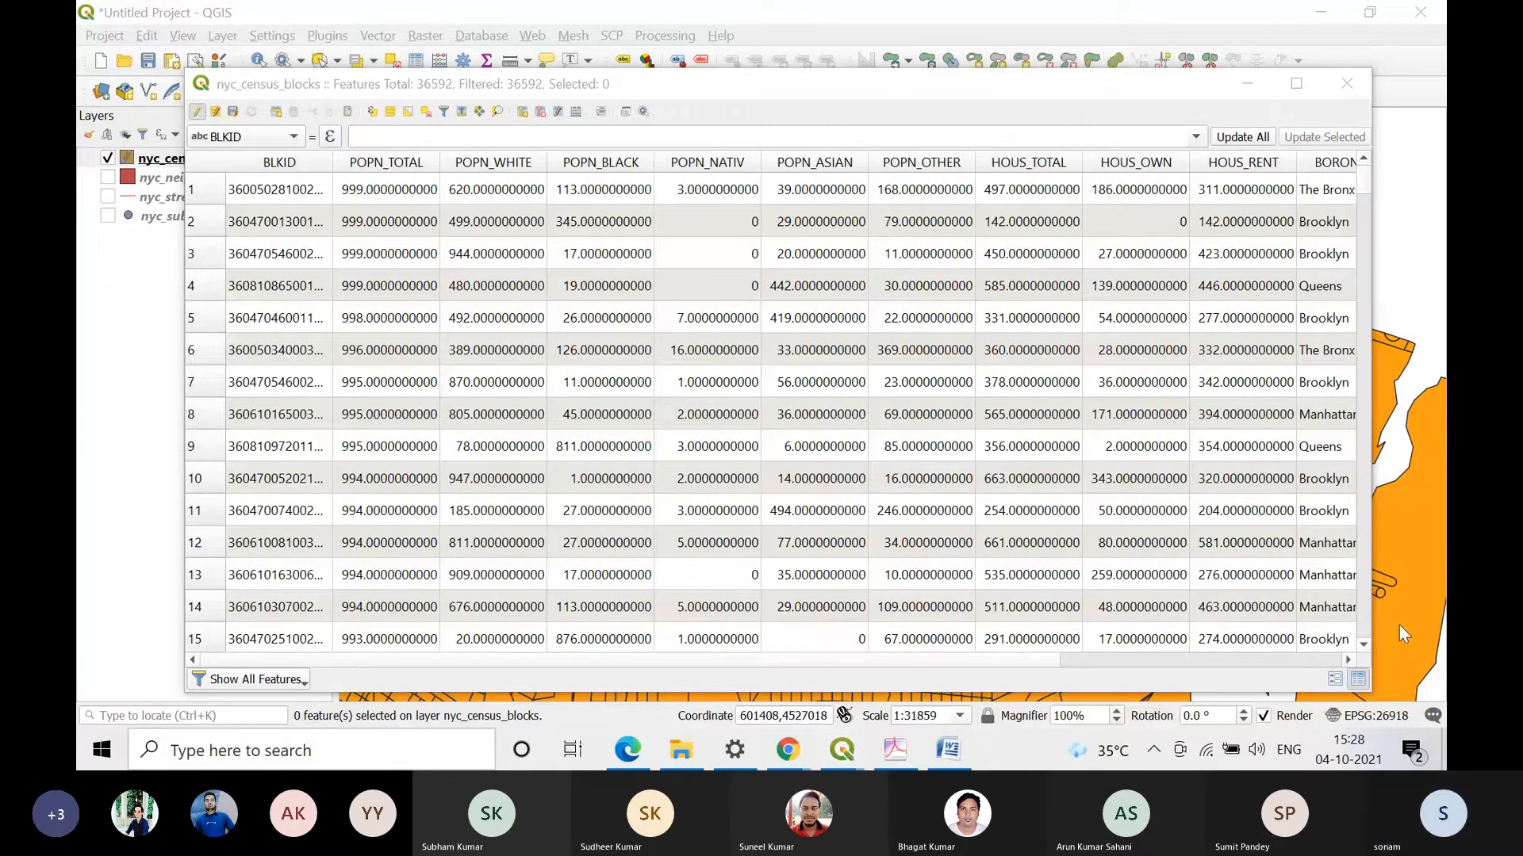
click(1295, 83)
drag(1110, 695, 1276, 695)
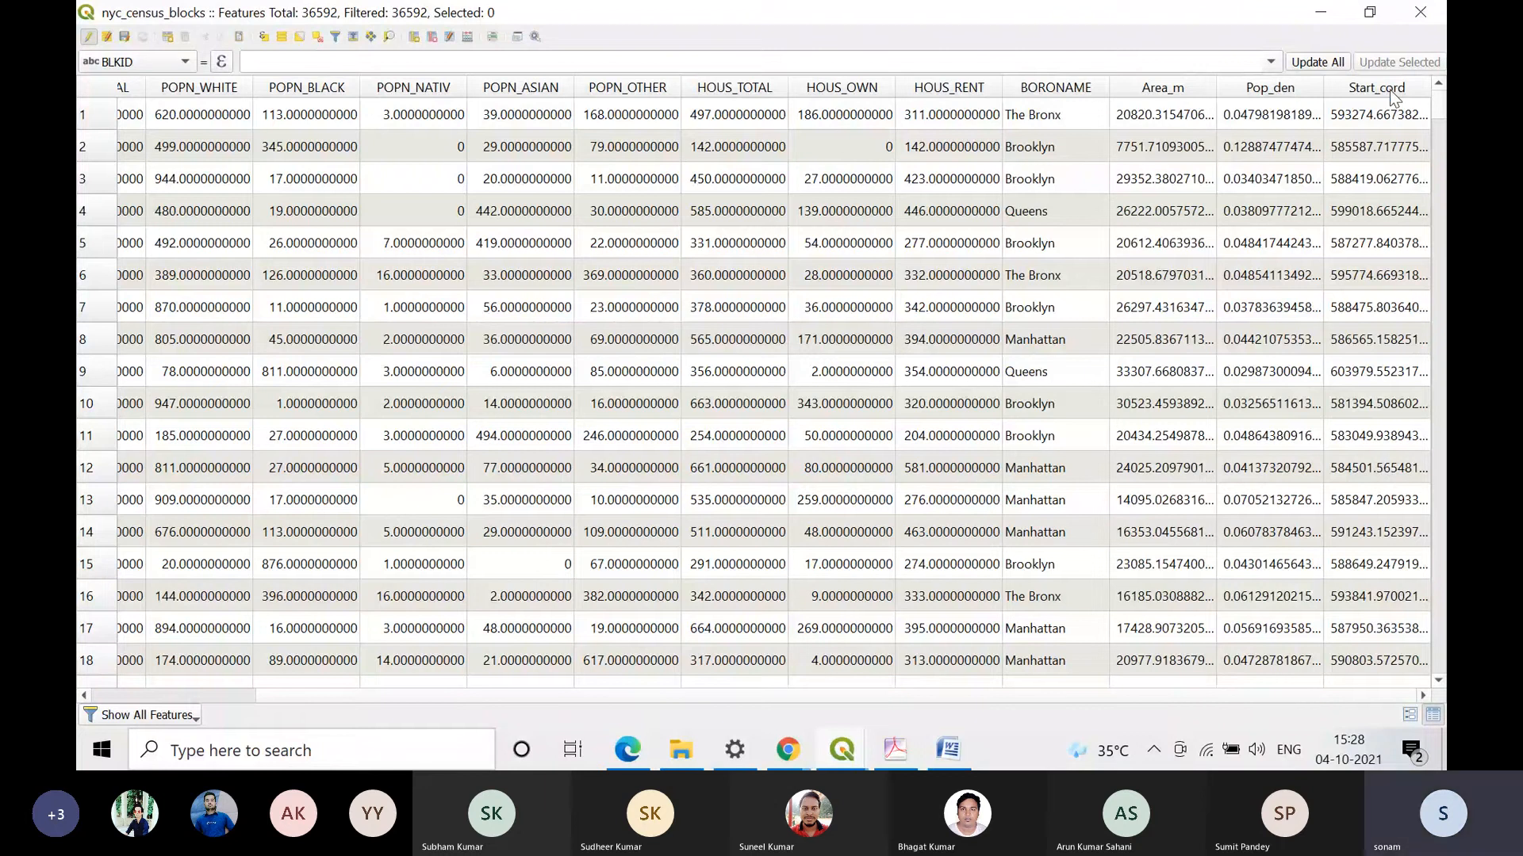
click(1380, 87)
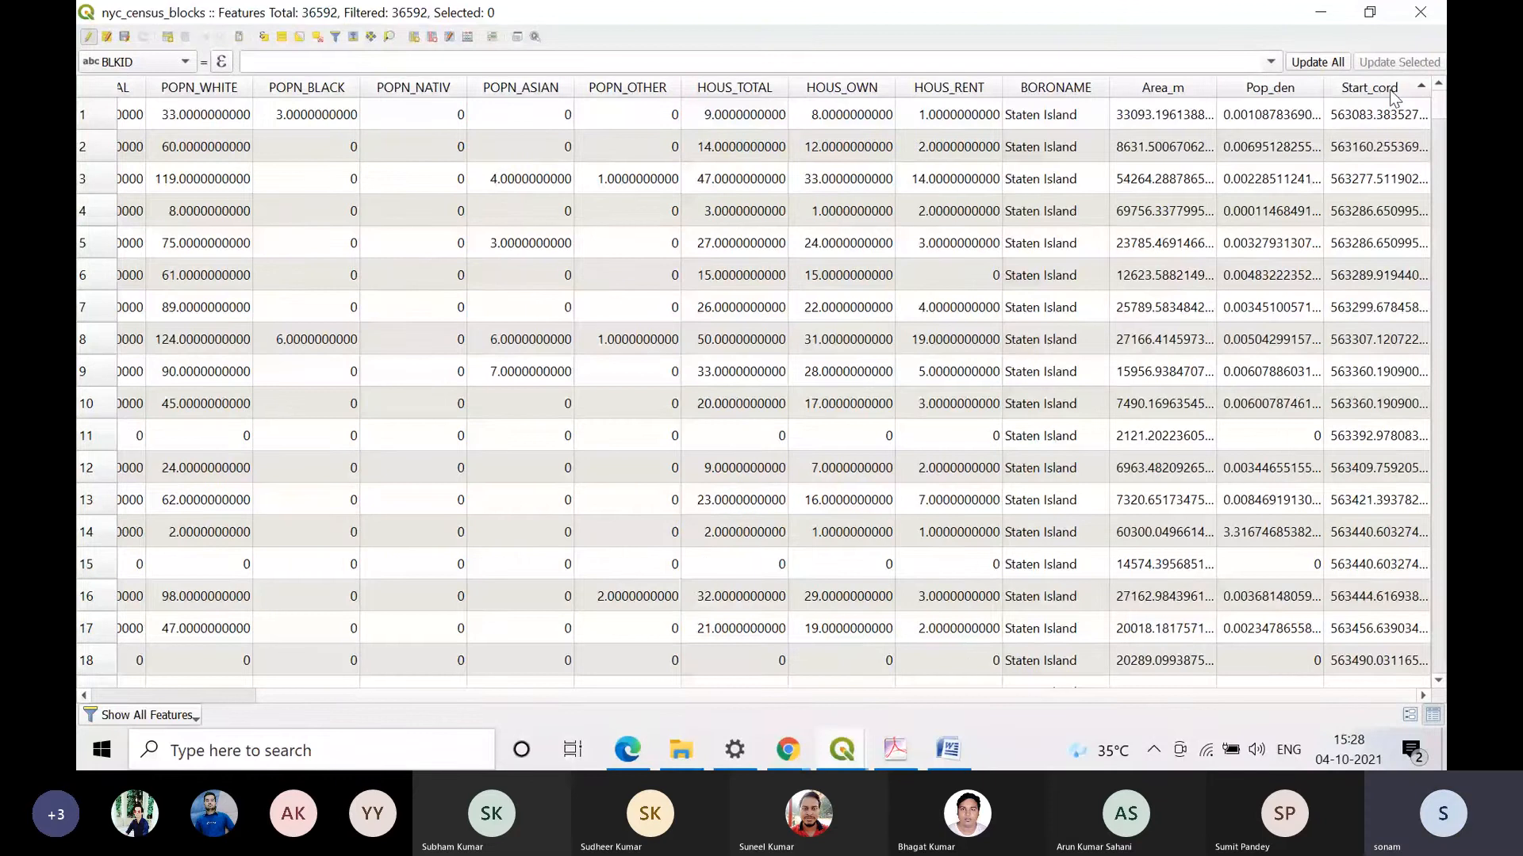
click(1378, 92)
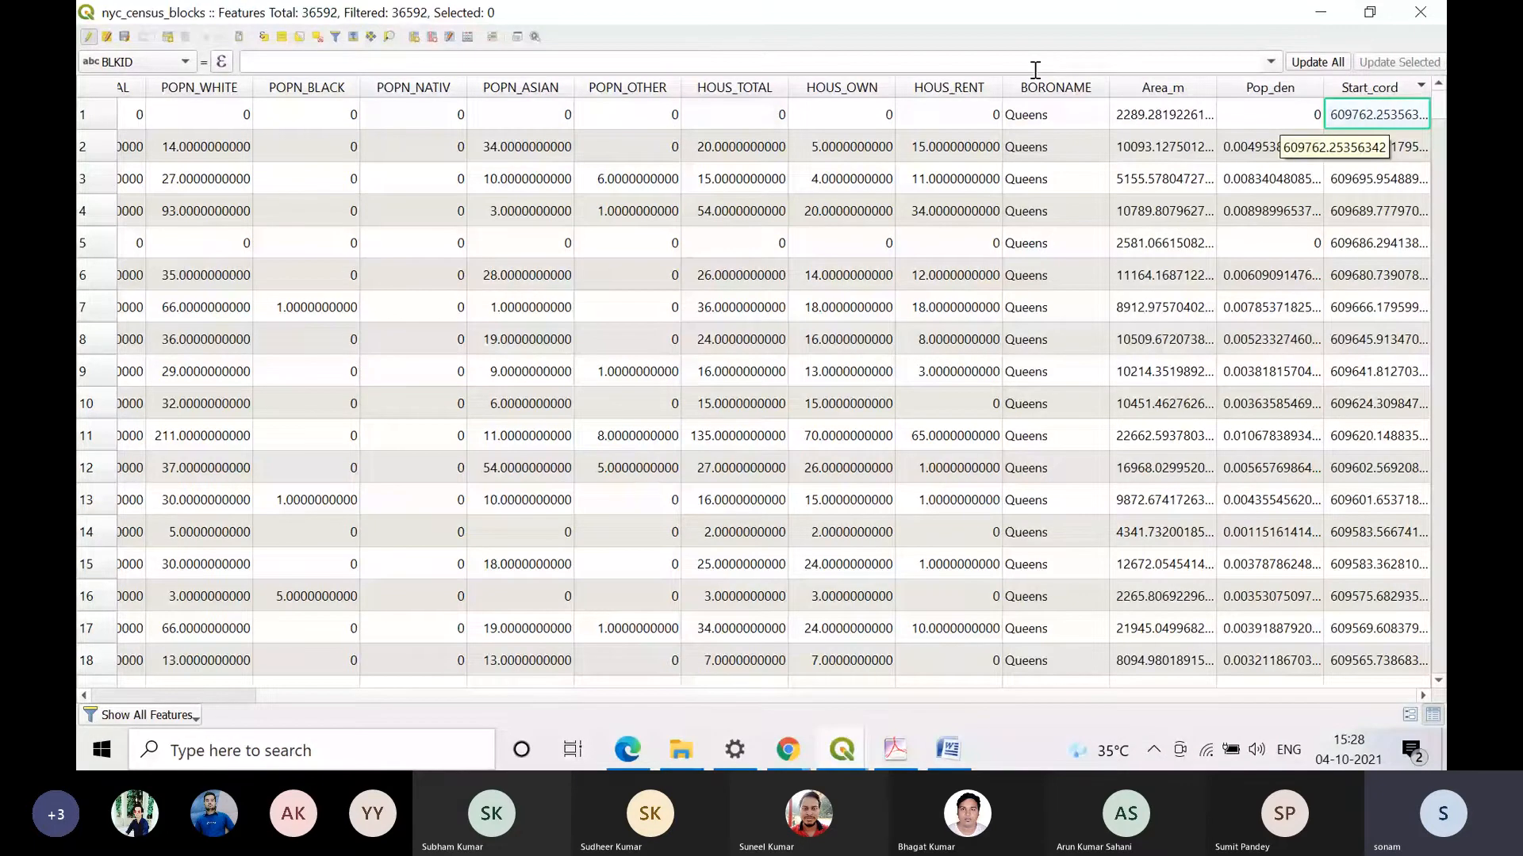
Step: Reopen the Field Calculator for nyc_census_blocks and reposition its window over the attribute table
click(449, 37)
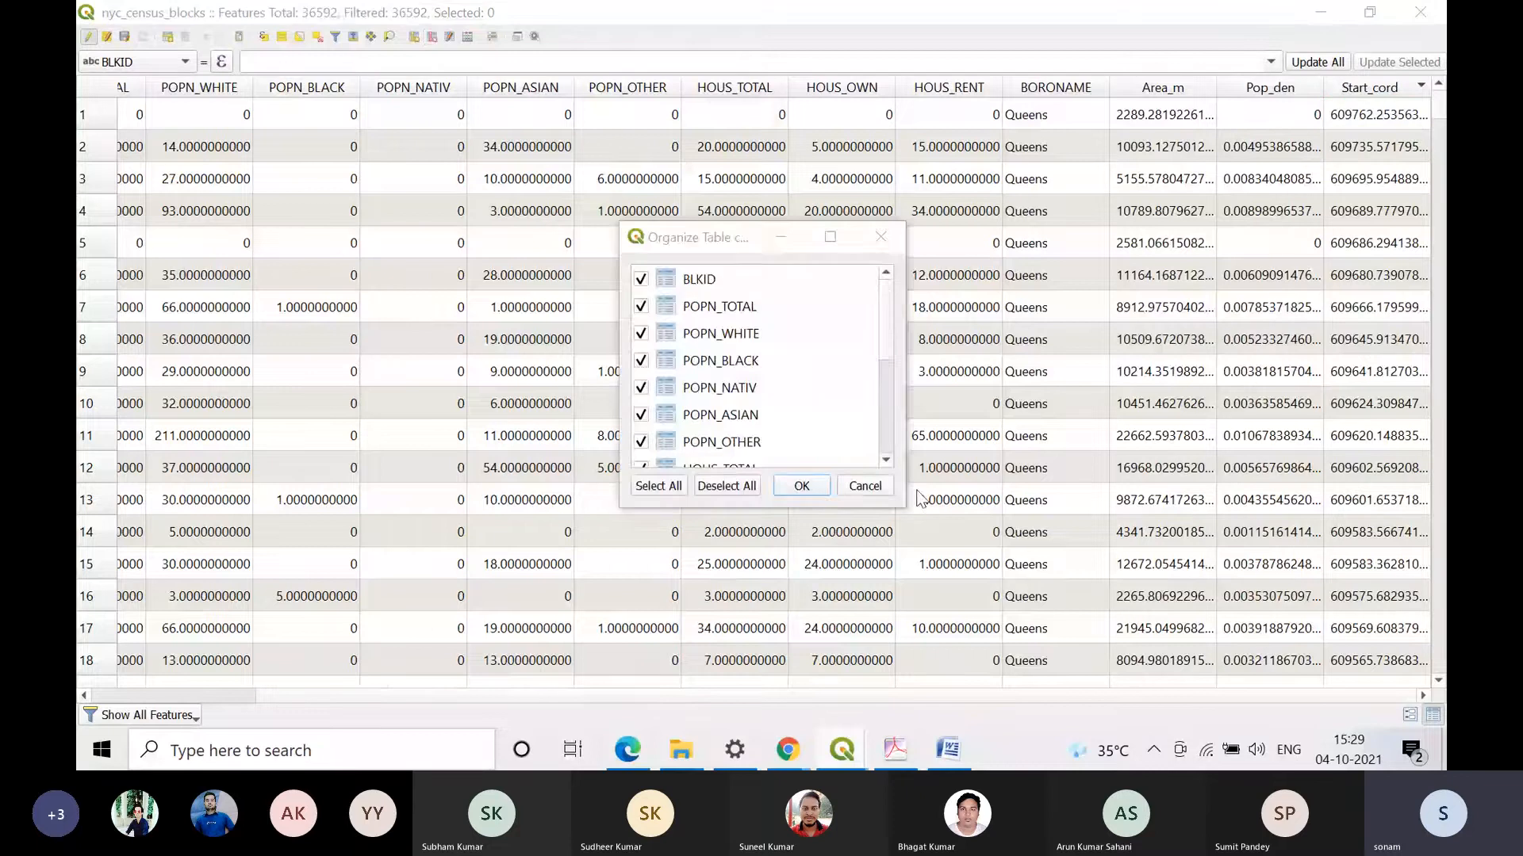
click(865, 486)
click(467, 37)
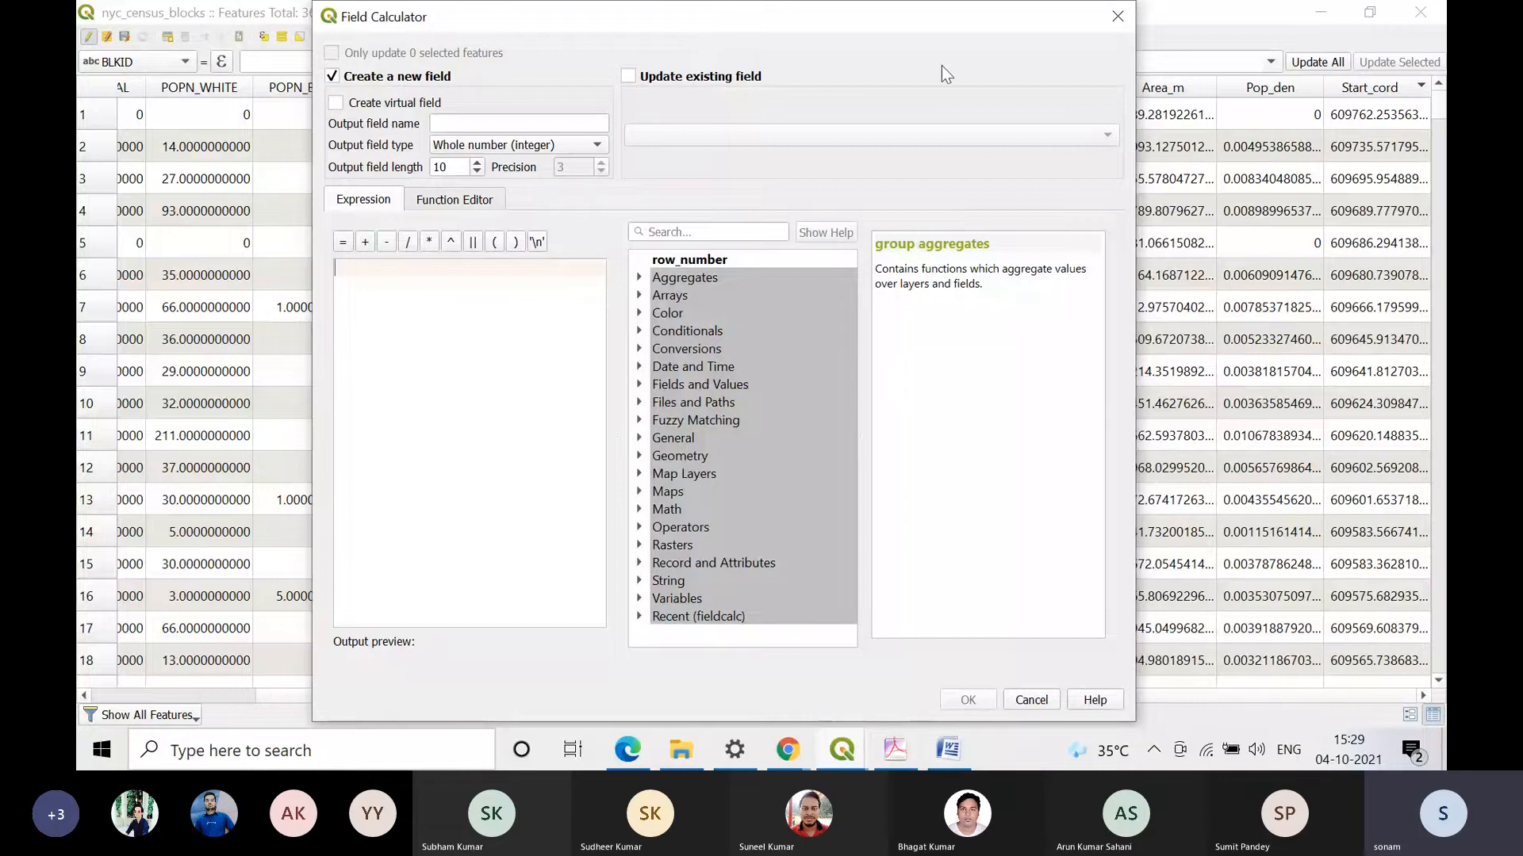
drag(928, 17, 1015, 330)
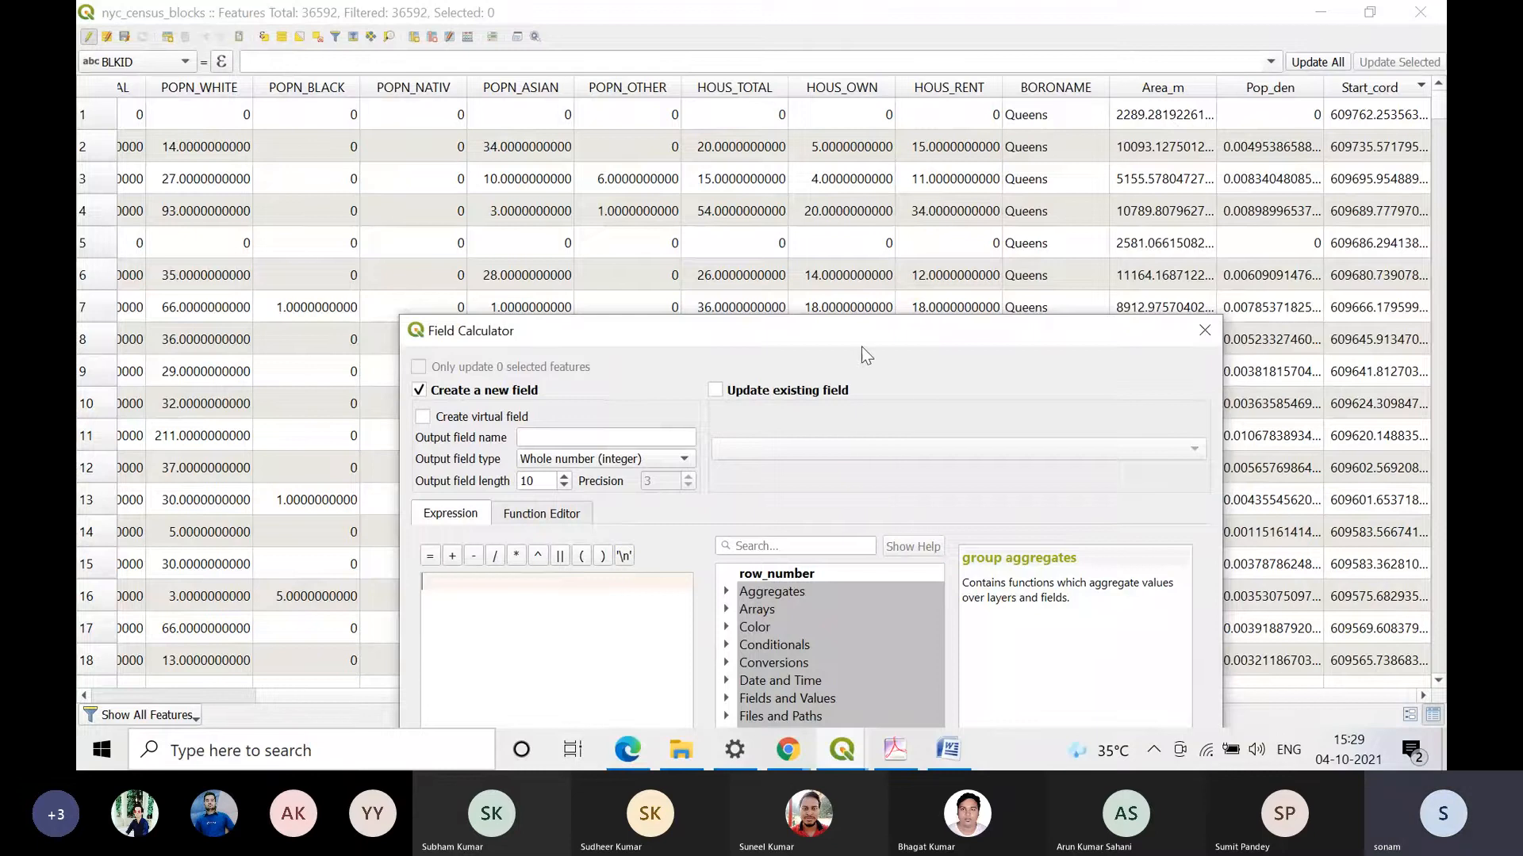
drag(858, 331, 652, 95)
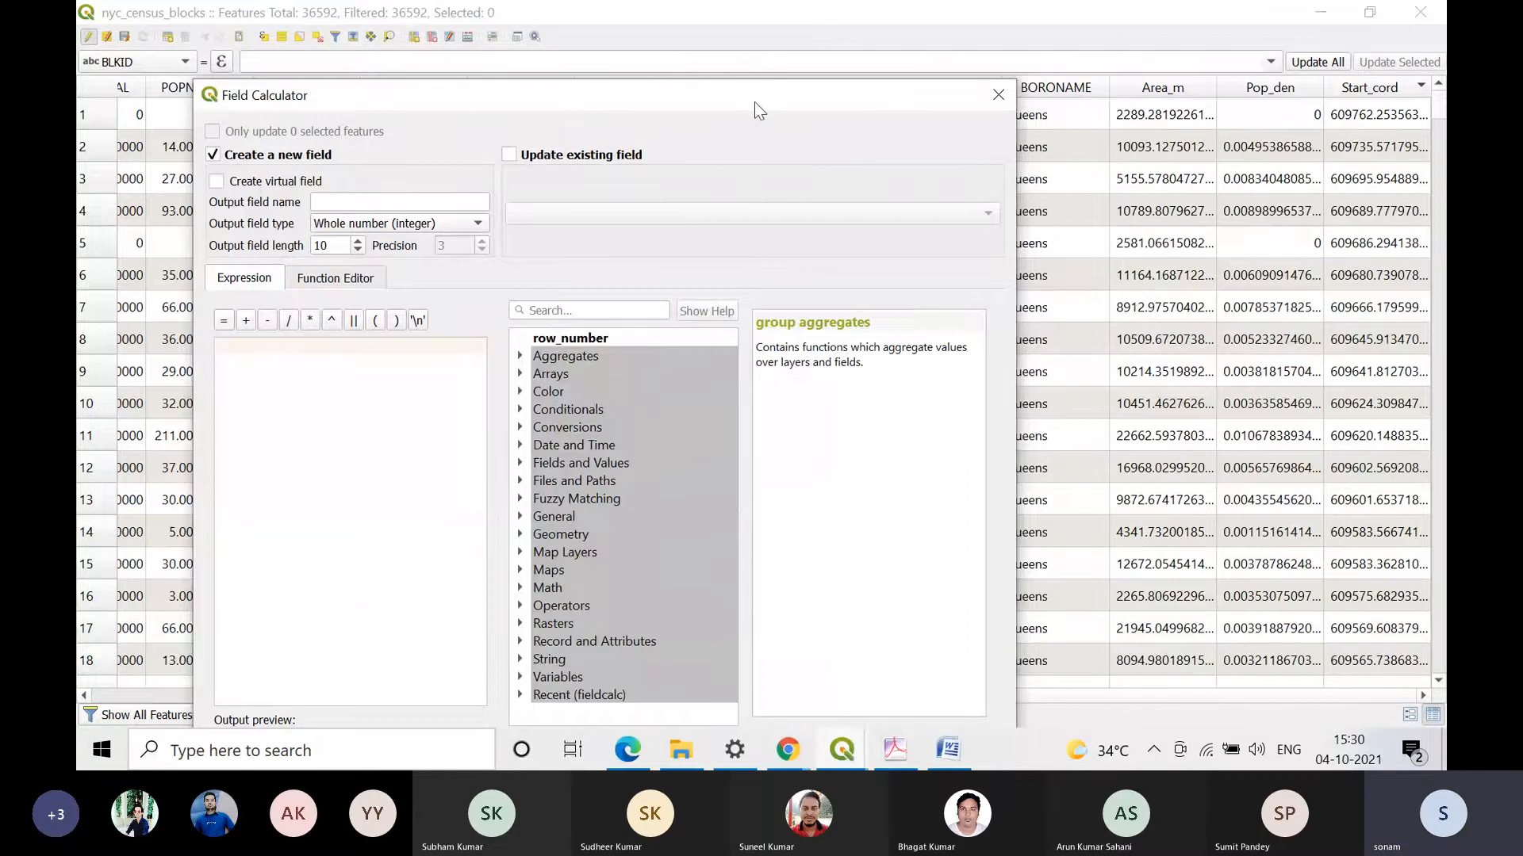
drag(755, 101, 735, 209)
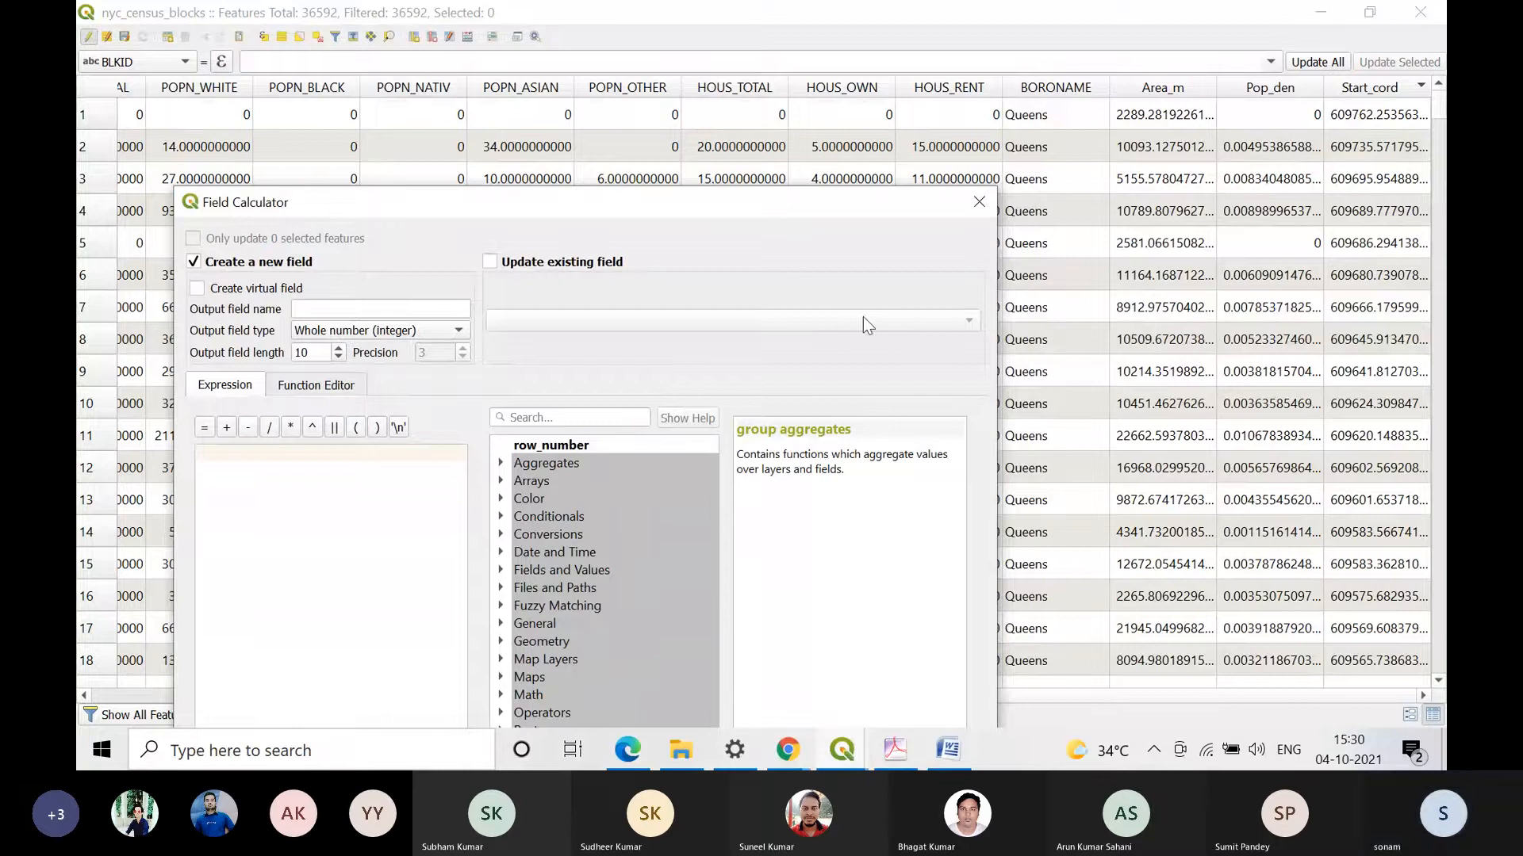
drag(819, 196, 794, 49)
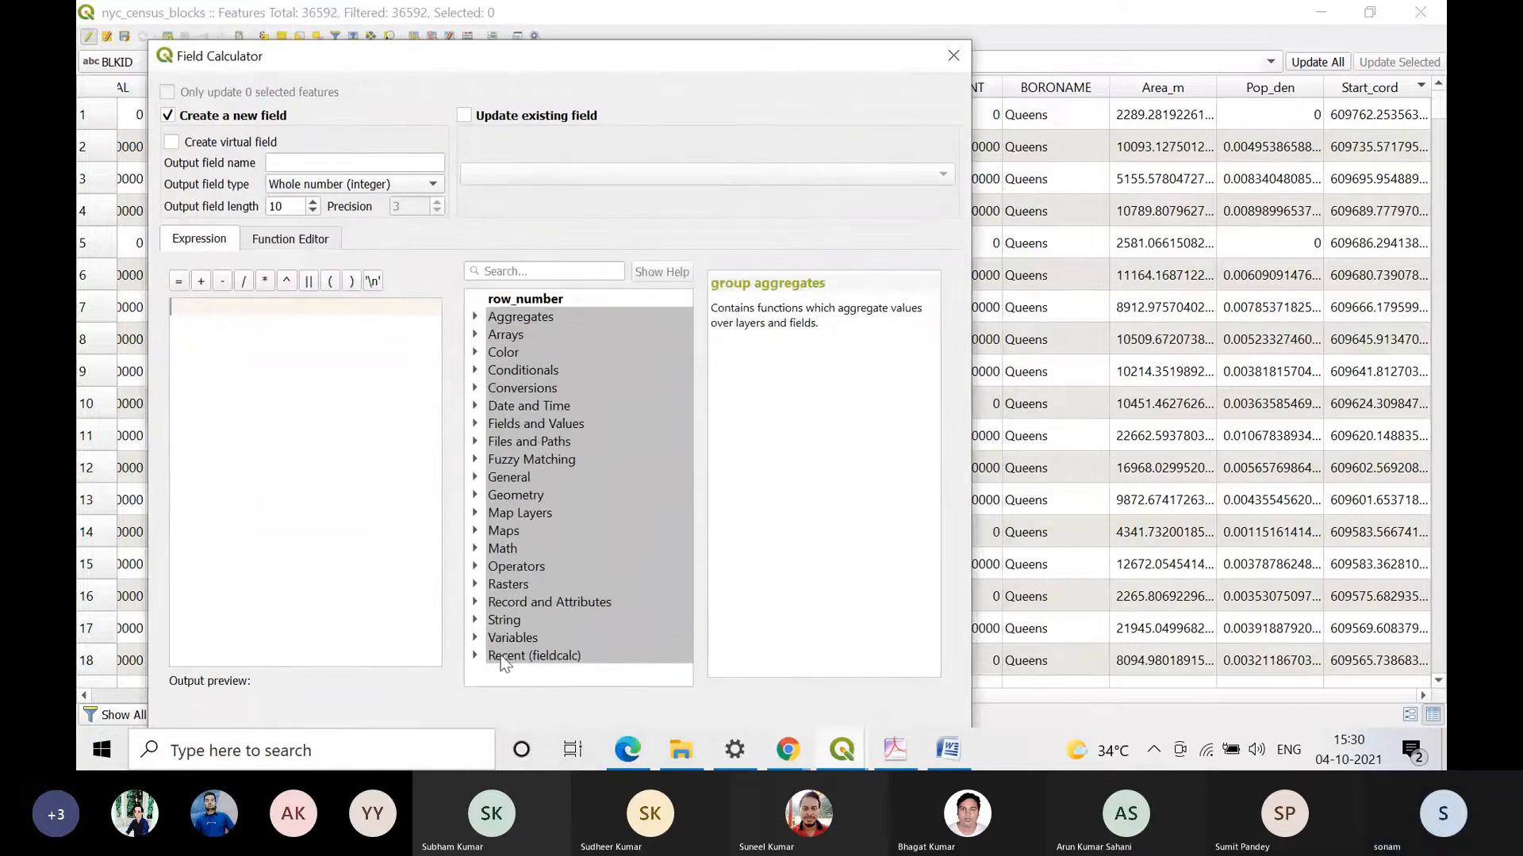
Step: Build the expression "HOUS_TOTAL" / "Area_m" from the layer's entries in the Fields and Values group
click(476, 655)
scroll(491, 645, down, 4)
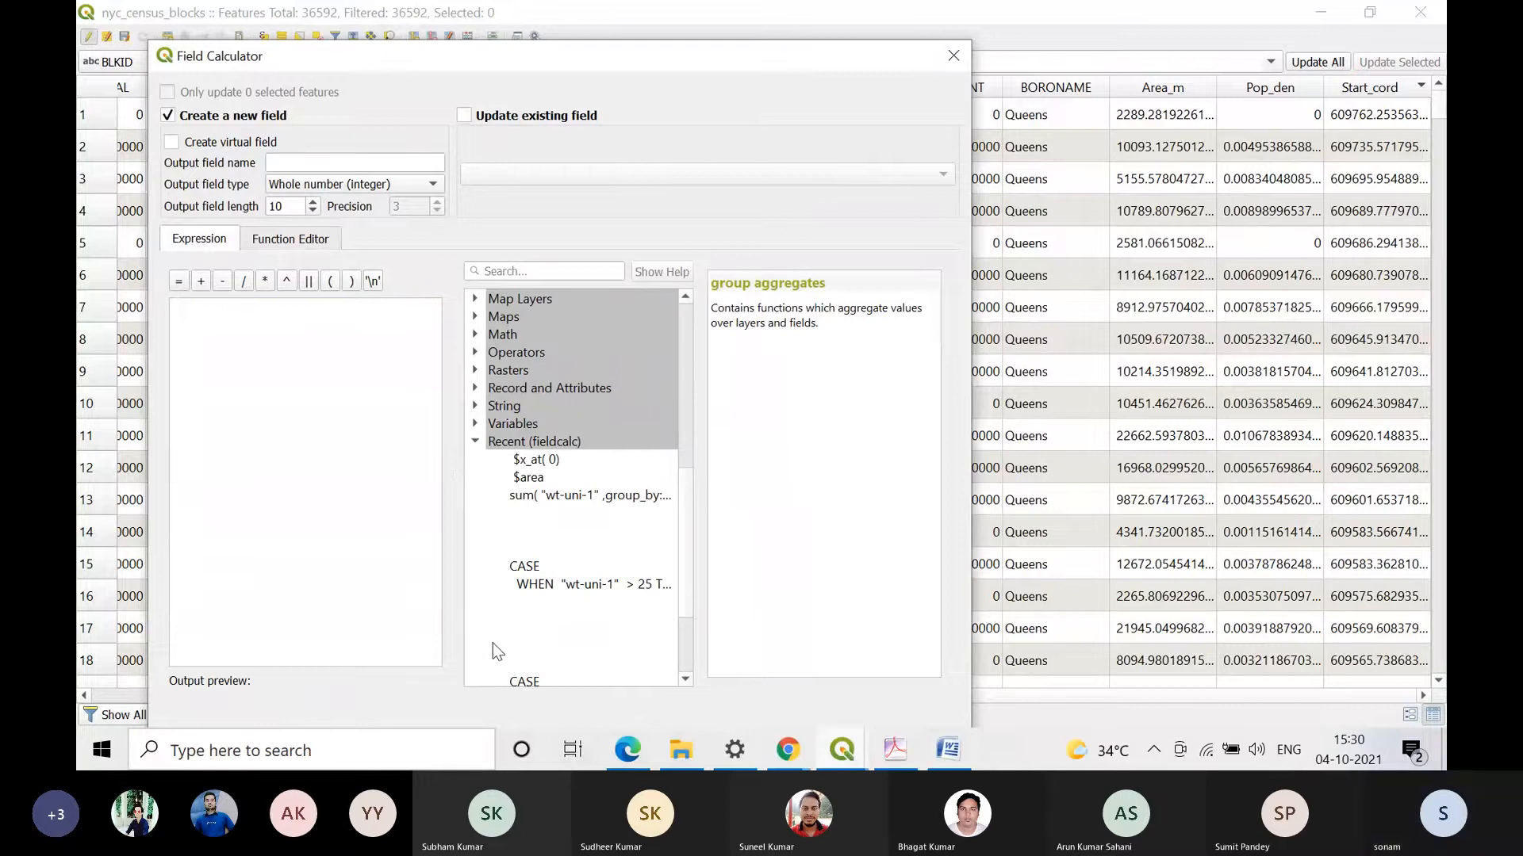
click(475, 424)
scroll(472, 420, up, 3)
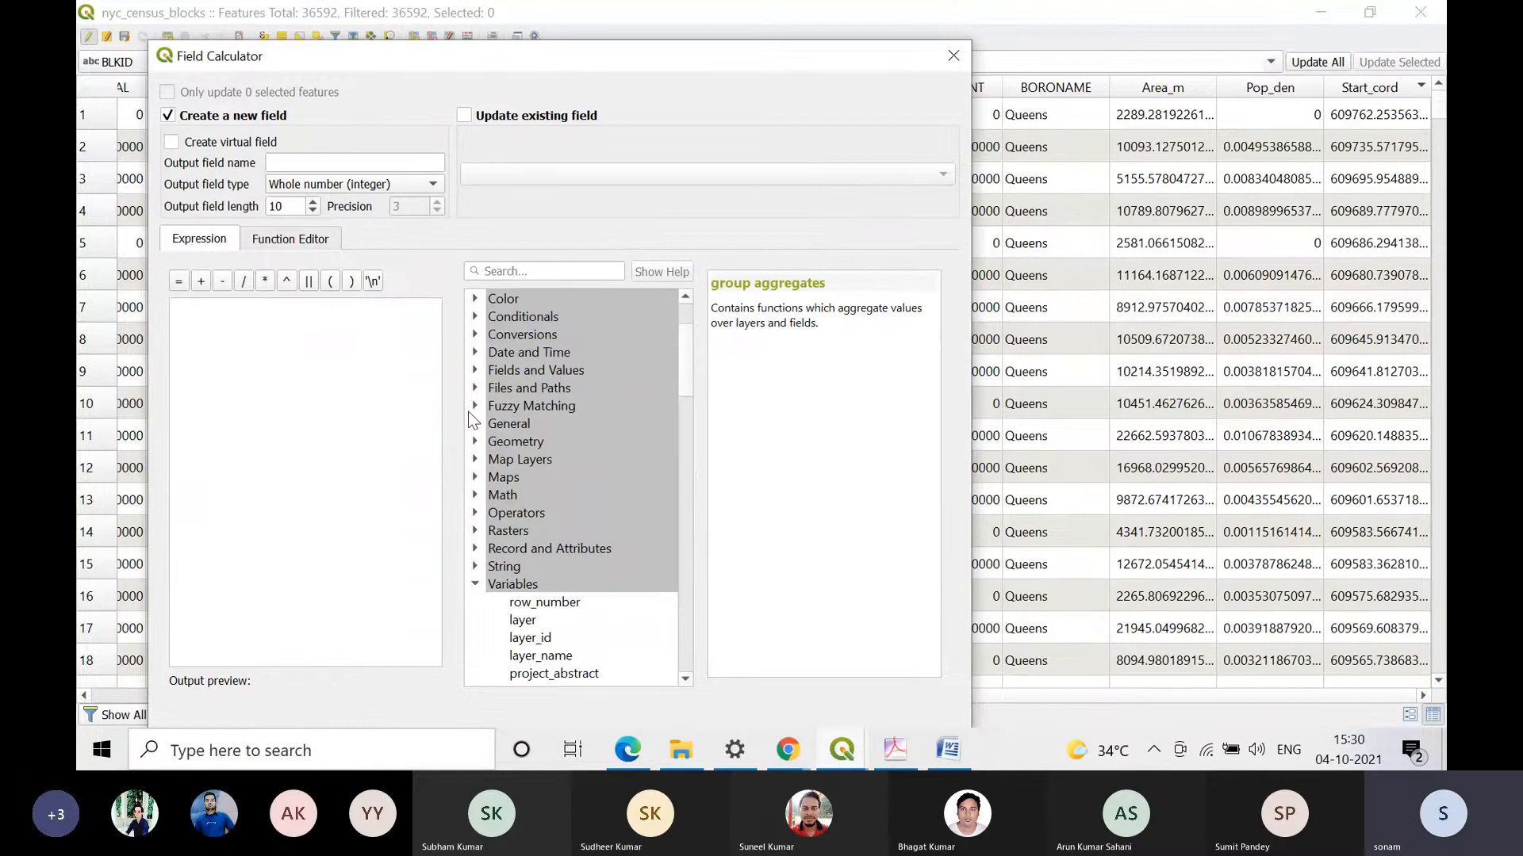
click(475, 370)
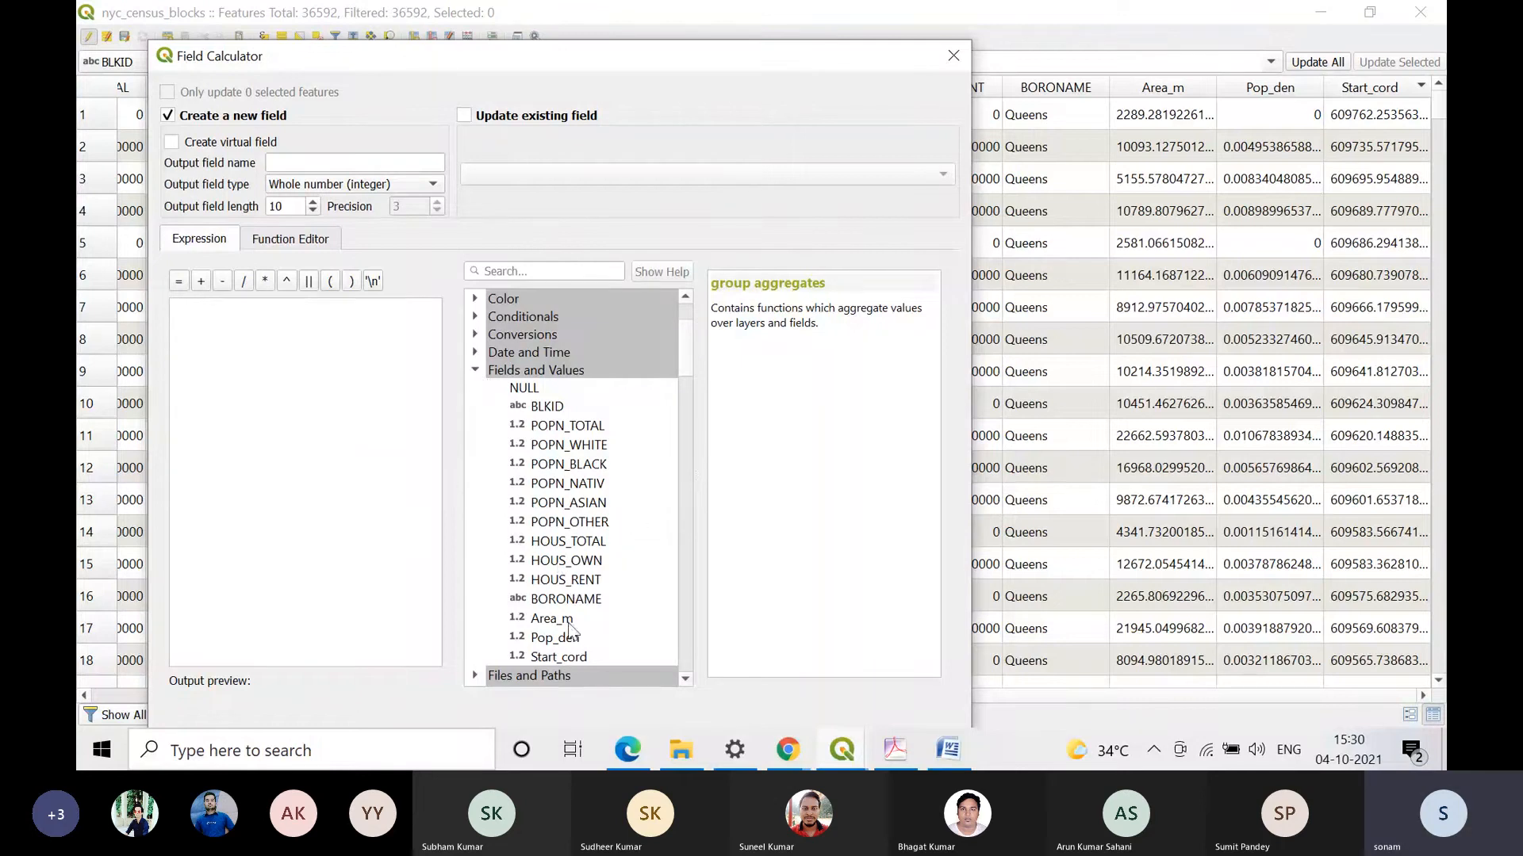
double_click(598, 539)
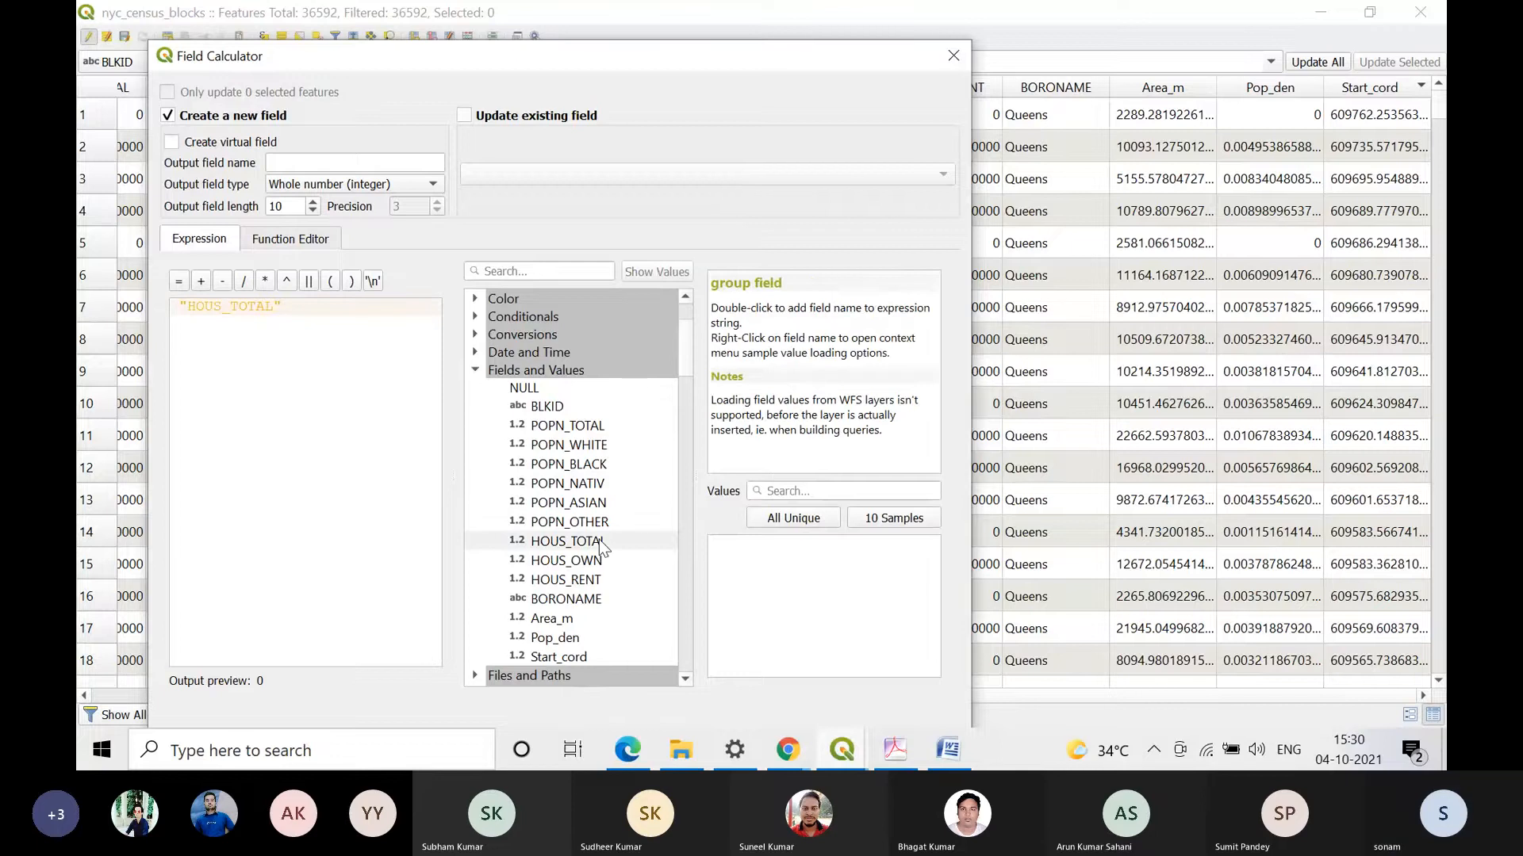
click(245, 279)
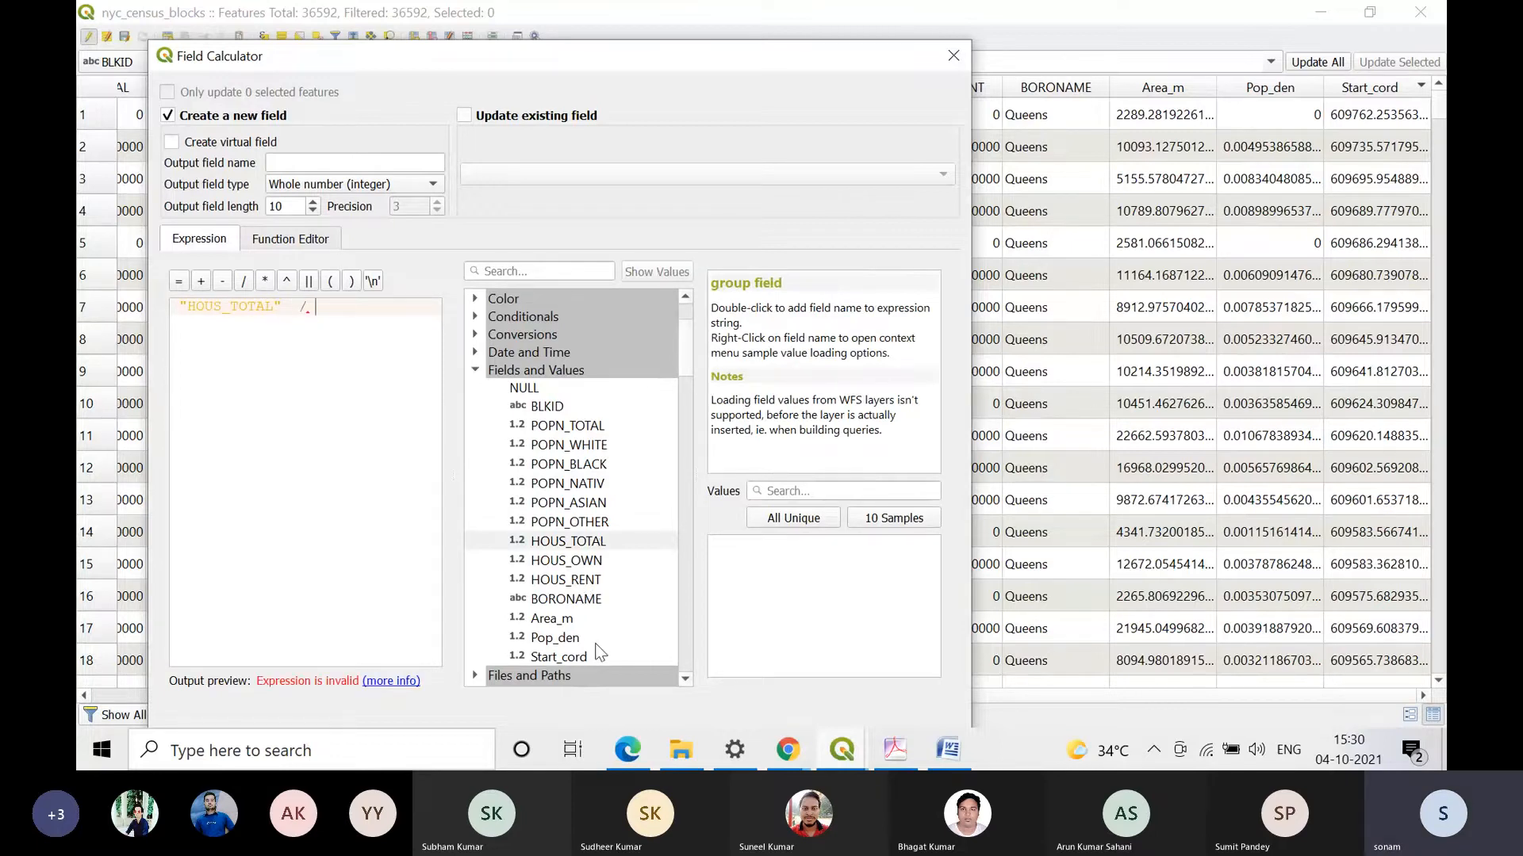
click(555, 619)
double_click(555, 617)
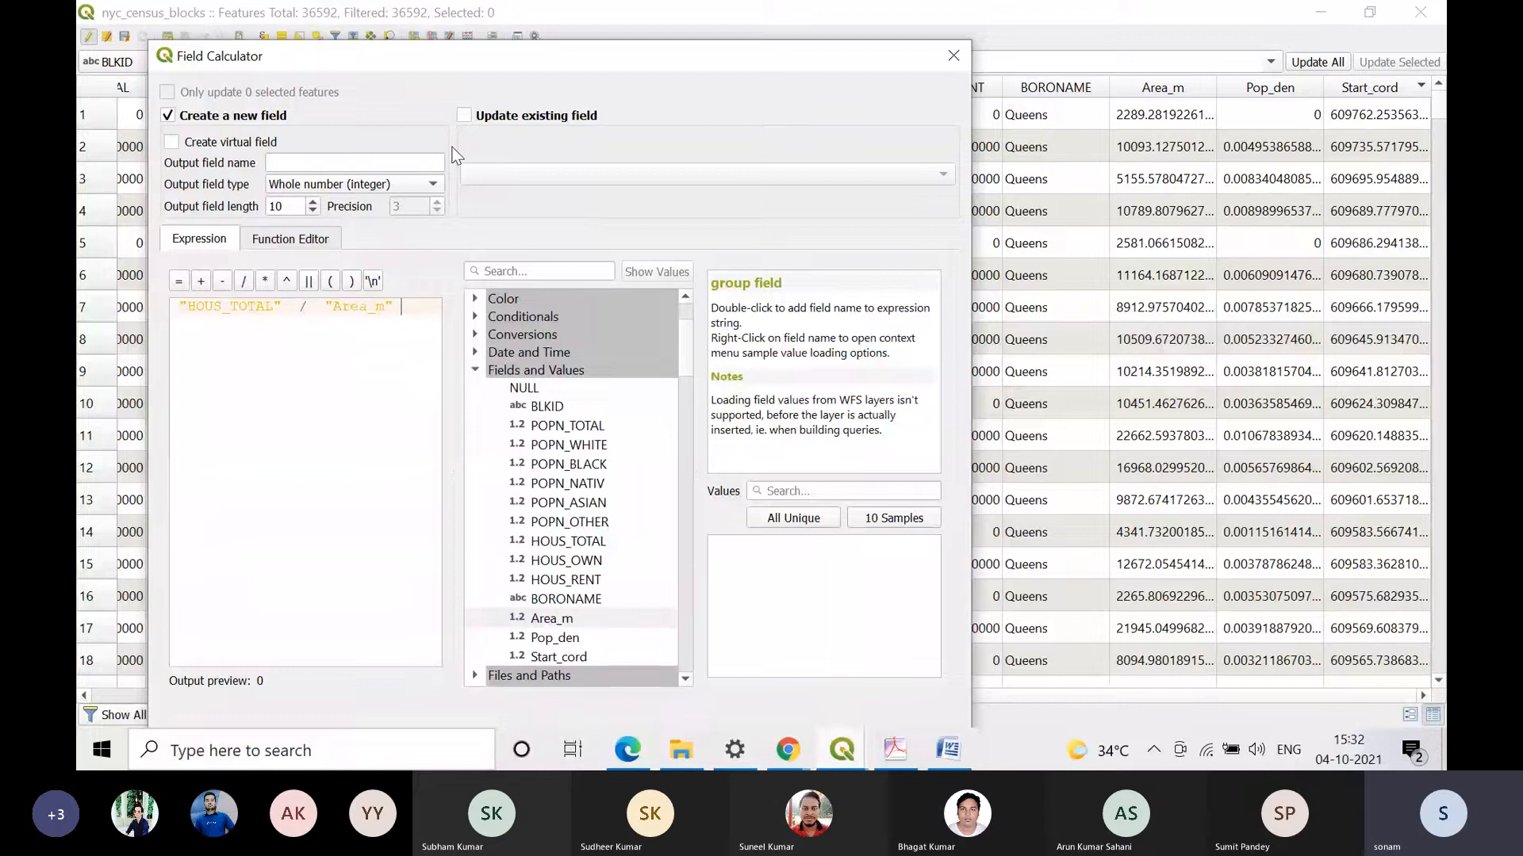
Step: Name the output field House_dens, keep the Whole number (integer) type with length 10, and run the calculation
click(386, 157)
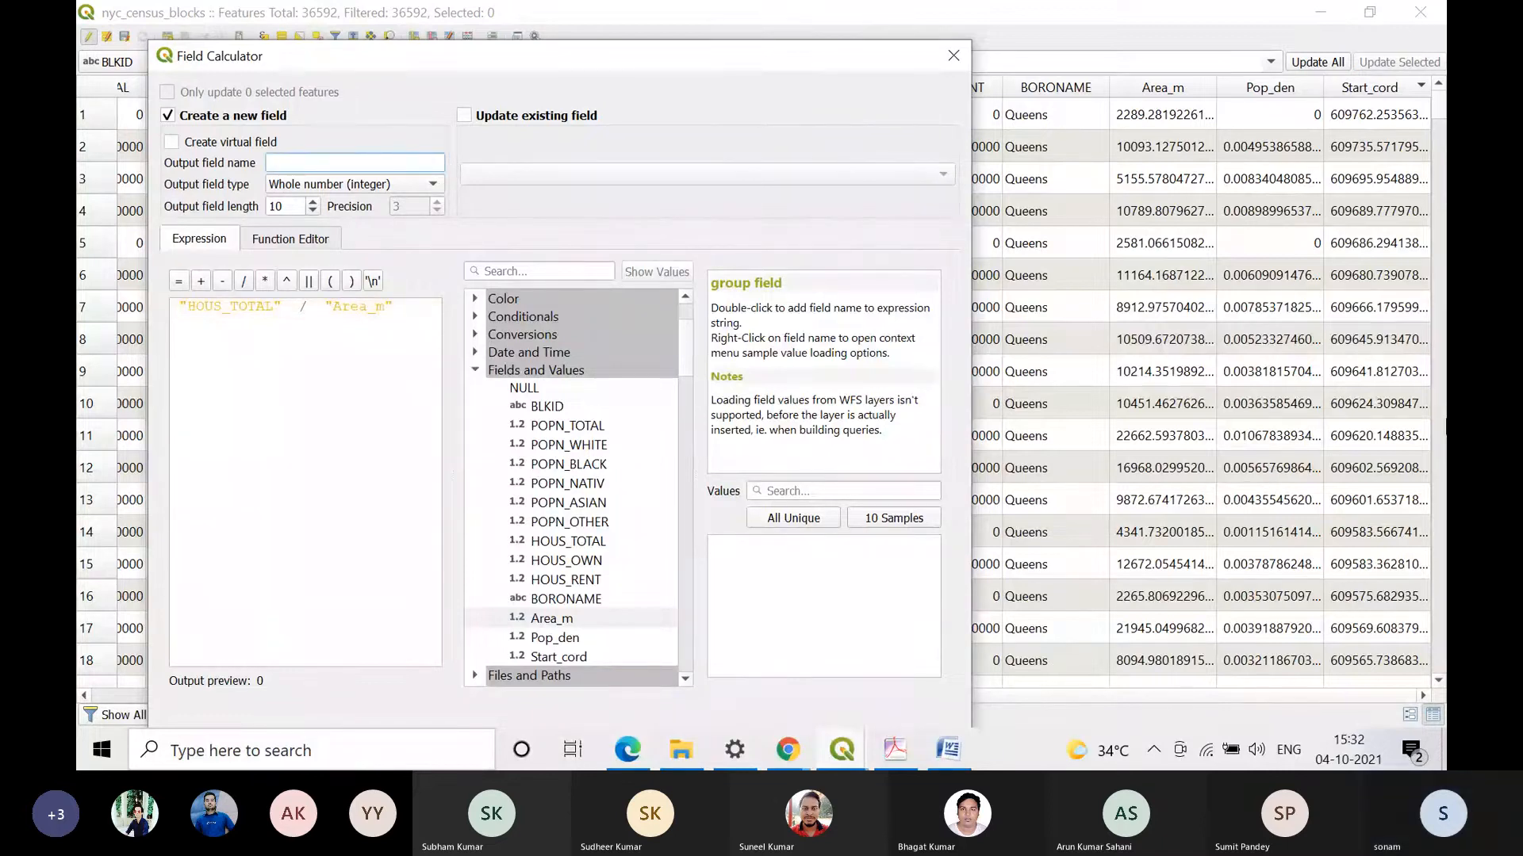
text(Ho)
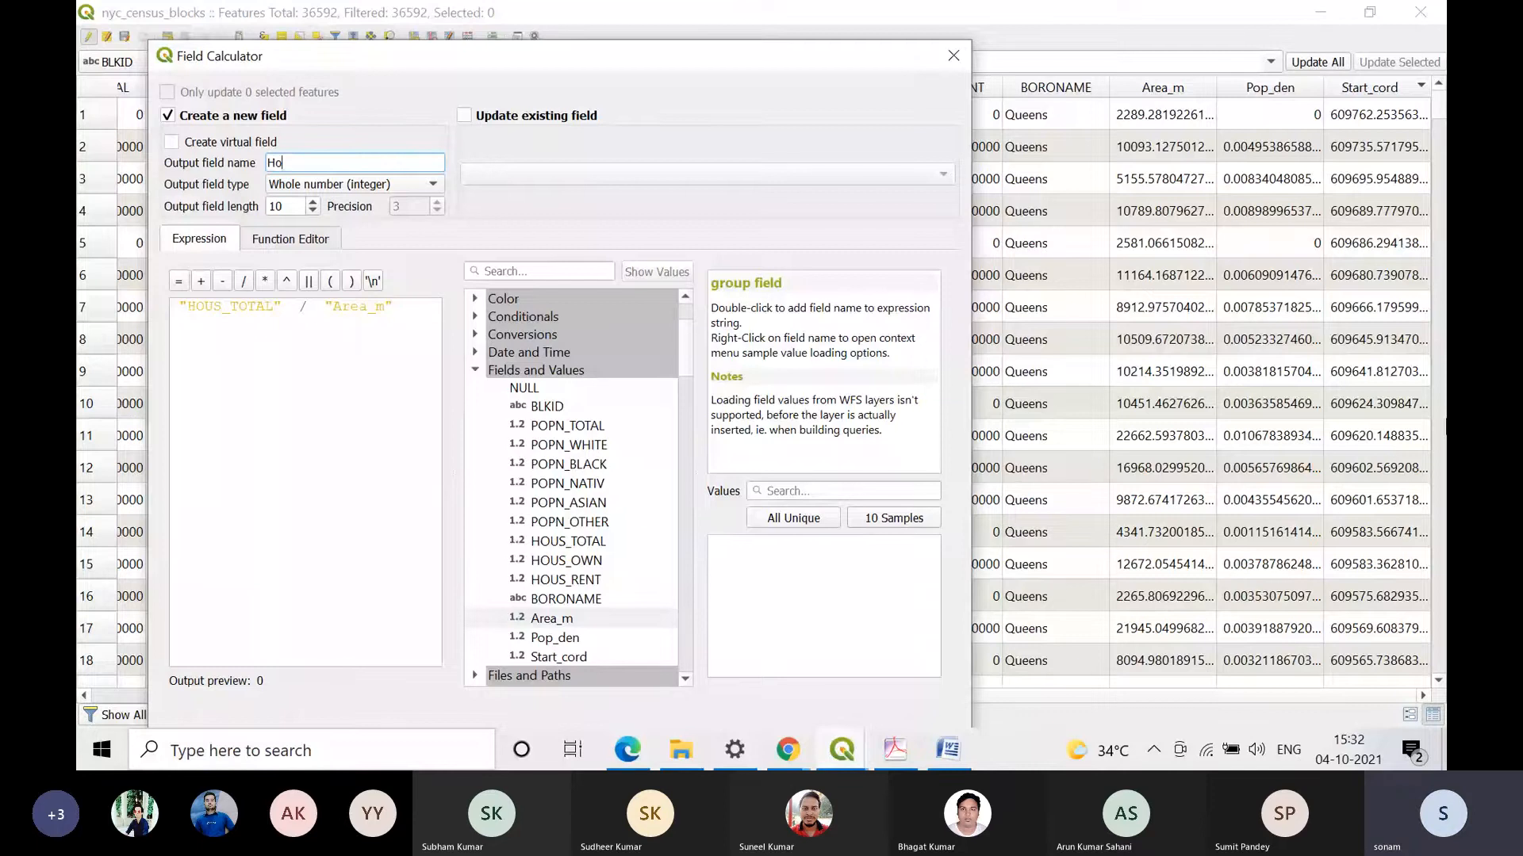
text(use_)
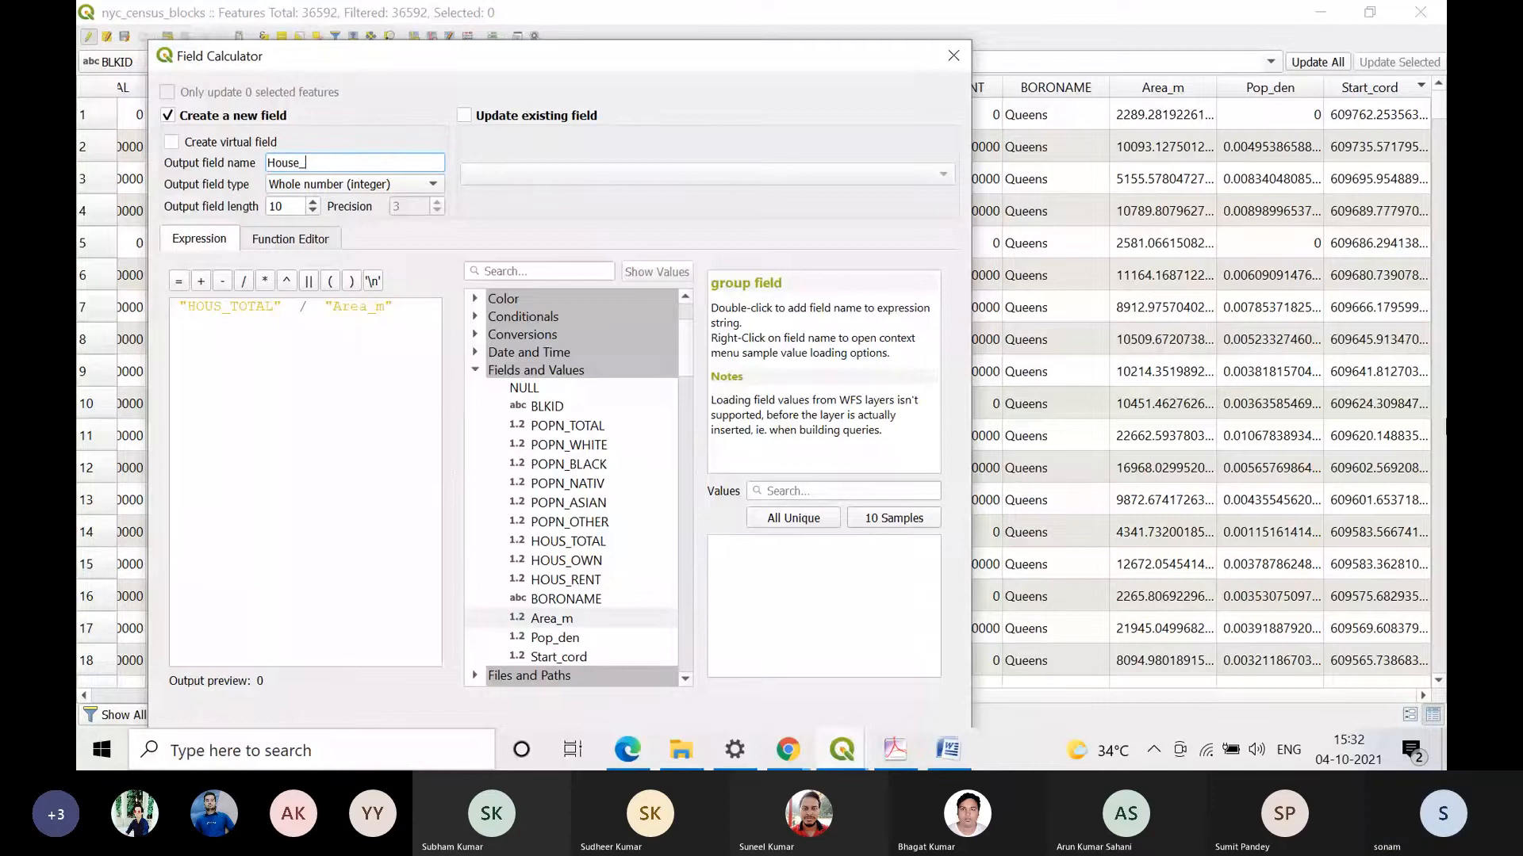
text(dens)
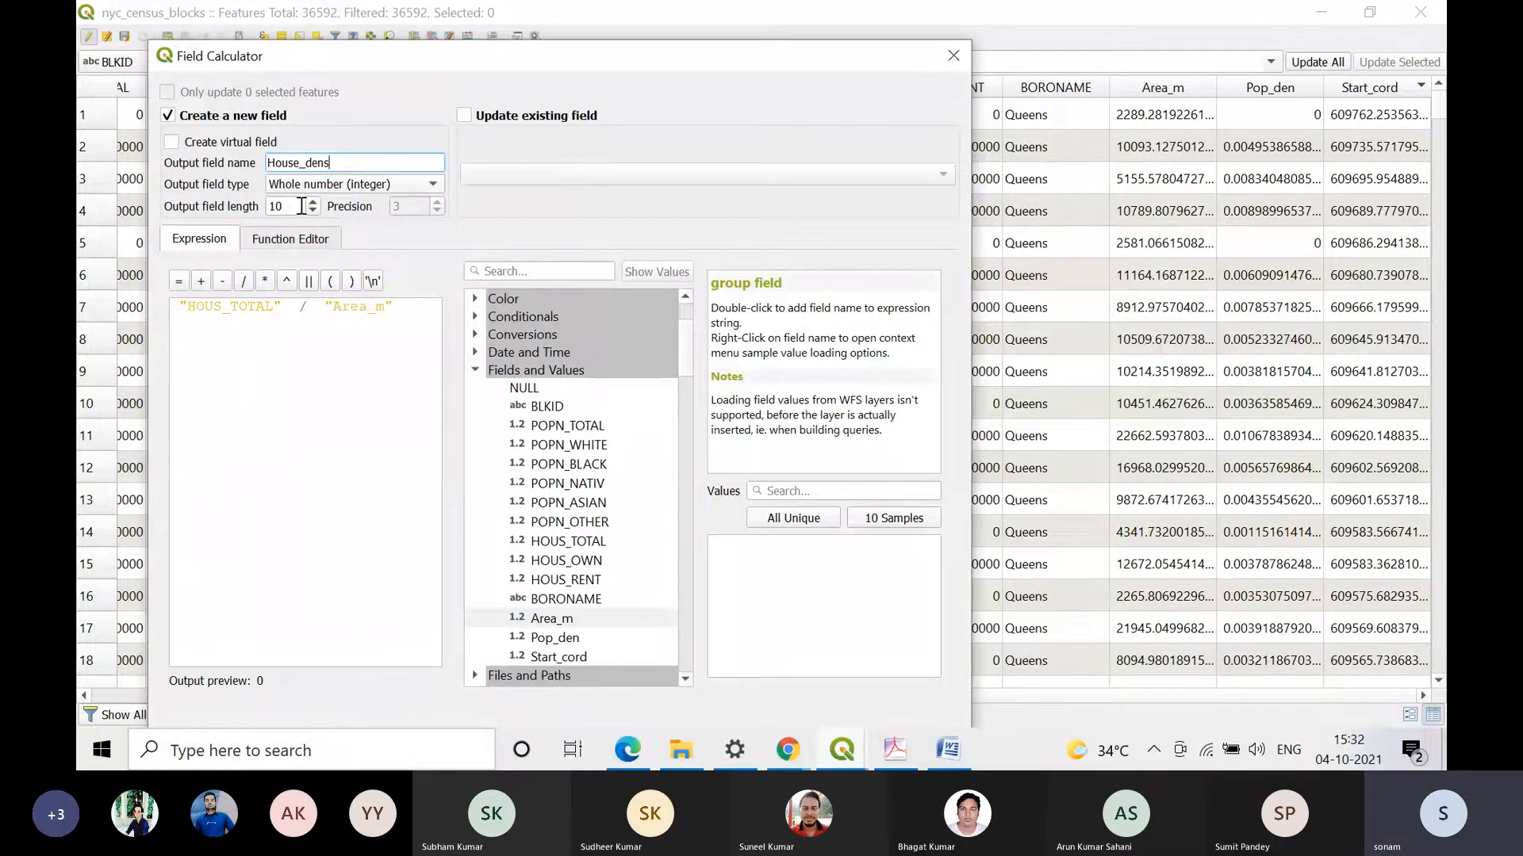
drag(724, 68, 720, 30)
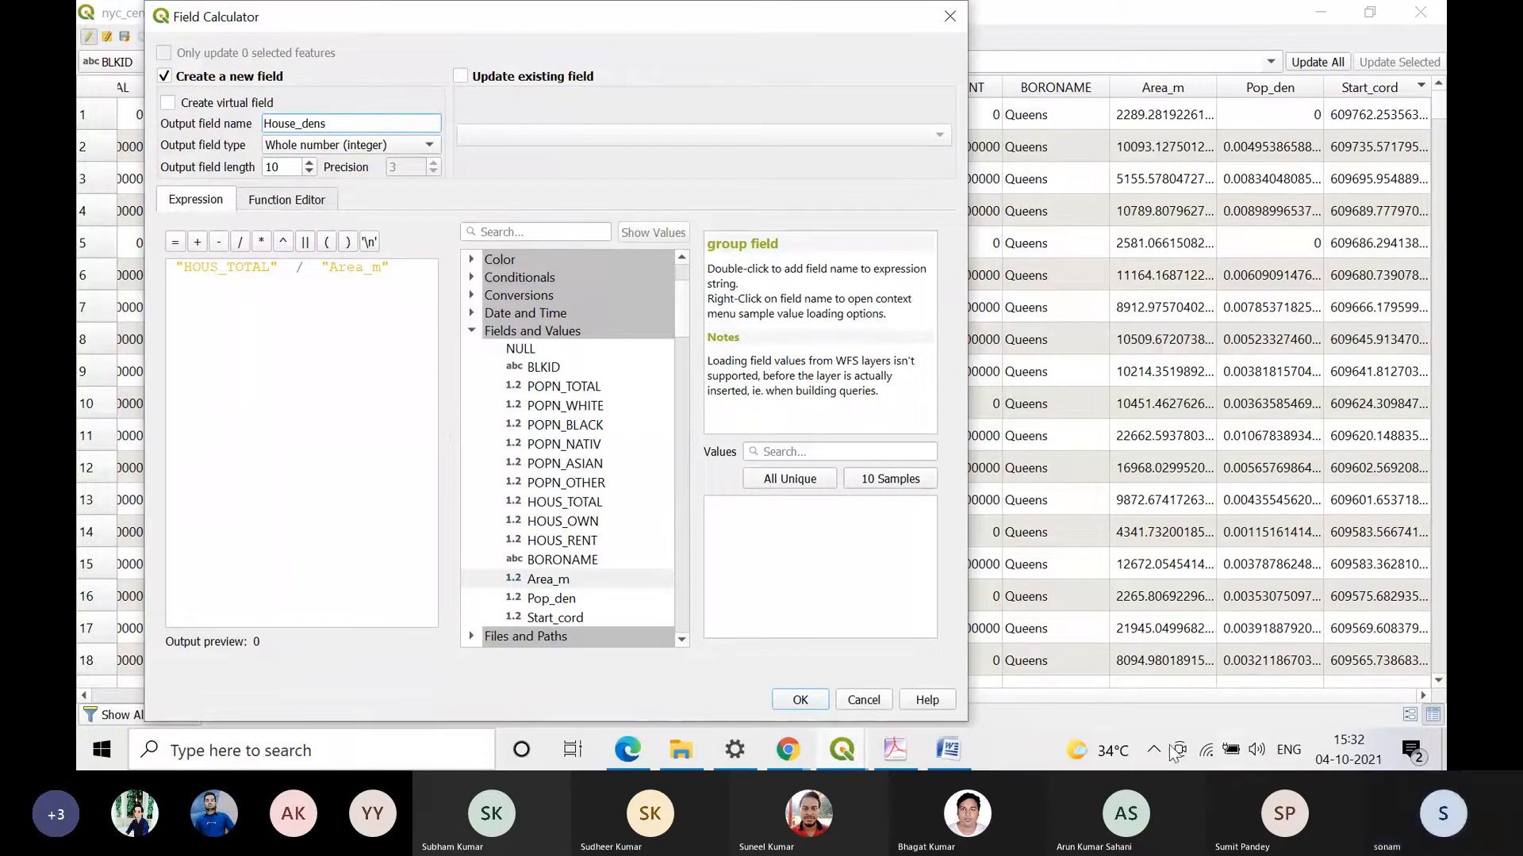
click(801, 699)
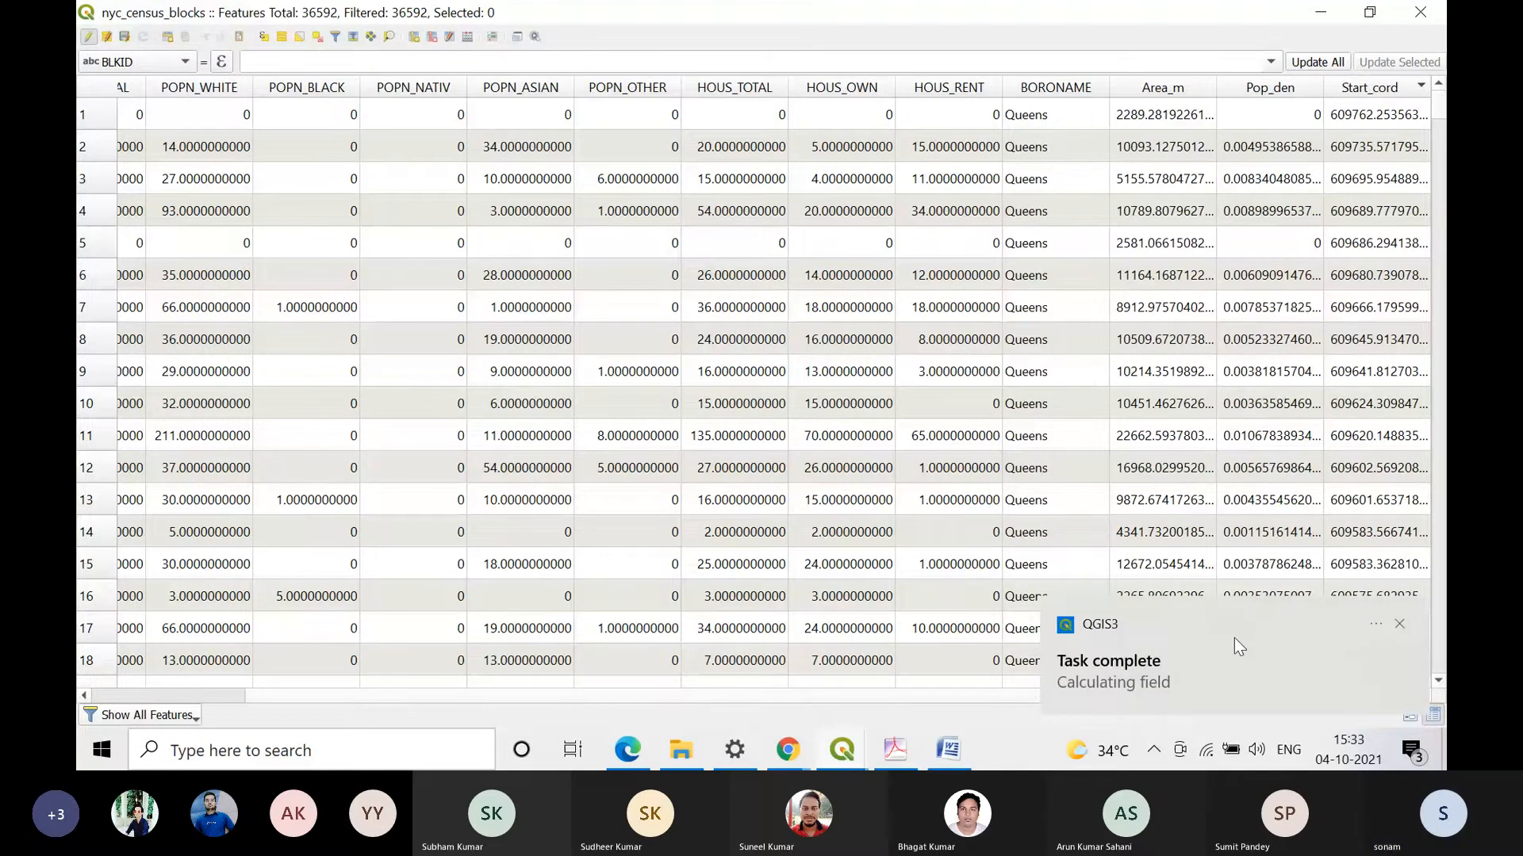
Step: Dismiss the task notification and sort the attribute table by House_dens in descending order
click(1360, 623)
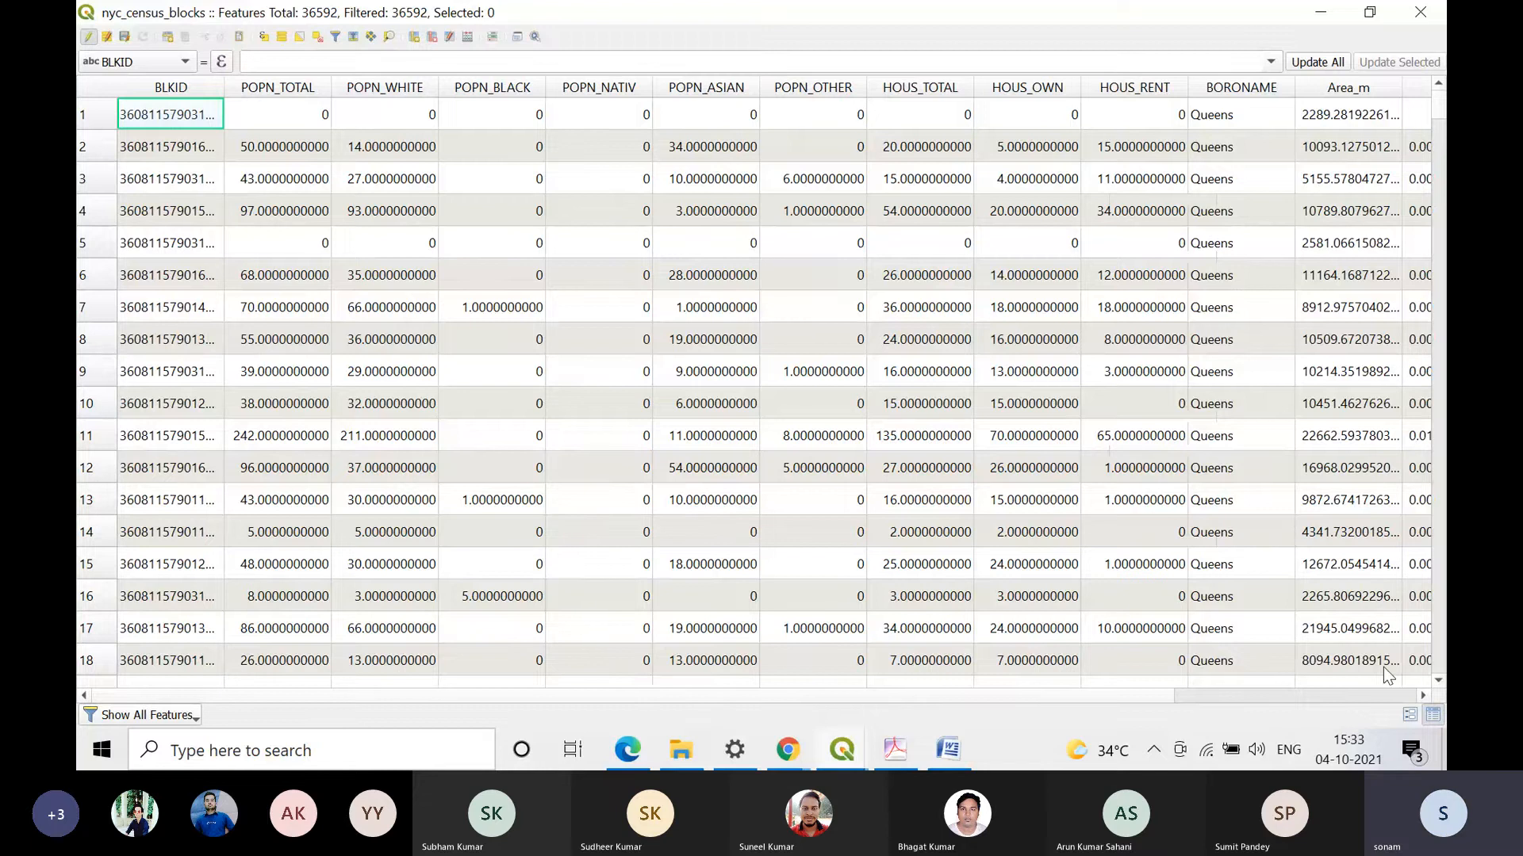
click(1425, 694)
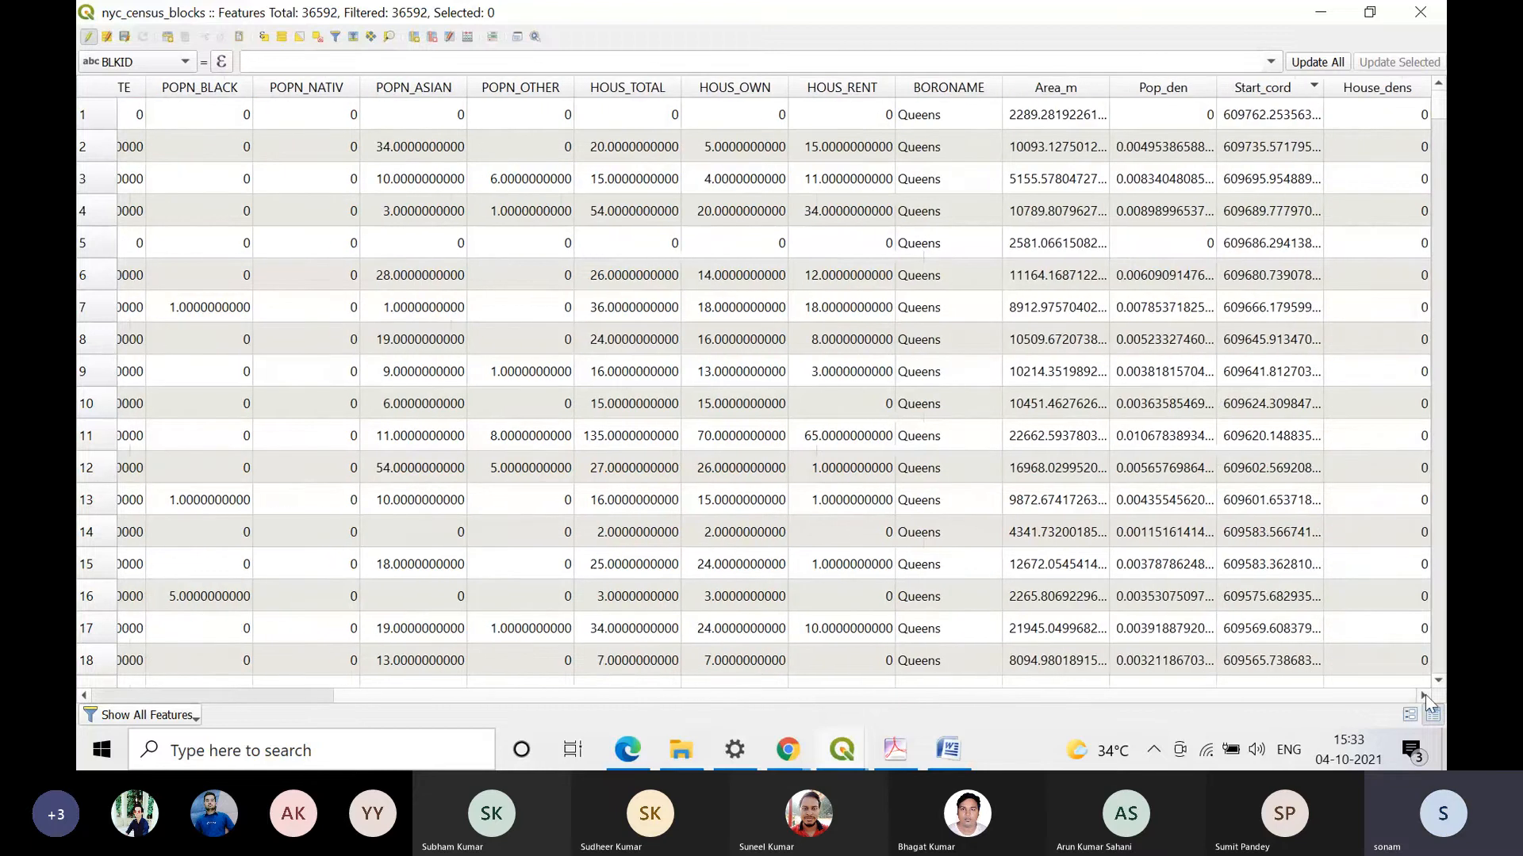
mouse_move(1439, 106)
mouse_down()
mouse_move(1440, 641)
mouse_move(1439, 103)
mouse_up()
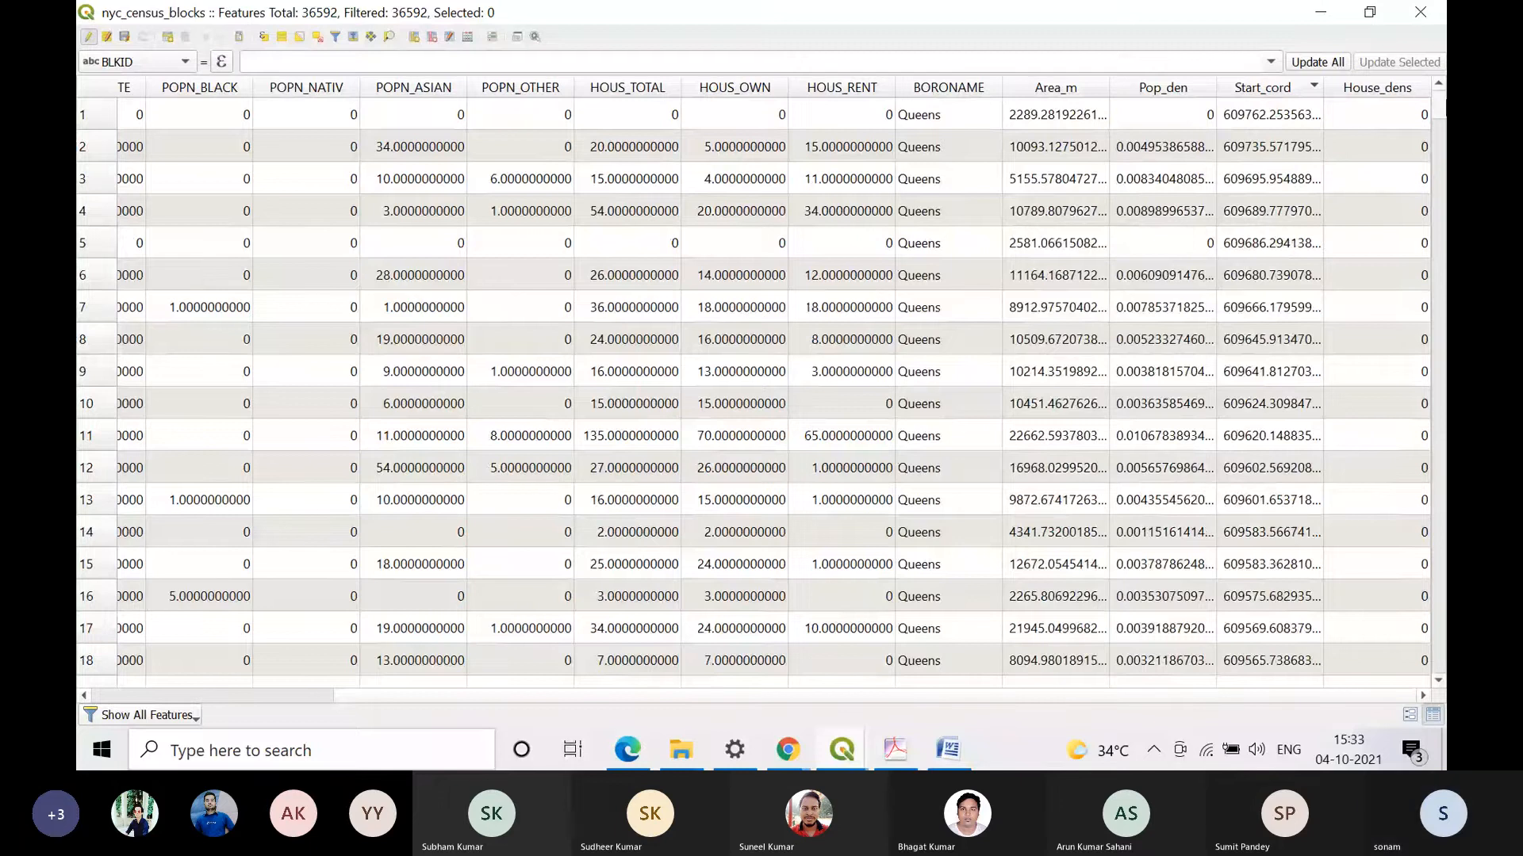
click(1383, 87)
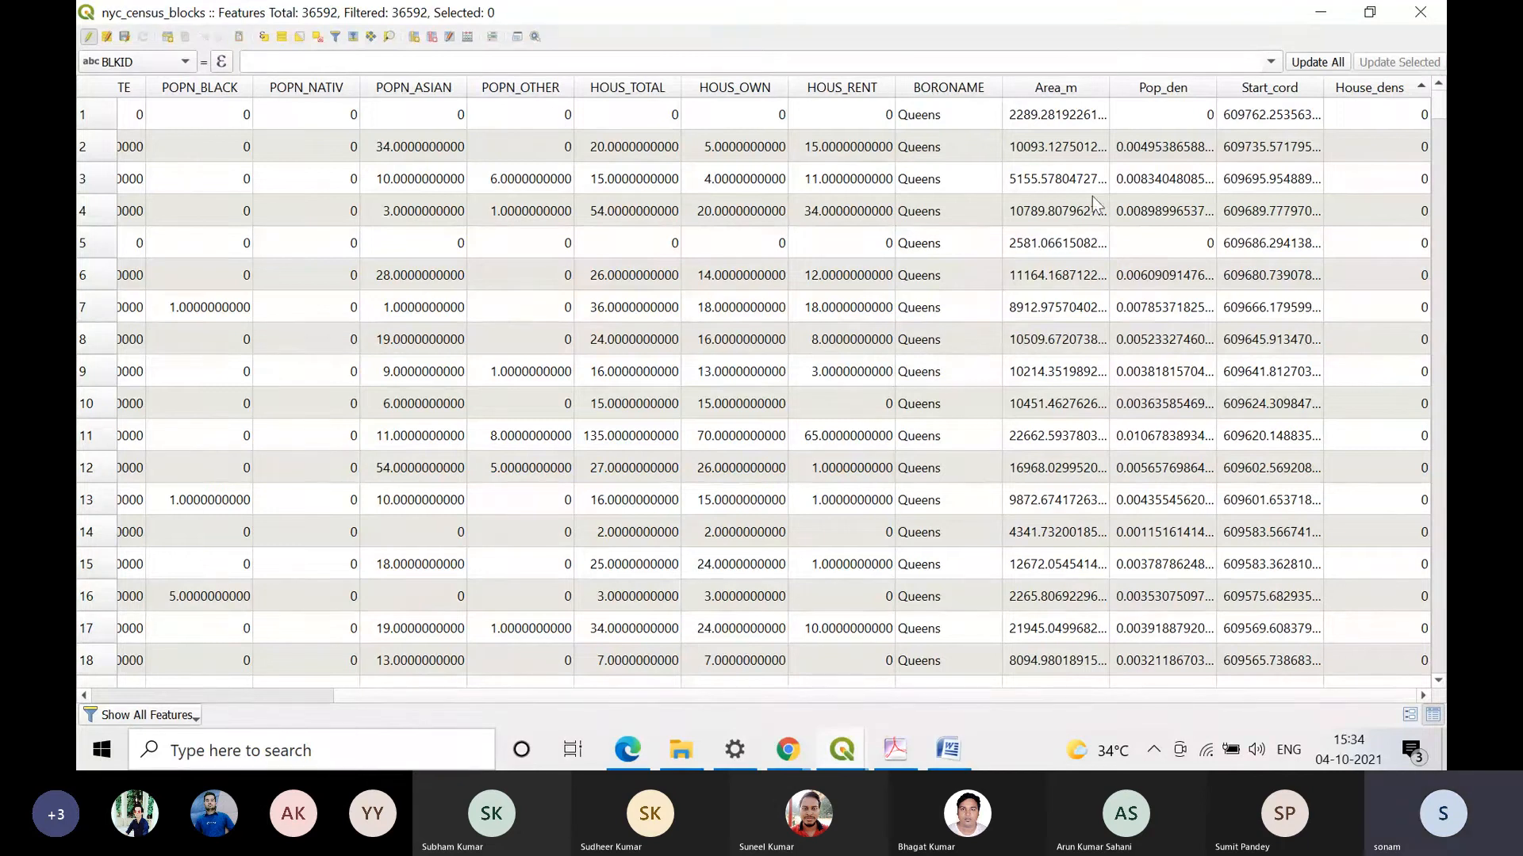
right_click(1396, 89)
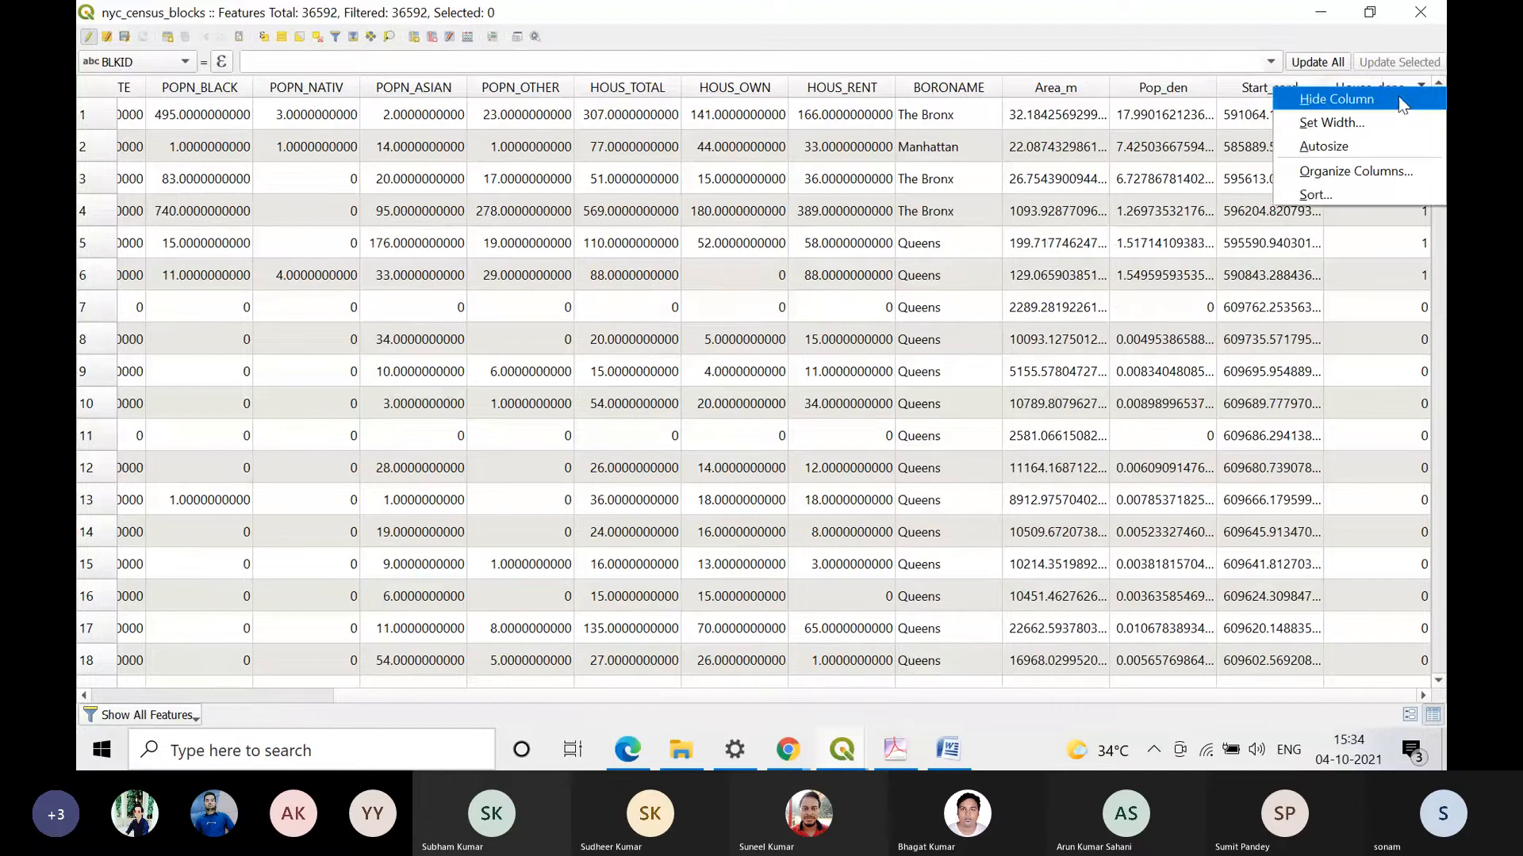
click(611, 23)
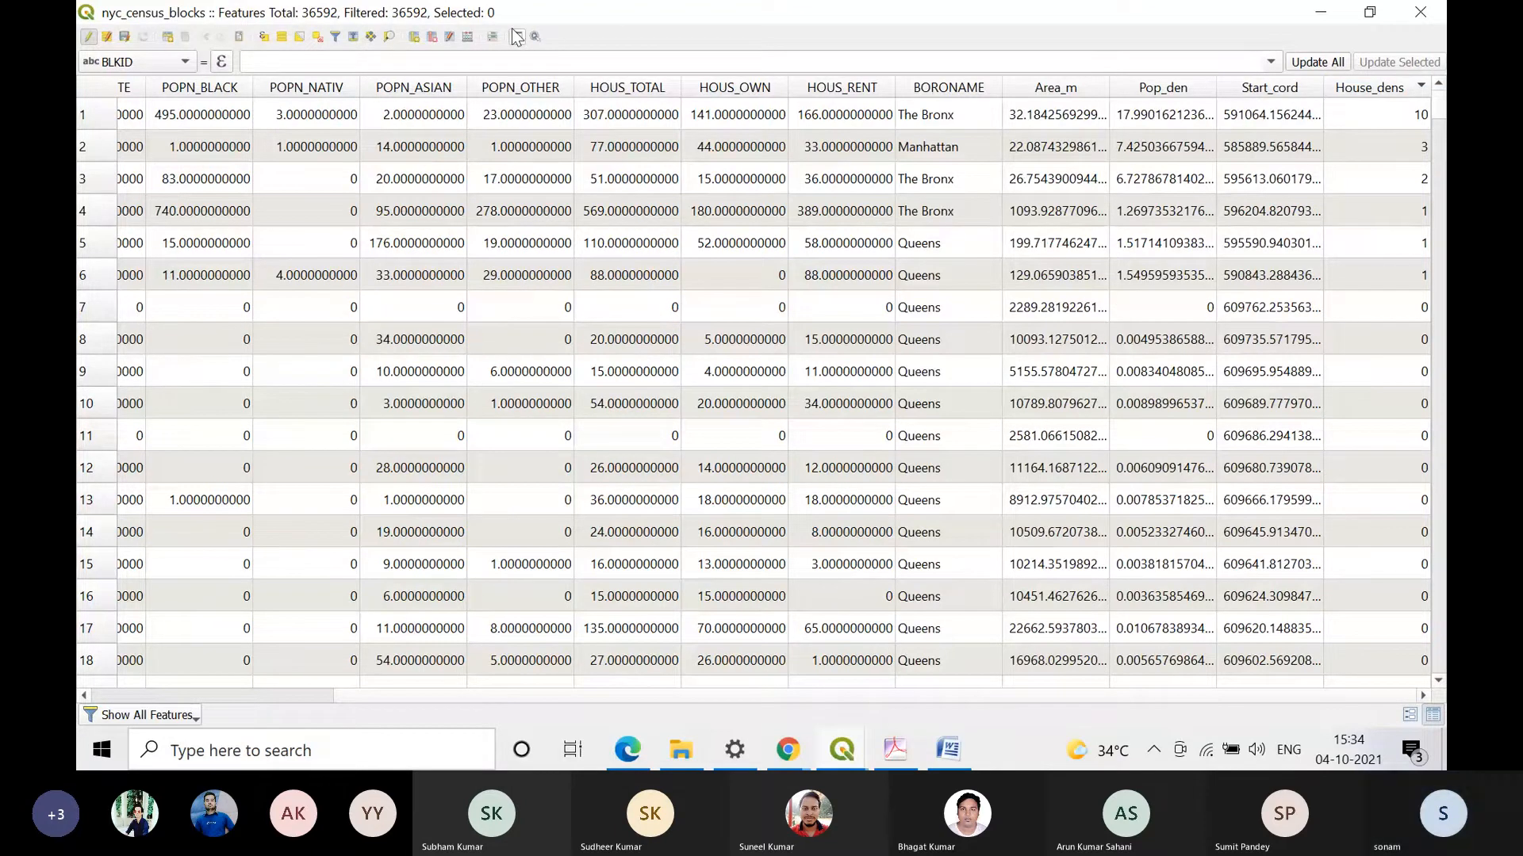
Step: Reopen the Field Calculator for nyc_census_blocks and name the new output field House_den
click(468, 36)
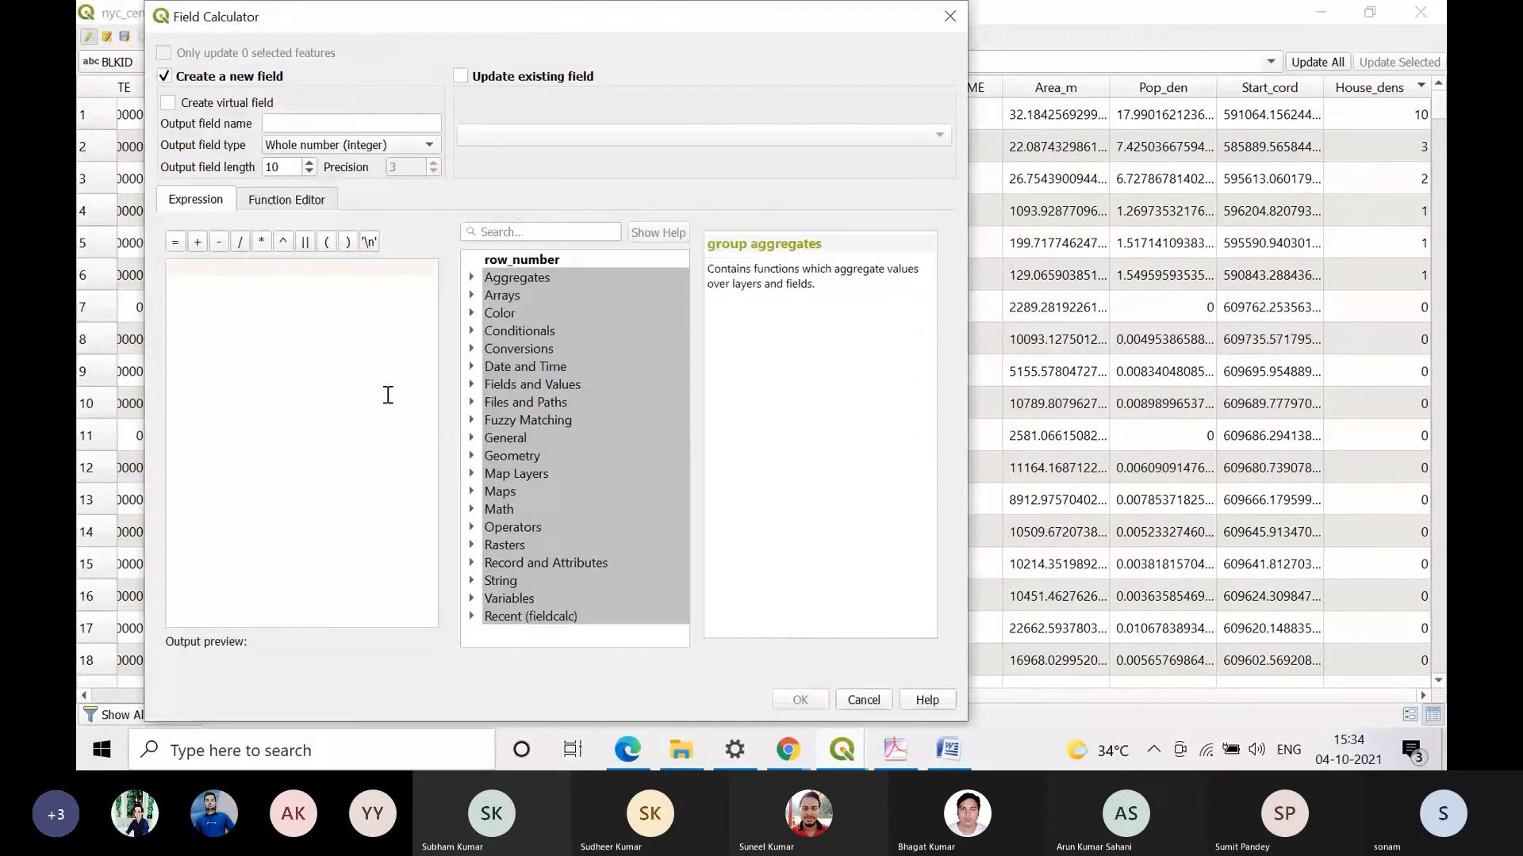
click(369, 130)
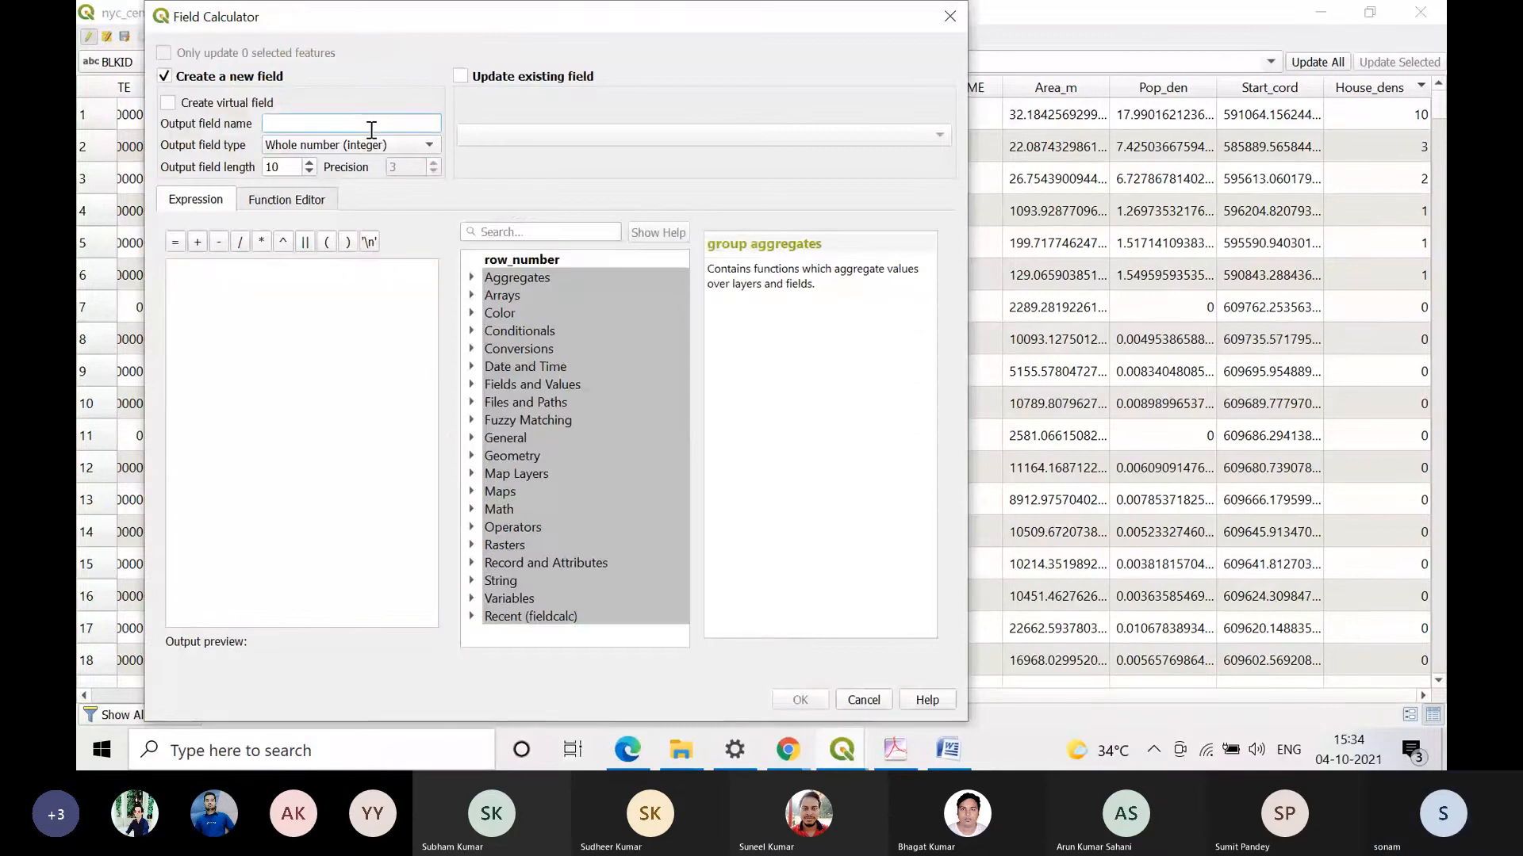
text(House_den)
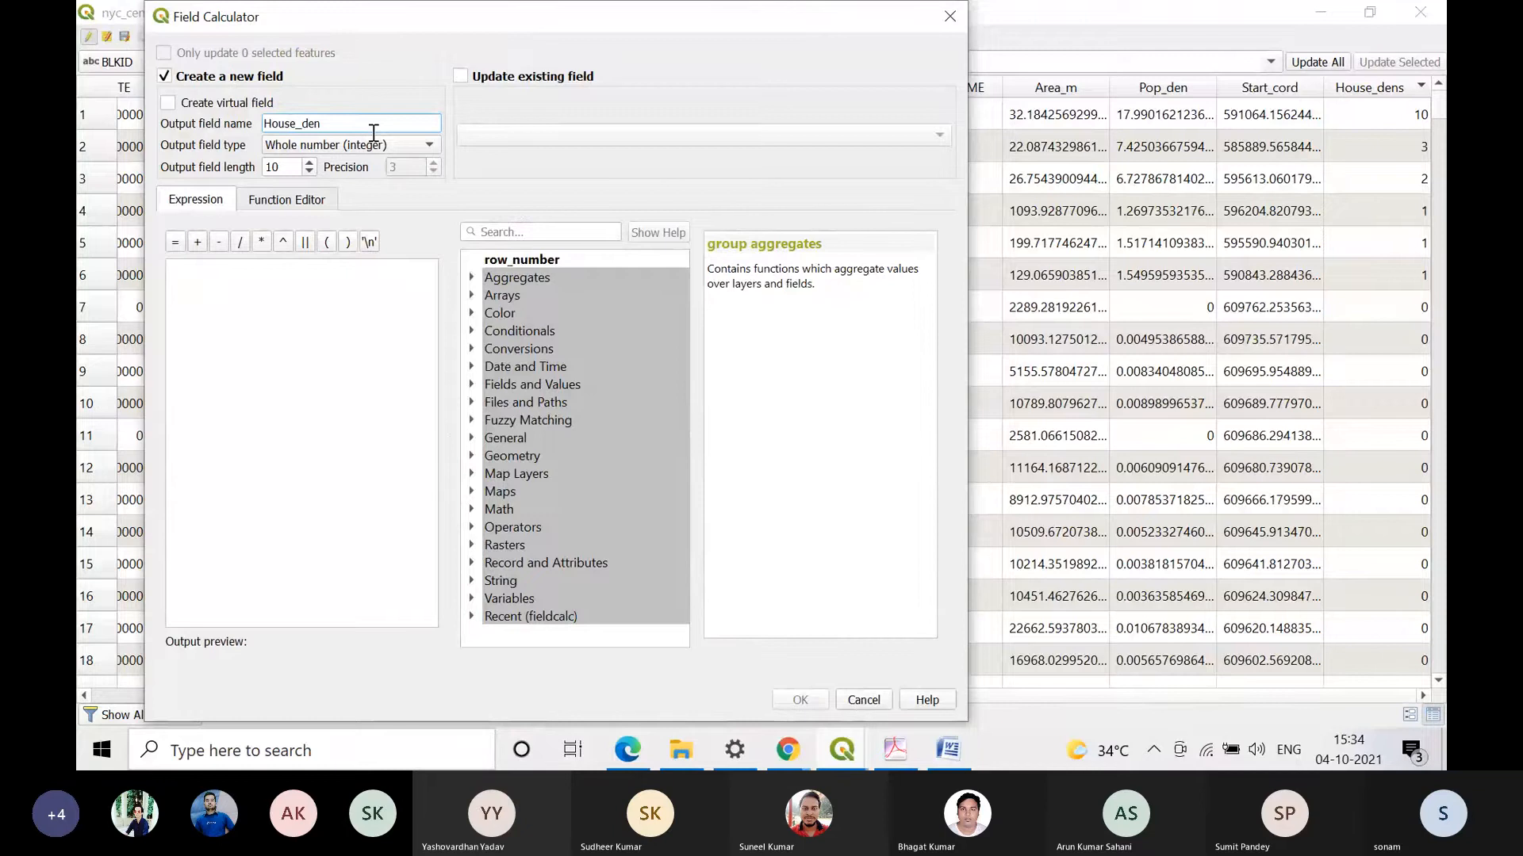
Step: Start the expression with "HOUS_TOTAL" * 1000 * 1000, taking the field from the Fields and Values group
click(320, 339)
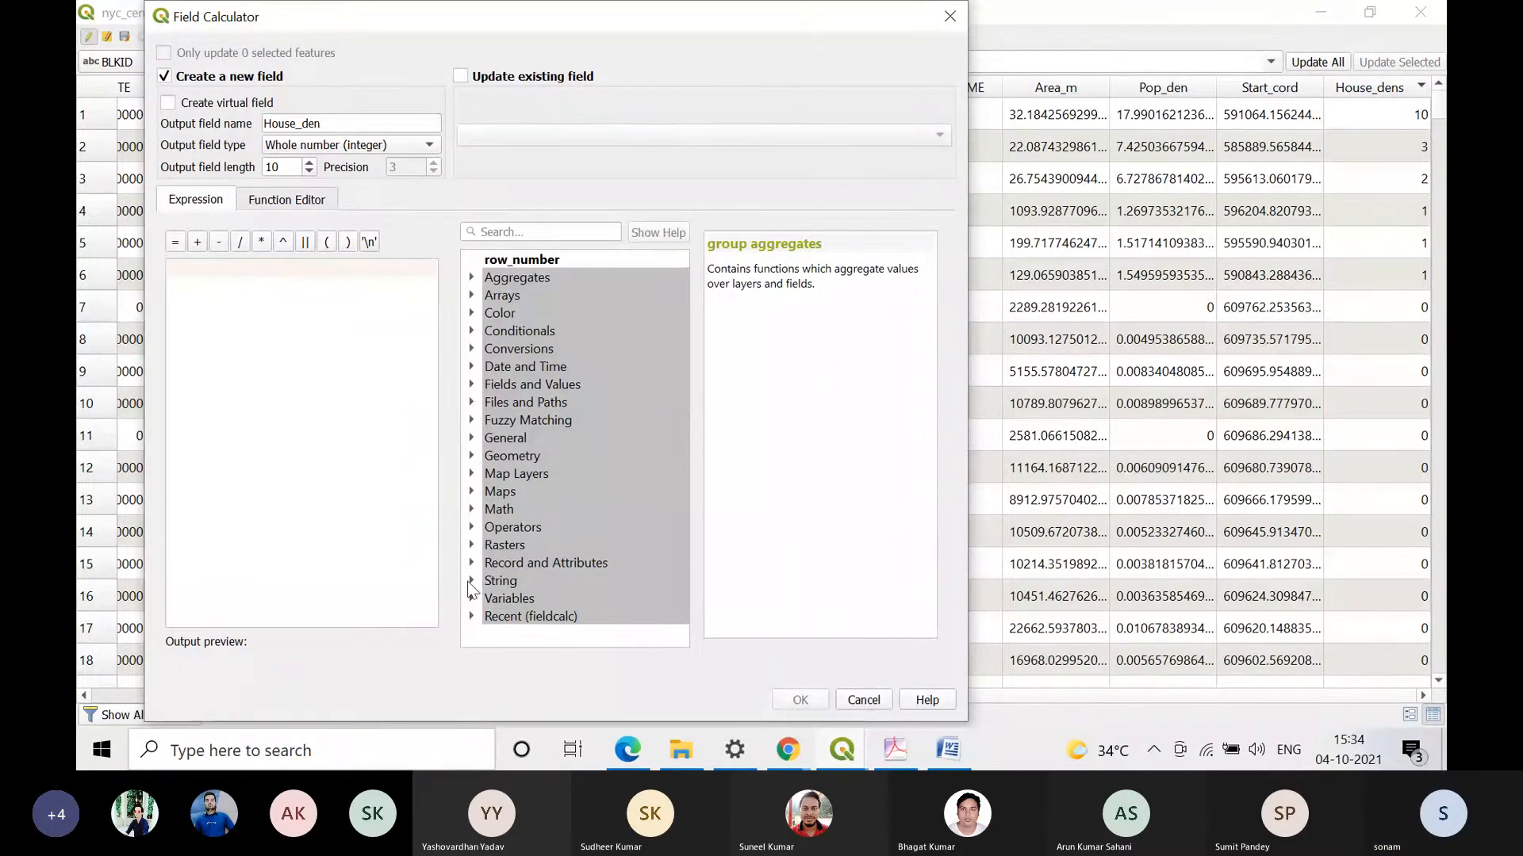
click(472, 581)
click(471, 580)
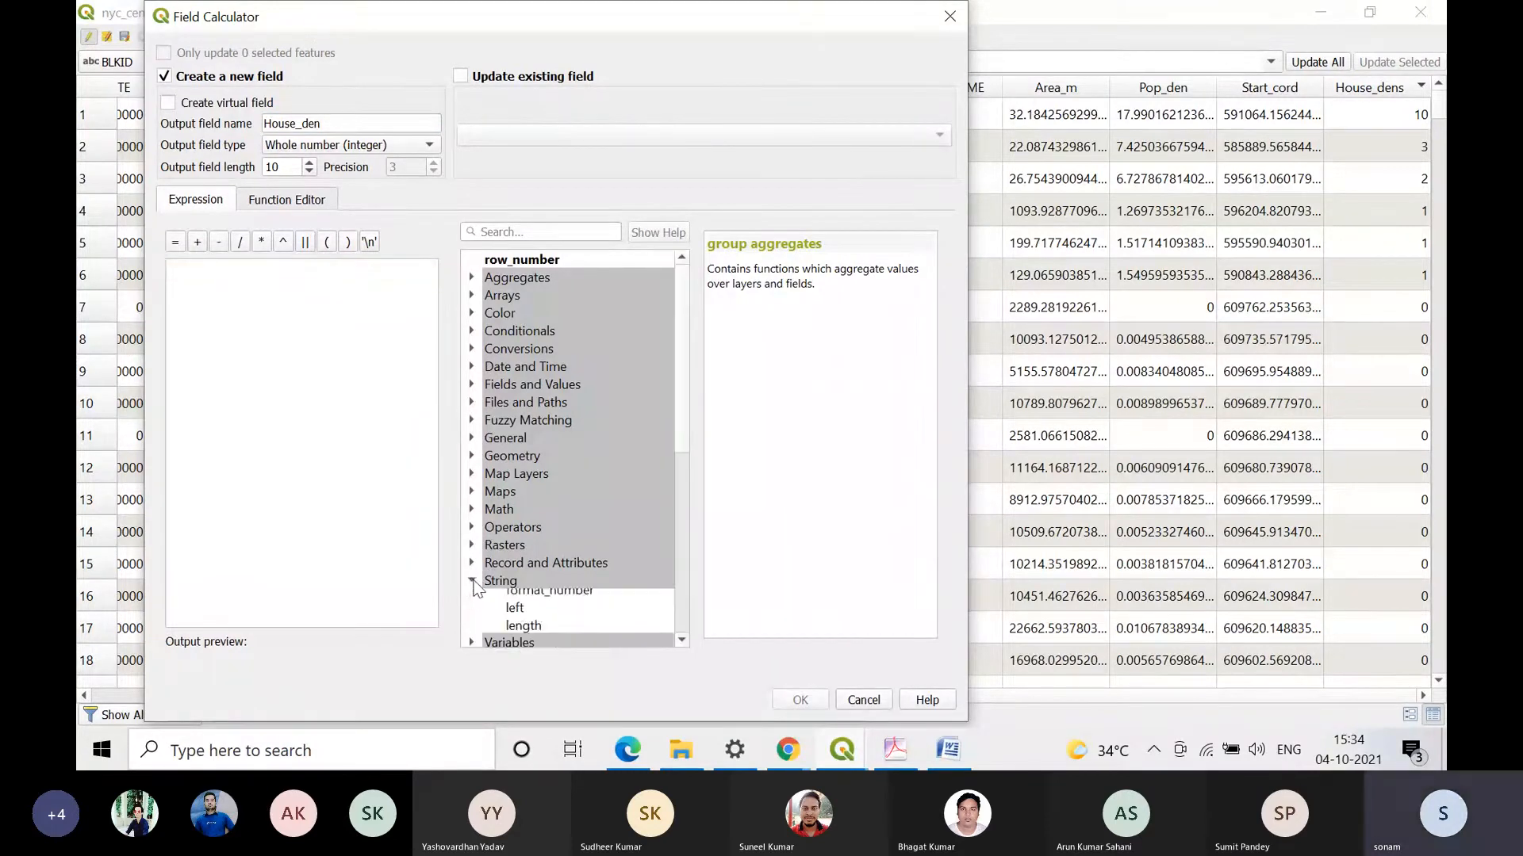
click(472, 384)
scroll(682, 508, down, 2)
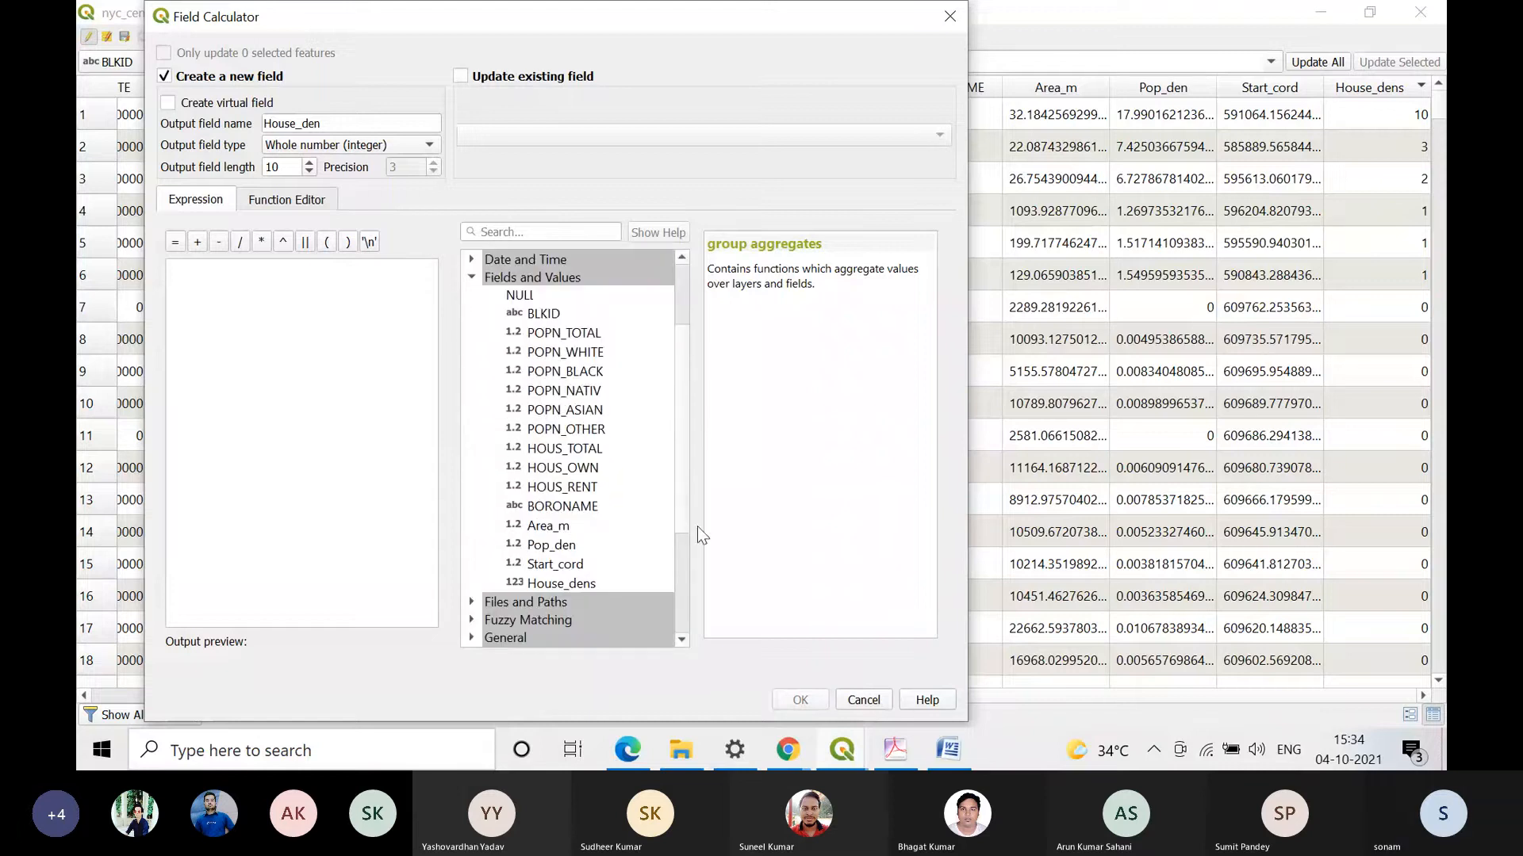
double_click(587, 449)
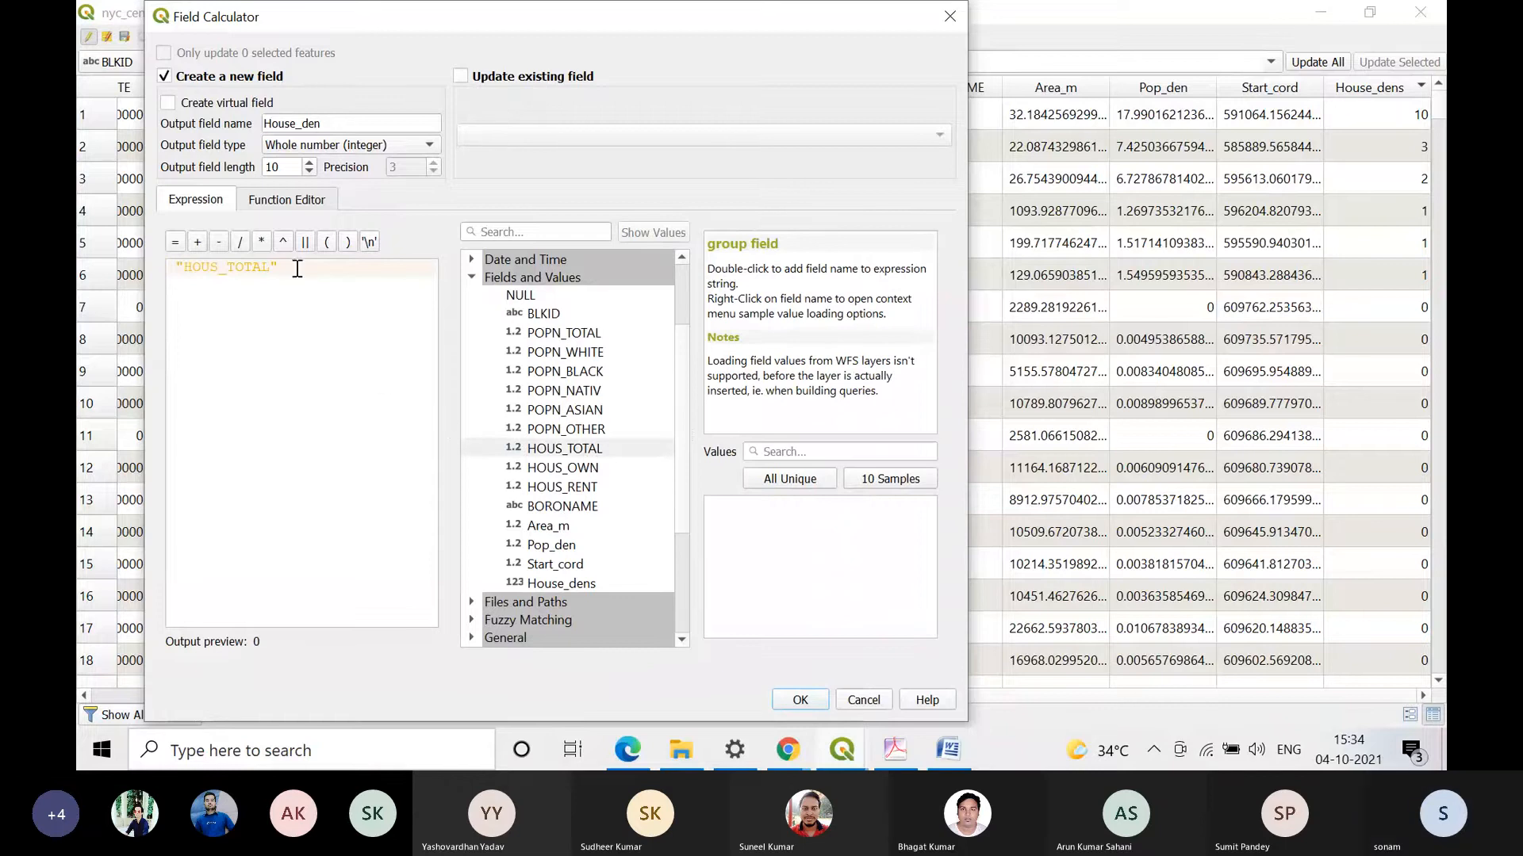
click(265, 244)
text(1000)
click(265, 244)
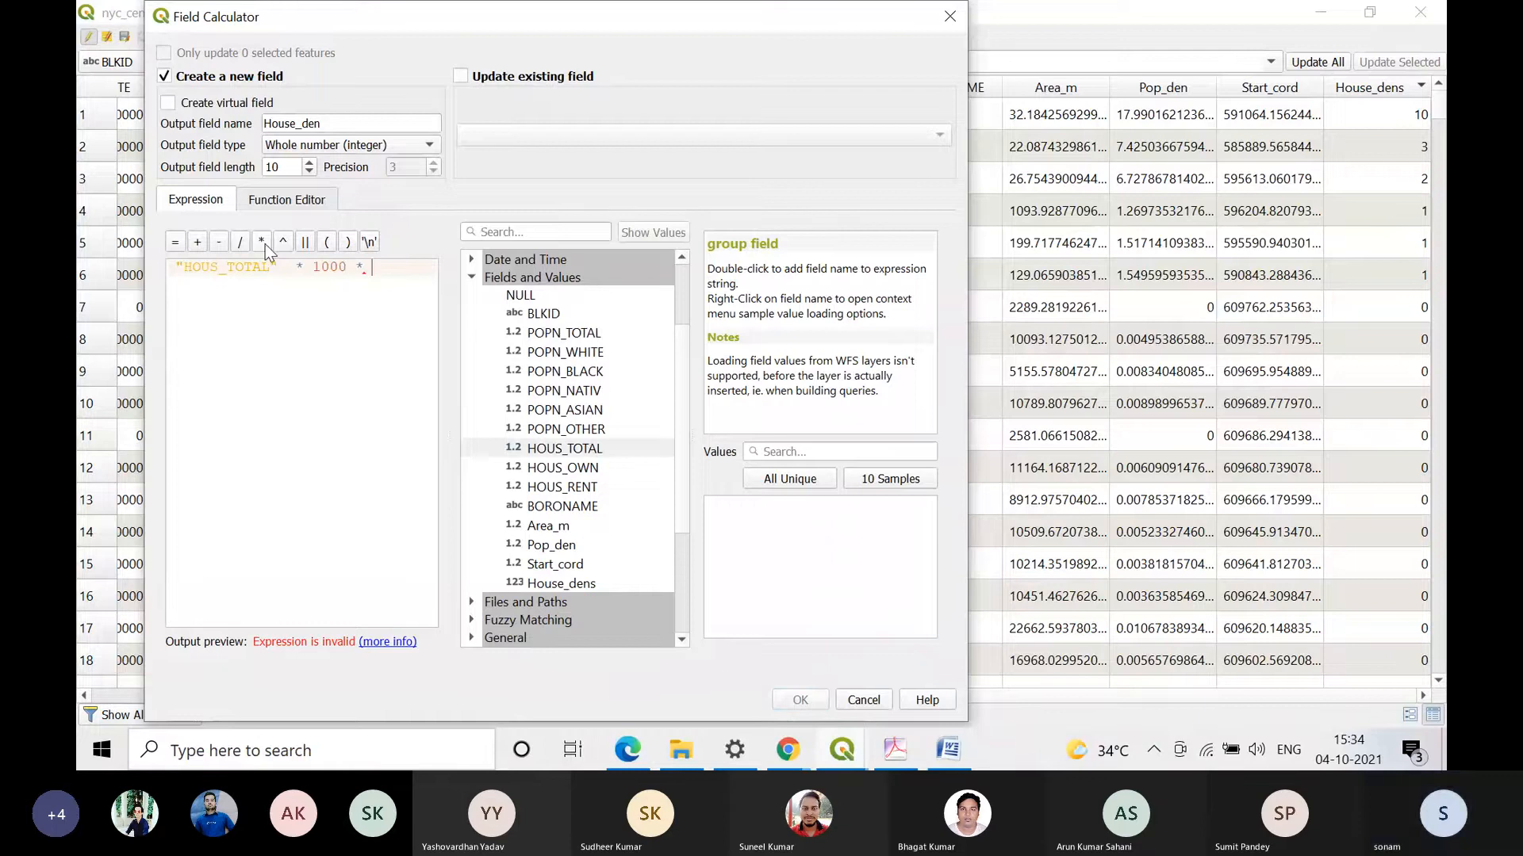
text(1000)
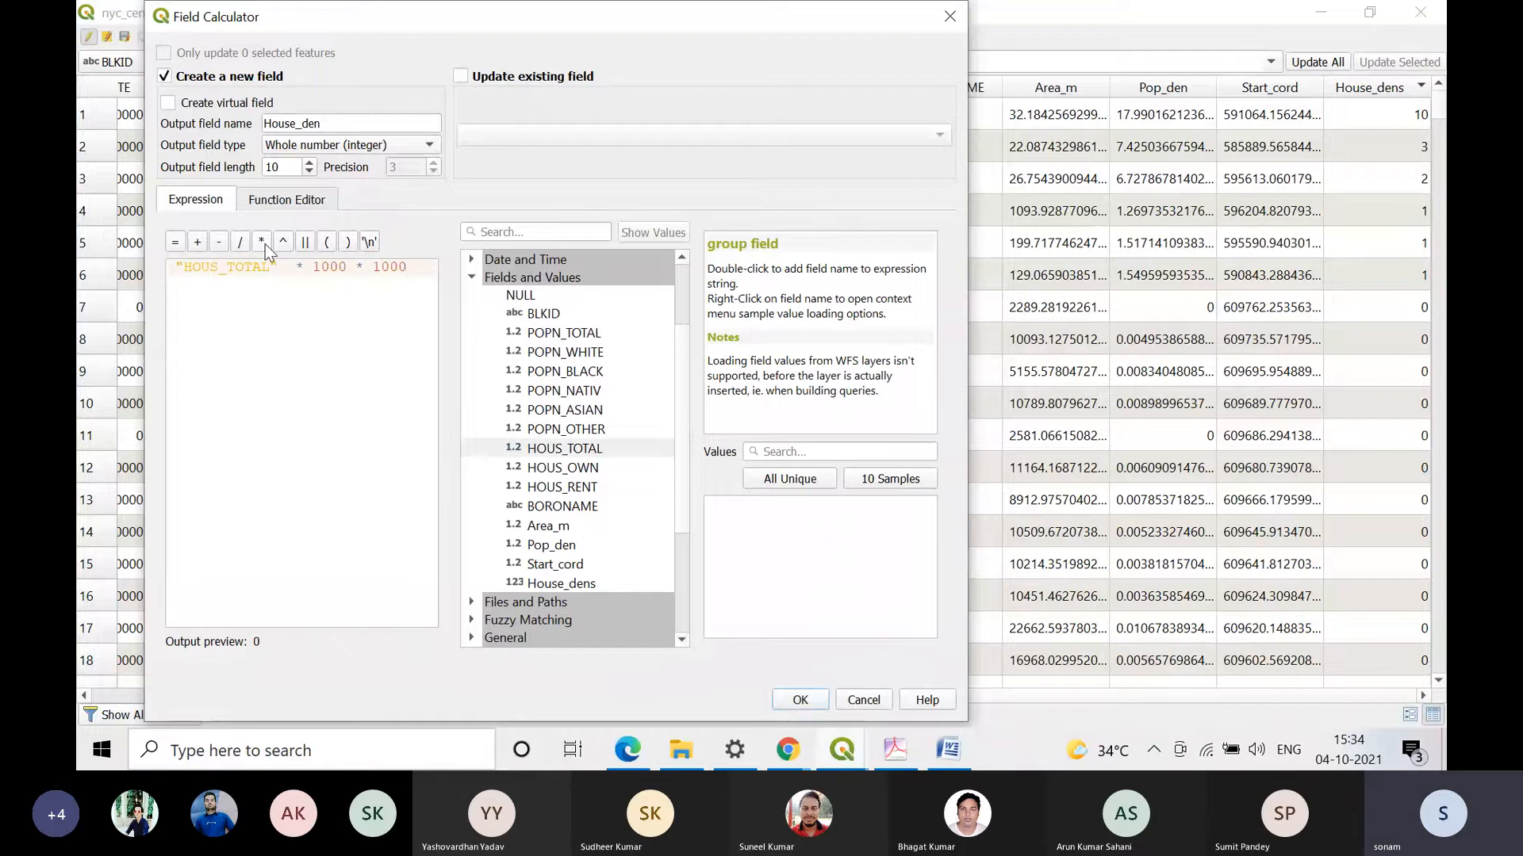
Step: Complete the expression as ( "HOUS_TOTAL" * 1000 * 1000 ) / "Area_m" and run the calculation
click(348, 242)
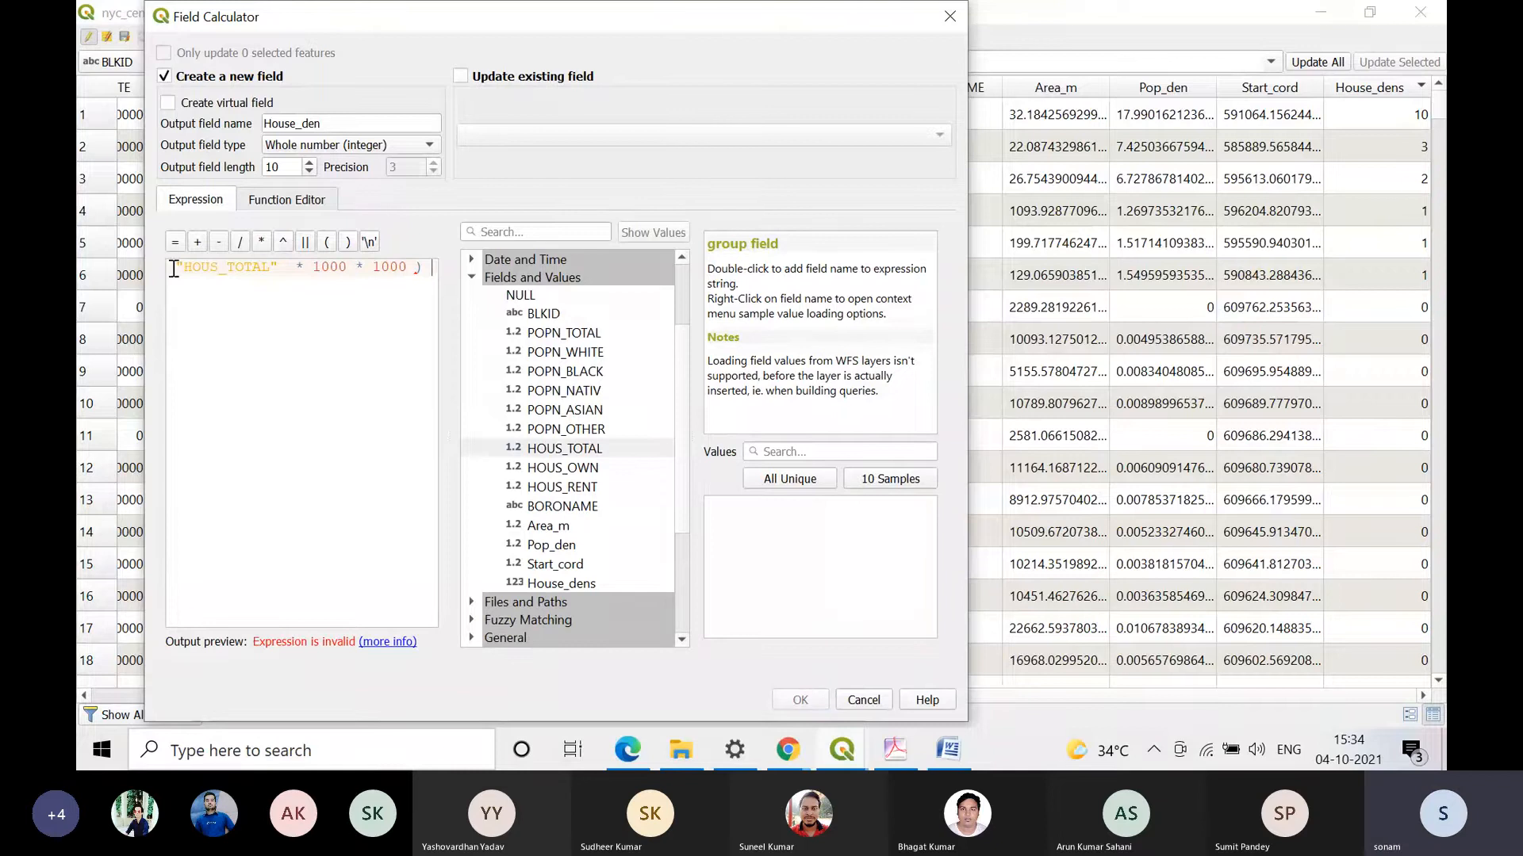
click(174, 269)
click(326, 242)
click(322, 298)
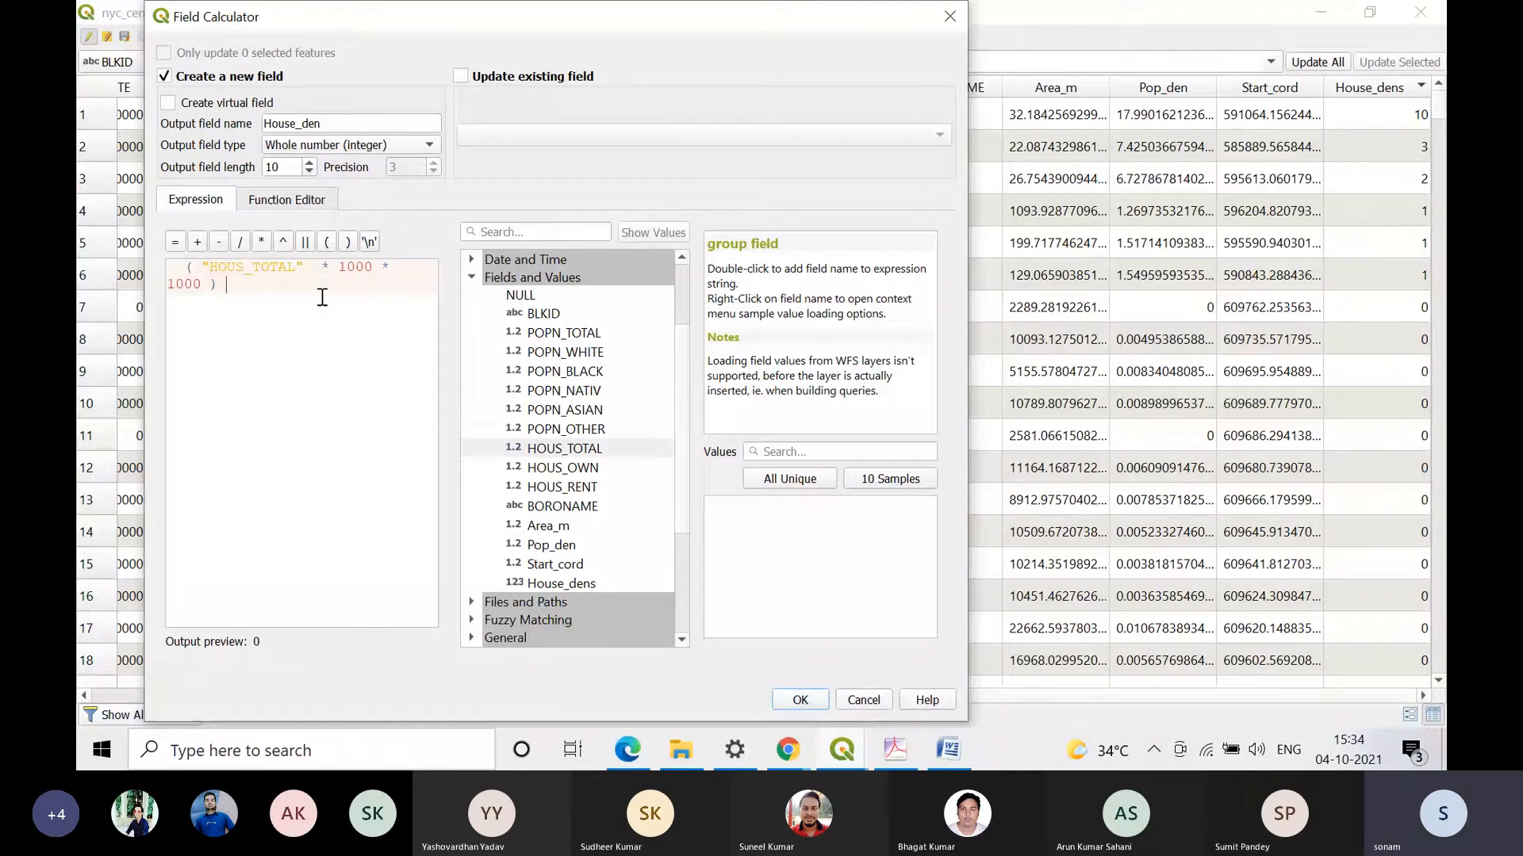
click(240, 242)
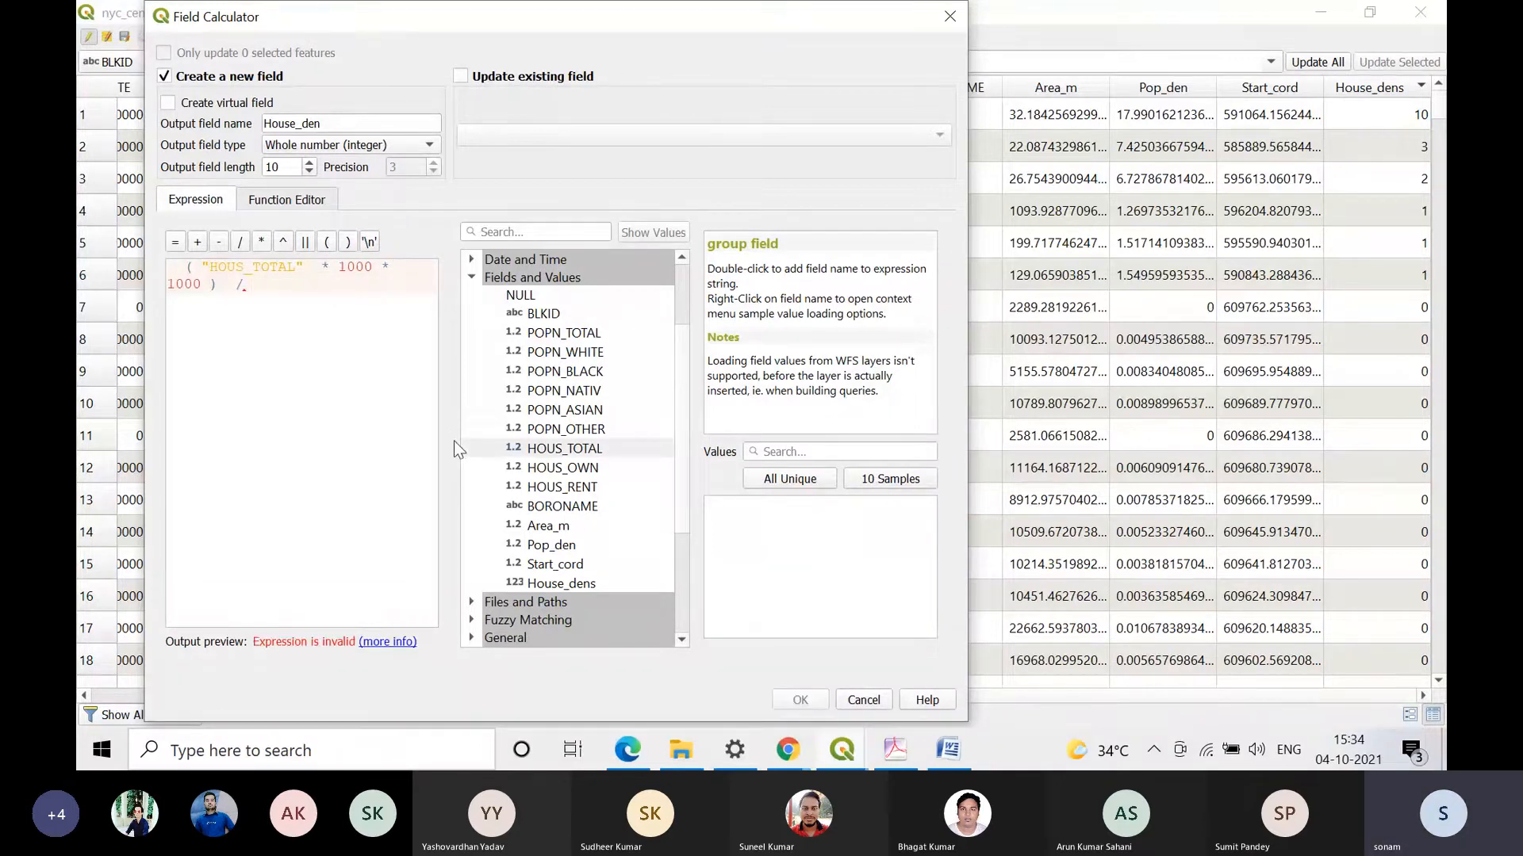
double_click(548, 526)
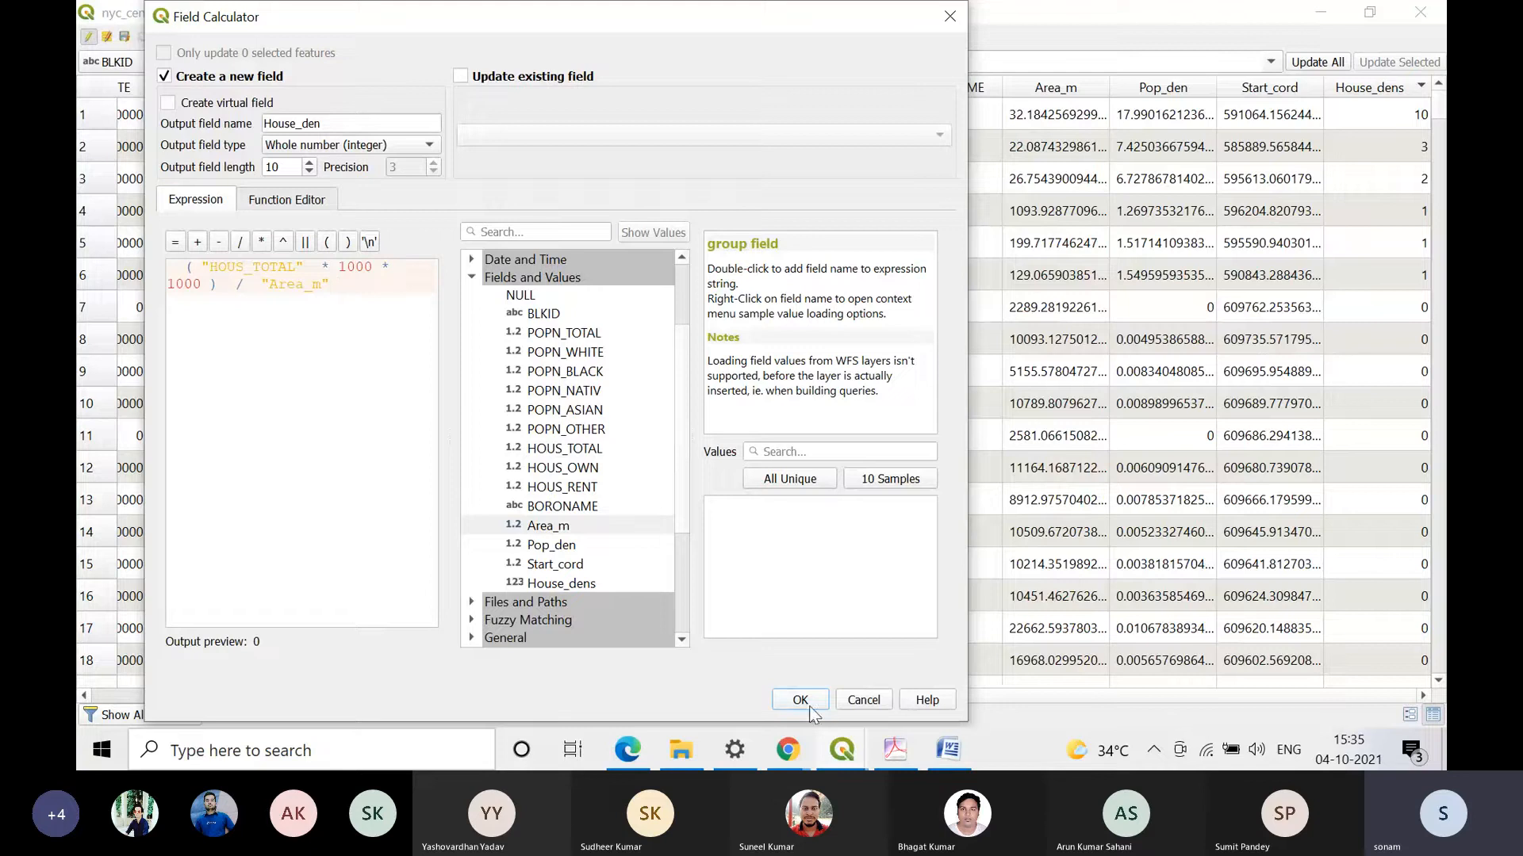
mouse_move(793, 746)
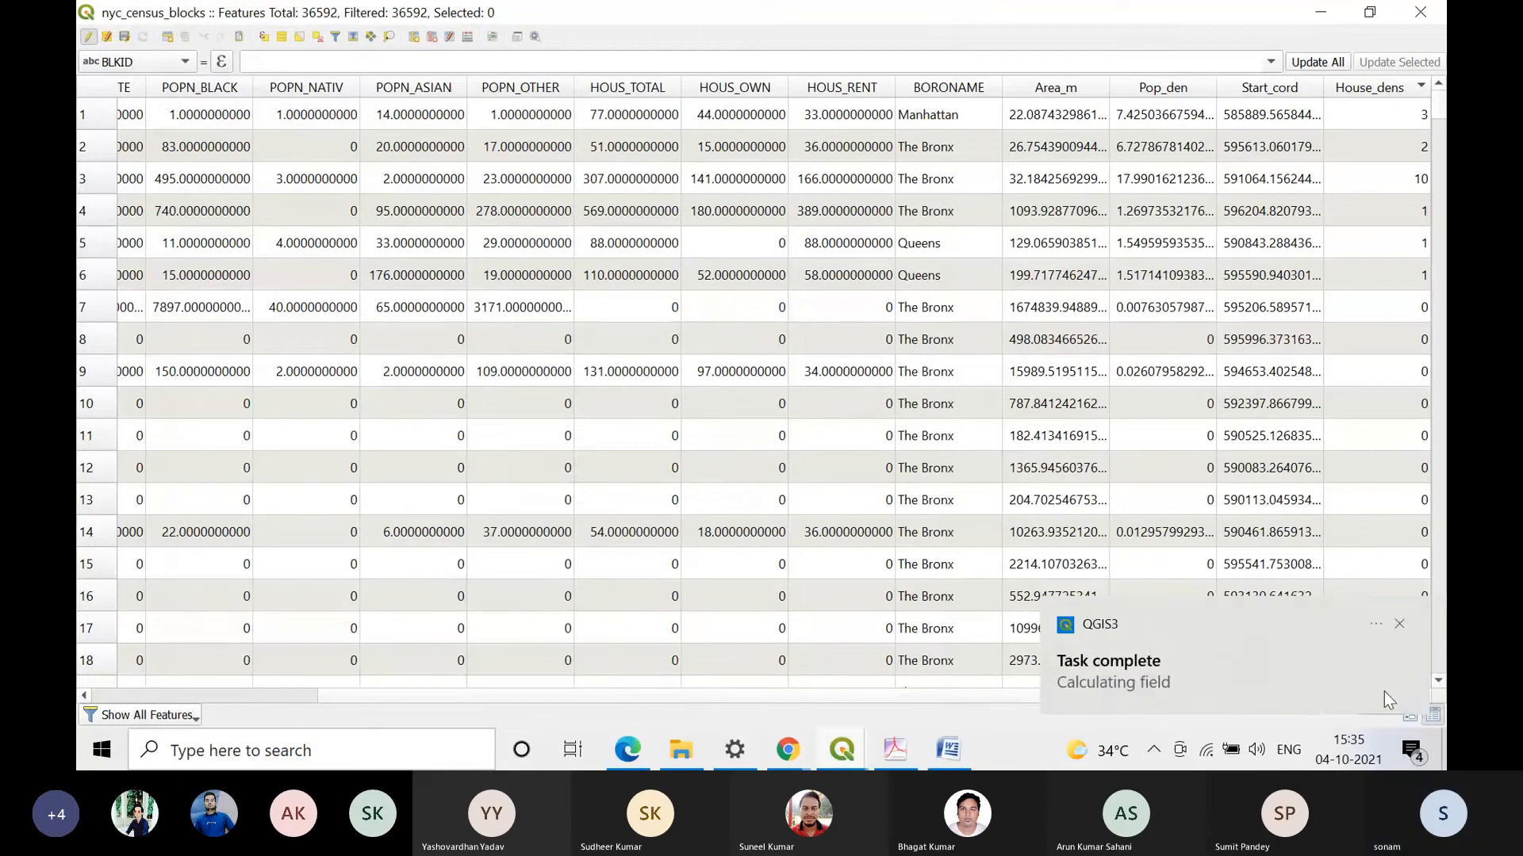
Step: Dismiss the task notification and sort the attribute table by House_den in descending order
click(1398, 624)
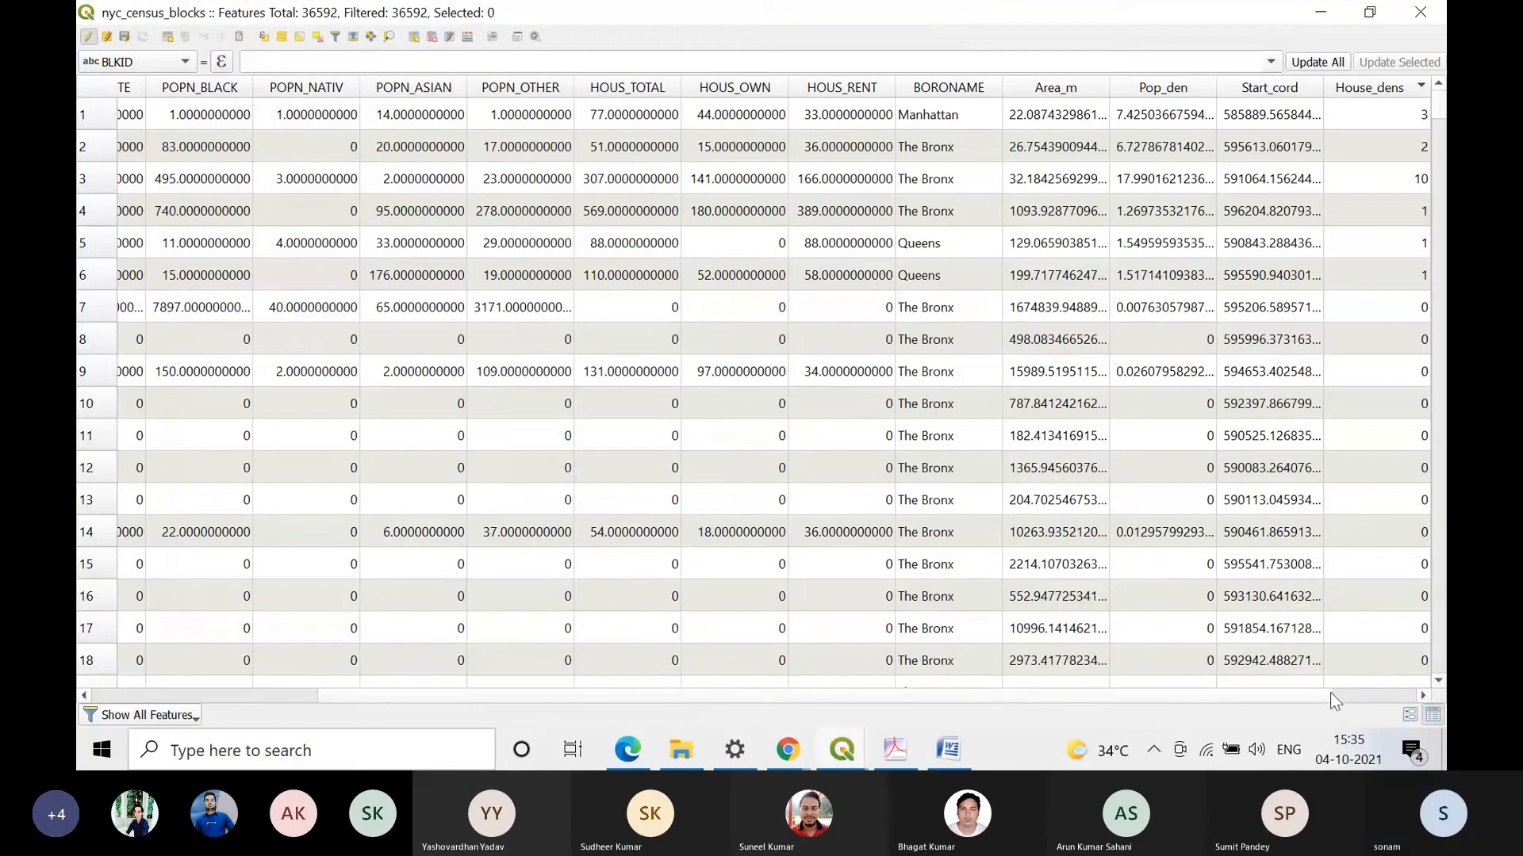
click(1422, 696)
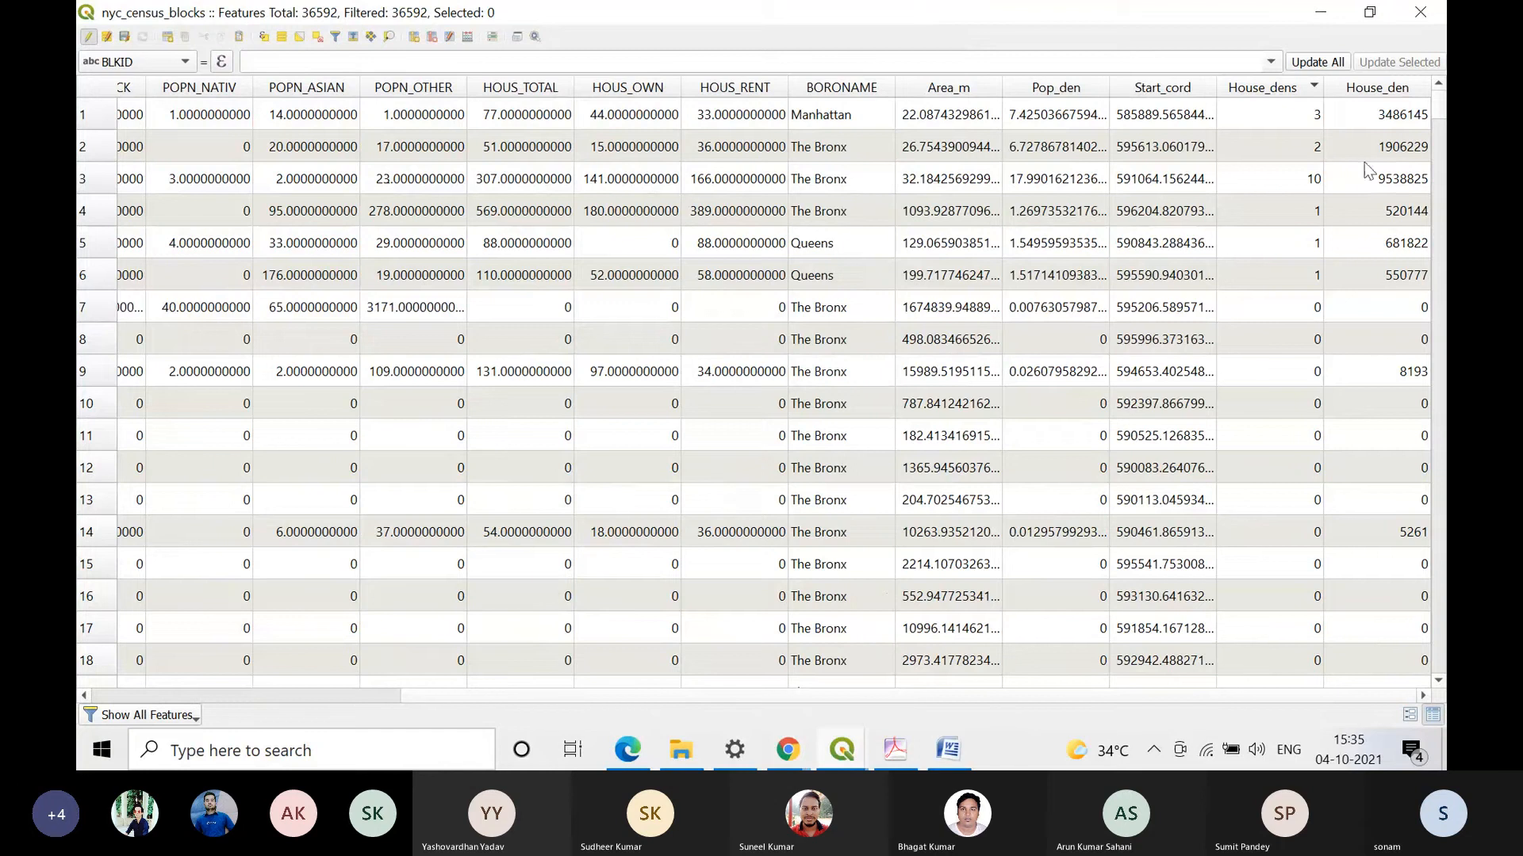
click(1408, 92)
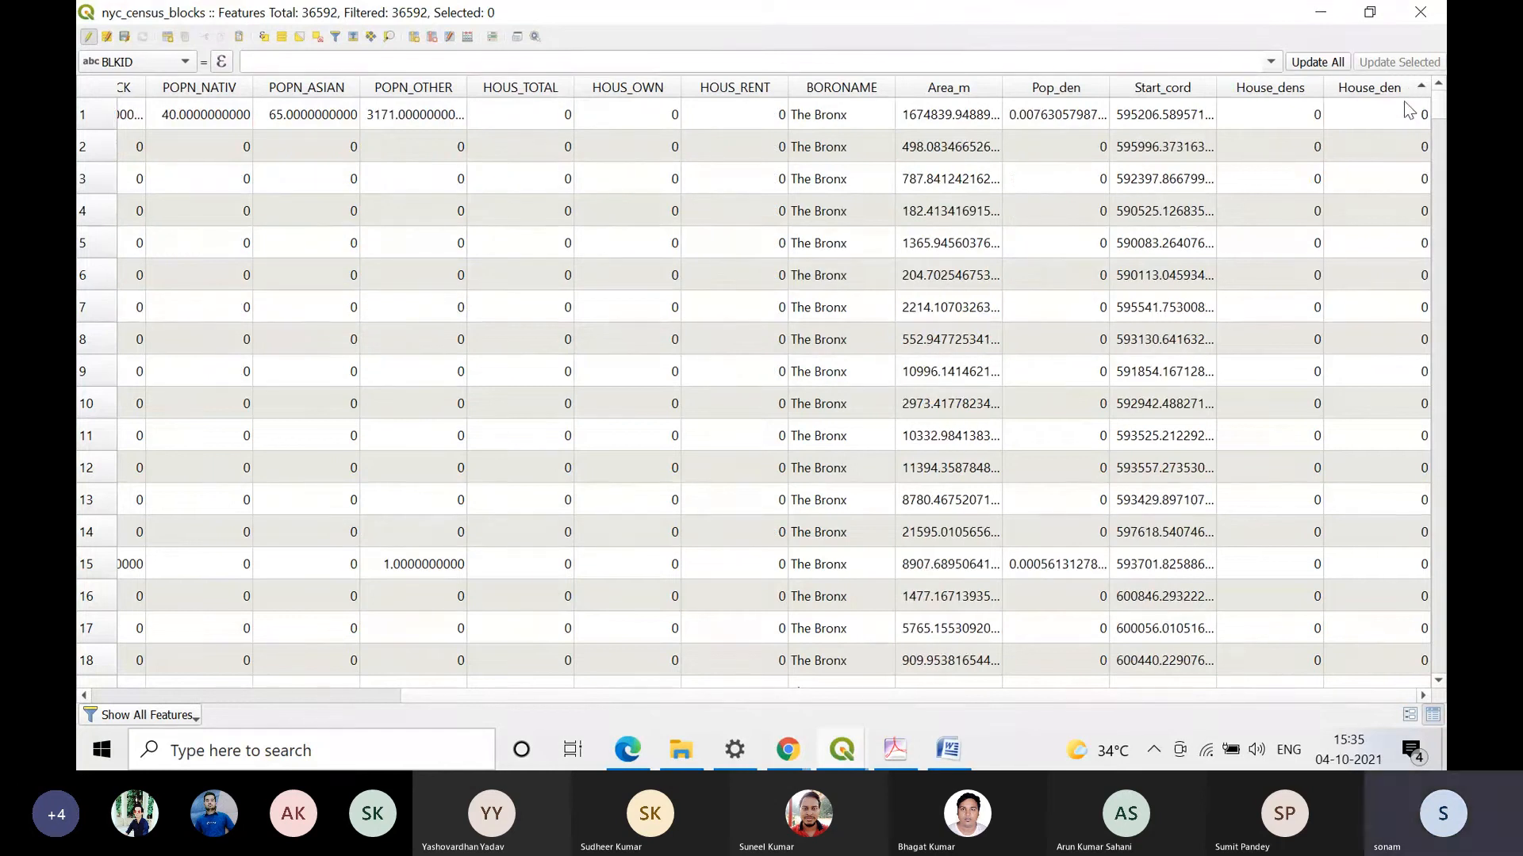
click(1409, 93)
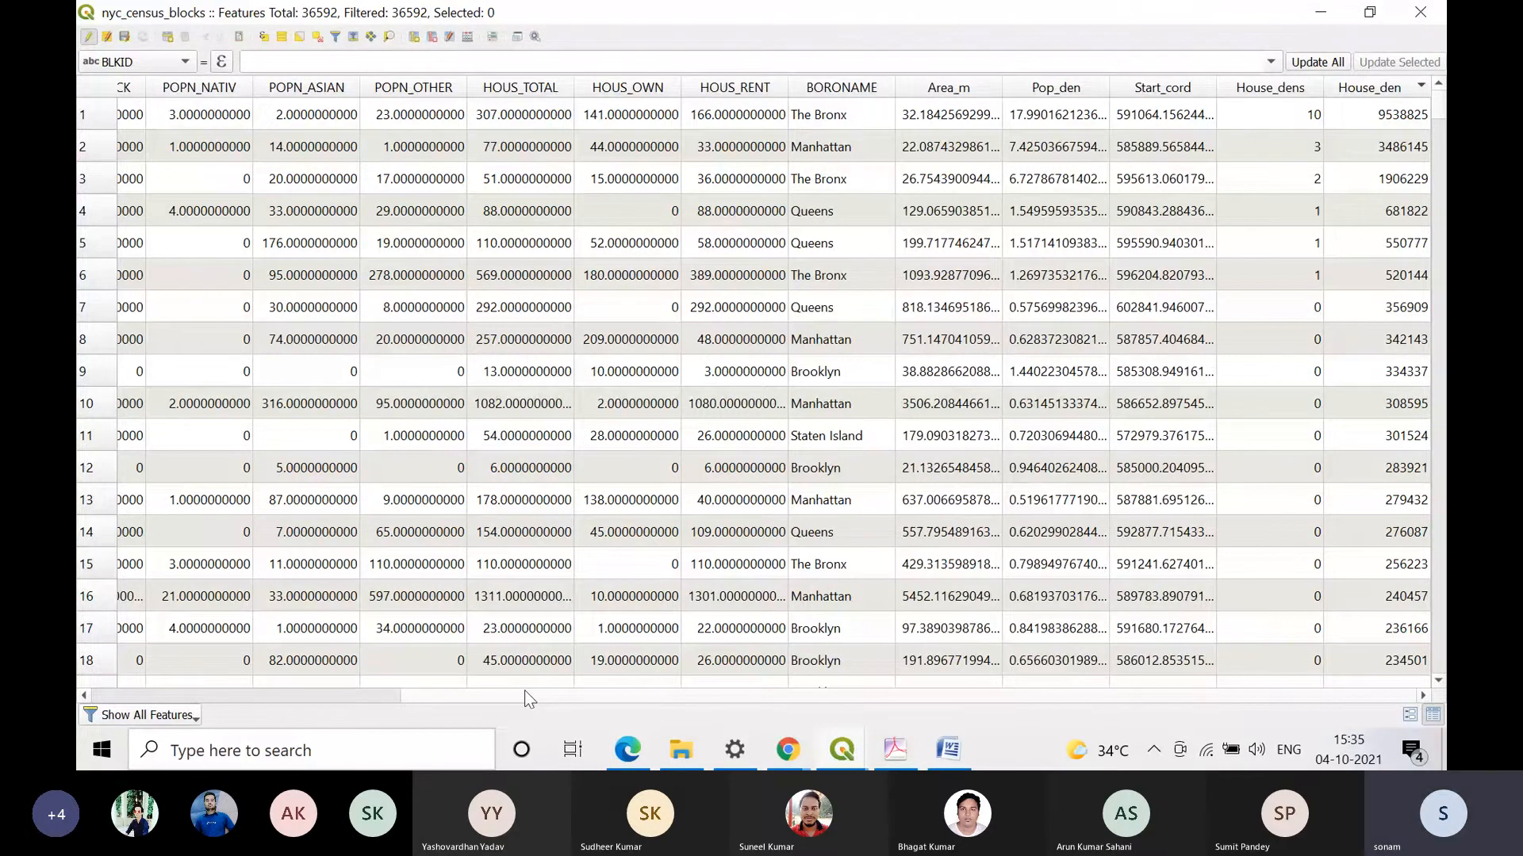
Step: Reopen the Field Calculator and look over the functions in its Aggregates group
drag(525, 693, 214, 693)
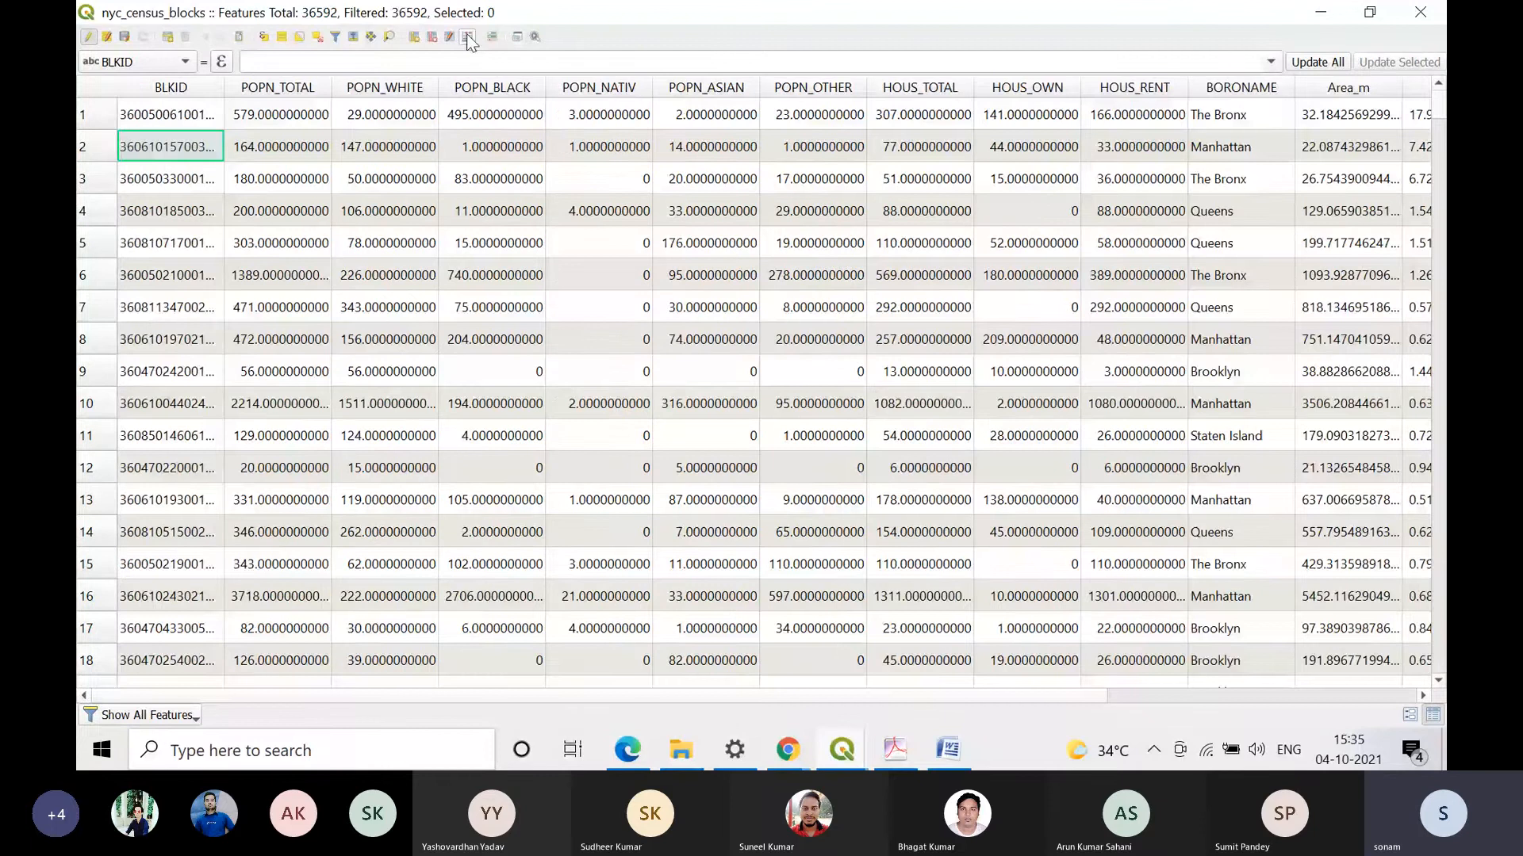
click(469, 37)
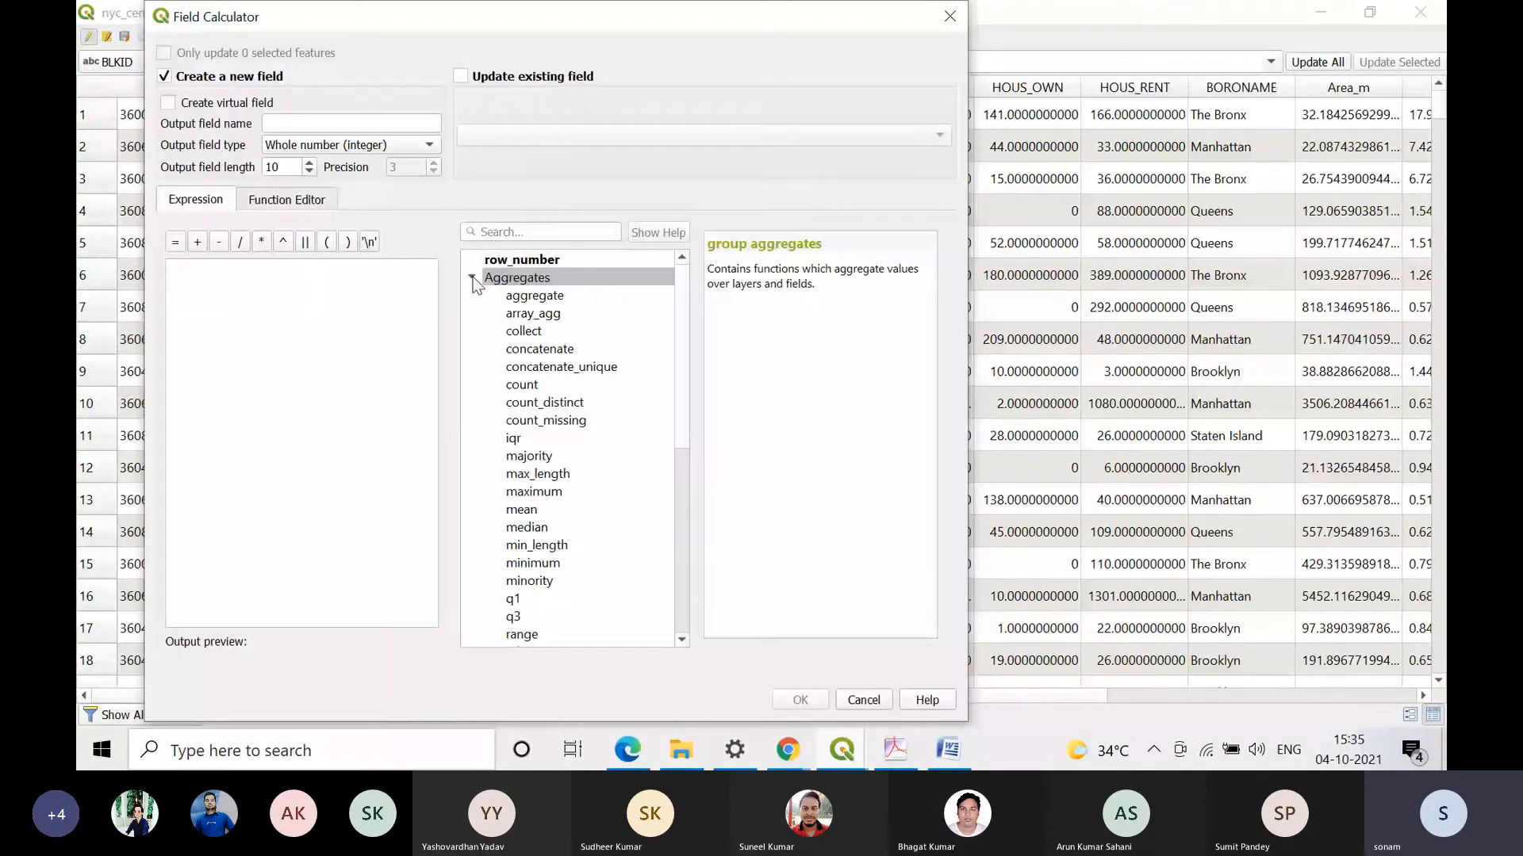
click(473, 277)
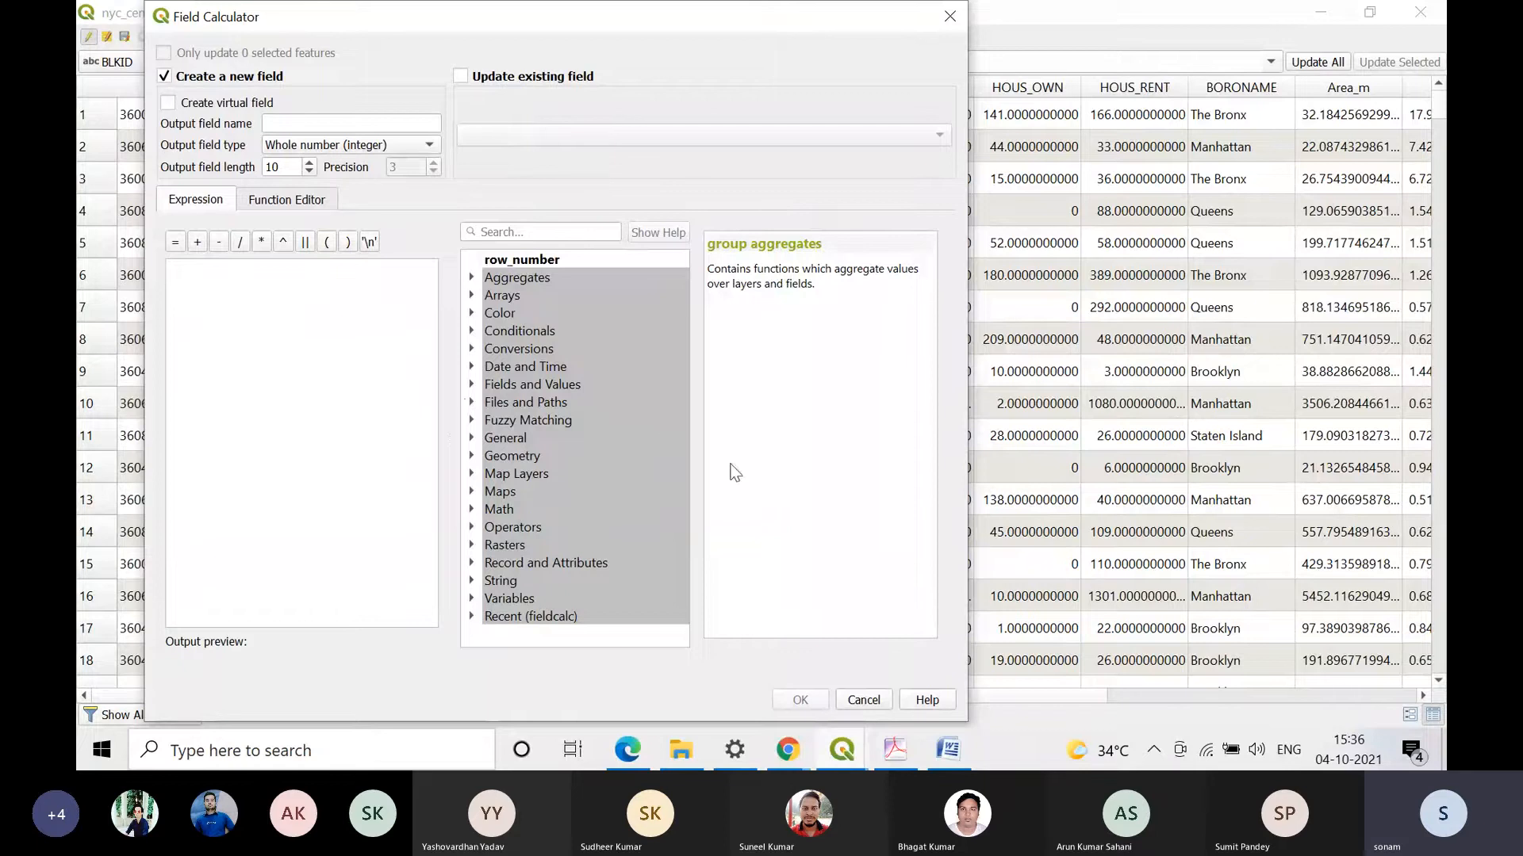
click(473, 281)
click(473, 281)
click(473, 281)
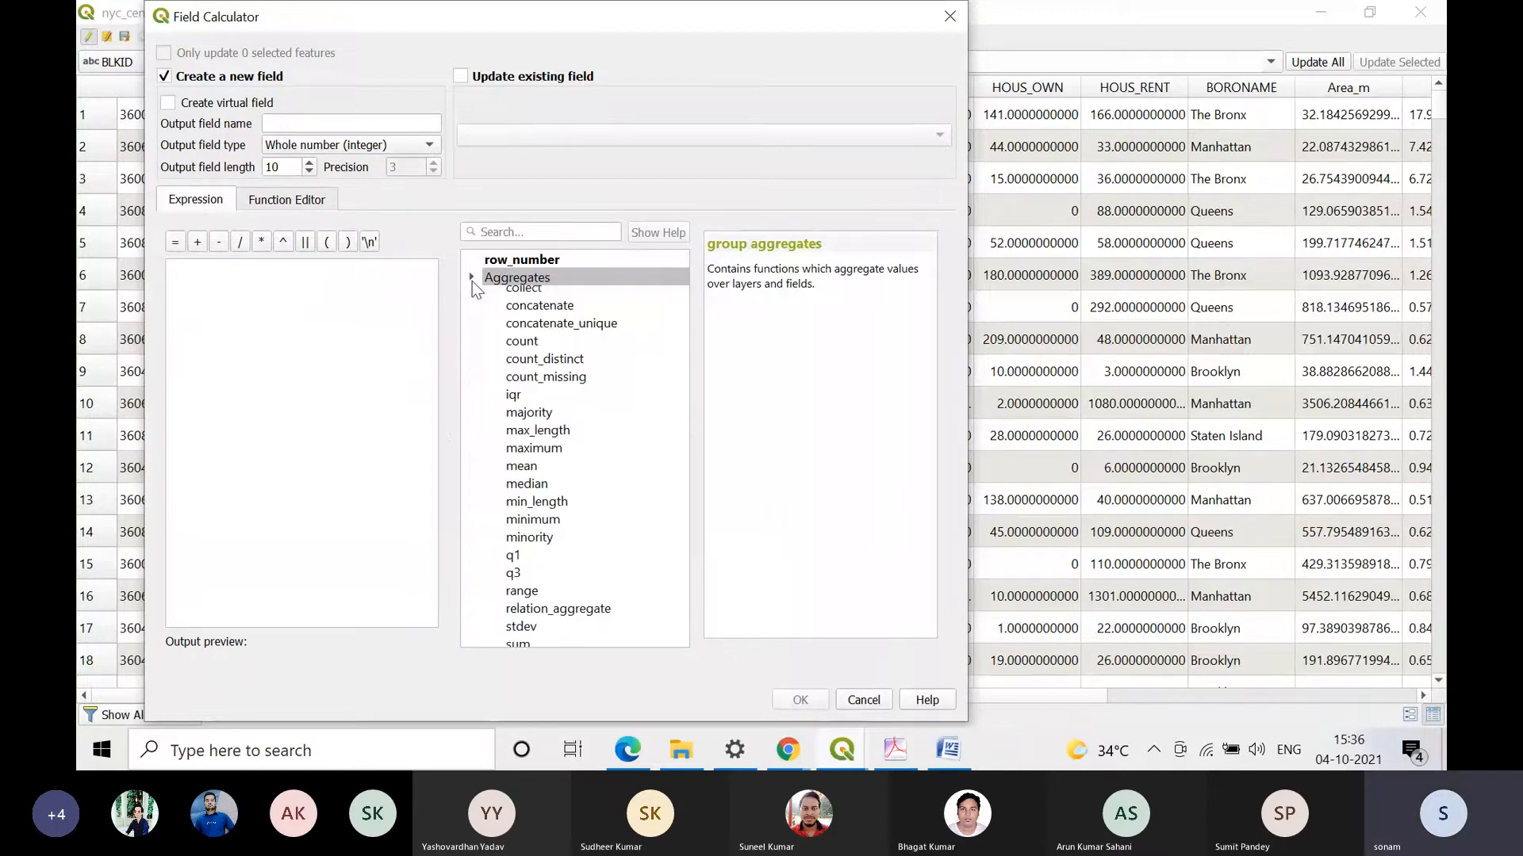
click(472, 280)
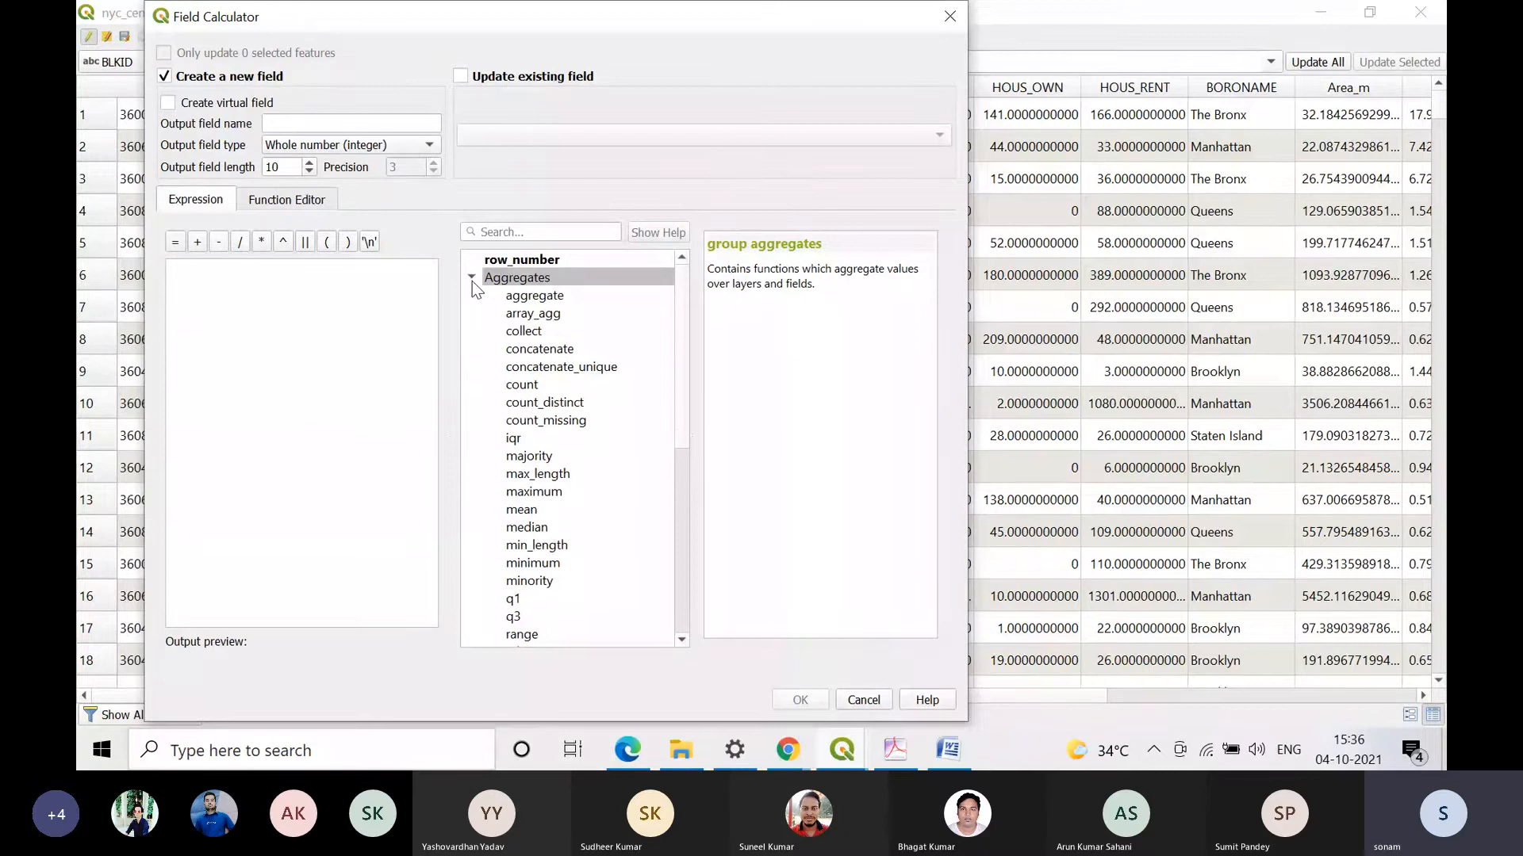
click(472, 281)
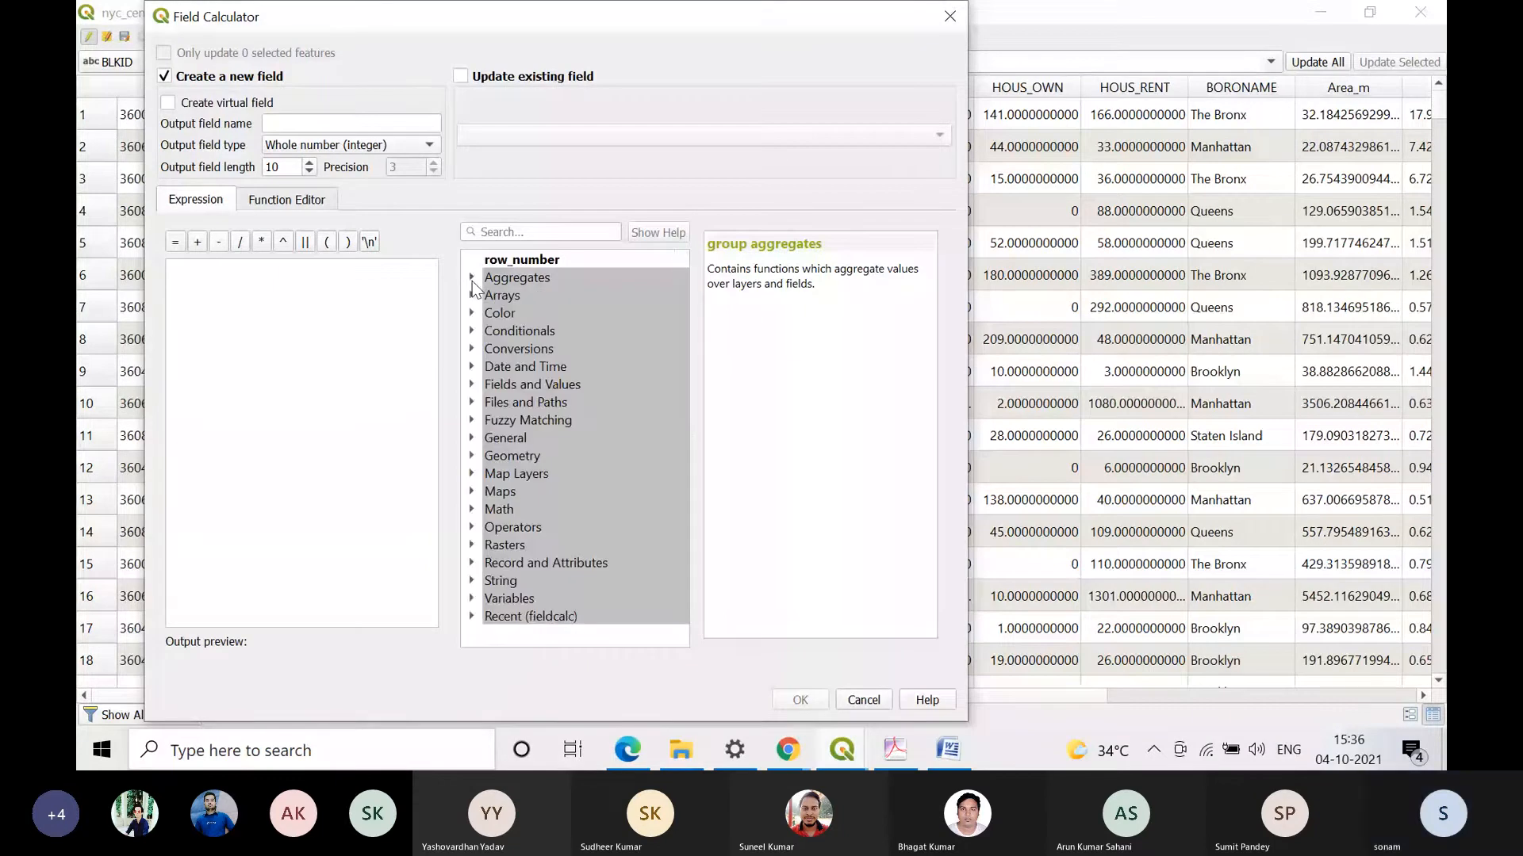
Step: Switch to Practical 4.pdf in Adobe Acrobat and read through to section d) Simple Statistics of a Vector Field at 75% zoom
click(896, 750)
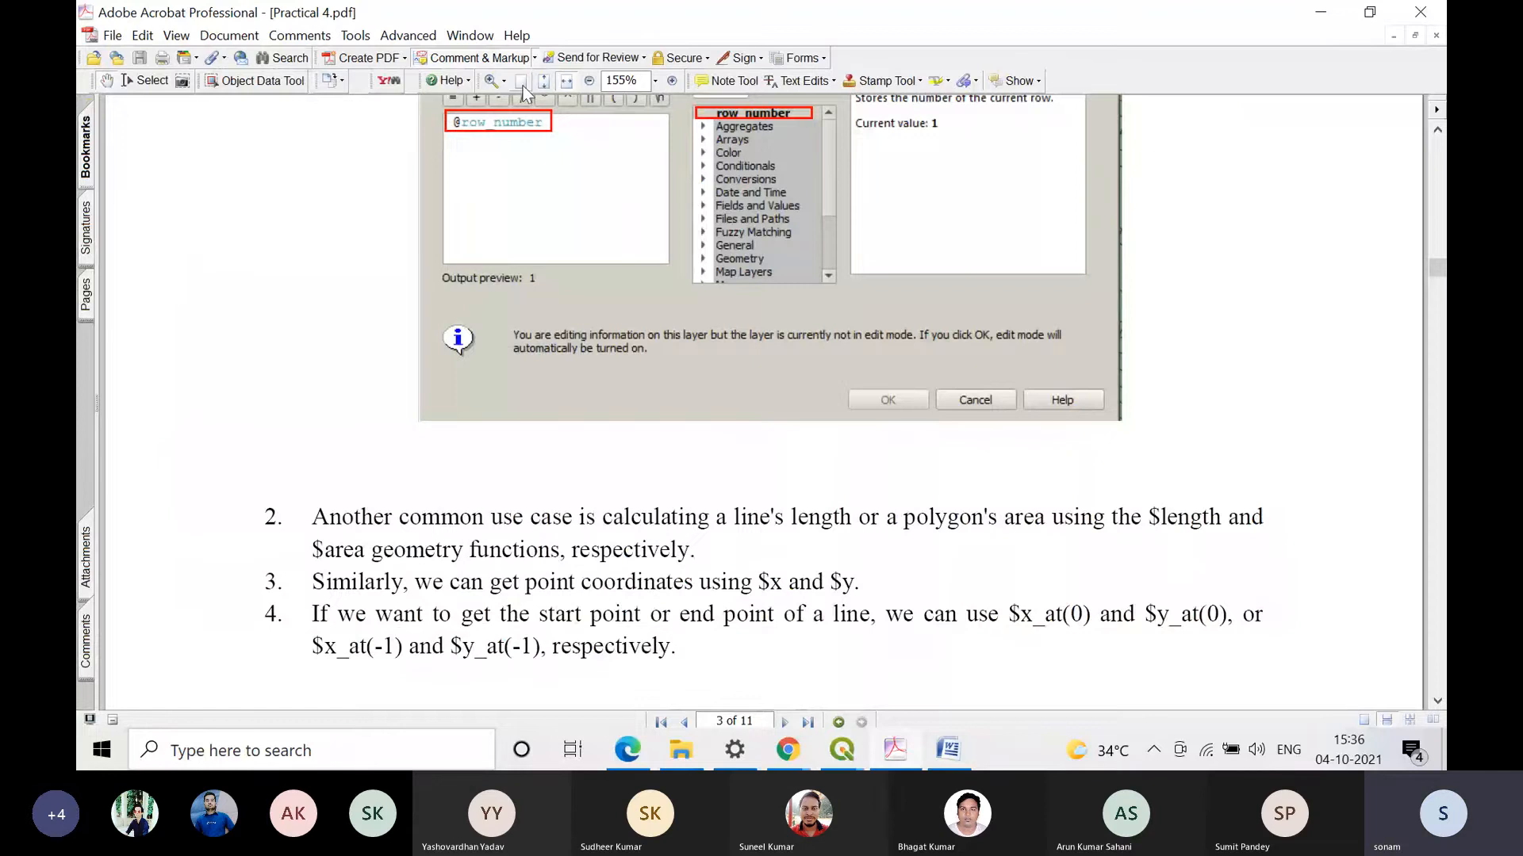
click(589, 80)
click(589, 81)
click(589, 81)
click(589, 81)
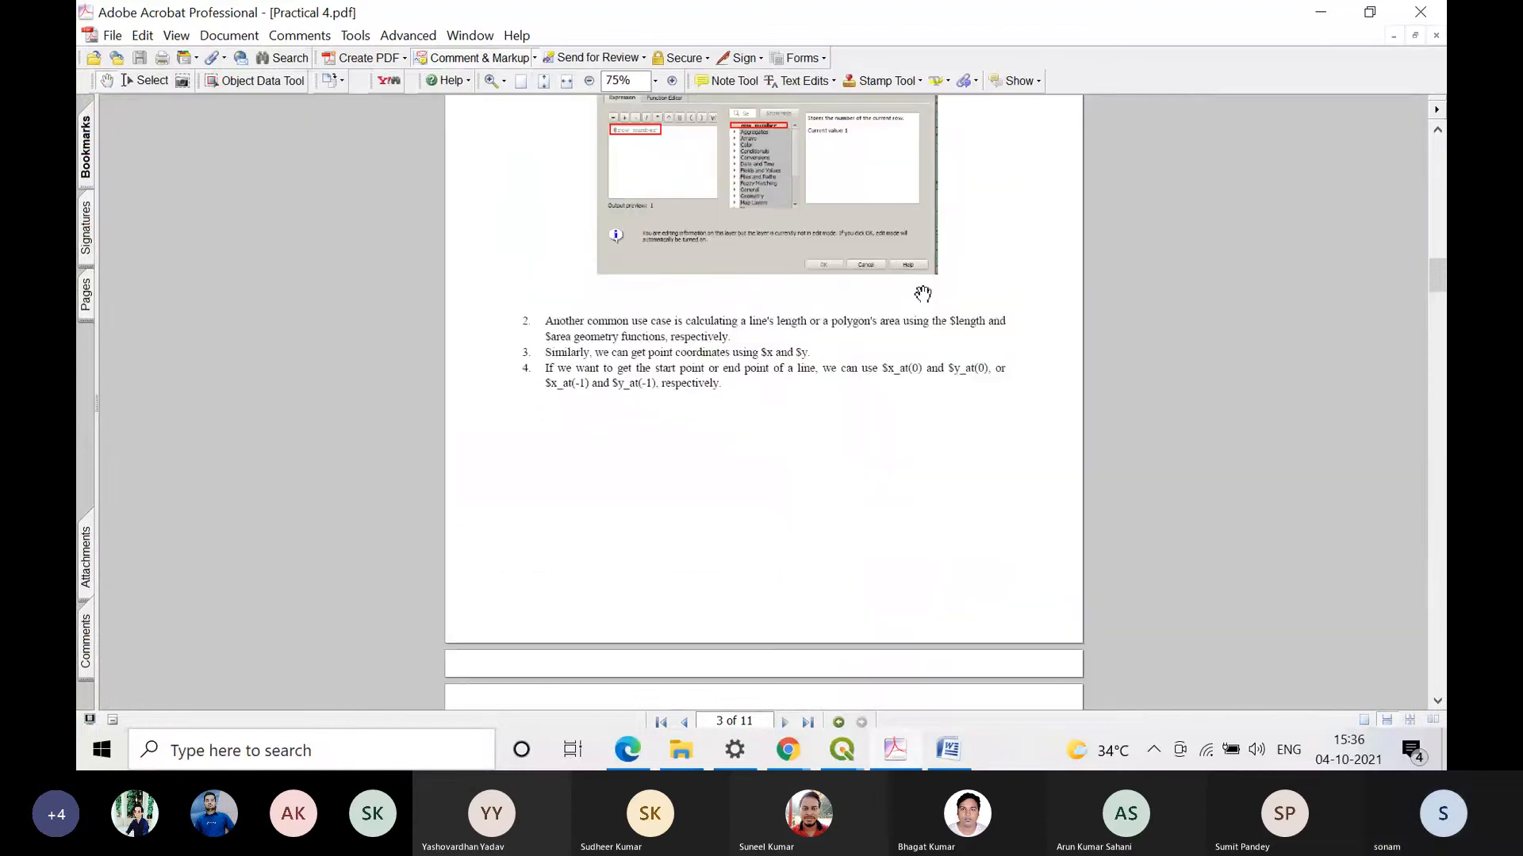
scroll(904, 324, down, 5)
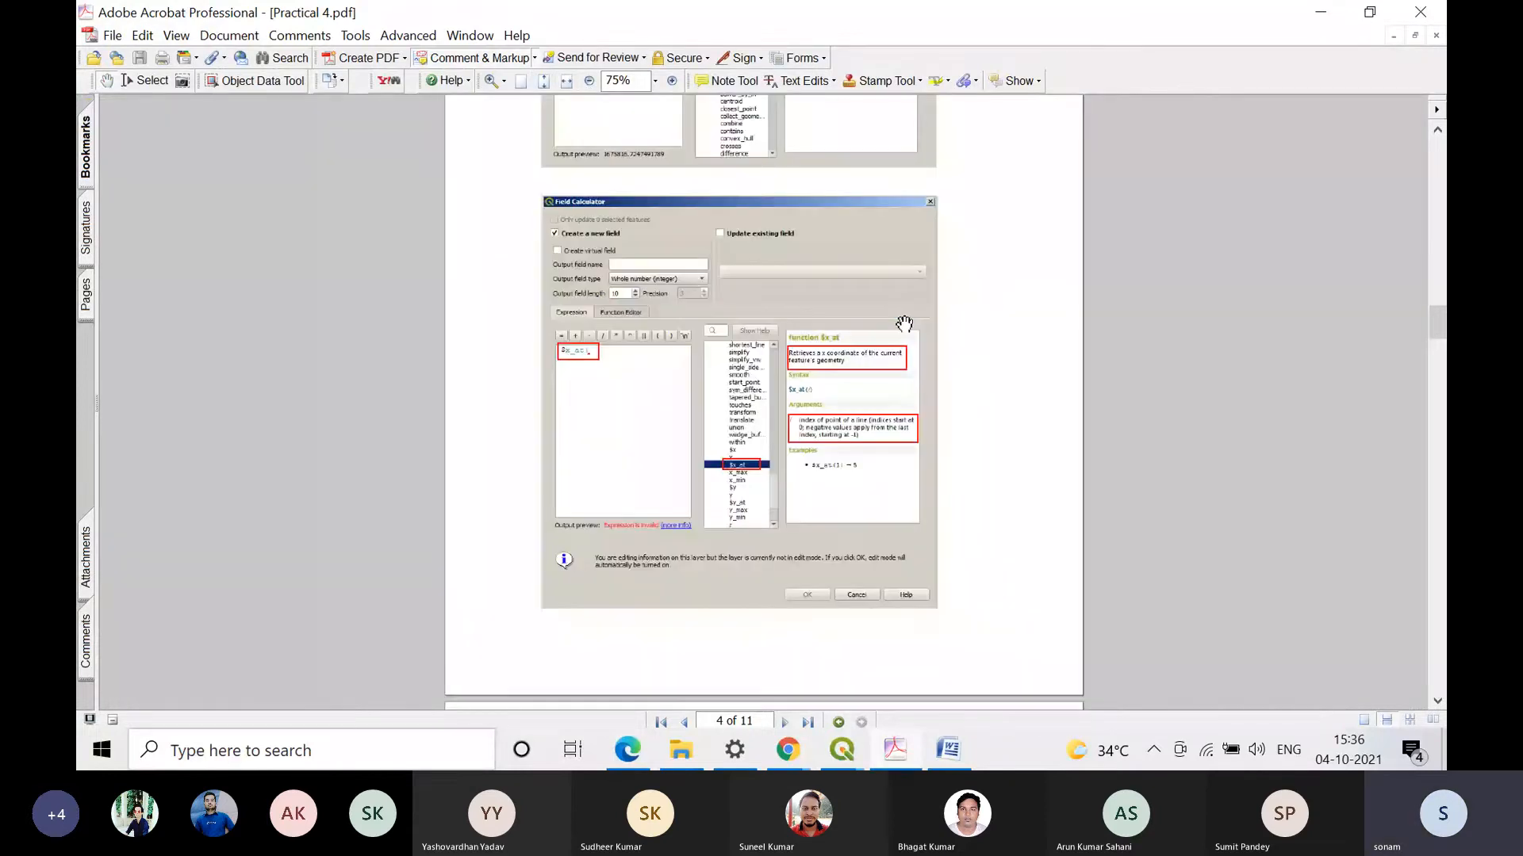
scroll(899, 333, down, 3)
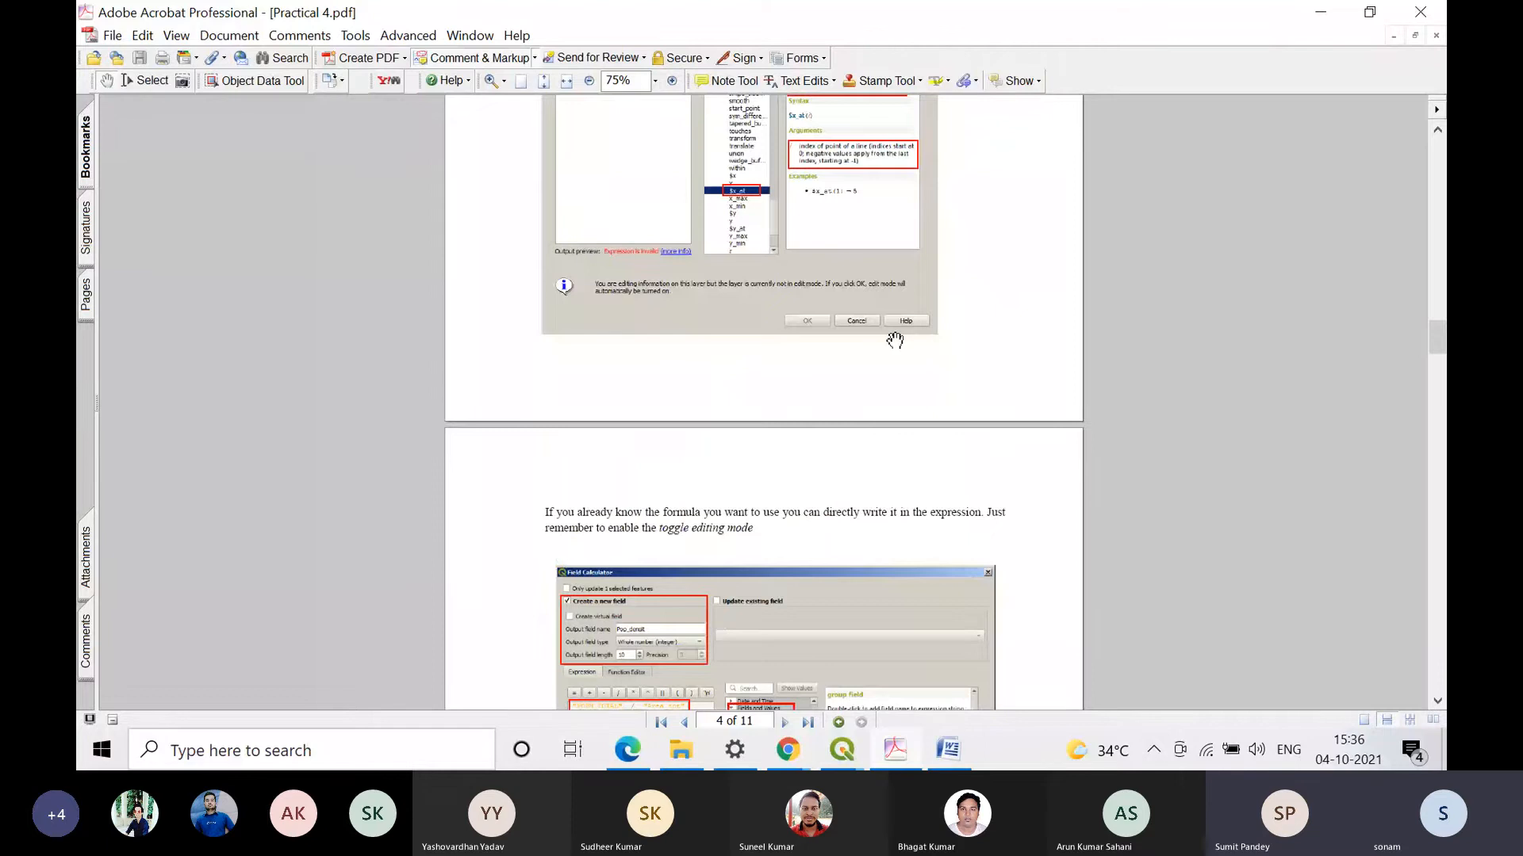
scroll(895, 341, down, 12)
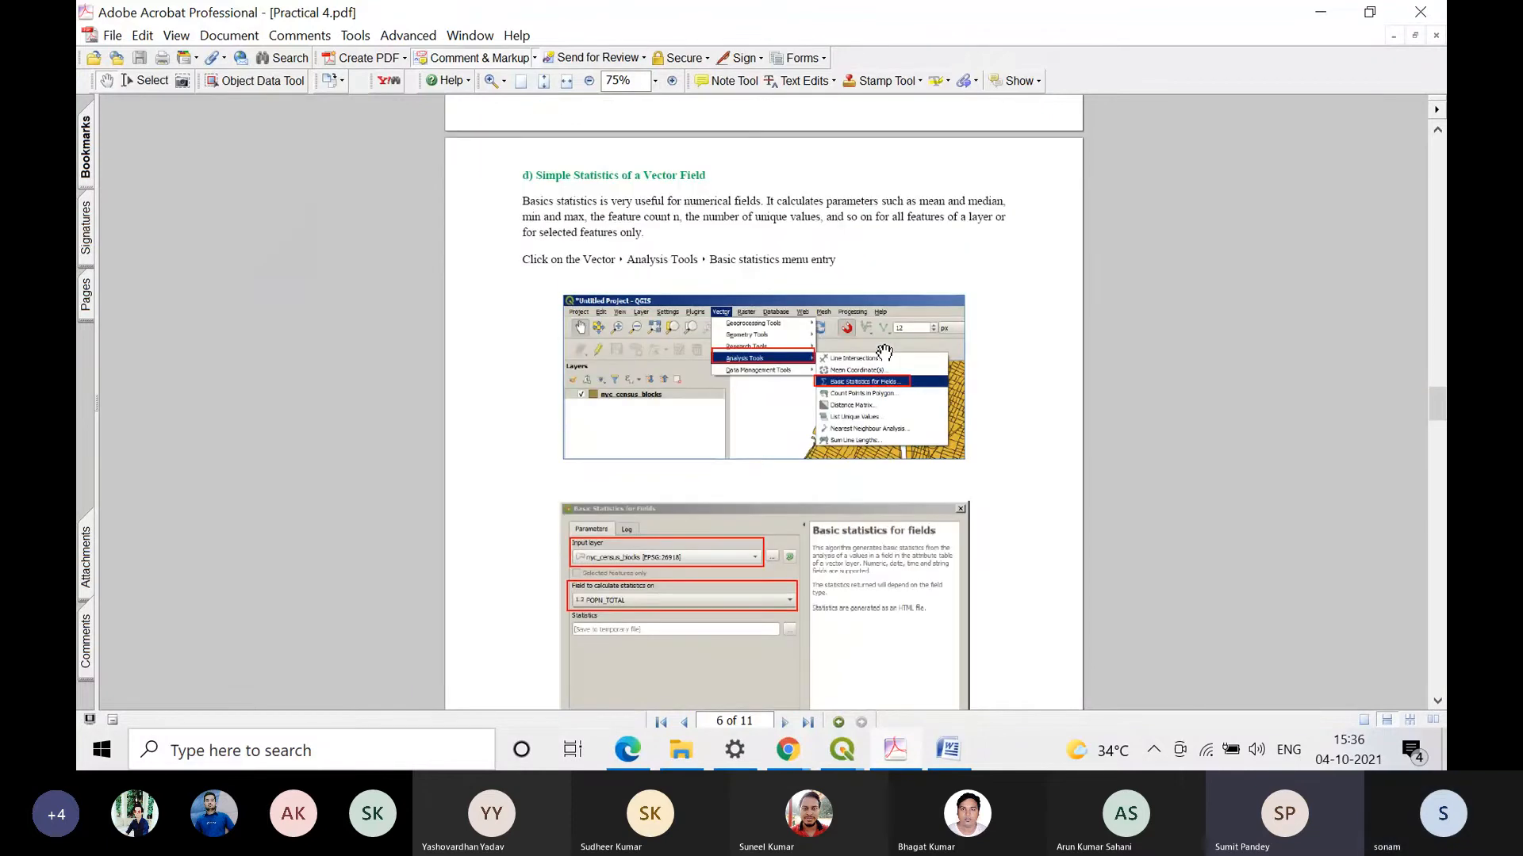
Step: Switch back to the QGIS Field Calculator, insert $area into the expression, and compare the help for the $area and area functions
click(1322, 12)
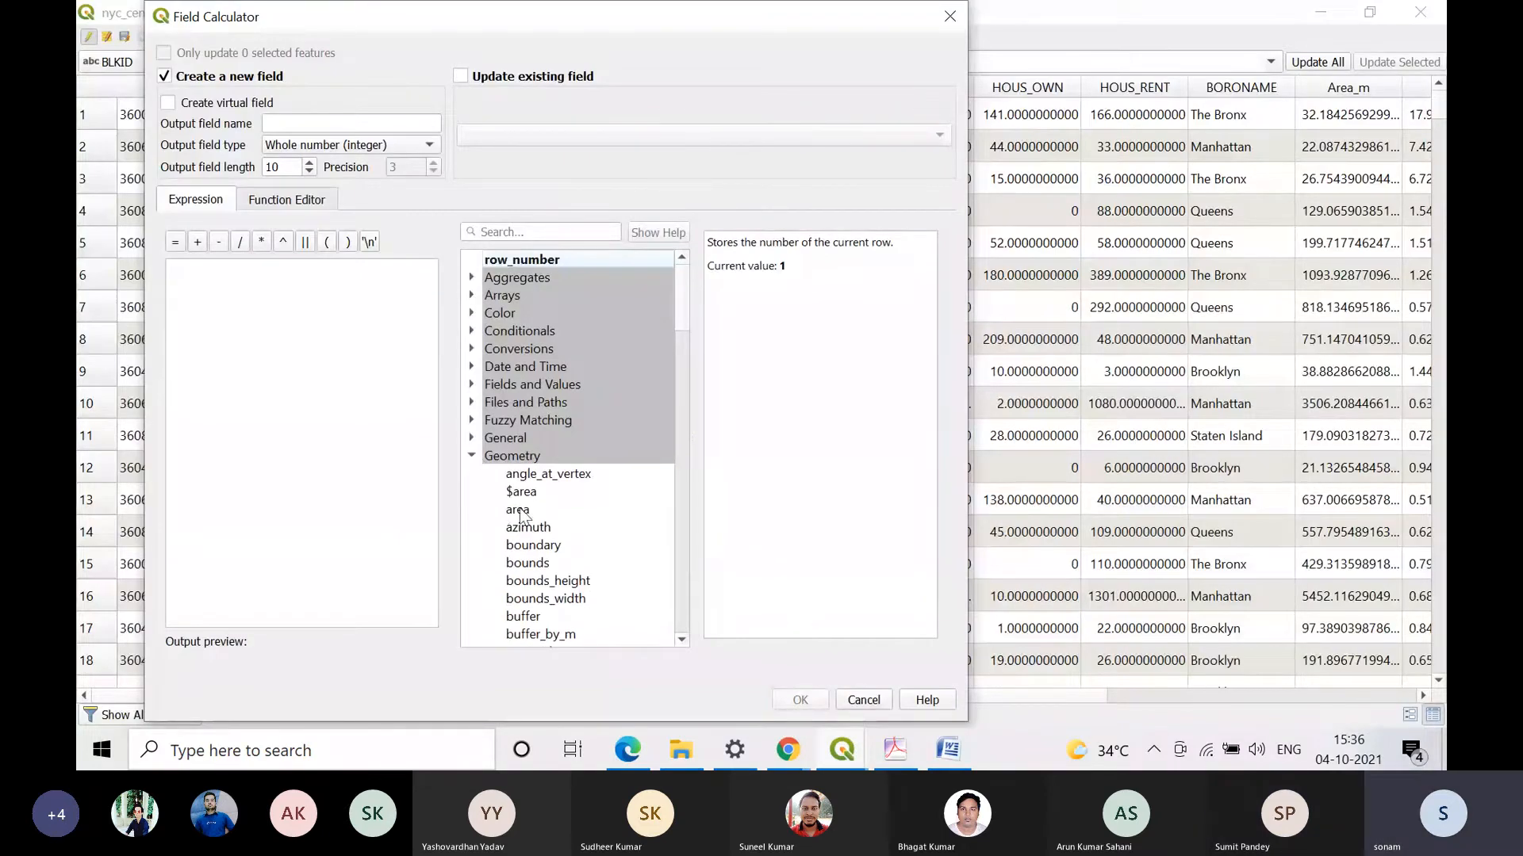
double_click(523, 492)
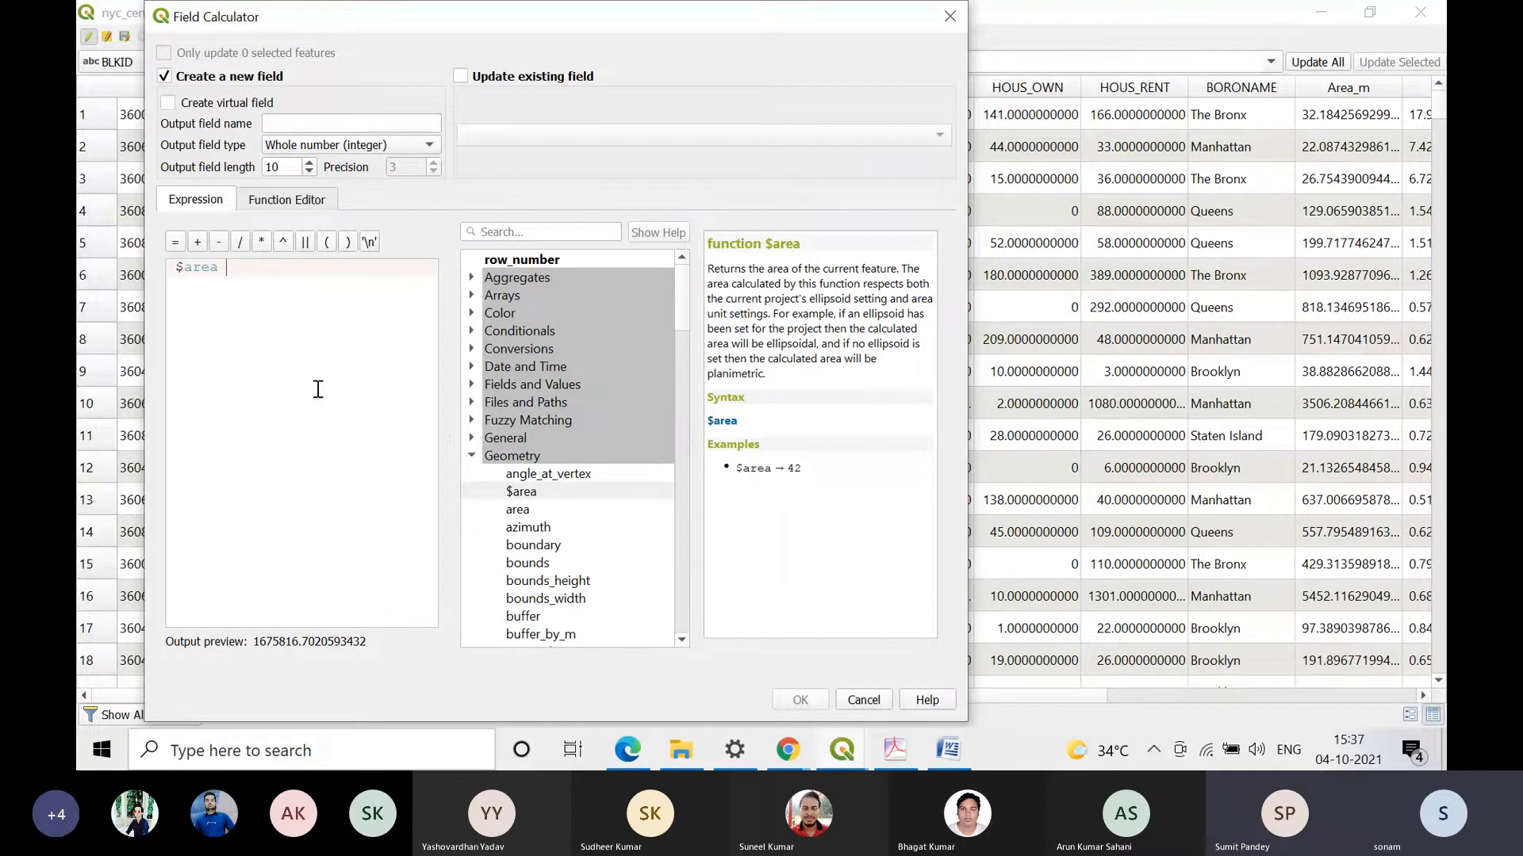
click(524, 512)
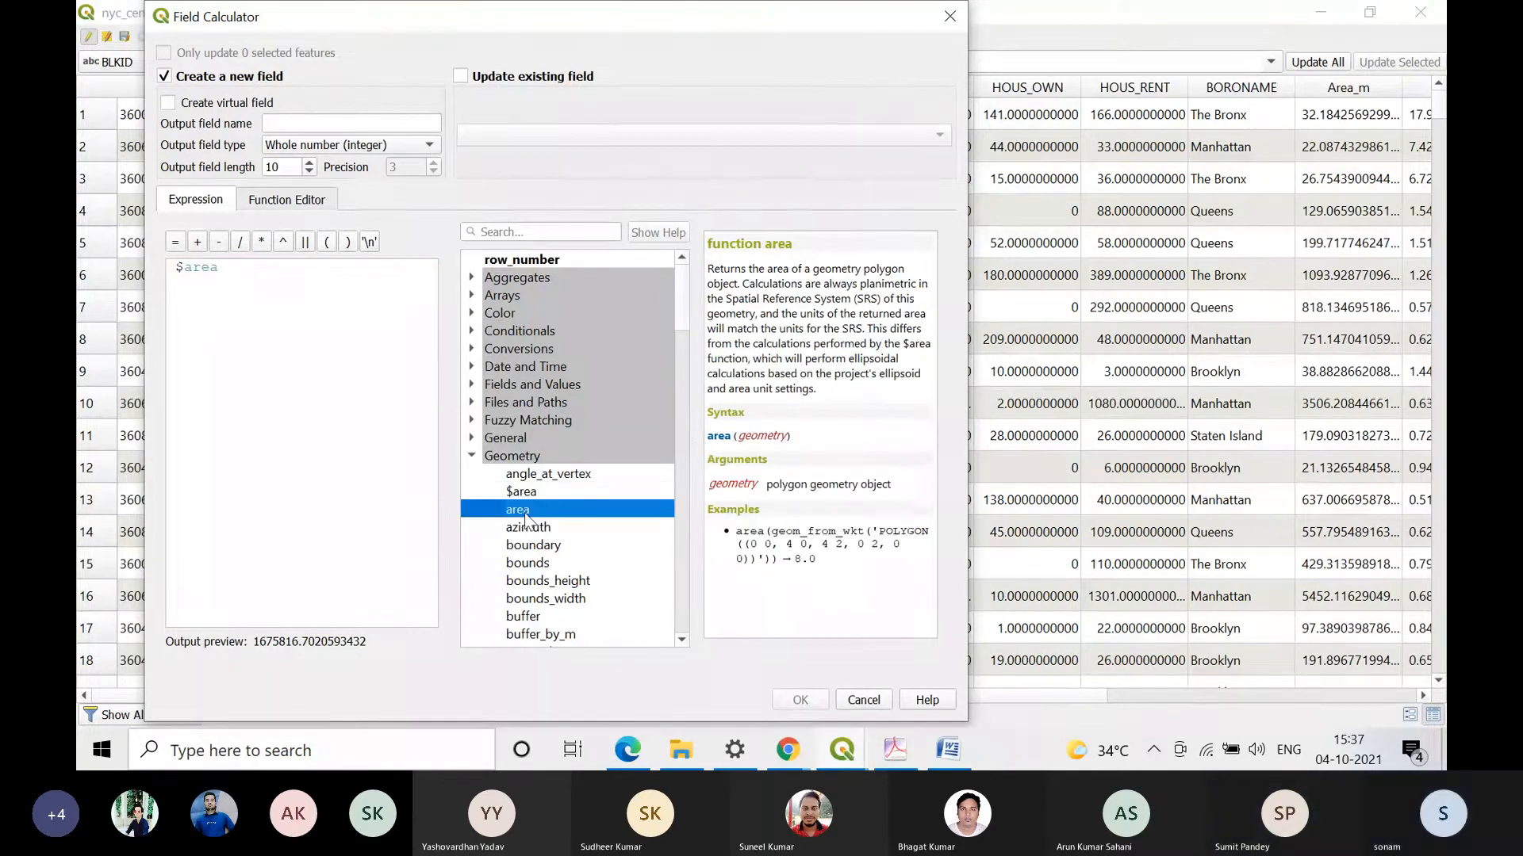
click(525, 498)
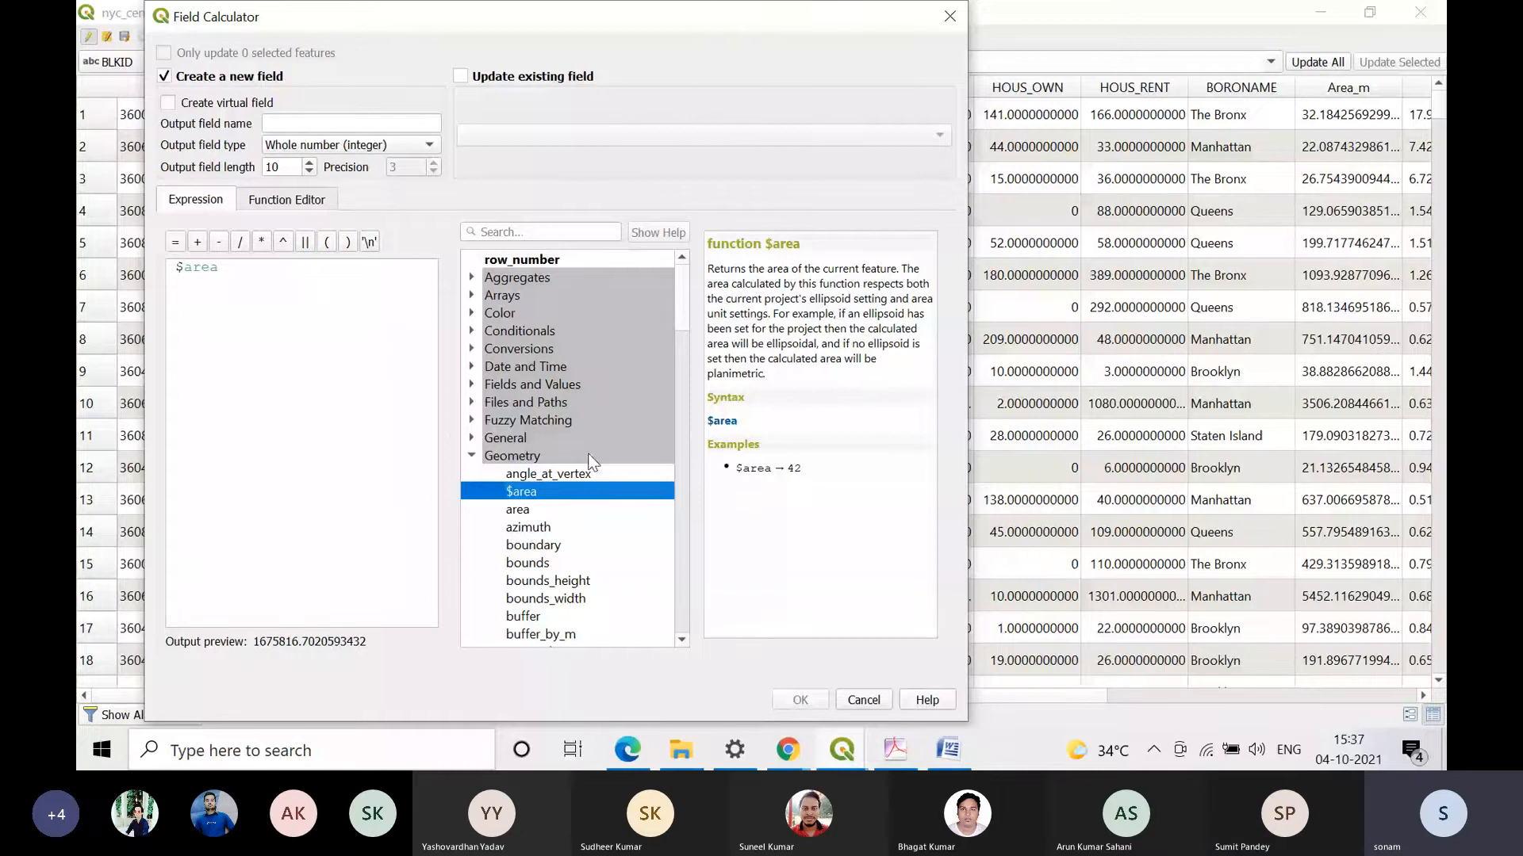
Step: Look through the remaining Geometry functions and show the help for convex_hull
scroll(530, 547, down, 5)
scroll(529, 548, down, 20)
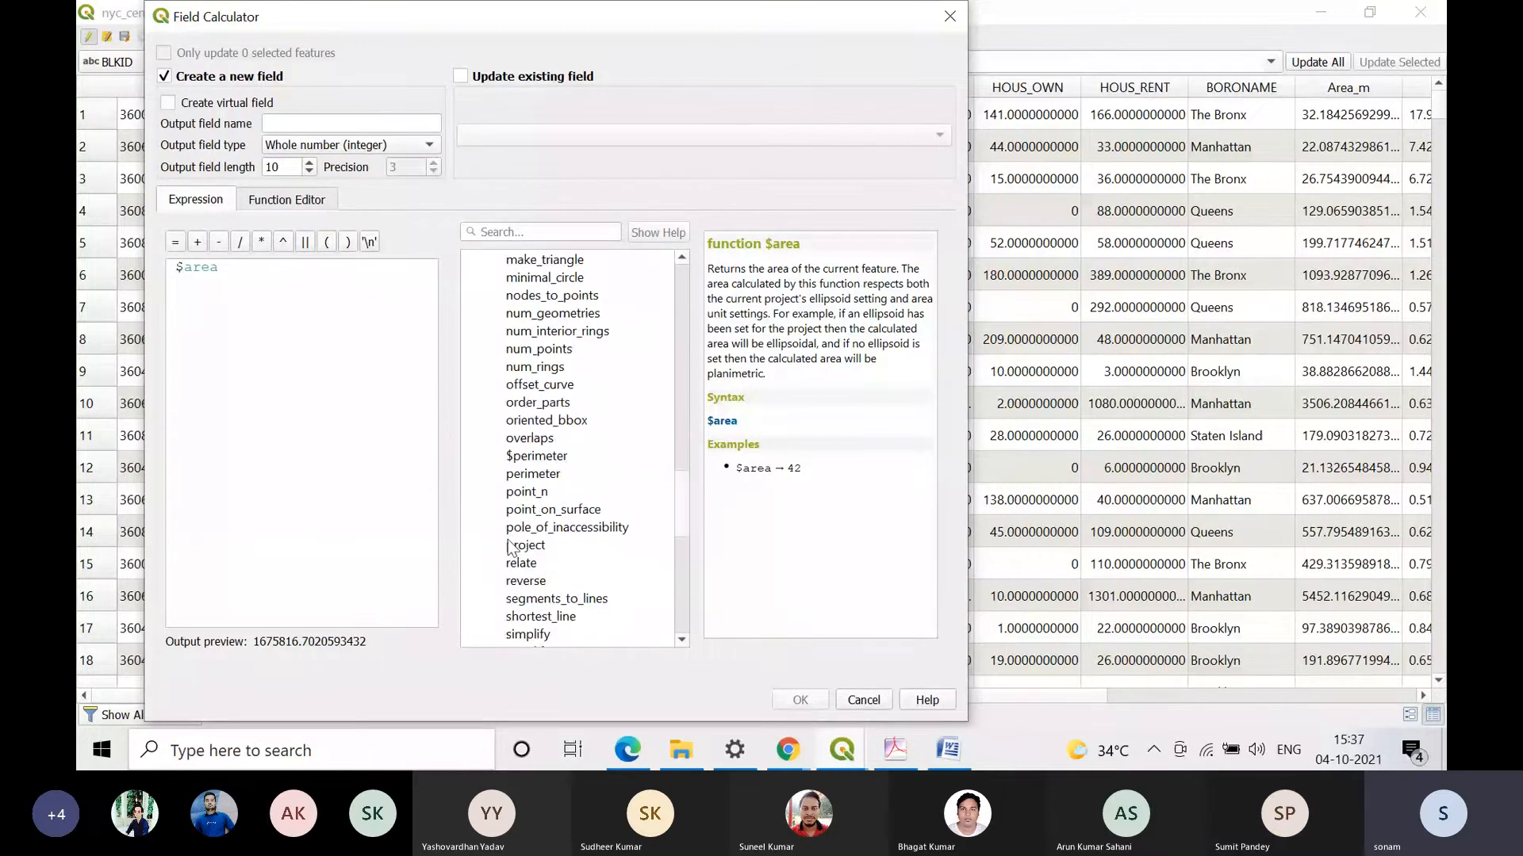
scroll(499, 545, up, 20)
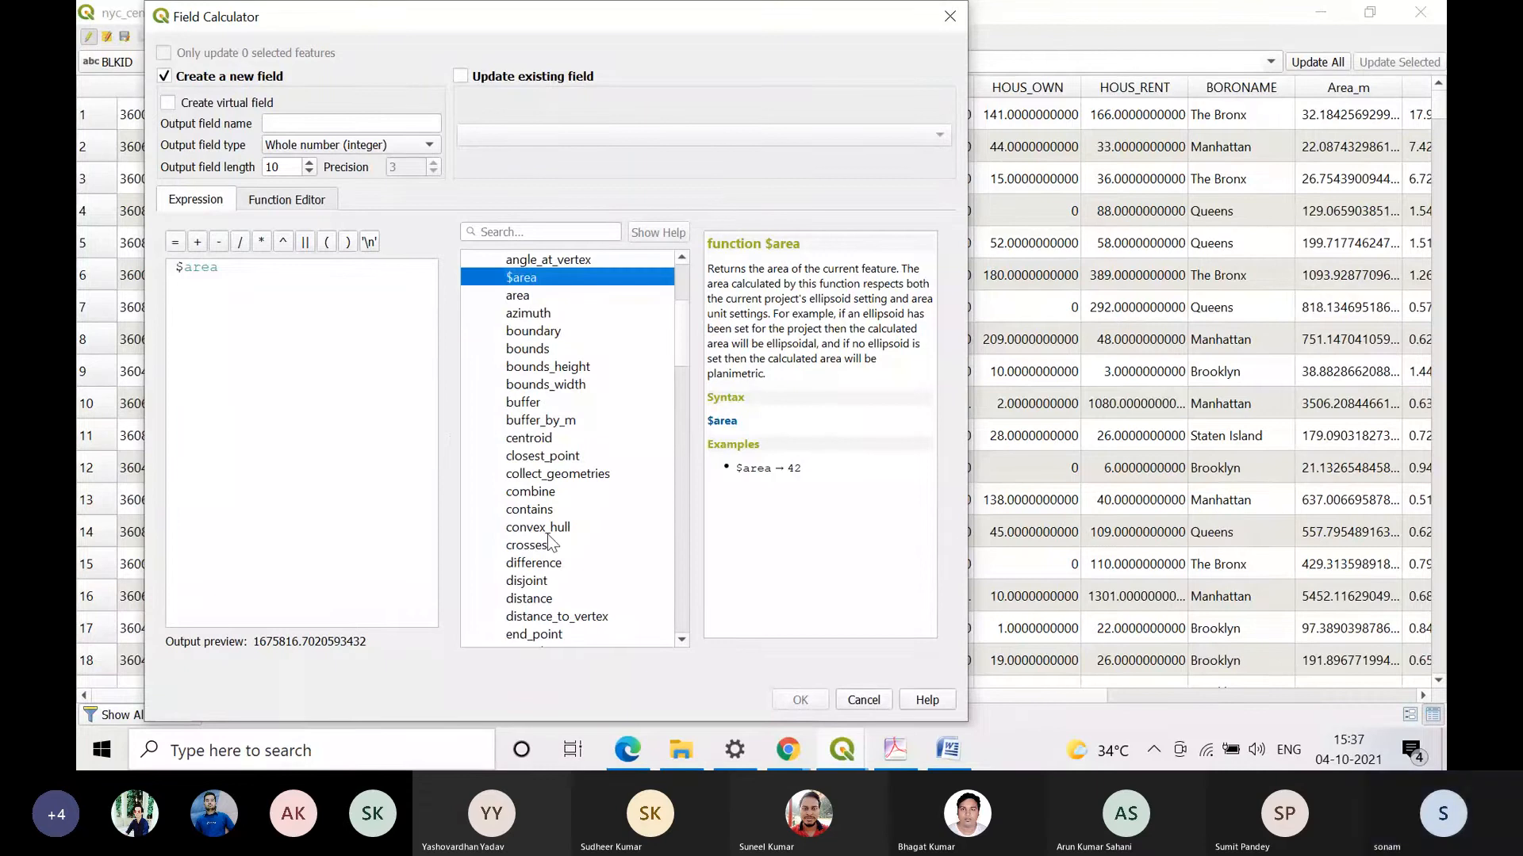
click(550, 527)
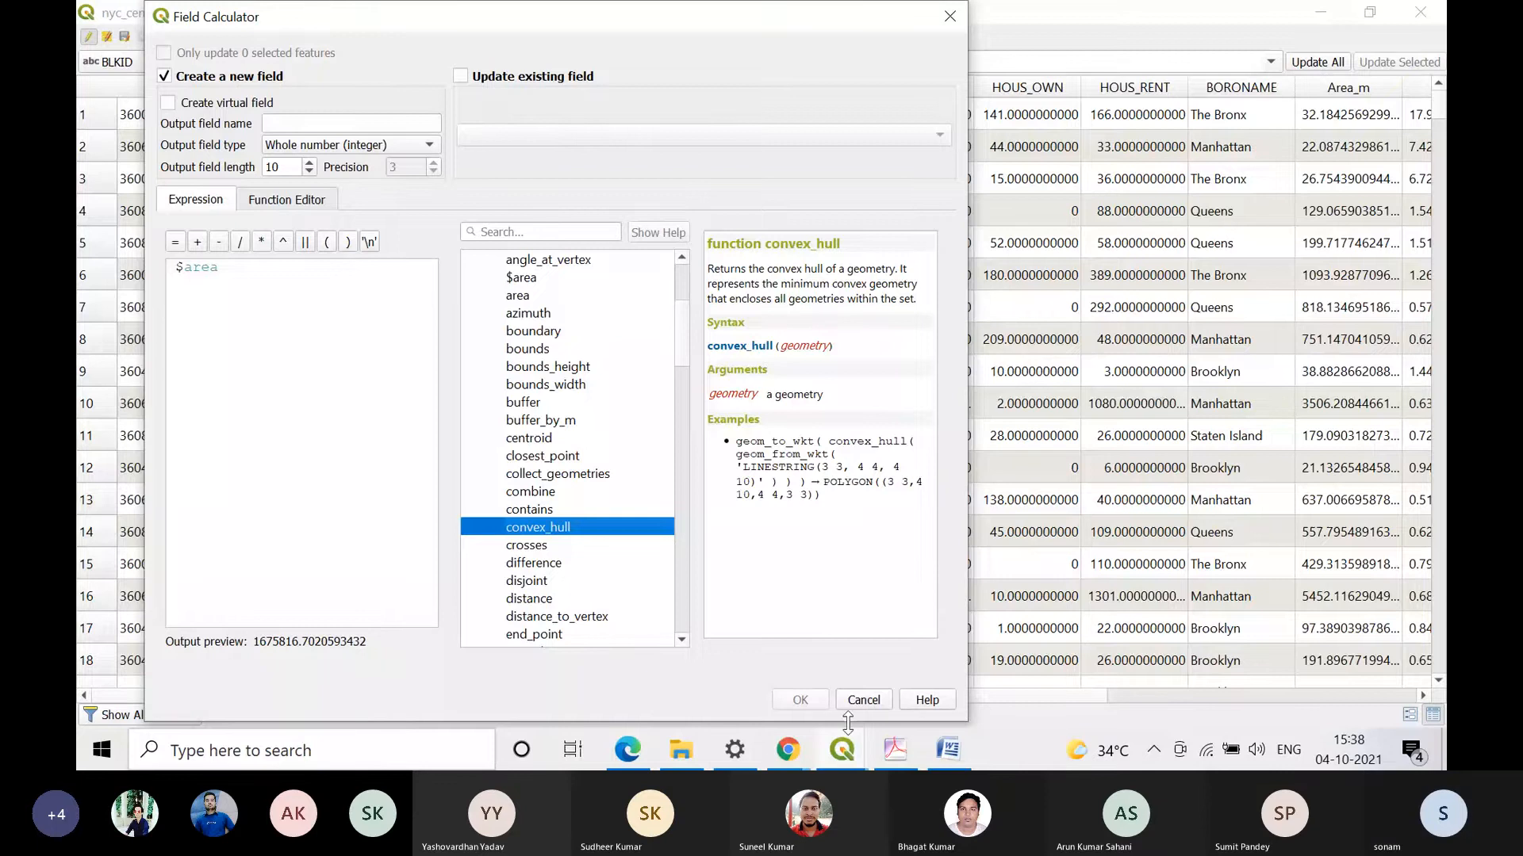
Step: Switch to Practical 4.pdf in Adobe Acrobat and skim the Basic Statistics example and section e) Joining tabular data
click(896, 750)
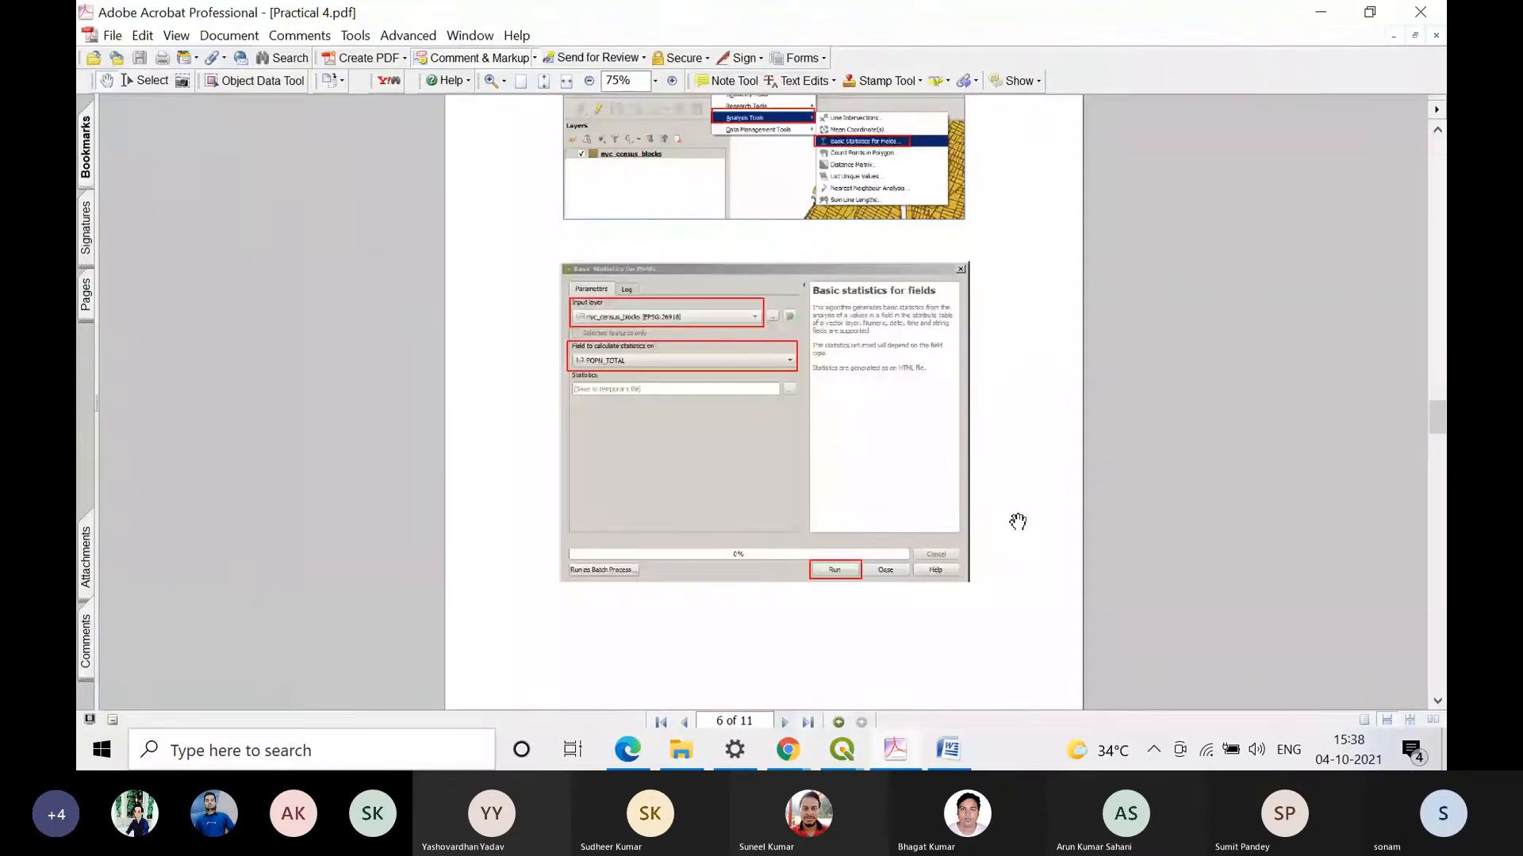
scroll(1018, 521, down, 5)
scroll(1020, 499, down, 5)
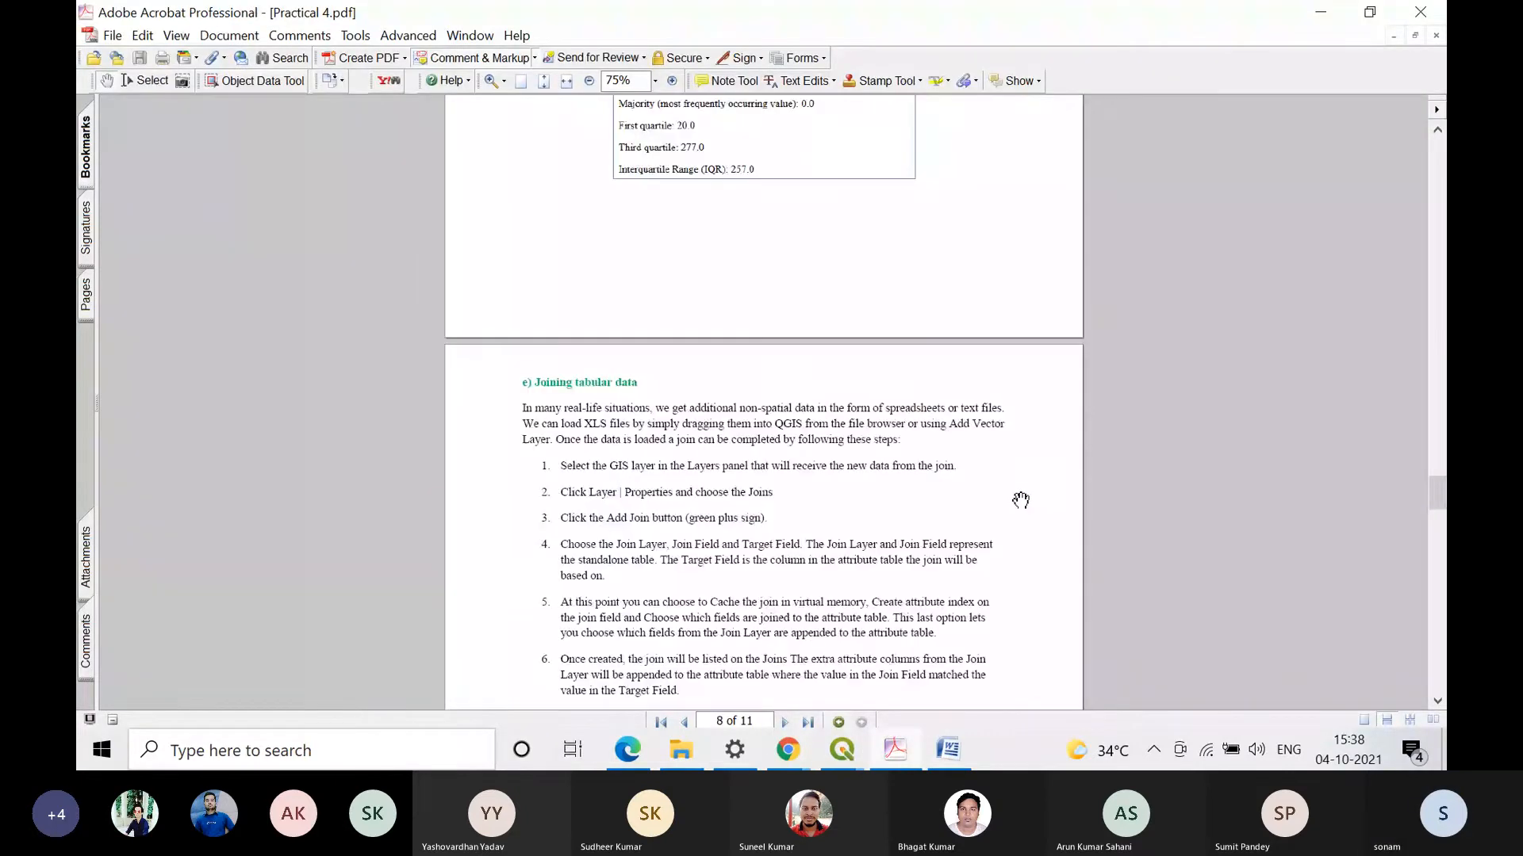
scroll(1021, 501, down, 5)
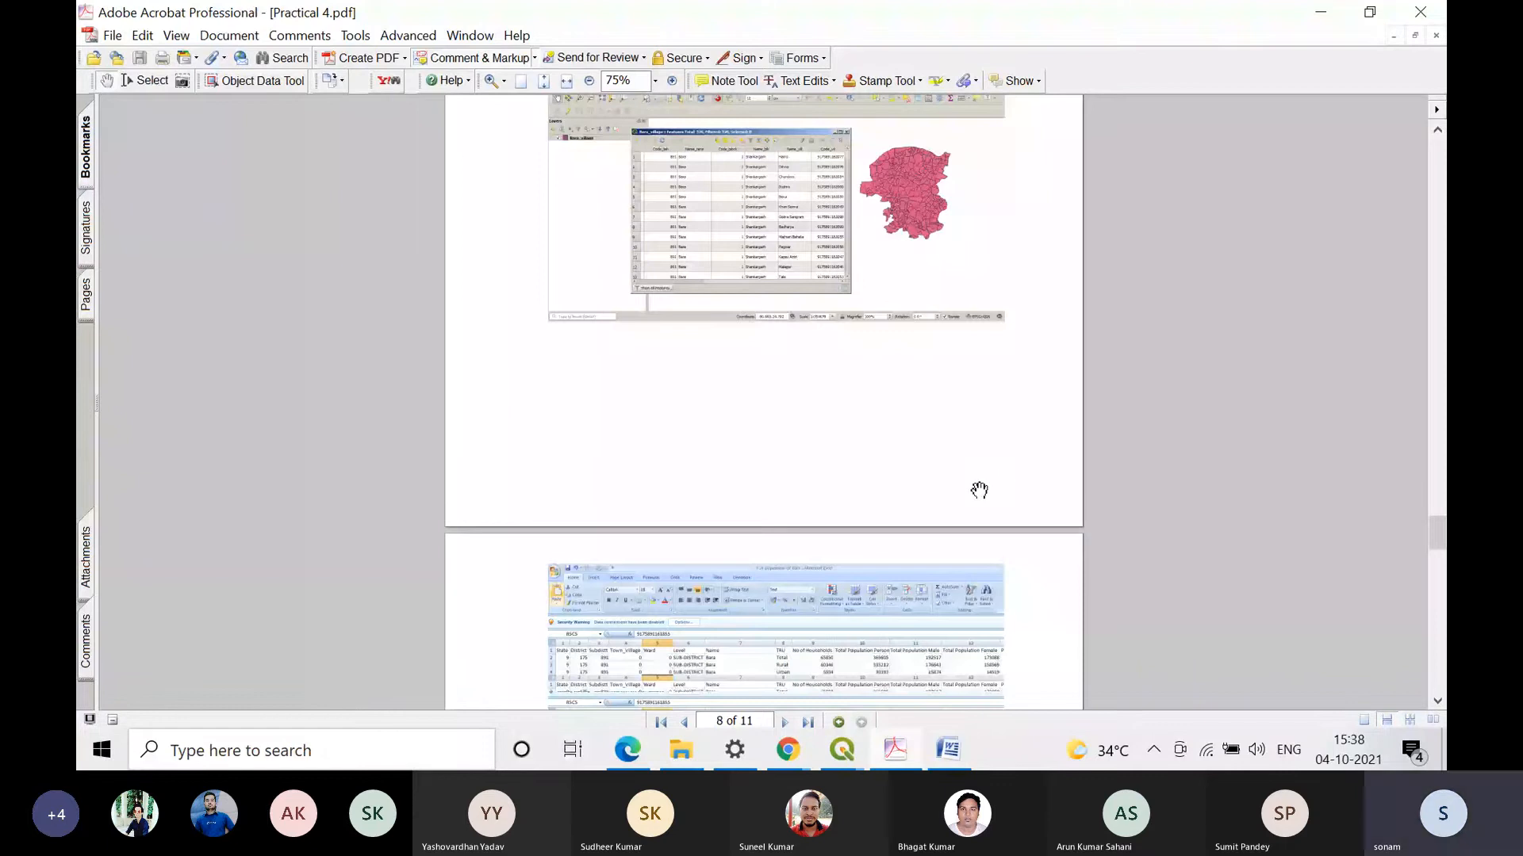
scroll(979, 491, down, 5)
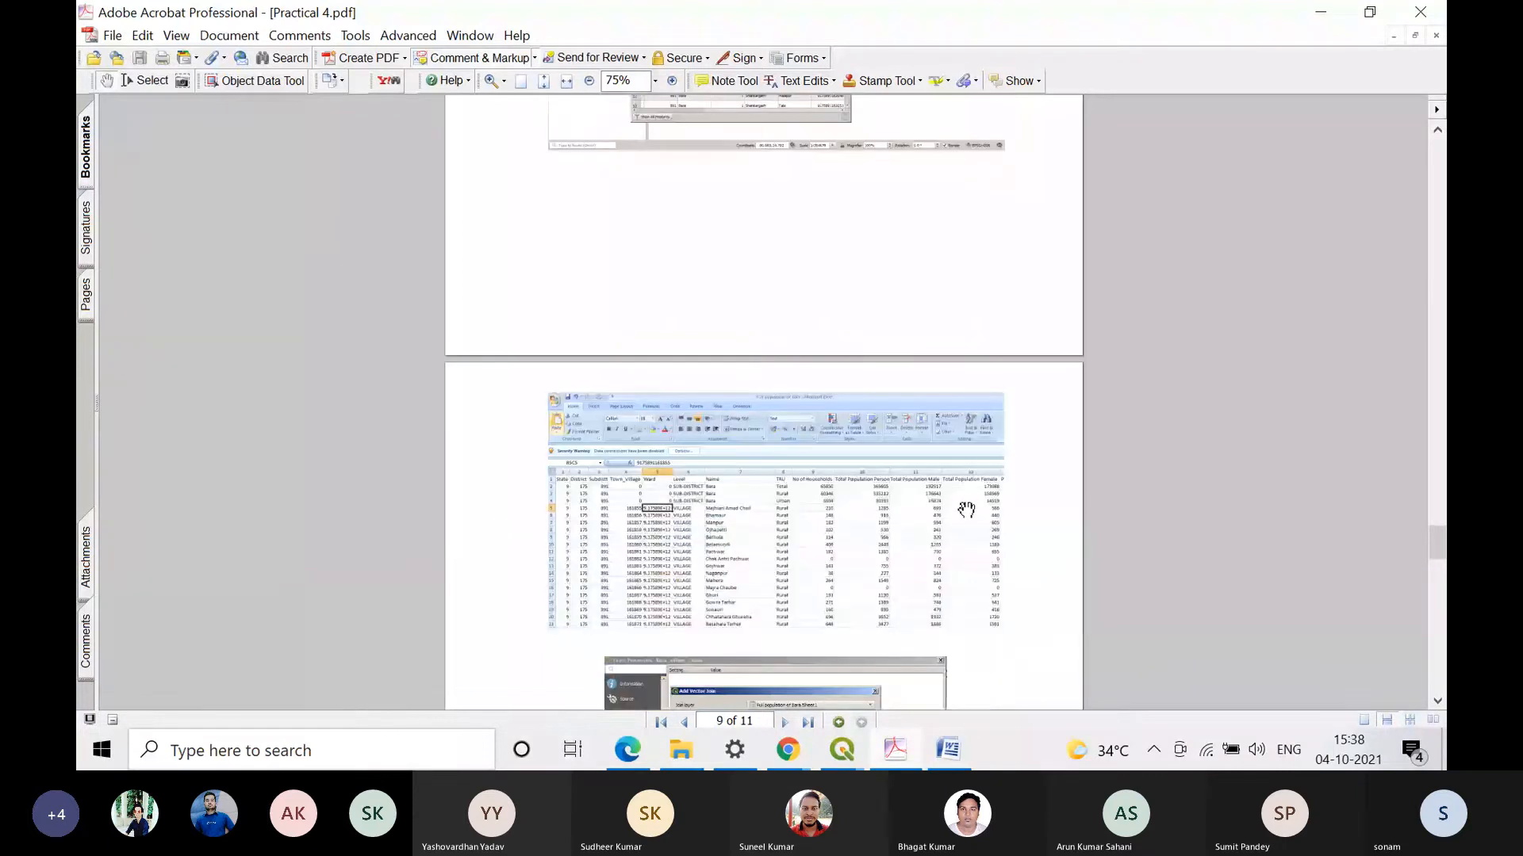
scroll(966, 510, down, 1)
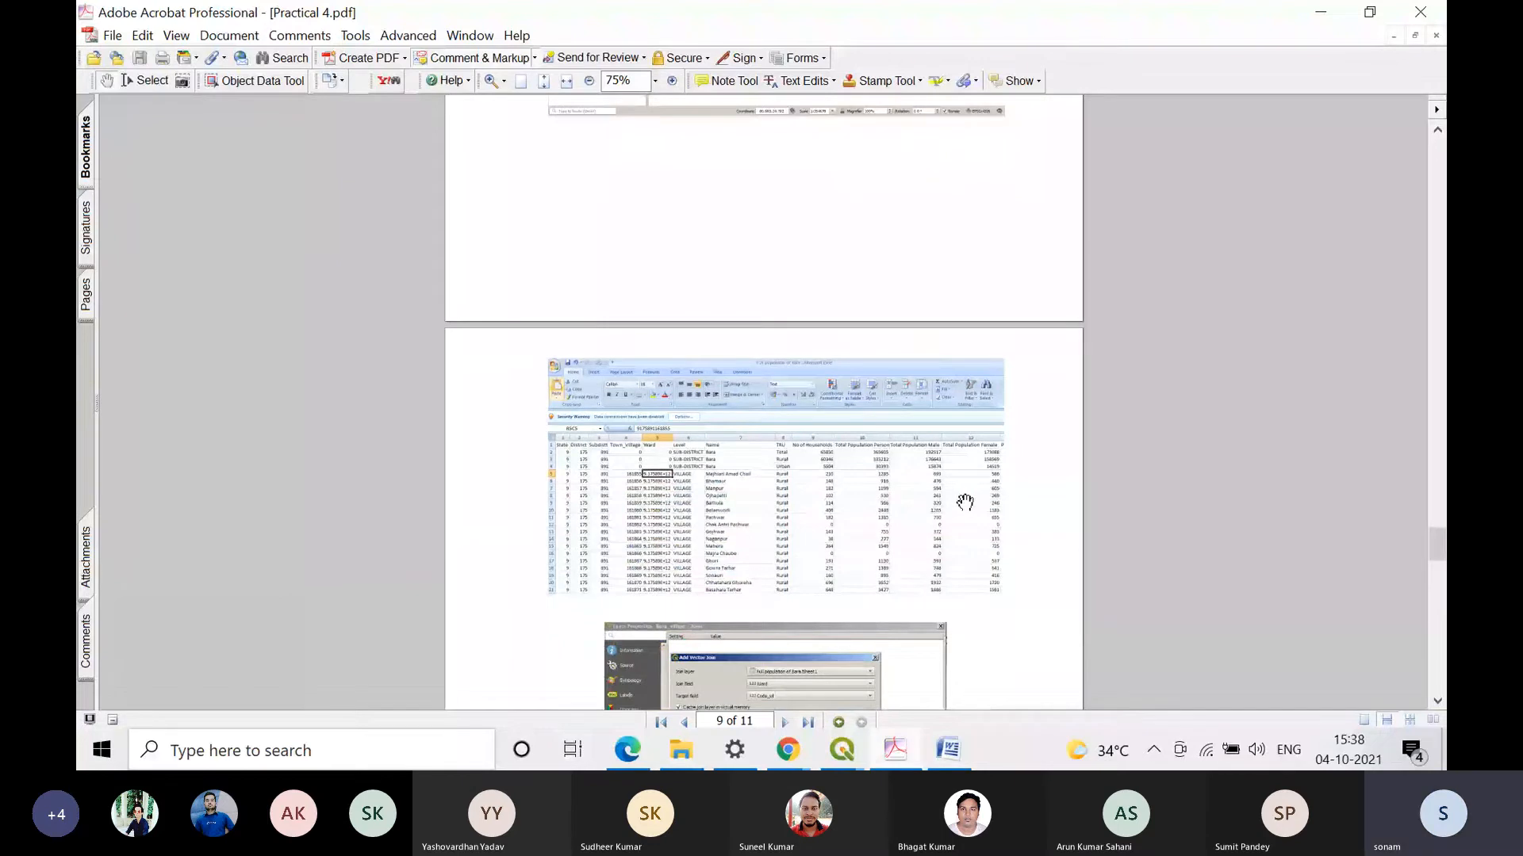
scroll(958, 495, up, 13)
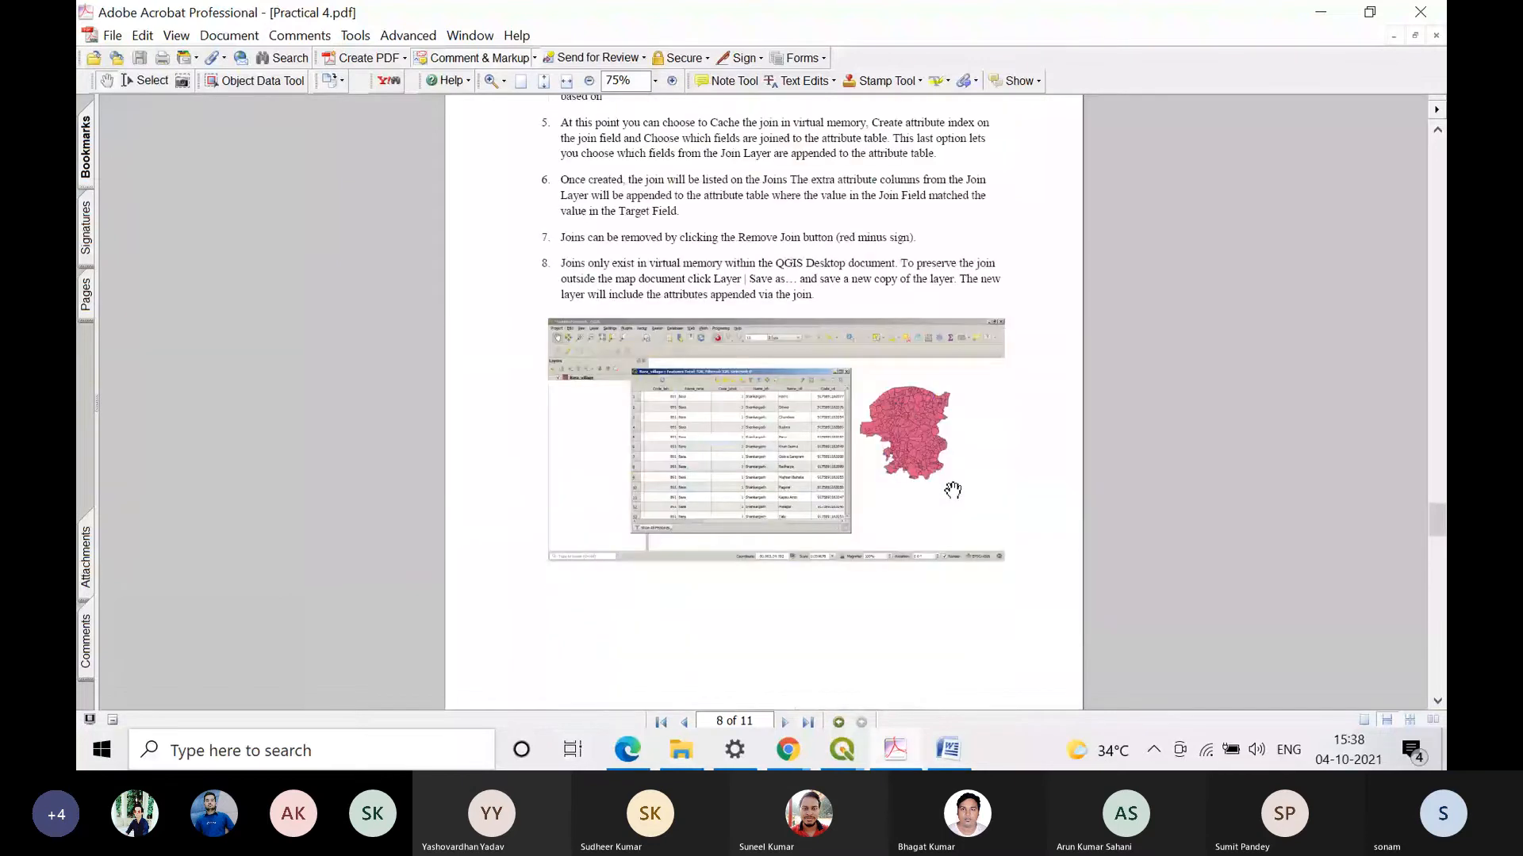
Step: Switch to the Microsoft Teams meeting in Chrome and look through its participant list
click(1314, 21)
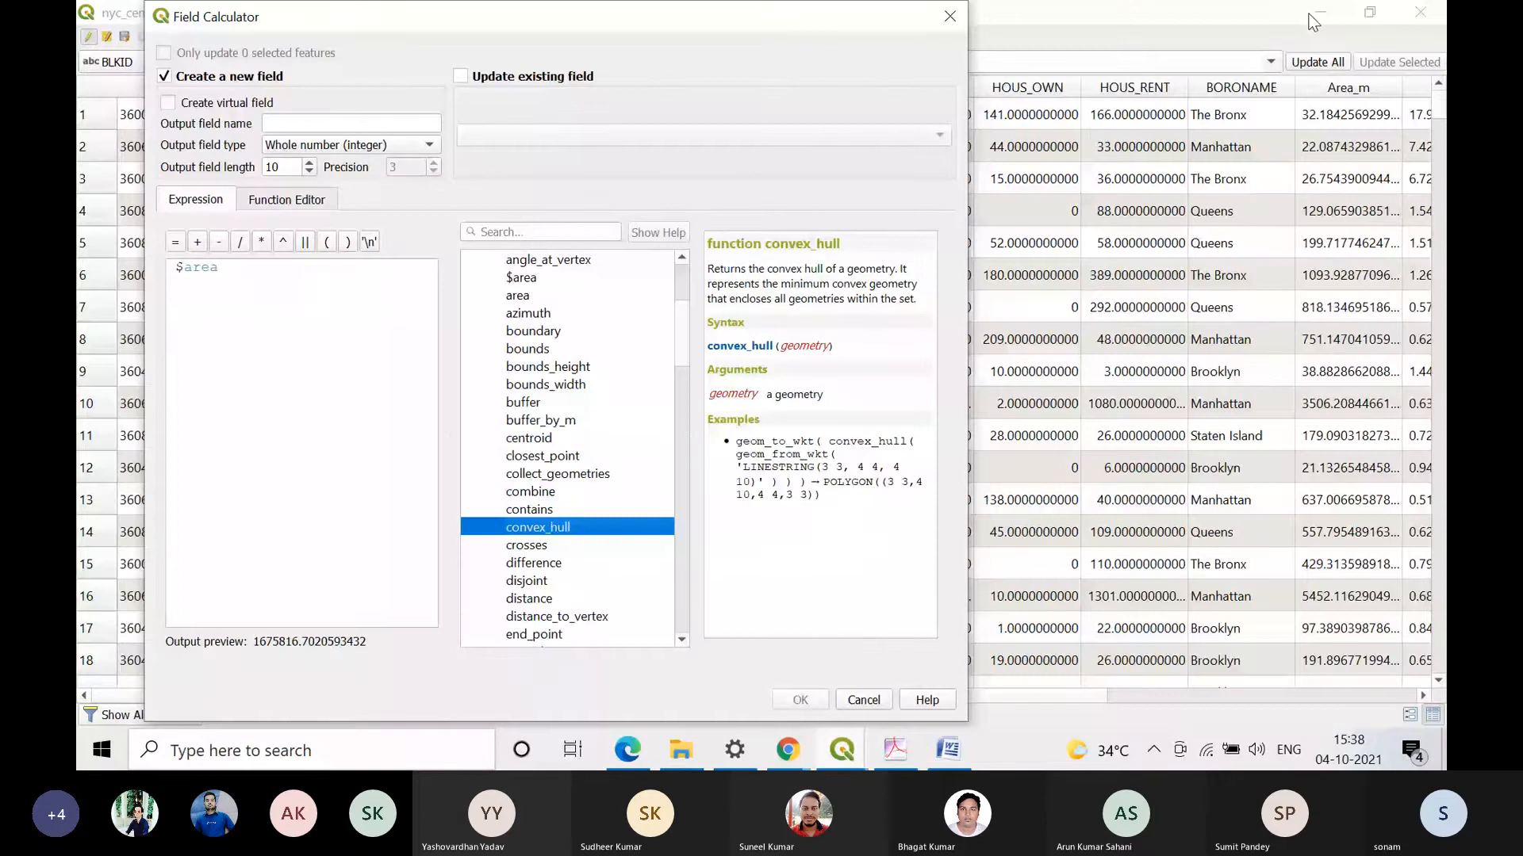
mouse_move(803, 746)
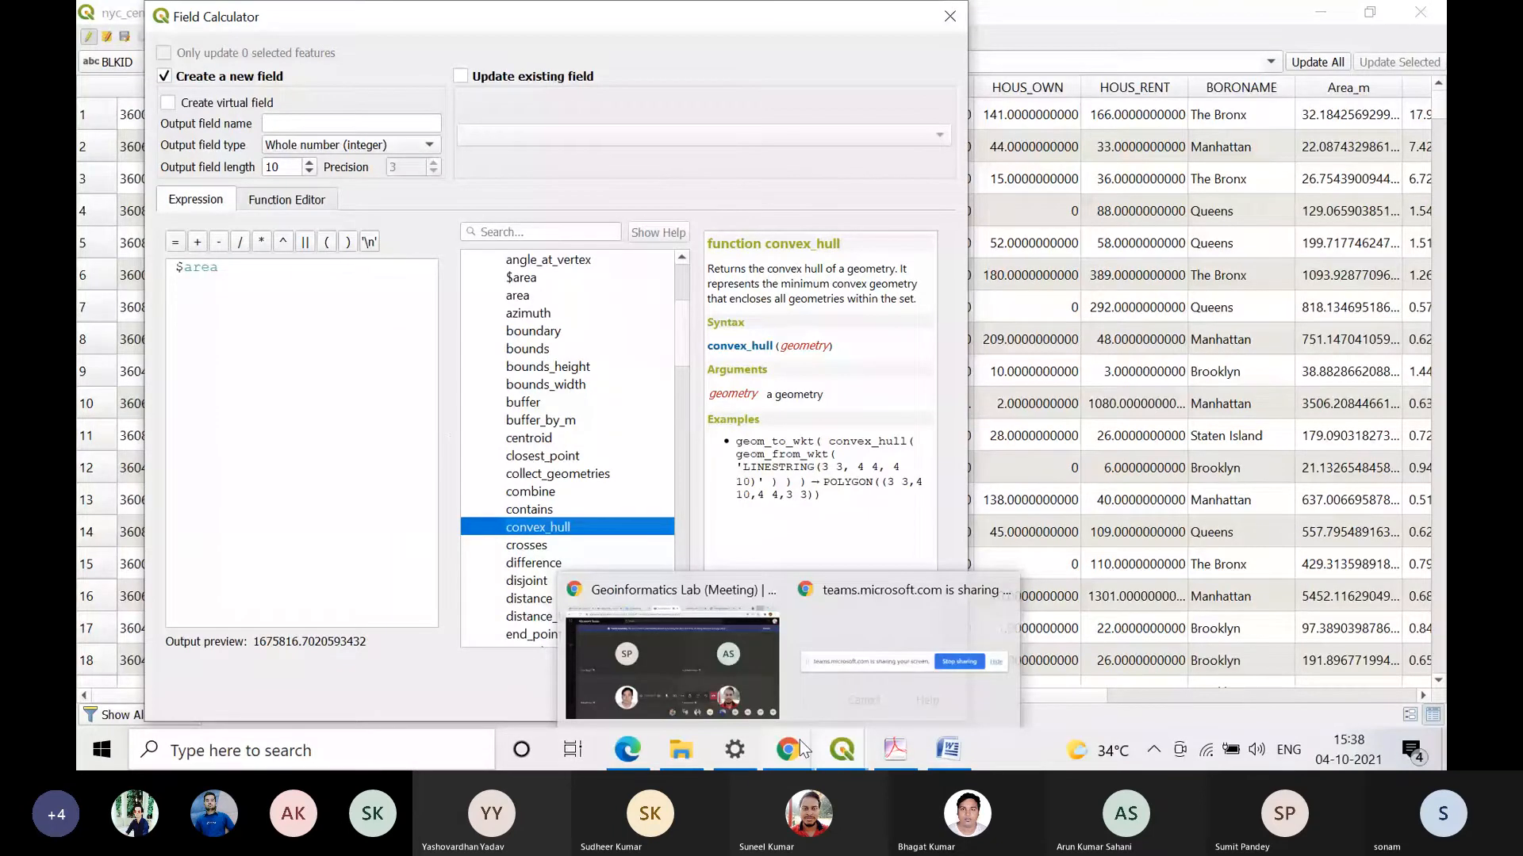
click(797, 747)
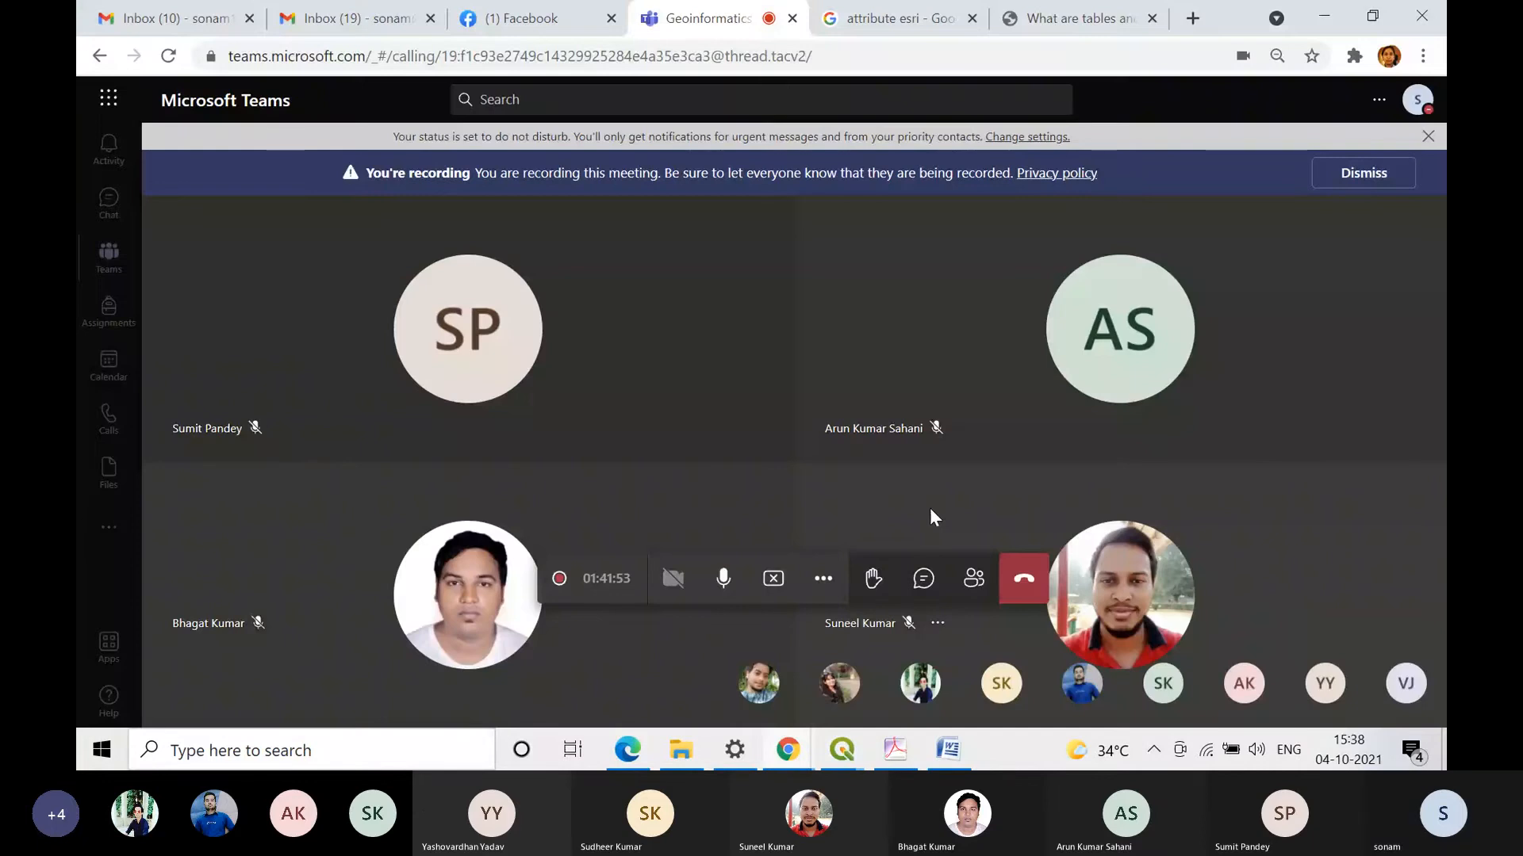
click(974, 578)
scroll(1385, 587, down, 4)
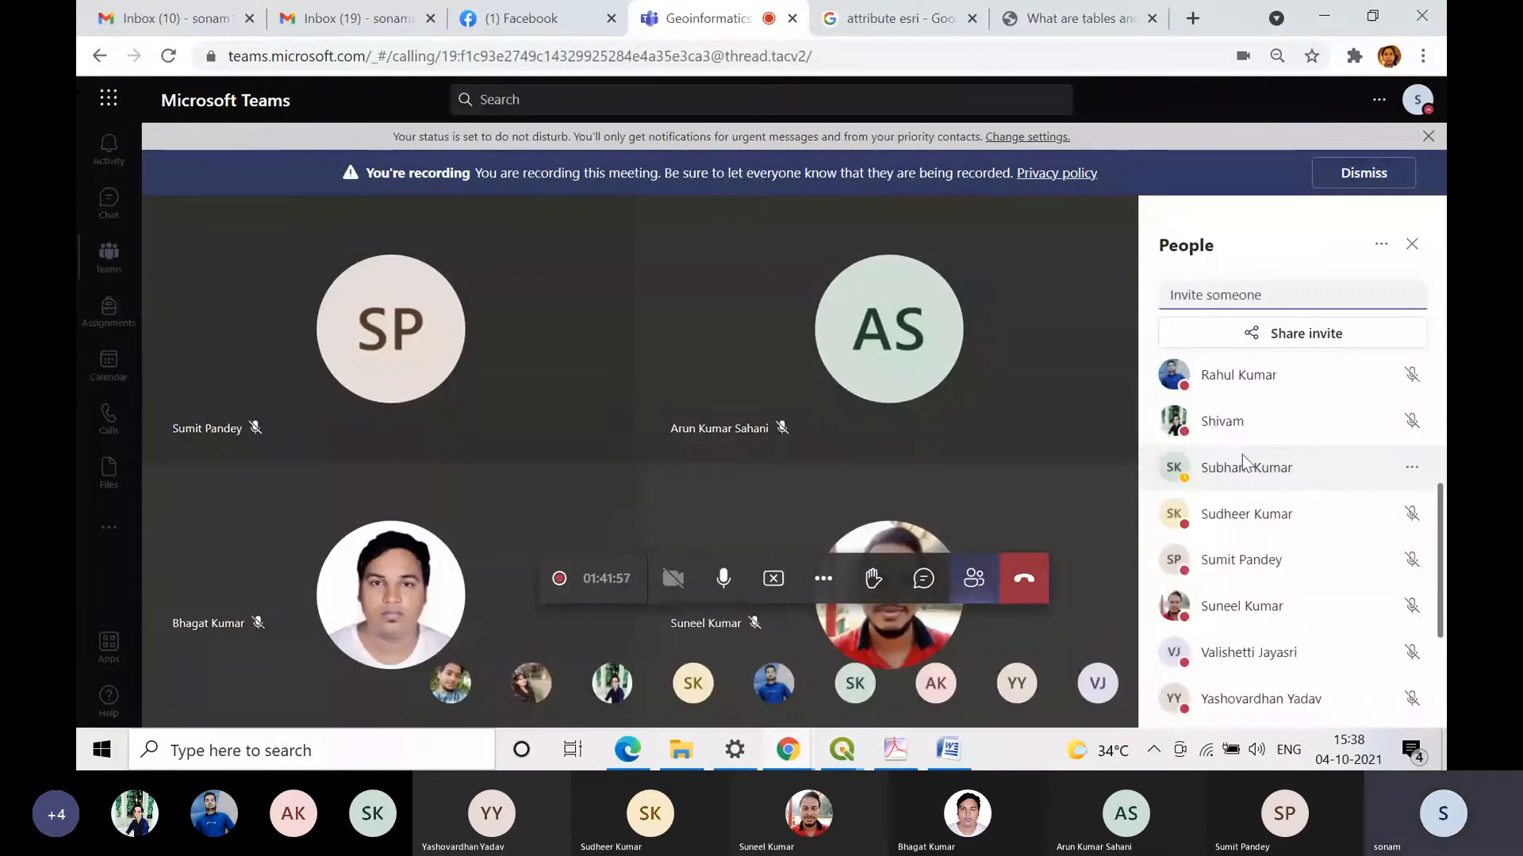
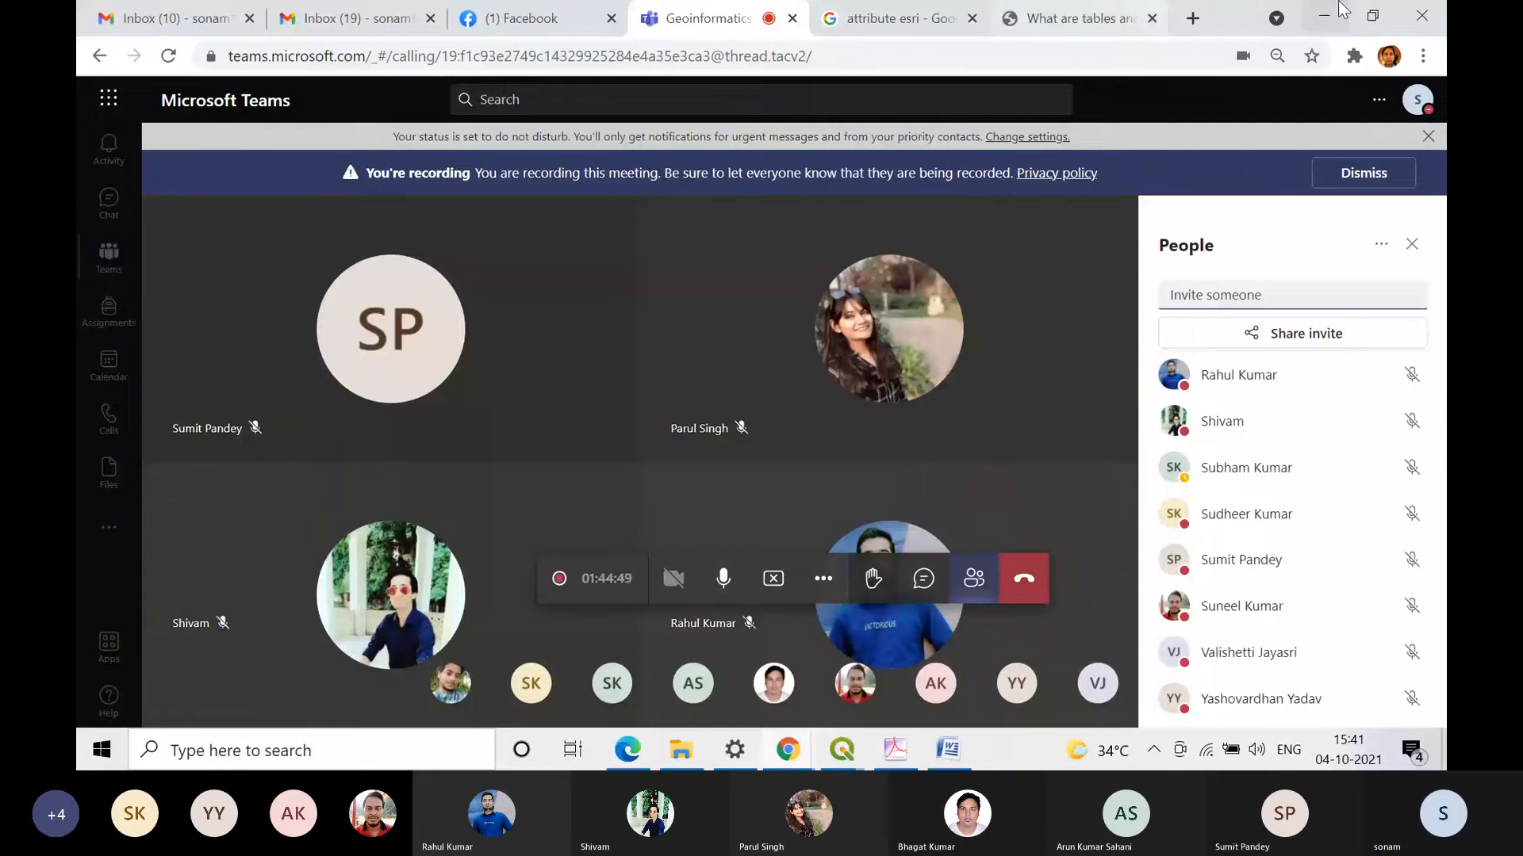
Step: Switch back to QGIS, discard the open Field Calculator expression, and bring up the main map with the nyc_census_blocks layer
click(1338, 10)
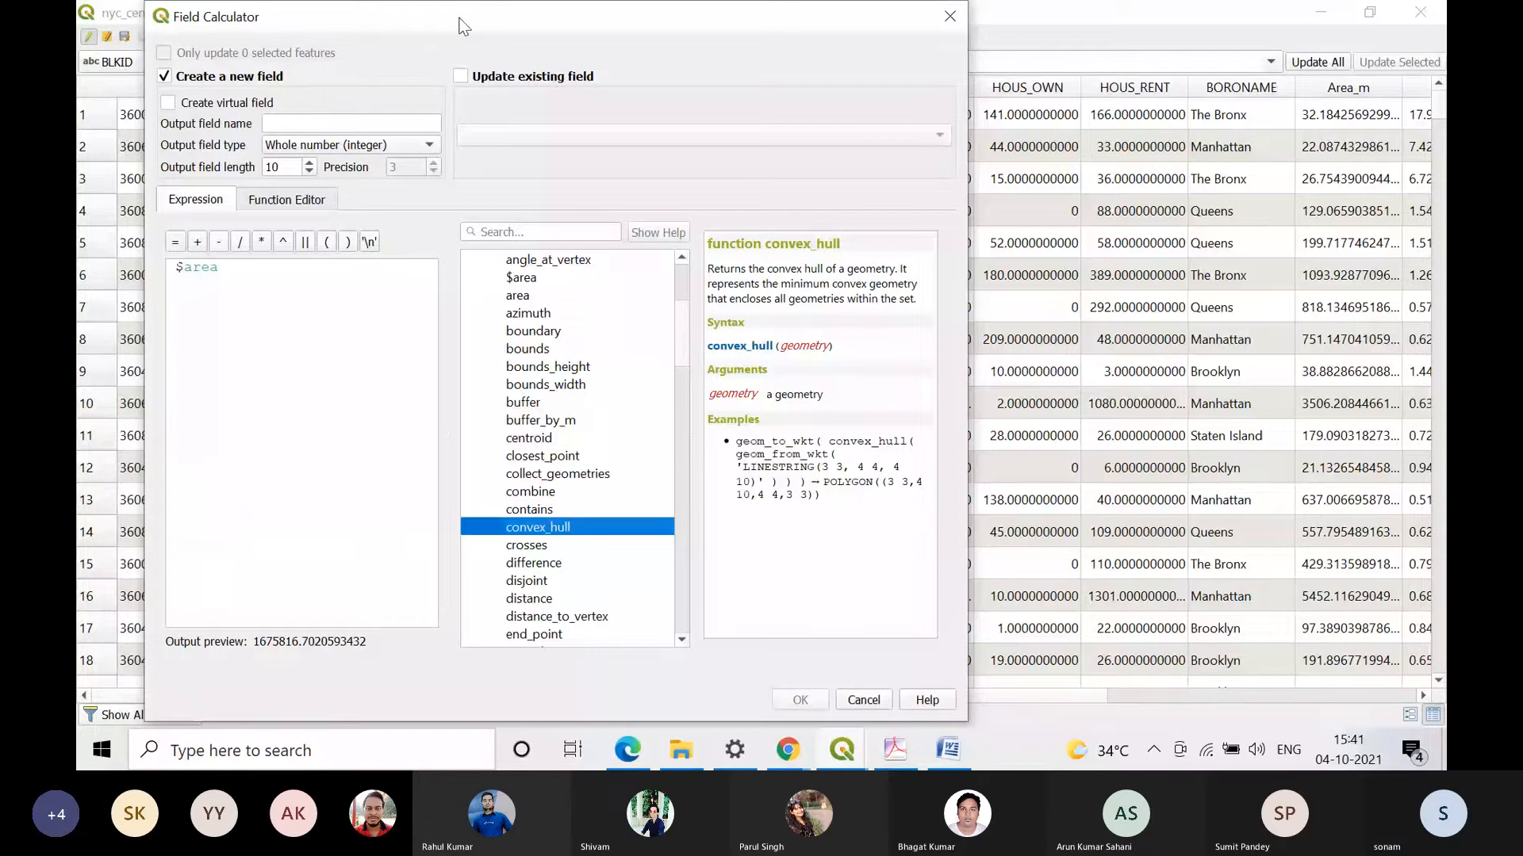
click(948, 17)
click(908, 740)
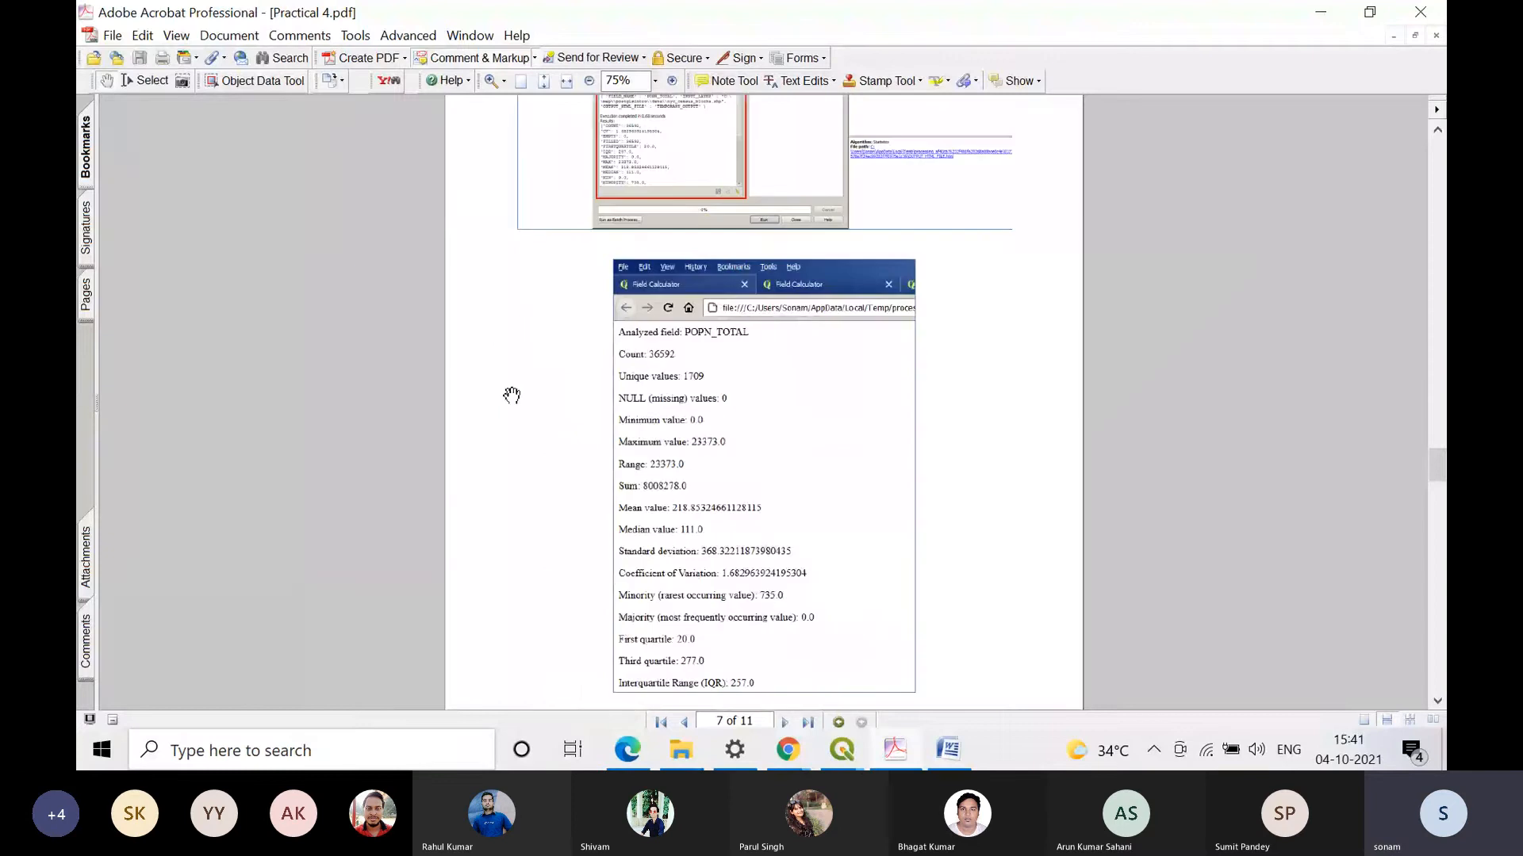
click(1321, 16)
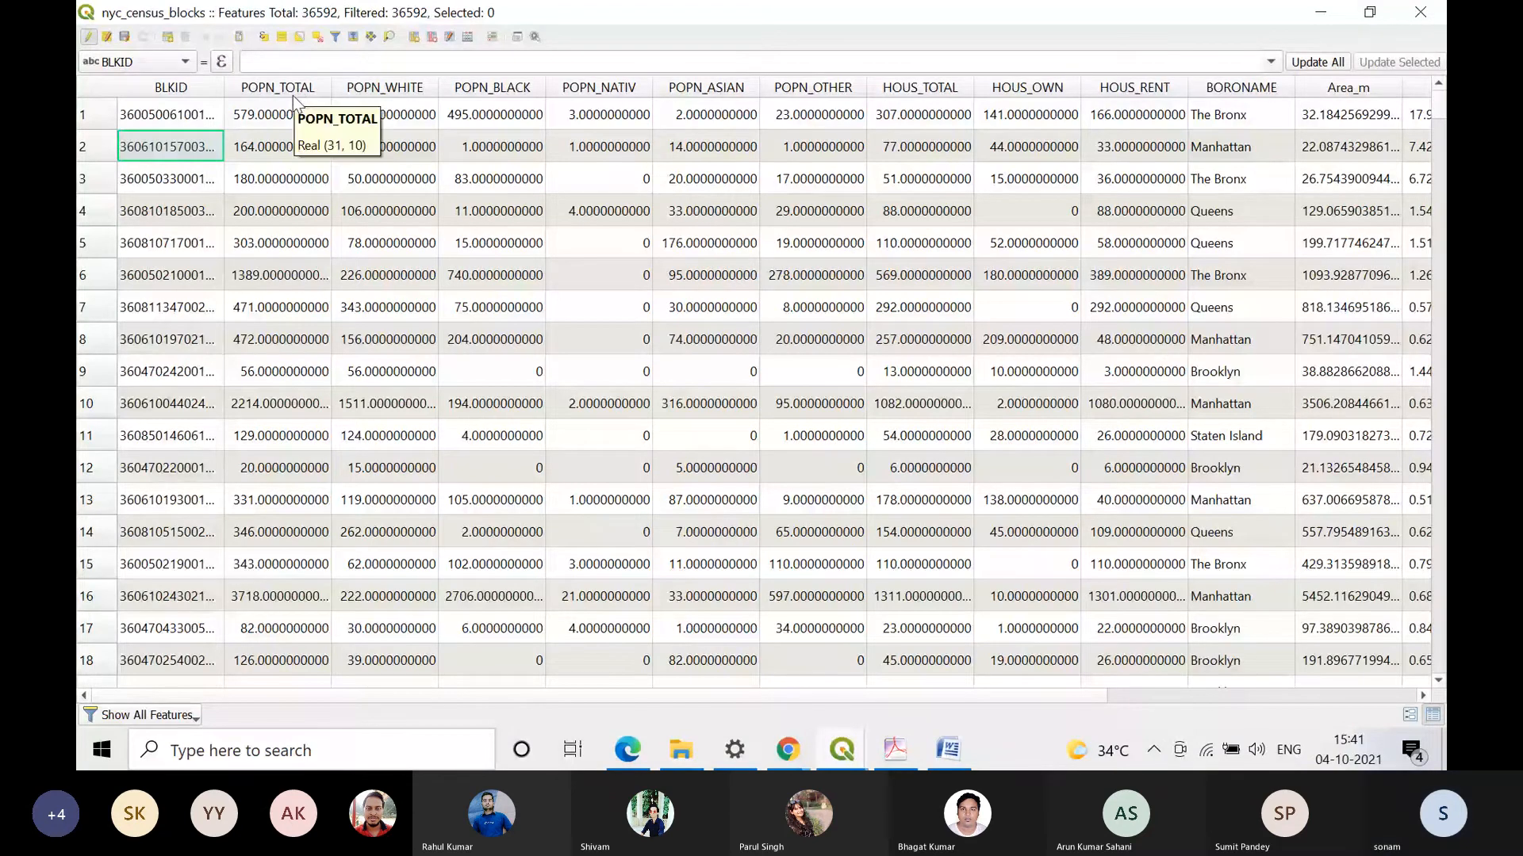
click(1320, 13)
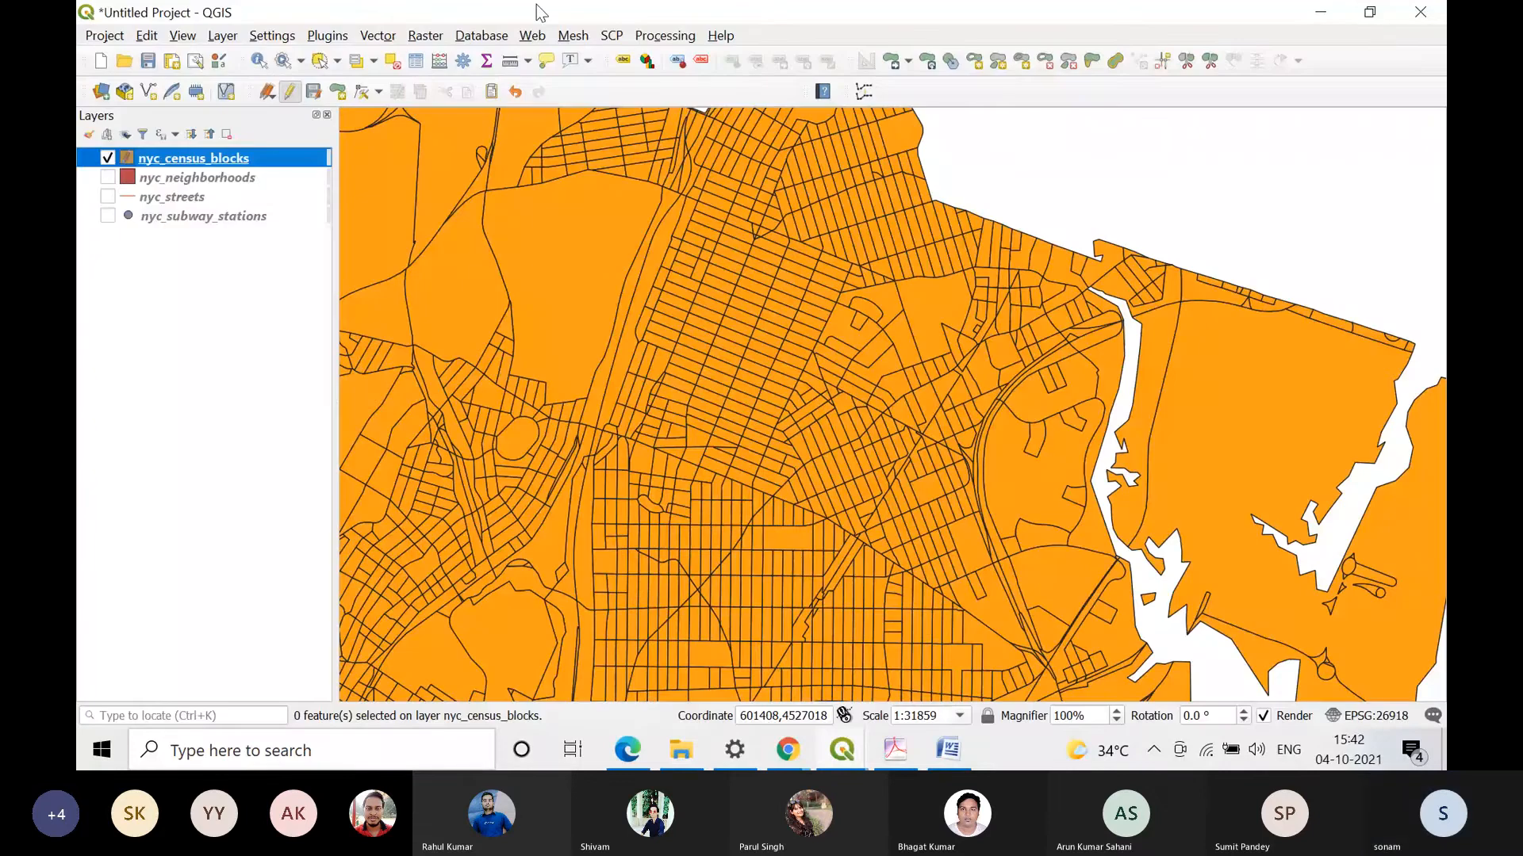
Step: Run Basic Statistics for Fields on the POPN_TOTAL field of nyc_census_blocks, saving the output to a temporary file
click(378, 35)
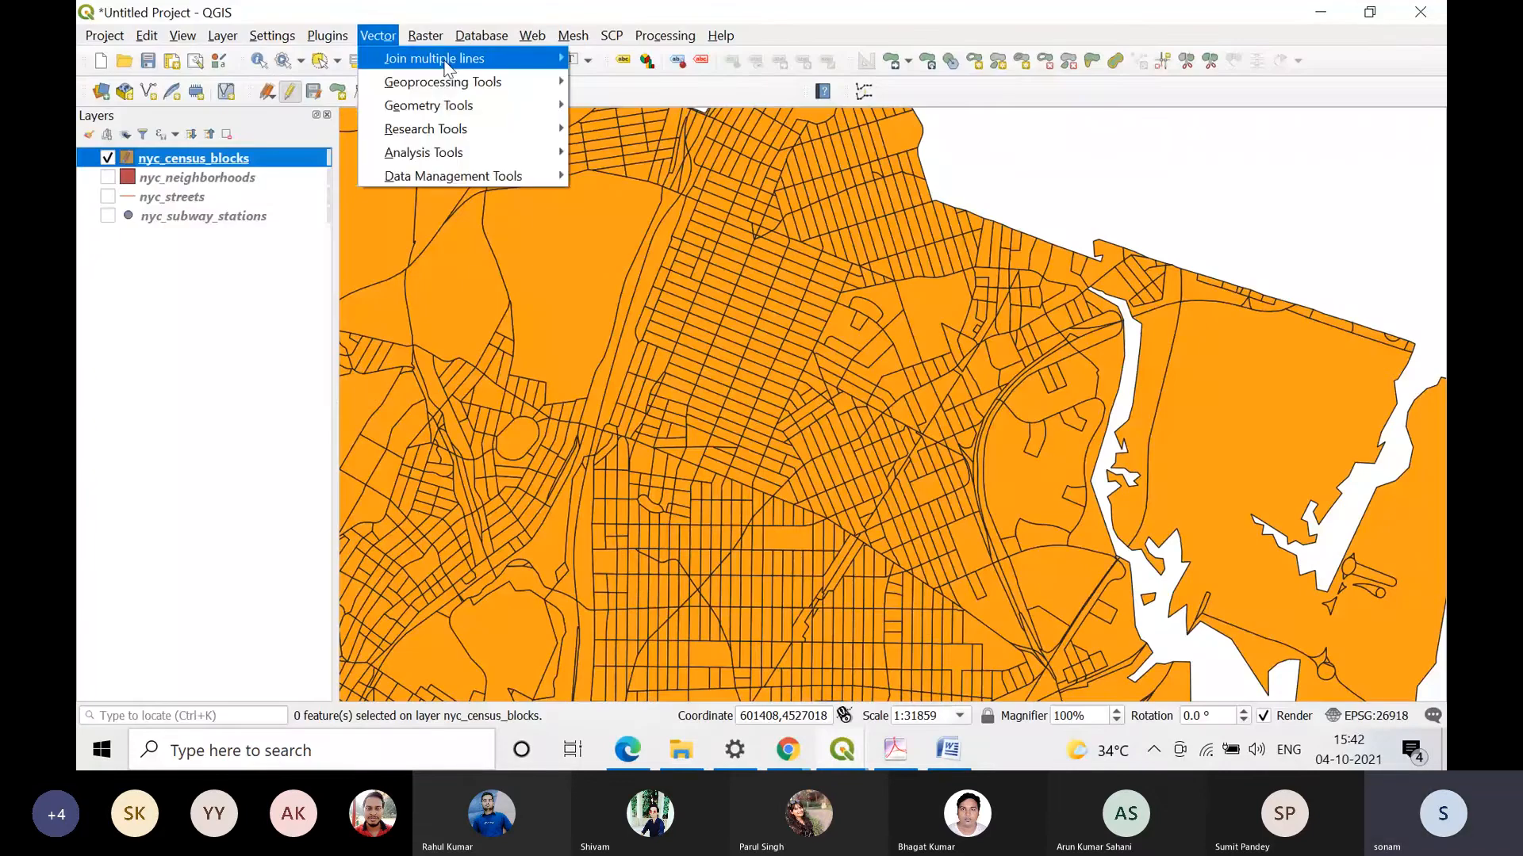
mouse_move(476, 152)
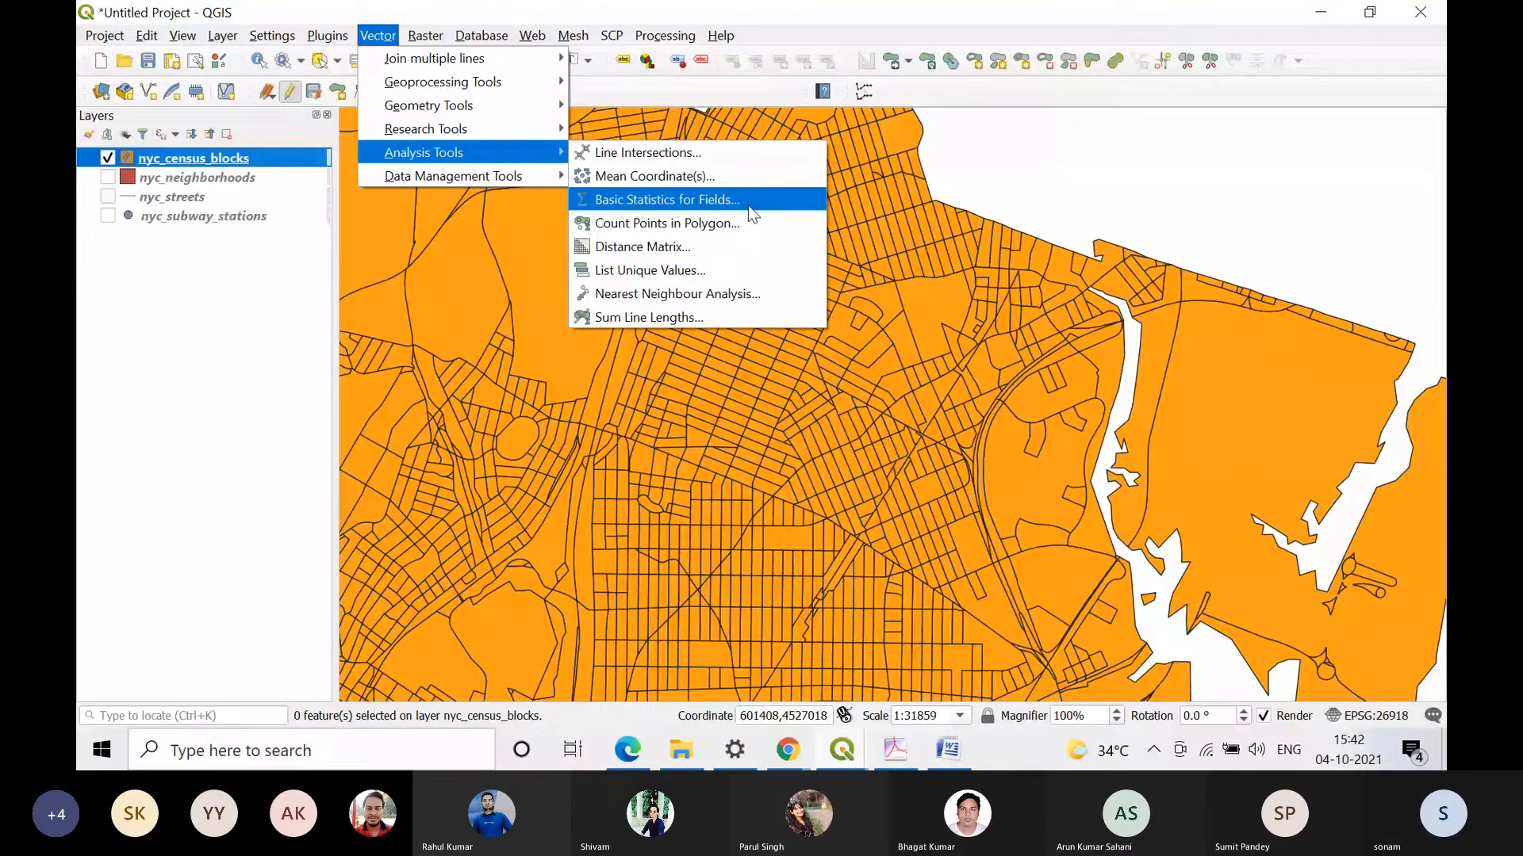
click(749, 204)
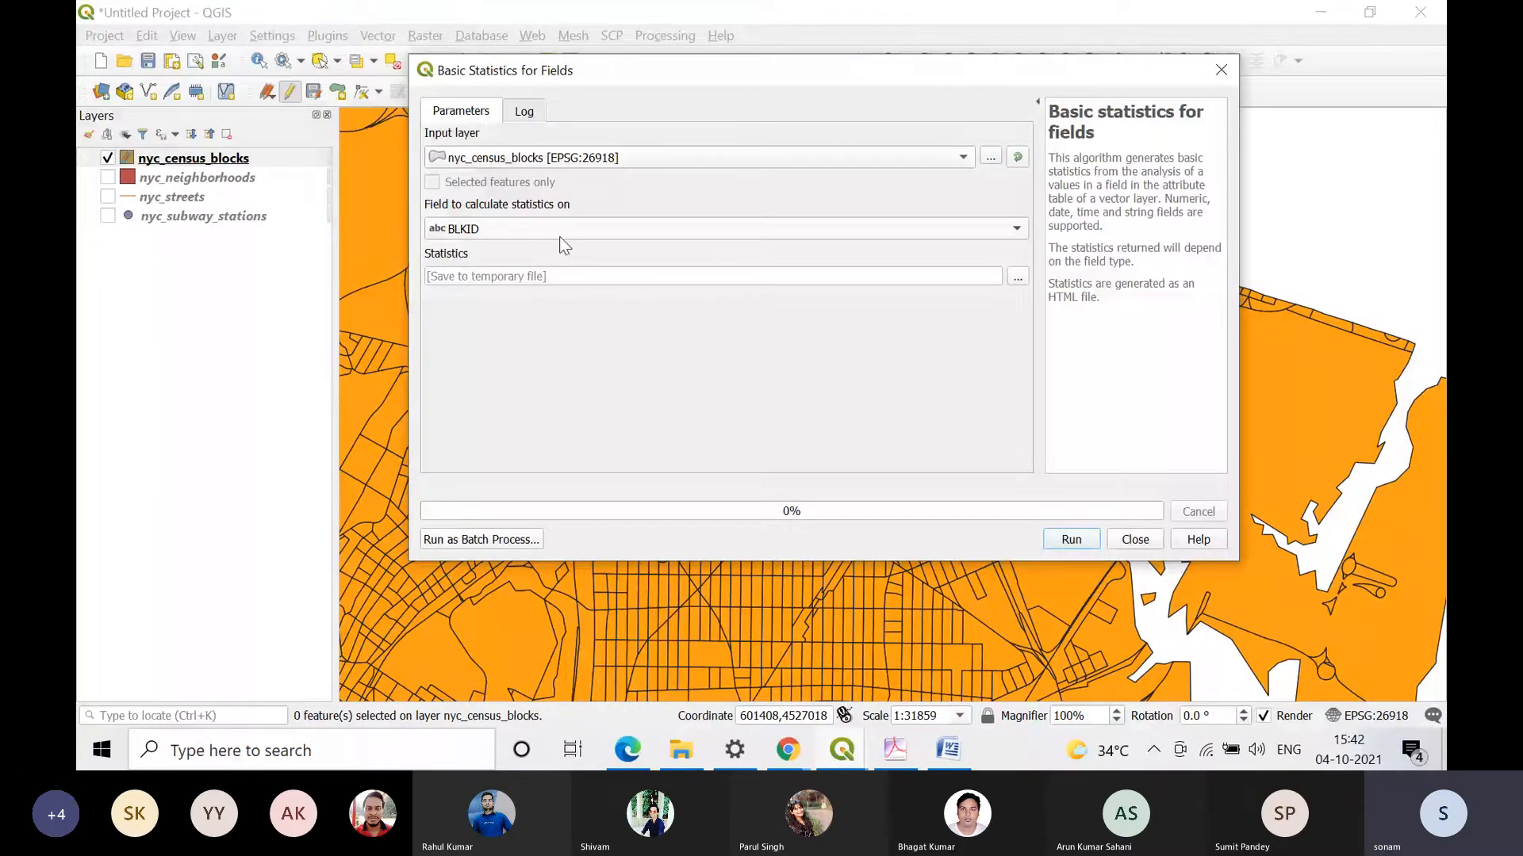
click(600, 229)
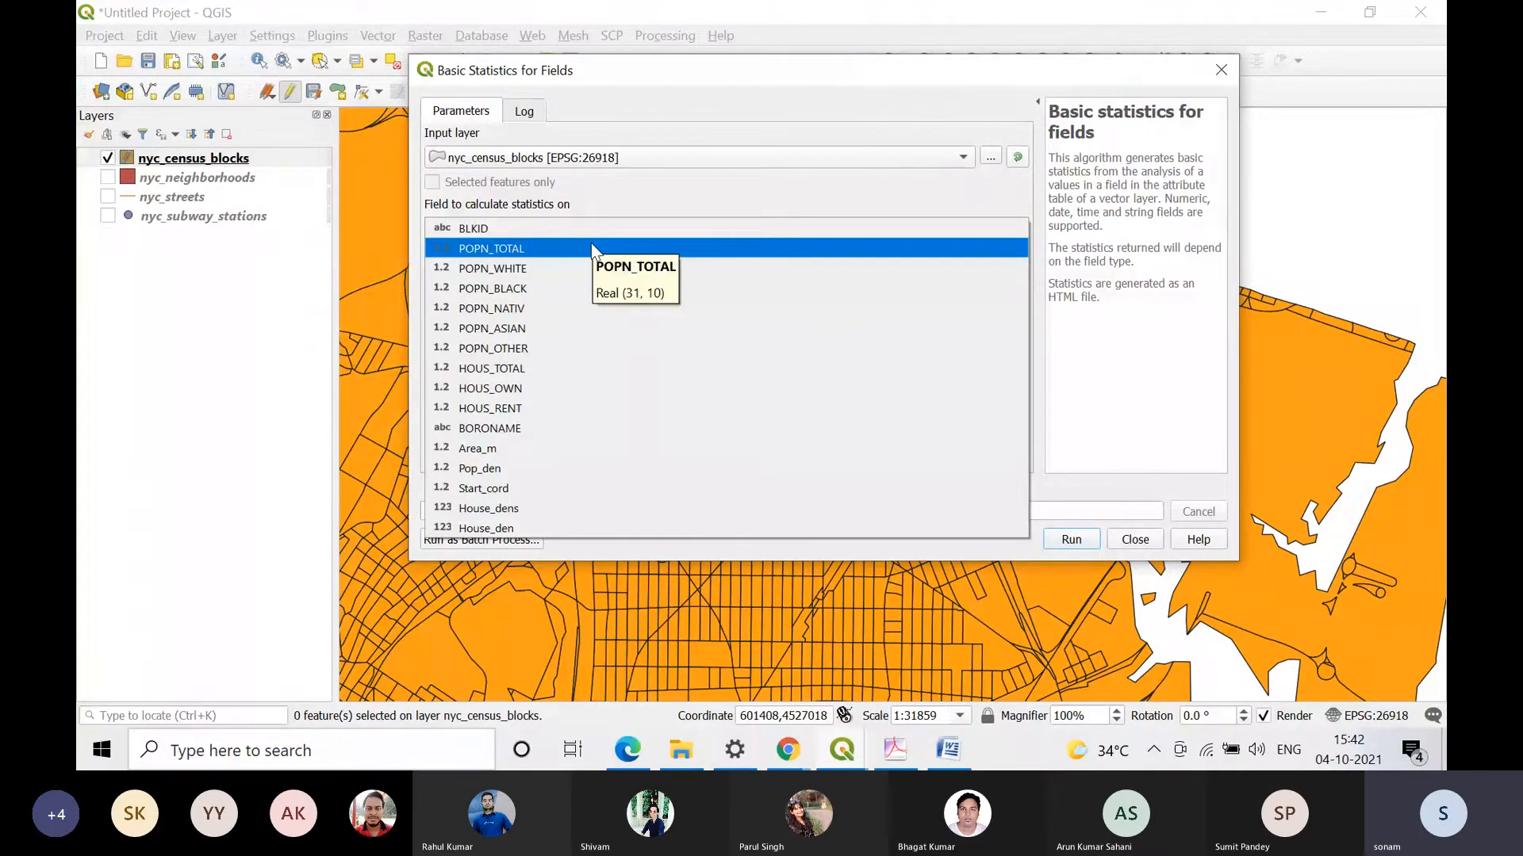
click(592, 246)
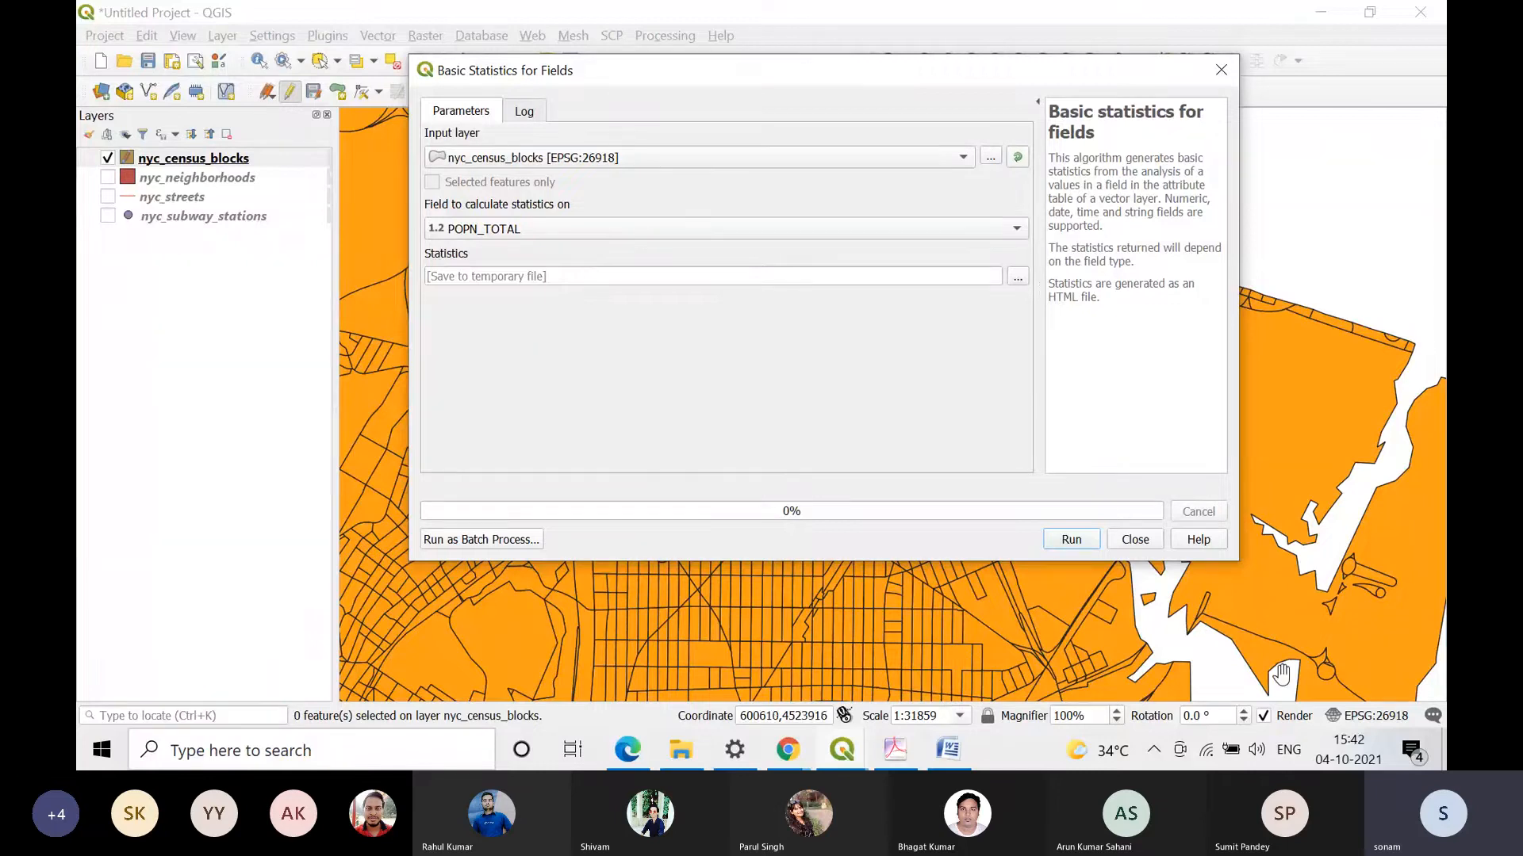
click(1057, 540)
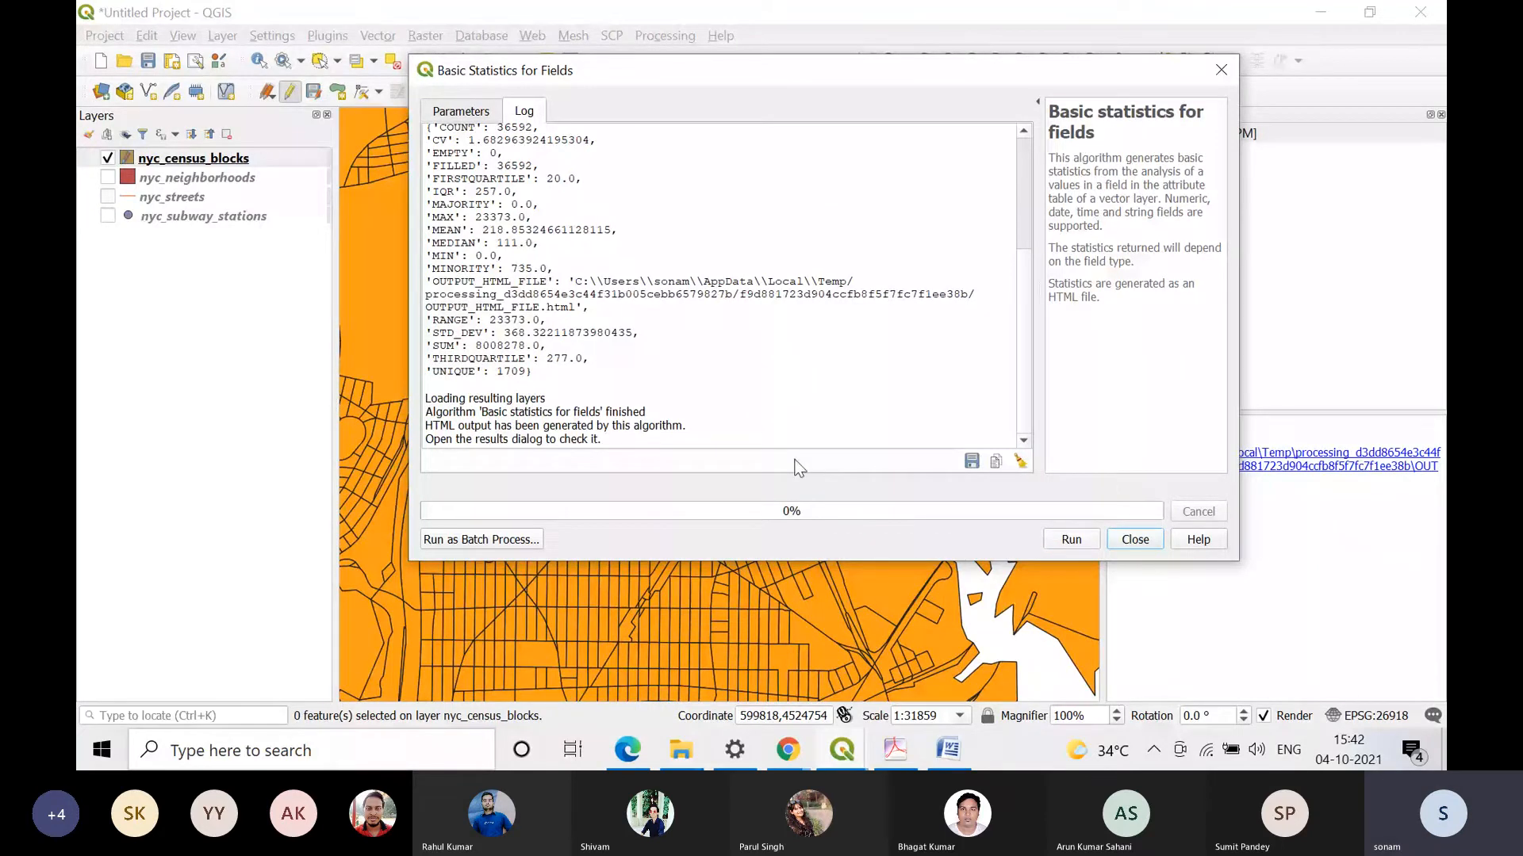
Step: Review the POPN_TOTAL statistics in the log, highlight the COUNT entry, and close the tool
scroll(525, 273, up, 1)
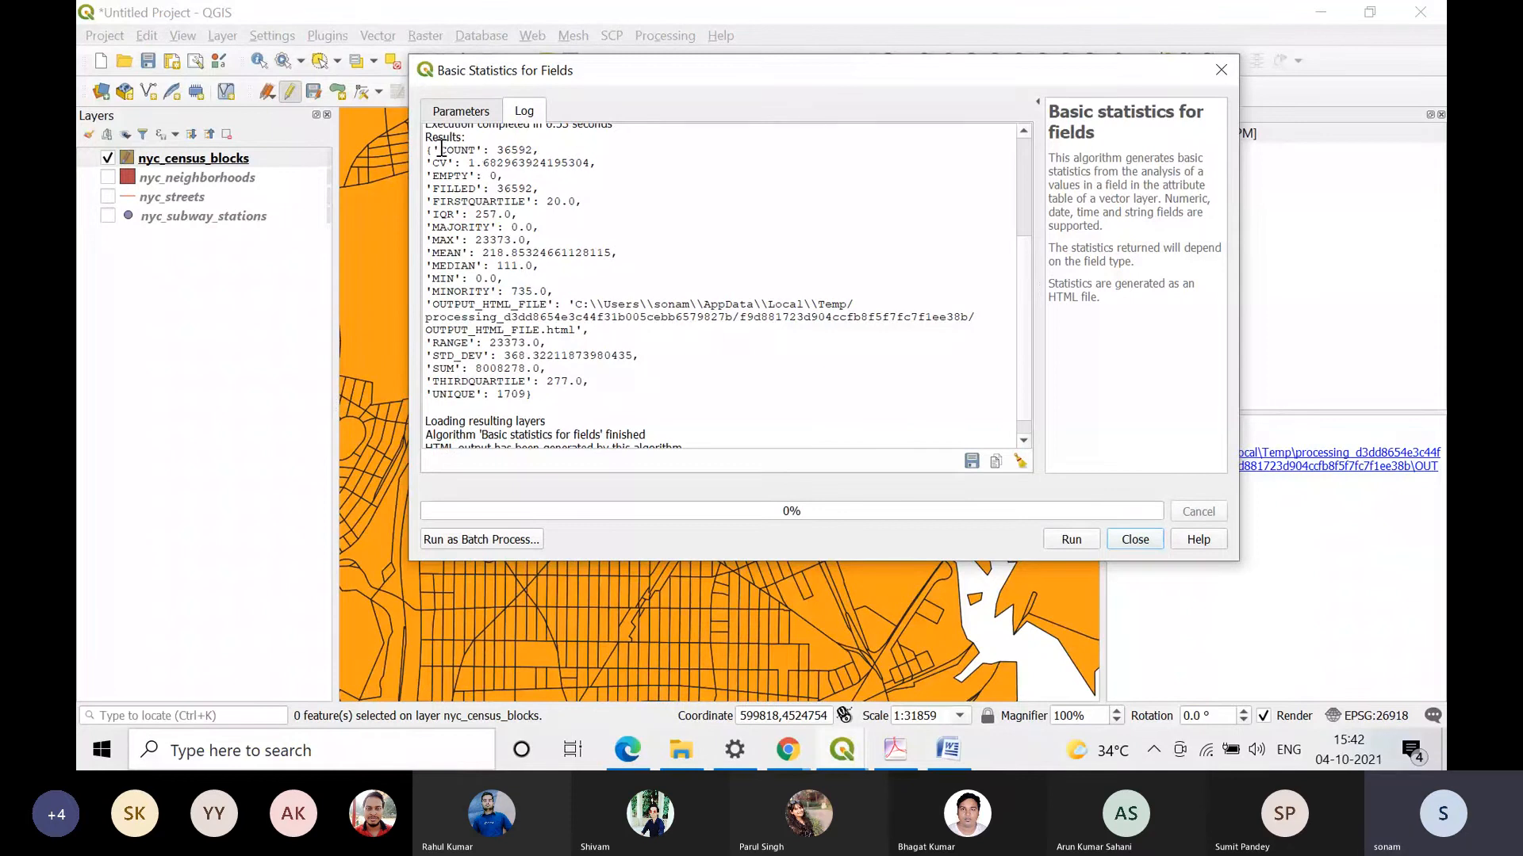
drag(441, 149, 540, 149)
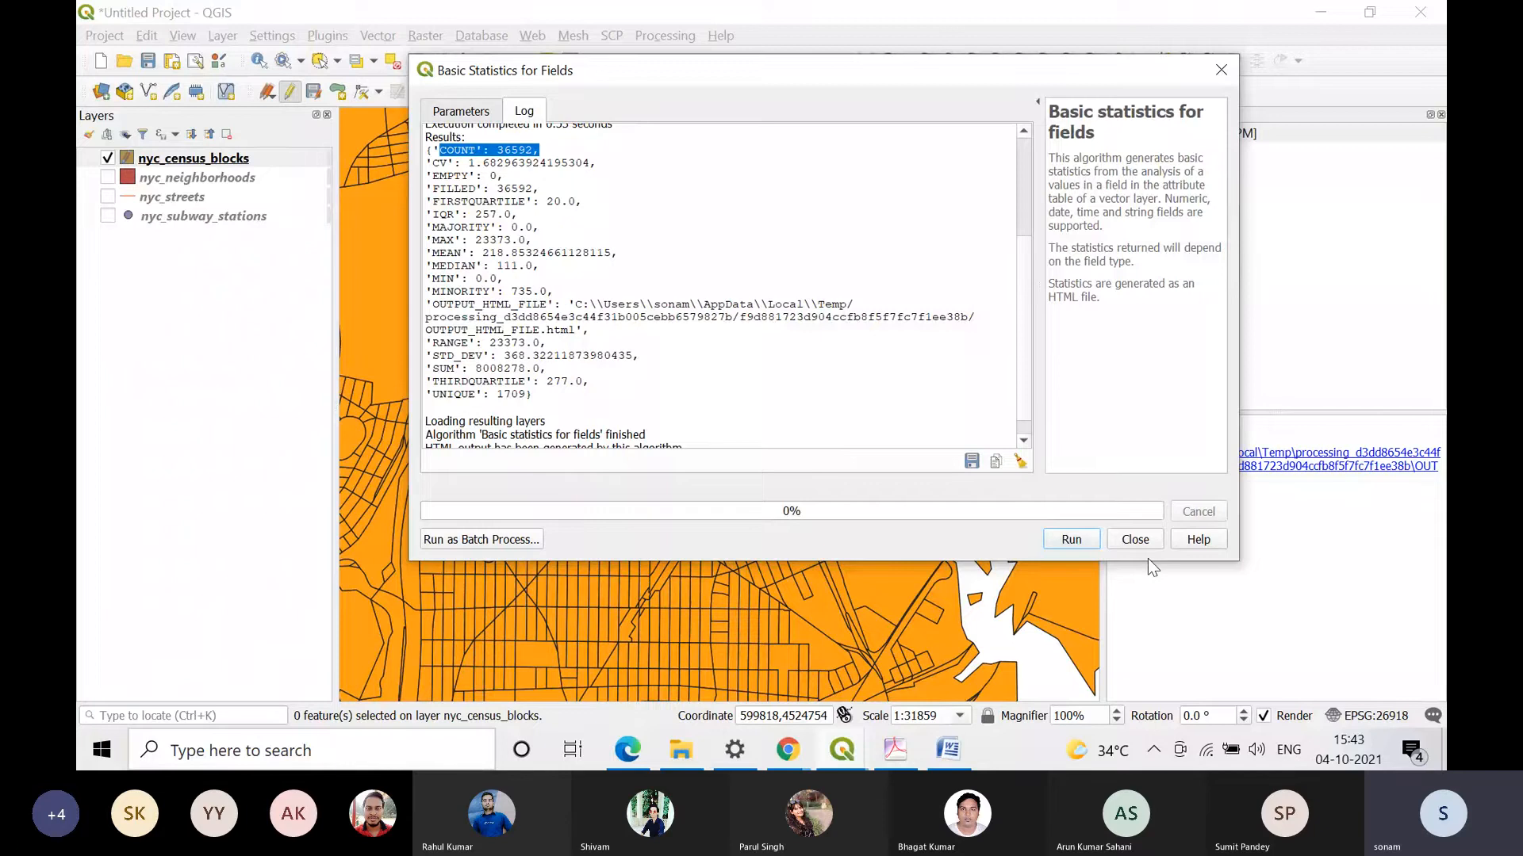
click(1135, 539)
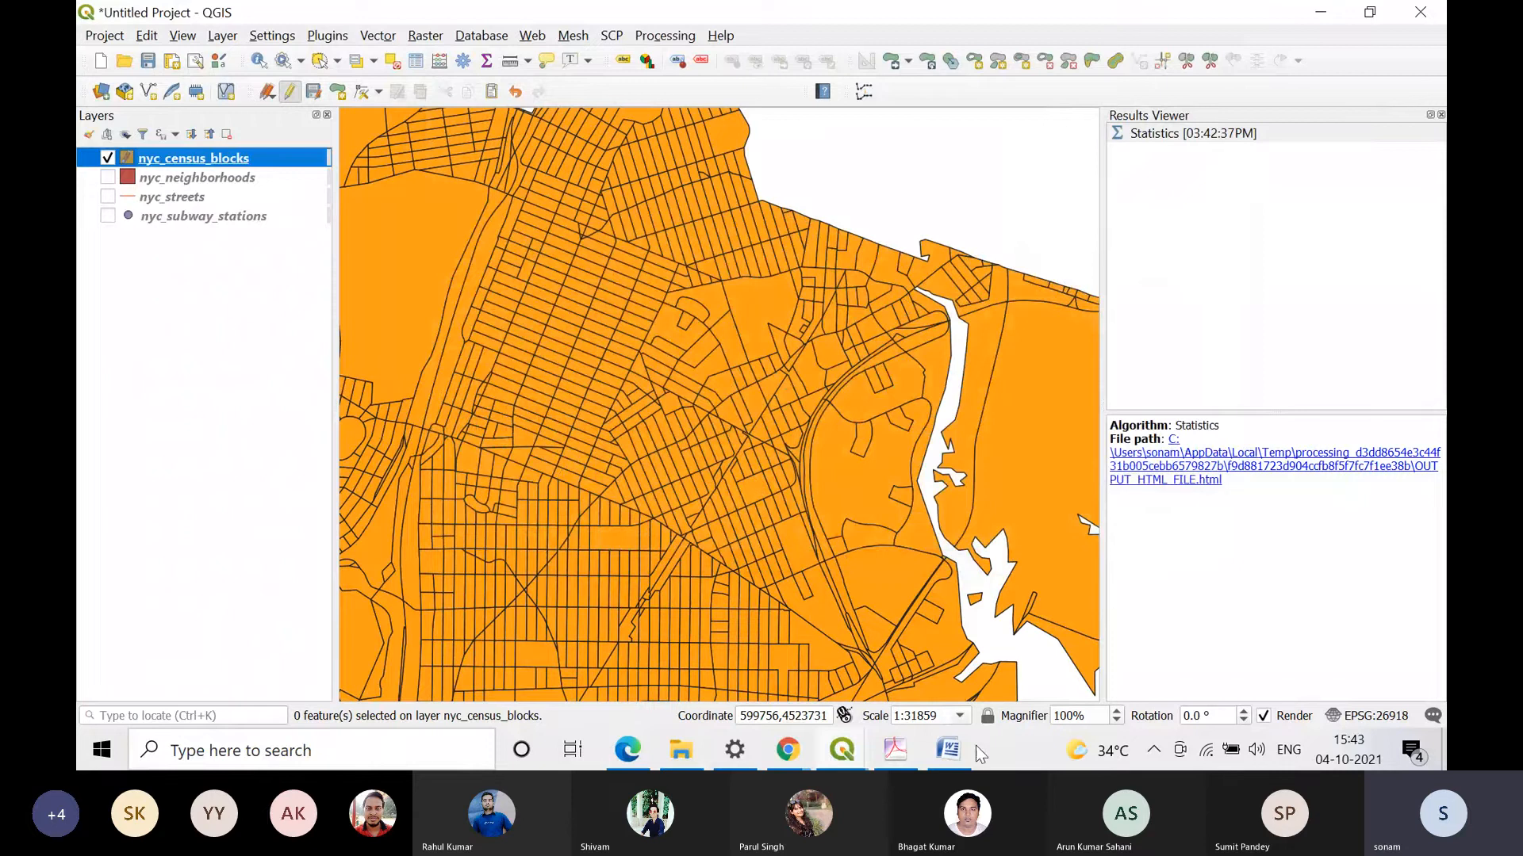
Step: Switch to Practical 4.pdf in Adobe Acrobat, enlarge the Joining tabular data steps, and return to the QGIS project containing River and Road
click(896, 750)
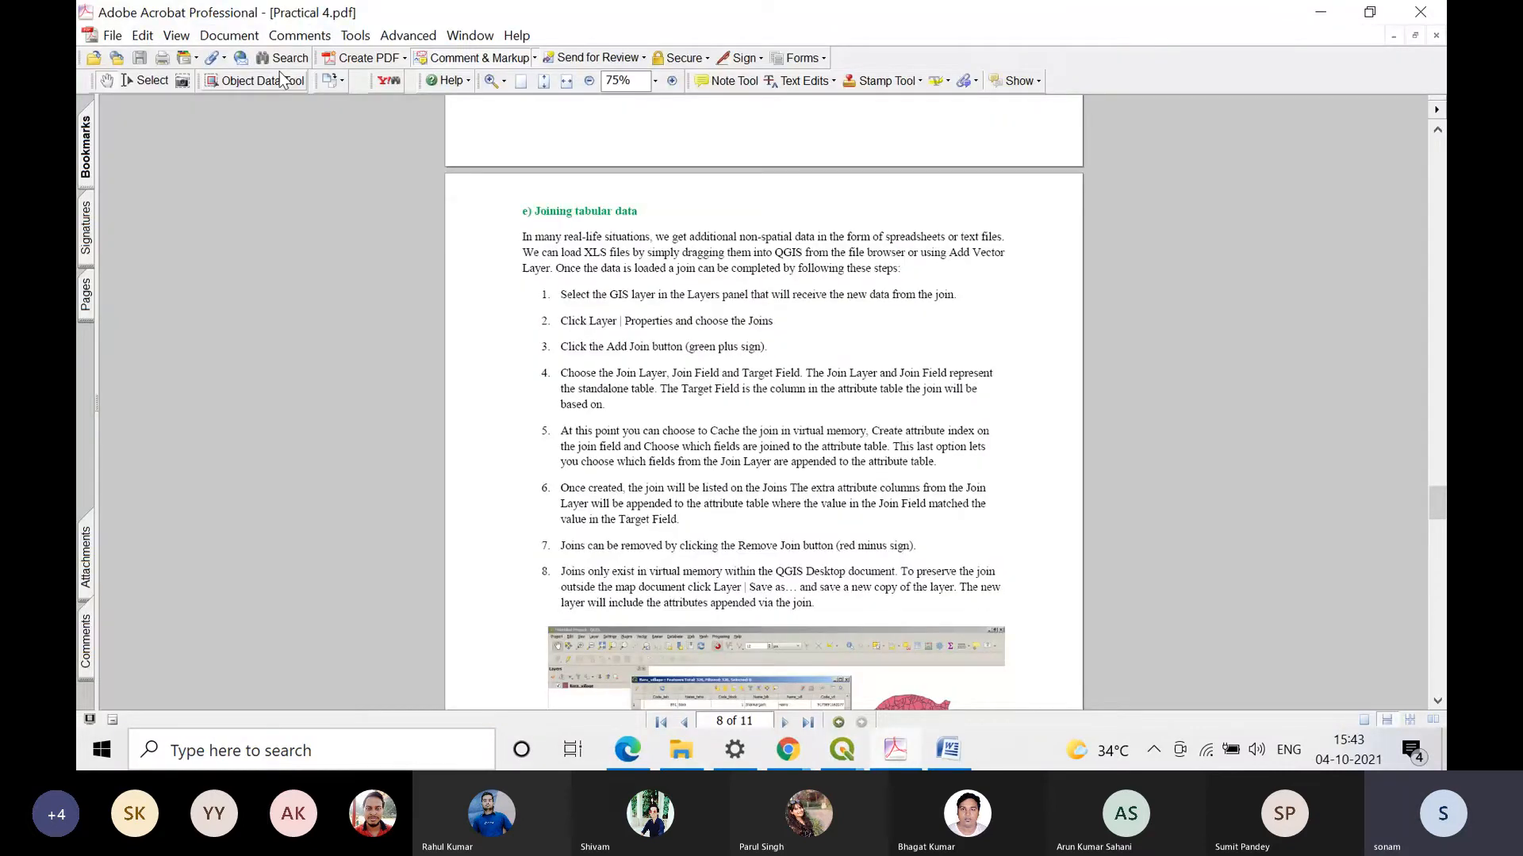
click(566, 81)
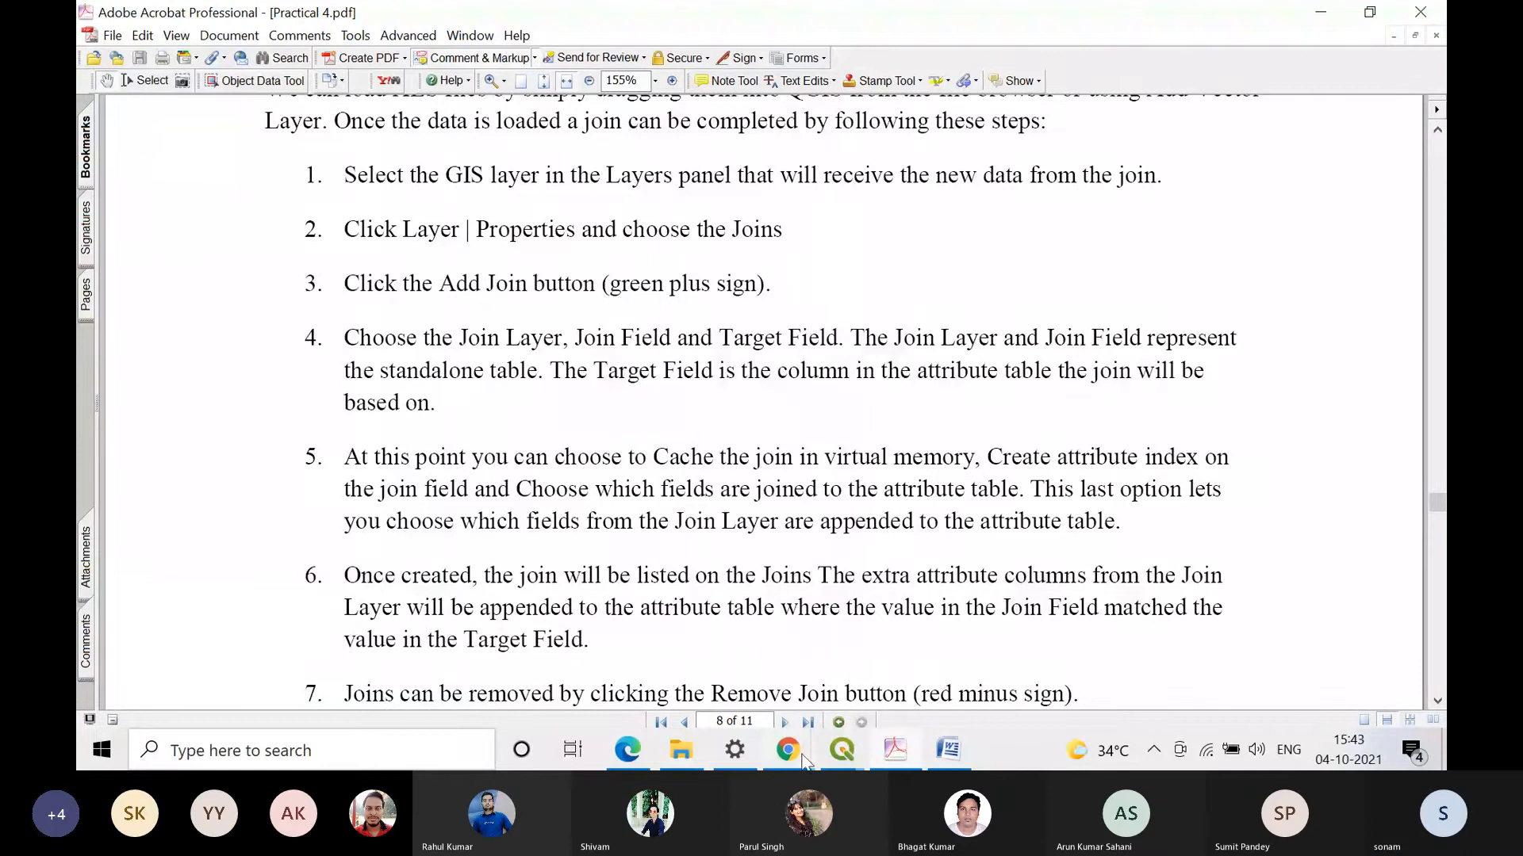
click(826, 759)
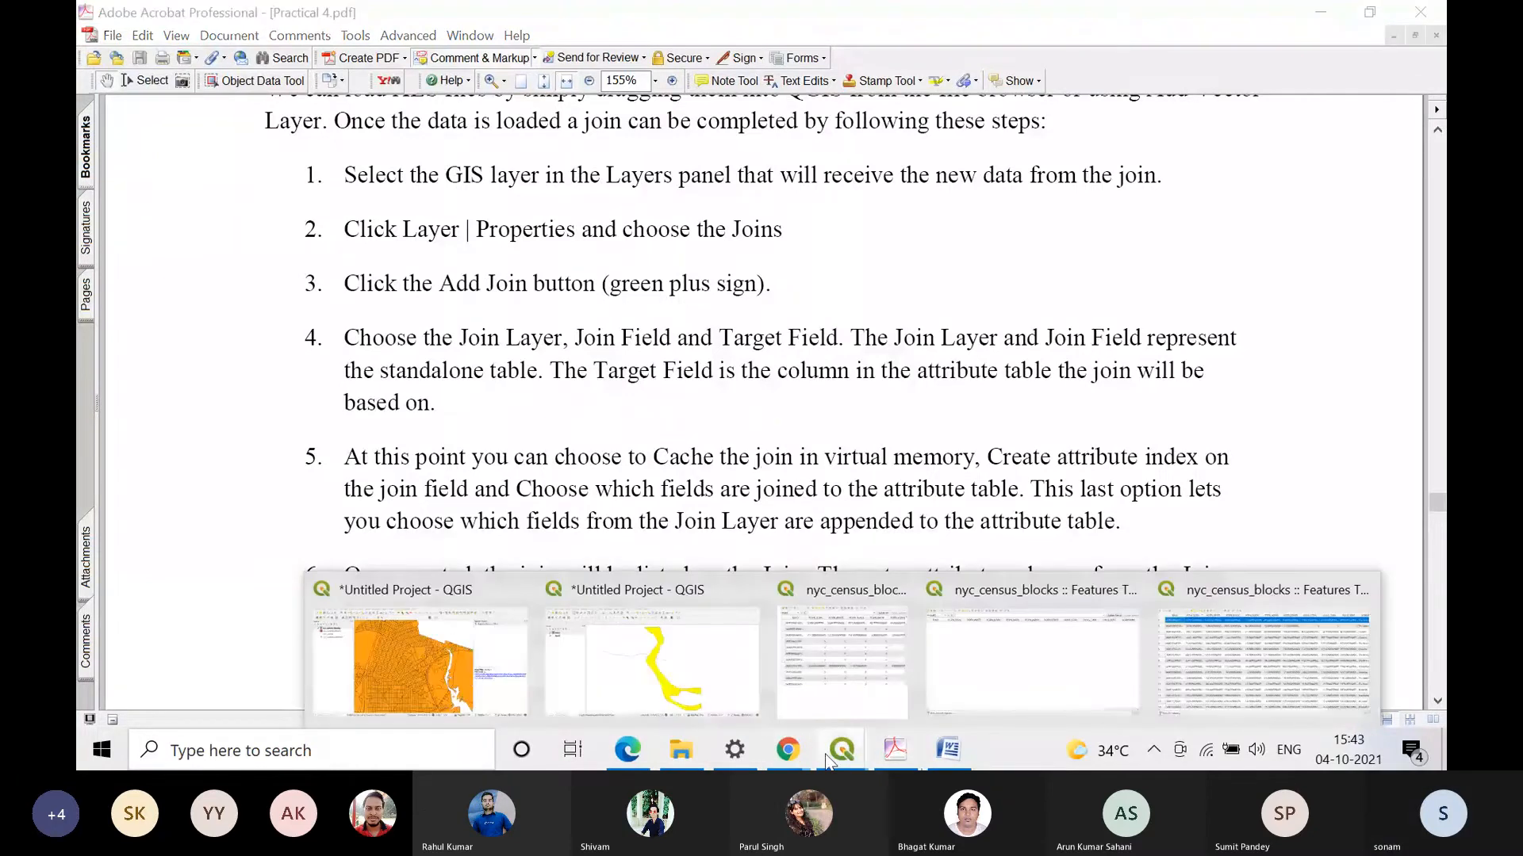
mouse_move(820, 669)
click(666, 665)
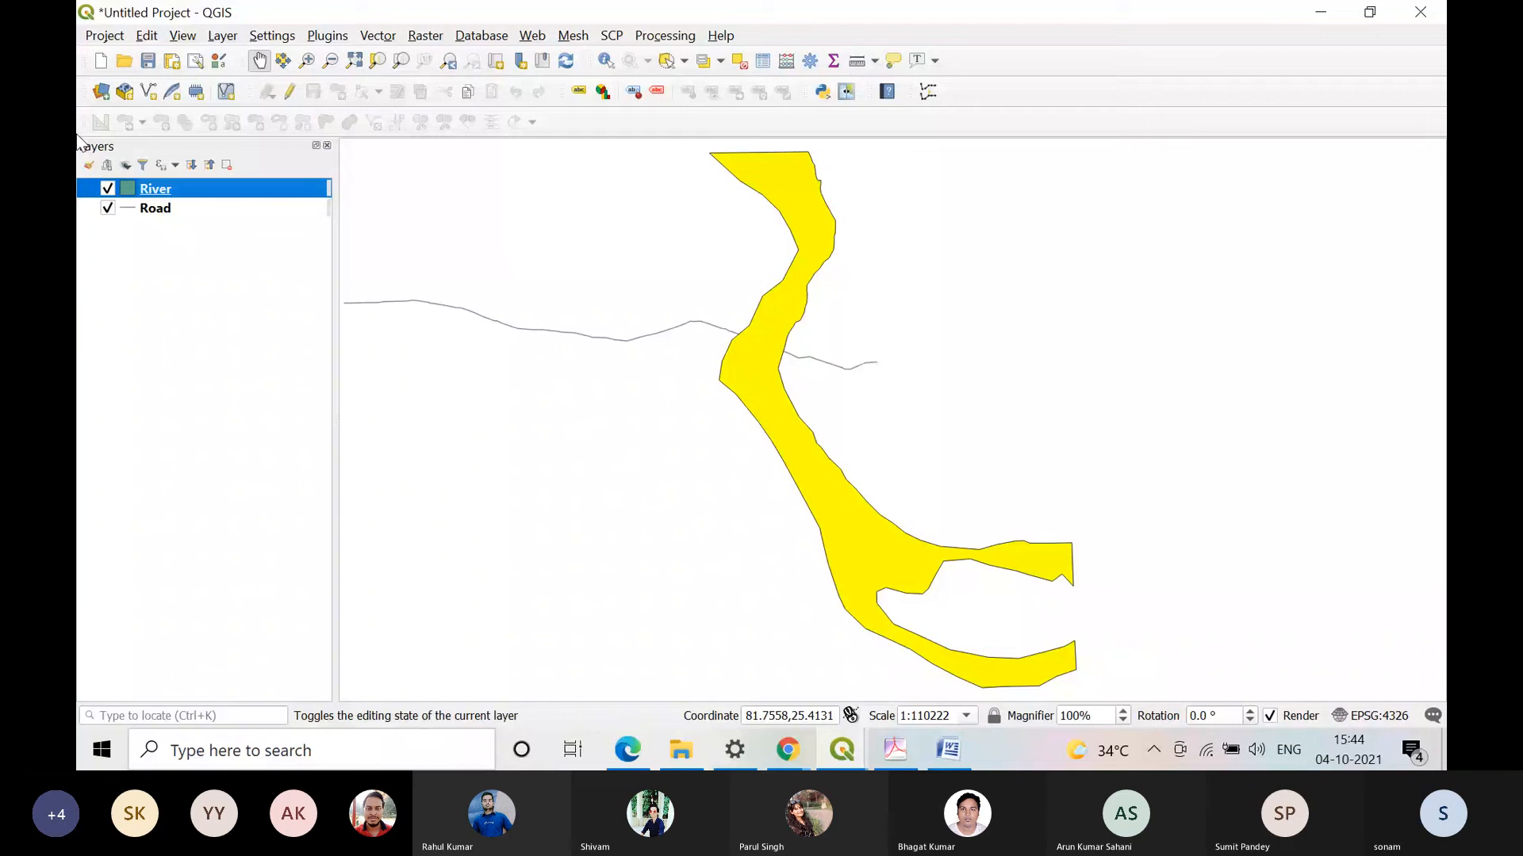
Step: Start adding a vector layer to the River and Road project and open the file browser for the vector dataset
click(421, 35)
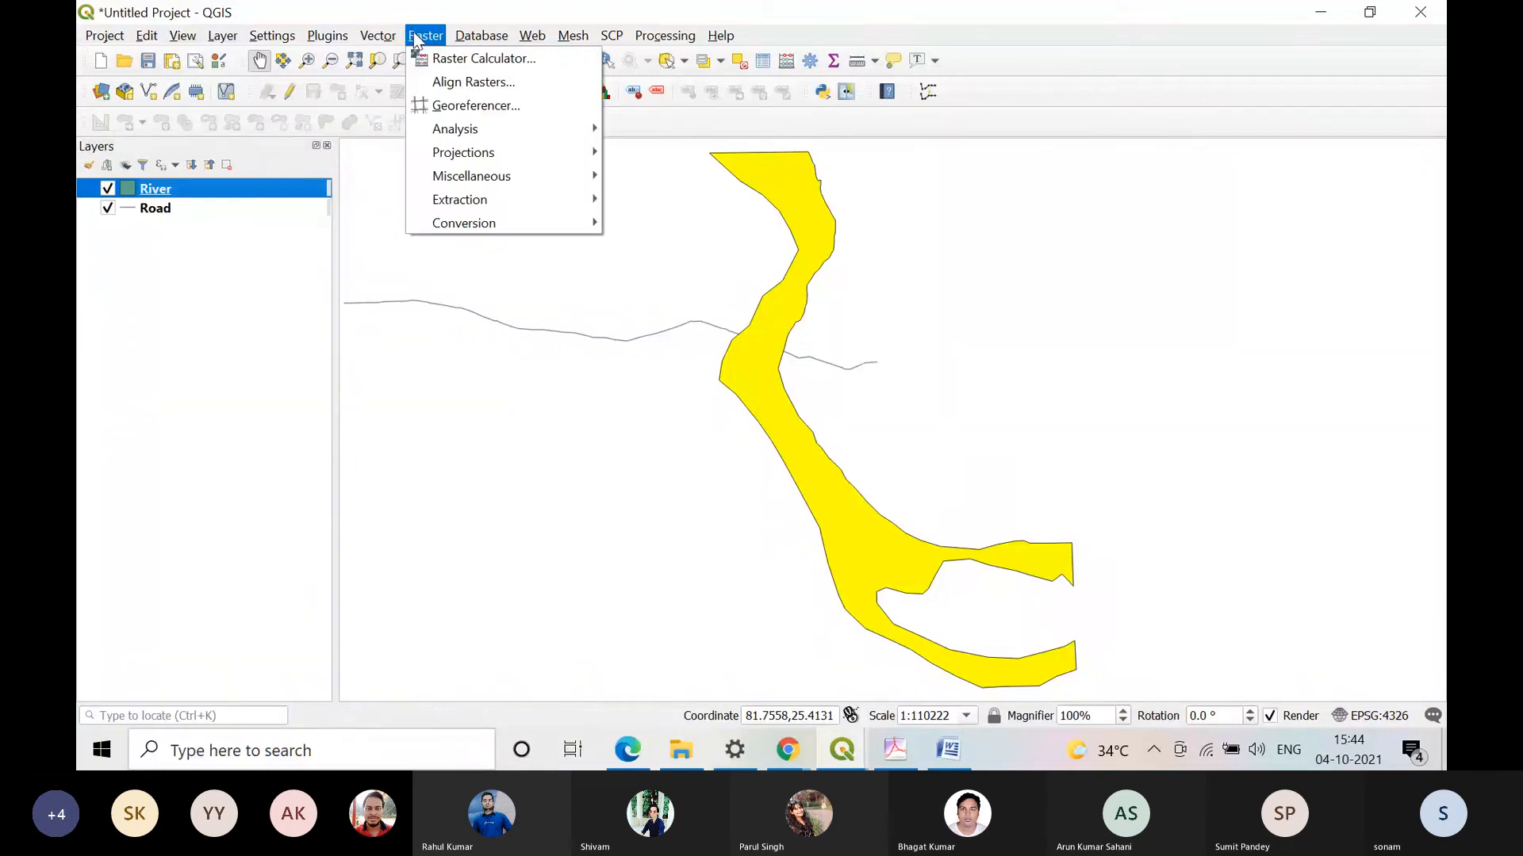
mouse_move(387, 41)
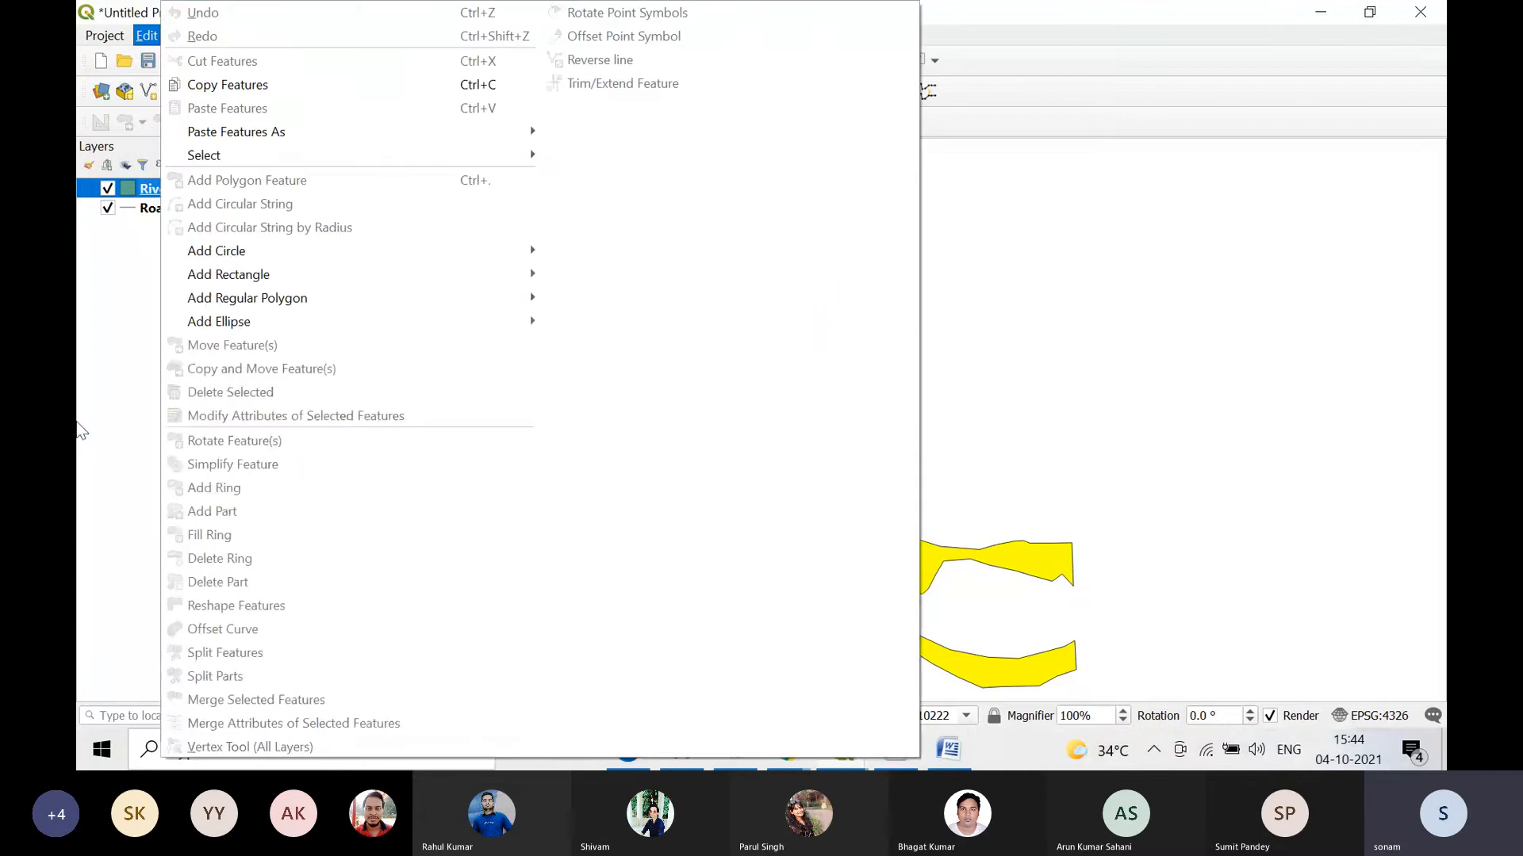
click(78, 429)
click(222, 36)
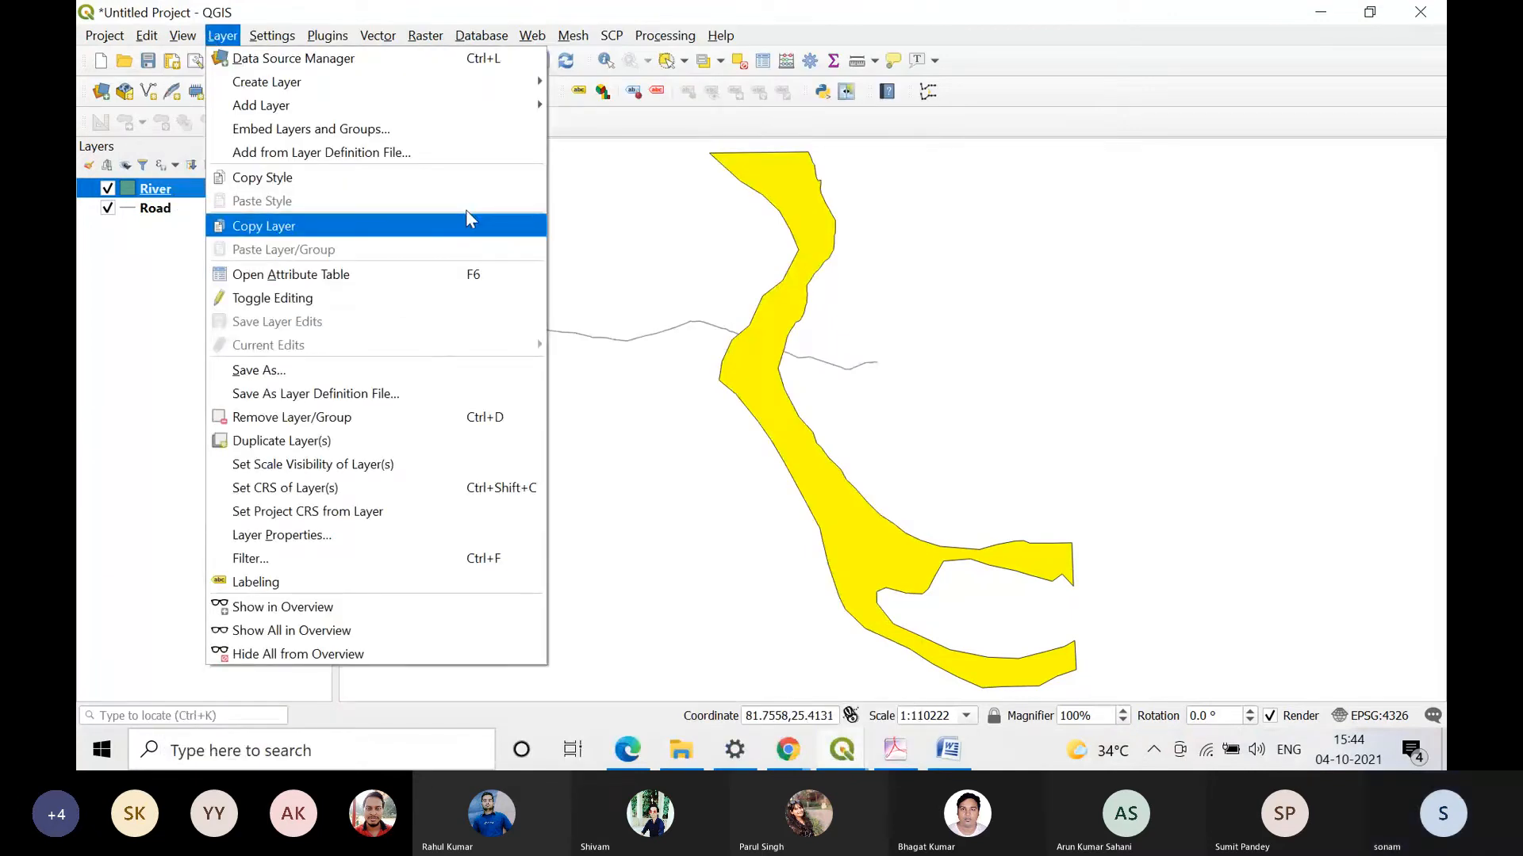
mouse_move(475, 105)
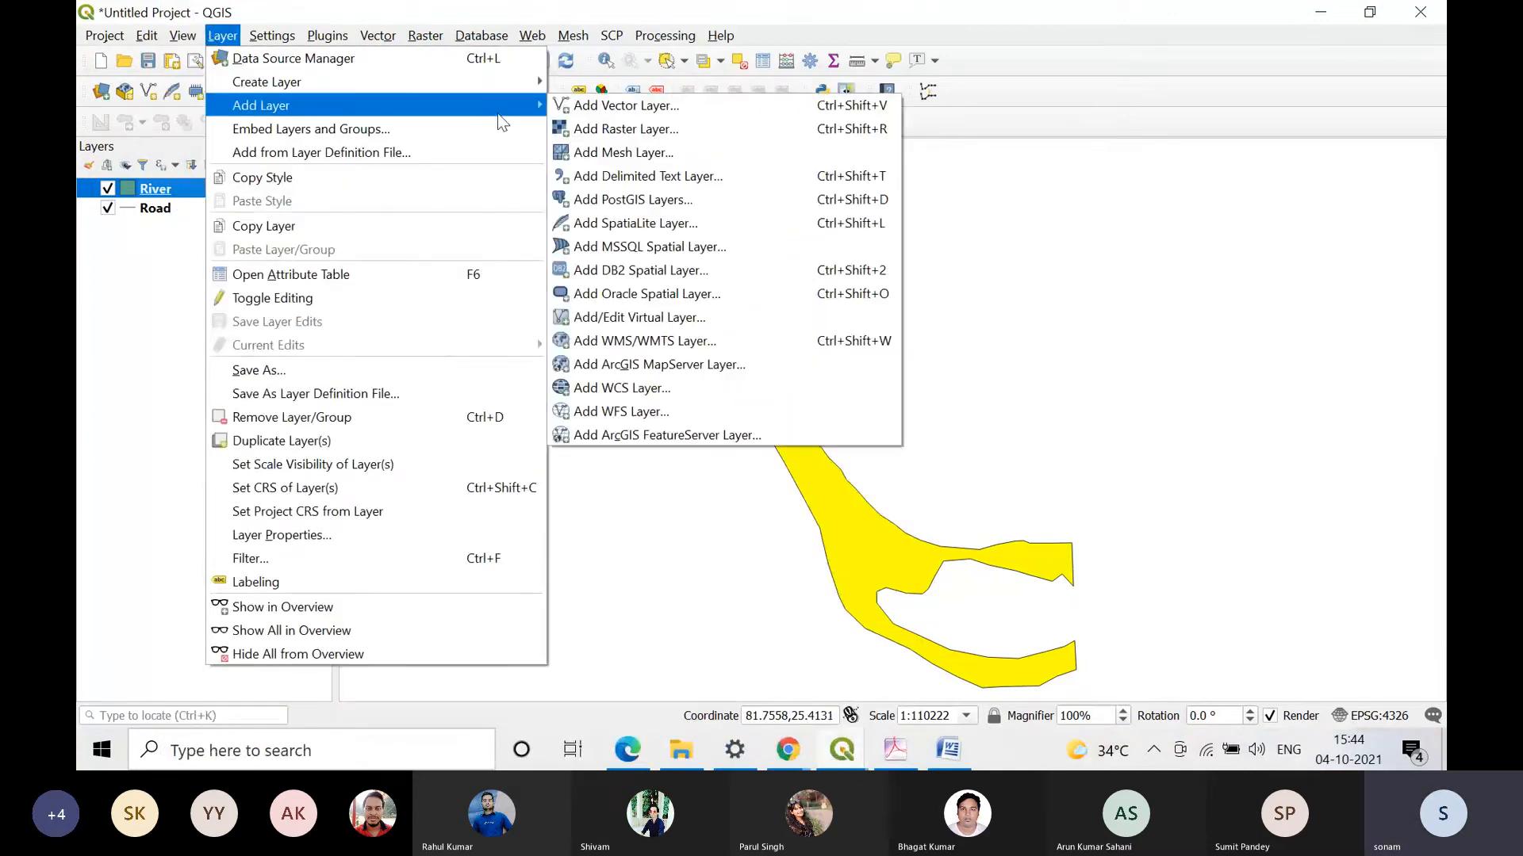
click(616, 111)
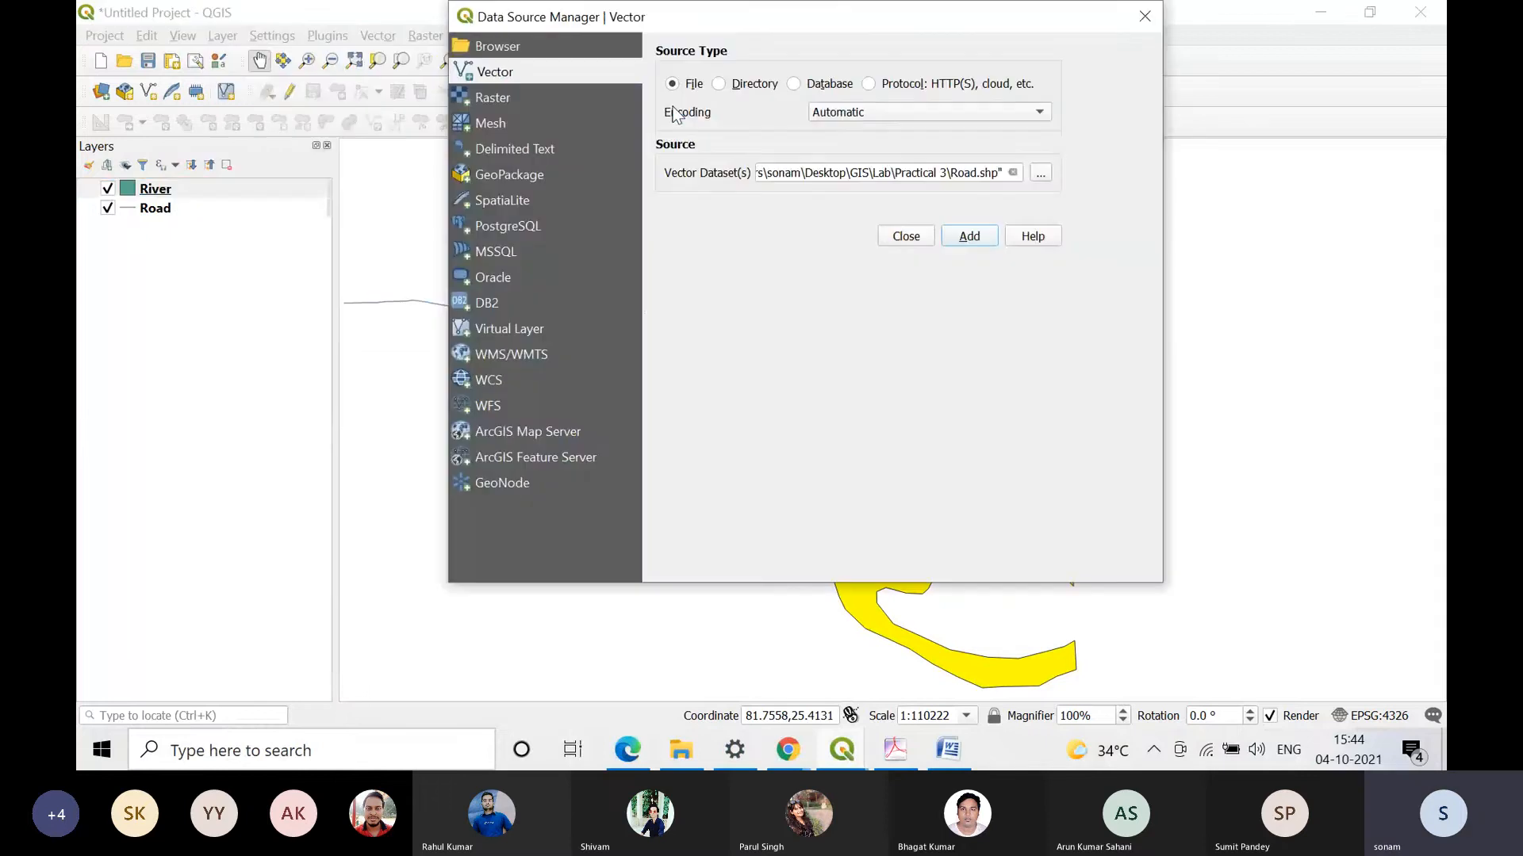
click(1044, 172)
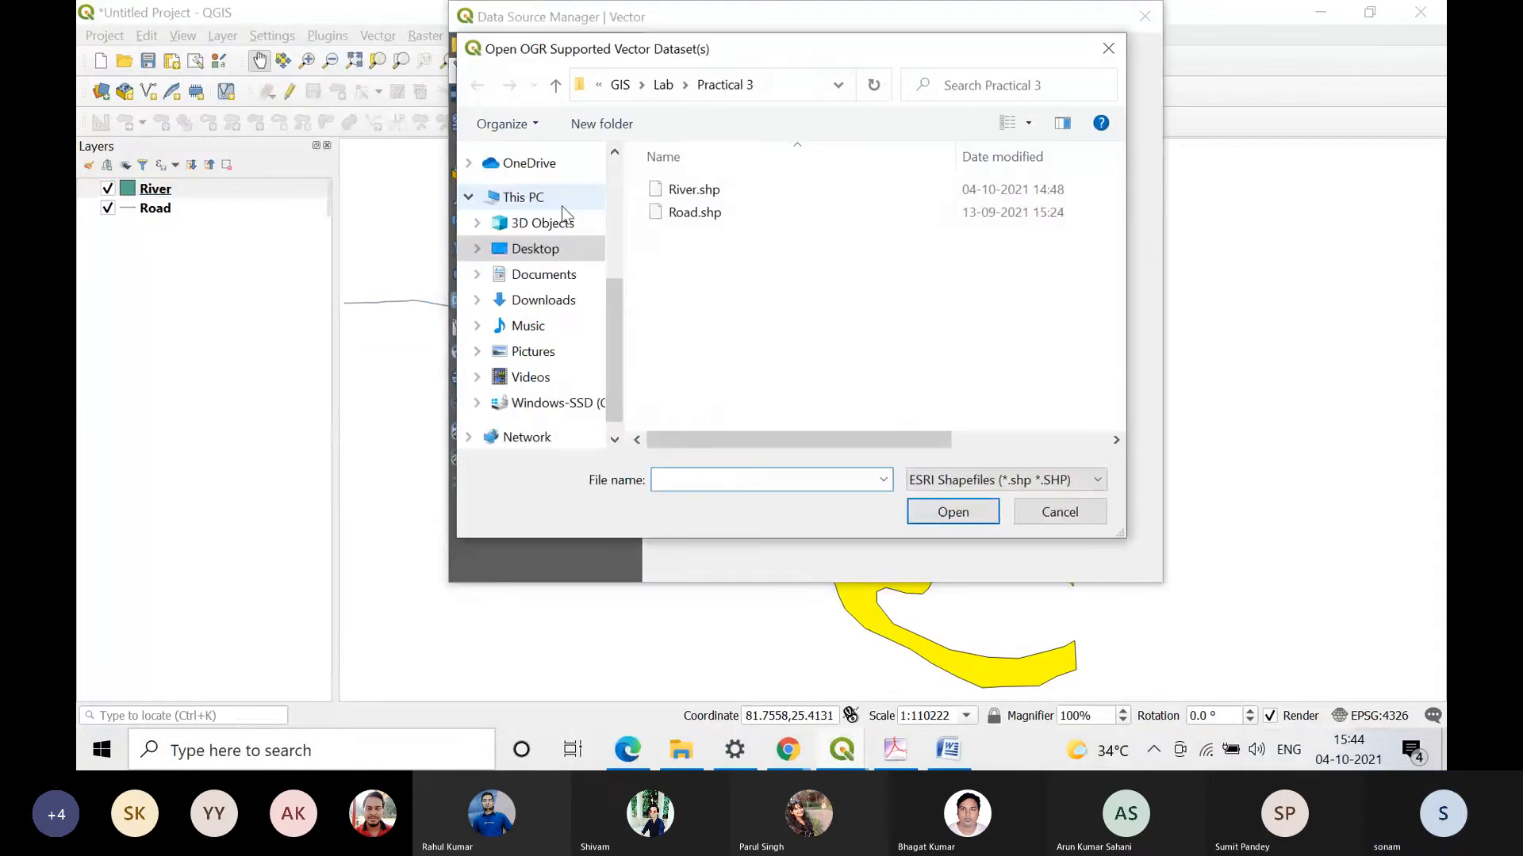
Step: Look for a suitable shapefile in the Desktop's GIS folder and in the School and Shapefiles folders under Map
click(531, 249)
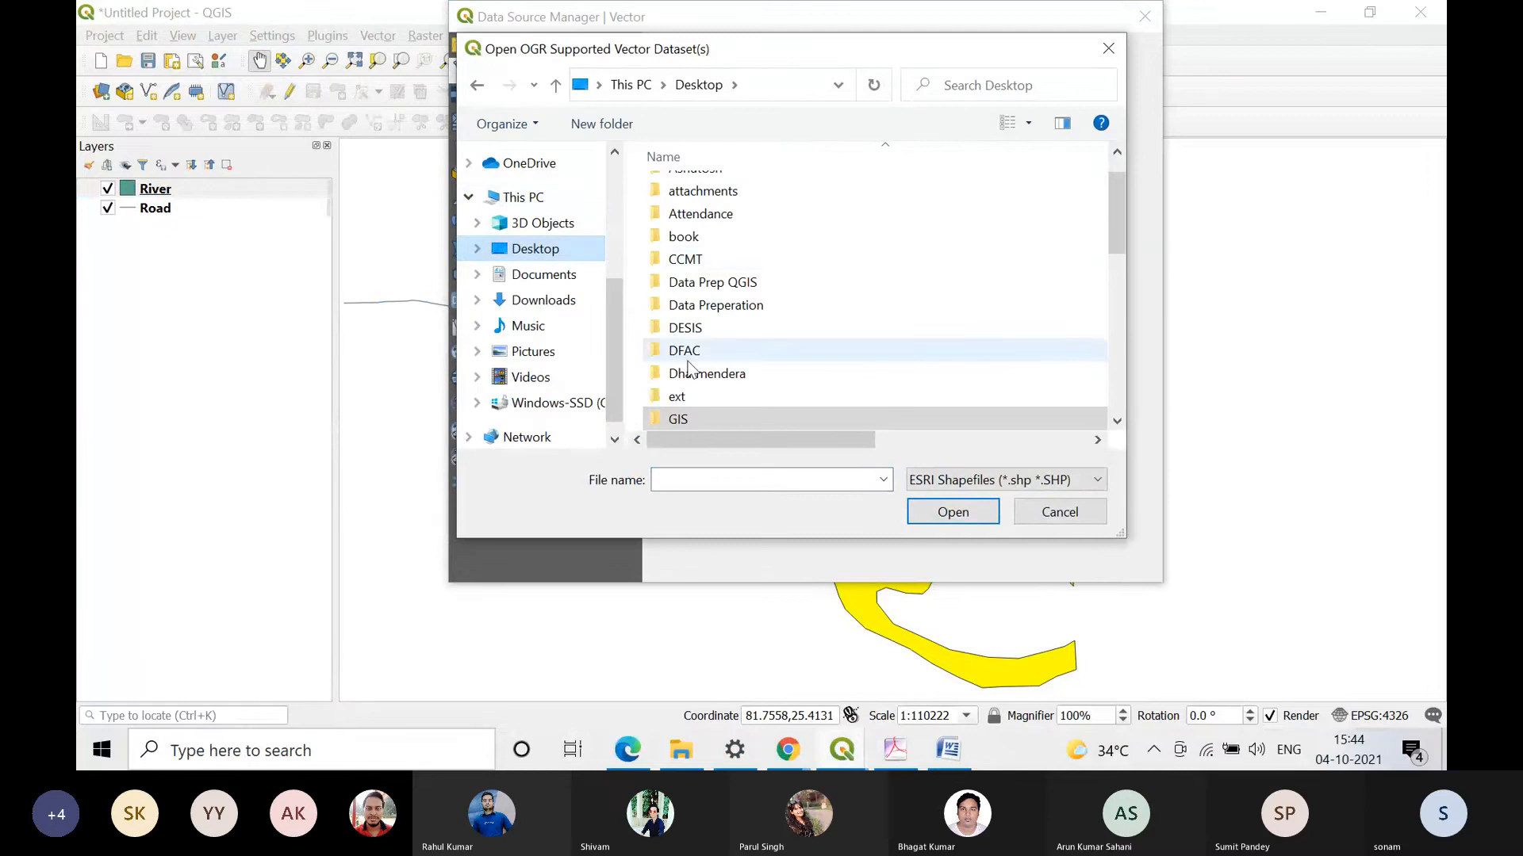
scroll(697, 373, down, 1)
double_click(716, 350)
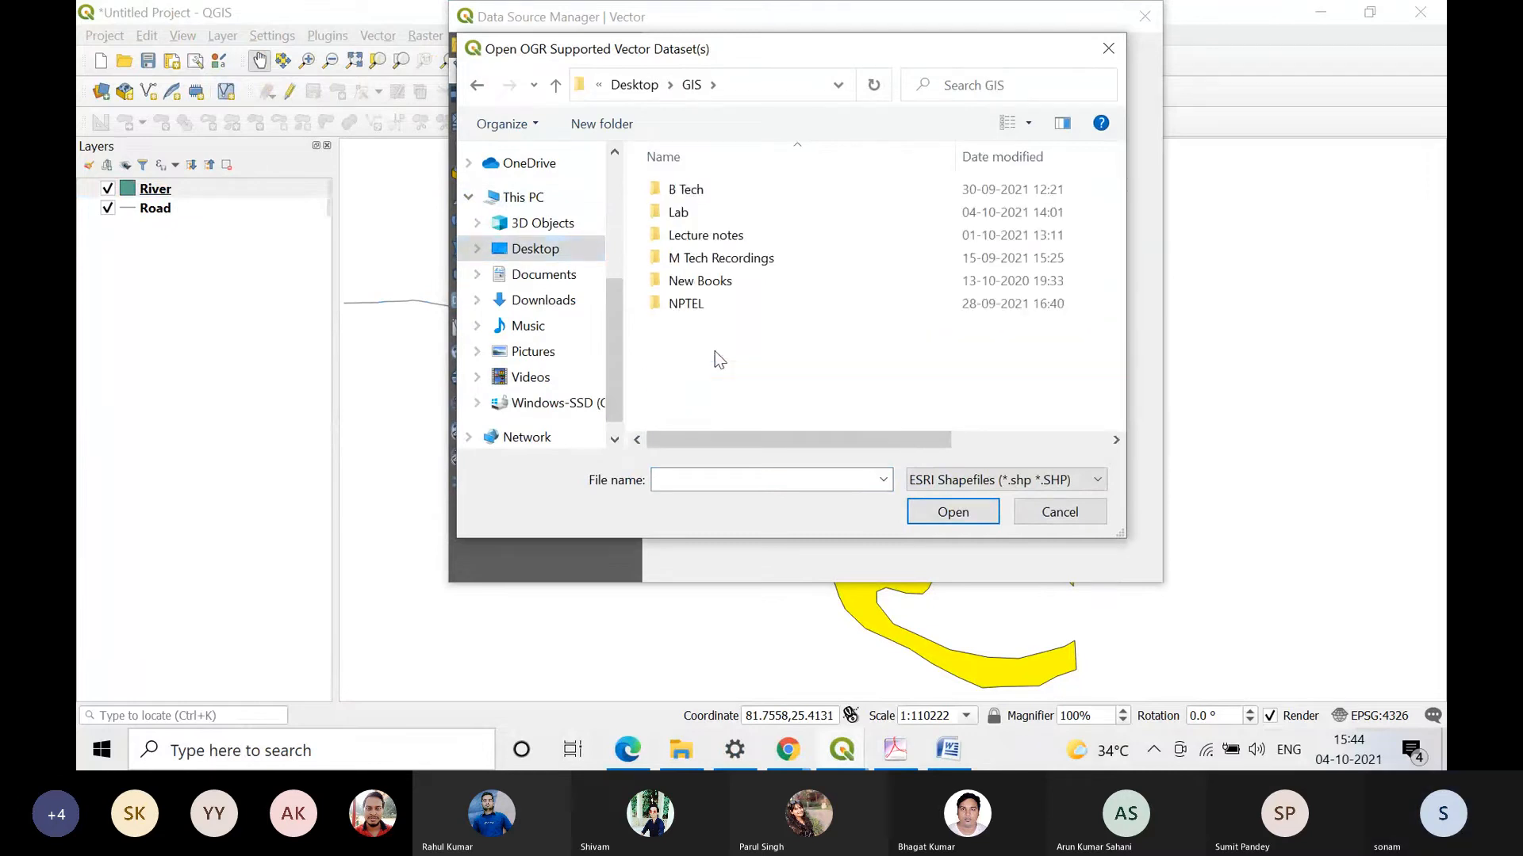
click(638, 85)
scroll(696, 385, down, 3)
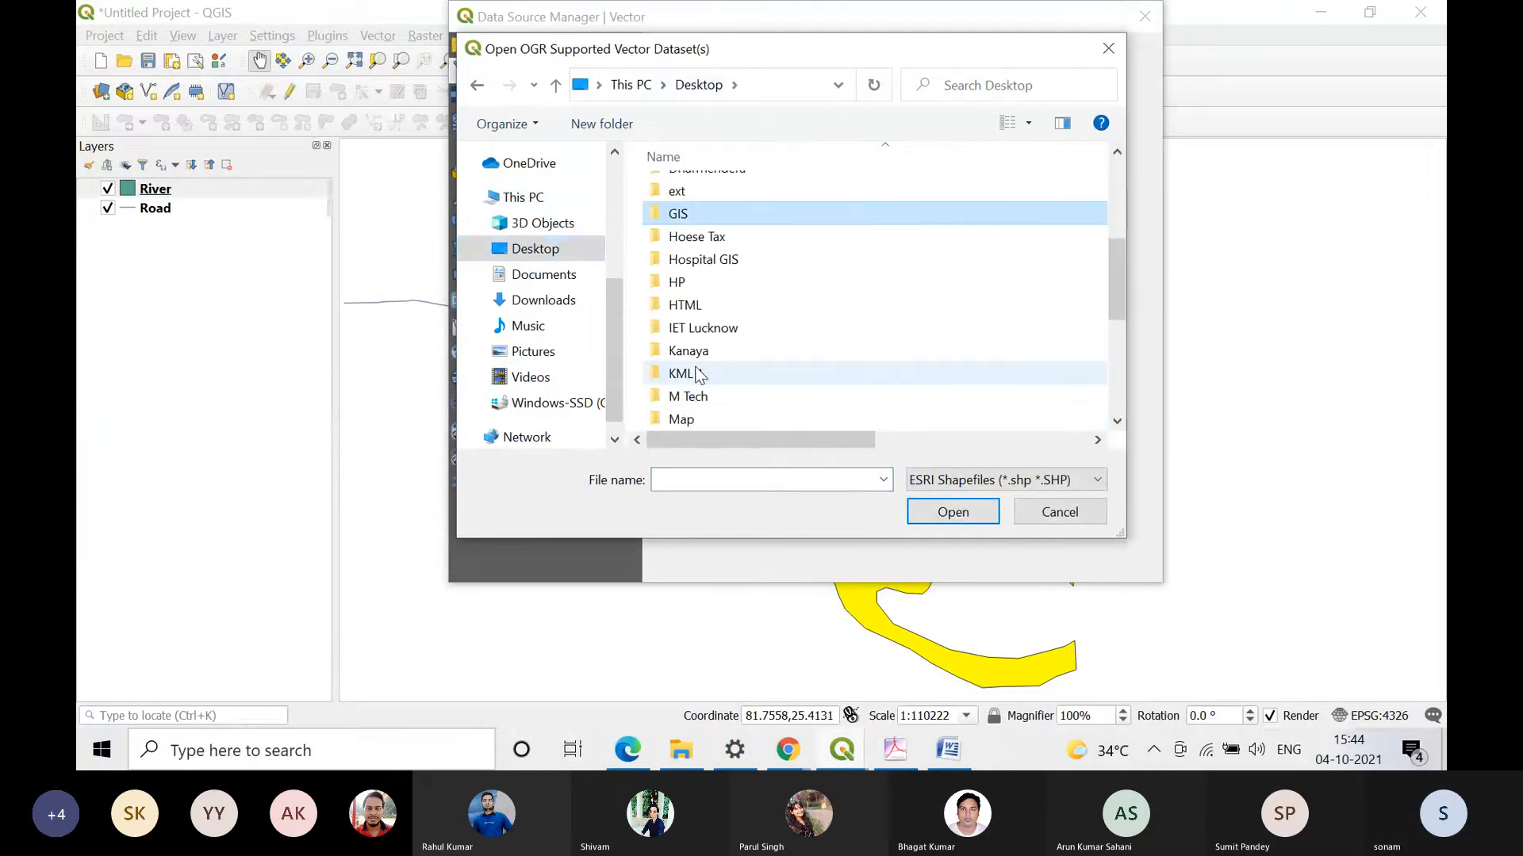
scroll(690, 305, down, 1)
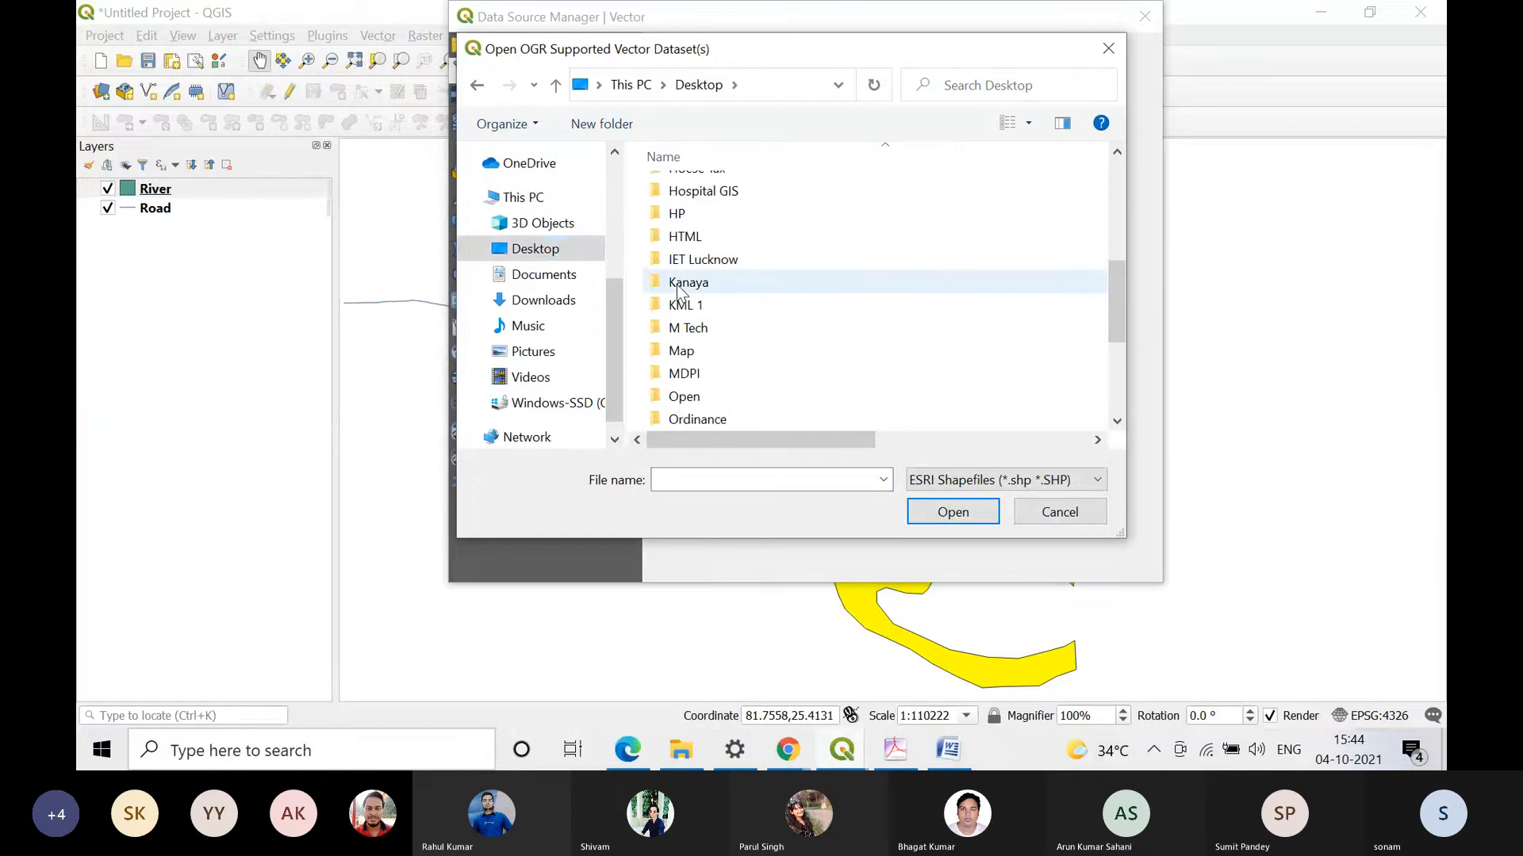
double_click(757, 357)
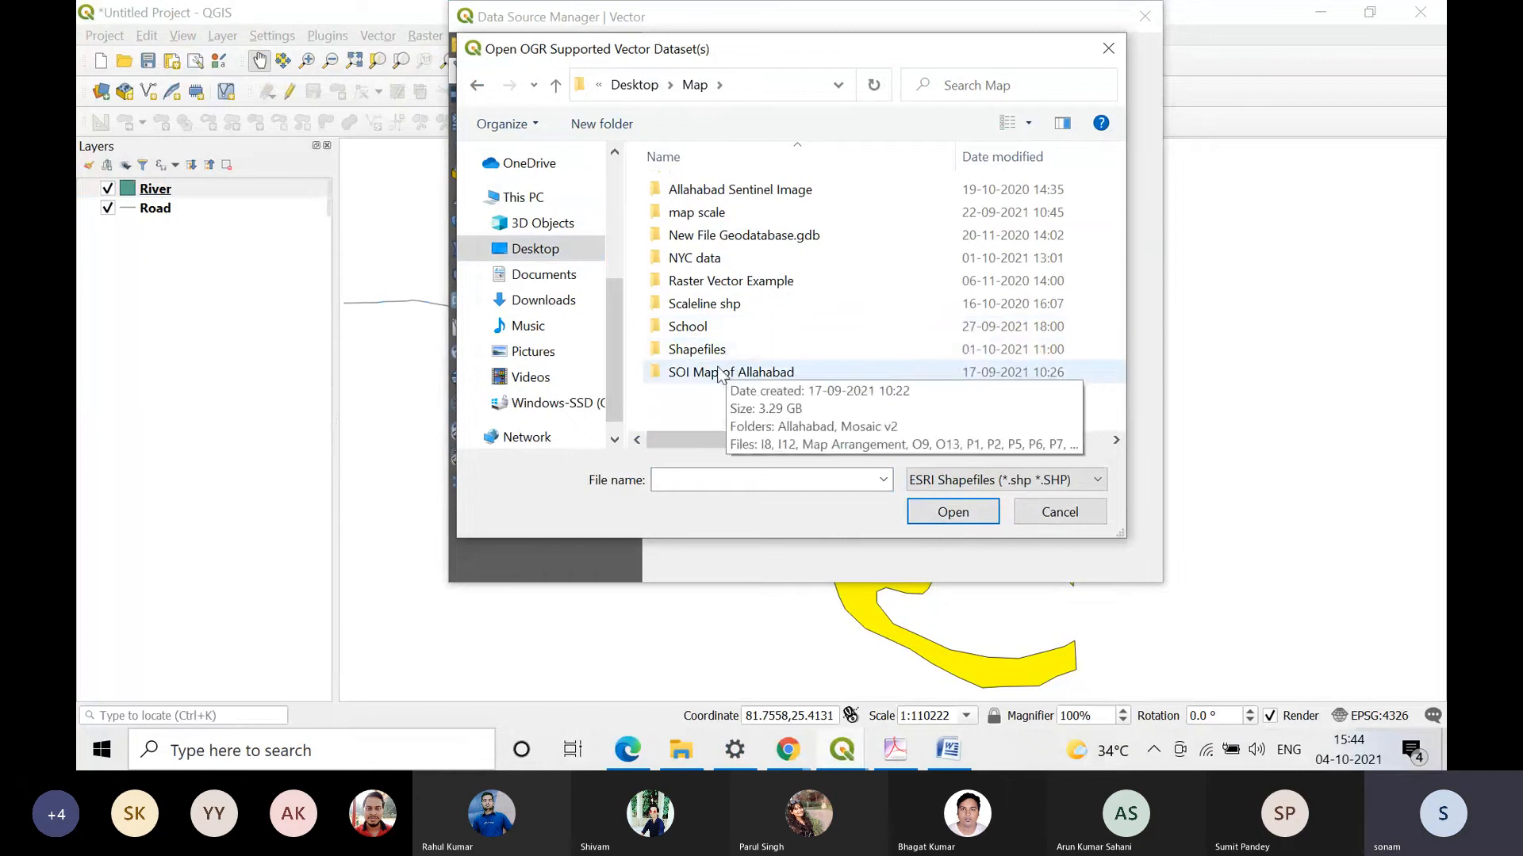
double_click(702, 327)
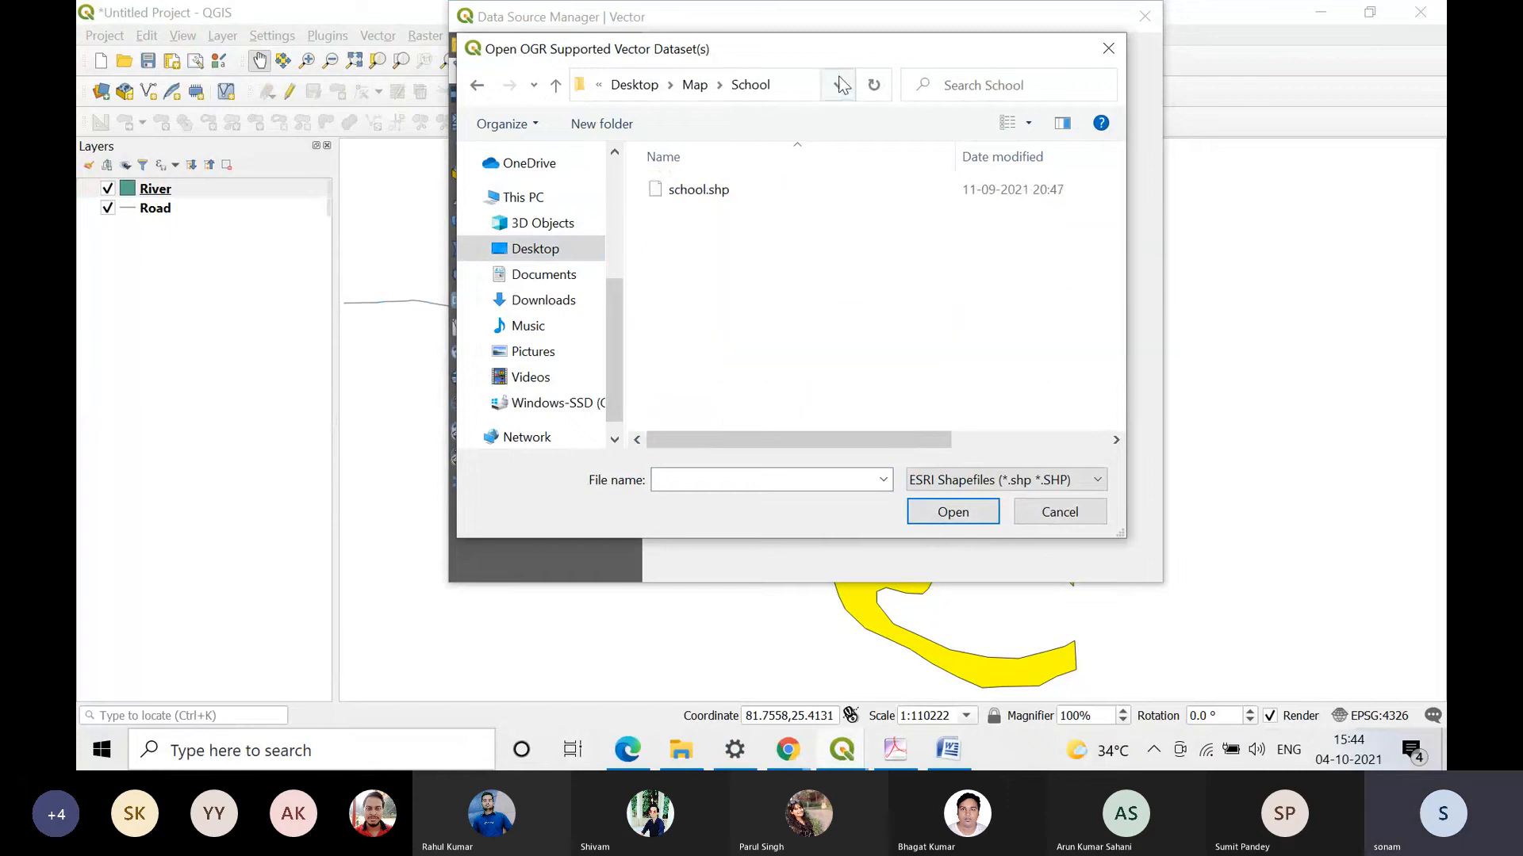
click(694, 86)
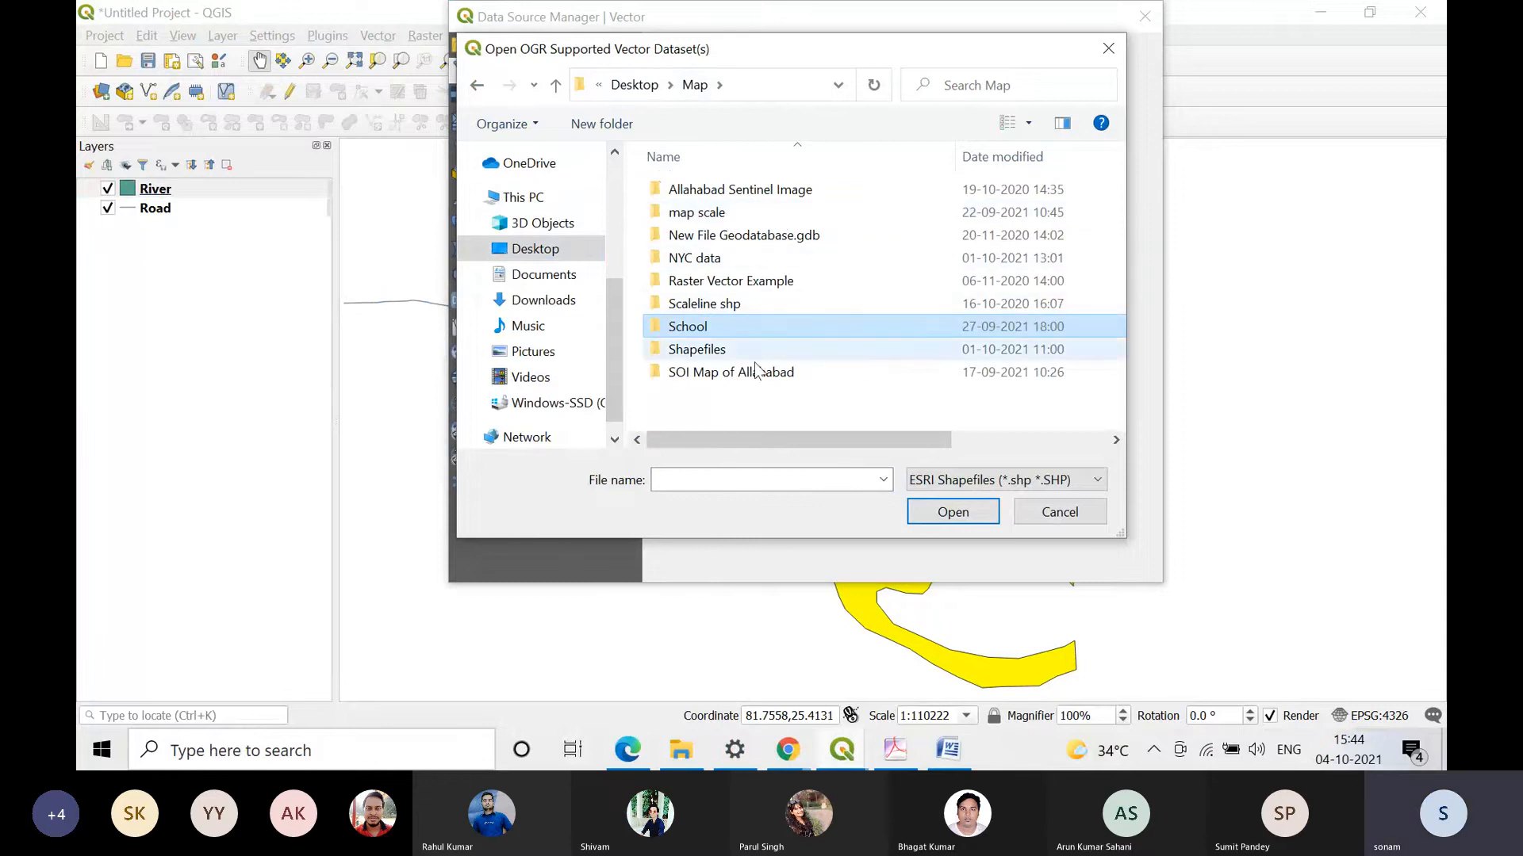
double_click(708, 358)
click(617, 85)
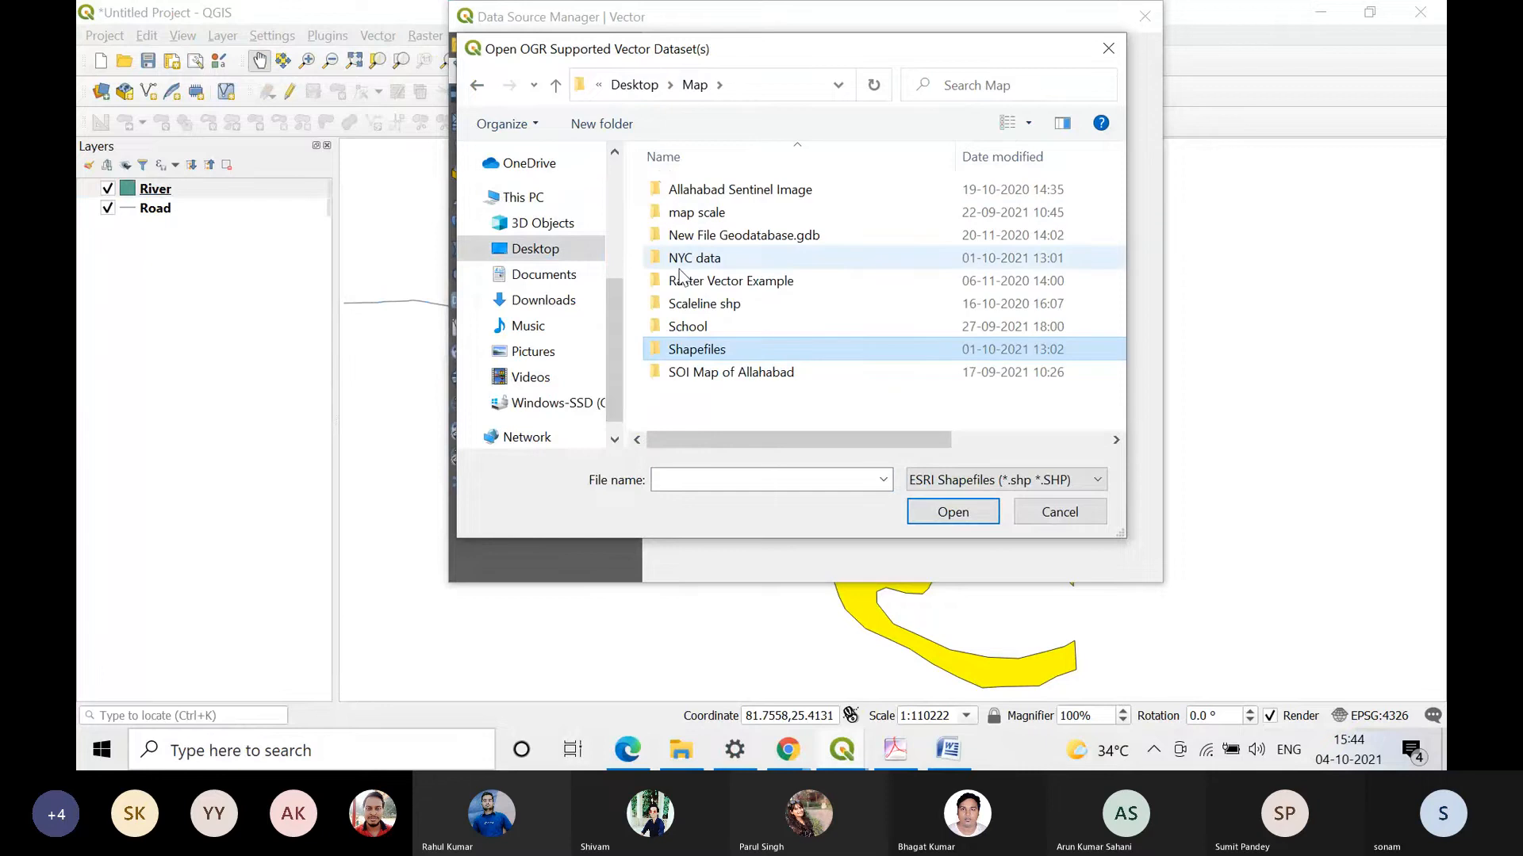
Step: Browse from the Desktop through the Thesis and data folders to the Village folder for the vector dataset
click(634, 85)
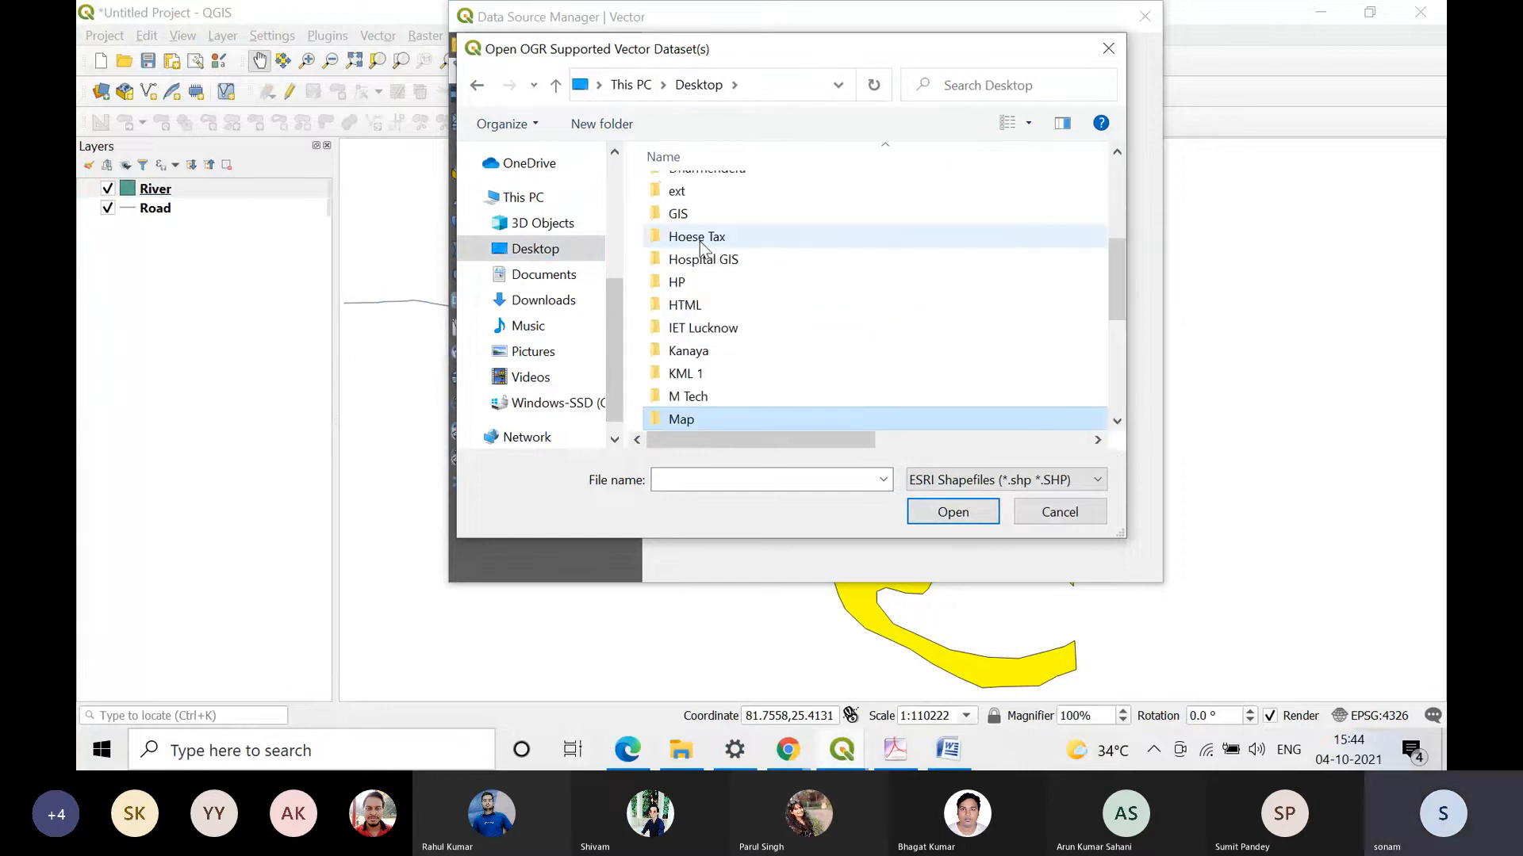
scroll(700, 247, up, 2)
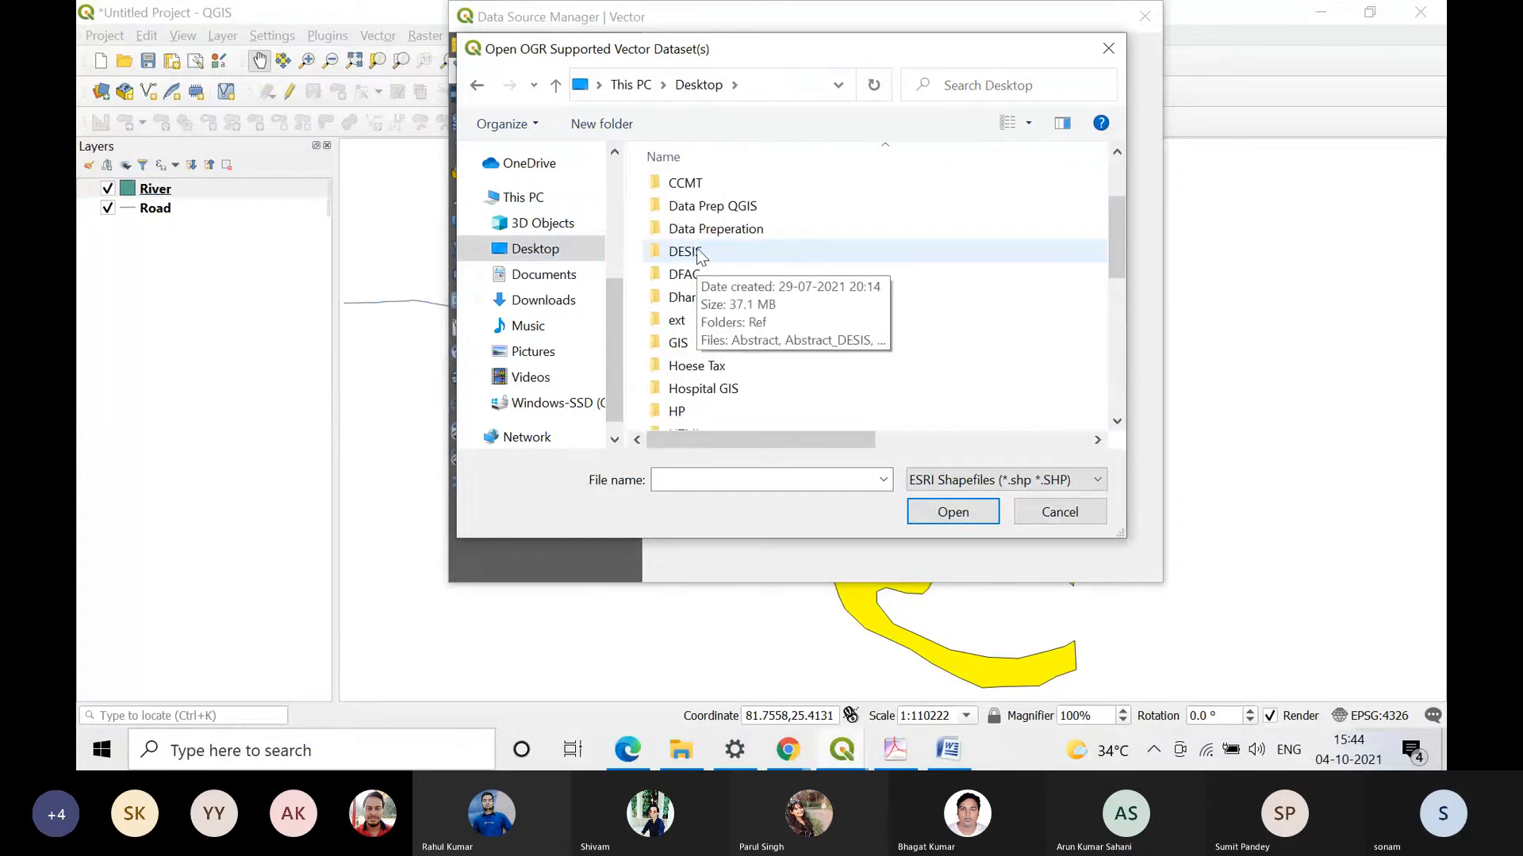
scroll(704, 252, up, 2)
scroll(700, 254, down, 1)
click(698, 353)
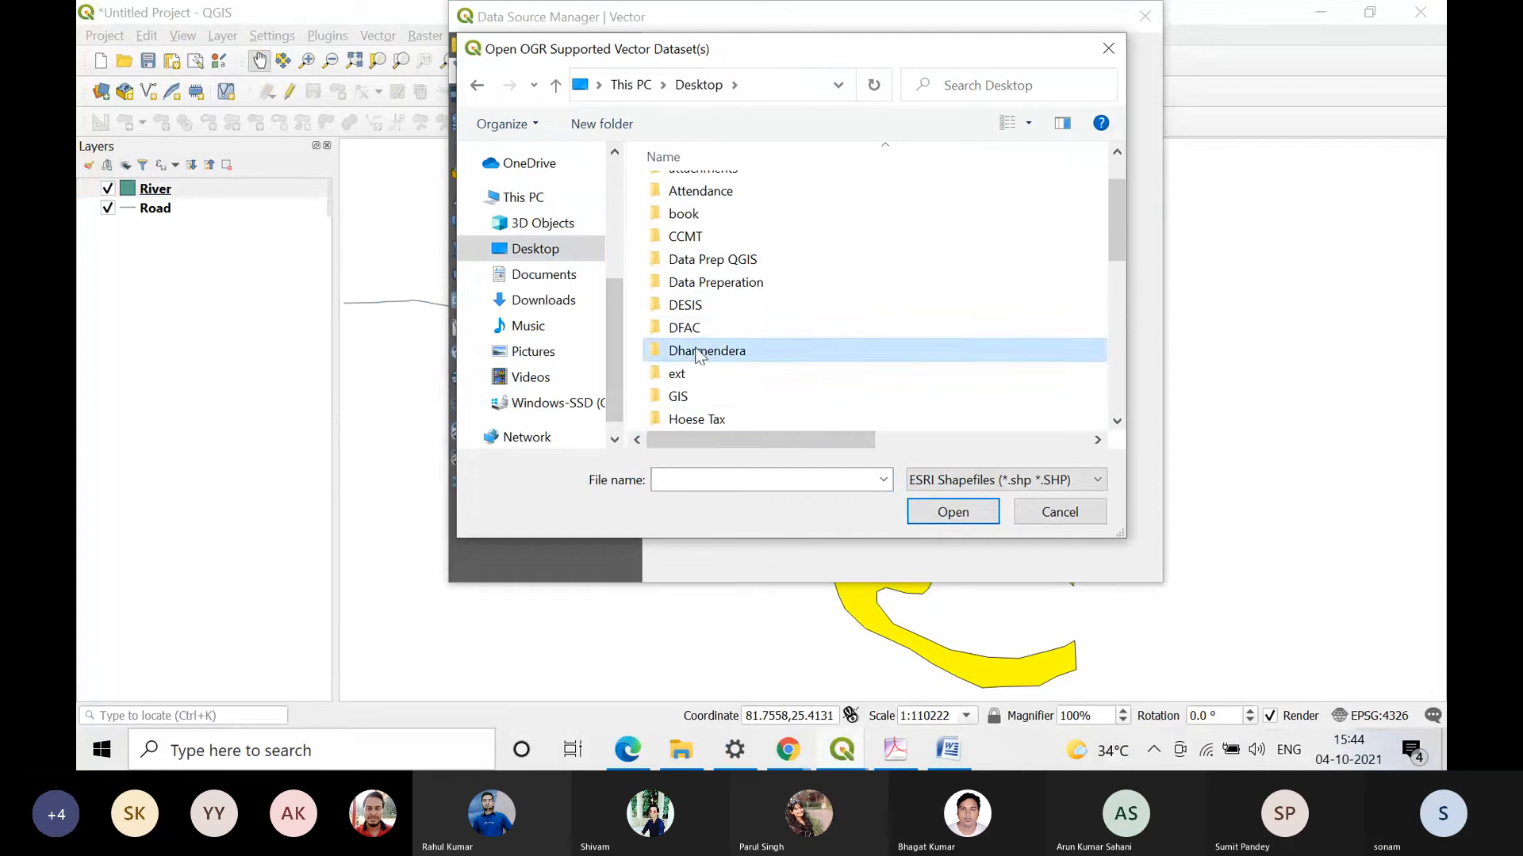
double_click(698, 352)
double_click(682, 258)
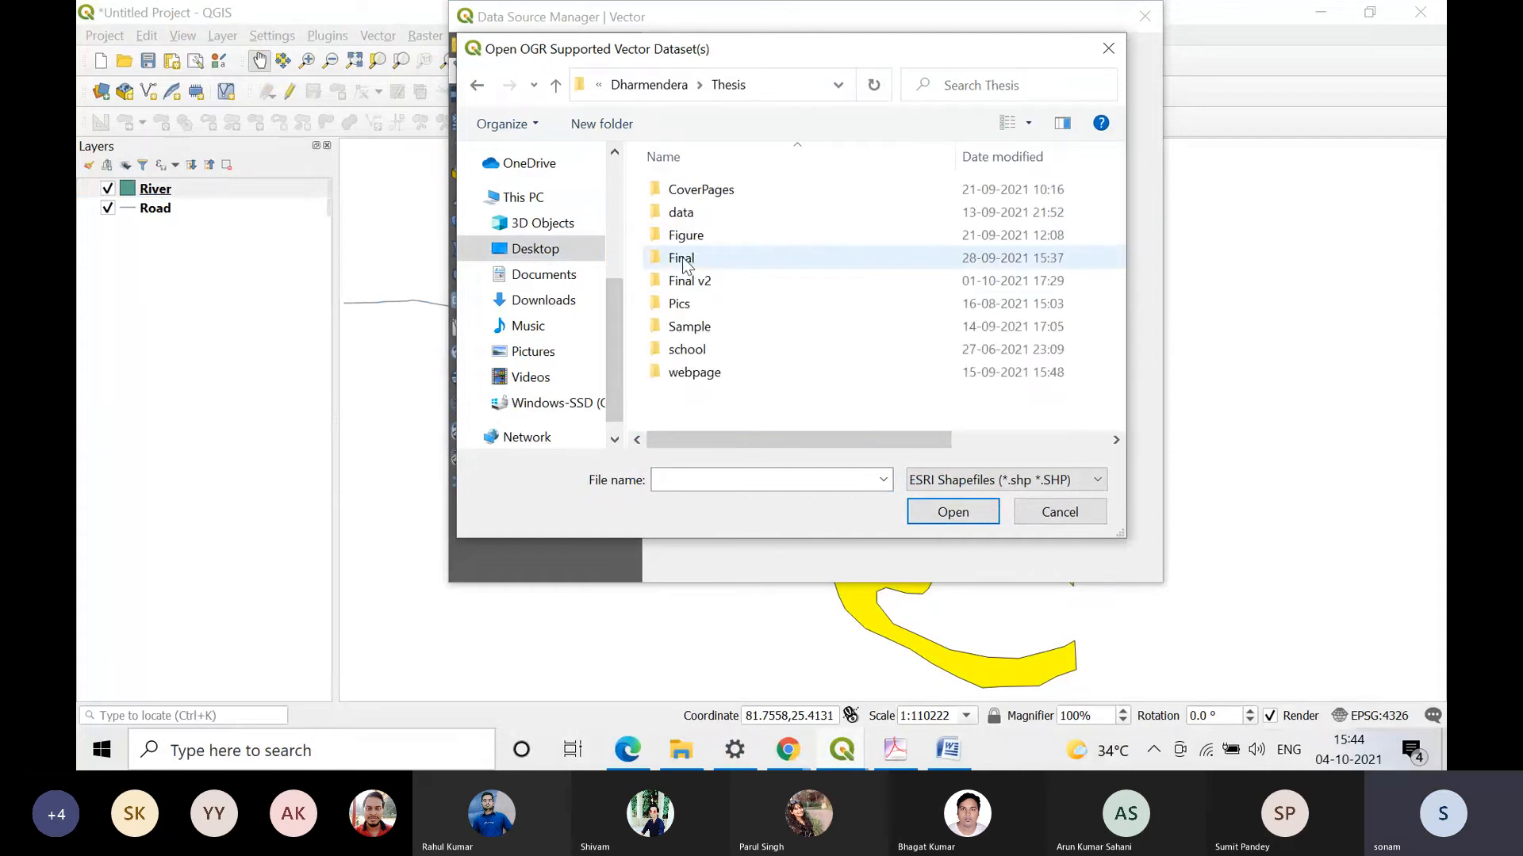
double_click(683, 213)
double_click(690, 216)
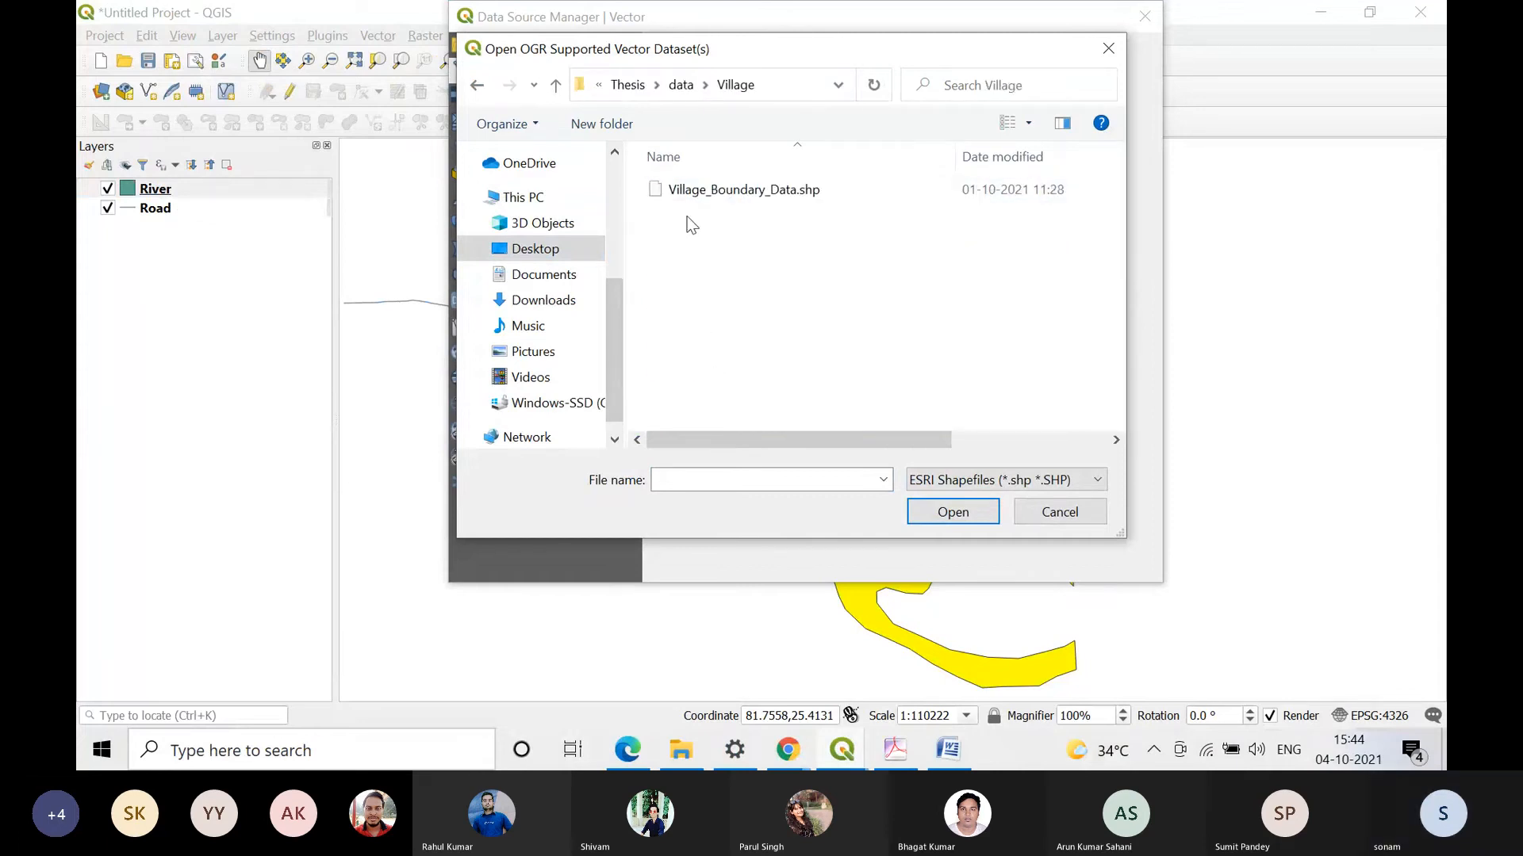
Step: Add Village_Boundary_Data.shp to the project as a vector layer and zoom to its full extent
click(693, 192)
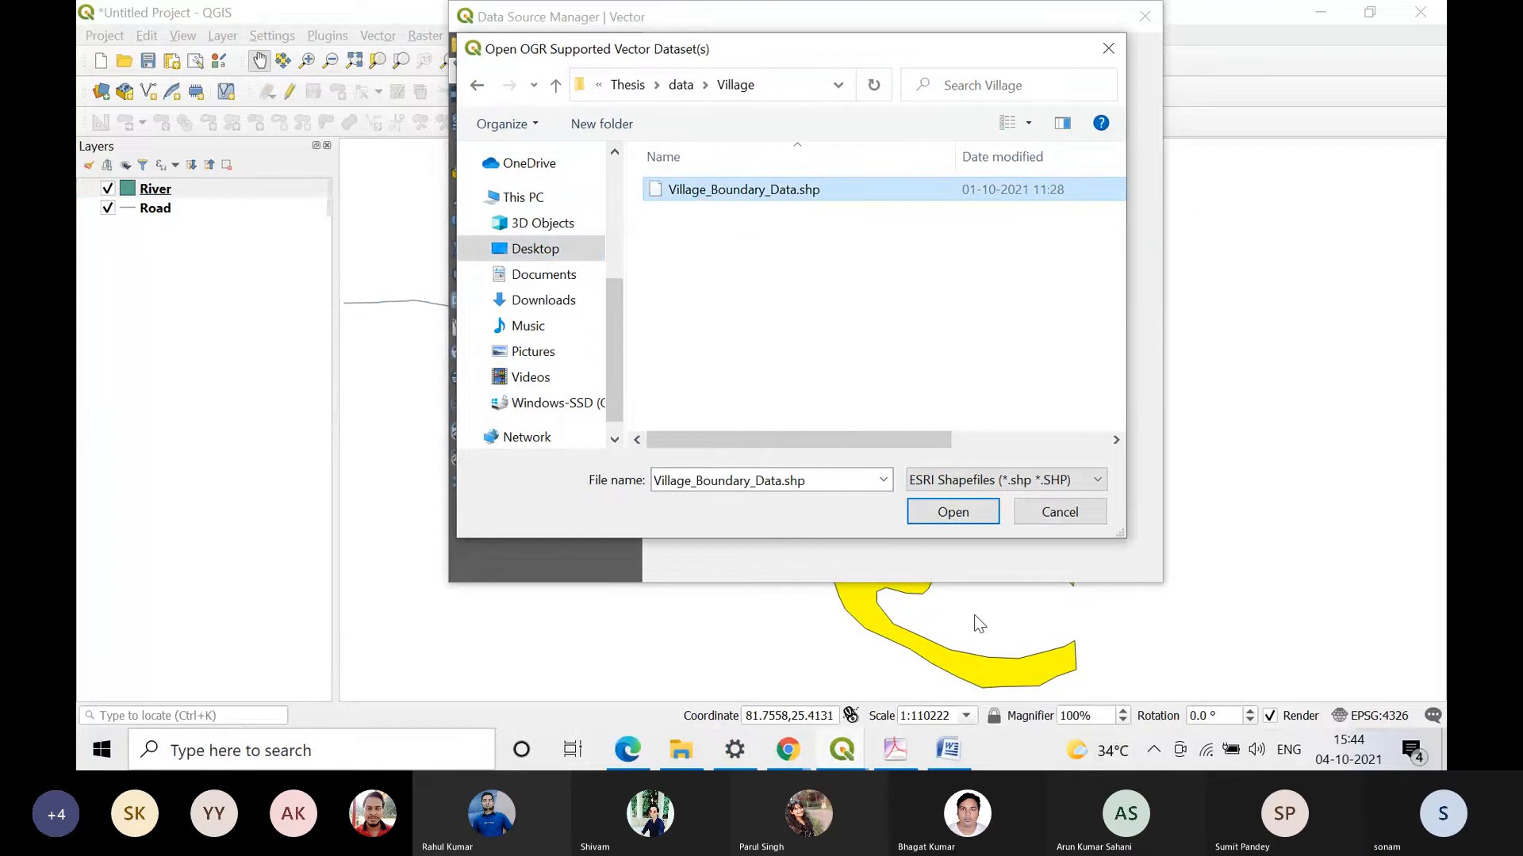
key(Return)
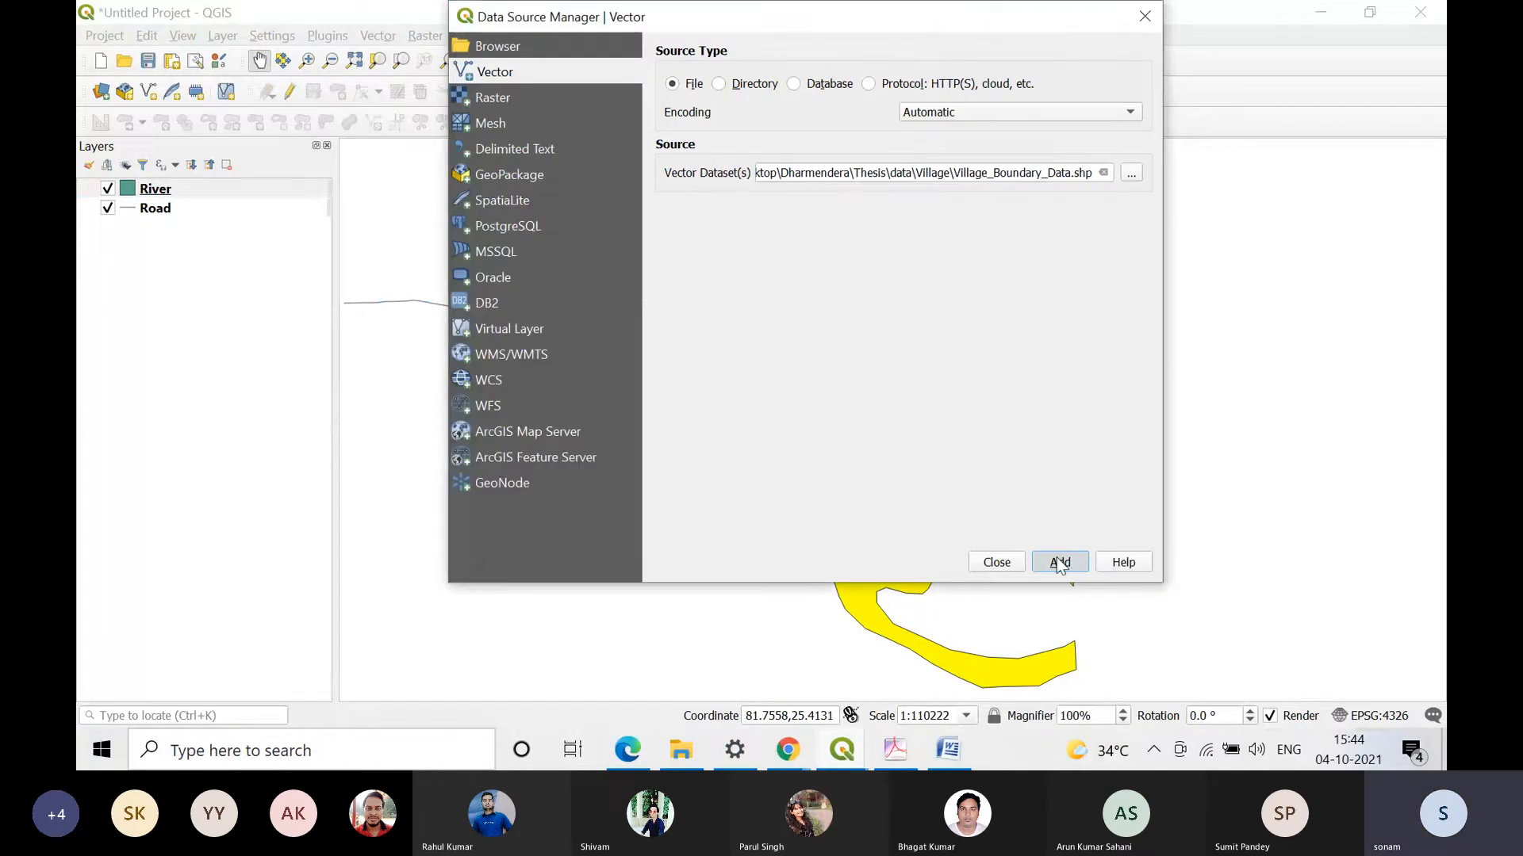
click(1061, 562)
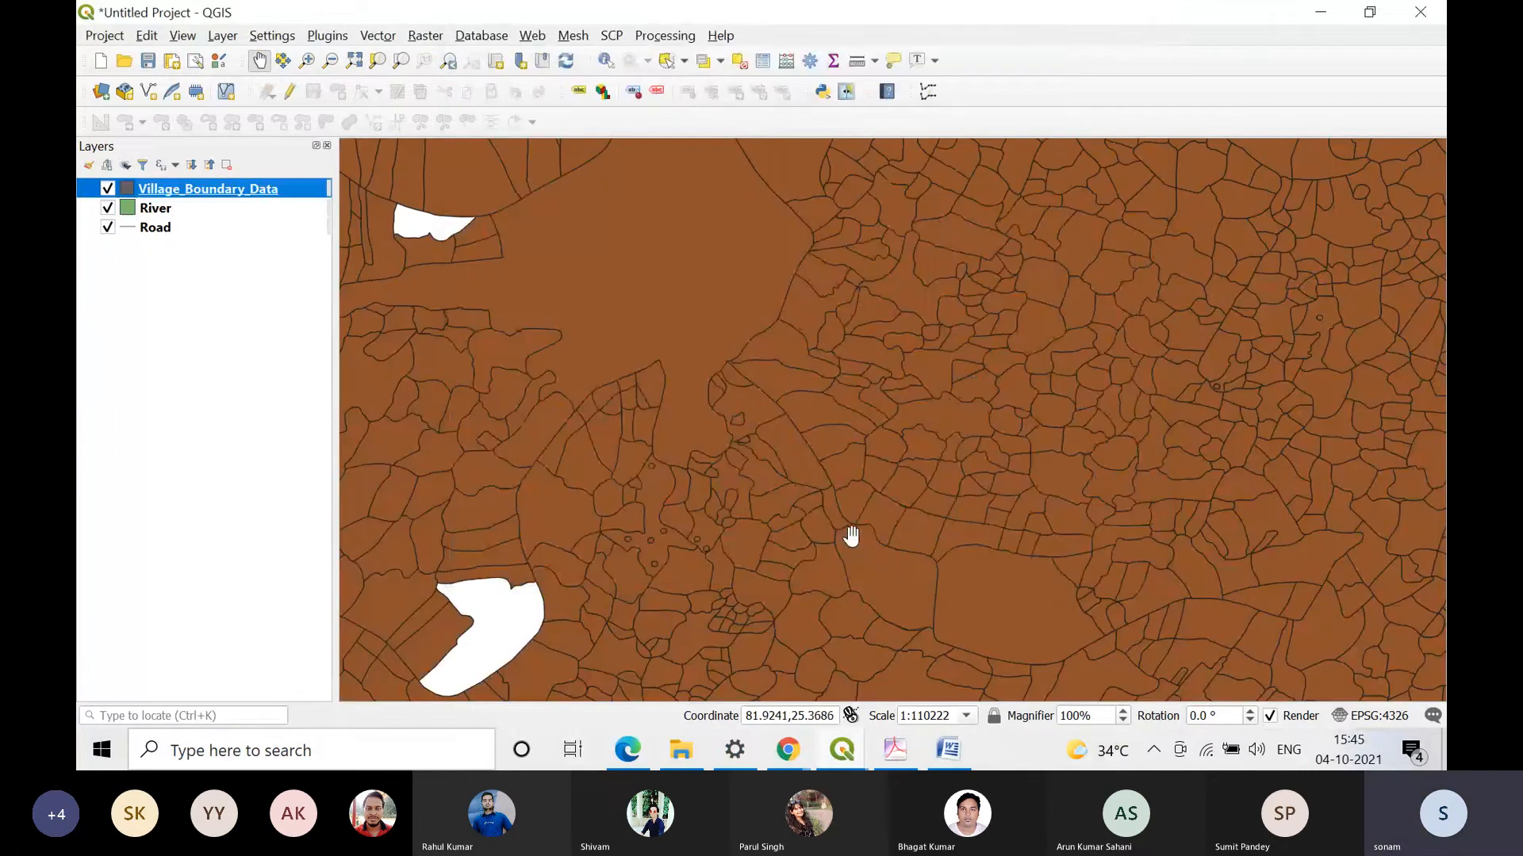
right_click(247, 188)
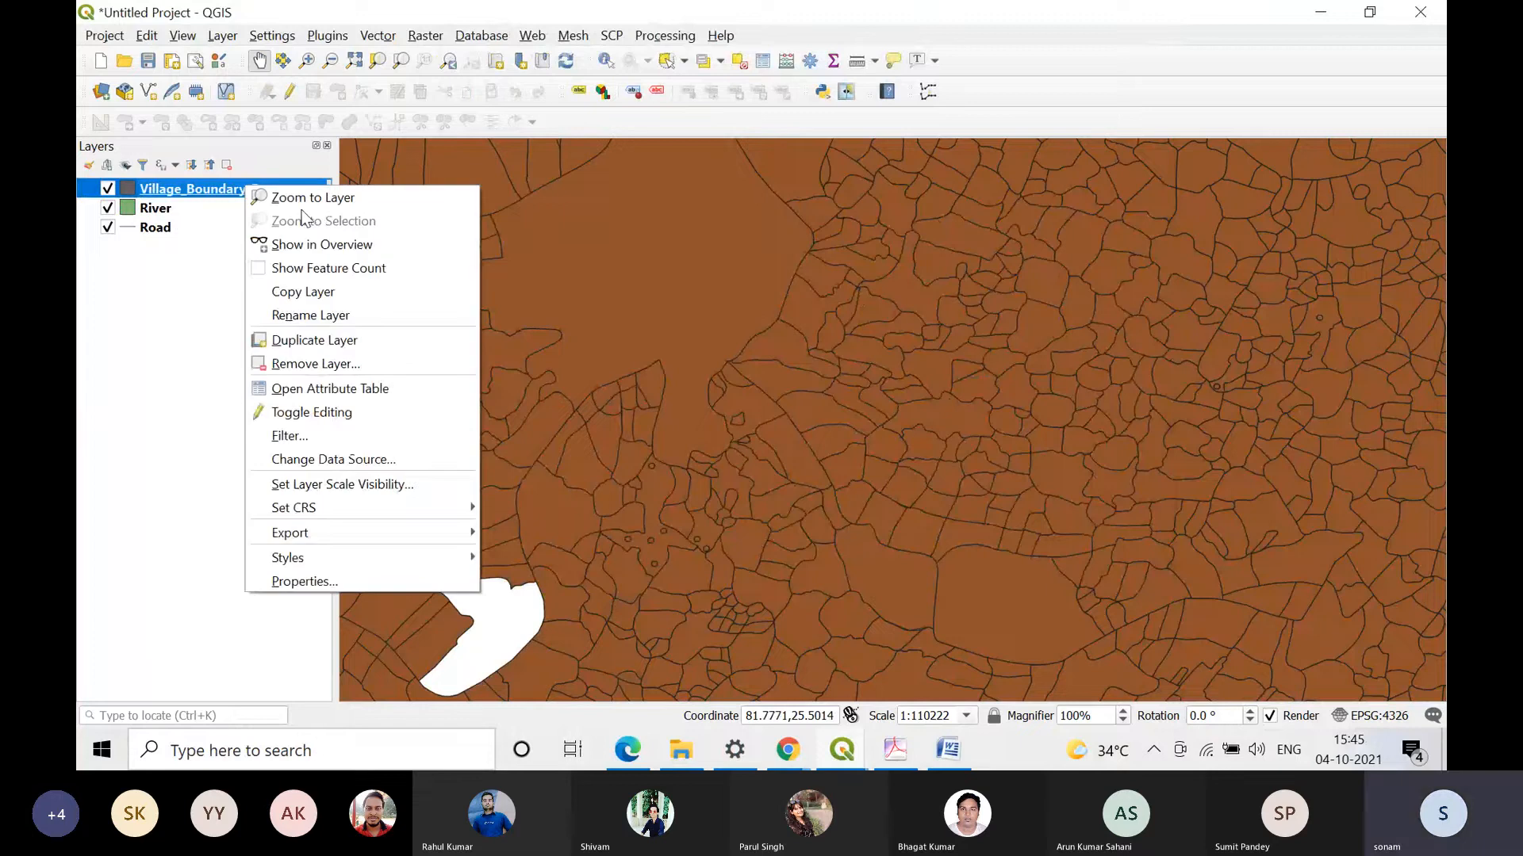
click(312, 197)
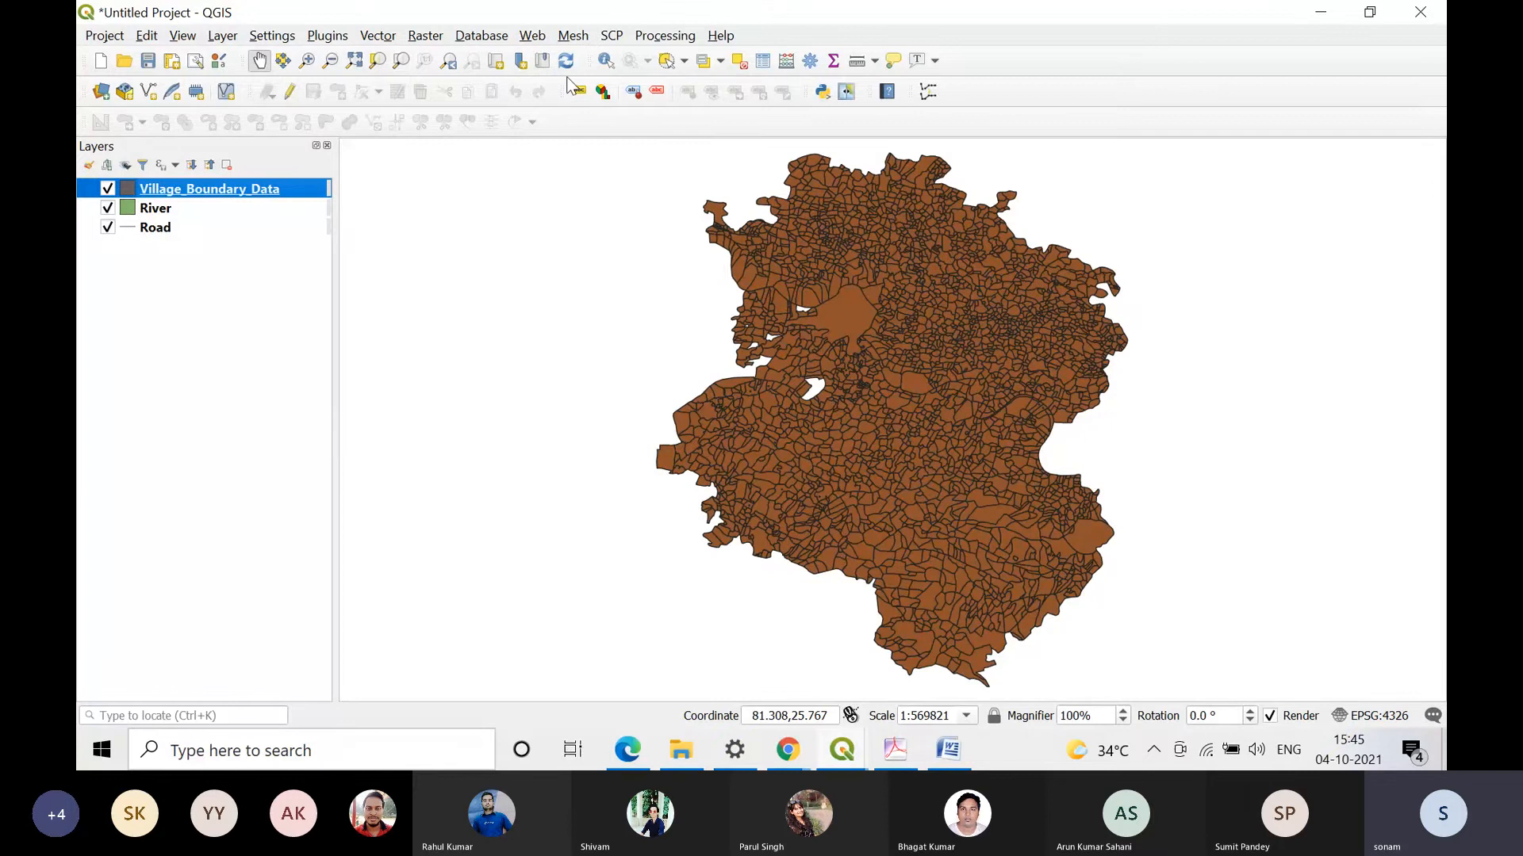
Step: Identify features in Village_Boundary_Data, zooming in to query the single BASHARA village polygon
click(606, 61)
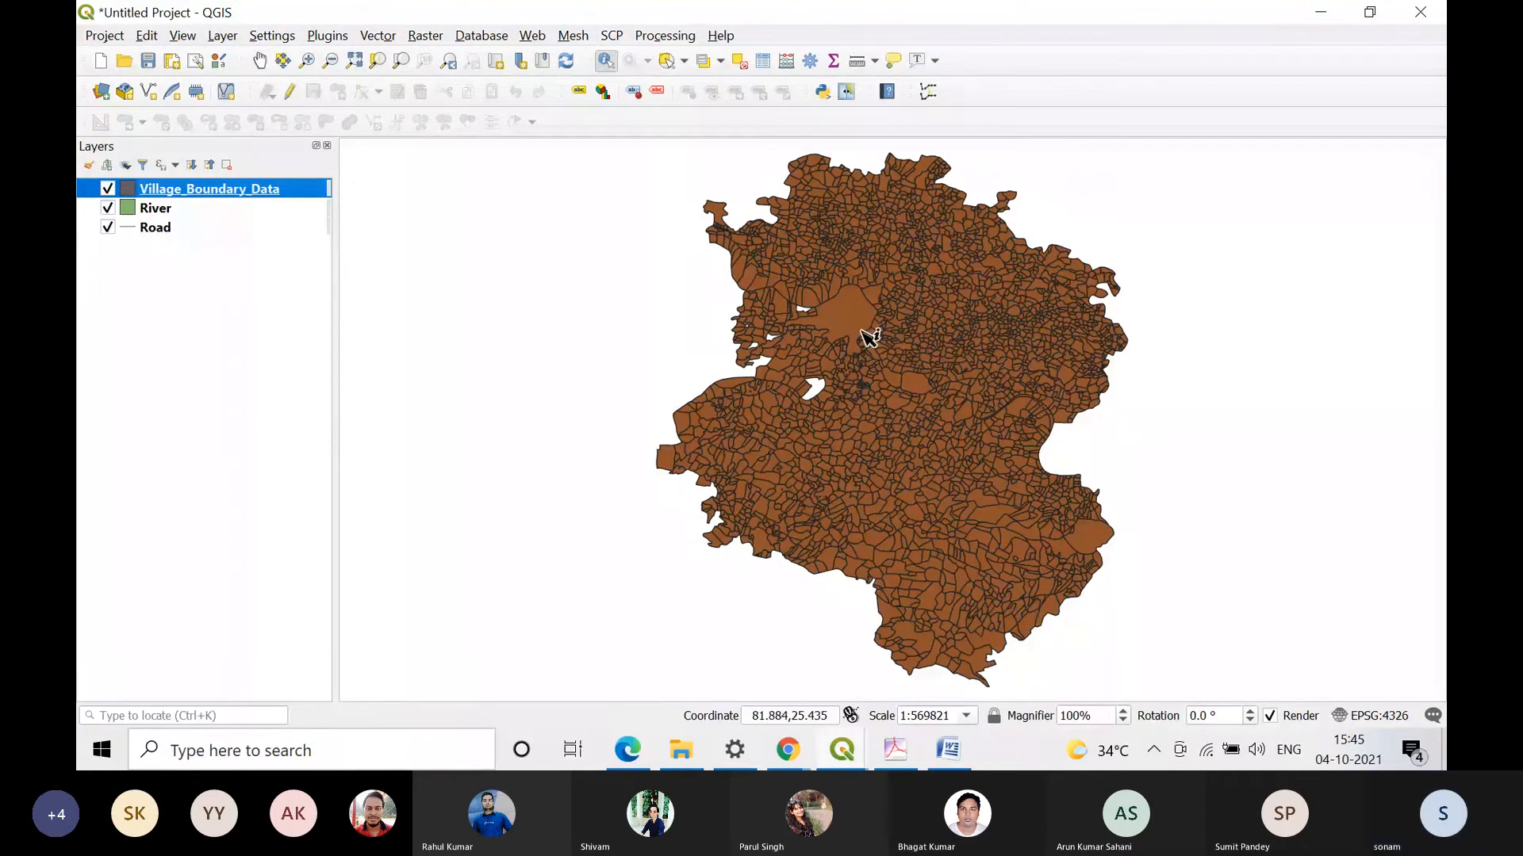
click(755, 279)
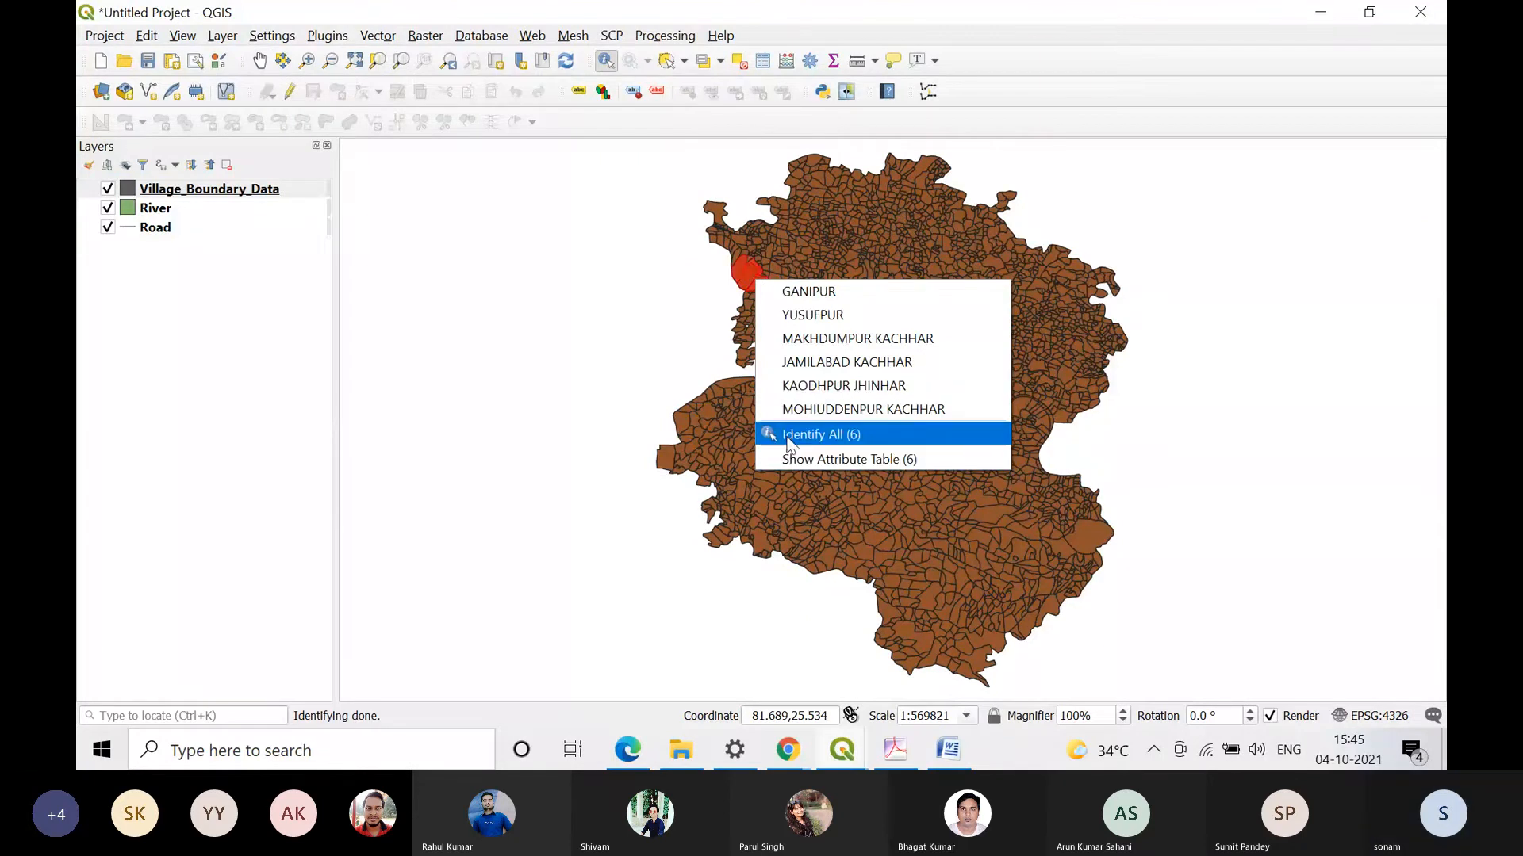
click(1343, 595)
scroll(1113, 542, down, 3)
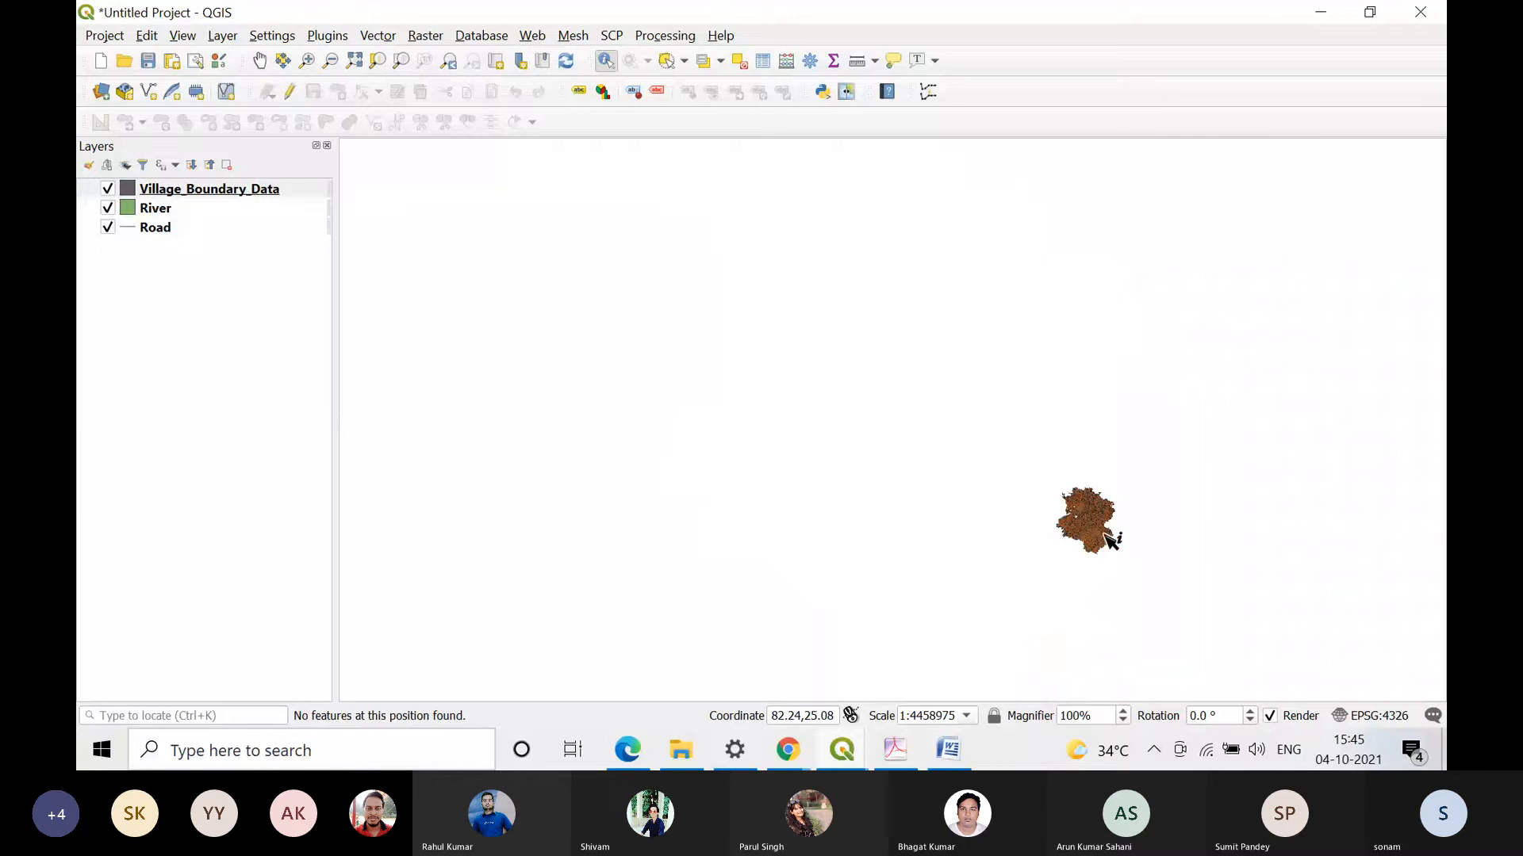
scroll(1113, 541, up, 7)
click(986, 262)
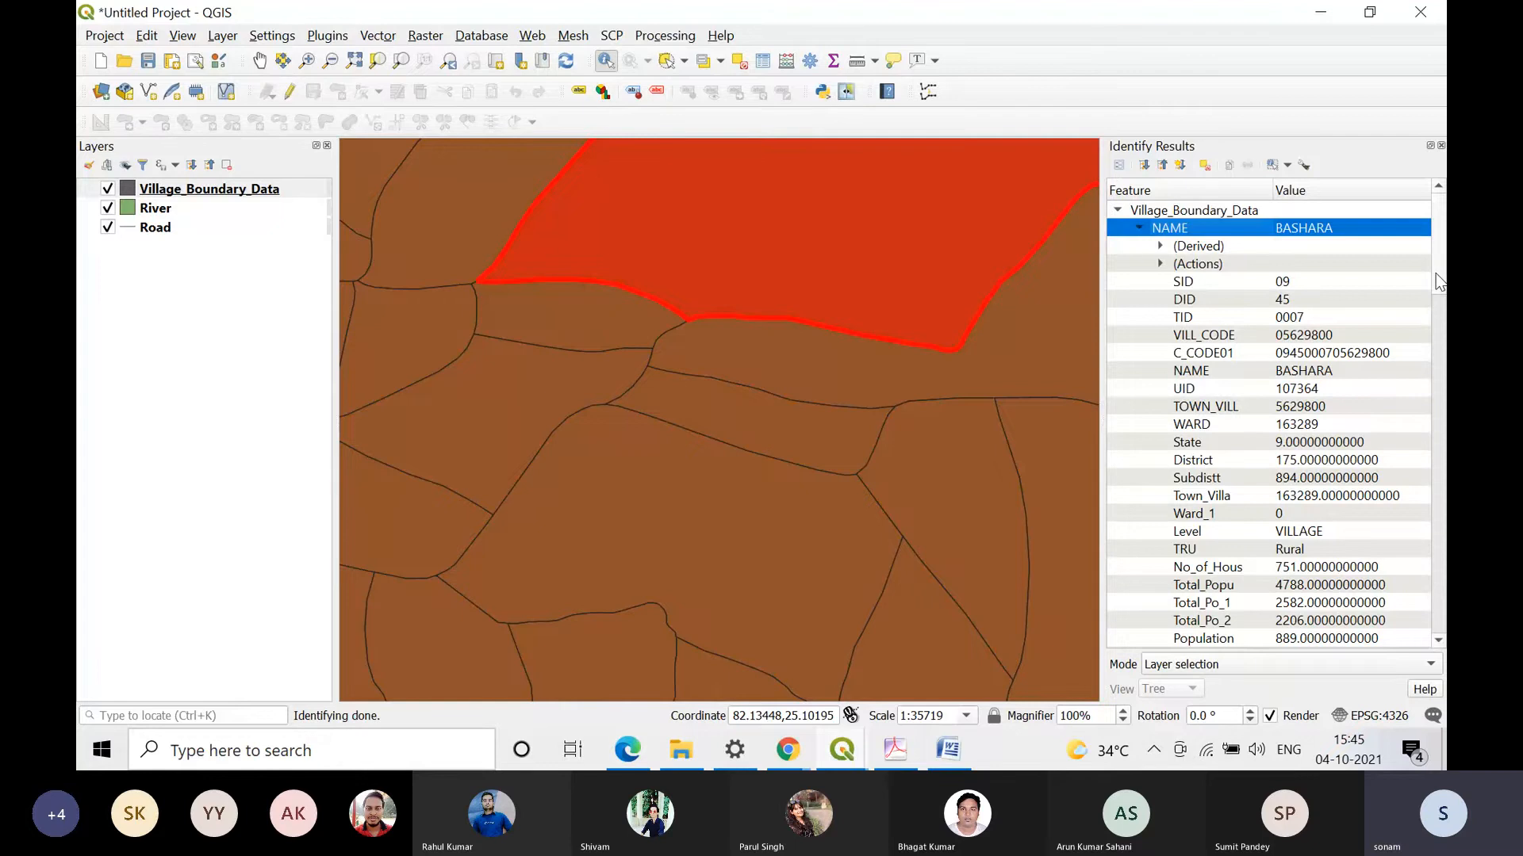
Step: Examine the identified village's attributes, from household and population fields through literacy and worker categories to area and density
scroll(1269, 420, down, 3)
scroll(1269, 420, down, 1)
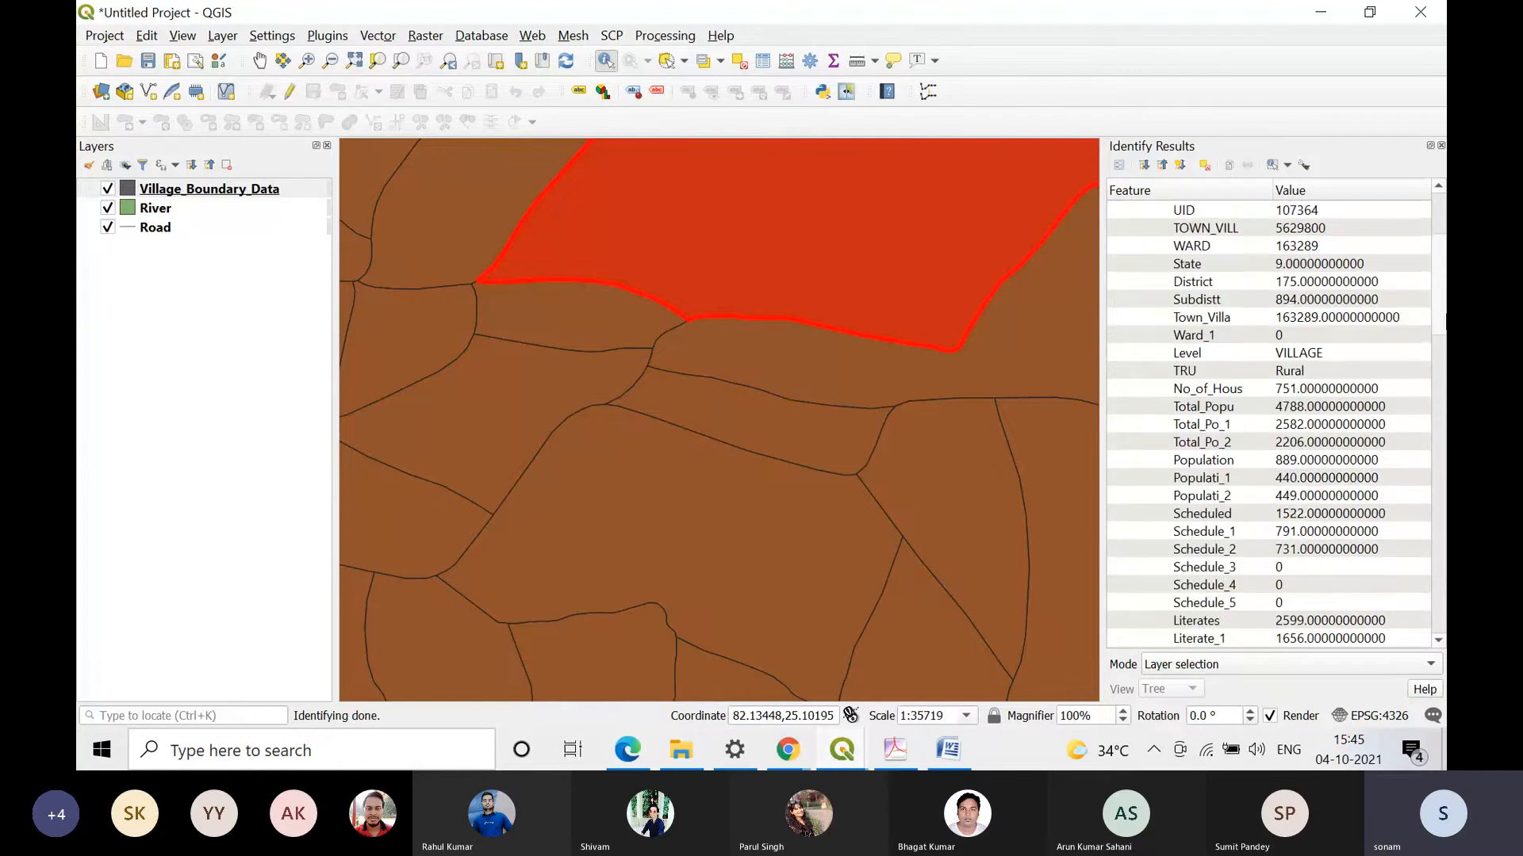
scroll(1442, 386, down, 5)
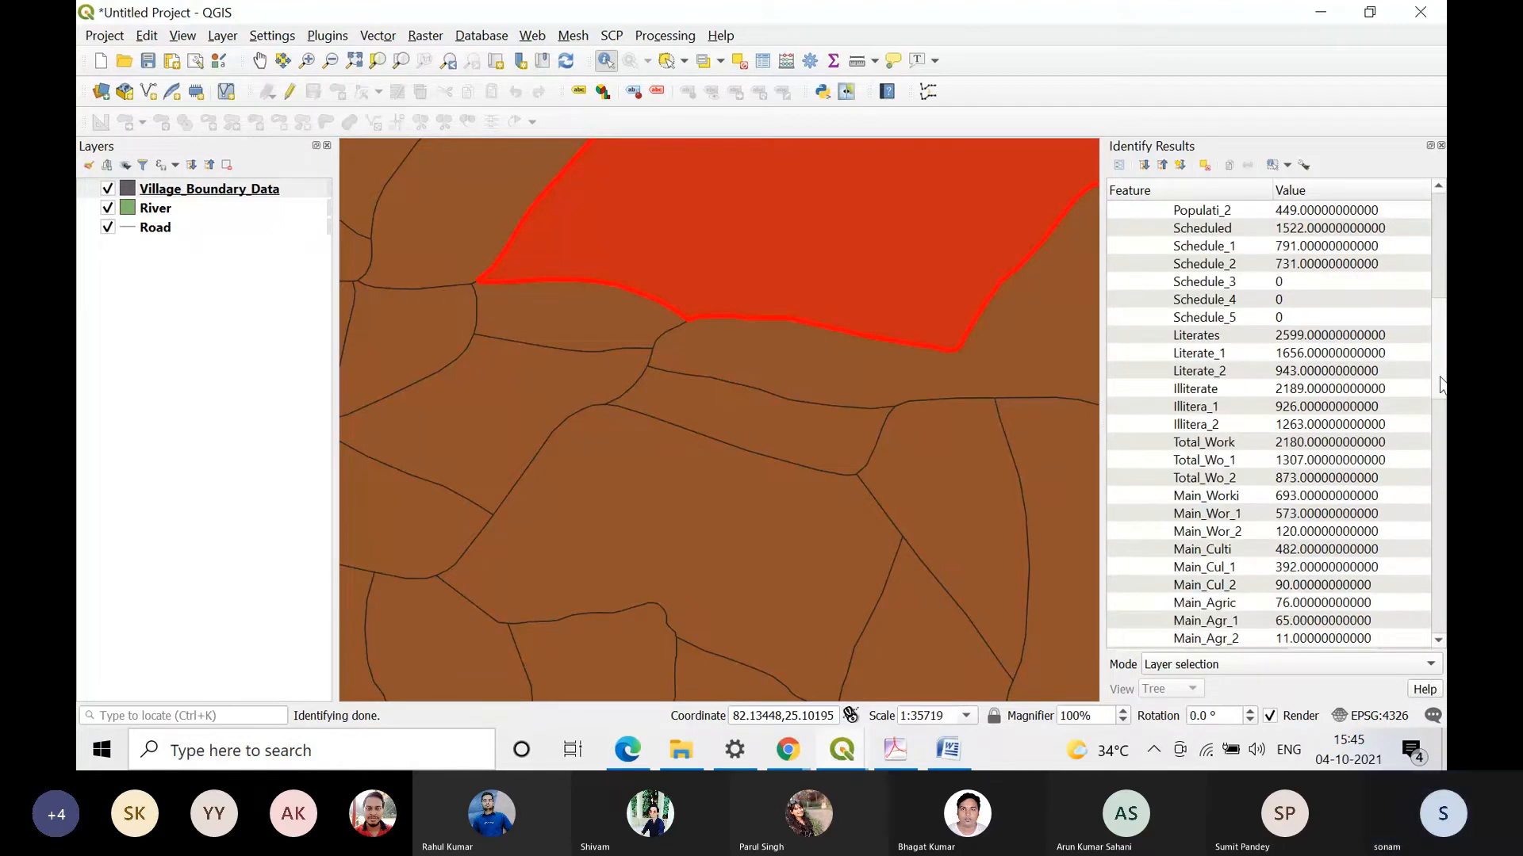
drag(1442, 387, 1432, 451)
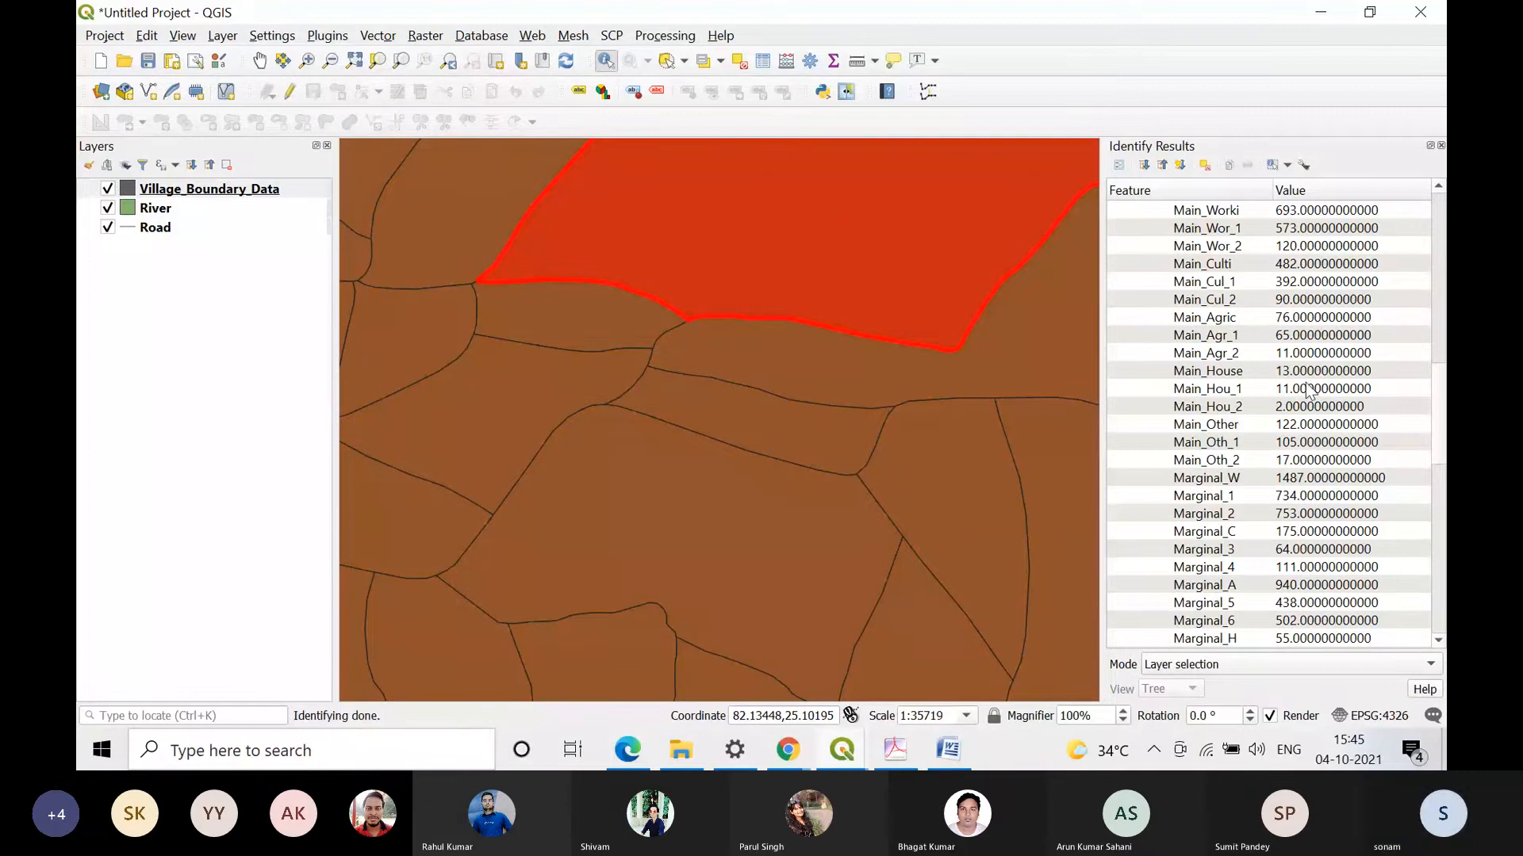
scroll(1307, 390, up, 1)
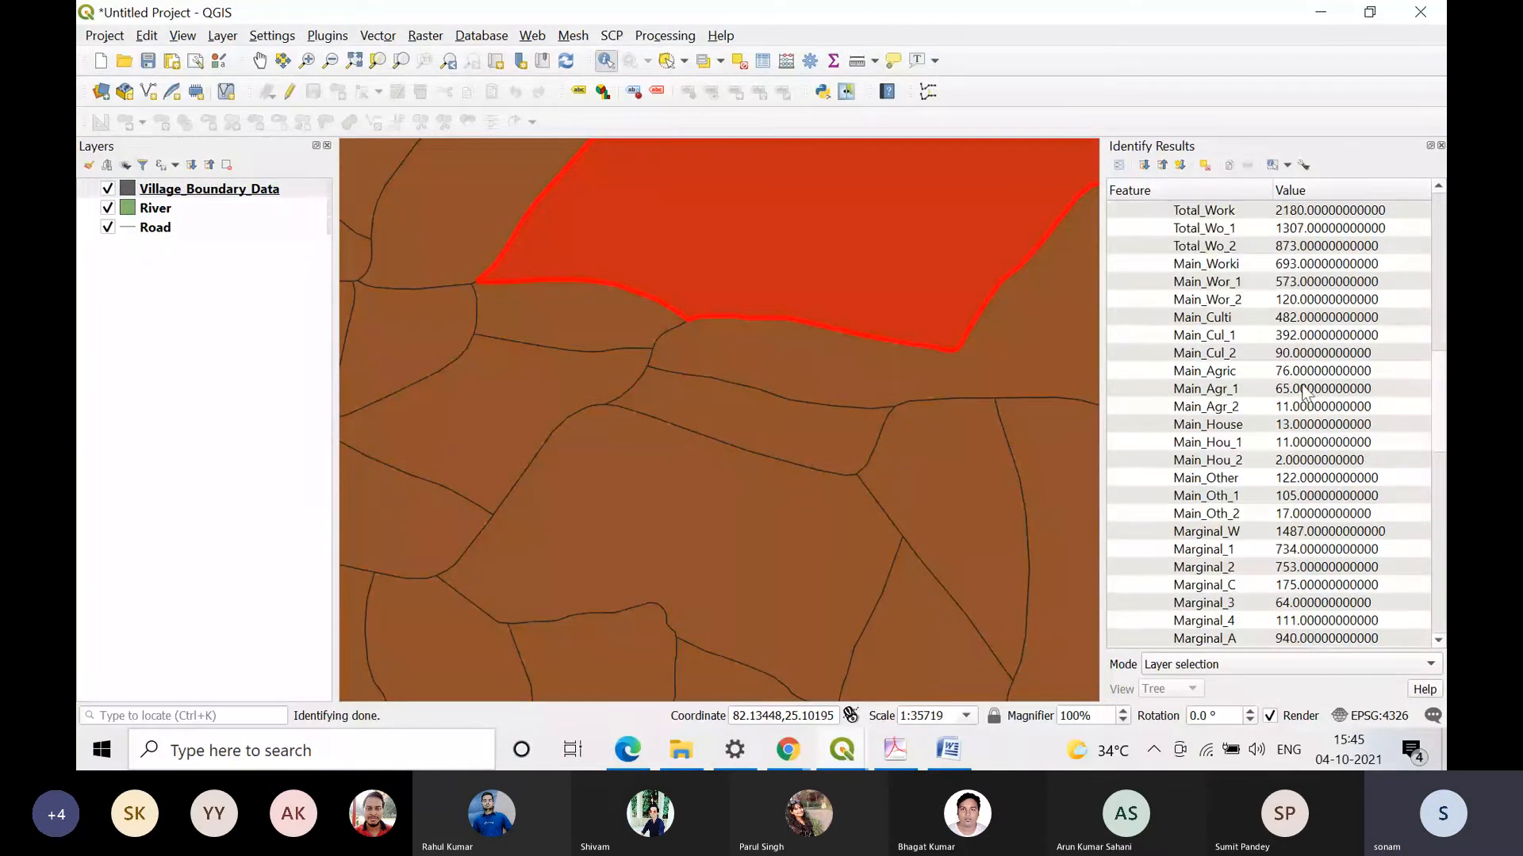
scroll(1306, 390, up, 5)
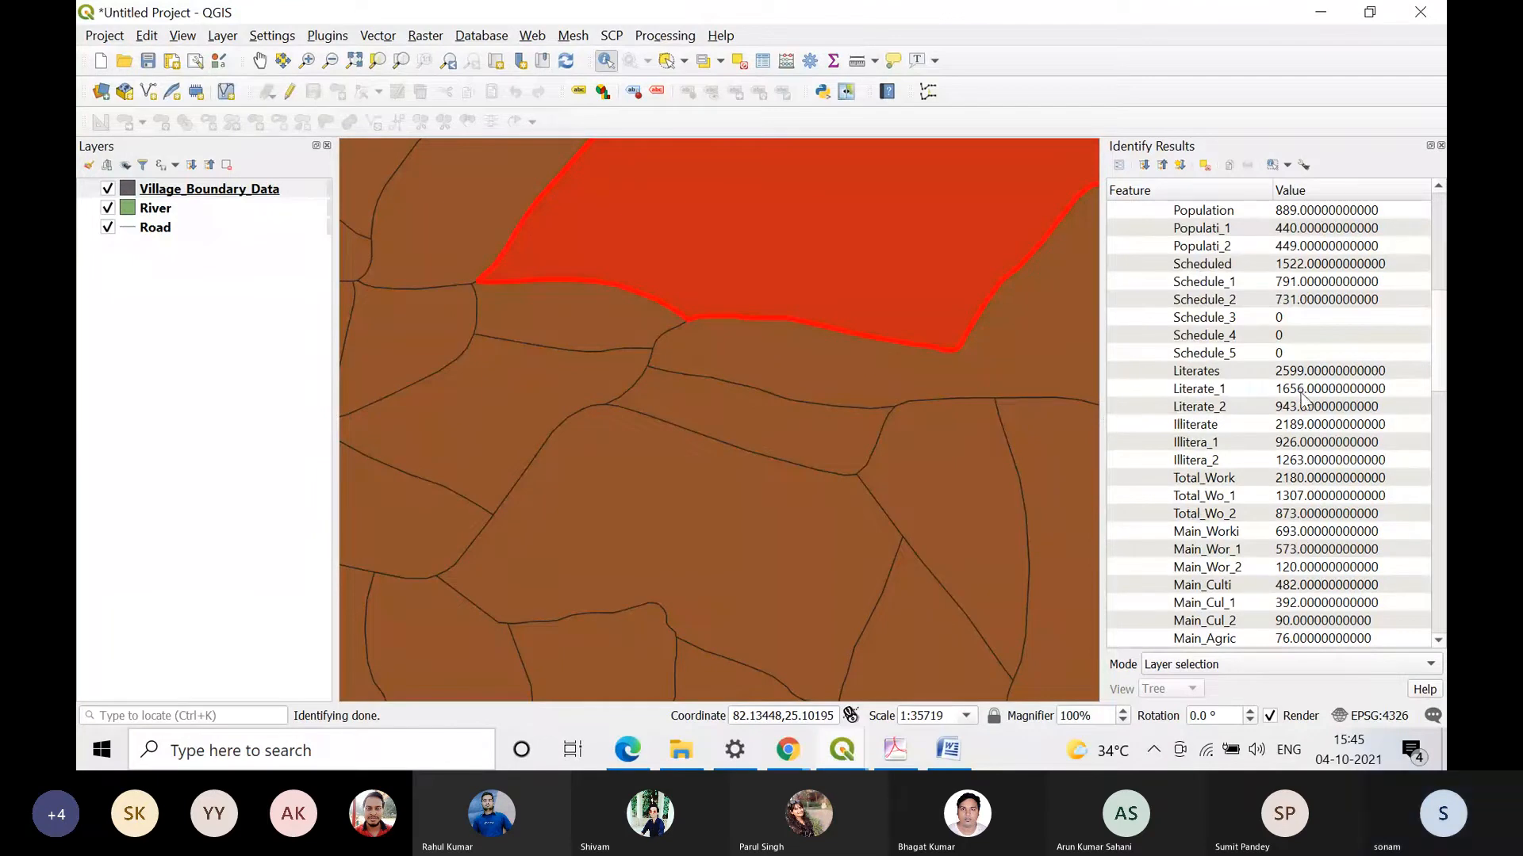
scroll(1304, 402, up, 3)
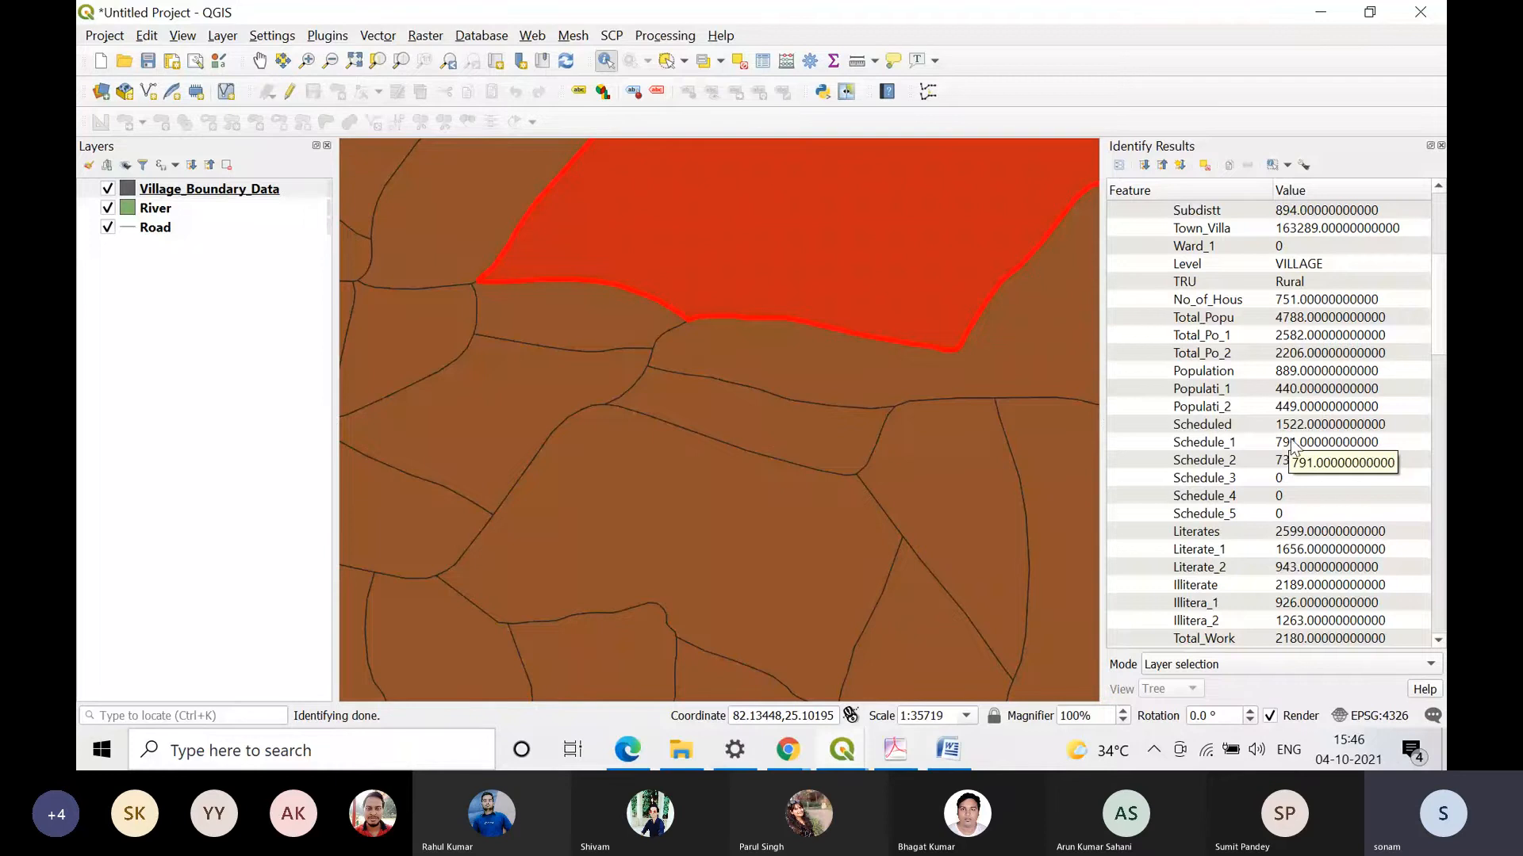
scroll(1291, 446, down, 5)
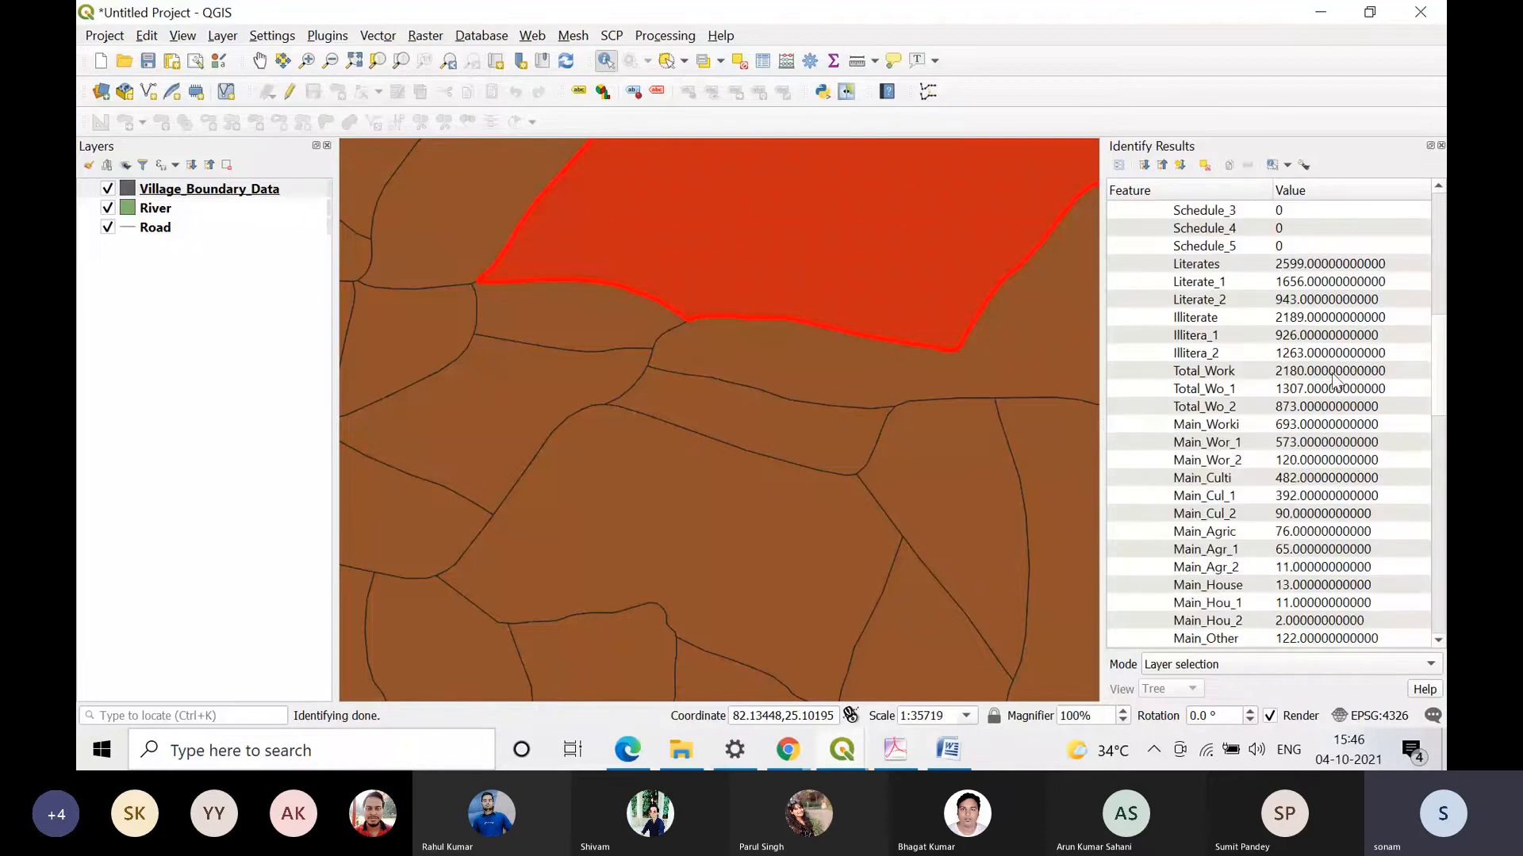
scroll(1334, 387, down, 2)
scroll(1334, 387, down, 15)
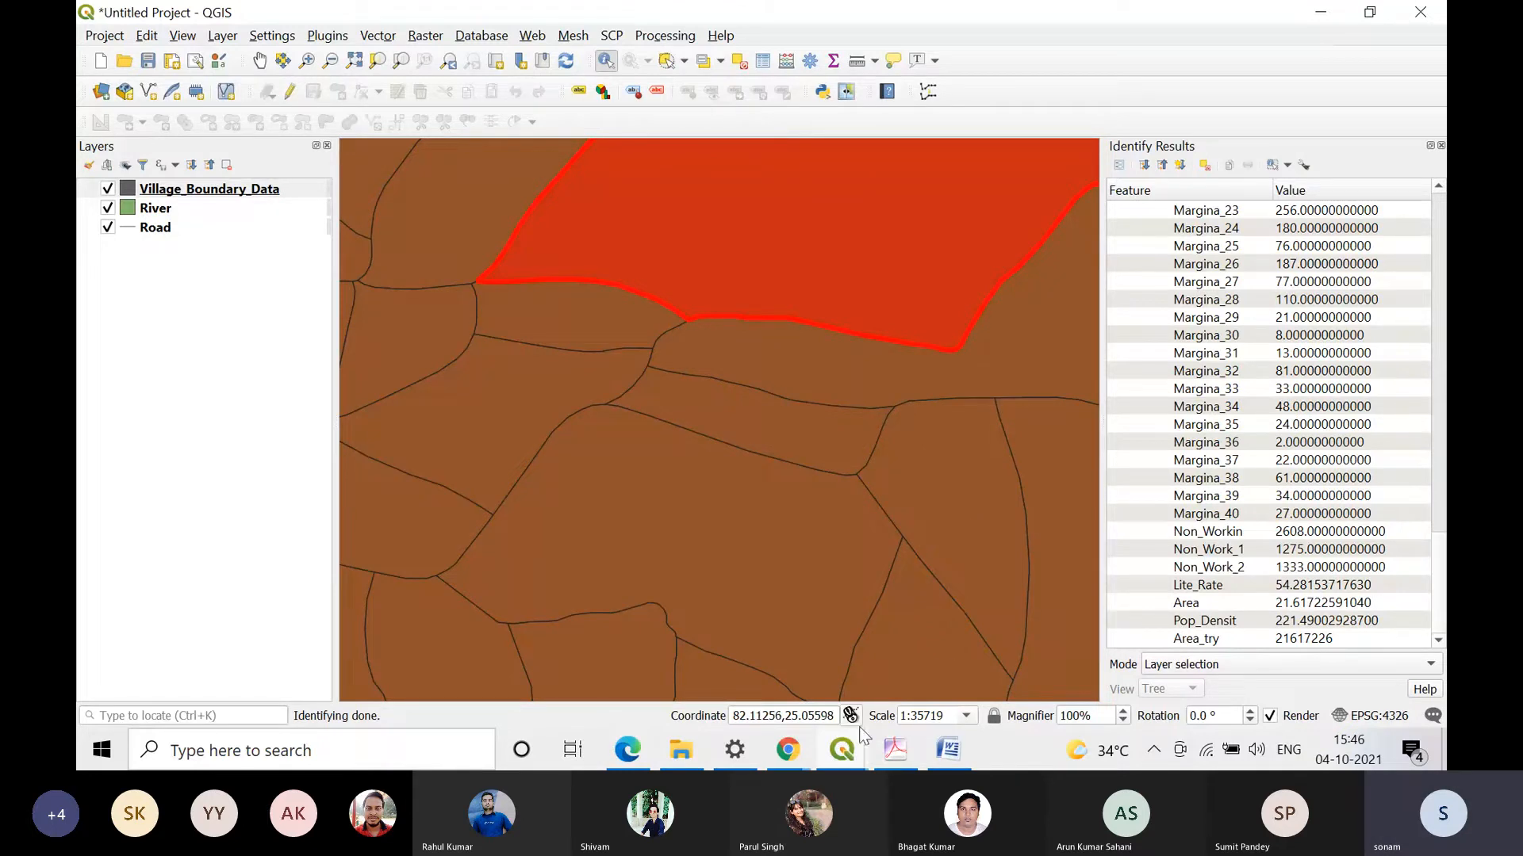
Step: Check the project containing nyc_census_blocks, then return to the village project and highlight the identified polygon's VILL_CODE attribute
mouse_move(843, 752)
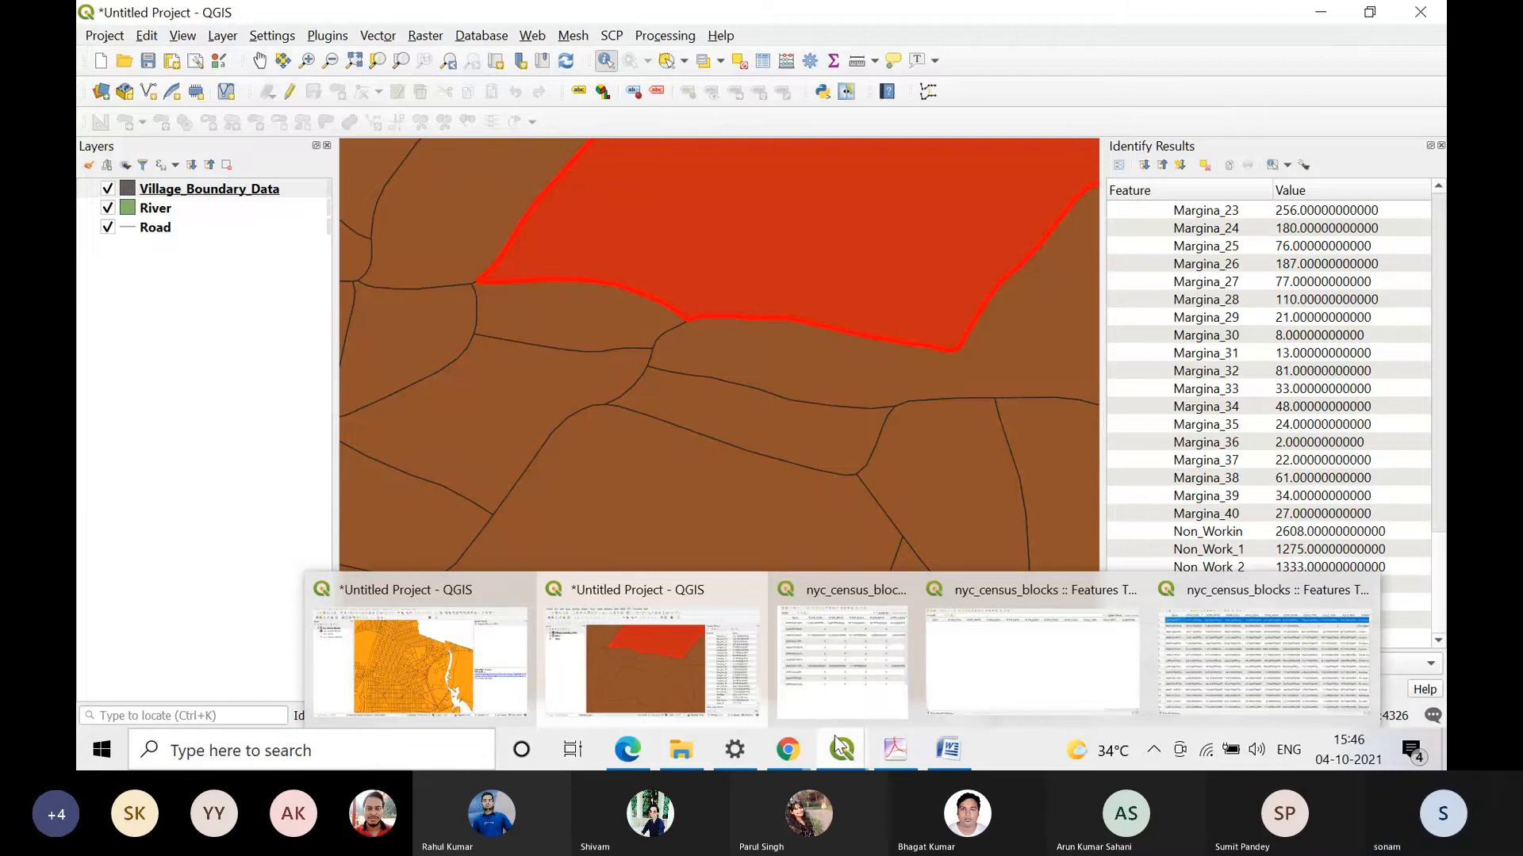
click(421, 659)
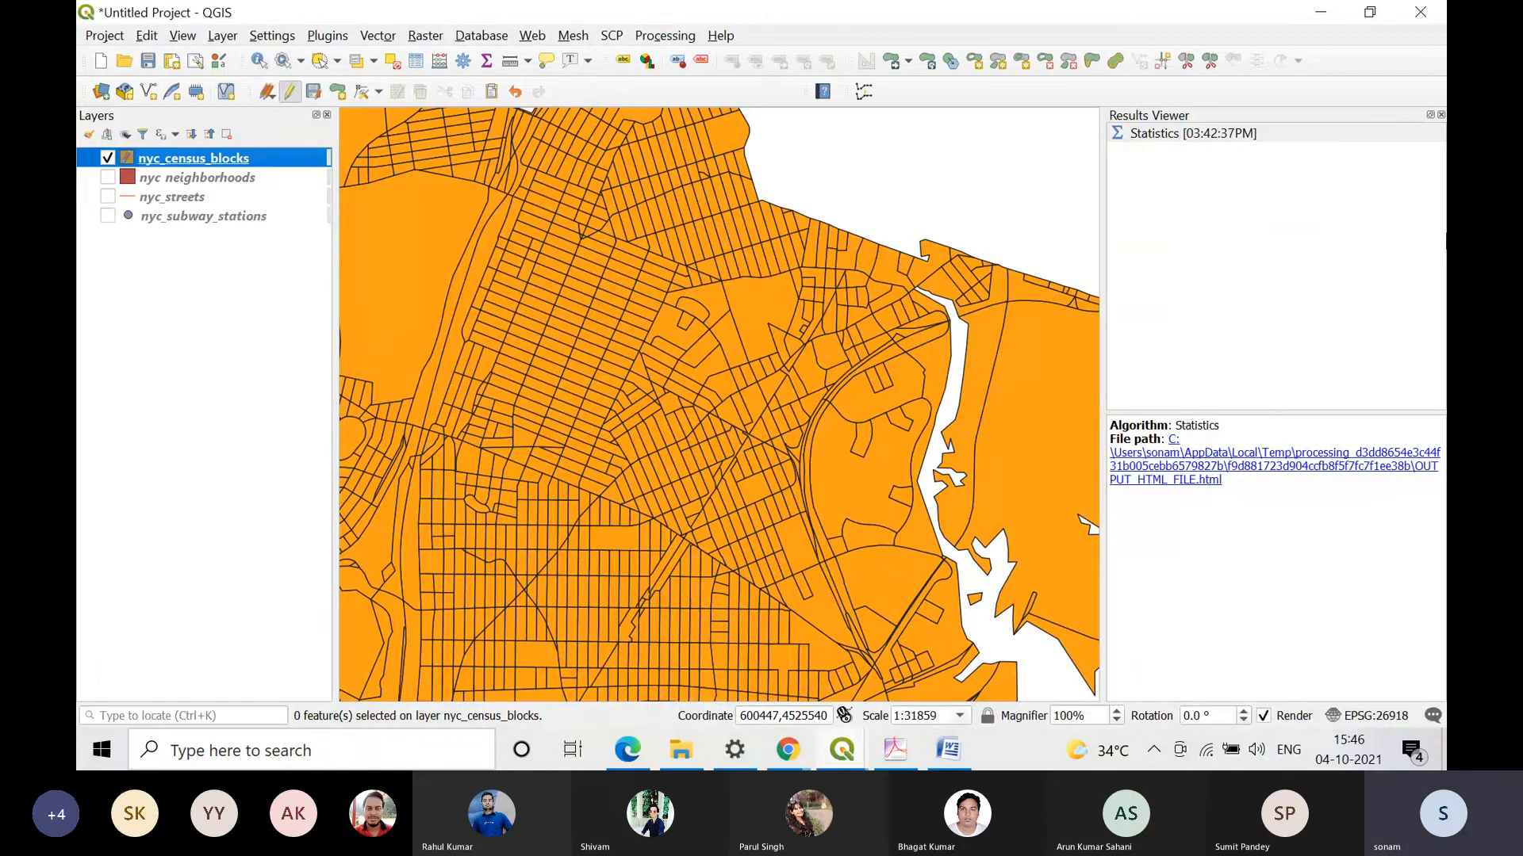
click(1321, 12)
scroll(1269, 420, up, 15)
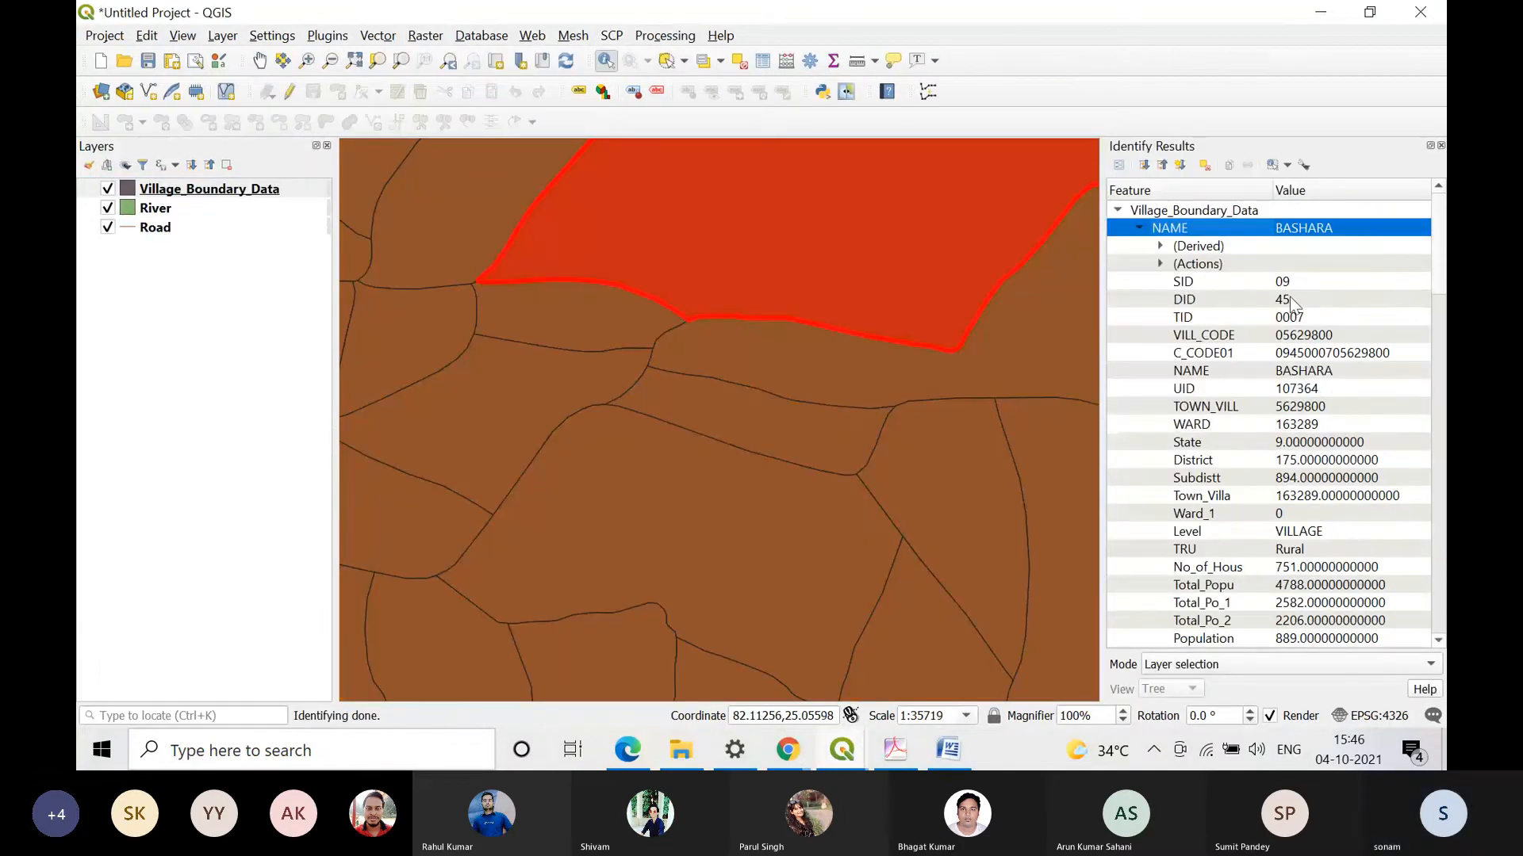
click(1318, 337)
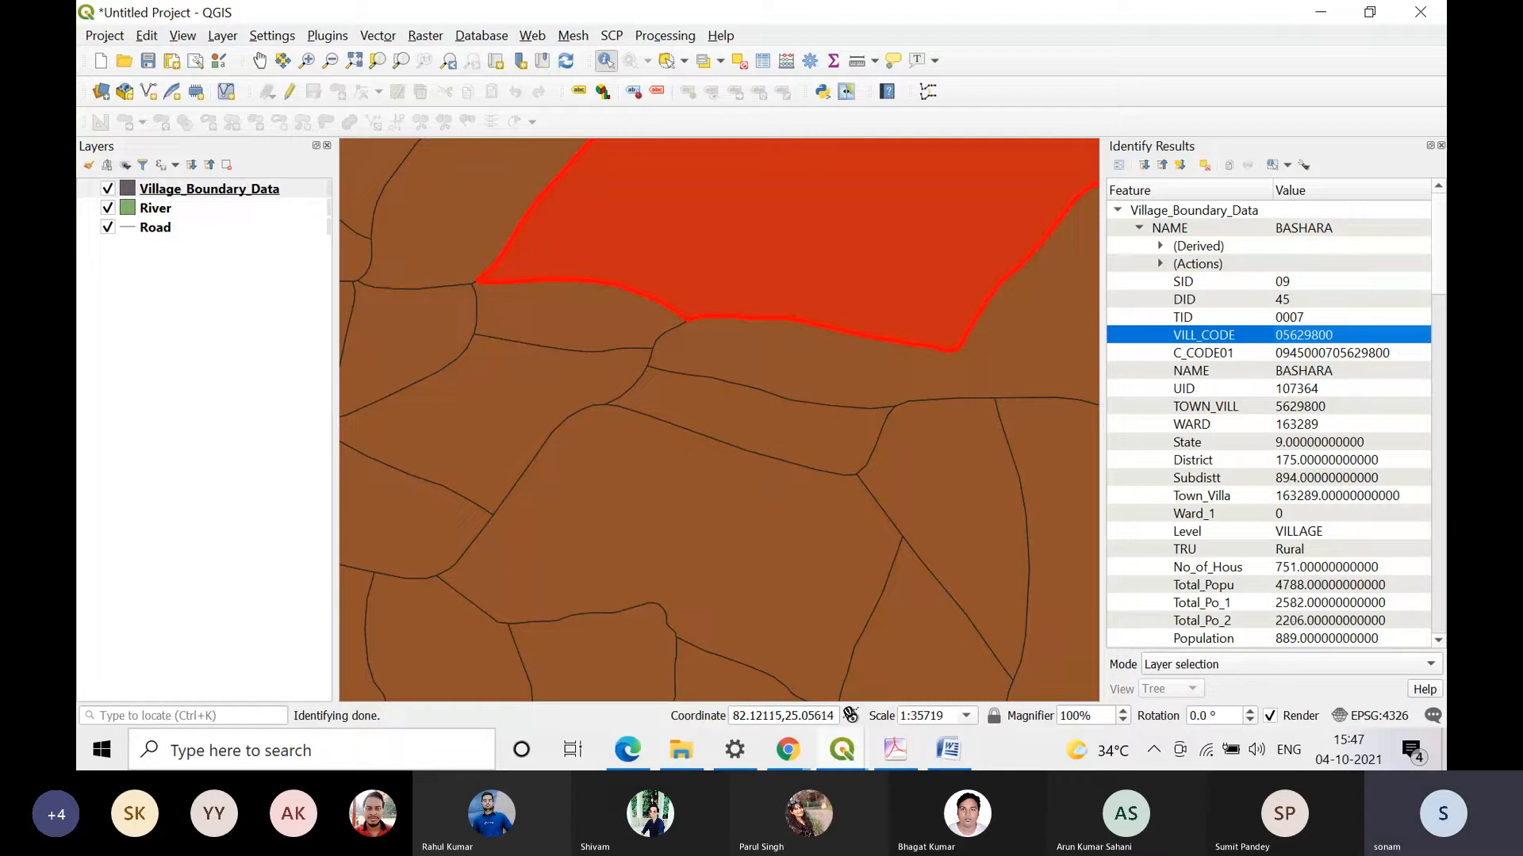
Step: Switch to Practical 4.pdf in Adobe Acrobat and review the join steps, the population table figure and the Add Vector Join example
click(895, 750)
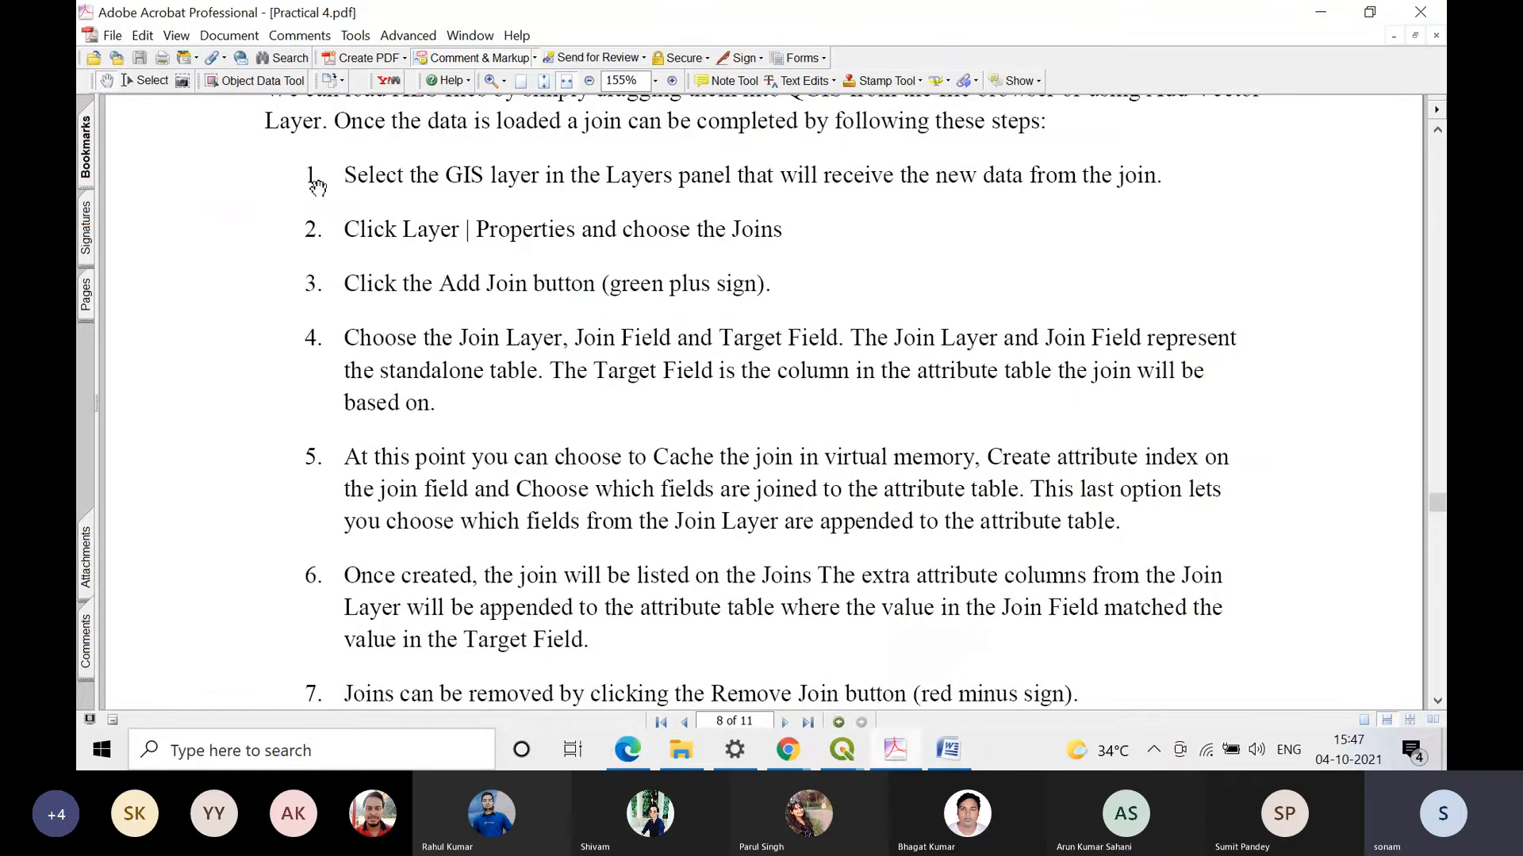
scroll(819, 335, up, 1)
scroll(819, 334, down, 1)
scroll(820, 341, down, 5)
scroll(828, 373, down, 1)
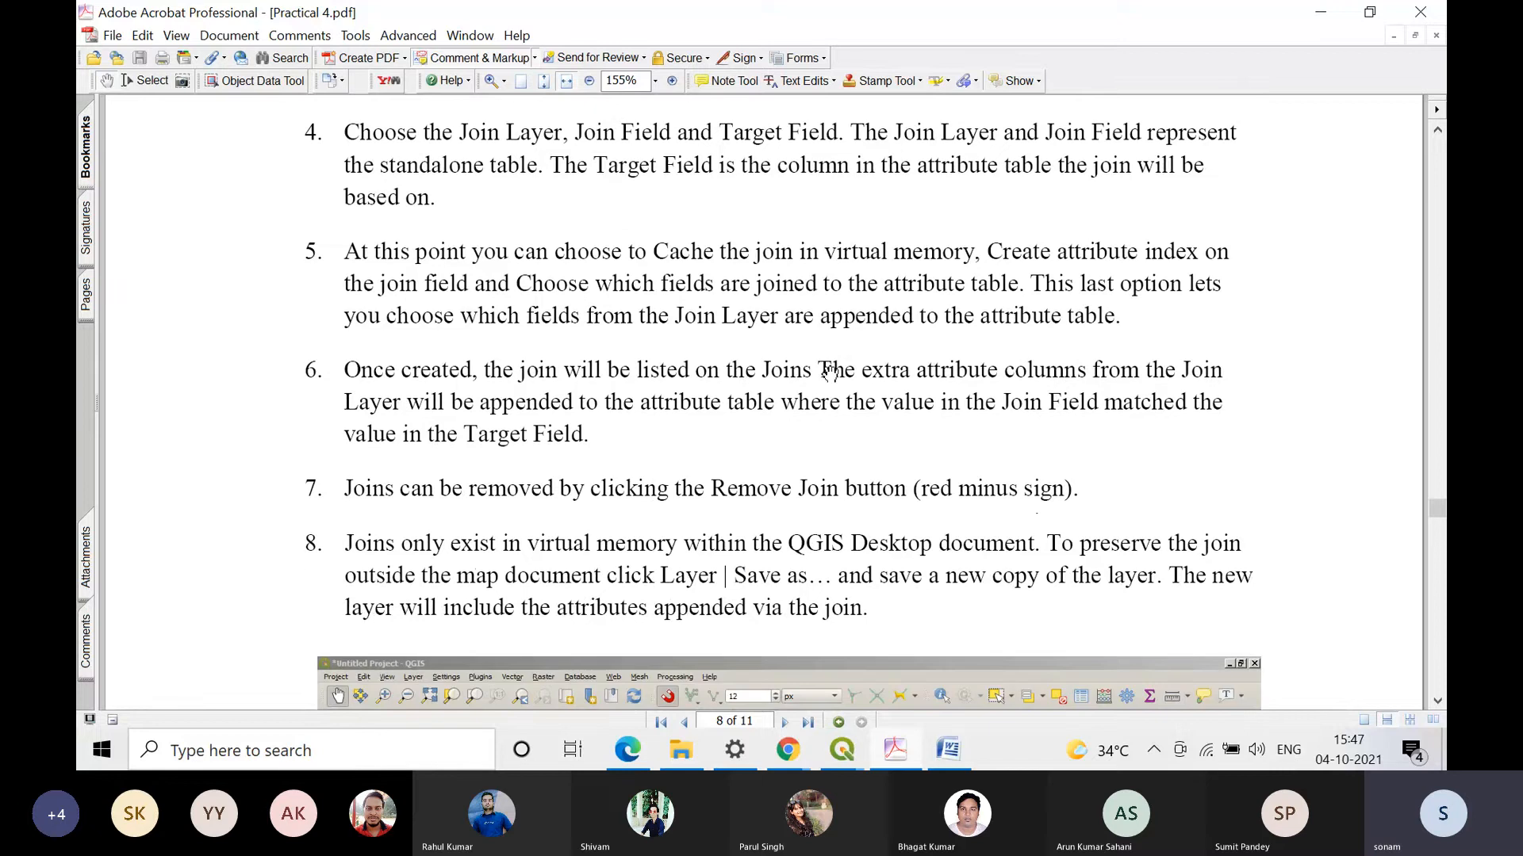
scroll(830, 373, down, 20)
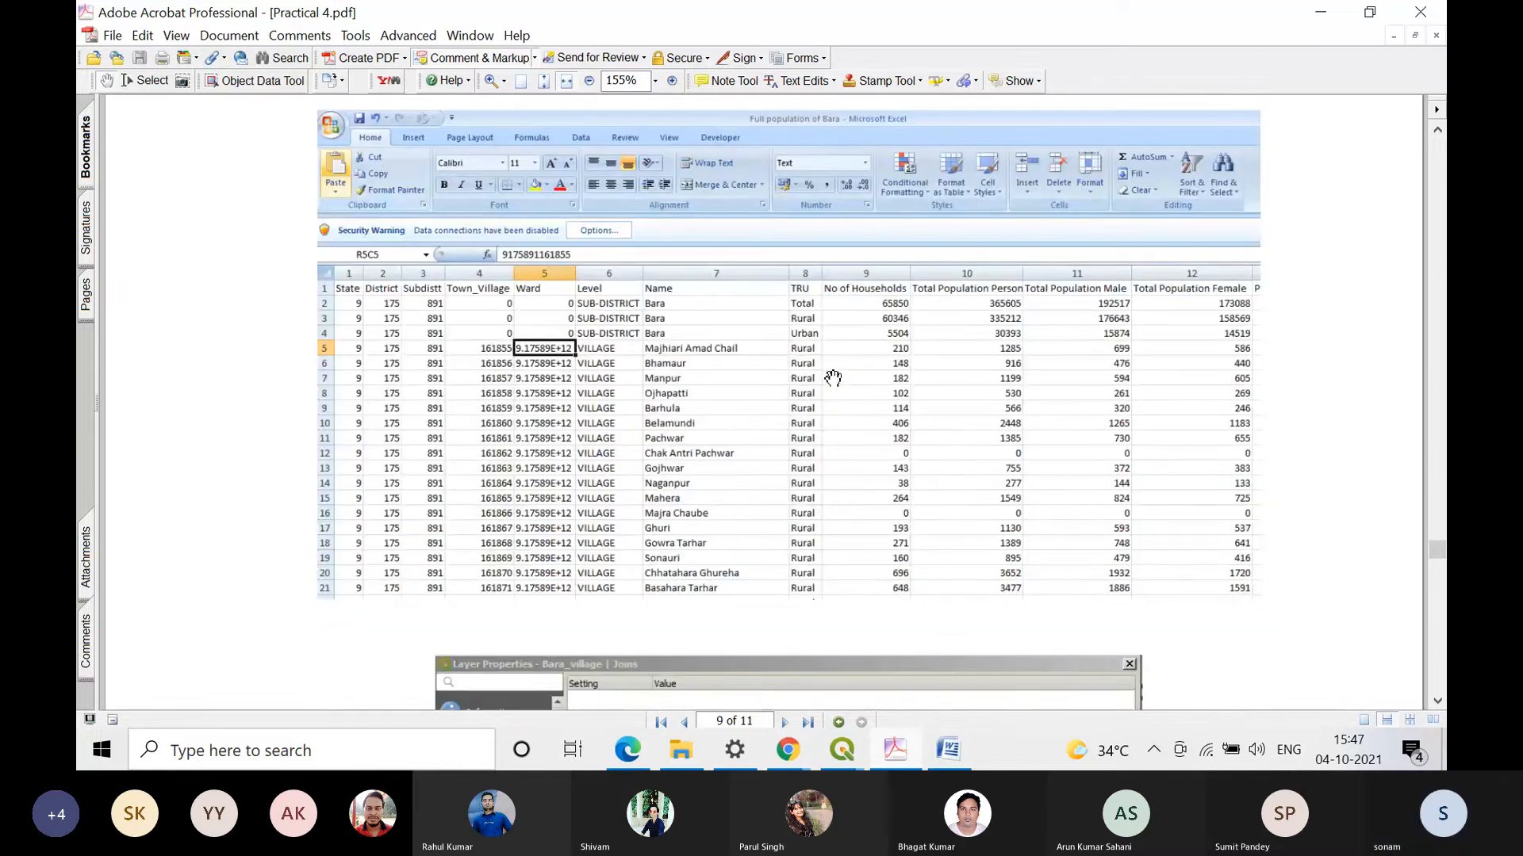
scroll(832, 378, down, 8)
scroll(833, 381, down, 5)
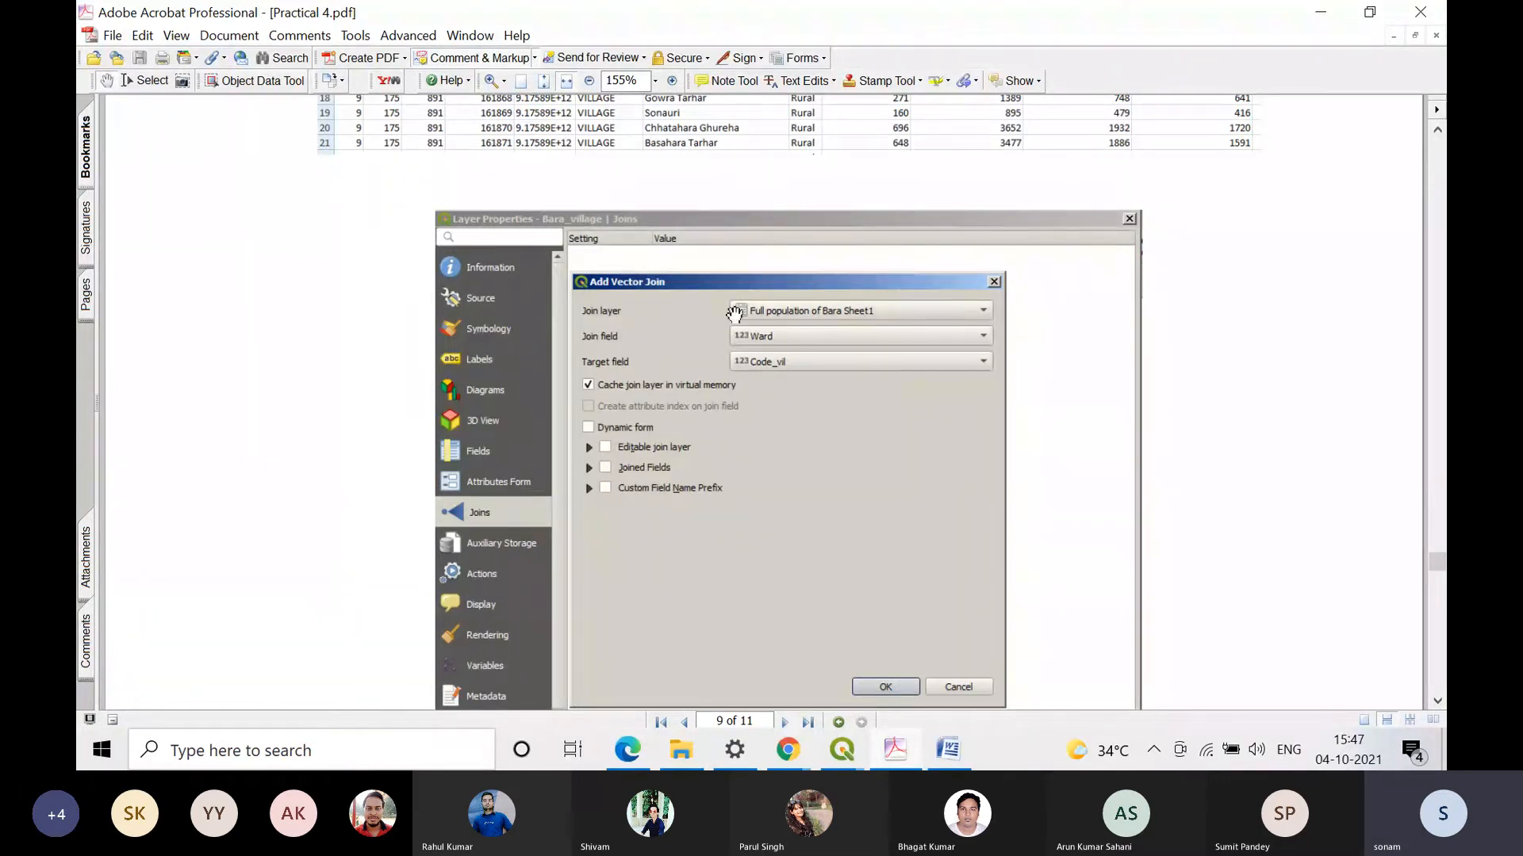
Step: Go back to the numbered join instructions on page 8 and read through steps 1 to 8
scroll(471, 279, up, 3)
scroll(508, 332, up, 10)
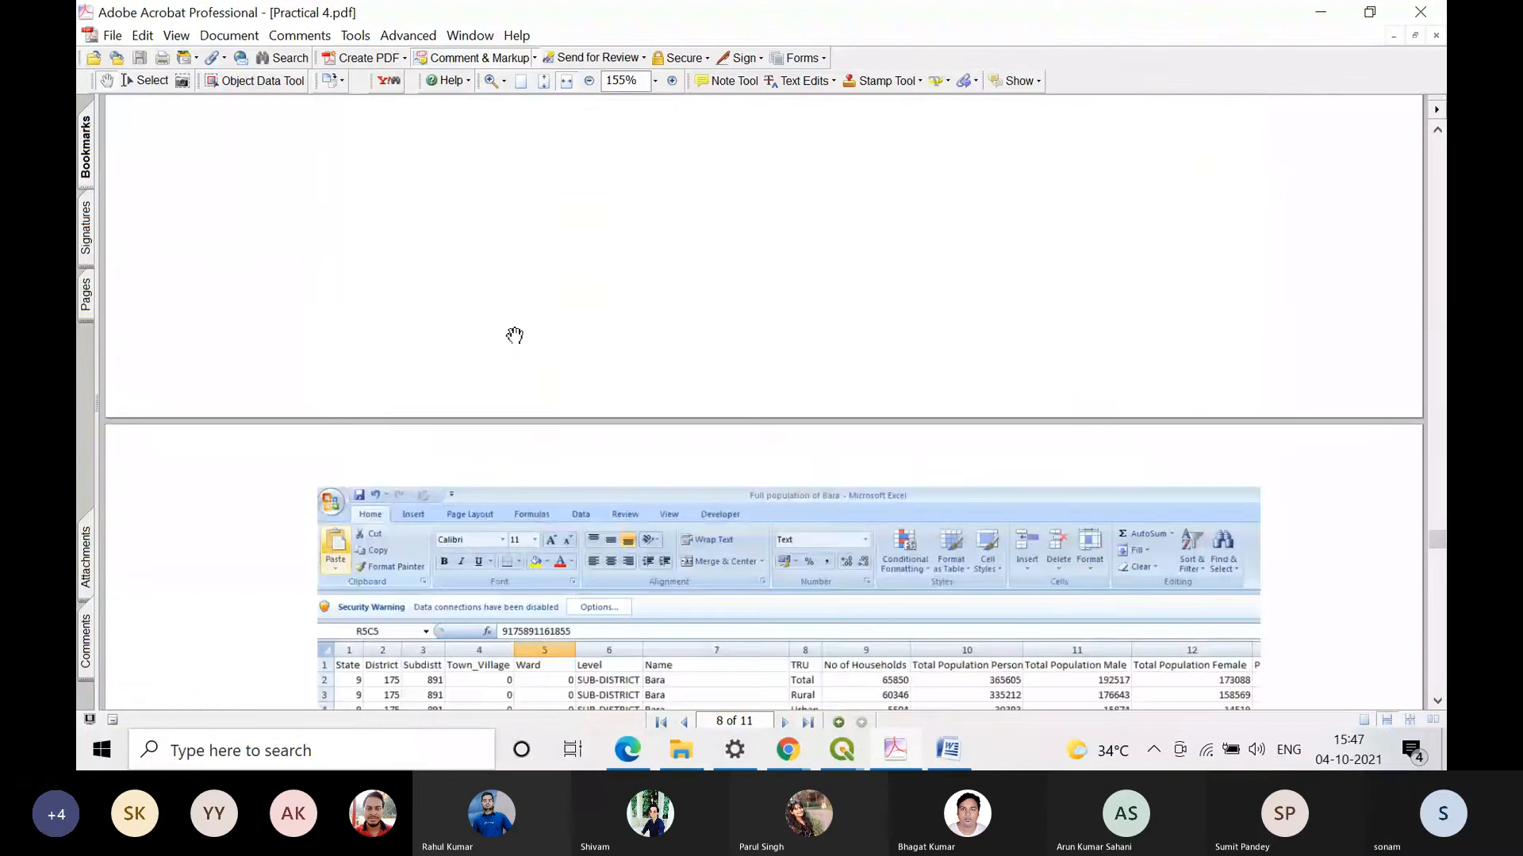
scroll(514, 335, up, 10)
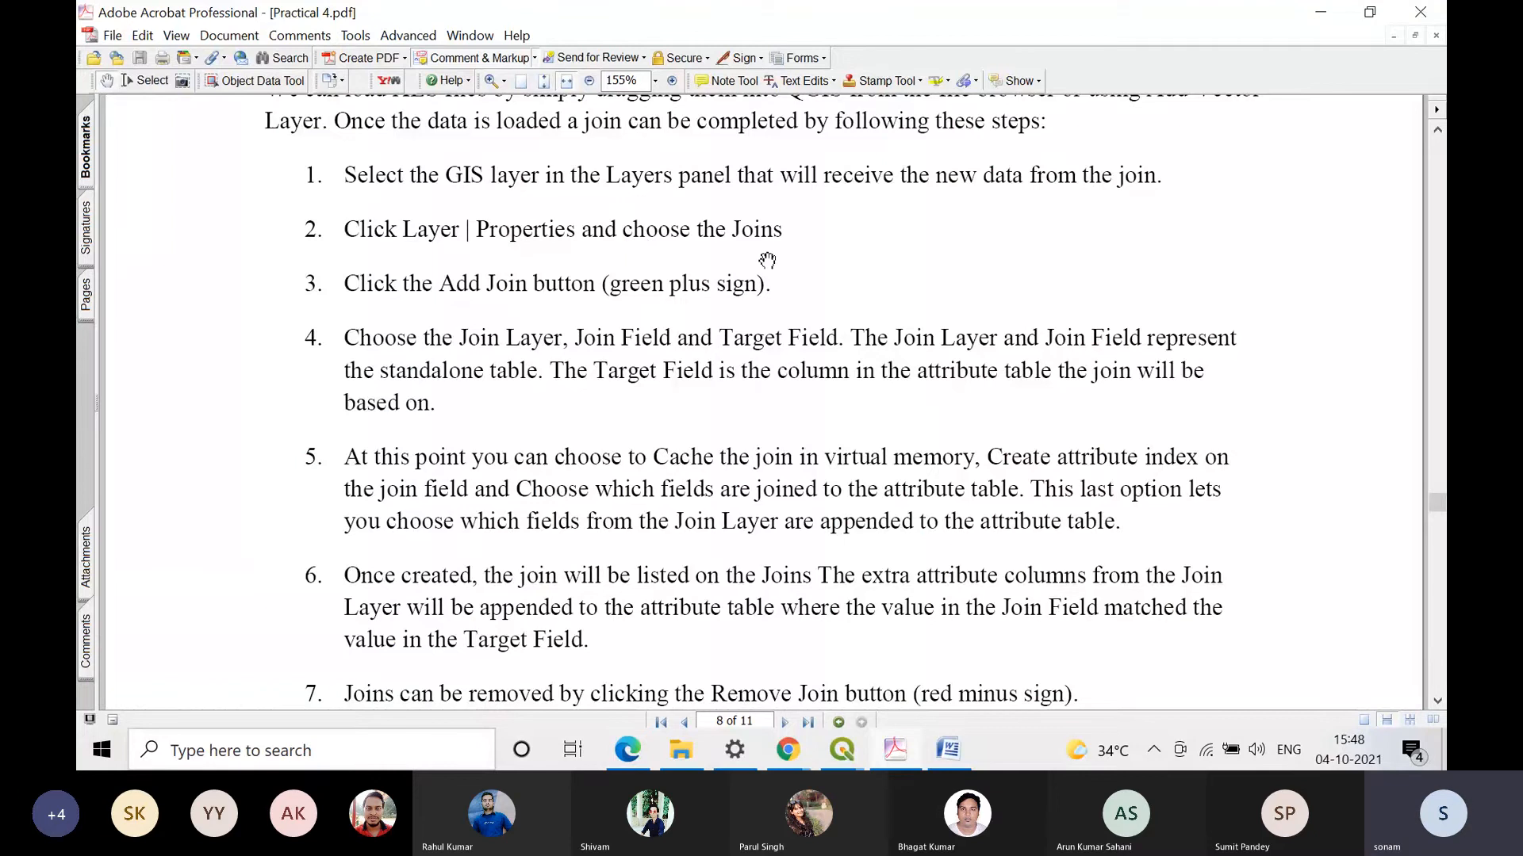
scroll(766, 260, down, 3)
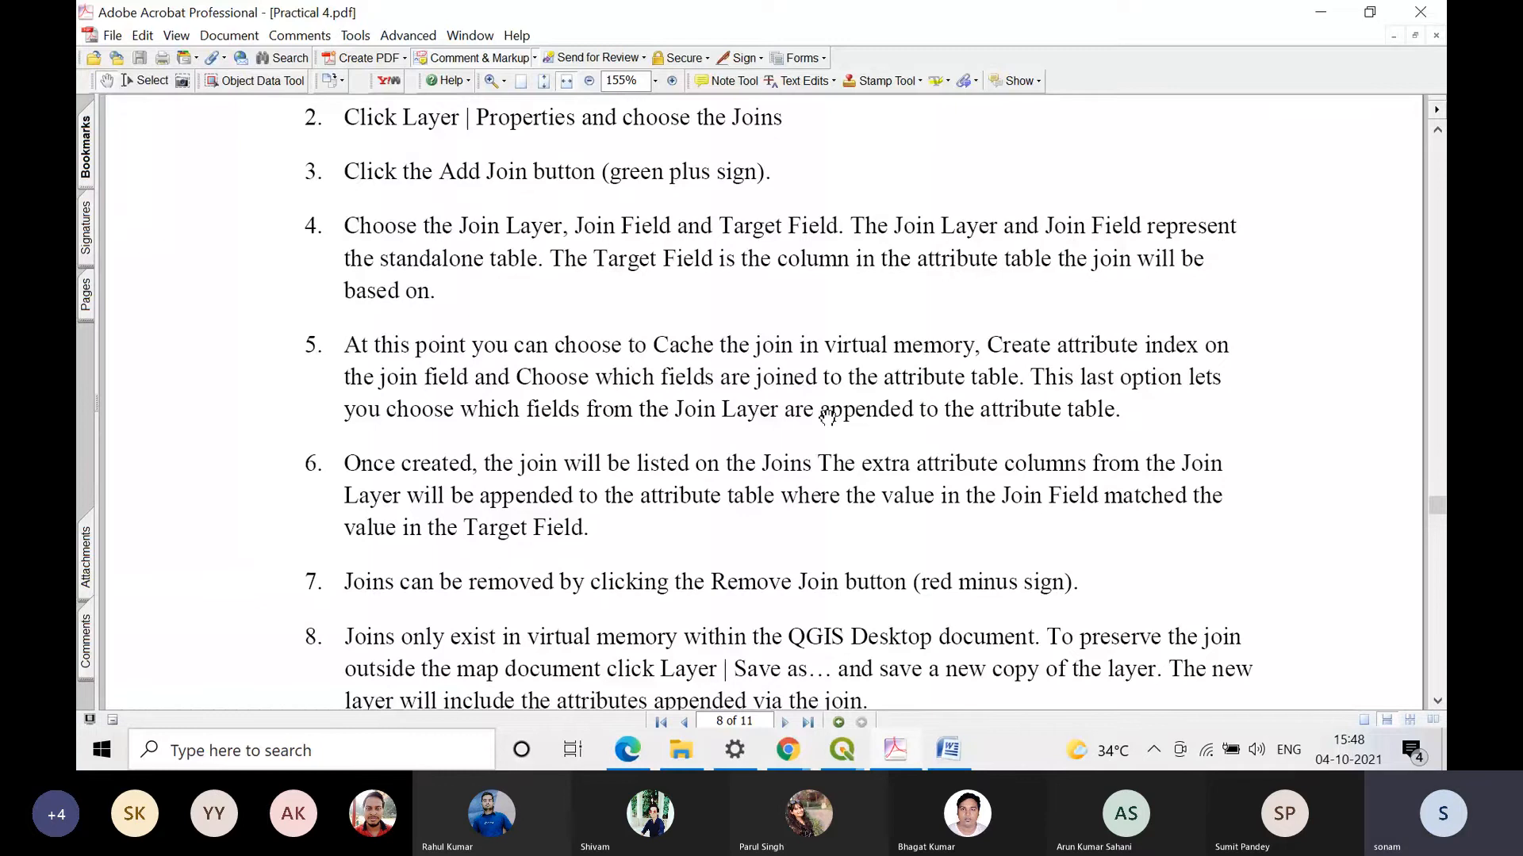
scroll(827, 416, down, 1)
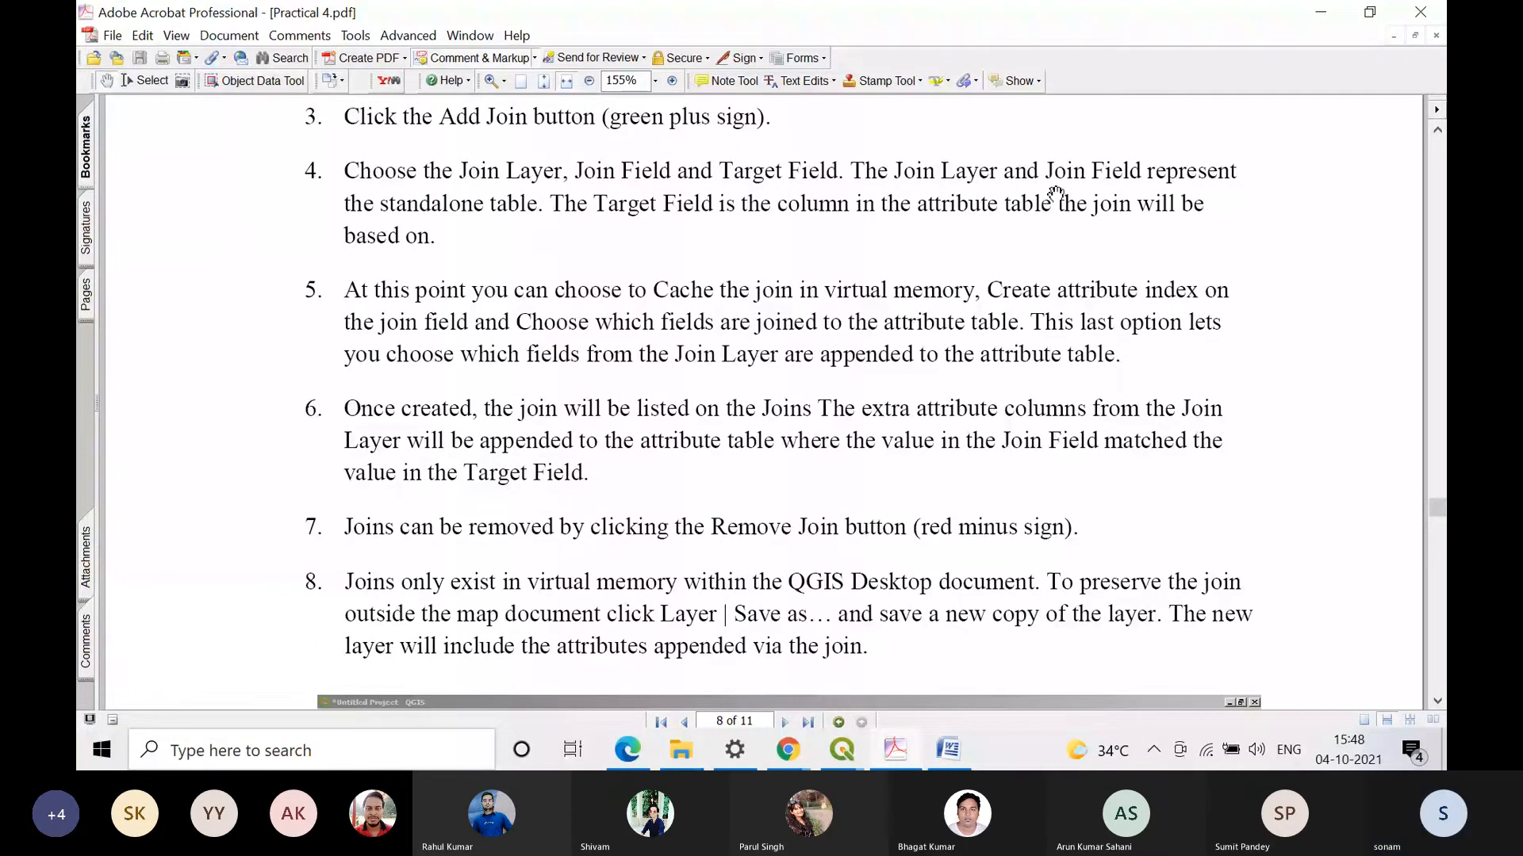
drag(906, 486, 918, 479)
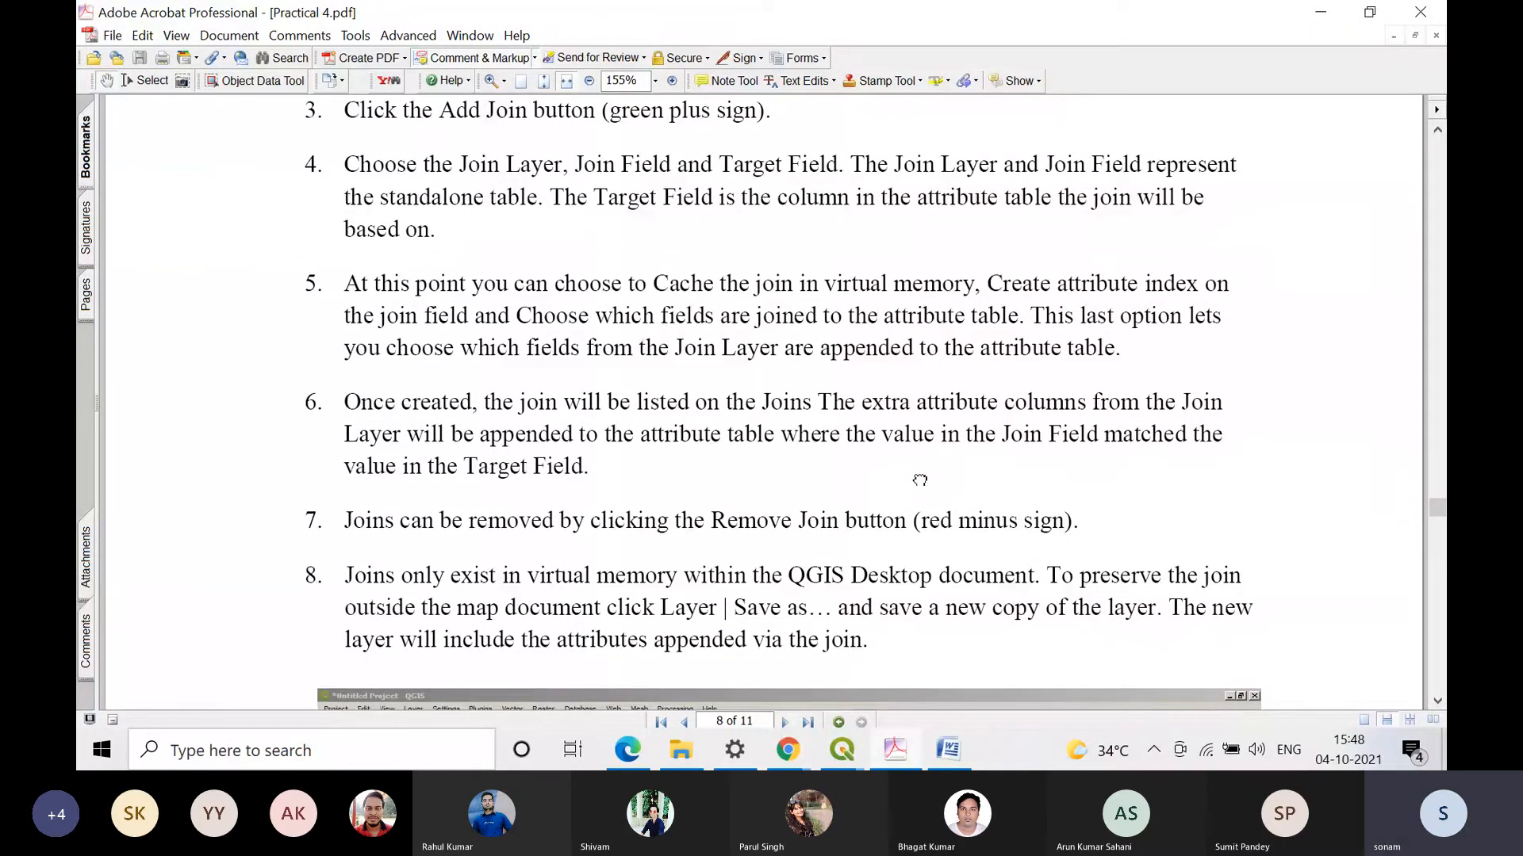
Step: Read join steps 5 to 8 in the practical and examine the Bara_village attribute table figure below them
drag(920, 480, 954, 358)
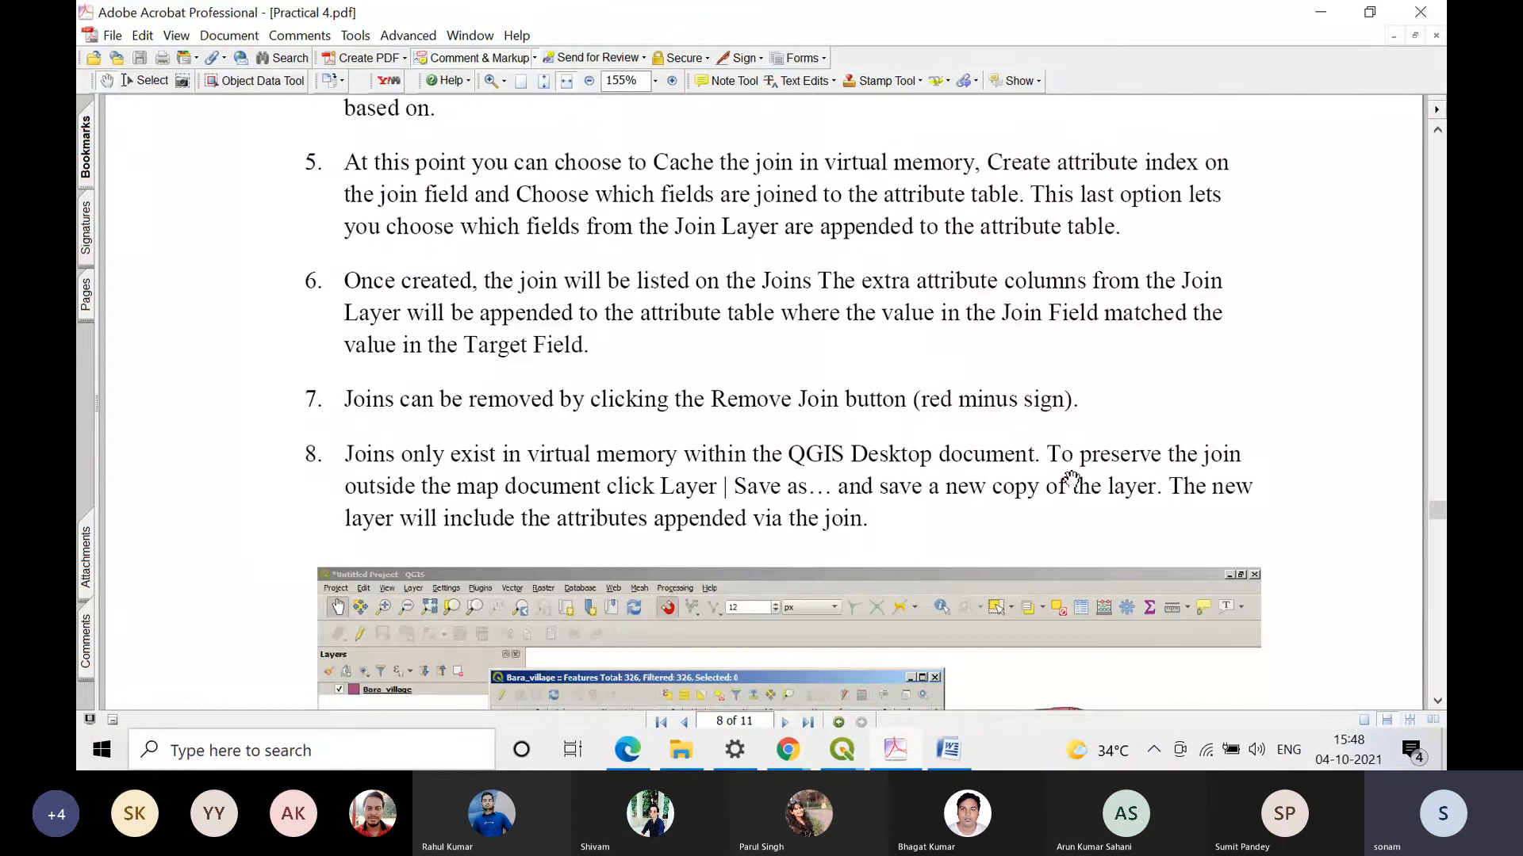
scroll(1072, 532, down, 1)
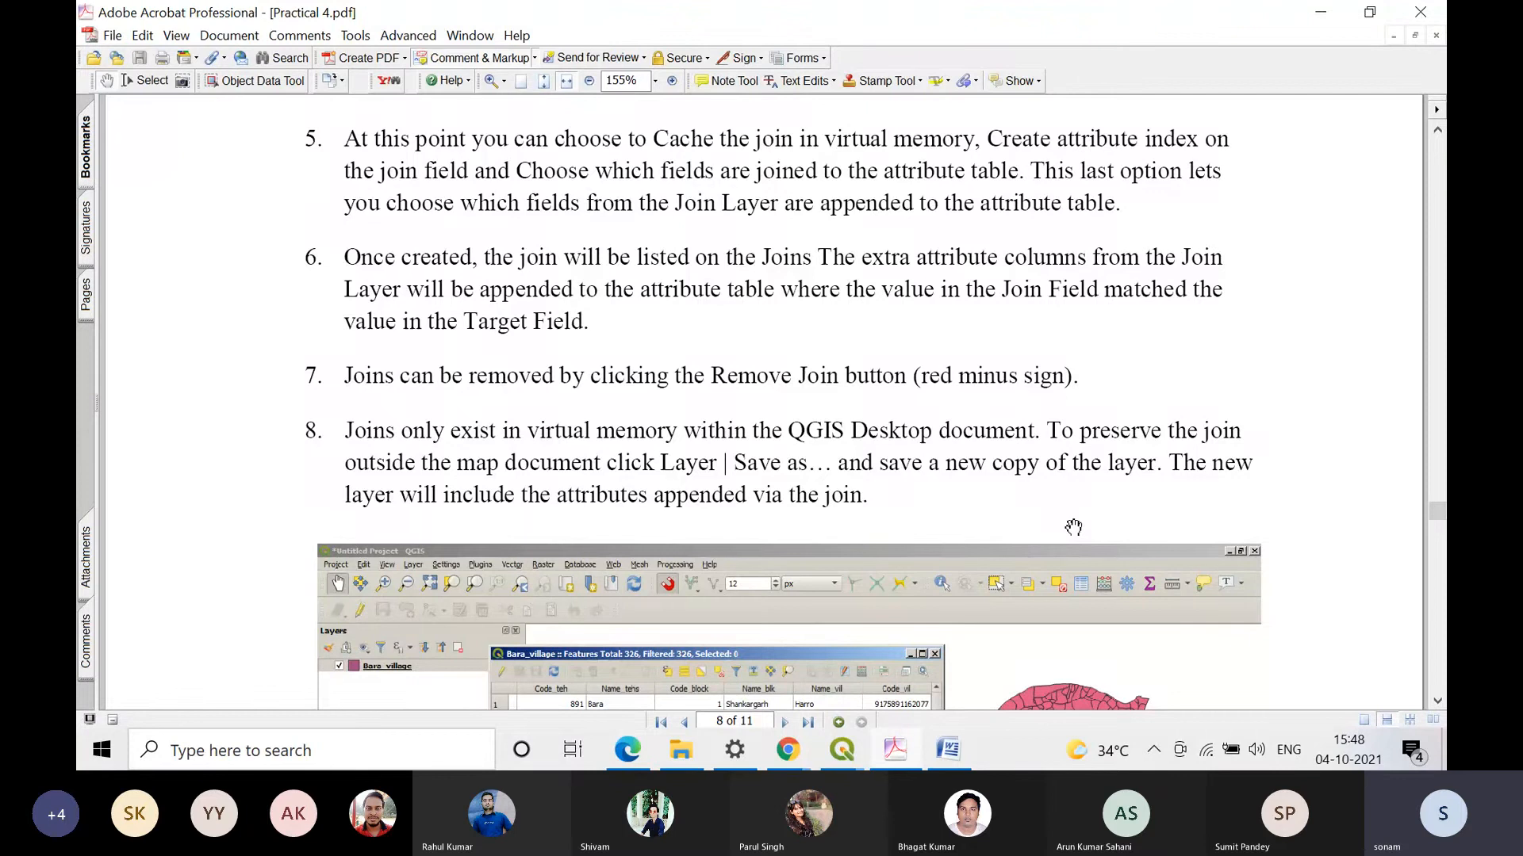
drag(1073, 527, 1073, 444)
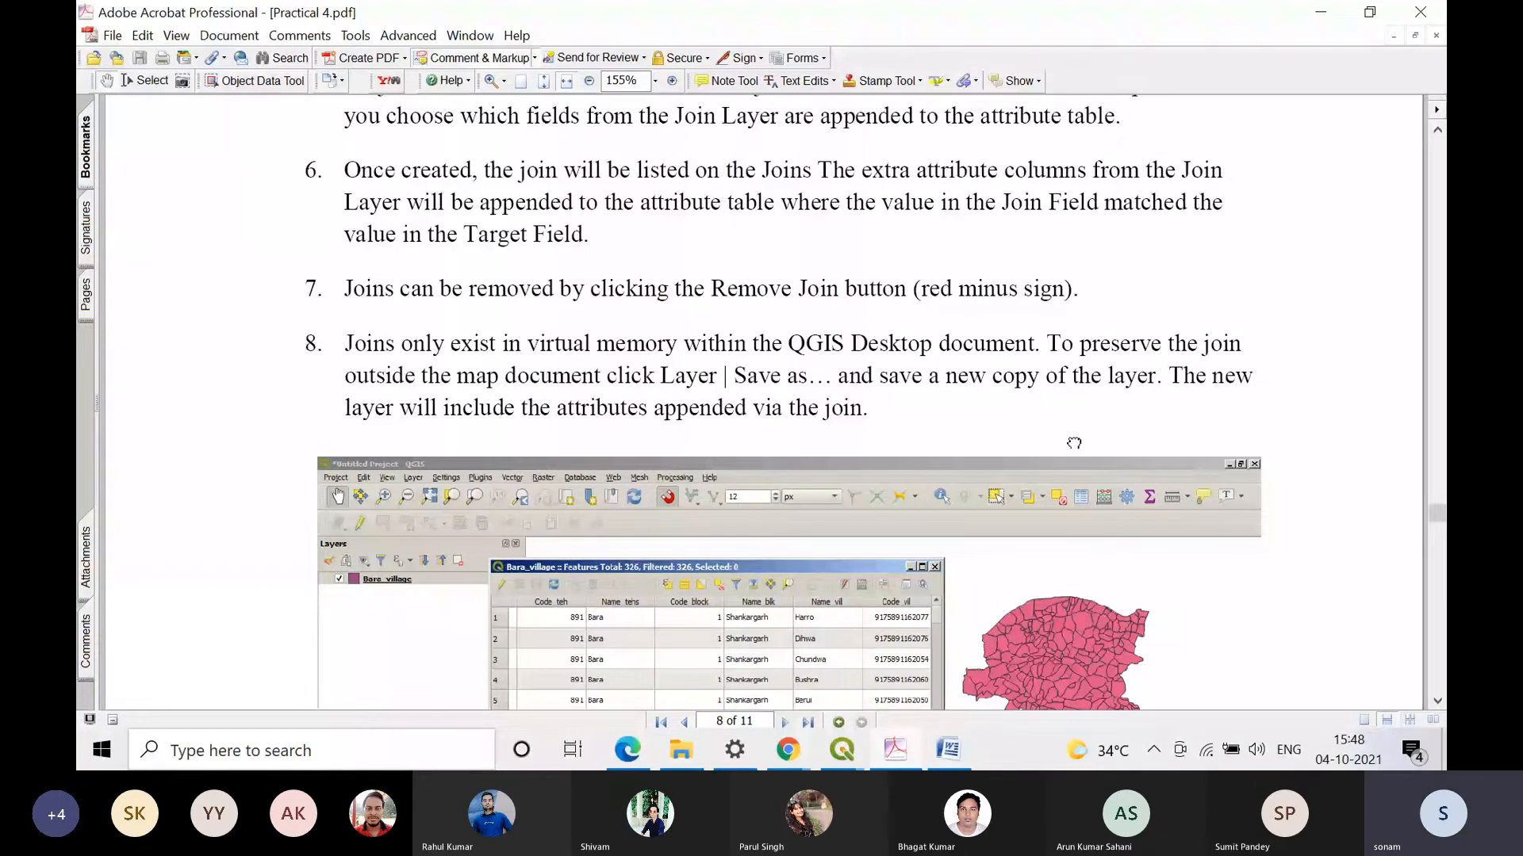
drag(1074, 444, 1065, 412)
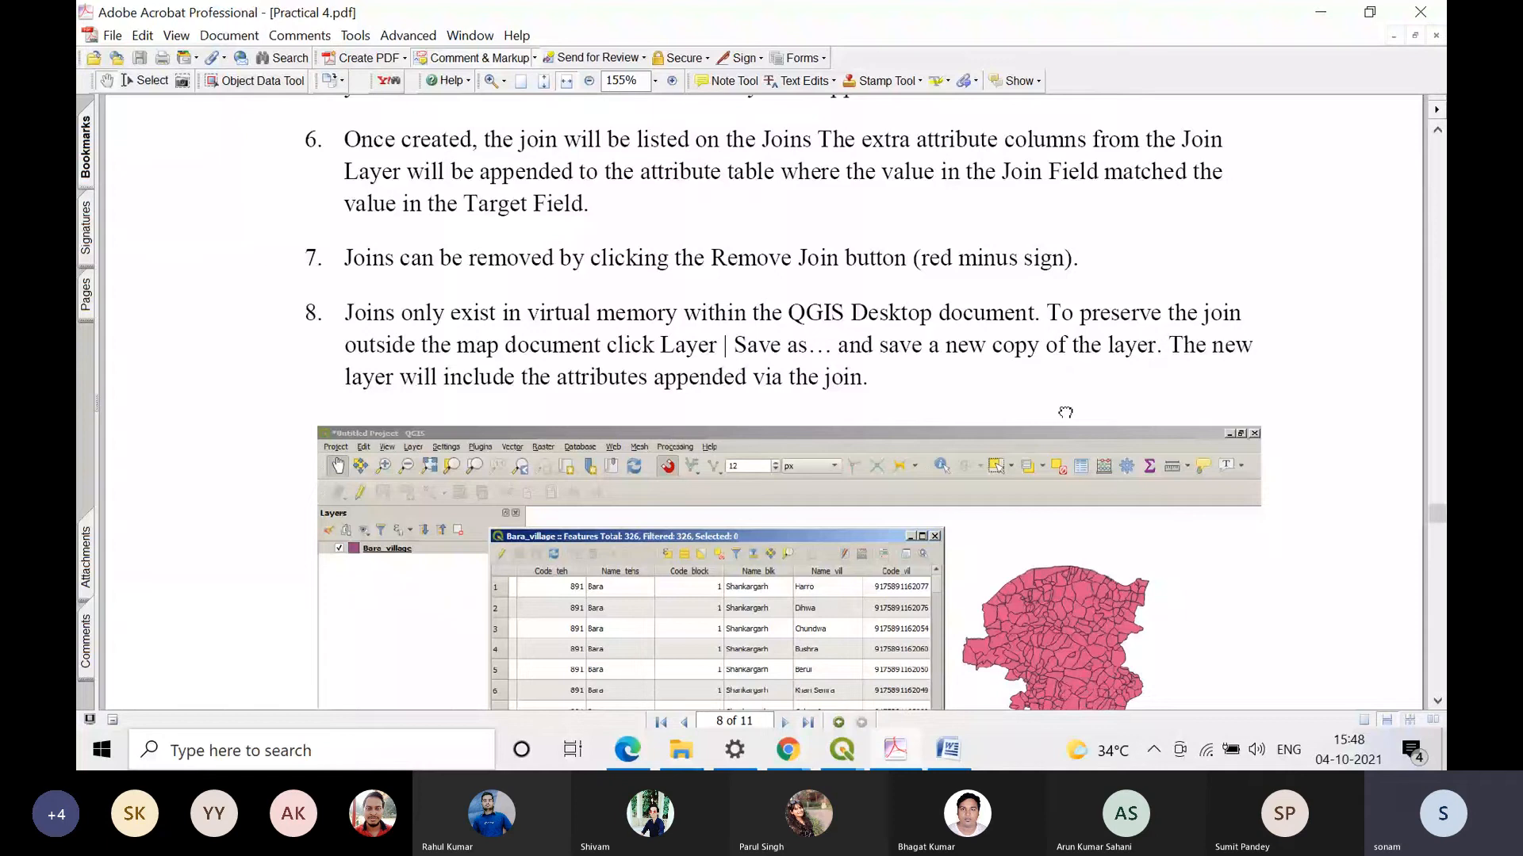
drag(1065, 412, 1069, 342)
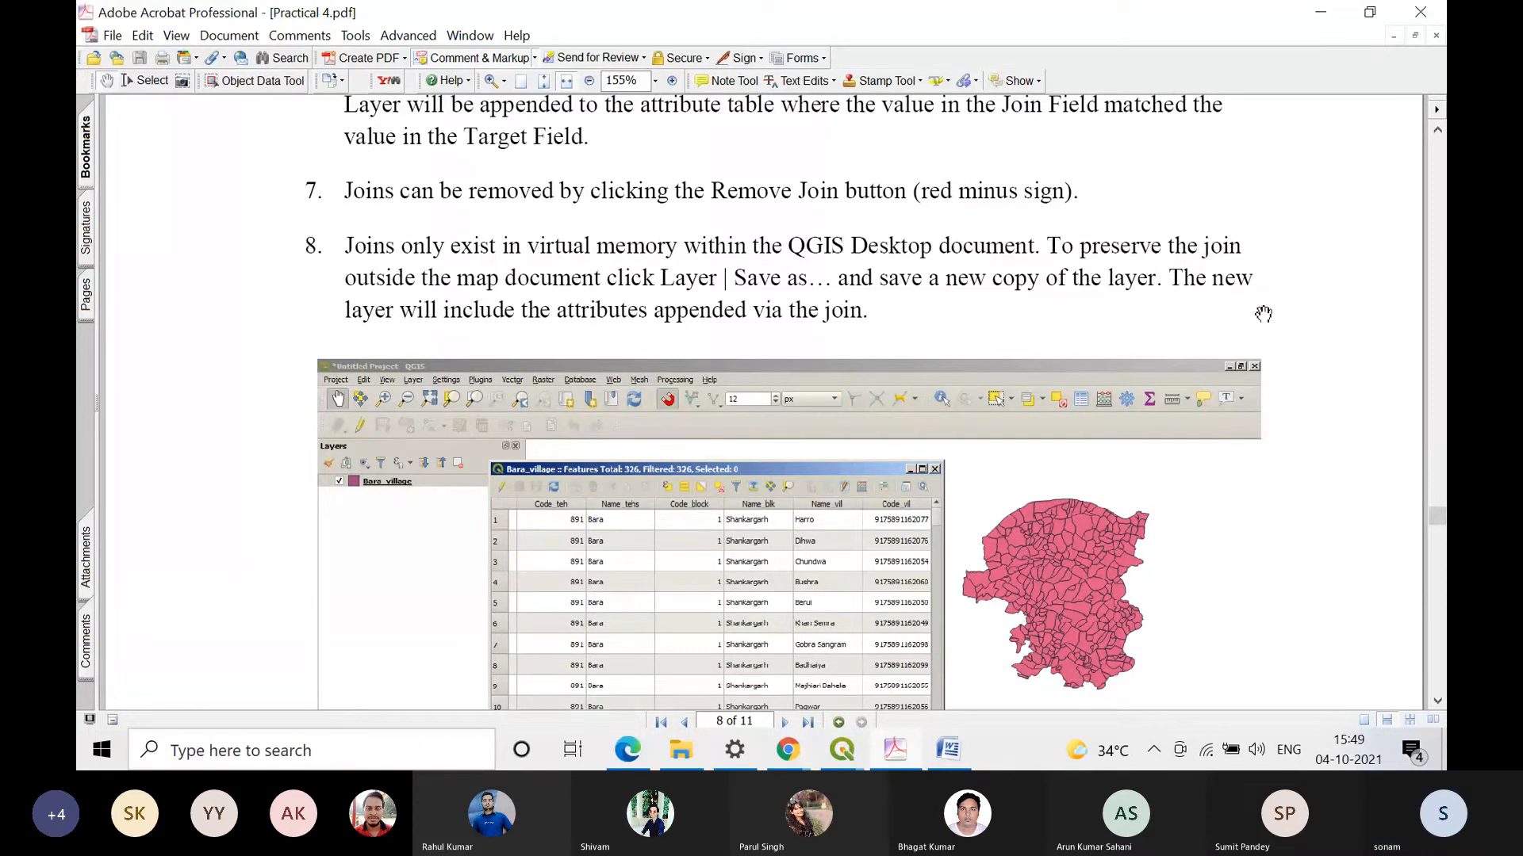
scroll(1171, 435, down, 3)
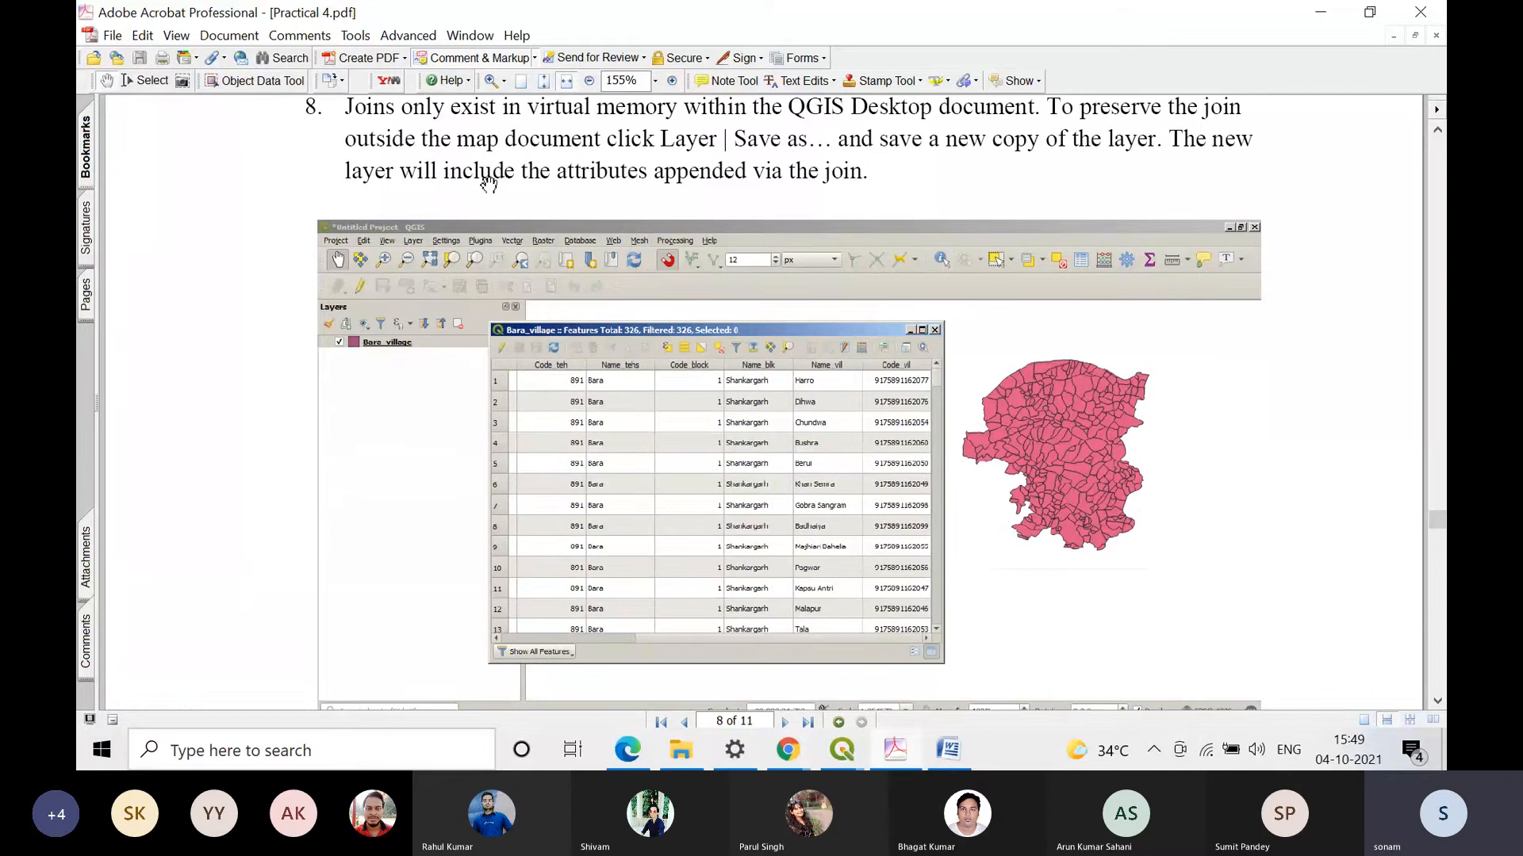
scroll(782, 190, down, 6)
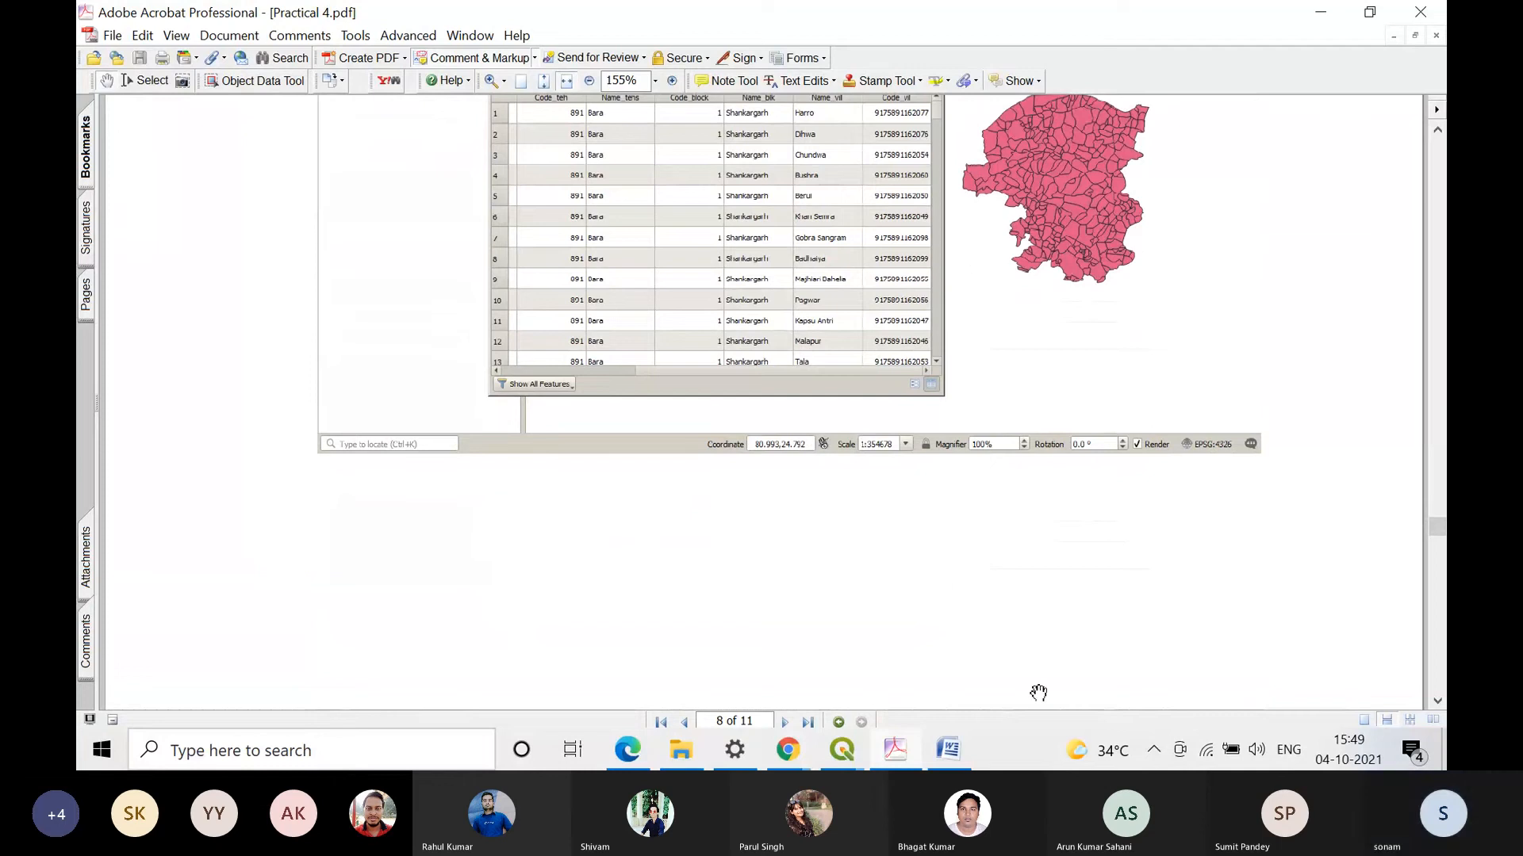
Step: Switch to the QGIS project with the NYC layers, show only nyc_subway_stations and zoom to that layer
mouse_move(869, 753)
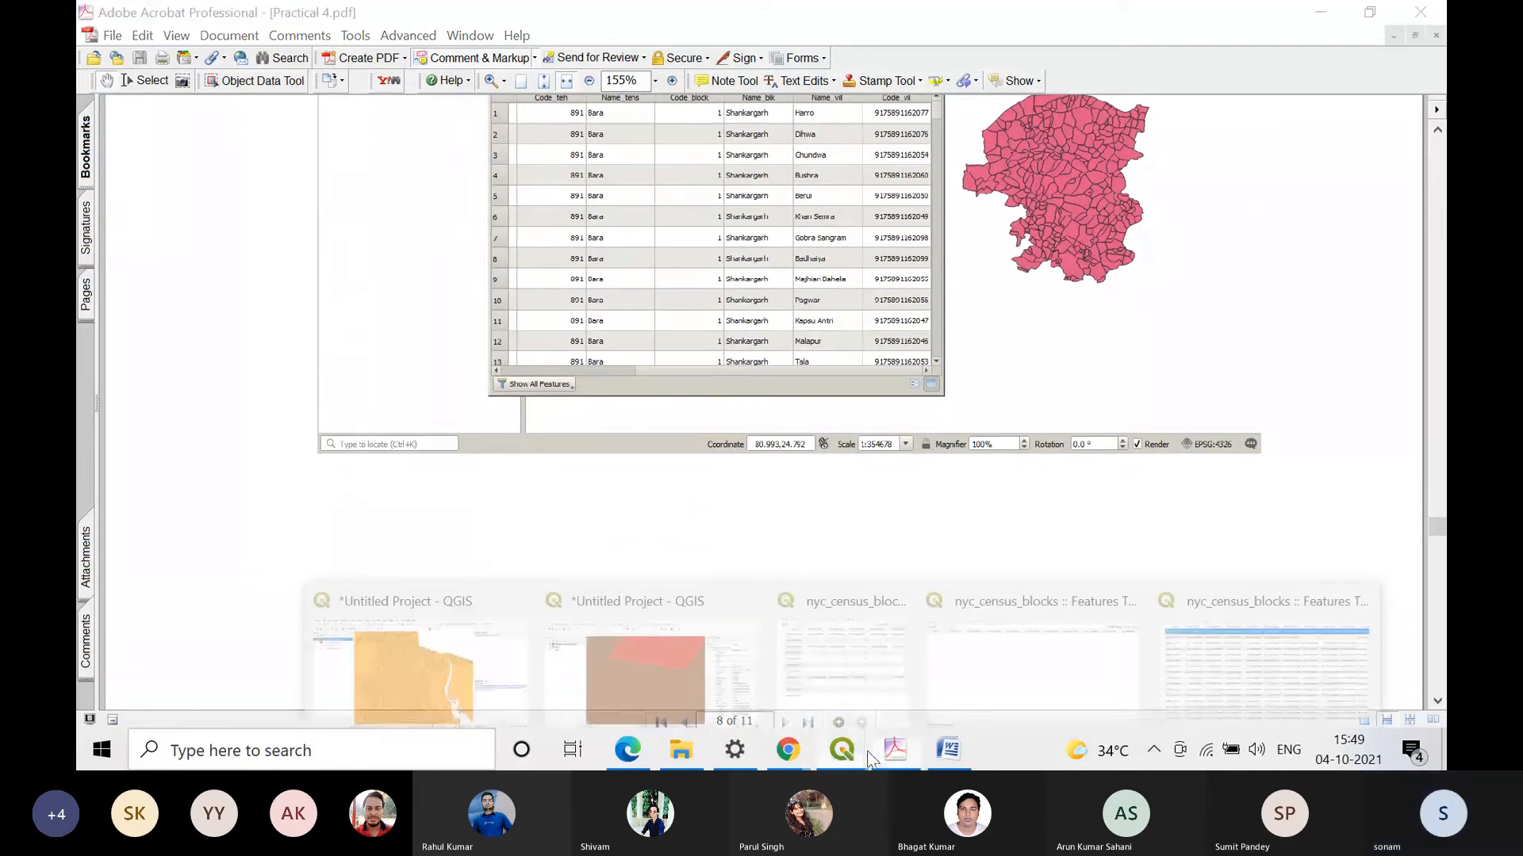
click(635, 646)
click(108, 157)
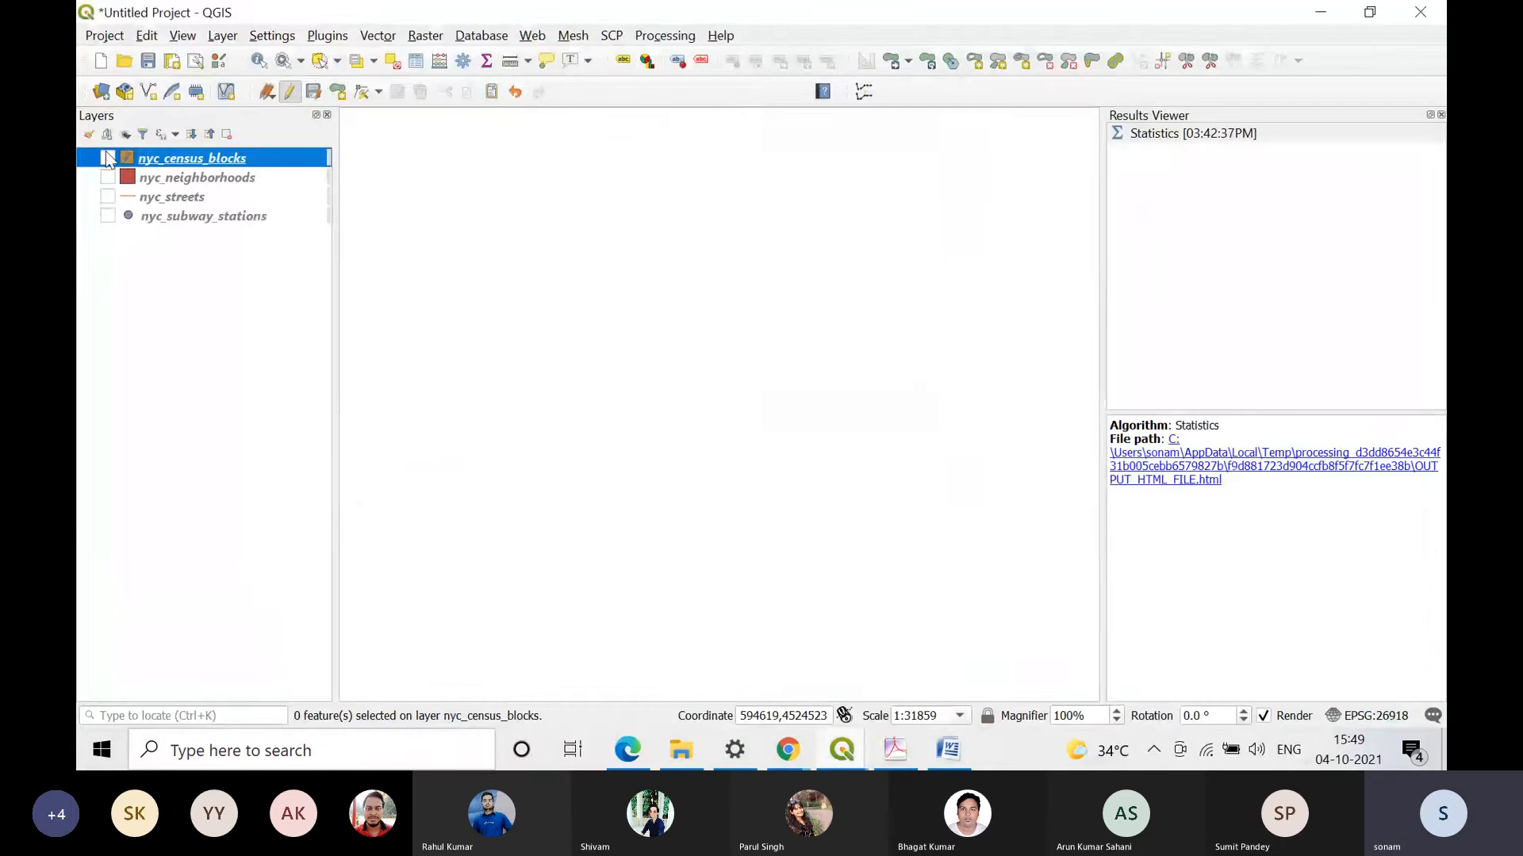
click(107, 216)
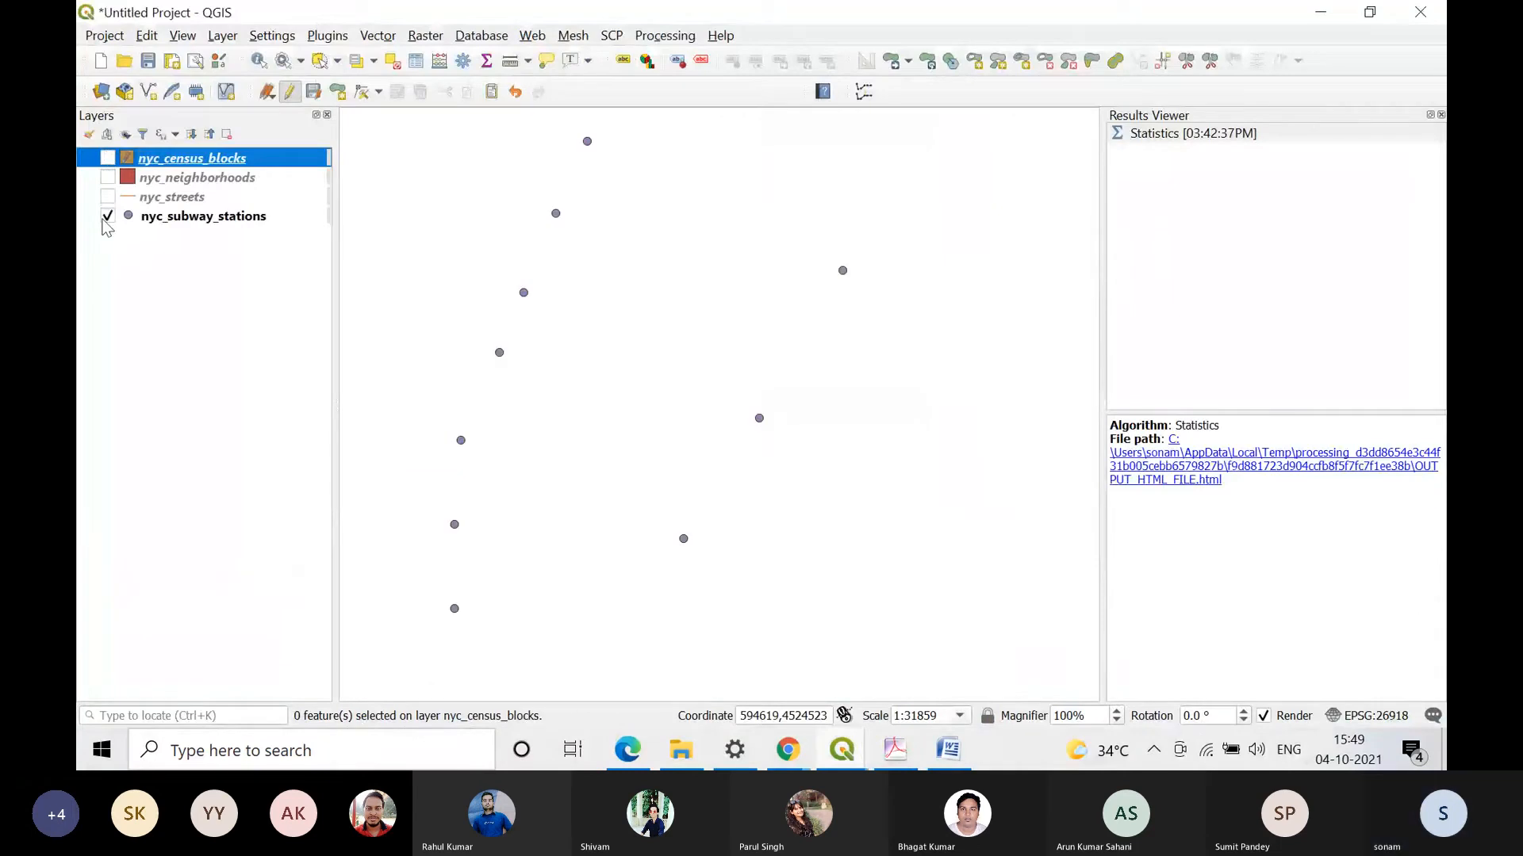
right_click(110, 215)
click(237, 231)
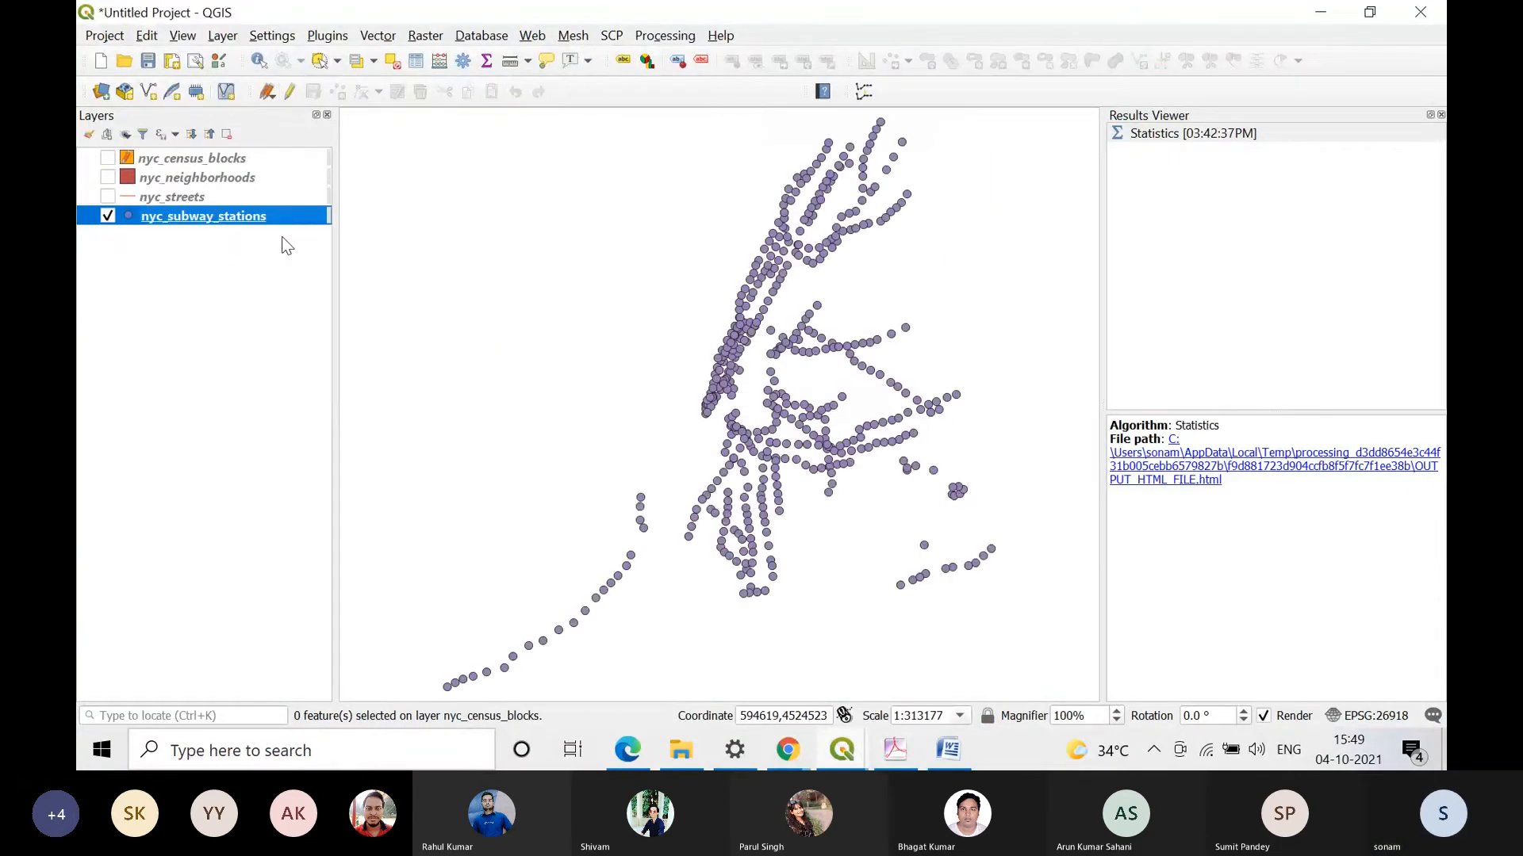
Step: Open the nyc_subway_stations attribute table, look across its fields and sort the records by ID in descending order
right_click(259, 217)
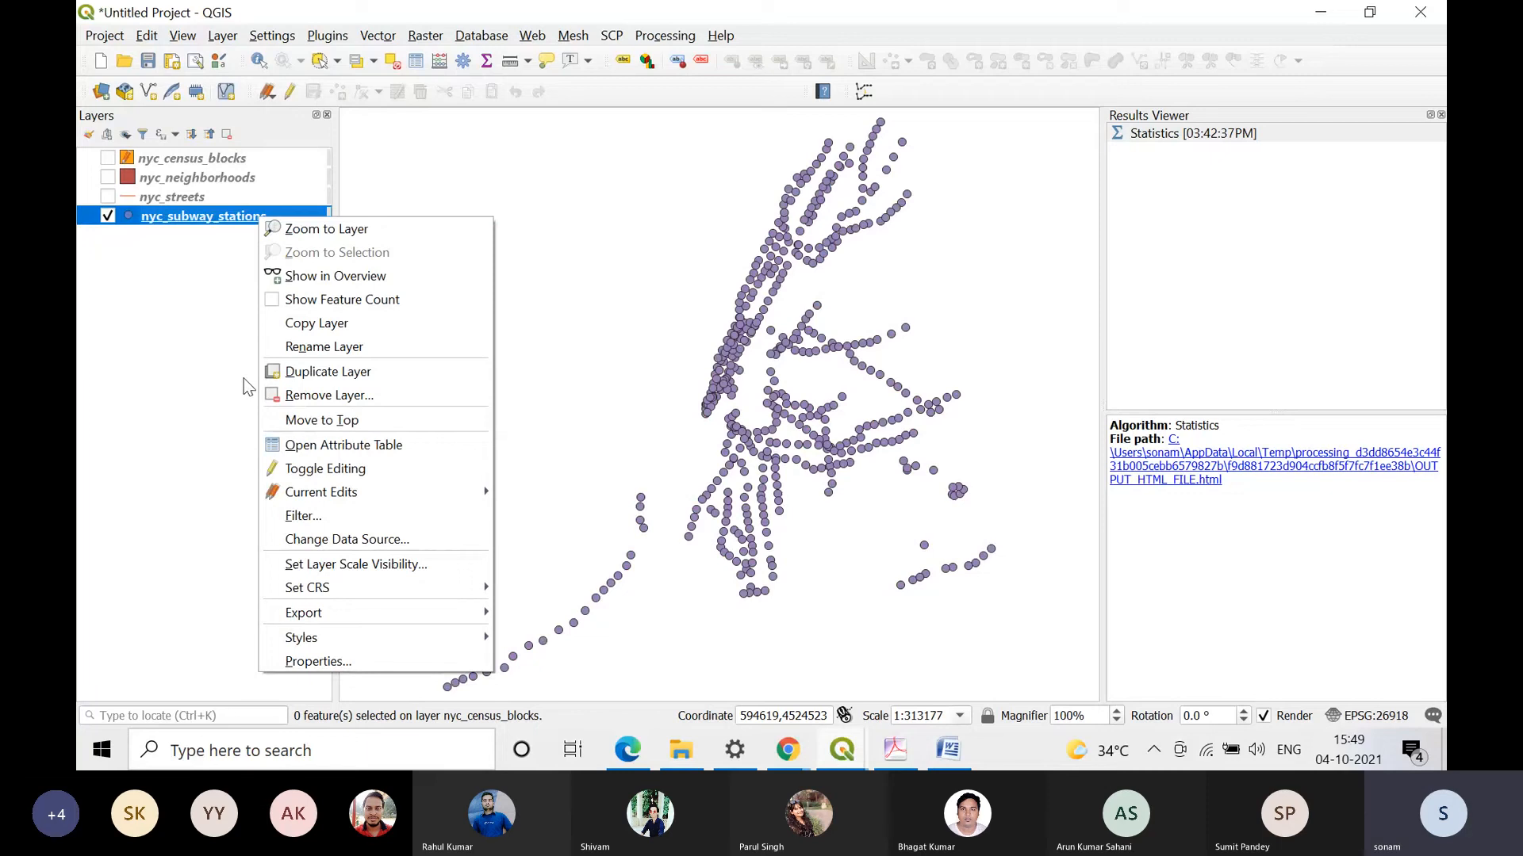
click(389, 452)
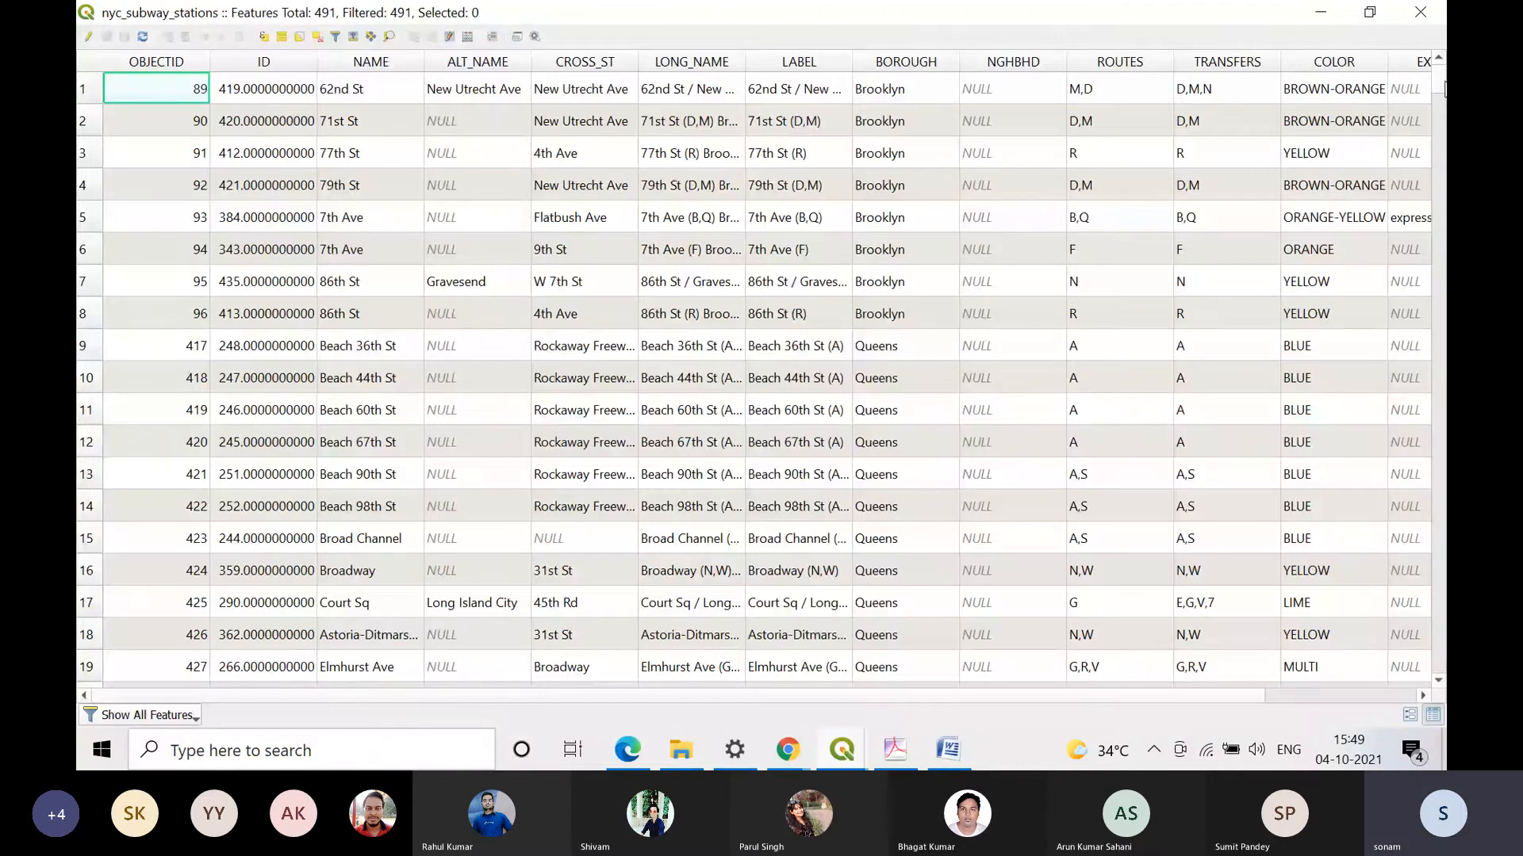
click(1386, 697)
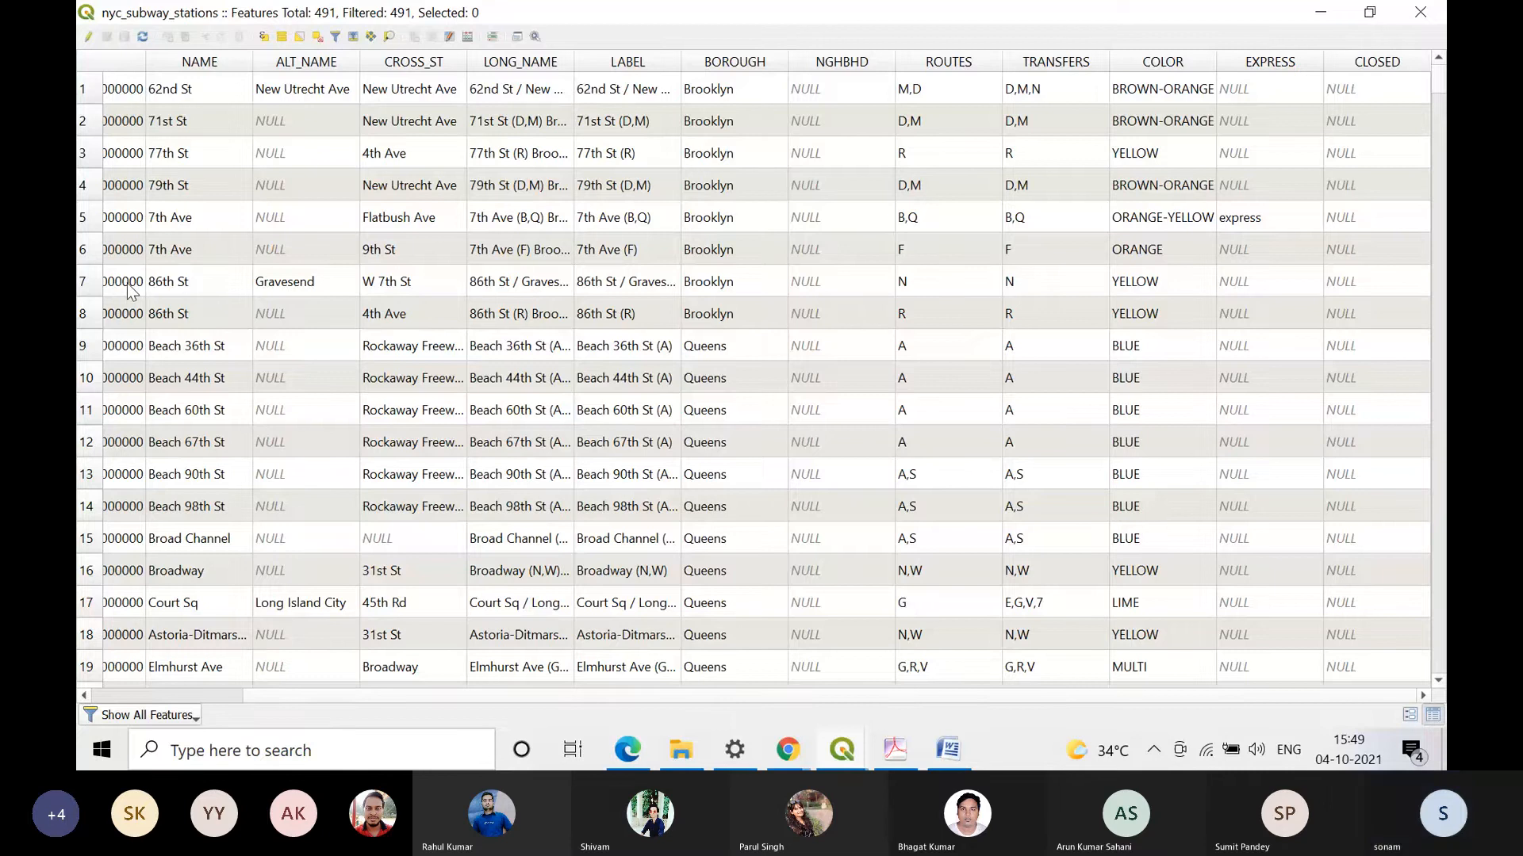
scroll(211, 57, left, 3)
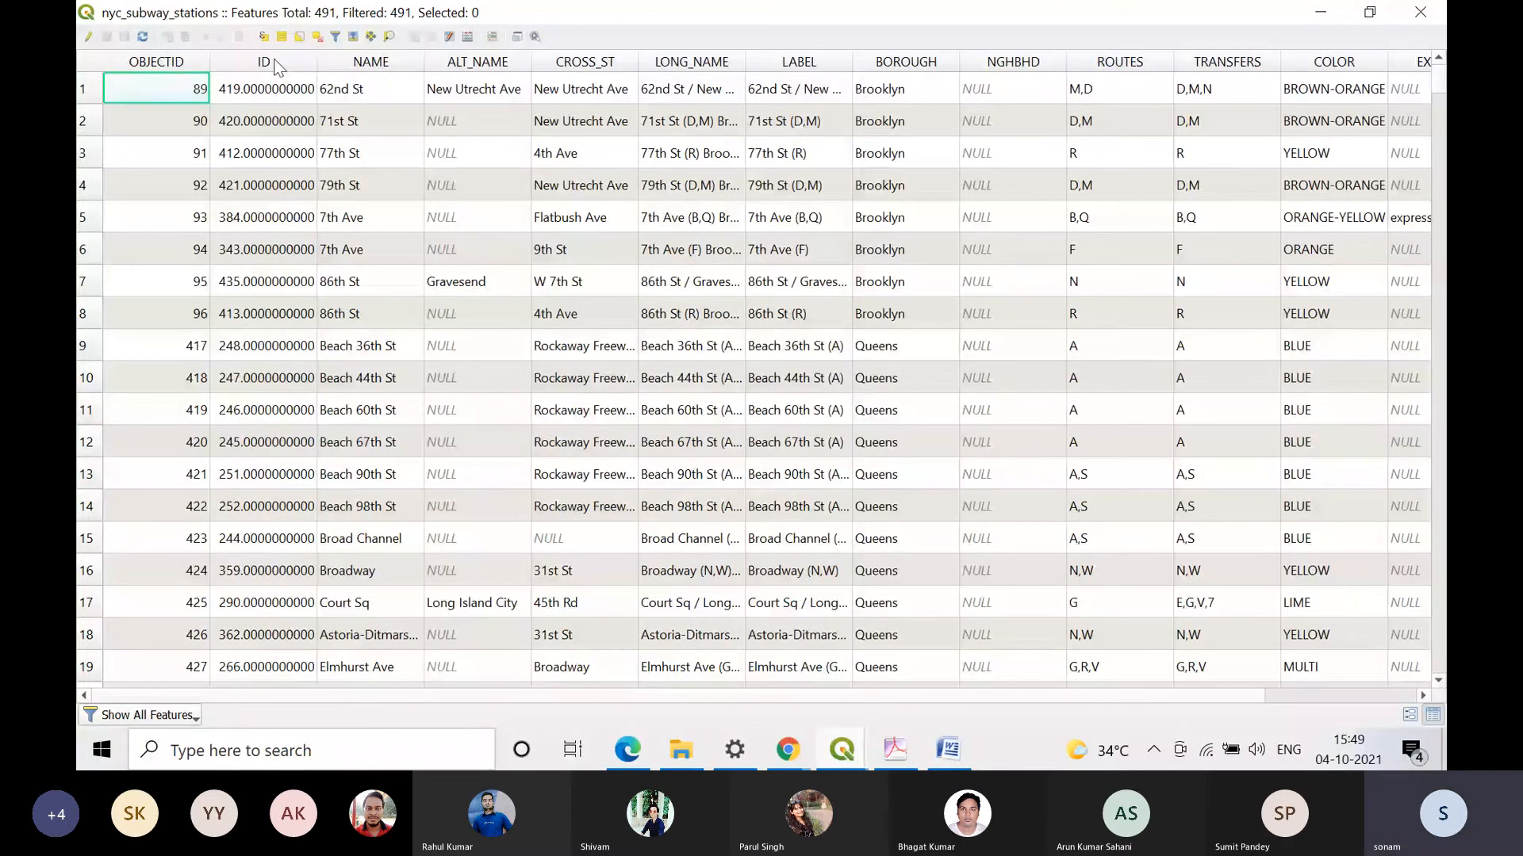
click(276, 63)
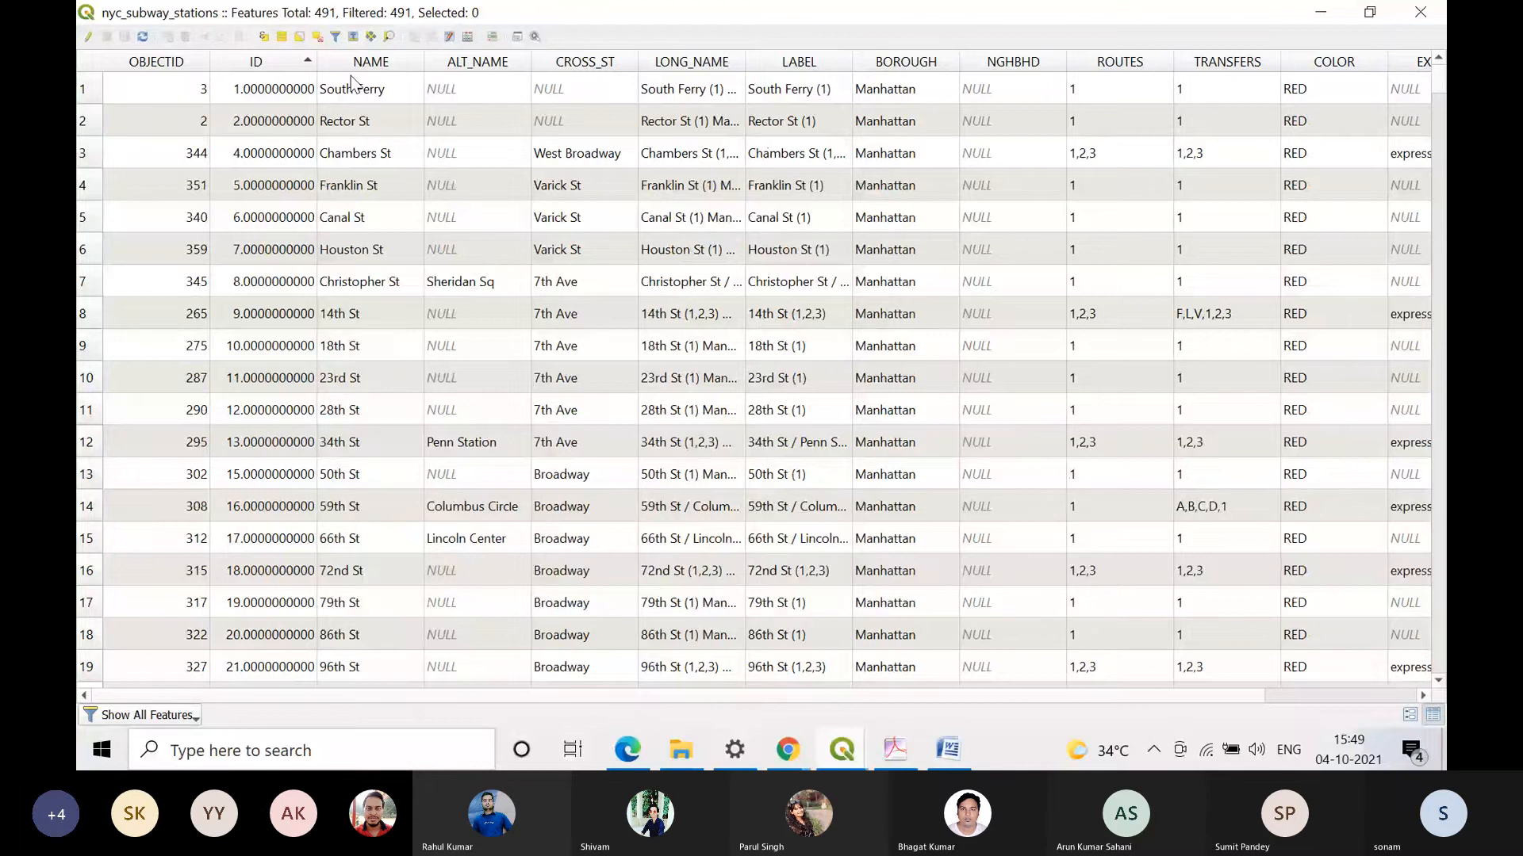
click(275, 64)
Step: Enable editing on the nyc_subway_stations table, select all its rows and copy them to the clipboard
click(88, 36)
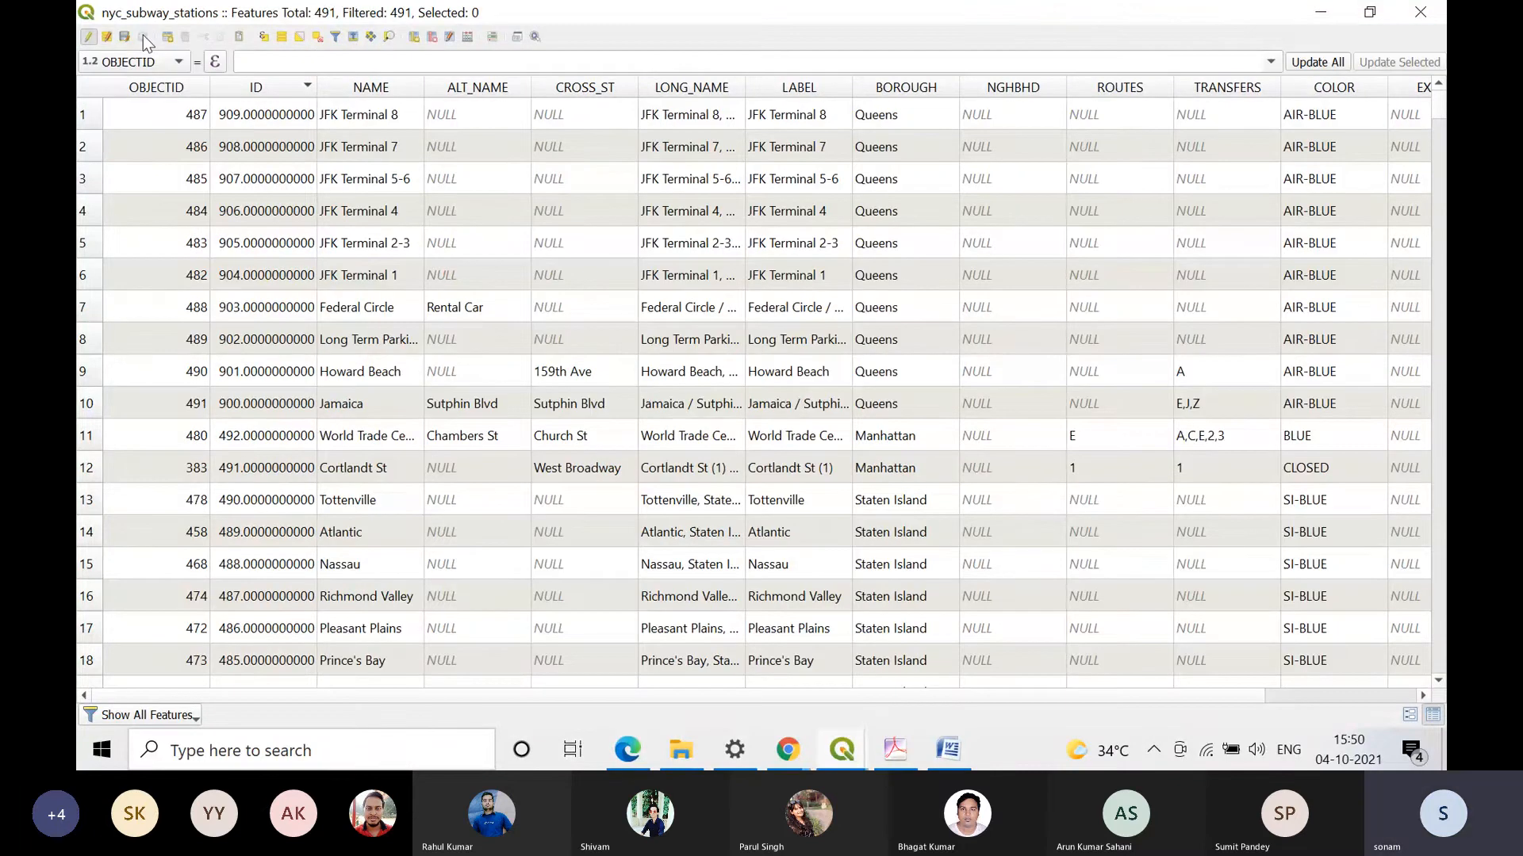
click(89, 87)
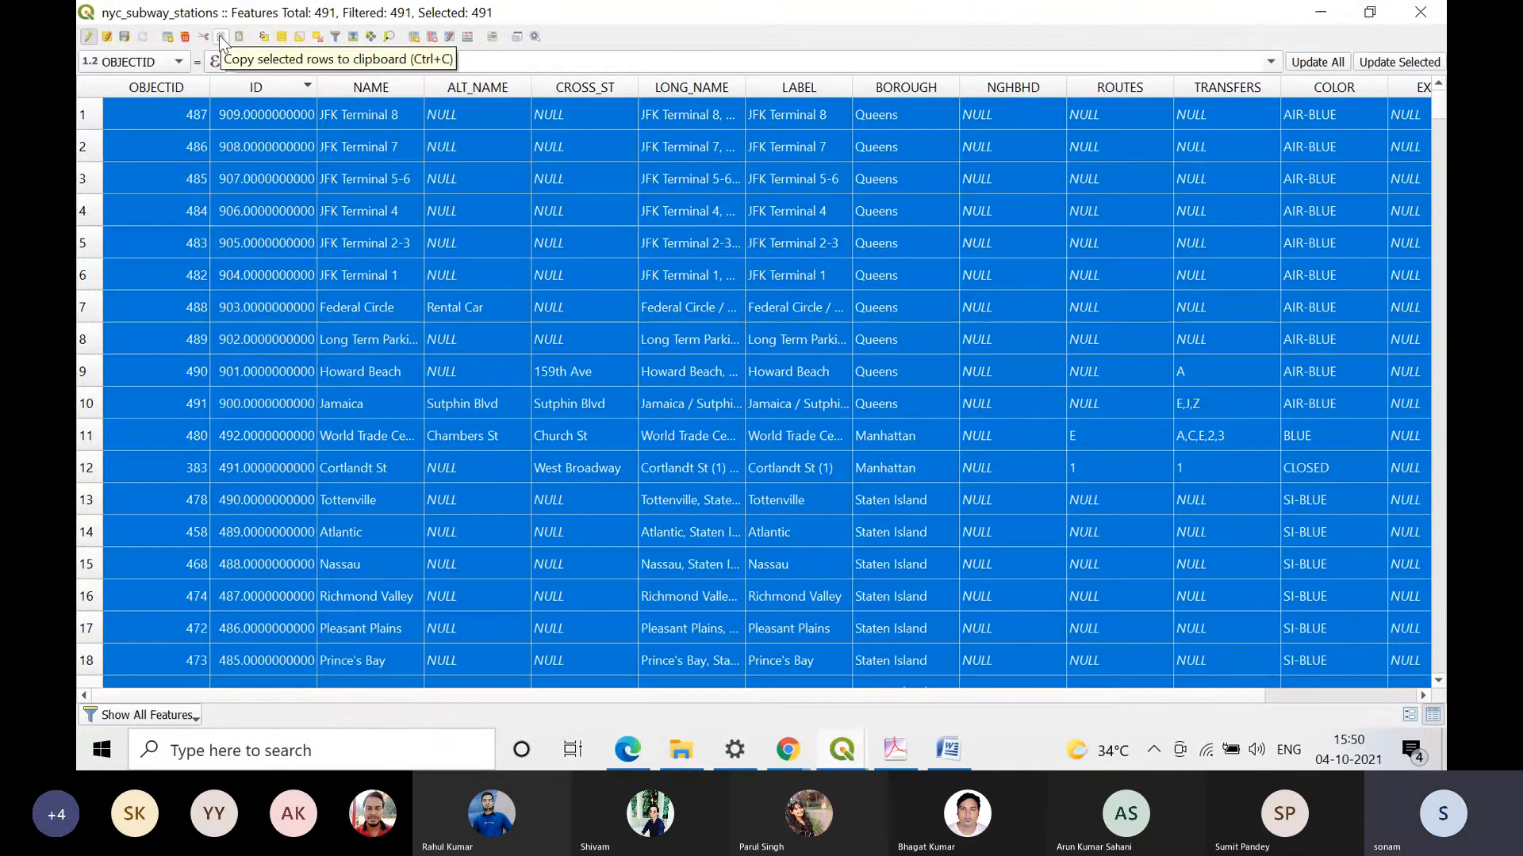
click(218, 37)
Step: Launch Microsoft Office Excel 2007 with a blank workbook for the copied station records
click(87, 758)
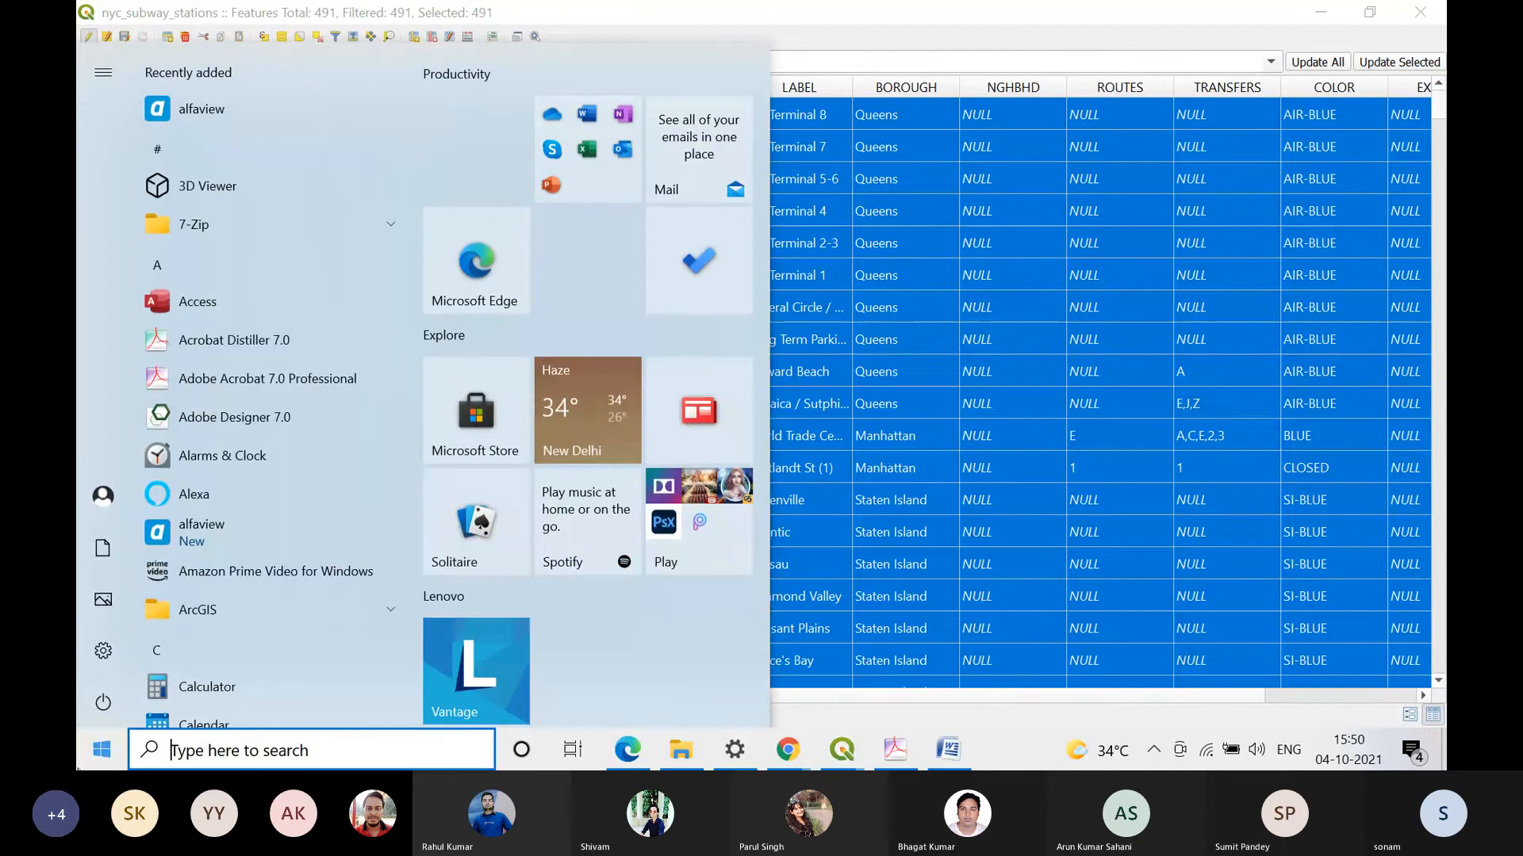
text(exce)
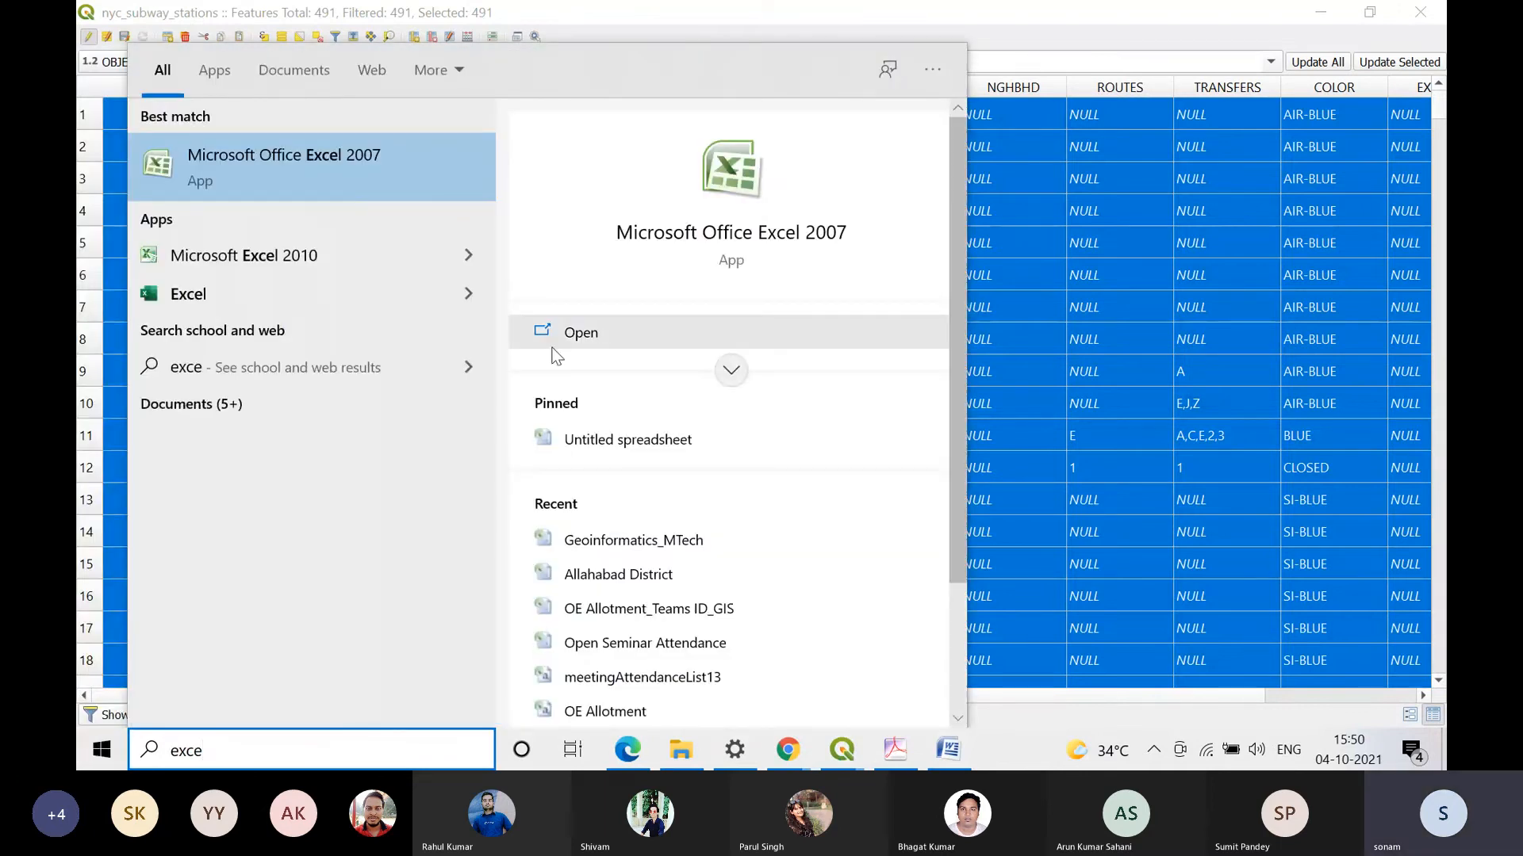
click(553, 347)
click(692, 342)
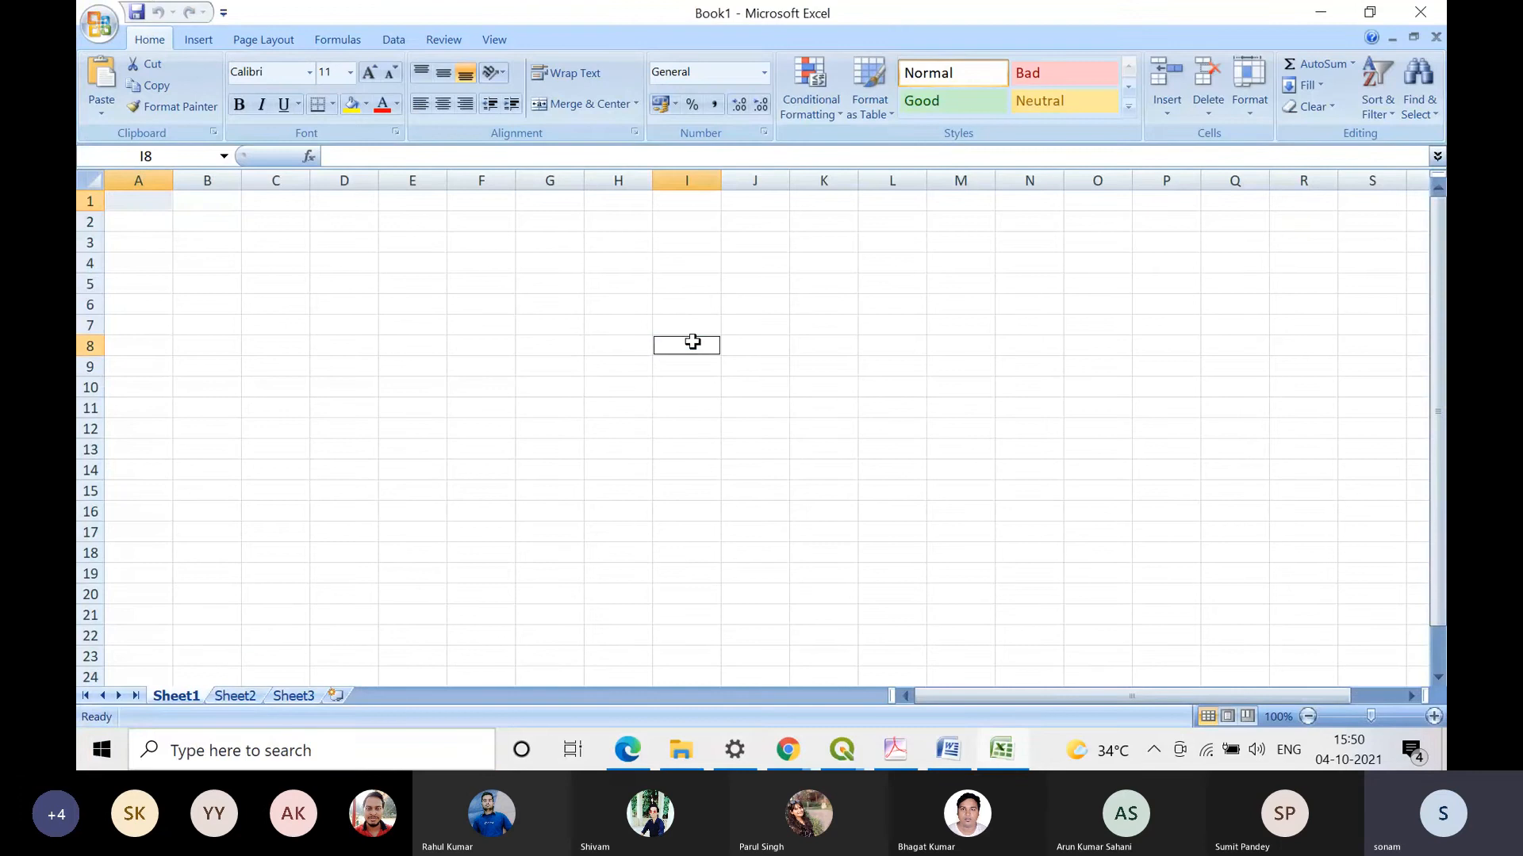
Step: Try to paste the copied subway station rows into Sheet1 at cell A1, checking the source table in QGIS between attempts
right_click(151, 203)
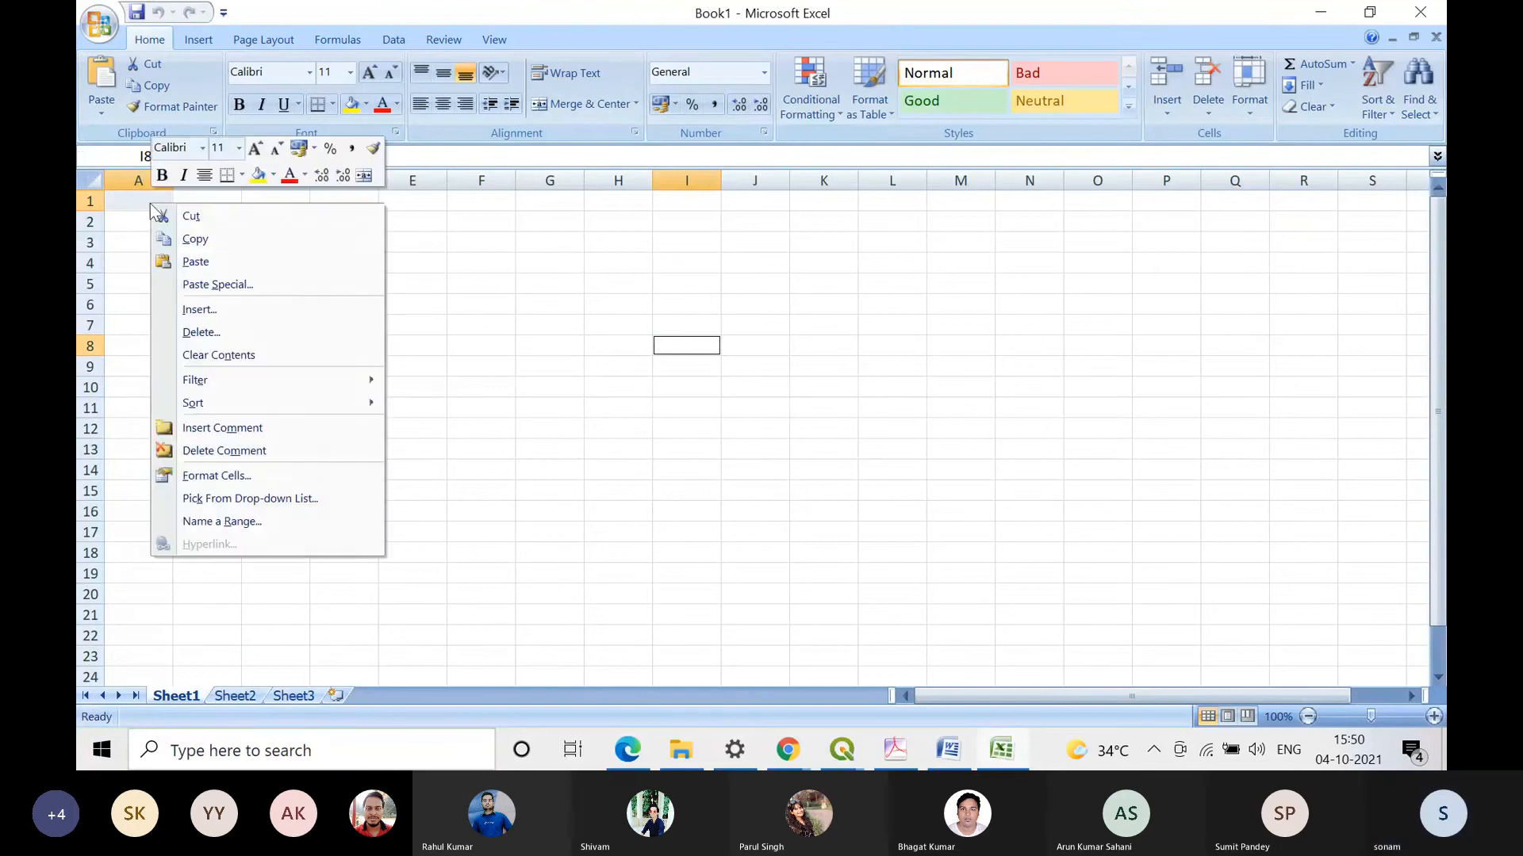
click(191, 262)
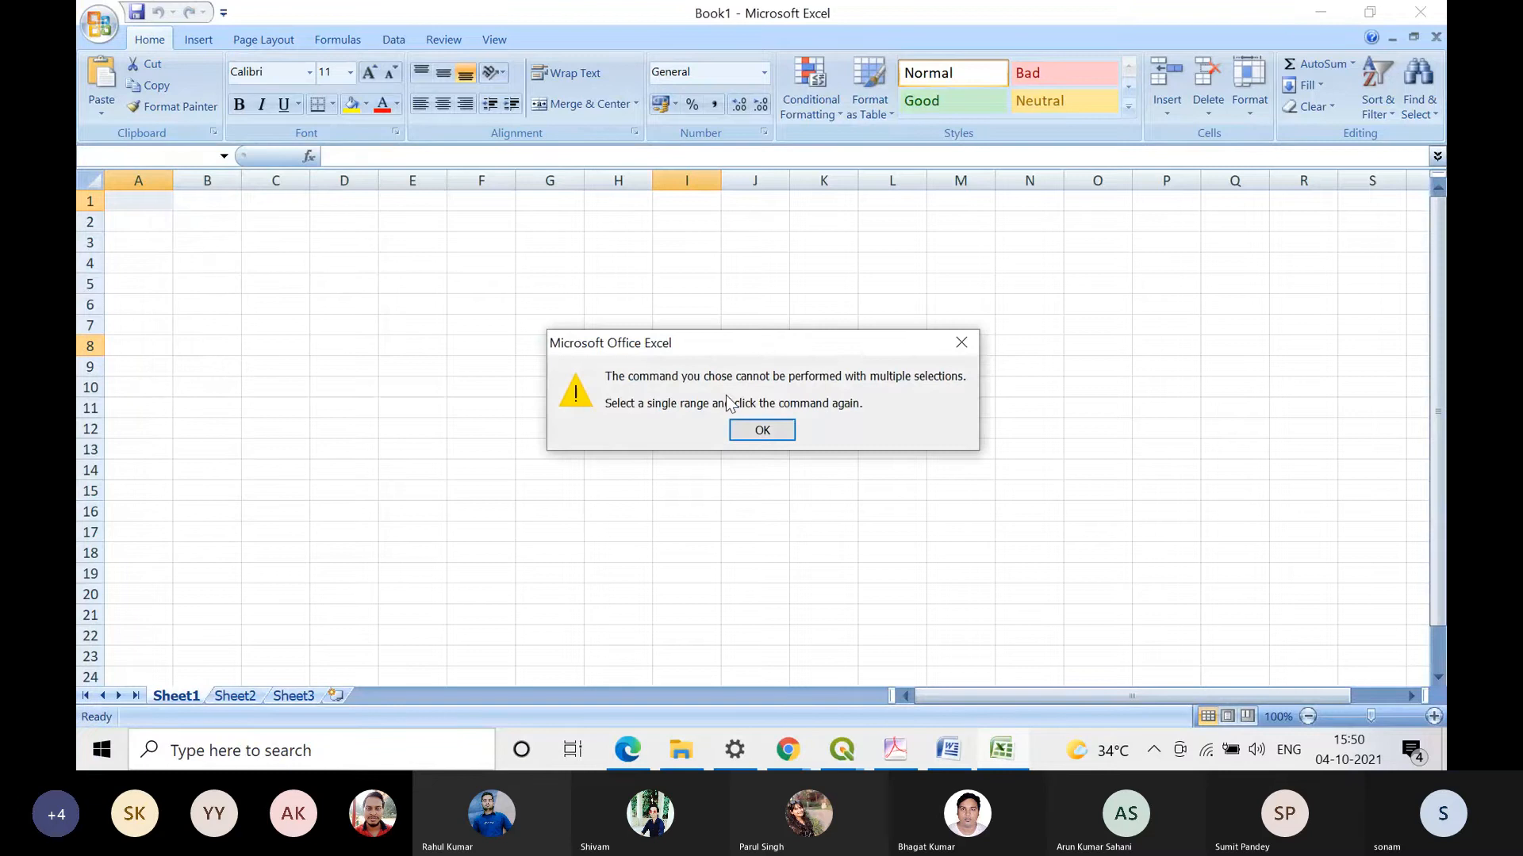
click(743, 434)
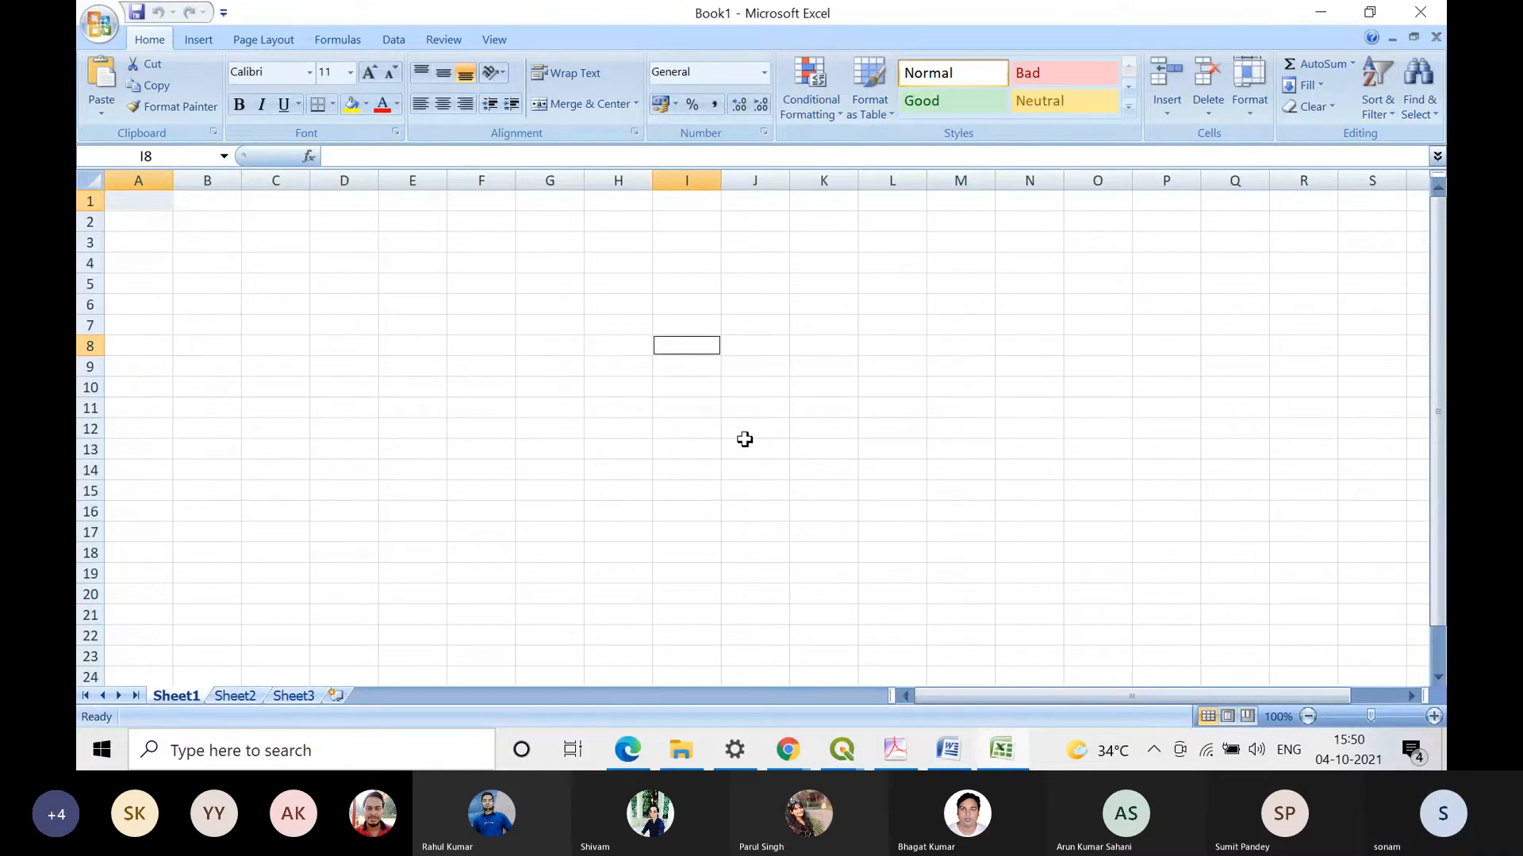
key(alt+Tab)
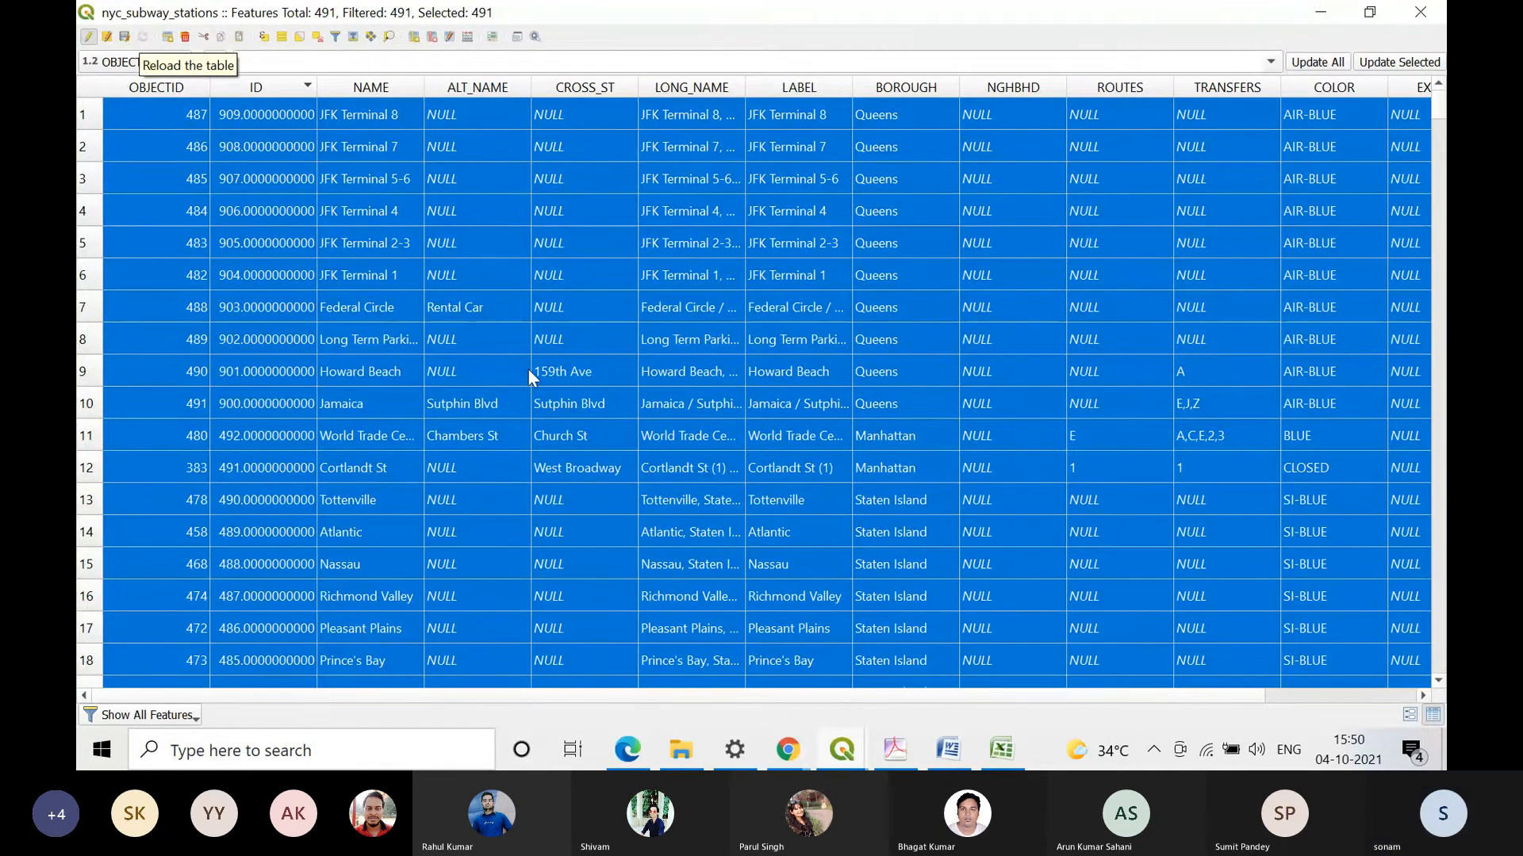
key(alt+Tab)
key(ctrl+v)
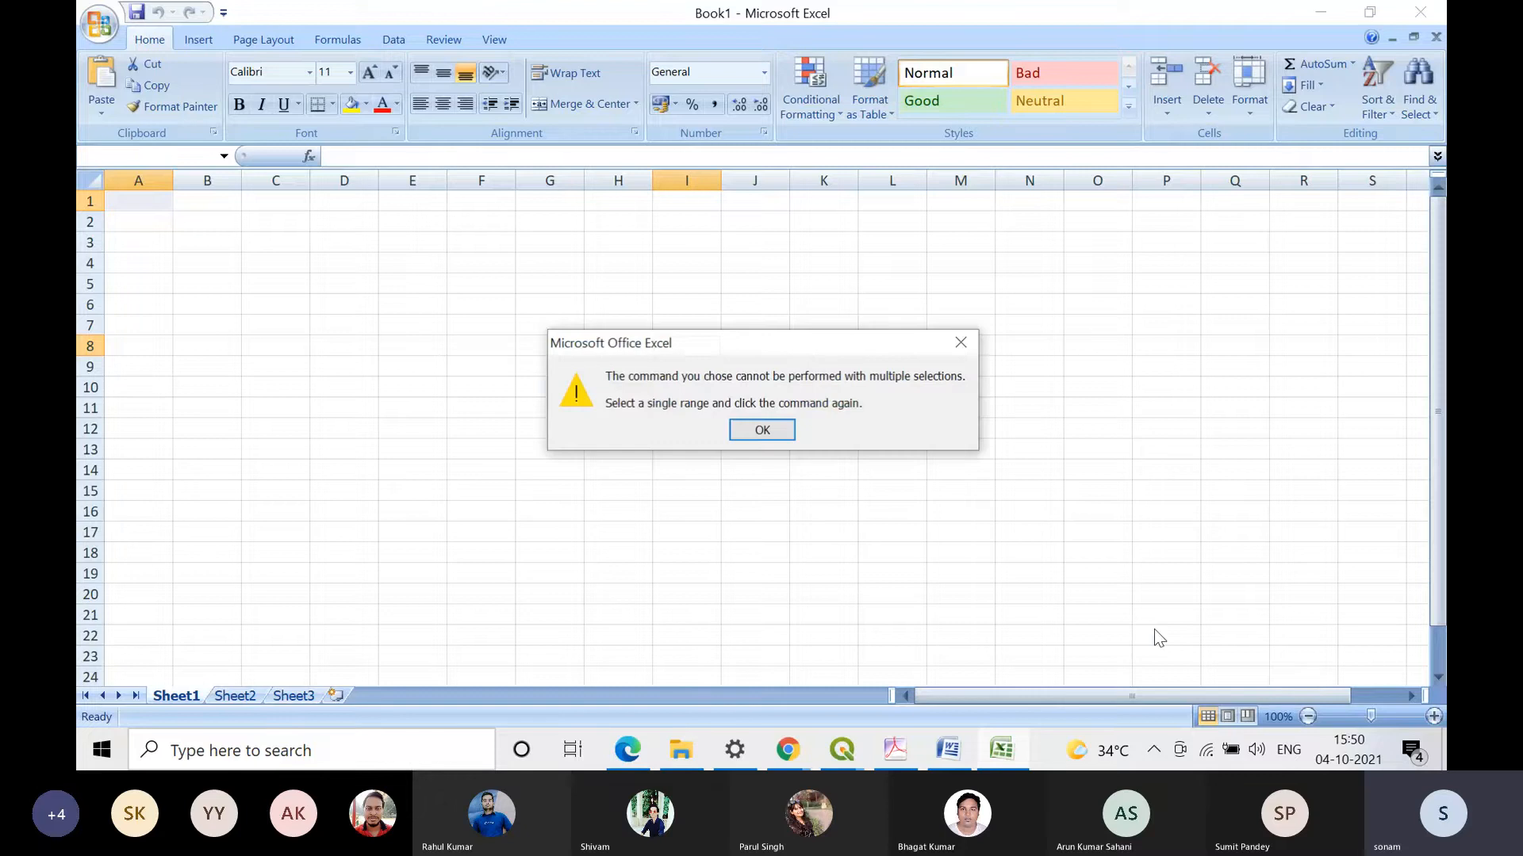
Step: Cut all selected rows from the nyc_subway_stations table in QGIS and return to the blank Excel workbook
key(alt+Tab)
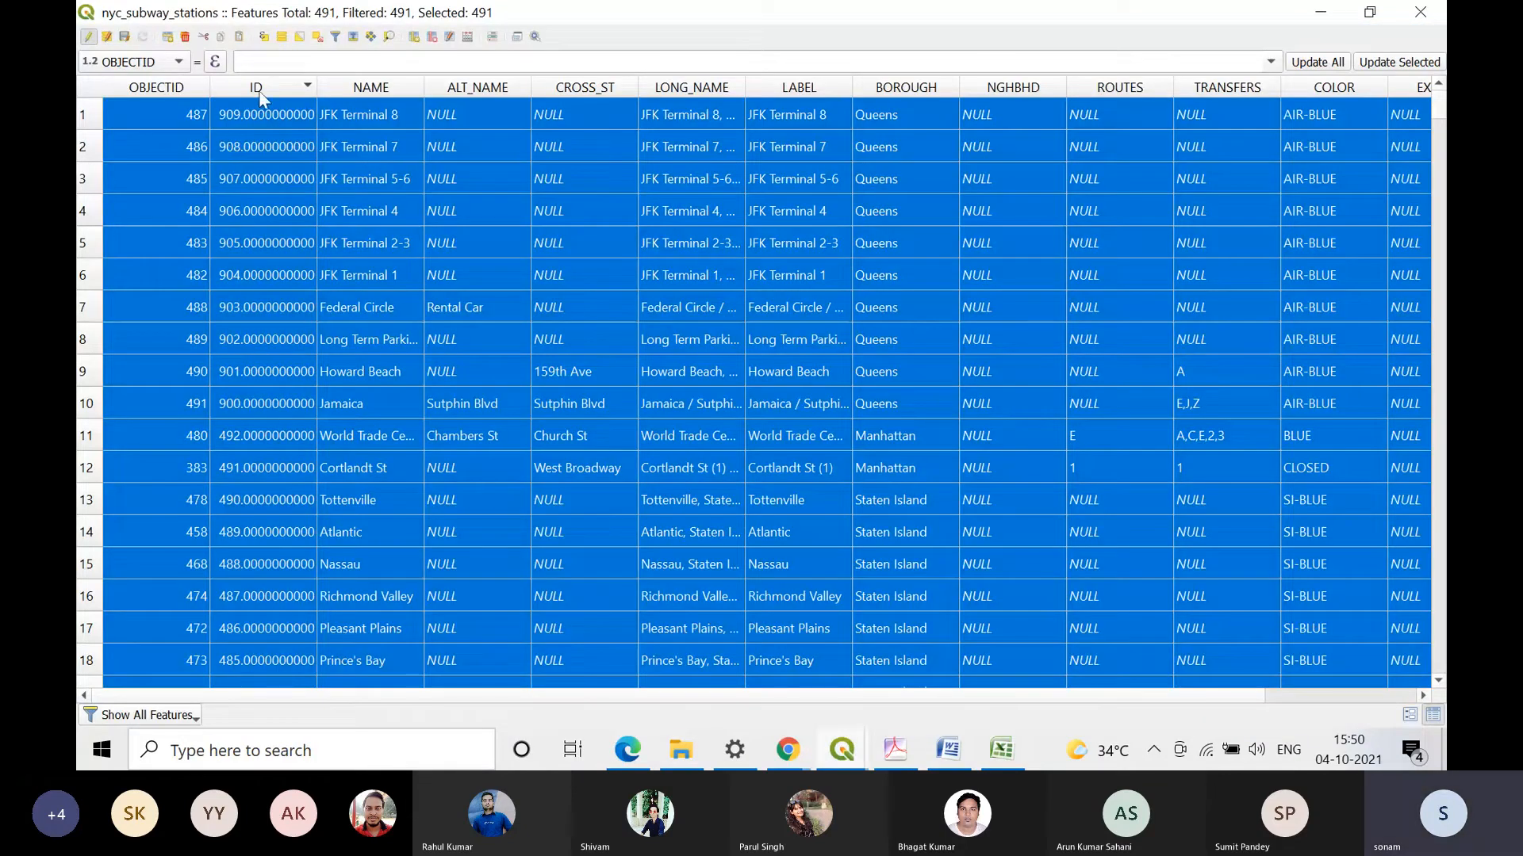
click(205, 37)
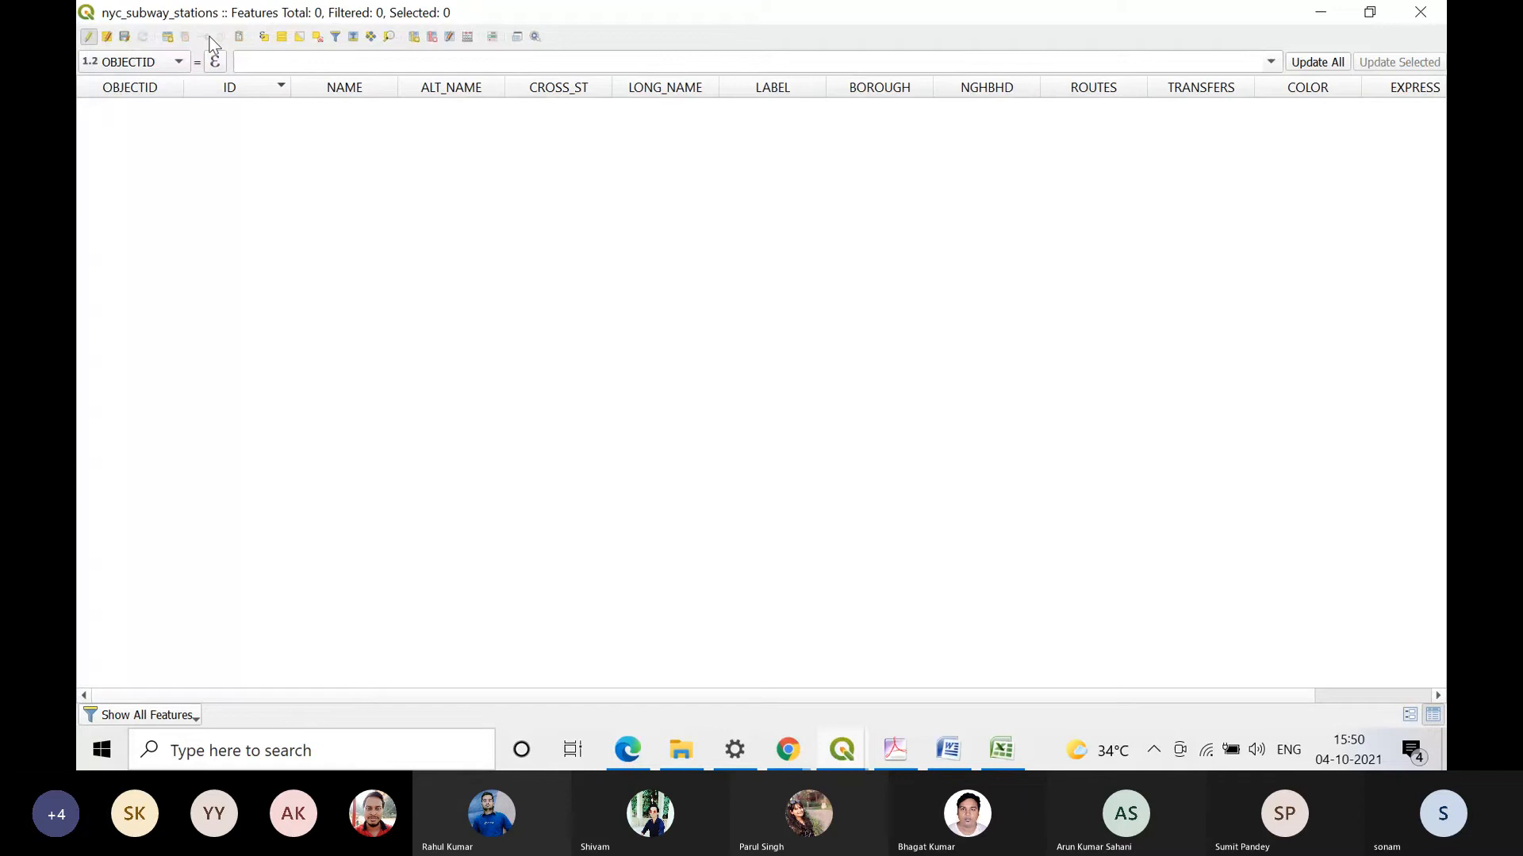
key(alt+Tab)
Step: Try to paste the cut subway station rows into Sheet1 at cell A1
right_click(149, 203)
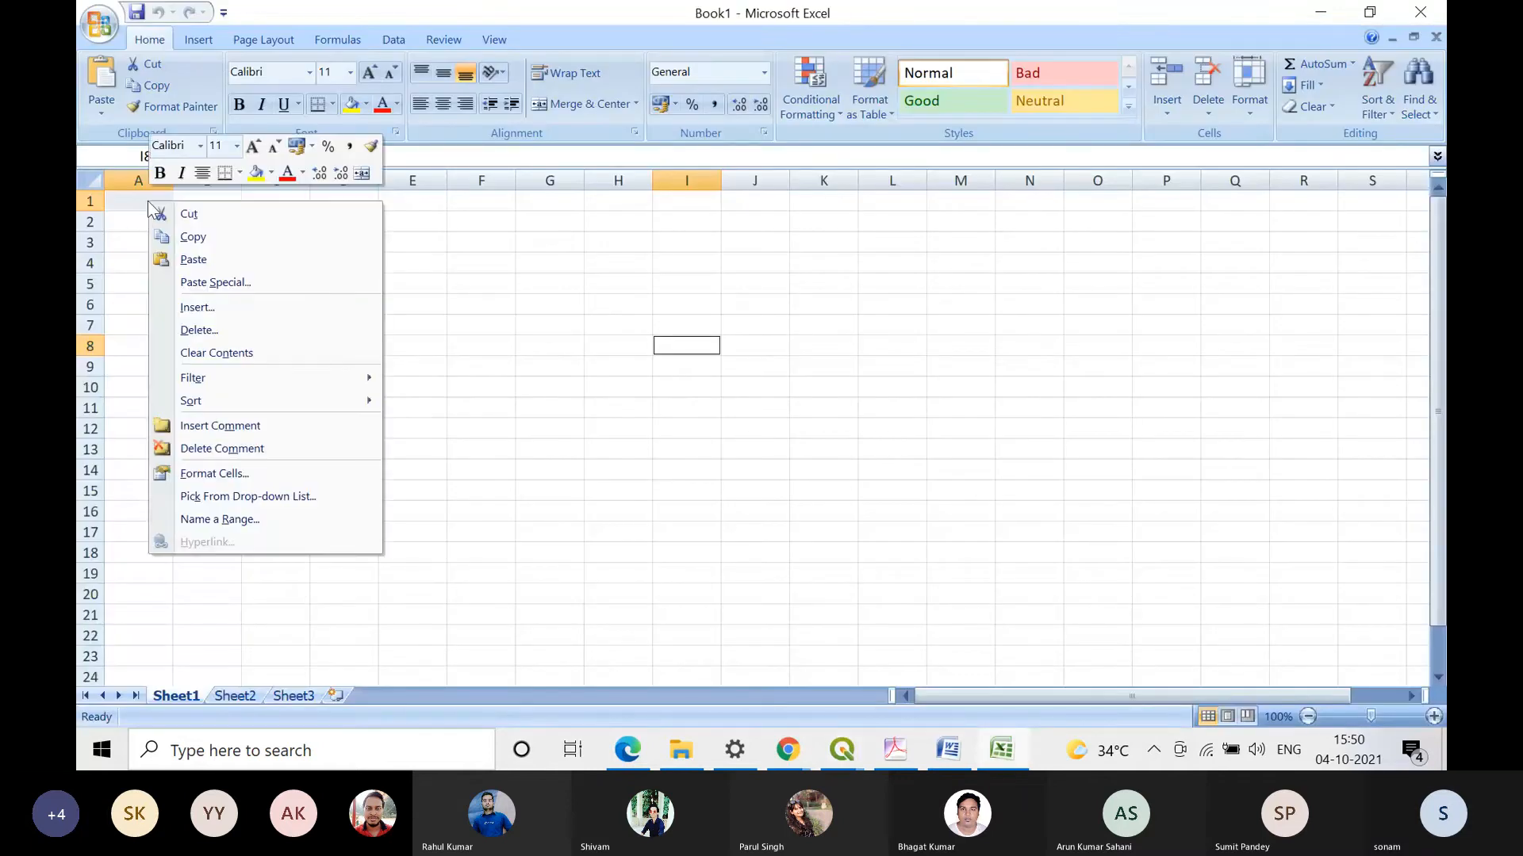
click(270, 260)
click(761, 430)
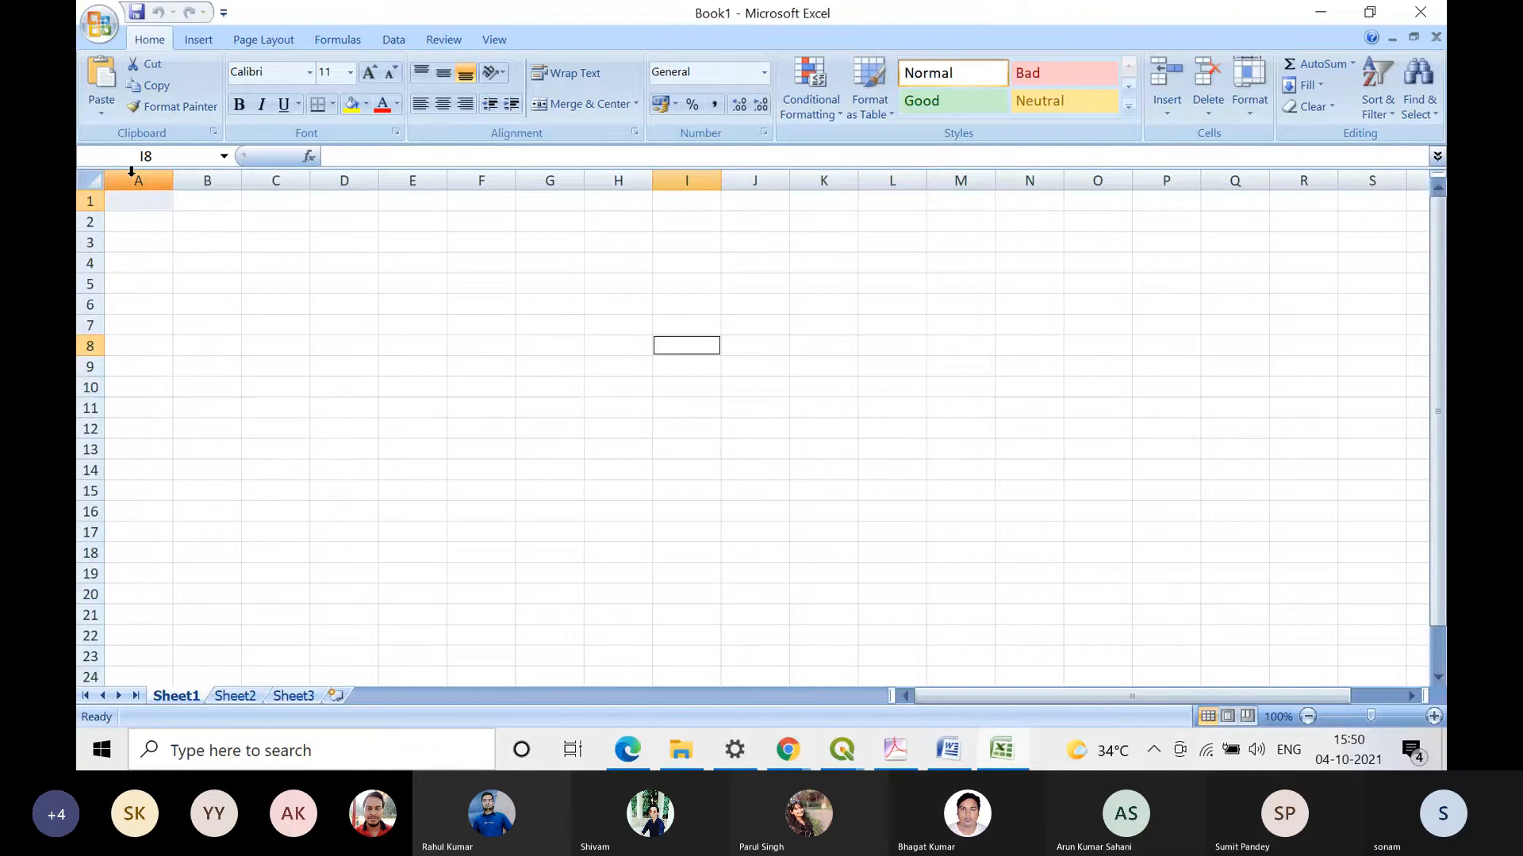
right_click(165, 199)
click(287, 267)
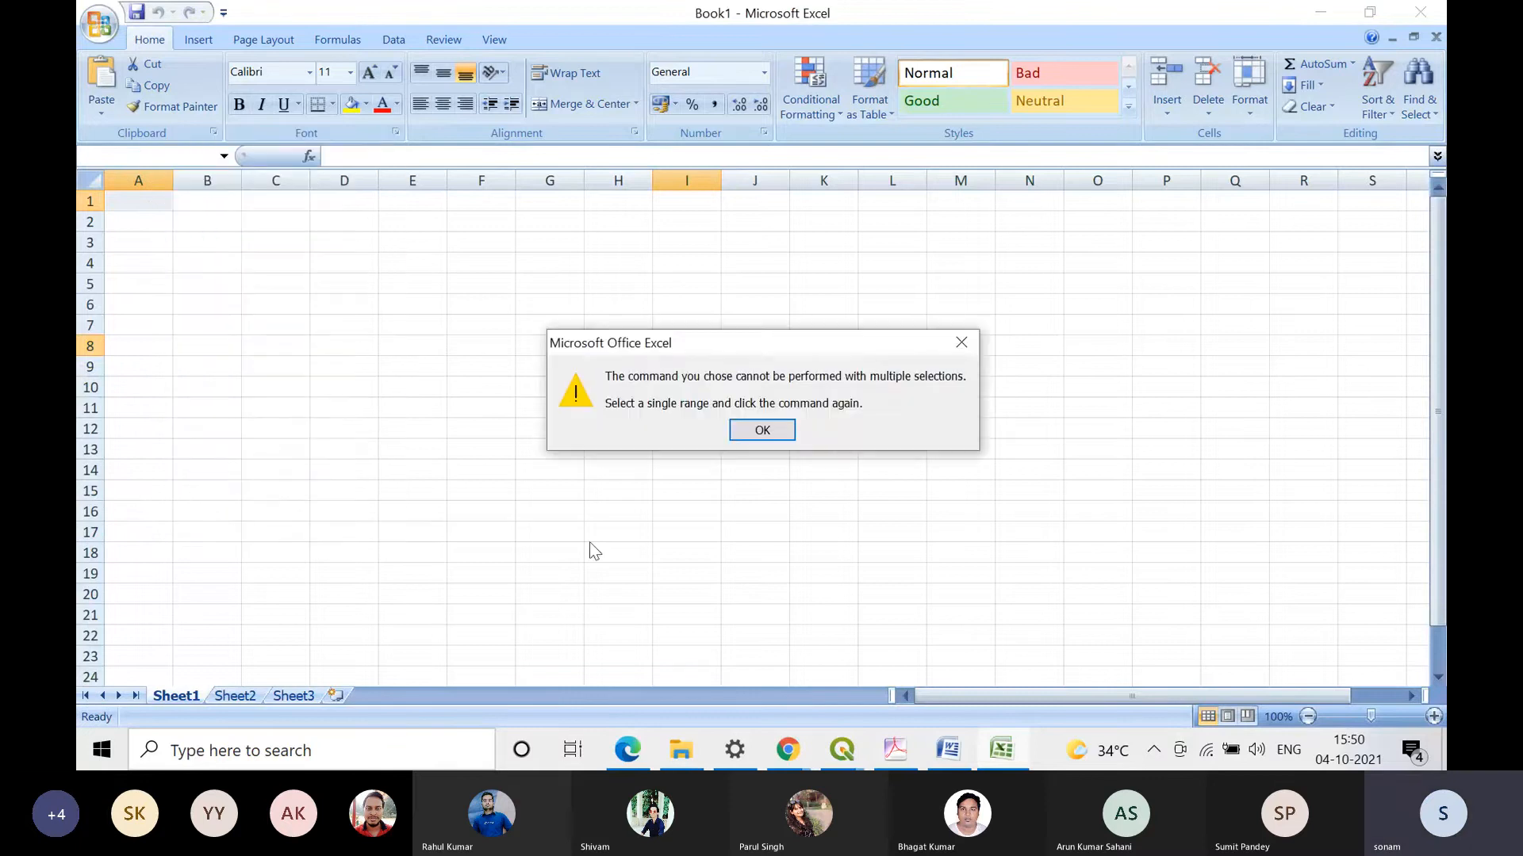
key(Return)
Step: Try to insert the cut rows at cell A1 as Text with Paste Special, and return to the station table in QGIS
right_click(150, 205)
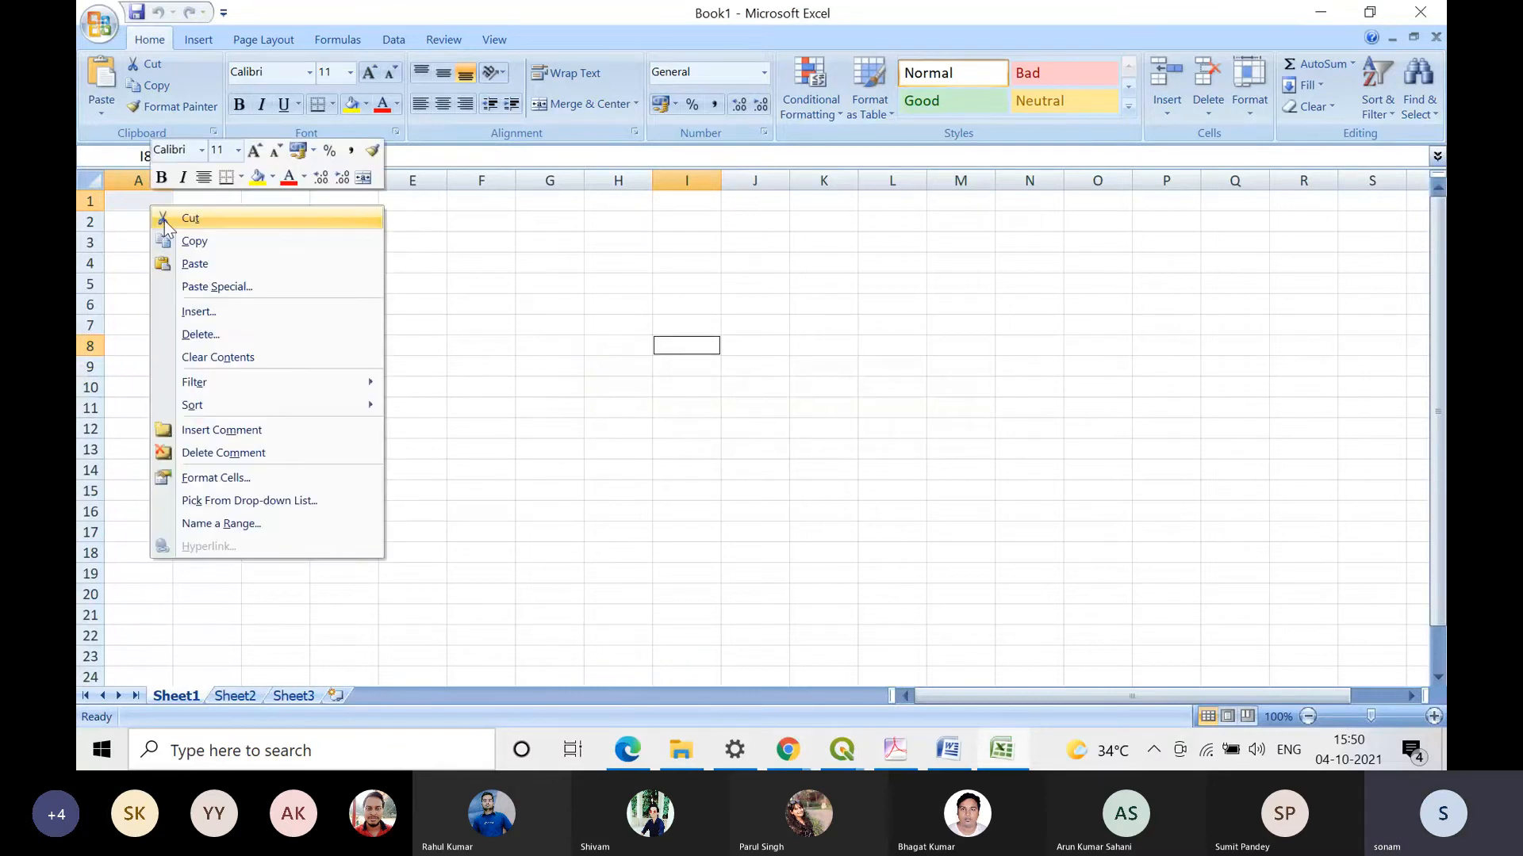
click(289, 290)
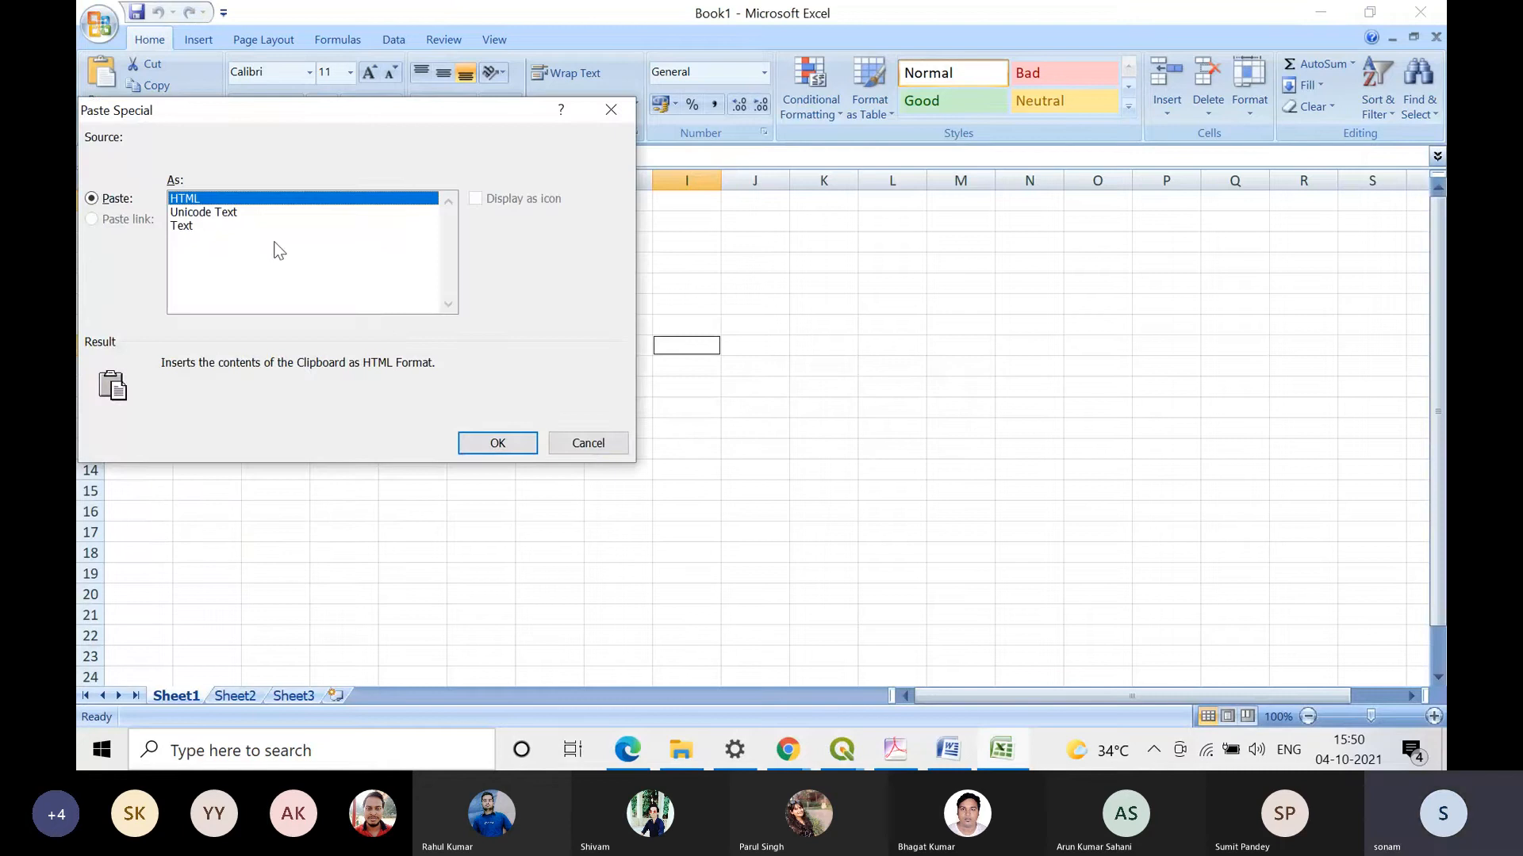
click(177, 228)
click(476, 444)
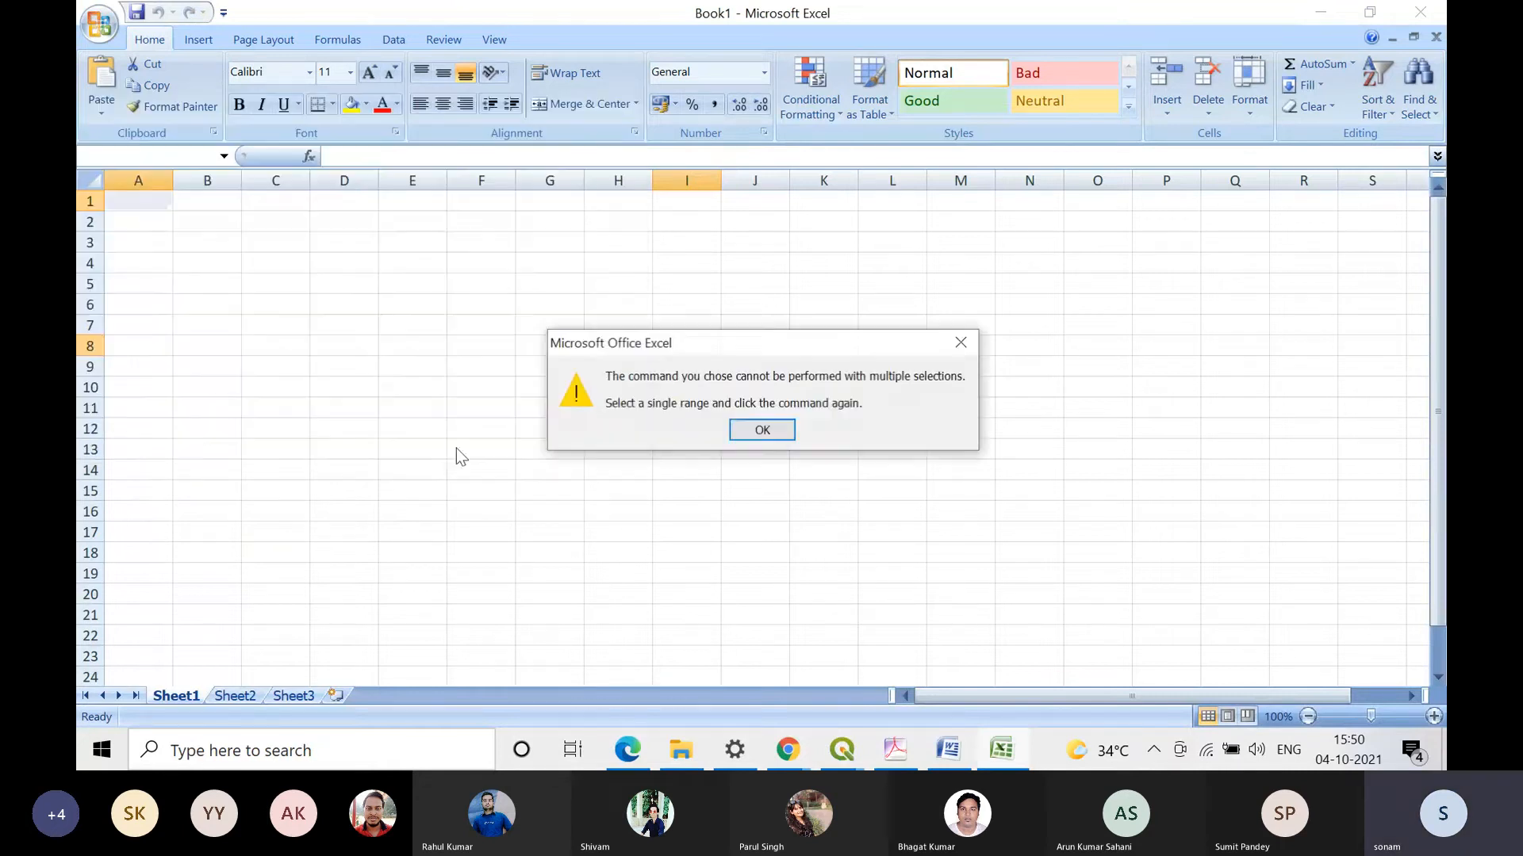
click(739, 438)
key(alt+Tab)
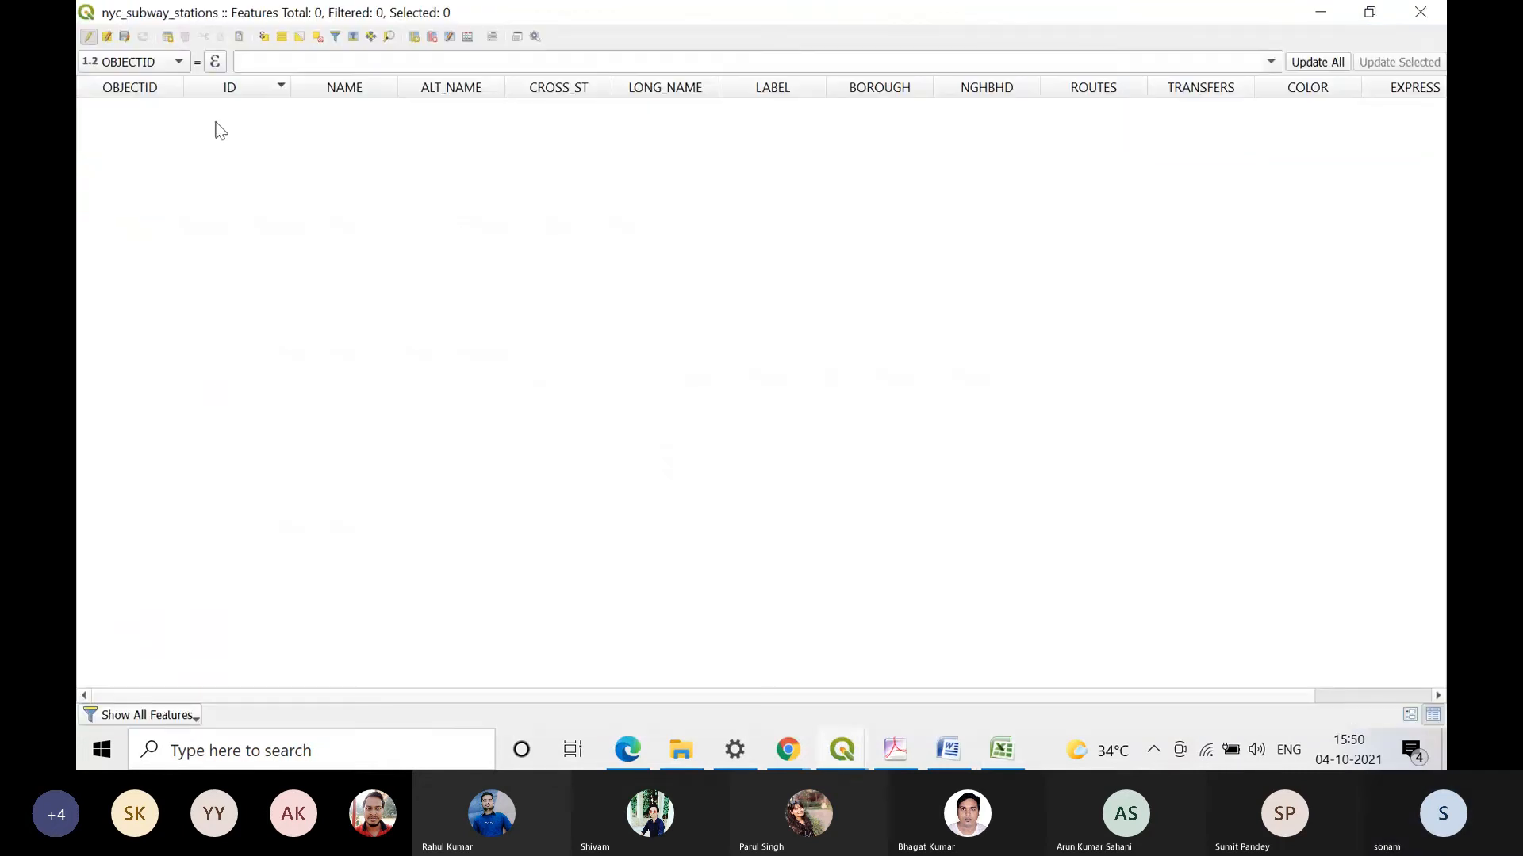
Step: Stop editing the nyc_subway_stations table, discard its edits, and sort the rows by ID in ascending order
click(85, 36)
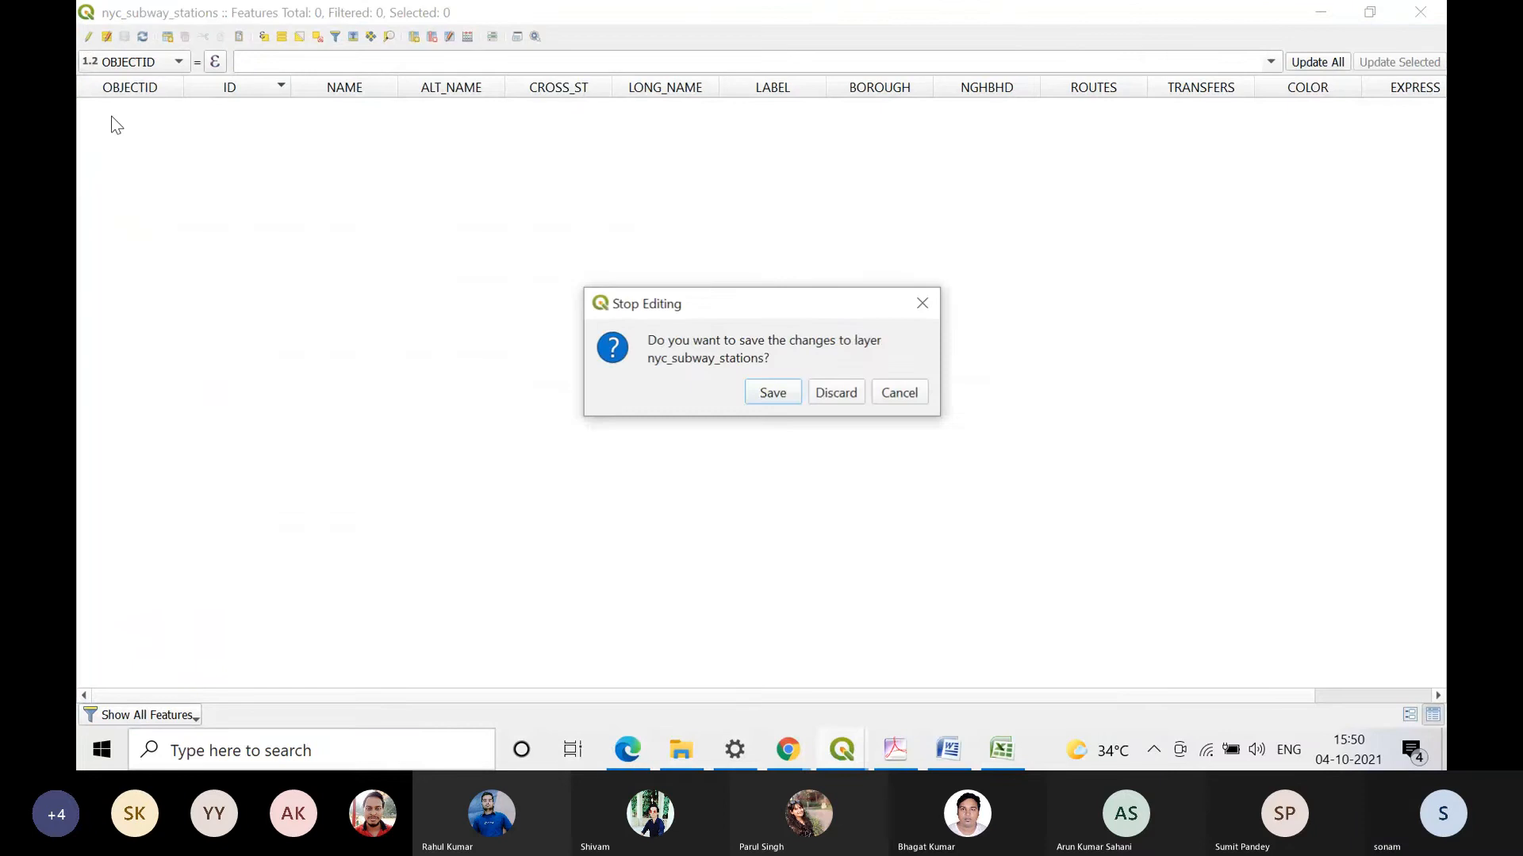
click(849, 393)
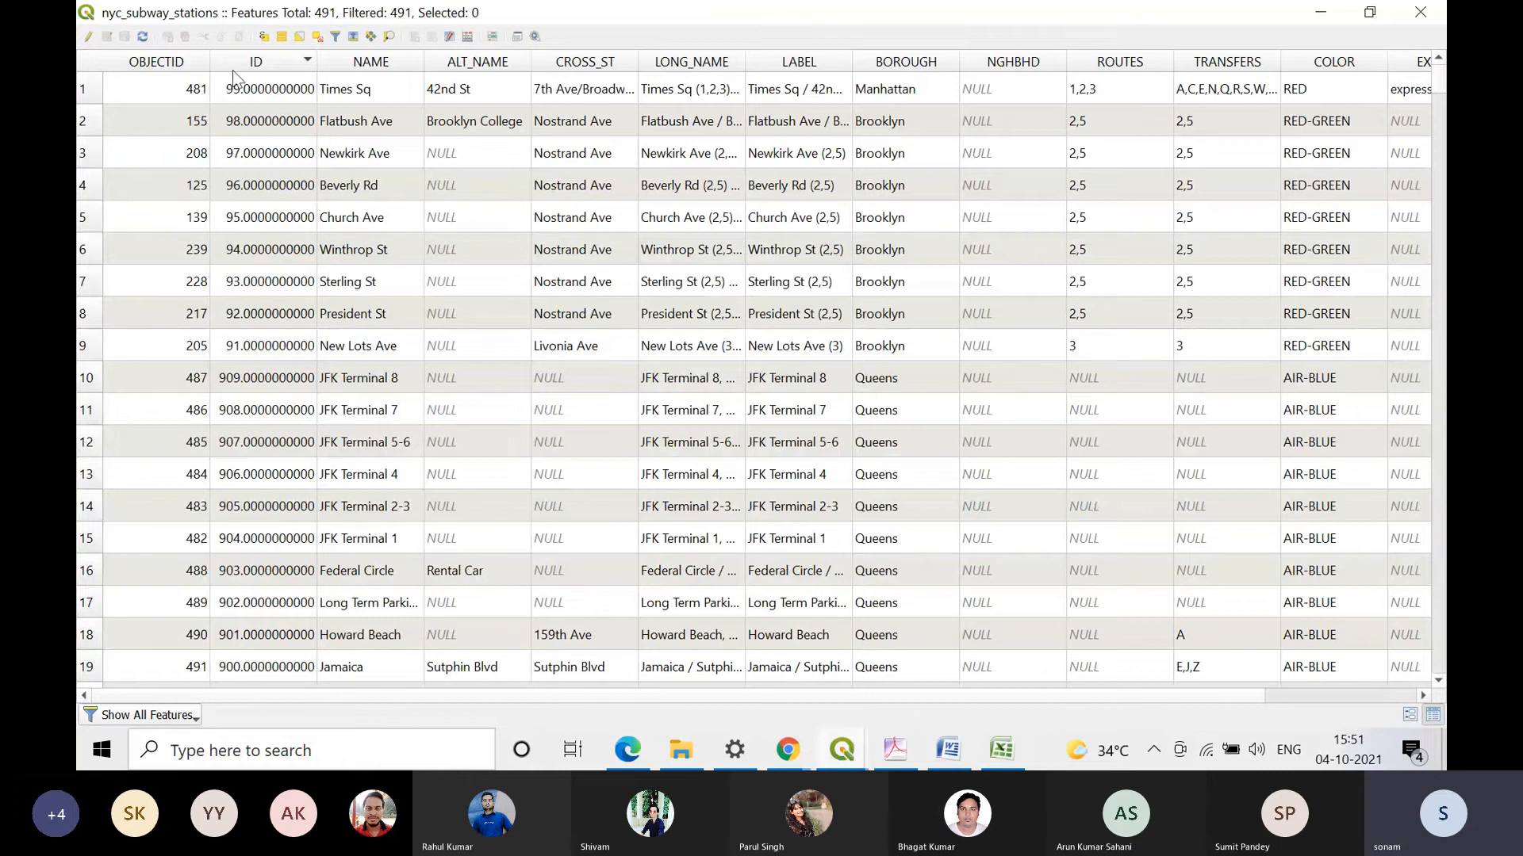
click(281, 64)
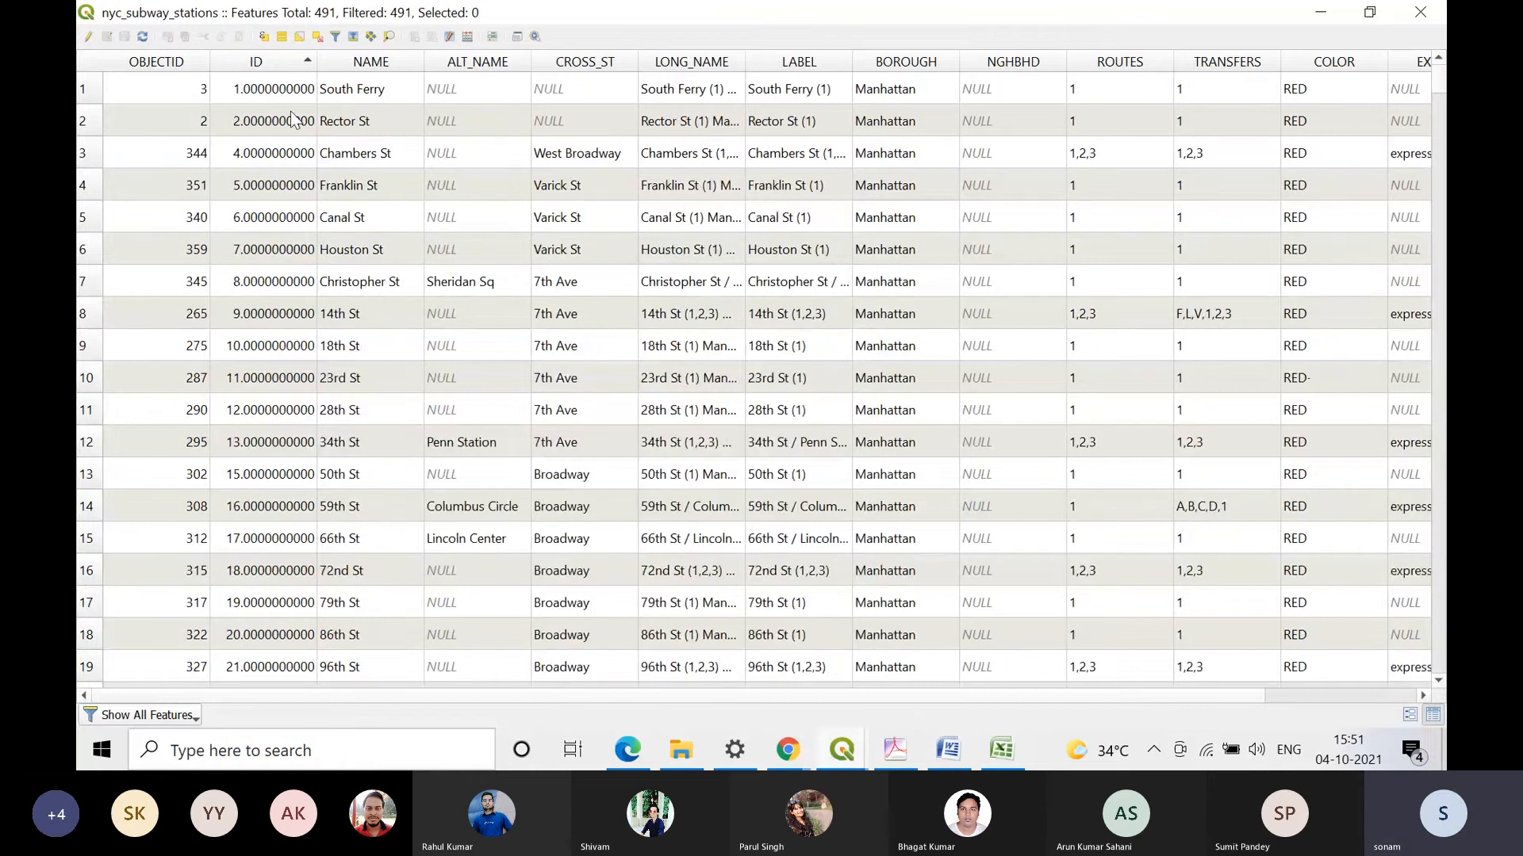
scroll(284, 544, down, 9)
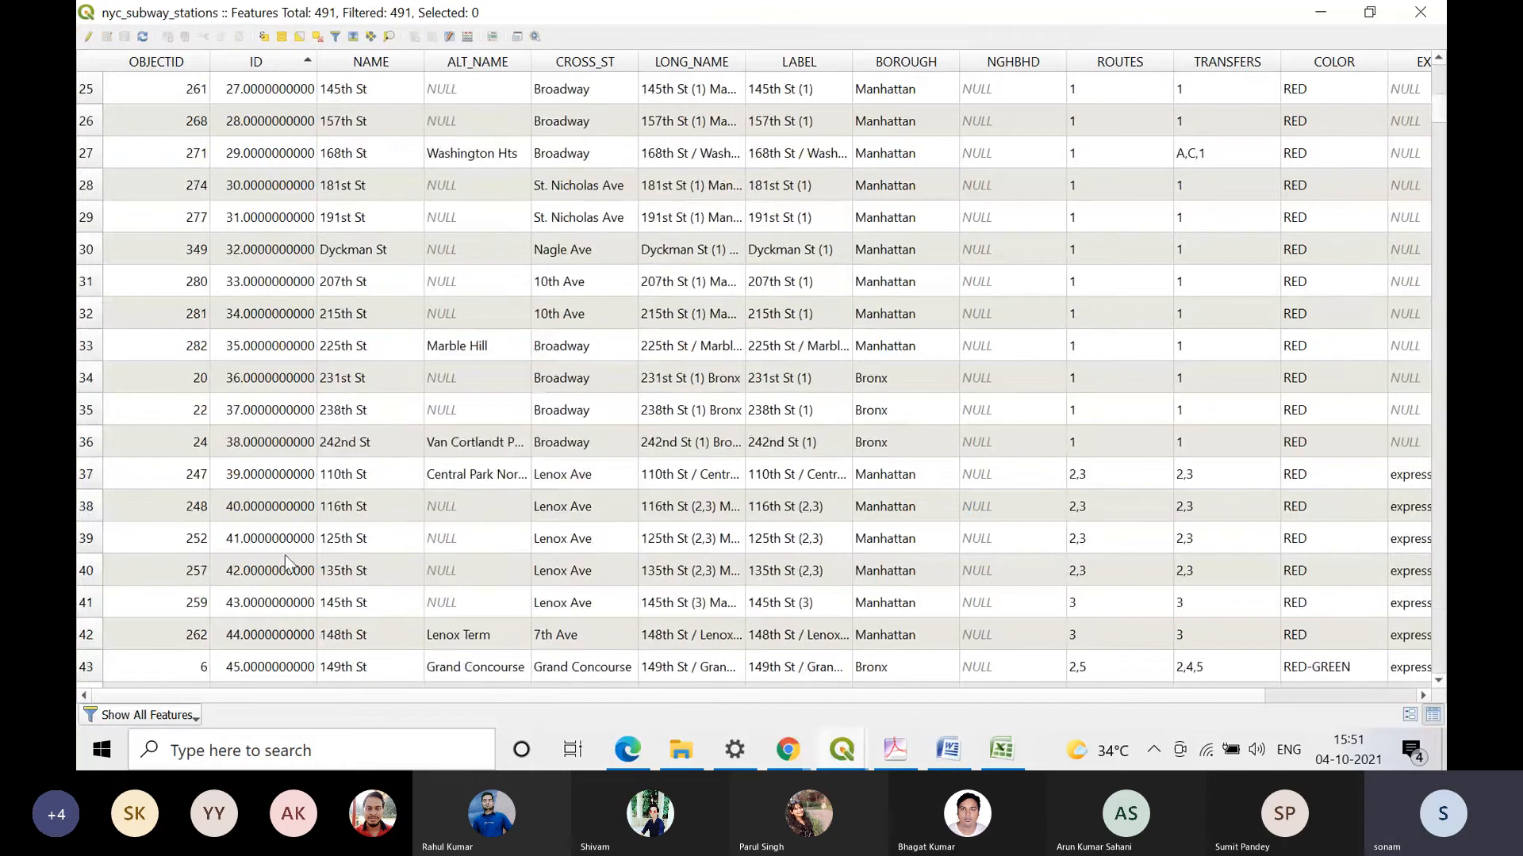
scroll(250, 548, up, 7)
Step: Switch to the blank Excel workbook and enter the column headers ID in A1 and Name1 in B1
key(alt+Tab)
click(147, 209)
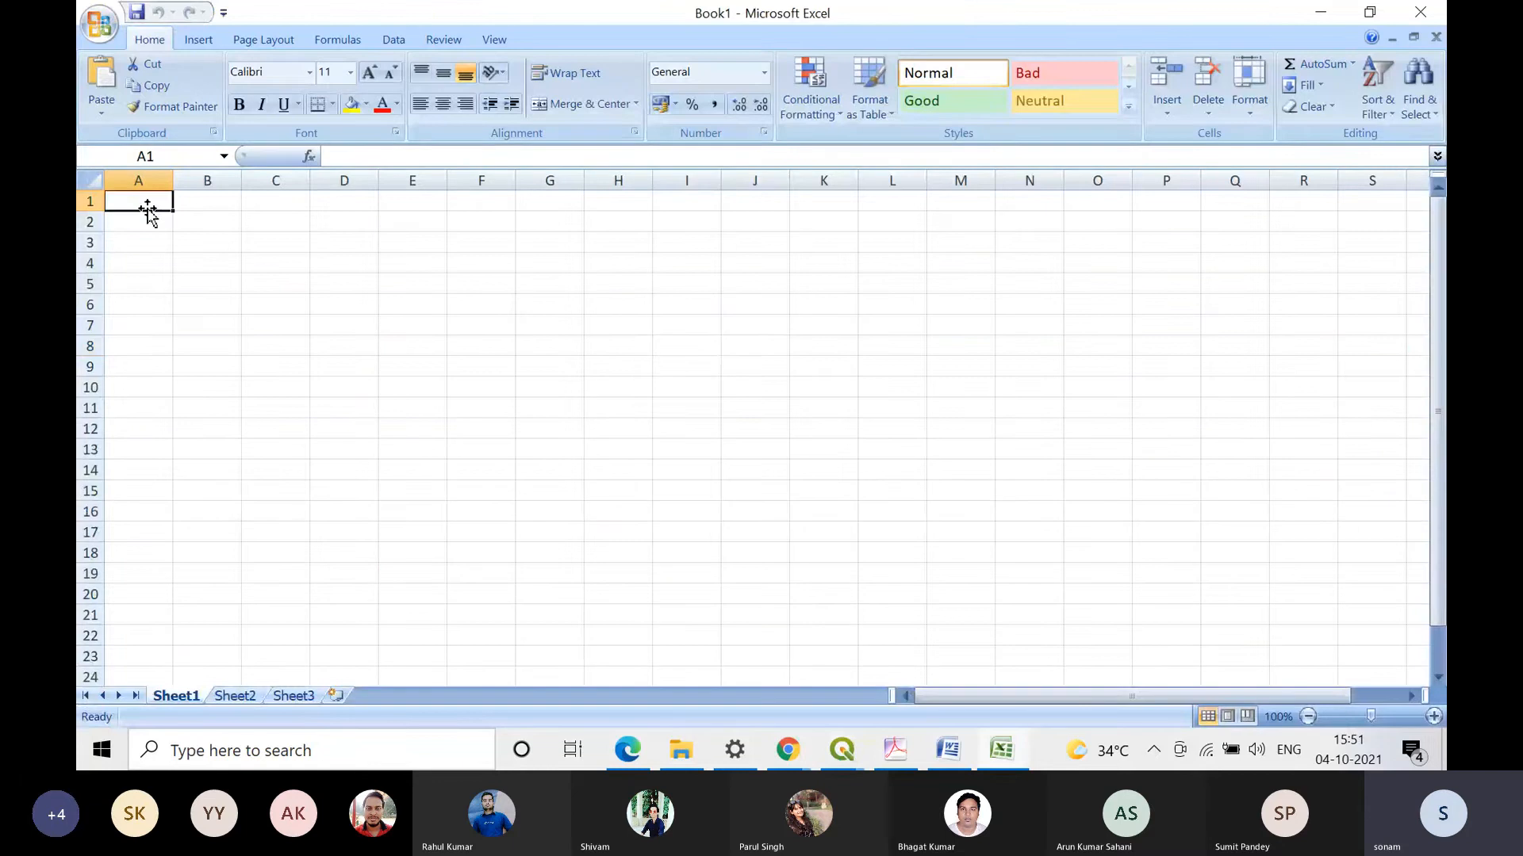
text(1)
key(Return)
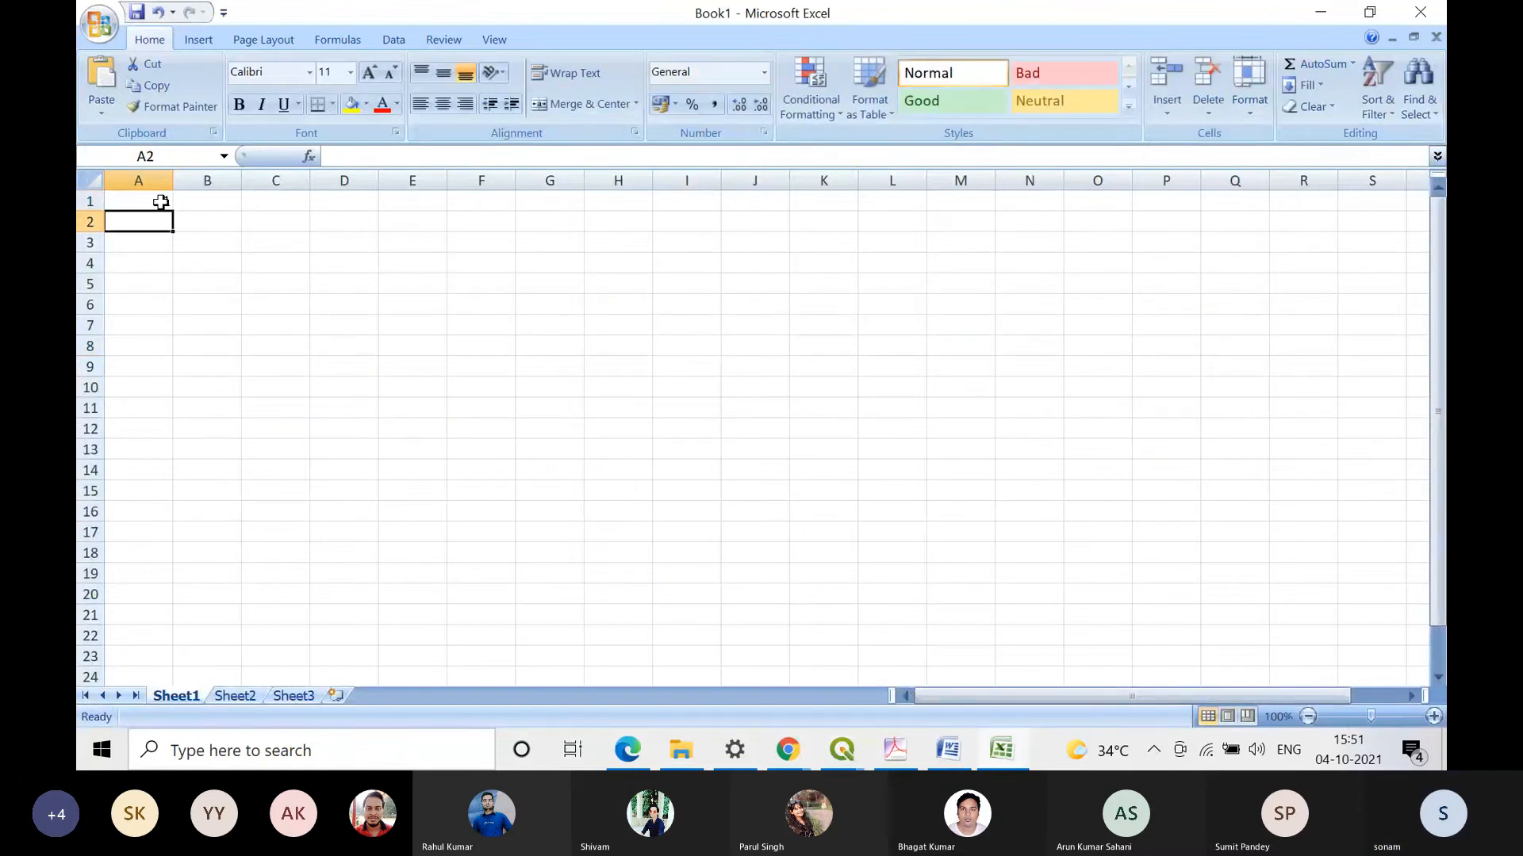
click(161, 202)
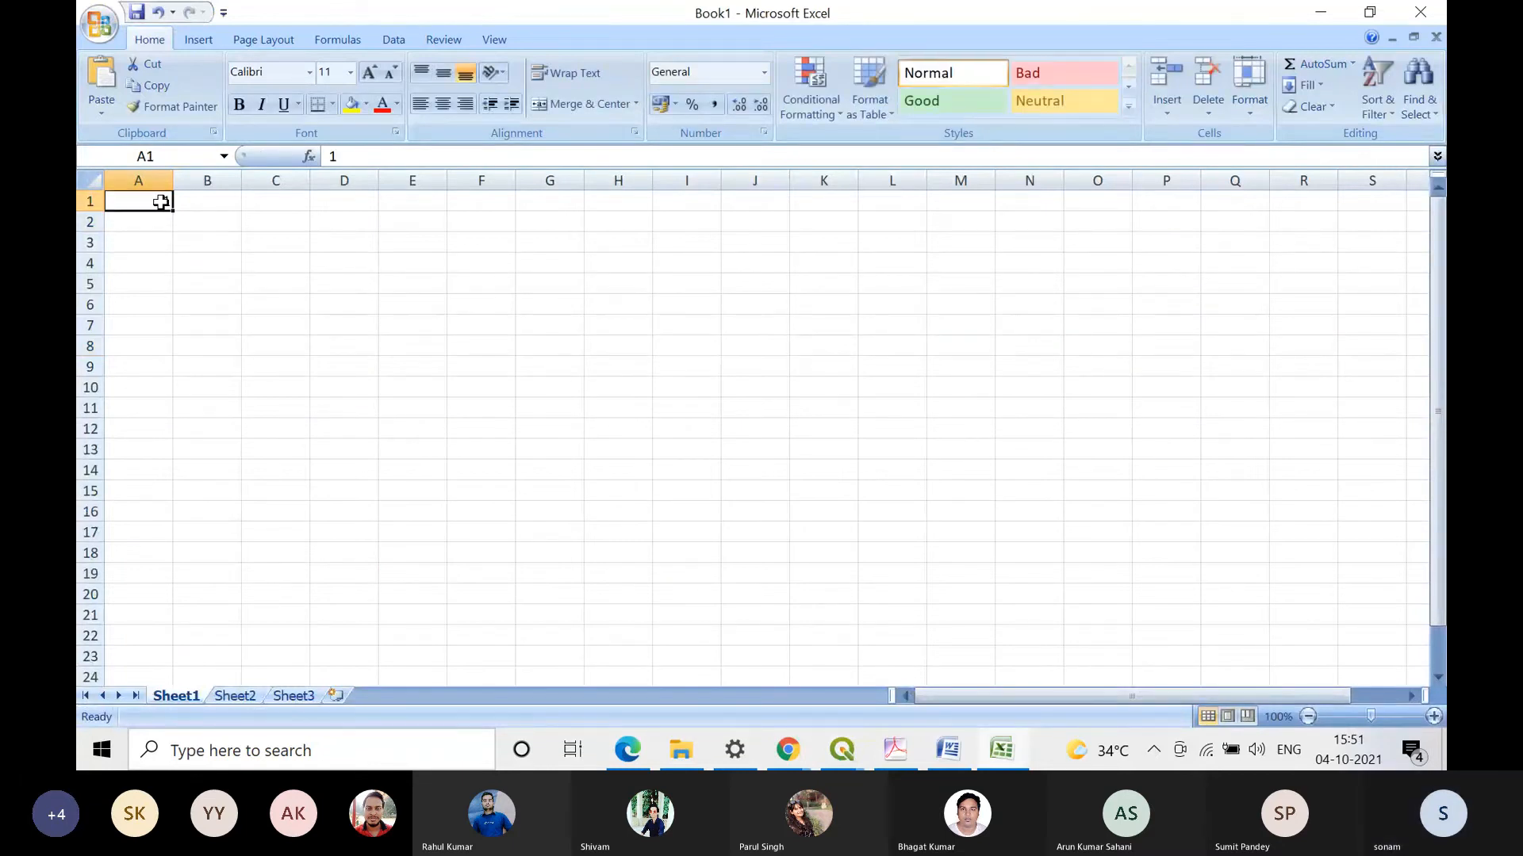
text(ID)
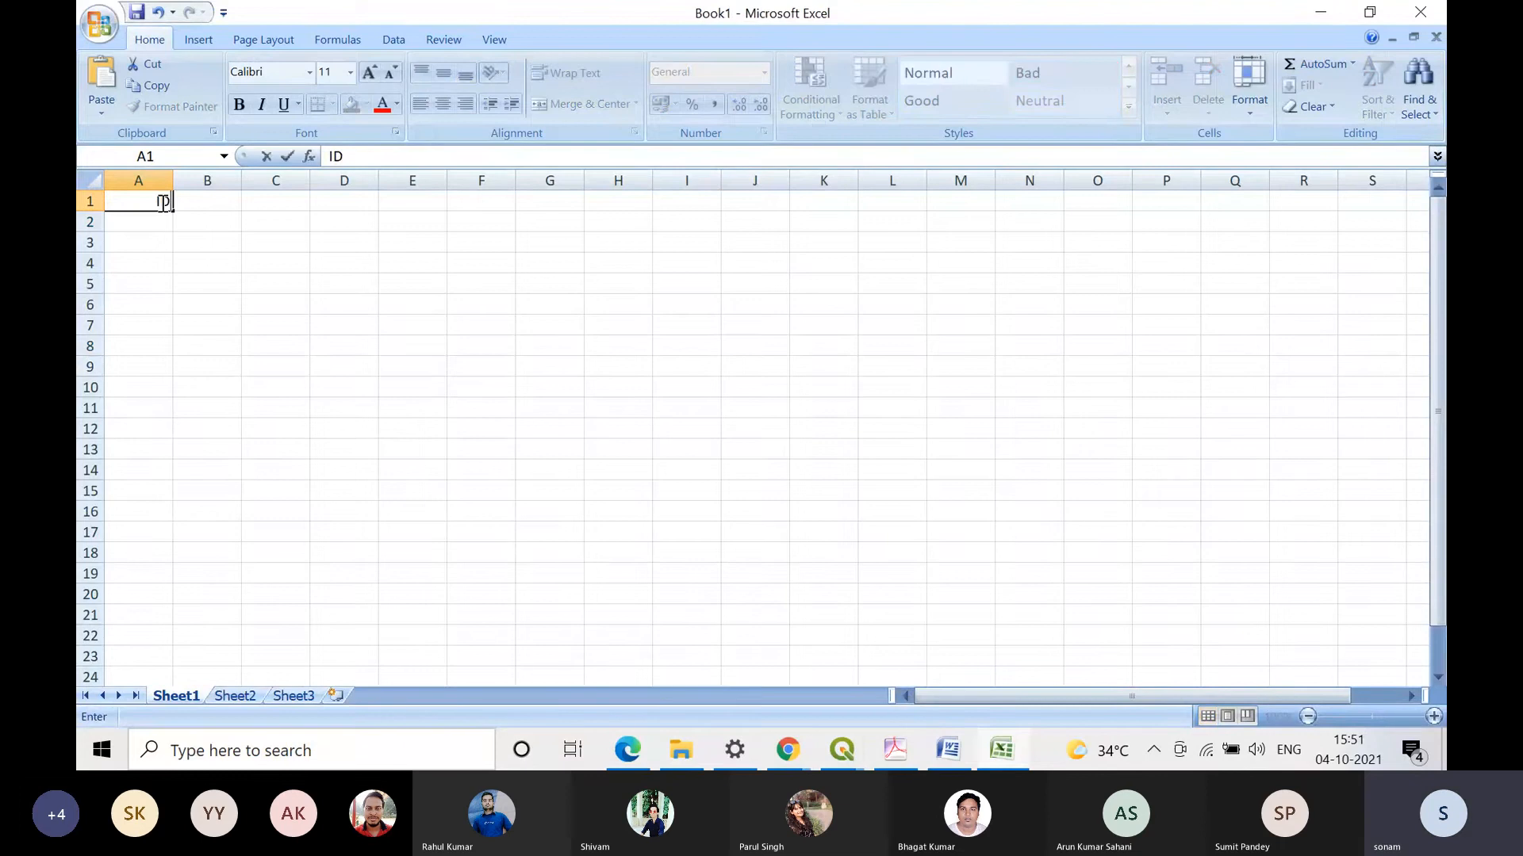
key(Tab)
text(Name)
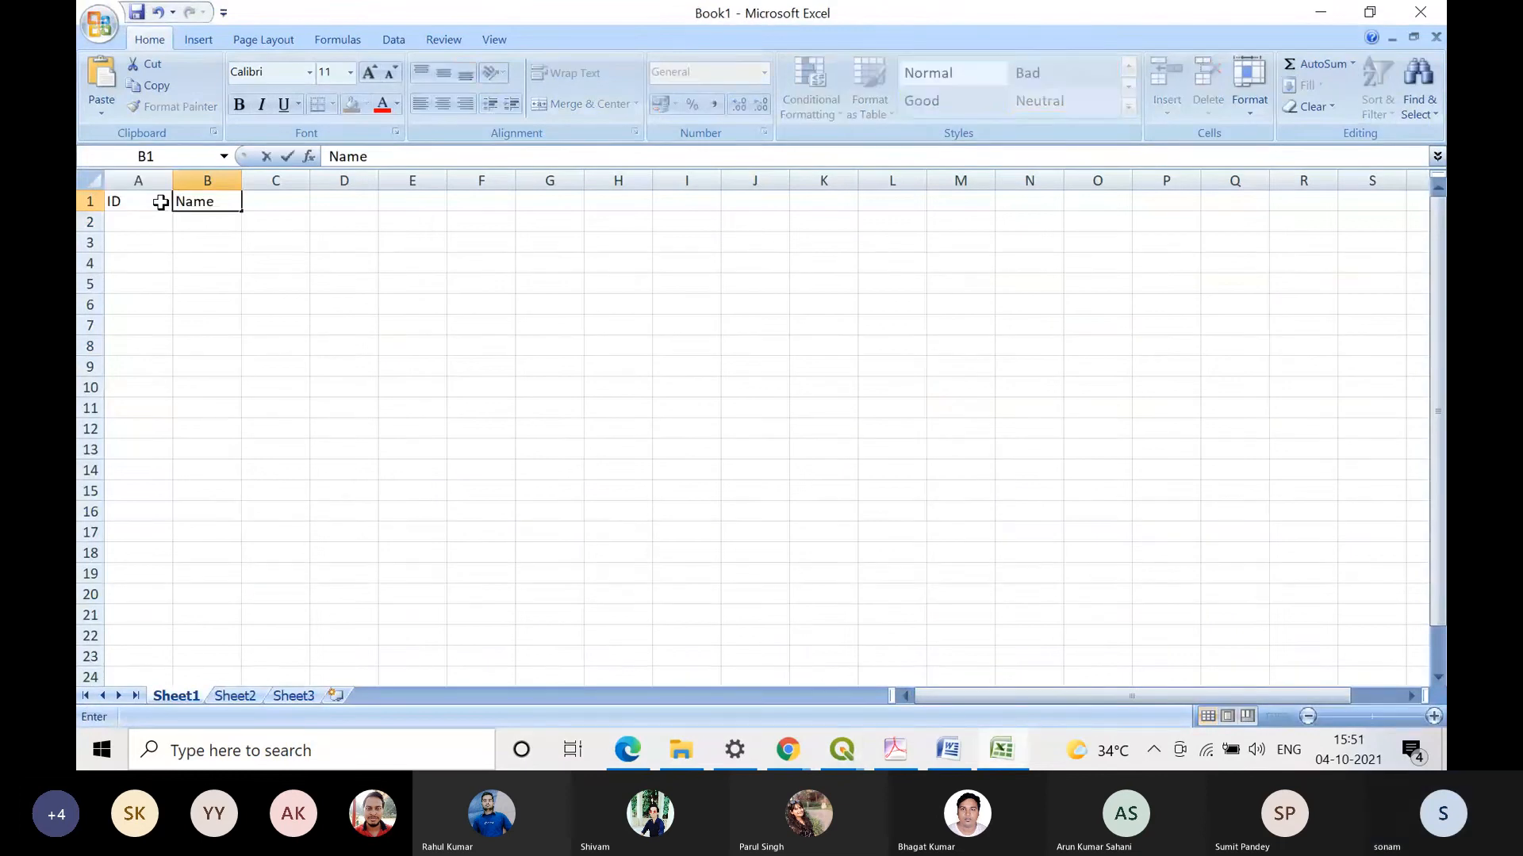
text(1)
Step: Number the ID column from 1 to 72 in cells A2 to A73 by filling down a series
click(128, 219)
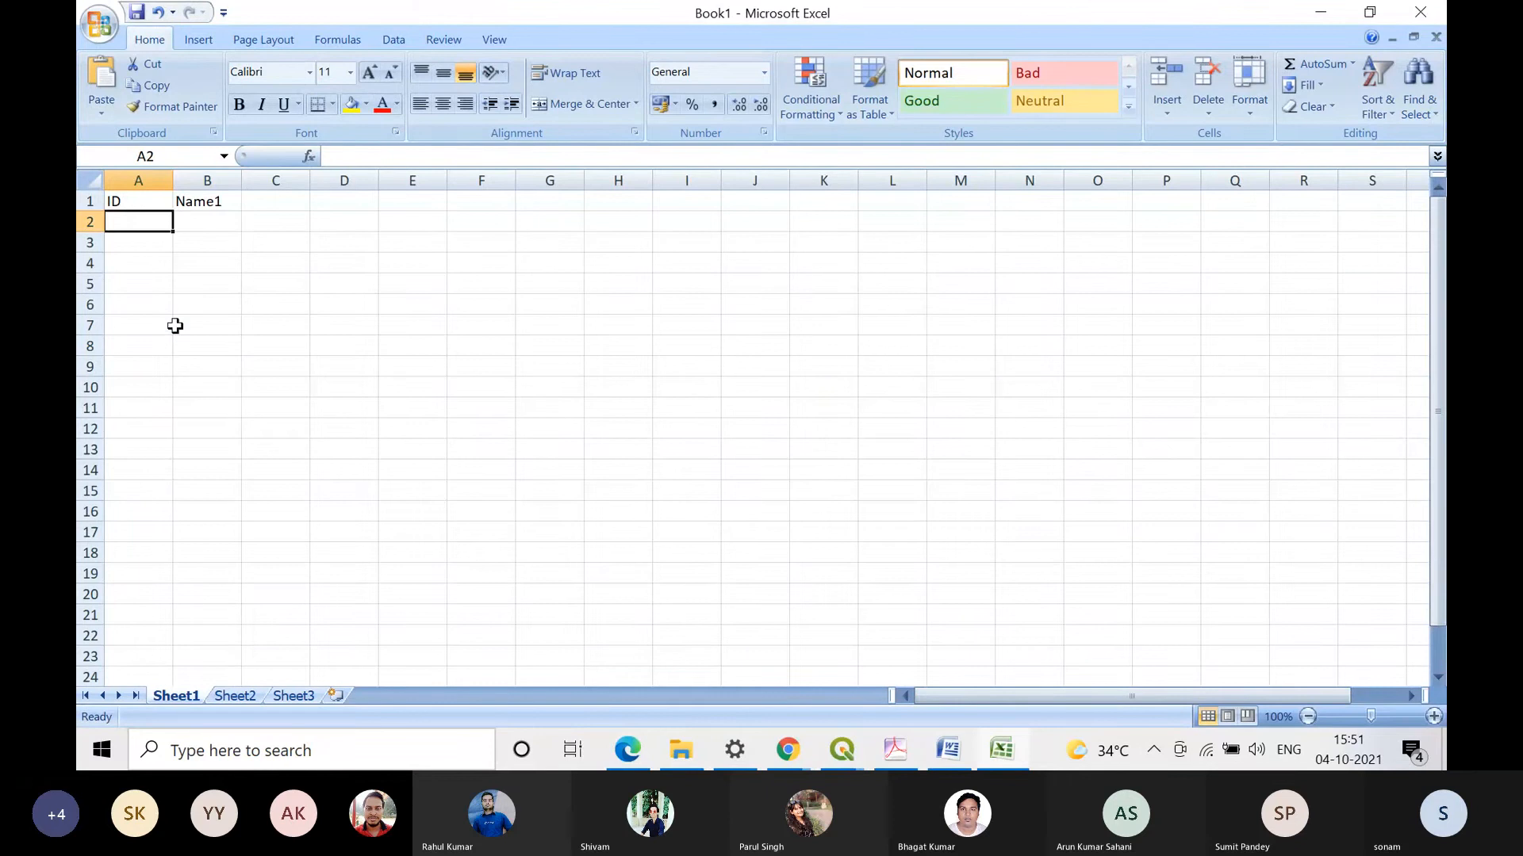
text(1)
key(Return)
text(2)
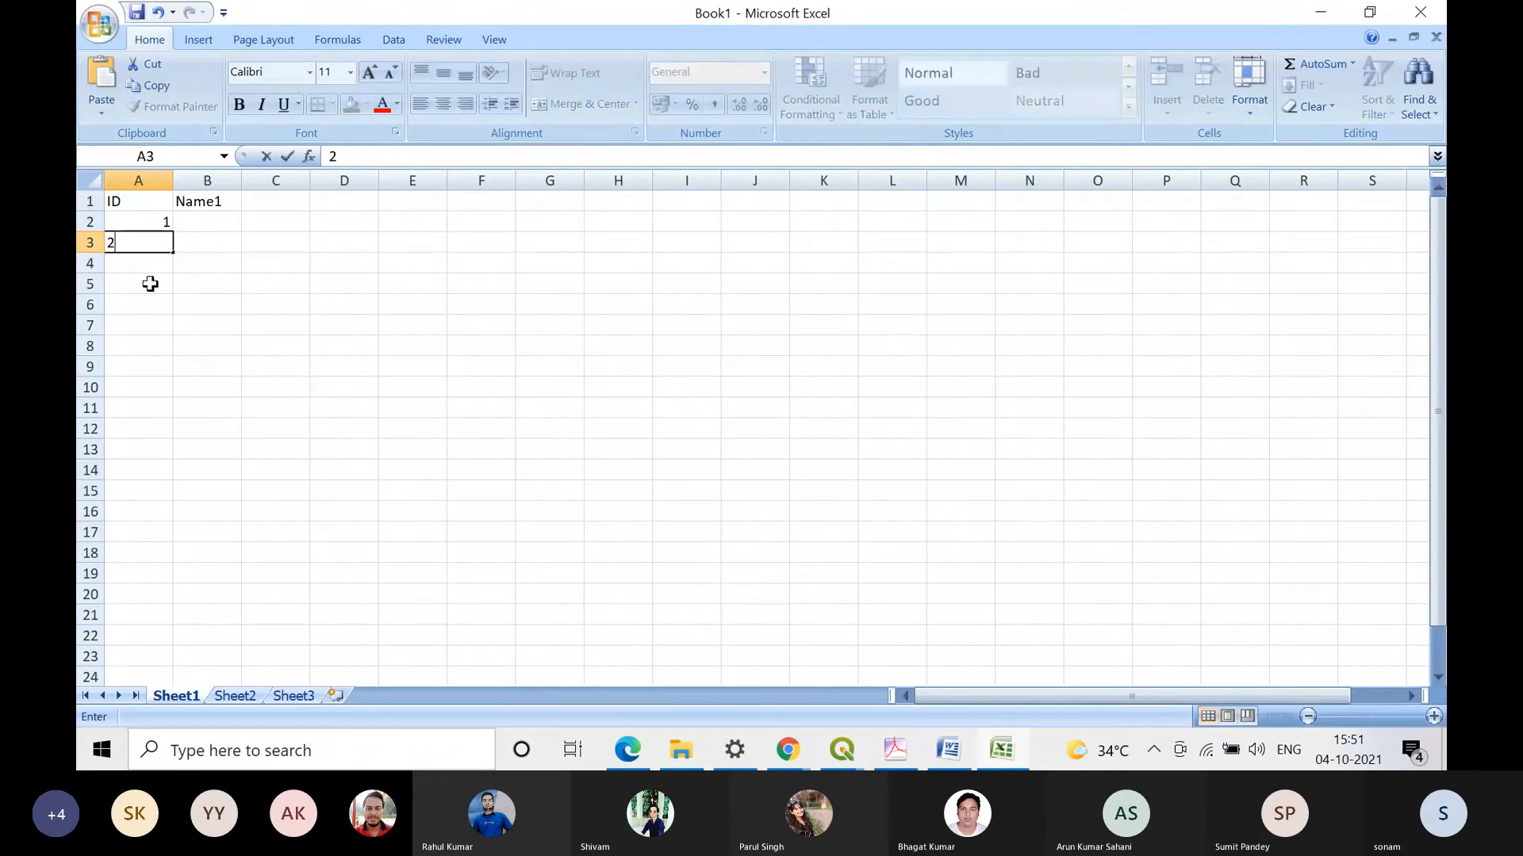
key(Return)
text(3)
drag(139, 222, 150, 645)
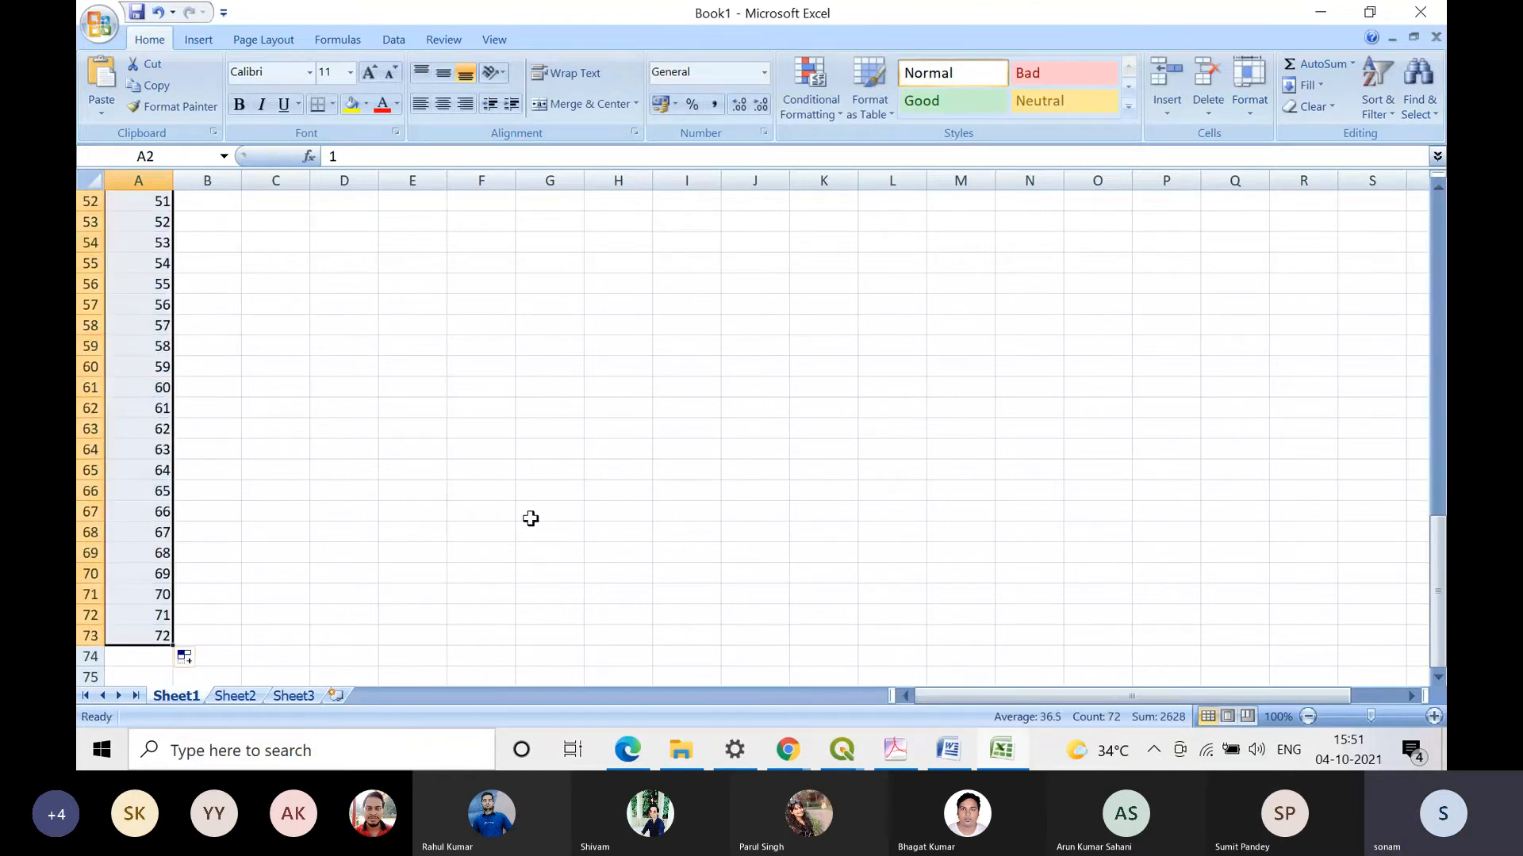
Step: Enter qwrrff in B2 and fill it down the Name1 column to B16
scroll(479, 514, up, 17)
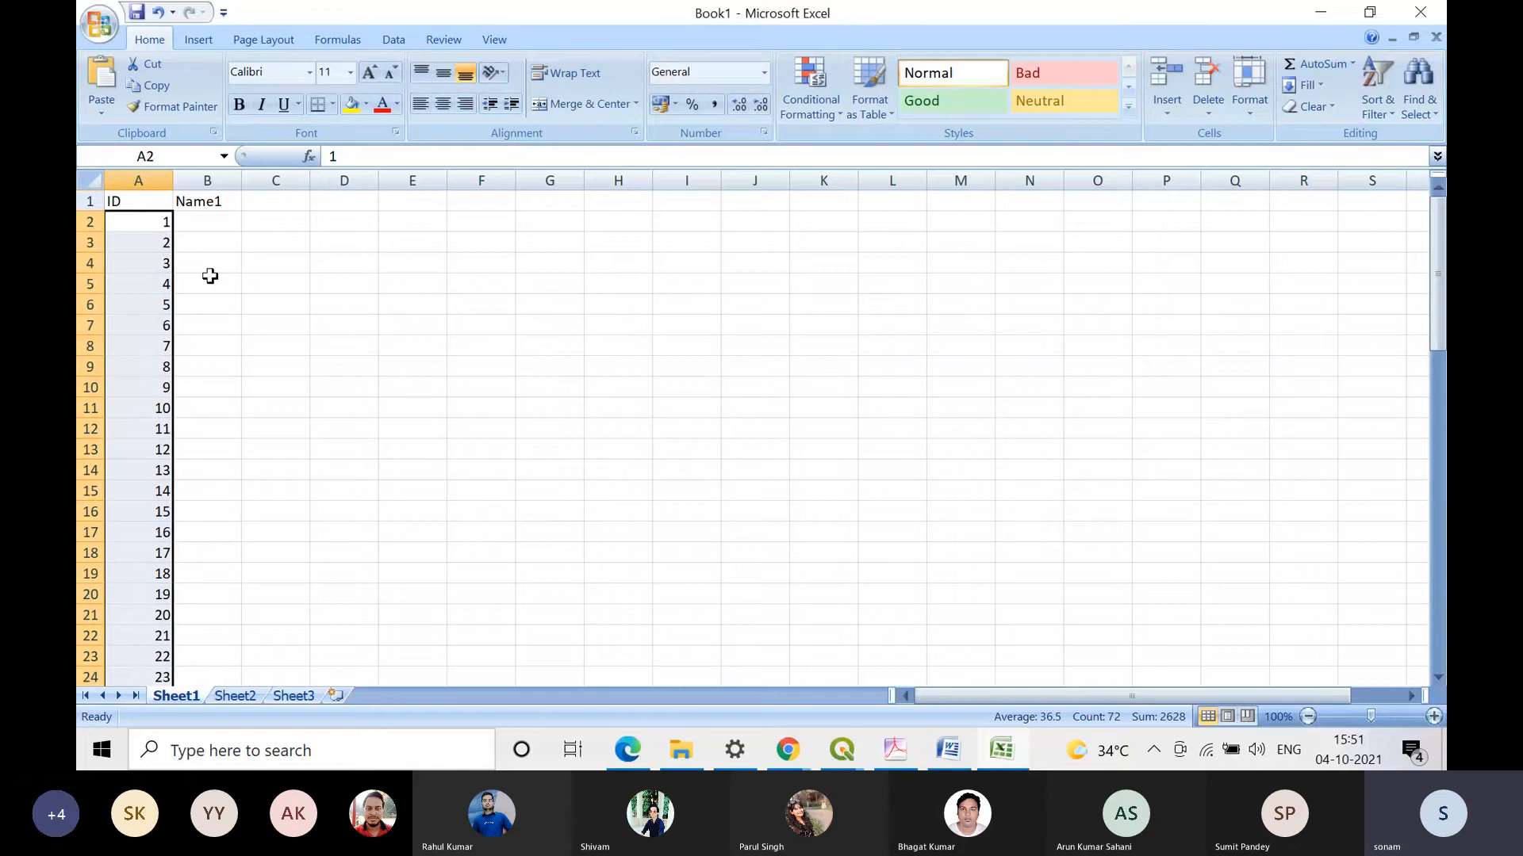
click(211, 222)
text(q)
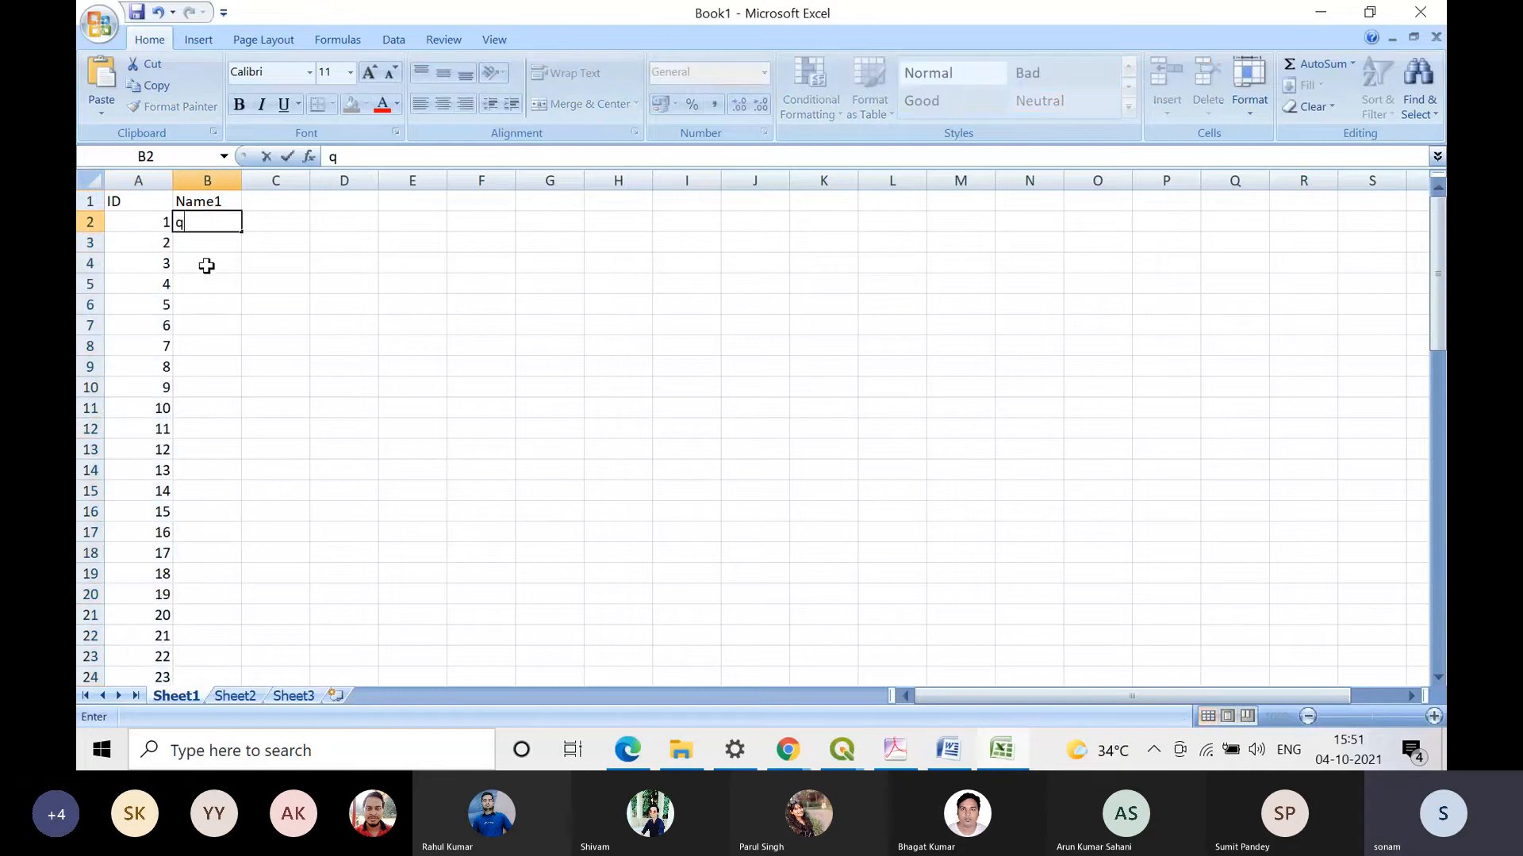
text(wrrff)
click(246, 234)
click(240, 230)
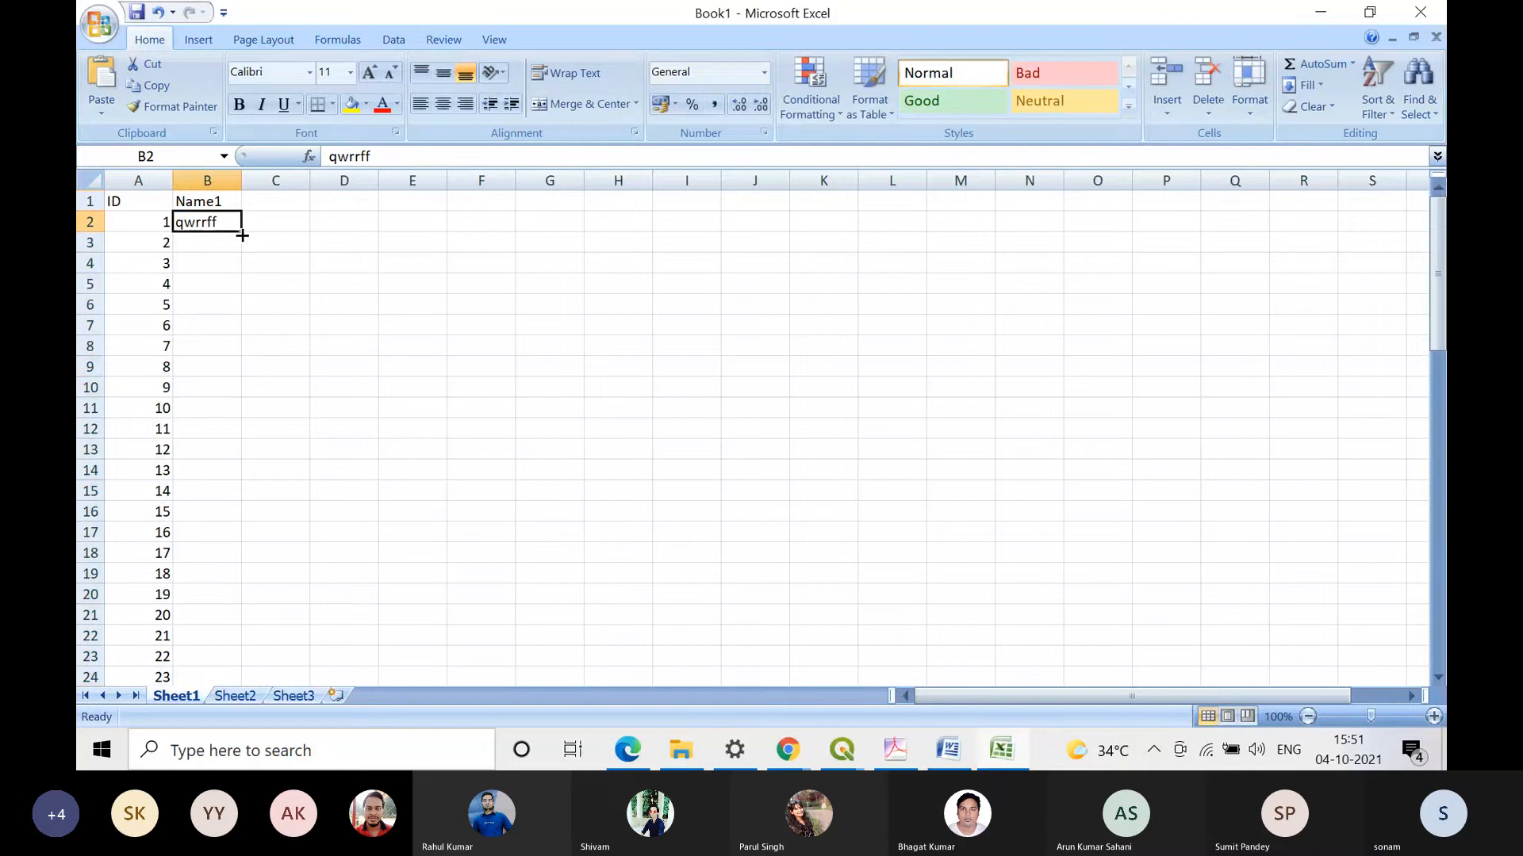
drag(242, 234, 238, 519)
Step: Enter erty in B17 and fill it down the Name1 column to B69
click(207, 531)
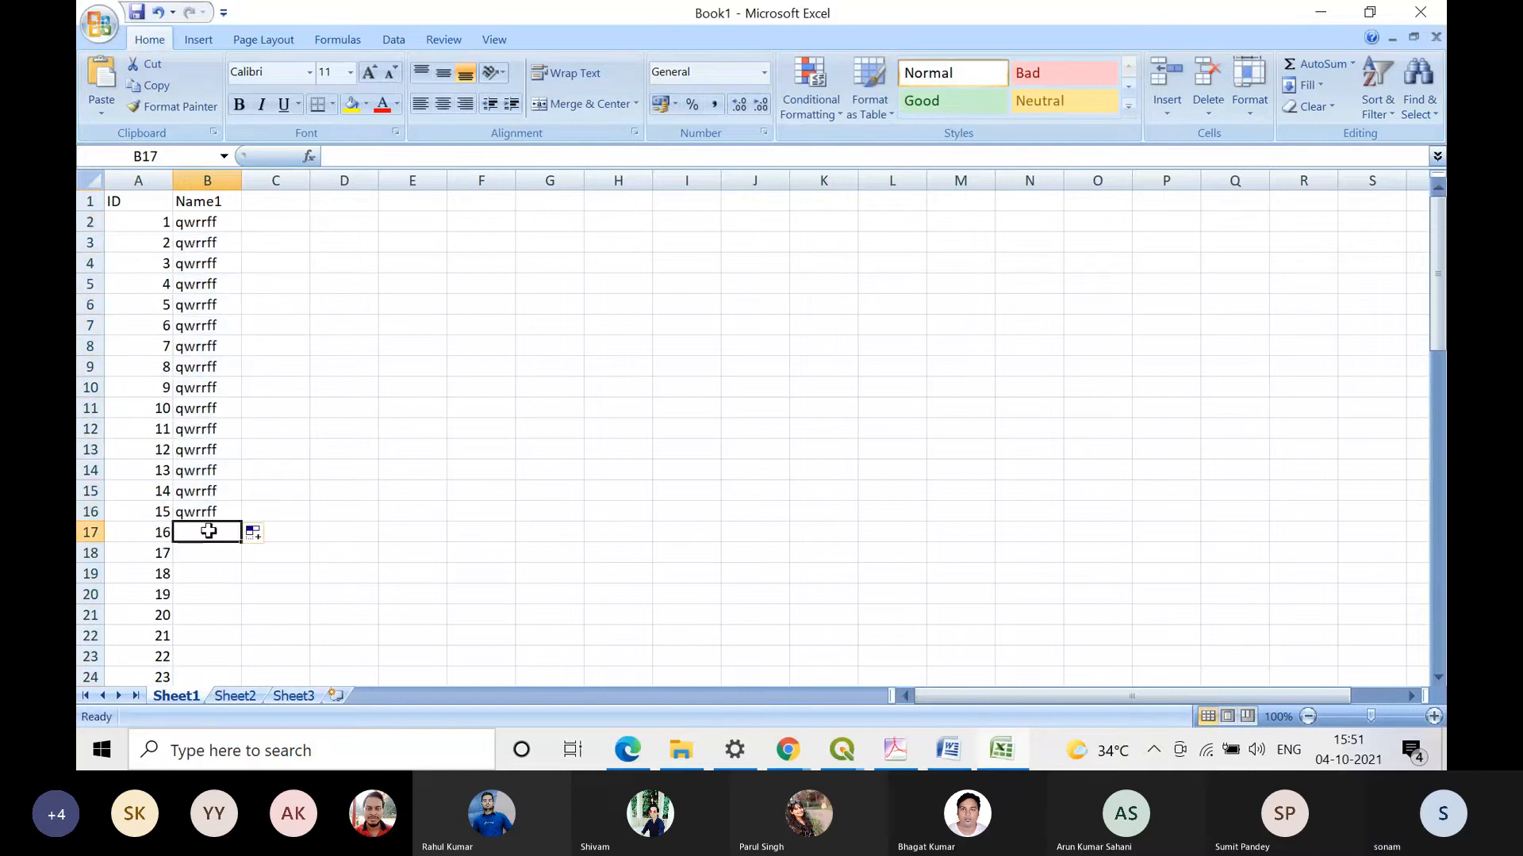
text(ert)
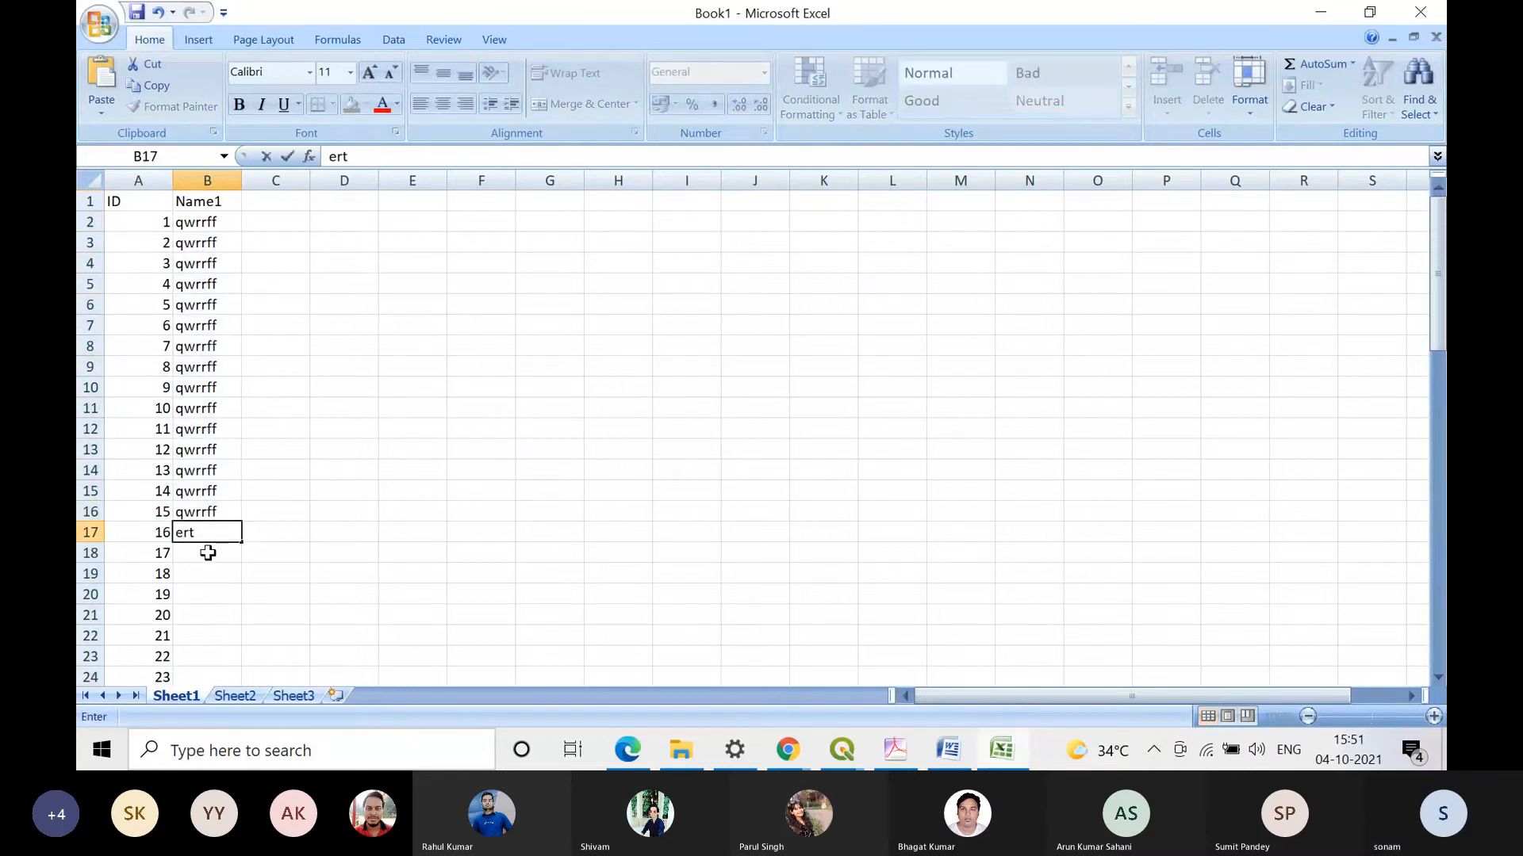
text(y)
drag(245, 542, 240, 479)
Step: Enter qcv in B70 and fill it down to the last numbered row, B73
scroll(249, 357, down, 4)
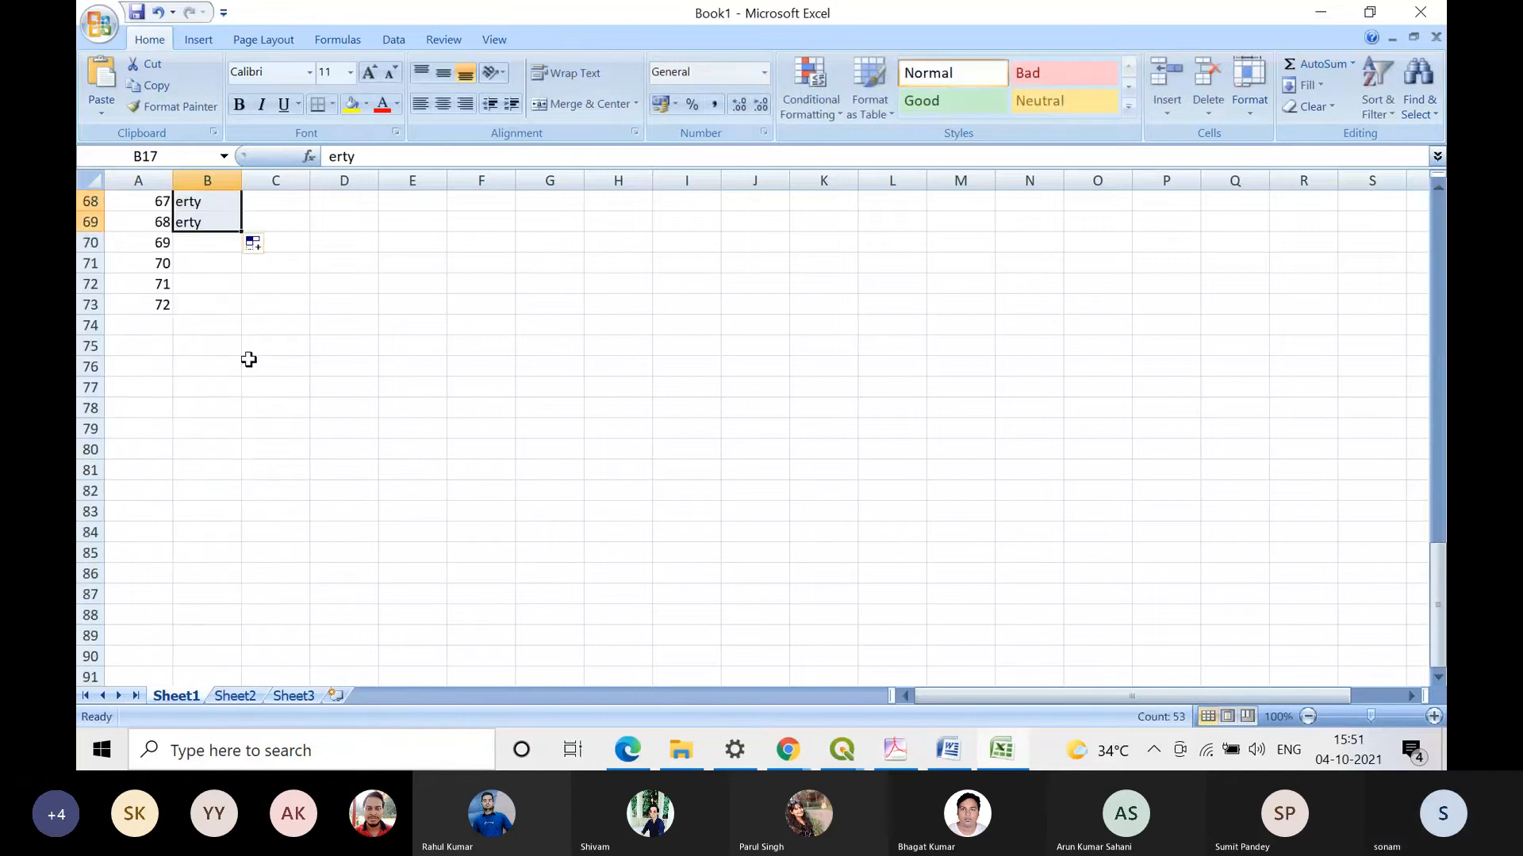
click(191, 243)
text(q)
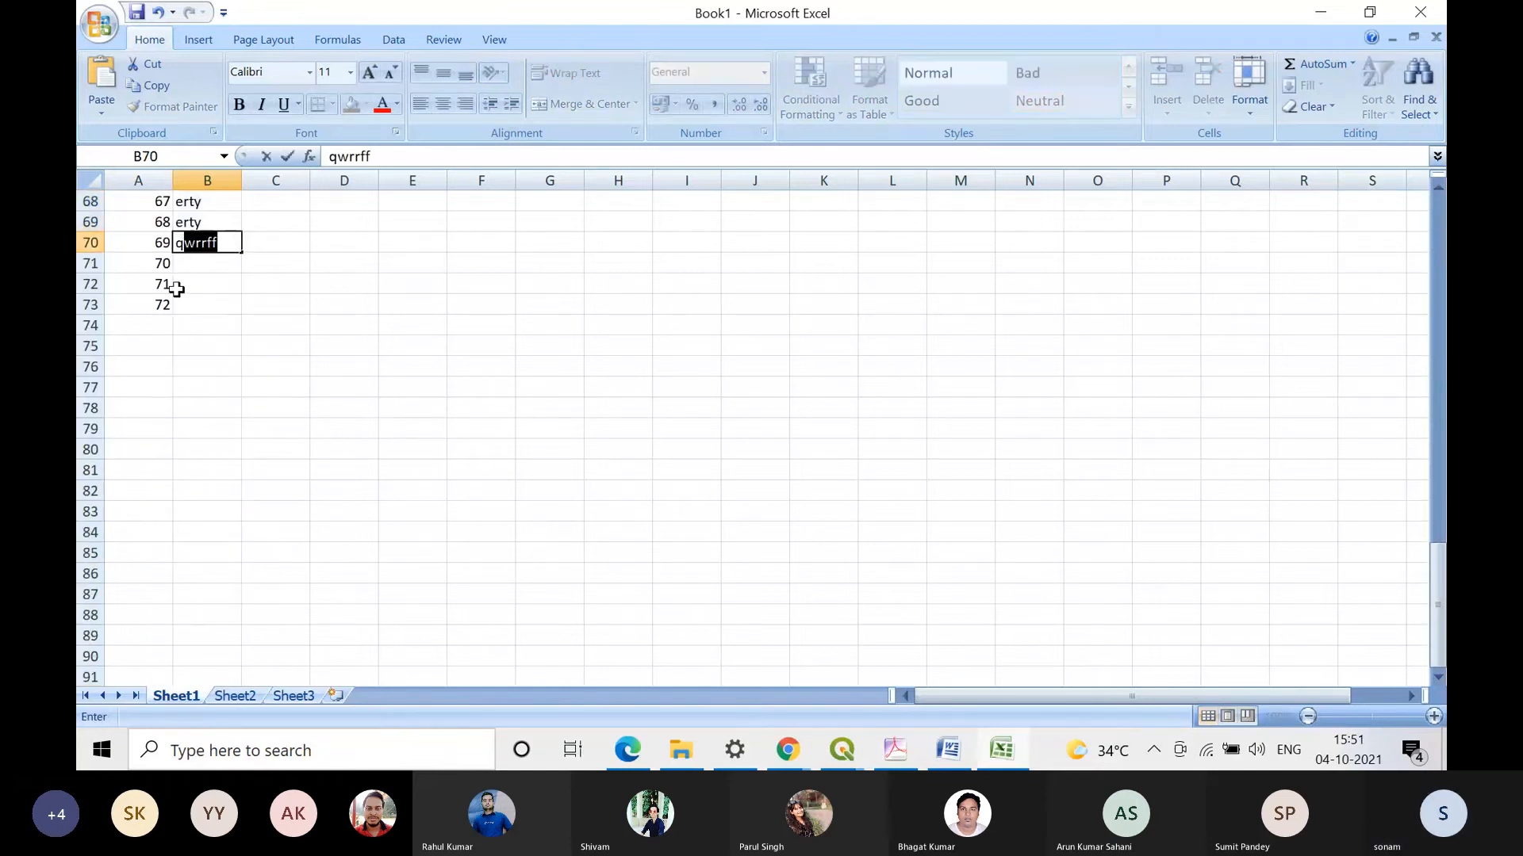
text(cv)
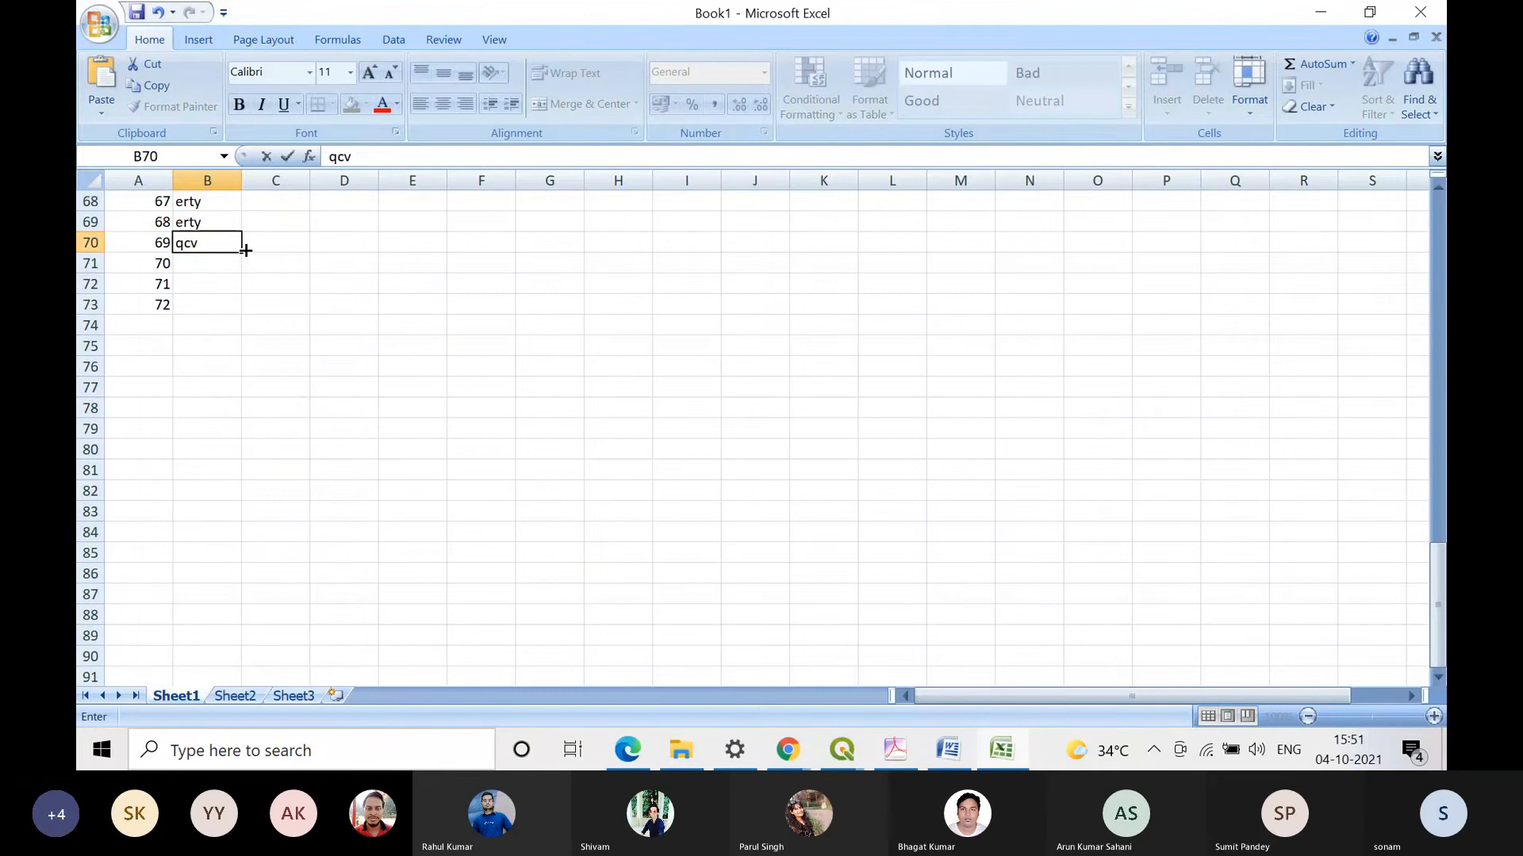
drag(245, 251, 254, 310)
Step: Save the workbook on the Desktop as Book1 in Excel Workbook format
scroll(645, 425, up, 6)
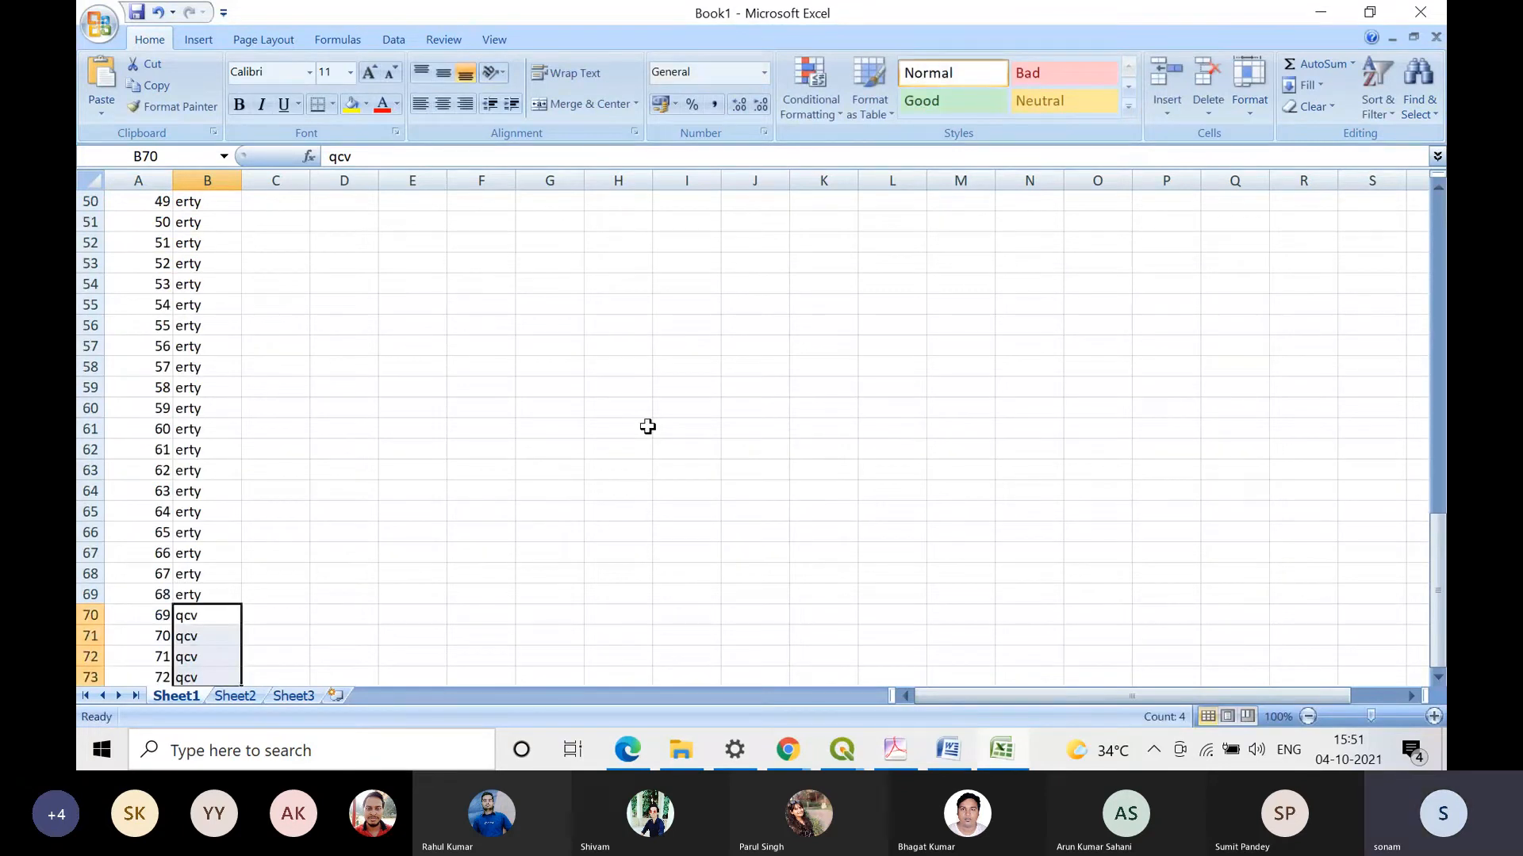
scroll(647, 427, up, 16)
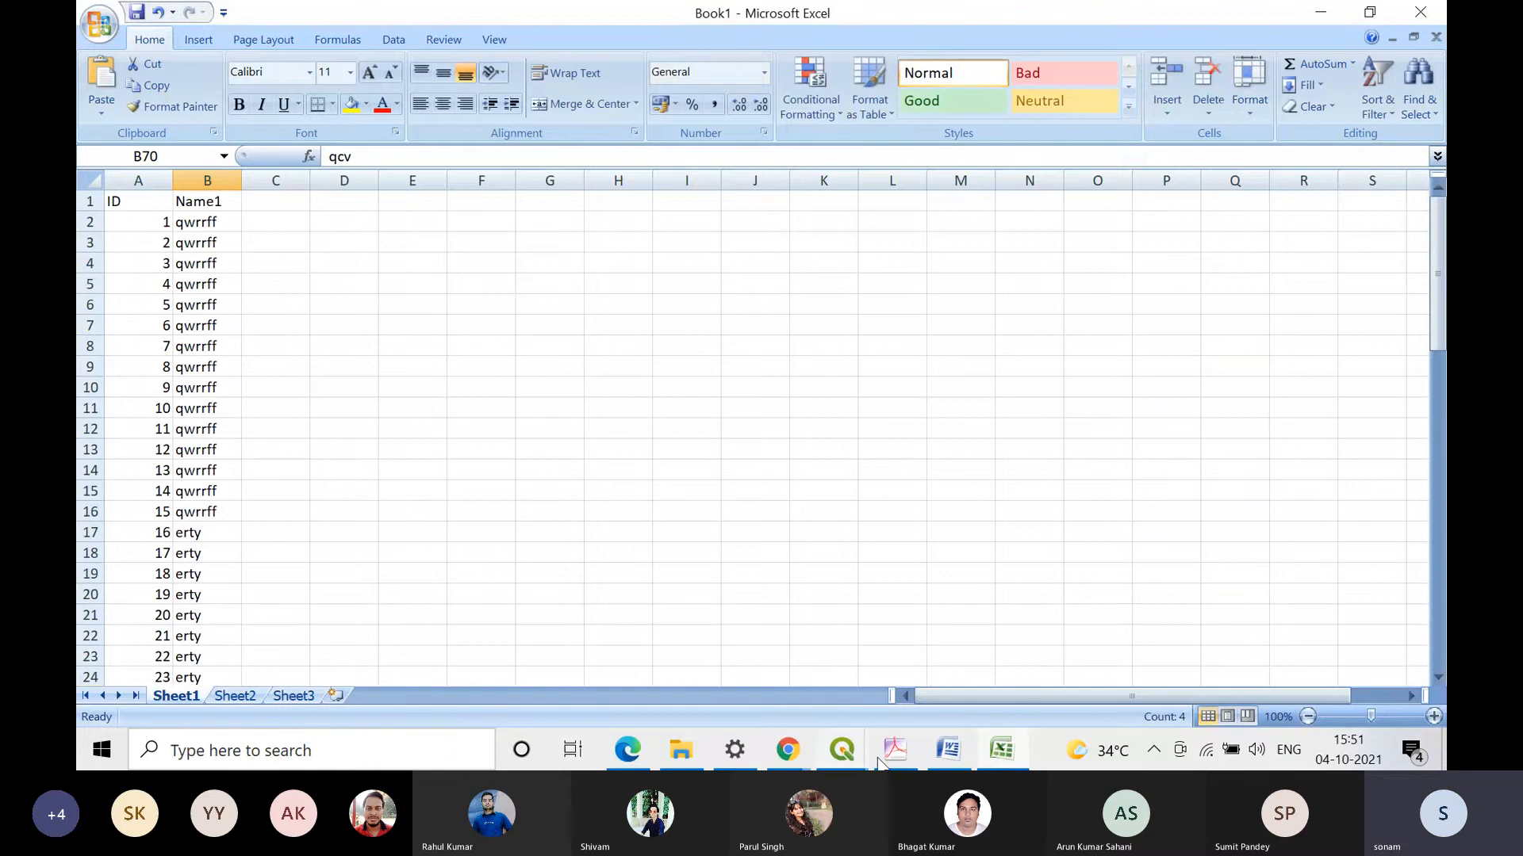
click(99, 25)
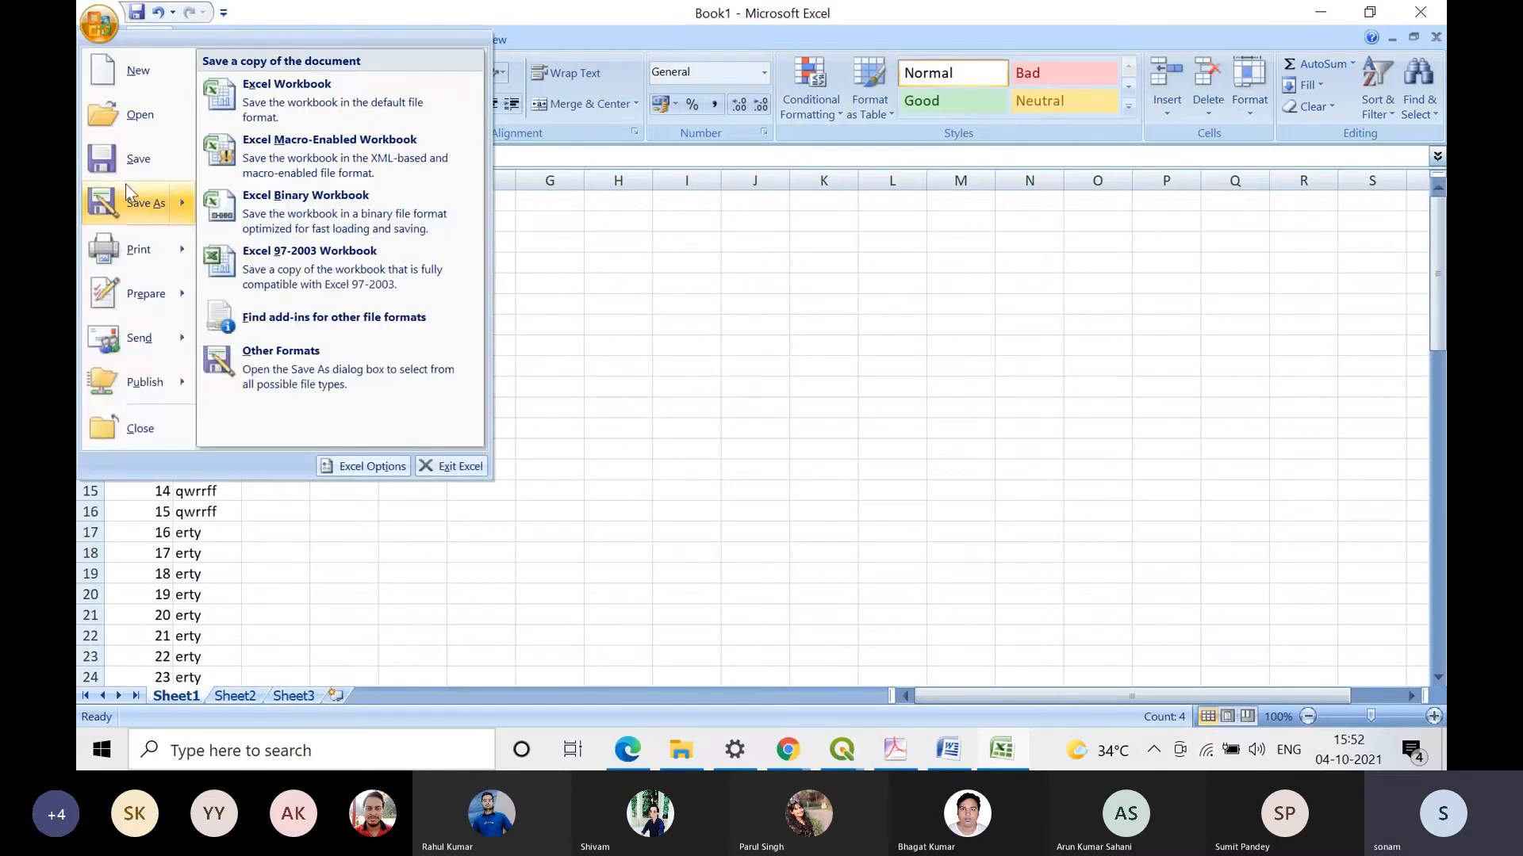
click(131, 198)
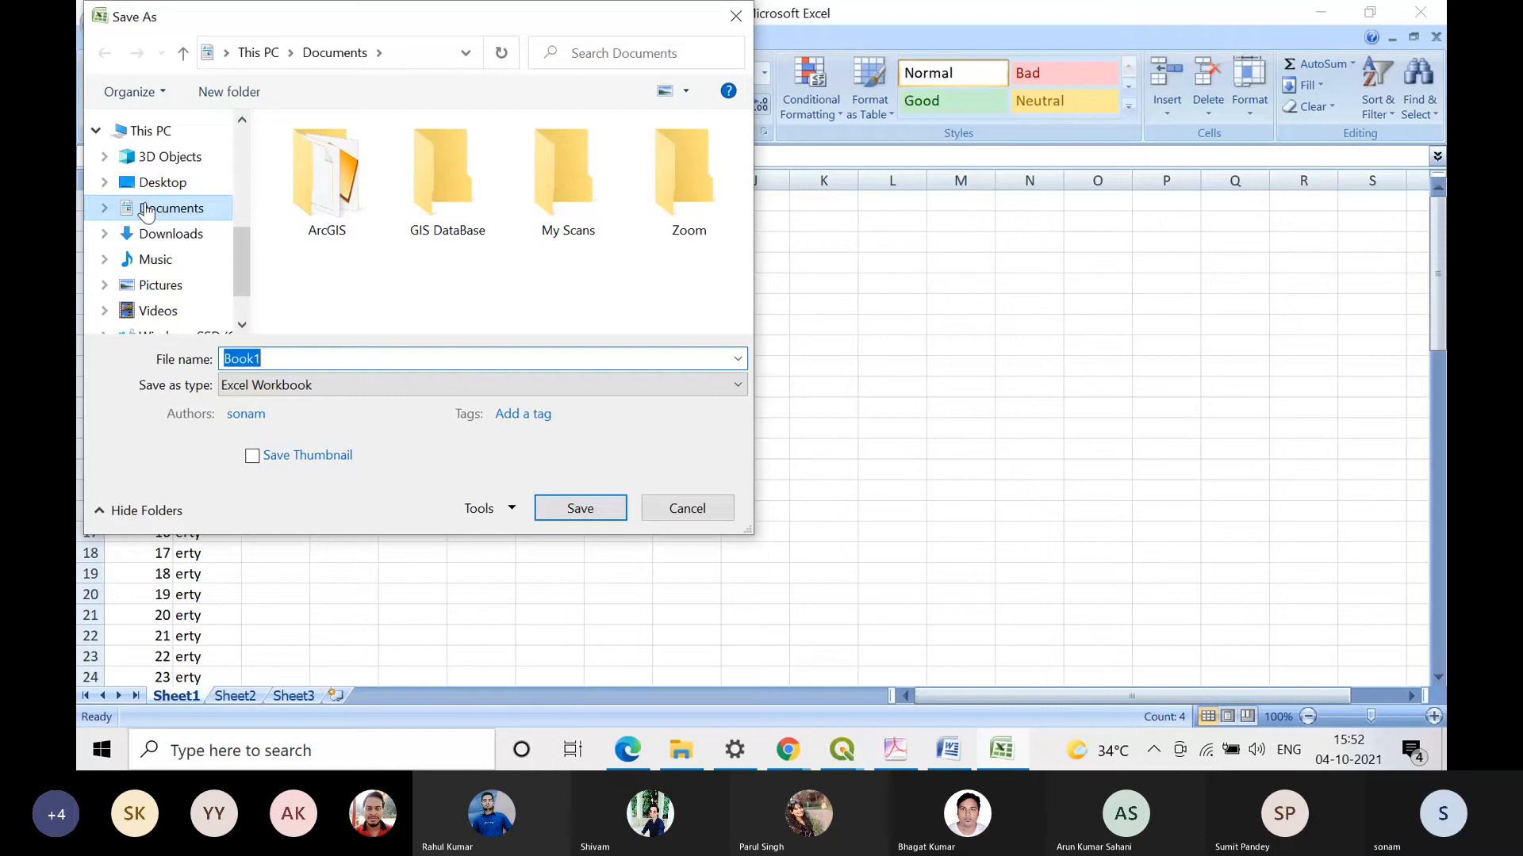
click(203, 182)
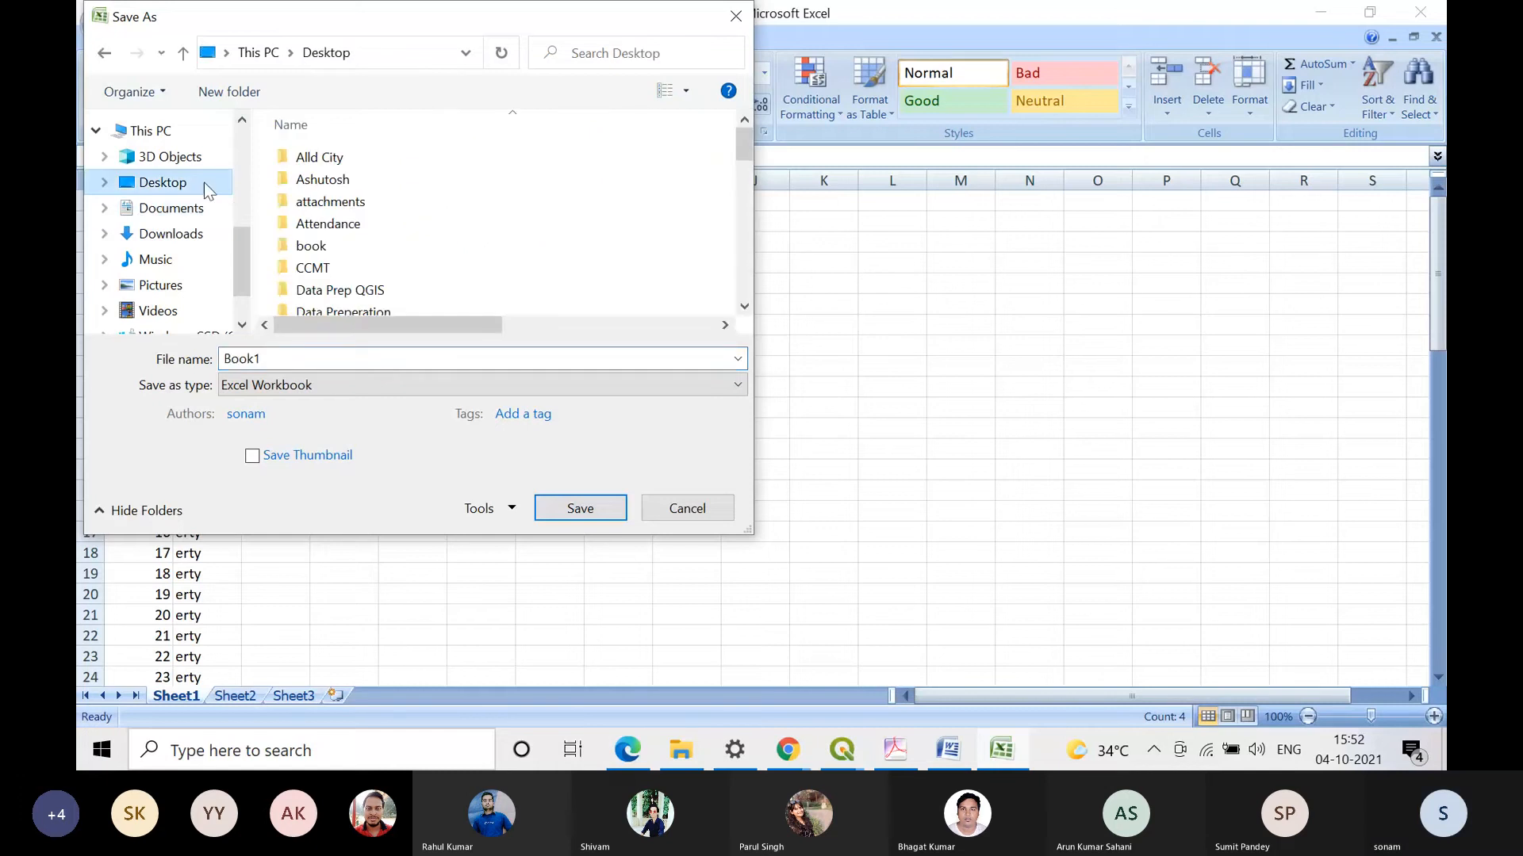
click(580, 508)
Step: Close Excel and return to the main QGIS project window with the subway stations map
mouse_move(980, 764)
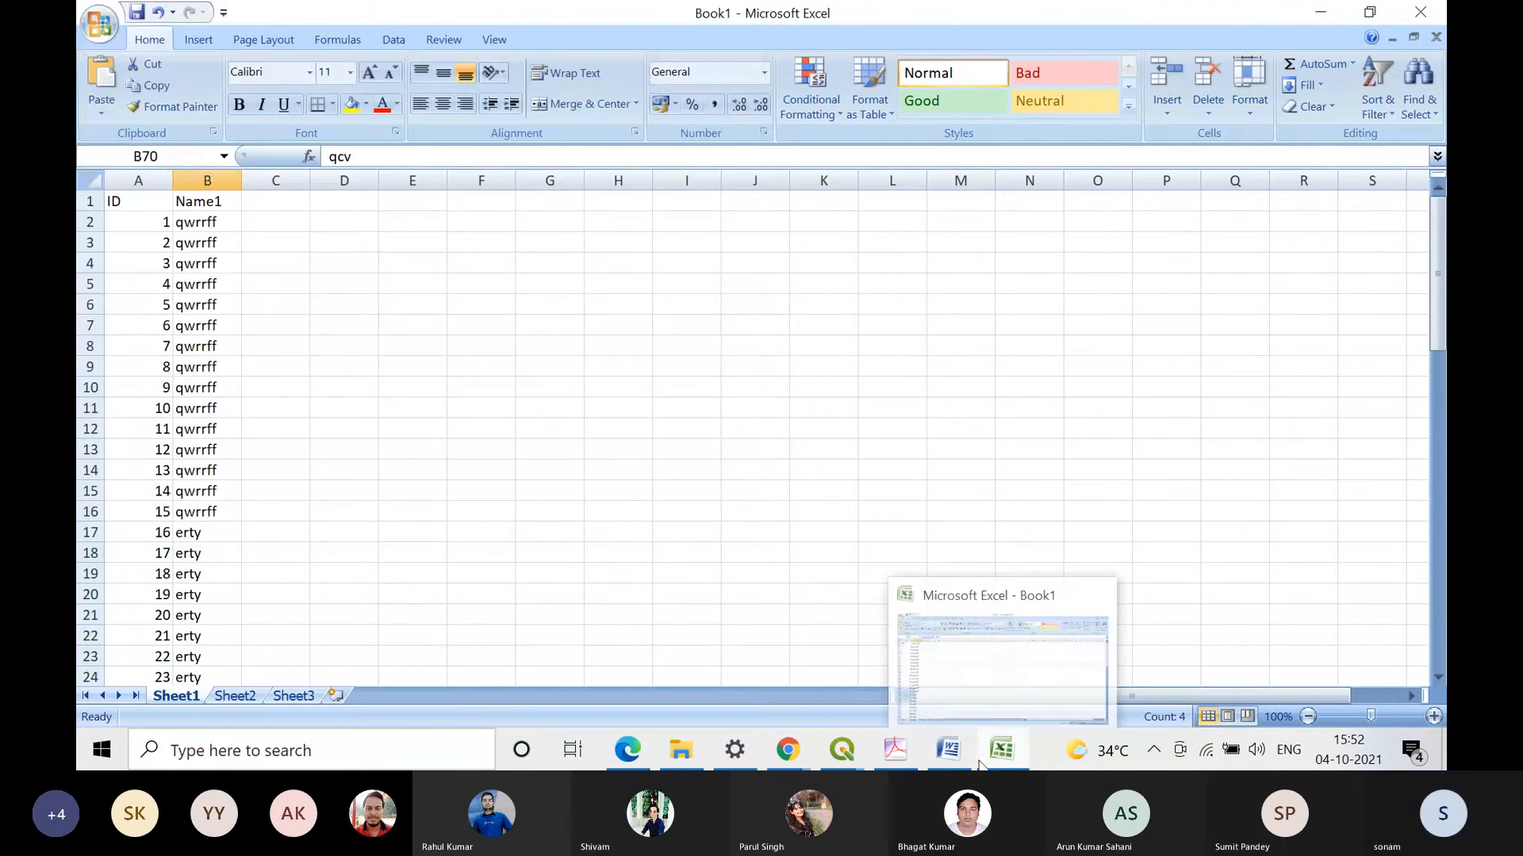
mouse_move(842, 750)
click(1348, 690)
click(1424, 13)
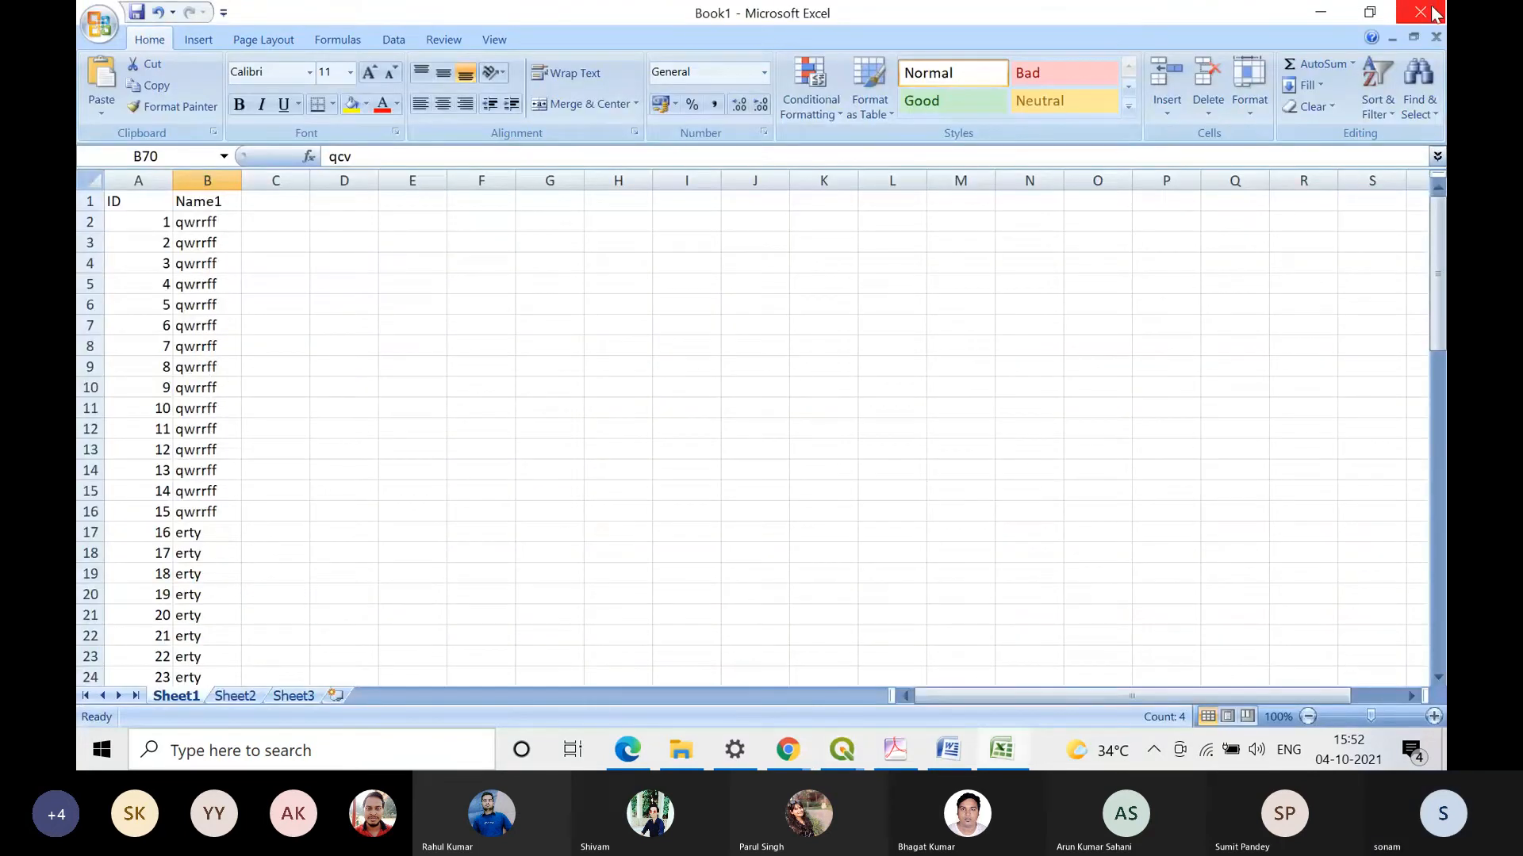
click(1434, 13)
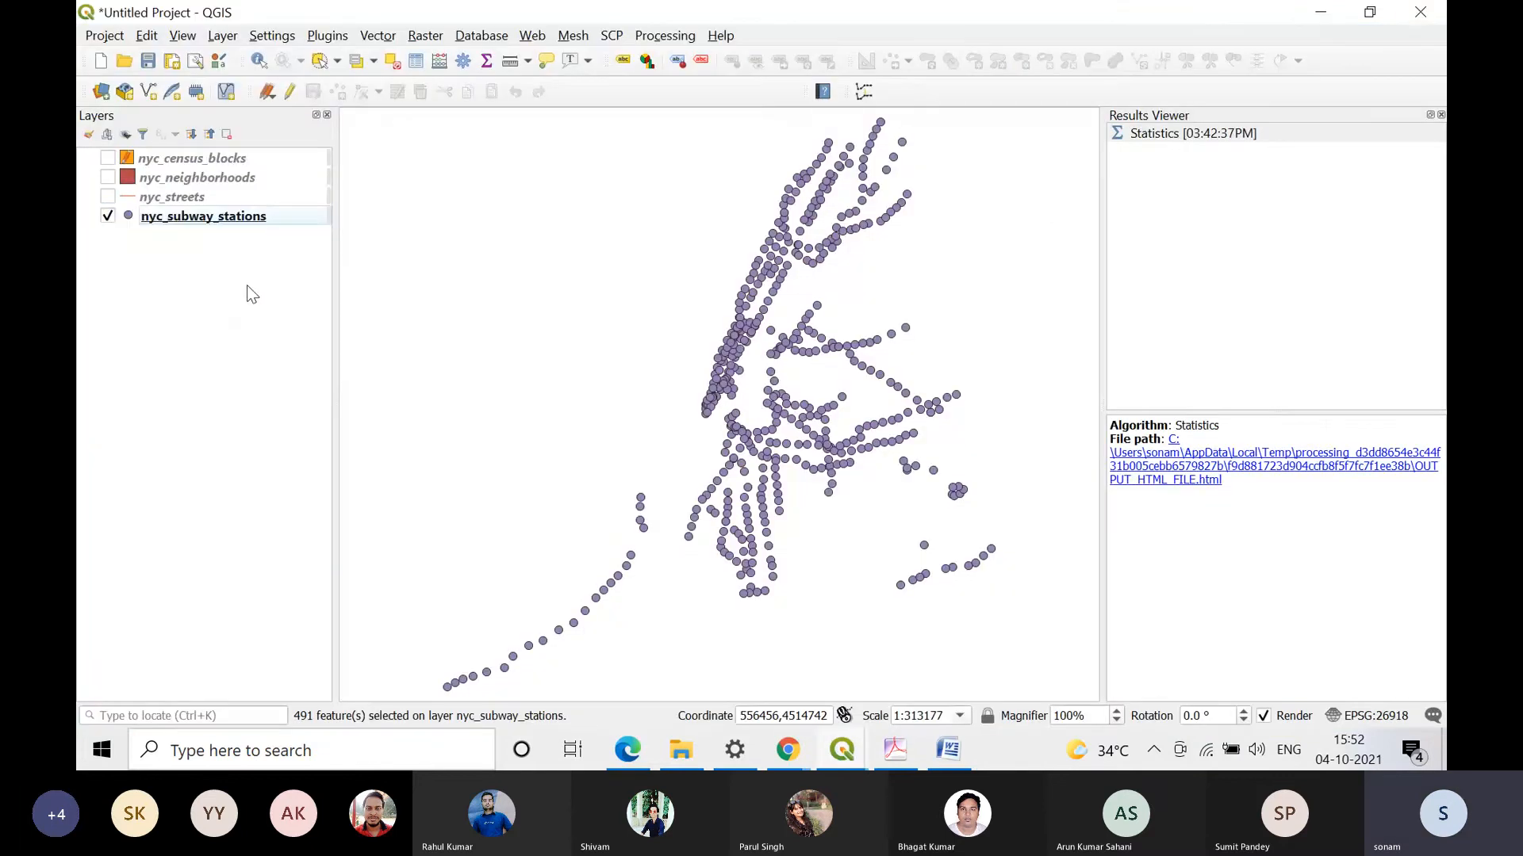
Step: Review the Joins settings in the nyc_subway_stations layer properties and close them without adding a join
right_click(257, 220)
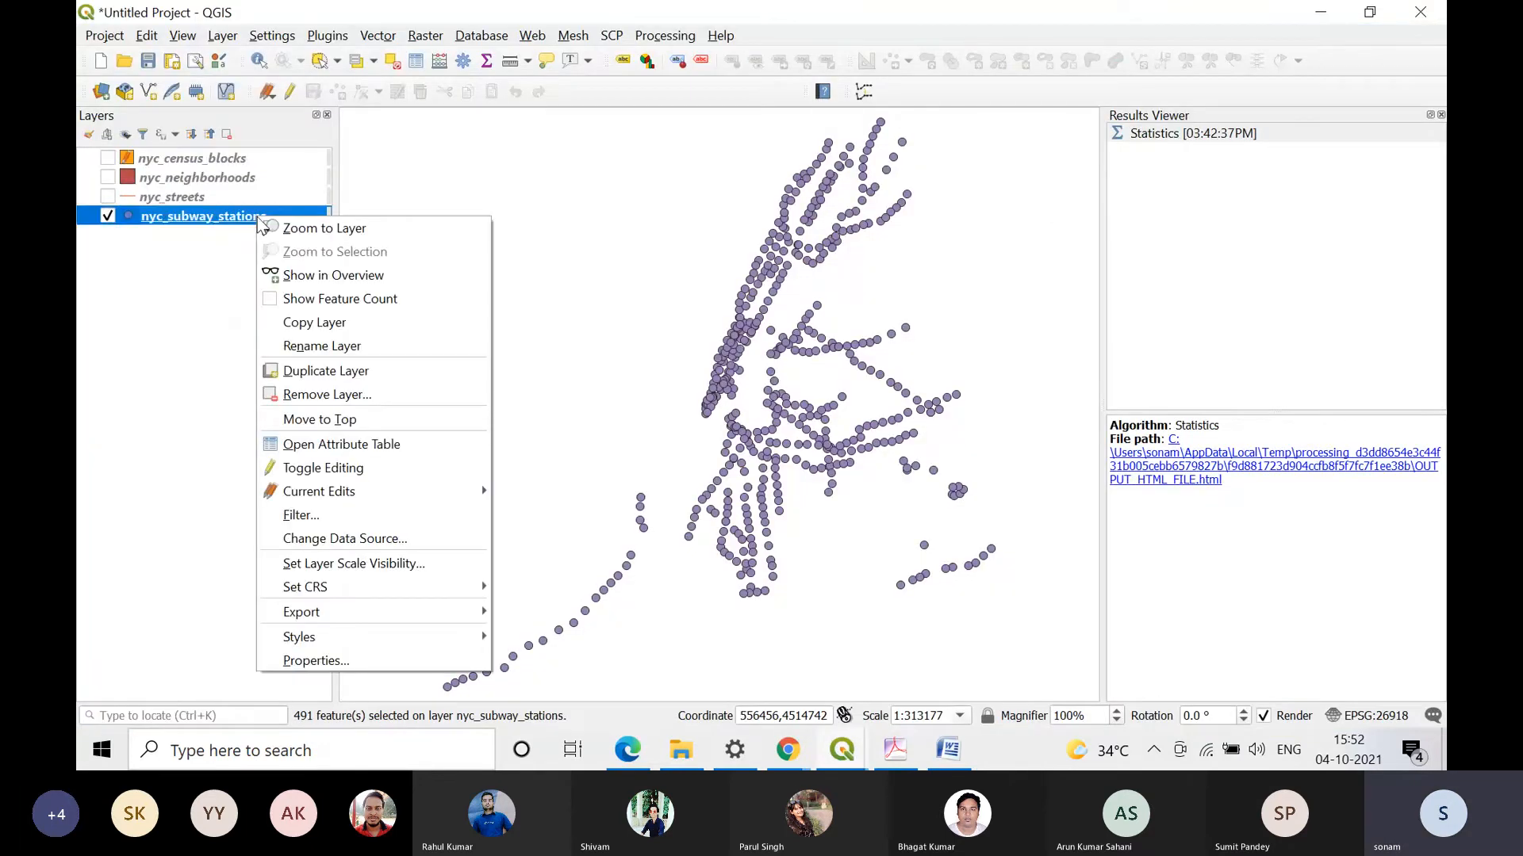
click(421, 673)
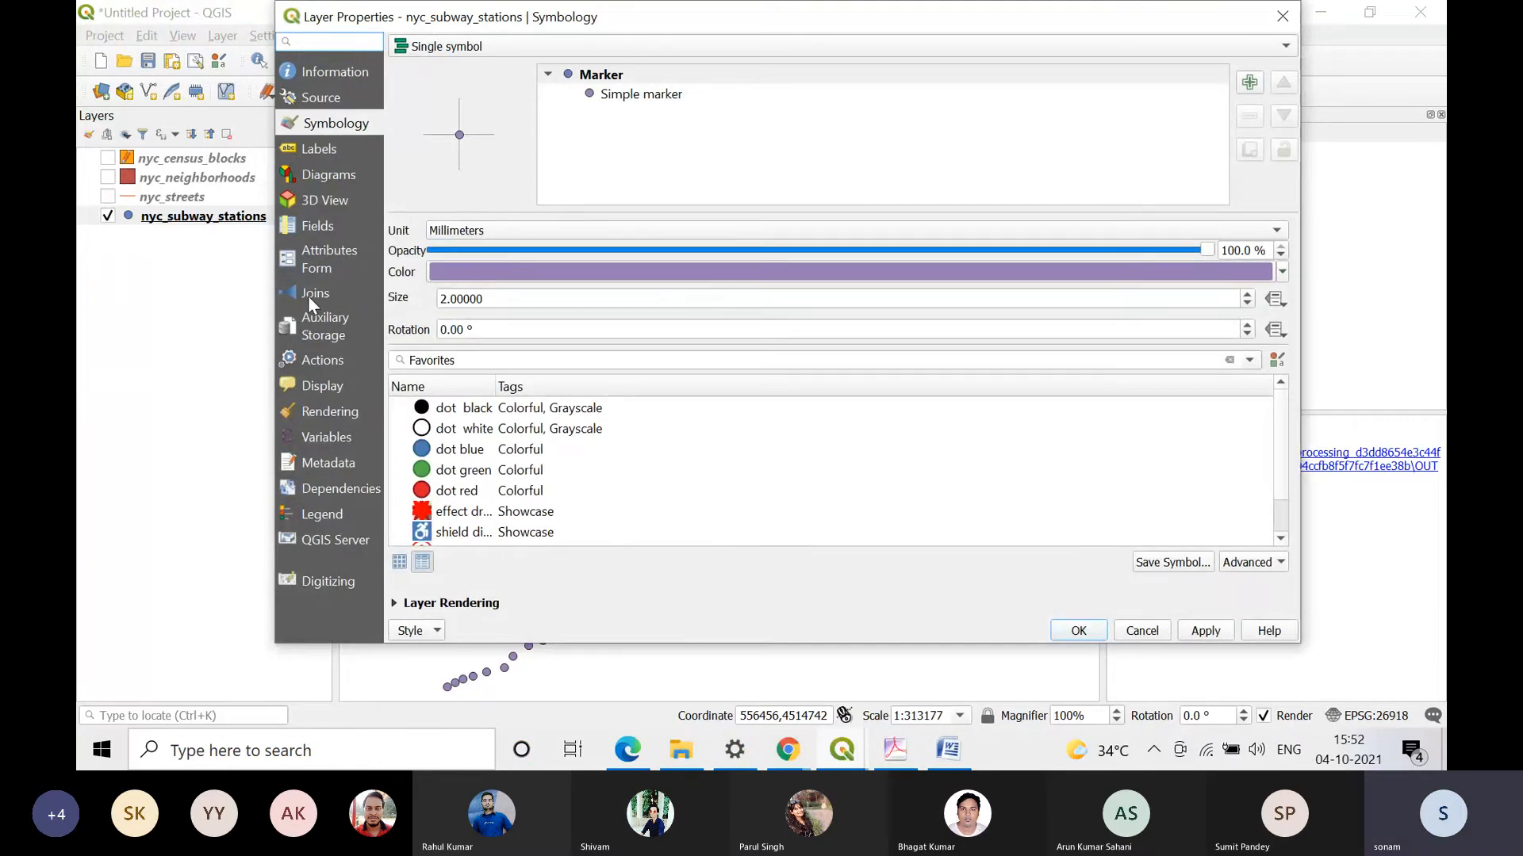
click(309, 297)
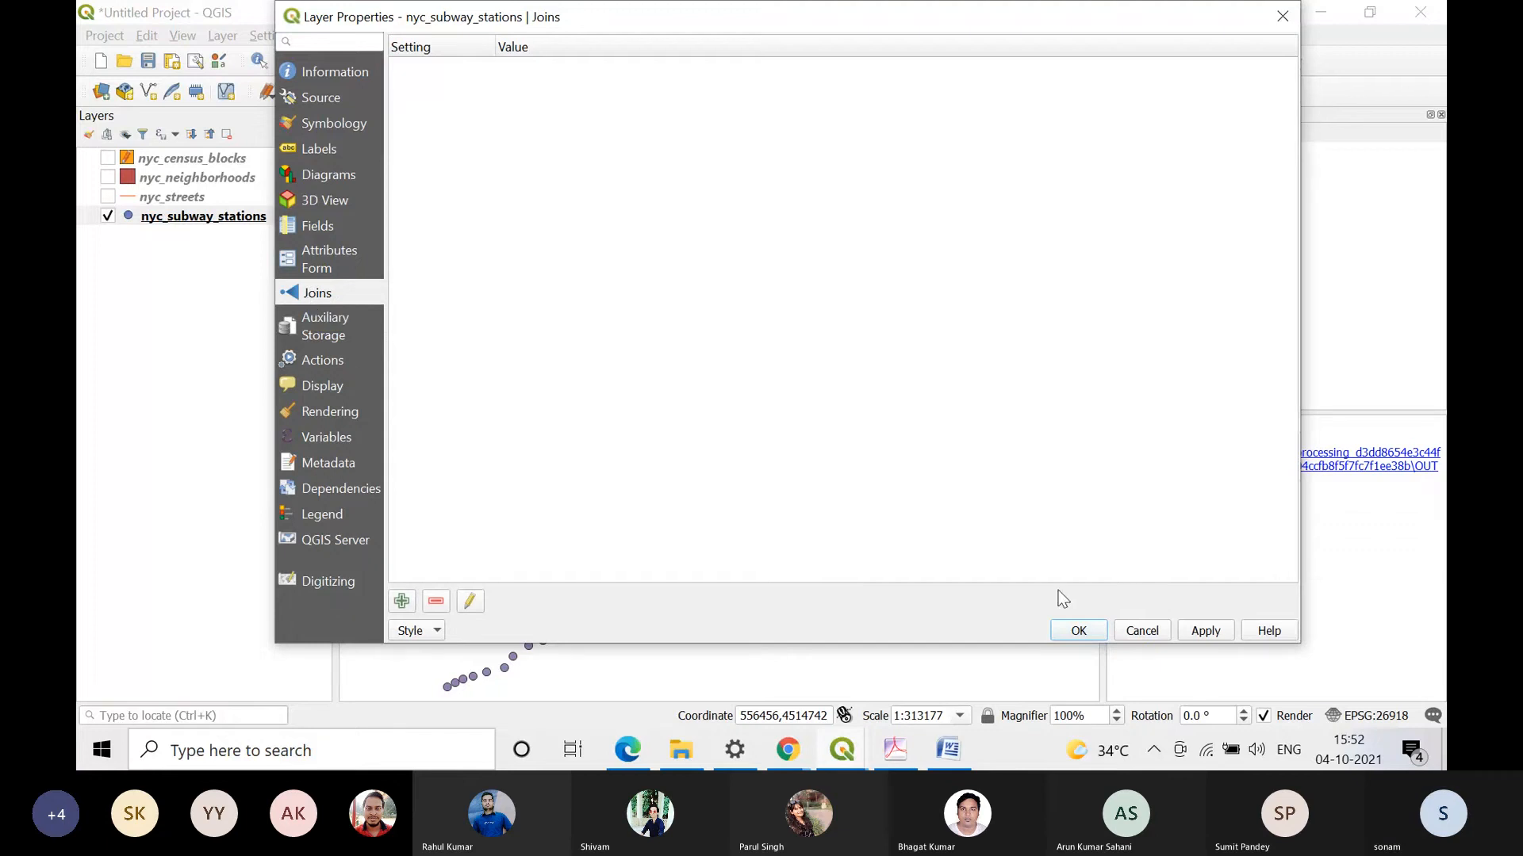
click(1169, 629)
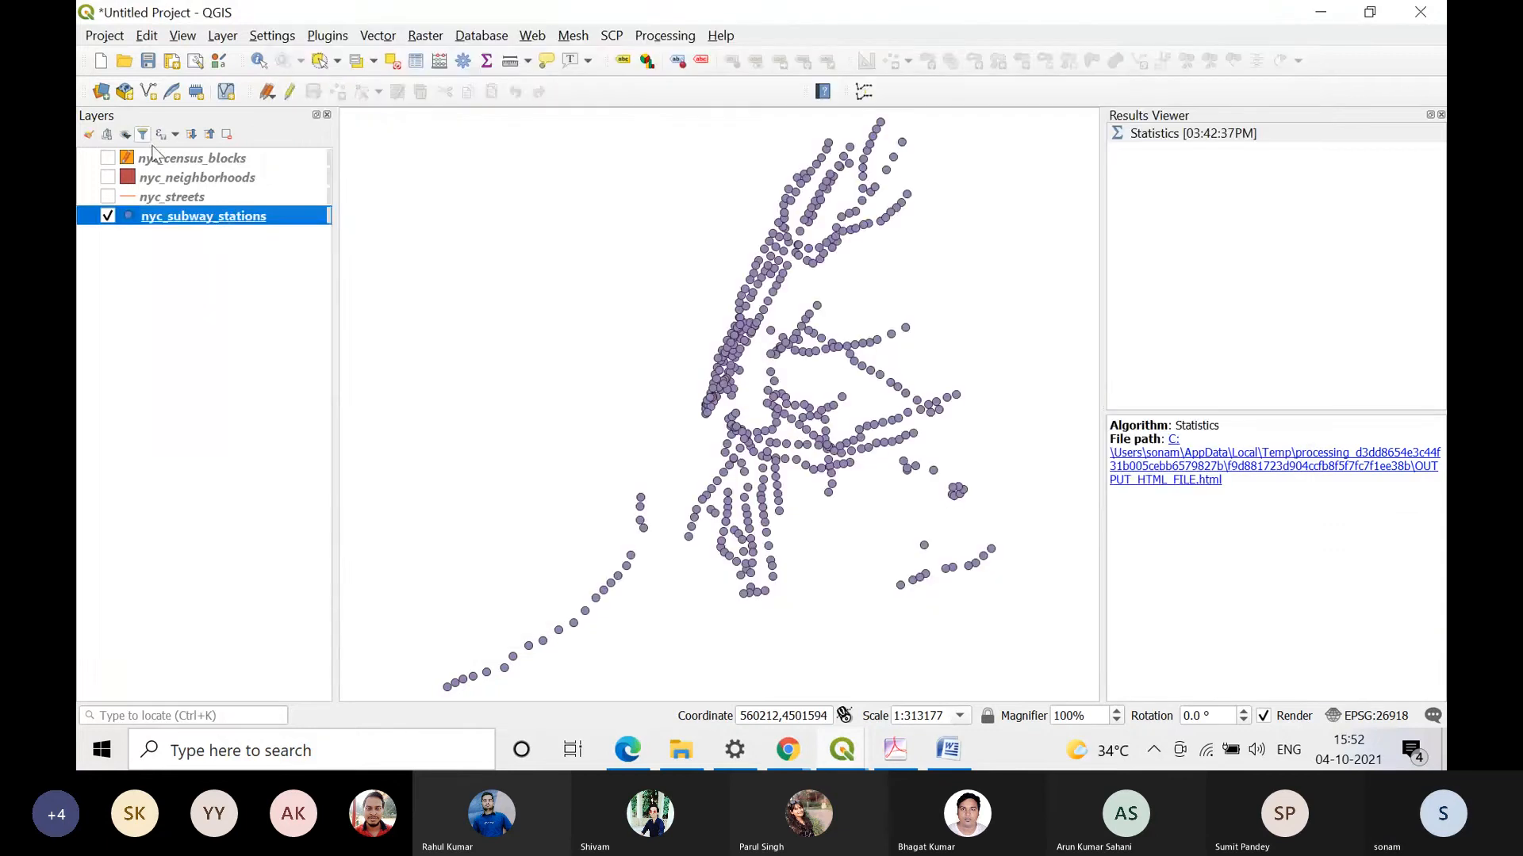
Step: Remove the nyc_census_blocks layer from the project, discarding its unsaved edits
right_click(175, 158)
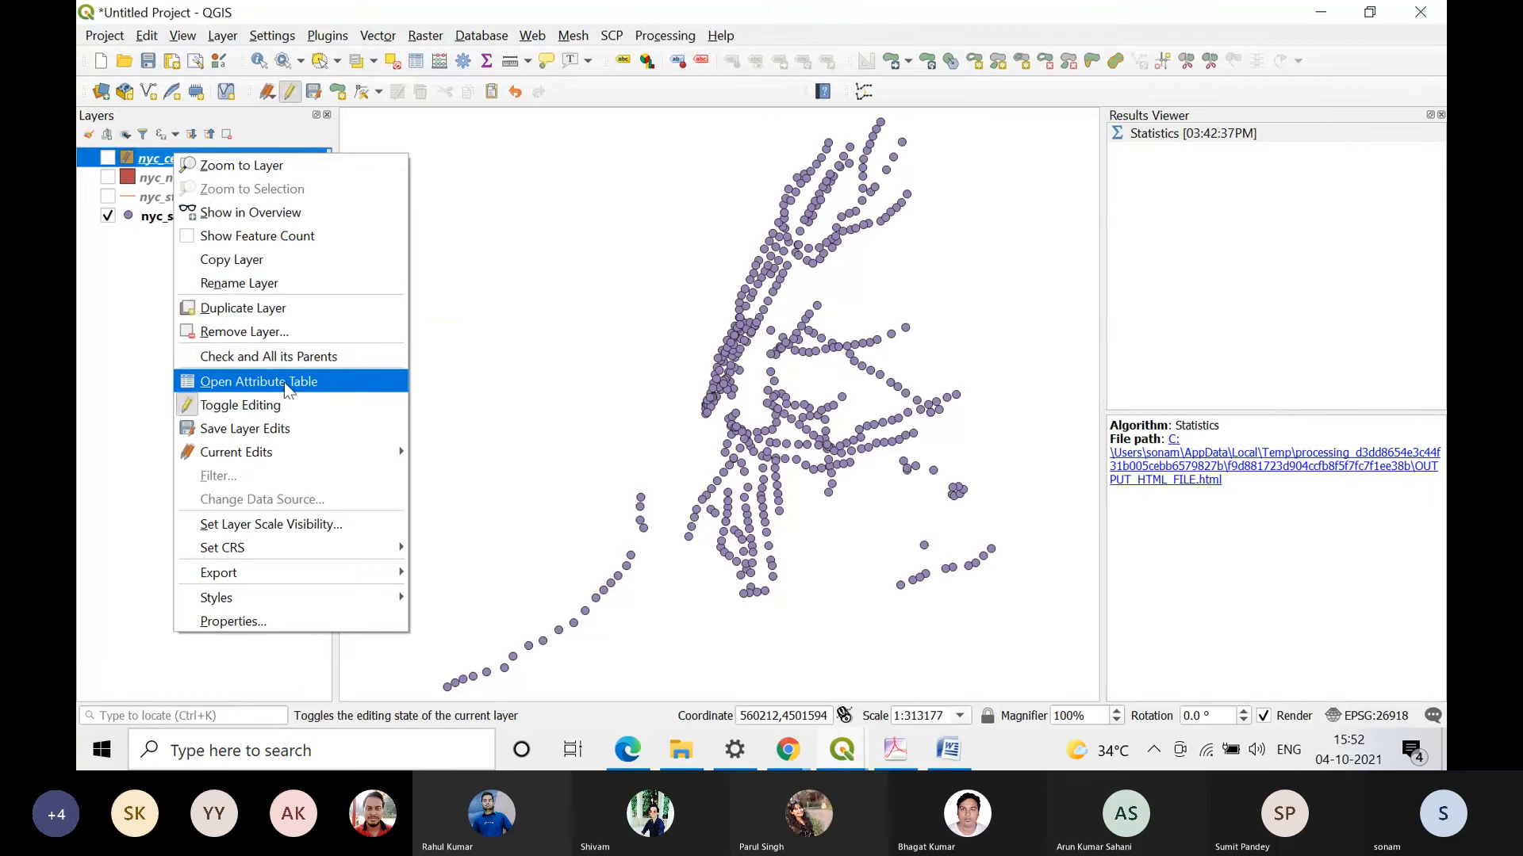
click(269, 333)
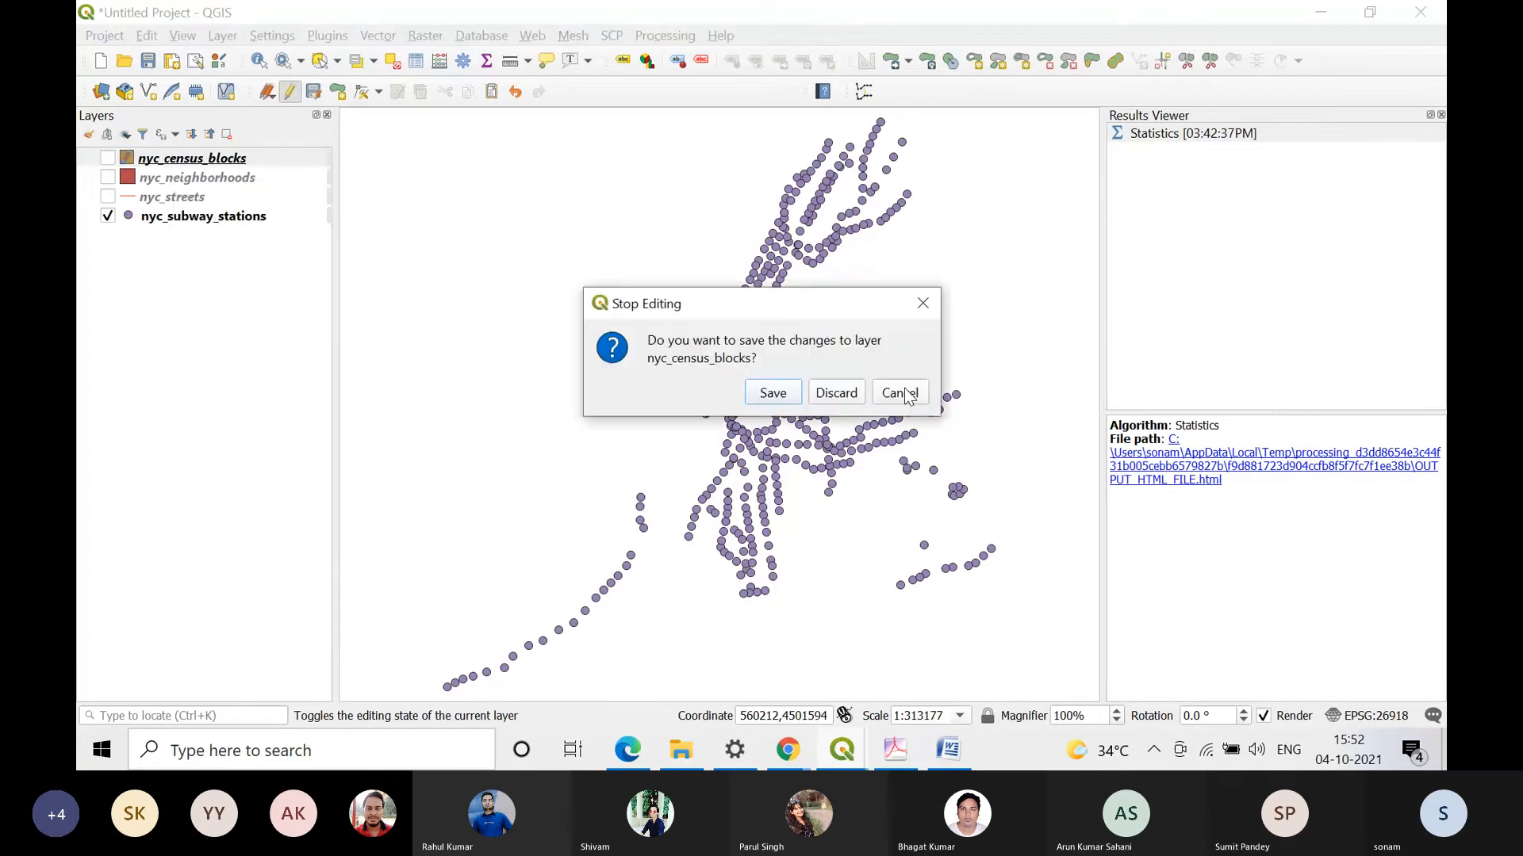
click(817, 395)
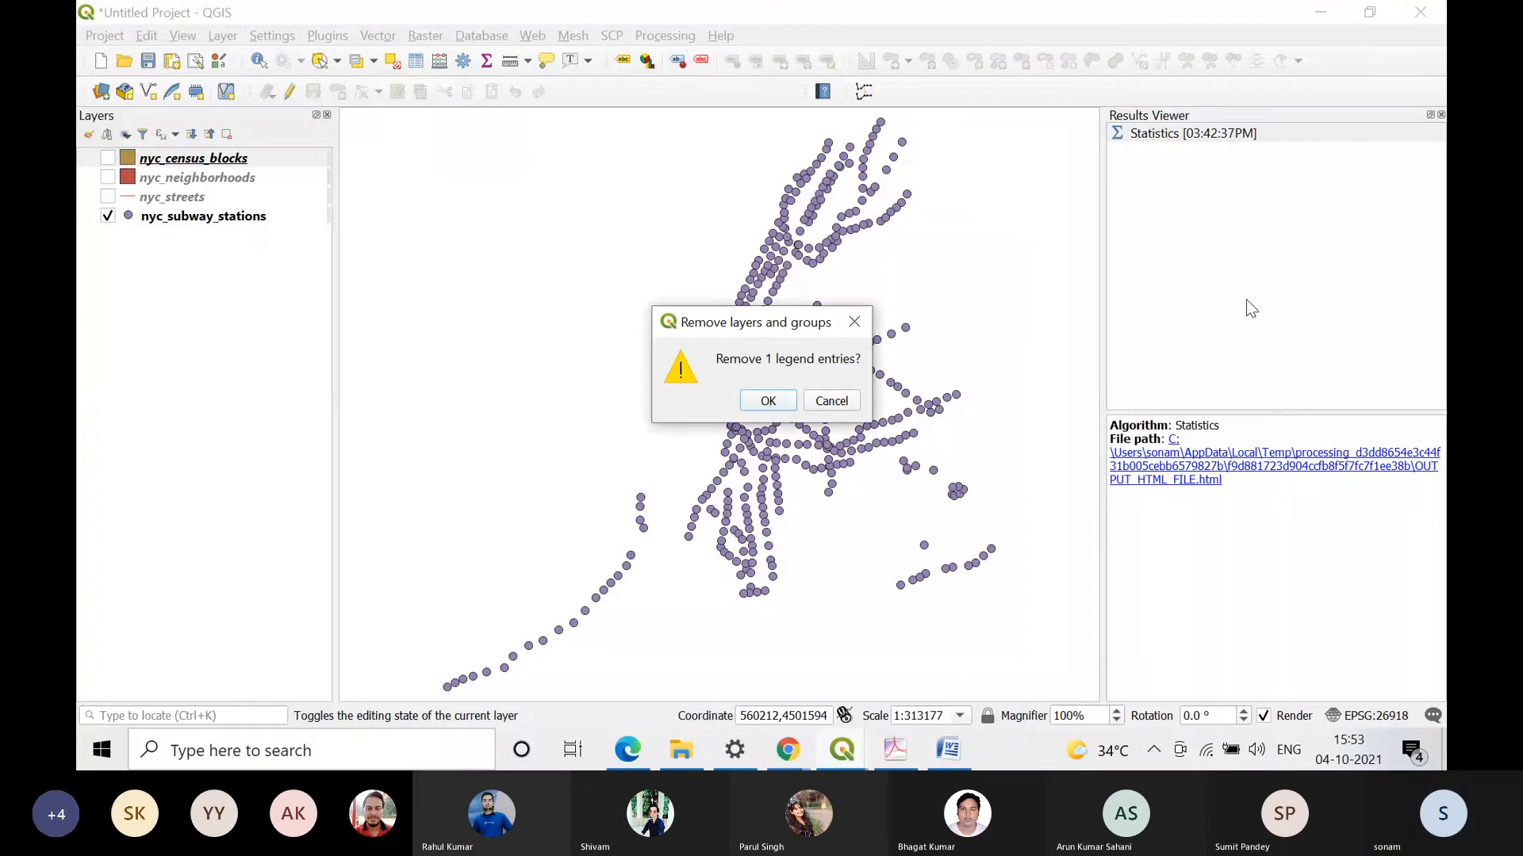
click(767, 398)
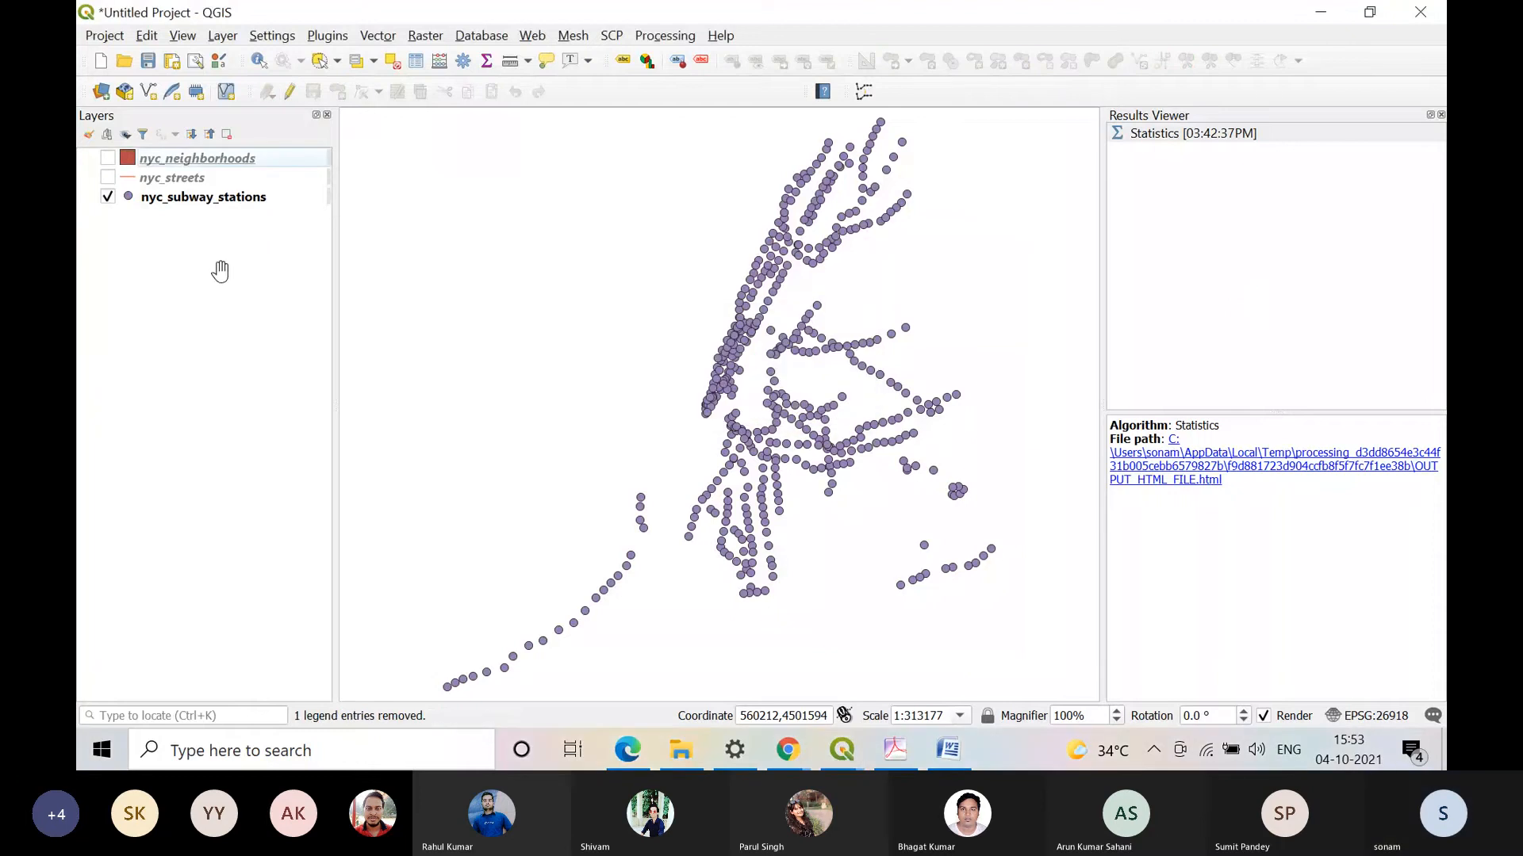
Step: Remove the nyc_neighborhoods and nyc_streets layers from the project
right_click(223, 158)
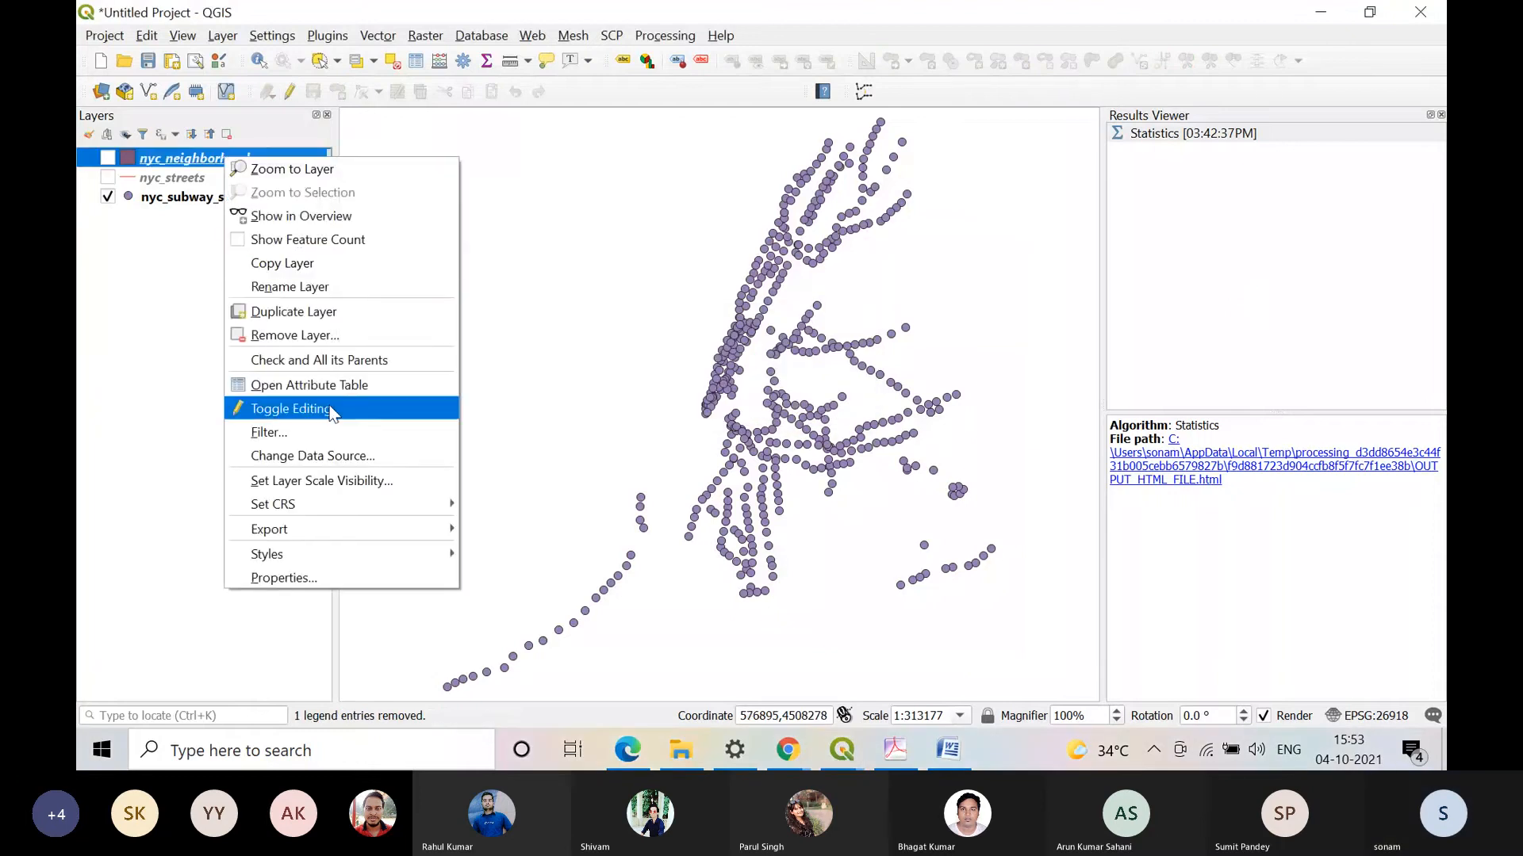
click(325, 335)
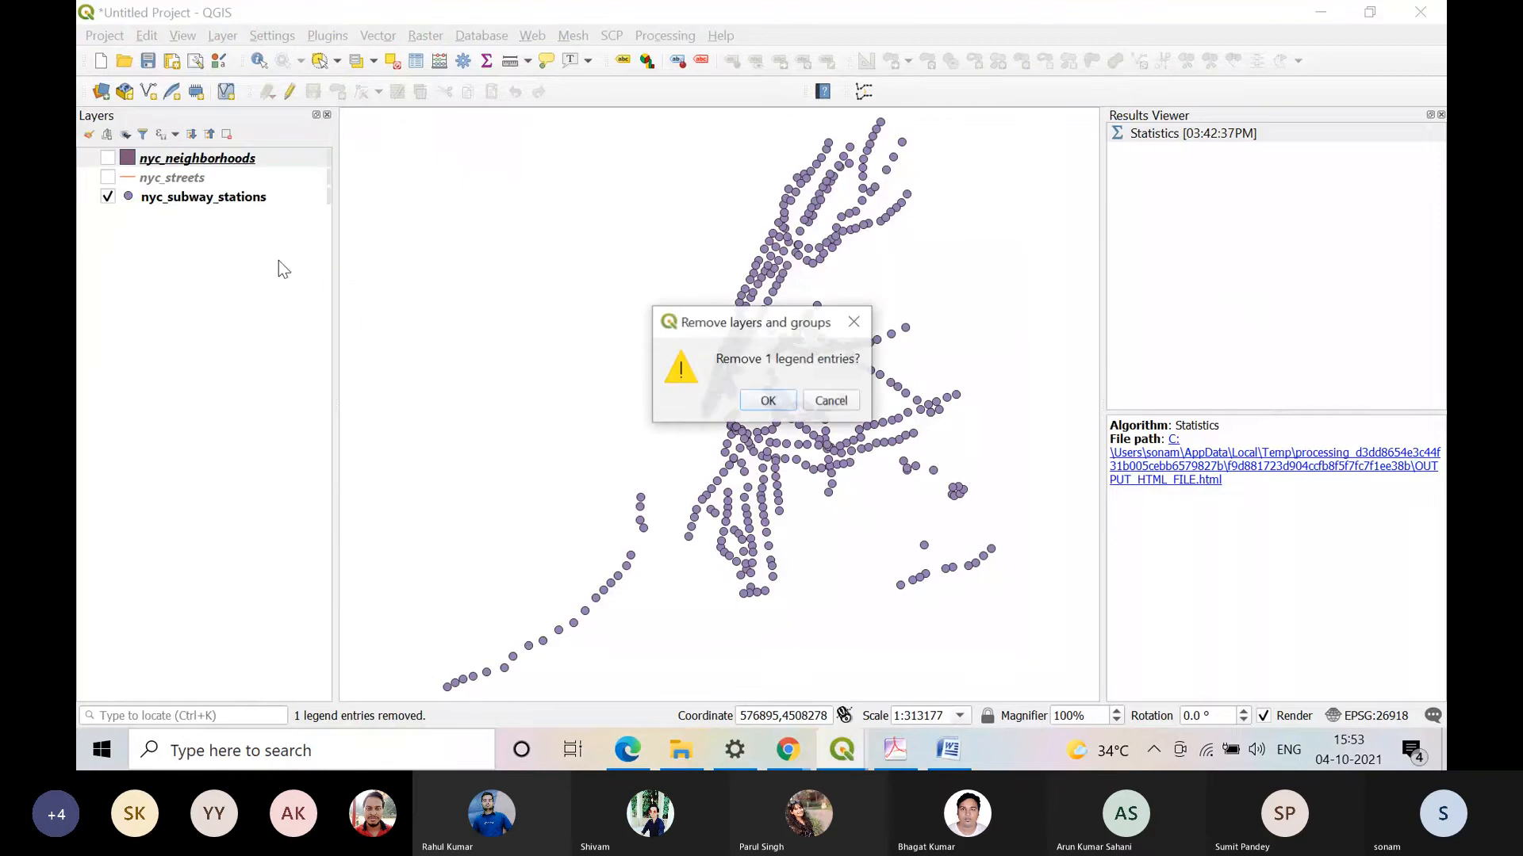
click(767, 400)
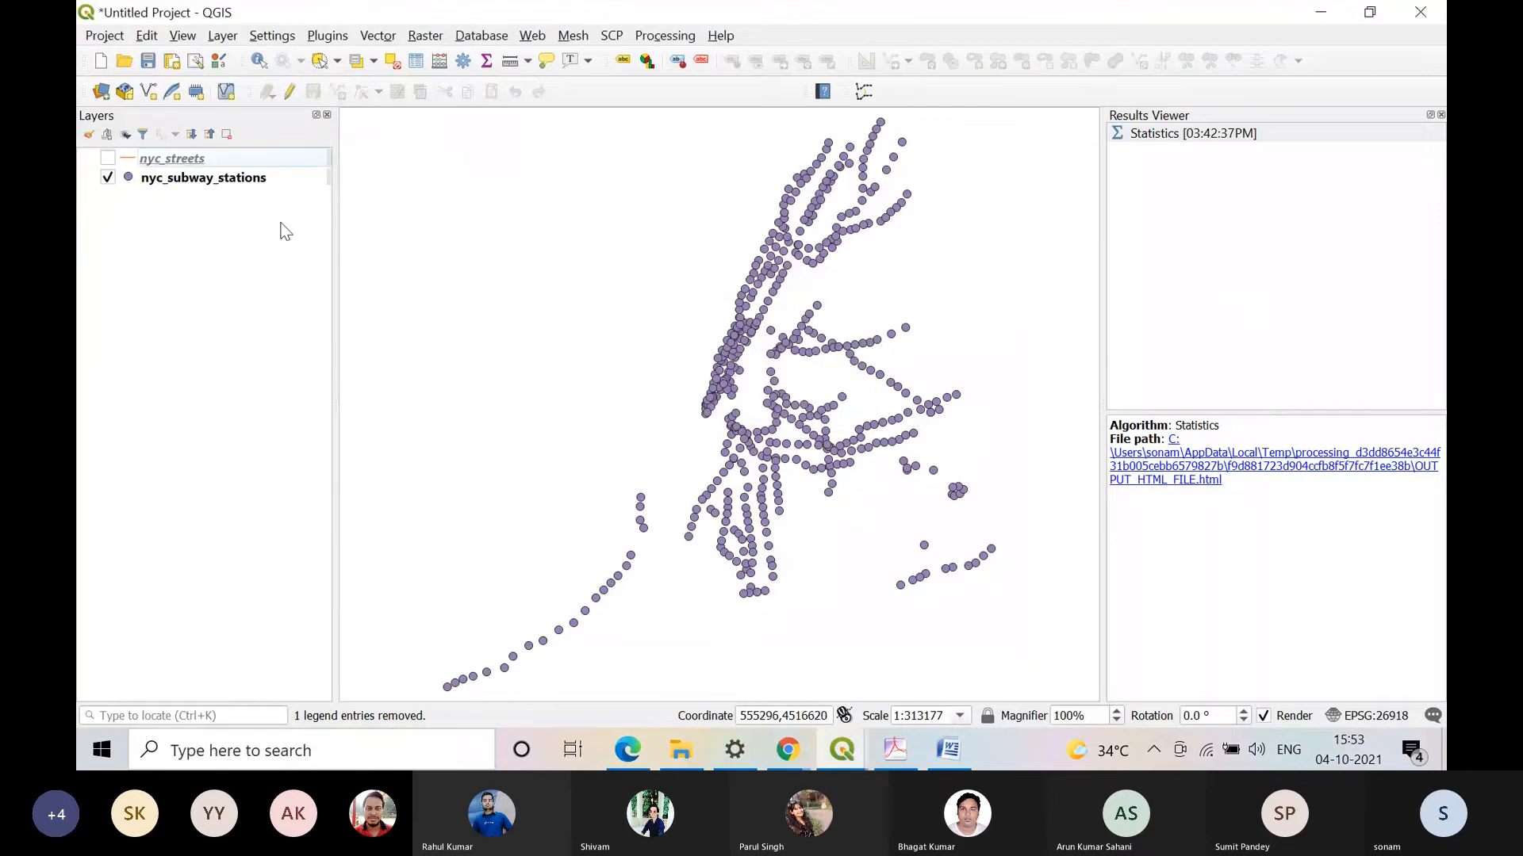
right_click(243, 162)
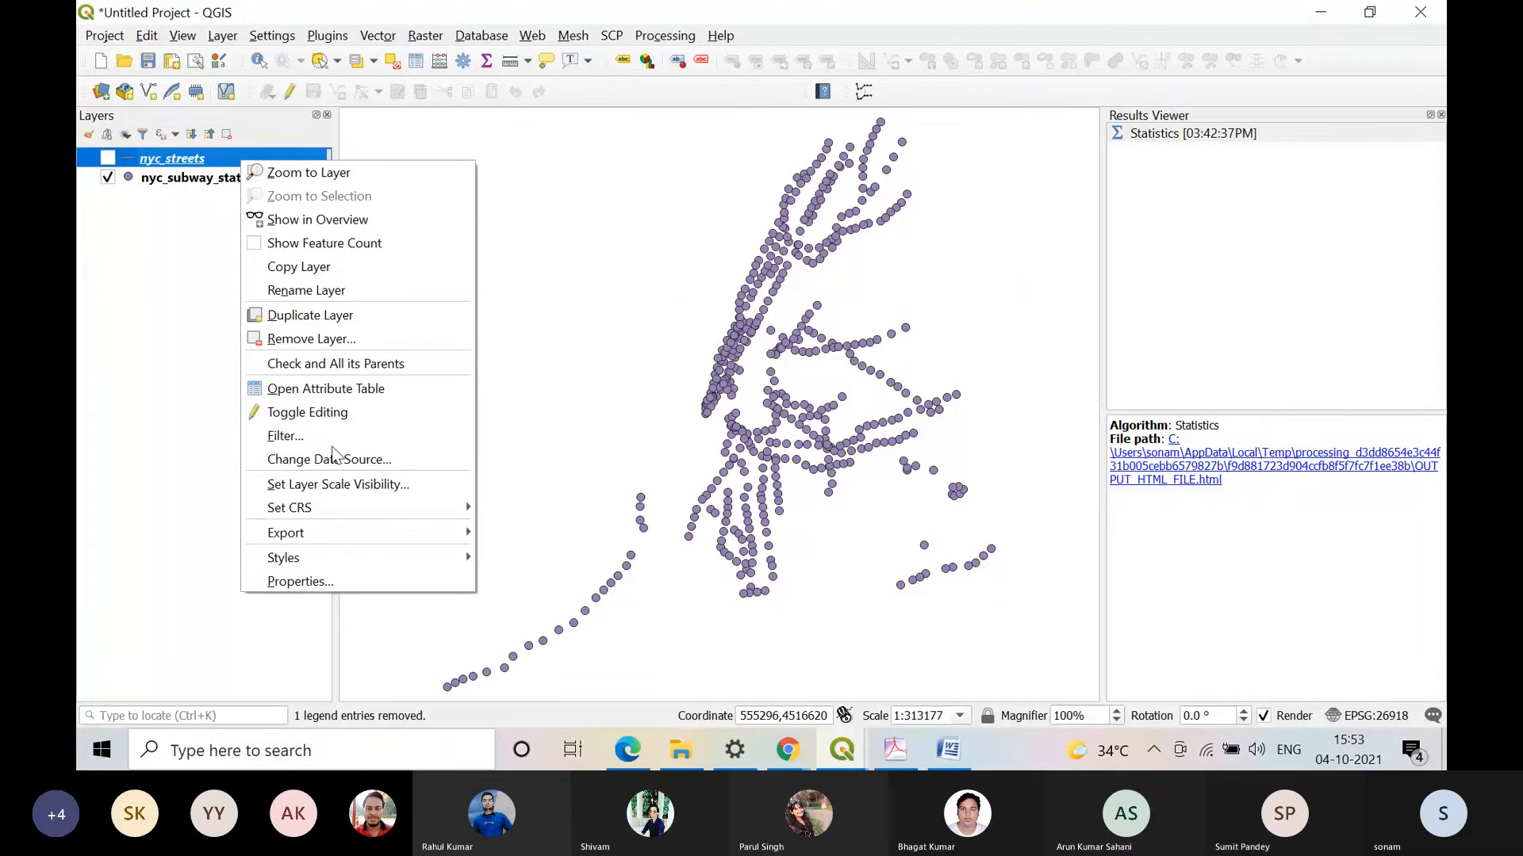
click(339, 336)
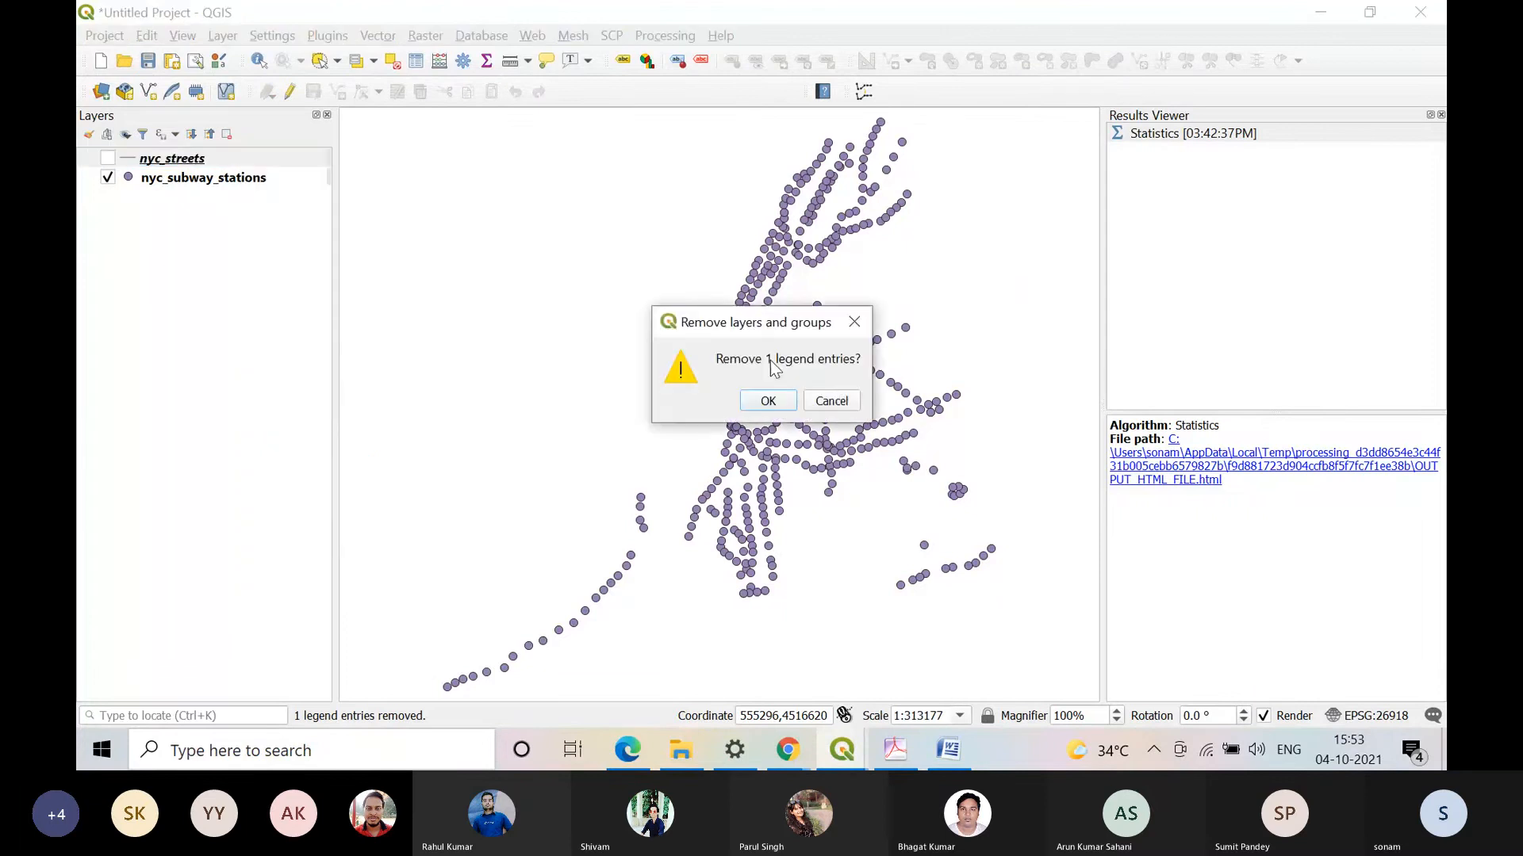
click(766, 400)
right_click(205, 157)
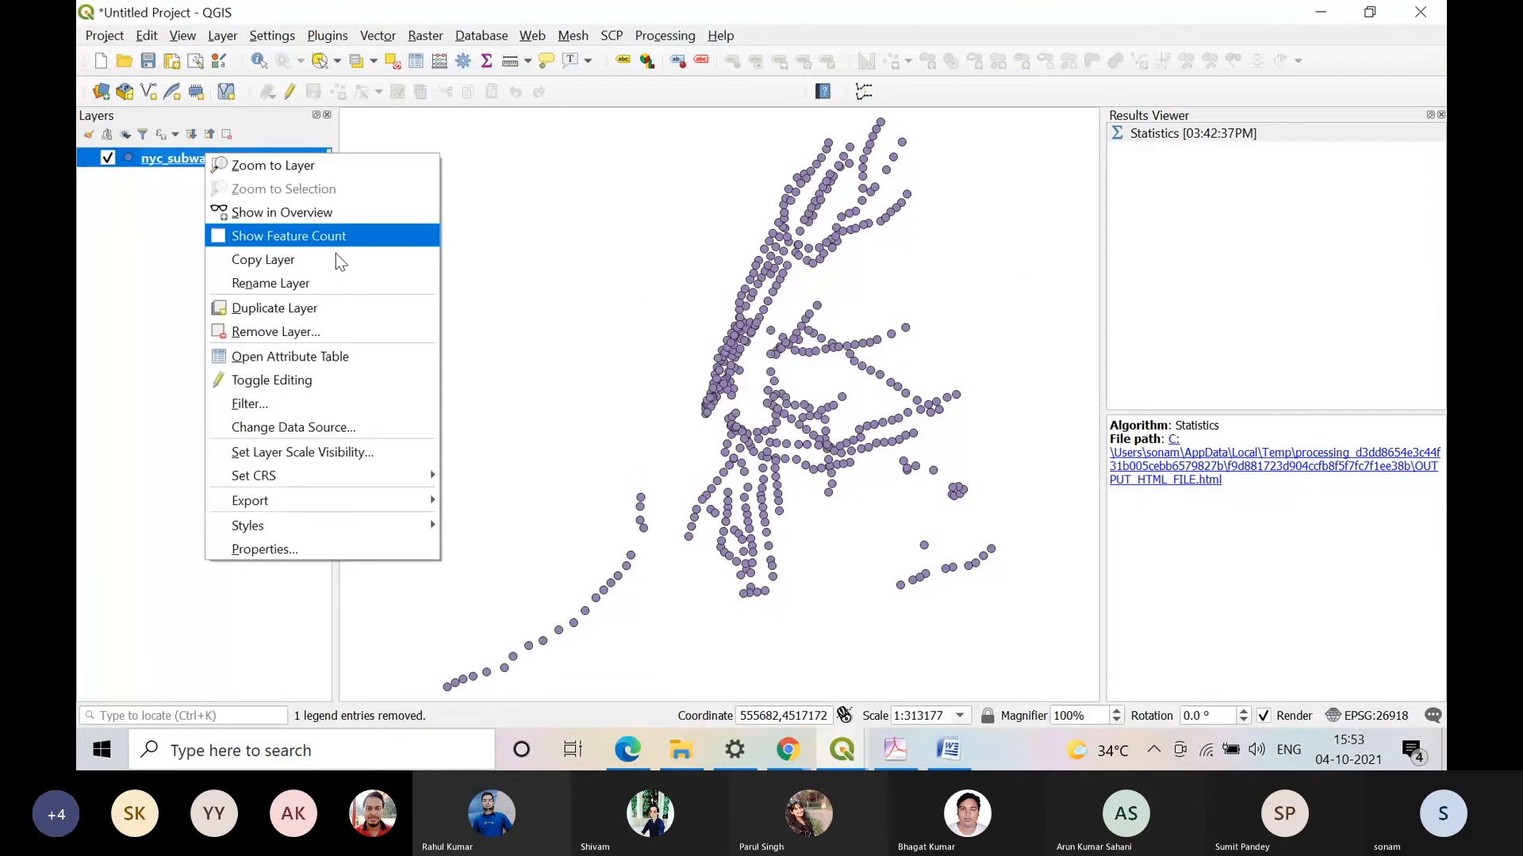
click(314, 547)
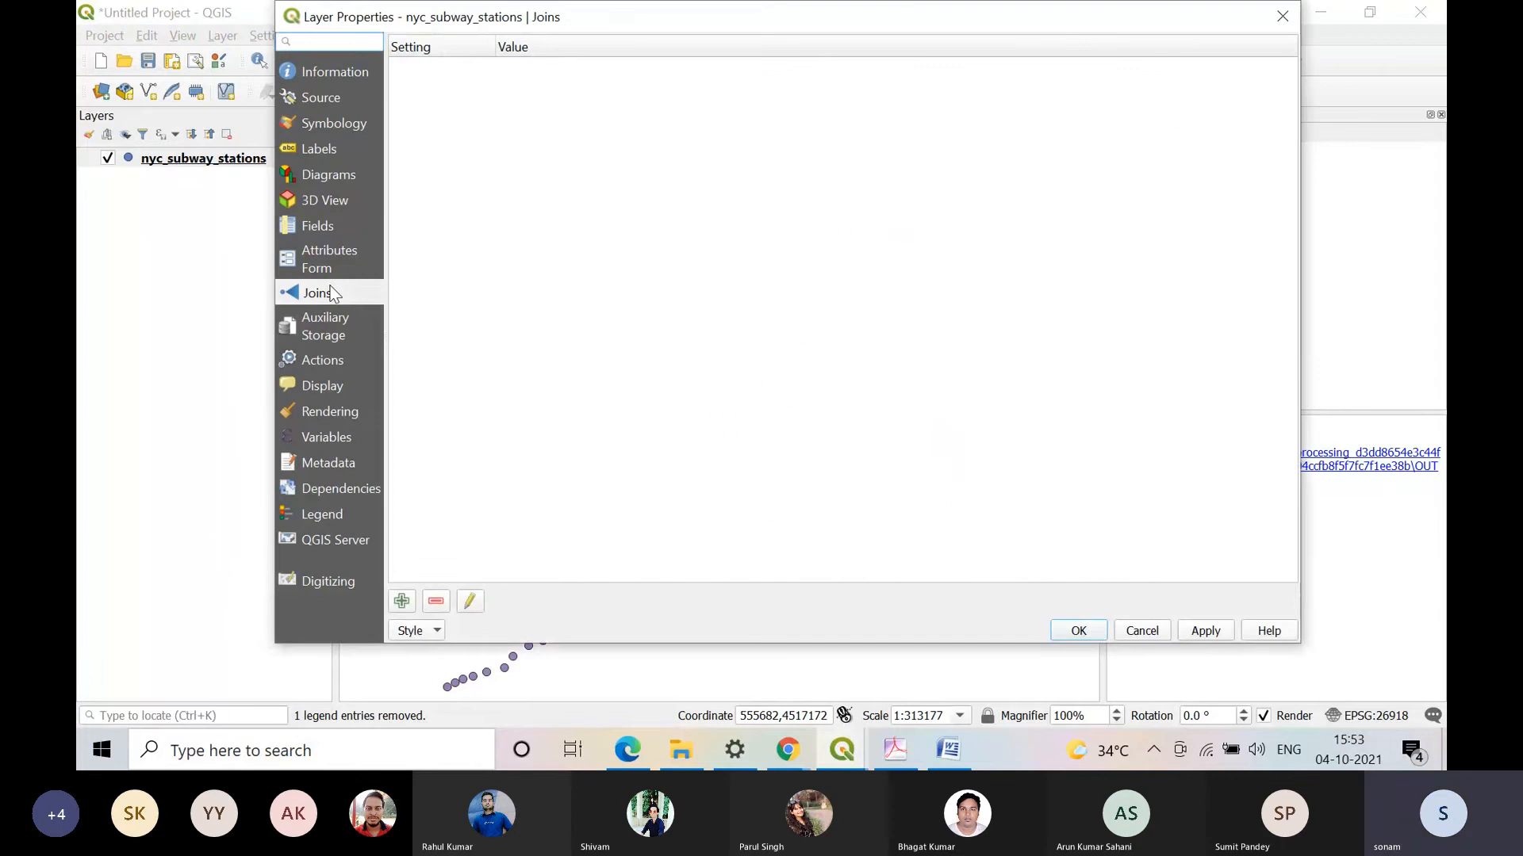
click(402, 601)
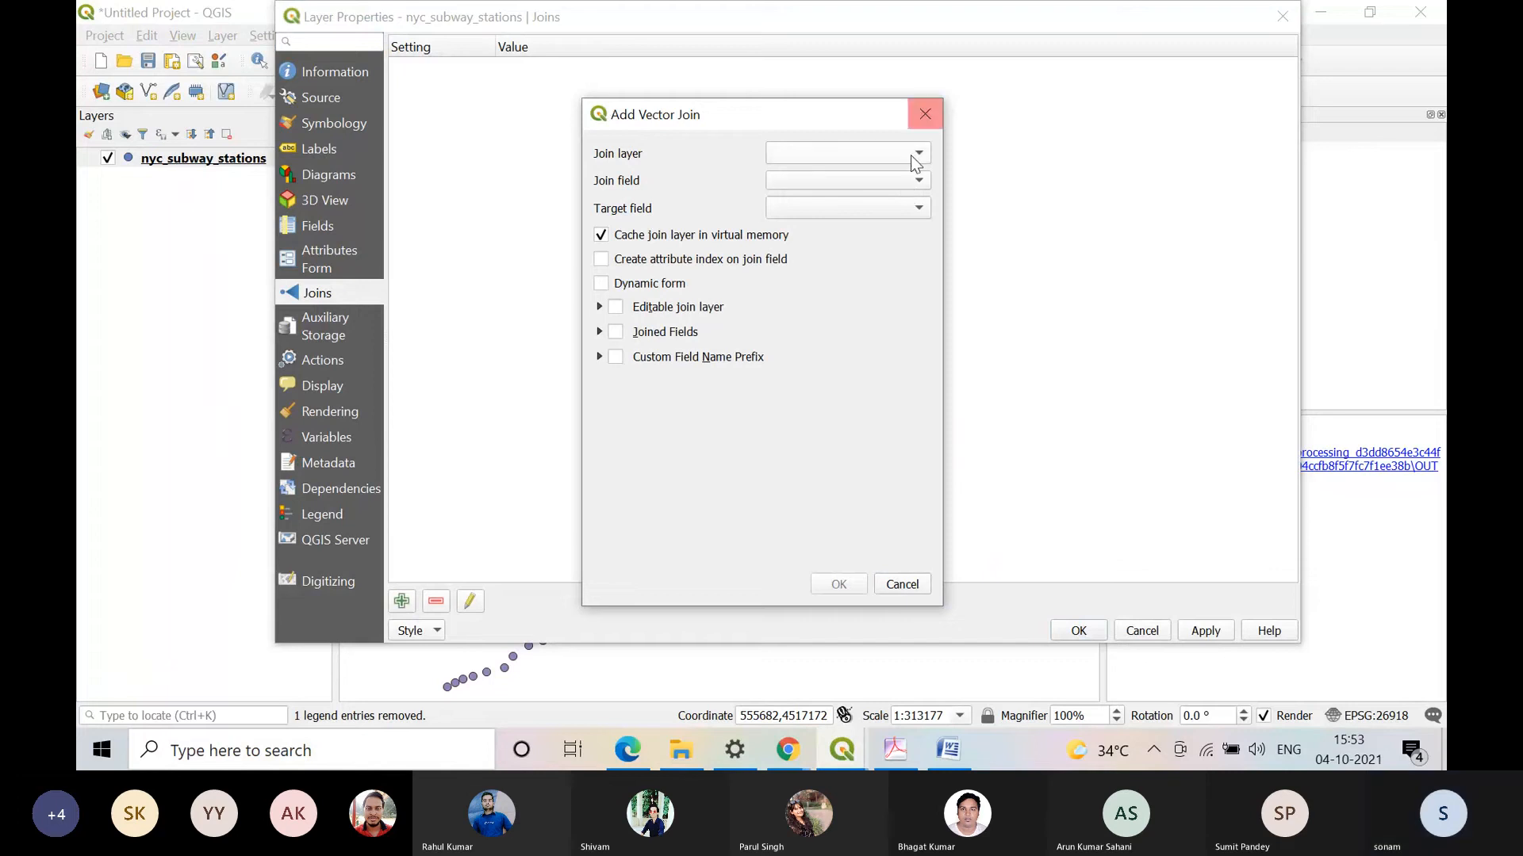
click(902, 584)
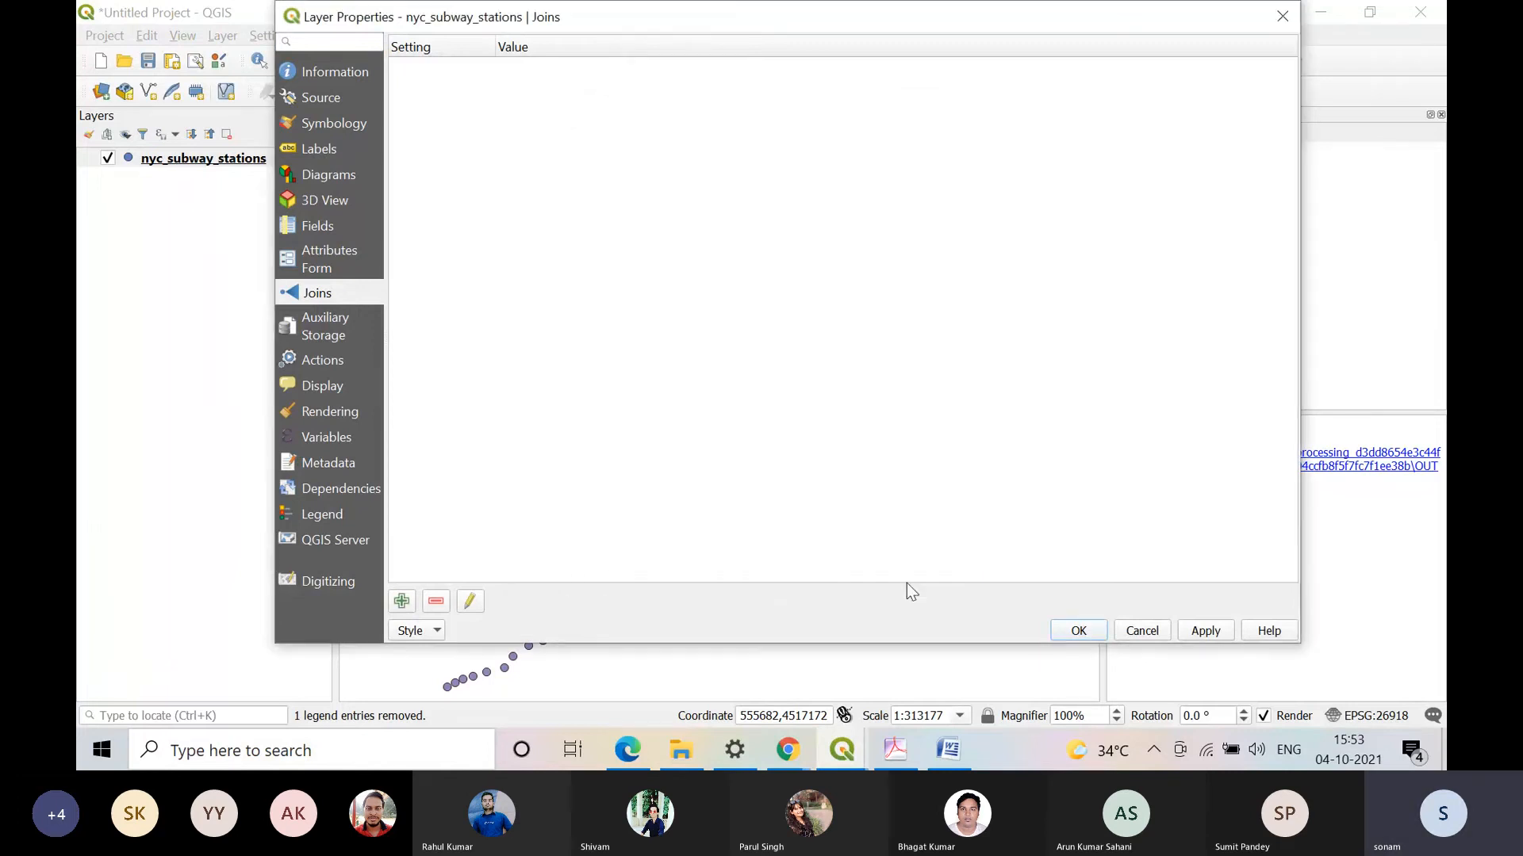
click(1148, 630)
Step: Discard the subway stations project, switch to the QGIS window with Village_Boundary_Data, and start a new project there without saving
click(100, 61)
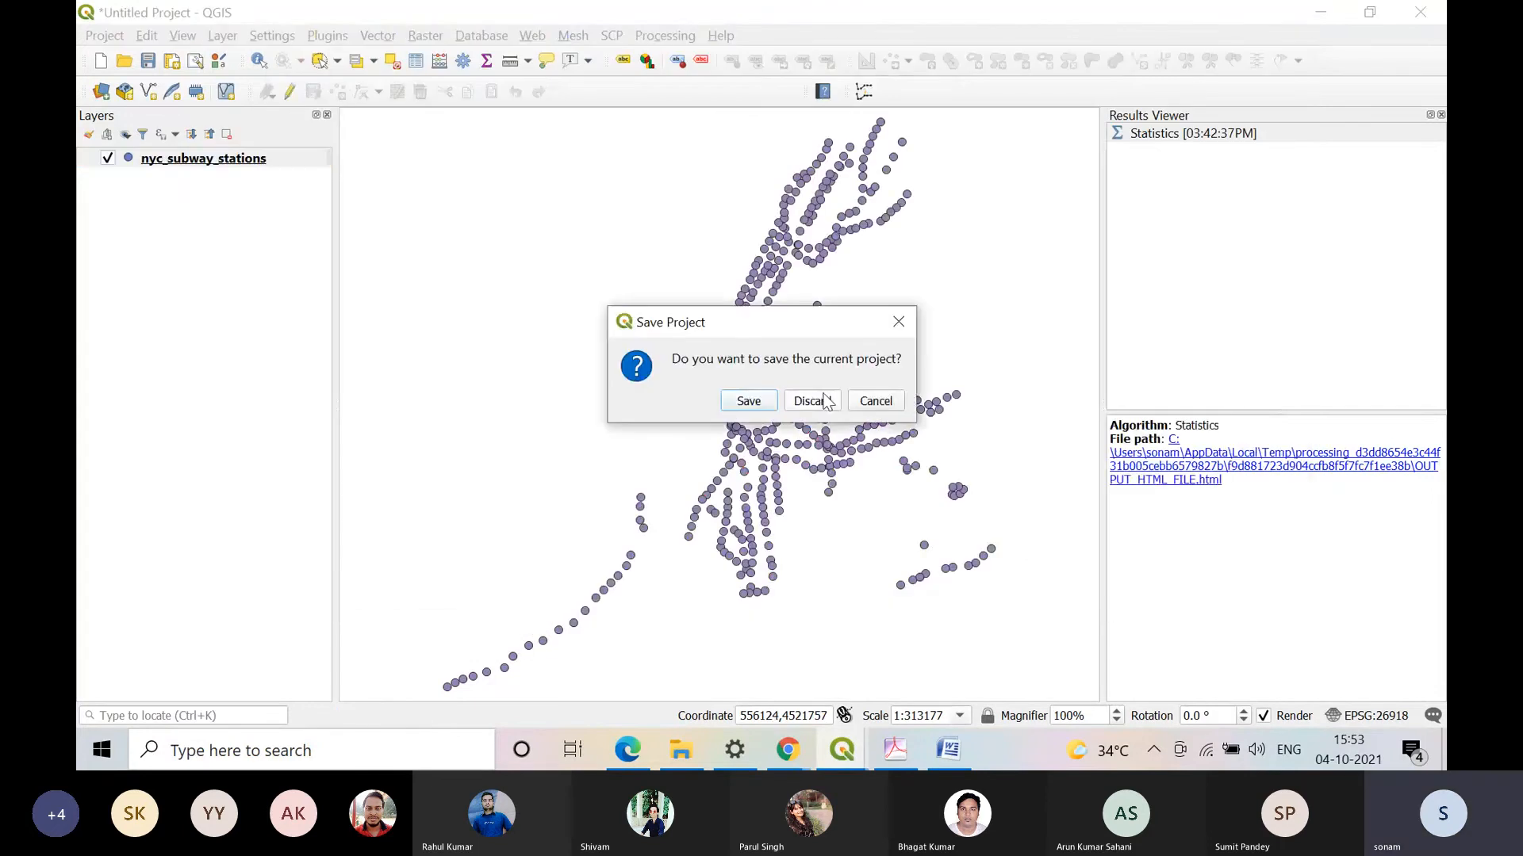
click(824, 397)
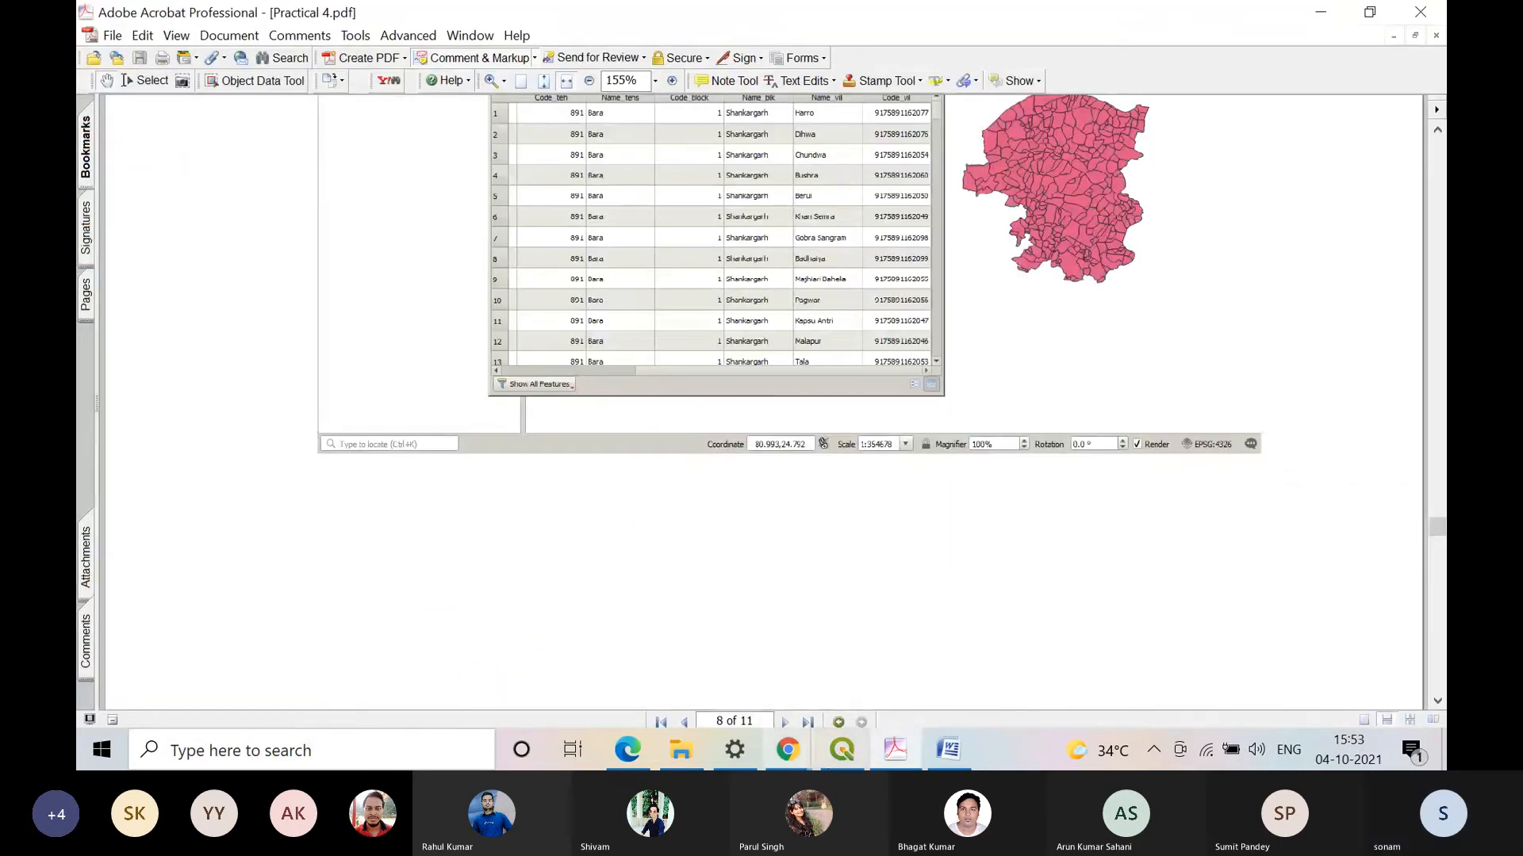
click(841, 749)
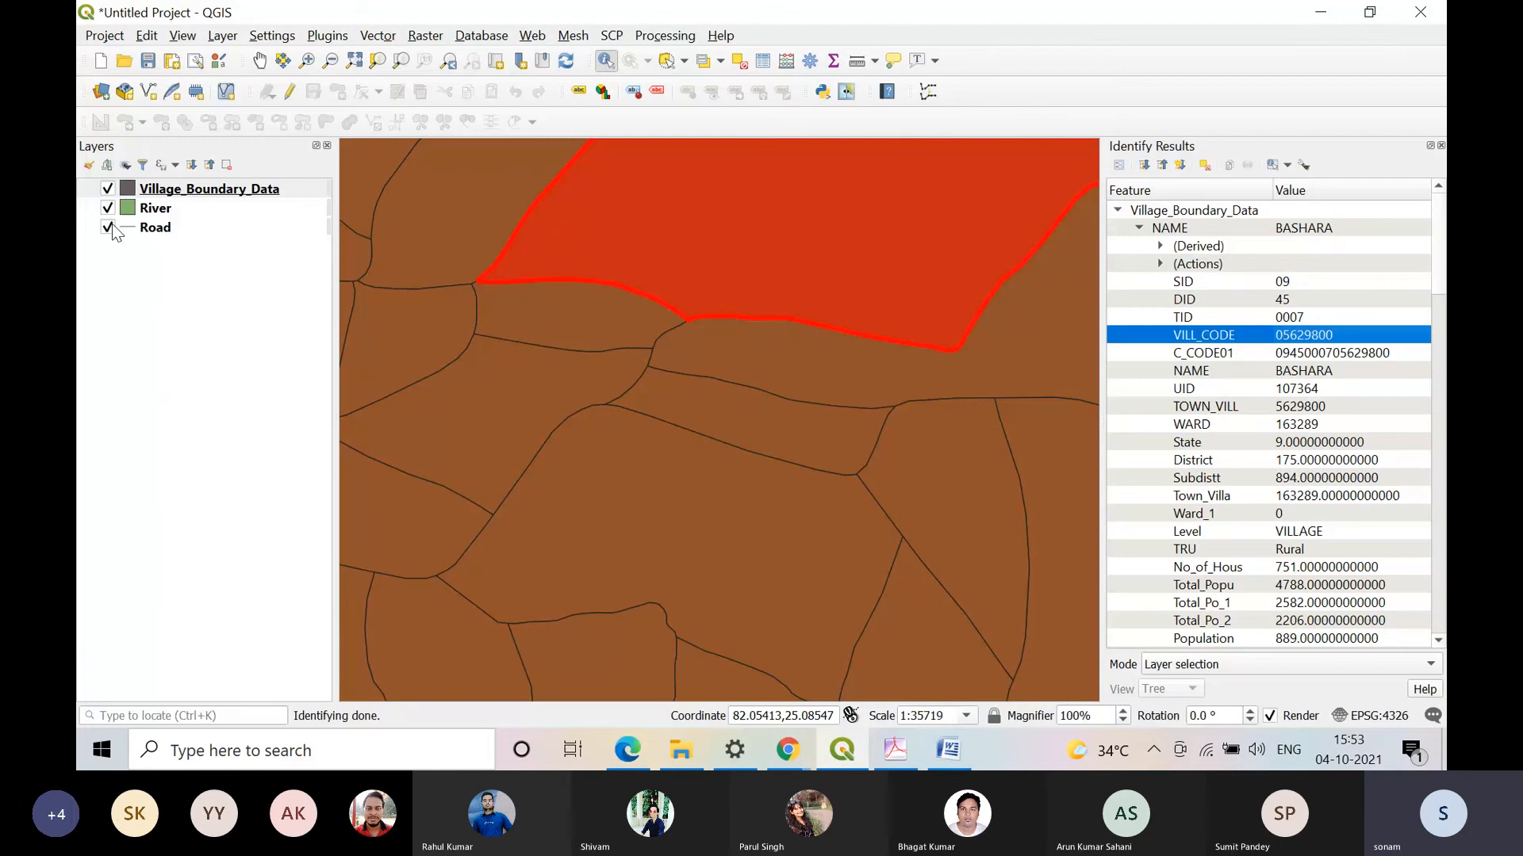
key(ctrl+n)
click(802, 400)
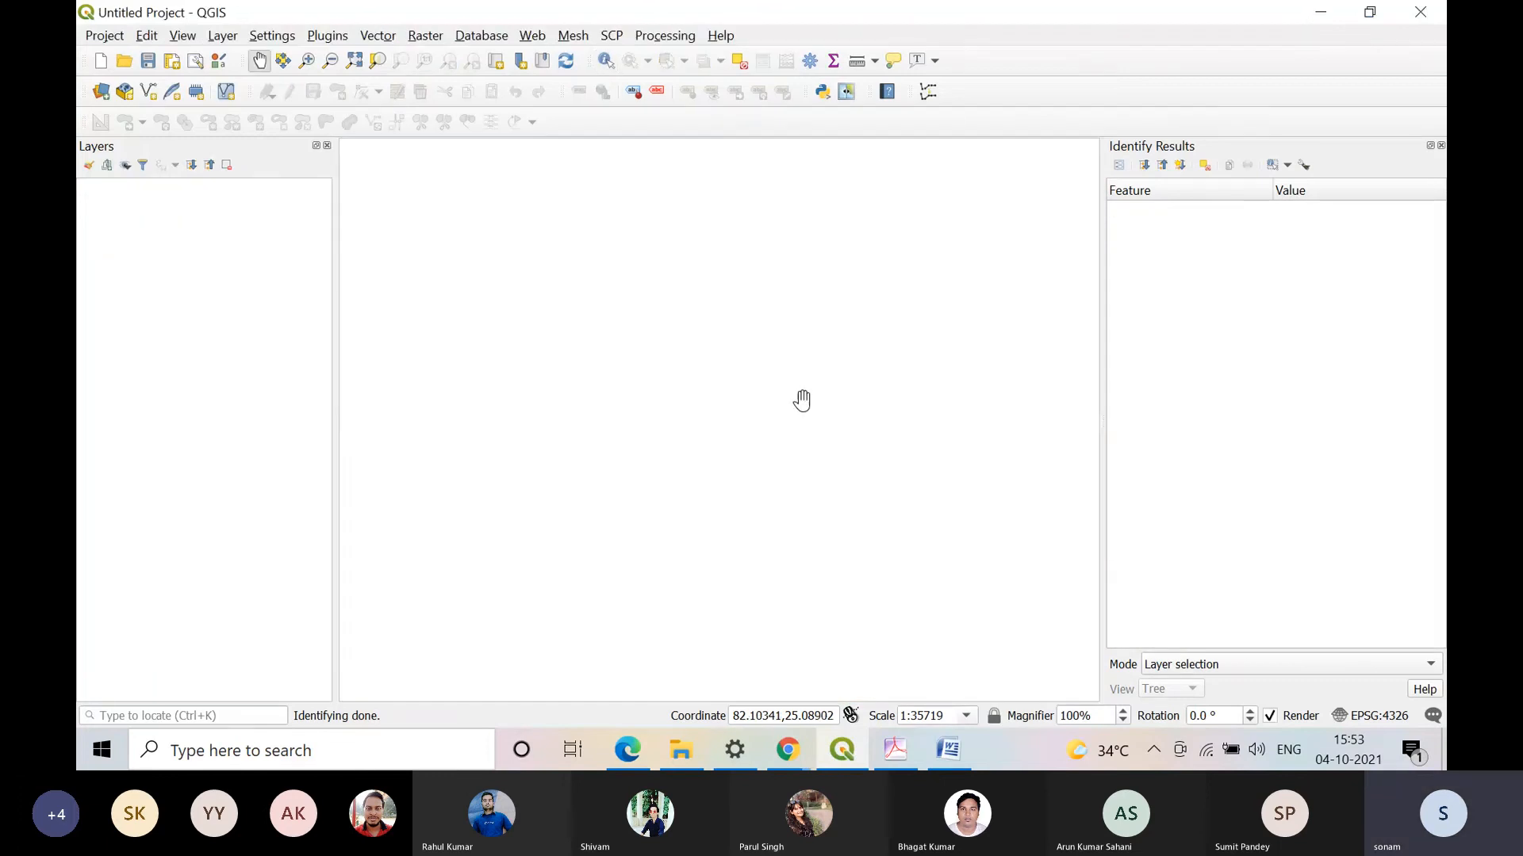
Step: Add nyc_subway_stations.shp from the NYC data folder inside the Desktop Map folder as a vector layer
click(222, 35)
mouse_move(360, 106)
click(696, 107)
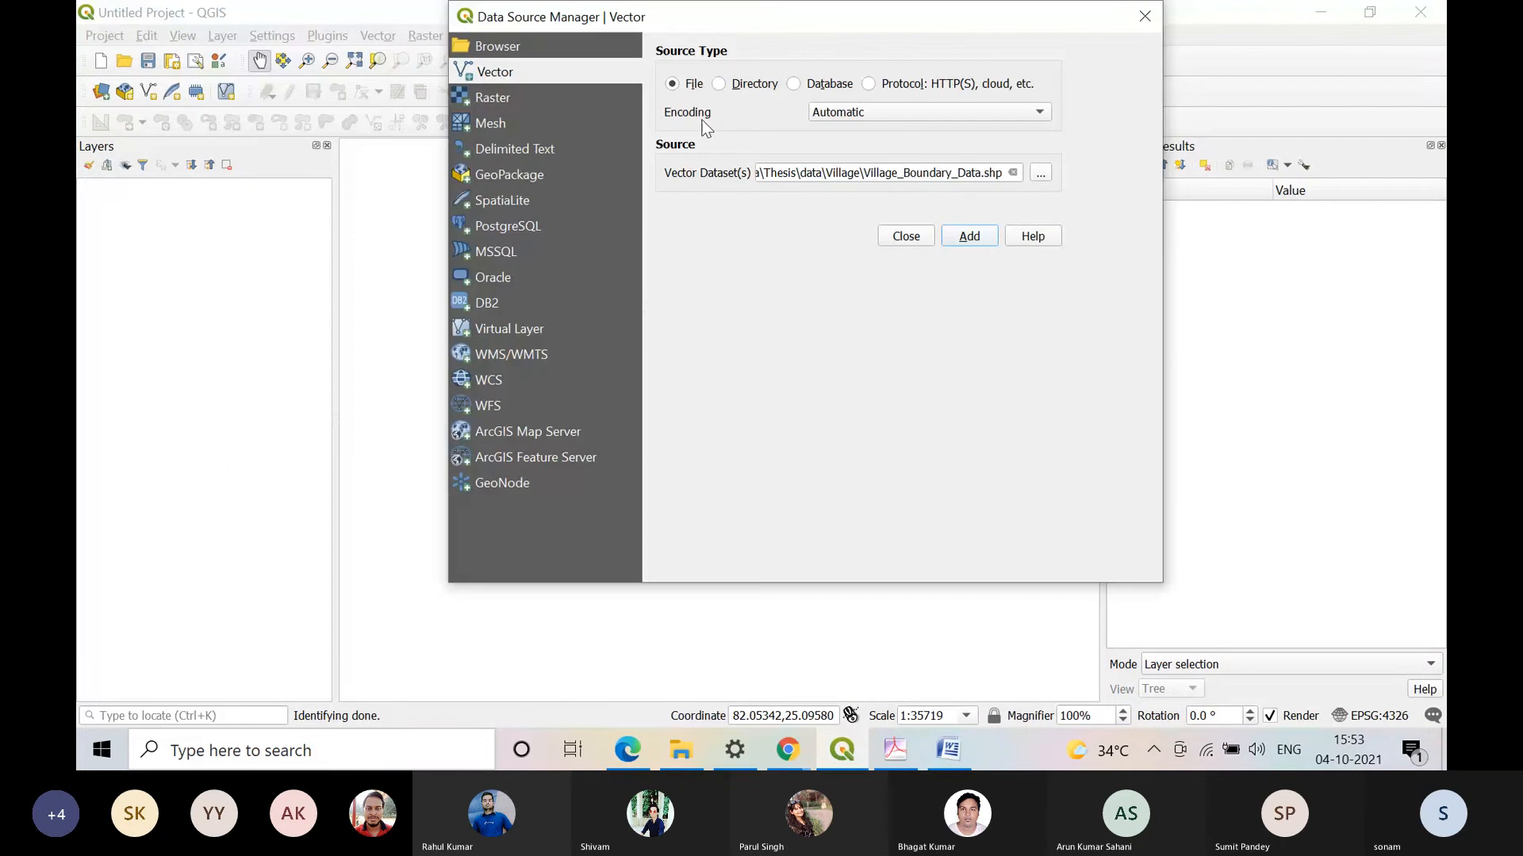
click(1040, 173)
click(570, 246)
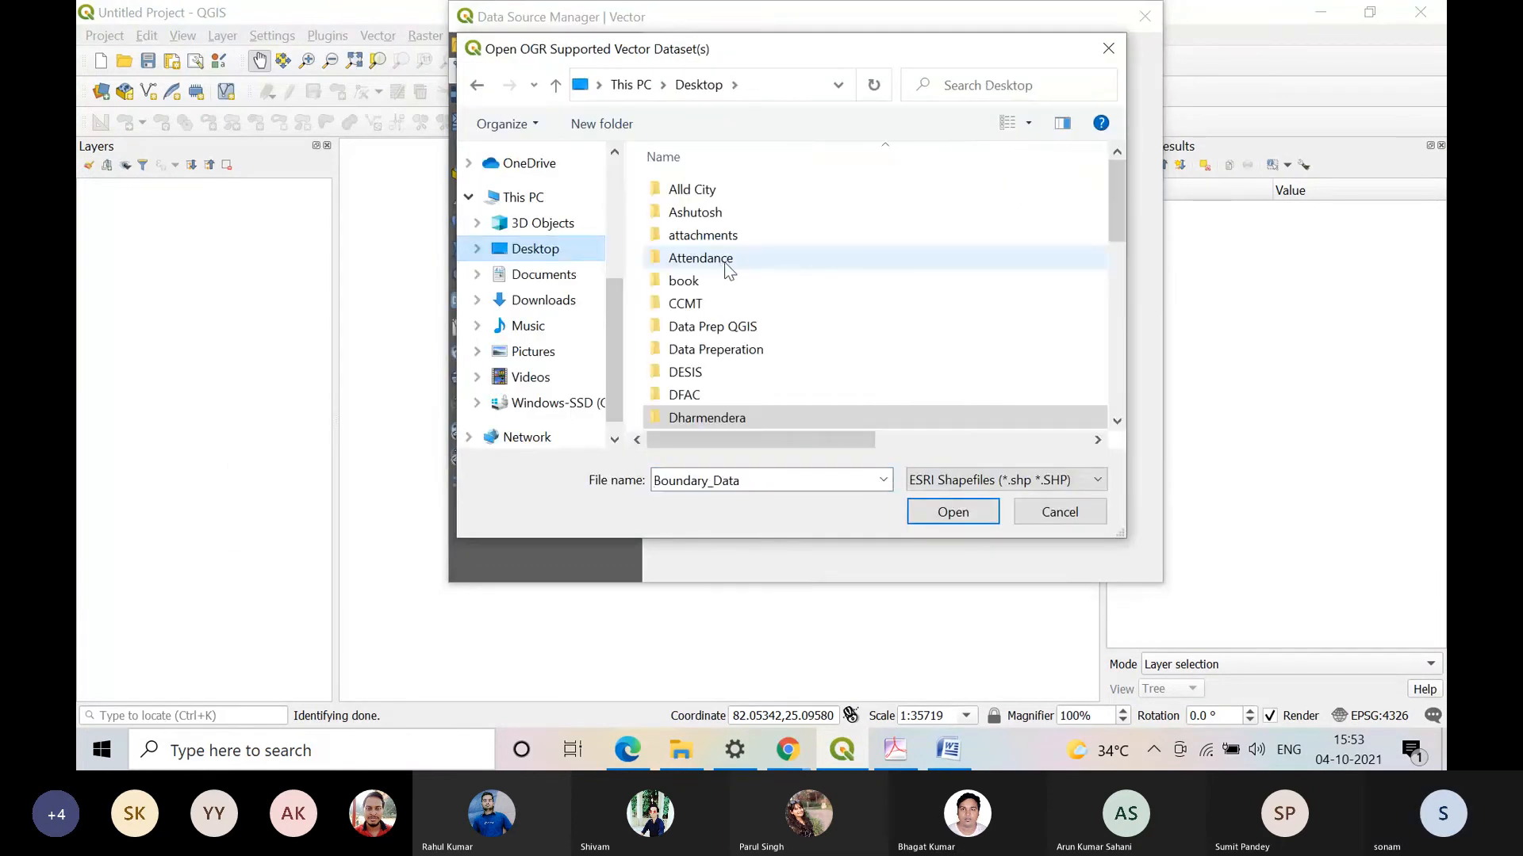
scroll(726, 266, down, 5)
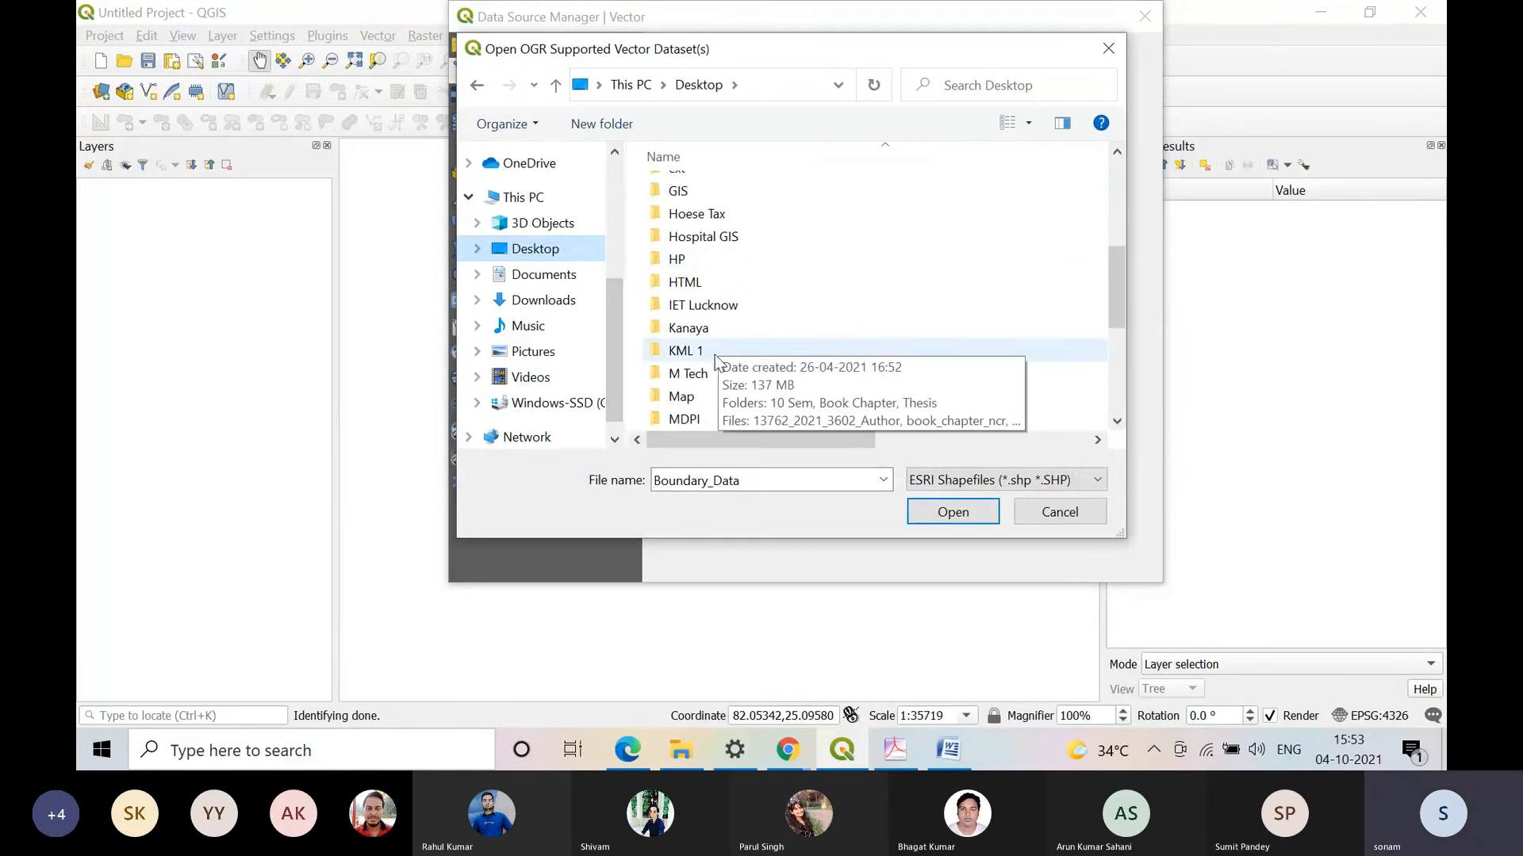
scroll(715, 355, down, 1)
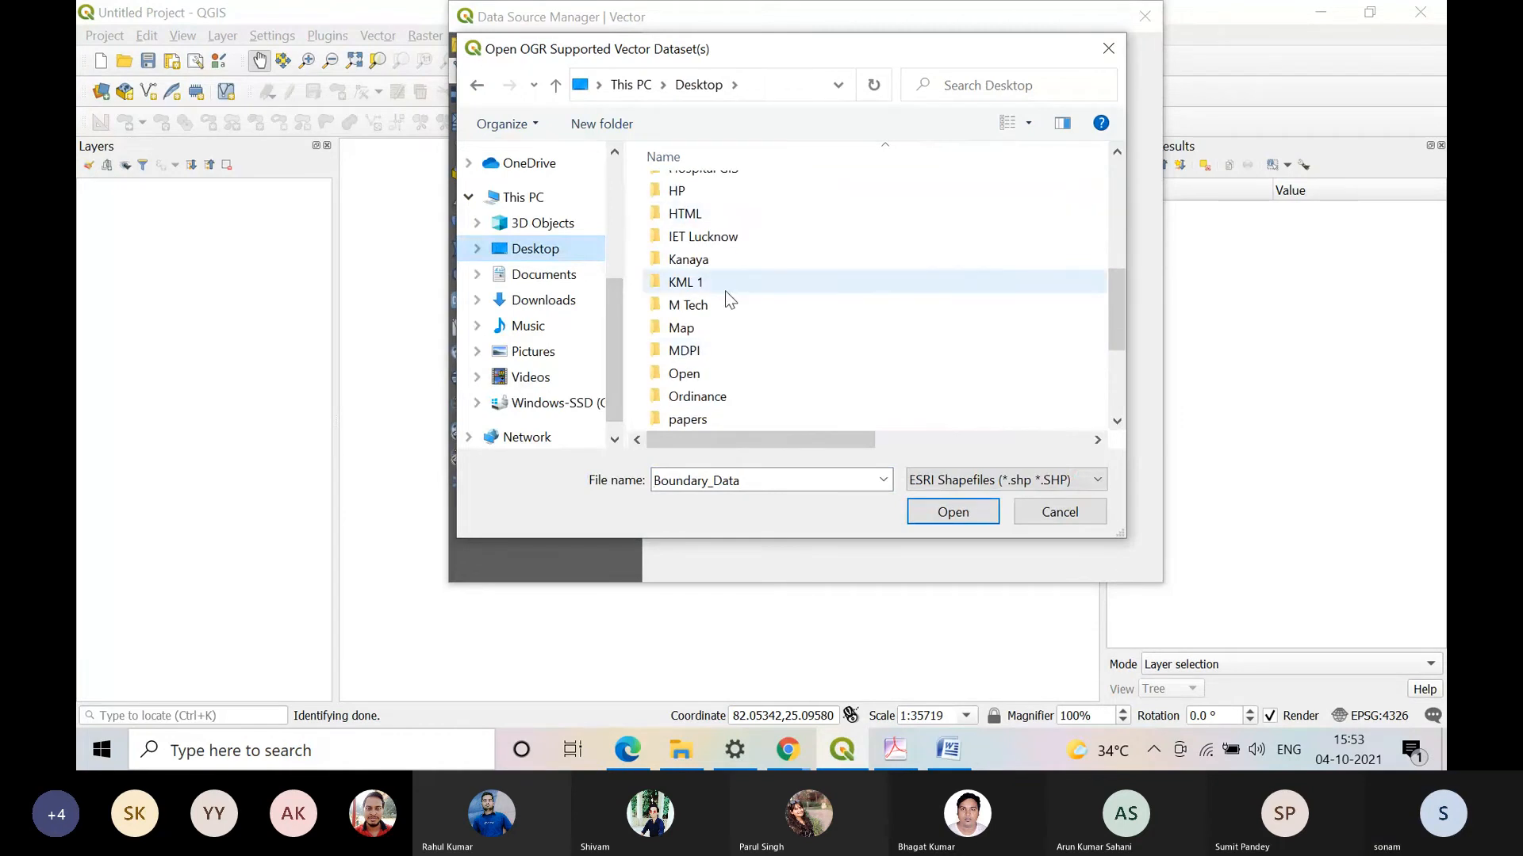
double_click(704, 335)
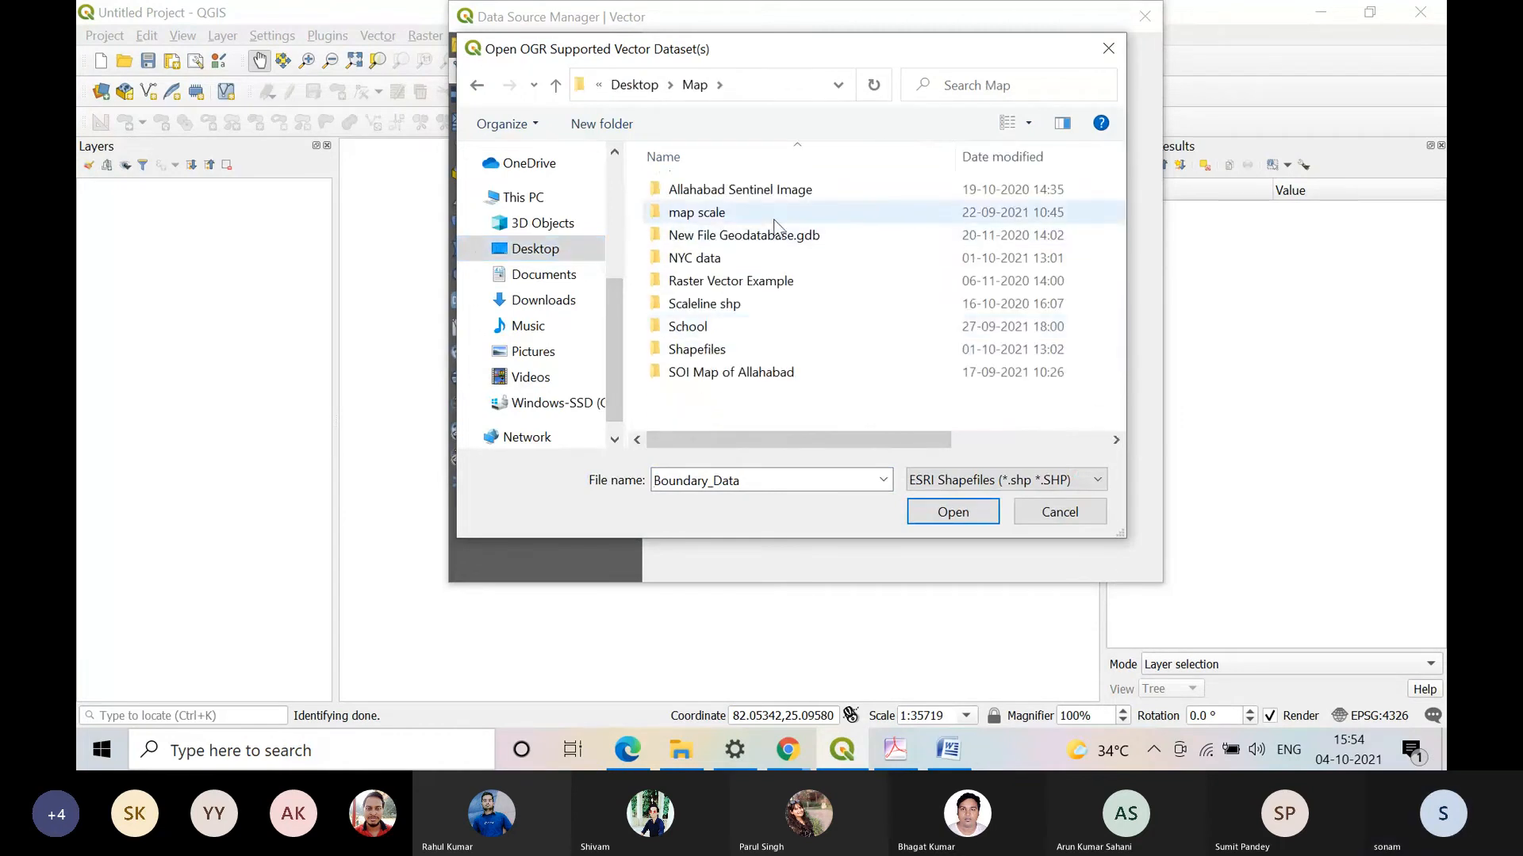
double_click(769, 265)
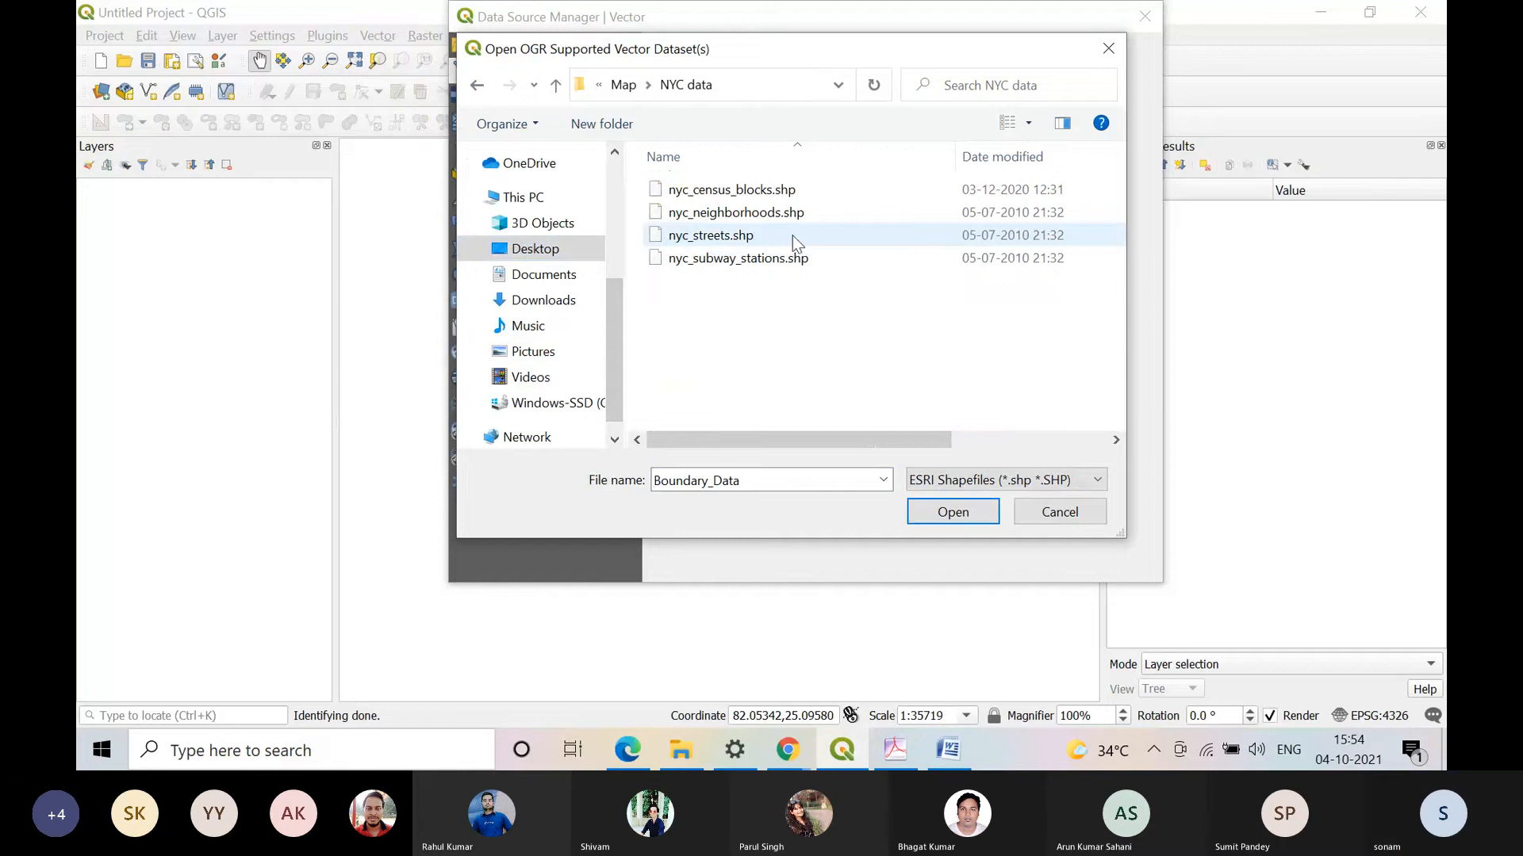
double_click(797, 258)
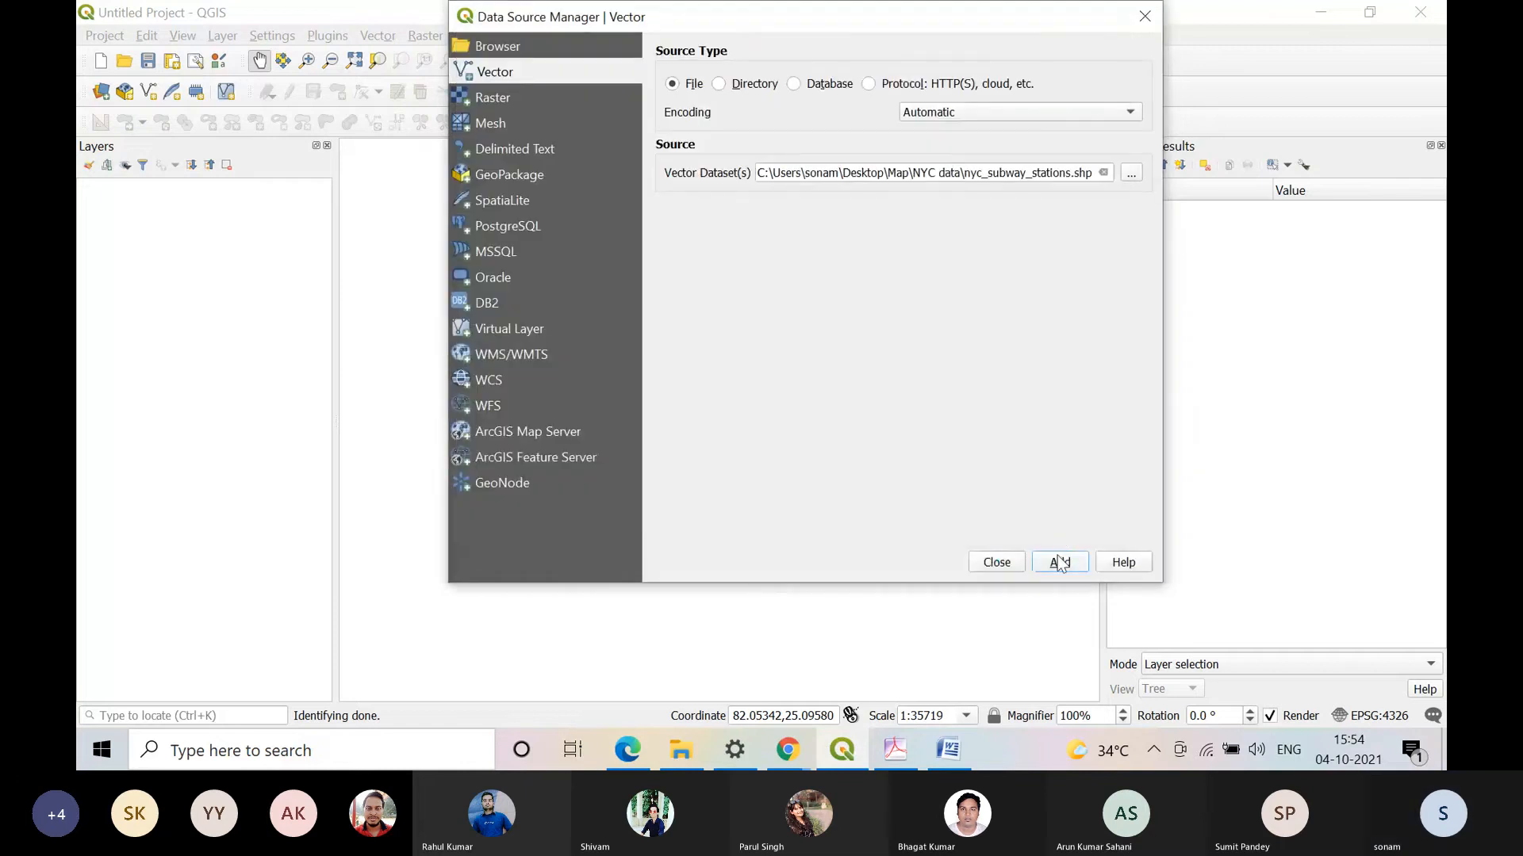
click(1058, 559)
click(977, 578)
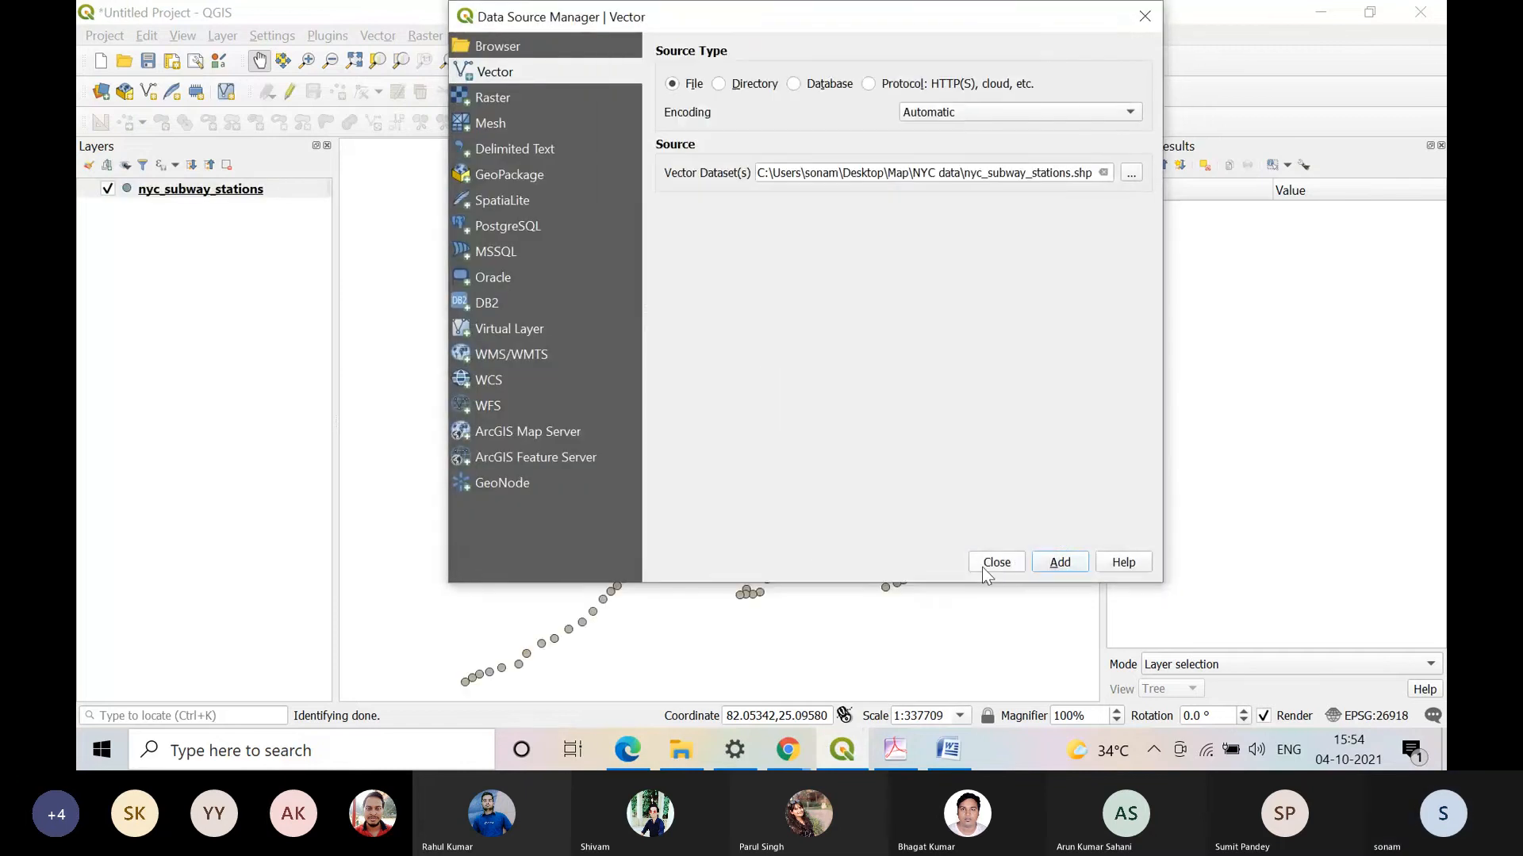
click(998, 559)
Step: Open the Add Vector Join settings for the nyc_subway_stations layer
right_click(205, 189)
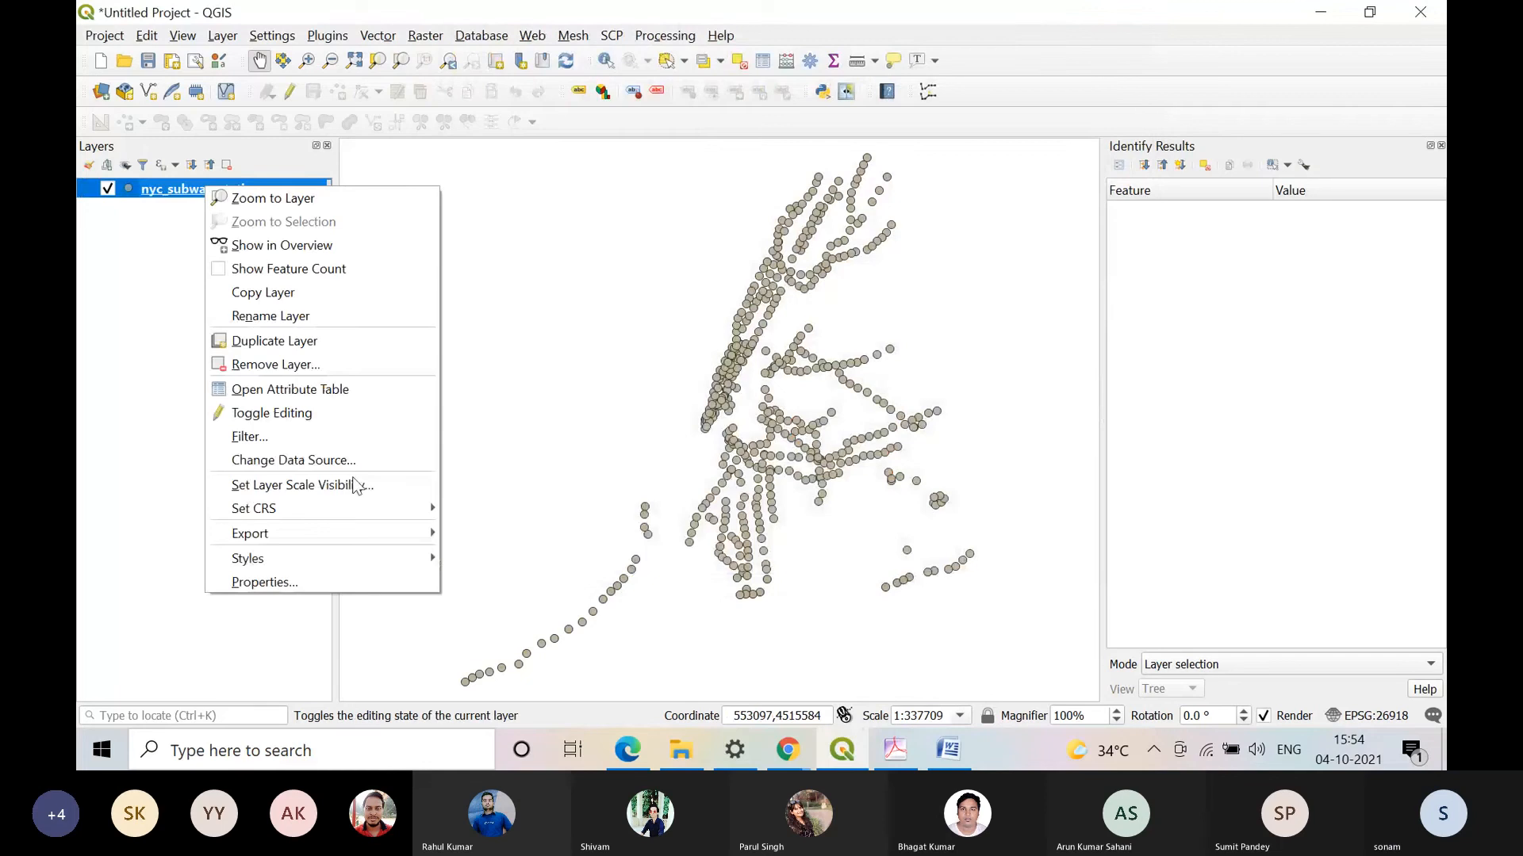
click(264, 582)
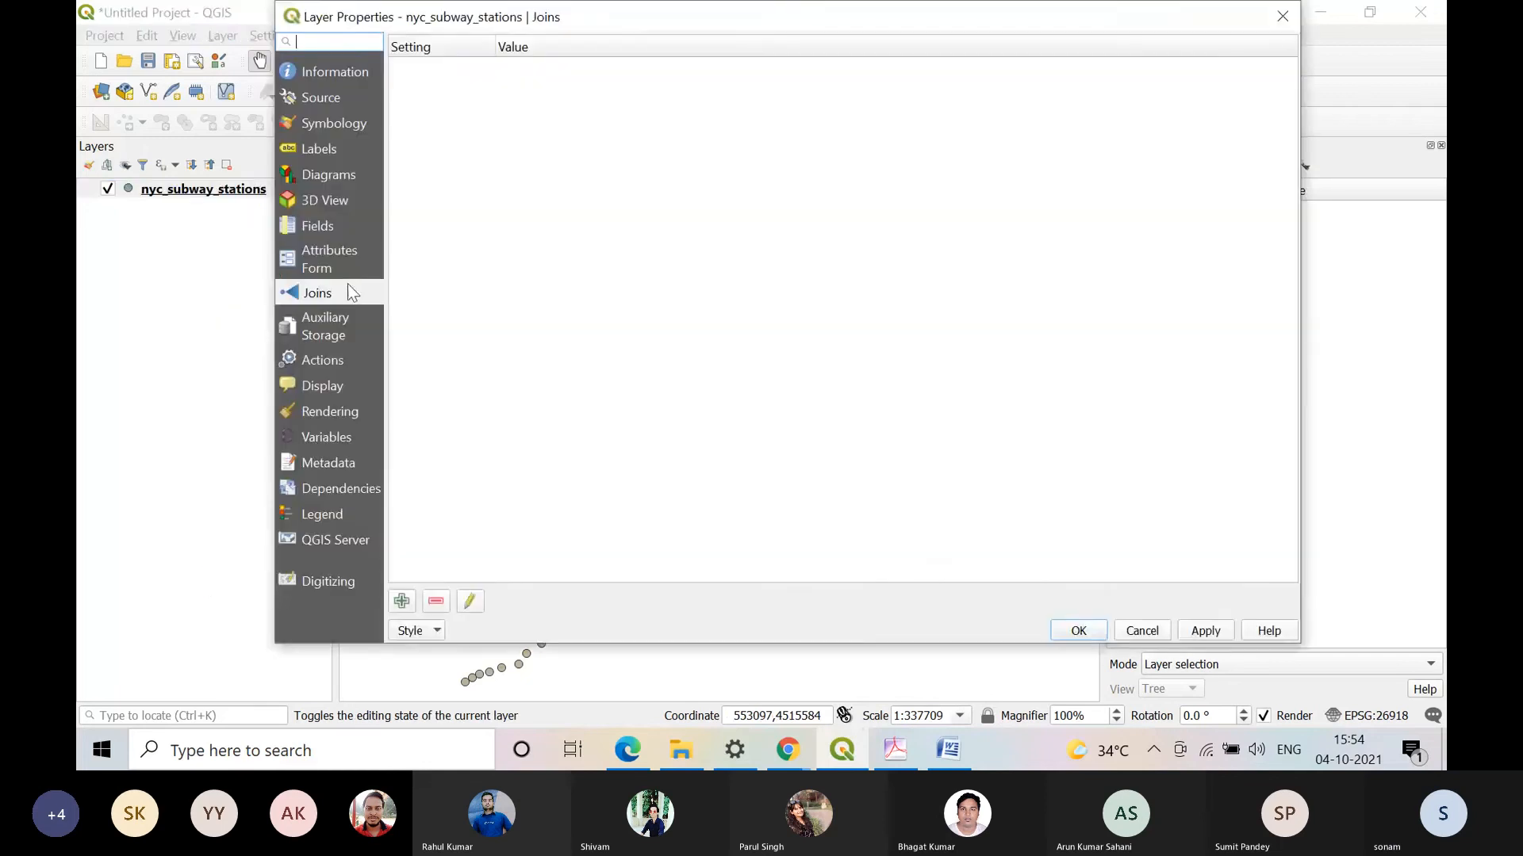
click(401, 601)
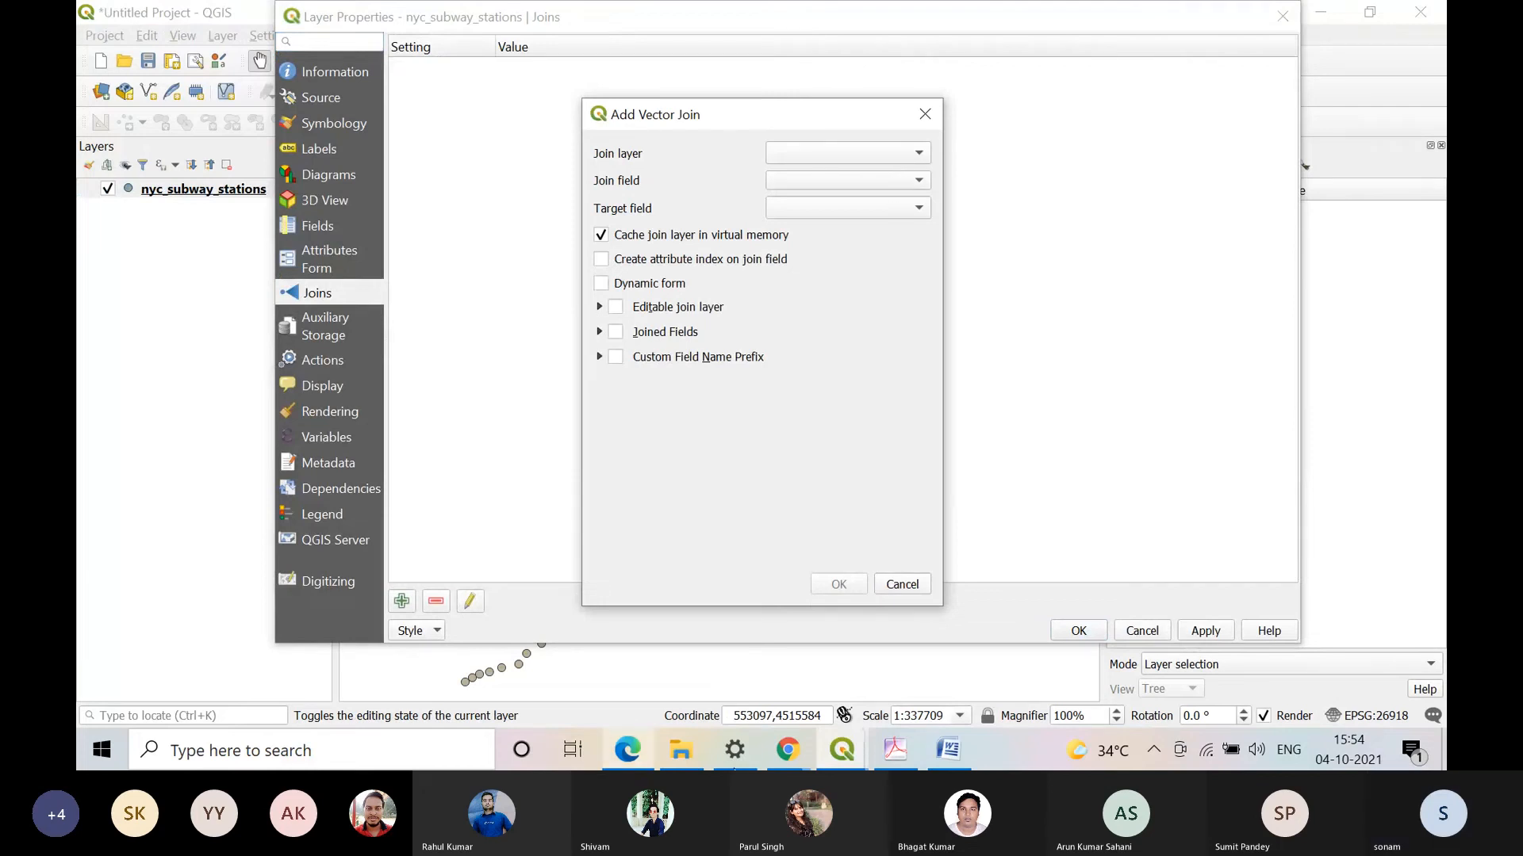
Step: Review the join instructions in Practical 4.pdf in Adobe Acrobat, and close the QGIS join and layer settings without adding a join
click(895, 749)
scroll(849, 364, up, 8)
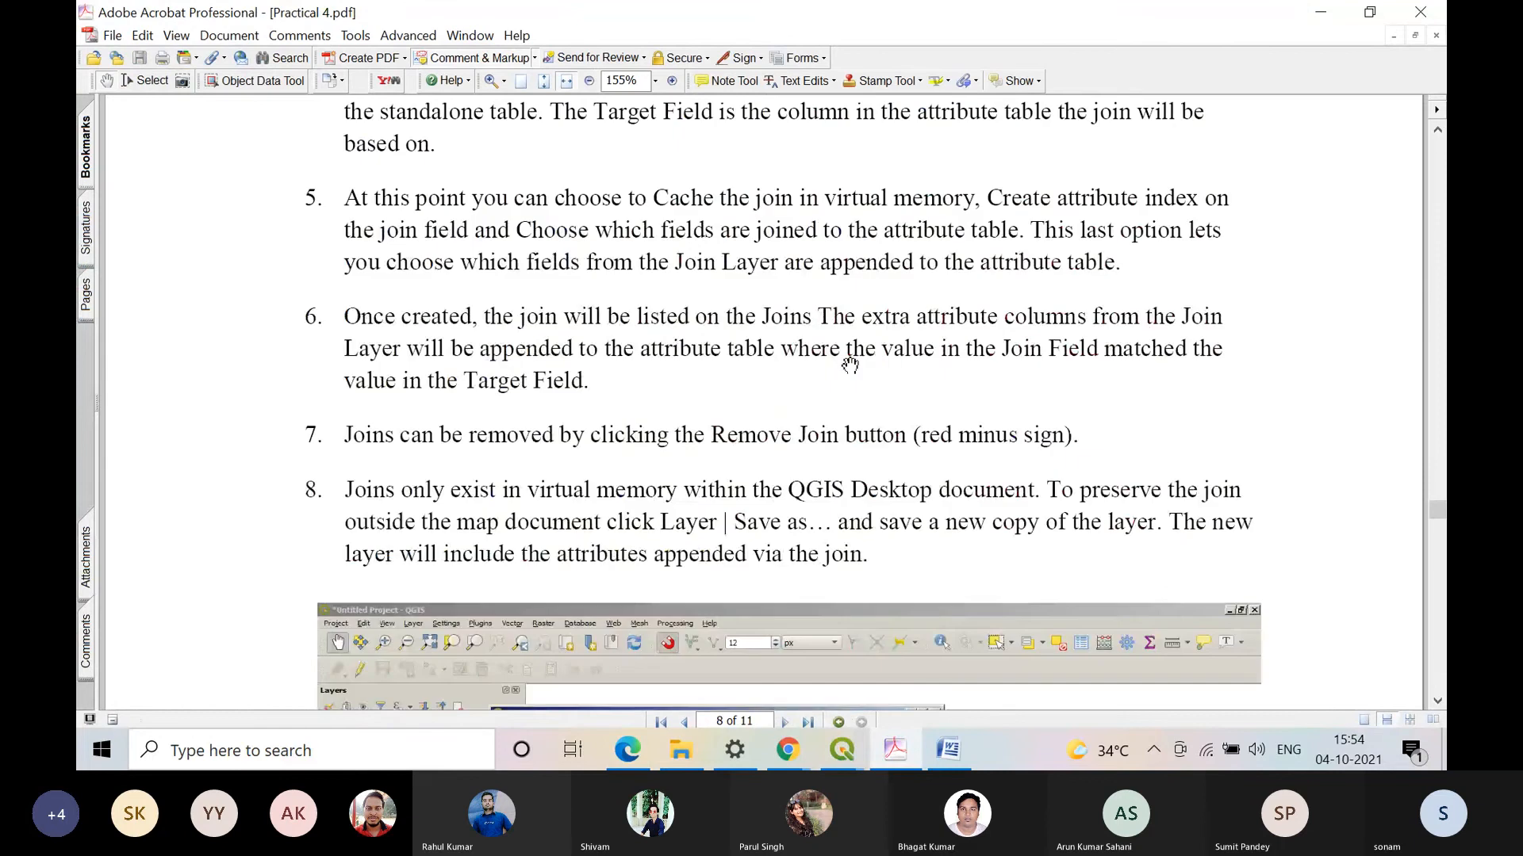
scroll(849, 364, up, 4)
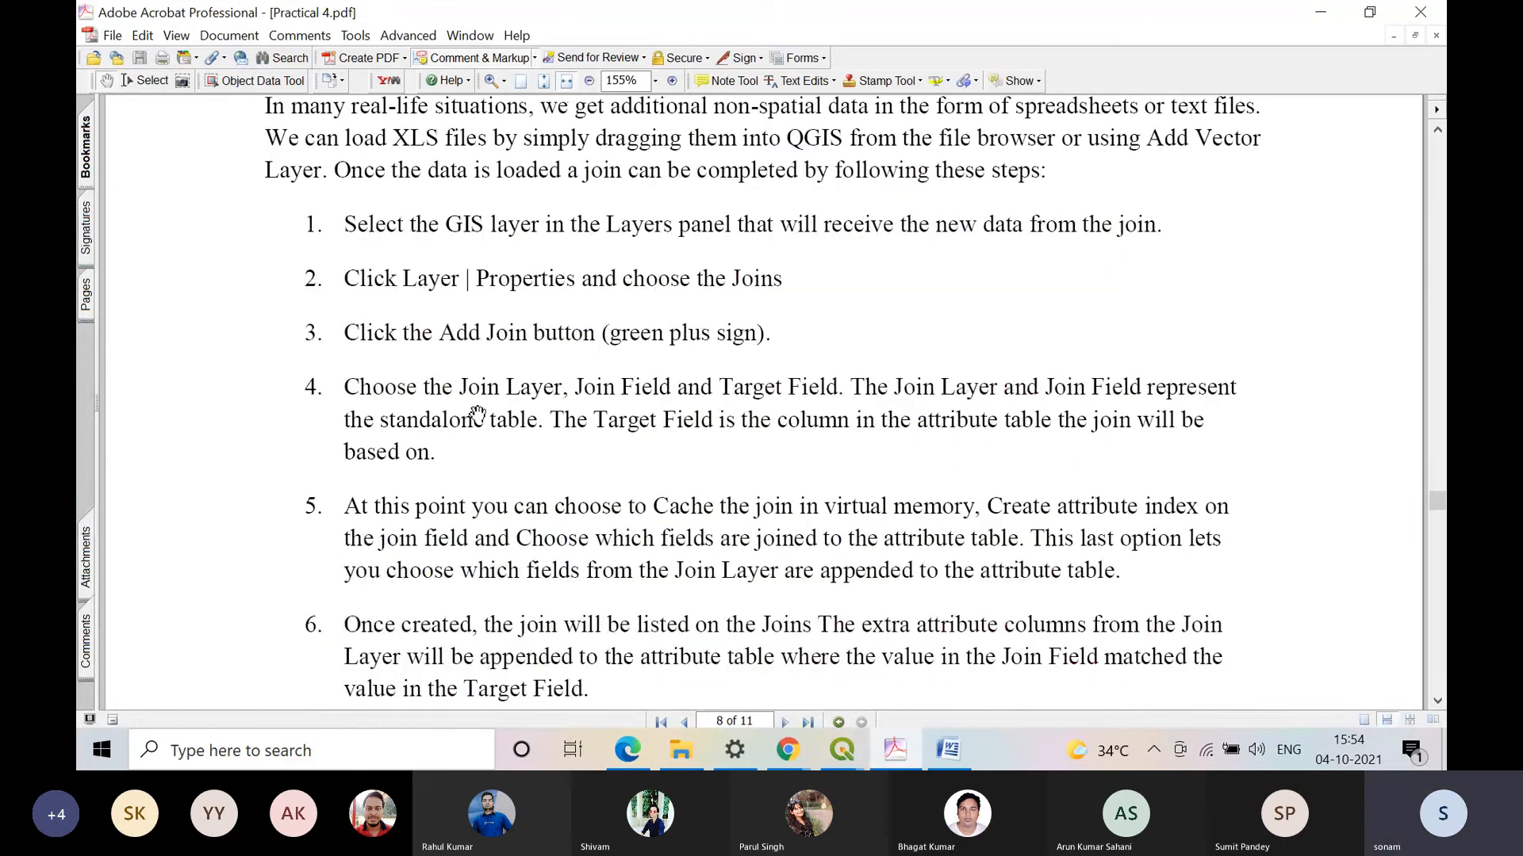
key(alt+Tab)
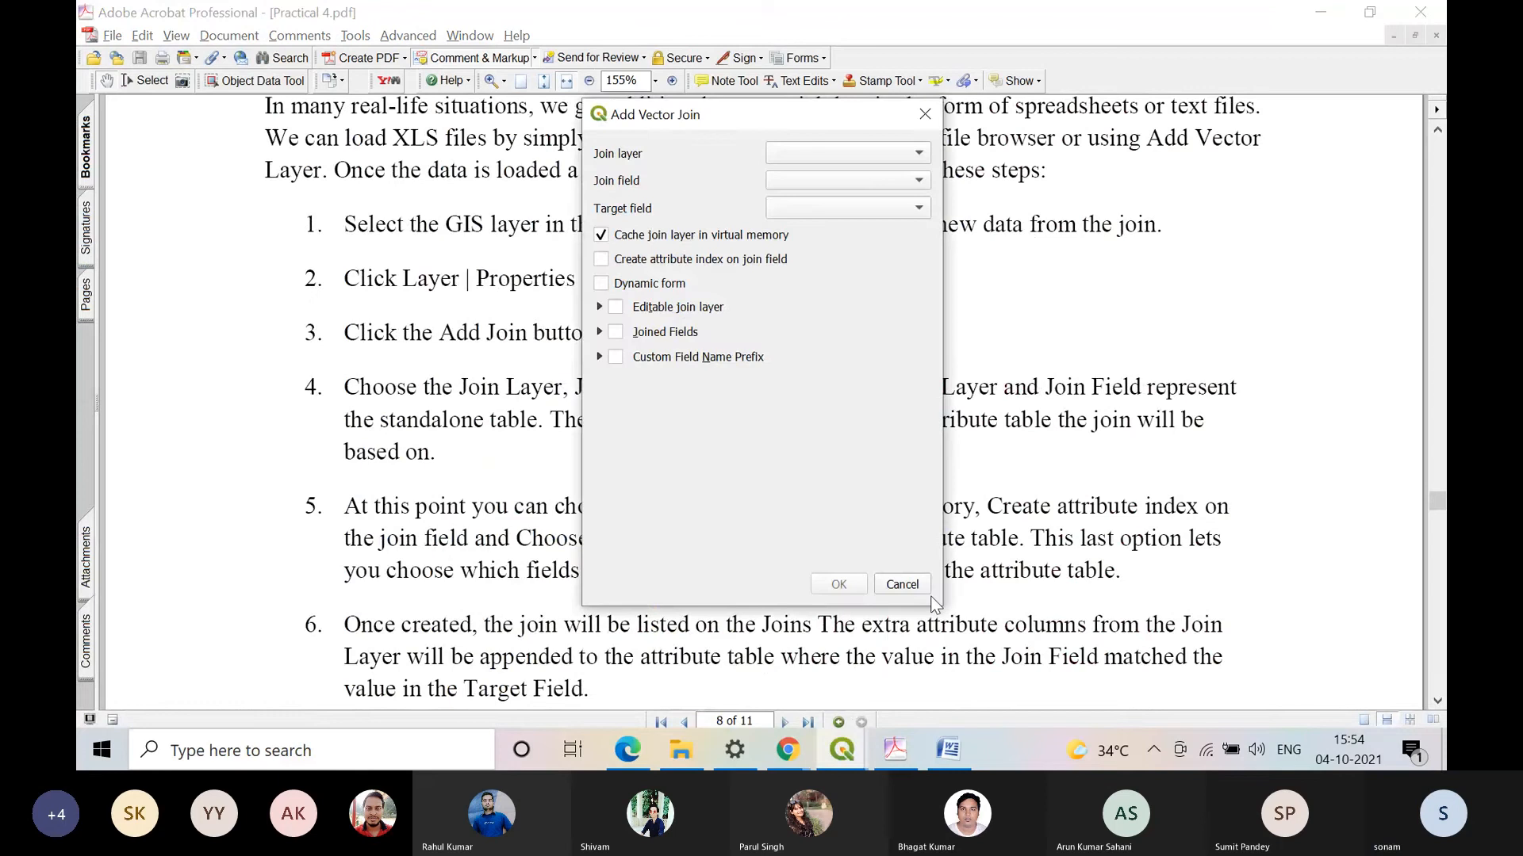
click(902, 585)
click(841, 753)
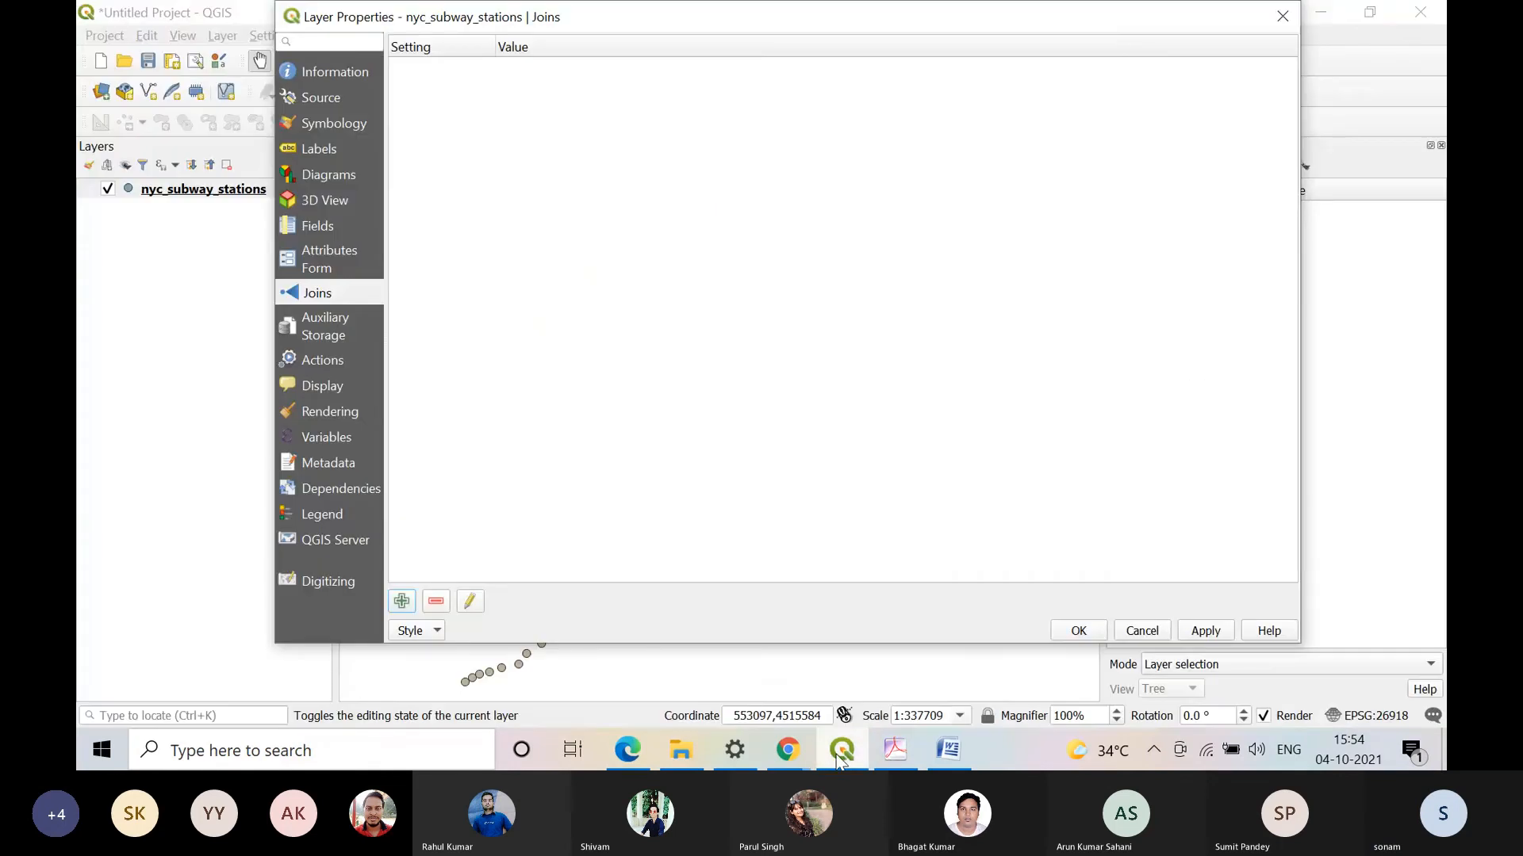
click(1142, 631)
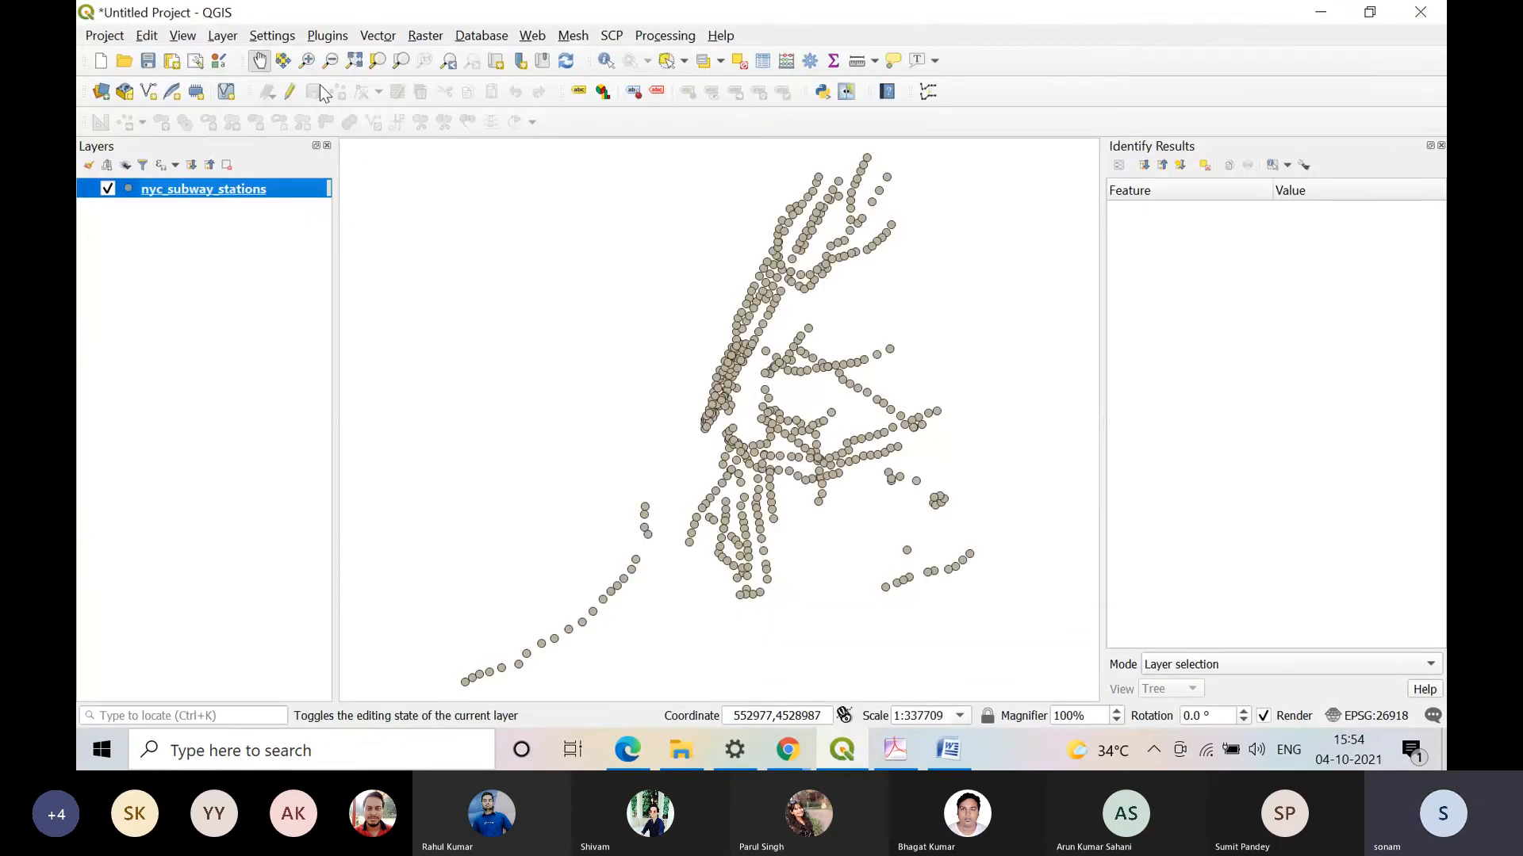
Step: Turn on editing for the nyc_subway_stations layer
click(289, 91)
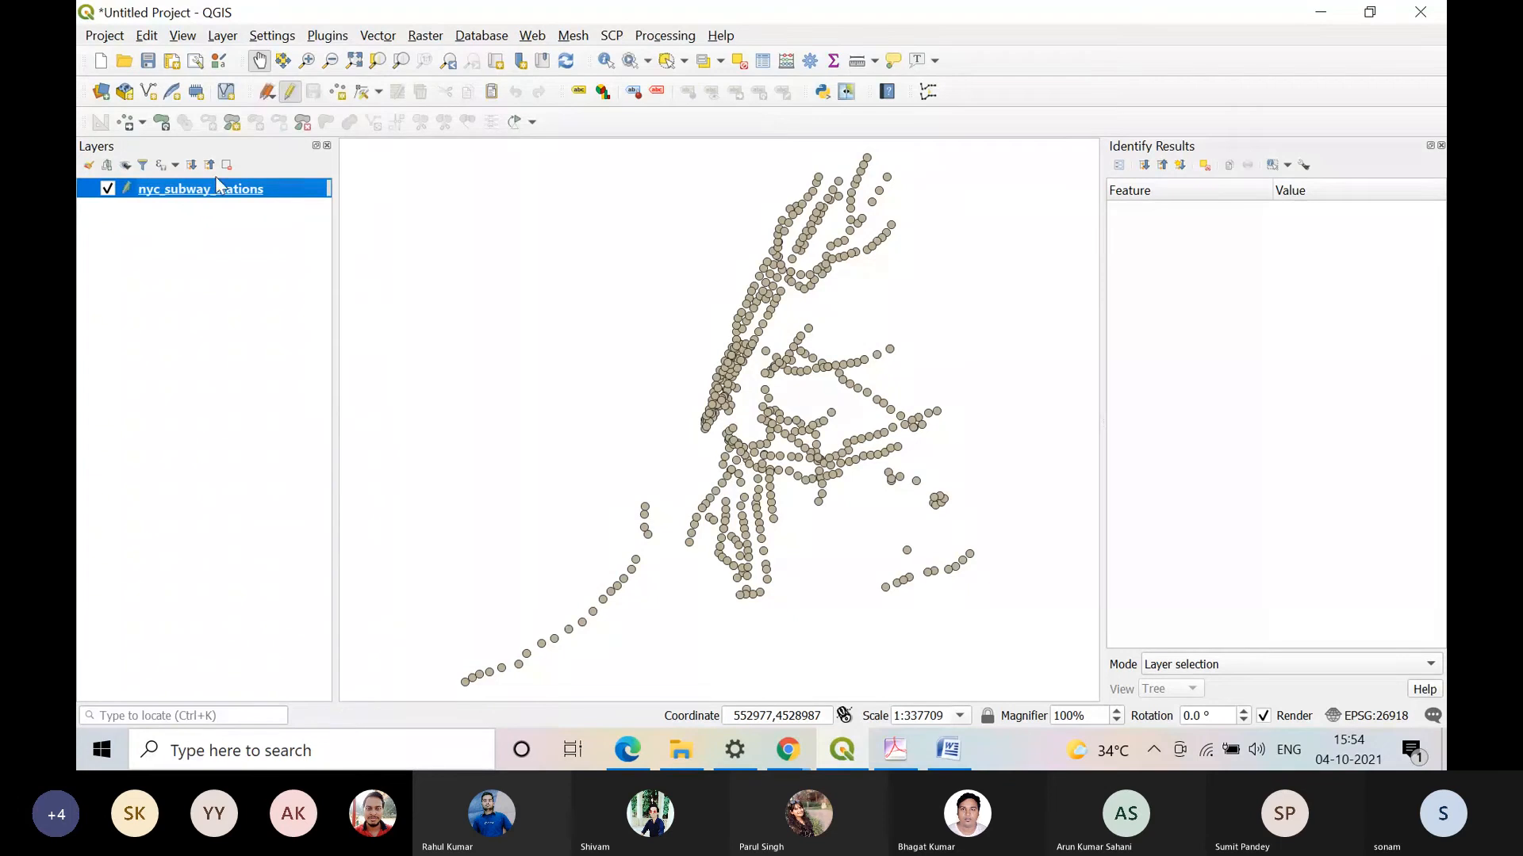
right_click(208, 187)
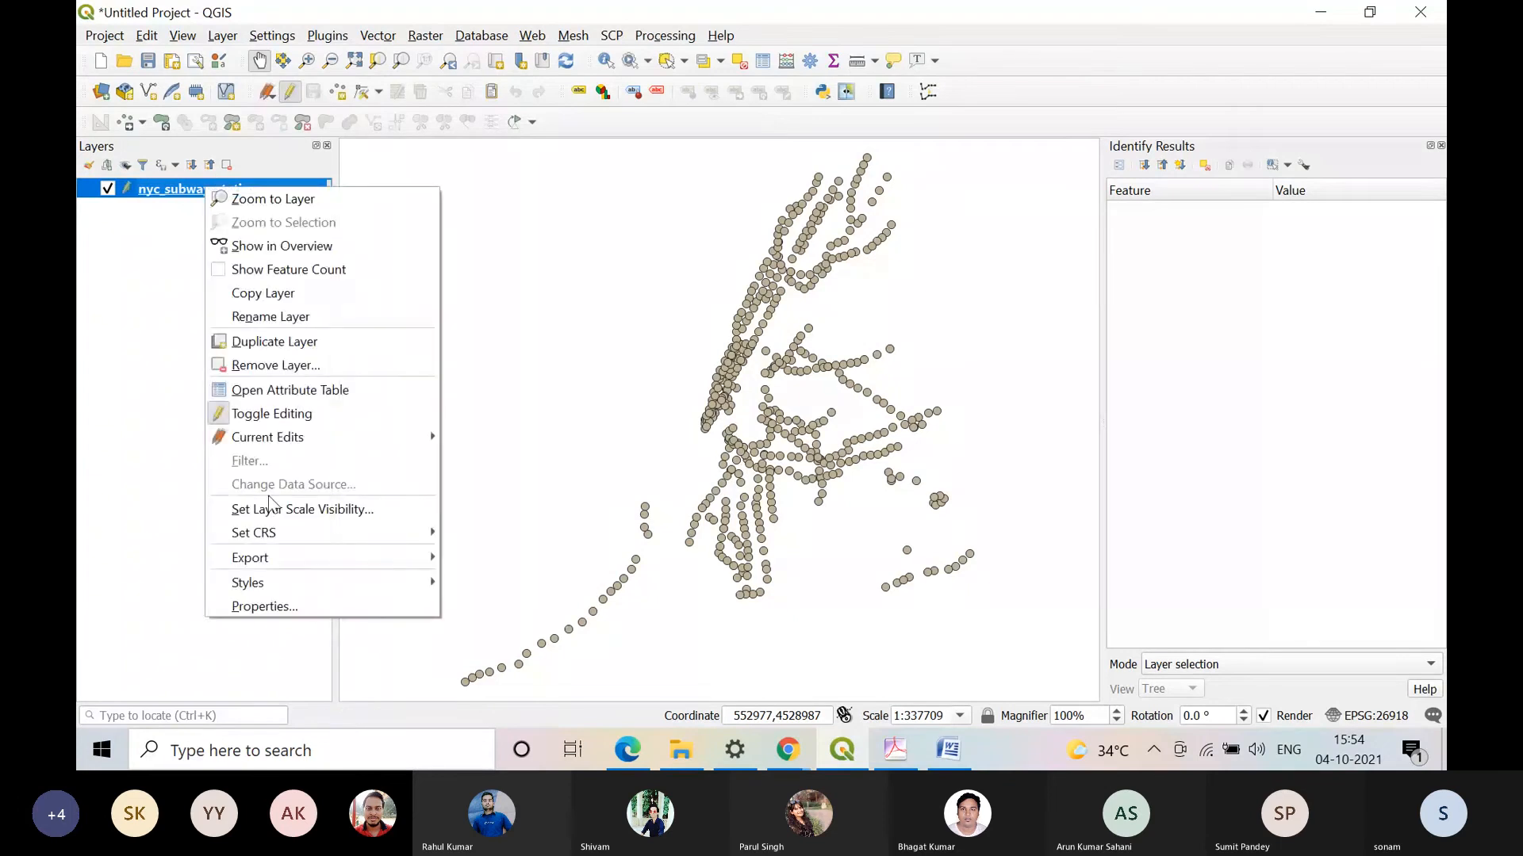
click(312, 605)
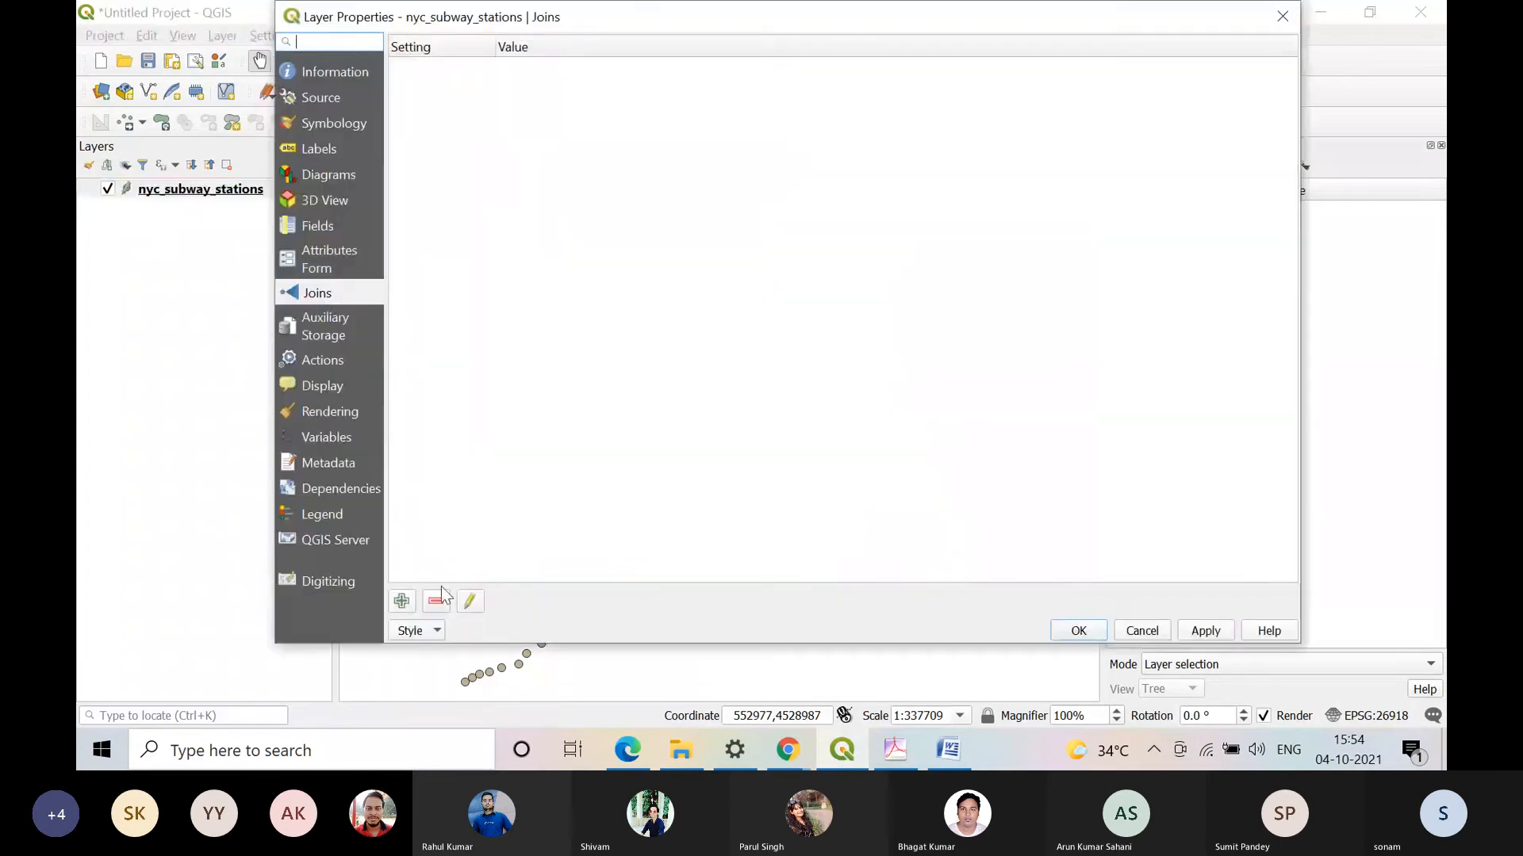
click(401, 600)
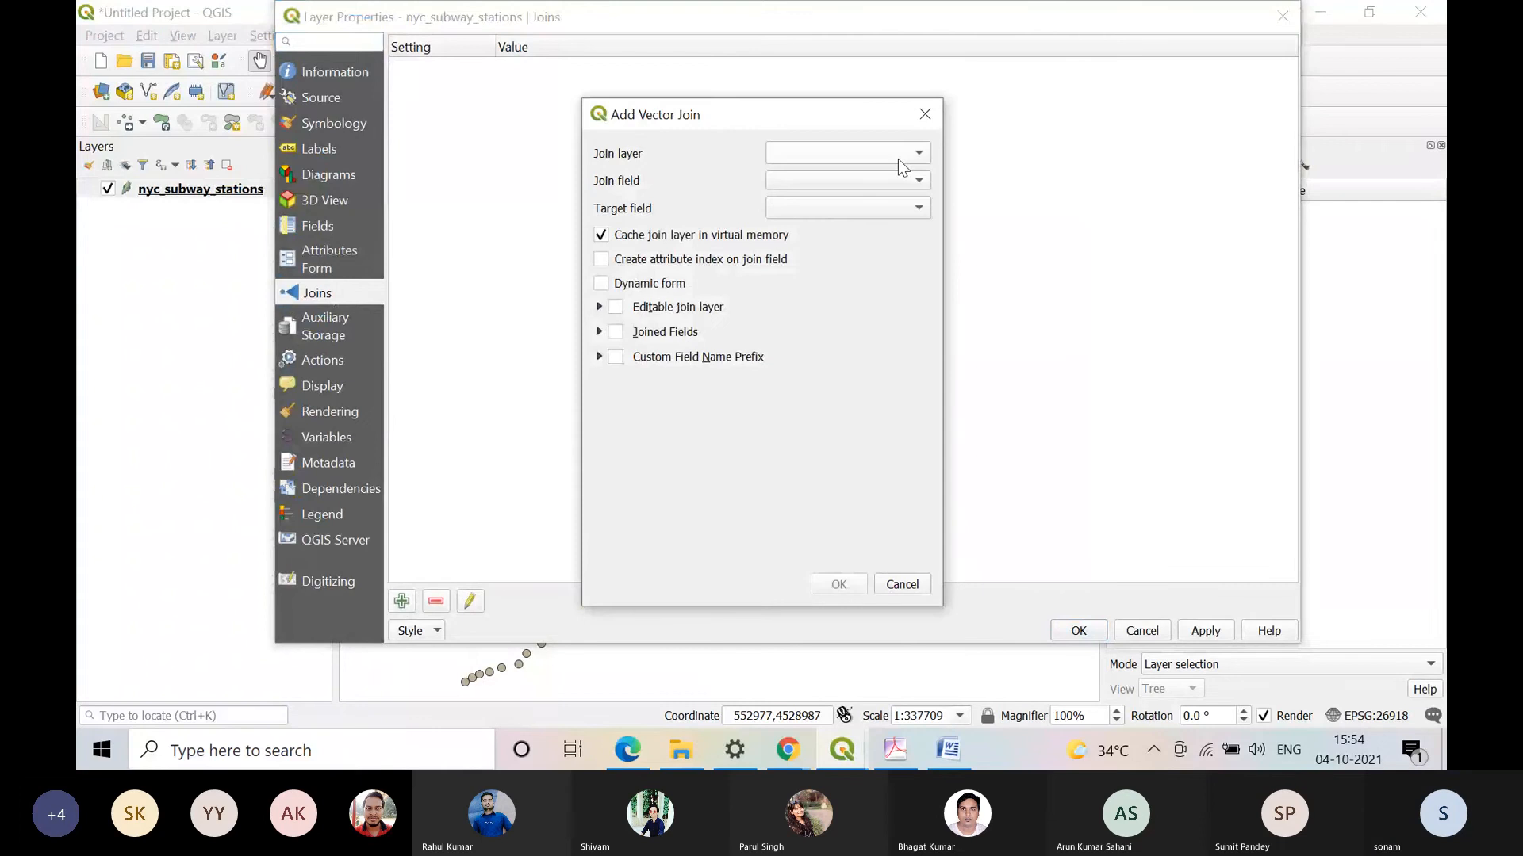
click(925, 114)
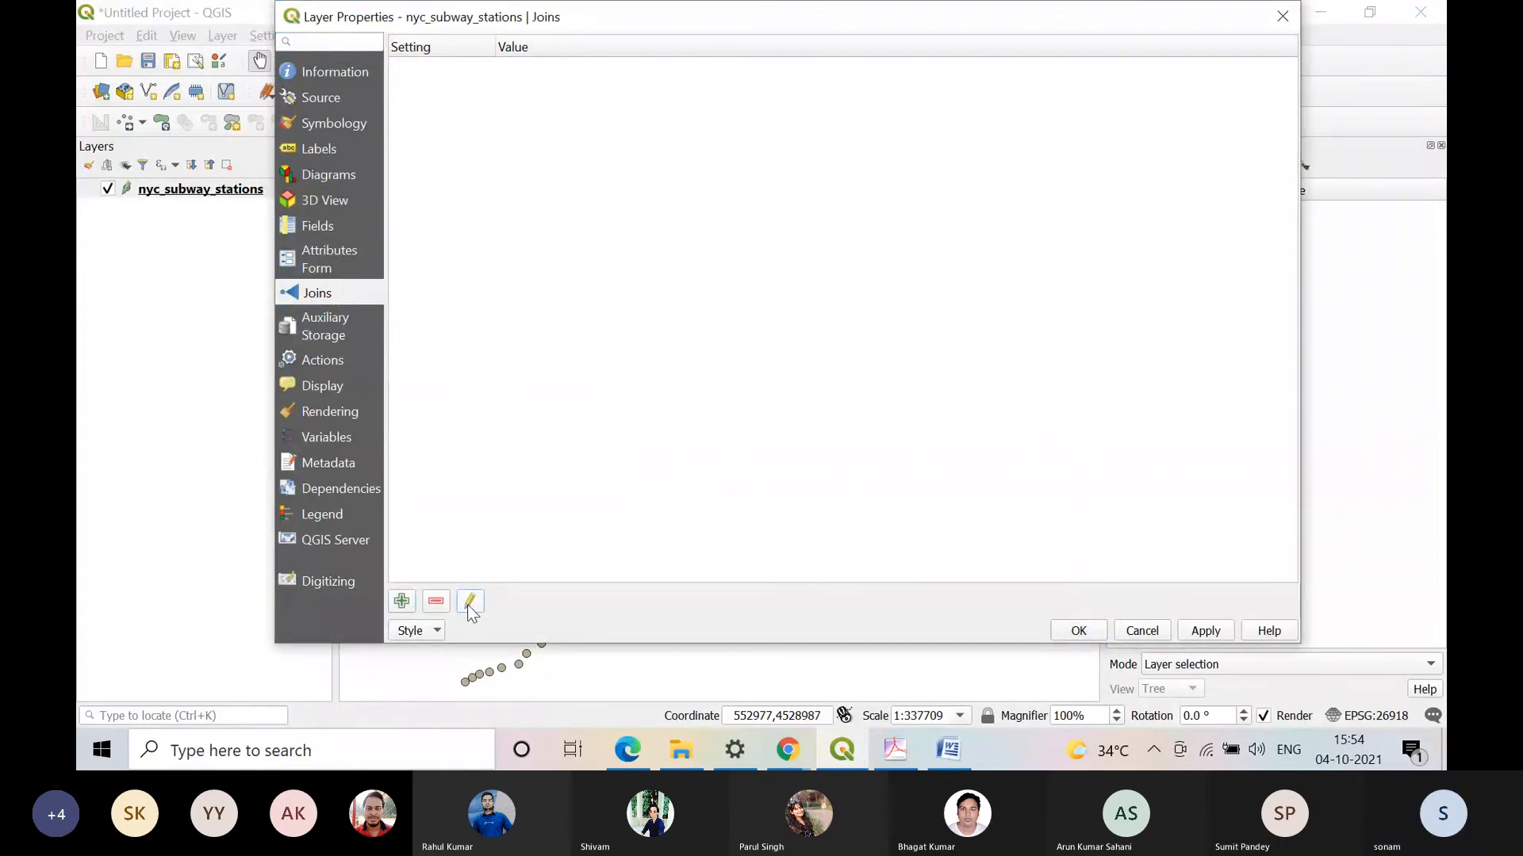
click(401, 601)
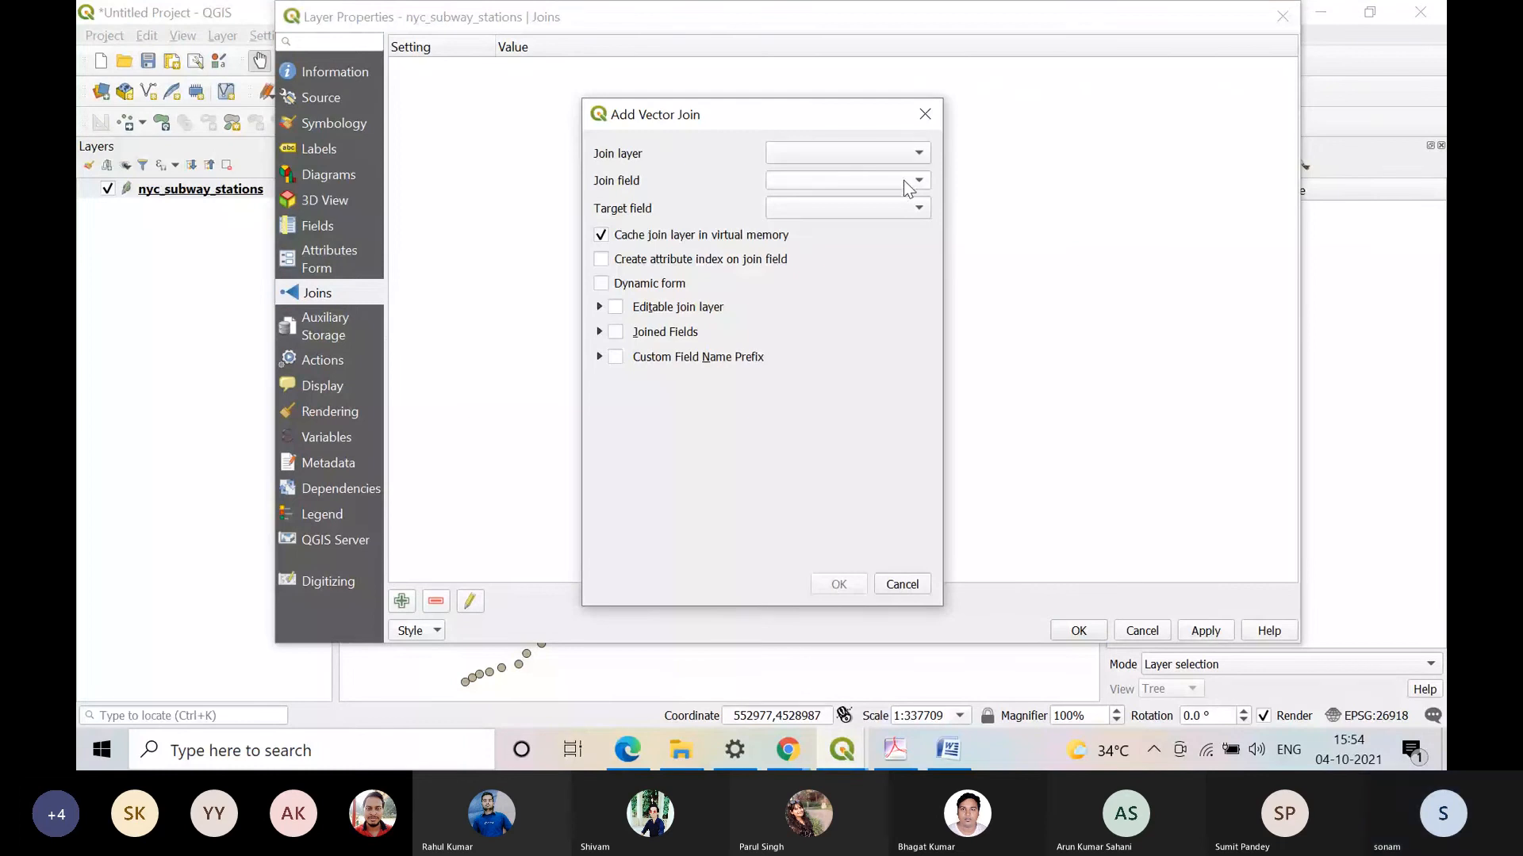
click(919, 206)
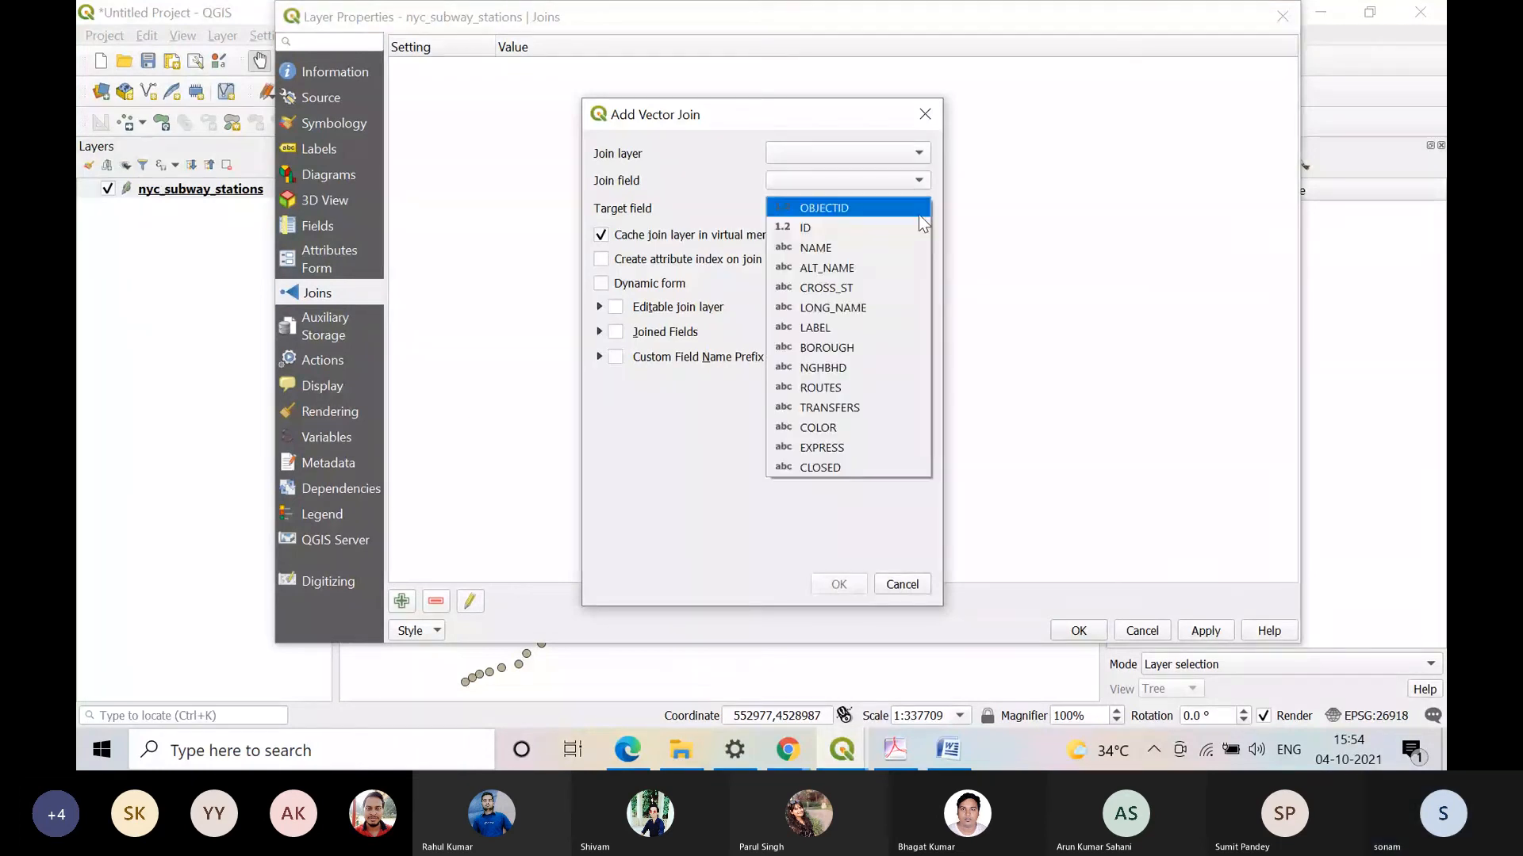
click(916, 228)
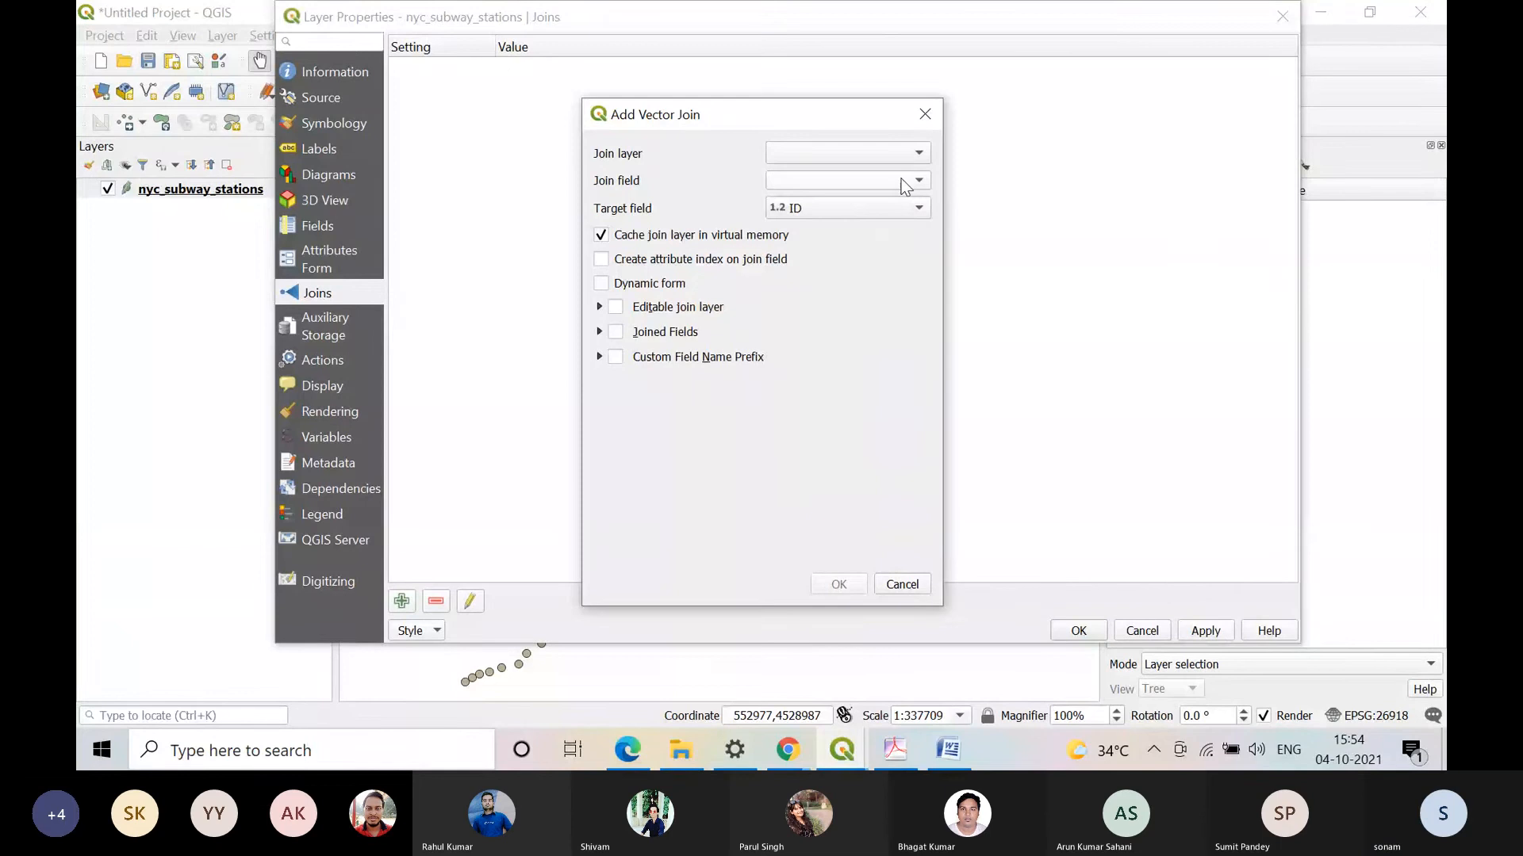
click(901, 584)
click(1142, 631)
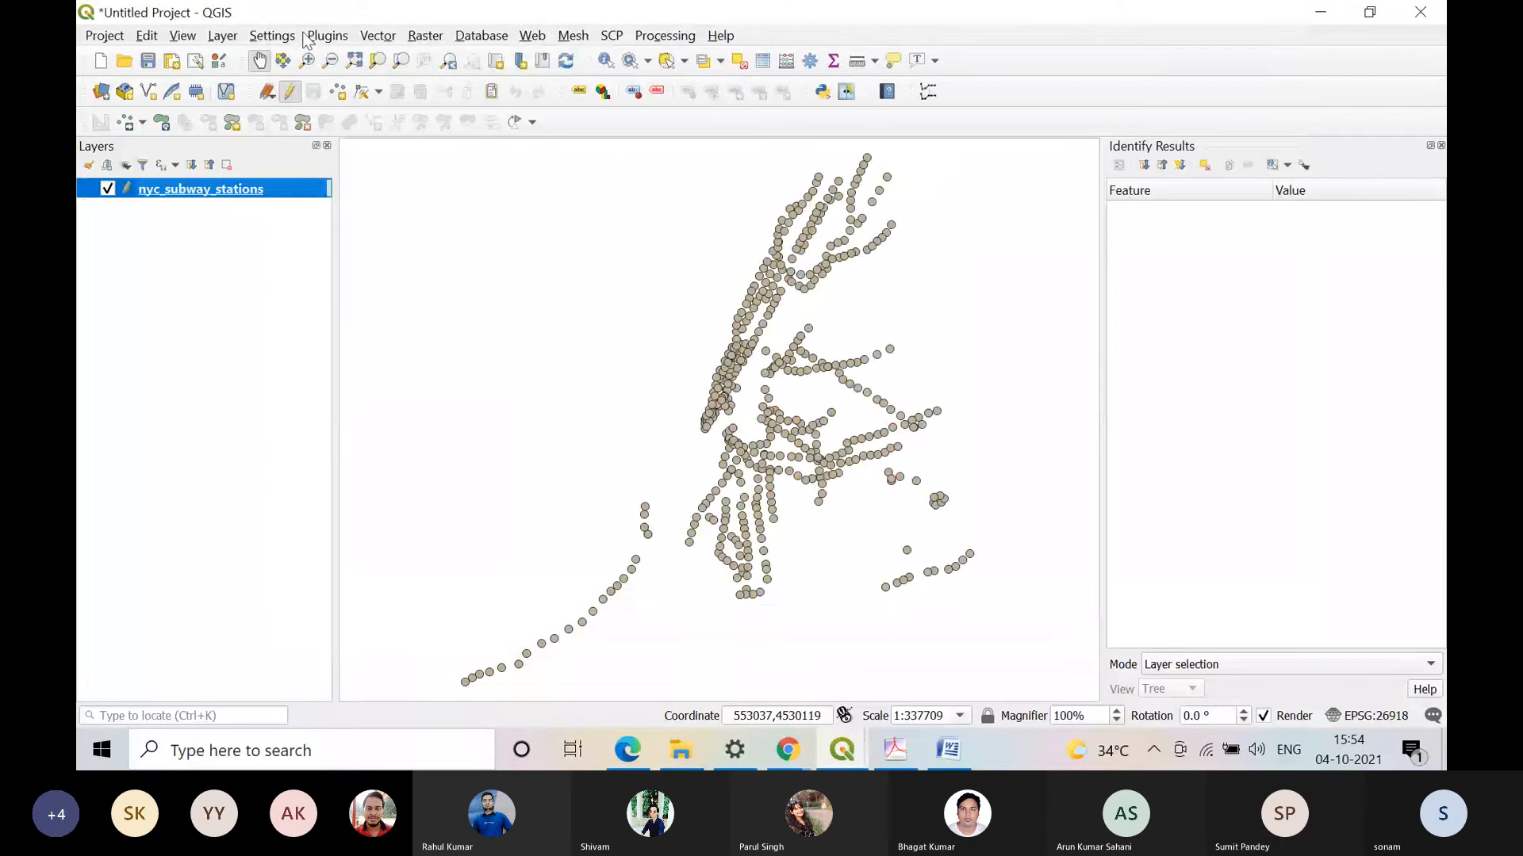
click(220, 37)
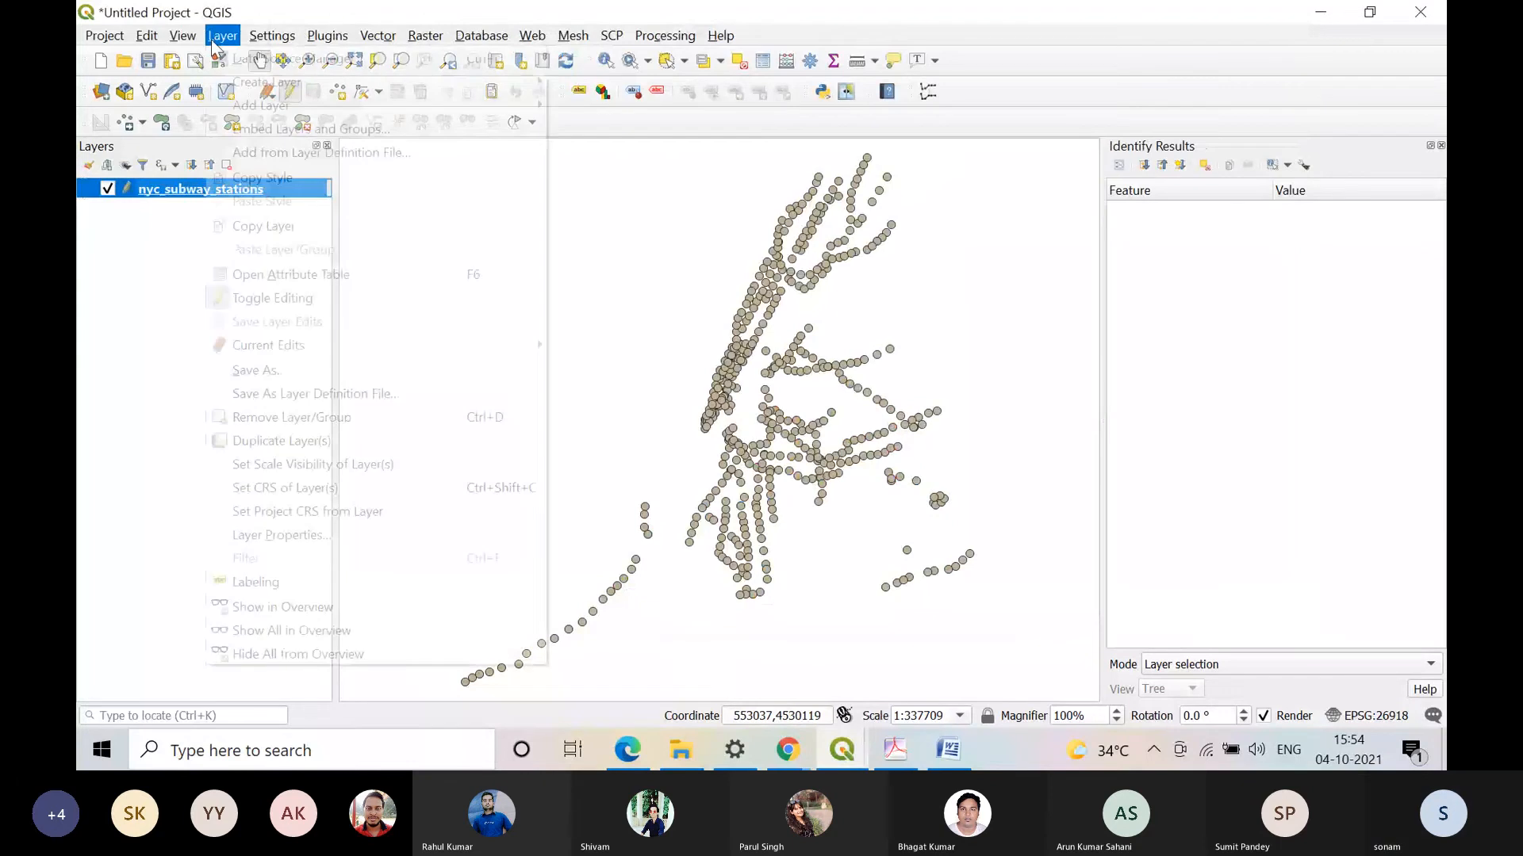
mouse_move(389, 116)
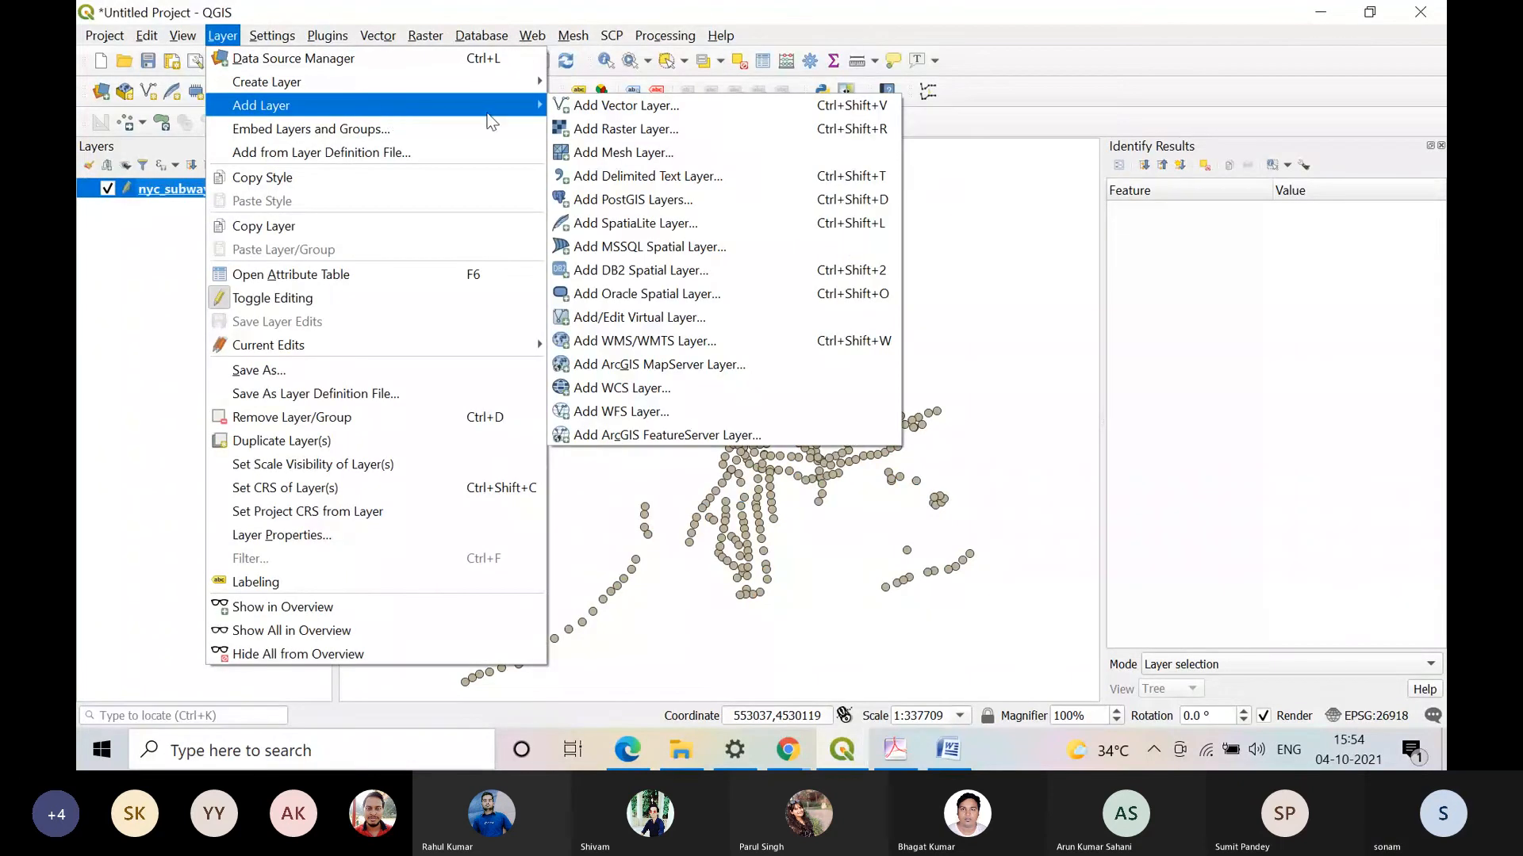
click(610, 129)
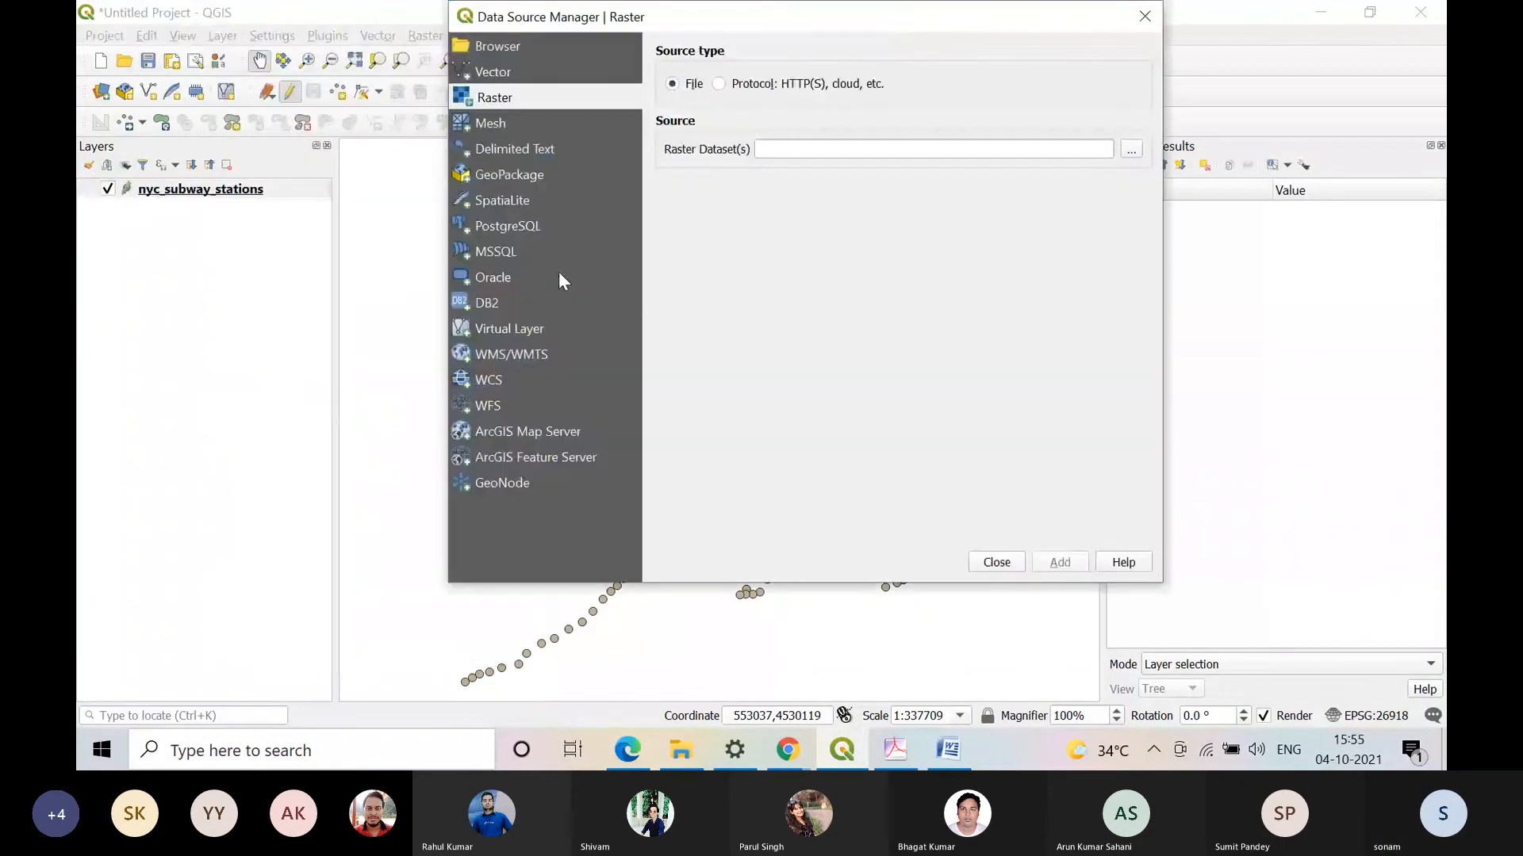
click(481, 306)
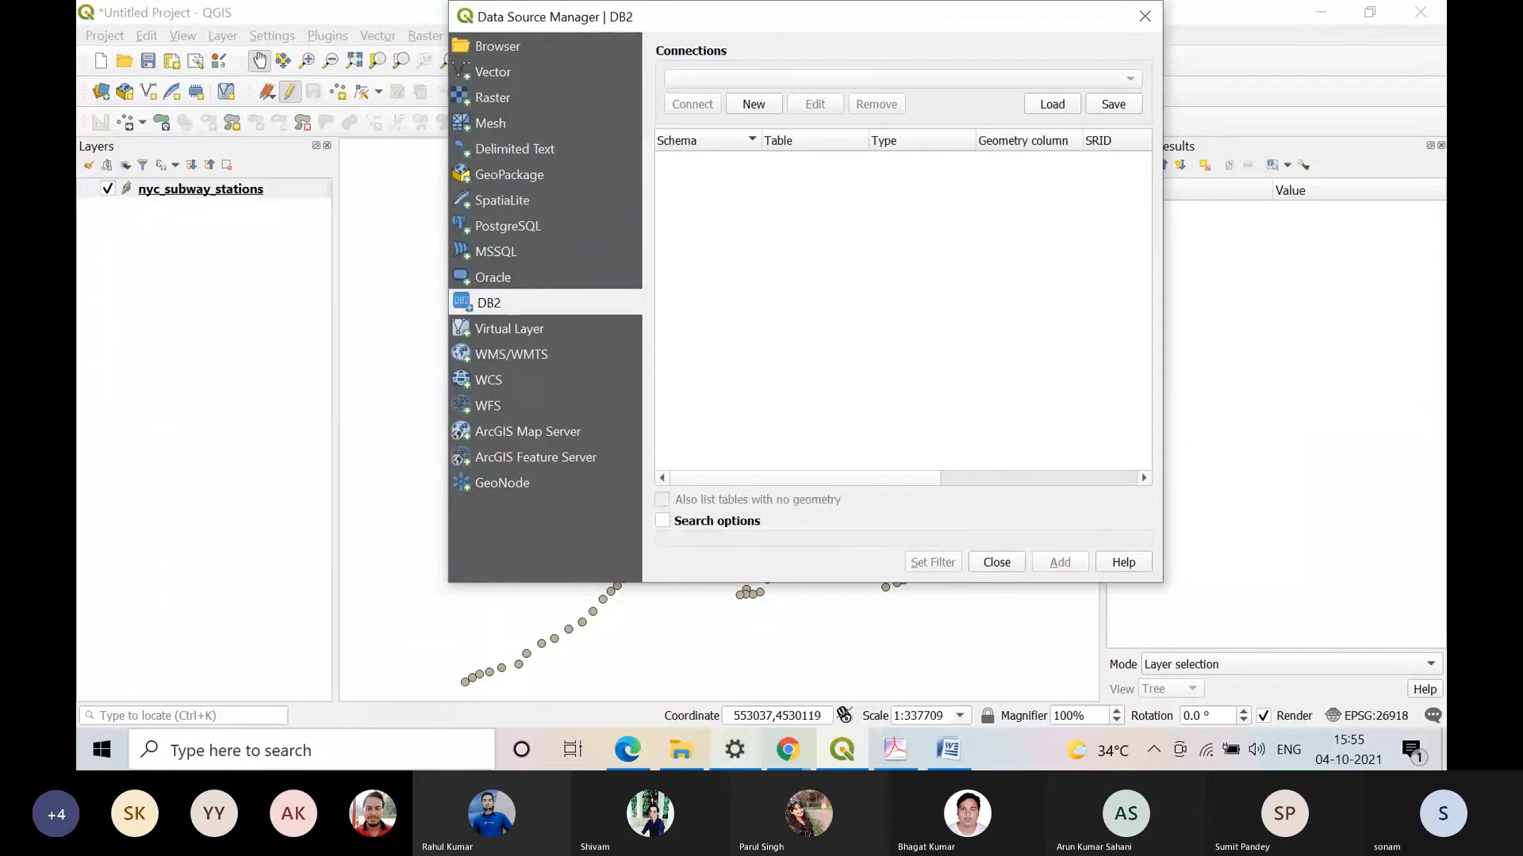
Step: Check the Joining tabular data section of Practical 4.pdf in Adobe Acrobat, and close the QGIS data source window without adding anything
click(894, 749)
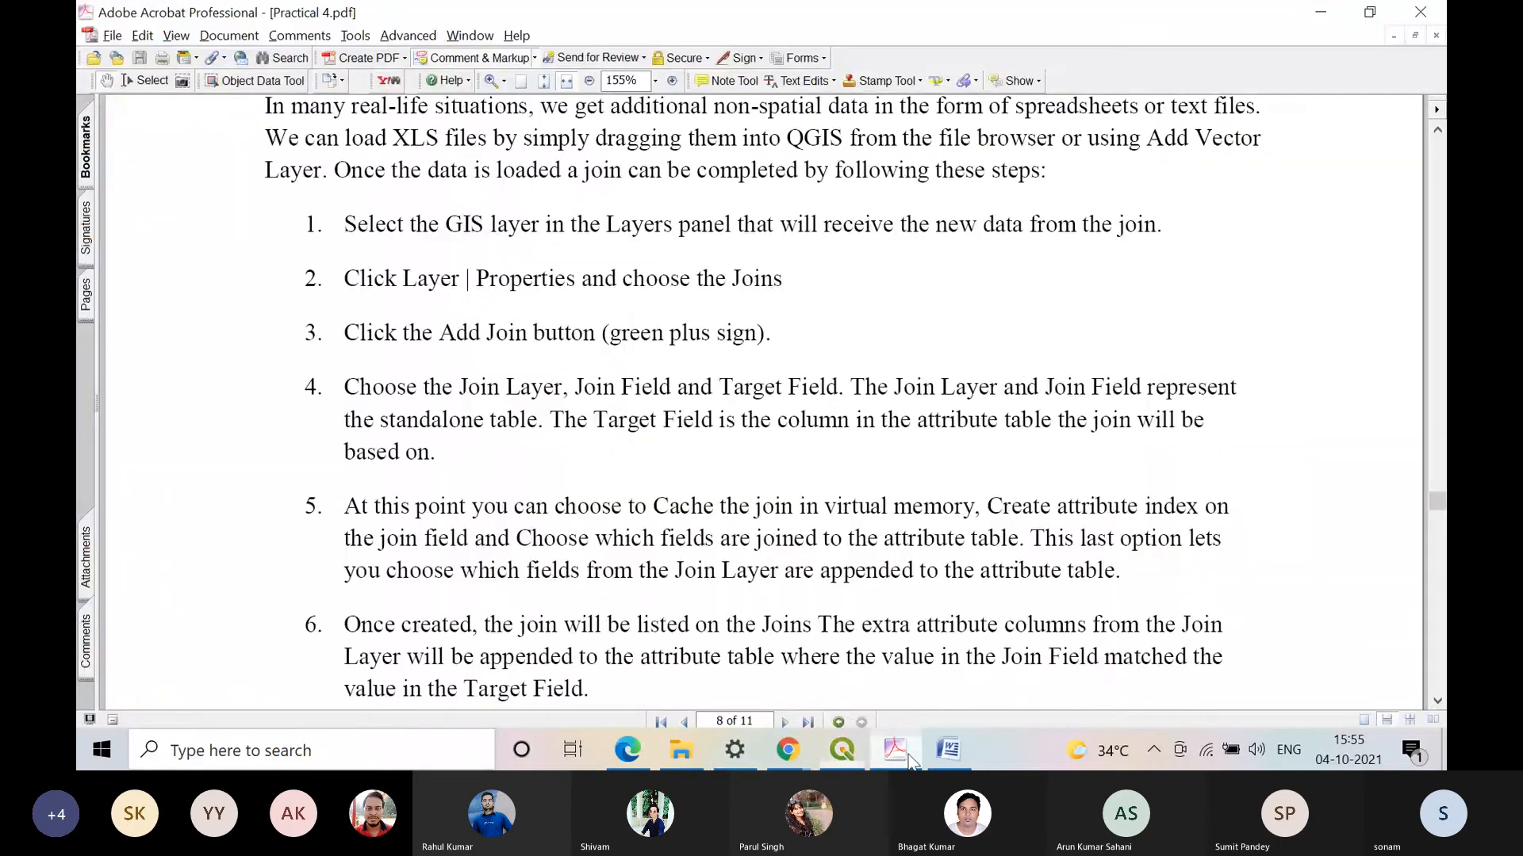
scroll(644, 357, up, 1)
scroll(645, 357, up, 2)
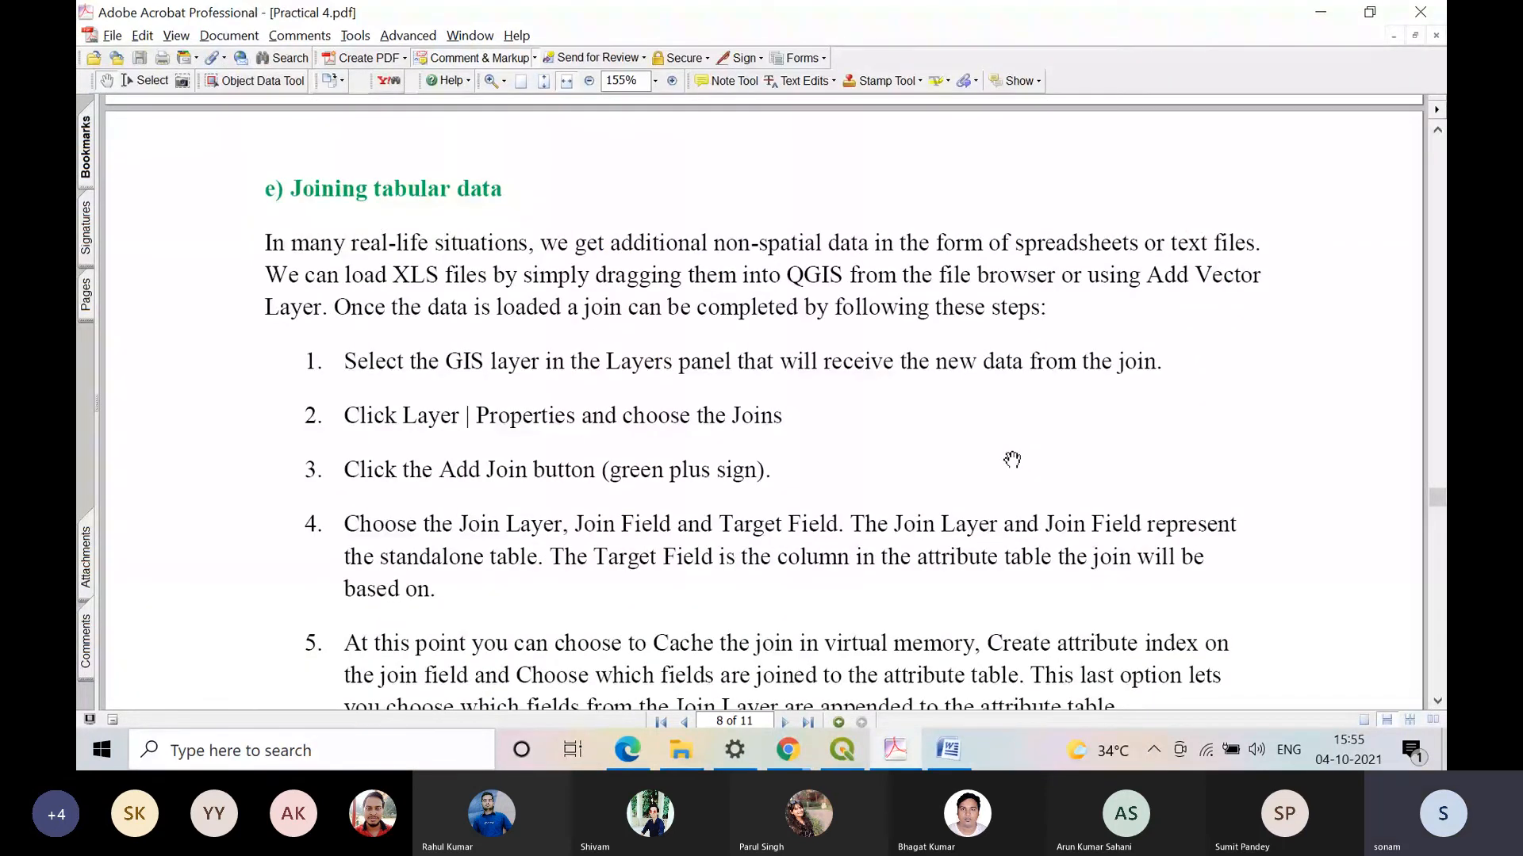
key(alt+Tab)
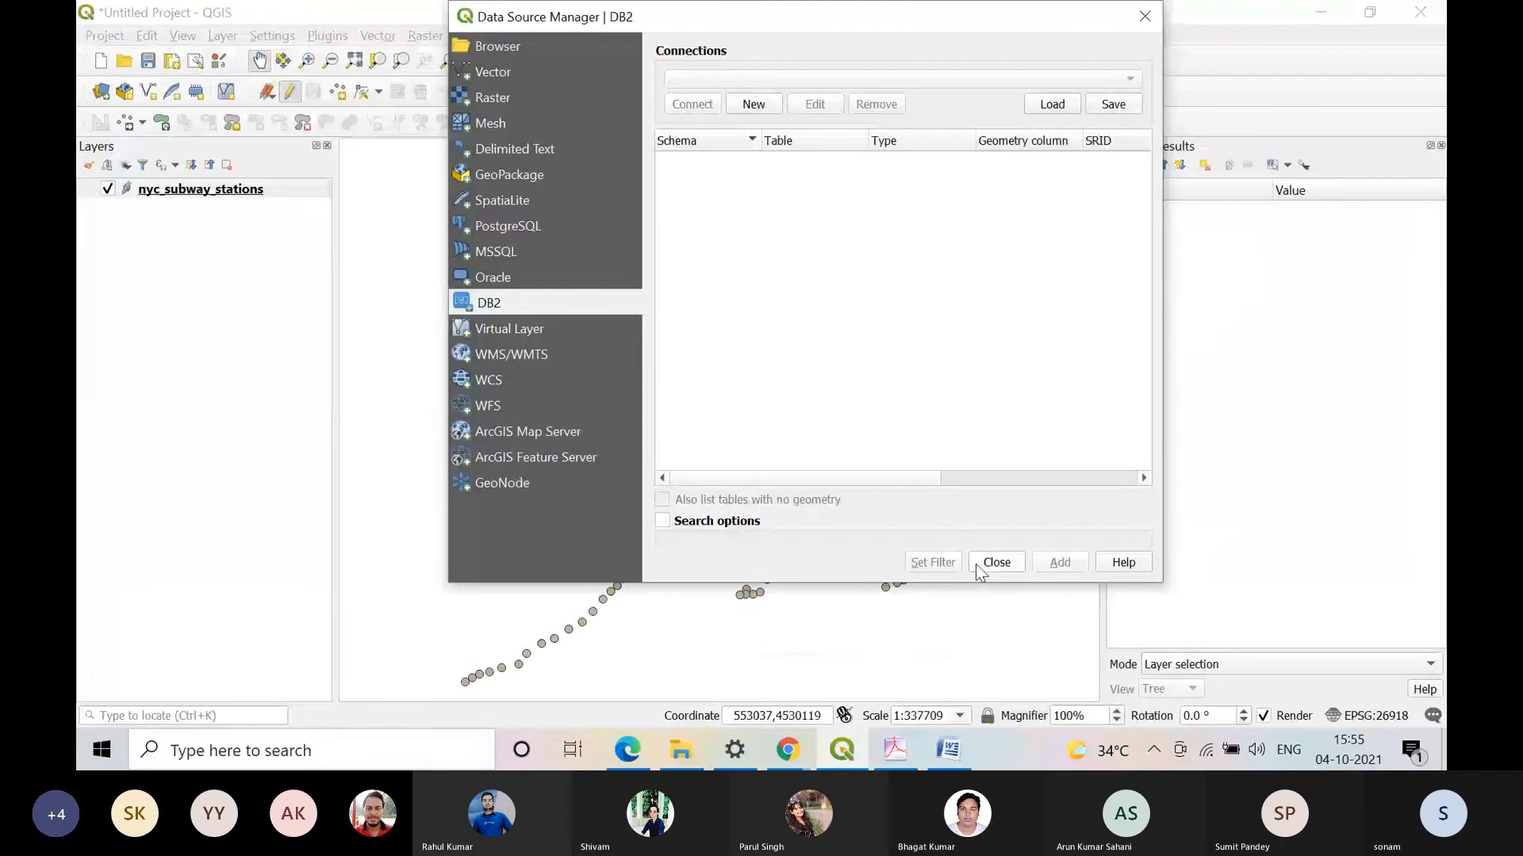
click(981, 569)
Step: Close the Lab folder window and load the Book1 spreadsheet from the desktop into the QGIS project as a table
click(1369, 12)
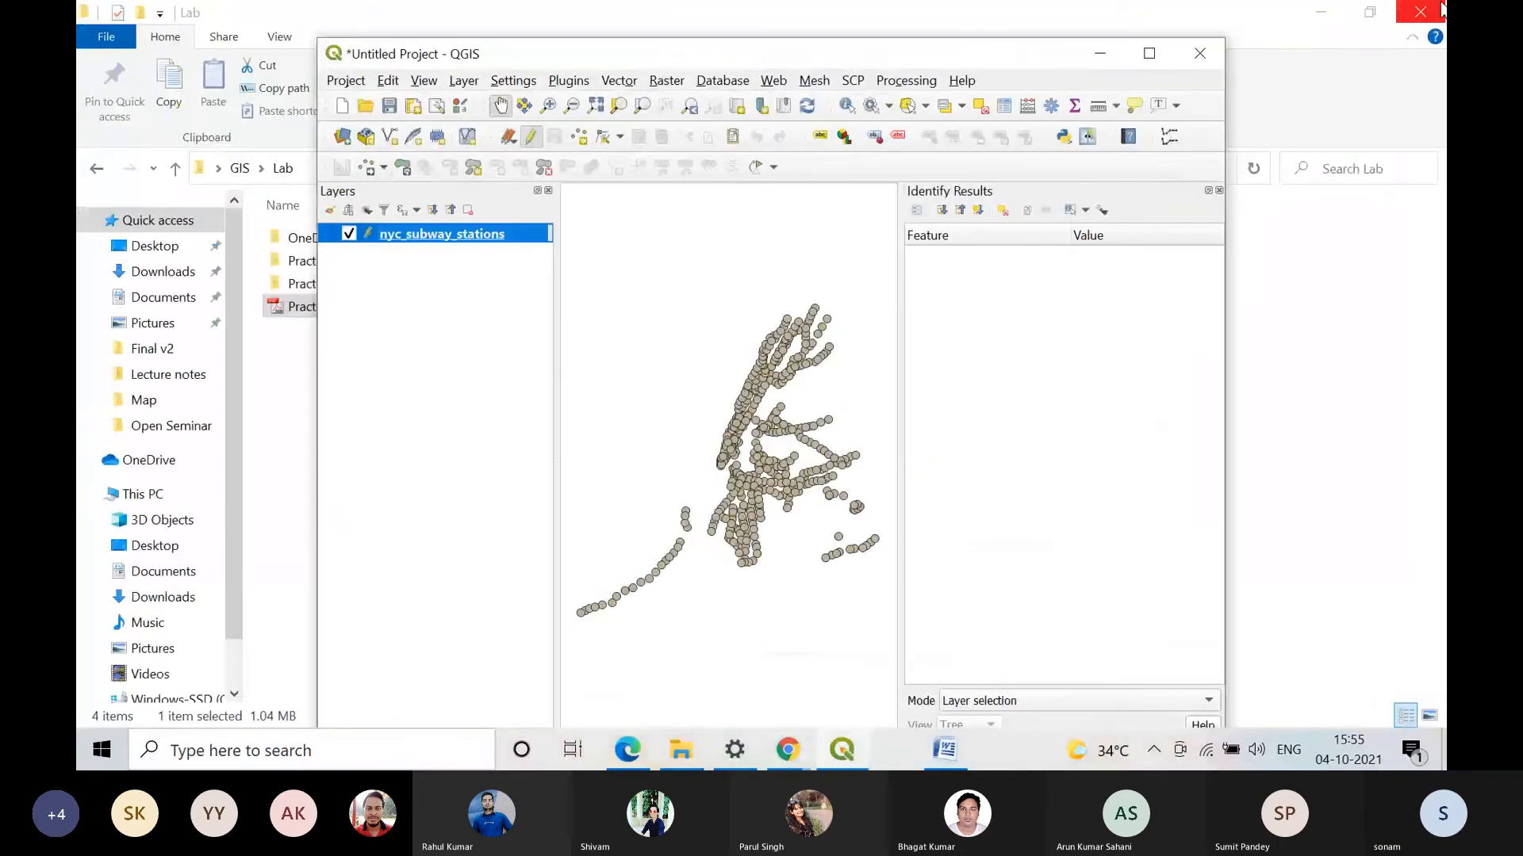
click(1442, 9)
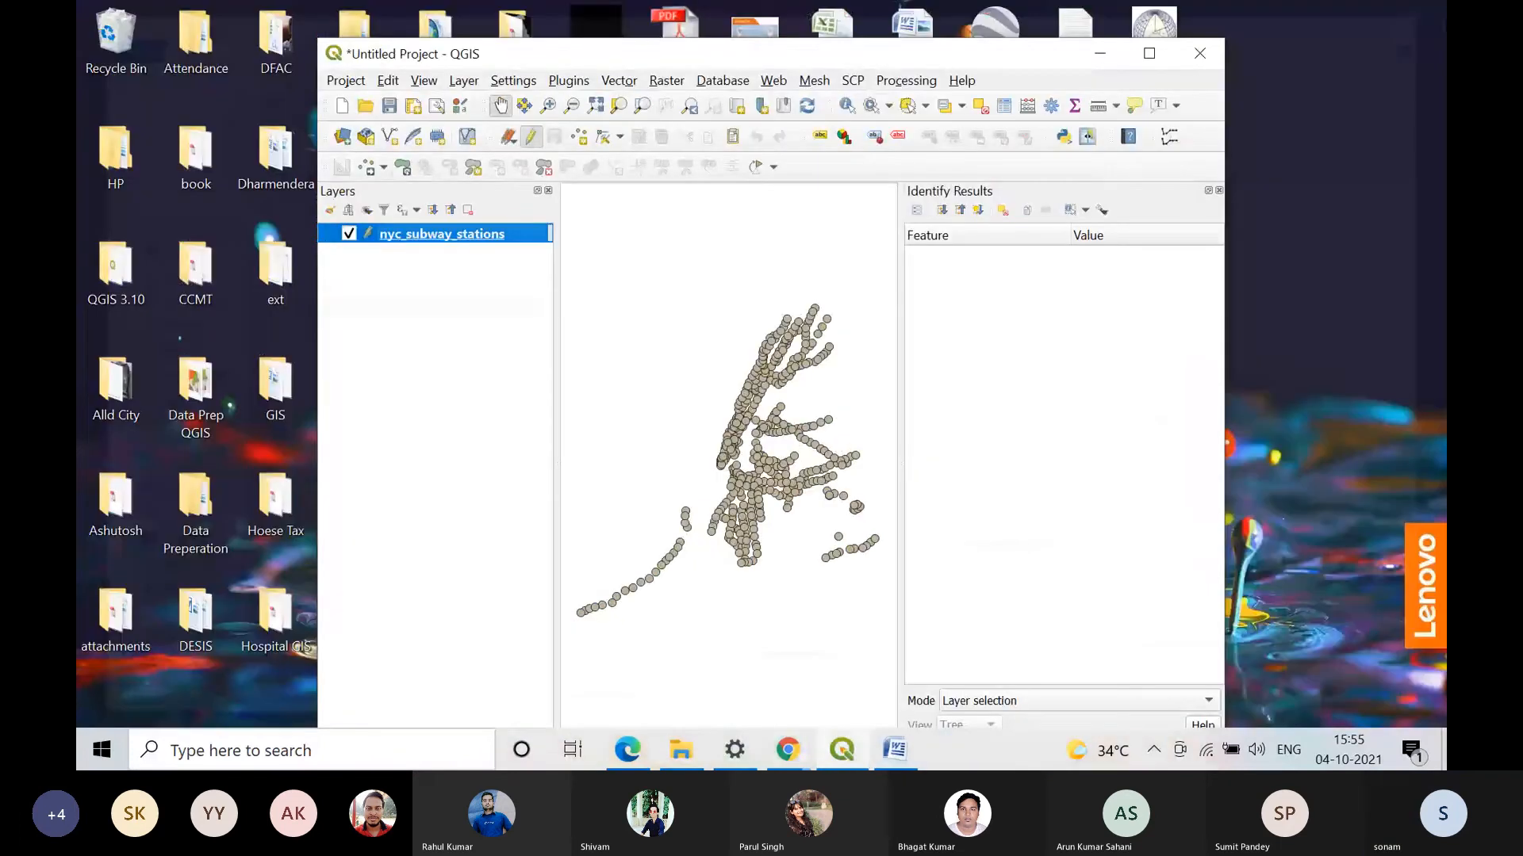
drag(951, 54, 786, 51)
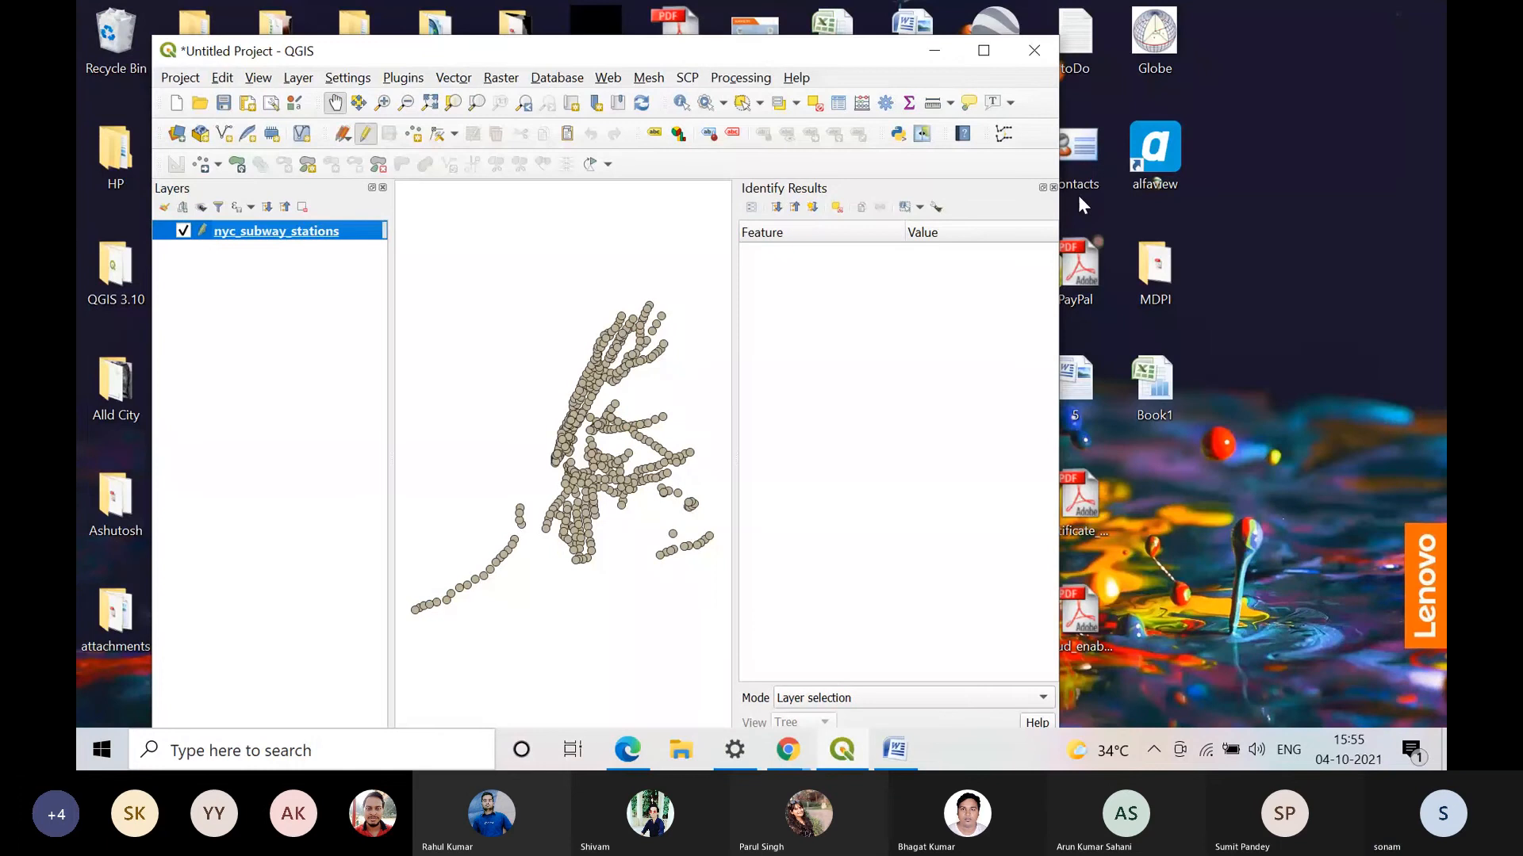
drag(1154, 389, 299, 299)
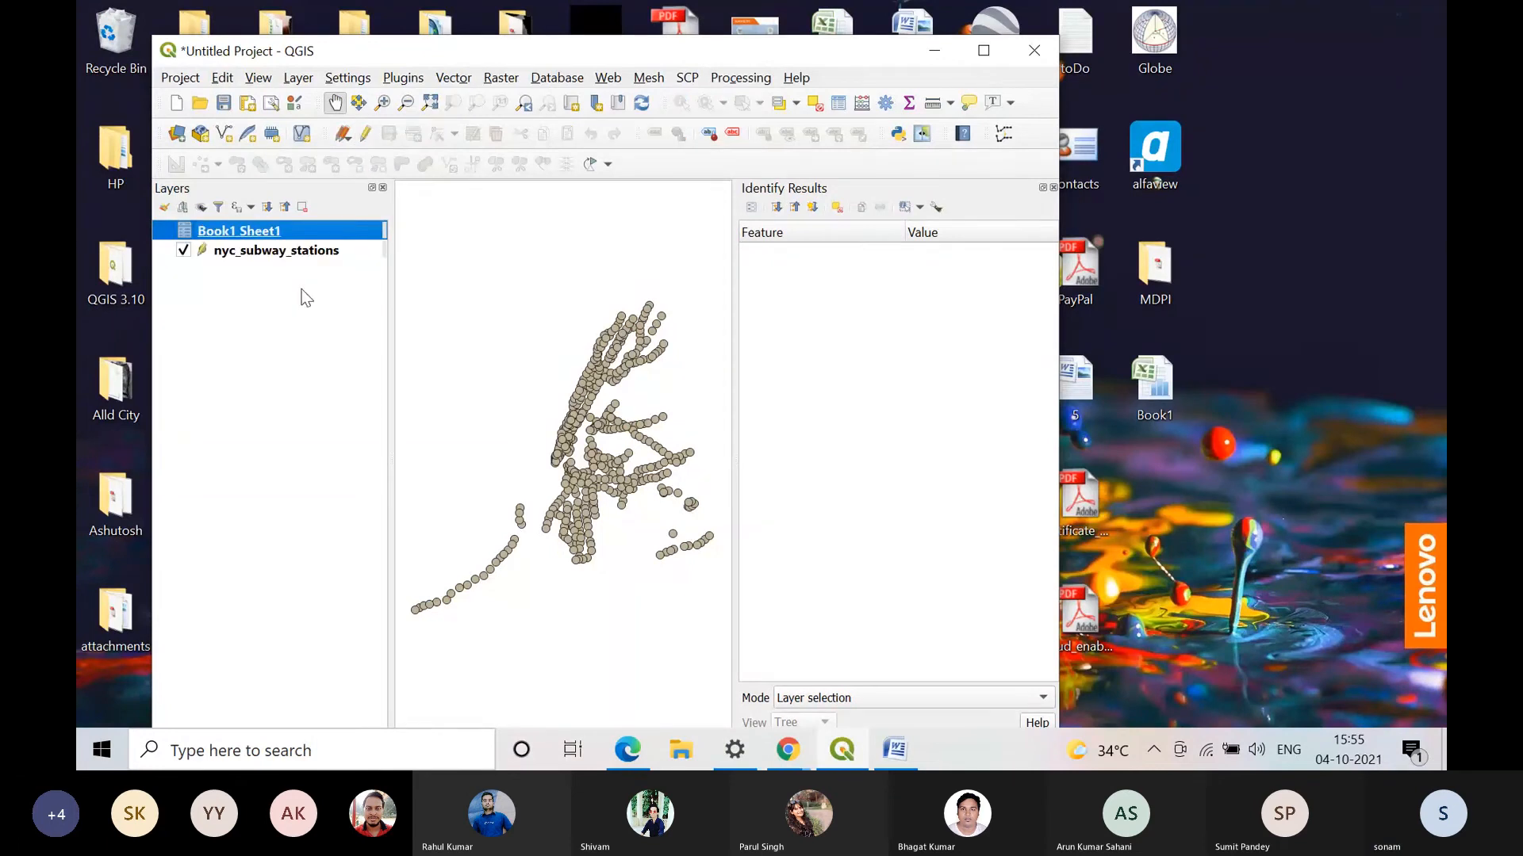
click(998, 54)
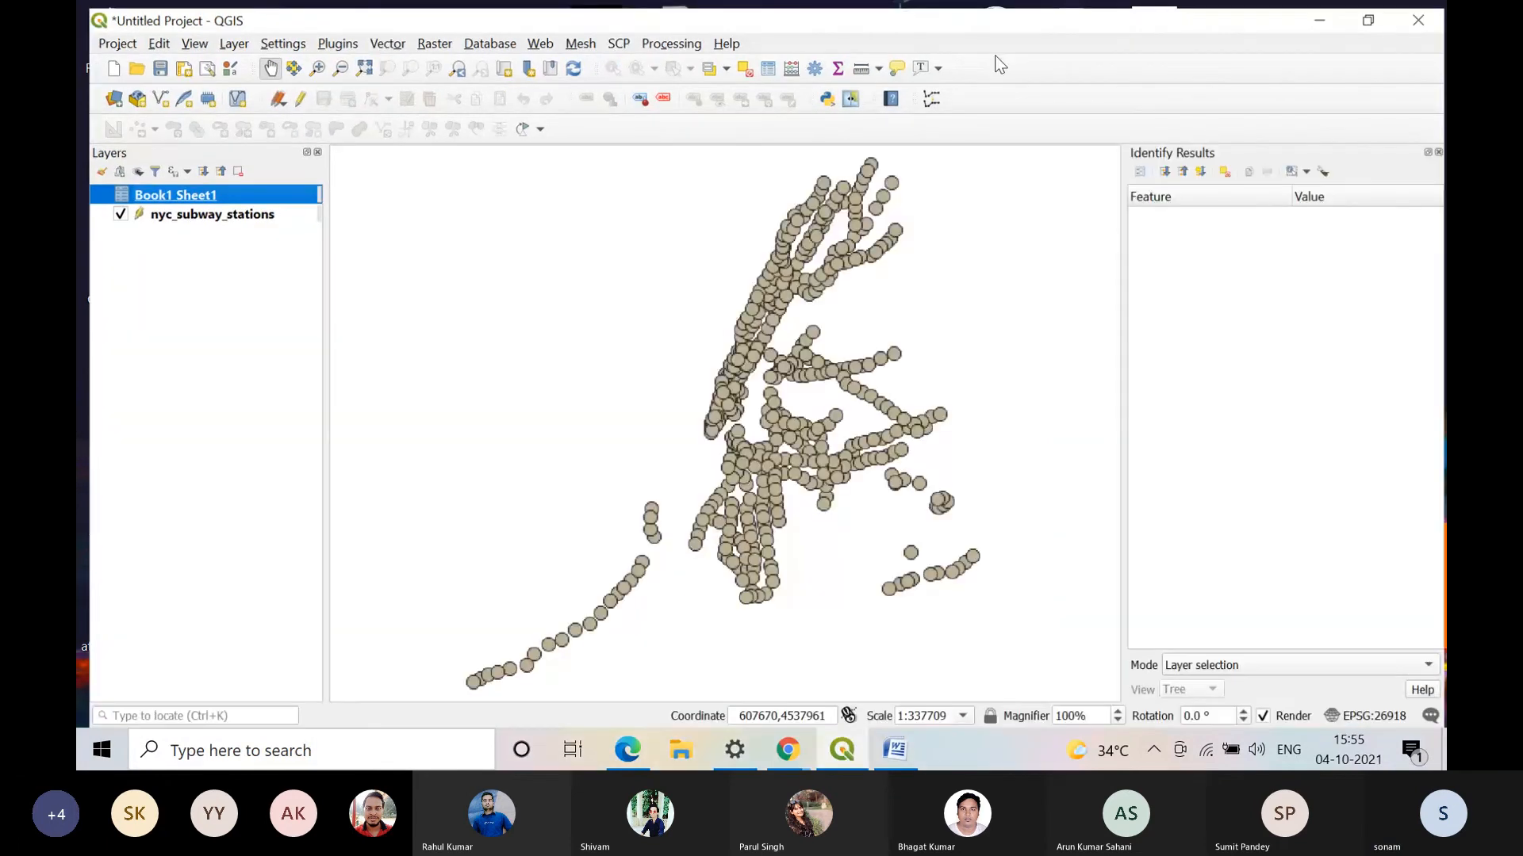
Step: Join the Book1 Sheet1 table to the nyc_subway_stations layer, with ID as both join field and target field
right_click(184, 210)
click(238, 642)
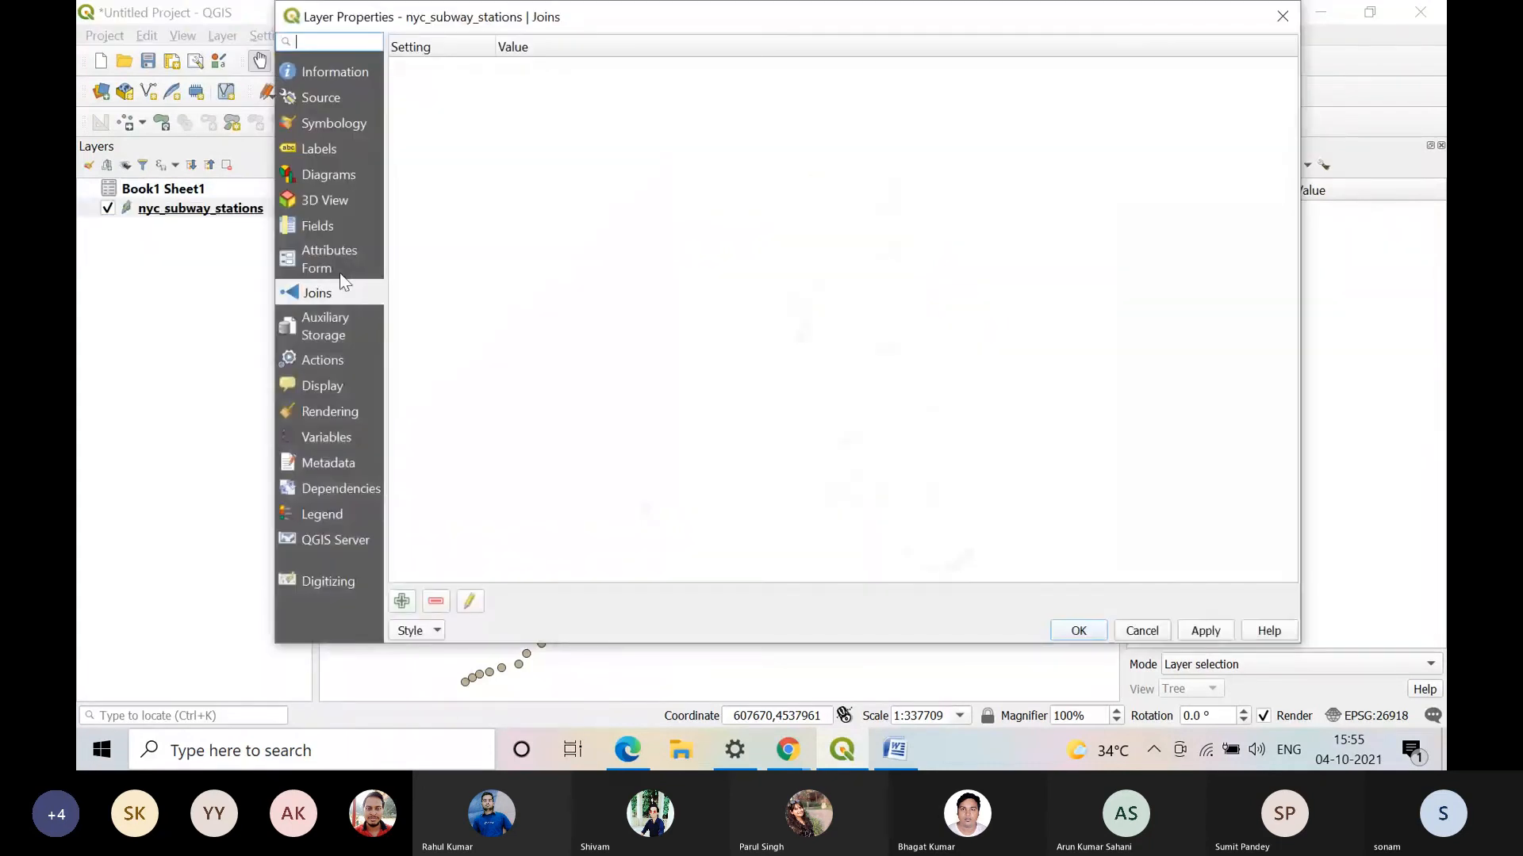
click(401, 601)
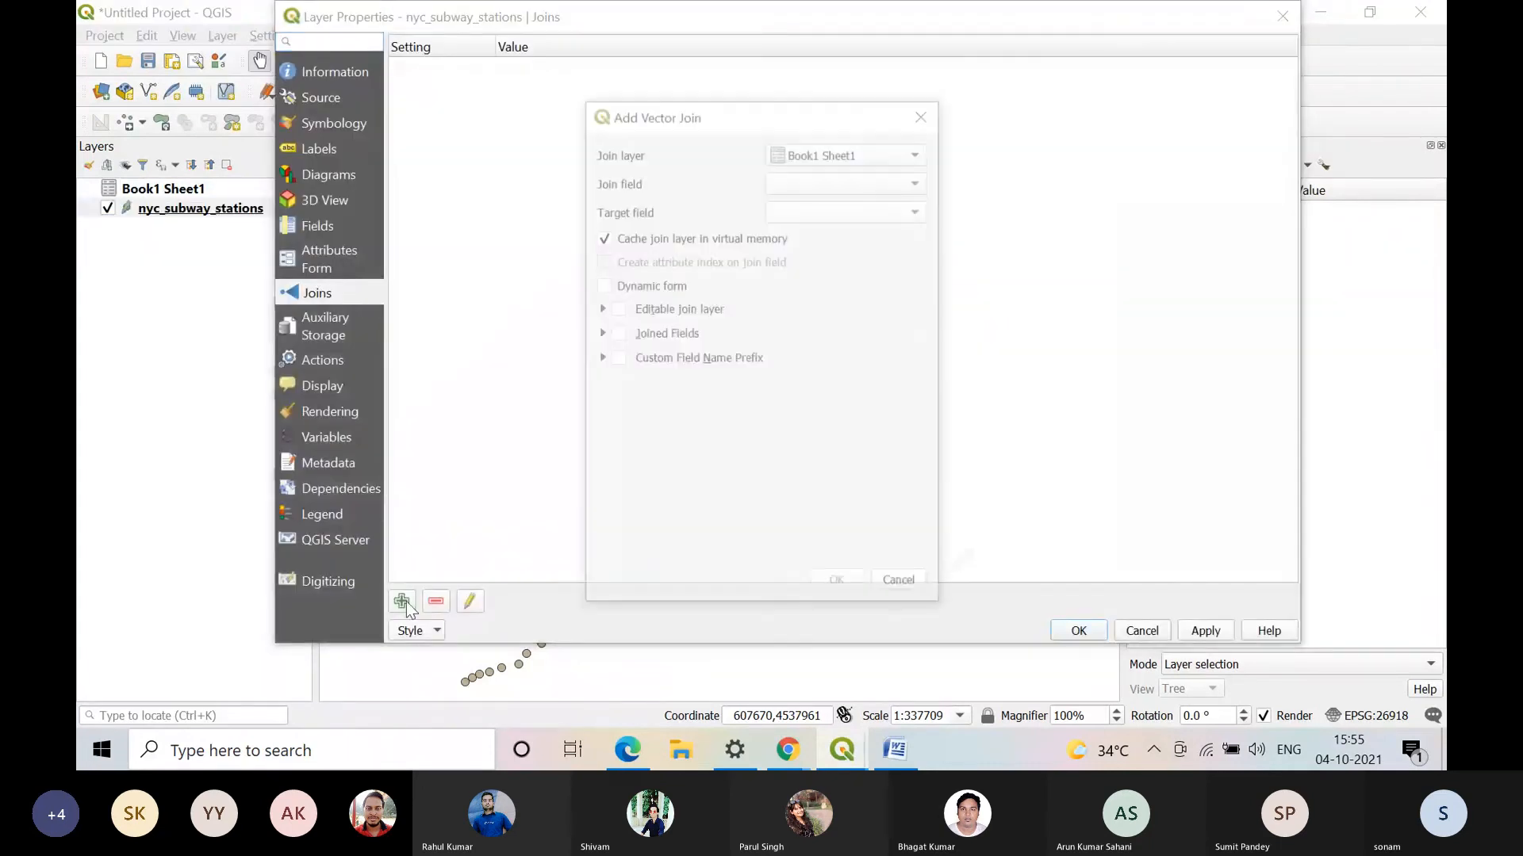
click(918, 181)
click(833, 201)
click(877, 210)
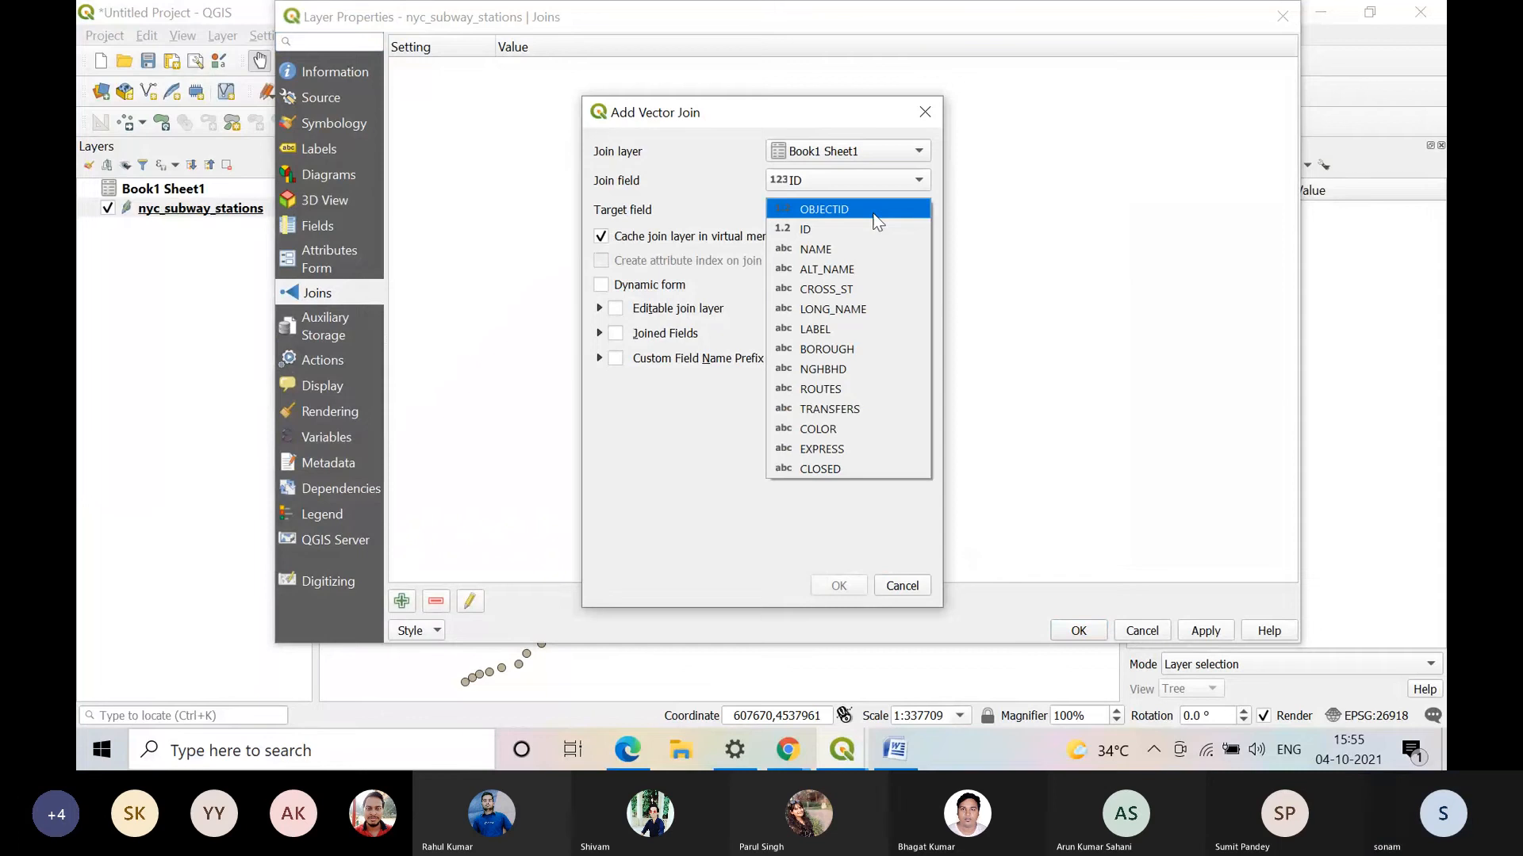
click(859, 229)
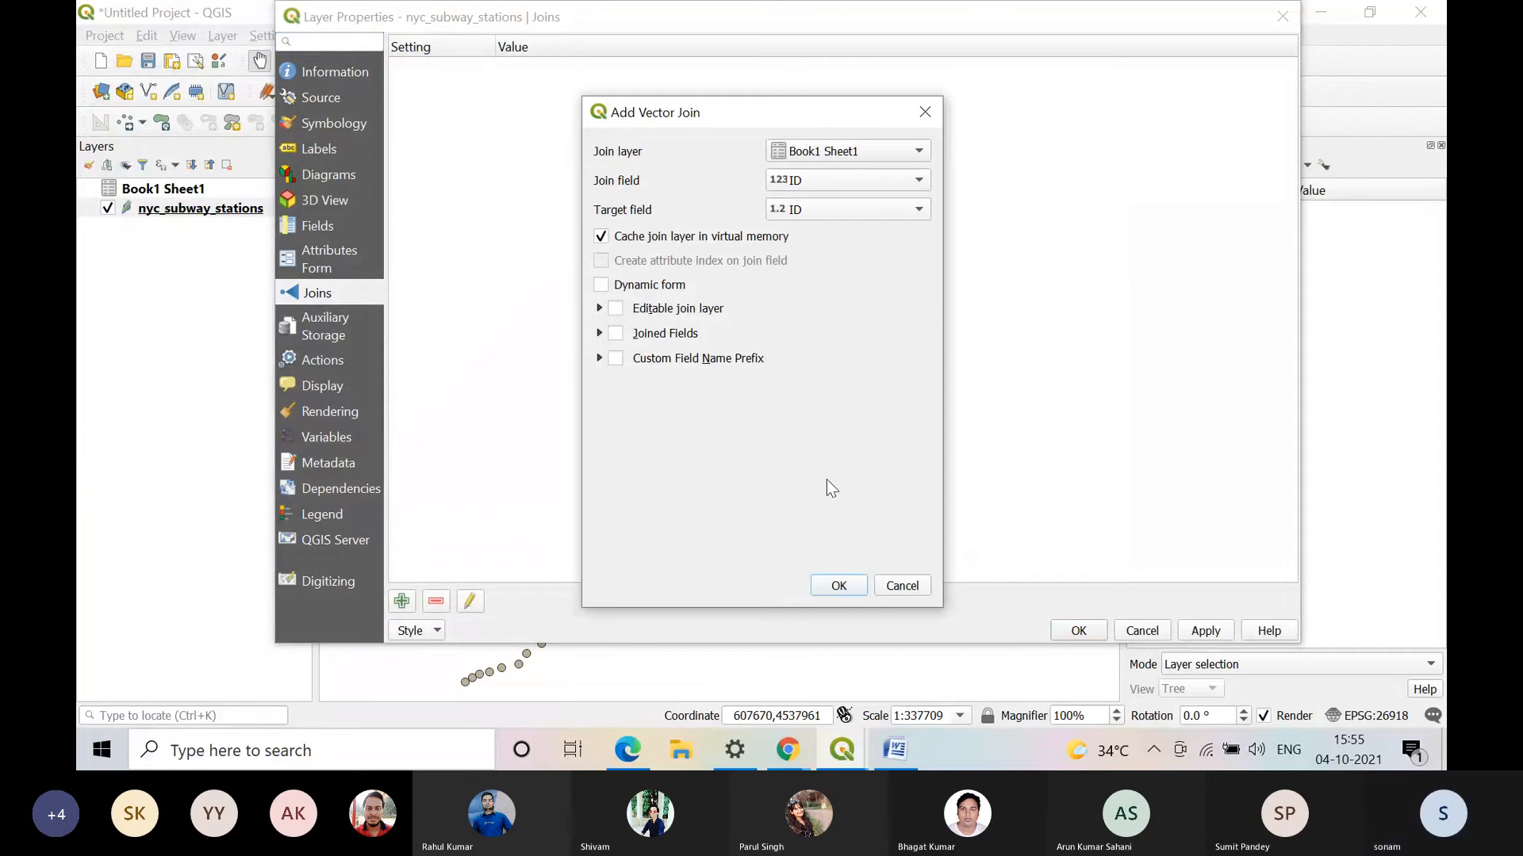
click(840, 587)
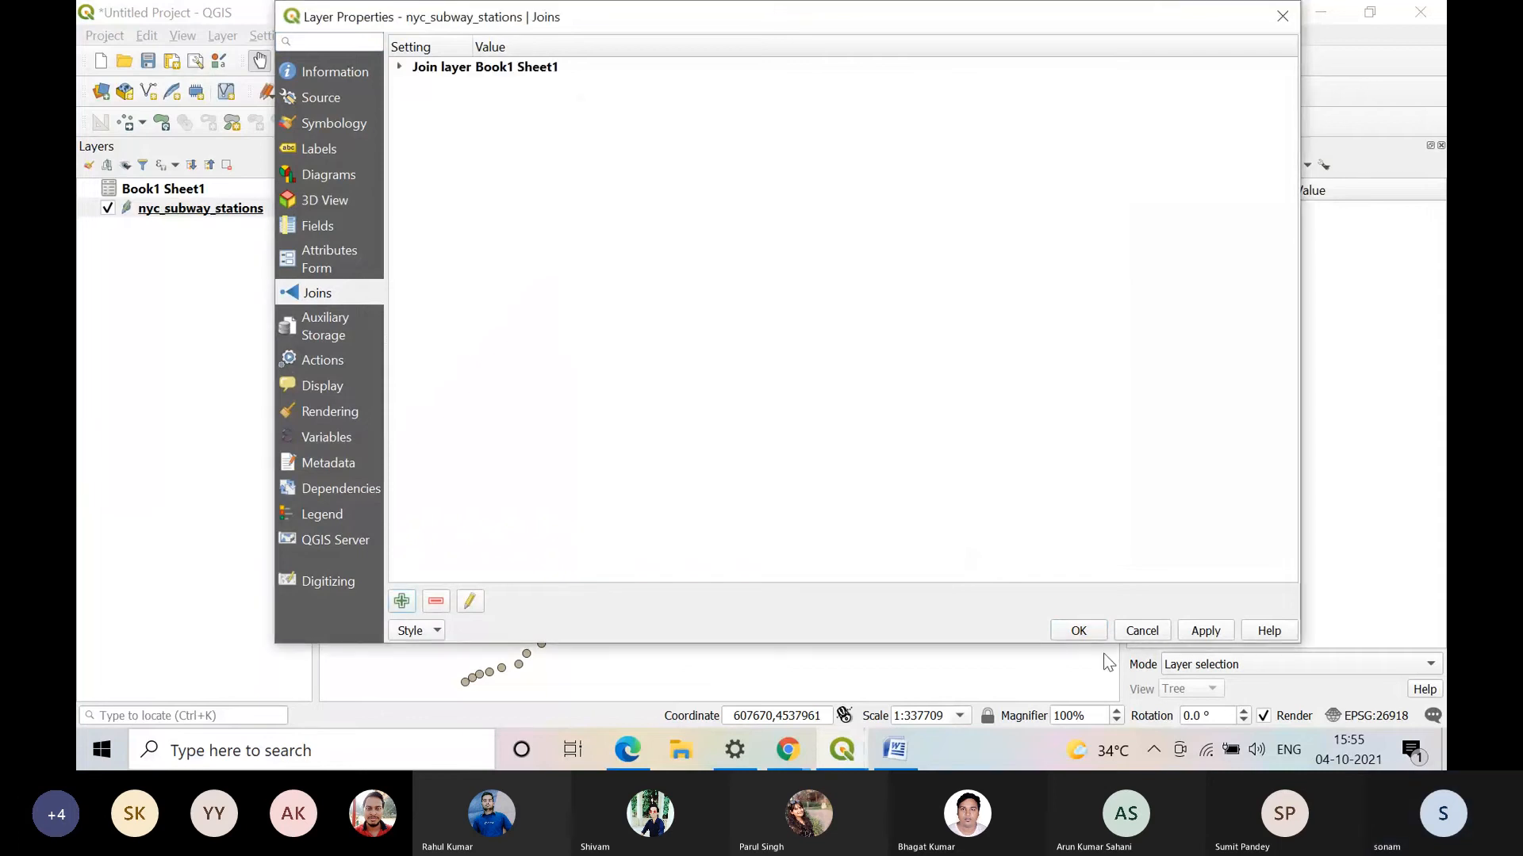
click(1208, 633)
click(1065, 630)
Step: Examine the nyc_subway_stations attribute table for the columns joined from Book1 Sheet1, and close the table
right_click(186, 209)
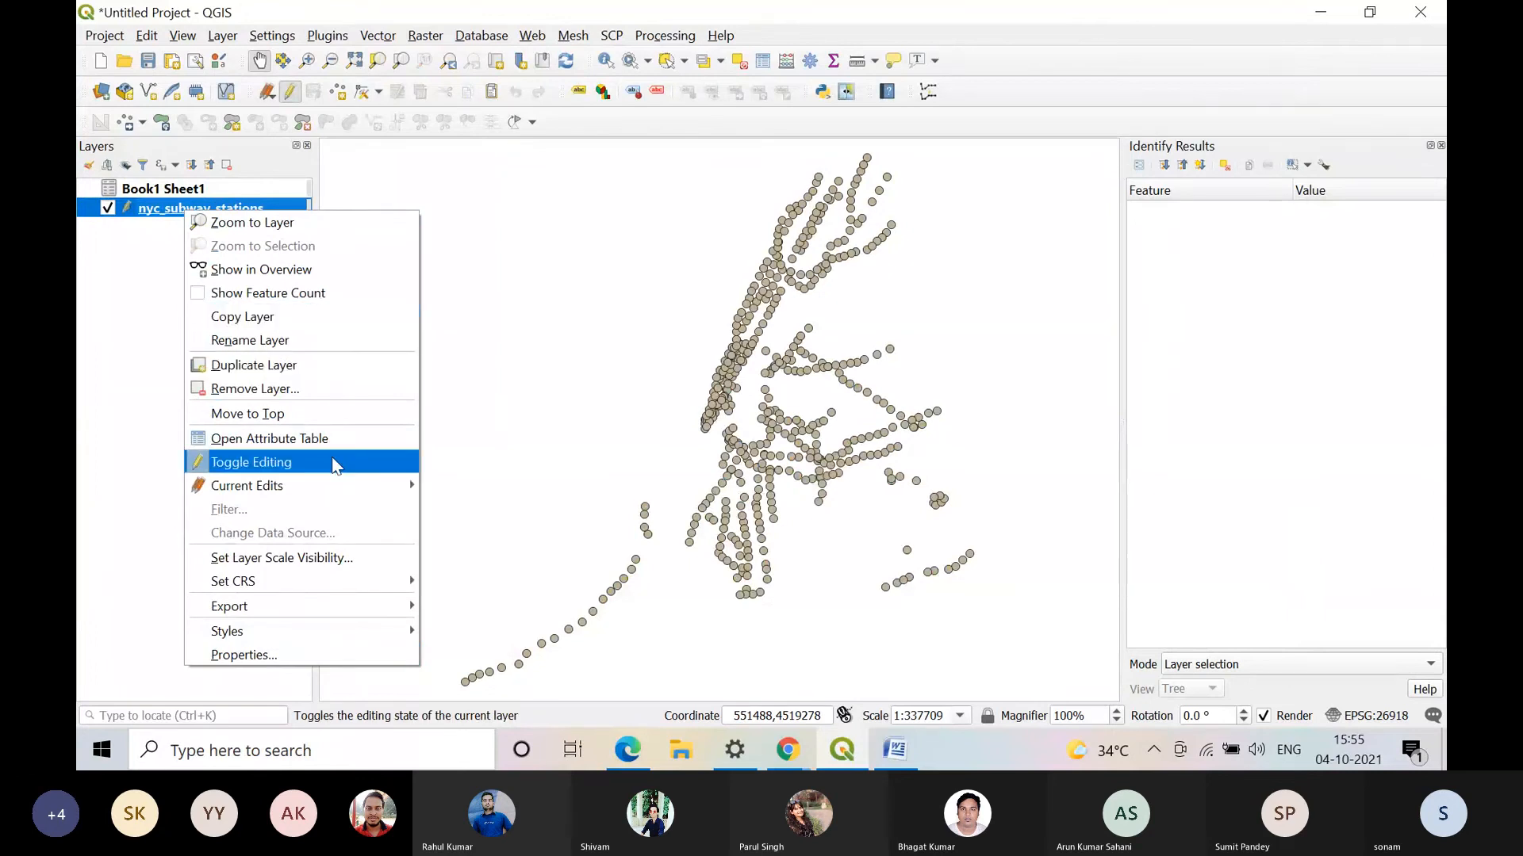
click(332, 440)
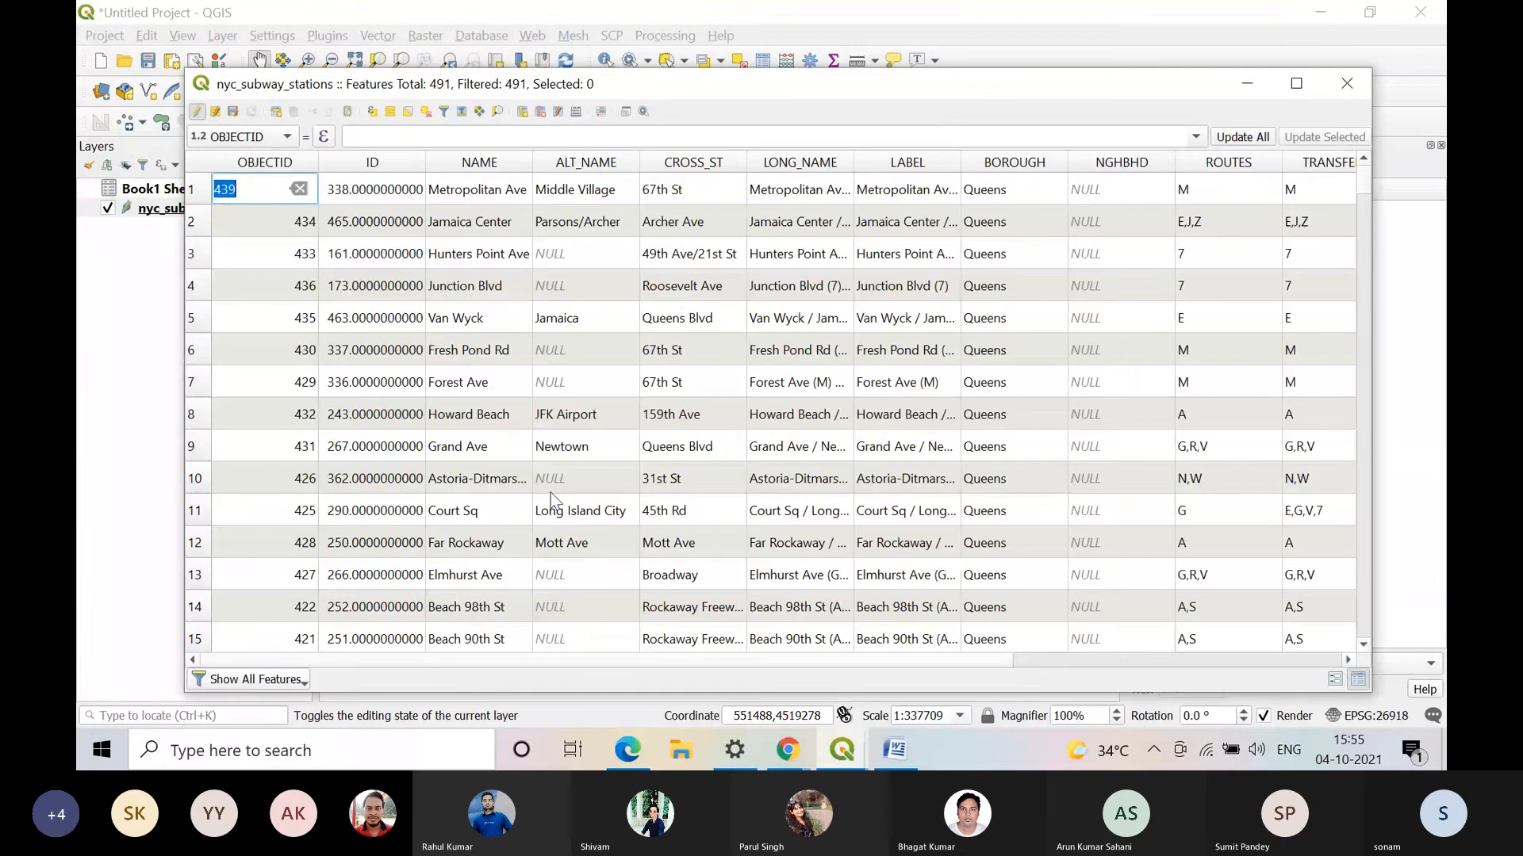
drag(547, 661, 875, 676)
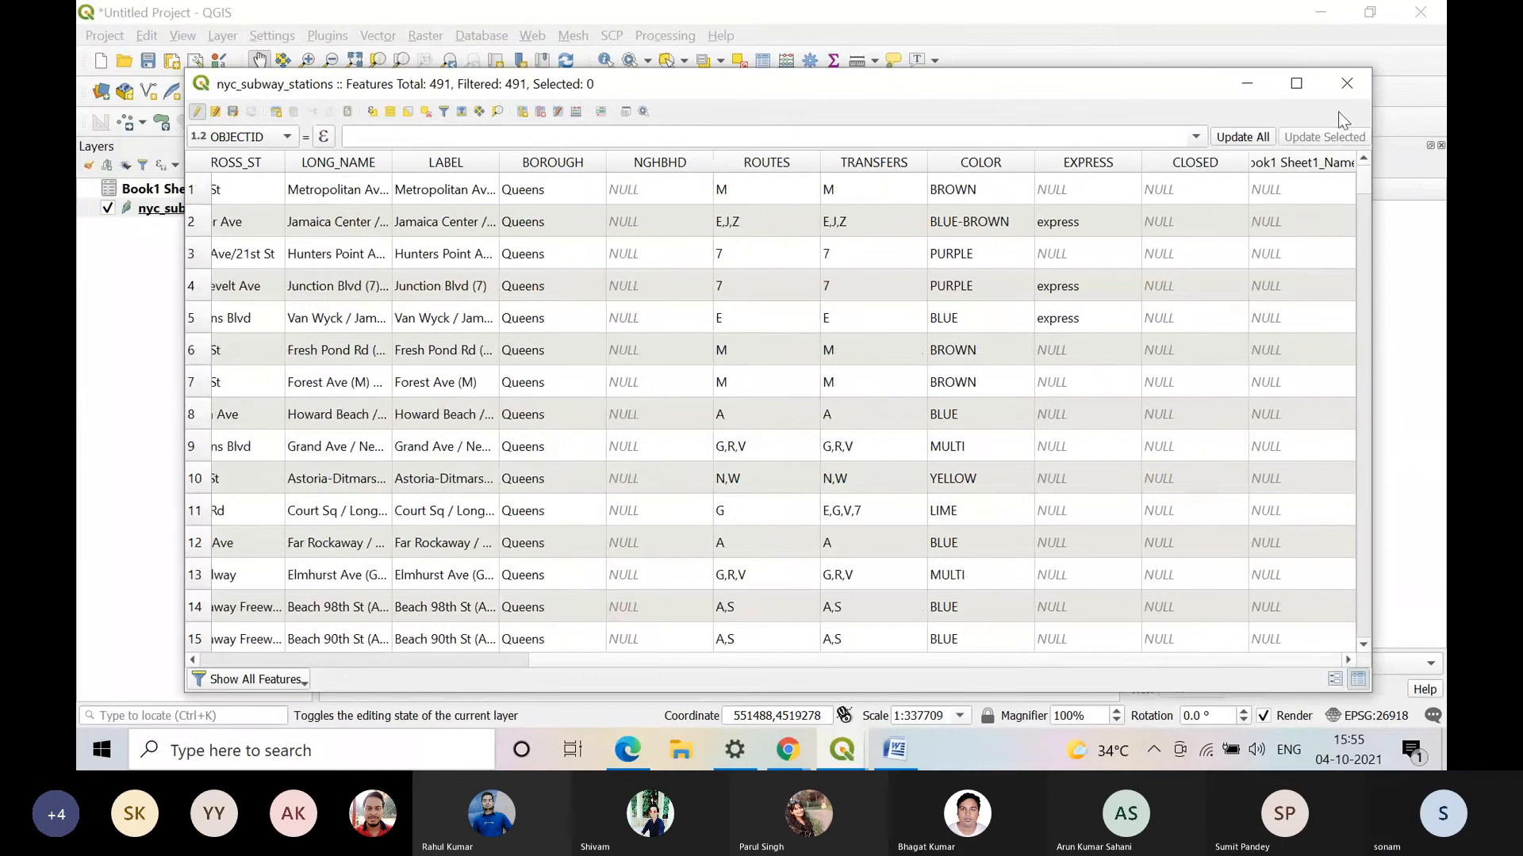
click(1346, 83)
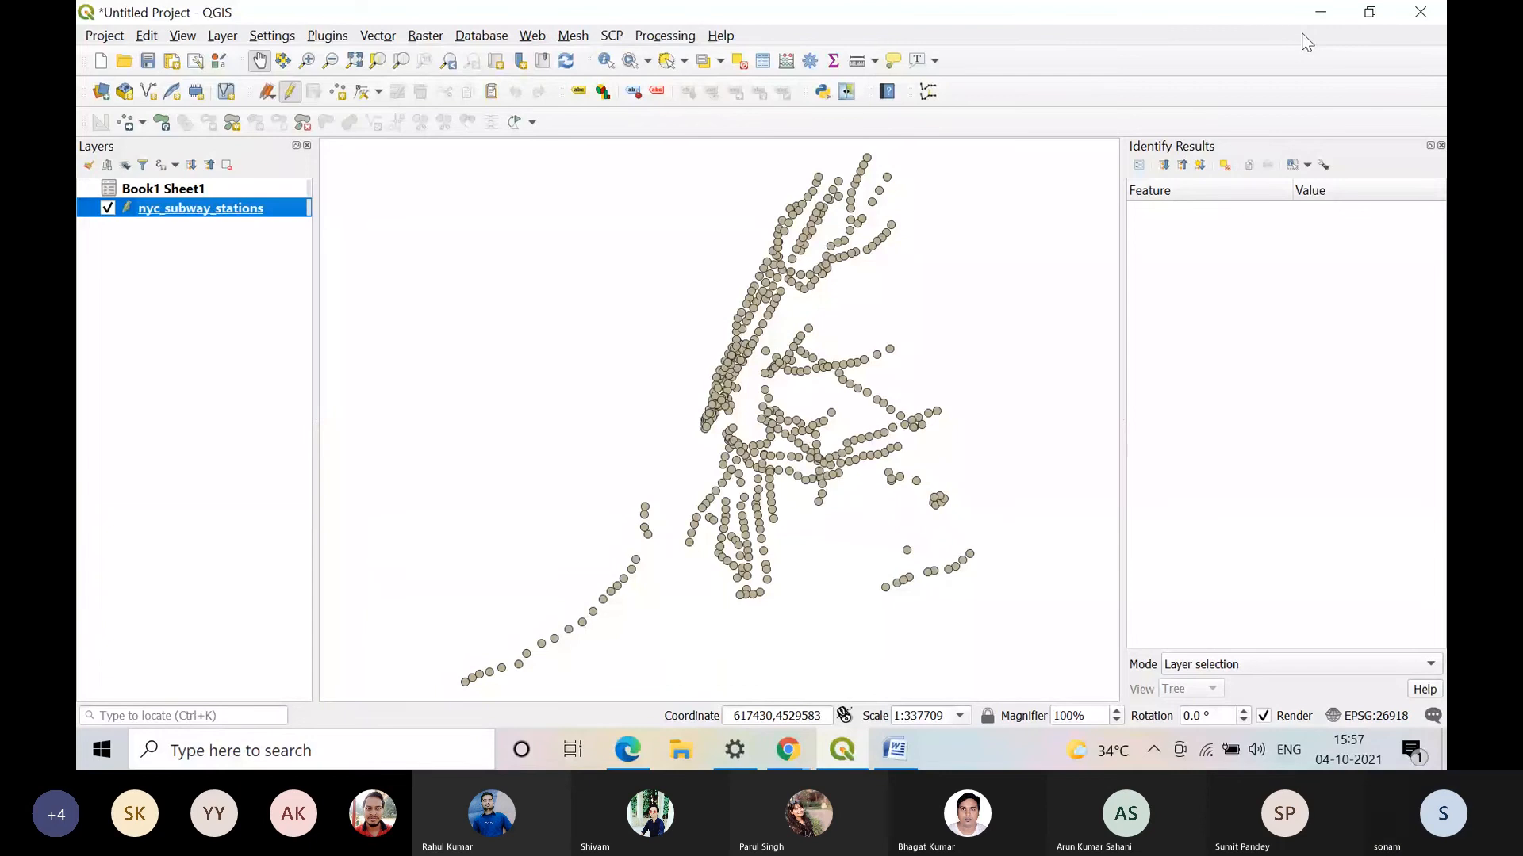
Step: Close the Identify Results panel and review the new join options for nyc_subway_stations in its layer properties without adding a join
click(1369, 11)
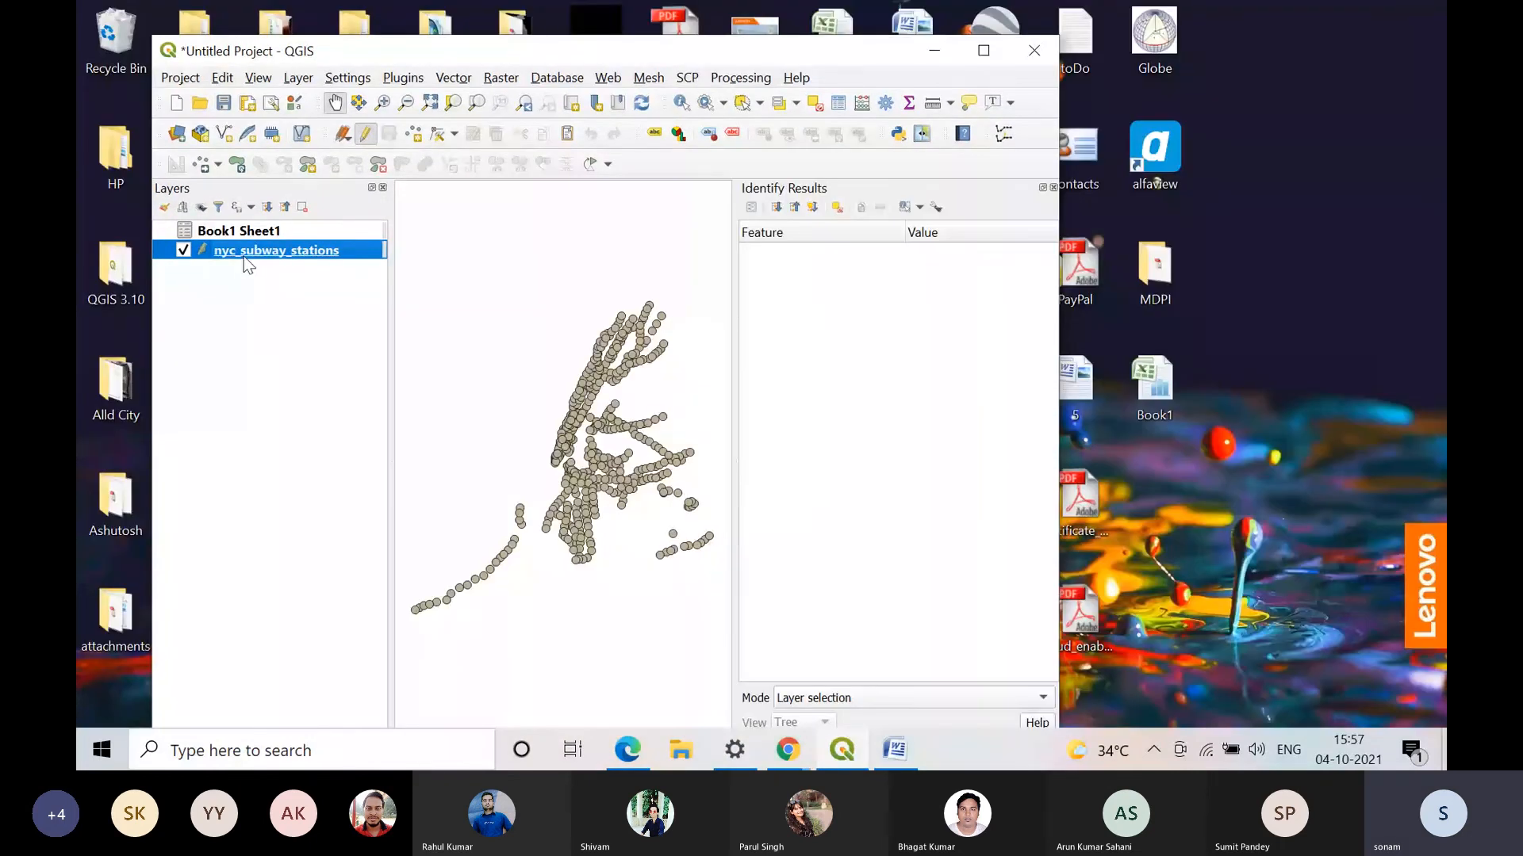
click(1051, 187)
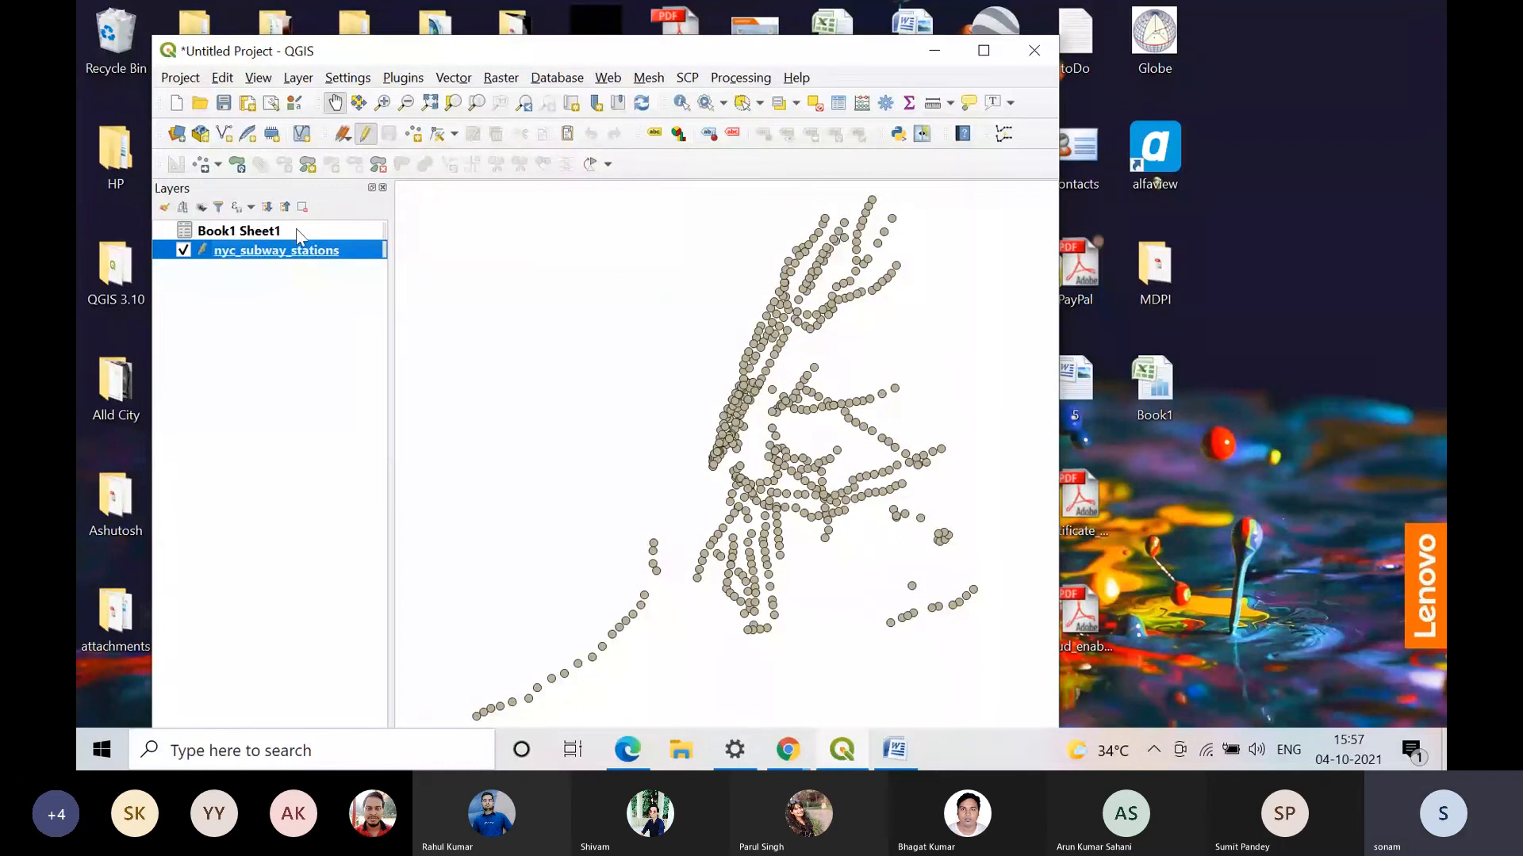
right_click(294, 259)
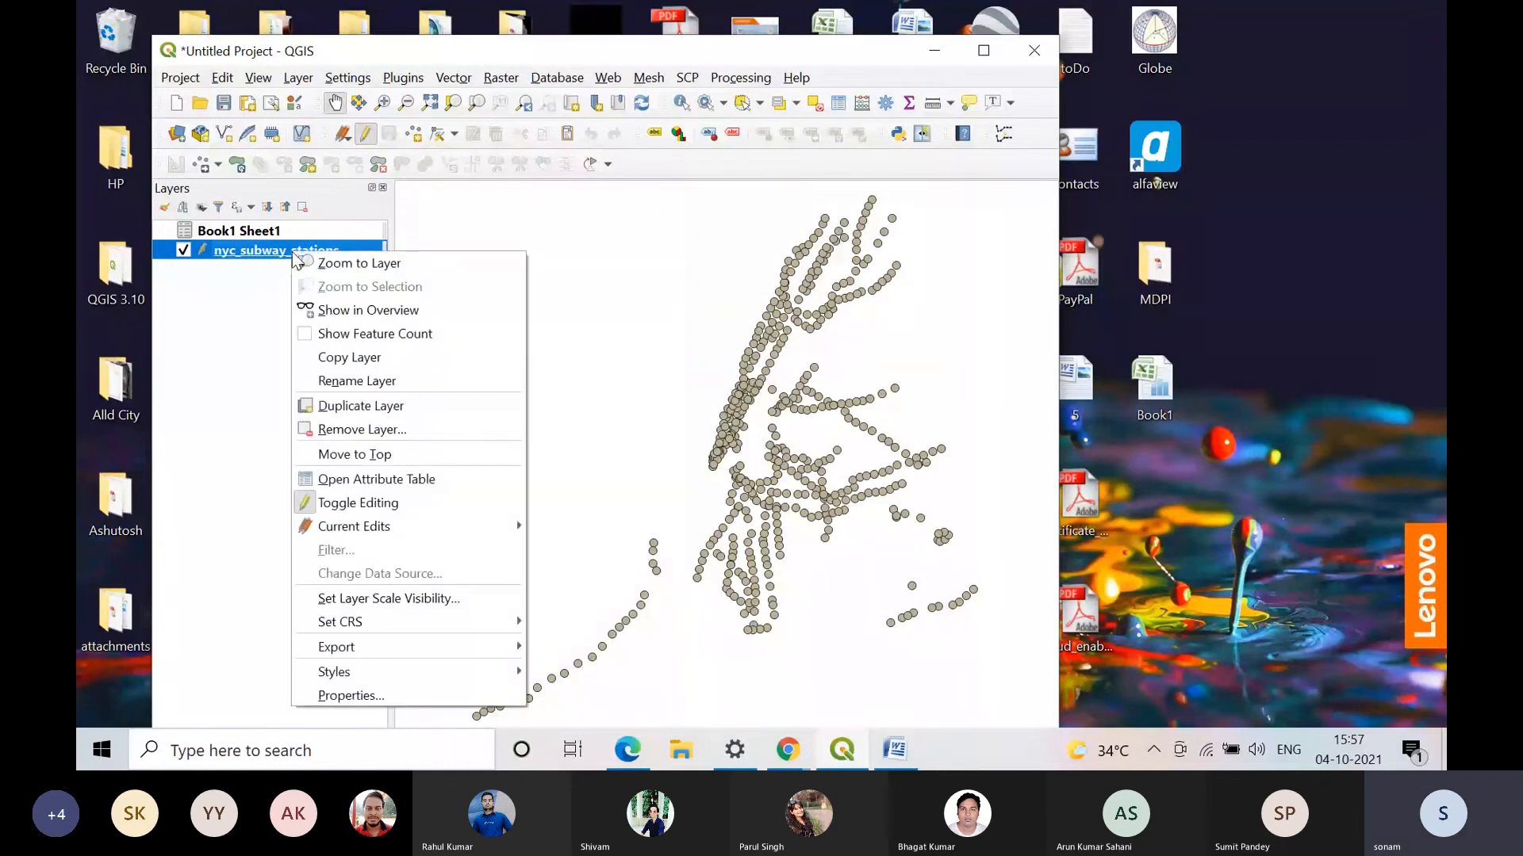
click(435, 702)
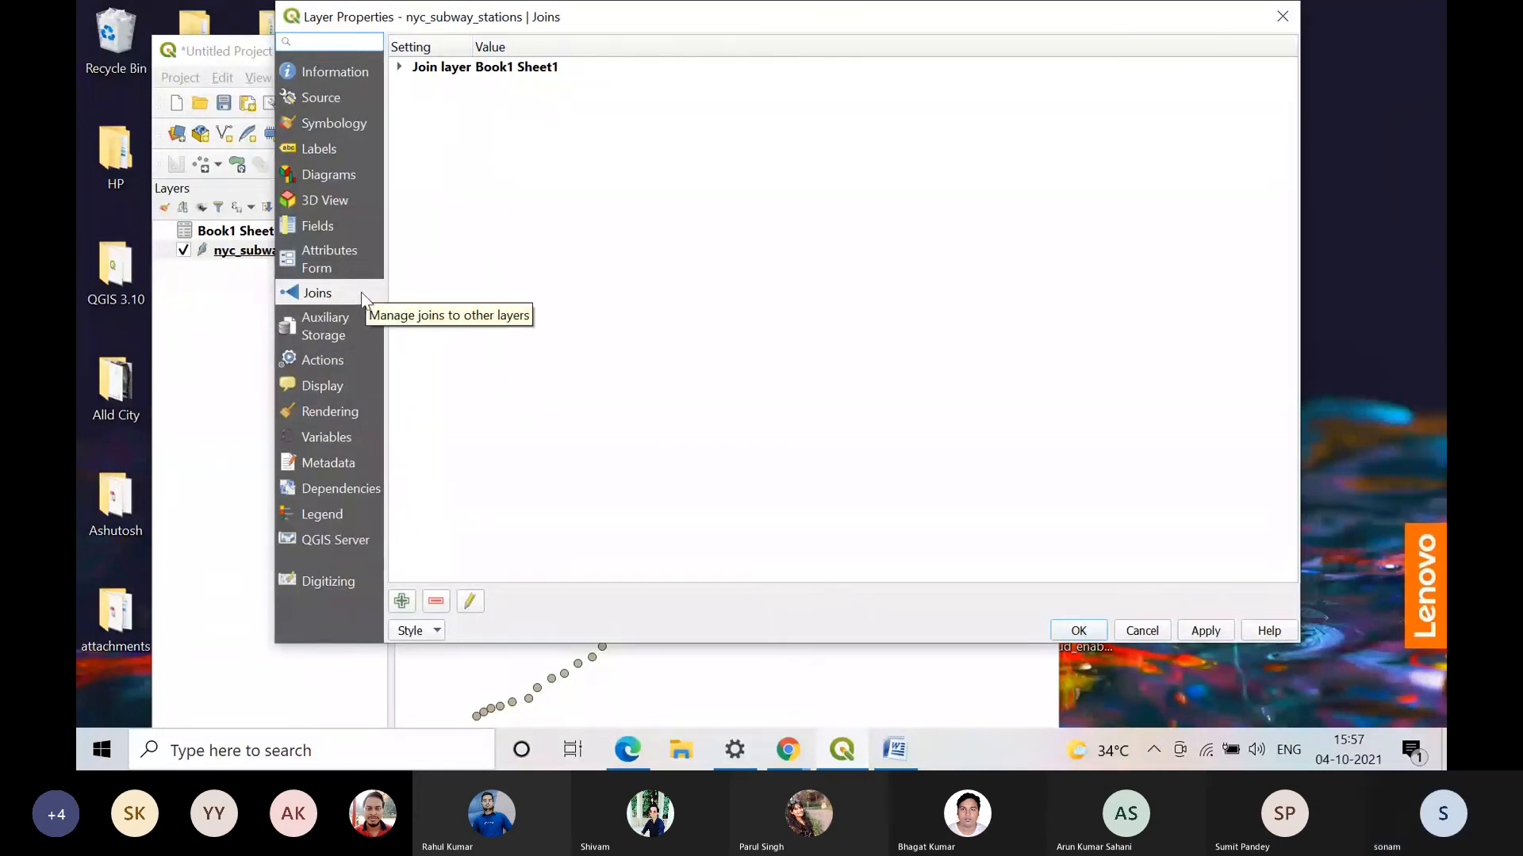
click(402, 602)
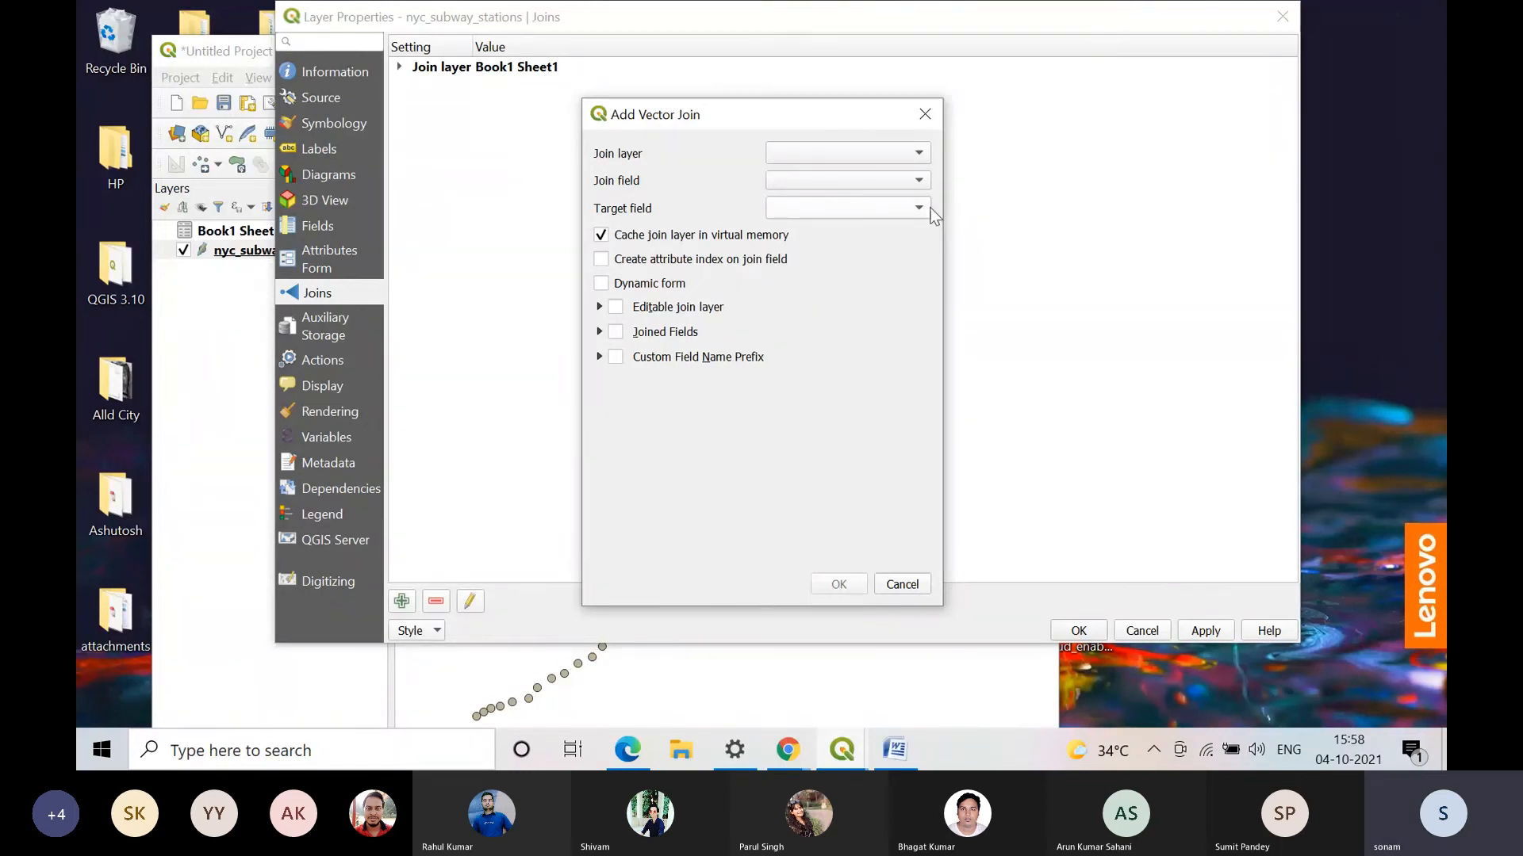
click(899, 584)
click(1141, 632)
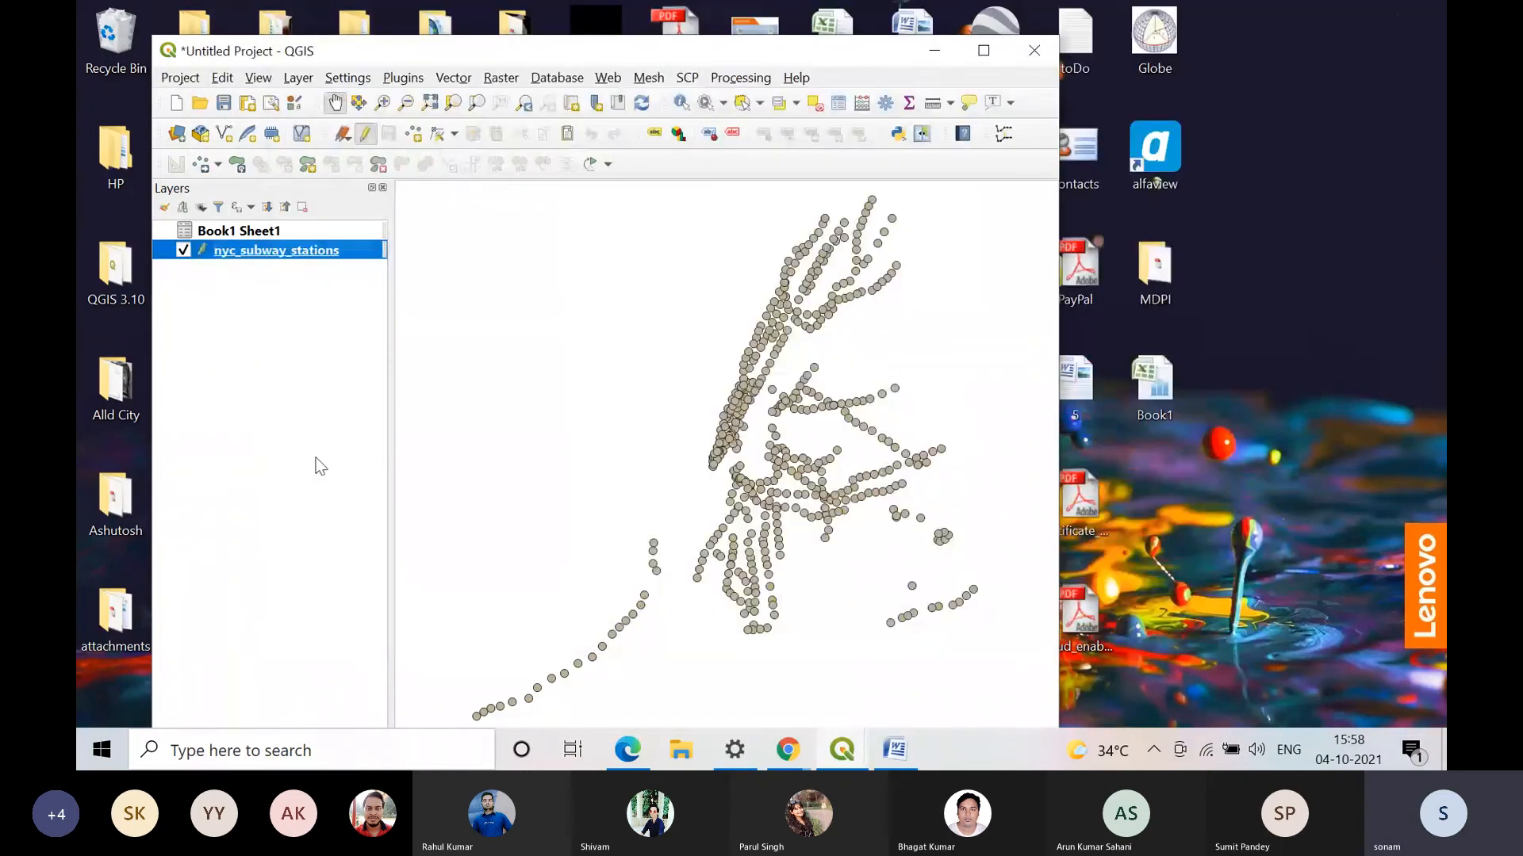
Step: Inspect the joined Book1 Sheet1 values in the nyc_subway_stations attribute table, including rows 76 and 95, then close the table and maximize QGIS
right_click(295, 246)
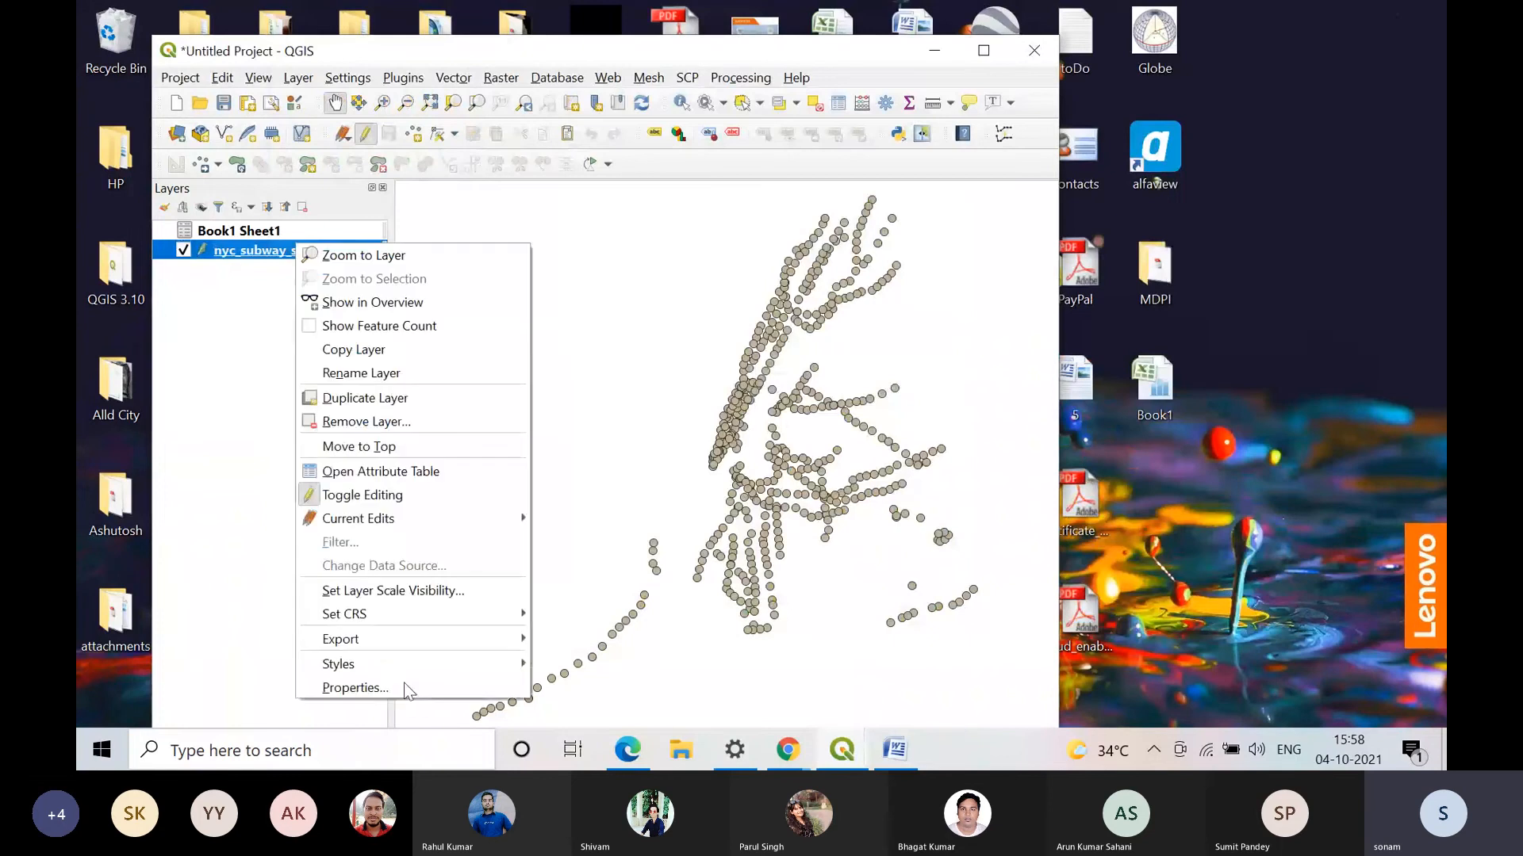
click(451, 474)
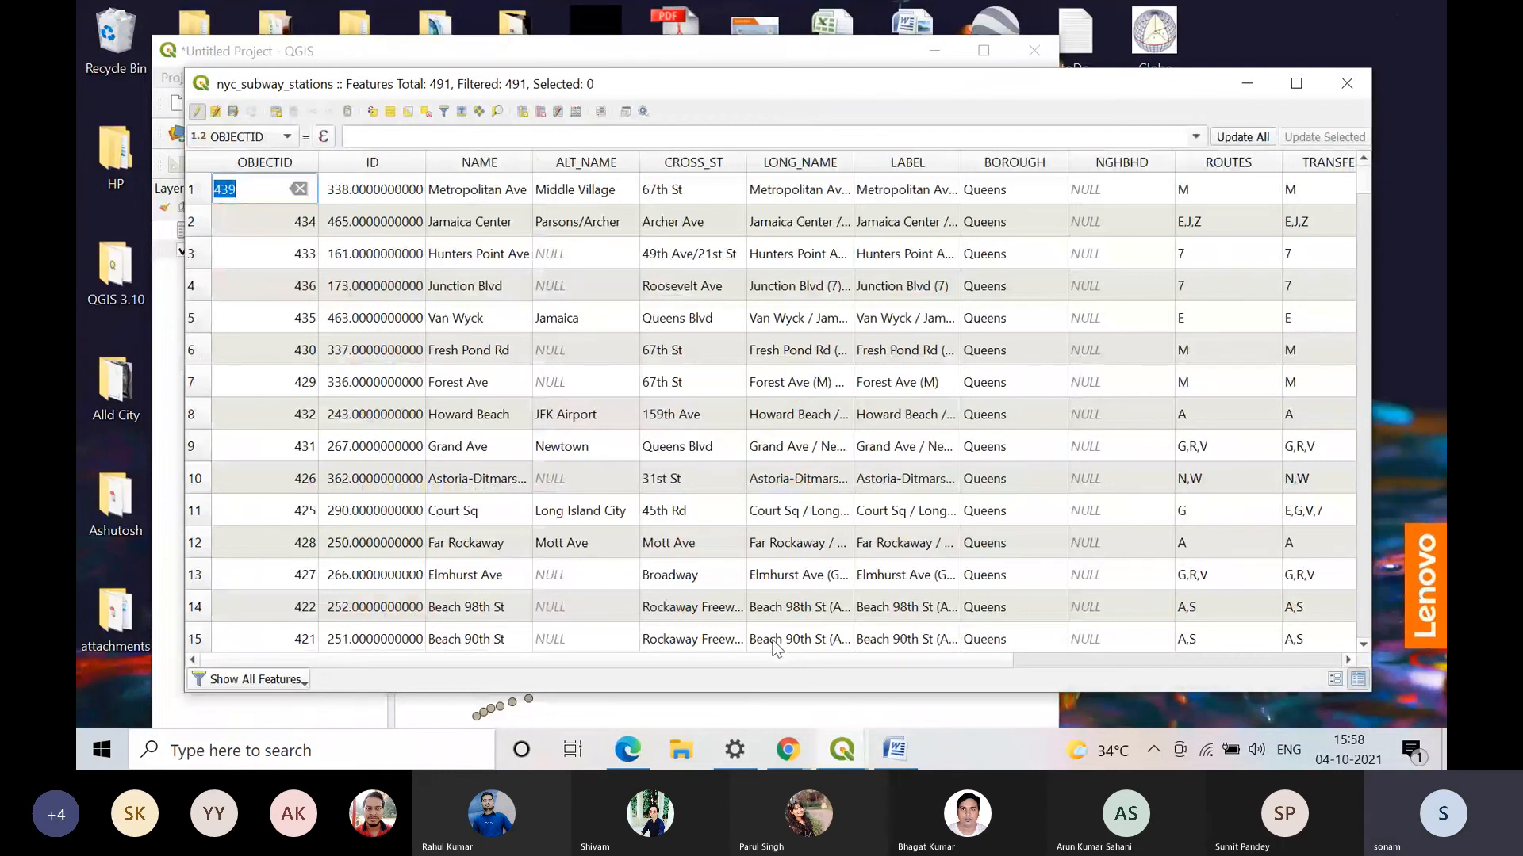
scroll(406, 655, right, 2)
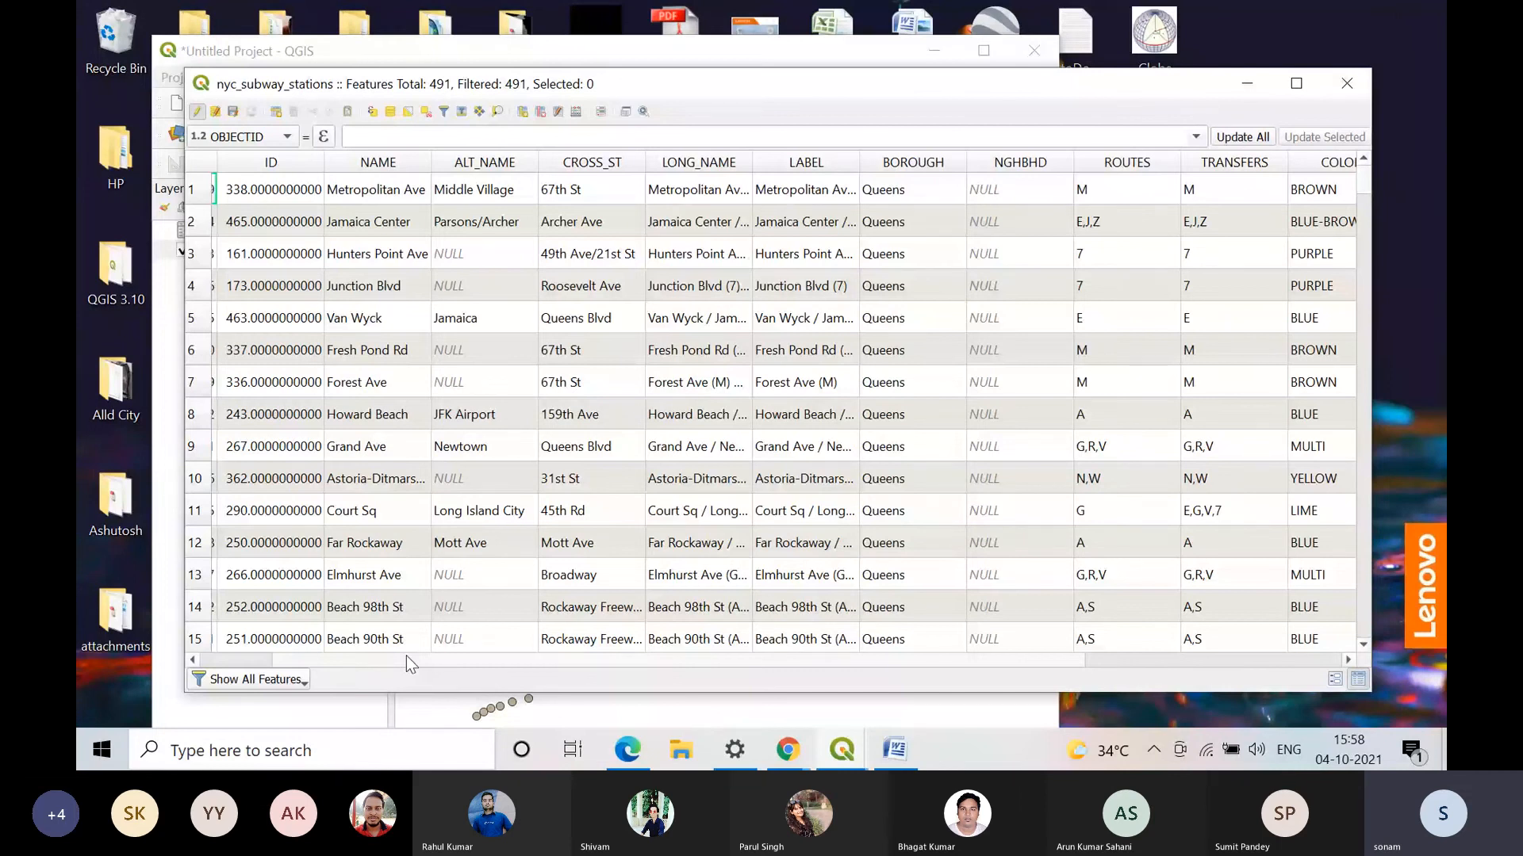
drag(406, 655, 666, 657)
drag(1364, 184, 1378, 254)
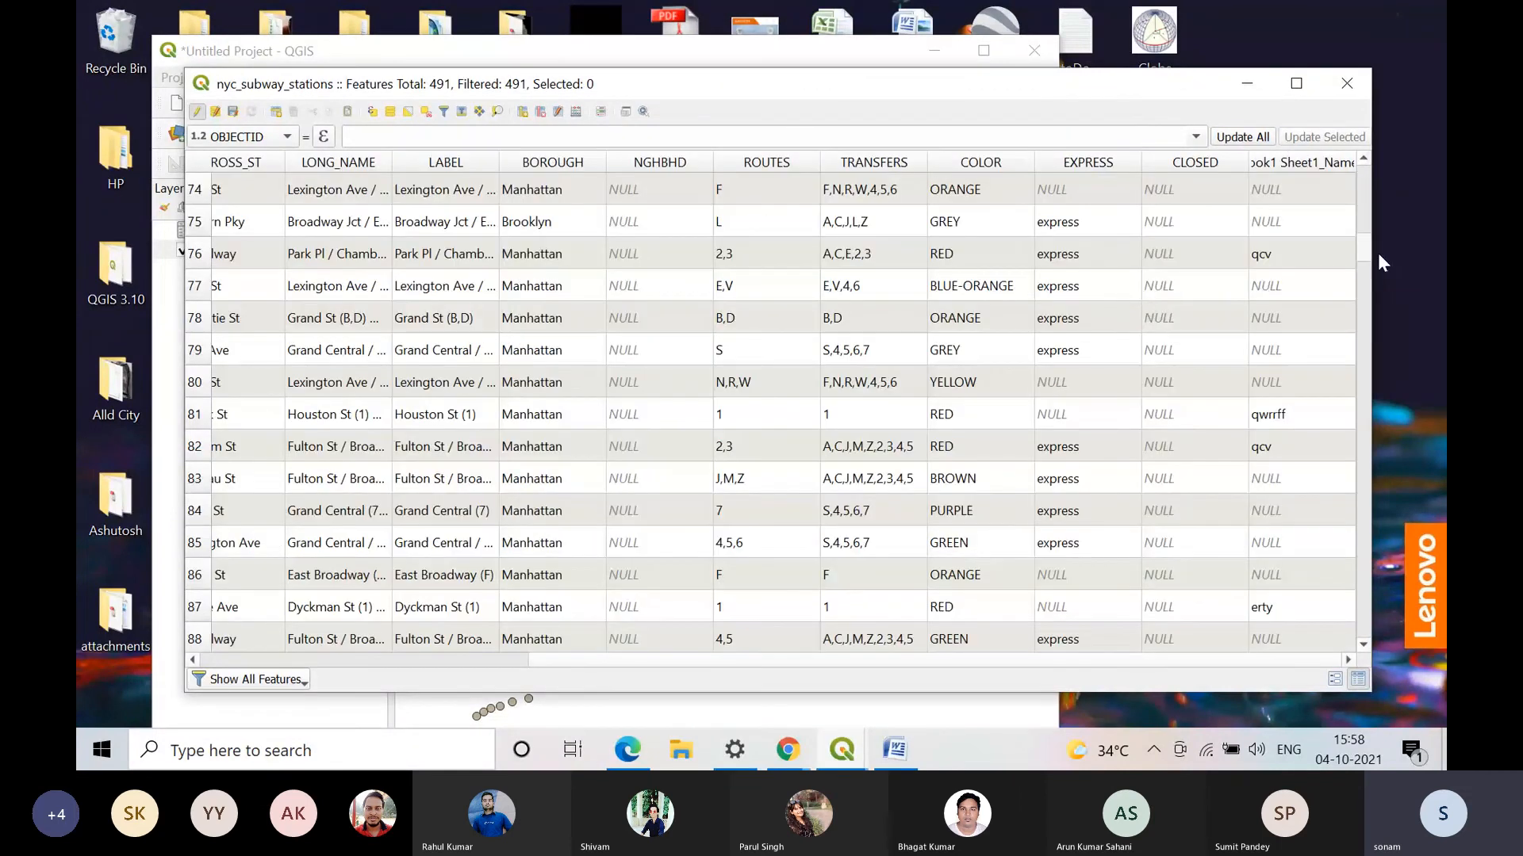
double_click(223, 254)
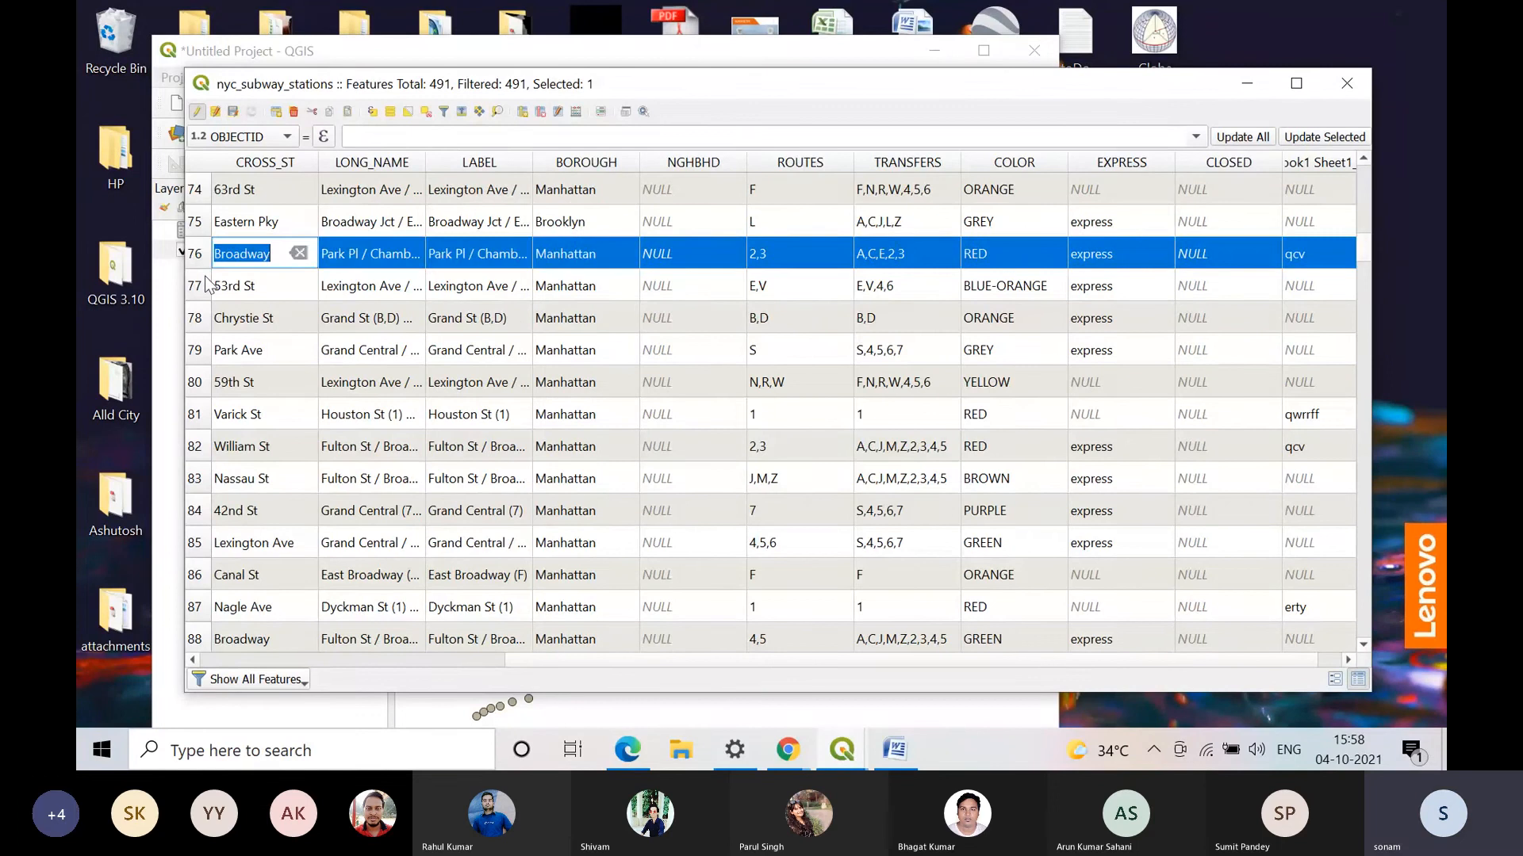
double_click(238, 446)
scroll(227, 587, down, 3)
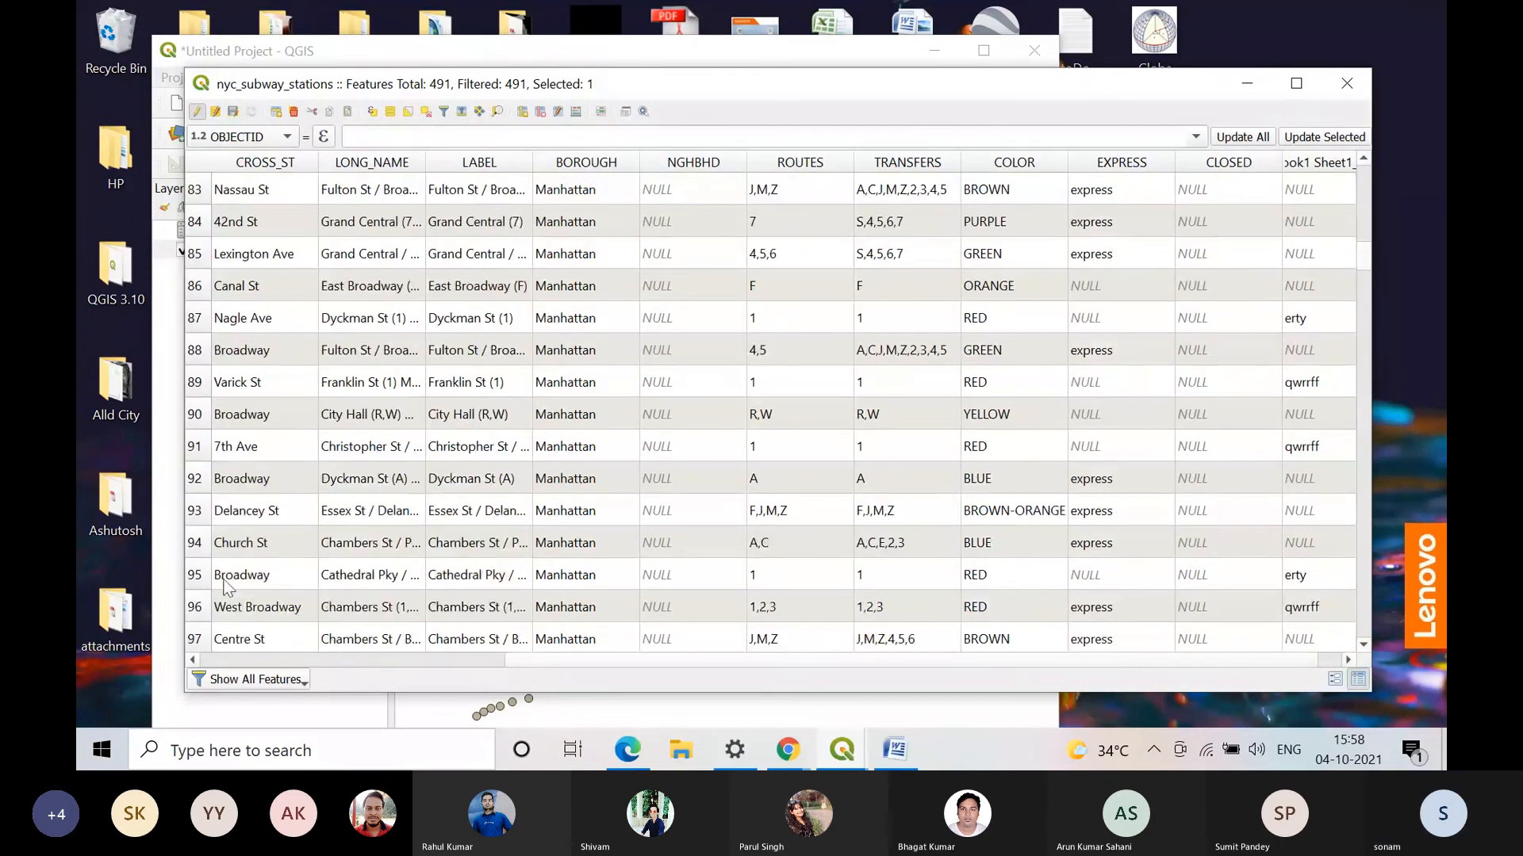
double_click(225, 583)
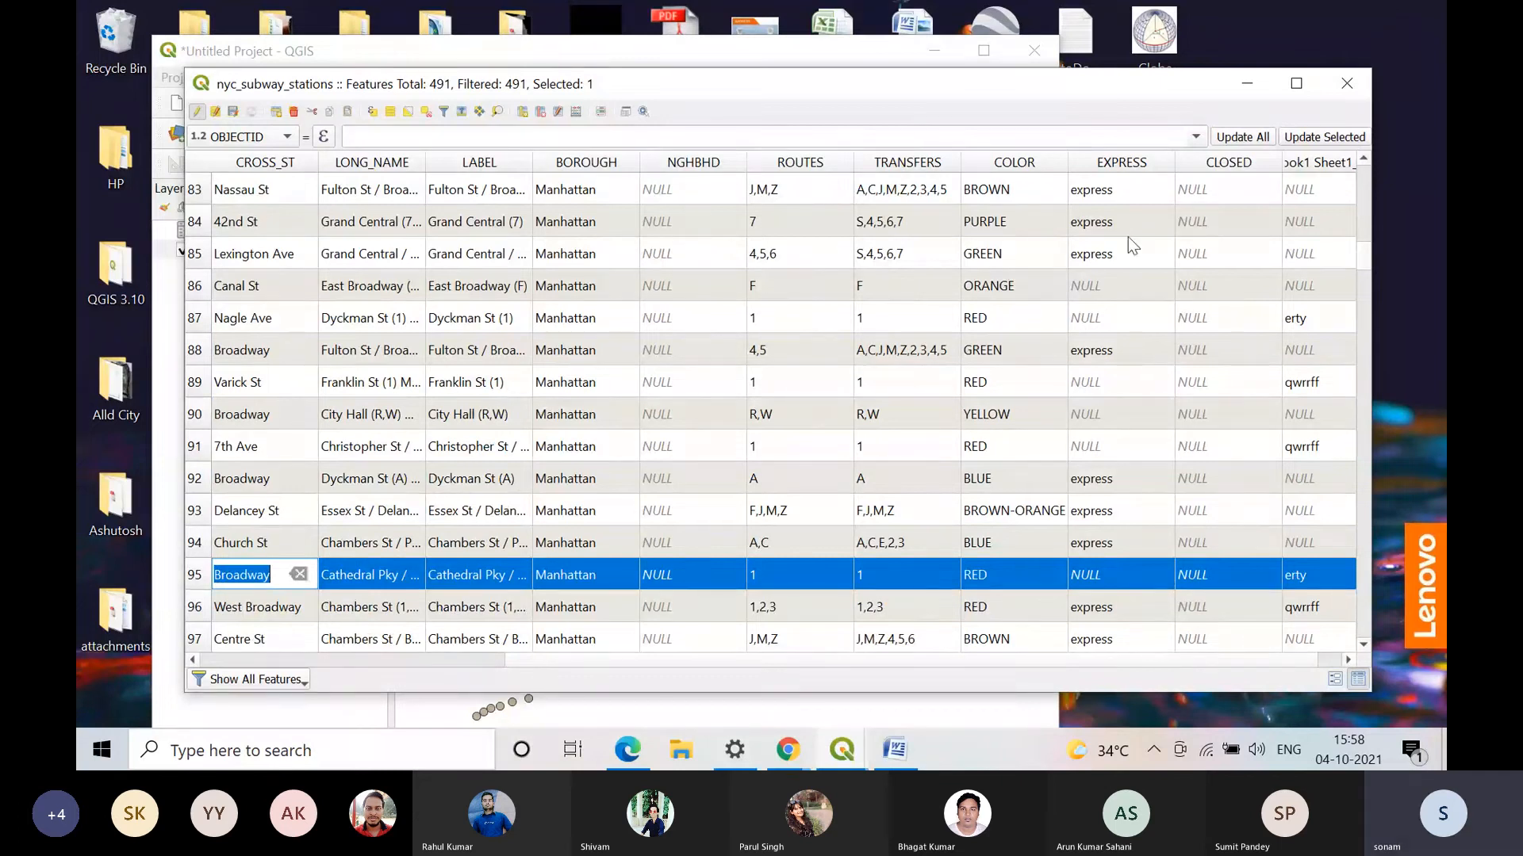
click(1346, 84)
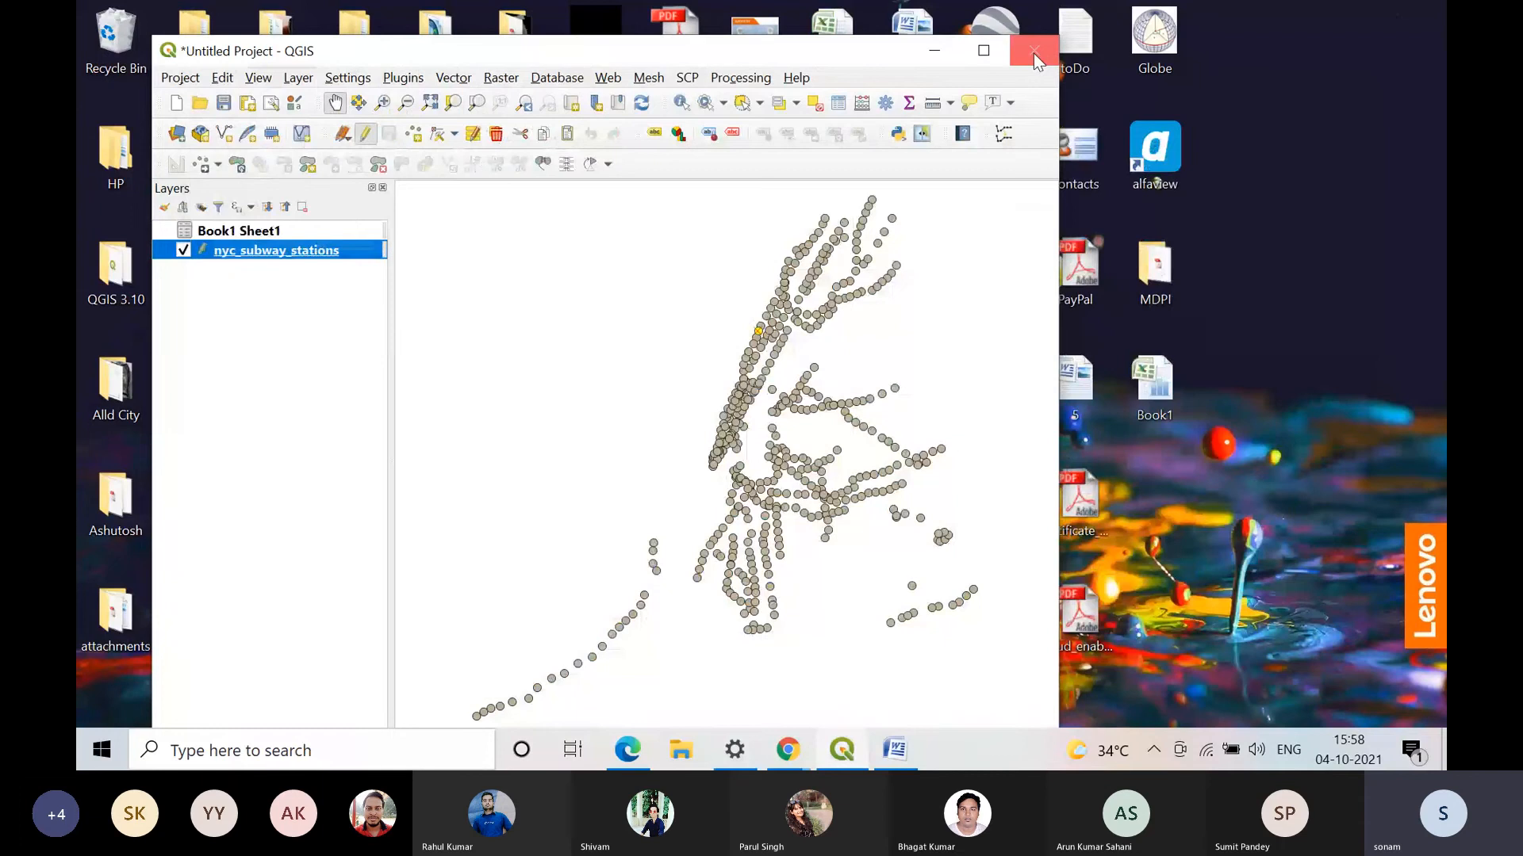
click(984, 50)
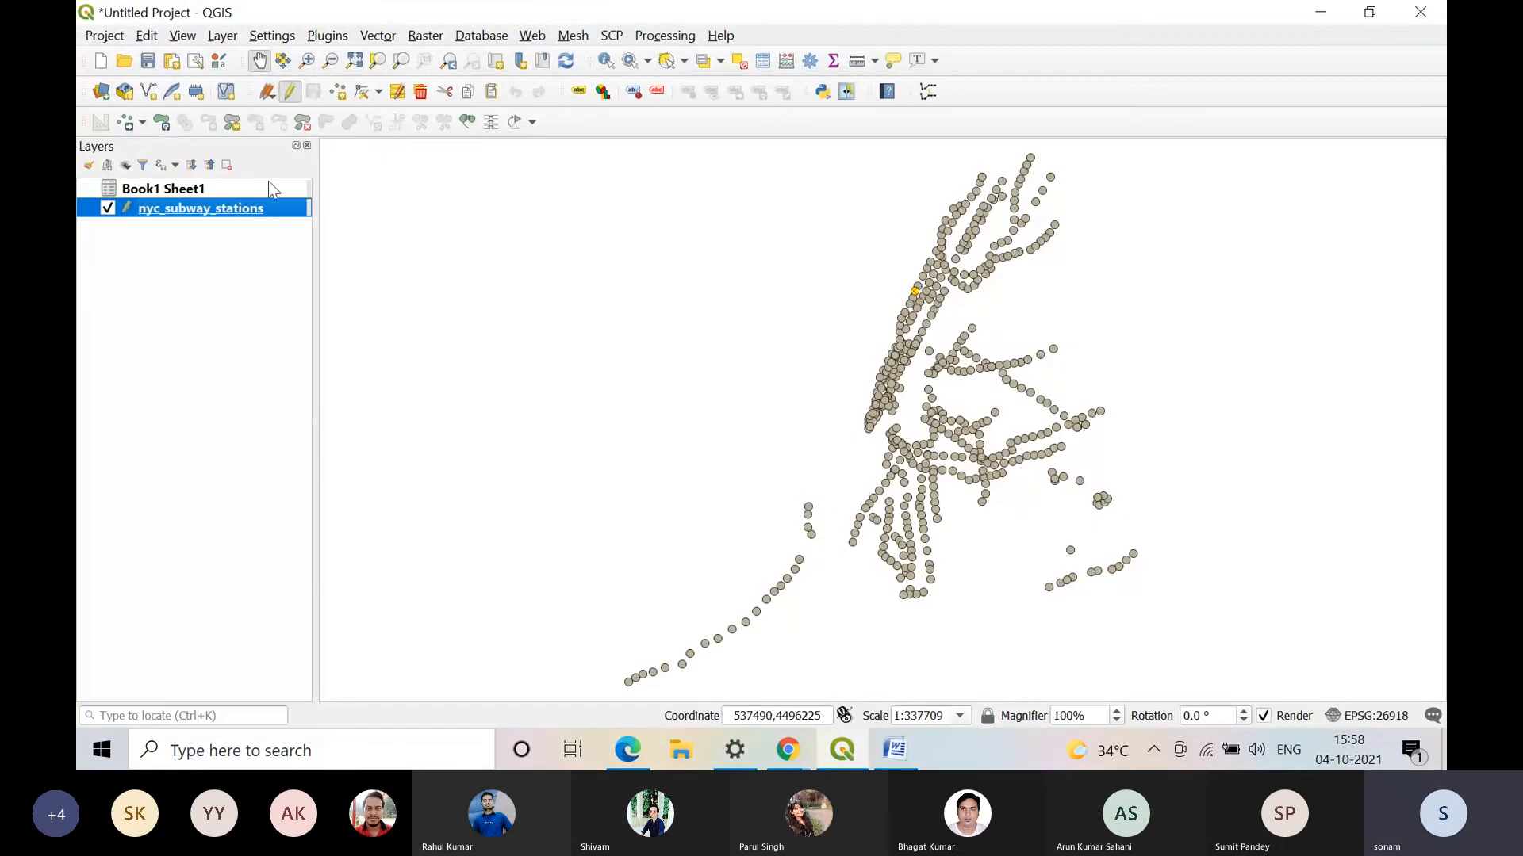
Step: Launch Adobe Acrobat 7.0 Professional and open Practical 4 from today's document history
right_click(224, 211)
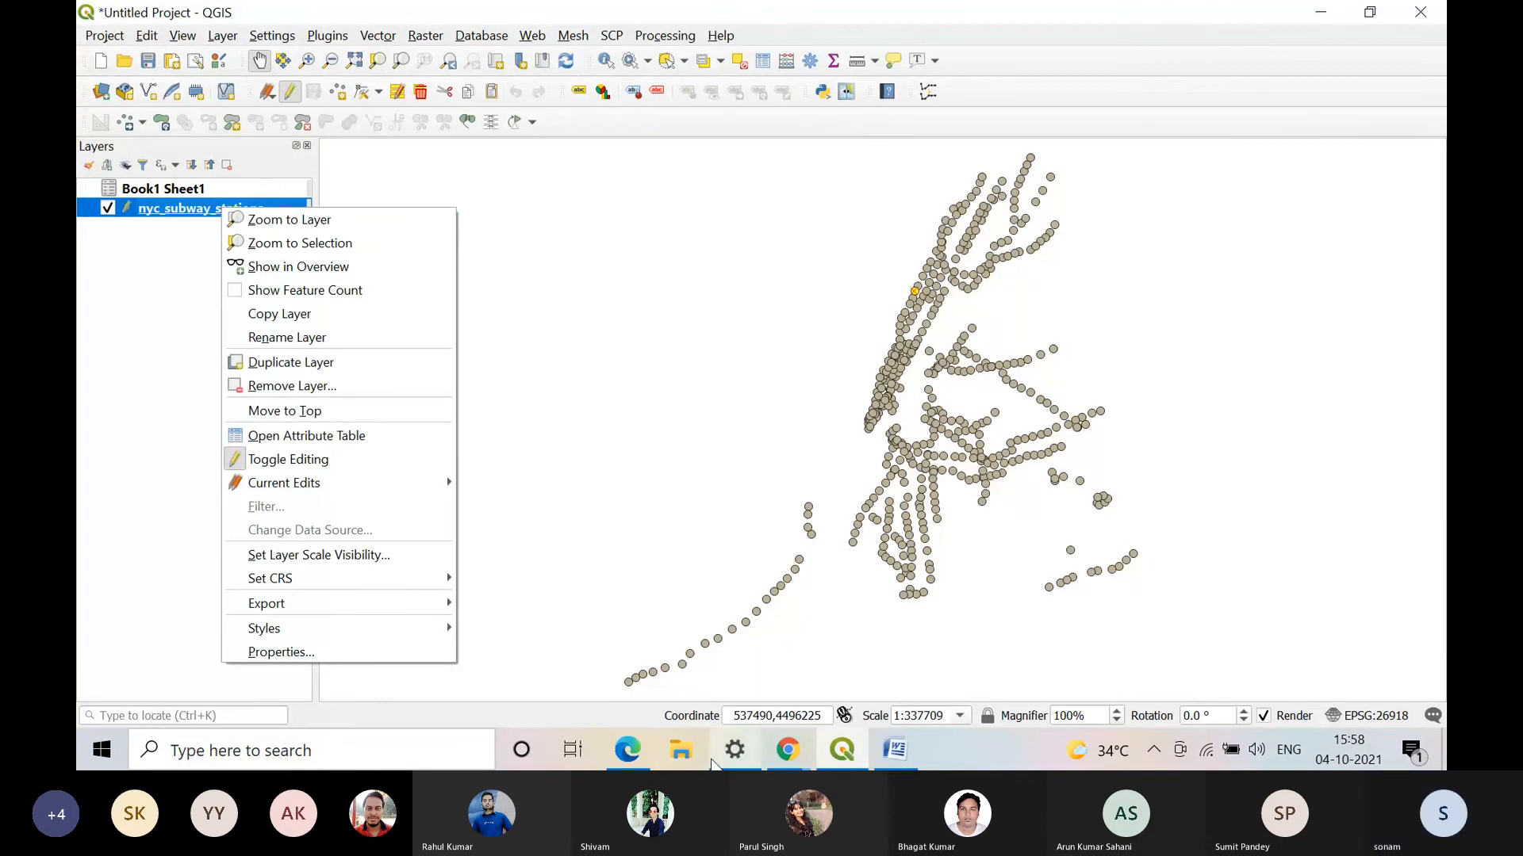
click(102, 749)
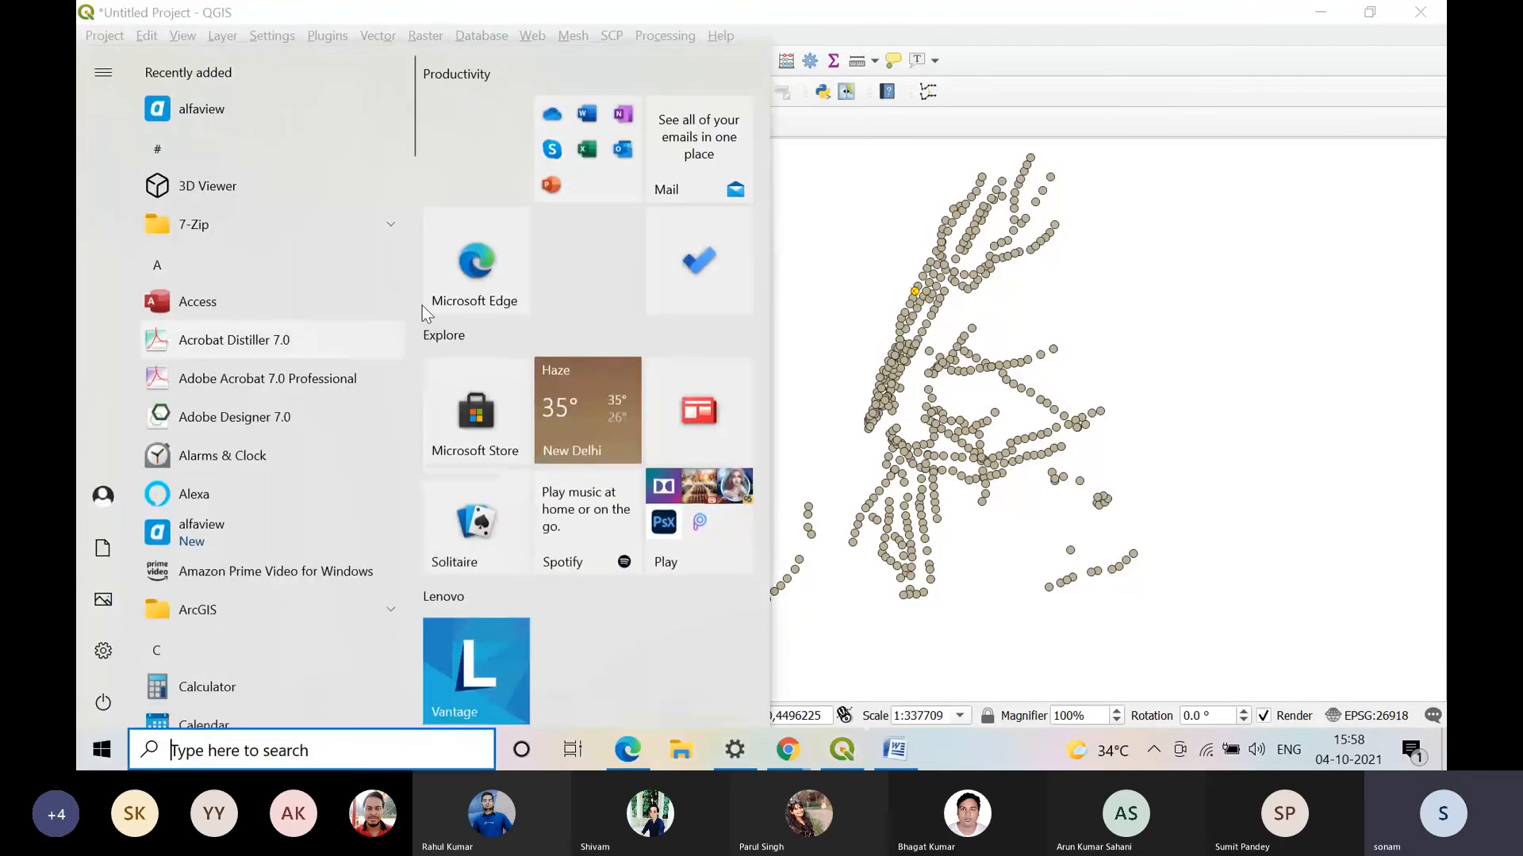
click(308, 371)
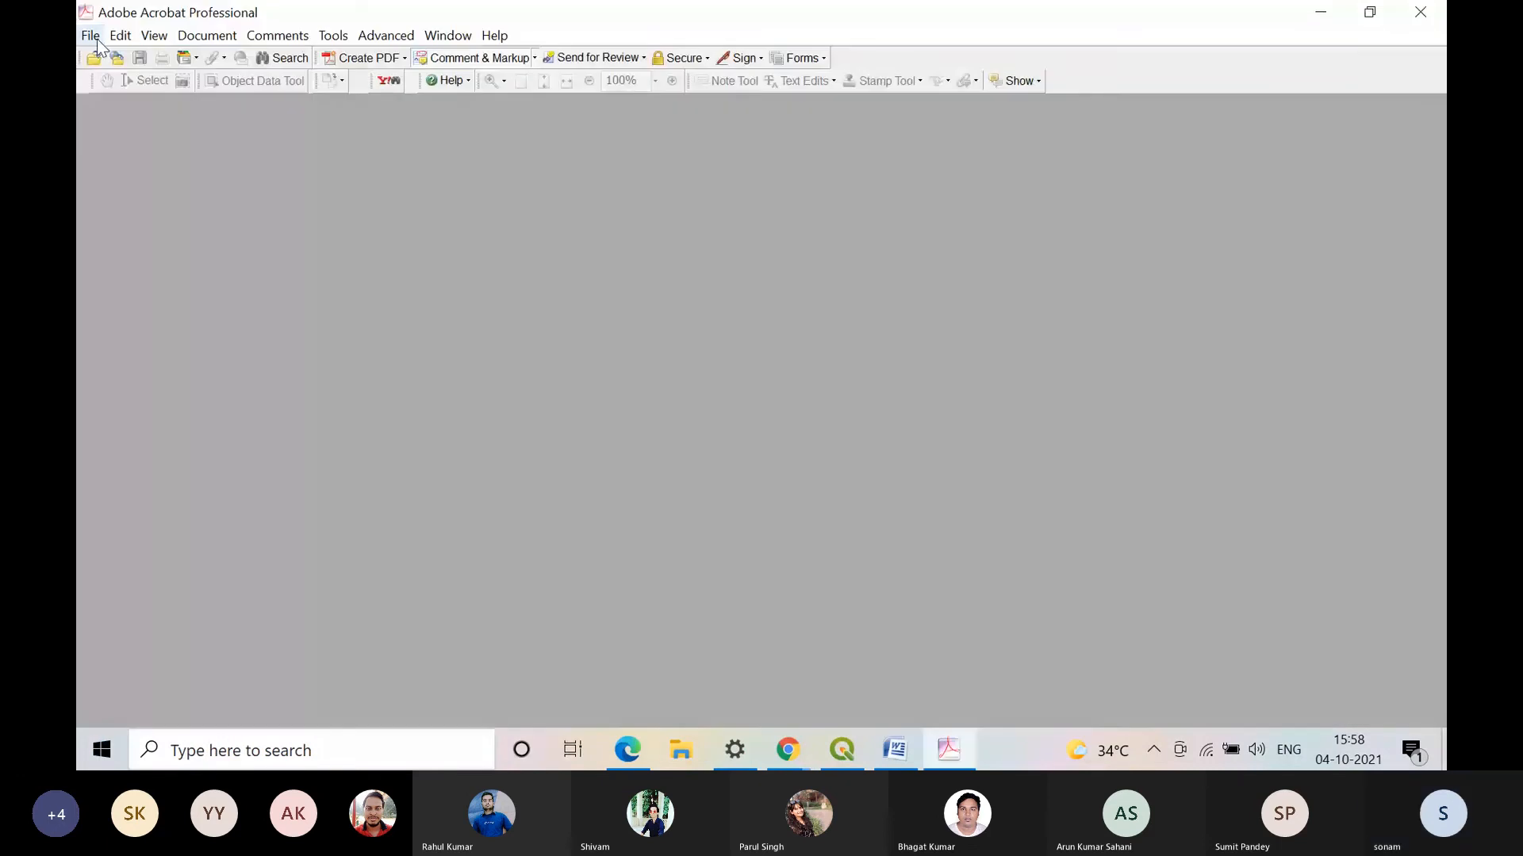
click(94, 37)
click(111, 9)
click(89, 35)
mouse_move(278, 388)
mouse_move(452, 402)
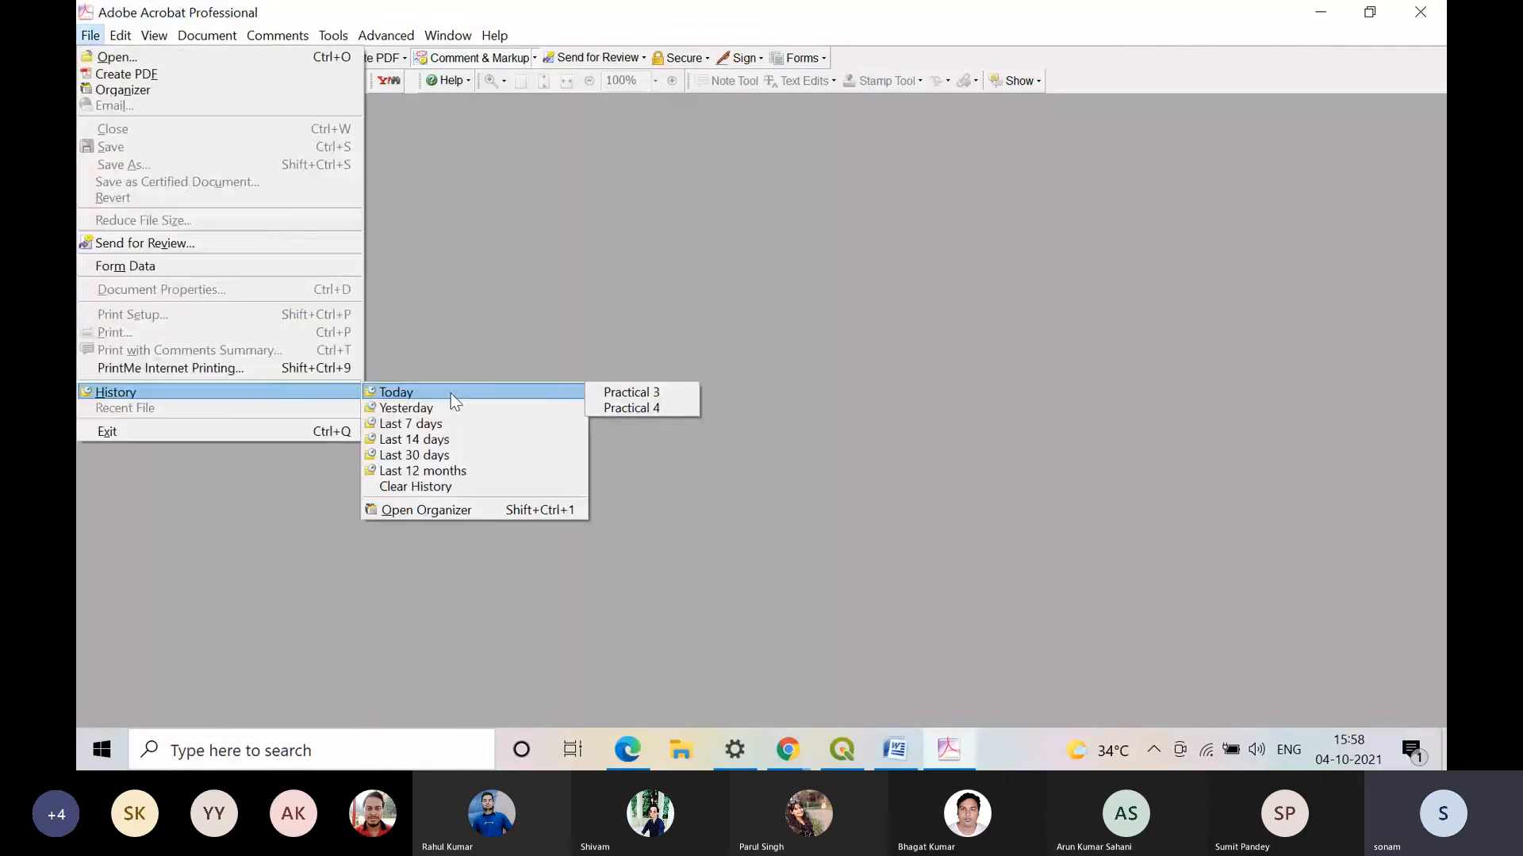
click(652, 405)
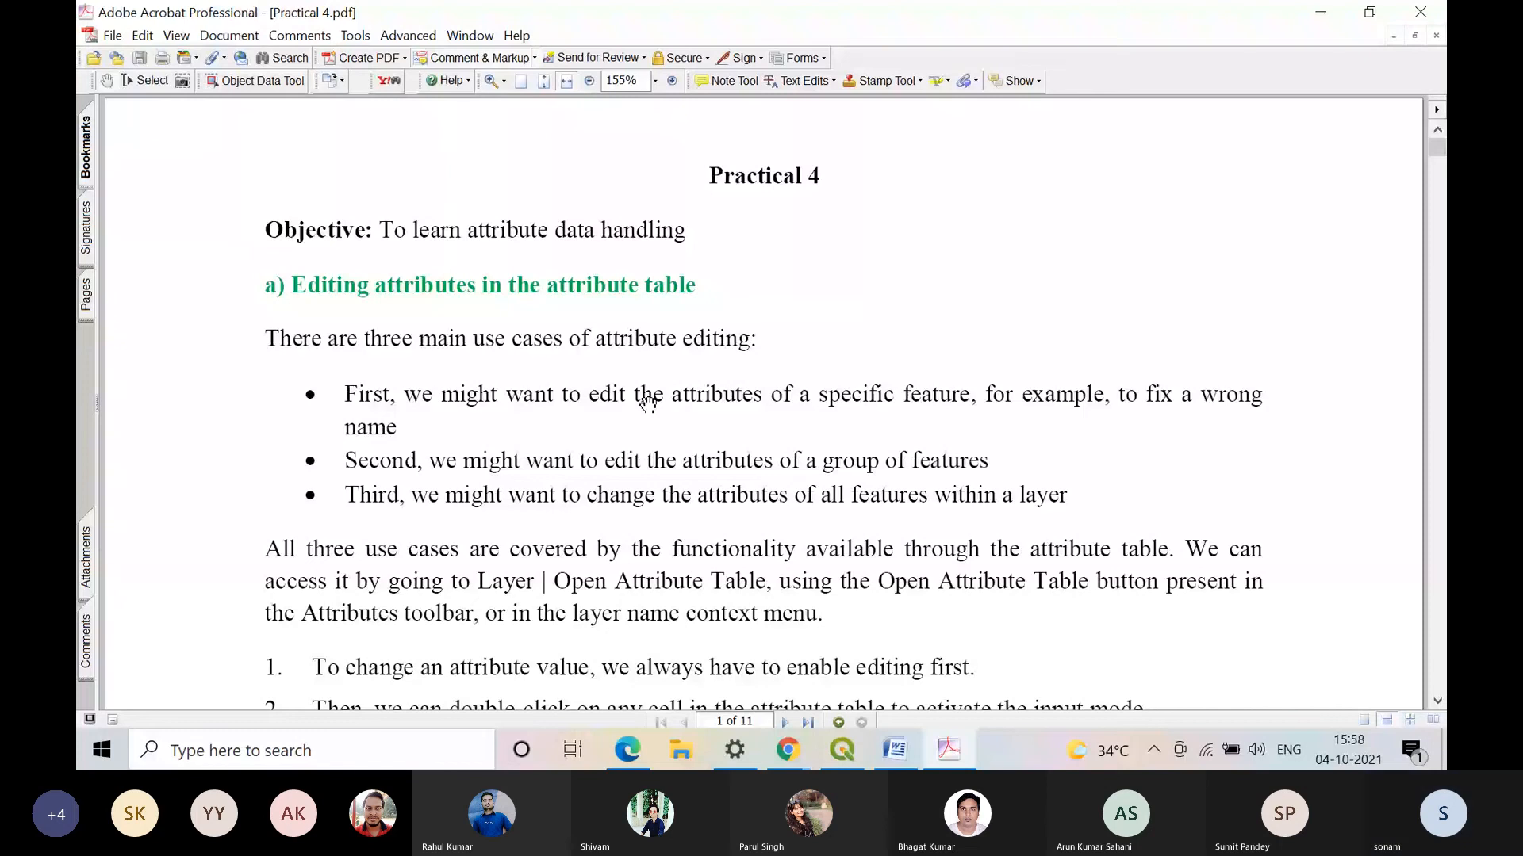
Step: Read the instructions in Practical 4.pdf on removing joins and preserving them in a new layer copy, and return to QGIS
scroll(1184, 357, down, 5)
scroll(1178, 397, down, 10)
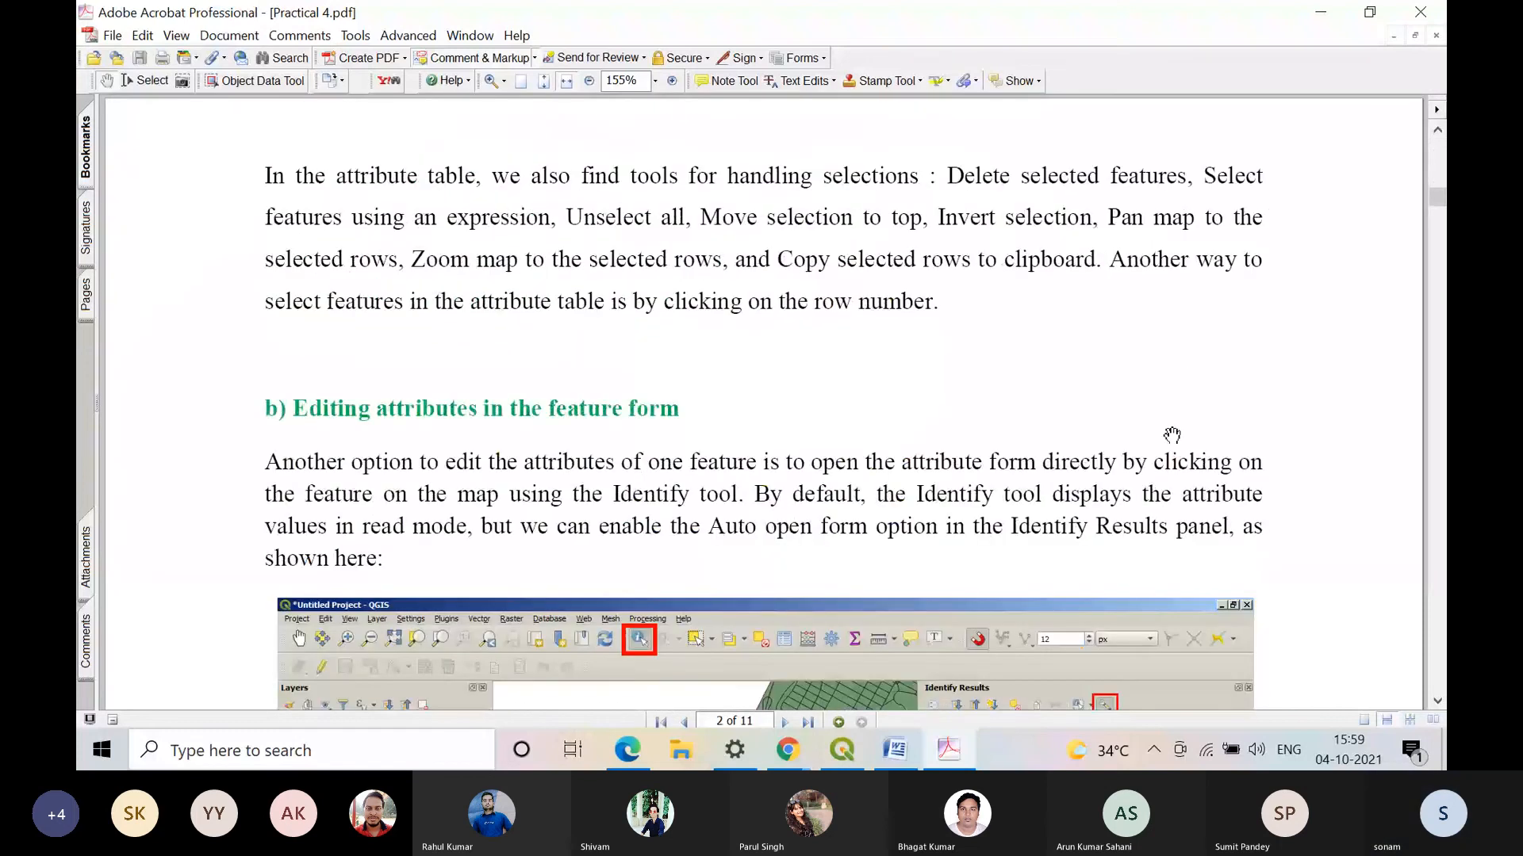
scroll(1171, 435, down, 20)
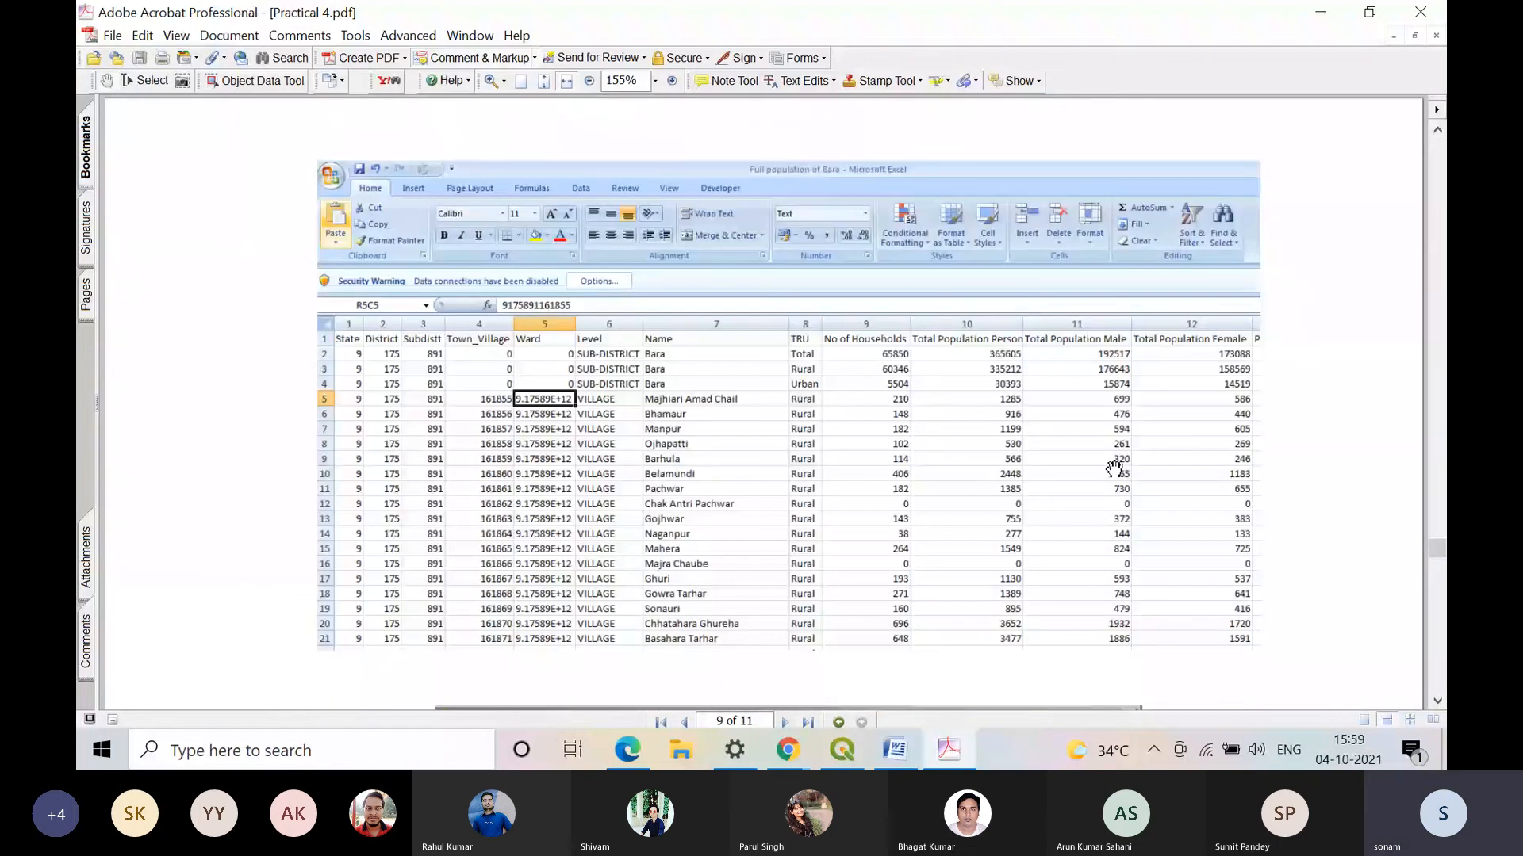
scroll(1113, 468, up, 10)
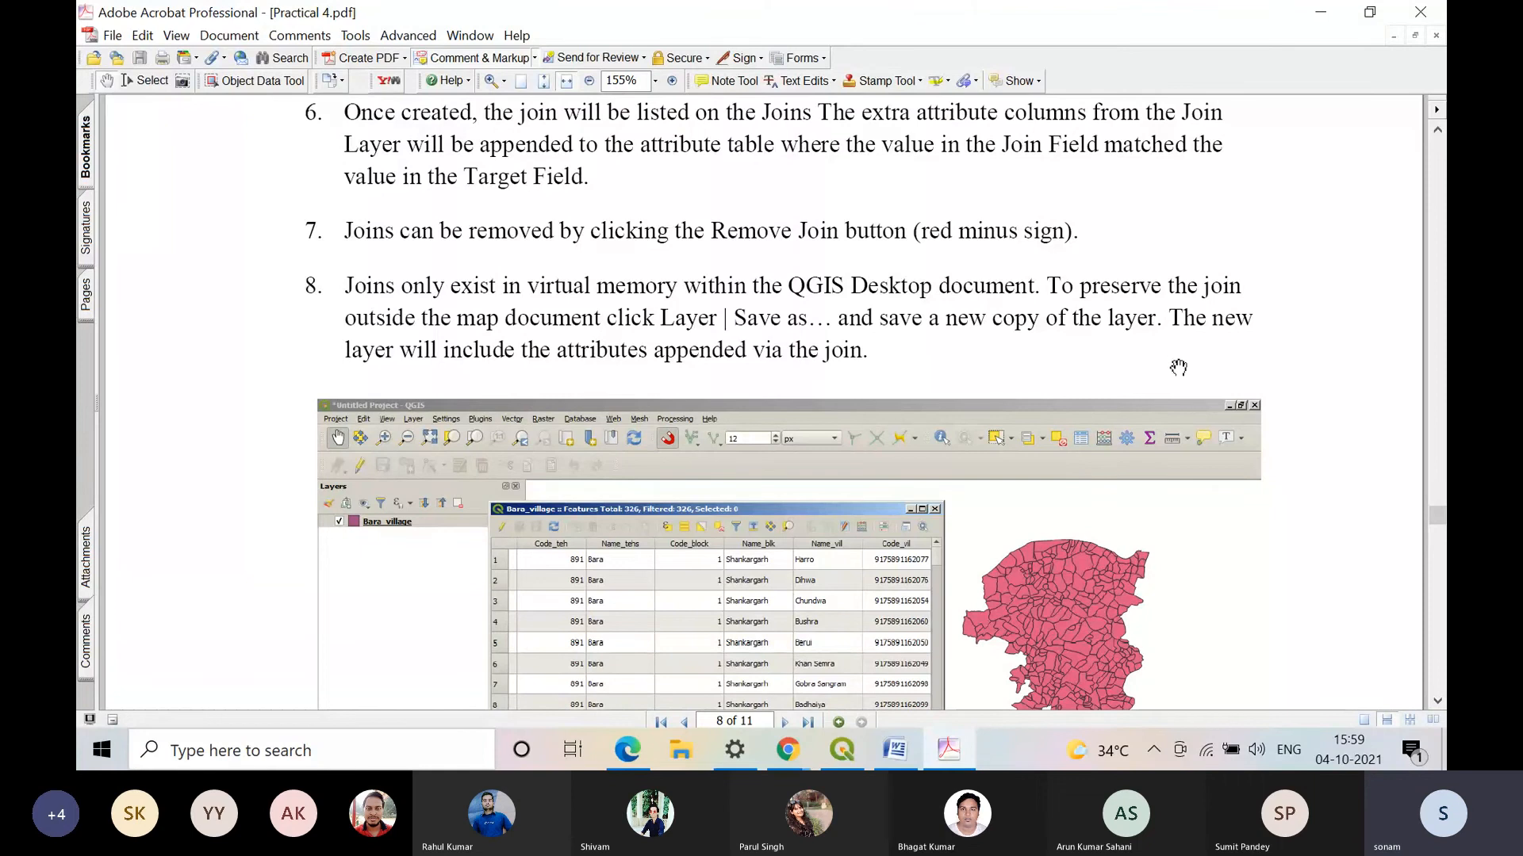
click(1365, 14)
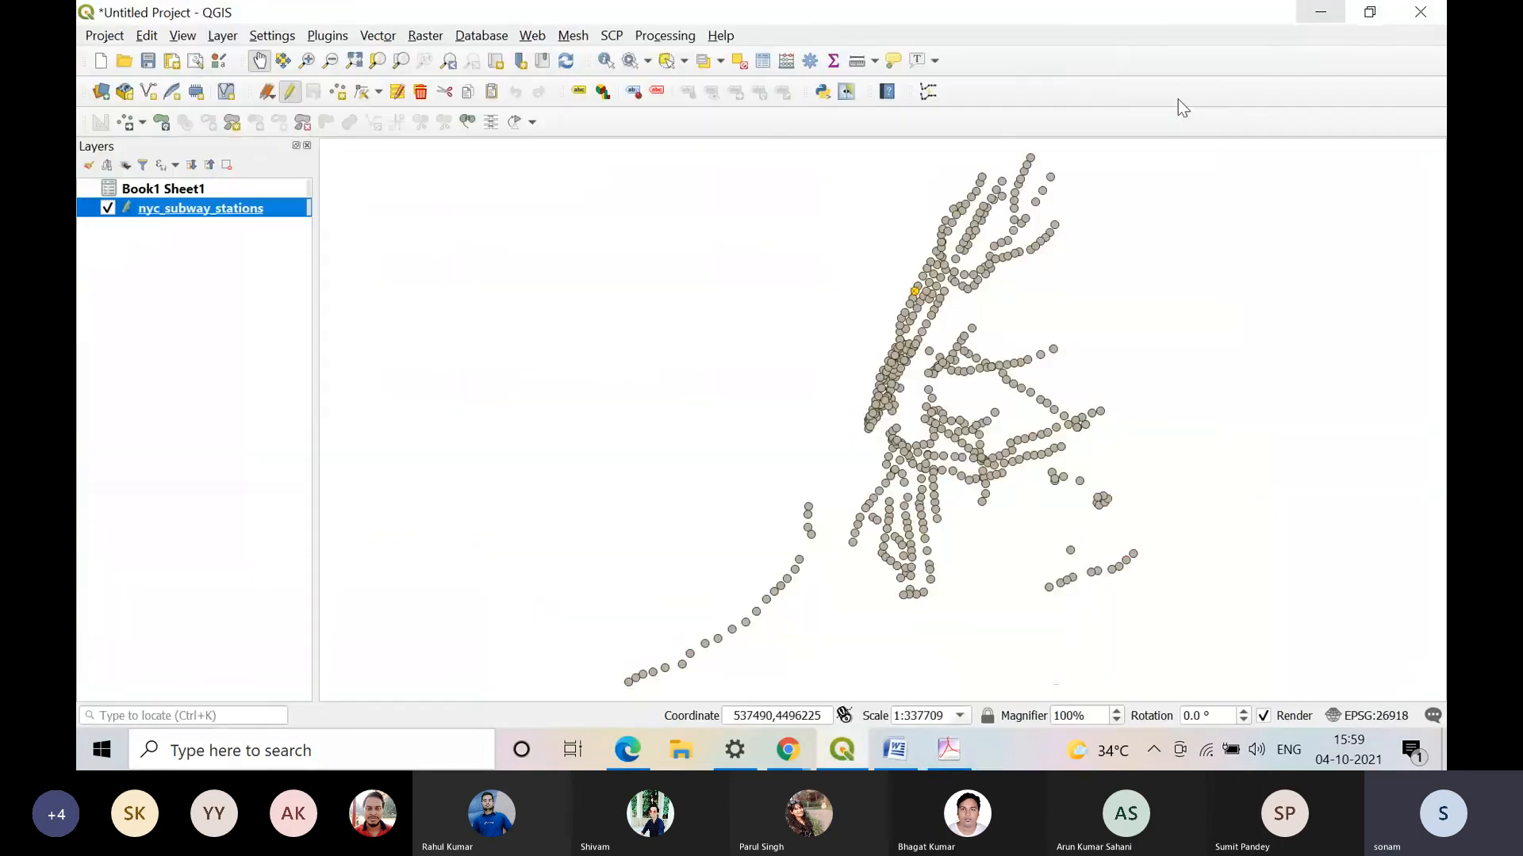
Step: Review the Save Features As export settings for the nyc_subway_stations layer, and close them without saving
right_click(273, 208)
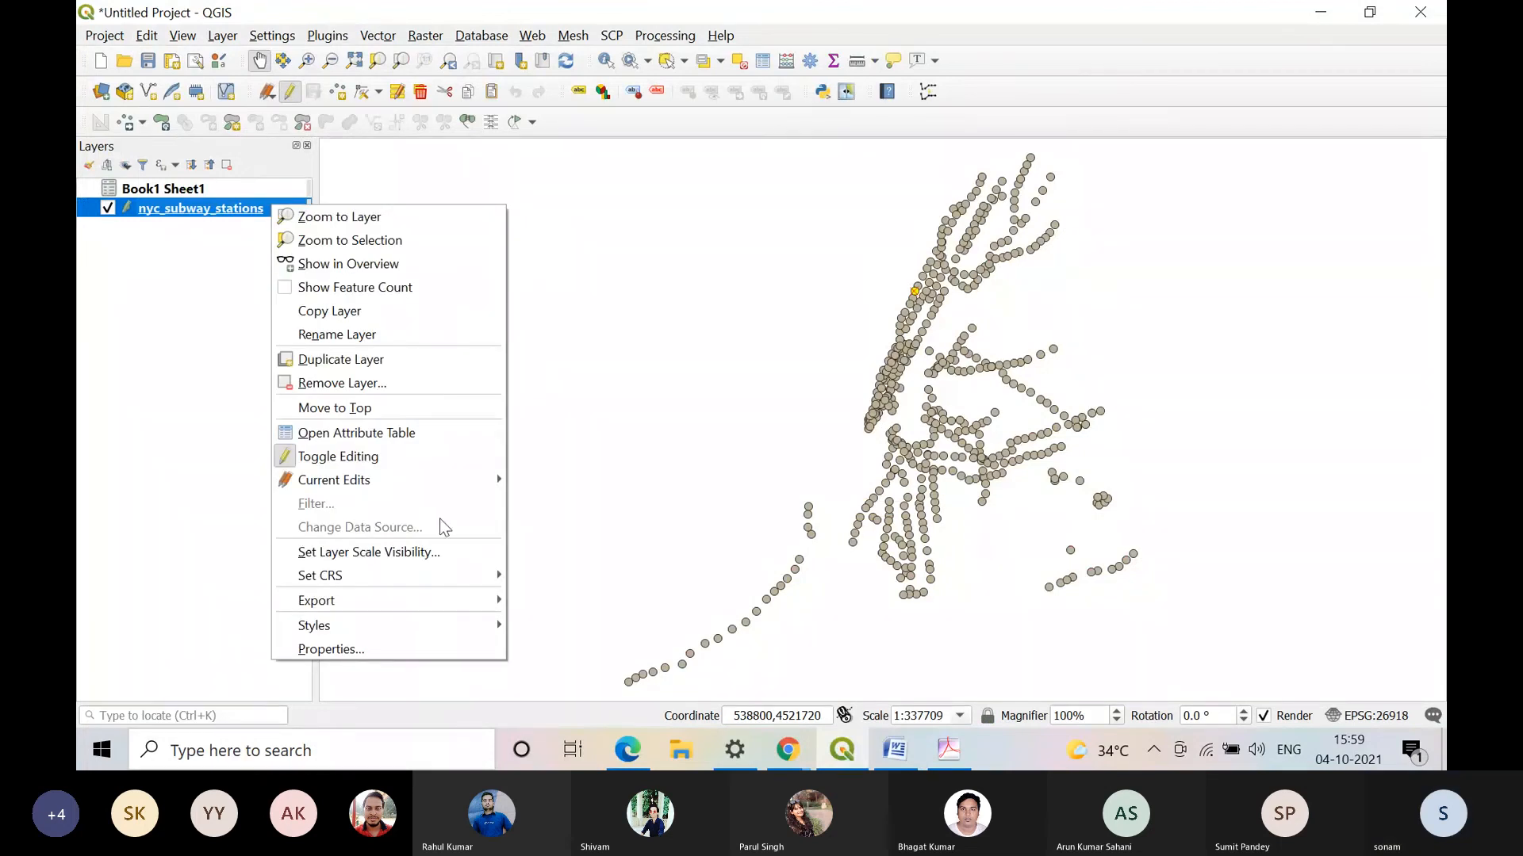
mouse_move(457, 624)
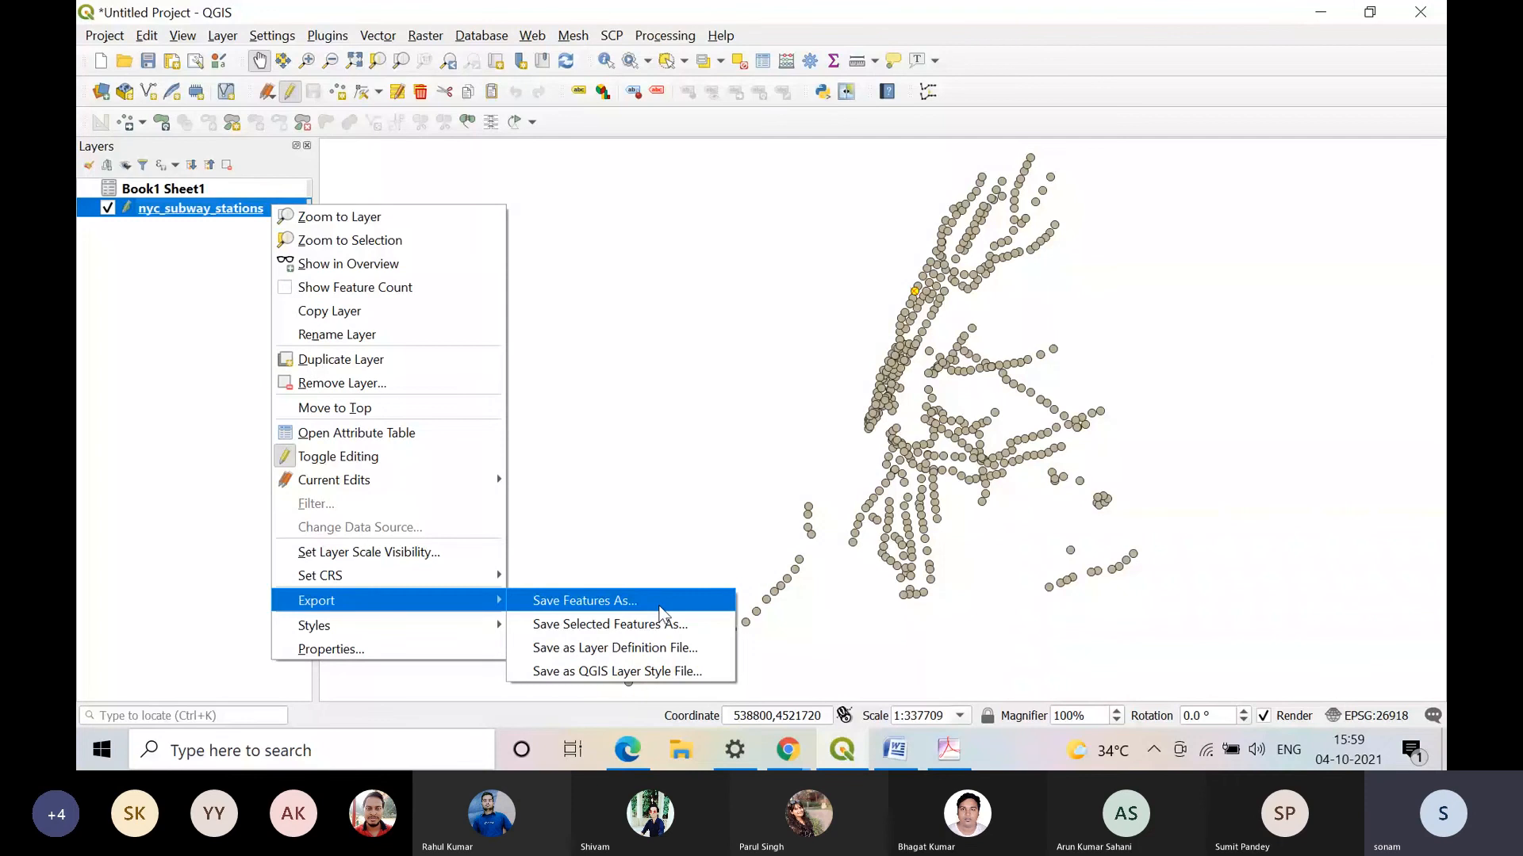
click(659, 603)
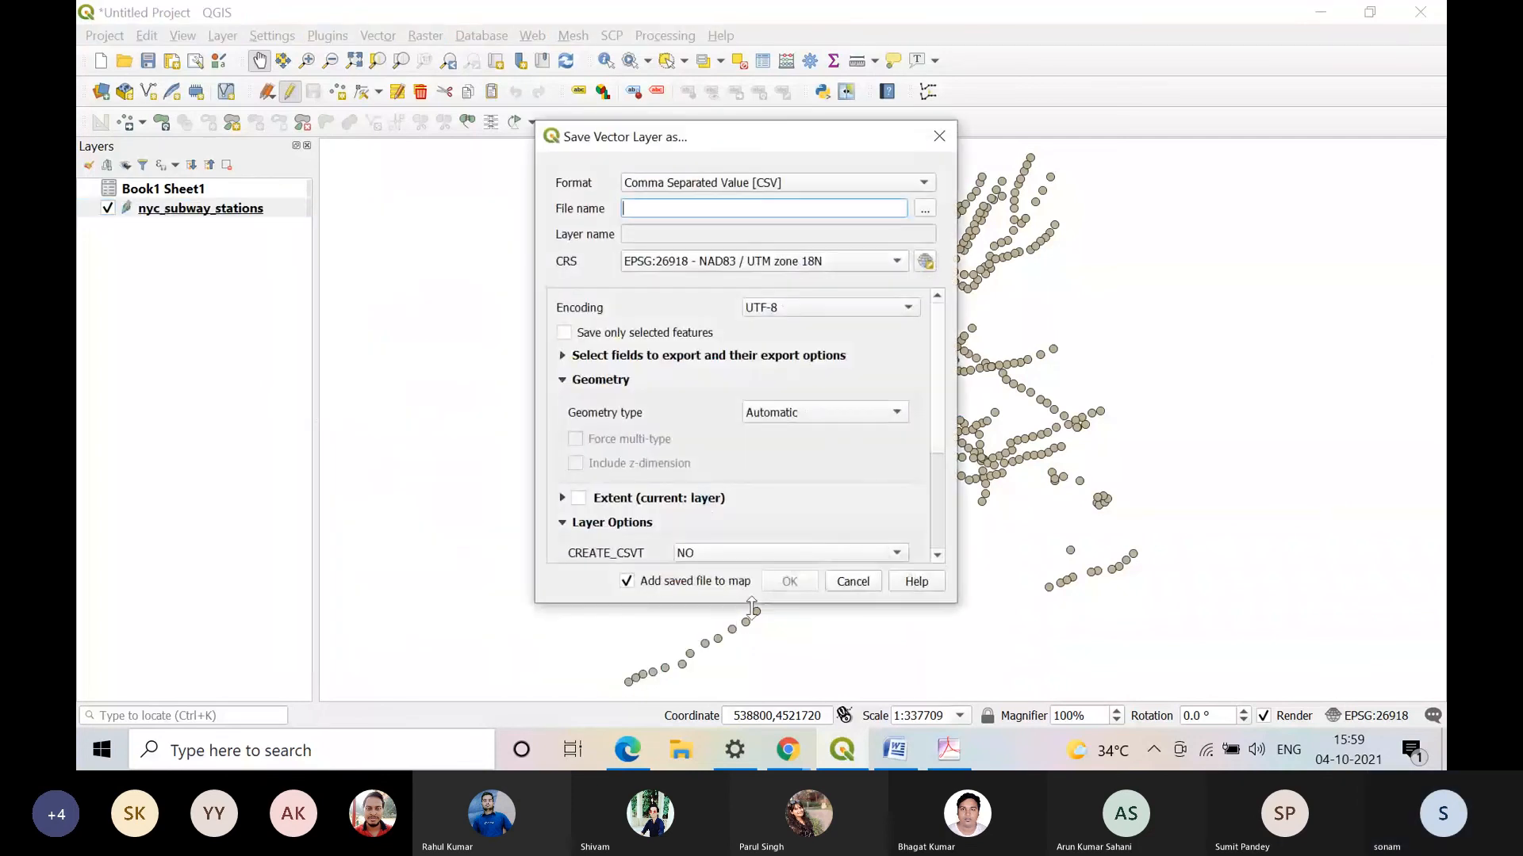
click(852, 581)
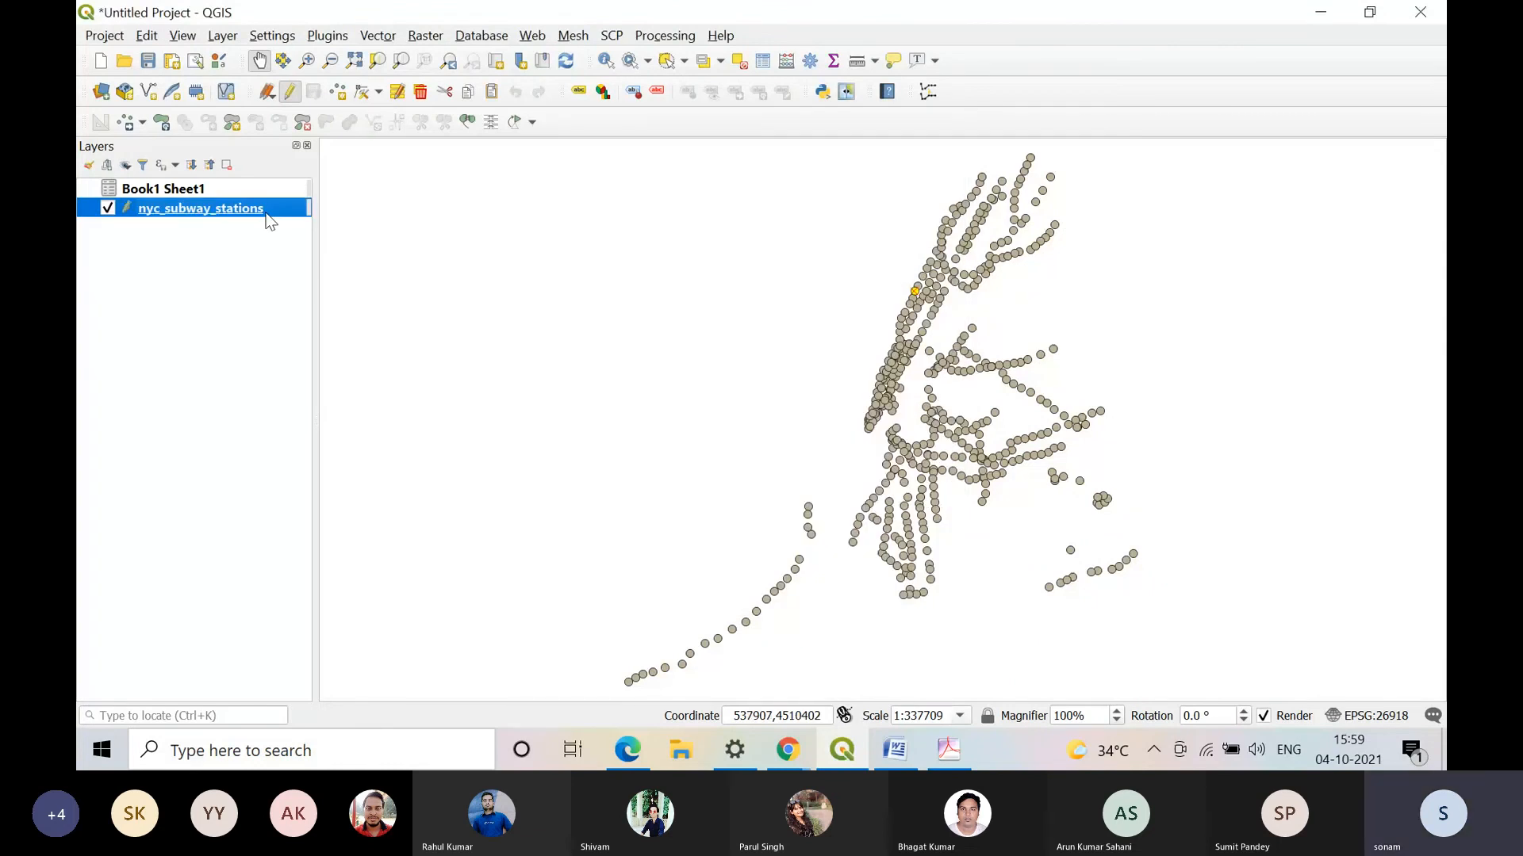
Step: Check the QGIS layer style file and layer definition file exports for nyc_subway_stations, cancel both, and deselect the layer
right_click(267, 214)
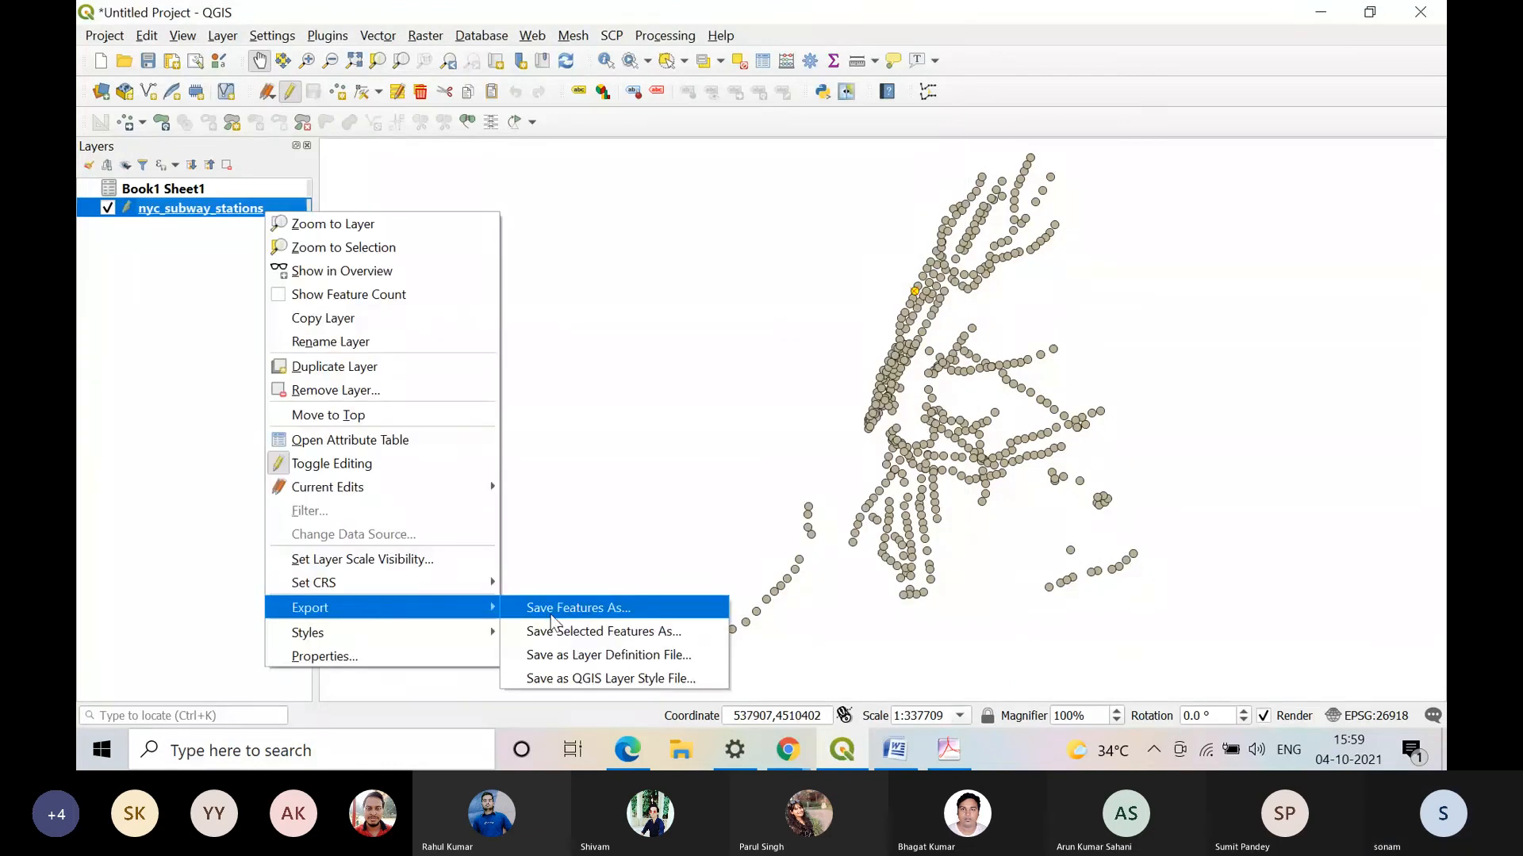
click(611, 679)
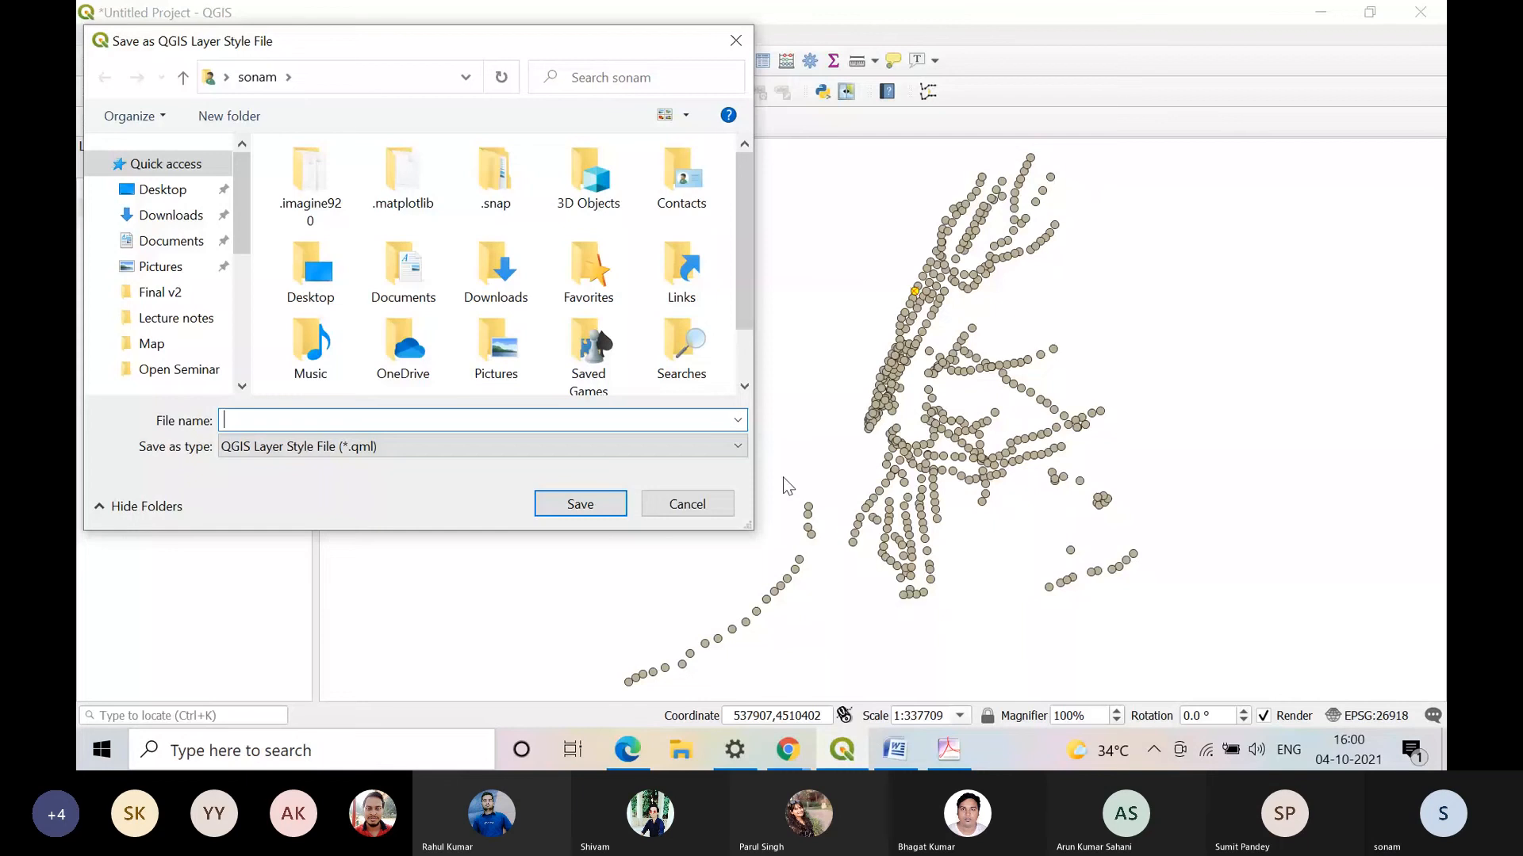
click(704, 511)
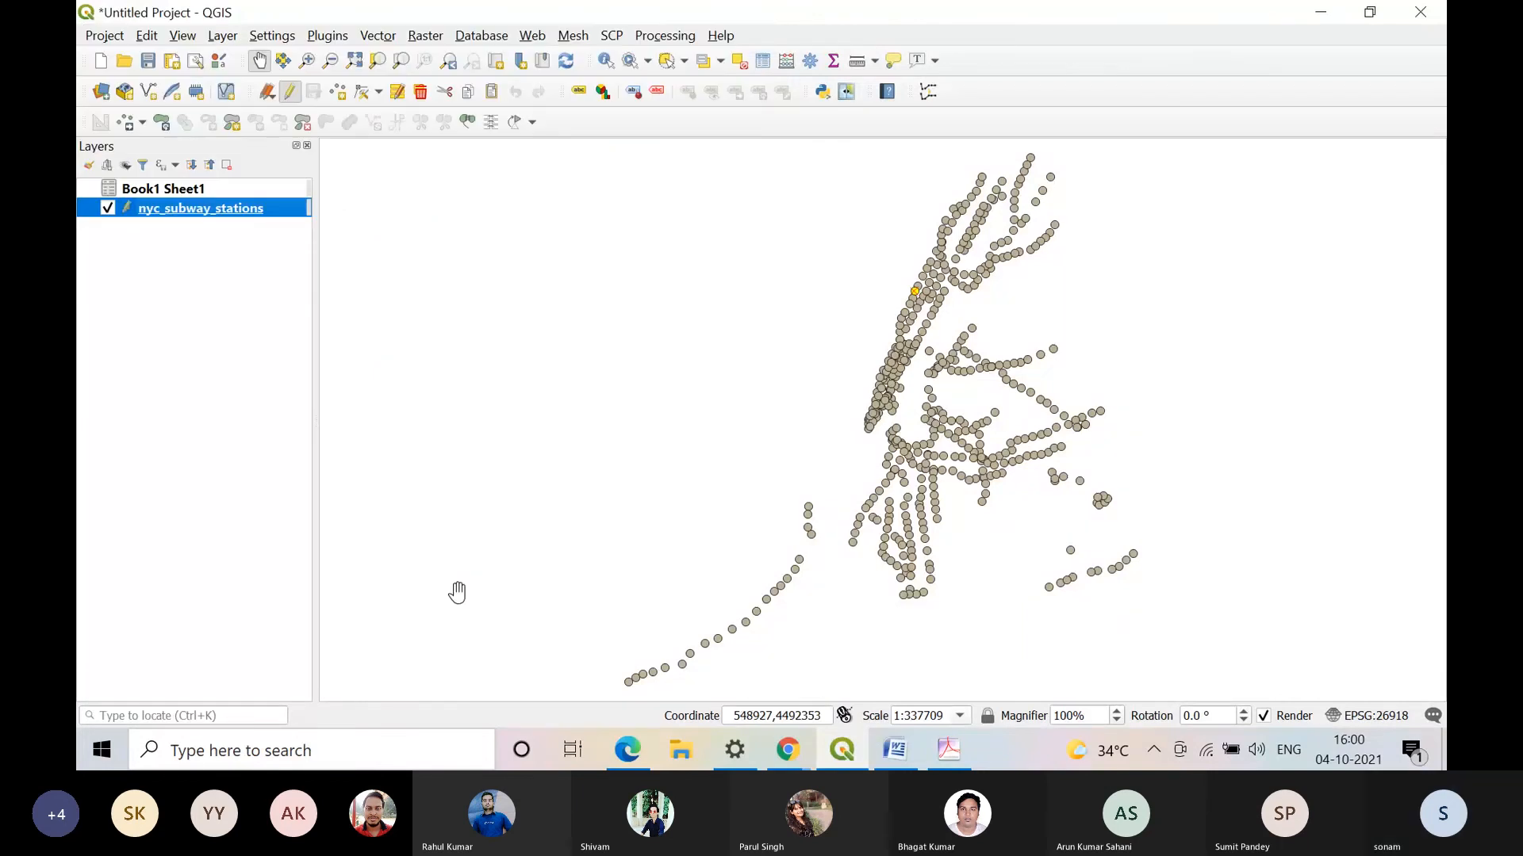
right_click(246, 207)
mouse_move(466, 596)
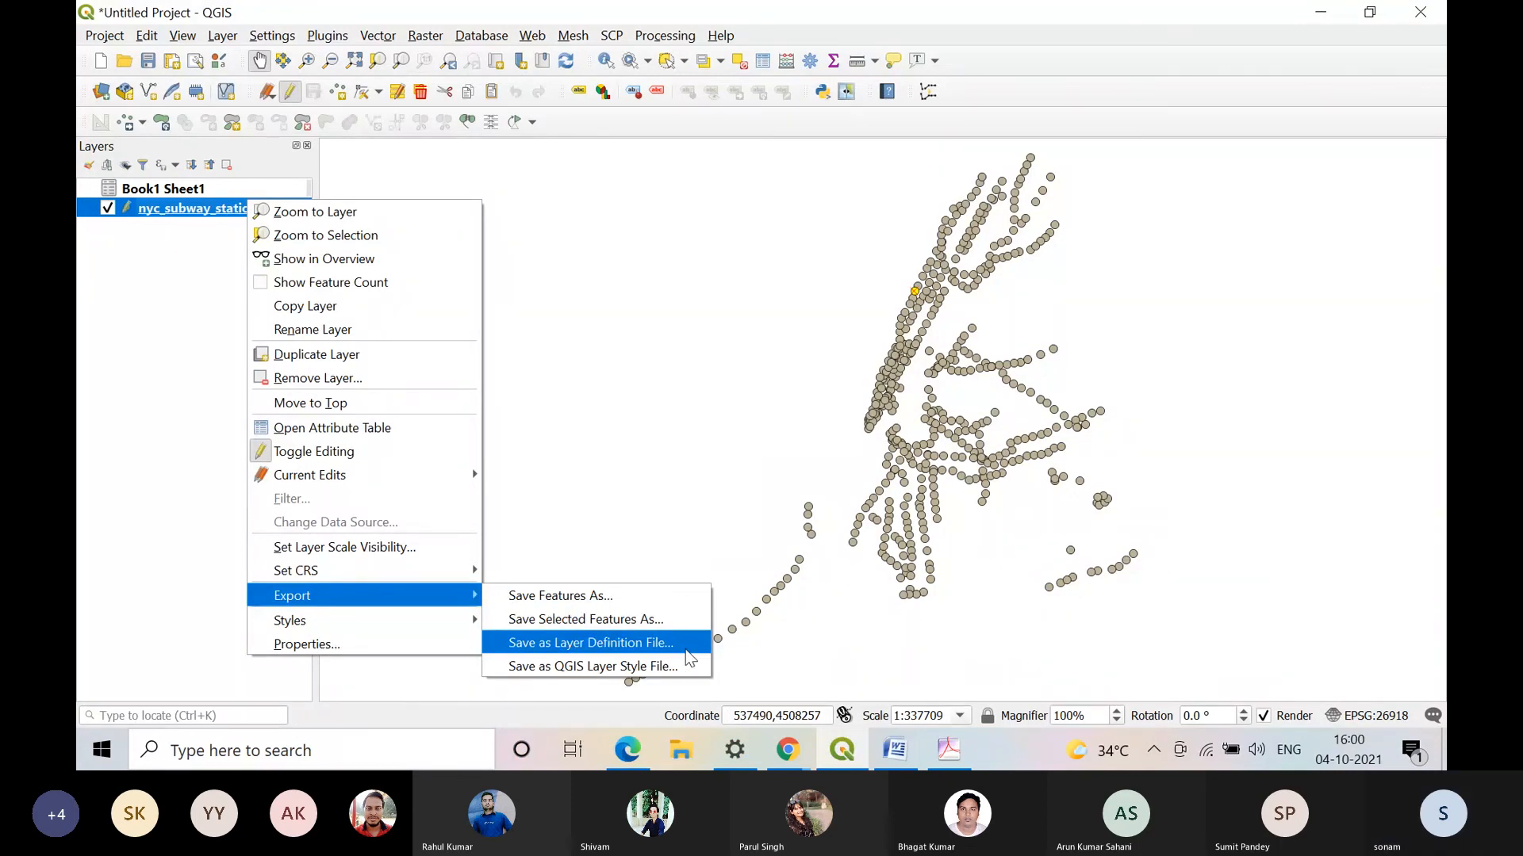
click(591, 643)
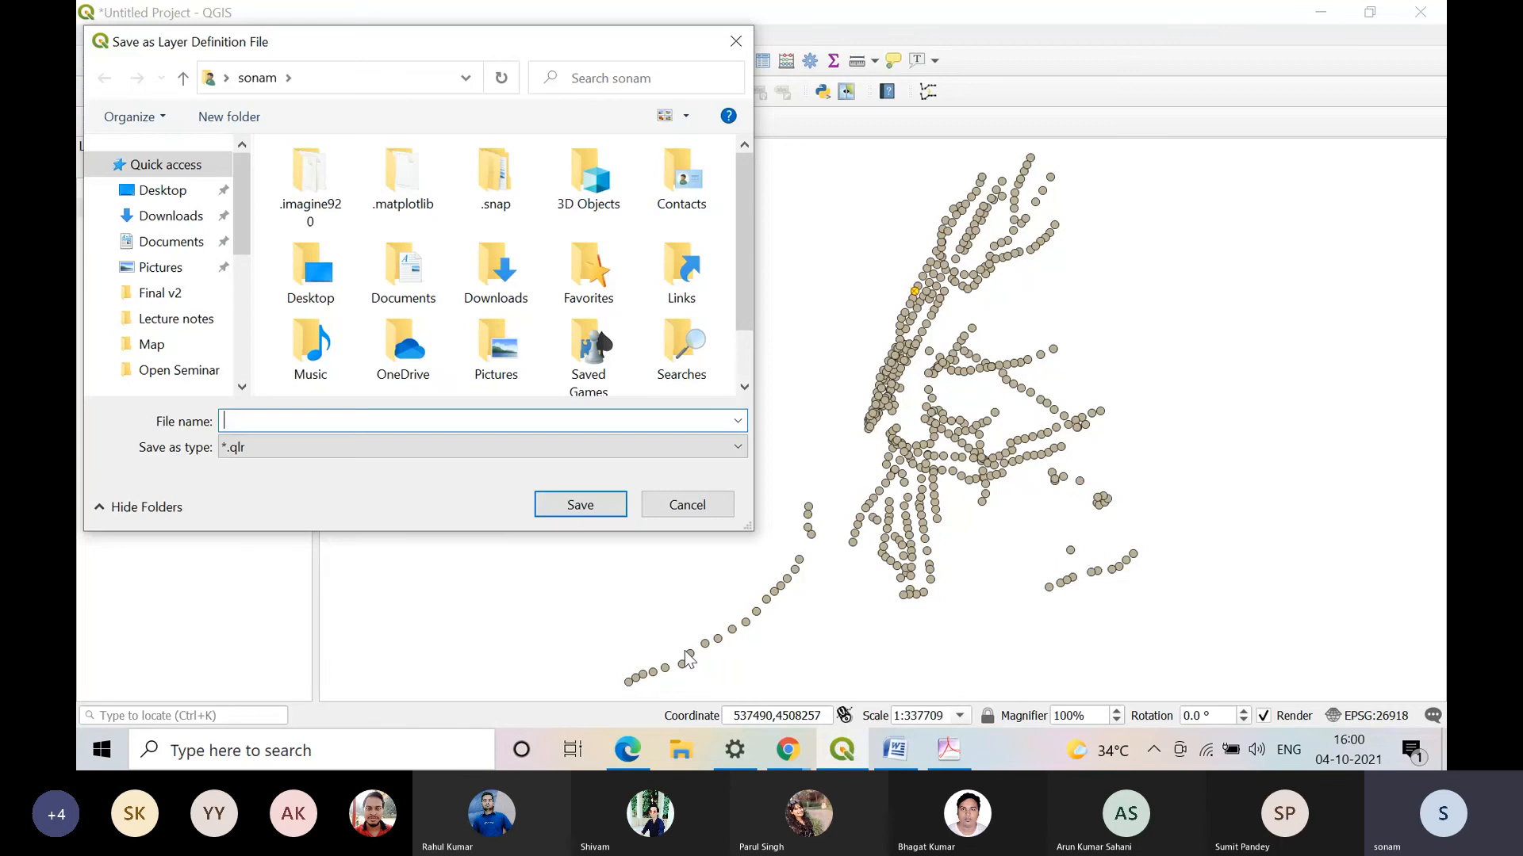
click(684, 507)
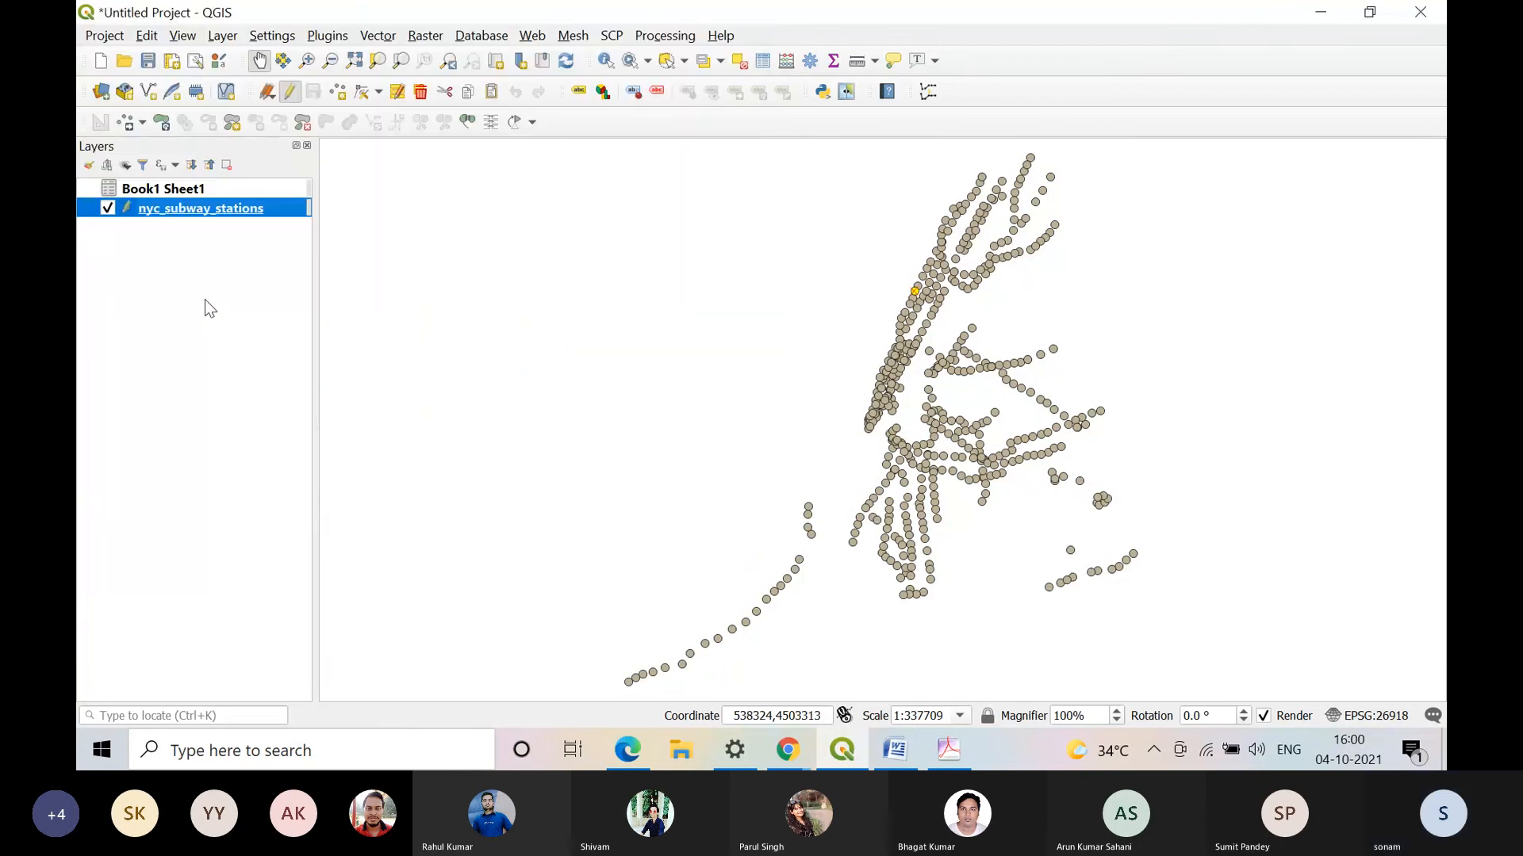
click(206, 302)
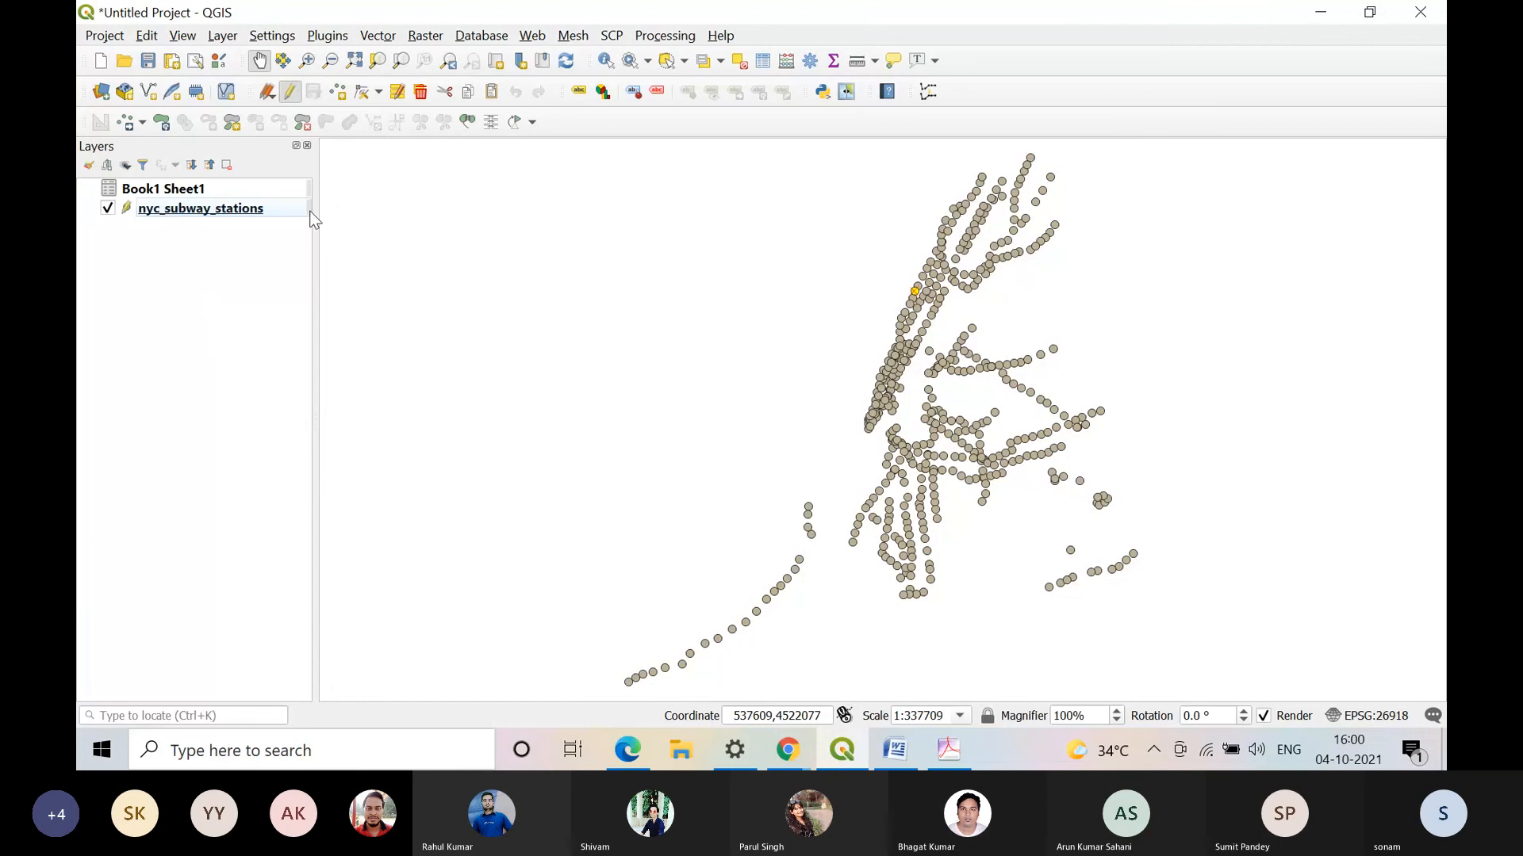
Step: Open the Joins properties of the nyc_subway_stations layer
right_click(270, 208)
mouse_move(441, 623)
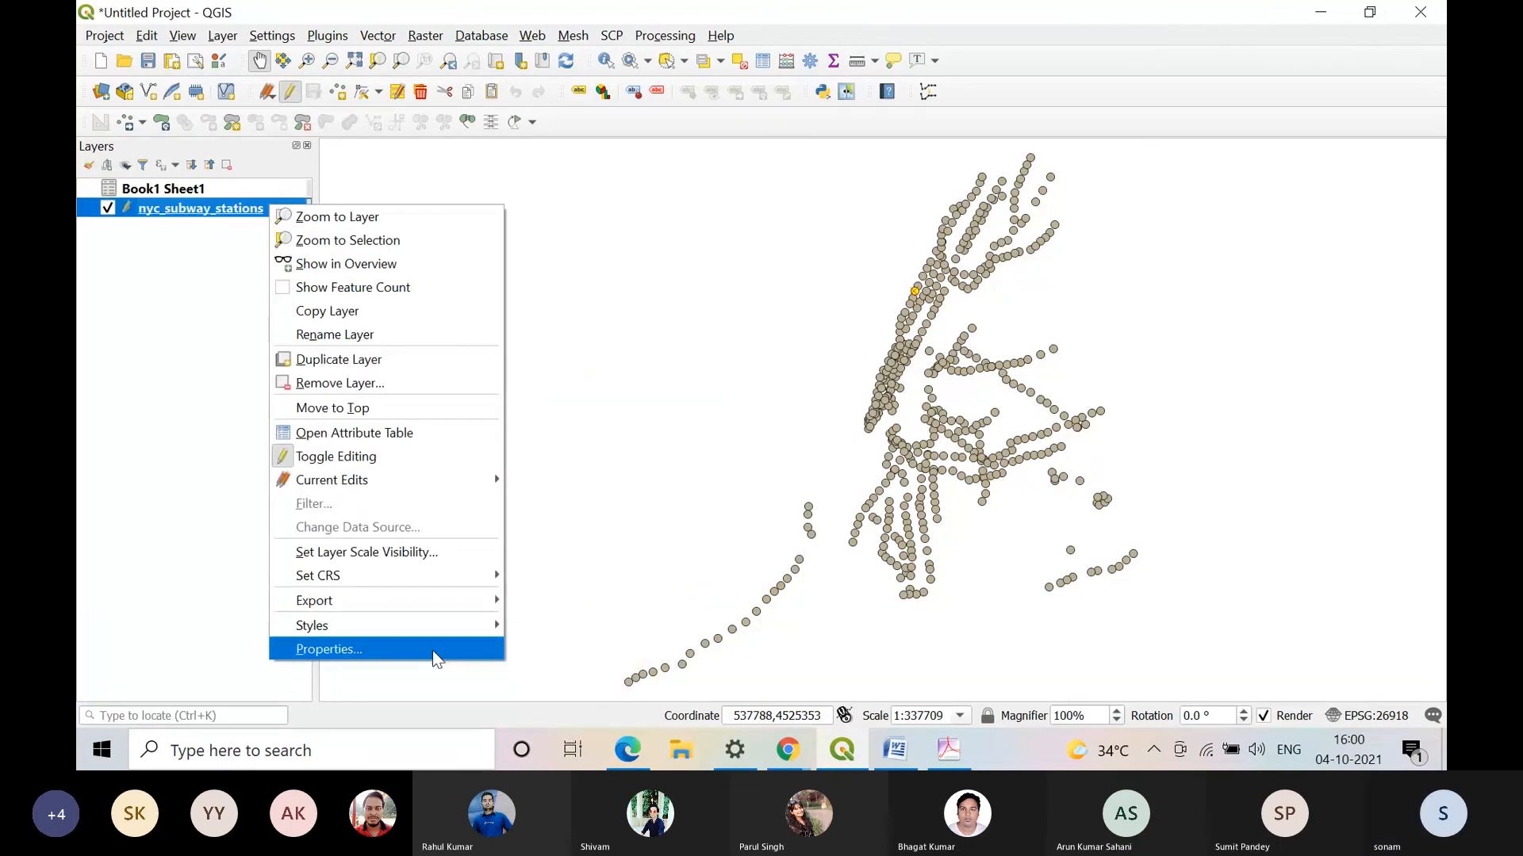
click(431, 649)
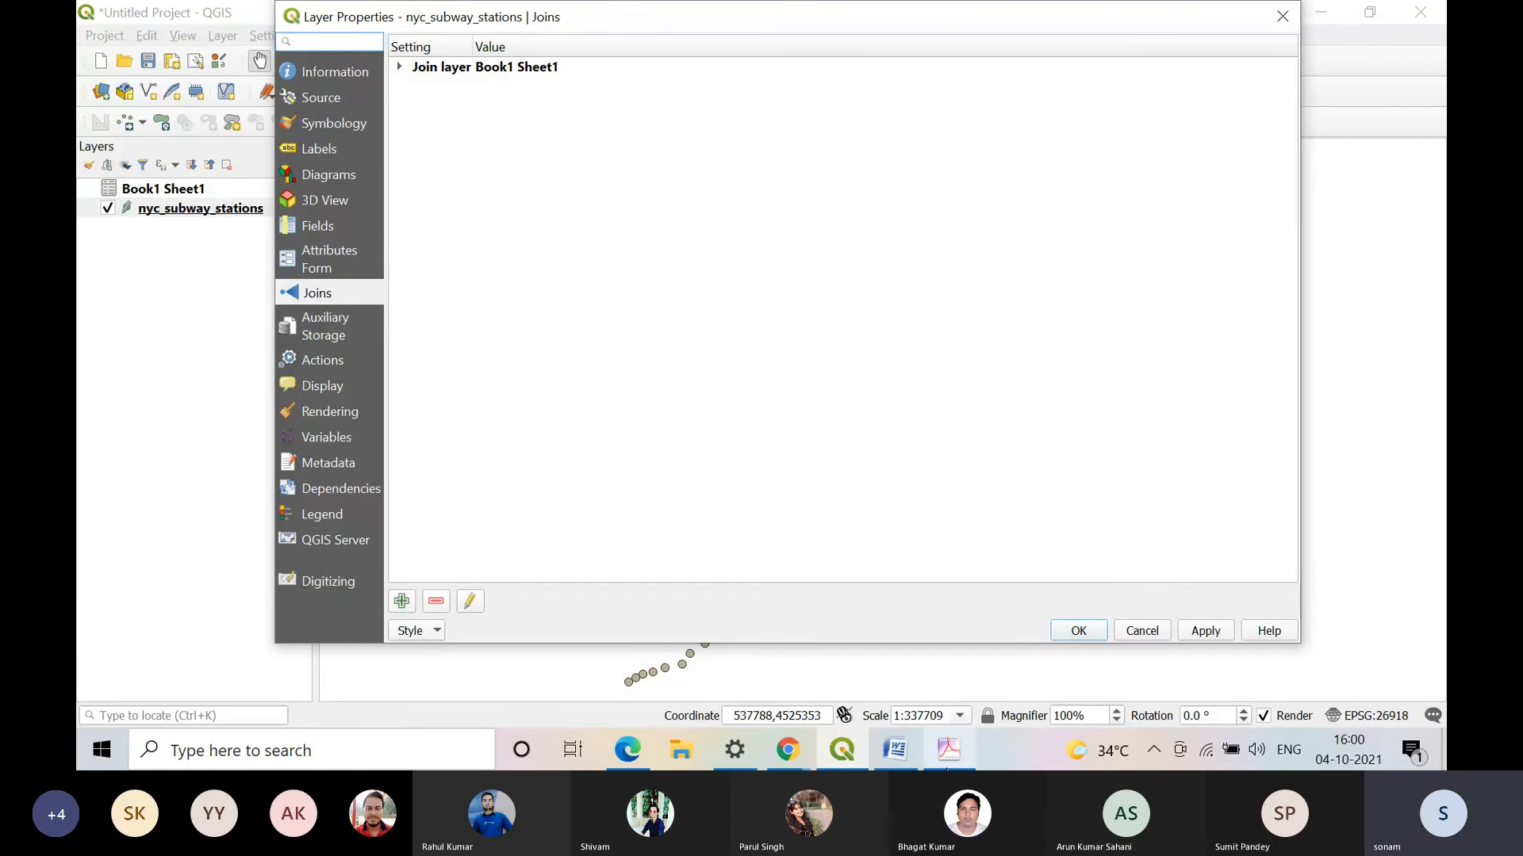
Step: Skim the join examples in Practical 4.pdf up to the section on selecting features with expressions, and return to QGIS to close the layer properties
click(949, 757)
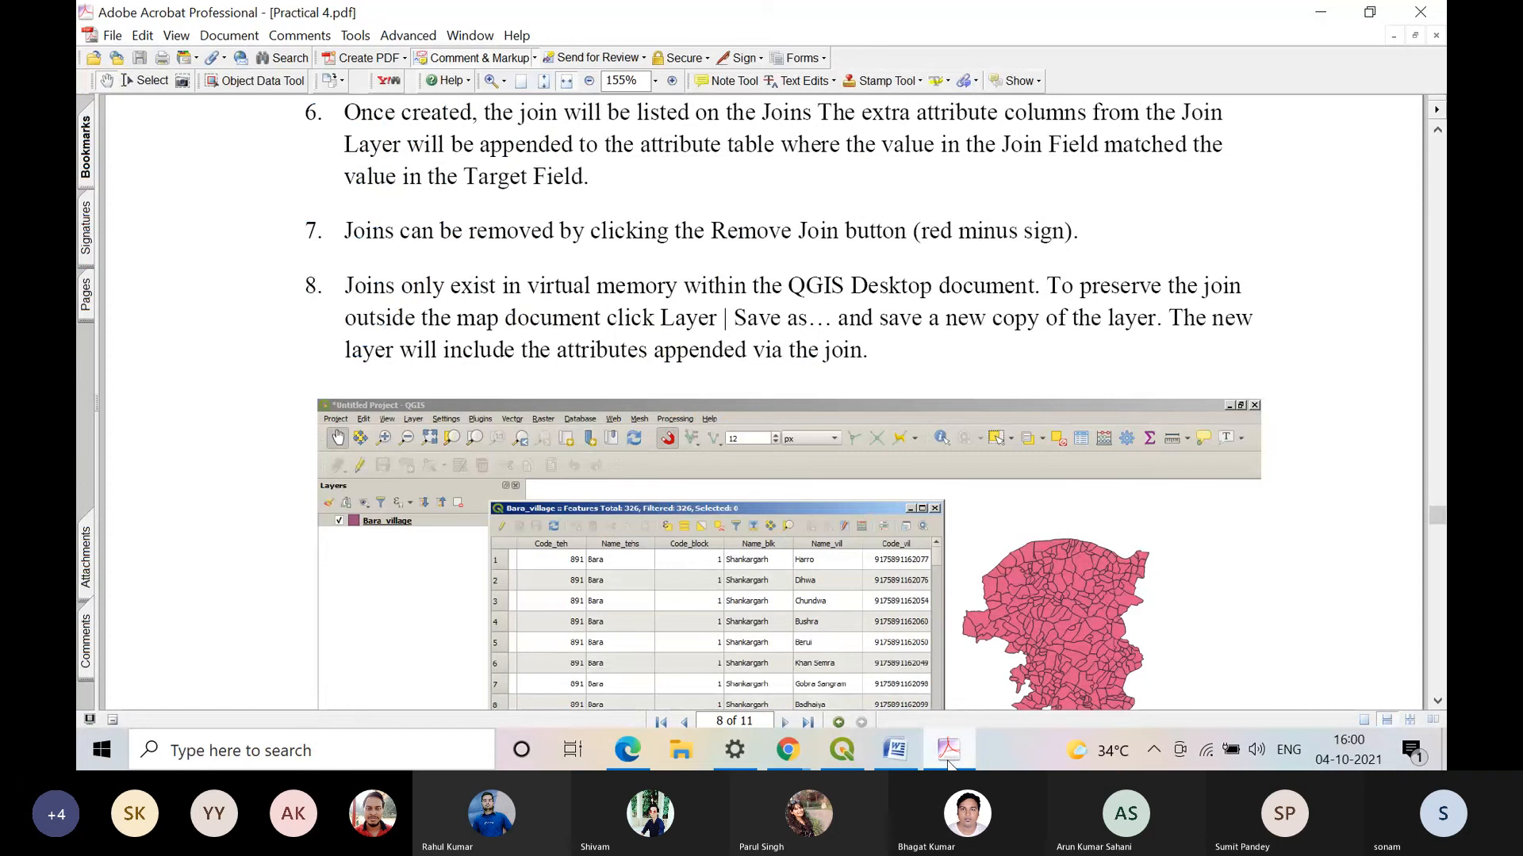
scroll(694, 468, down, 10)
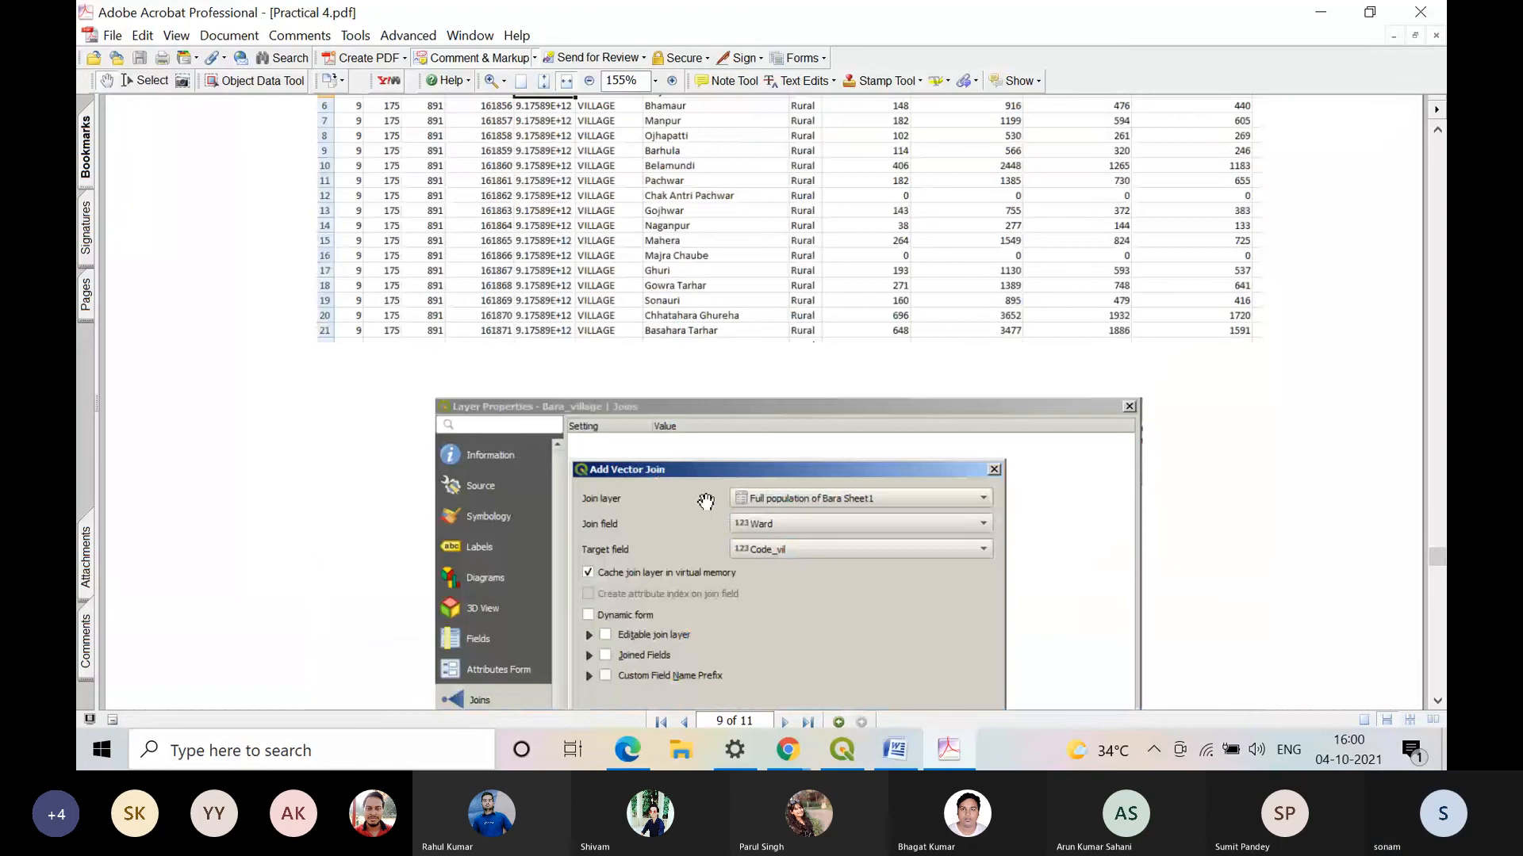
scroll(706, 501, down, 3)
scroll(698, 523, down, 10)
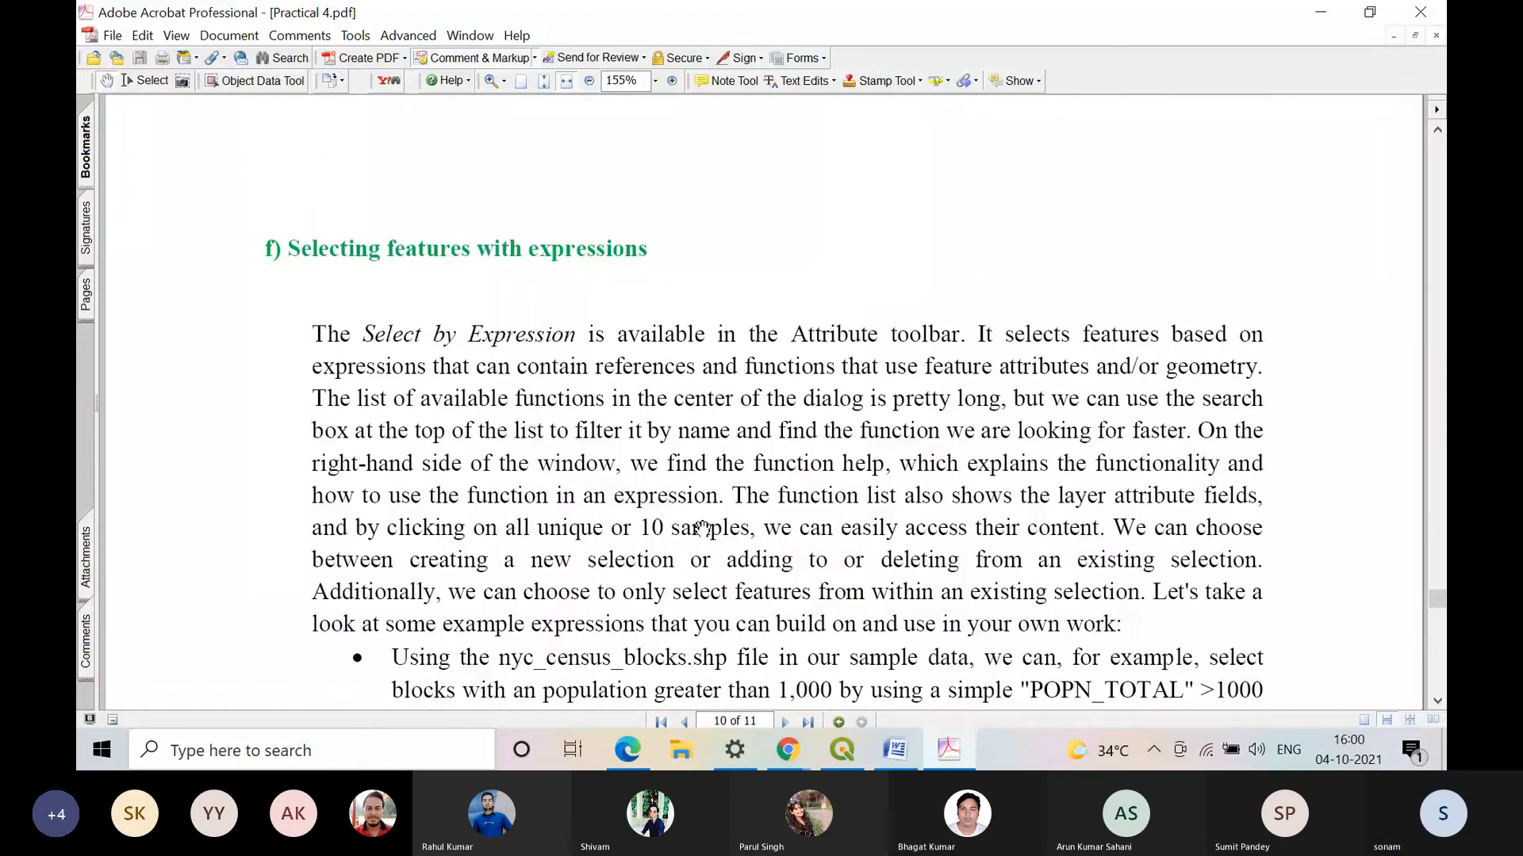
click(1326, 12)
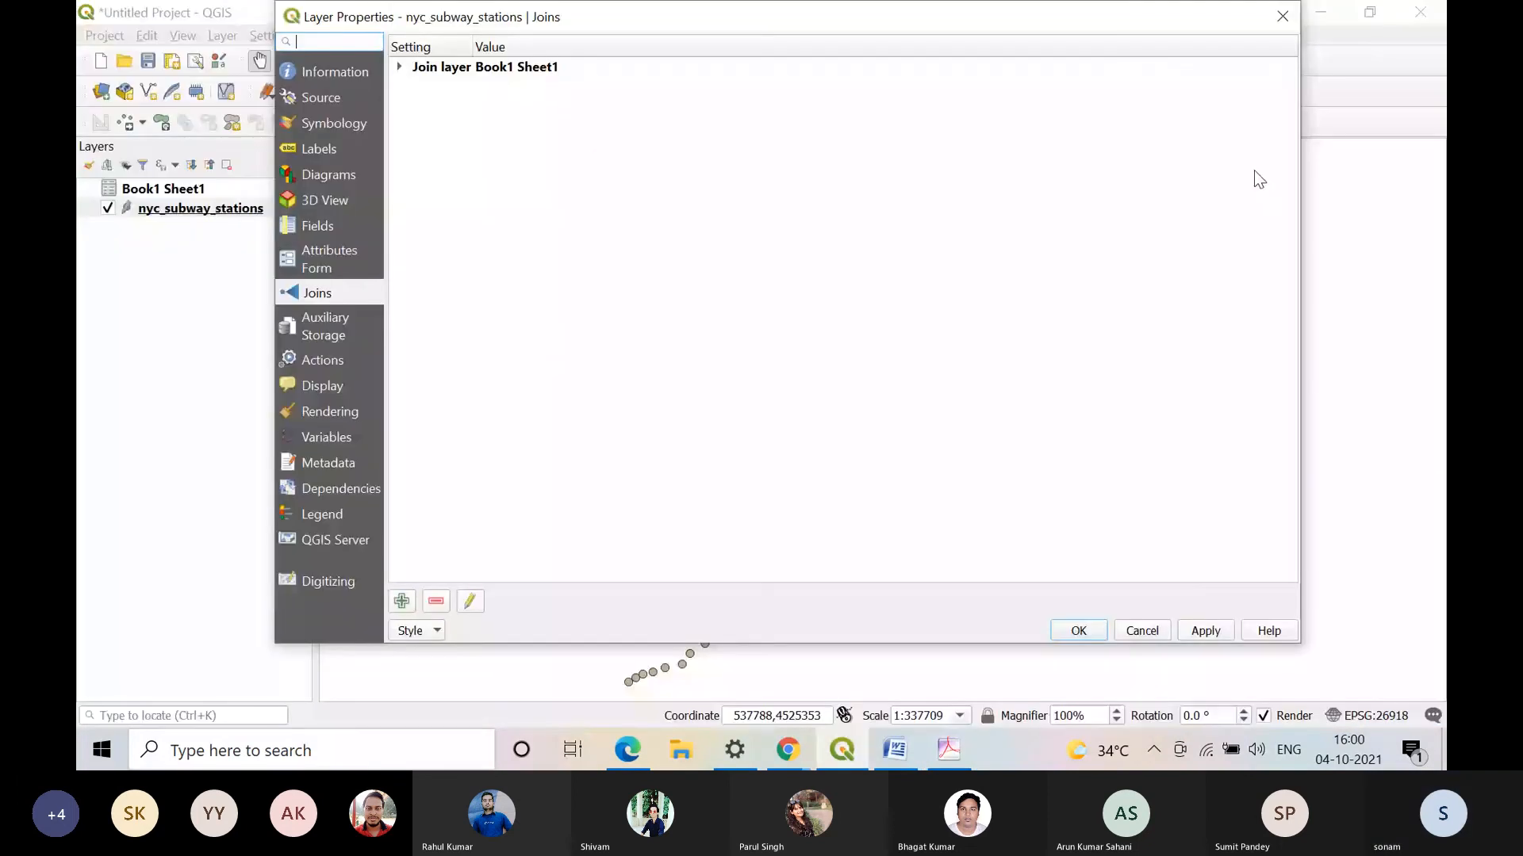
click(1079, 630)
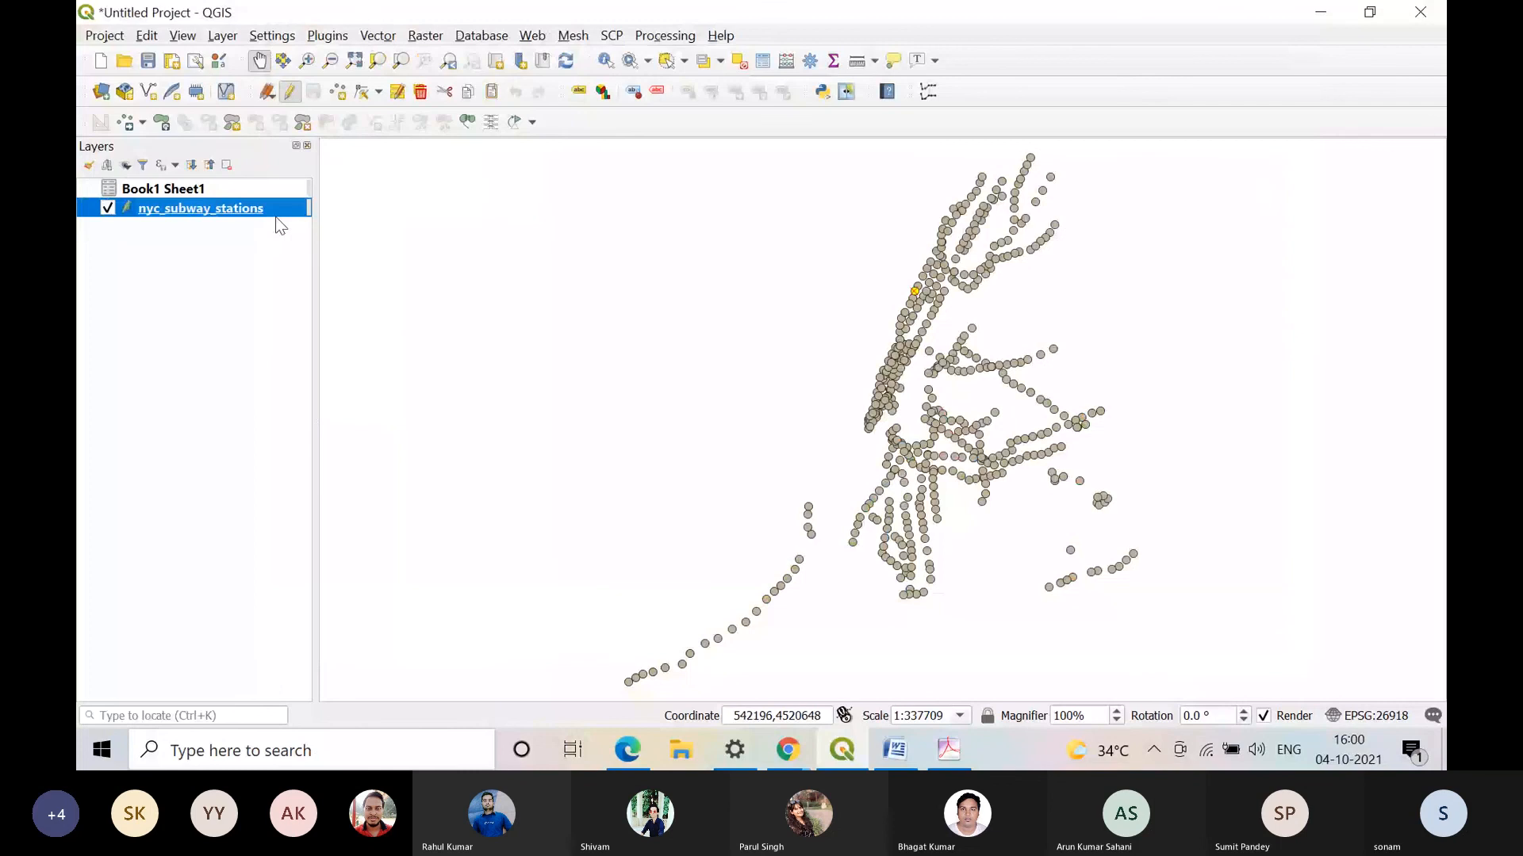
right_click(276, 216)
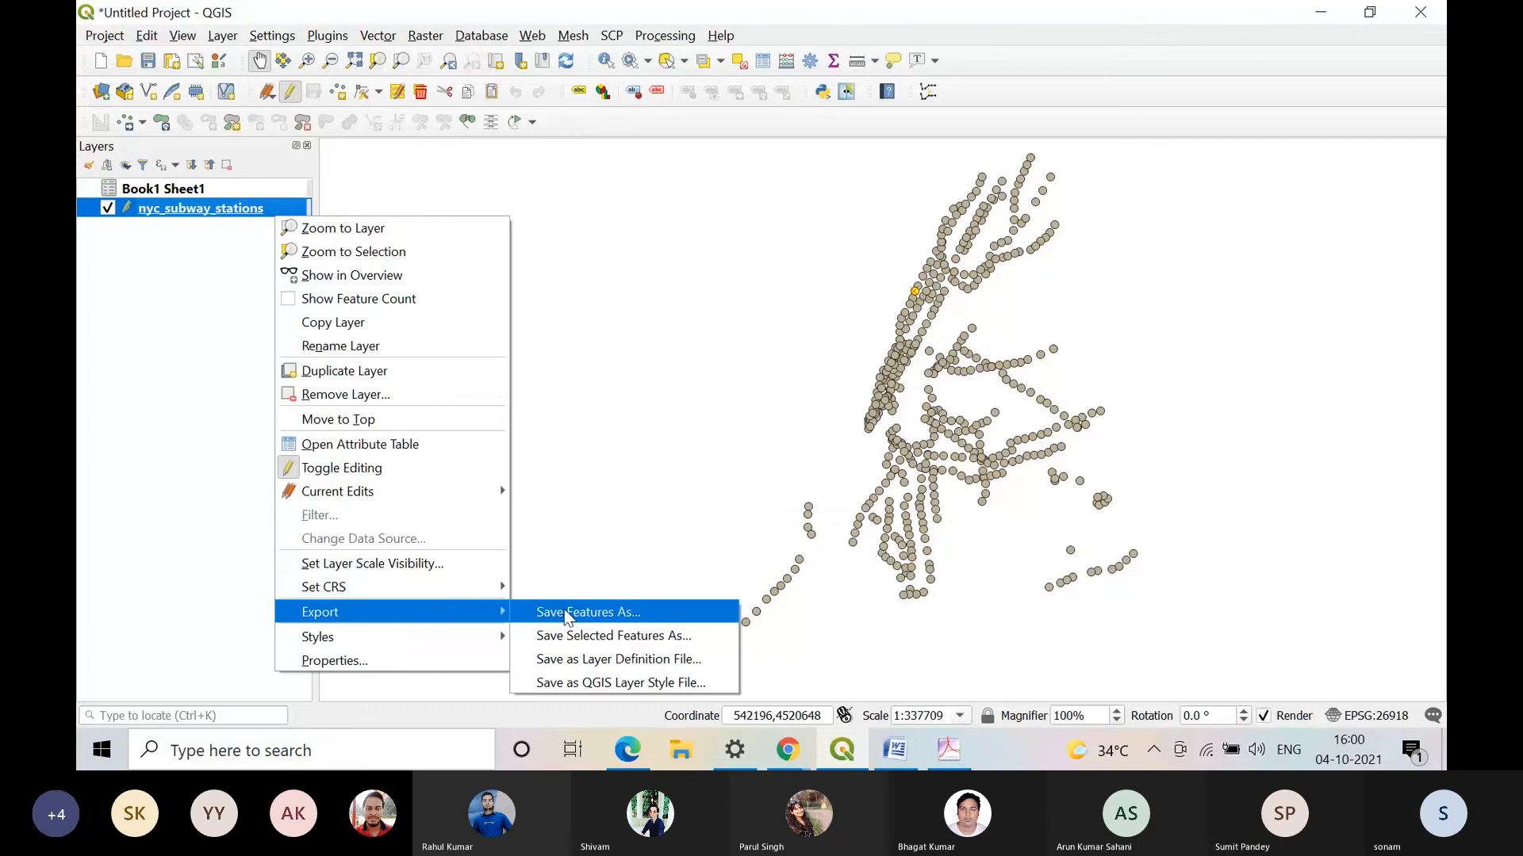
click(566, 614)
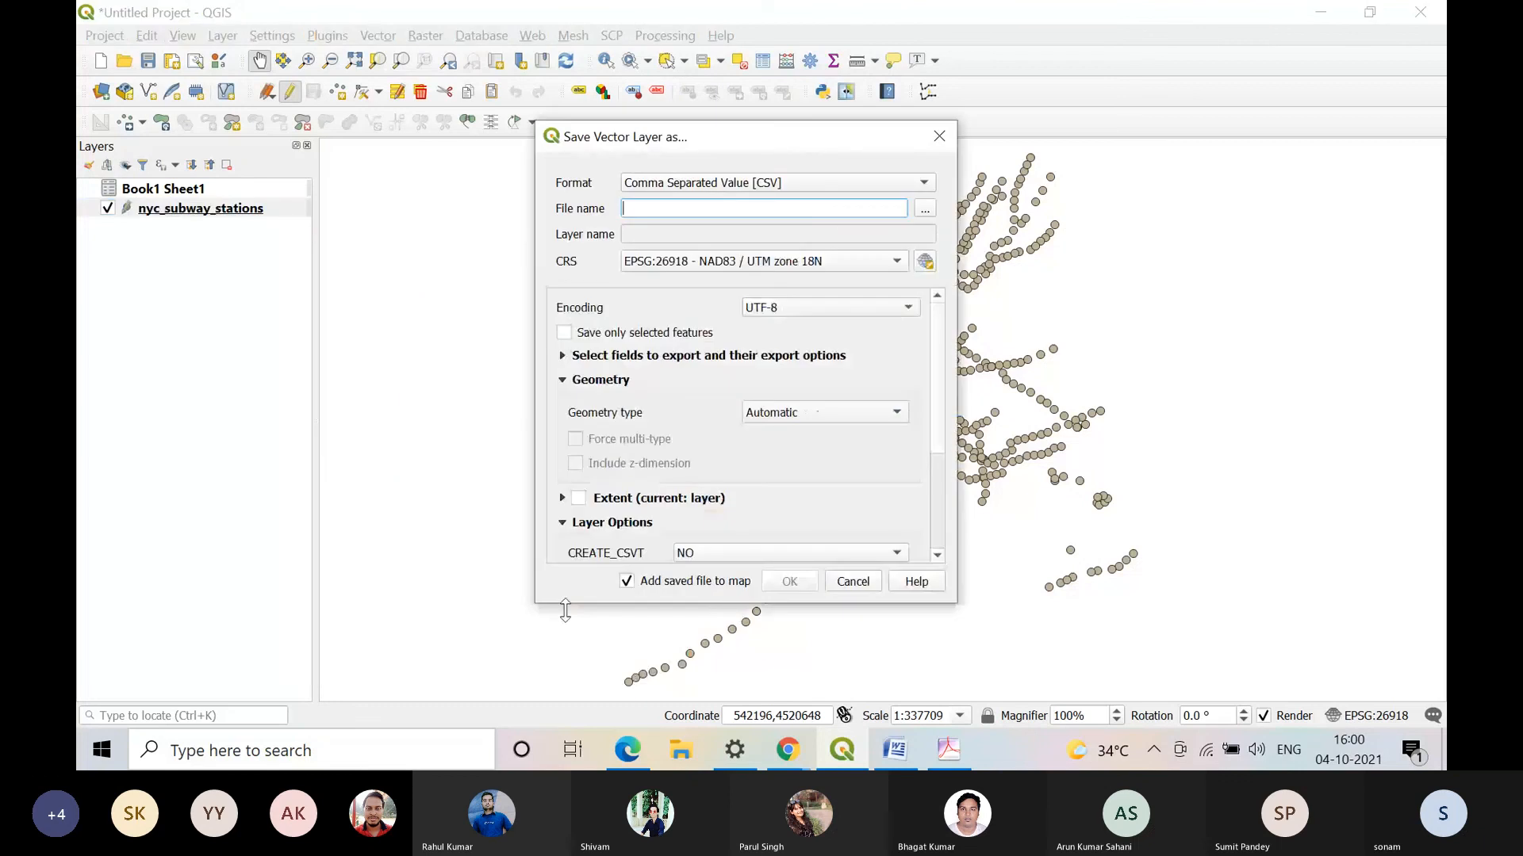
click(713, 182)
click(708, 127)
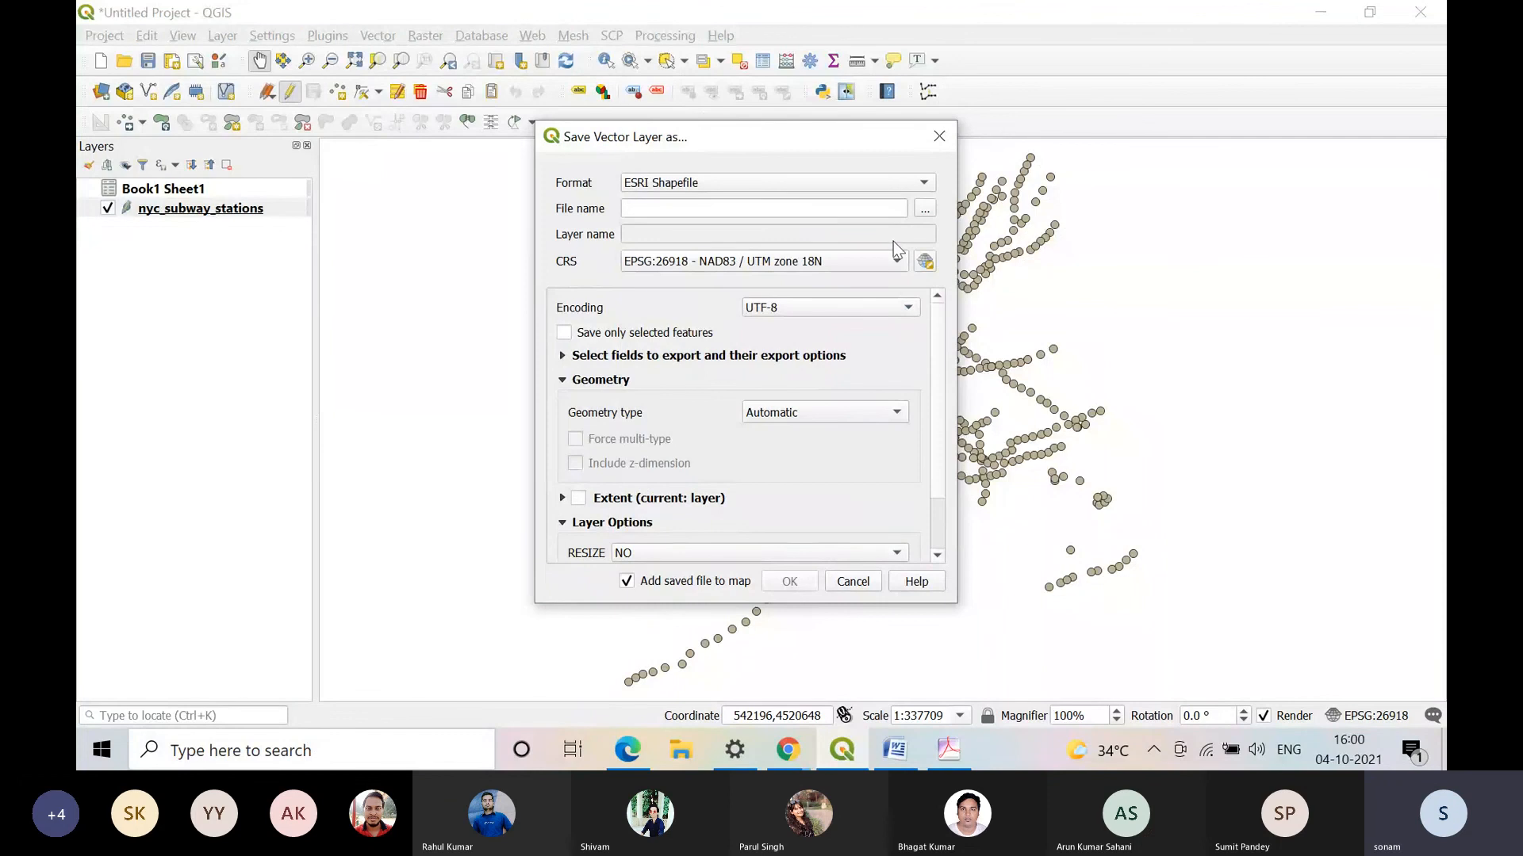
click(853, 581)
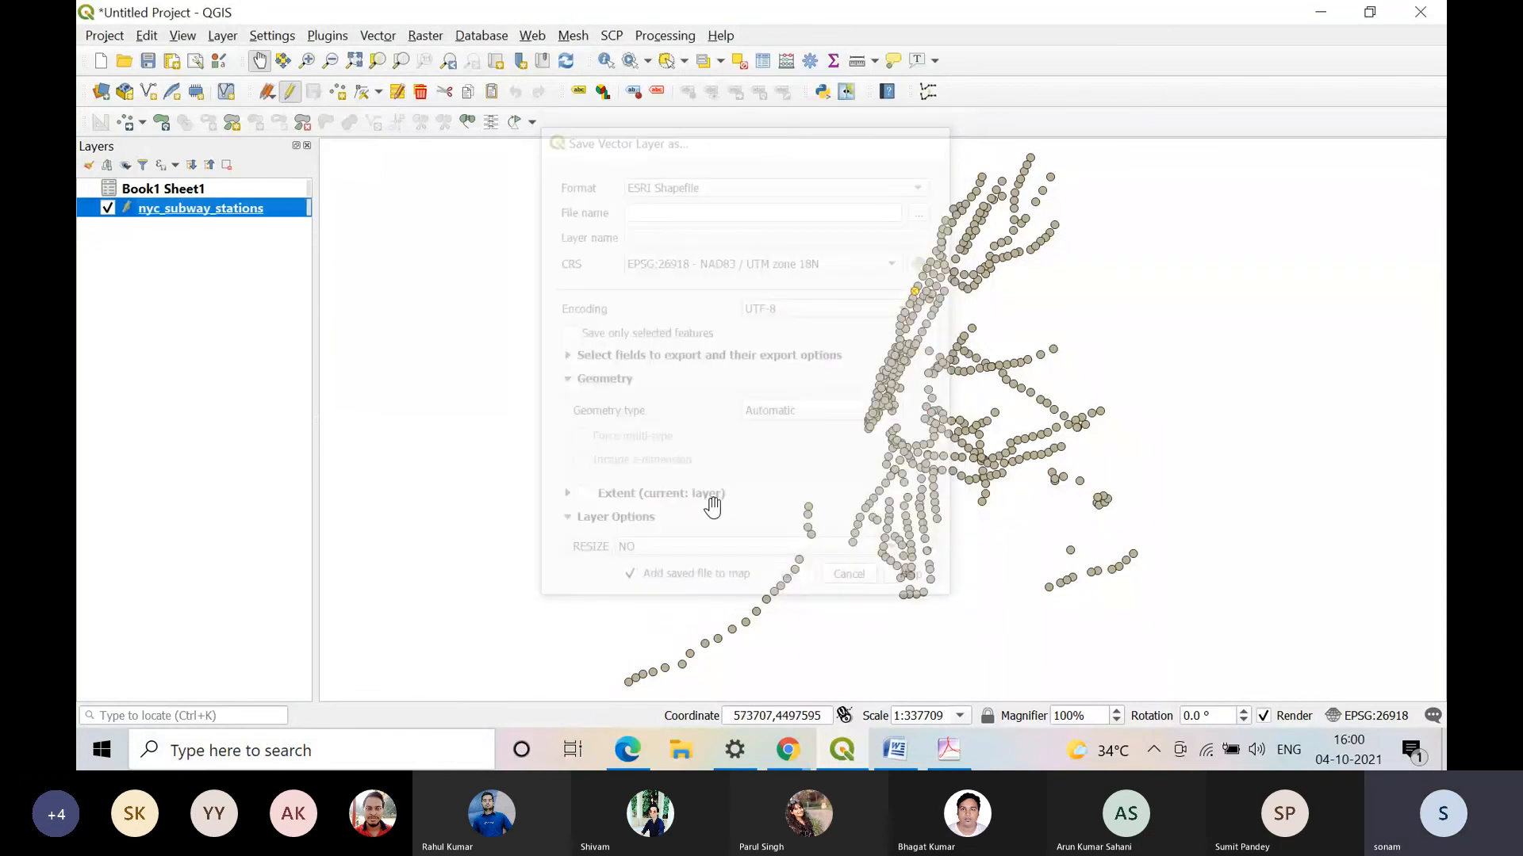
Step: Export the nyc_subway_stations features as an ESRI Shapefile named Join in the Practical 3 folder, adding it to the map
right_click(232, 208)
mouse_move(376, 596)
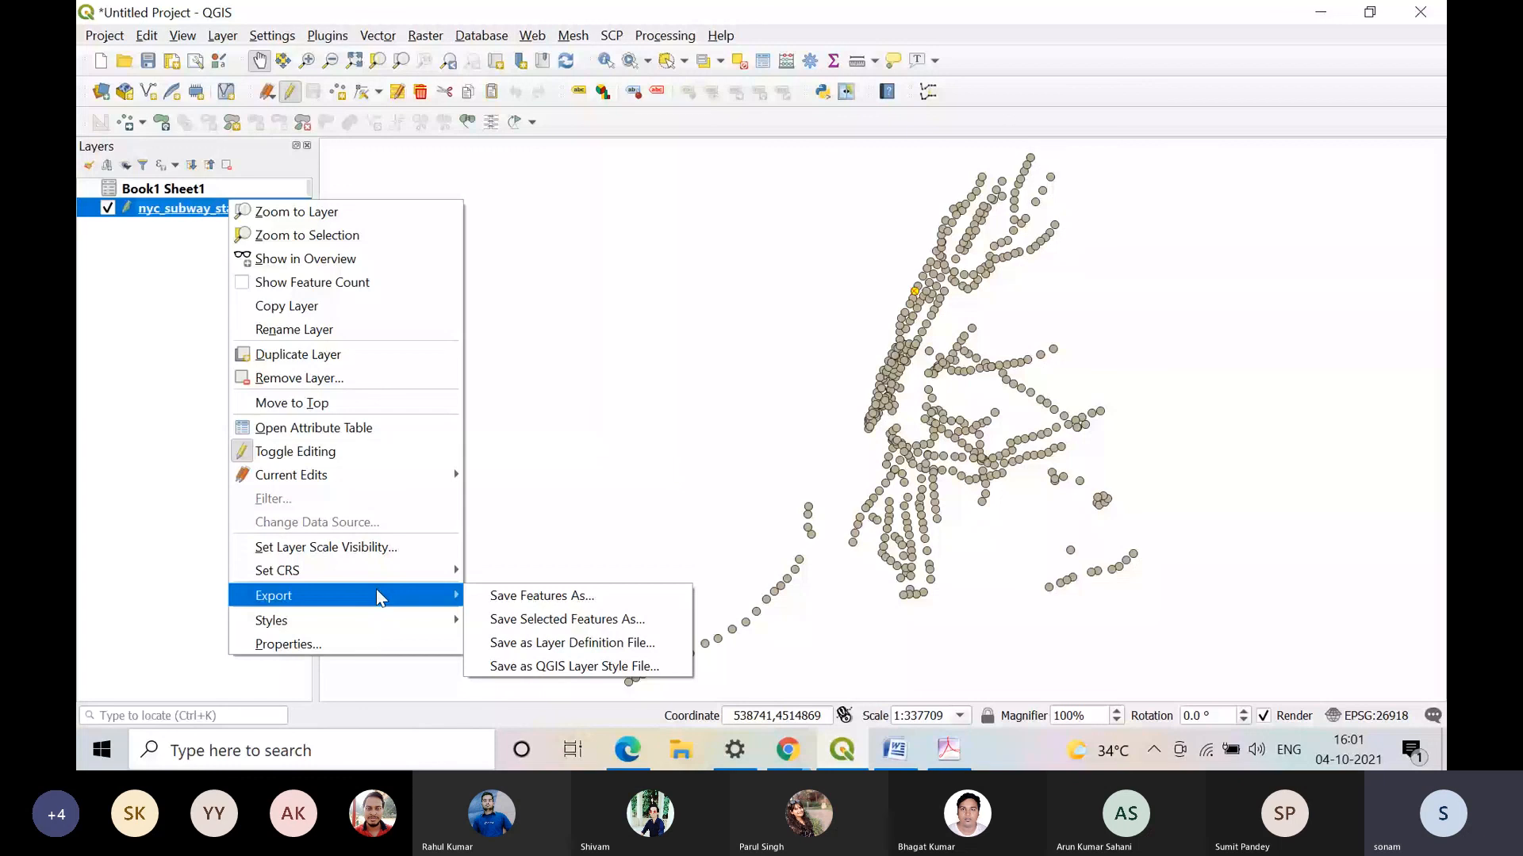
click(626, 603)
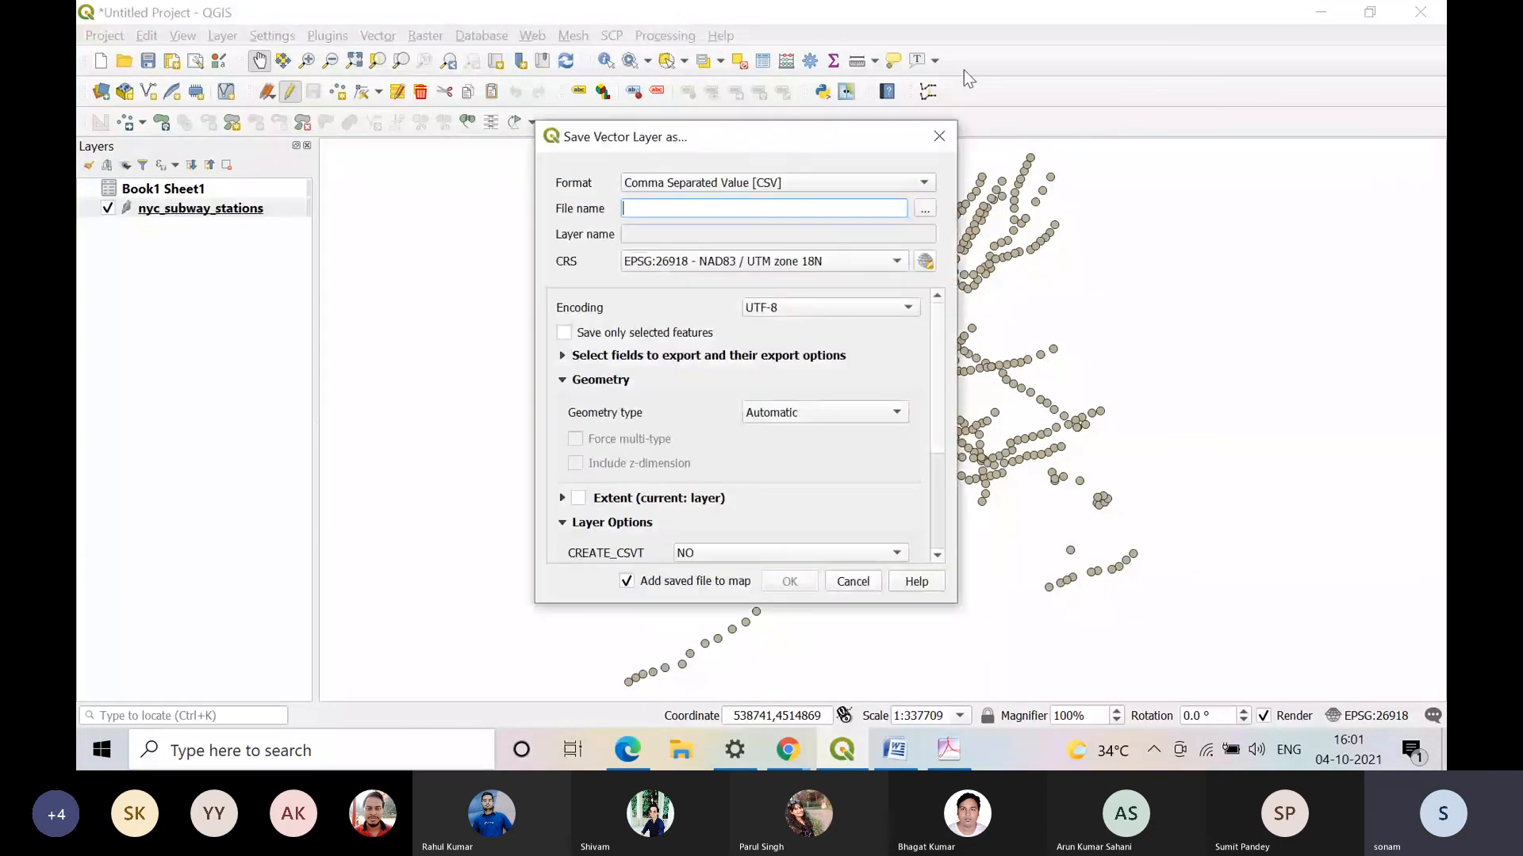
click(920, 184)
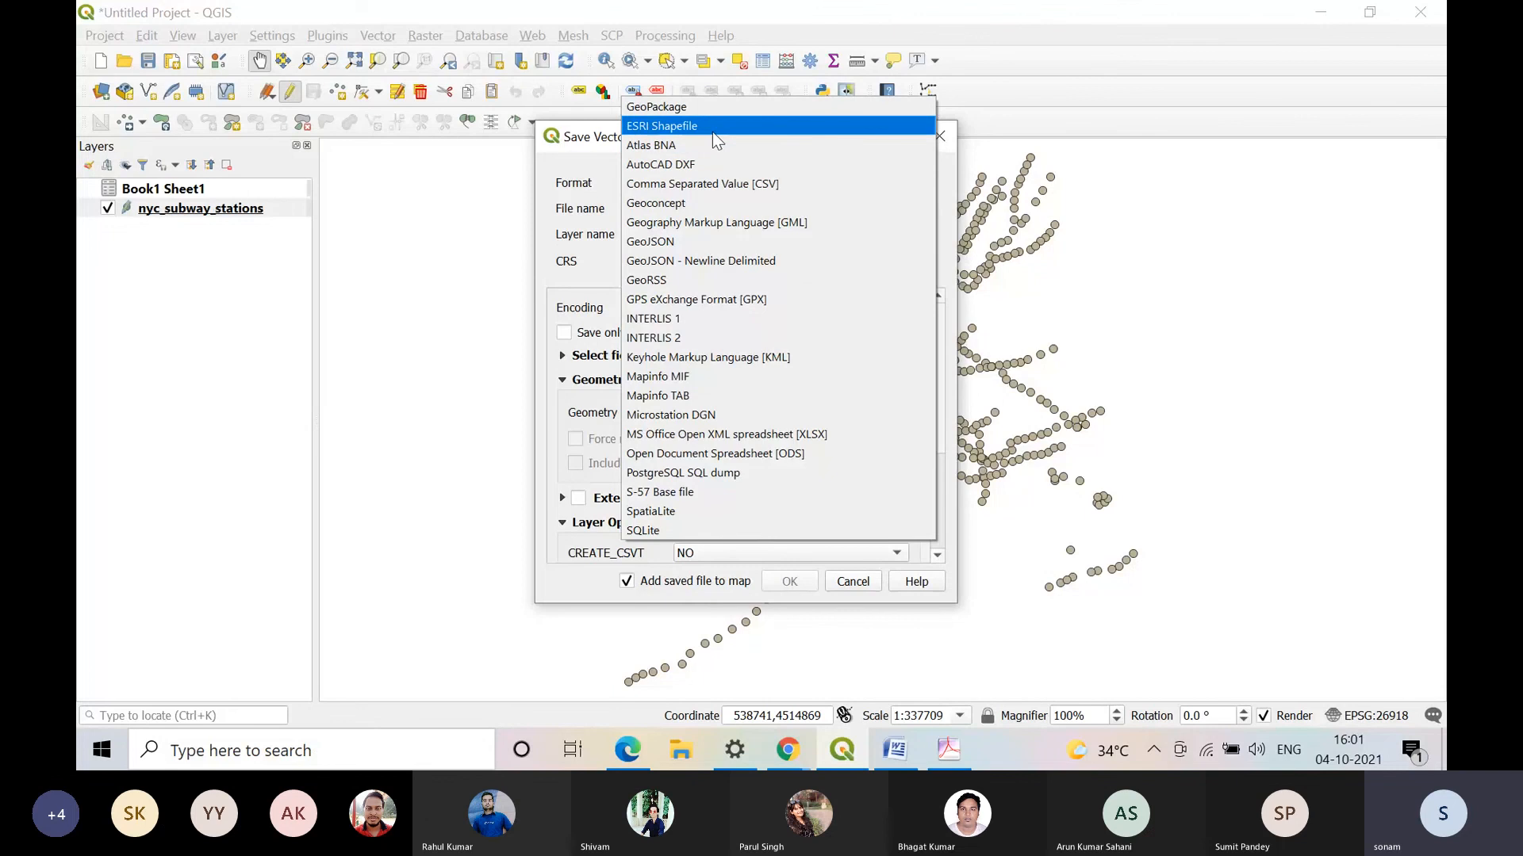
click(712, 132)
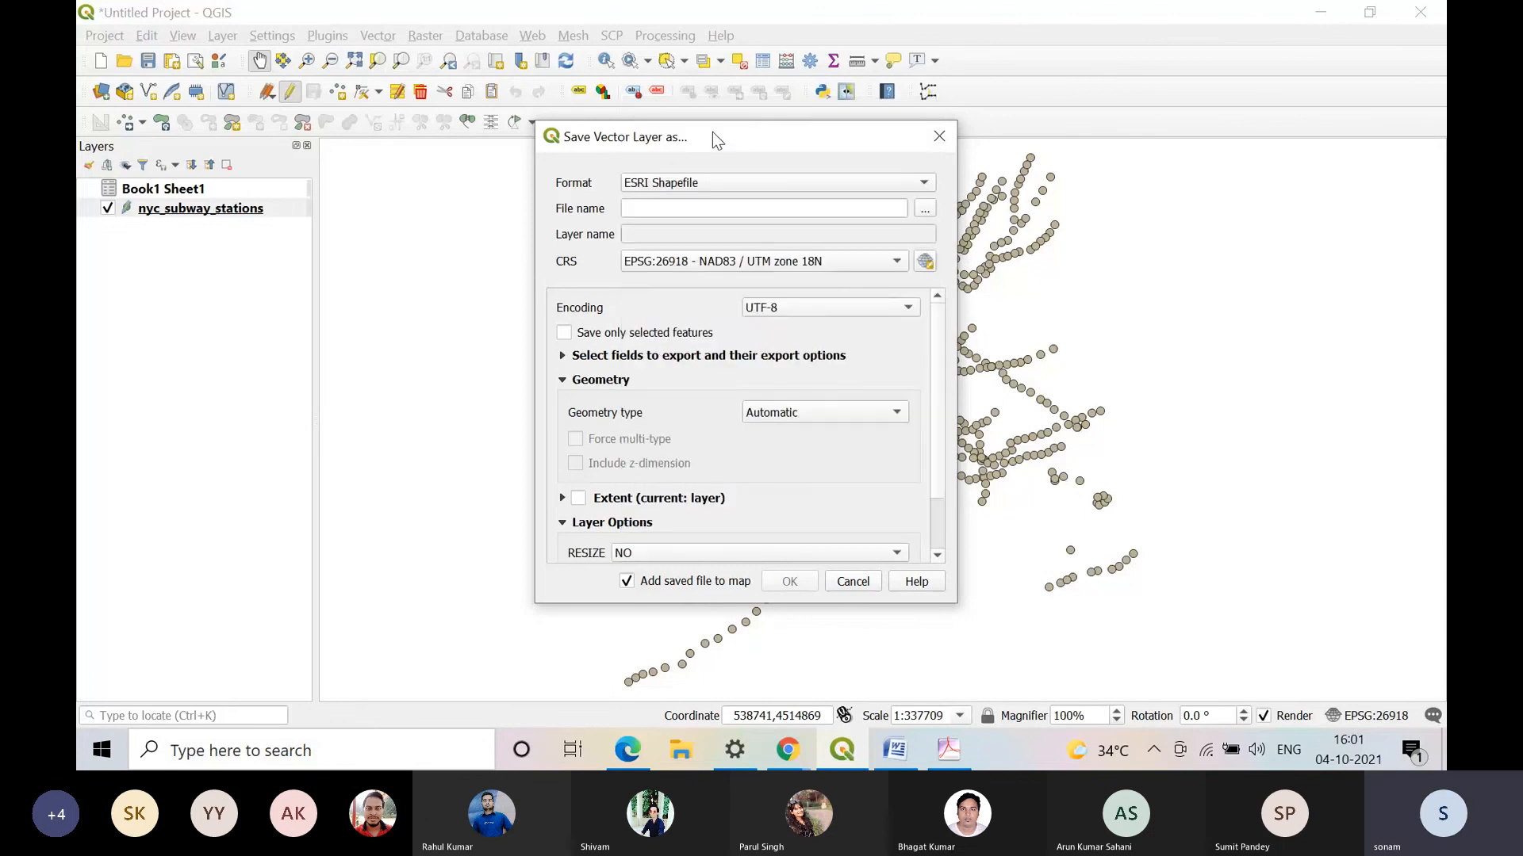
click(925, 209)
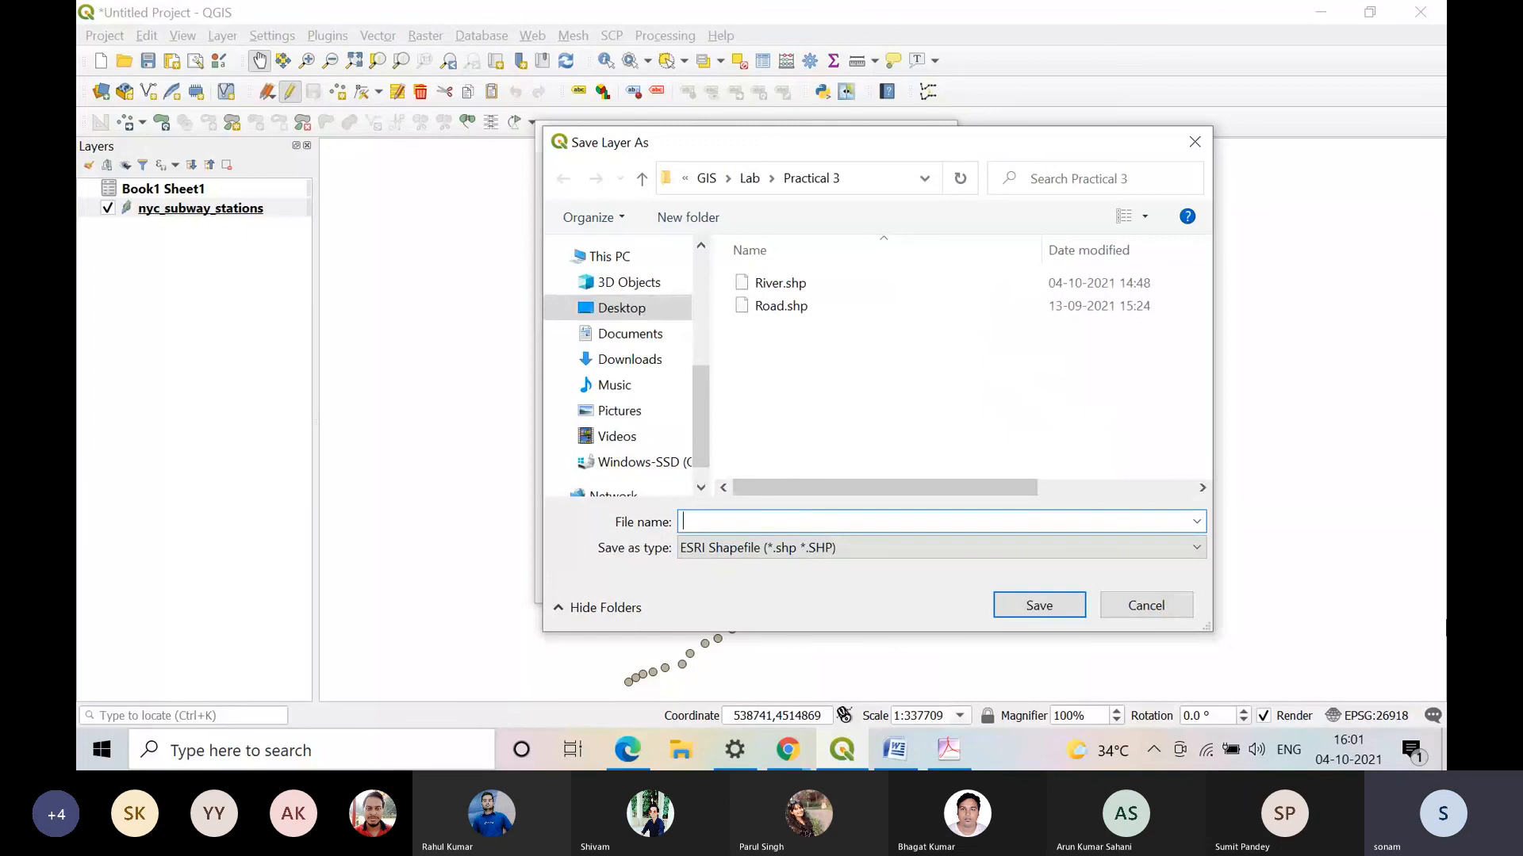
text(Join)
click(1076, 611)
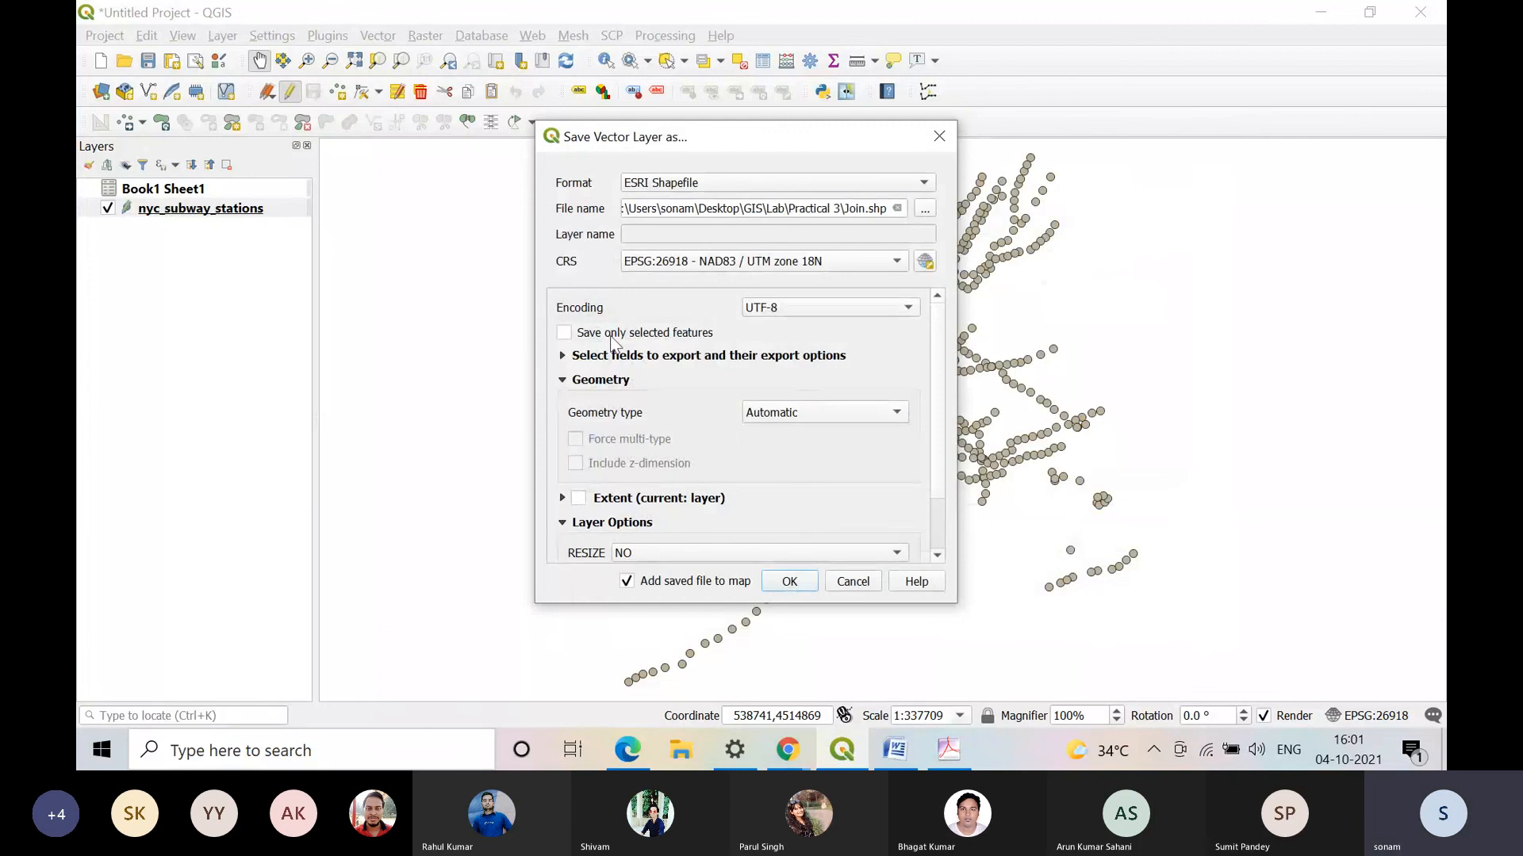
scroll(799, 452, down, 1)
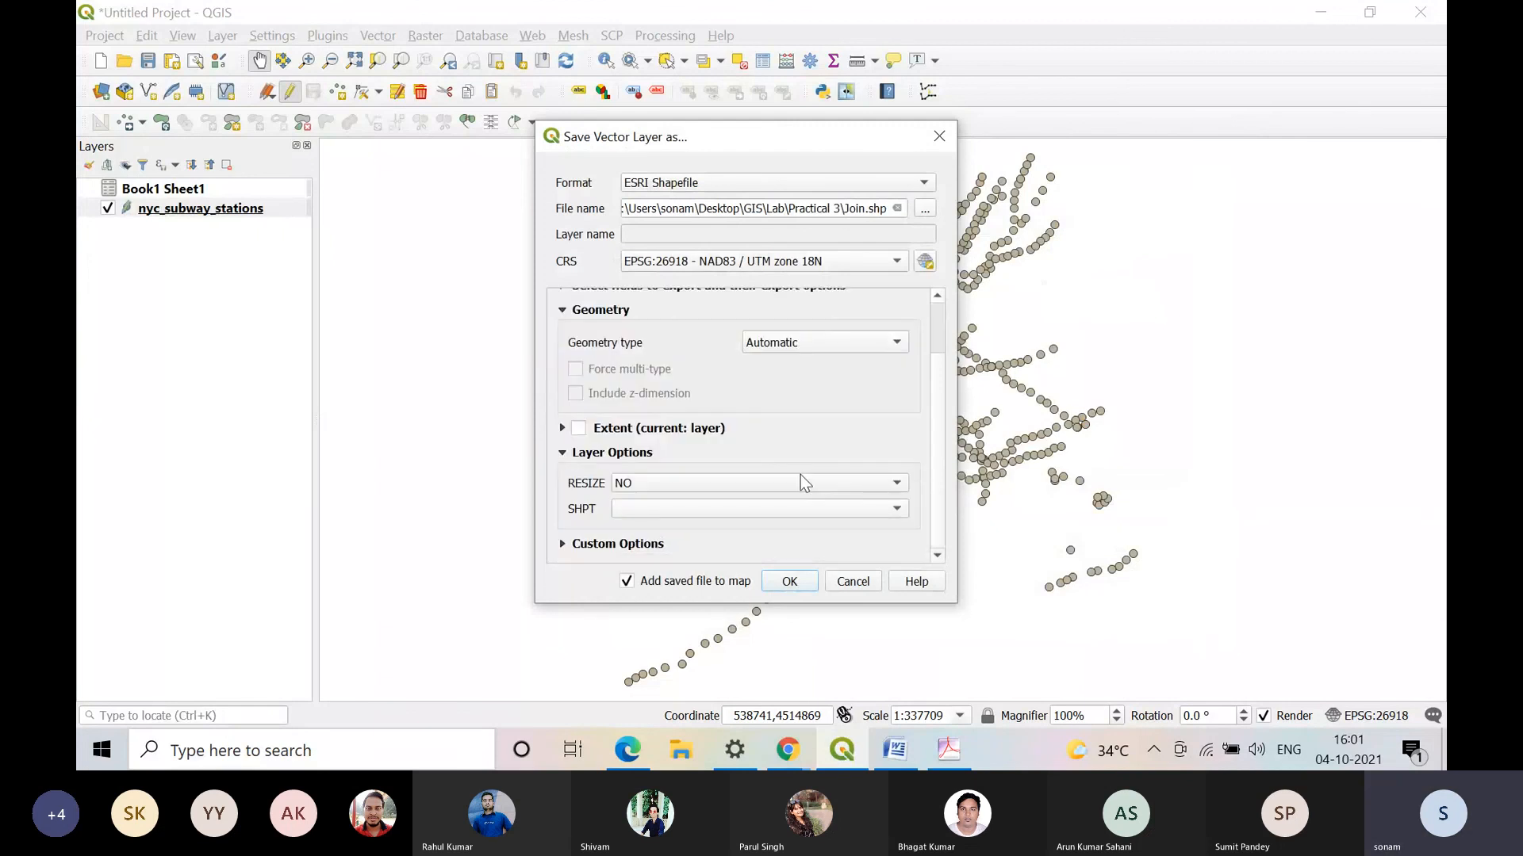
click(766, 590)
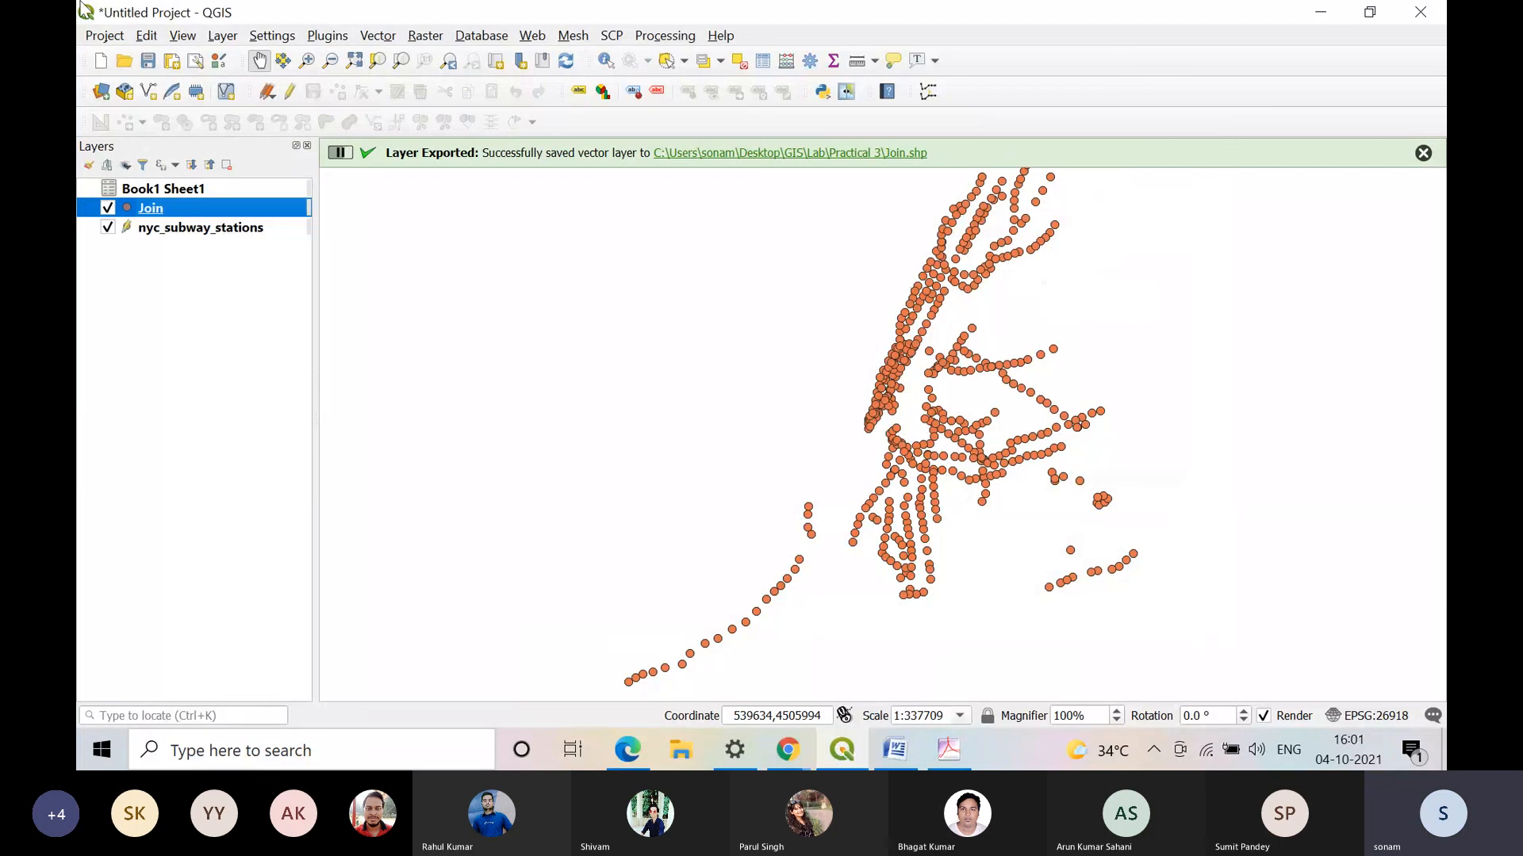
Step: Start a new project, discarding the current one, and add the nyc_subway_stations.shp vector layer without choosing a coordinate transformation
click(100, 61)
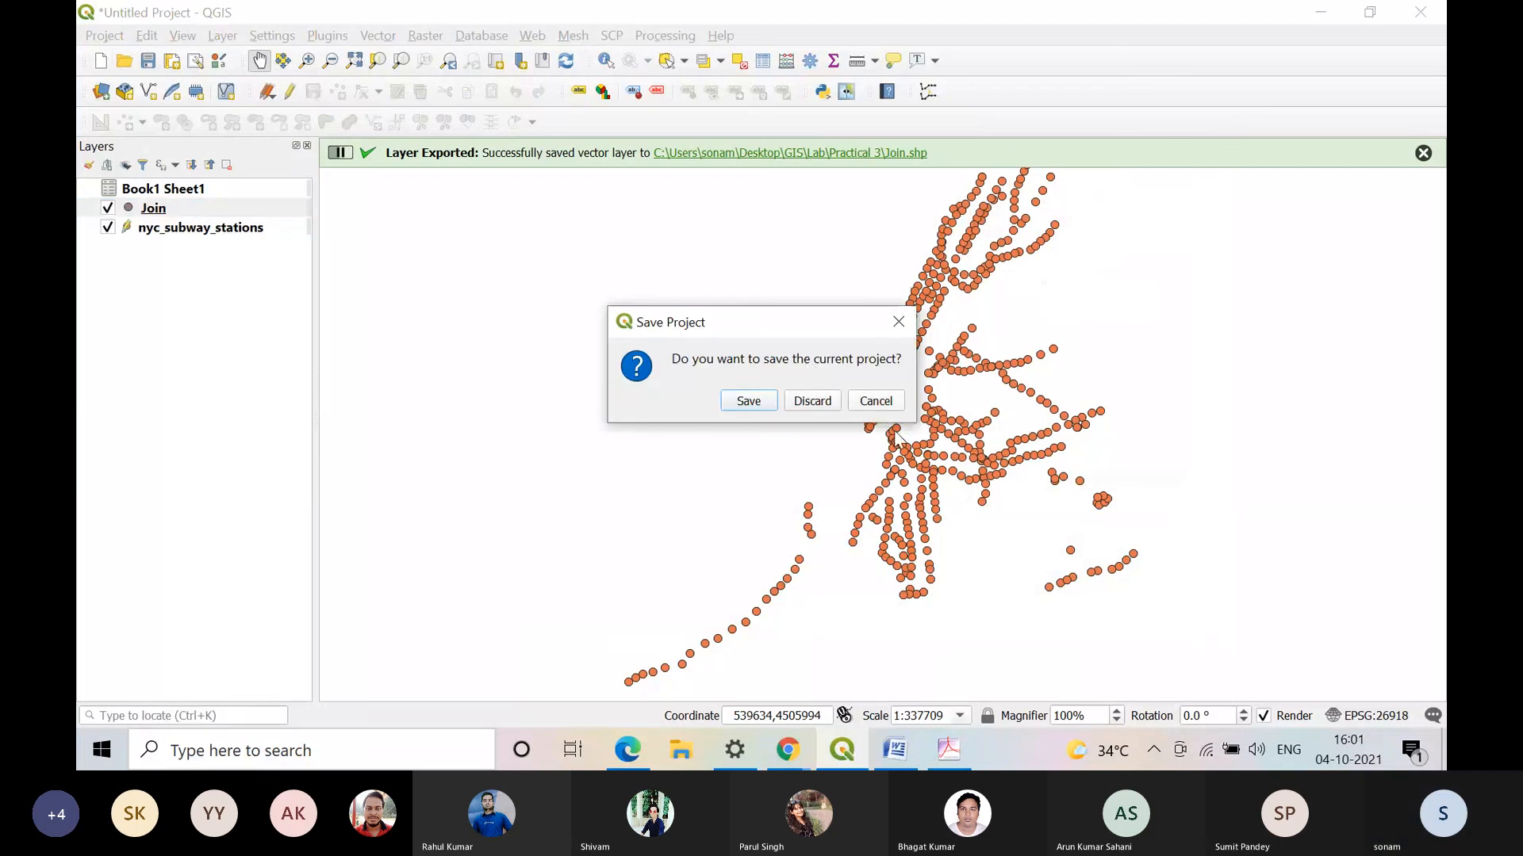
click(812, 402)
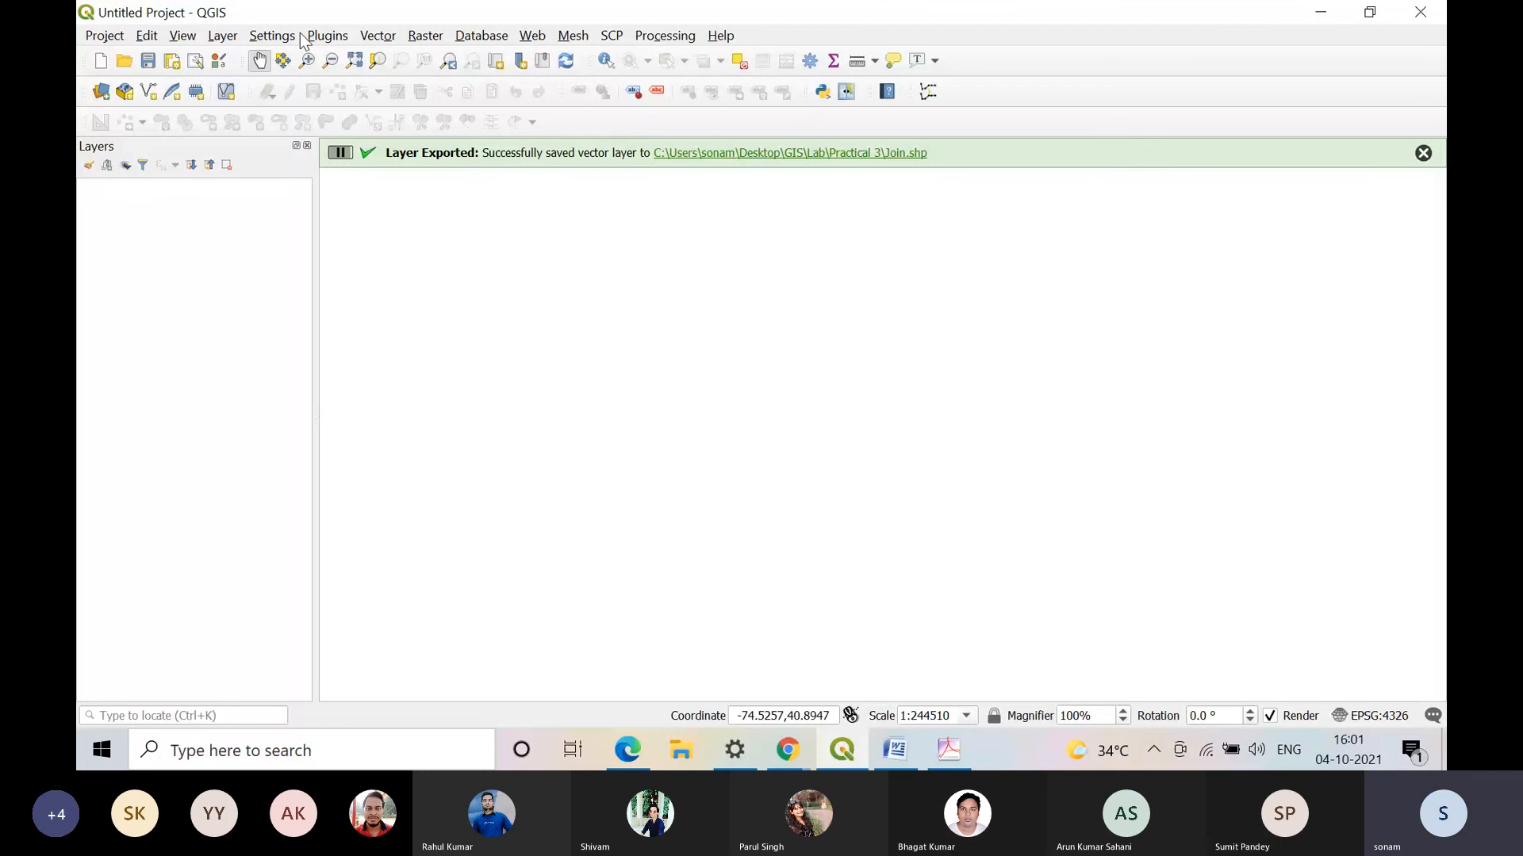
click(223, 35)
mouse_move(444, 106)
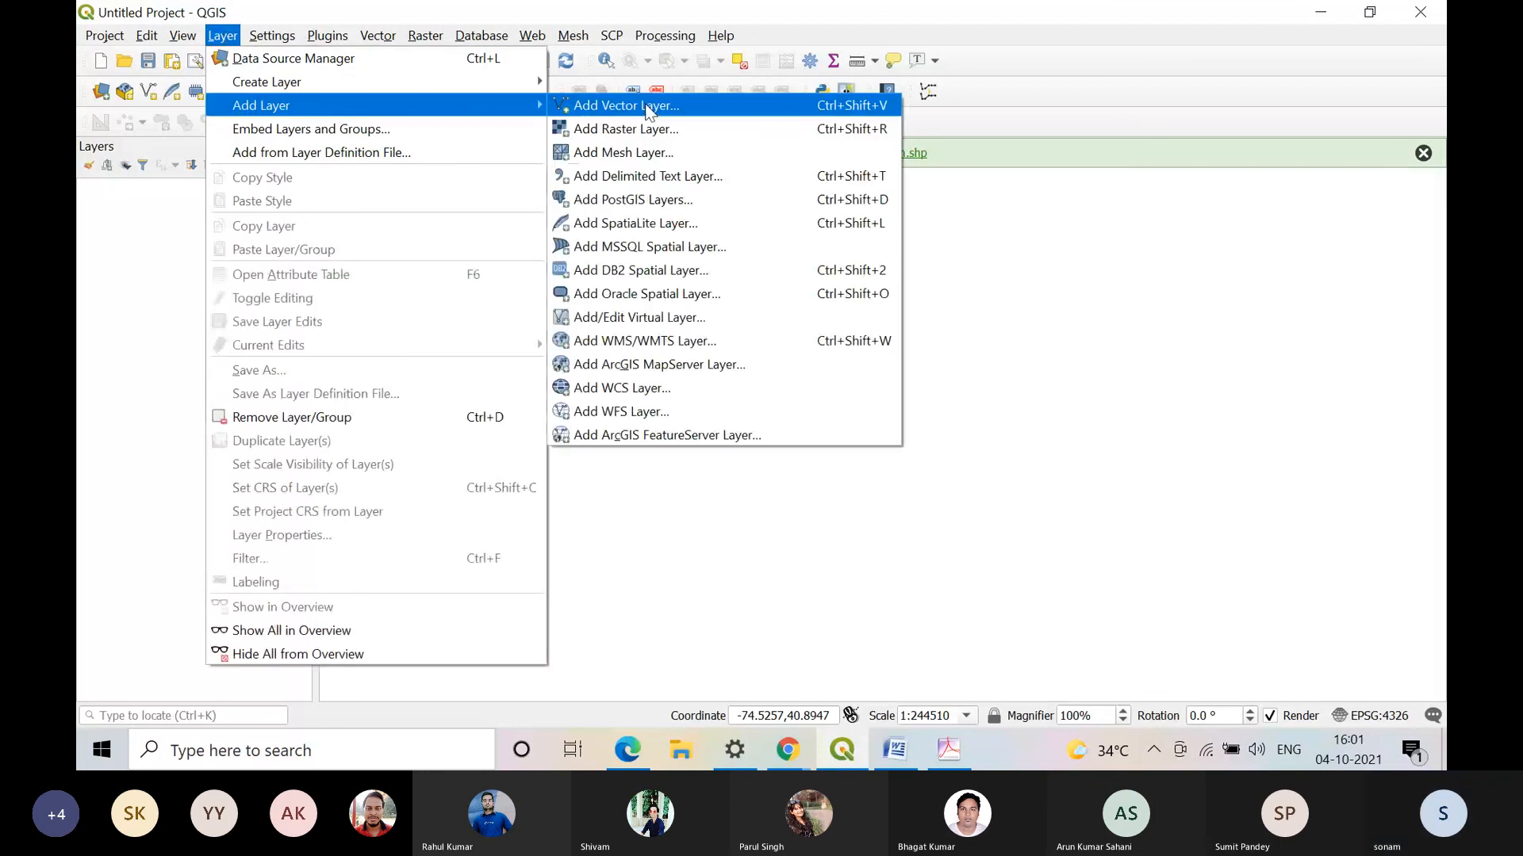
click(610, 105)
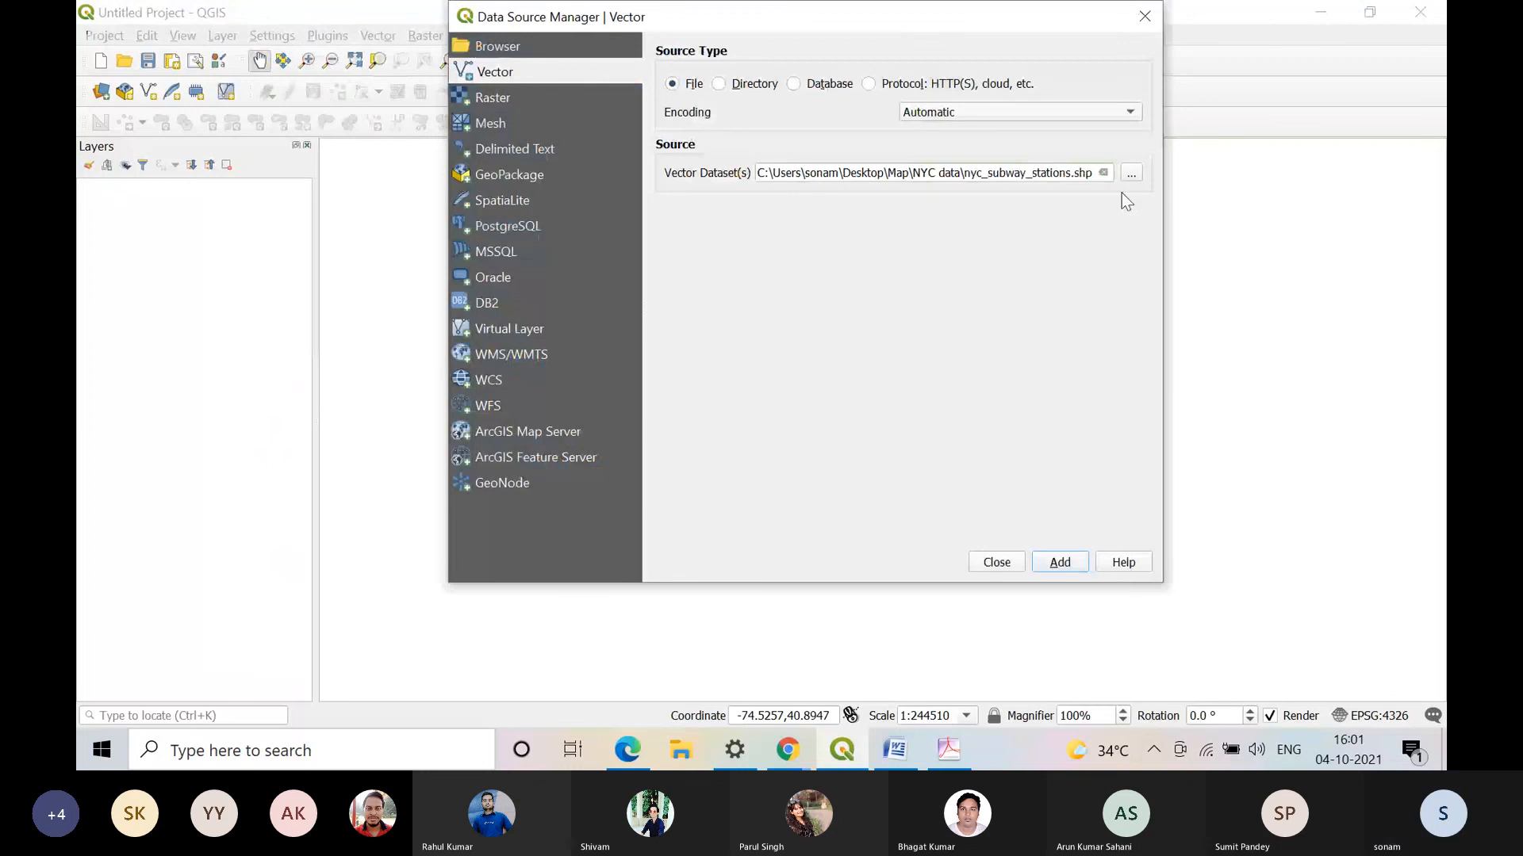
click(1055, 562)
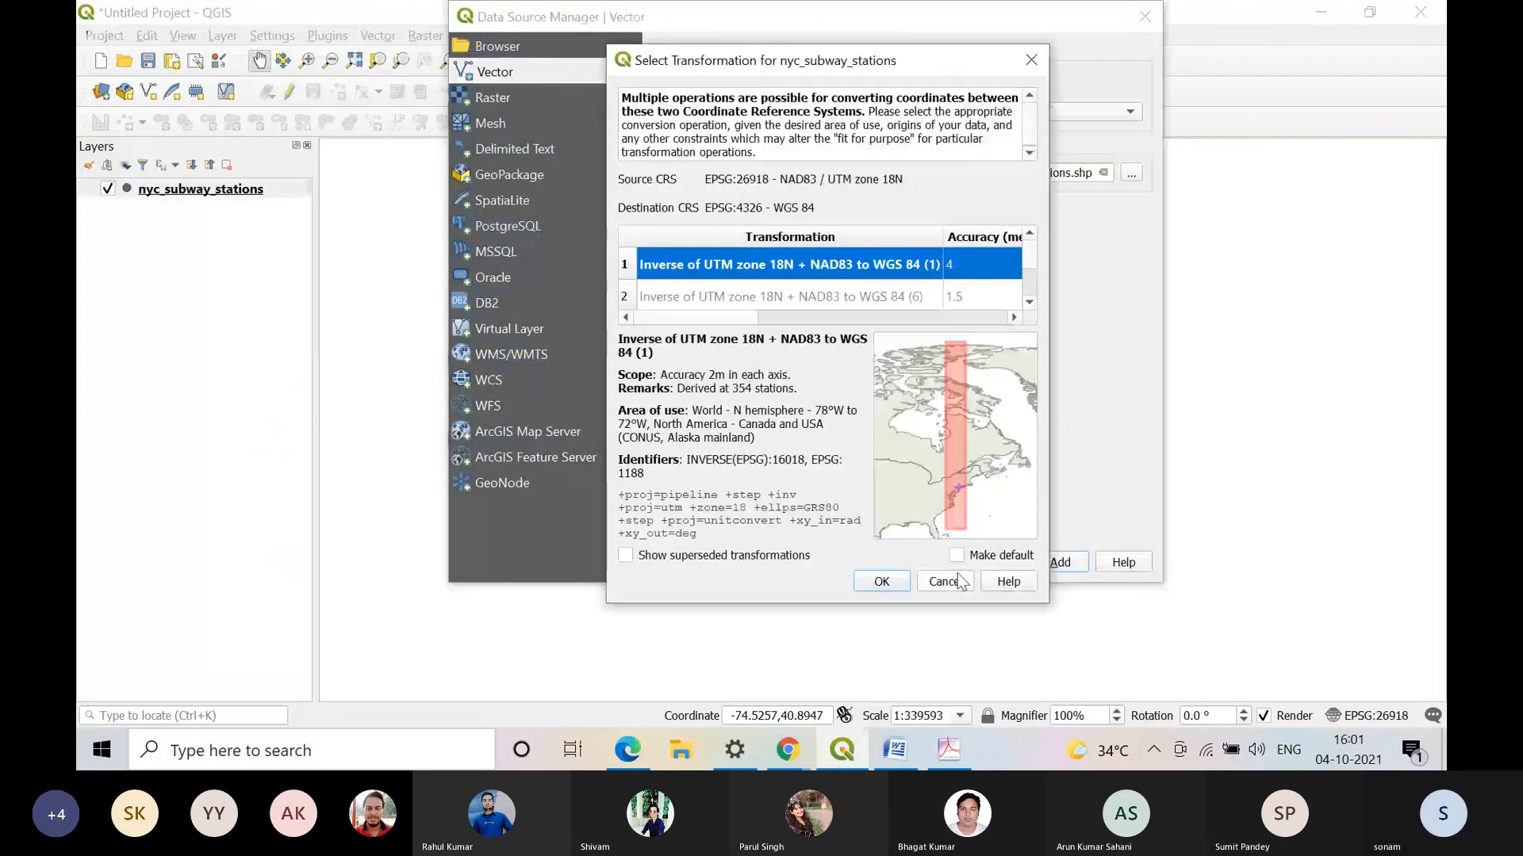
click(959, 577)
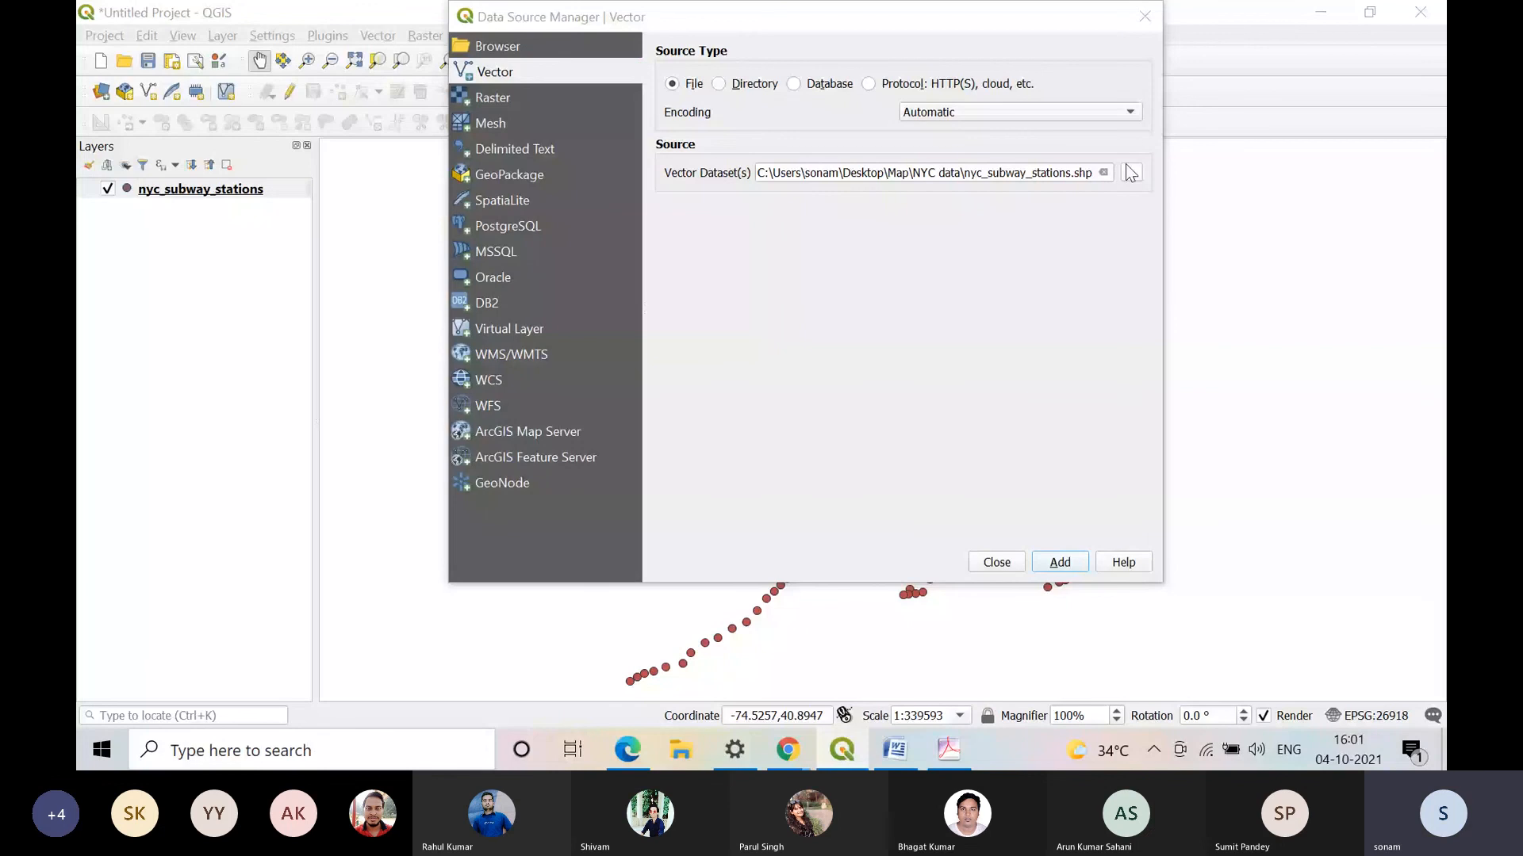
Step: Add Join.shp from the Desktop's GIS\Lab\Practical 3 folder as a vector layer and close the Data Source Manager
click(1132, 172)
click(565, 249)
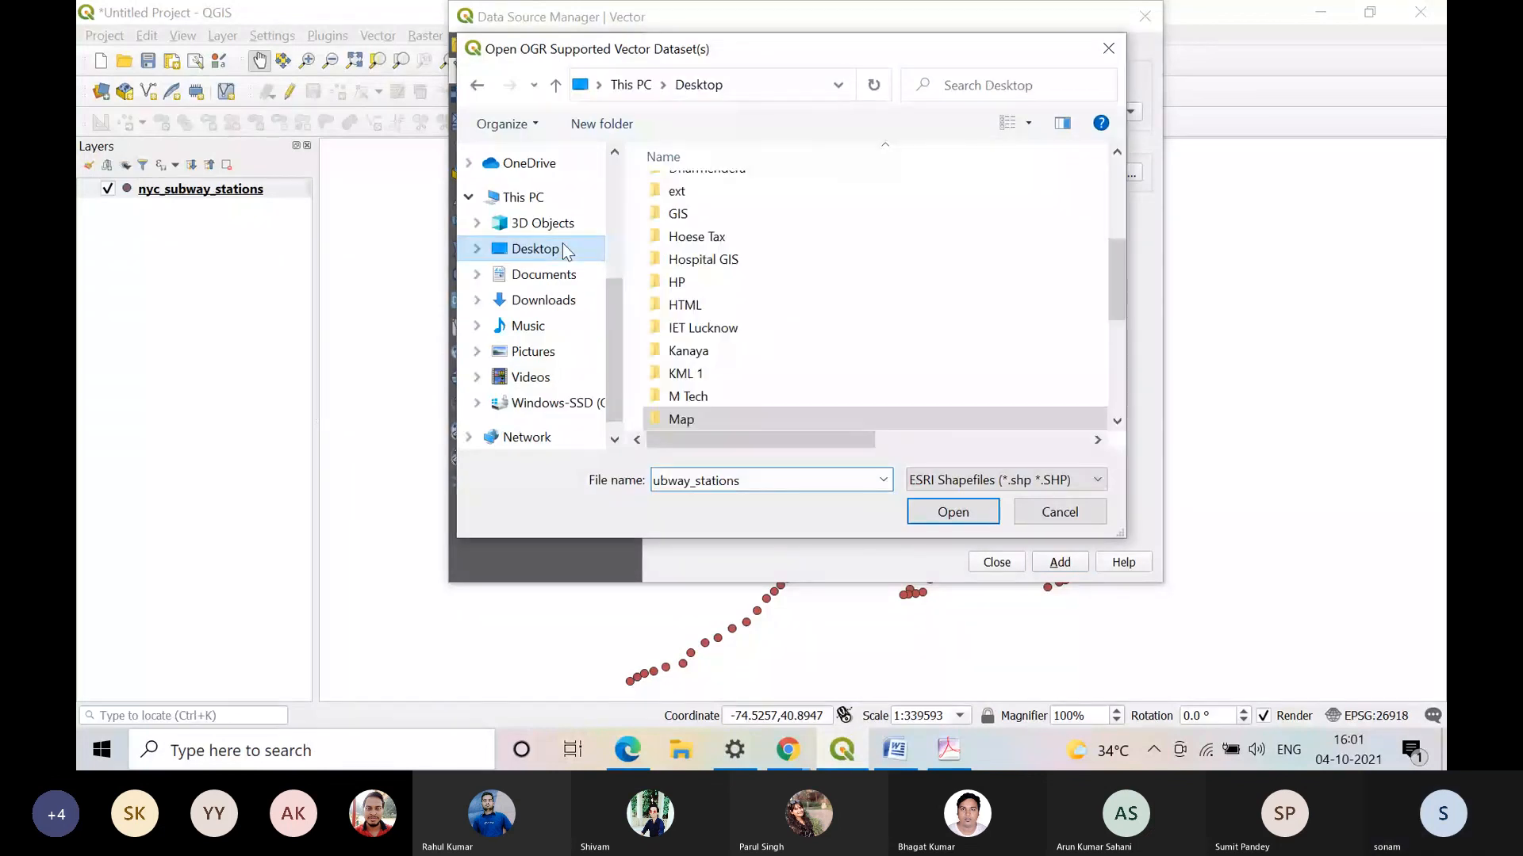
double_click(729, 214)
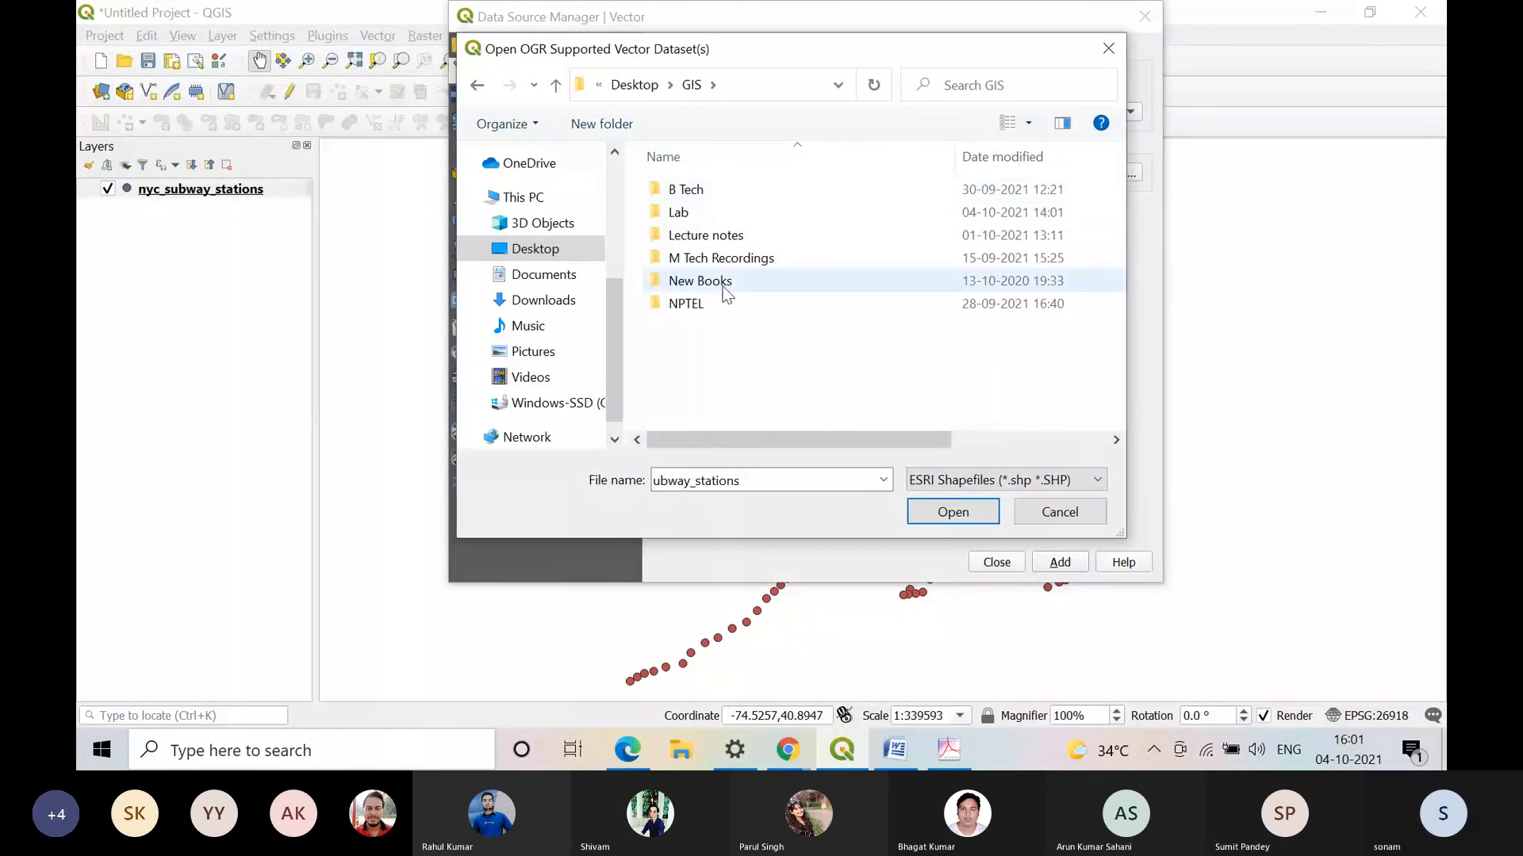
double_click(732, 214)
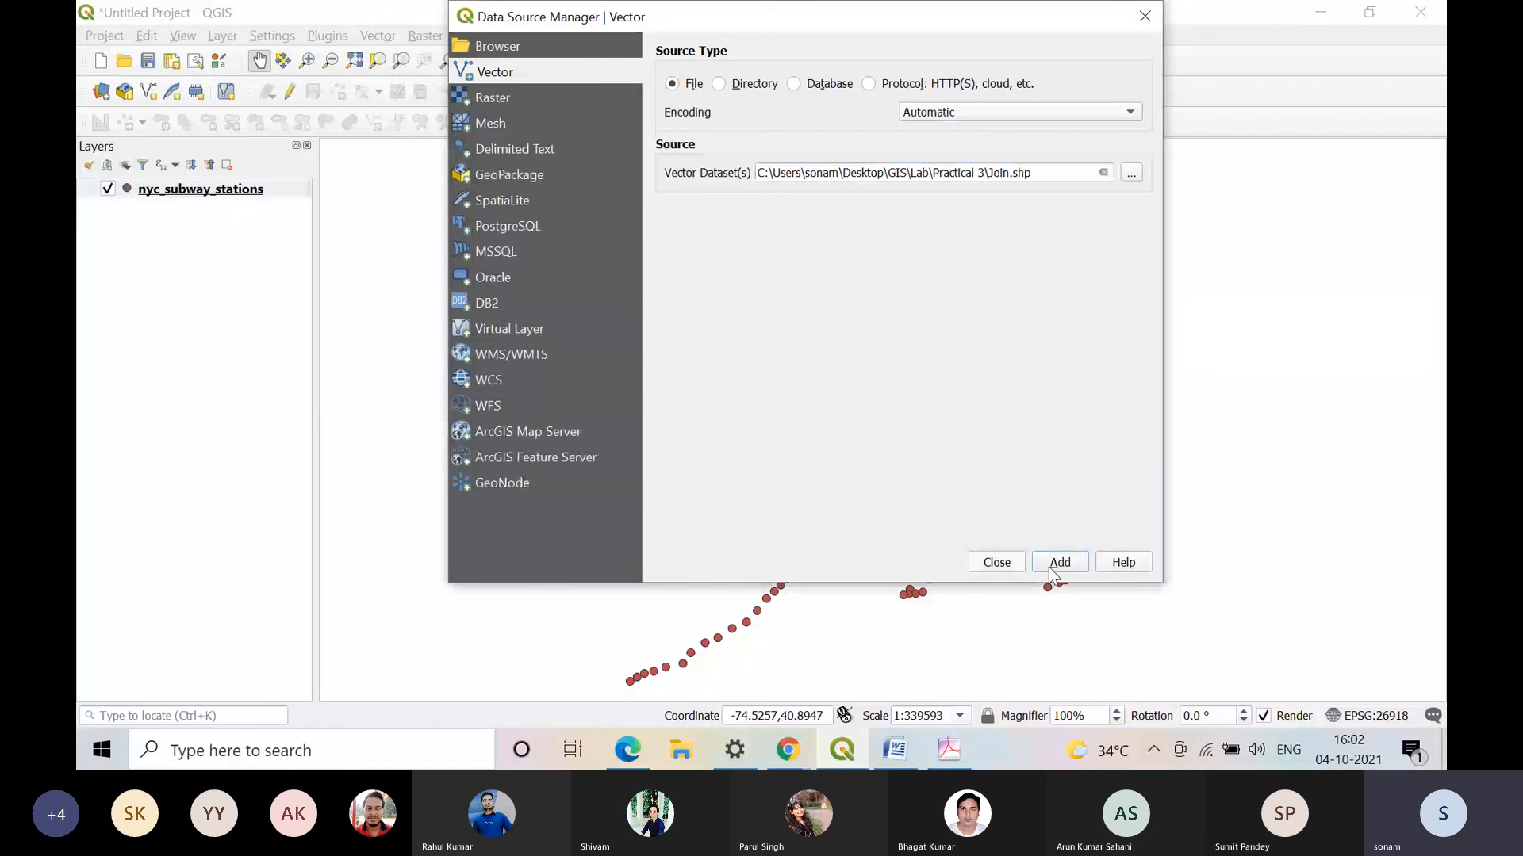
click(1060, 562)
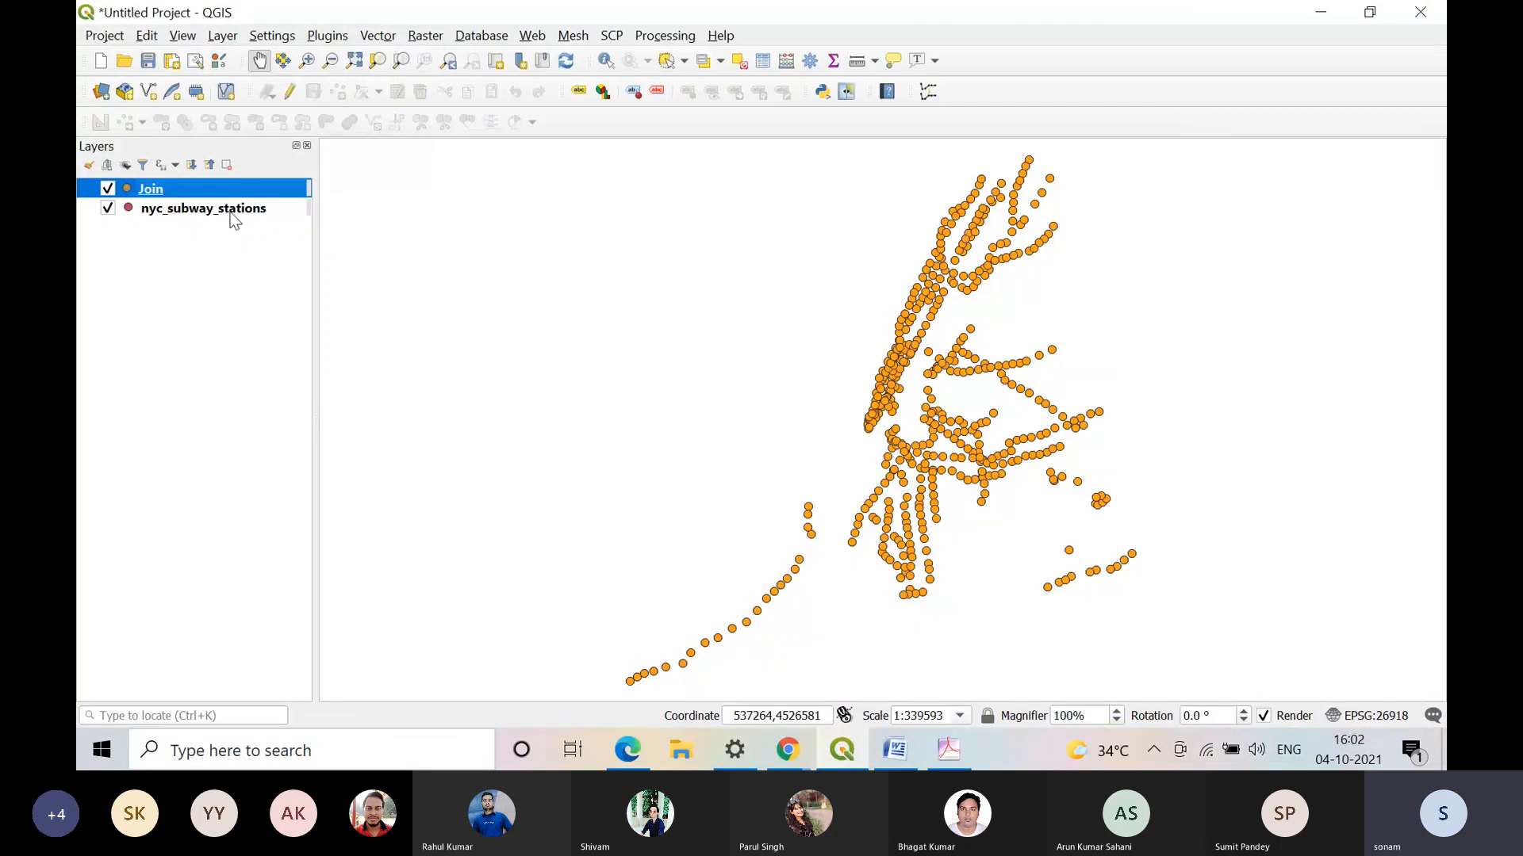
Step: Examine the last attribute columns of the nyc_subway_stations layer for joined fields and close its attribute table
right_click(231, 213)
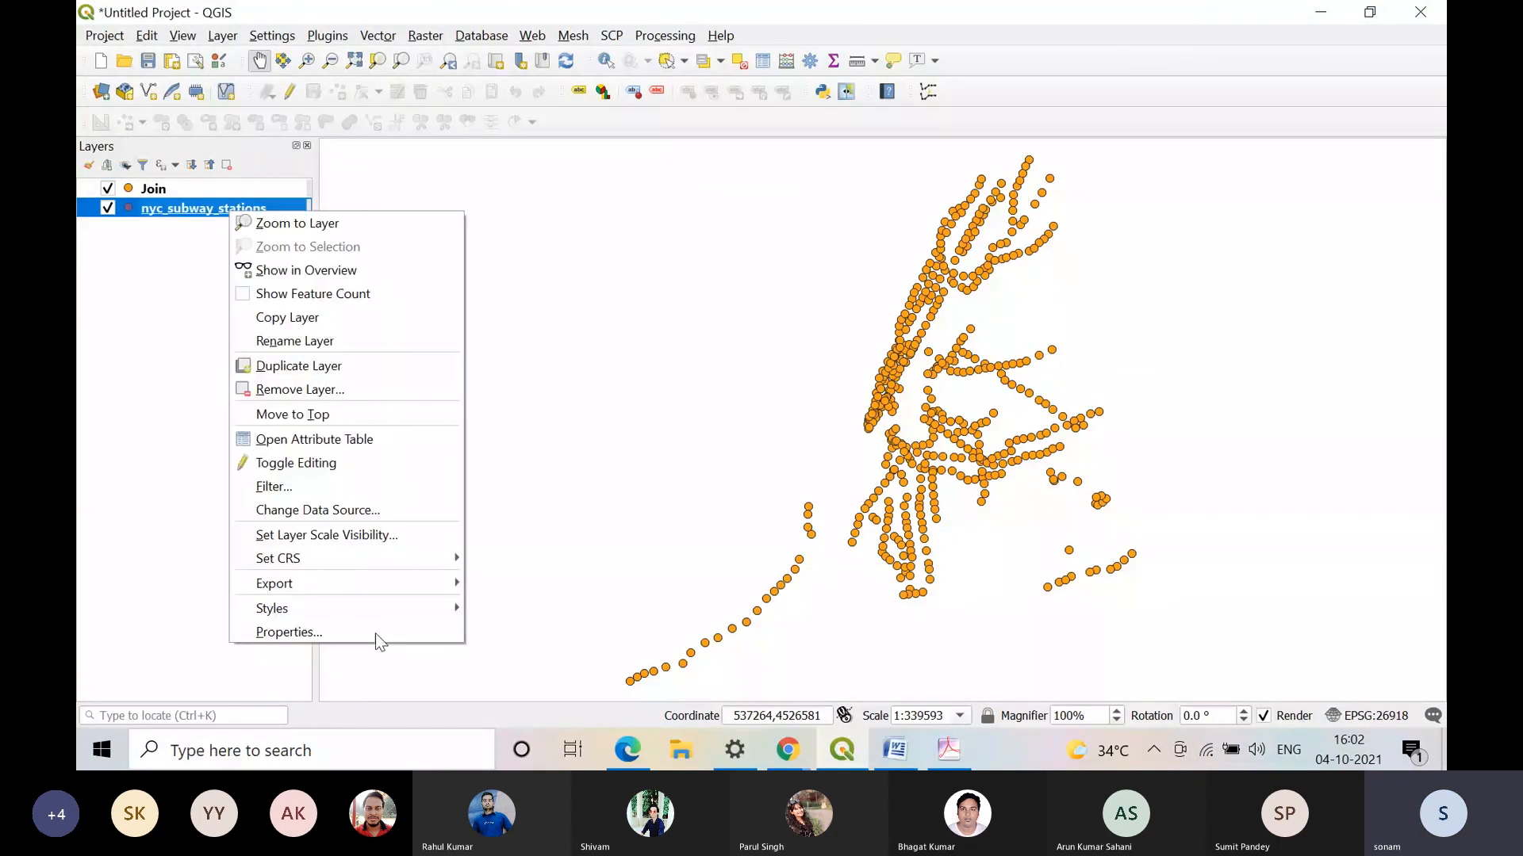
click(336, 438)
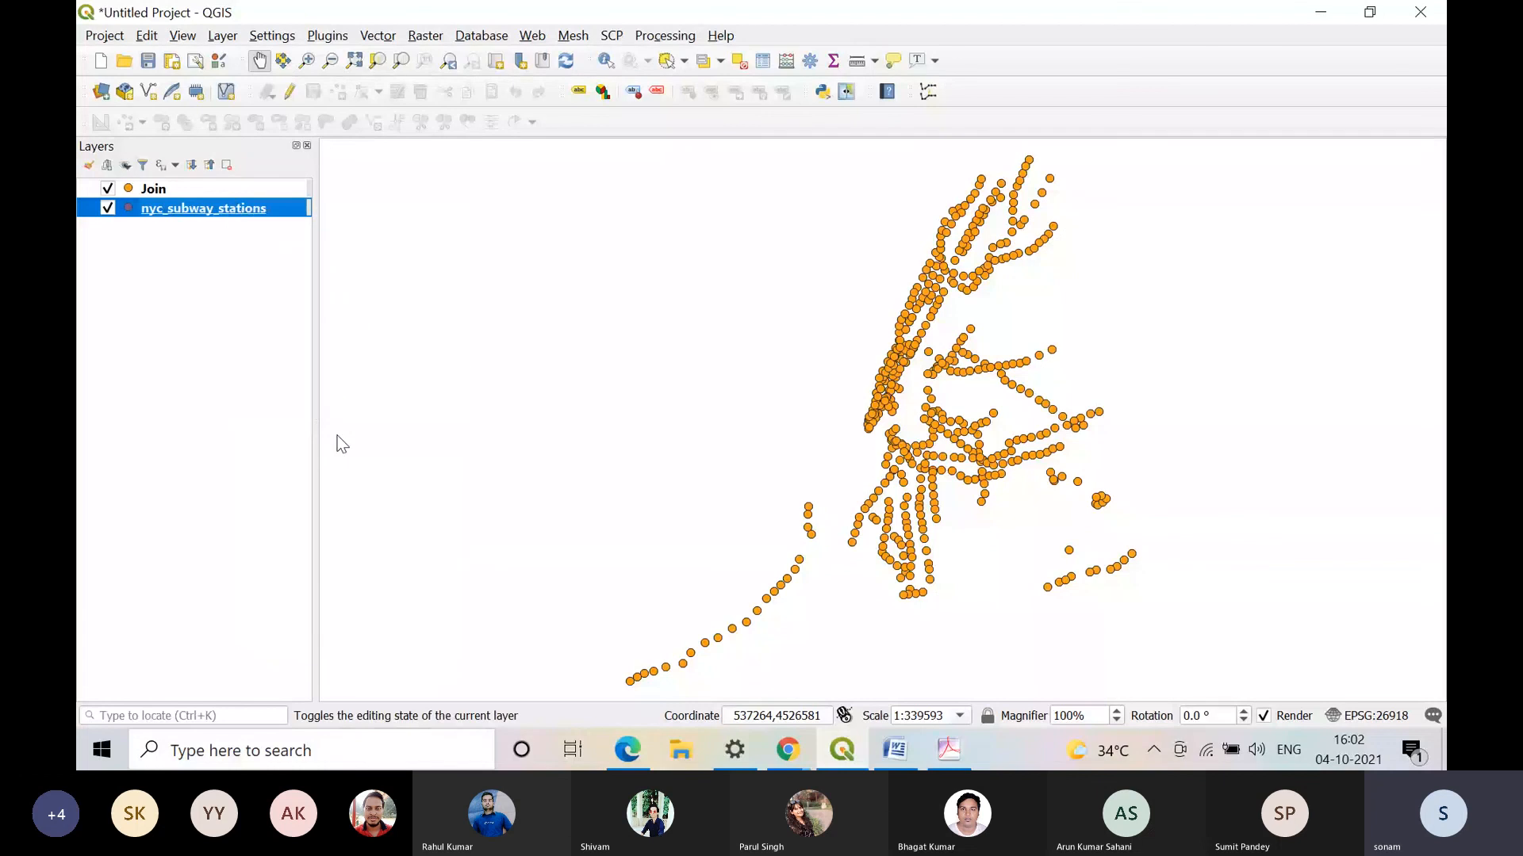
drag(301, 658, 574, 658)
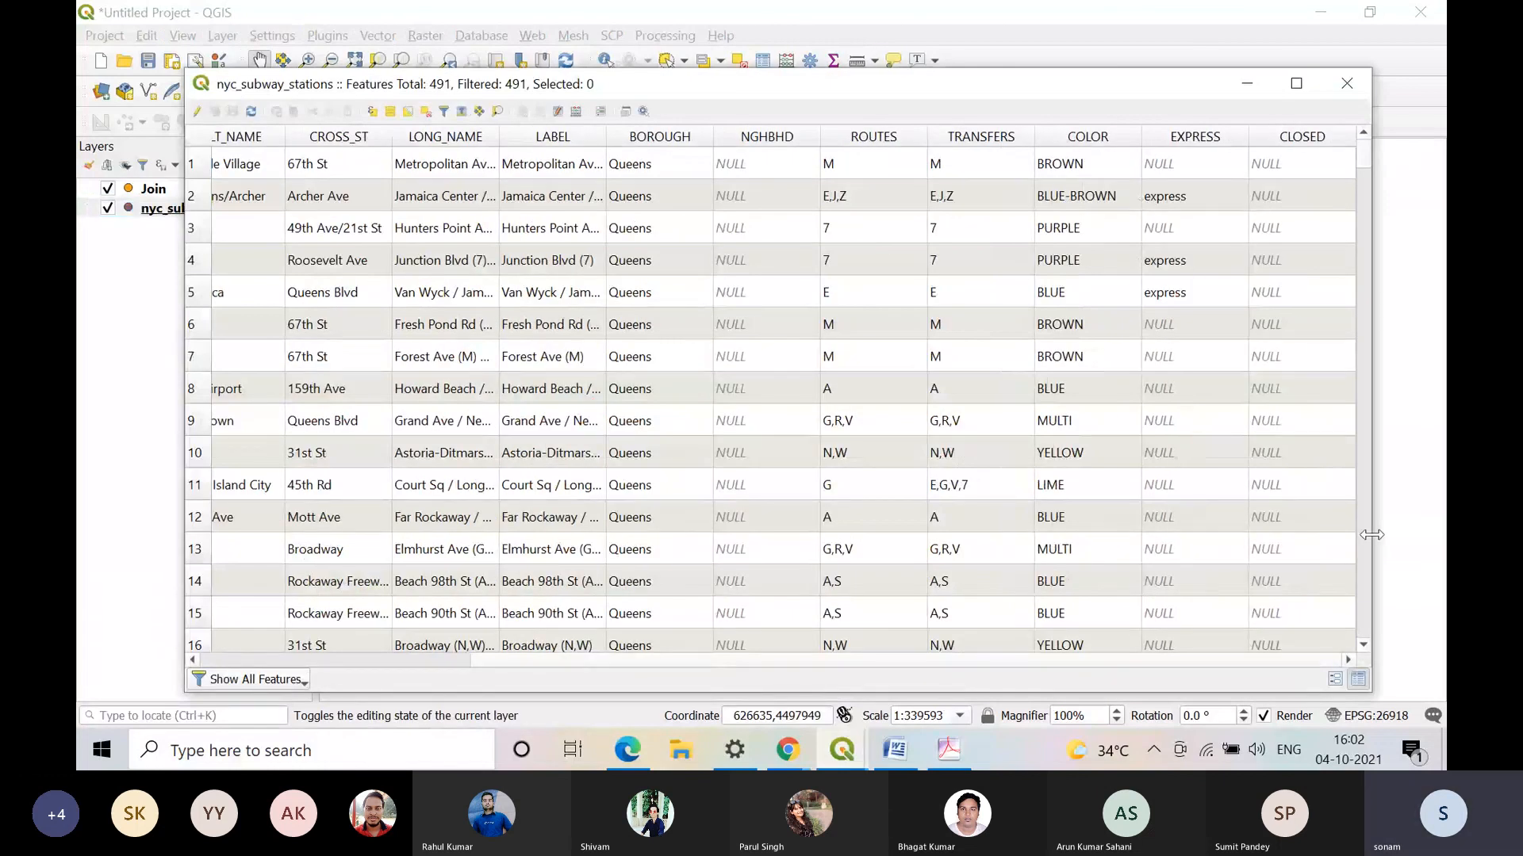
click(163, 206)
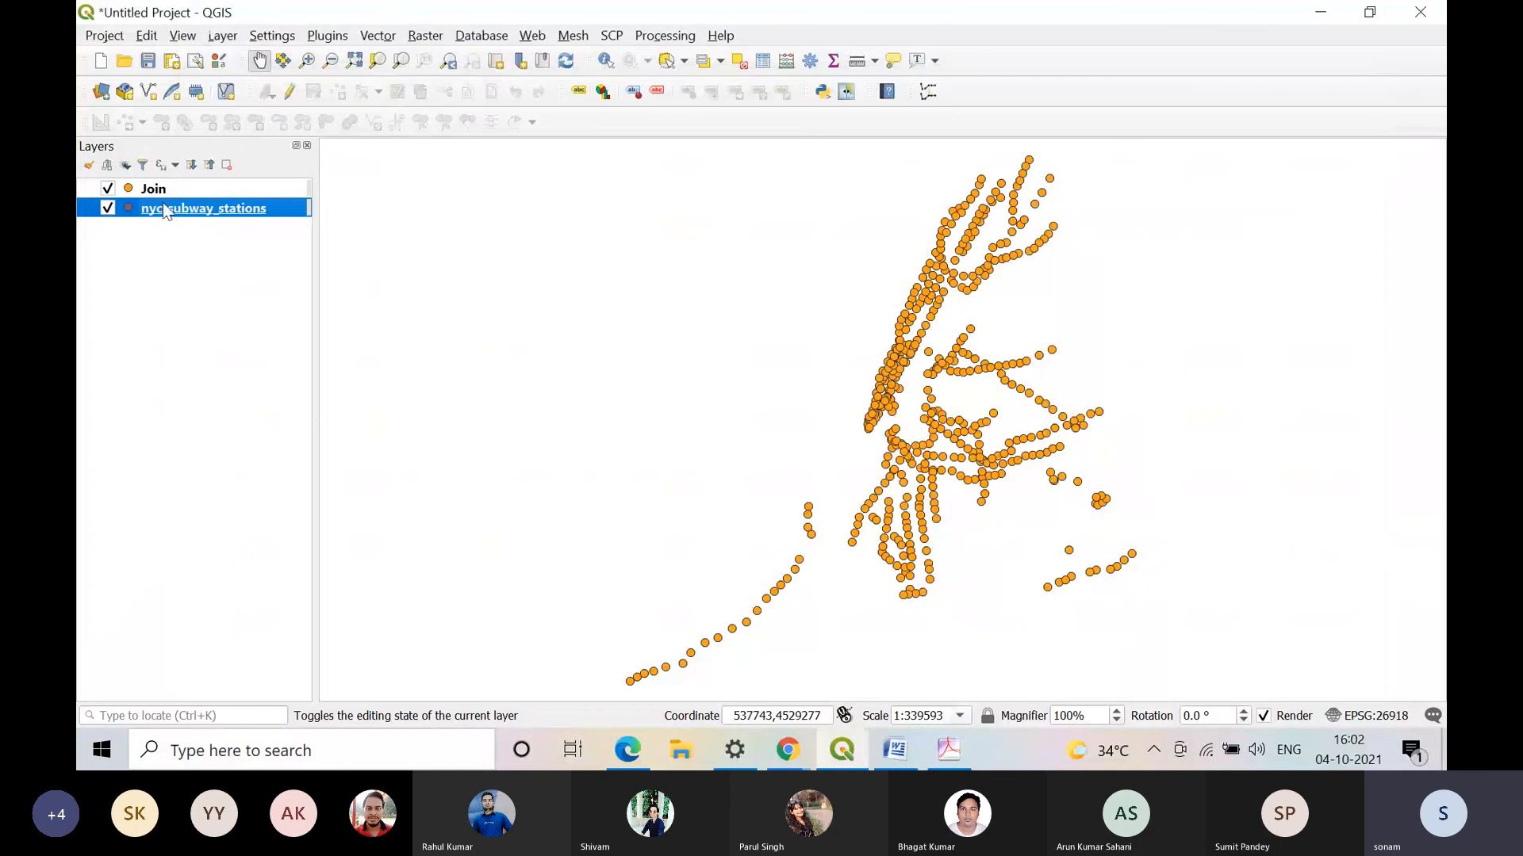
Step: Open the attribute table of the Join layer and examine its last columns for the joined Book1 field
right_click(164, 190)
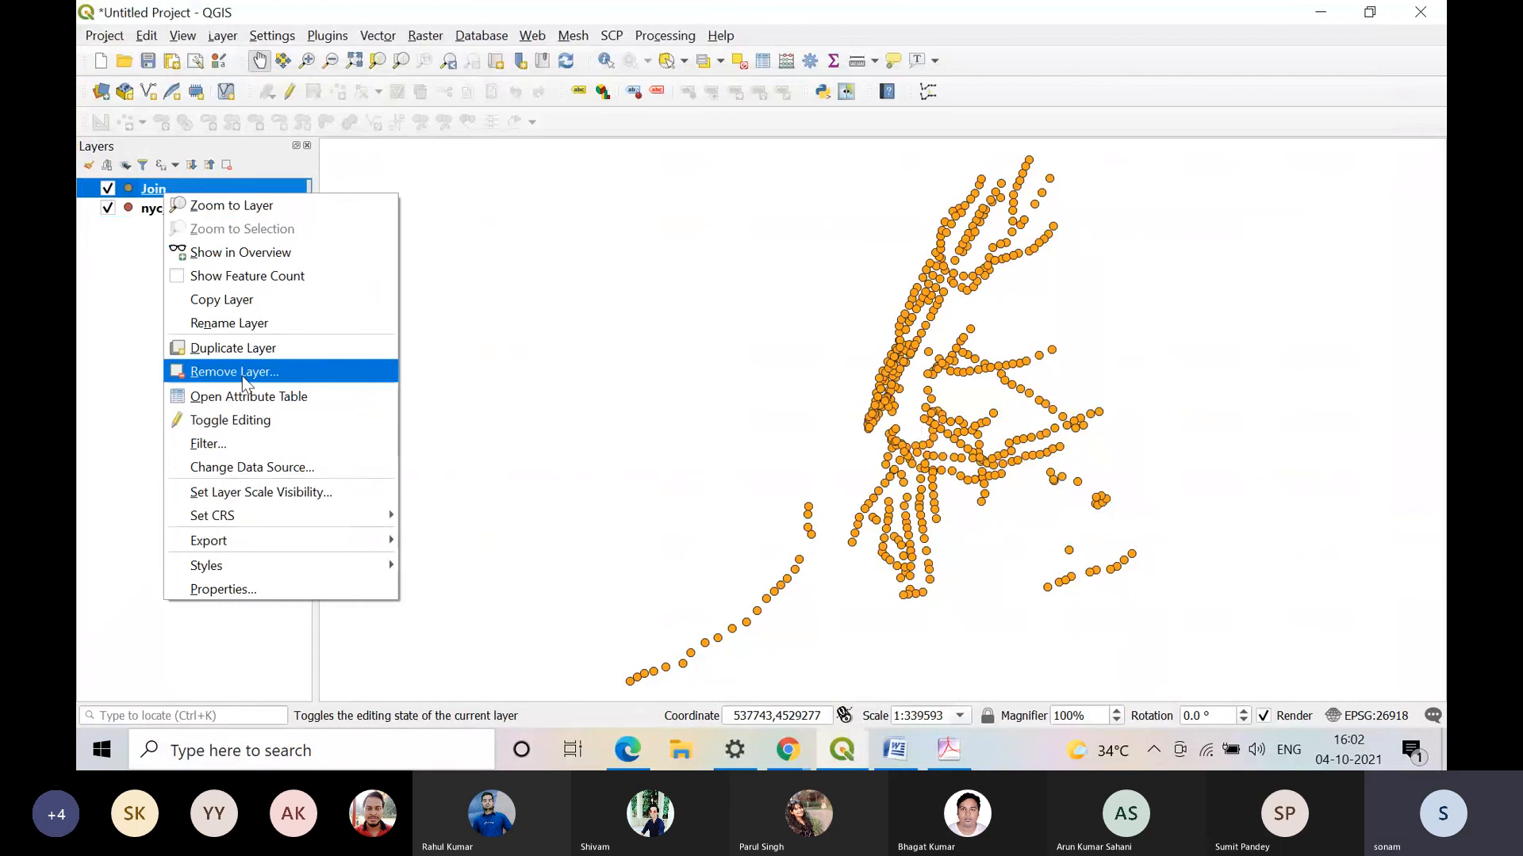
click(242, 397)
scroll(558, 551, down, 20)
click(1023, 614)
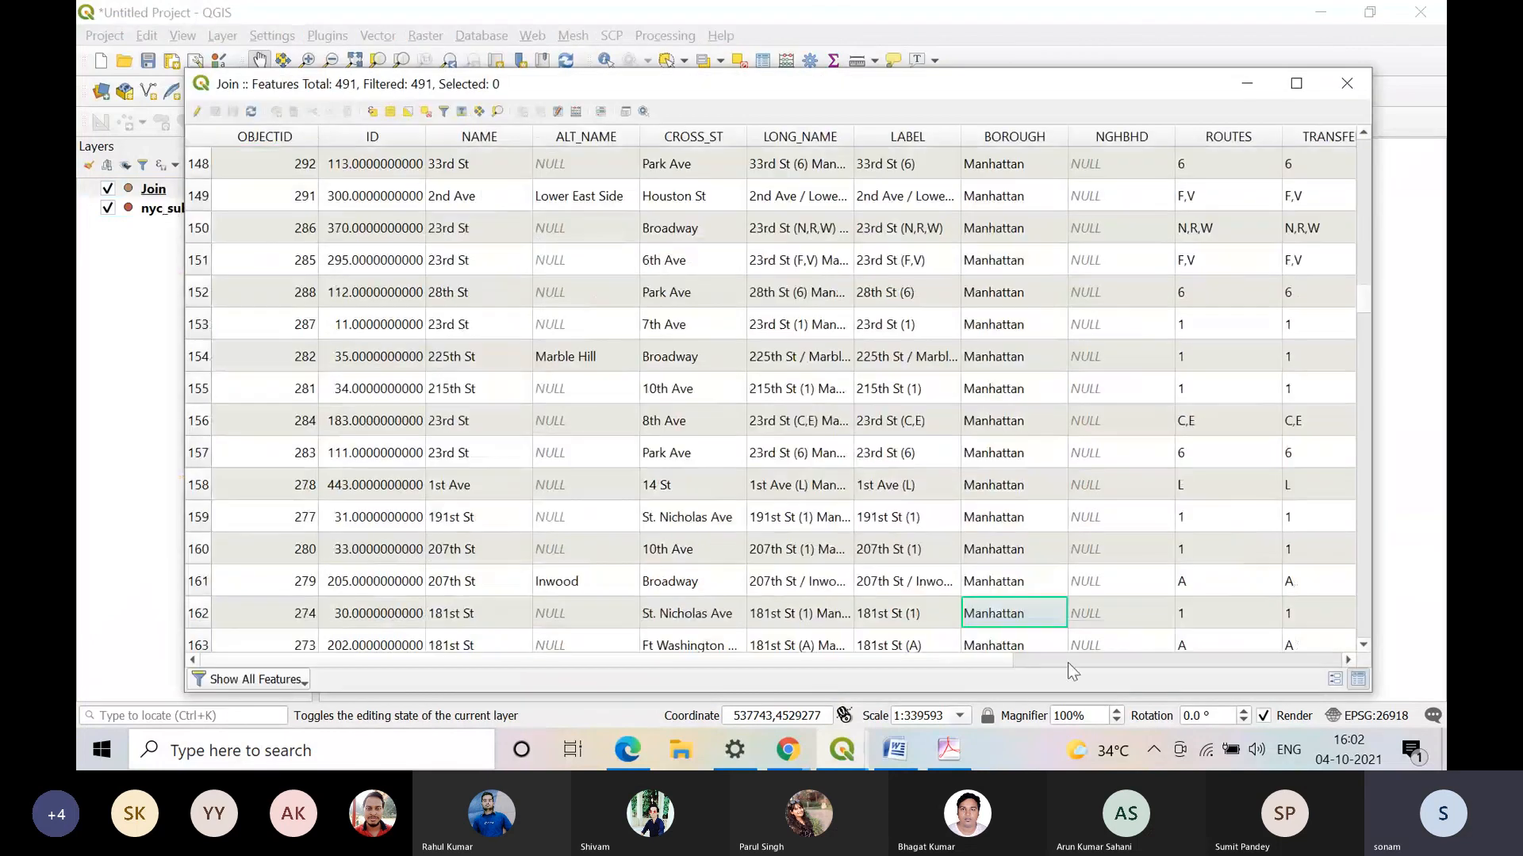
click(1067, 663)
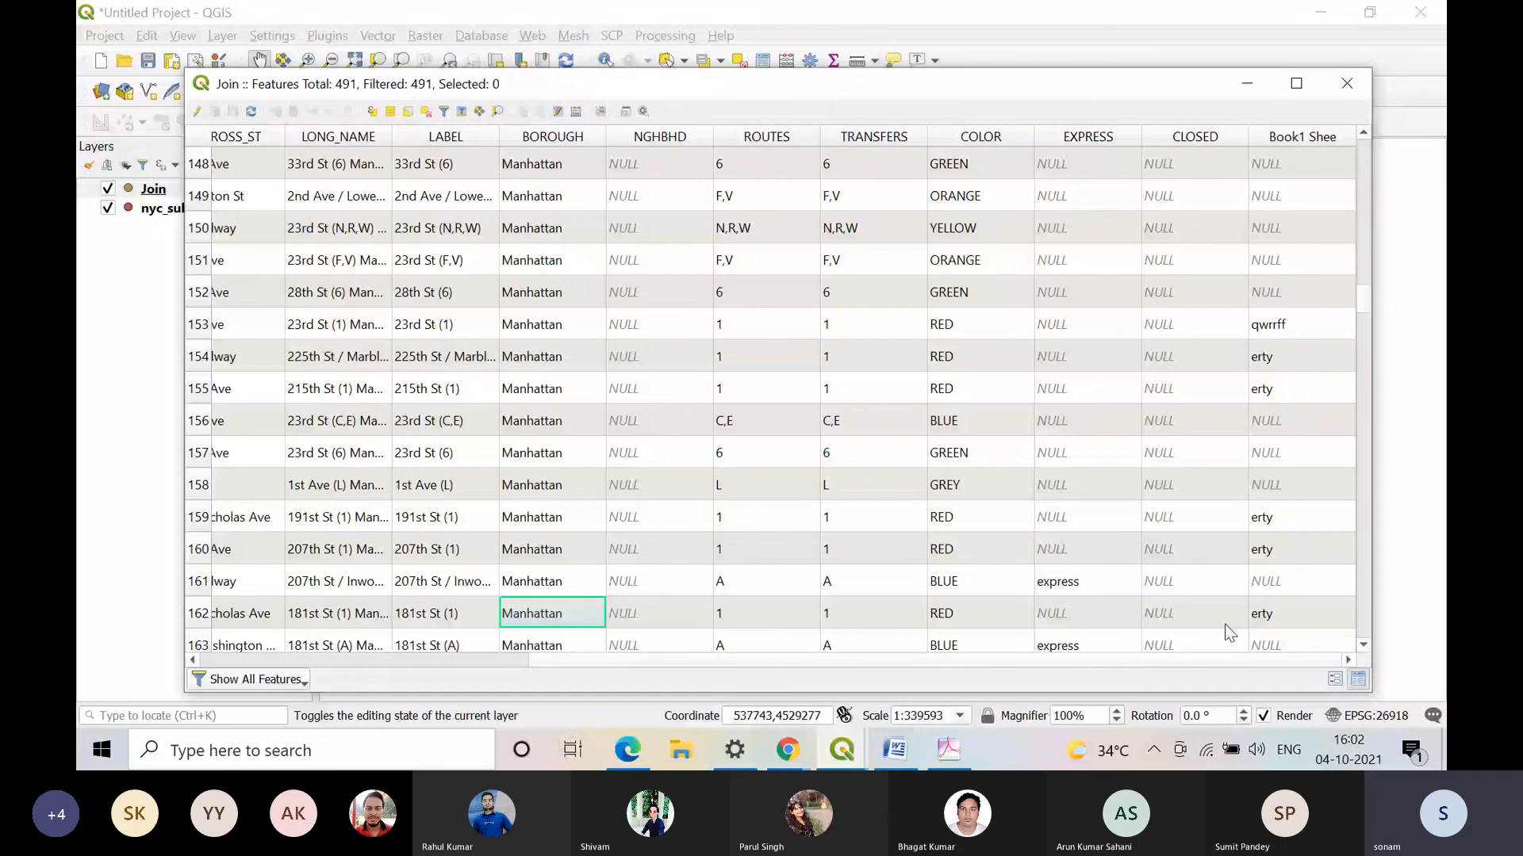
Step: Sort the Join table by Book1 Shee in descending order, review the first rows, and close the table
click(1305, 137)
click(1308, 136)
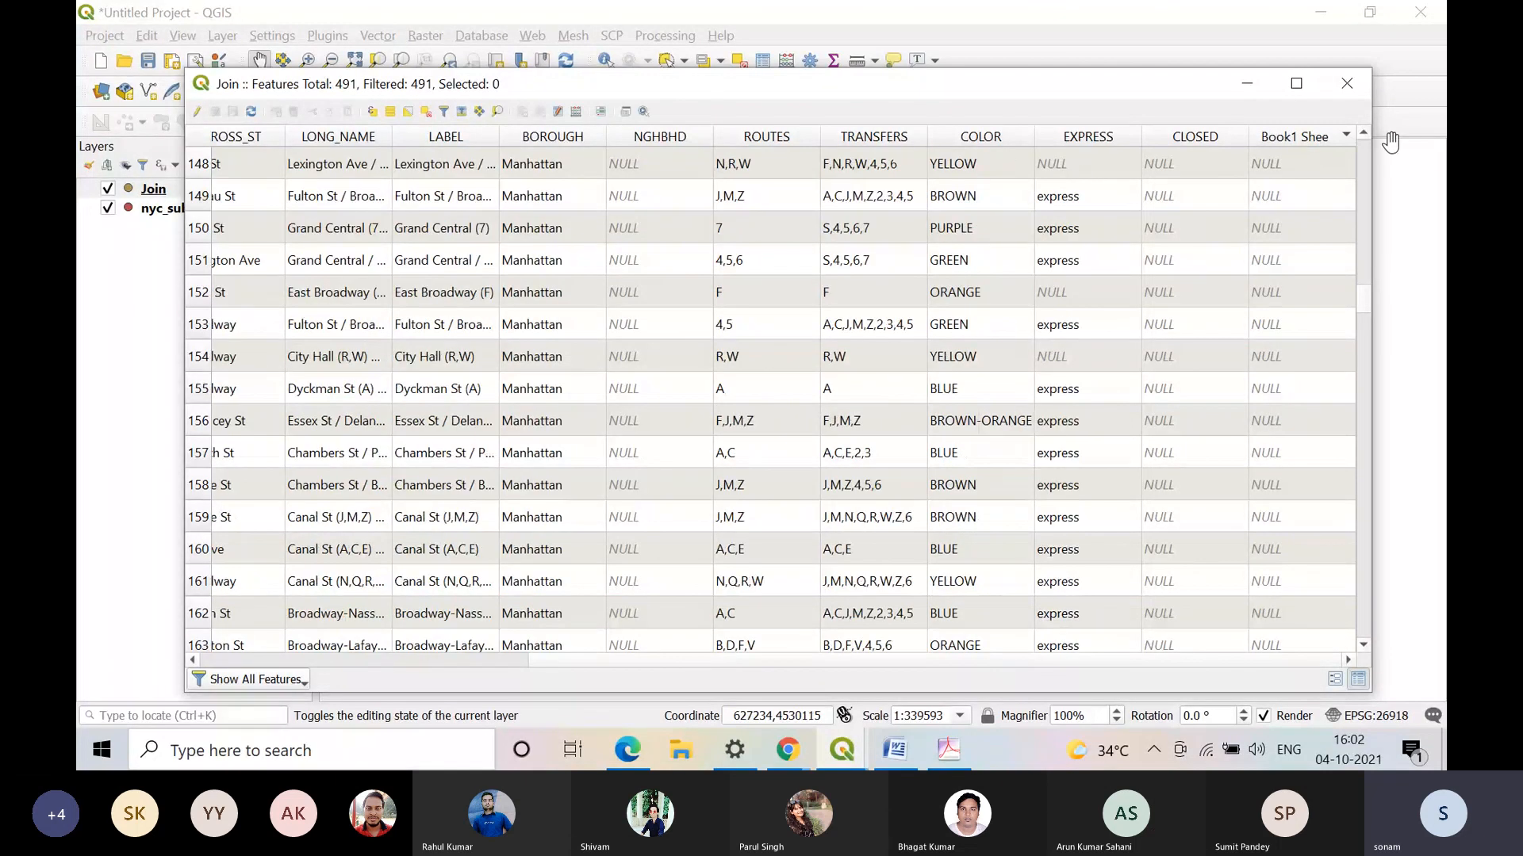
click(1362, 152)
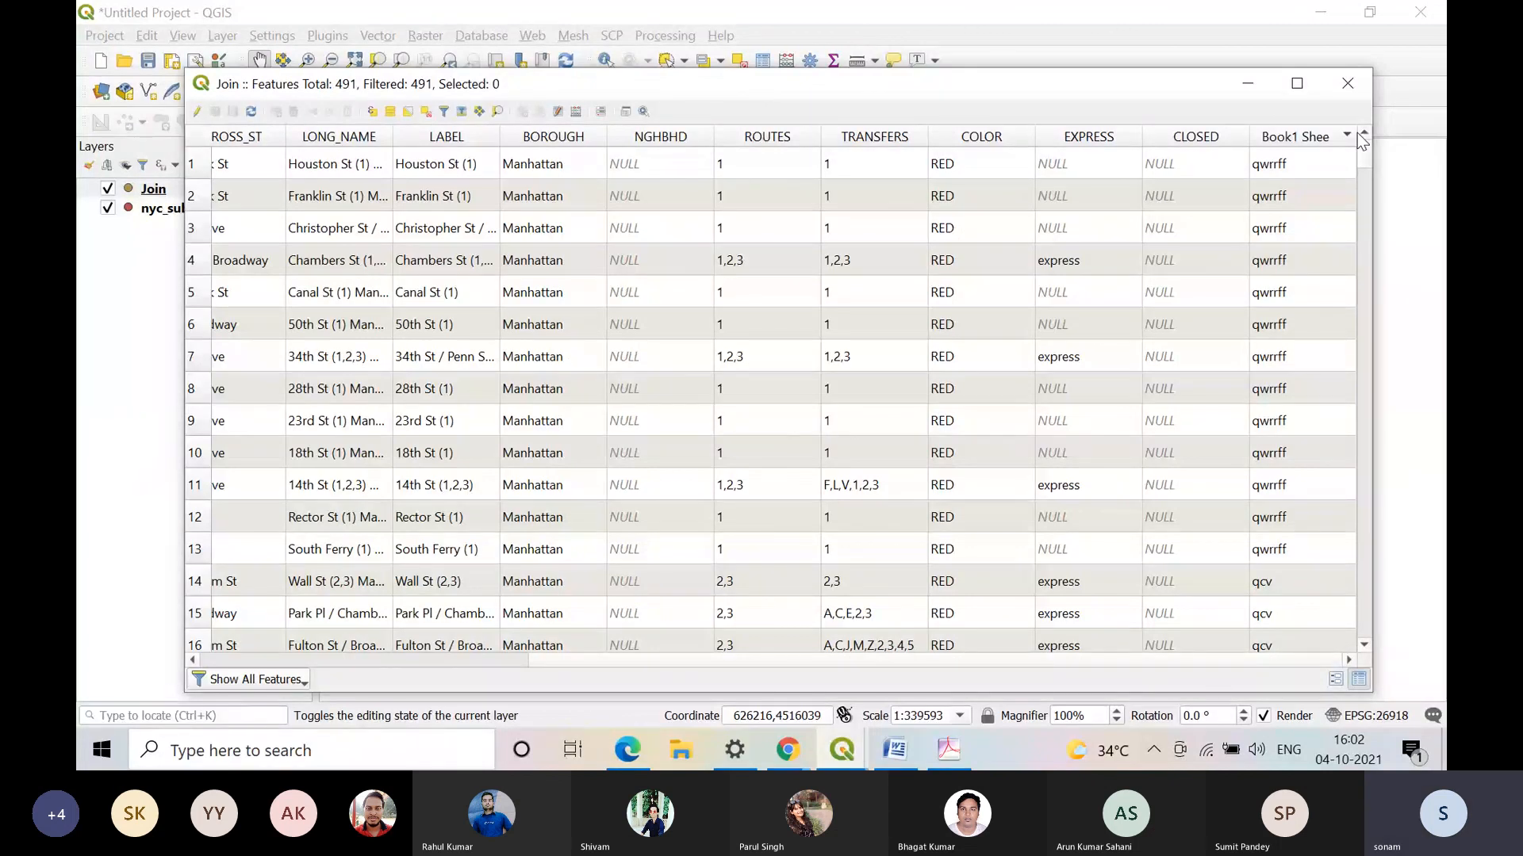
click(1353, 92)
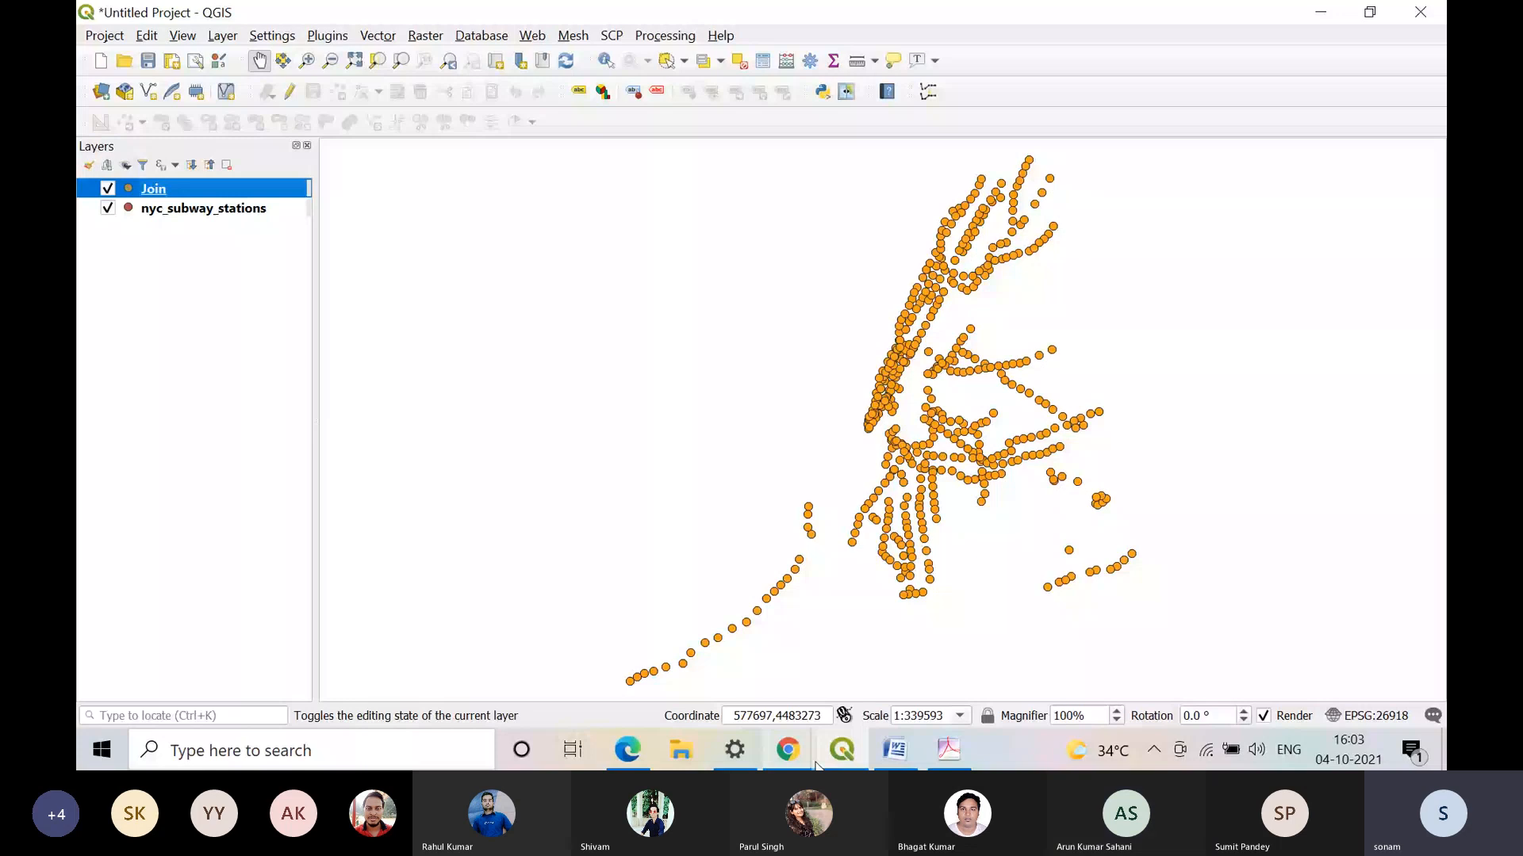
mouse_move(786, 760)
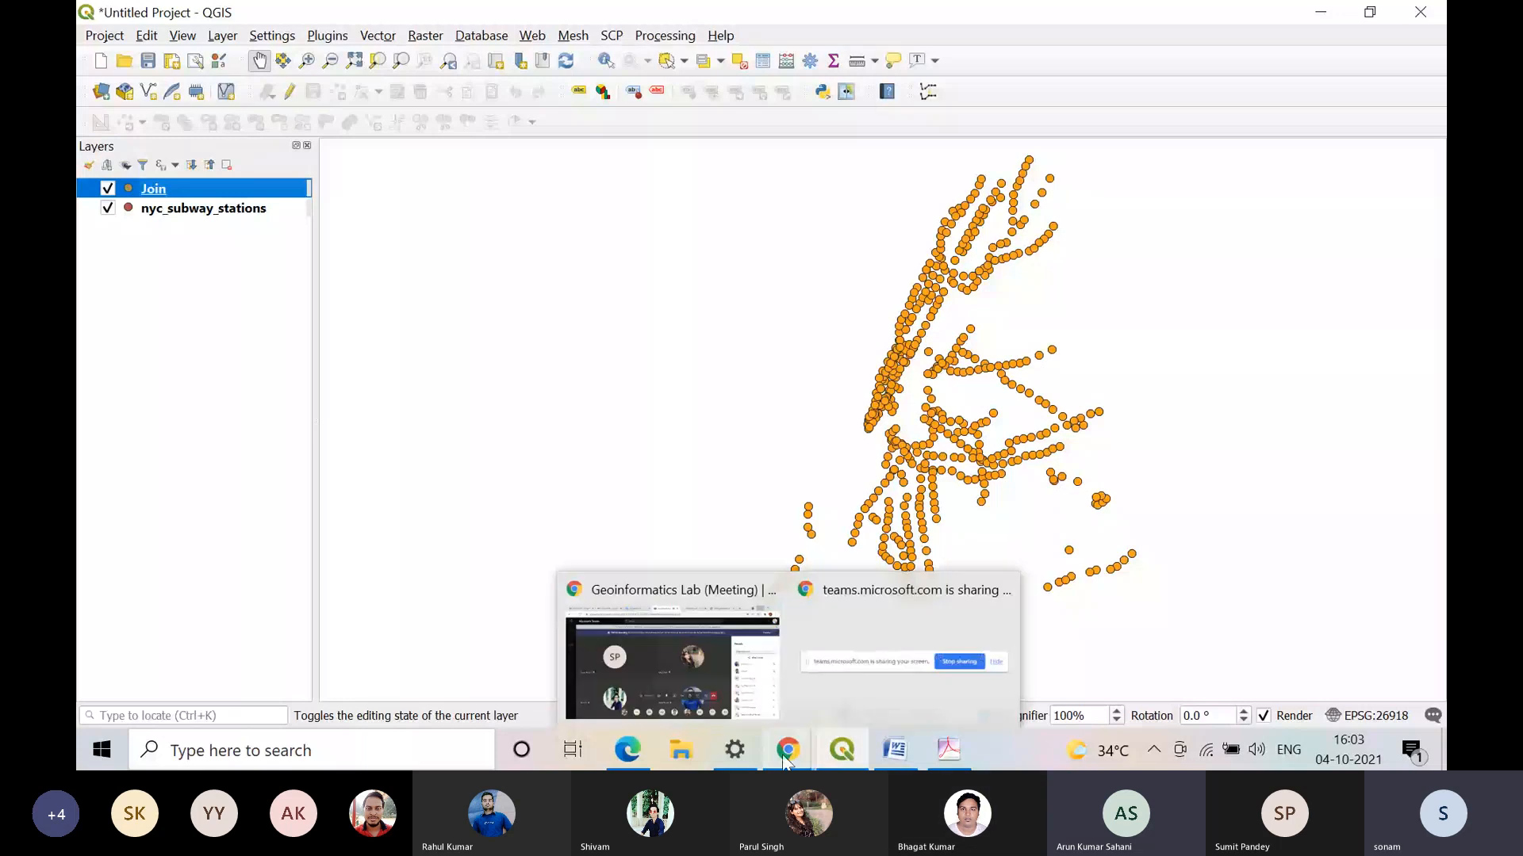